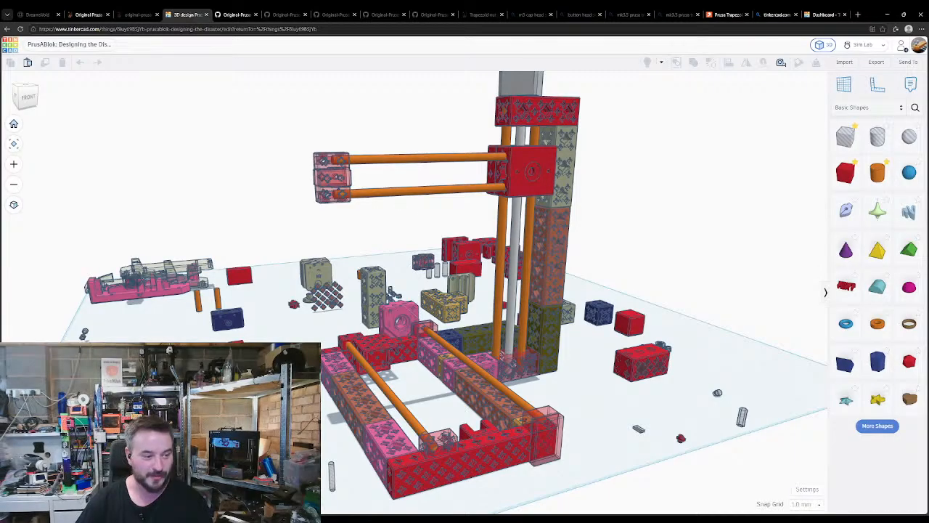
- Make the red block at the free end of the two horizontal orange rods solid instead of transparent
middle_click_drag(503, 354, 500, 344)
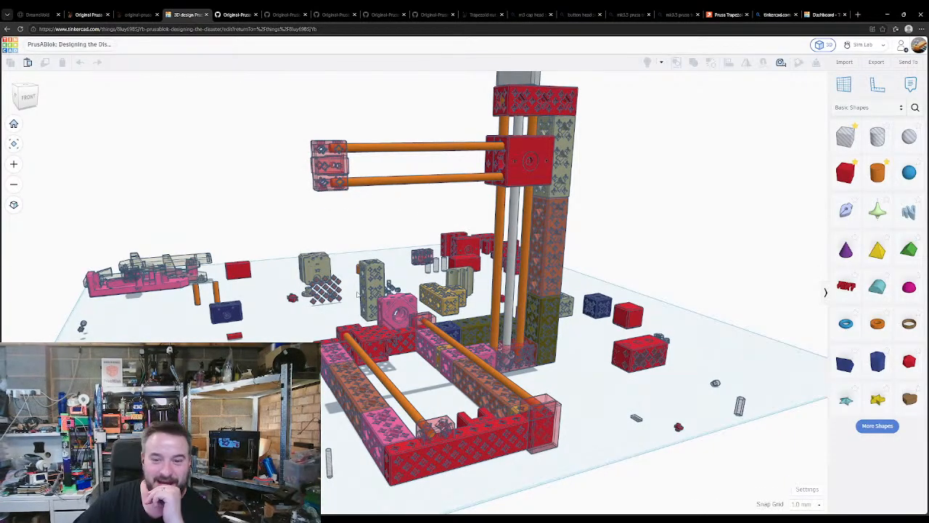
right_click_drag(435, 295, 366, 174)
left_click(535, 181)
left_click(368, 173)
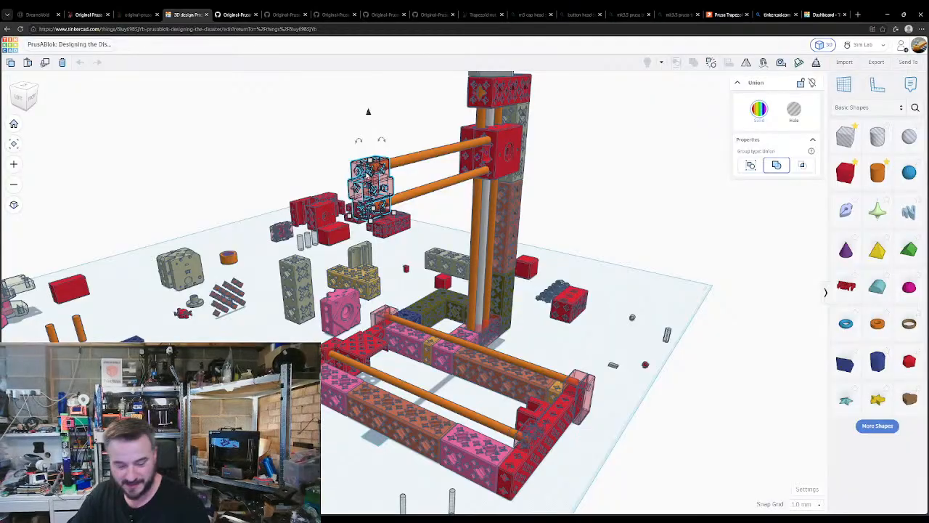
key("t")
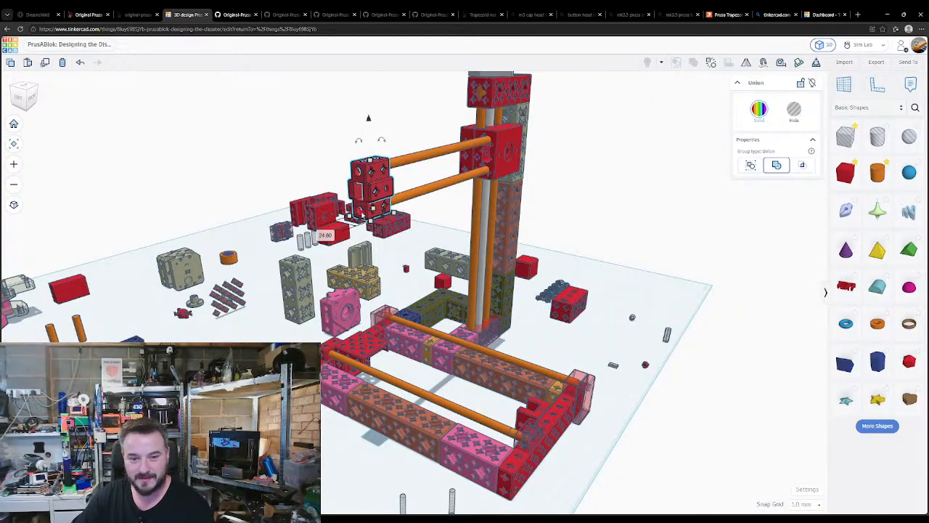
middle_click_drag(369, 219, 400, 253)
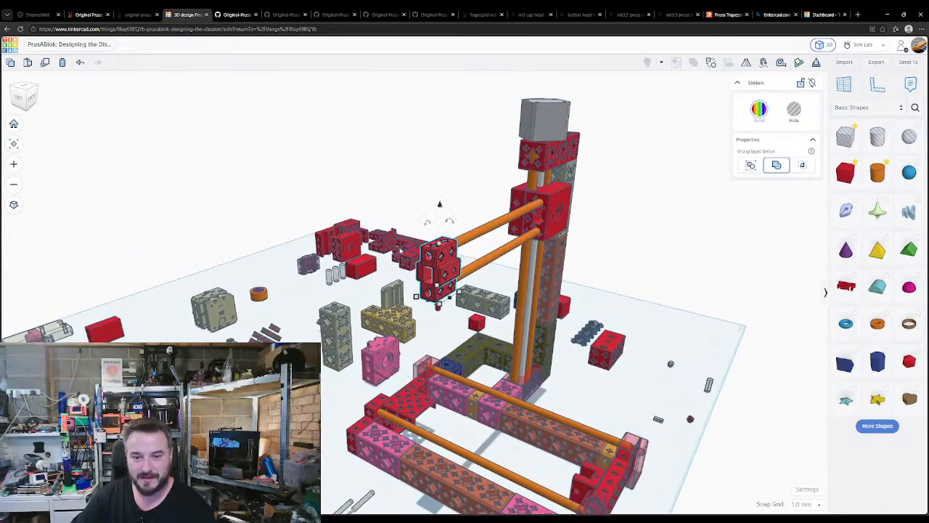
- Duplicate the rod end block, move the copy away over the red parts near the workplane's back corner and focus on it
right_click_drag(439, 204, 465, 289)
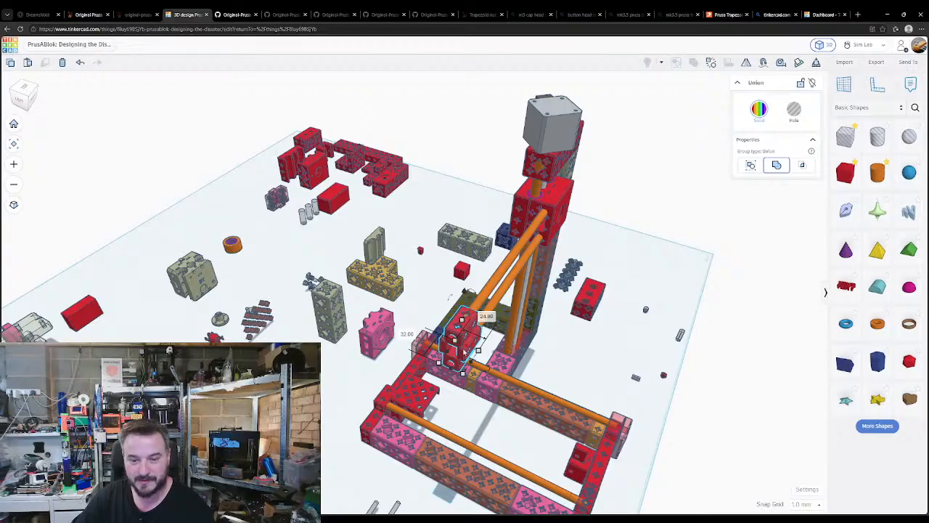
left_click_drag(472, 327, 353, 88)
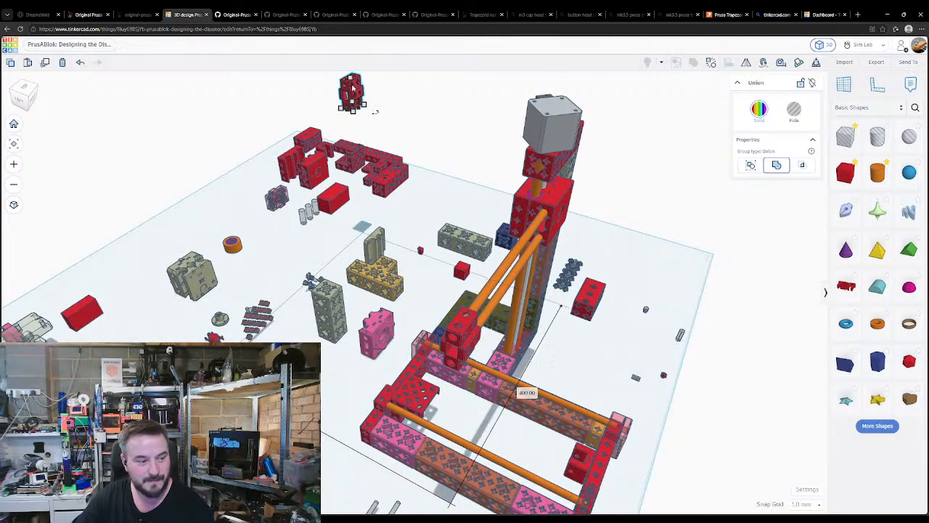
key("f")
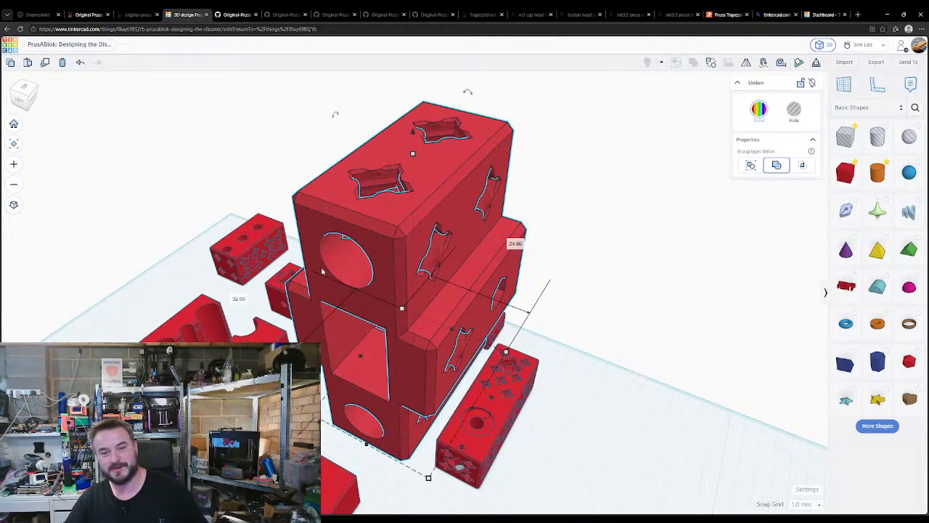
- Rotate the copied end block a quarter turn so its rod holes face up, and drop it onto the workplane
mouse_move(334, 119)
left_click_drag(335, 118, 231, 309)
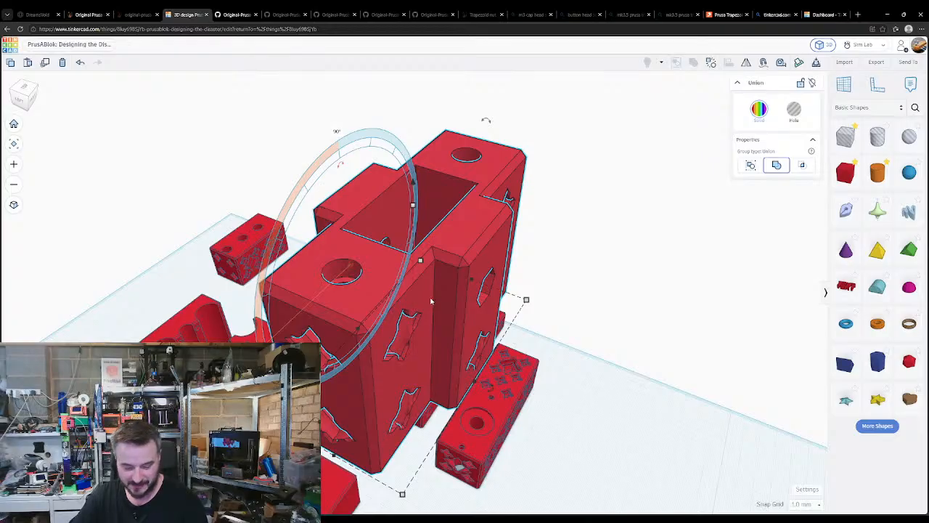
key("ctrl+z")
key("ctrl+z")
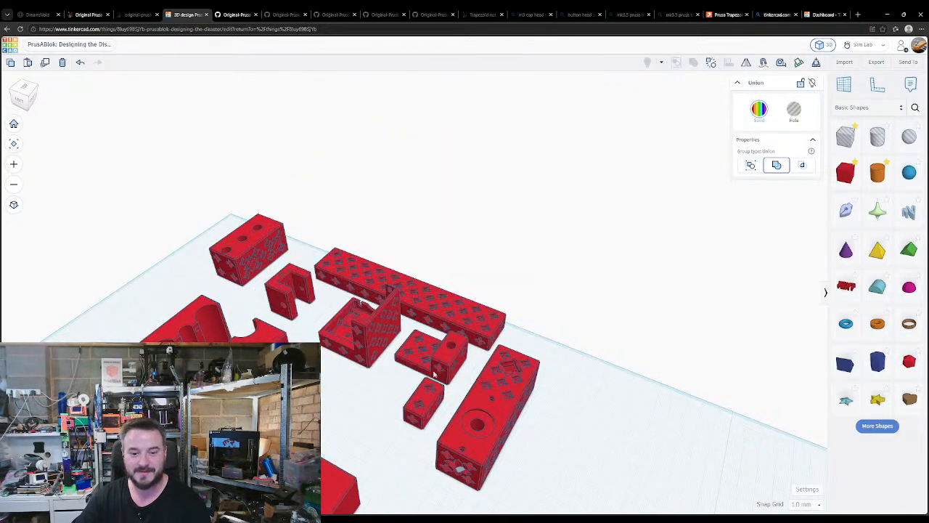
- Move the rotated end block copy along the workplane's back edge, beside the long red block with the large round hole
scroll(390, 376, "down", 3)
middle_click_drag(435, 494, 440, 444)
left_click_drag(398, 496, 347, 349)
left_click(381, 386)
right_click_drag(378, 393, 476, 401)
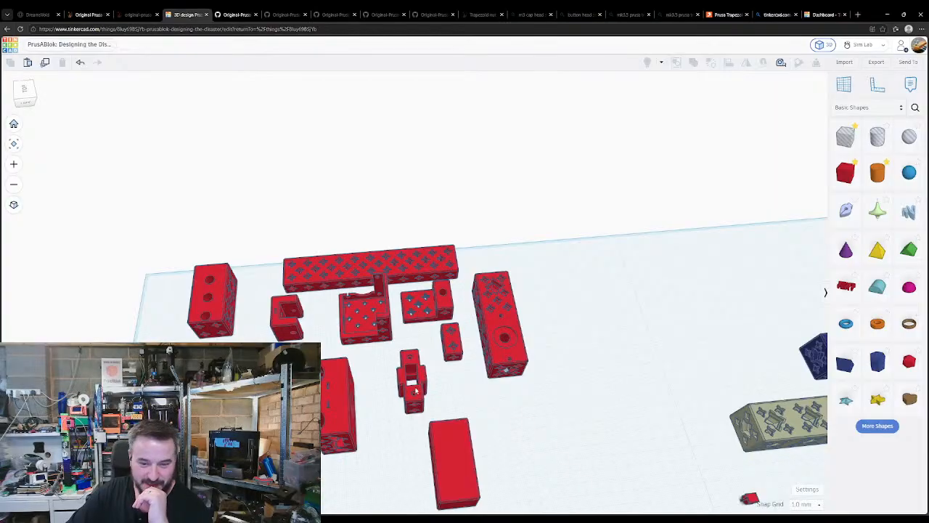
left_click_drag(416, 392, 570, 278)
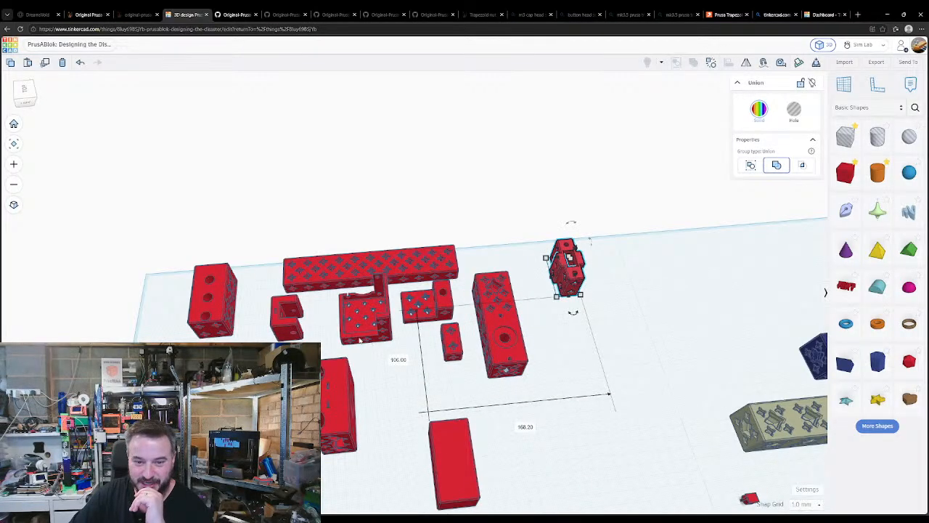
- Line up the two carriage halves, the long round-hole block and the three-hole block in one row with the copied end block
left_click_drag(337, 379, 572, 328)
left_click_drag(285, 407, 607, 274)
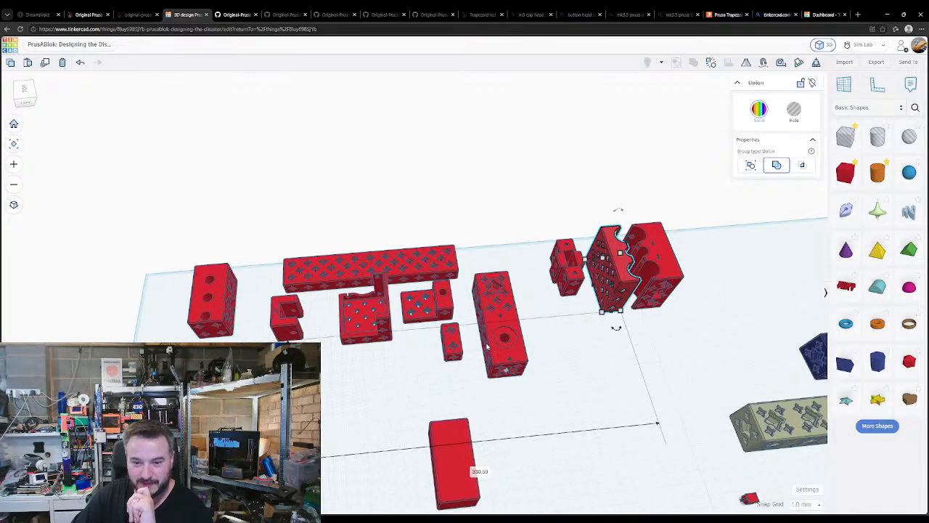
left_click_drag(497, 336, 537, 311)
left_click_drag(212, 316, 499, 297)
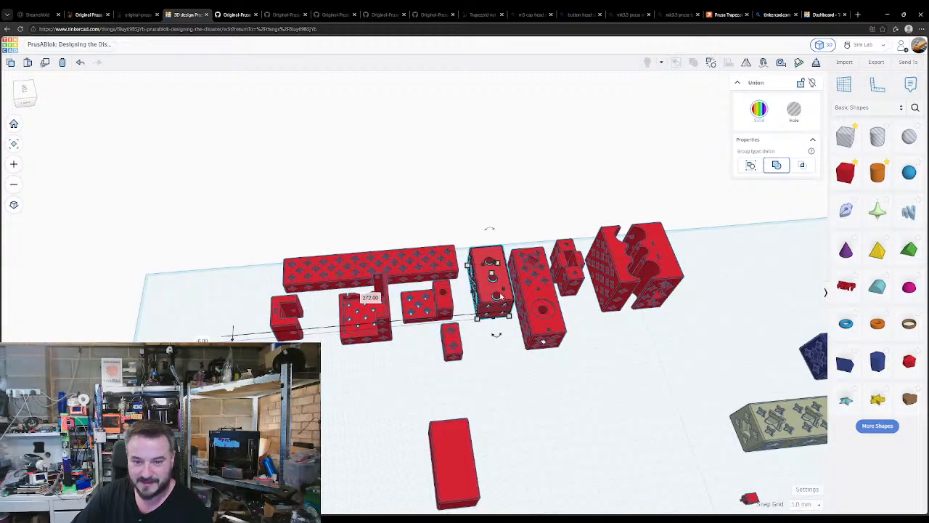
- Rotate the small single-hole block by 90° and shift the L-shaped block slightly toward the three-hole block
left_click(445, 344)
right_click_drag(475, 390, 445, 325)
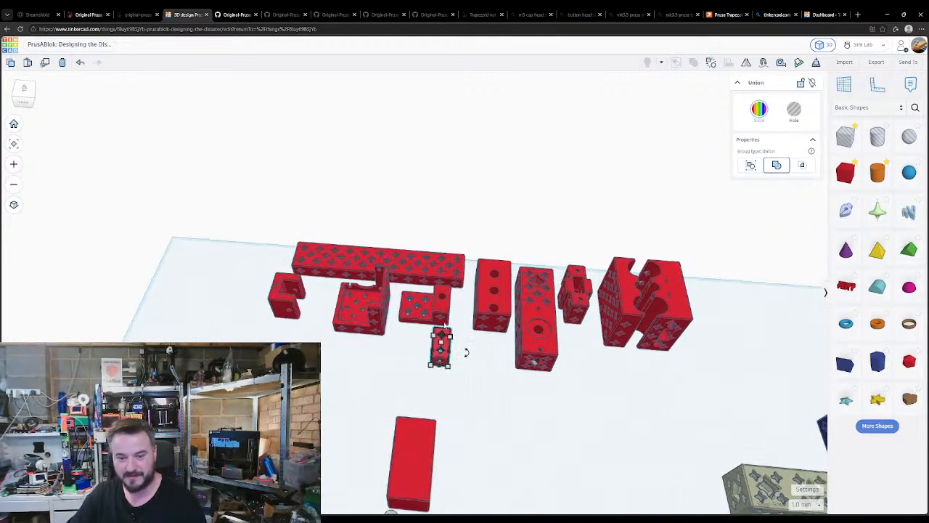
left_click_drag(466, 352, 487, 338)
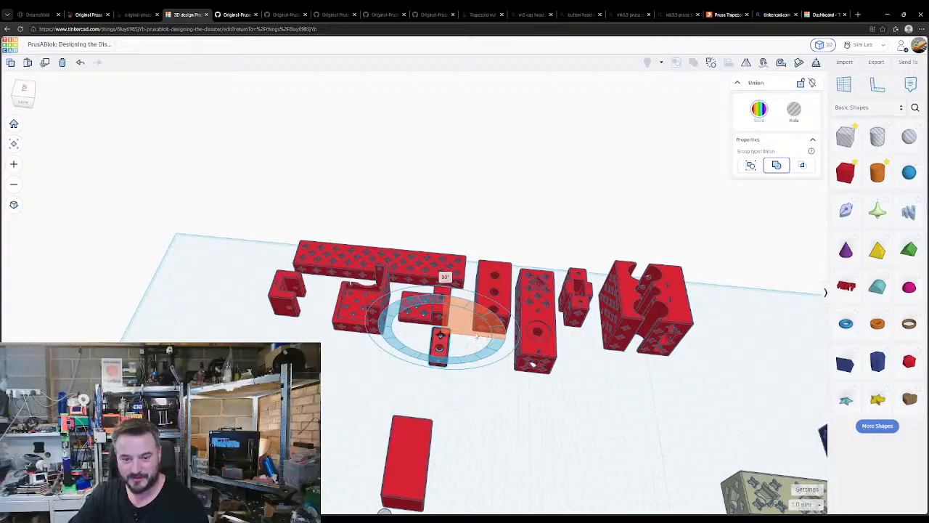
left_click(418, 335)
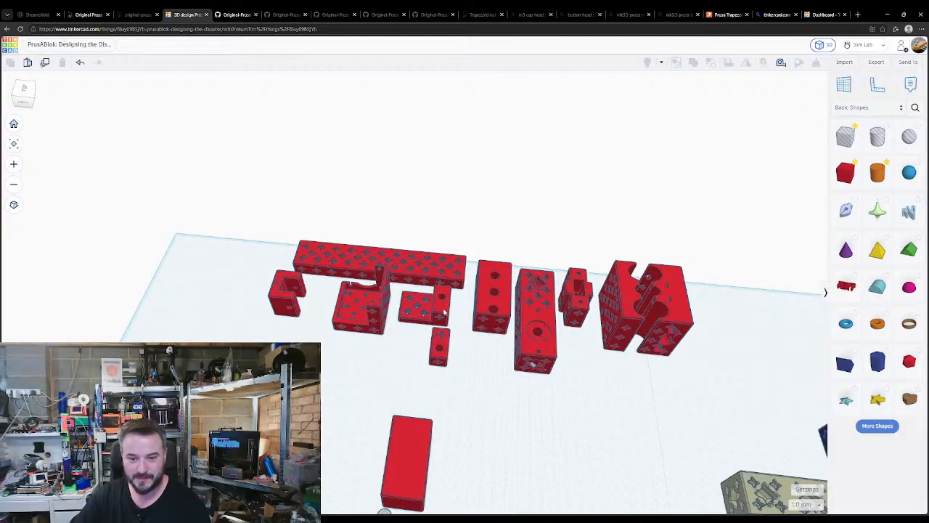
left_click_drag(444, 311, 450, 311)
left_click(403, 351)
mouse_move(403, 351)
right_mouse_down()
mouse_move(413, 351)
mouse_move(405, 349)
right_mouse_up()
- Examine the lined-up red parts and the printer frame assembly from several angles
left_click(379, 328)
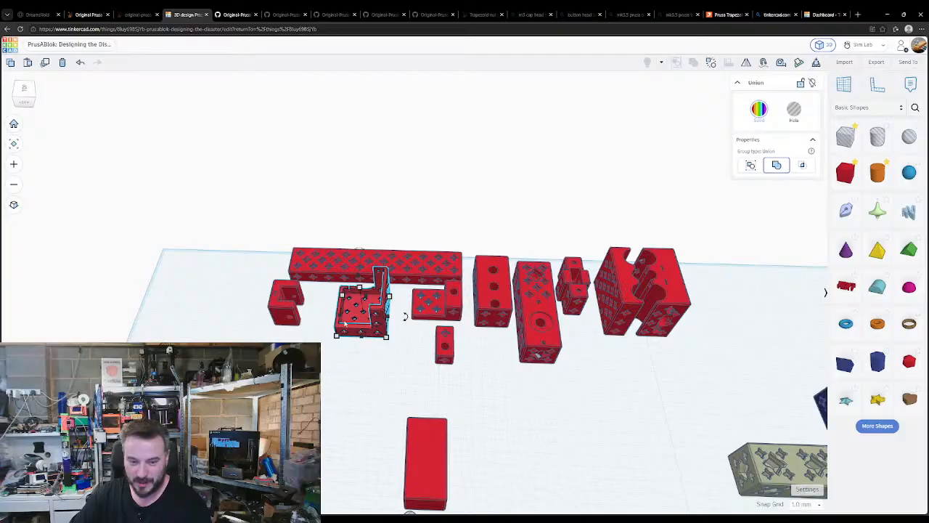
left_click(287, 310)
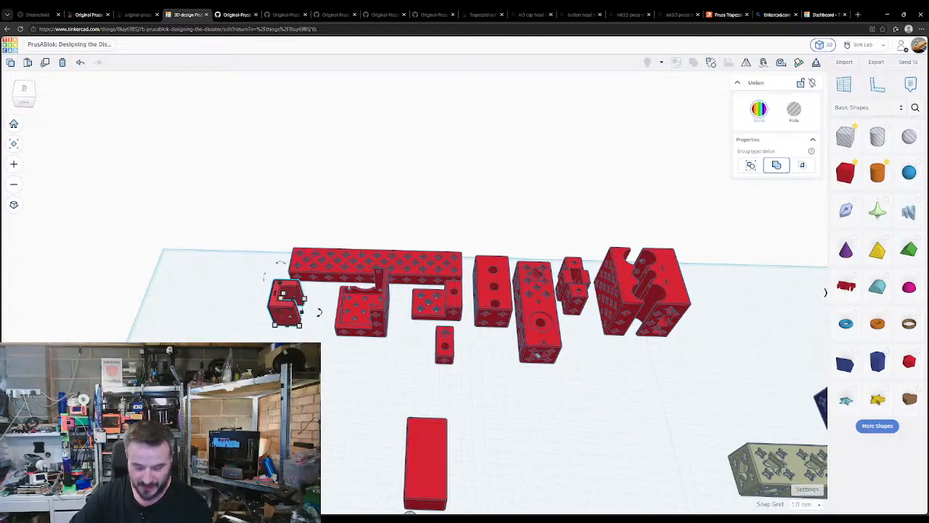
left_click(355, 280)
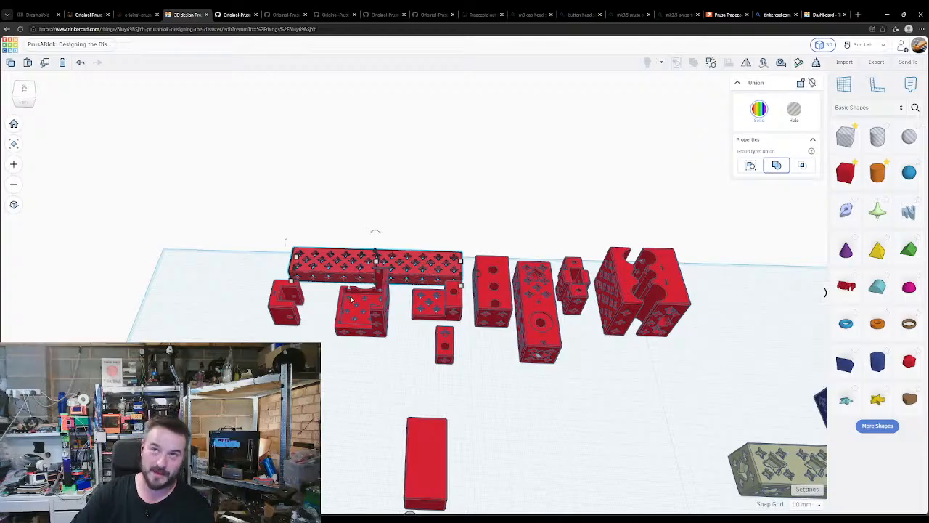
right_click_drag(578, 421, 361, 407)
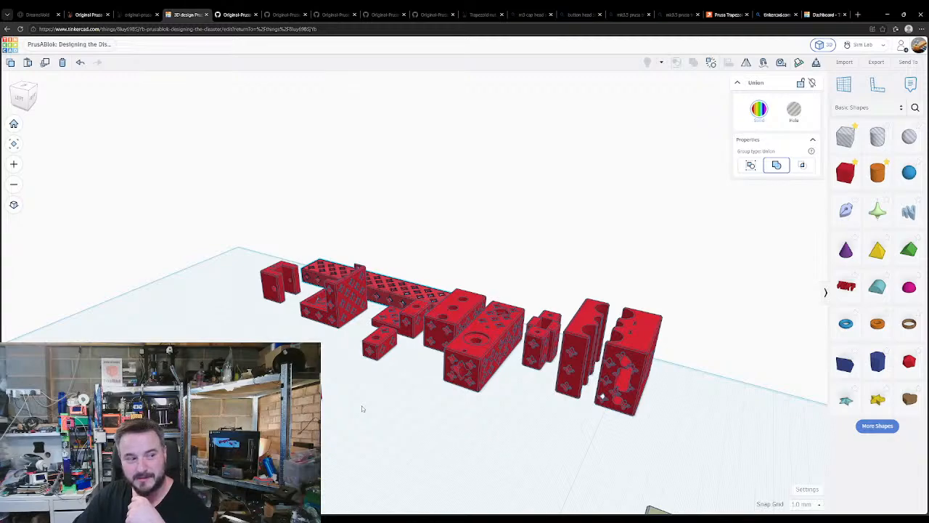
right_click_drag(363, 409, 372, 411)
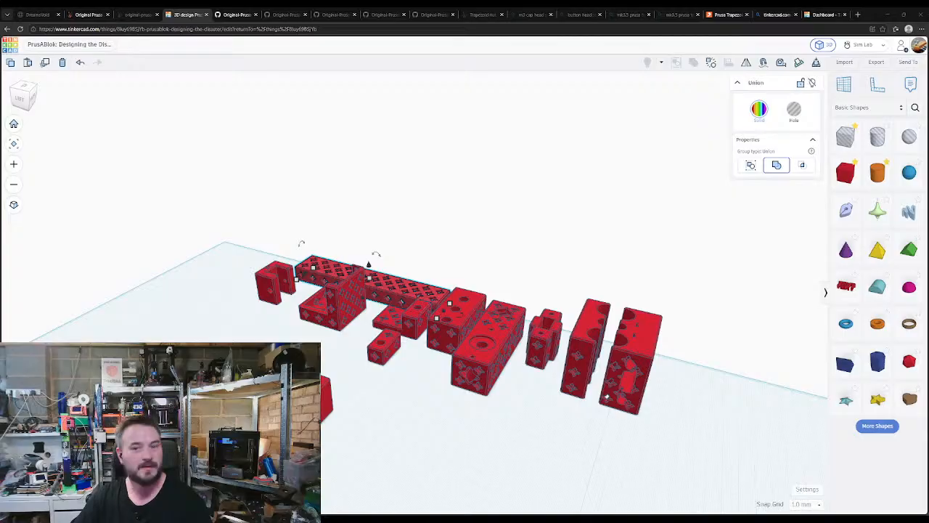
right_click_drag(551, 439, 399, 408)
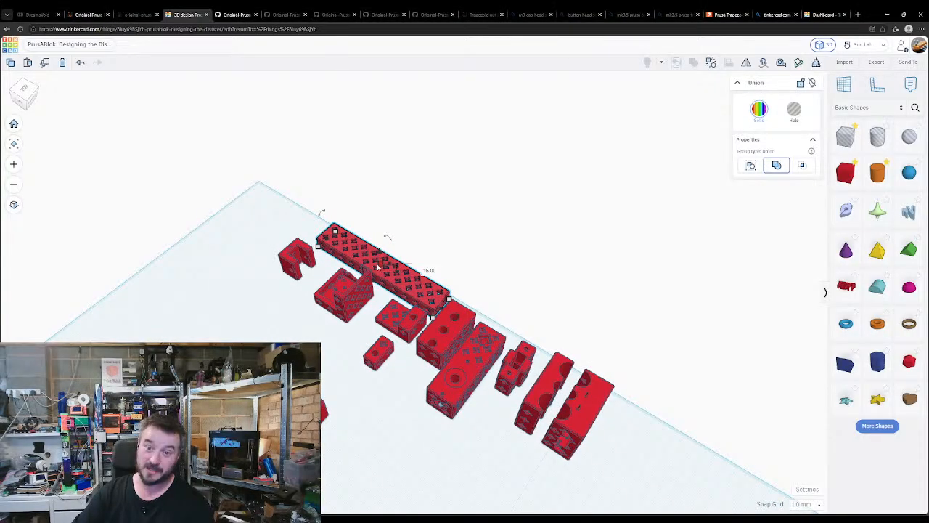
scroll(312, 370, "down", 1)
right_click_drag(380, 404, 335, 282)
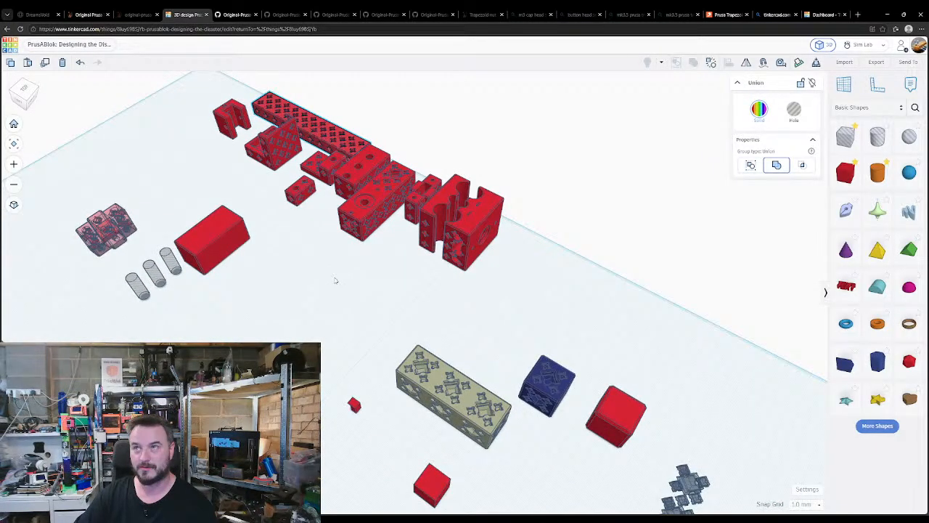
right_click_drag(335, 280, 473, 312)
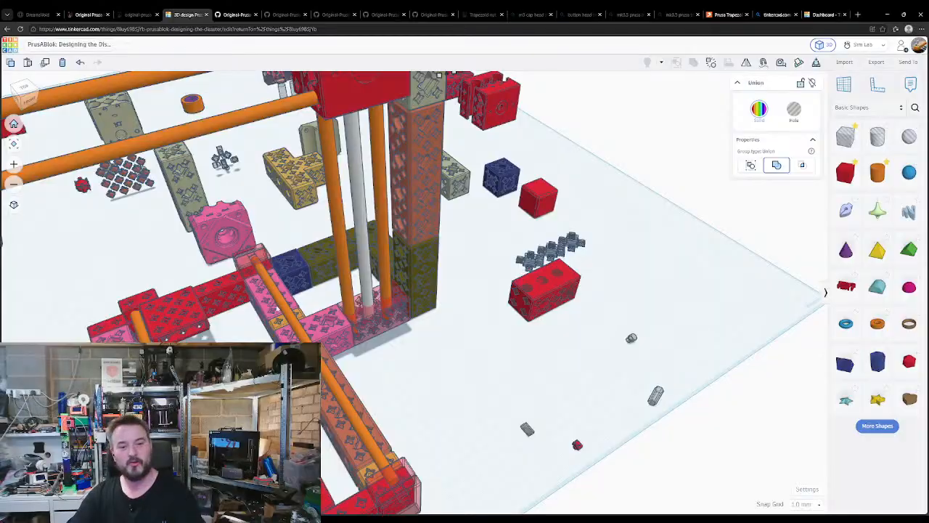
right_click_drag(468, 385, 457, 369)
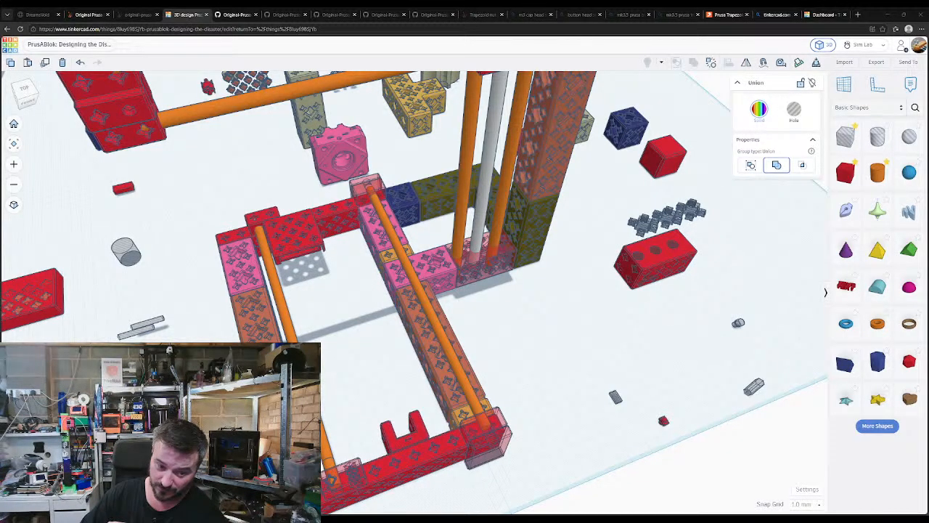
right_click_drag(514, 318, 424, 360)
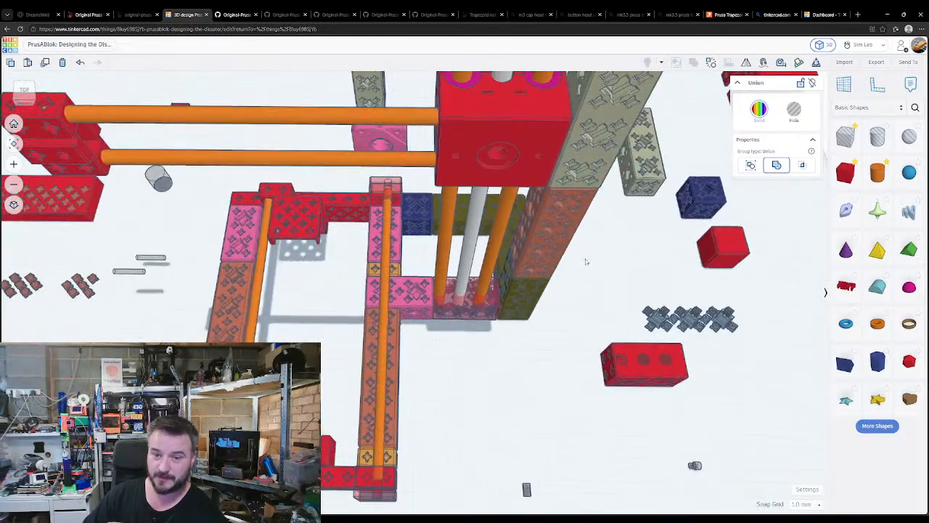
- Select the U-shaped bracket at the end of the row of red parts
middle_click_drag(607, 253, 417, 444)
middle_click_drag(461, 280, 425, 328)
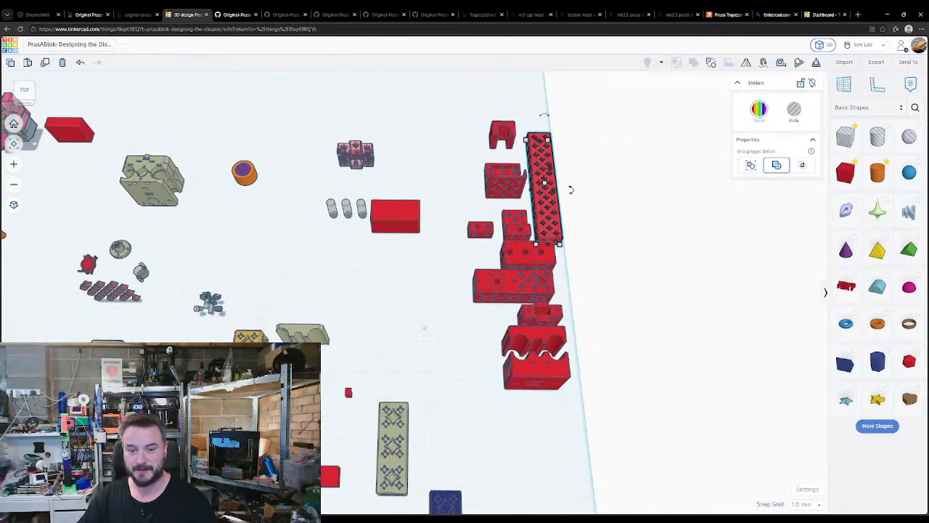
right_click_drag(425, 328, 422, 315)
middle_click_drag(462, 332, 417, 358)
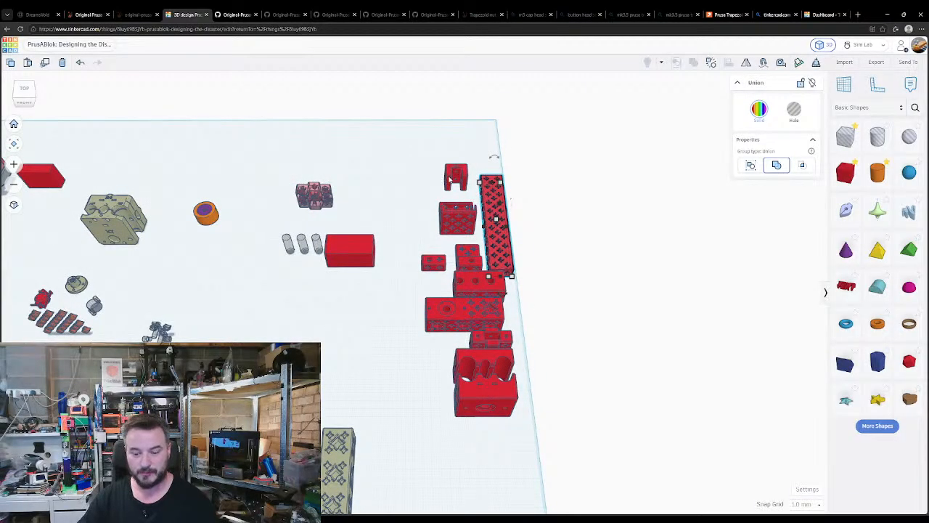
left_click(450, 179)
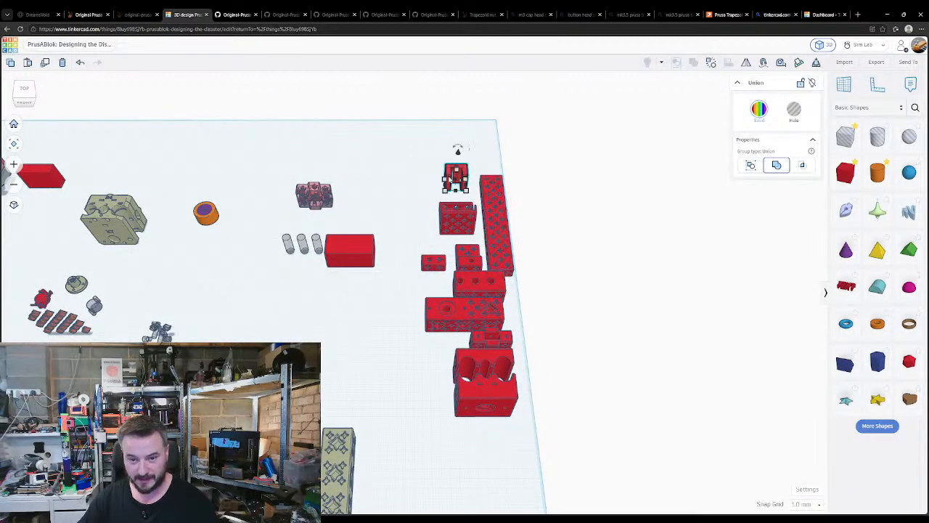
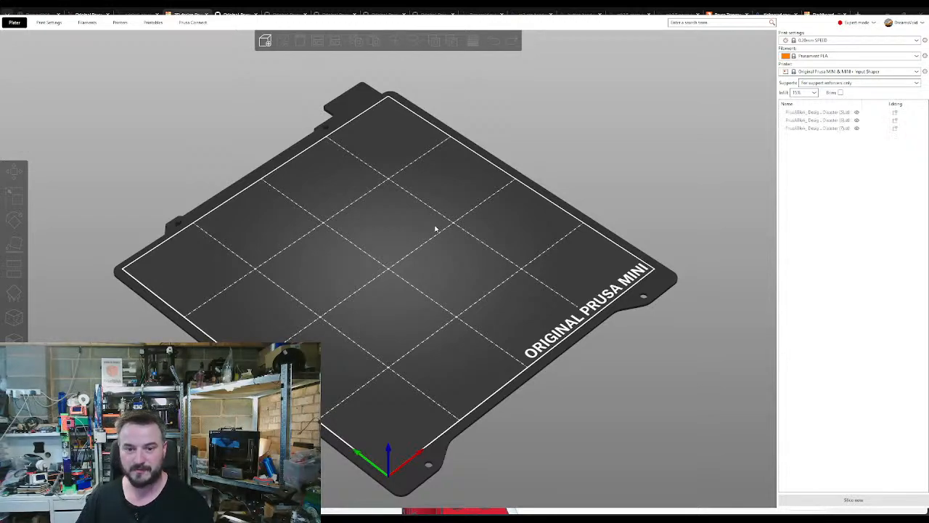
- Switch to PrusaSlicer and auto-arrange the imported parts on the Prusa MINI bed
left_click(328, 394)
key("a")
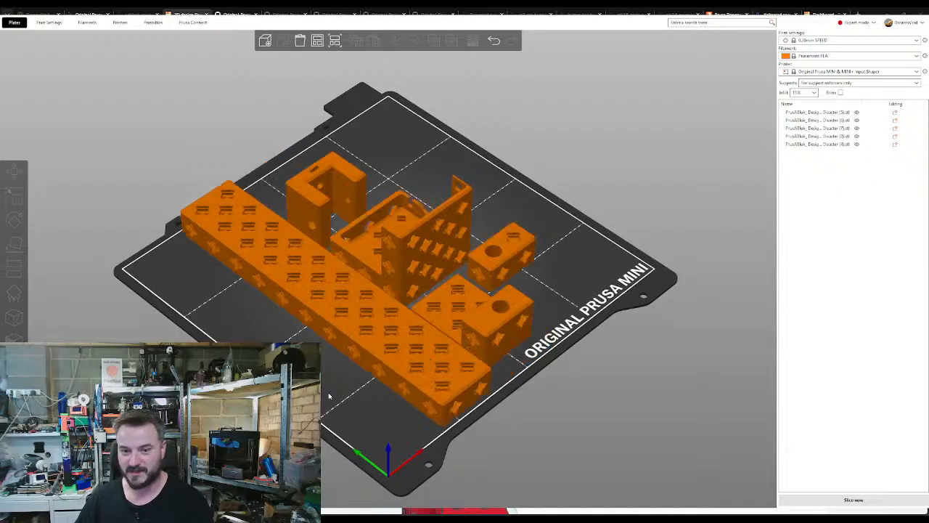
mouse_move(329, 394)
left_mouse_down()
mouse_move(366, 420)
mouse_move(325, 394)
left_mouse_up()
- Duplicate the small single-hole block and the L-shaped block together on the print bed
left_click(358, 354)
left_click(439, 332)
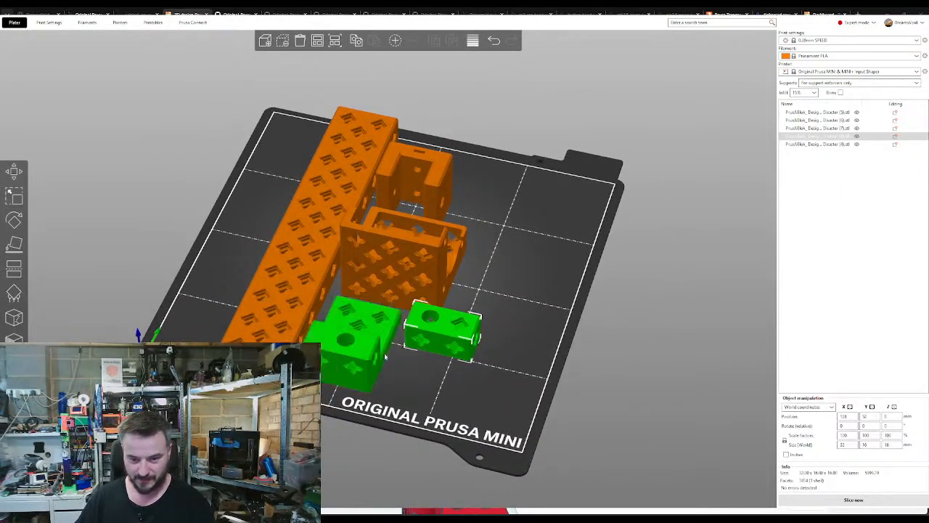
left_click(356, 341, "ctrl")
key("ctrl+c")
key("ctrl+v")
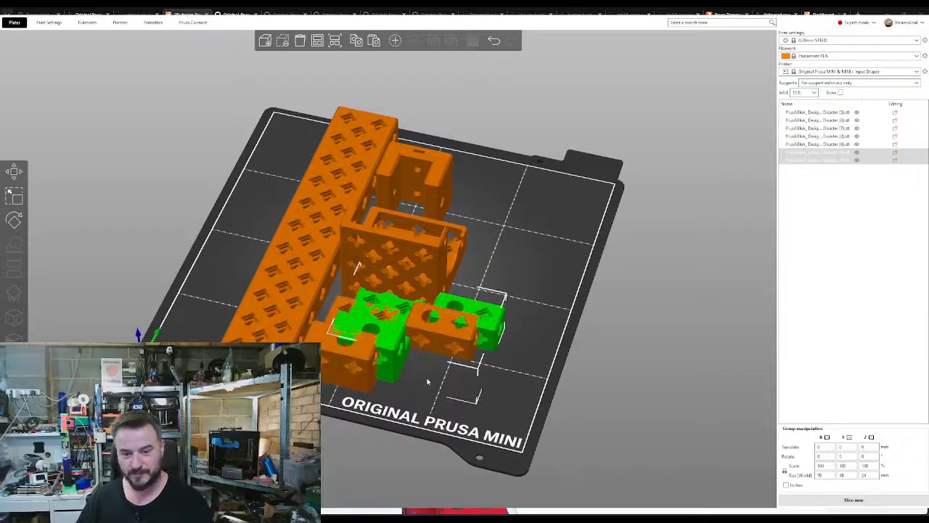
- Auto-arrange all parts including the duplicates on the bed, and select the long perforated beam
key("a")
left_click(516, 318)
key("1")
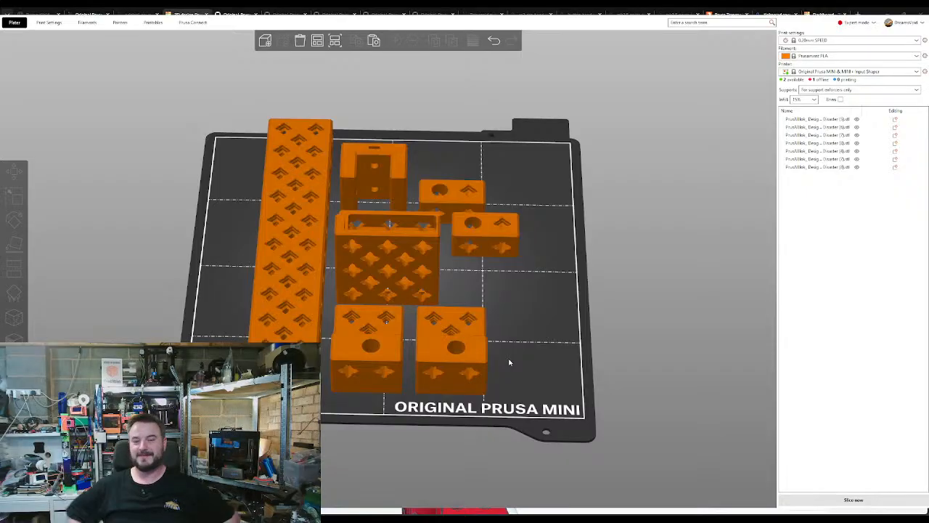
left_click(312, 173)
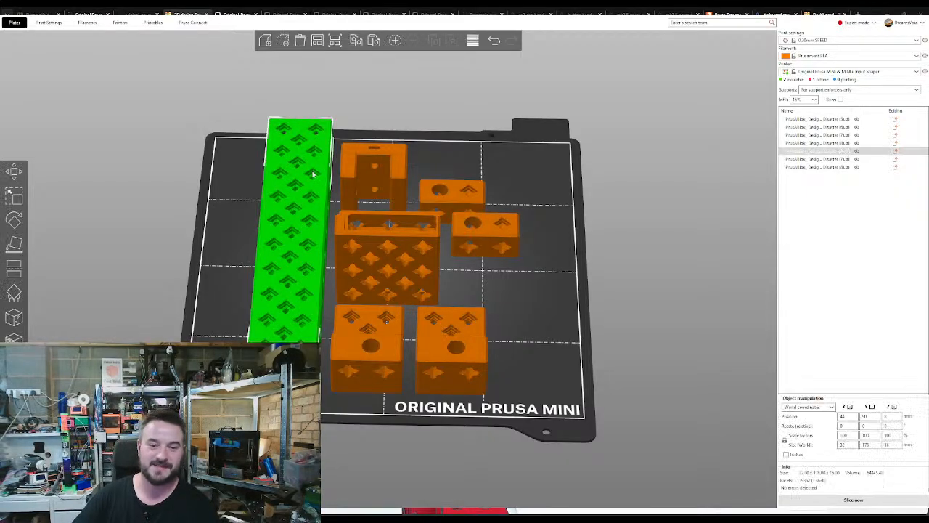
- Duplicate the long perforated beam, auto-arrange all parts on the bed, and select both beams
key("ctrl+c")
key("ctrl+v")
key("a")
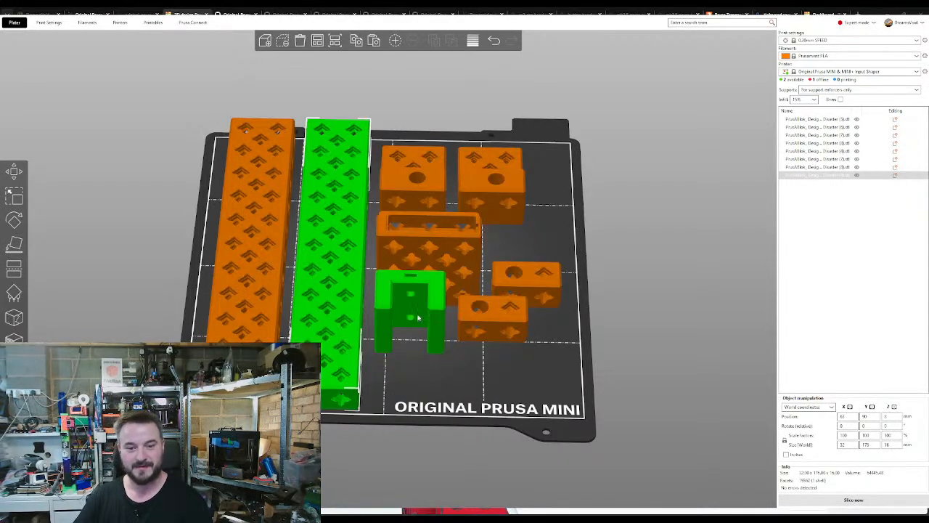
left_click(254, 356)
left_click(309, 356, "ctrl")
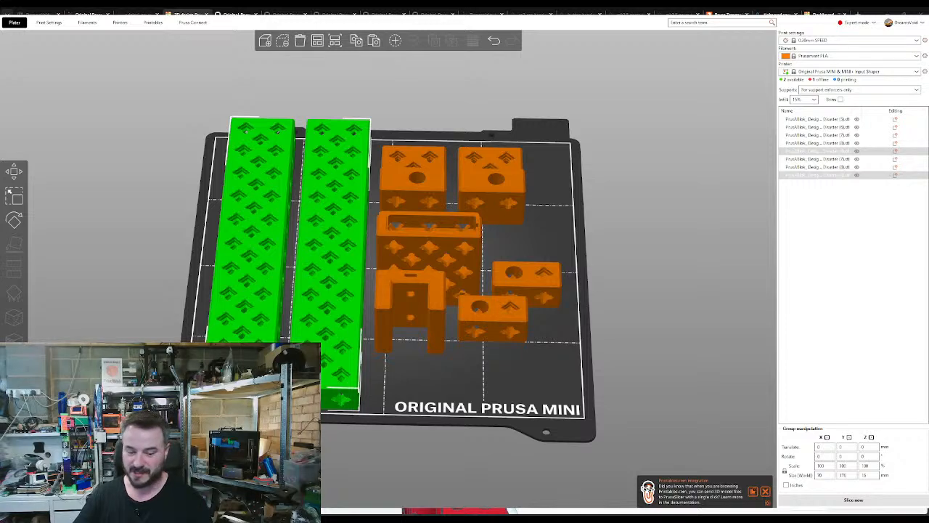
- Deselect the beams, slice the arranged plate, and inspect the sliced preview from the side
right_click_drag(392, 399, 440, 400)
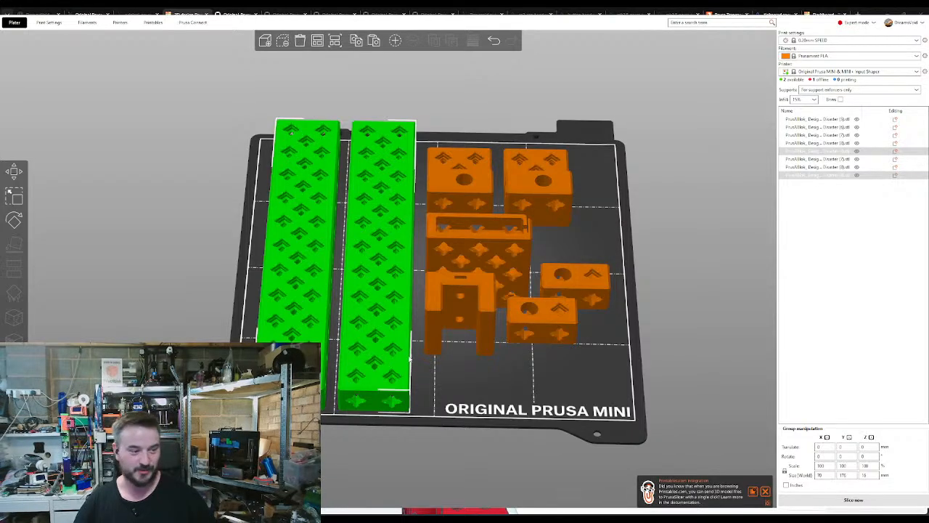
left_click(448, 372)
mouse_move(455, 379)
left_mouse_down()
mouse_move(467, 392)
mouse_move(468, 379)
mouse_move(441, 379)
mouse_move(464, 385)
left_mouse_up()
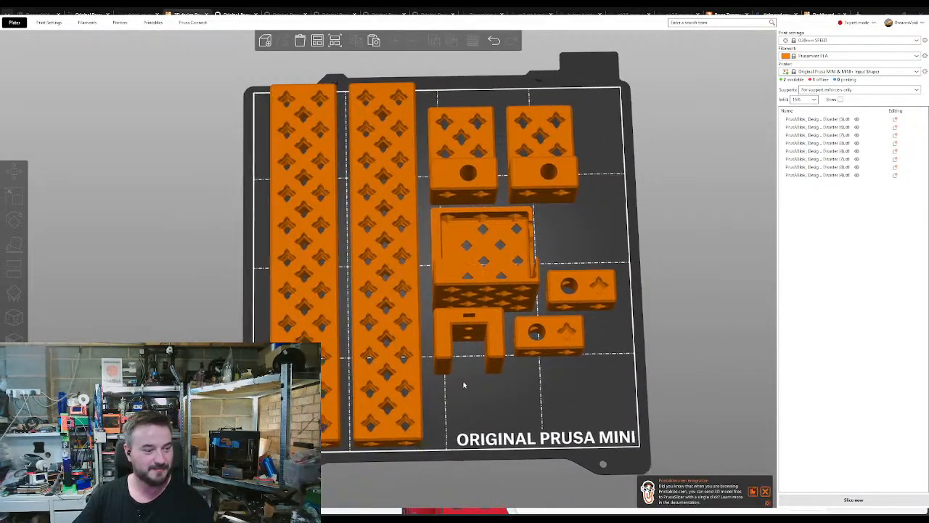
middle_click_drag(464, 385, 489, 362)
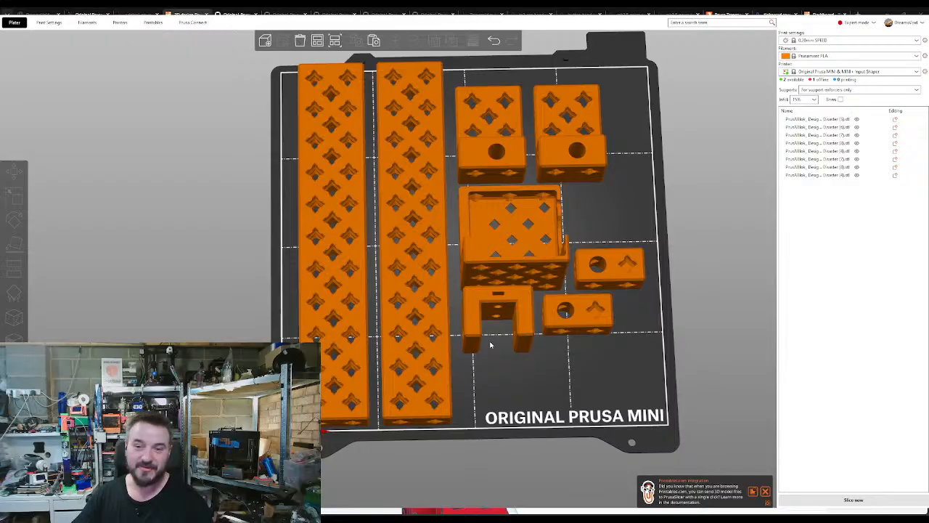
left_click_drag(512, 347, 589, 397)
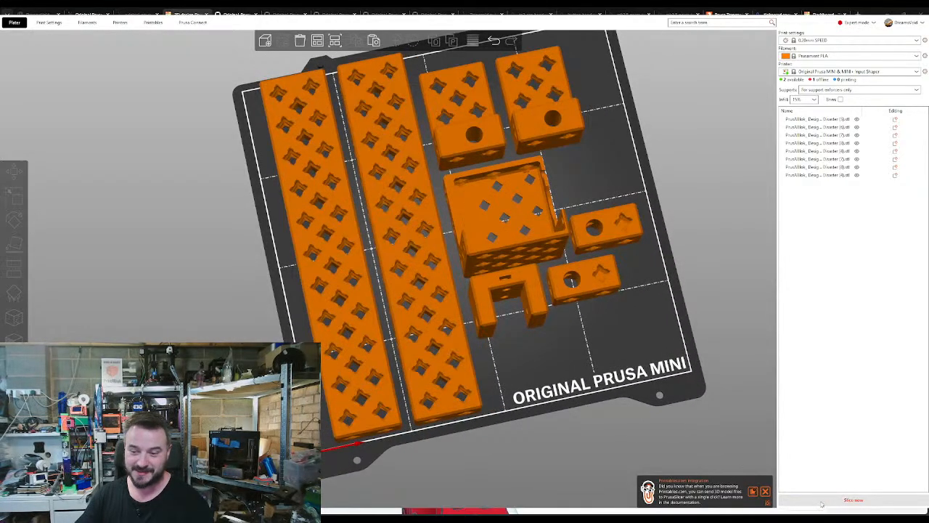
key("ctrl+r")
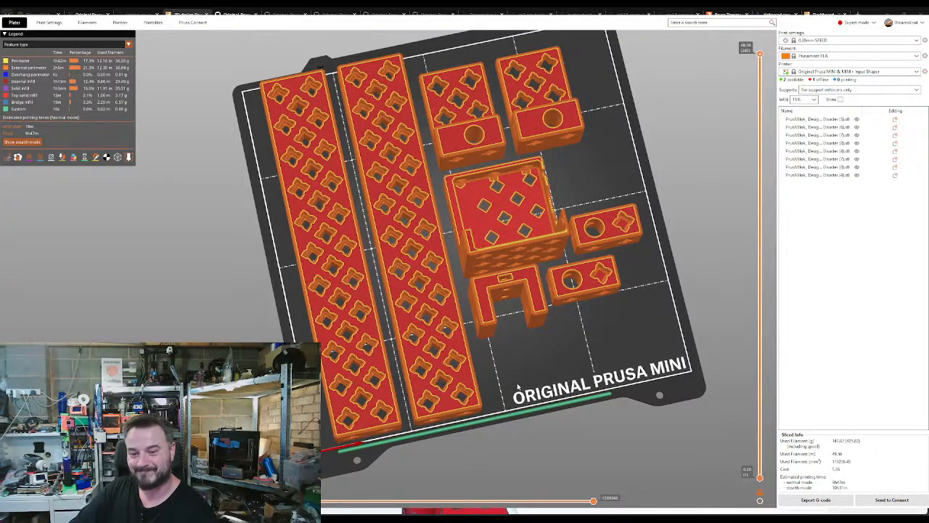
left_click_drag(518, 387, 471, 368)
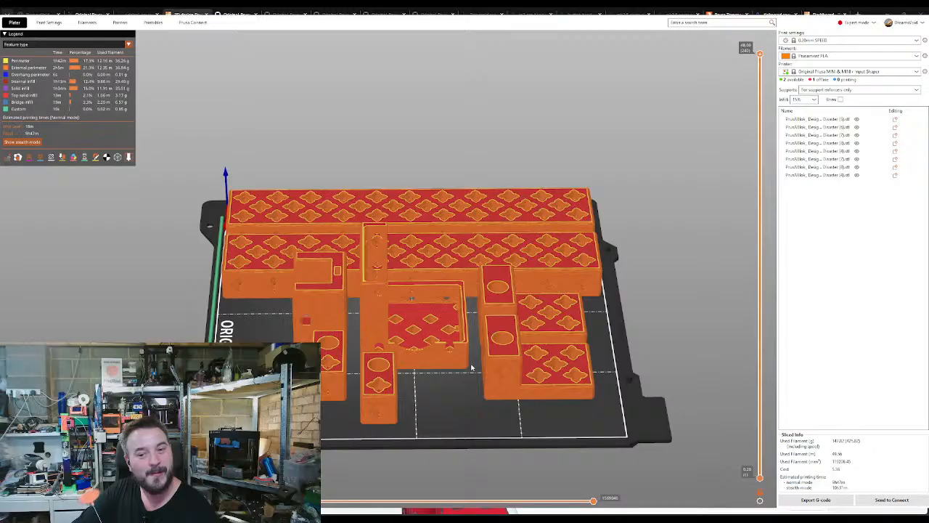
- Set the infill density for the print to 10%
left_click(797, 100)
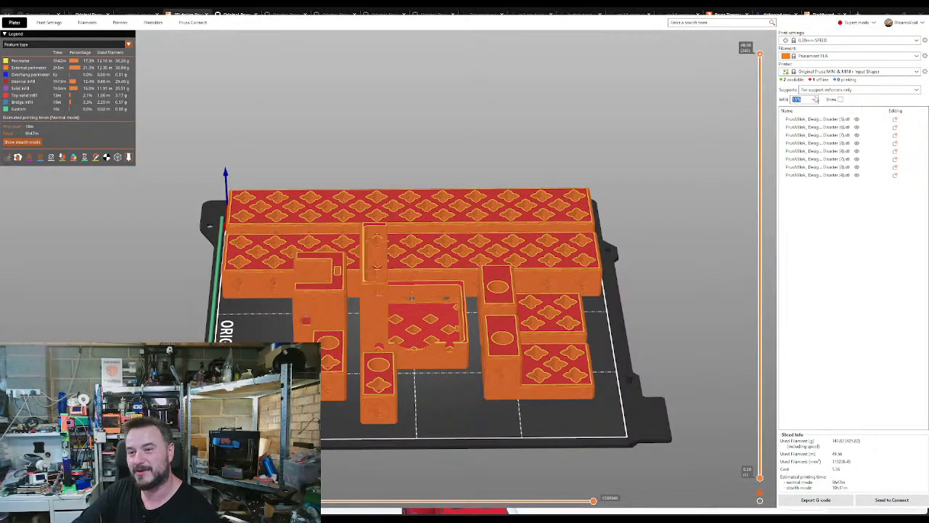
type("30")
key("Return")
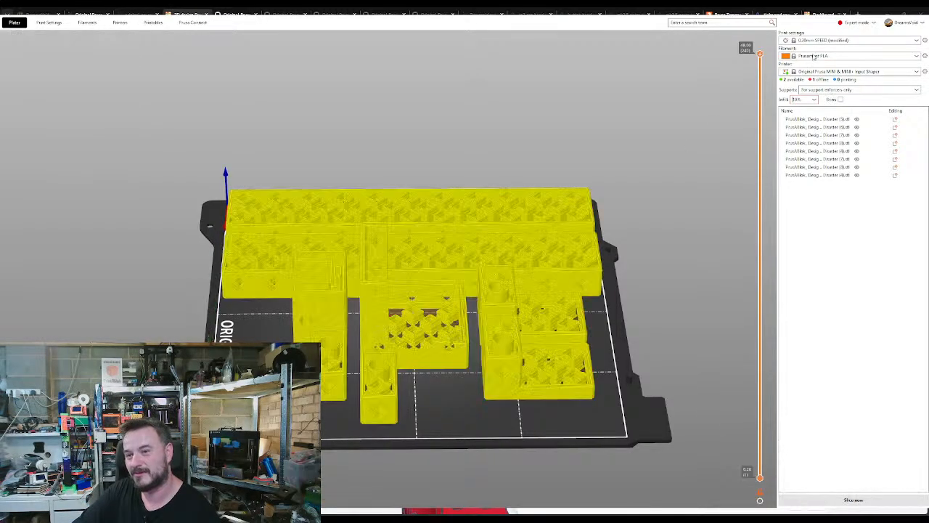
- In the print settings, set the perimeters to 3 and the bottom solid layers to 5
left_click(47, 23)
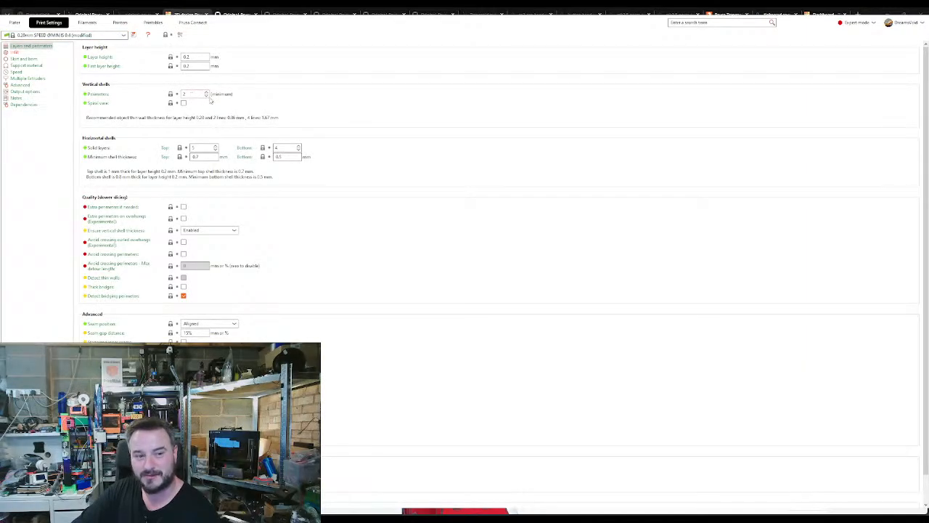
left_click(207, 92)
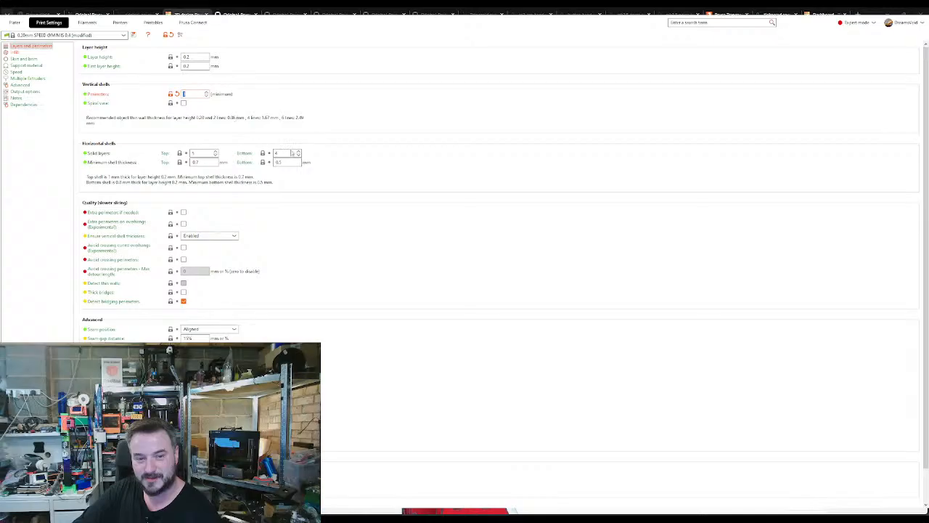
left_click(298, 151)
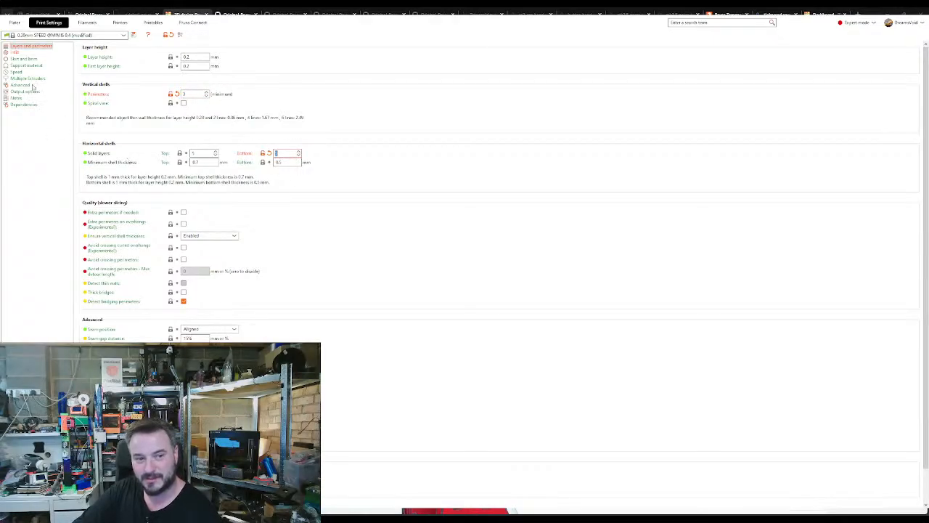
- Change the infill's fill pattern to Cubic and slice the plate again
left_click(14, 52)
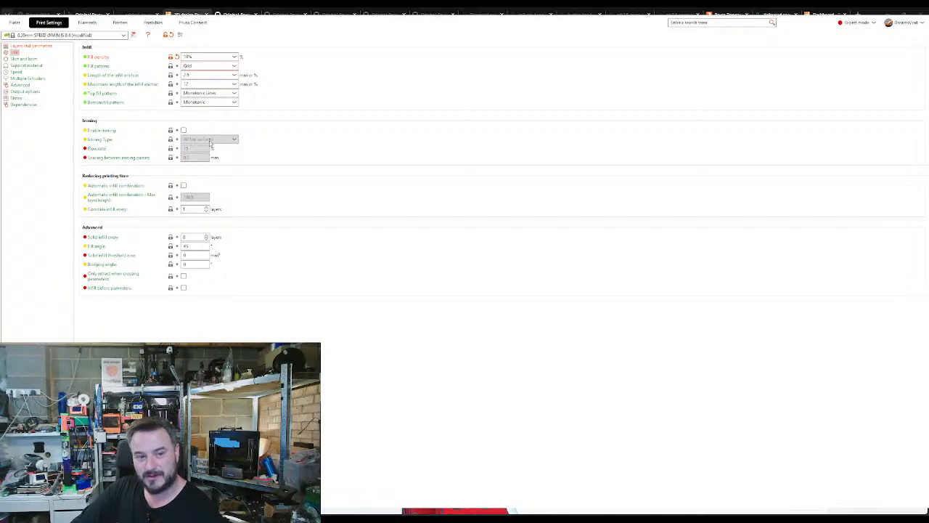
left_click(198, 96)
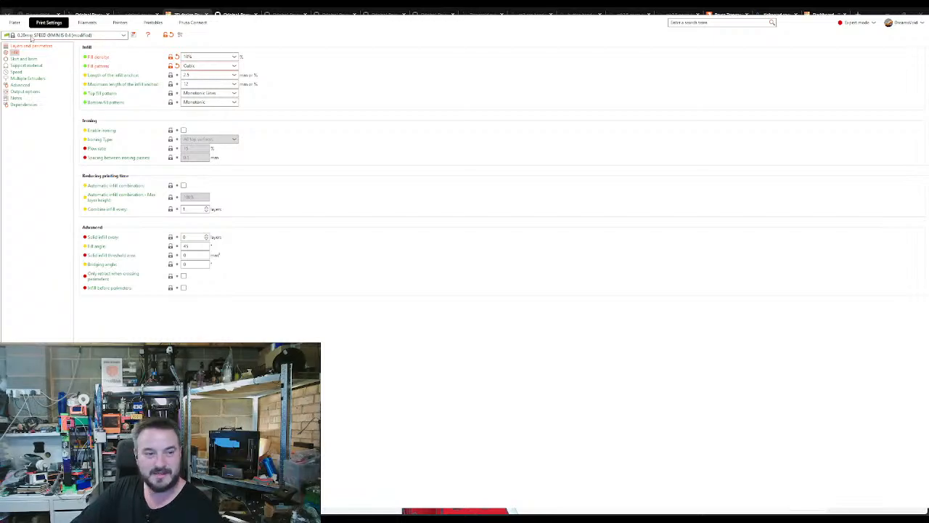
left_click(15, 22)
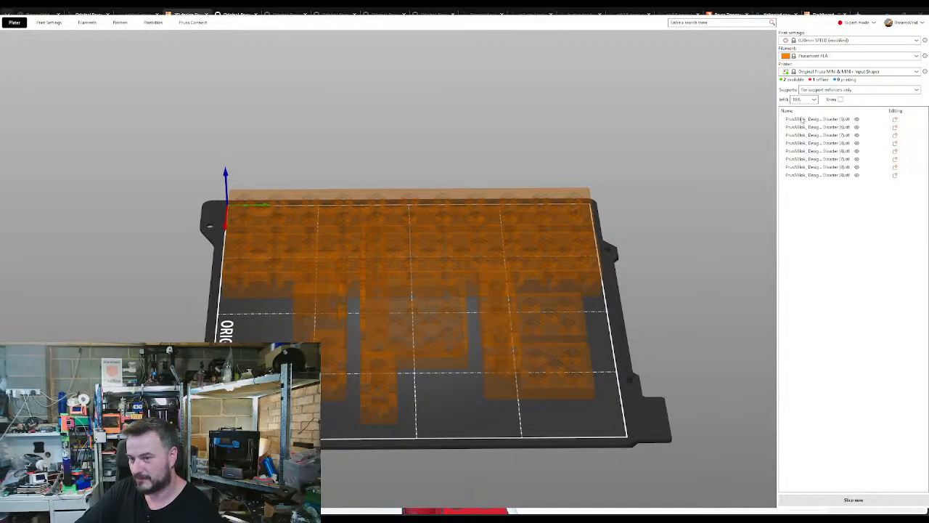
left_click(830, 502)
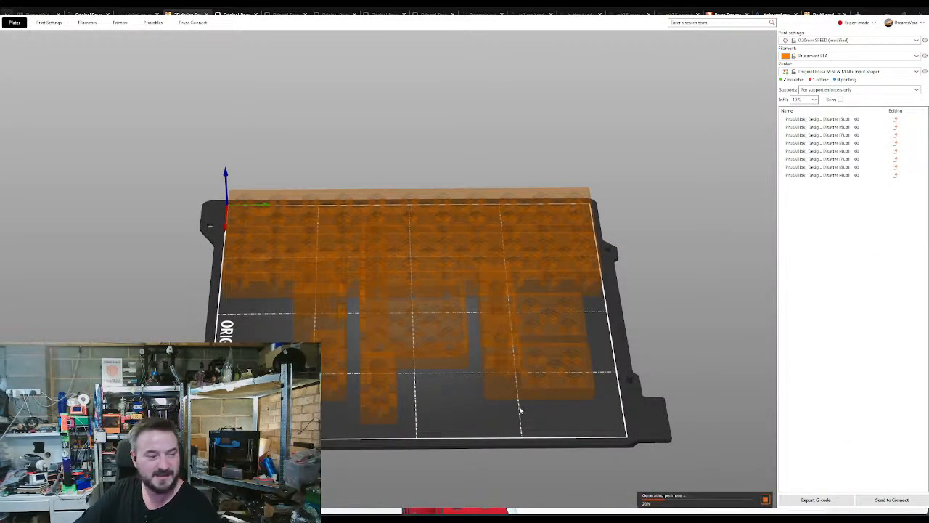
left_click_drag(523, 423, 537, 428)
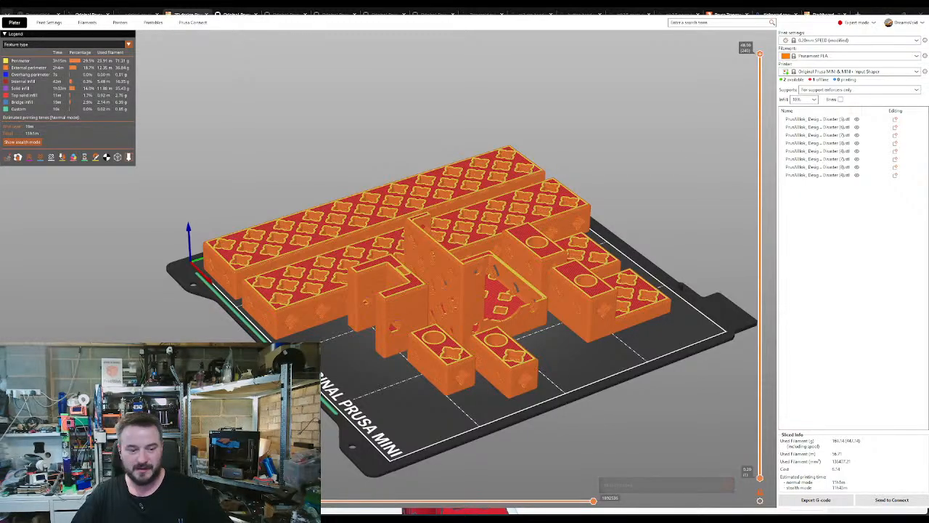
- Return to the editing view and rename the U-shaped bracket as "Y Idler"
key("Tab")
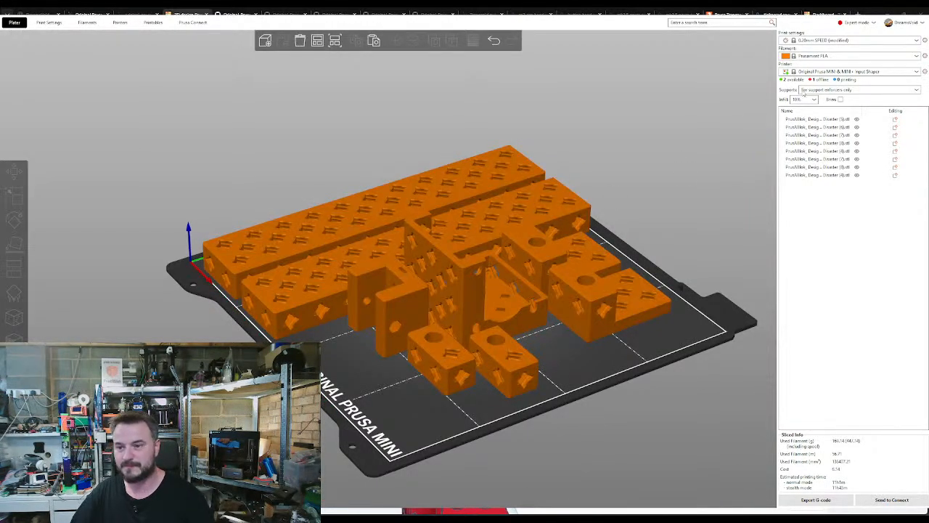
left_click(816, 119)
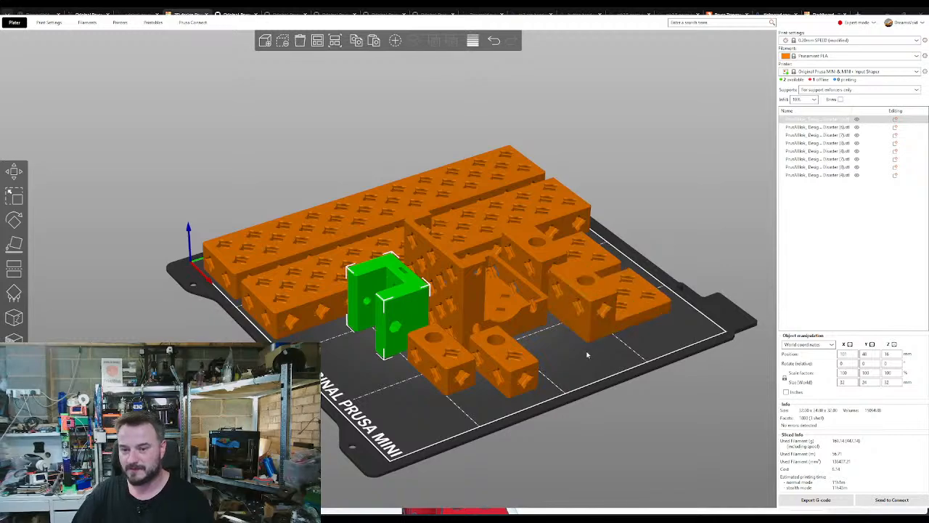
left_click_drag(588, 355, 588, 368)
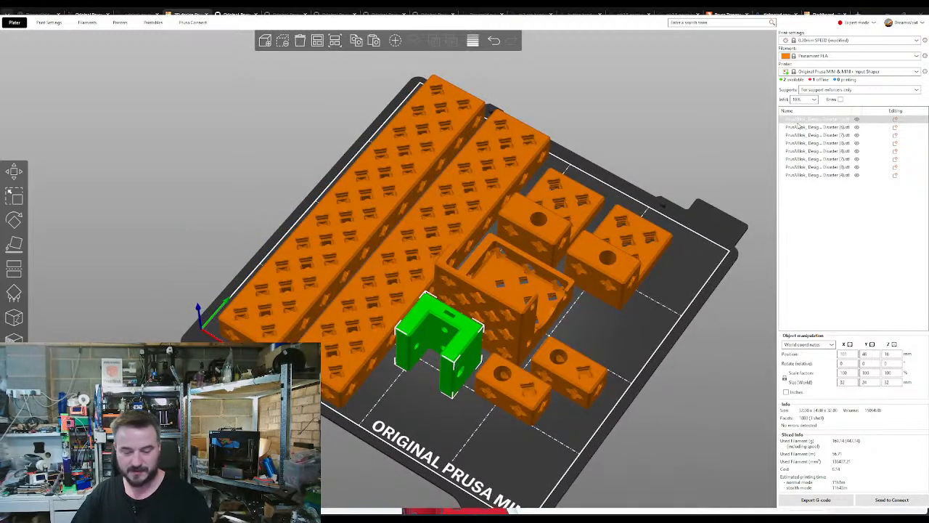
double_click(801, 120)
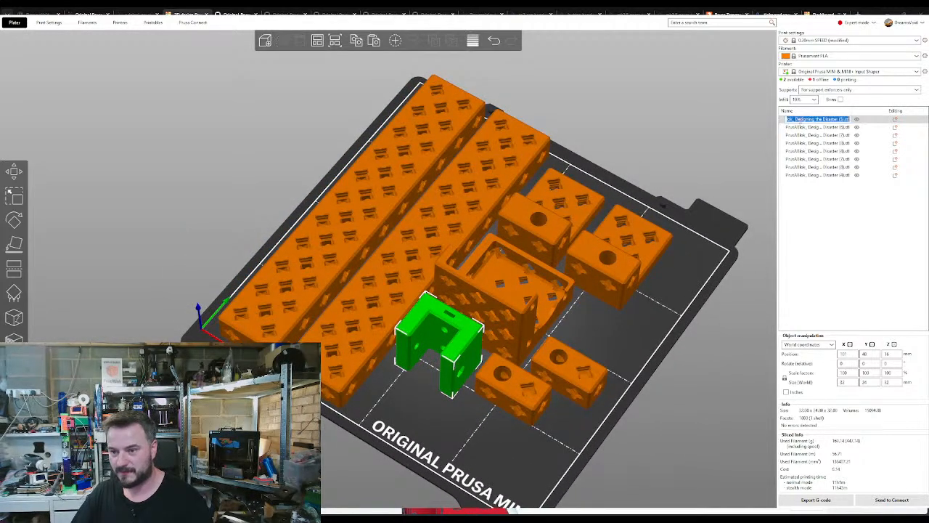
type("Y Exel")
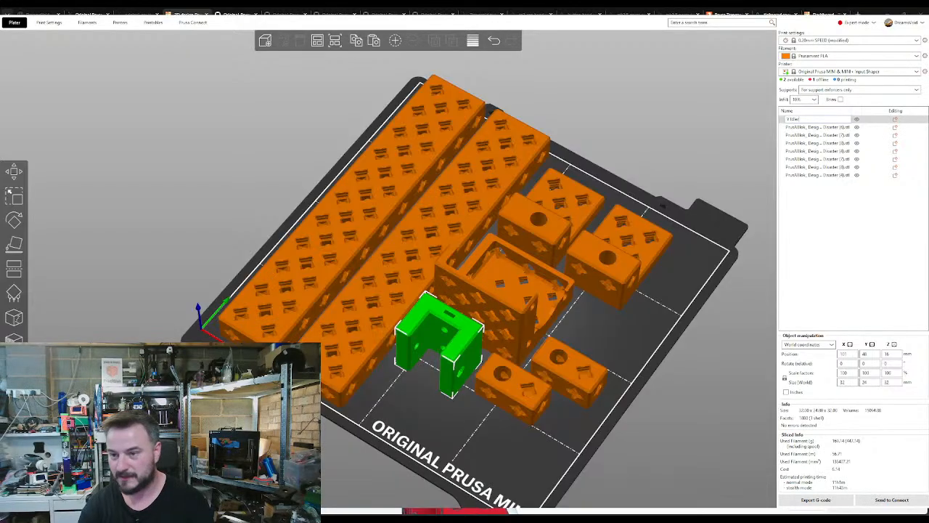
key("Return")
- Rename the open box-shaped part as "Y Motor Blok"
left_click(798, 127)
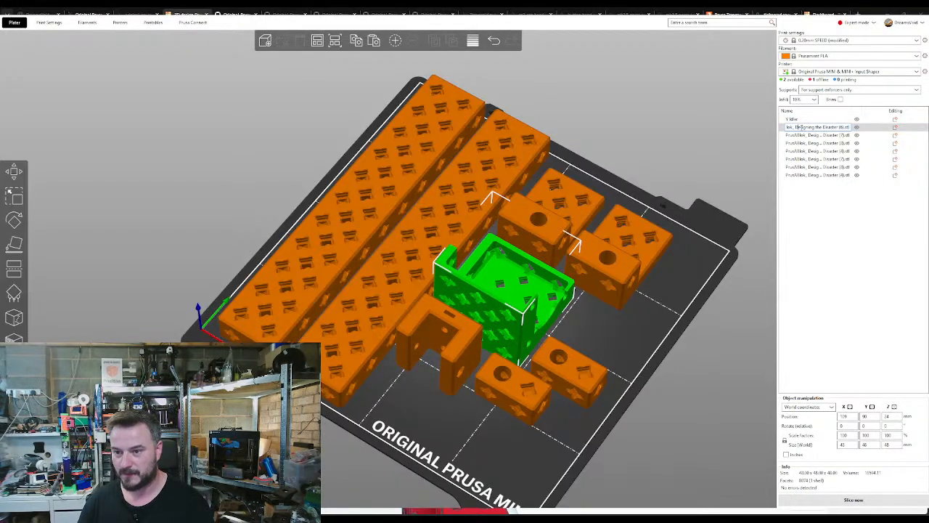
double_click(799, 127)
type("Y Motor")
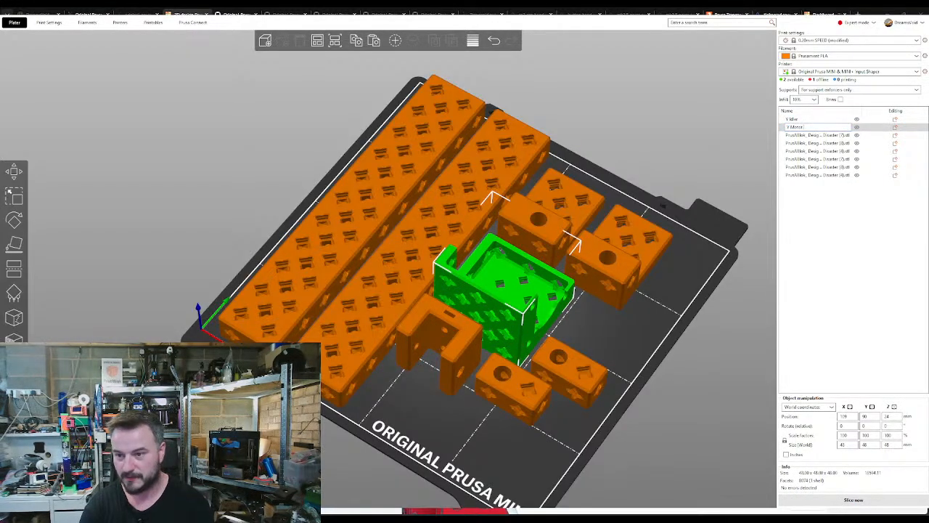
type(" Block")
key("Return")
- Rename the first L-shaped block with the hole as "Fancy Rod Holder"
left_click(835, 137)
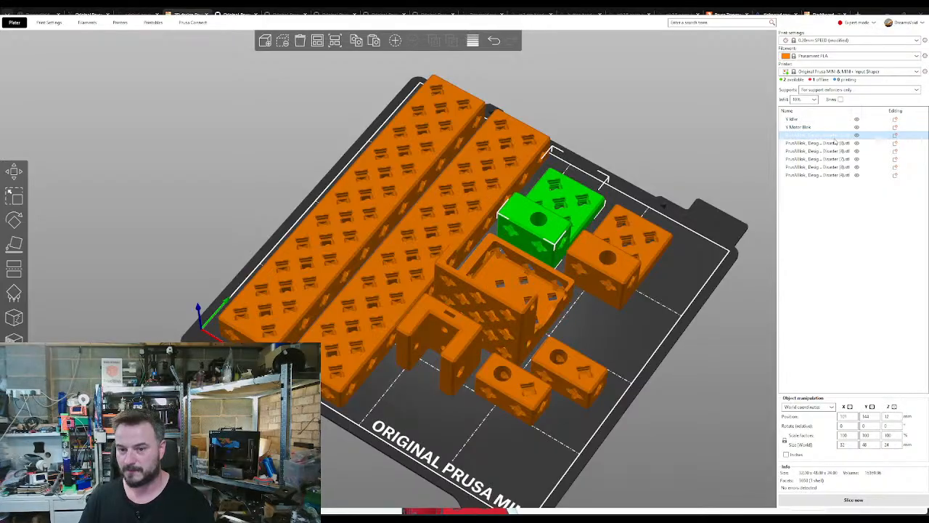
double_click(835, 137)
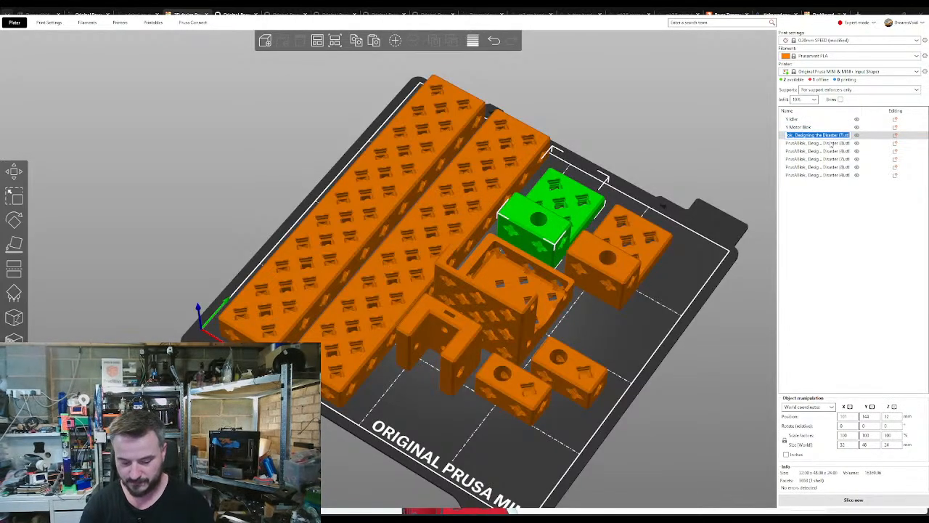
type("Fancy Rod Blok")
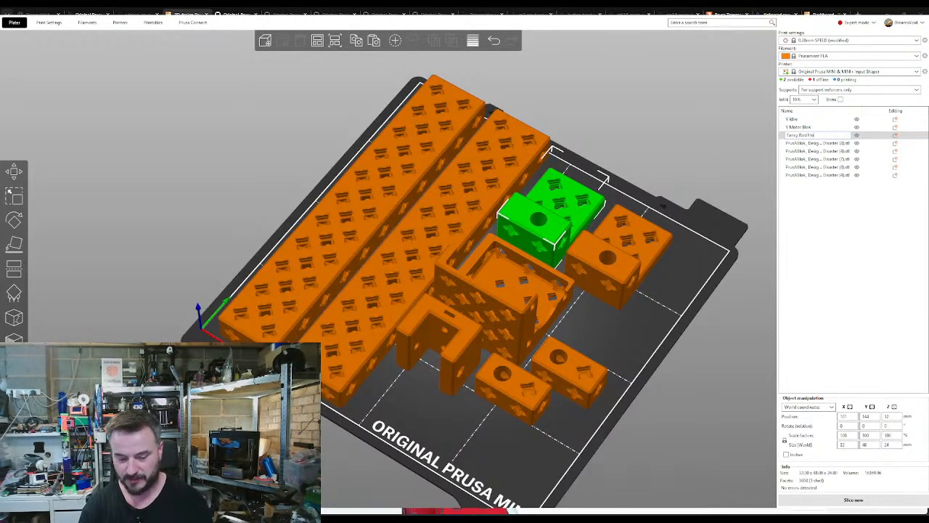
key("Return")
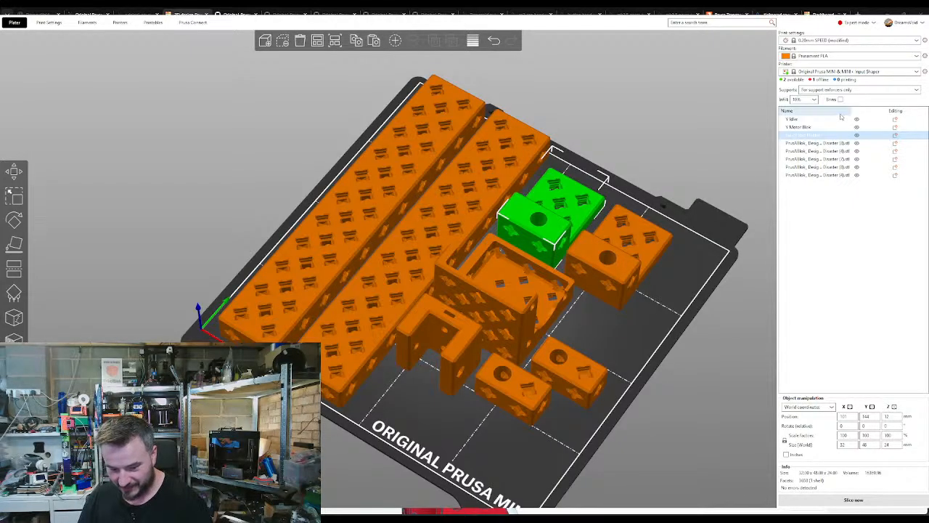
- Rename the first small single-hole block as "Simple Rod Holder"
left_click(819, 144)
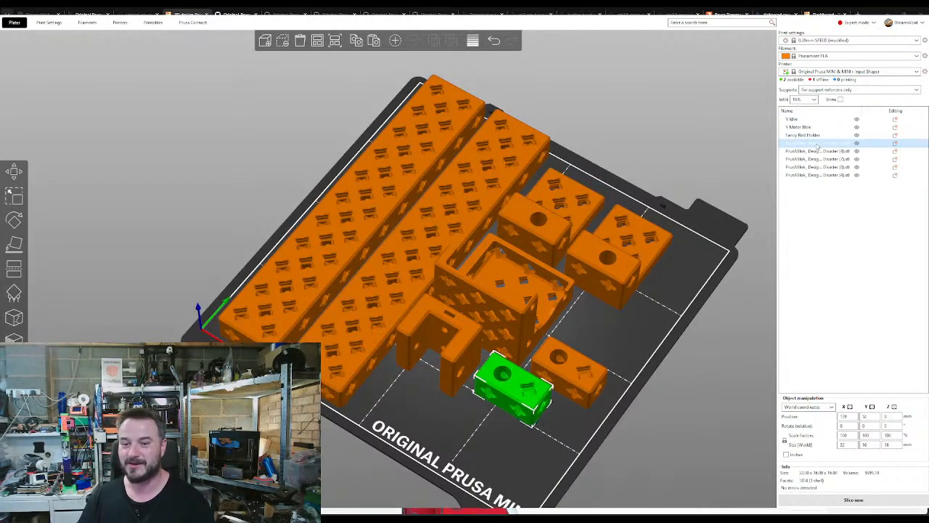
left_click(818, 144)
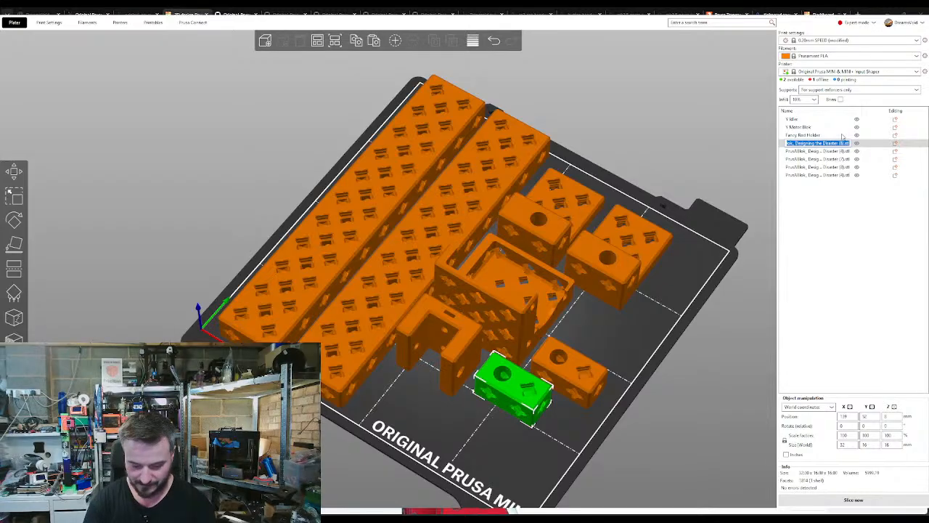
type("Simple Rod Hol")
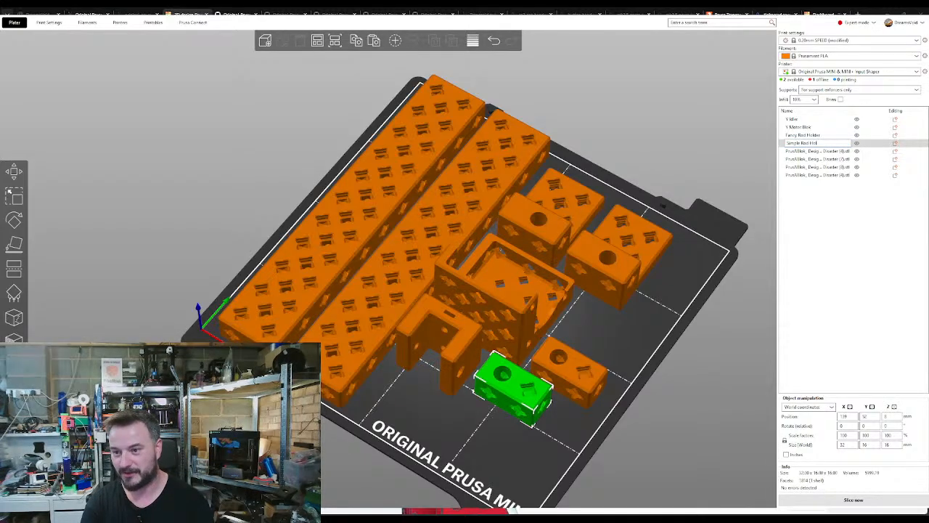
key("Return")
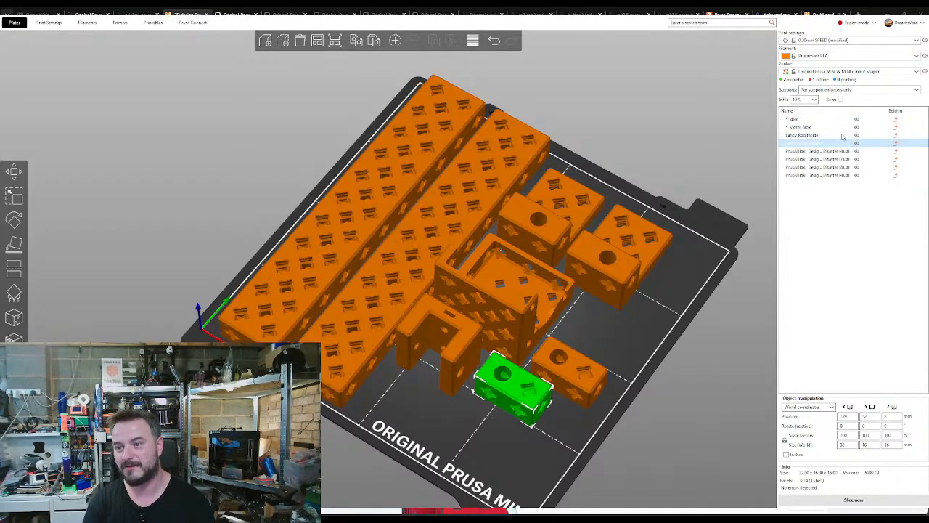
- Rename the outer long 11x2 block as "11x2 Blok"
left_click(825, 152)
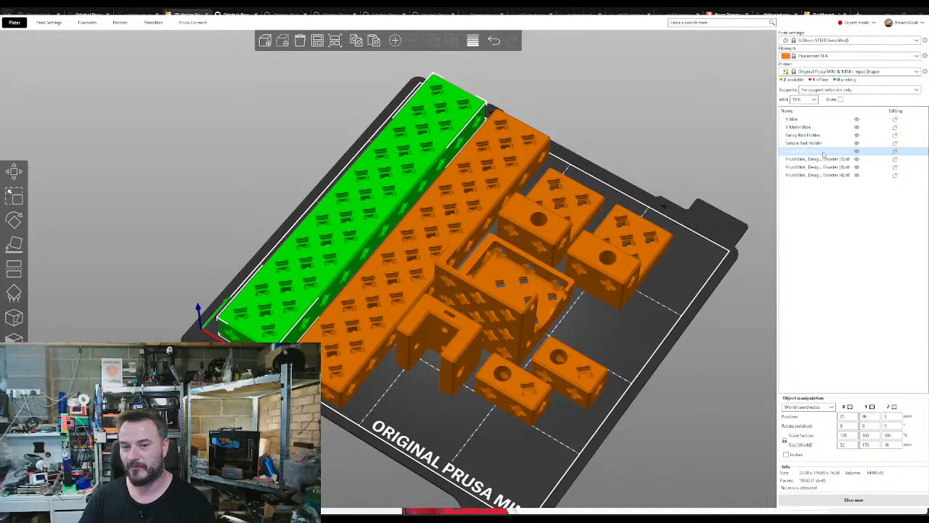
left_click(824, 152)
type("11x2 B")
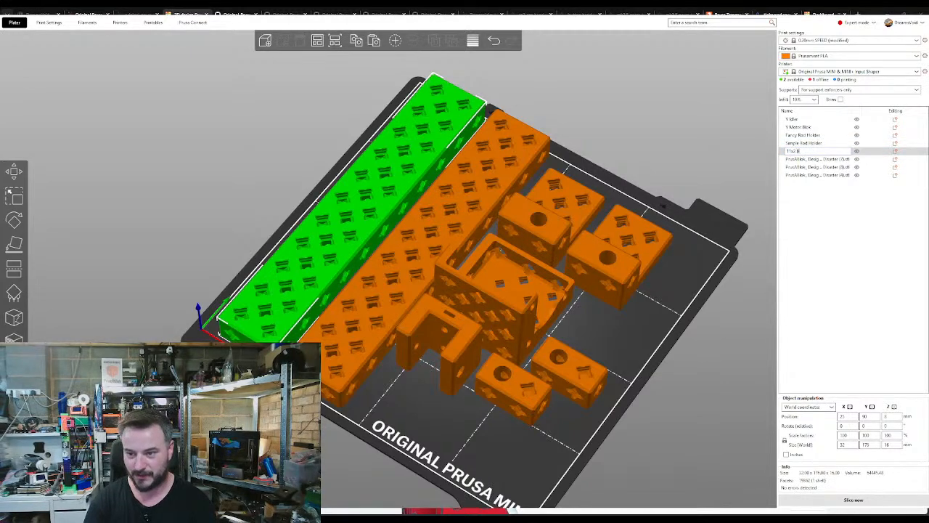
key("Return")
- Rename the second L-shaped block with the hole as "Fancy Rod Holder 2"
left_click(826, 159)
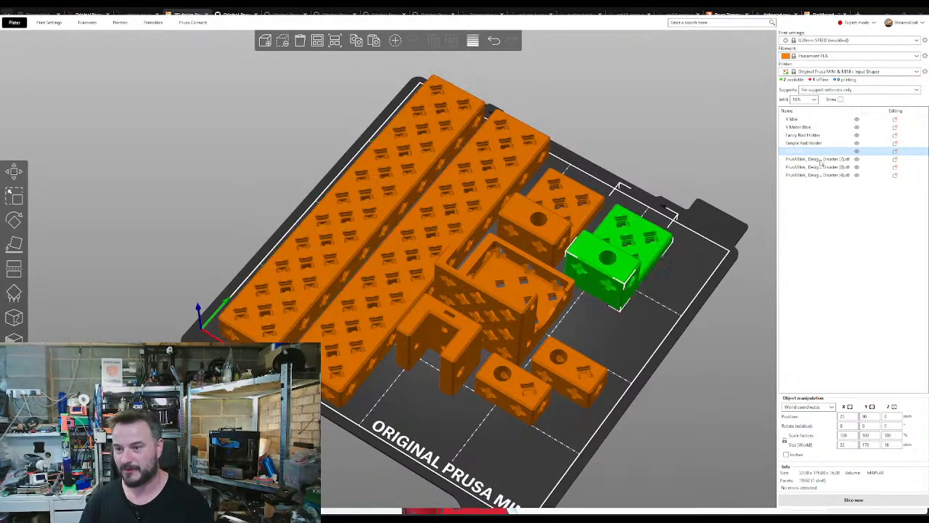
left_click(825, 158)
type("1x2 Blok")
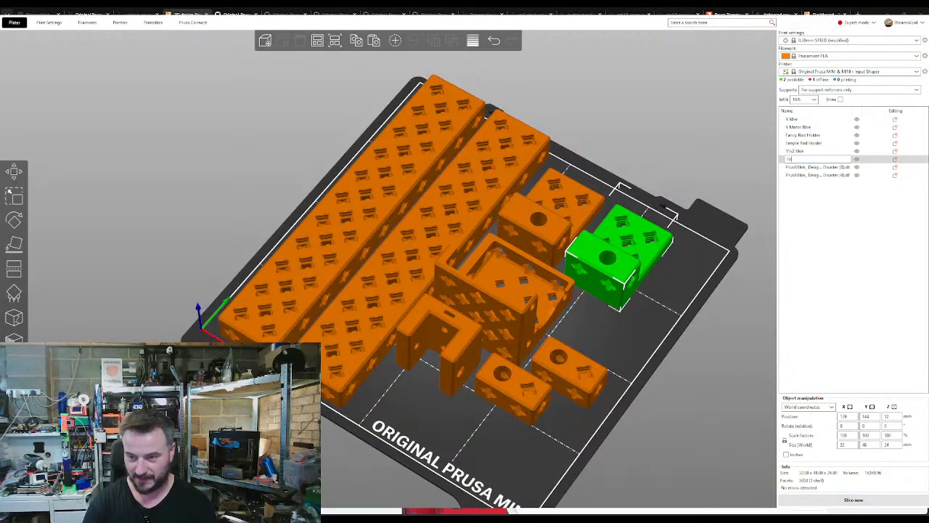
type("ancy Rod Holder 2")
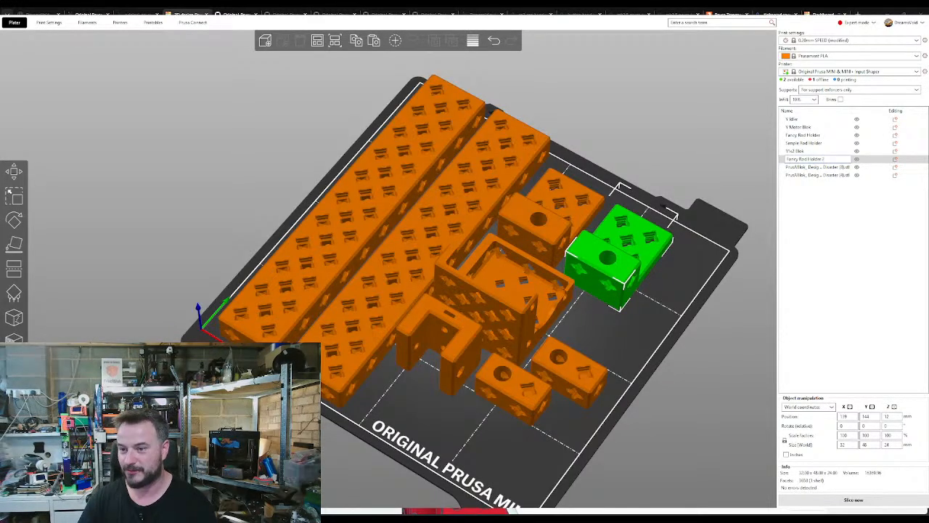
key("Return")
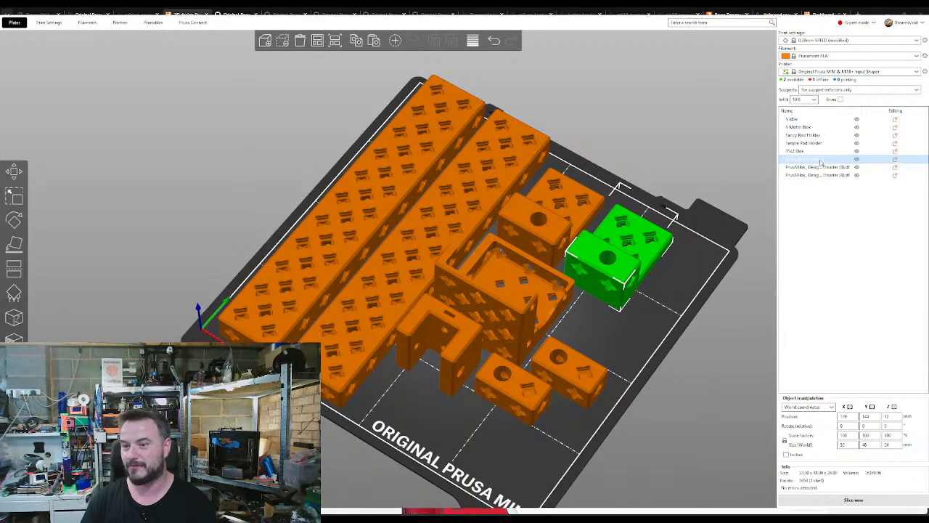
- Rename the second small single-hole block as "Simple Rod Holder 2"
left_click(821, 167)
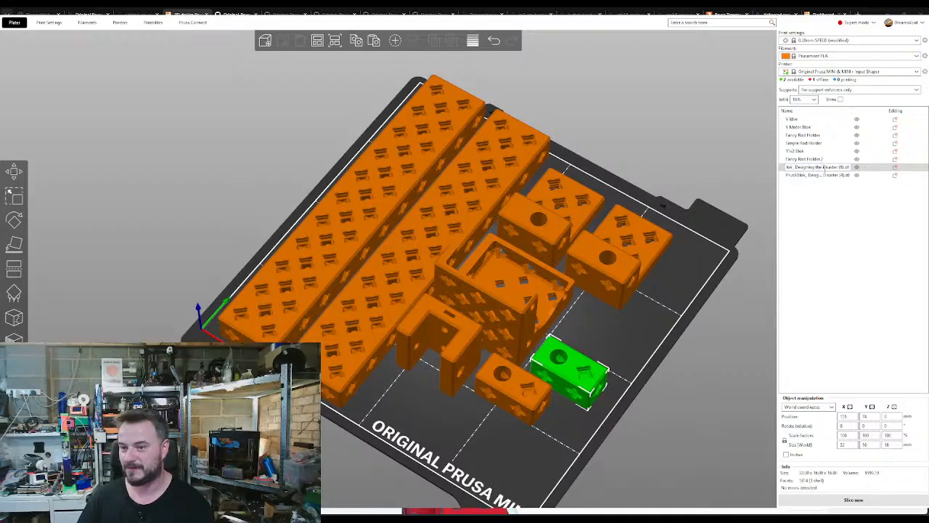
double_click(821, 166)
type("Simple Rod H")
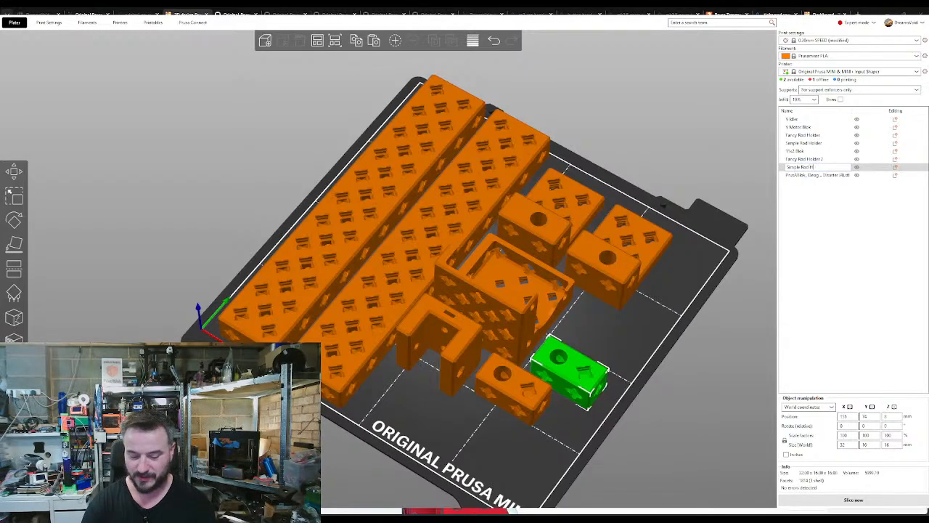
type("older 3")
key("Return")
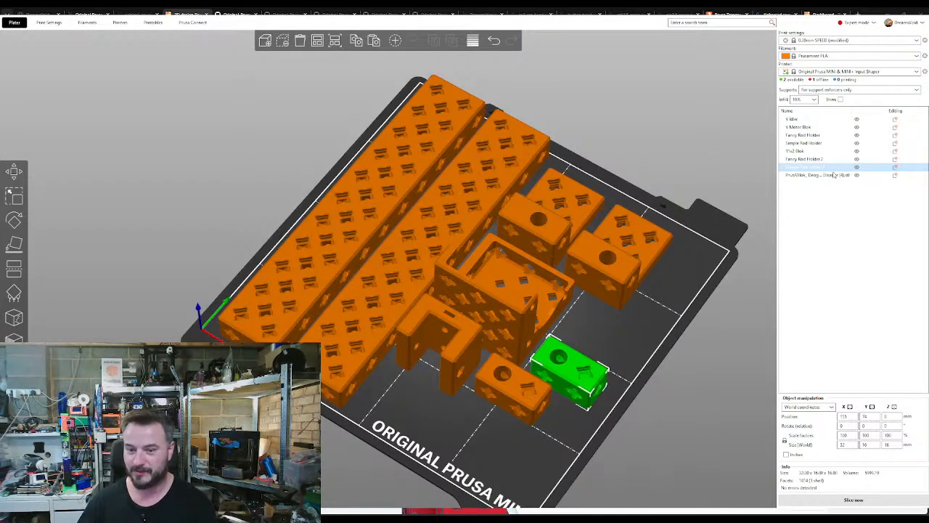
- Rename the other long block, next to the open box part, as "11x2 Blok 2"
left_click(833, 175)
double_click(834, 175)
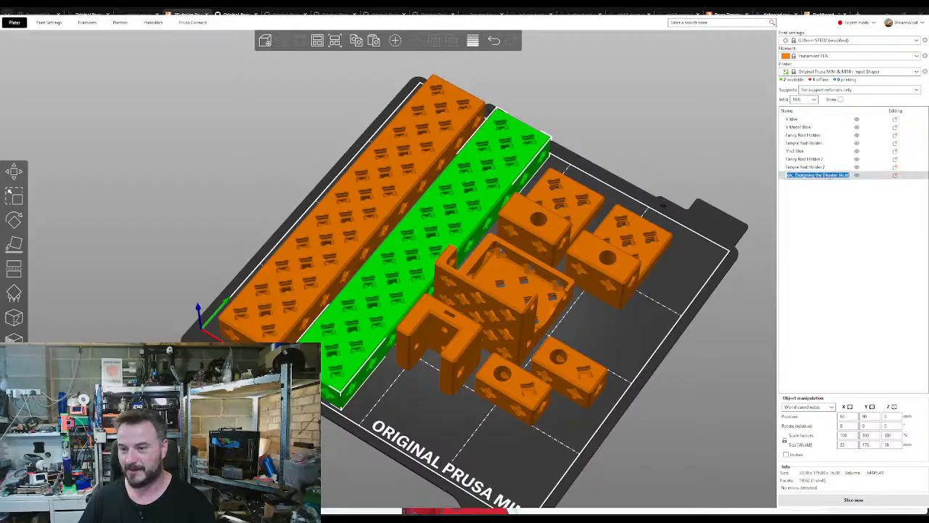
type("1x2 B")
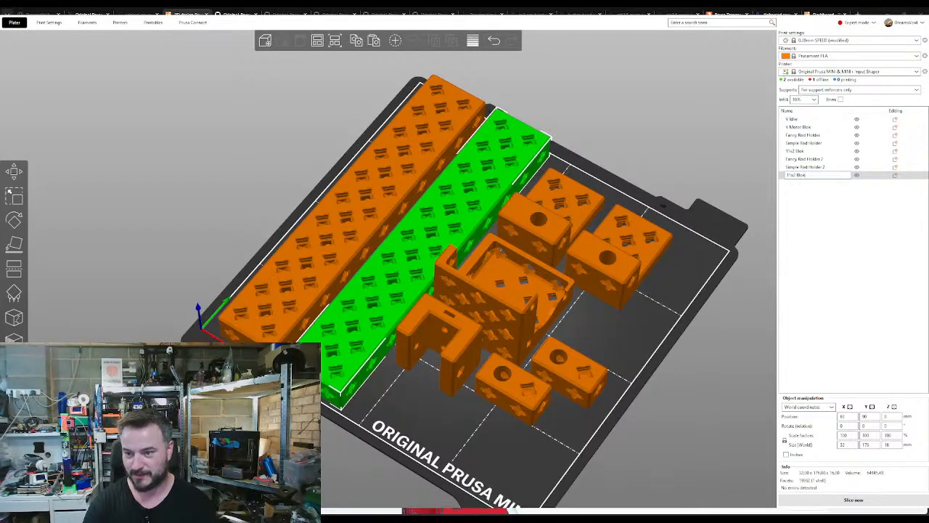
type("lok 2")
key("Return")
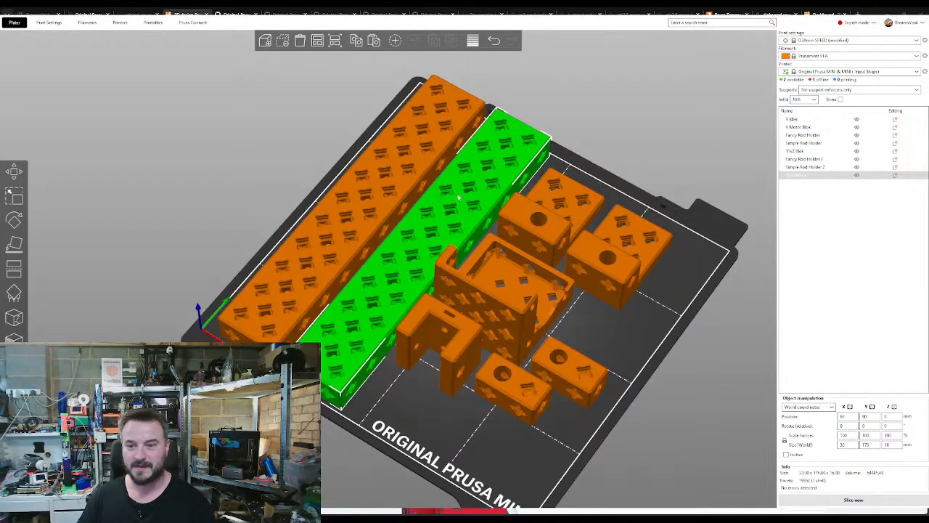
- Select both long blocks and check the infill print settings before returning to the plate
left_click(337, 205)
left_click(394, 248, "ctrl")
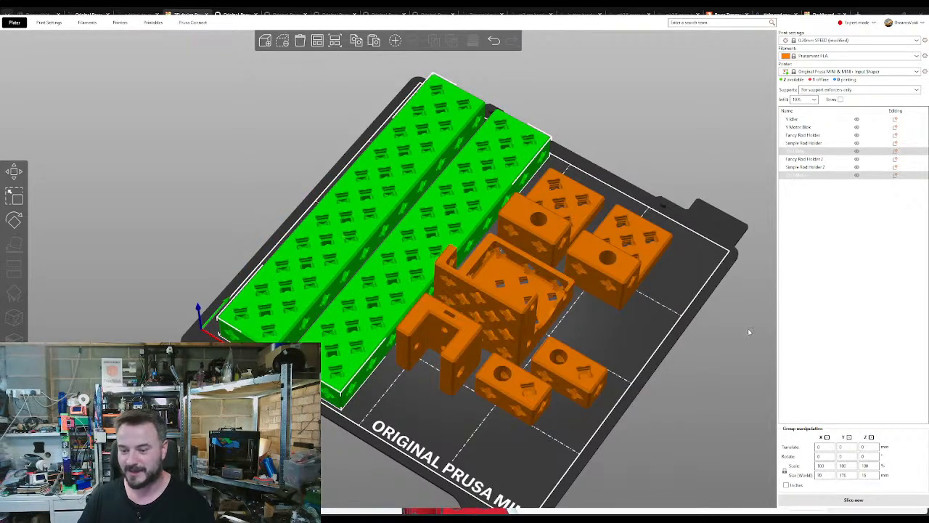
left_click(48, 22)
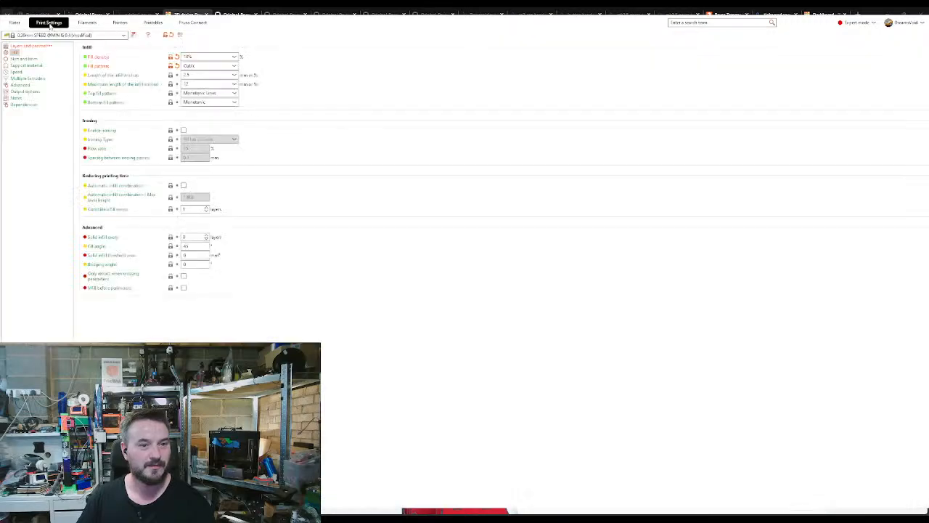
left_click(14, 22)
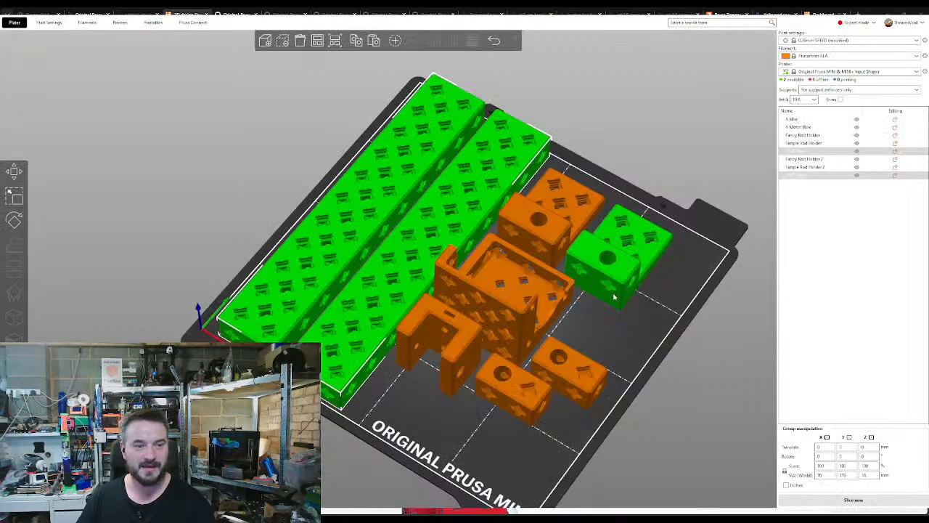
- Slice the plate and inspect the toolpath preview of all parts from different angles
left_click(856, 496)
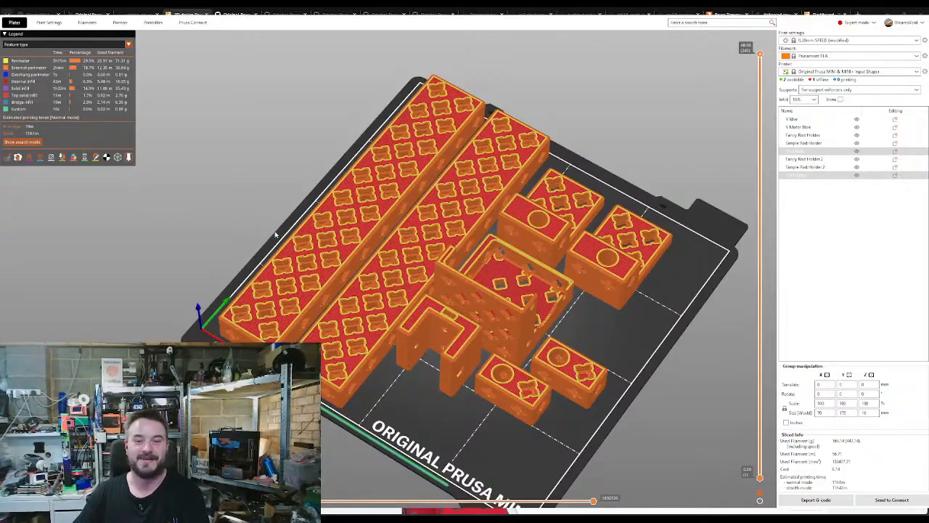
mouse_move(431, 387)
left_mouse_down()
mouse_move(464, 377)
mouse_move(420, 390)
left_mouse_up()
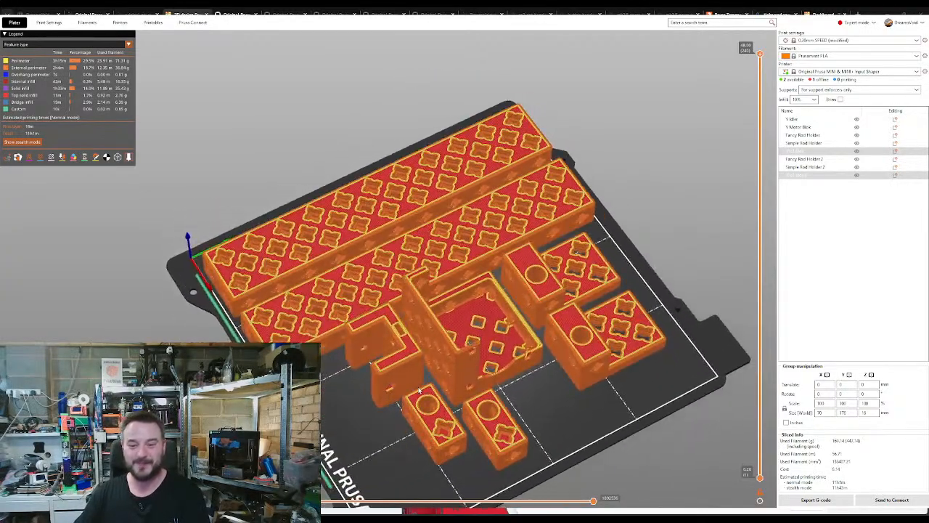
left_click_drag(378, 414, 380, 383)
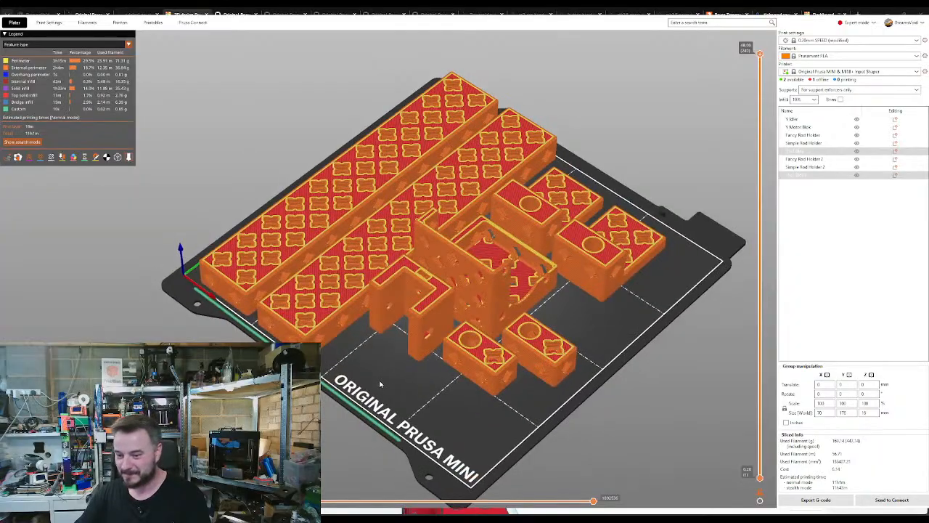
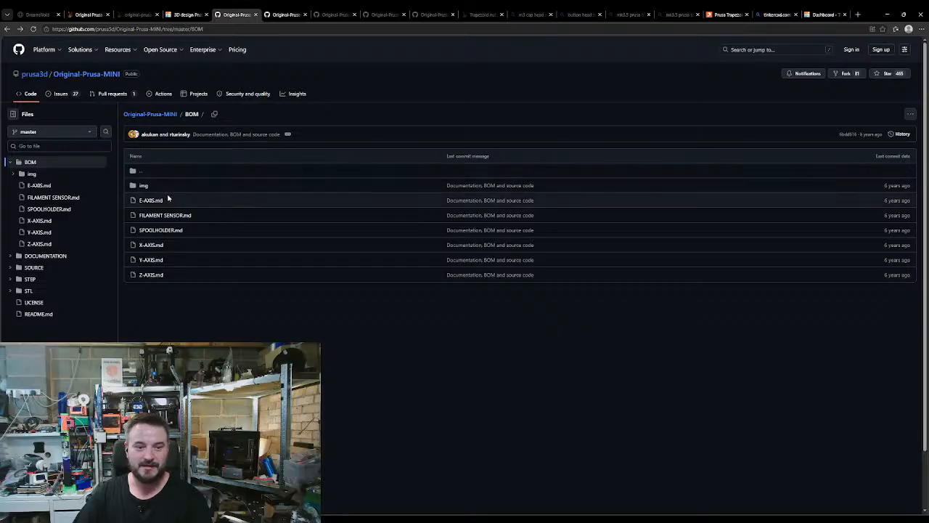
- In the Original-Prusa-MINI repository on GitHub, open the STL folder, inspect MINI-extruder-front.stl in 3D and download it
left_click(164, 116)
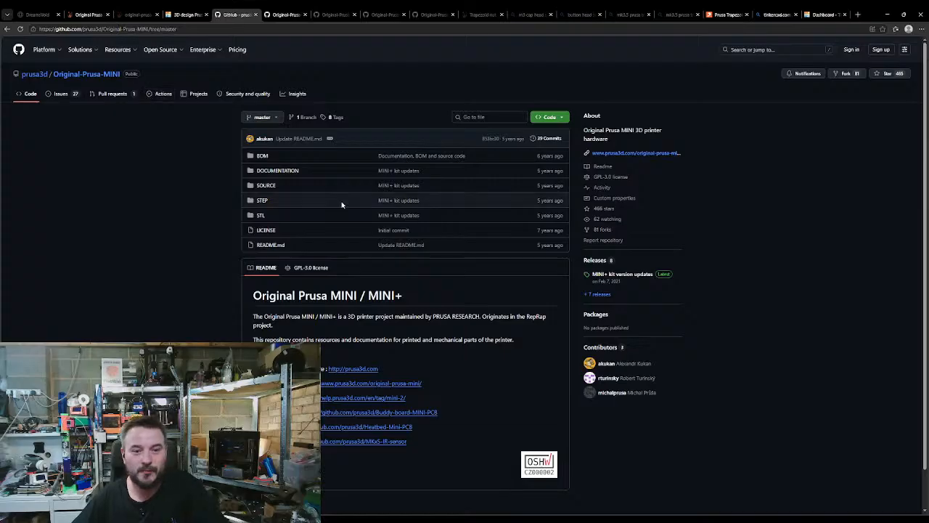
left_click(261, 216)
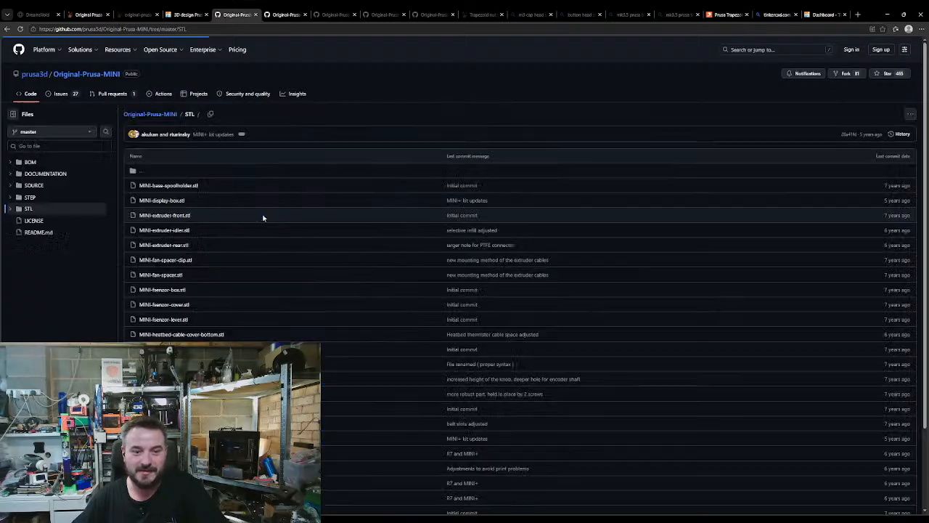
left_click(167, 216)
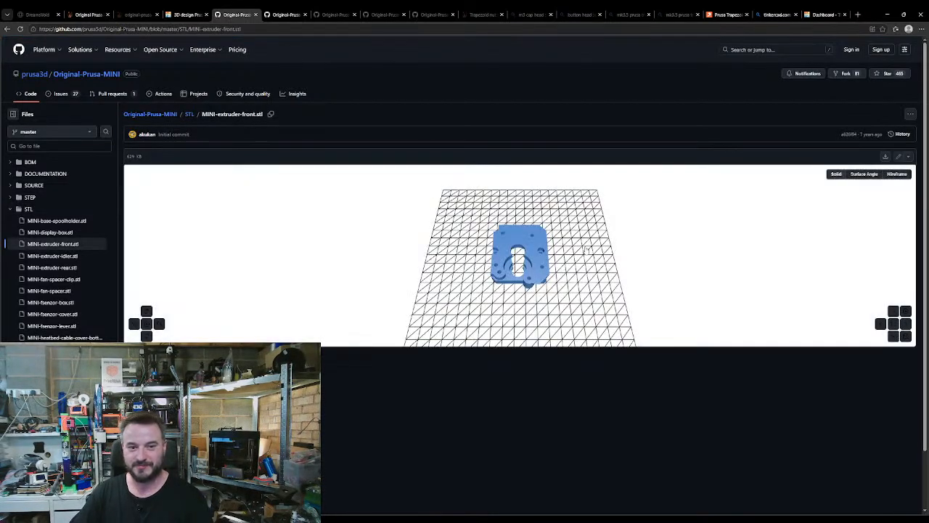
left_click_drag(571, 289, 623, 262)
left_click_drag(510, 293, 597, 296)
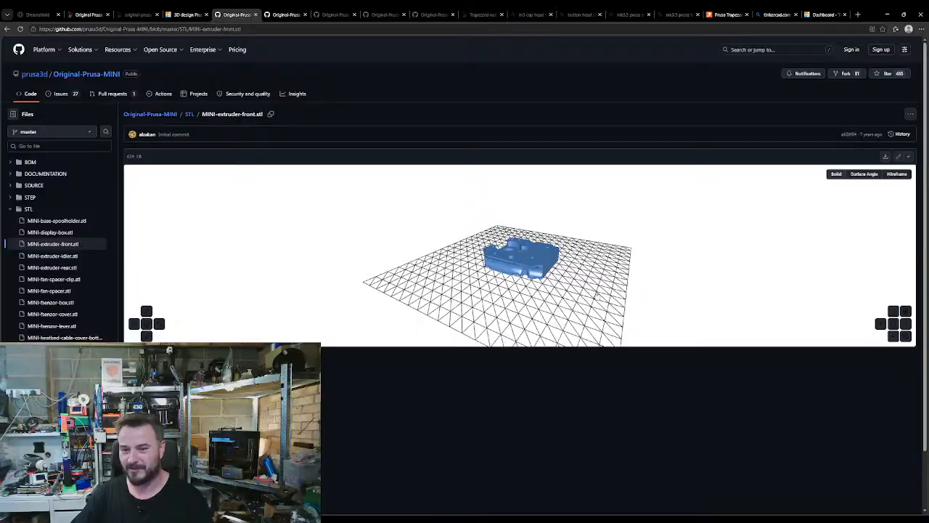
left_click(910, 114)
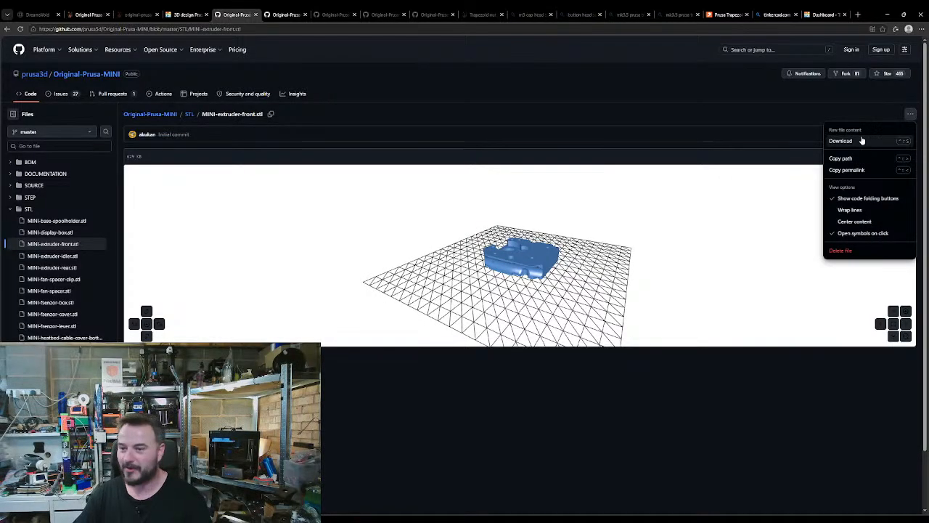
key("Escape")
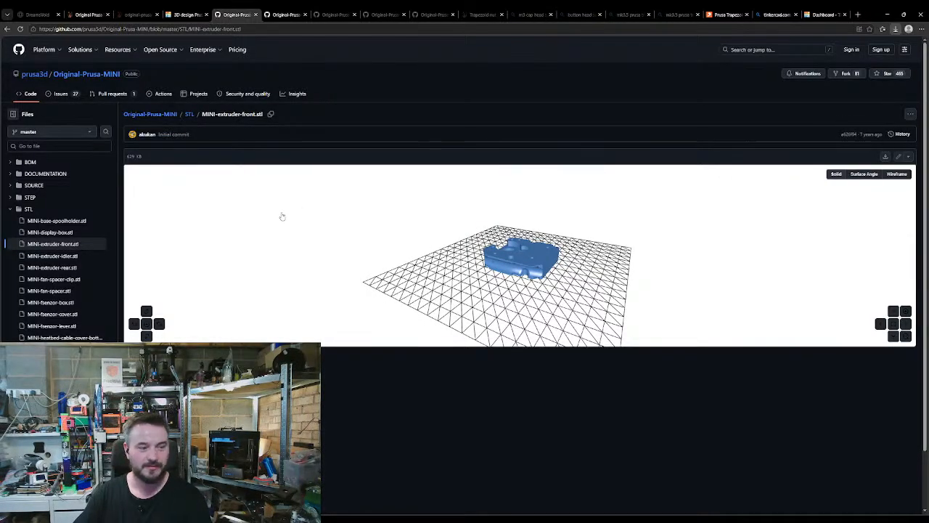
- Go back to the STL folder and download MINI-extruder-idler.stl
left_click(189, 114)
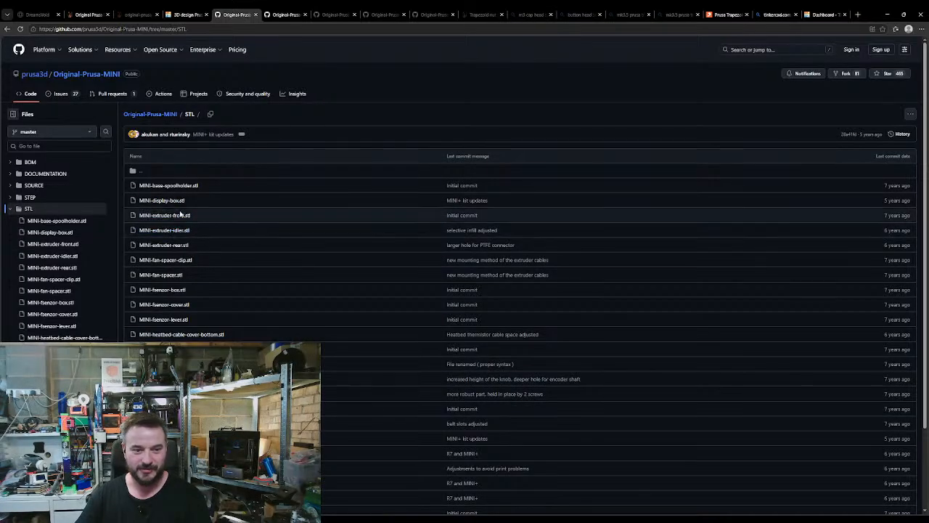
left_click(181, 231)
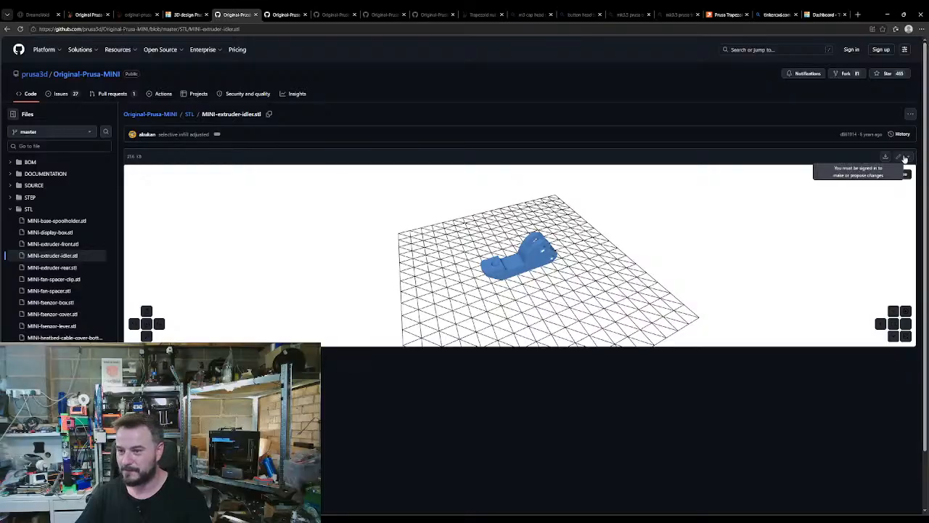
left_click(910, 114)
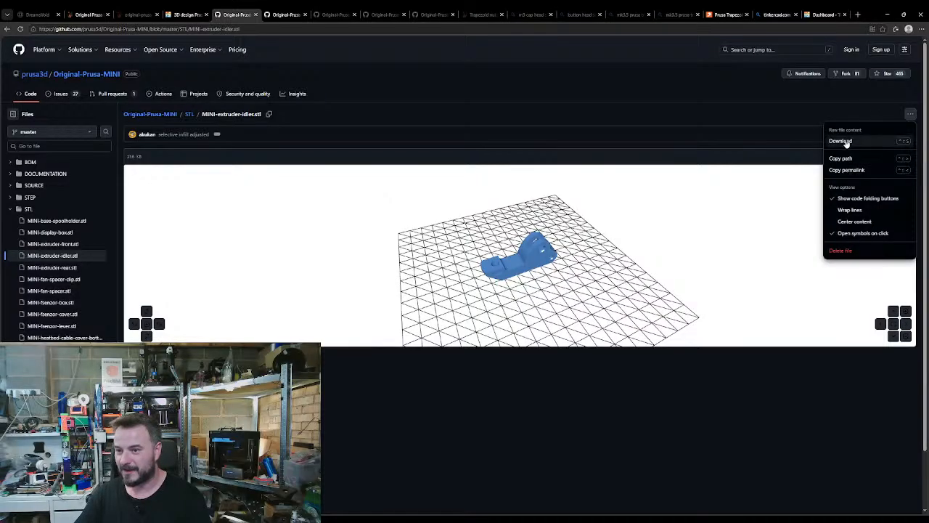
left_click(842, 141)
- Return to the STL folder, inspect MINI-extruder-rear.stl in 3D and download it
left_click(190, 114)
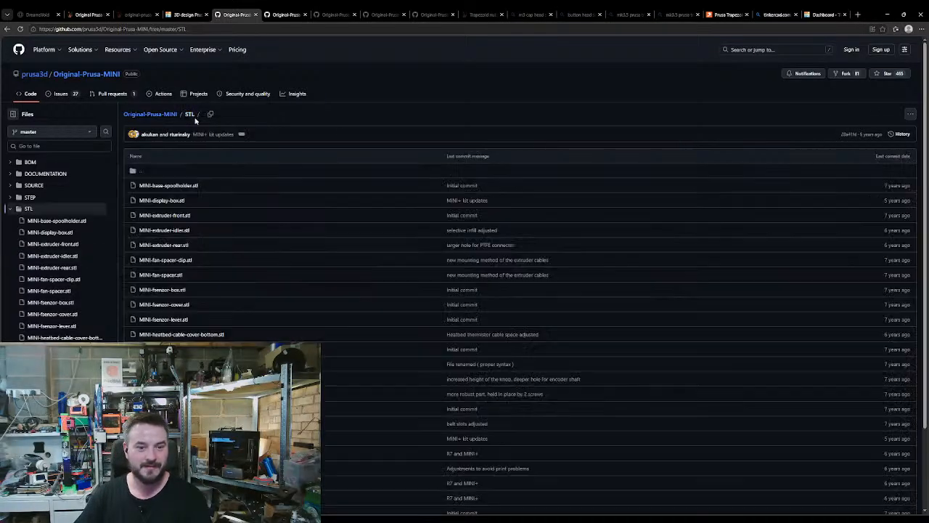
left_click(171, 246)
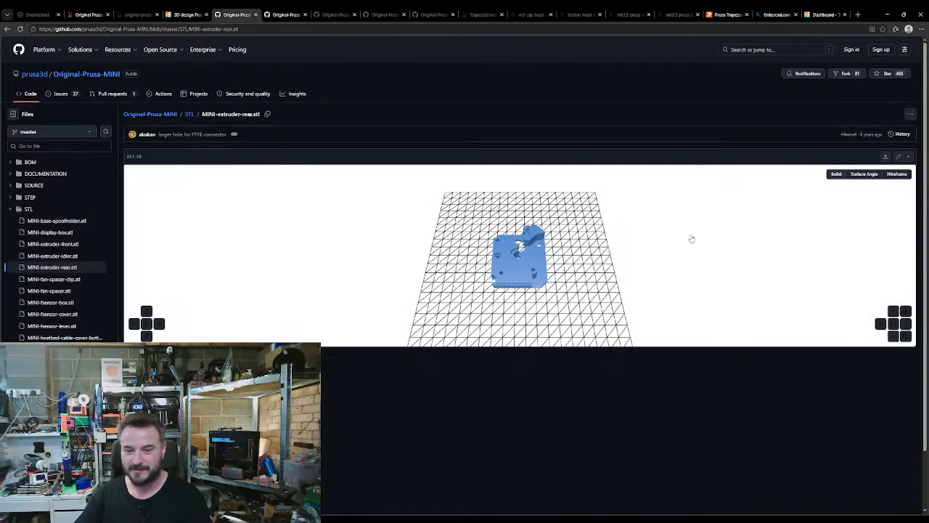
left_click_drag(557, 279, 527, 249)
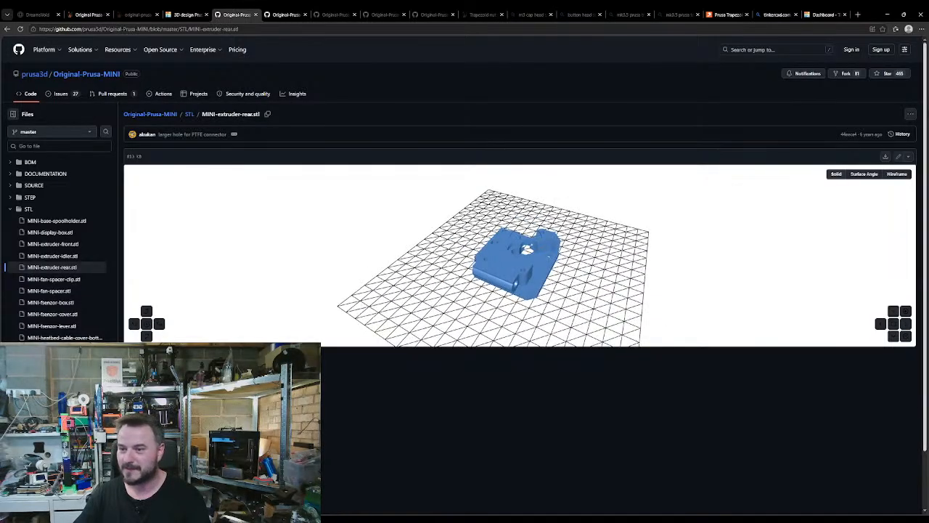
left_click(910, 114)
left_click(858, 148)
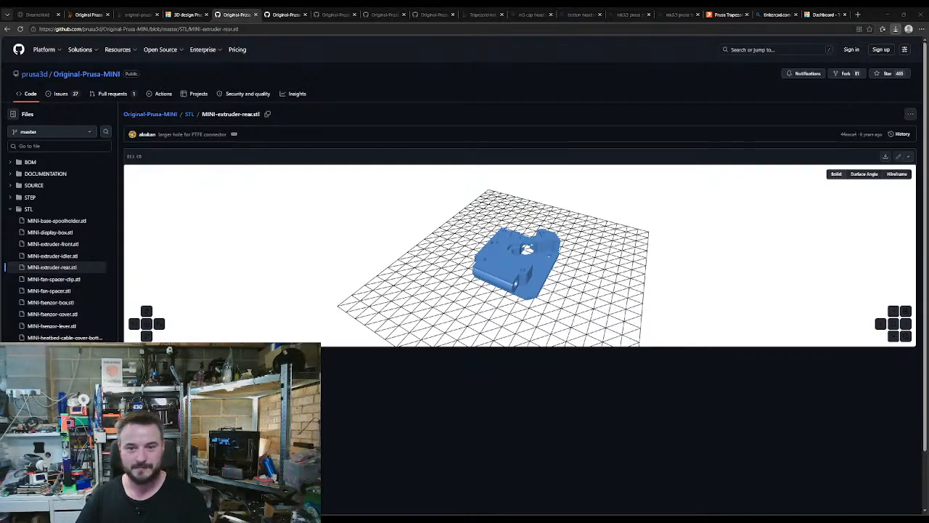
- Switch to the PrusABlok design in Tinkercad and move the orange ring and the olive notched part out of the middle of the workplane
left_click(187, 15)
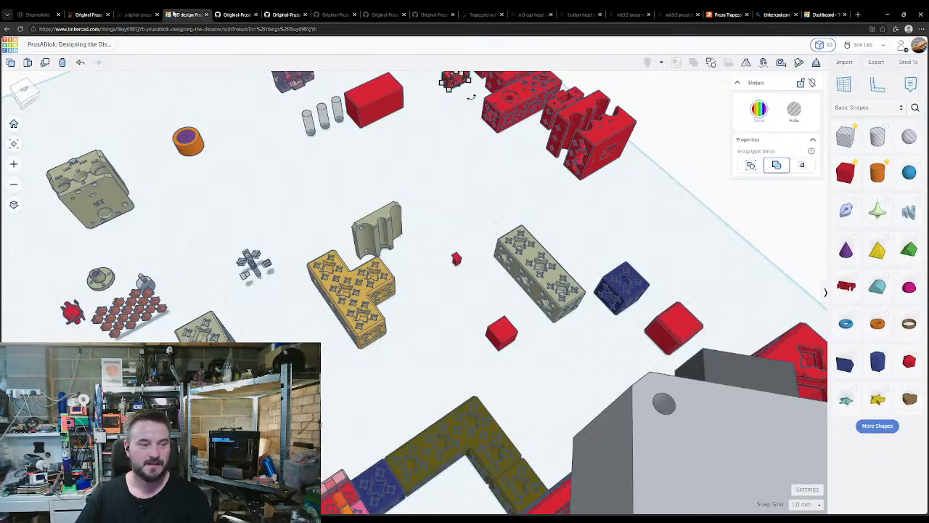
scroll(333, 296, "down", 4)
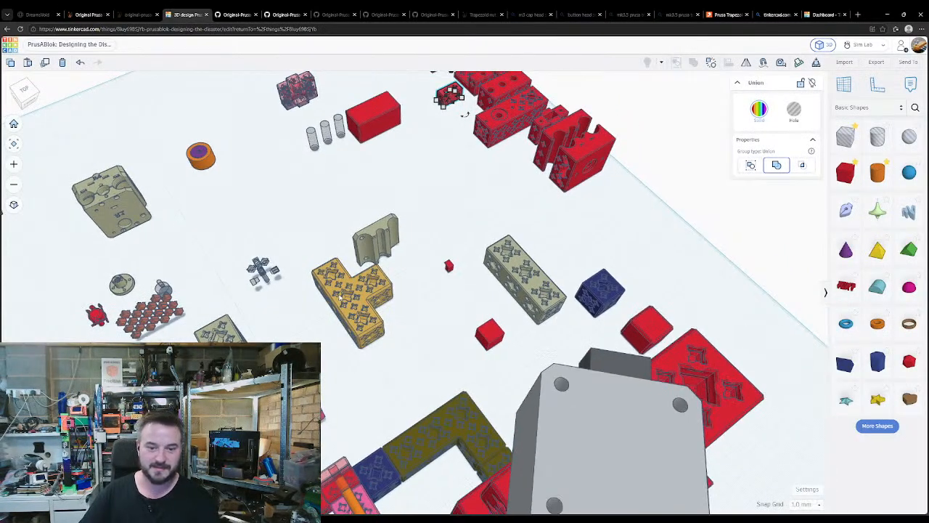
scroll(339, 287, "down", 1)
middle_click_drag(339, 286, 425, 381)
right_click_drag(379, 377, 472, 380)
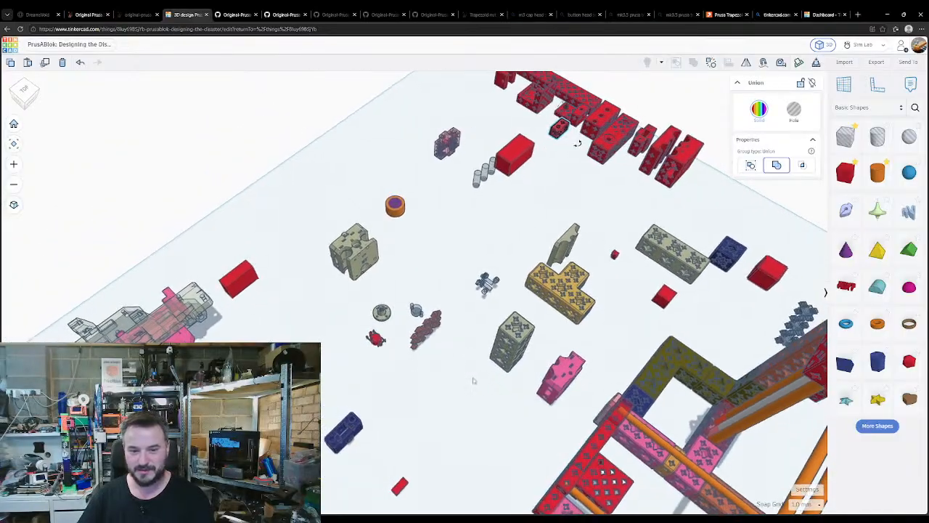
middle_click_drag(472, 380, 313, 311)
middle_click_drag(215, 115, 383, 258)
left_click_drag(372, 231, 455, 286)
left_click_drag(392, 258, 802, 283)
left_click_drag(351, 317, 254, 399)
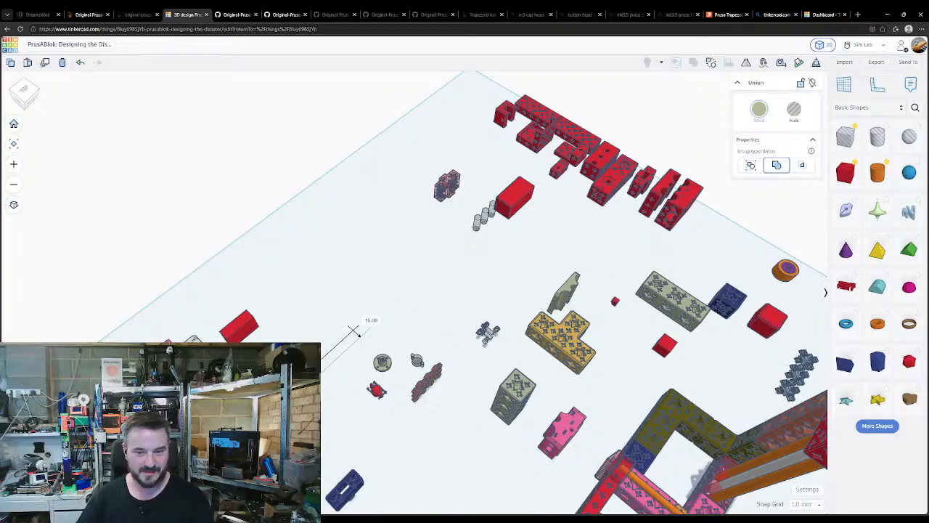
middle_click_drag(254, 399, 291, 347)
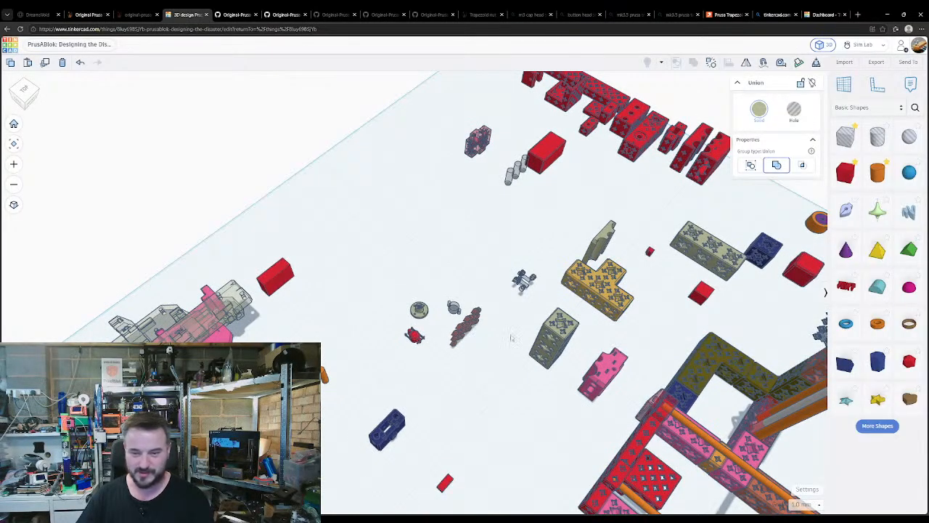
- Delete the curved olive part and move the yellow T-shaped block and the upright olive block over to the other loose blocks
left_click(599, 247)
key("Delete")
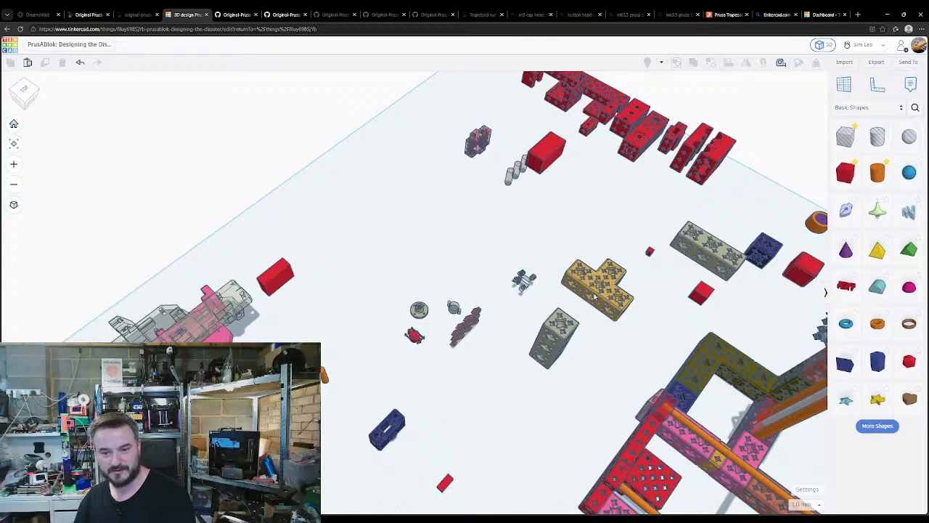
left_click_drag(595, 296, 771, 323)
left_click_drag(557, 351, 793, 219)
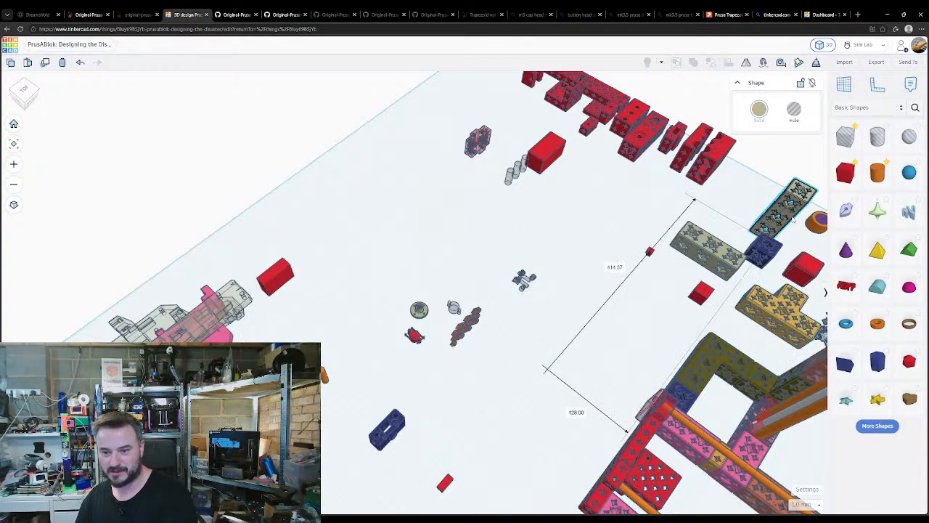
left_click(452, 408)
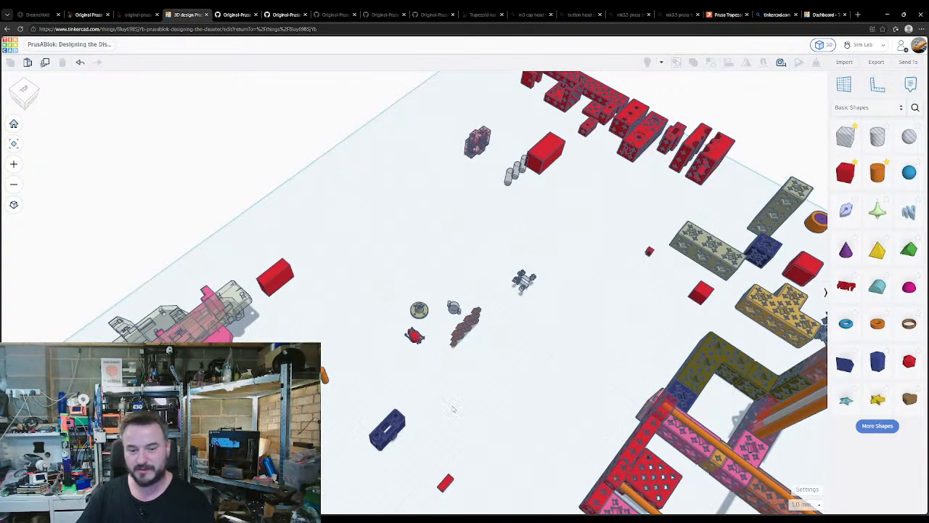
- Move the round olive flanged disc away from the small parts to free up workplane space
right_click_drag(454, 408, 407, 324)
left_click_drag(418, 318, 313, 503)
right_click_drag(444, 377, 450, 393)
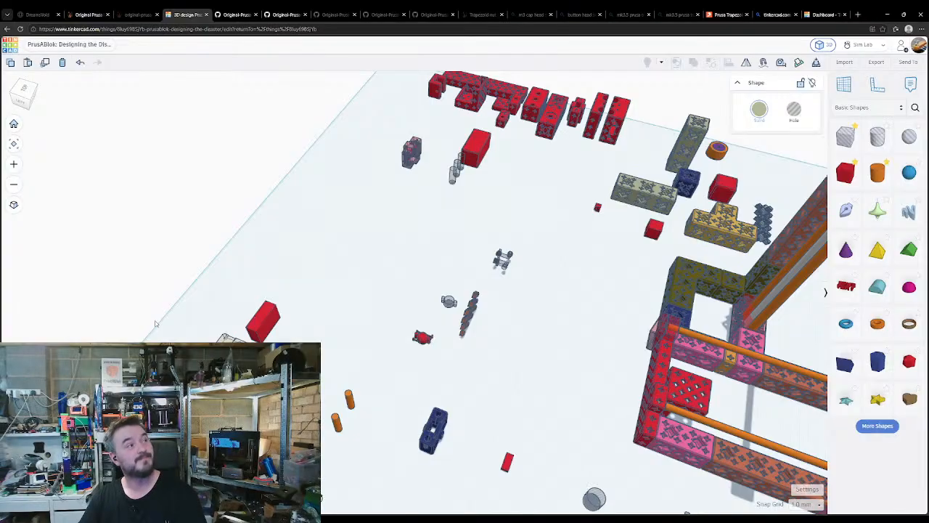
- Import MINI-extruder-rear.stl and MINI-extruder-idler.stl into the design, using millimetres at 100% scale for the rear part
key("ctrl+Tab")
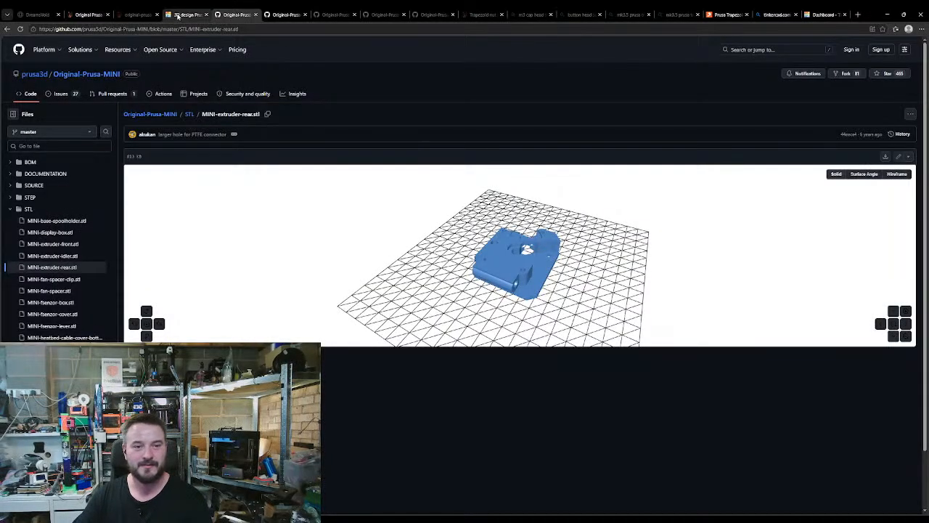
left_click(187, 15)
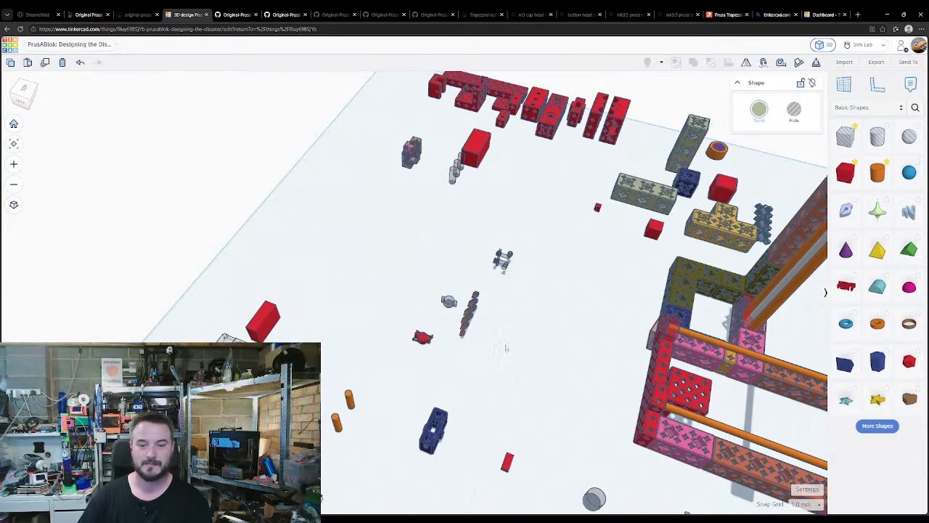
left_click(844, 62)
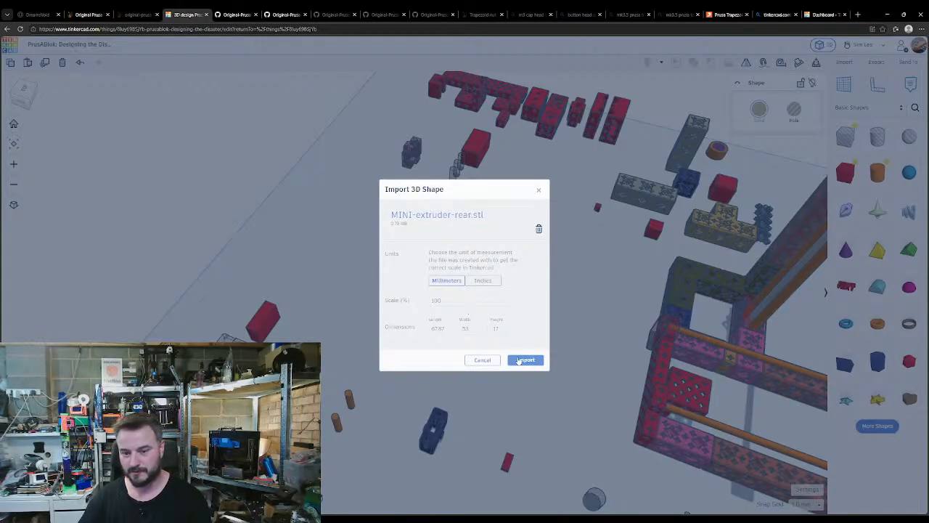
left_click(520, 359)
left_click(845, 62)
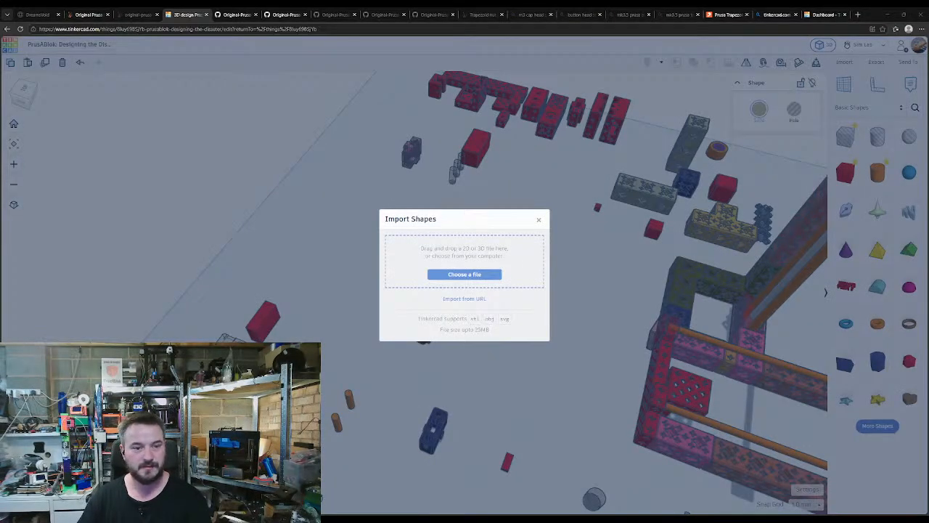
double_click(288, 209)
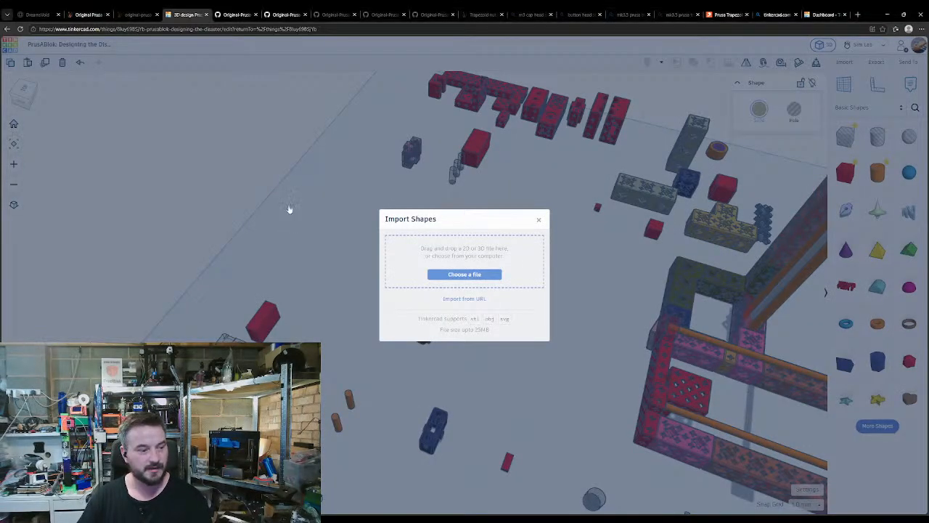
left_click(536, 361)
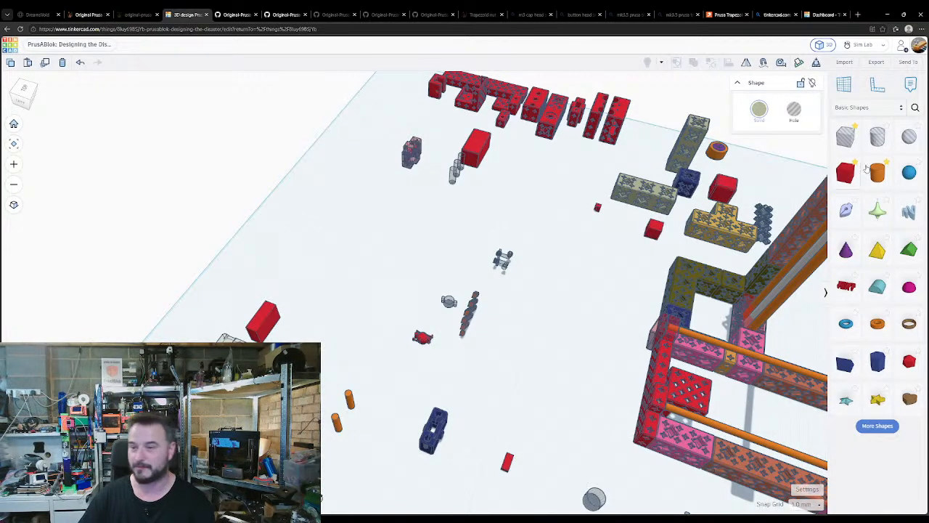
- Import MINI-extruder-front.stl into the design in millimetres at 100% scale
left_click(842, 63)
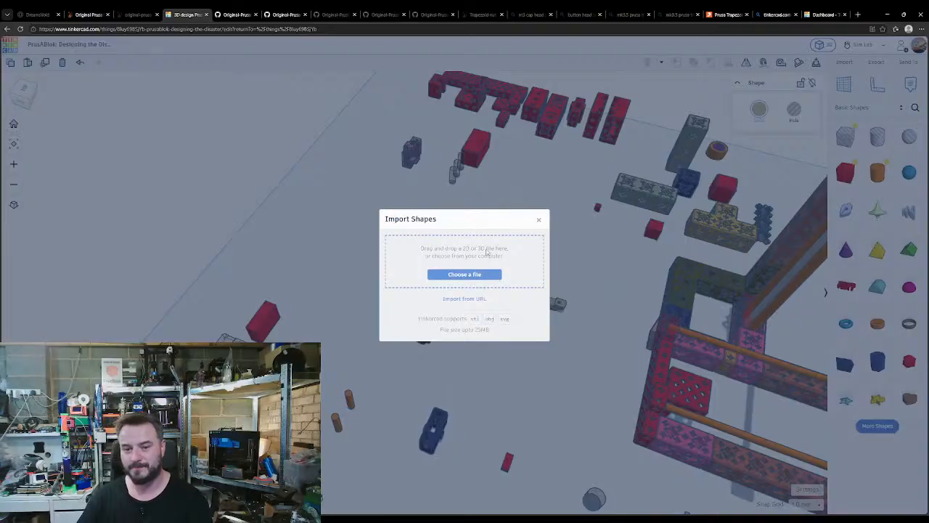
left_click(486, 274)
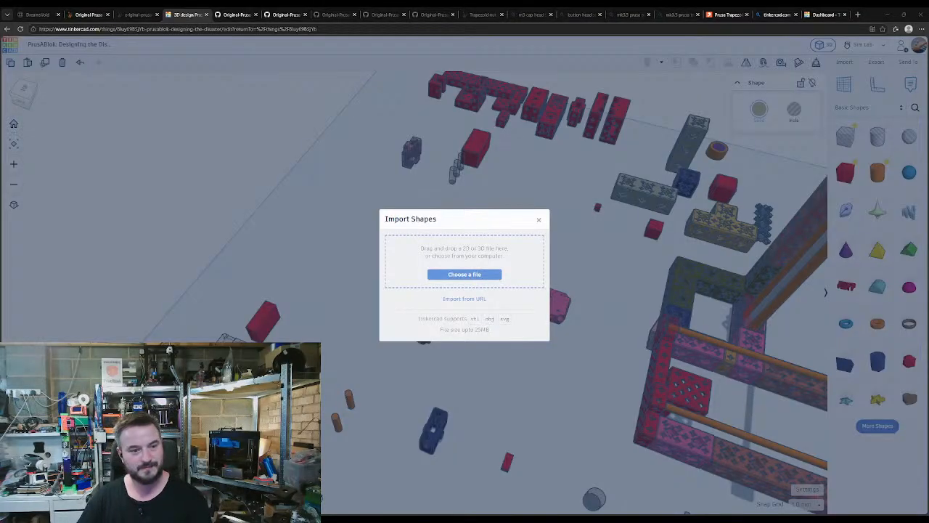
key("Return")
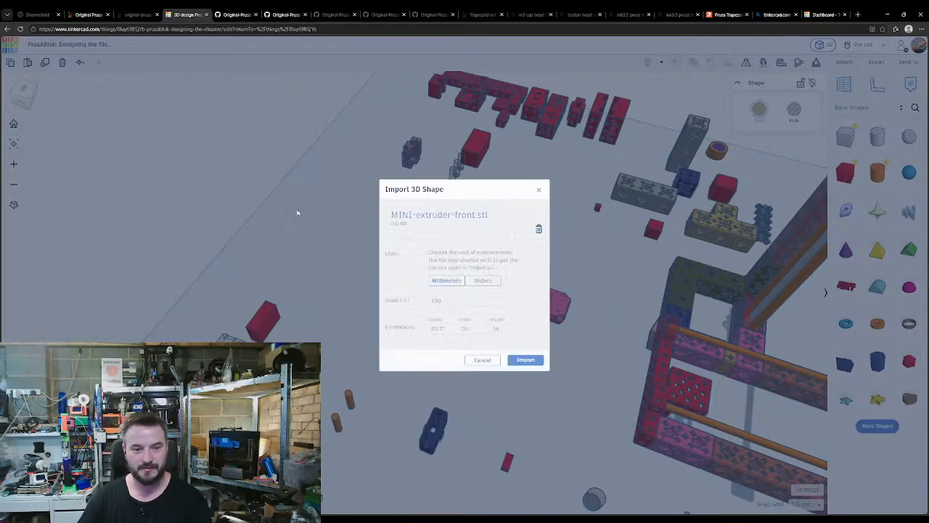
left_click(525, 358)
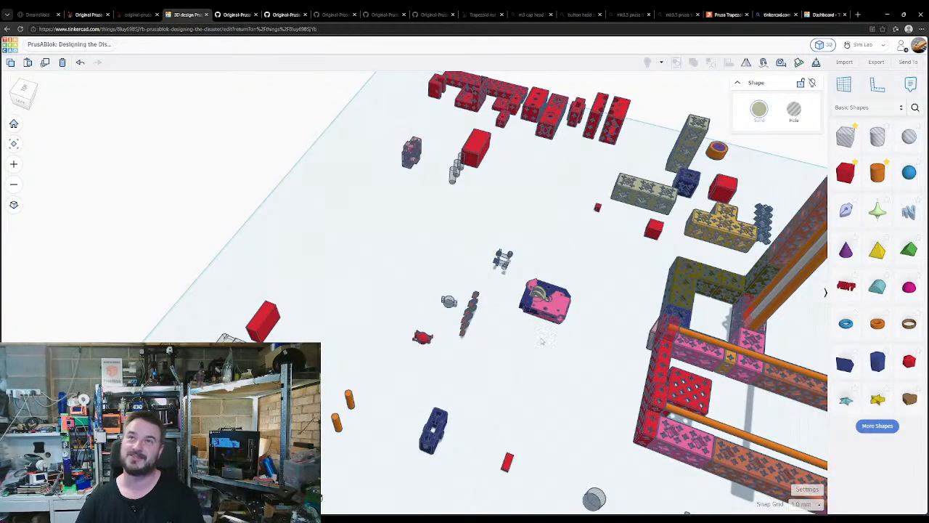
- Move the three overlapping imported extruder parts together to the empty area near the workplane's edge
left_click_drag(543, 314, 356, 221)
key("f")
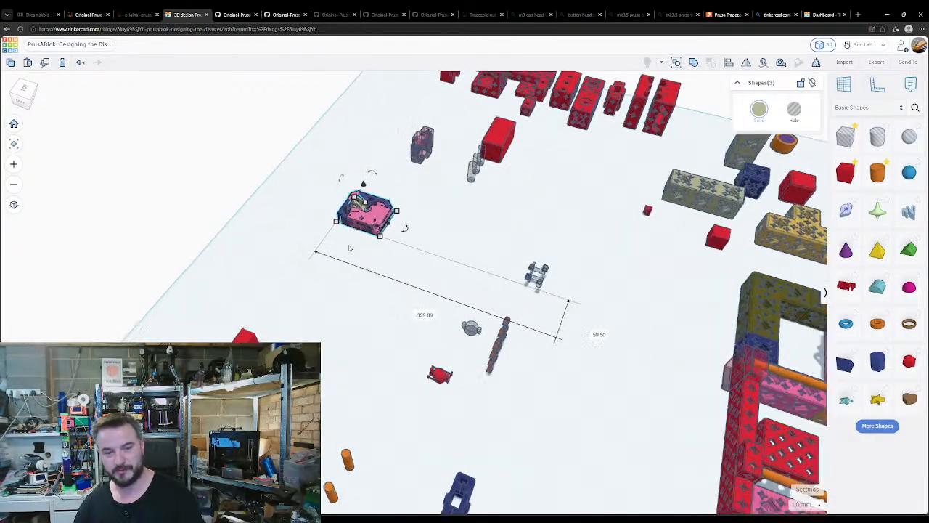
left_click(220, 262)
right_click_drag(266, 331, 153, 318)
- Pull the pink rear part, the olive idler and the blue front part apart so they lie separately on the workplane
left_click(380, 224)
left_click_drag(333, 169, 288, 261)
left_click_drag(398, 264, 478, 138)
left_click(625, 349)
left_click_drag(477, 361, 212, 230)
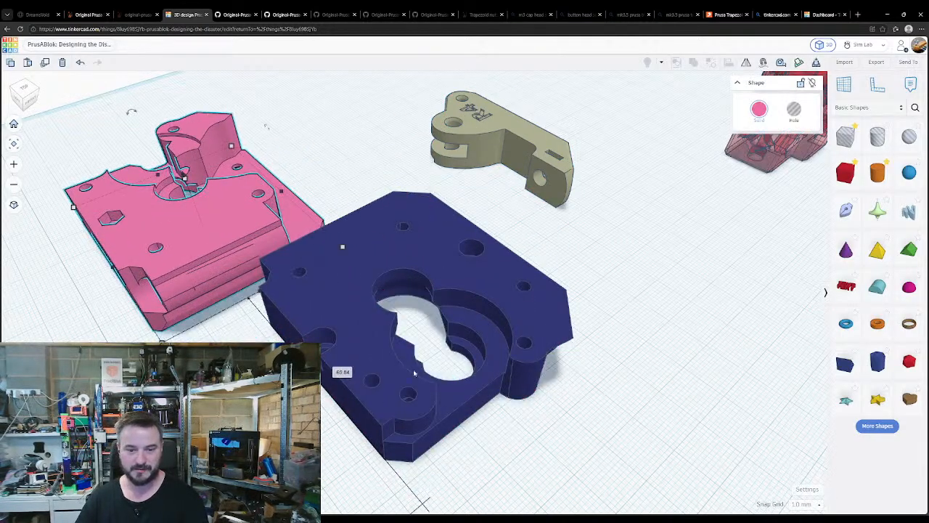
left_click_drag(413, 375, 532, 401)
- Examine the blue front part from a low angle and compare it with the 3D view of MINI-extruder-rear.stl on GitHub
left_click(364, 394)
right_click_drag(364, 394, 442, 358)
left_click(437, 365)
right_click_drag(389, 423, 394, 379)
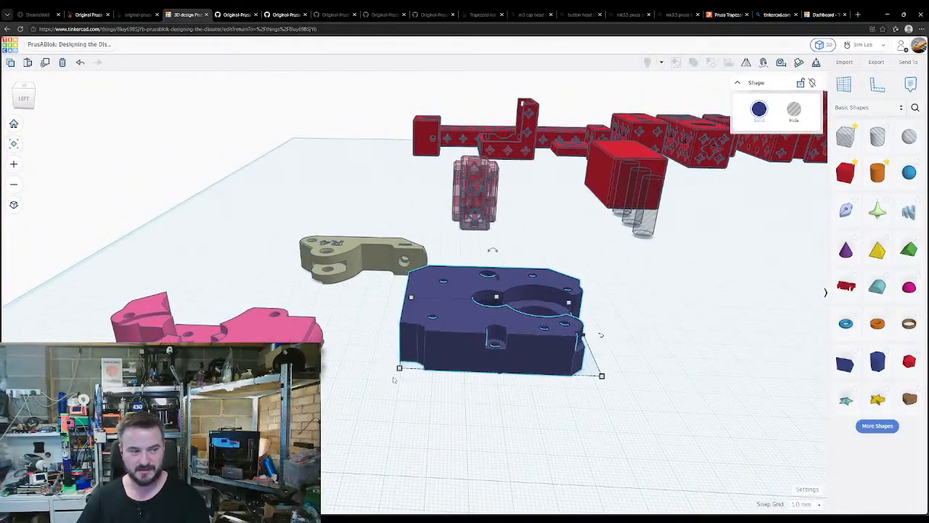
left_click(273, 15)
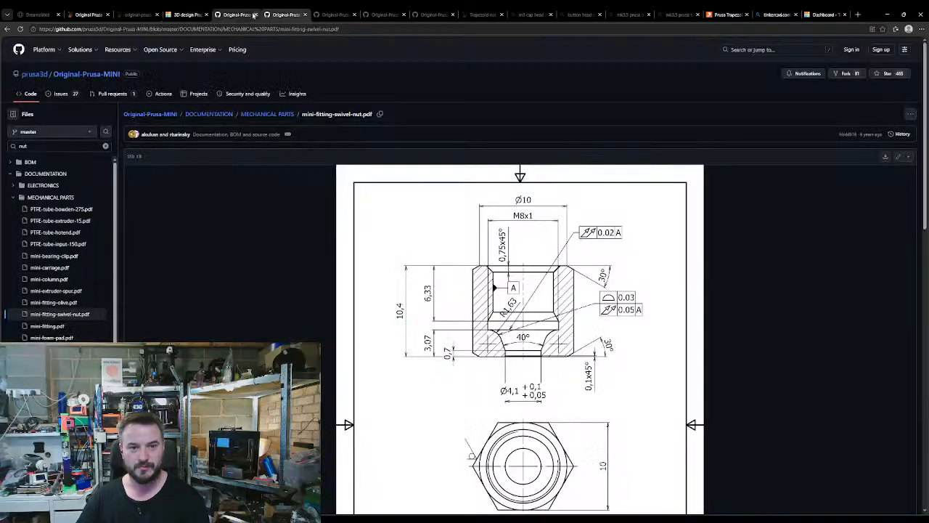
left_click(232, 15)
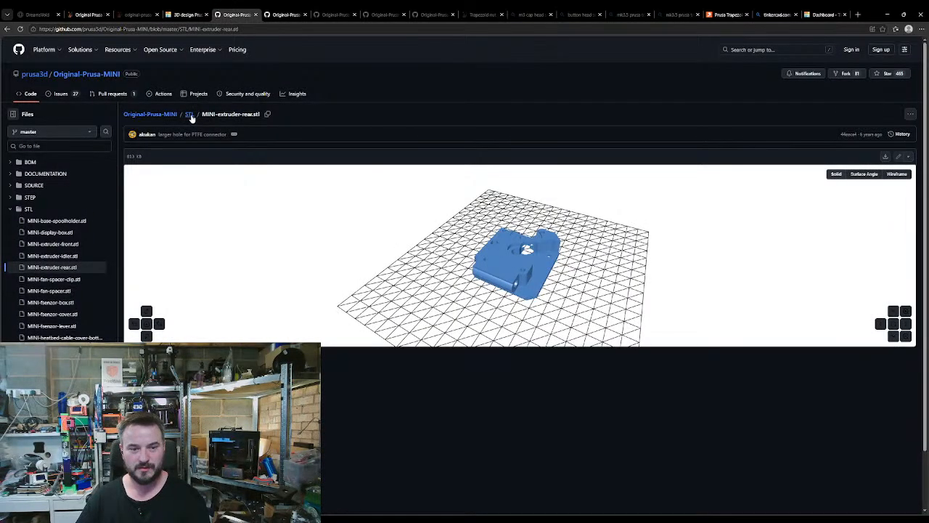
left_click_drag(425, 294, 501, 272)
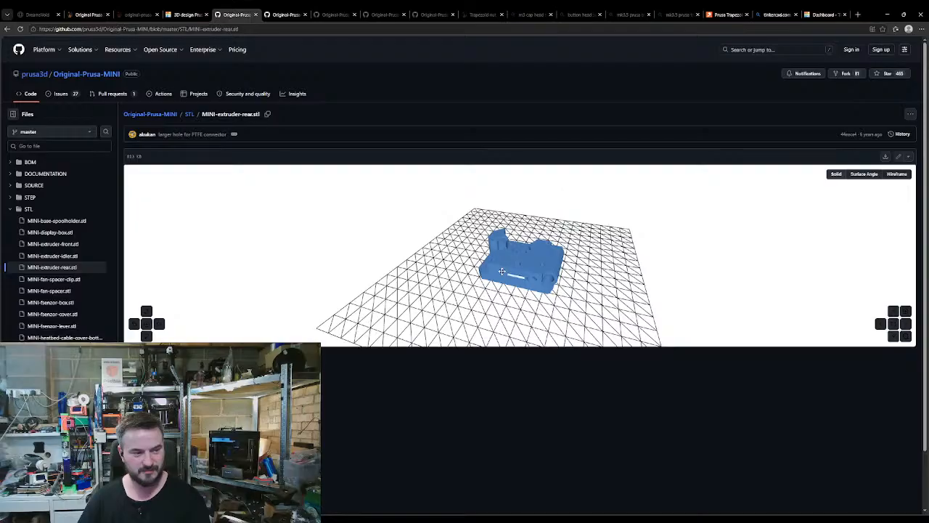
mouse_move(502, 271)
left_mouse_down()
mouse_move(488, 293)
mouse_move(491, 281)
left_mouse_up()
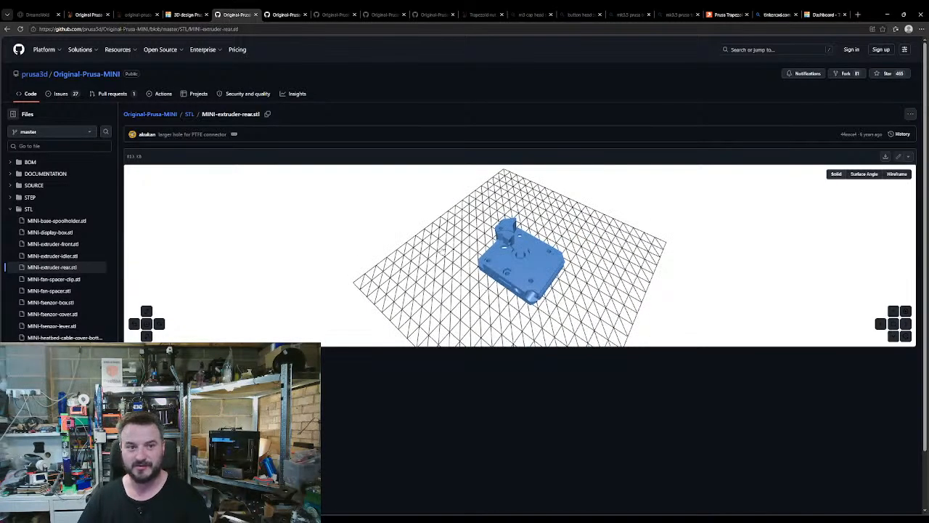
- Return to the Tinkercad design and rotate the pink rear part and the blue front part so both stand upright
left_click(181, 14)
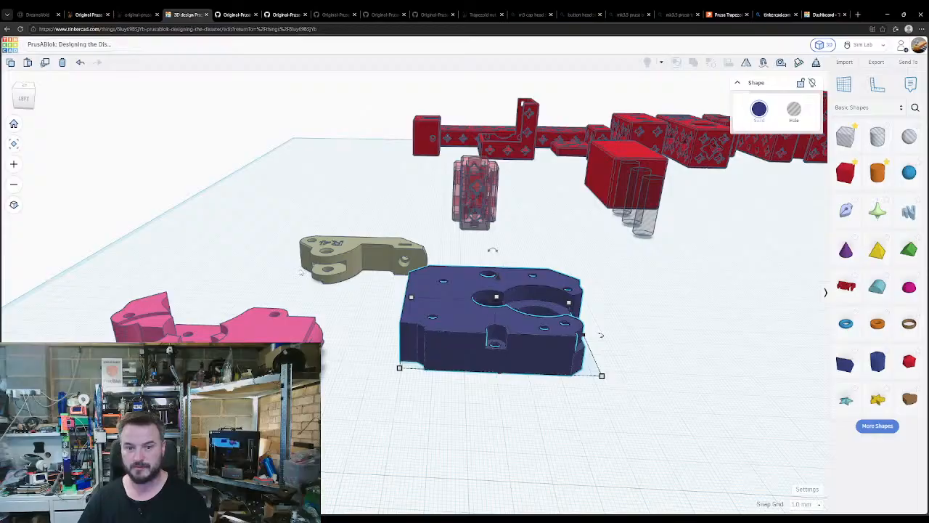
left_click(349, 342)
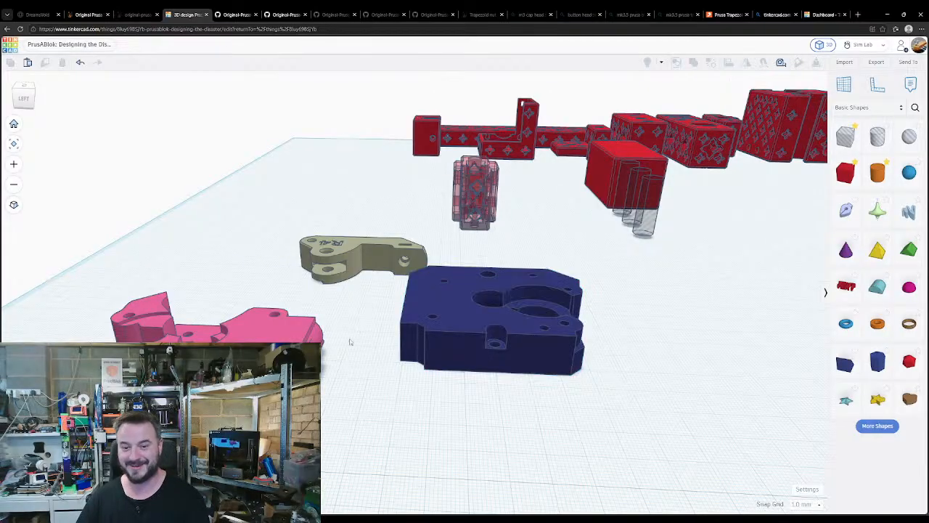
scroll(325, 362, "down", 3)
middle_click_drag(334, 380, 409, 424)
left_click(332, 377)
left_click_drag(297, 313, 357, 352)
left_click(475, 339)
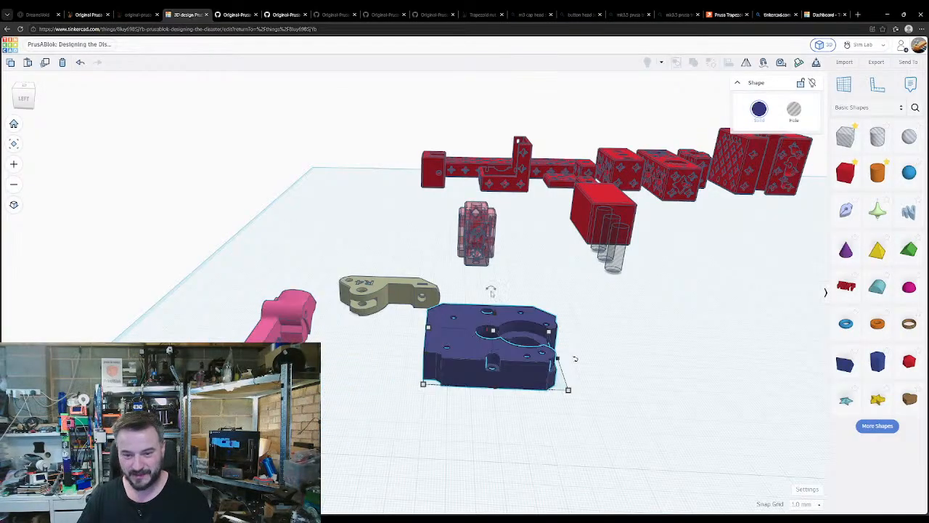
left_click_drag(493, 294, 522, 356)
- Raise the pink rear part and align it with the blue front part along one edge
left_click(287, 312)
left_click_drag(272, 280, 268, 220)
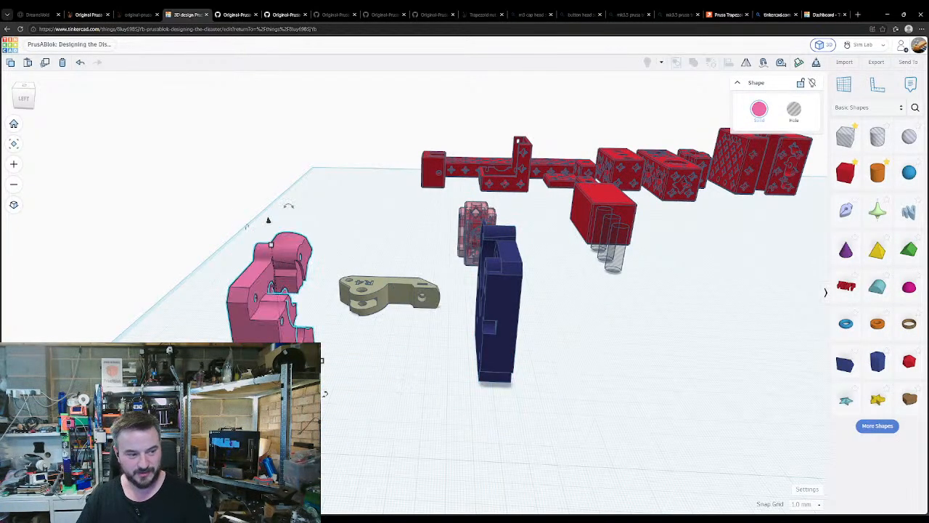
left_click(500, 354, "shift")
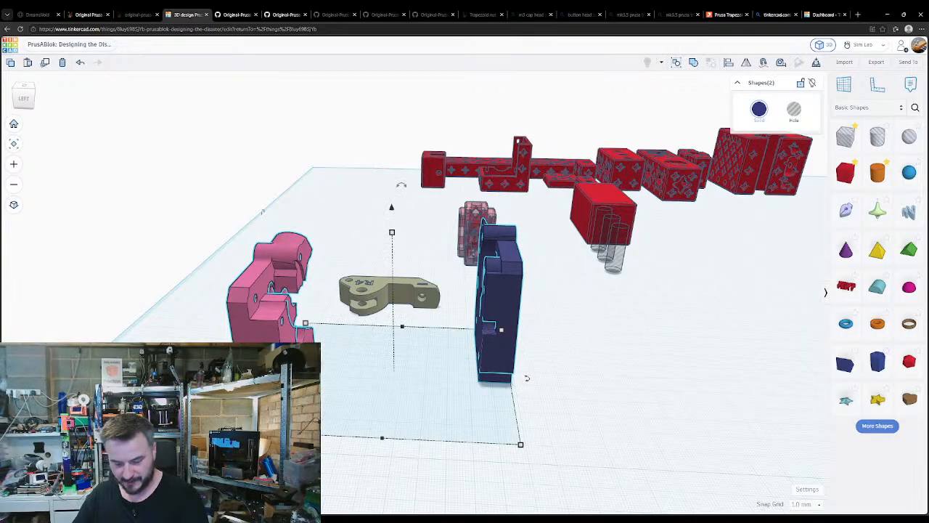
key("l")
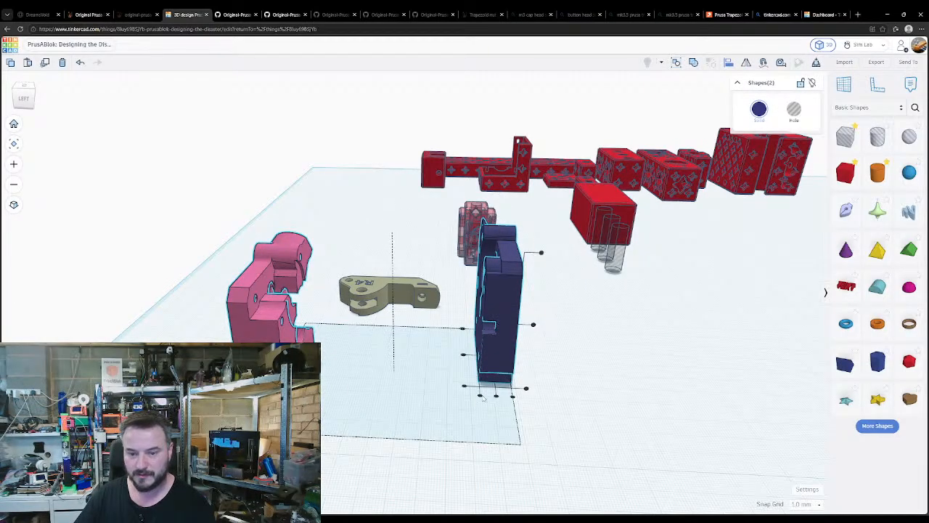
left_click(480, 396)
left_click(384, 416)
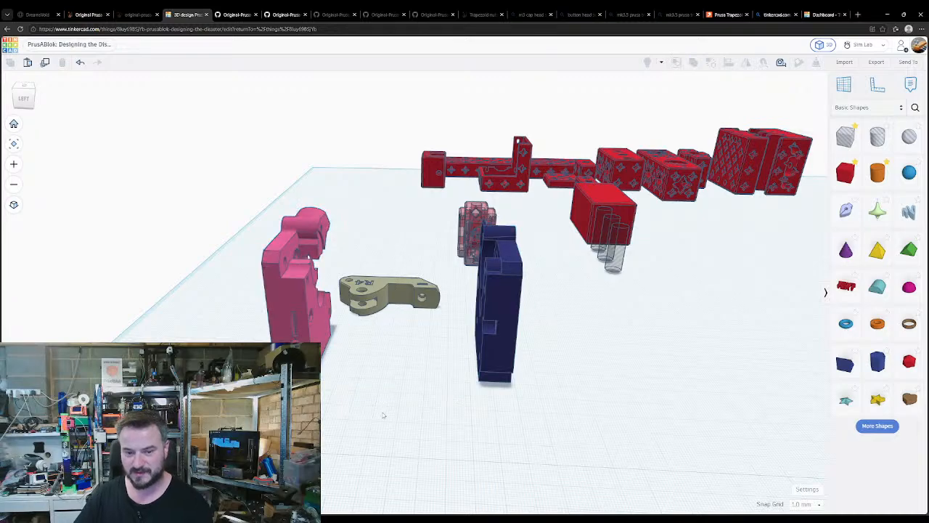
- Move the pink rear part up against the blue front part to bring the two extruder halves together
right_click_drag(384, 415, 577, 318)
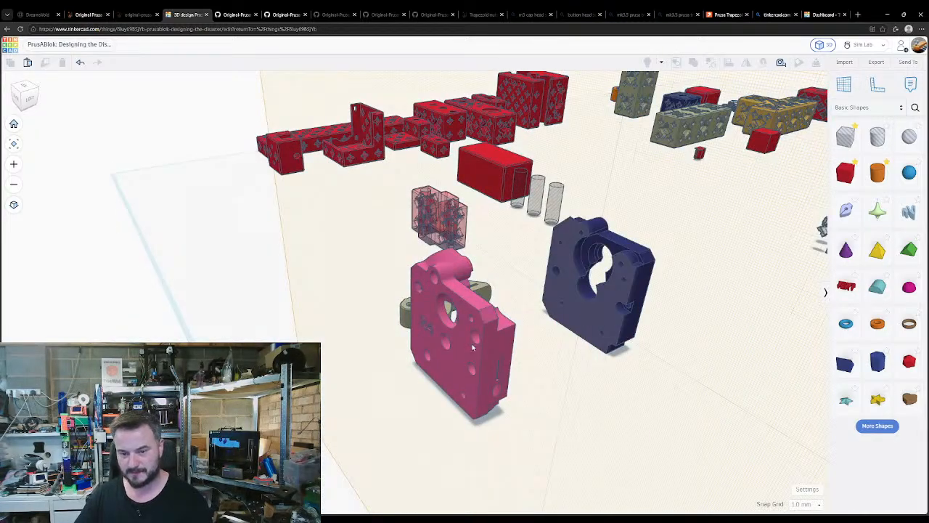
left_click_drag(473, 348, 589, 296)
right_click_drag(553, 368, 504, 429)
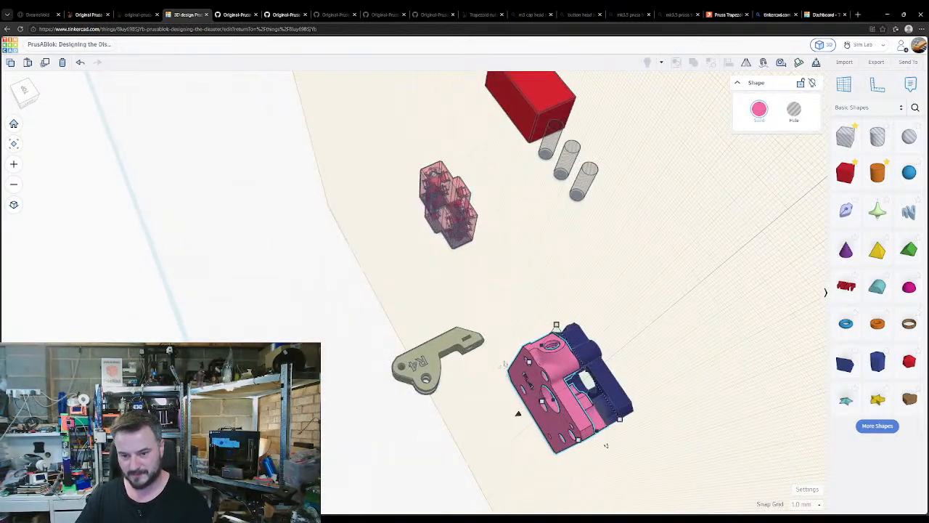
right_click_drag(504, 364, 458, 366)
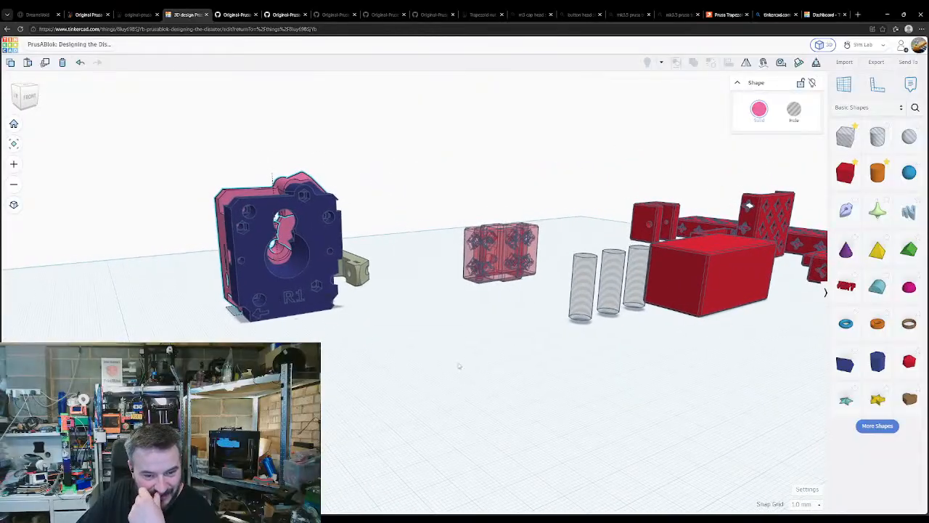
mouse_move(236, 317)
right_mouse_down()
mouse_move(284, 332)
mouse_move(362, 306)
mouse_move(248, 297)
mouse_move(248, 330)
right_mouse_up()
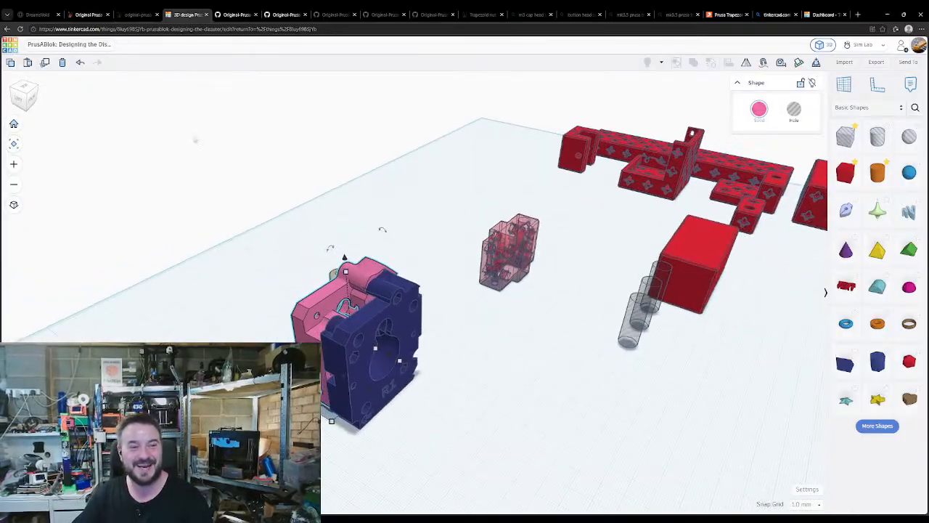
- Restore the closed PrusABlok design and open a second copy of it in another browser tab
middle_click(191, 16)
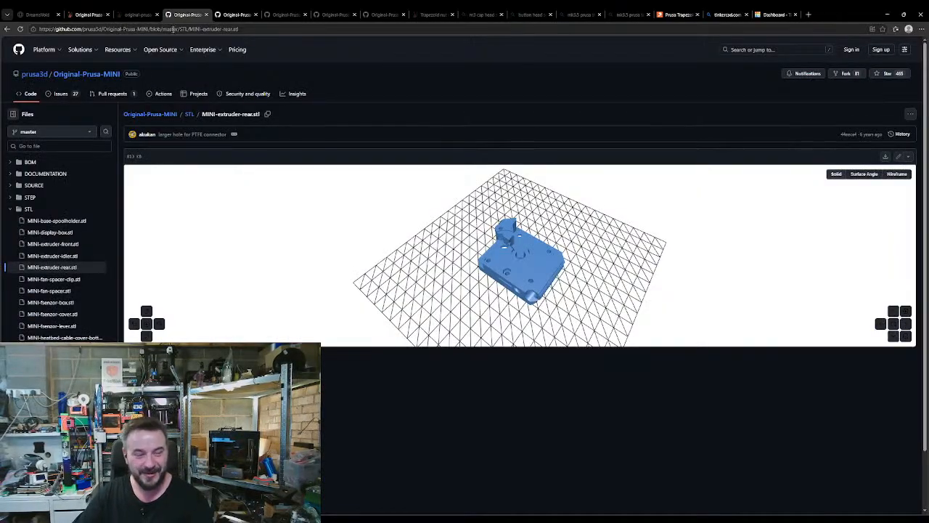
key("ctrl+shift+t")
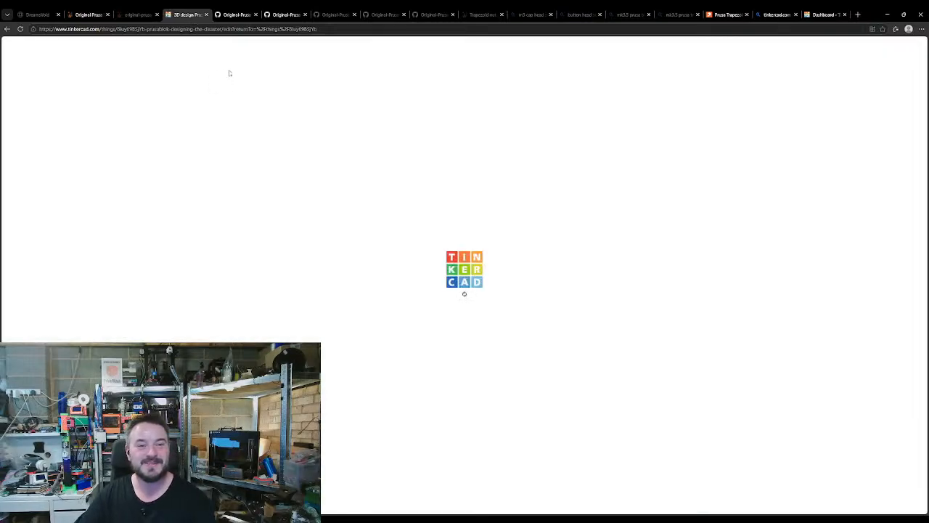
middle_click(20, 29)
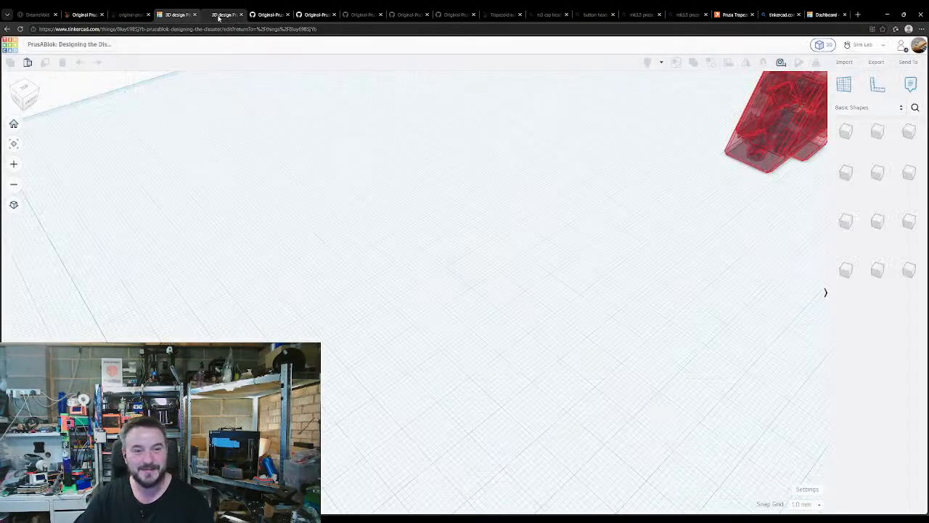
left_click(219, 16)
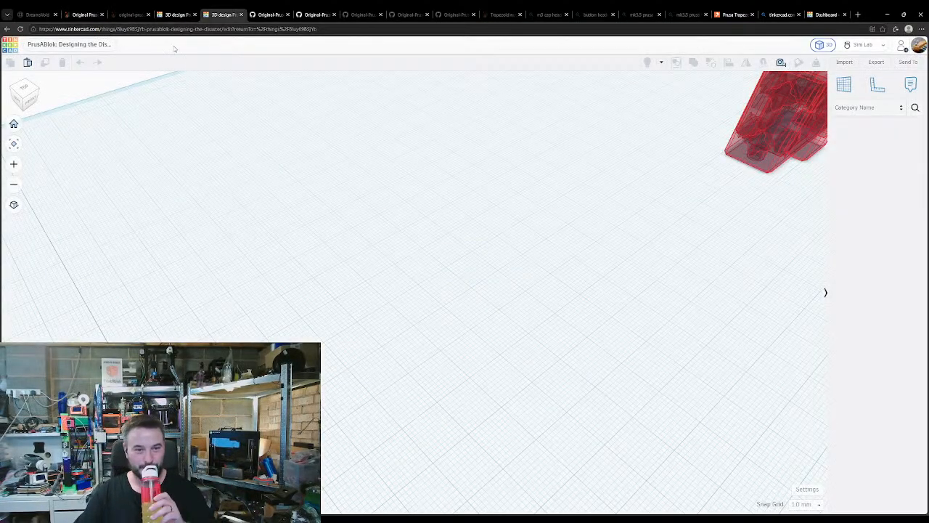
- In the Original Prusa MINI+ assembly manual, open the X-axis & Extruder assembly chapter at step 37, Extruder motor: parts preparation
left_click(78, 19)
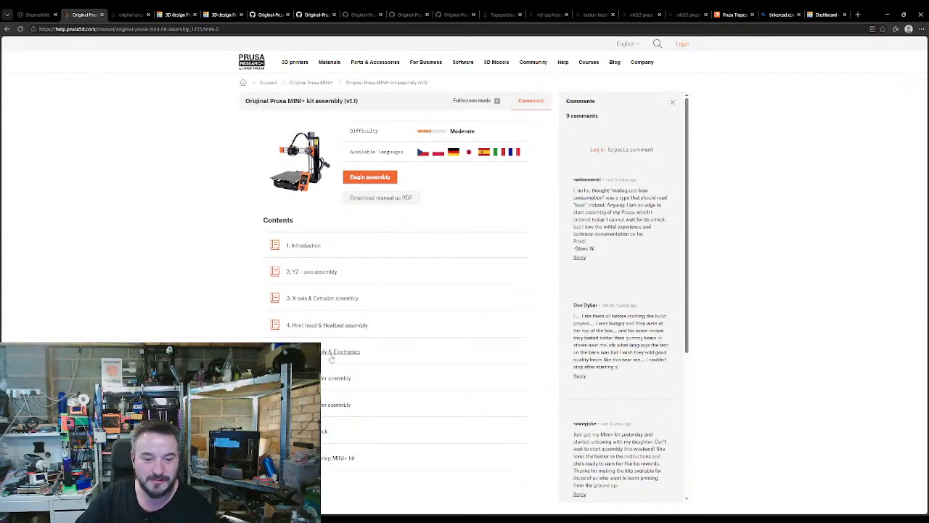
left_click(333, 301)
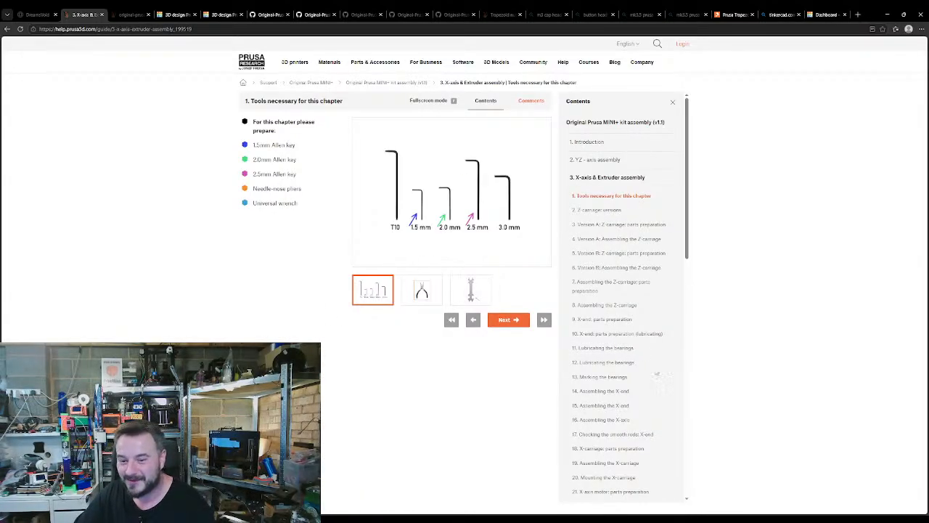
scroll(606, 406, "down", 1)
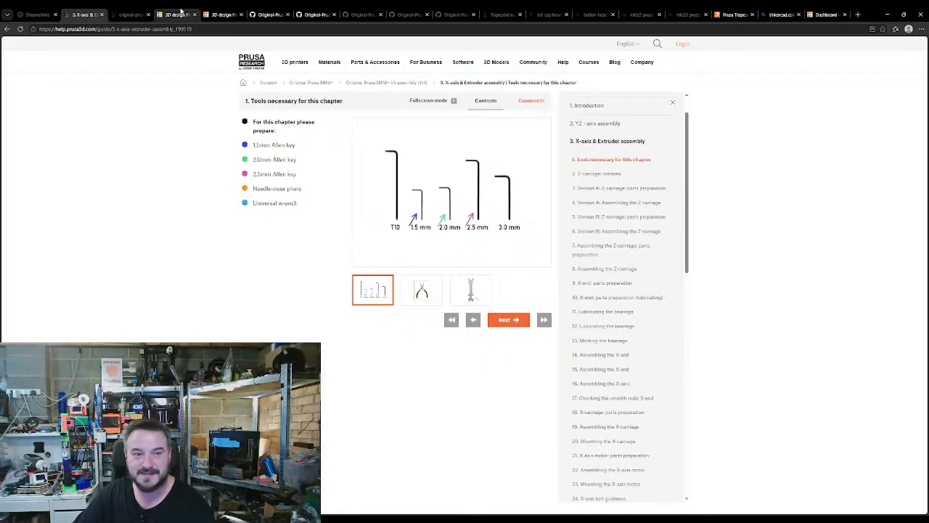
left_click(181, 12)
left_click(80, 14)
scroll(622, 337, "down", 1)
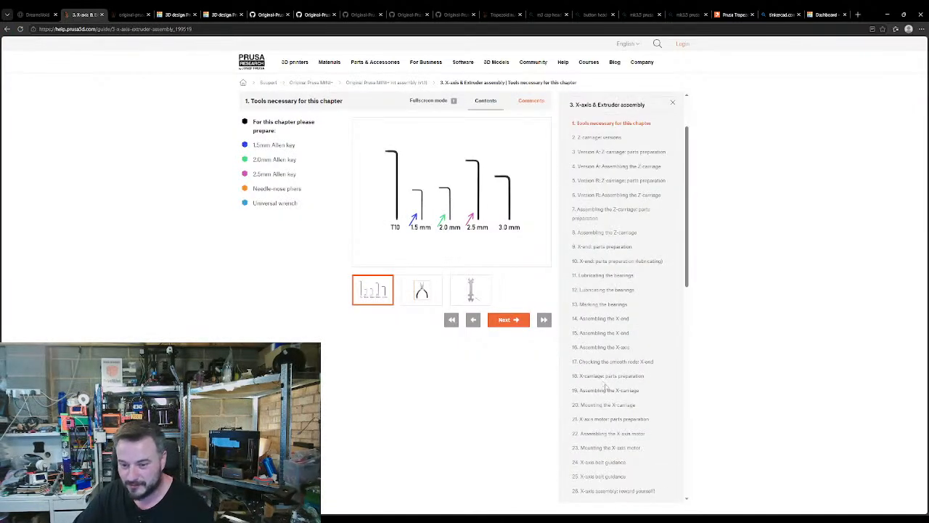
scroll(616, 434, "down", 5)
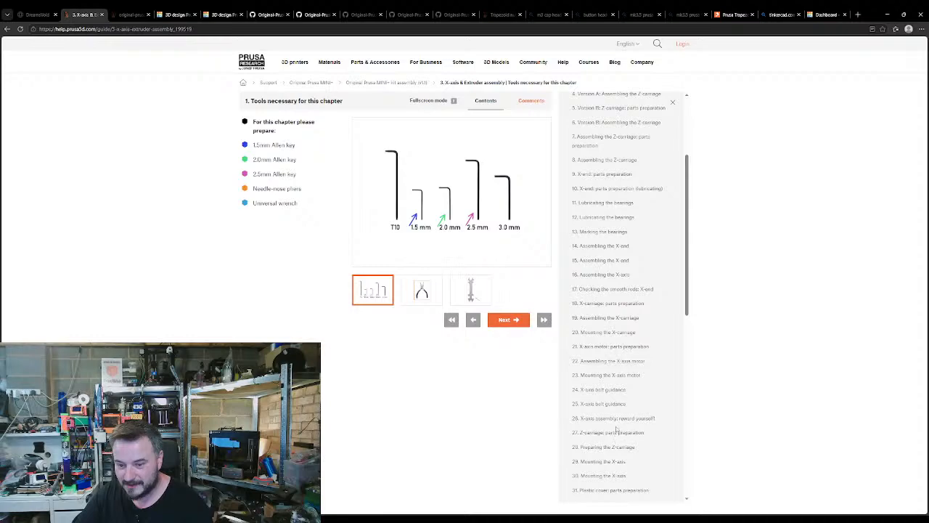
scroll(615, 432, "down", 1)
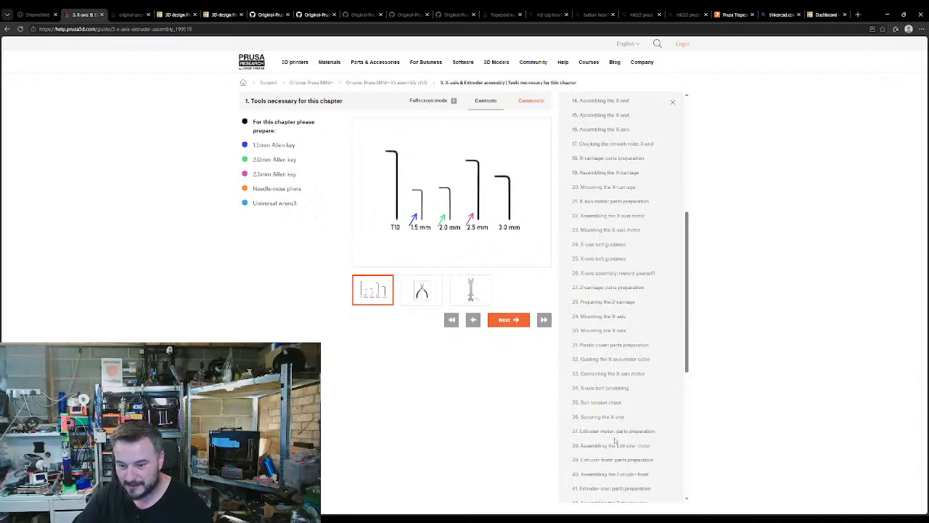
left_click(618, 432)
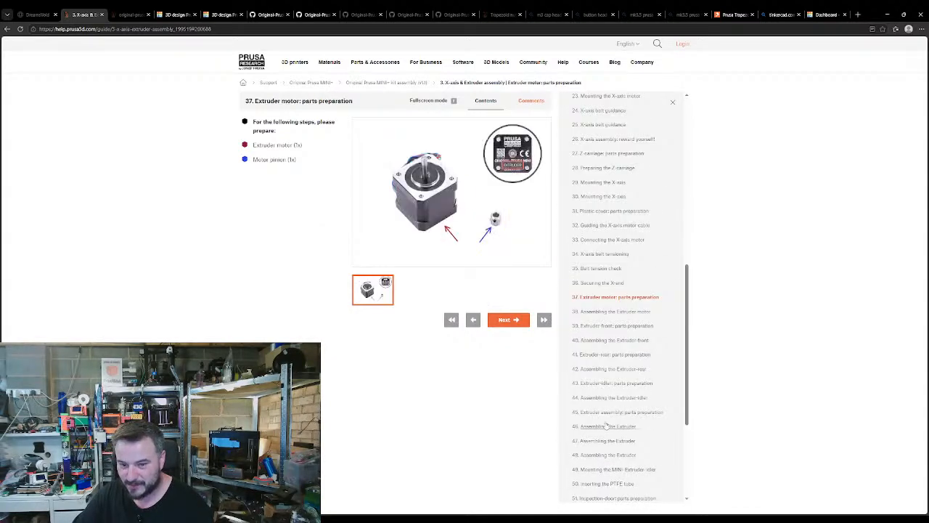
- Review the manual's extruder assembly, screw preparation and Extruder-idler instructions, working backwards from step 46
scroll(614, 431, "down", 1)
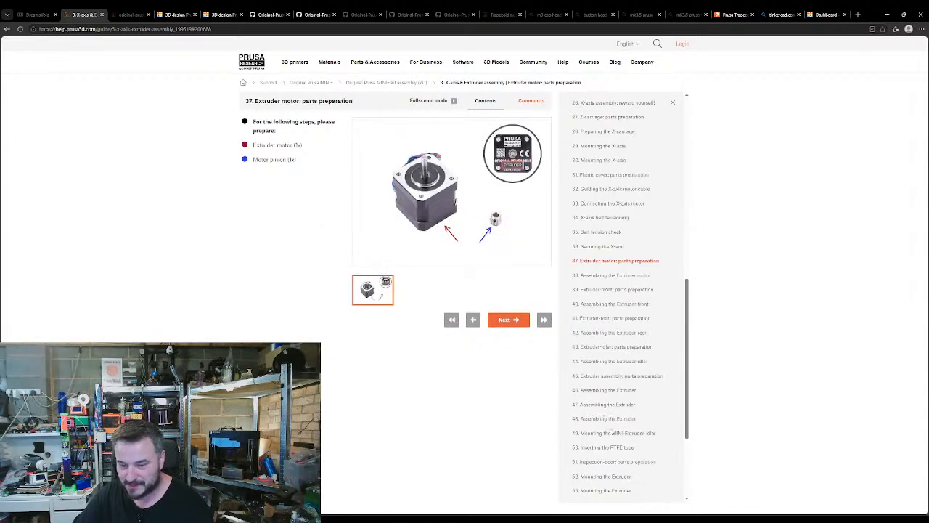
left_click(601, 393)
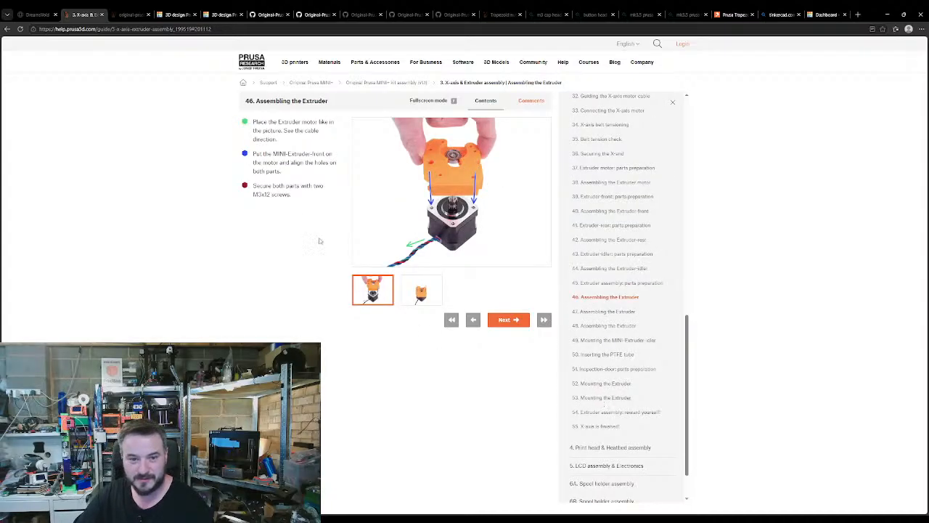
left_click(611, 285)
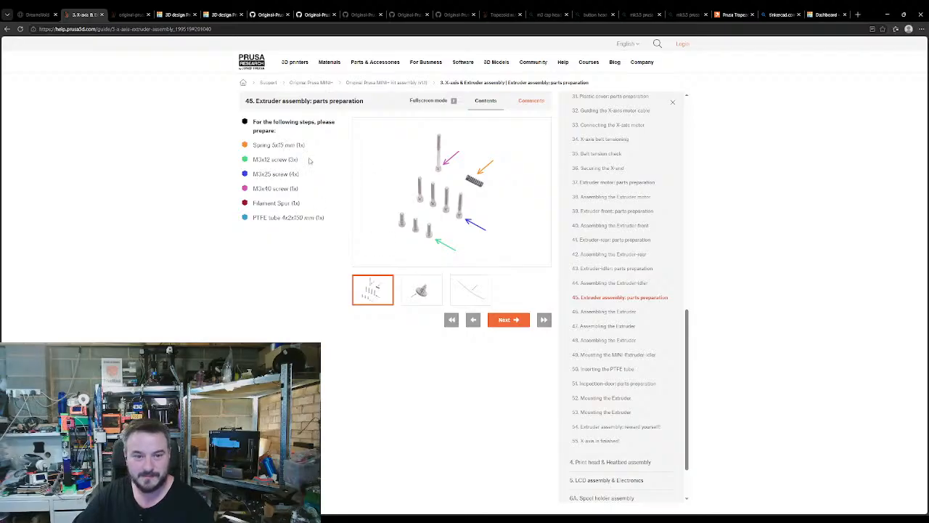
left_click(615, 285)
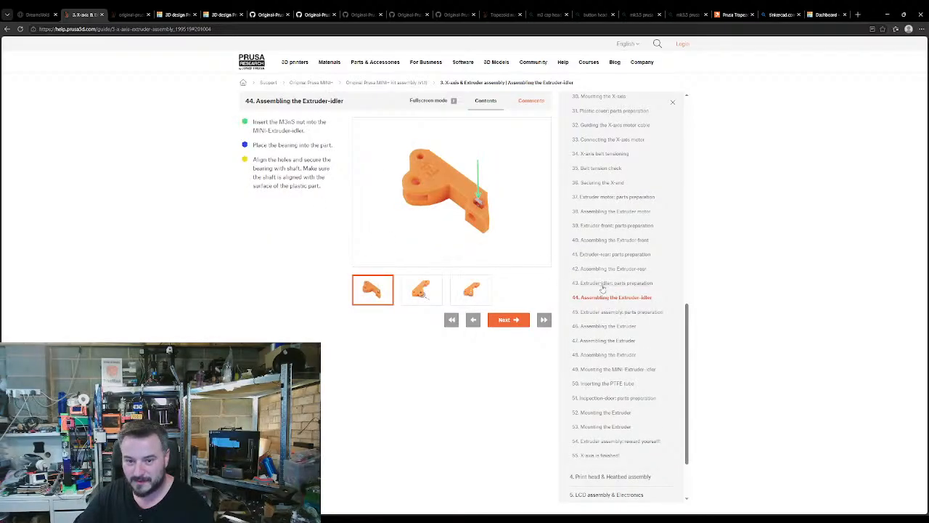
left_click(602, 284)
left_click(608, 270)
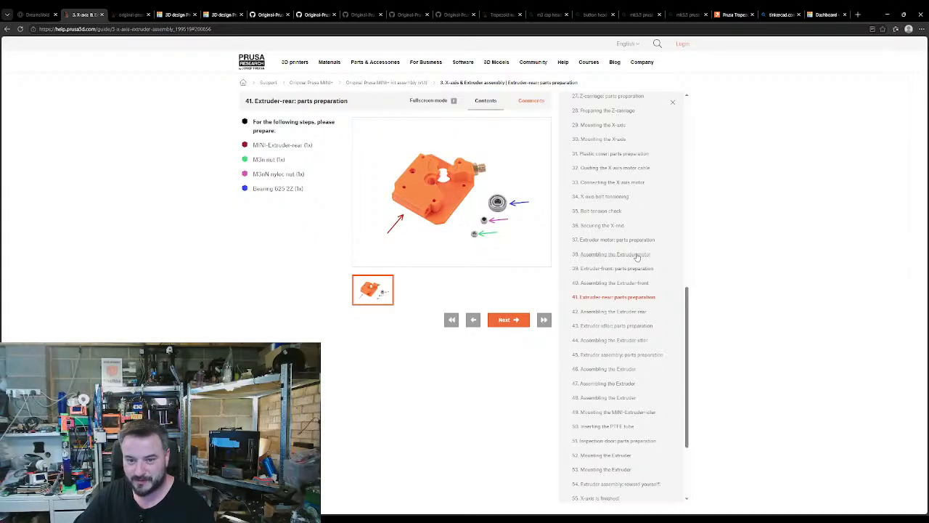
- Review the manual's Extruder motor preparation and assembly steps and study step 40, Assembling the Extruder-front
left_click(637, 254)
left_click(613, 284)
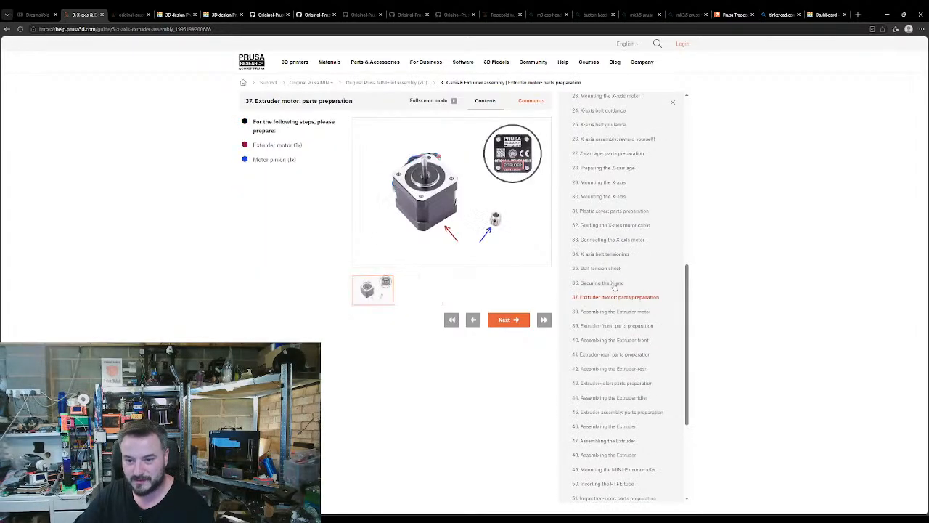
left_click(612, 312)
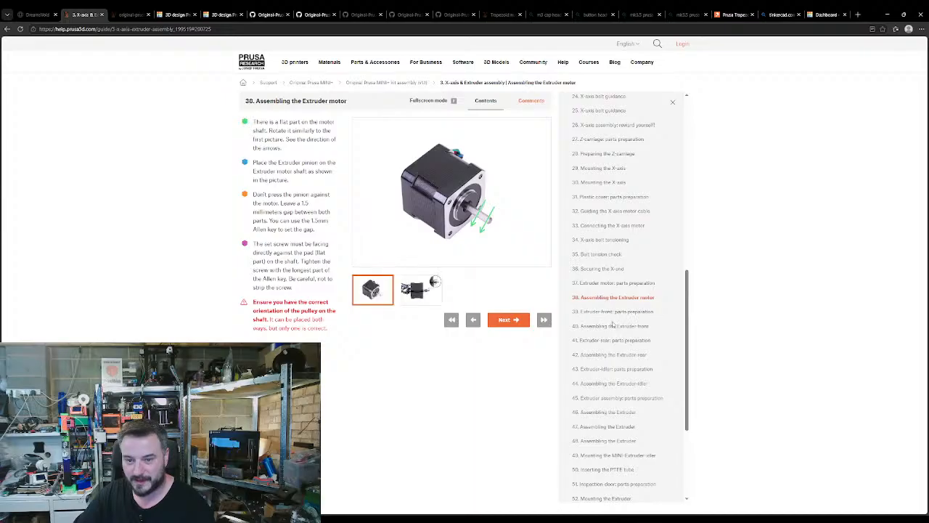
left_click(610, 326)
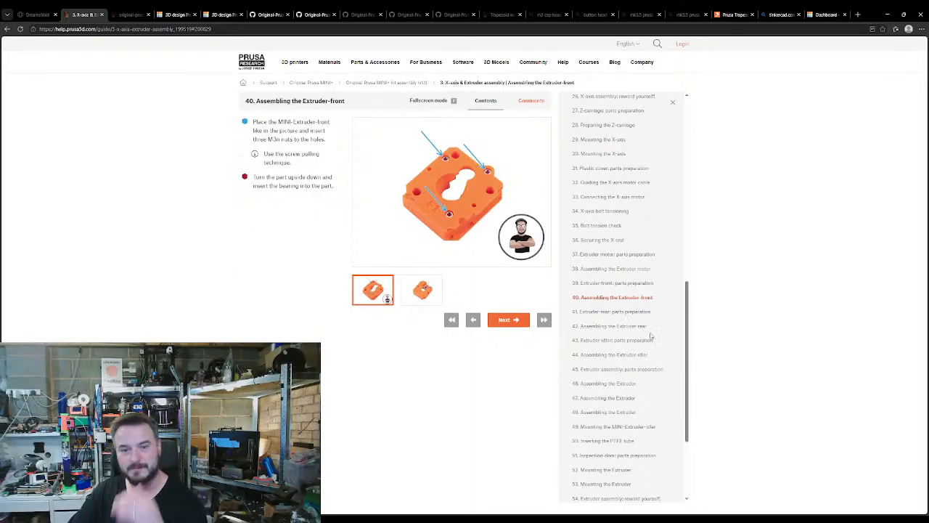
scroll(606, 324, "down", 1)
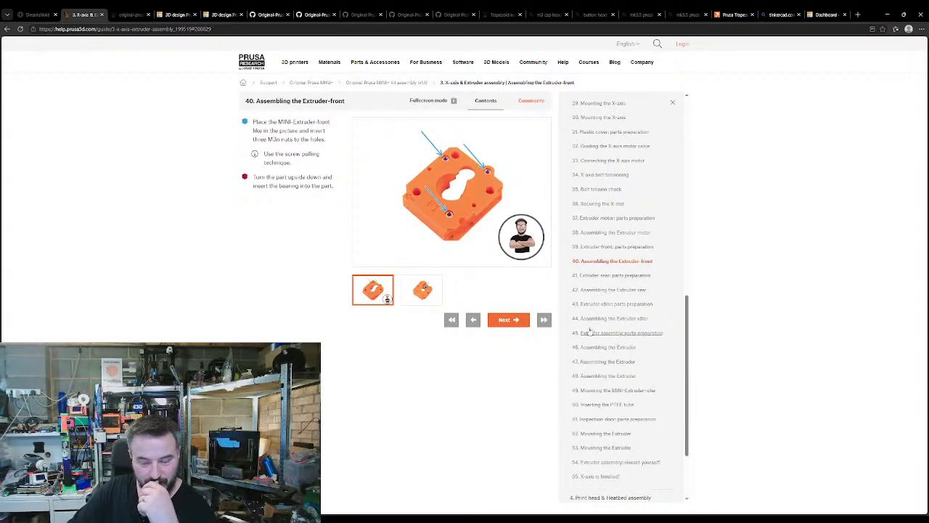
scroll(584, 321, "down", 1)
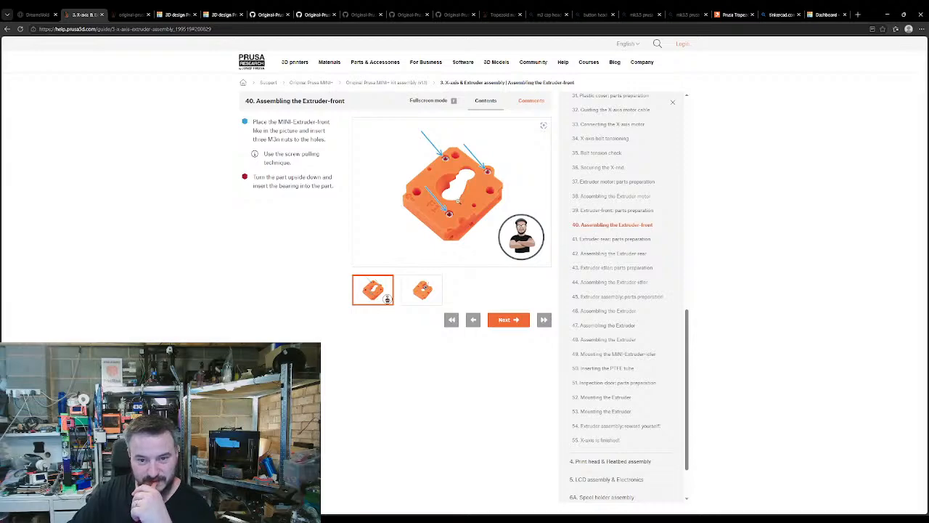
- Review the Extruder-rear steps 41 and 42 and Extruder-idler step 44, then examine both pictures of step 46, Assembling the Extruder
left_click(605, 239)
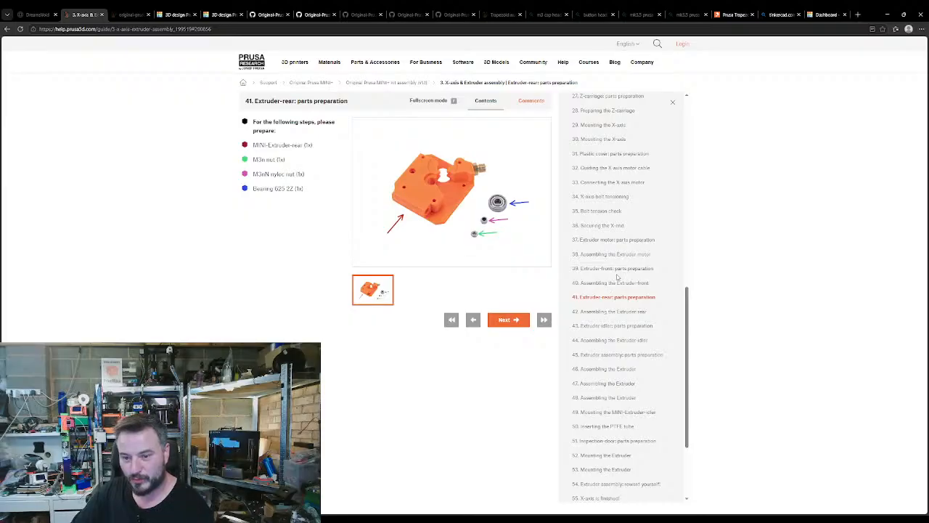
left_click(600, 311)
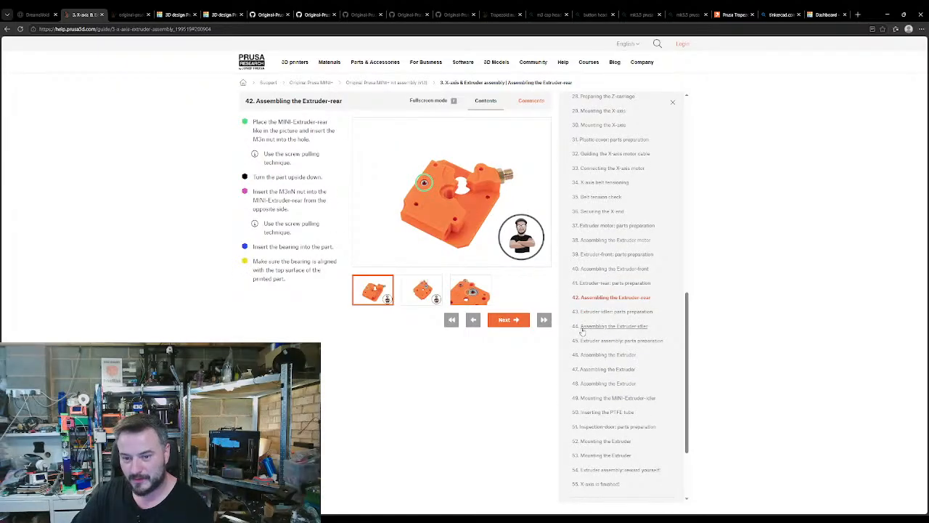
left_click(602, 326)
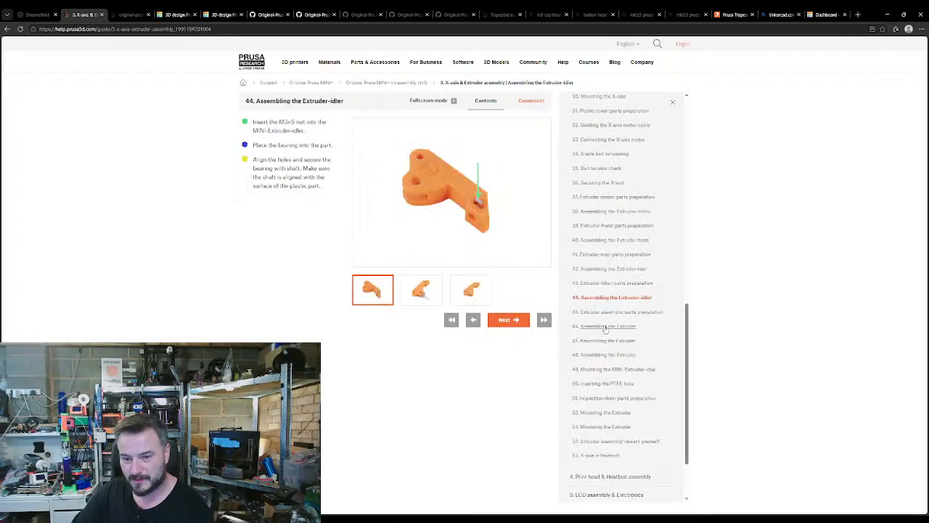
left_click(607, 326)
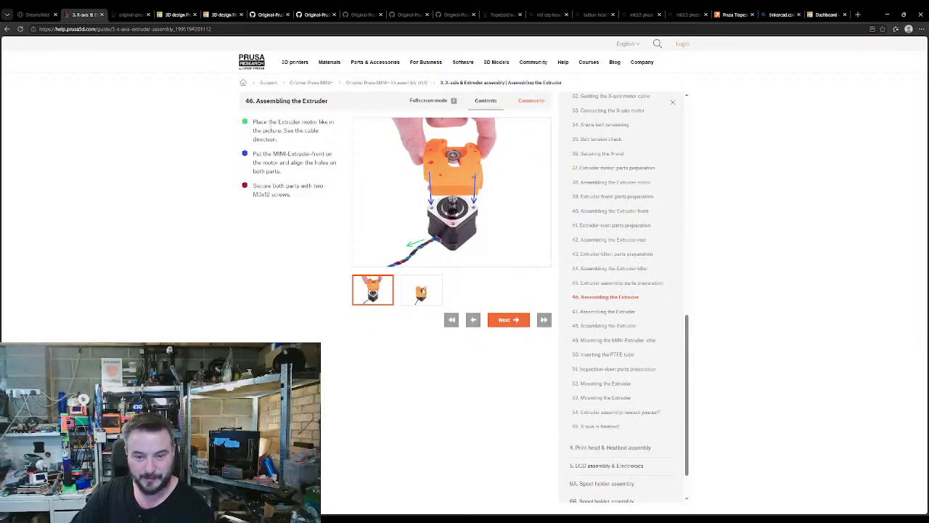
left_click(422, 291)
left_click(380, 293)
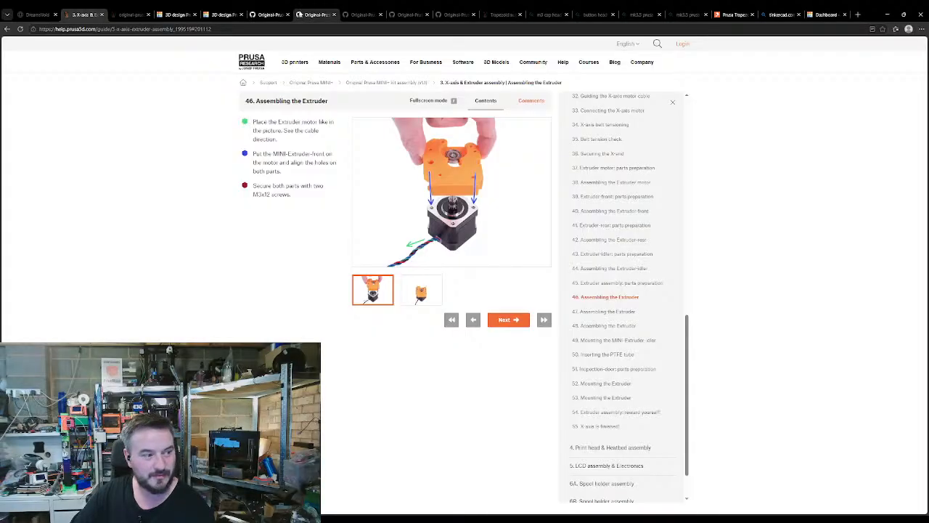
- Compare the 3D view of MINI-extruder-rear.stl on GitHub with the joined pink and blue extruder halves in the Tinkercad design
left_click(270, 15)
left_click_drag(448, 280, 430, 294)
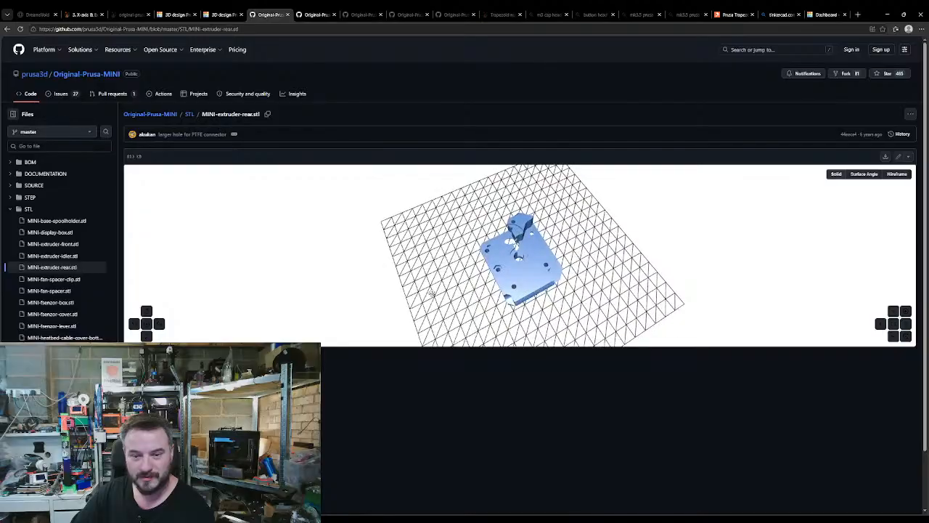
left_click(221, 14)
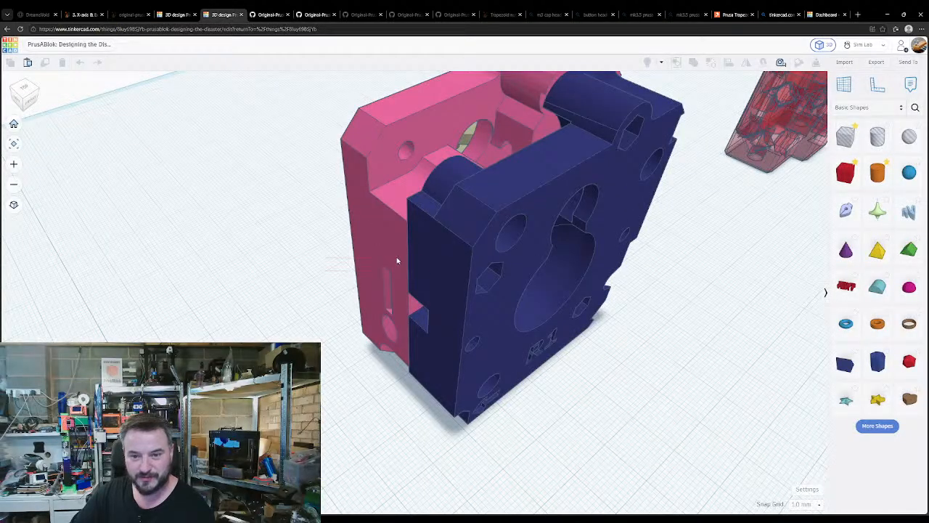
right_click_drag(284, 271, 406, 225)
left_click(178, 14)
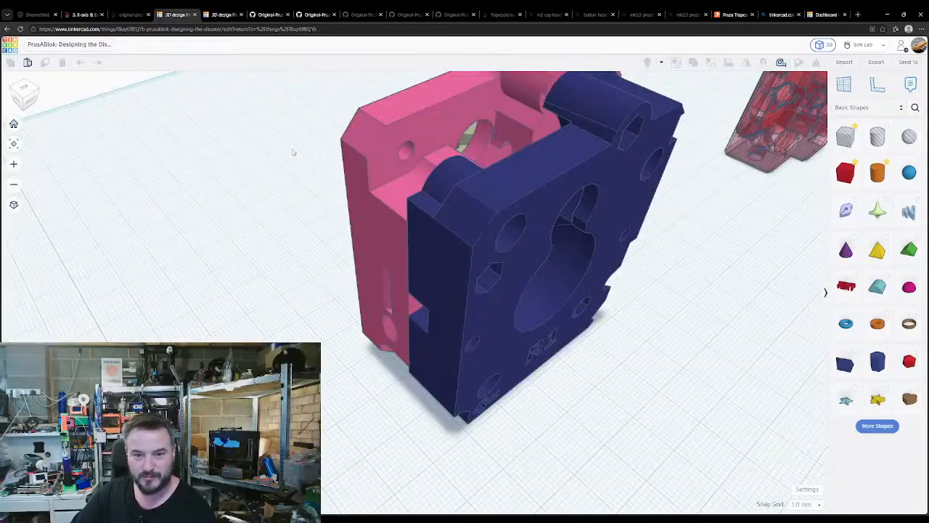
left_click(317, 14)
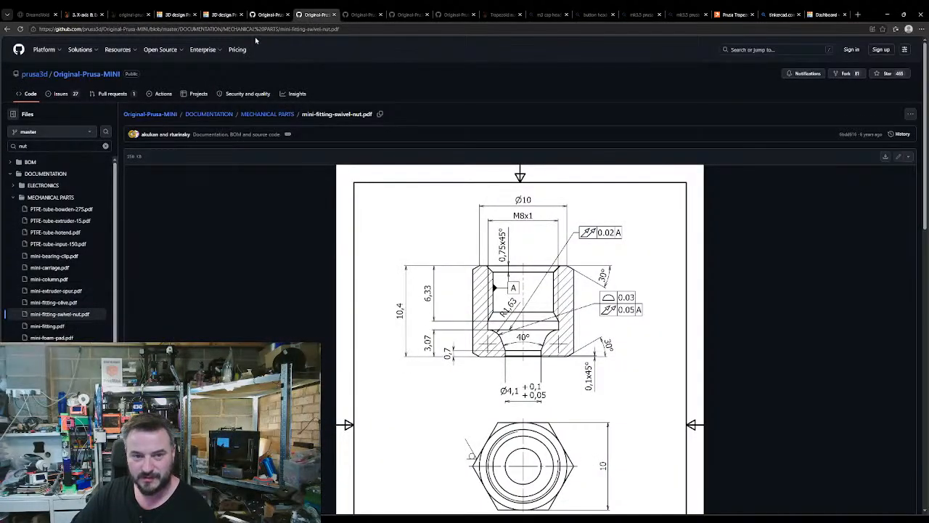
left_click(270, 14)
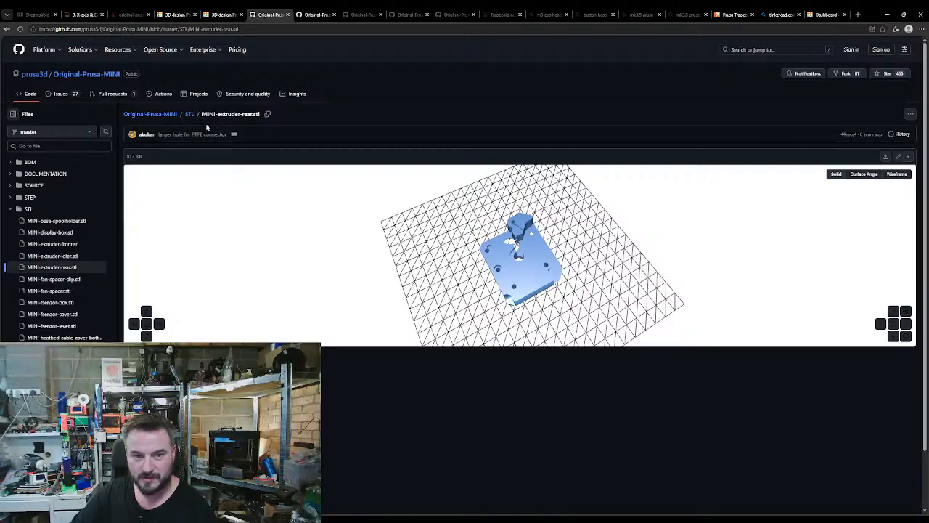
left_click_drag(452, 275, 489, 251)
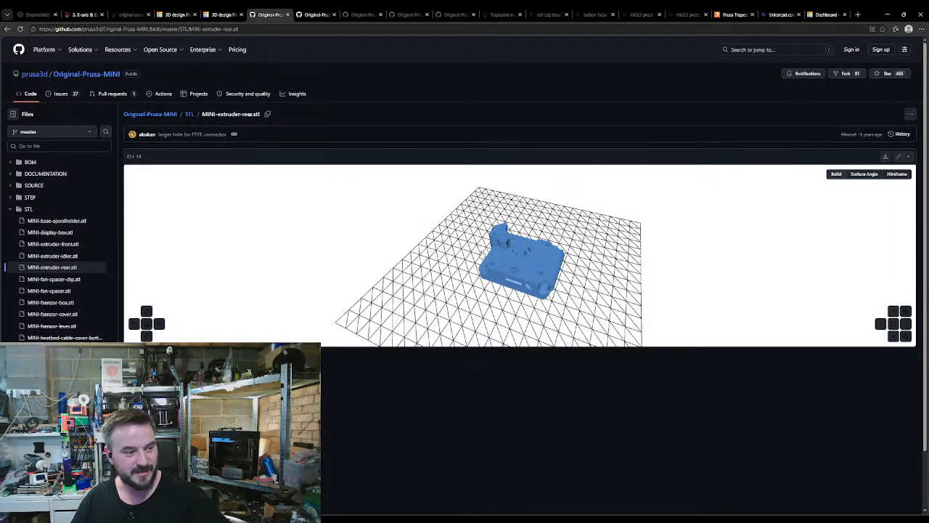
left_click(177, 14)
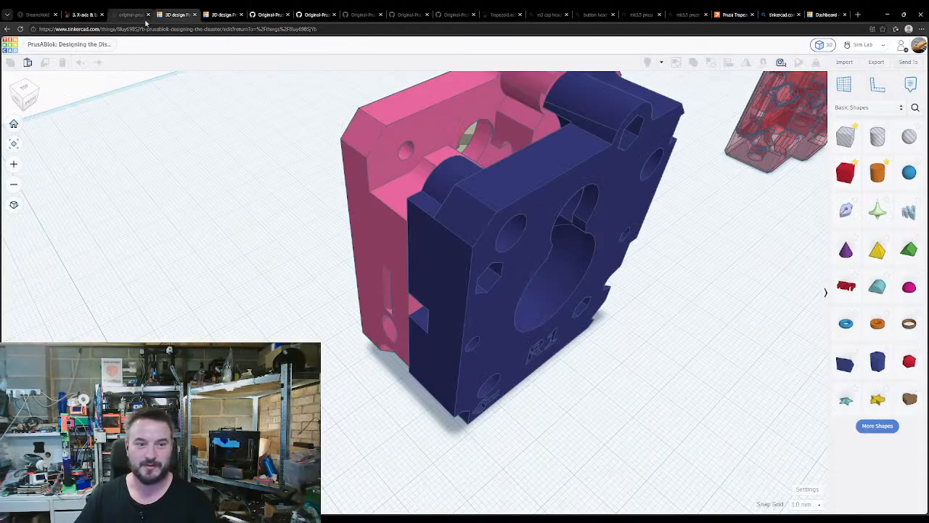
- Review steps 46 and 47 of the manual, Assembling the Extruder, focusing on how MINI-Extruder-front mounts on the motor
left_click(848, 62)
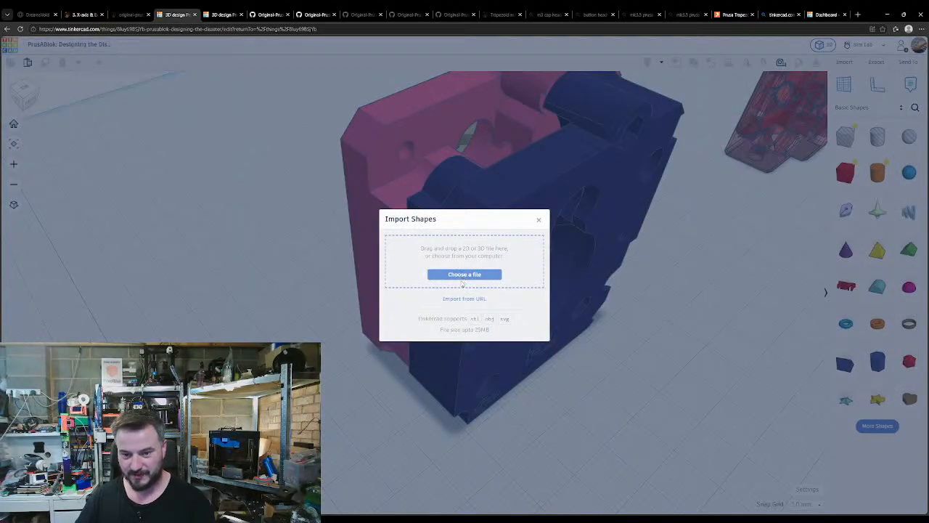
left_click(539, 221)
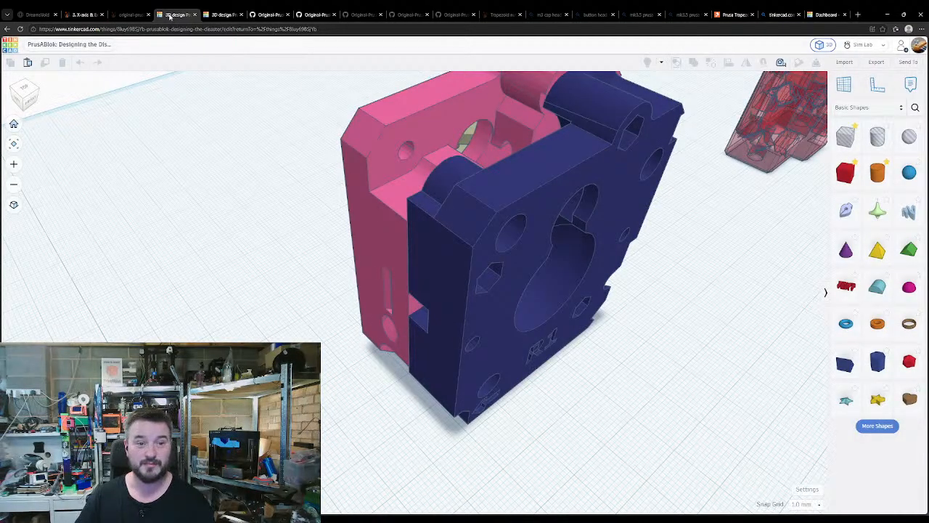
left_click(269, 14)
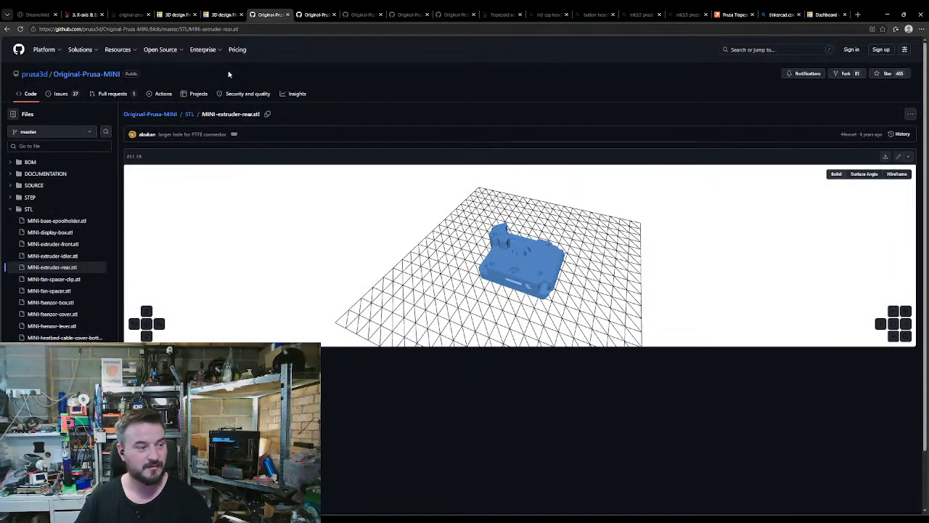
left_click(74, 15)
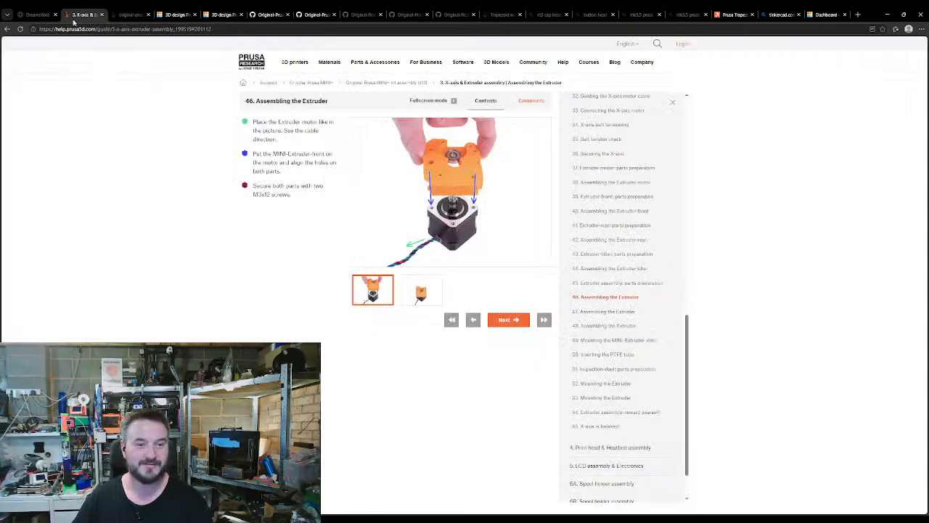
left_click(610, 312)
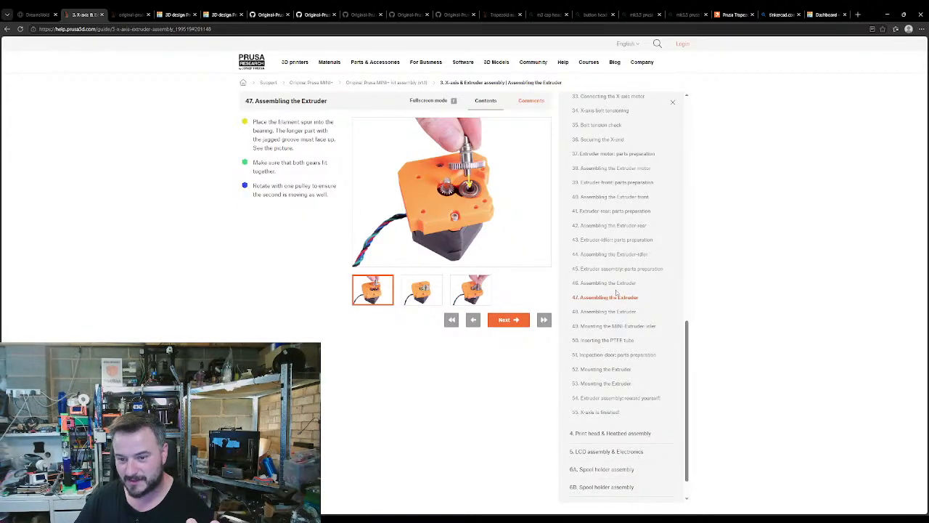
left_click(615, 284)
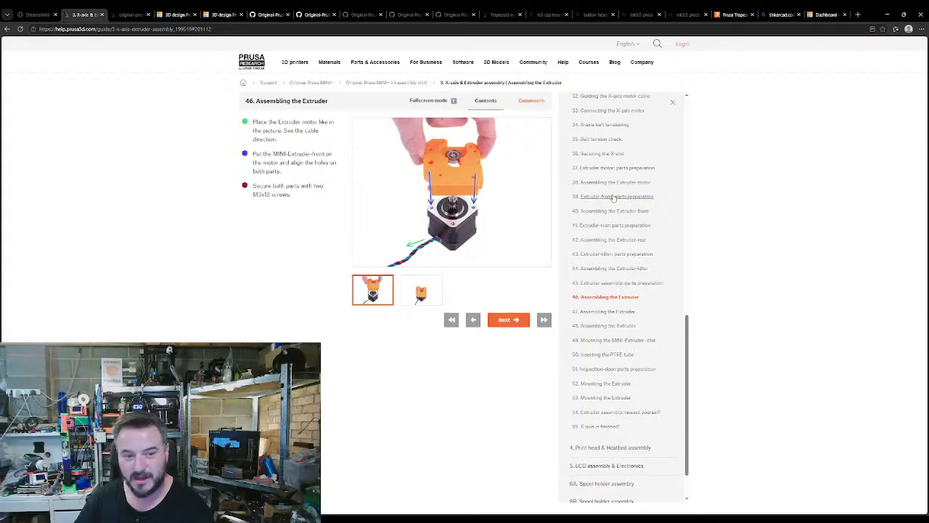
double_click(296, 154)
left_click(305, 155)
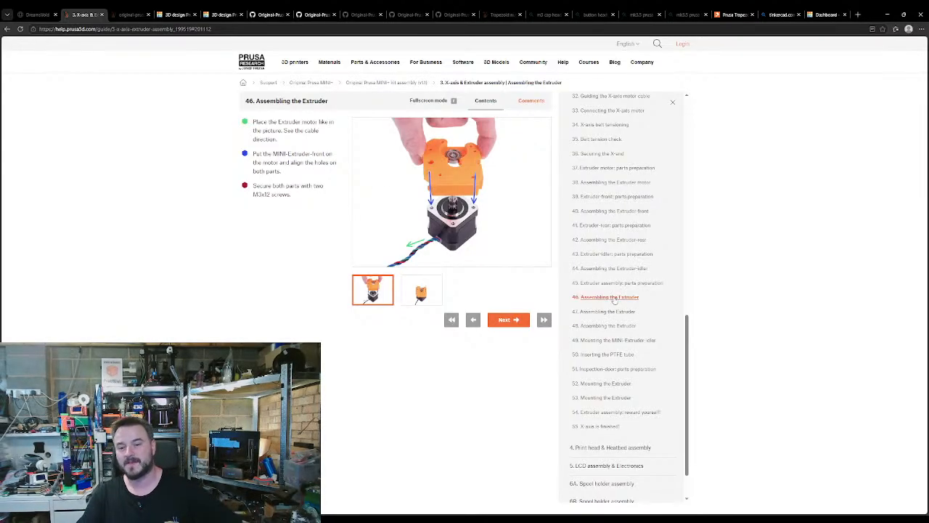
- Return to the Tinkercad design and pull the blue extruder half clear of the pink half
left_click(185, 15)
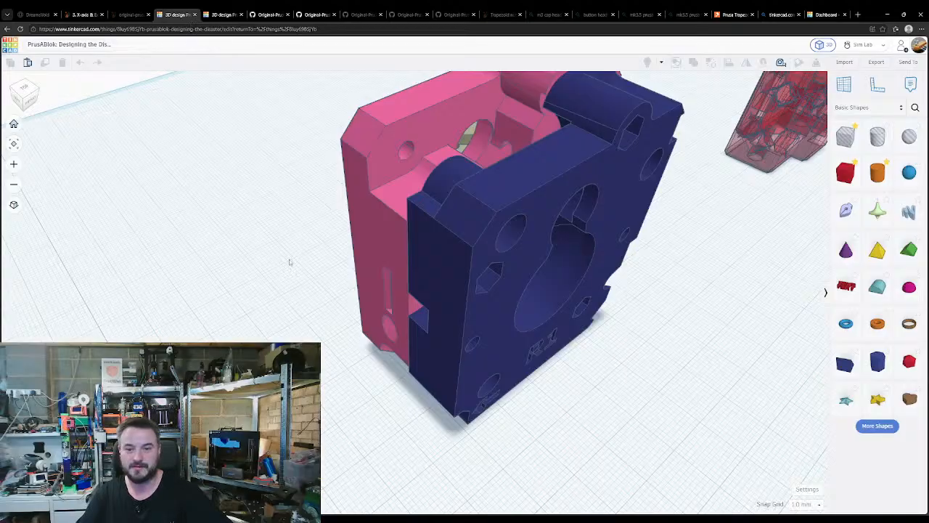
right_click_drag(289, 262, 515, 250)
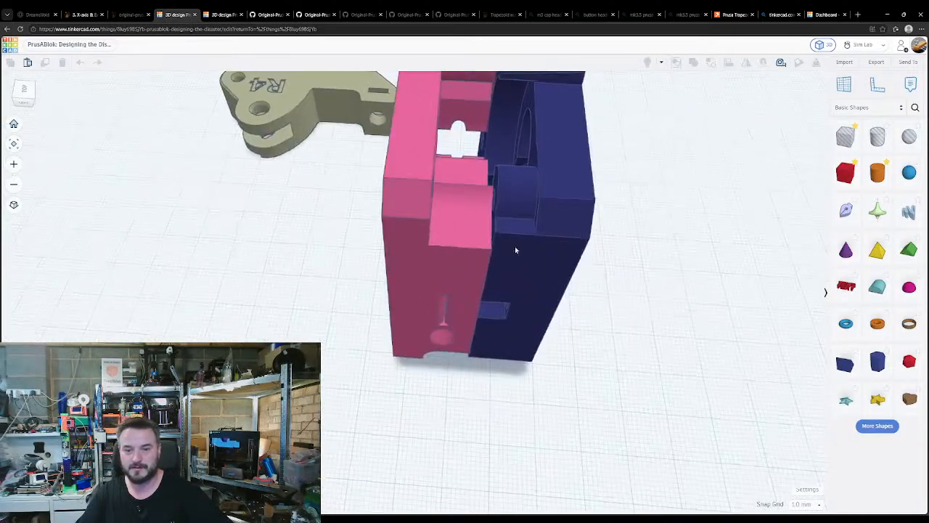
left_click_drag(516, 250, 724, 238)
right_click_drag(543, 342, 606, 316)
- Rotate the pink and blue extruder halves together half a turn on the workplane
left_click(421, 254)
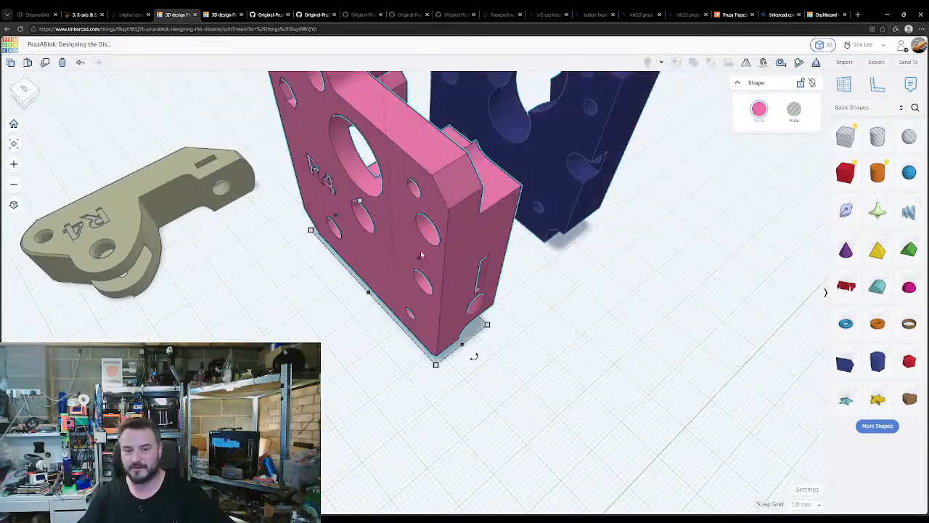
right_click_drag(421, 254, 149, 311)
scroll(265, 273, "down", 5)
right_click_drag(324, 306, 464, 328)
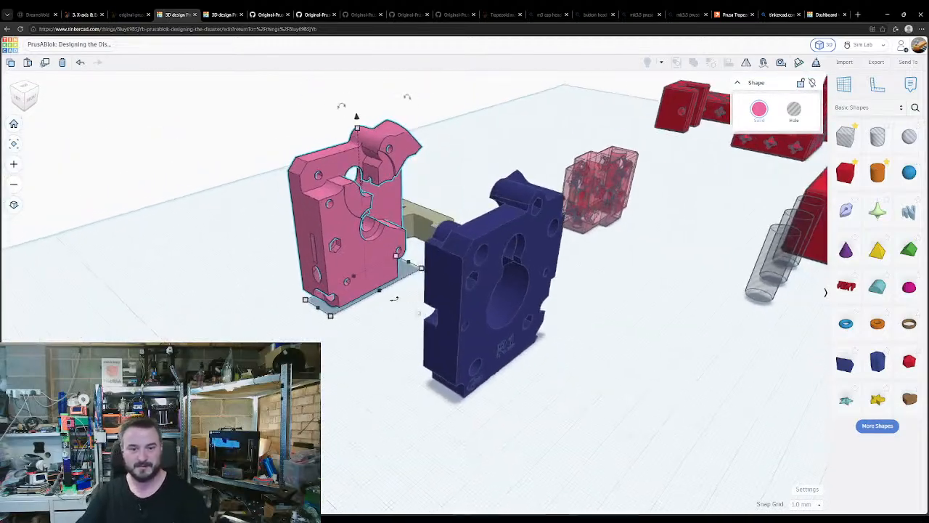
left_click(463, 328, "shift")
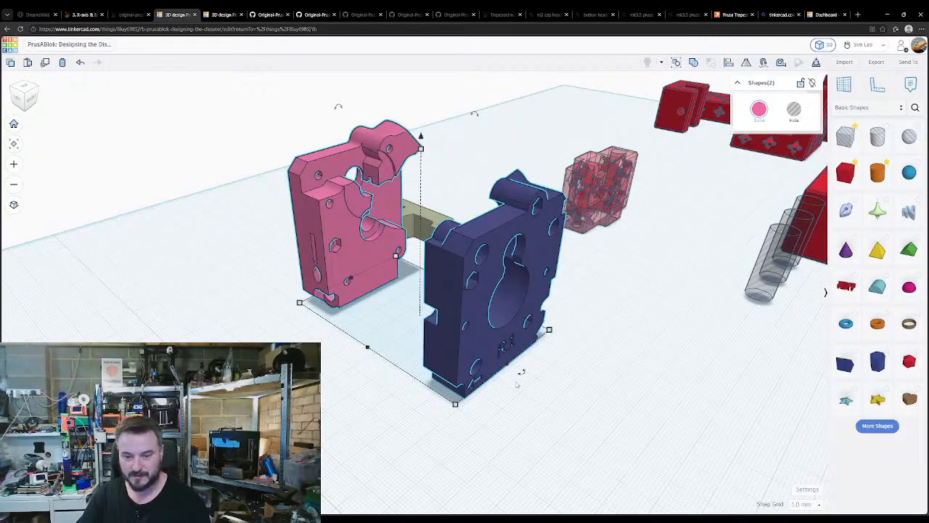
left_click_drag(521, 372, 324, 280)
left_click(245, 382)
- Move the beige block with the round bores across the workplane to the outer side of the pink extruder half
scroll(245, 382, "down", 6)
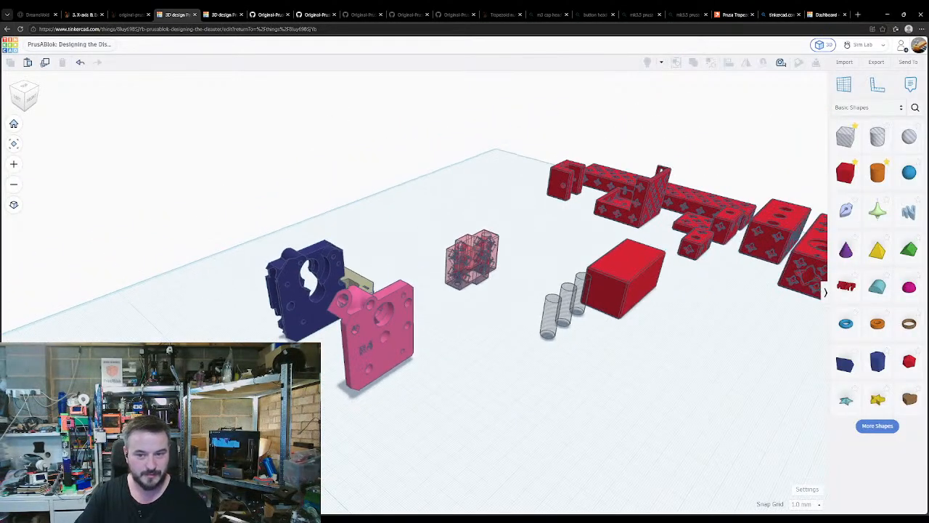
middle_click_drag(245, 382, 294, 343)
scroll(295, 343, "down", 4)
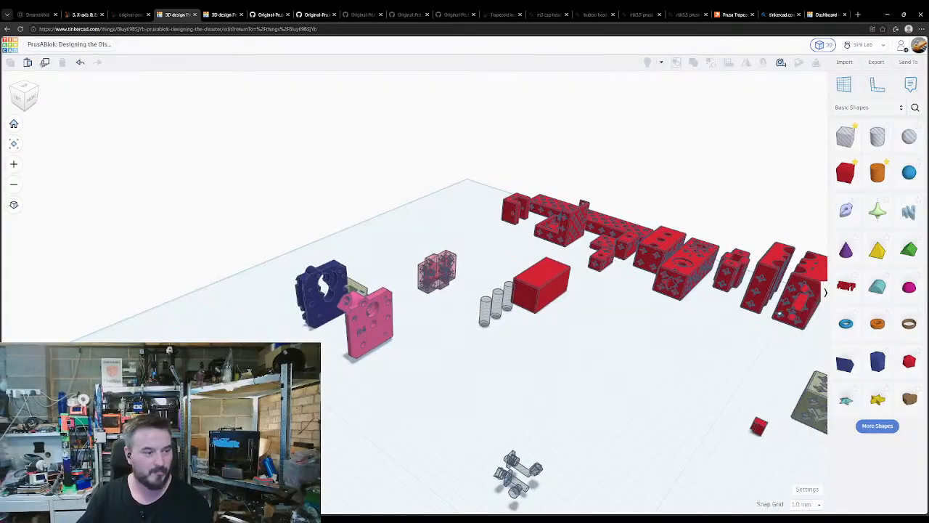
middle_click_drag(234, 479, 382, 253)
scroll(115, 322, "down", 3)
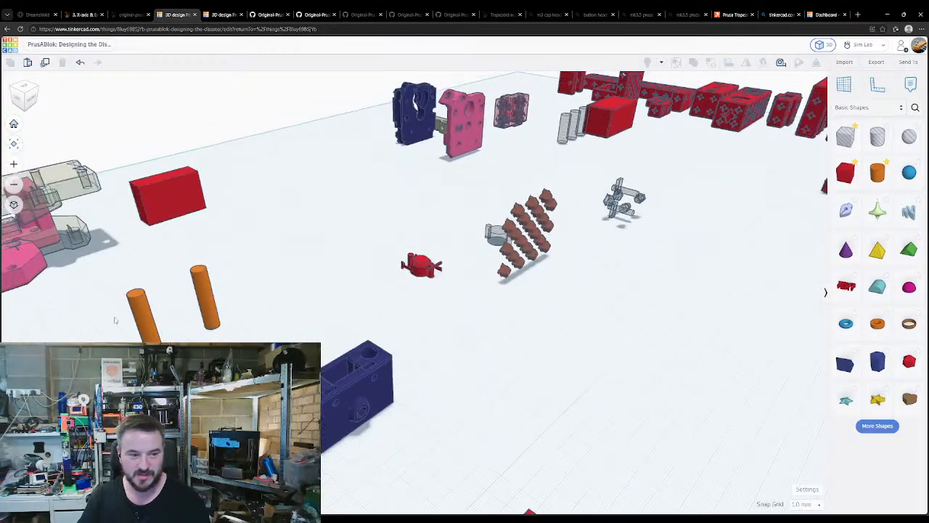
middle_click_drag(112, 331, 278, 256)
left_click_drag(67, 312, 514, 123)
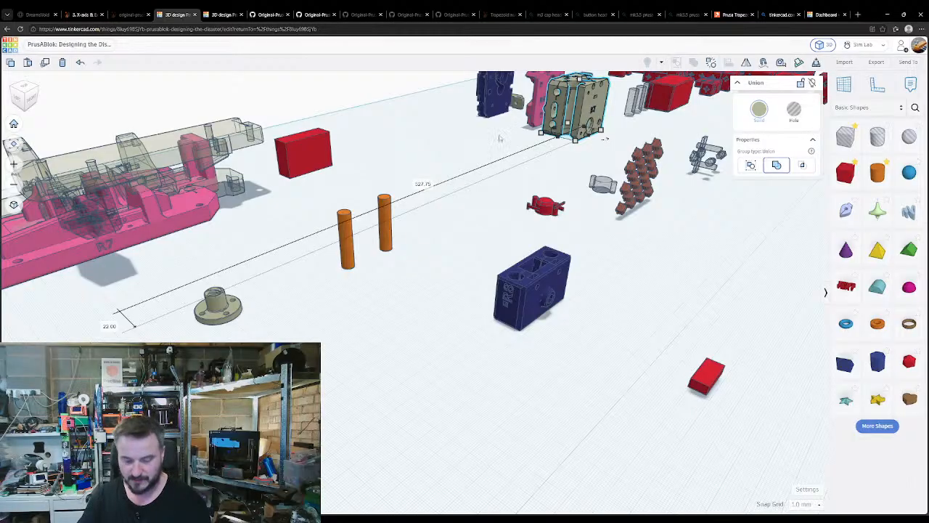
key("f")
key("Escape")
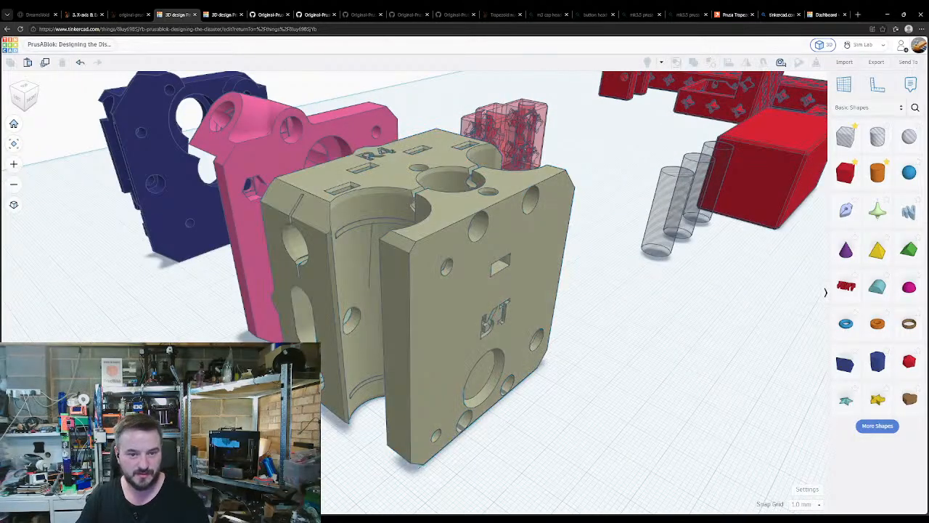
- Drop the beige block onto a temporary workplane on the pink half's outer R4 face, then restore the base workplane
right_click_drag(398, 200, 459, 178)
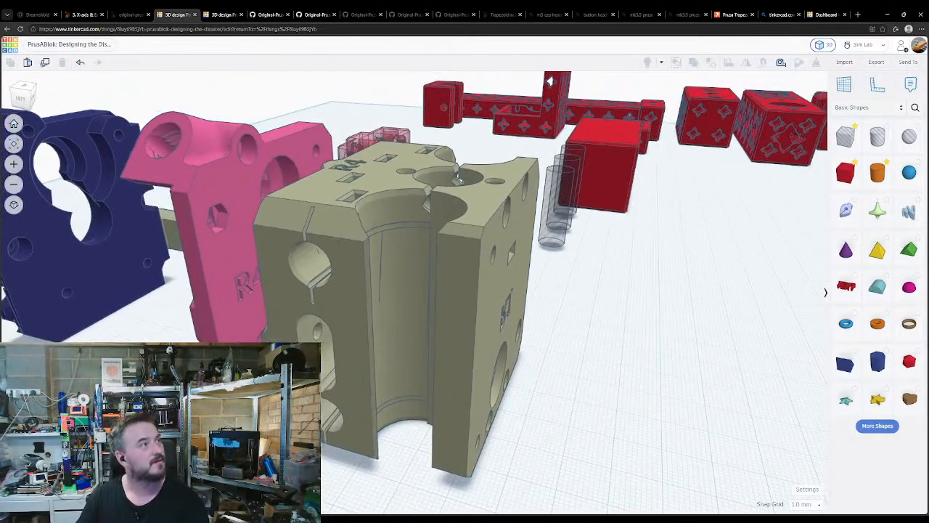
key("w")
left_click(235, 274)
left_click(502, 253)
key("d")
key("w")
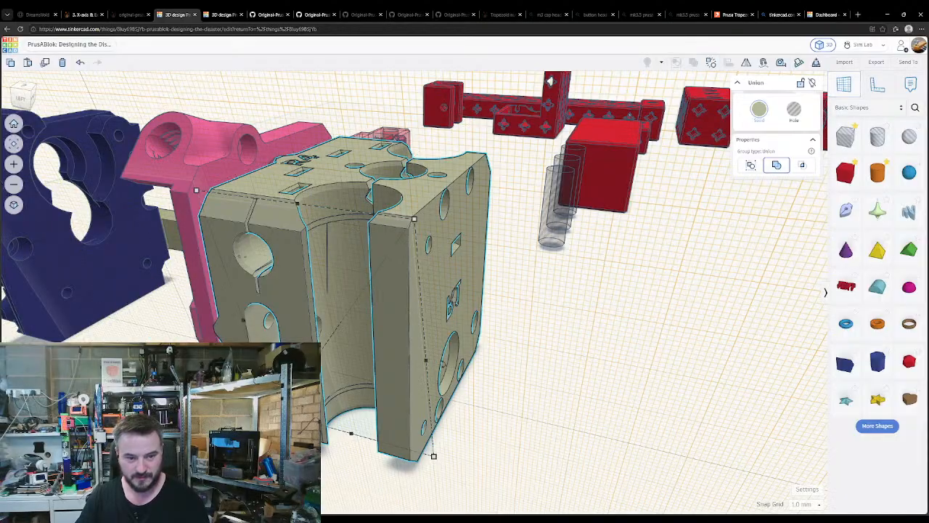
right_click_drag(550, 81, 390, 295)
left_click(484, 342)
key("w")
- Rotate the beige block 180° about its vertical axis
key("r")
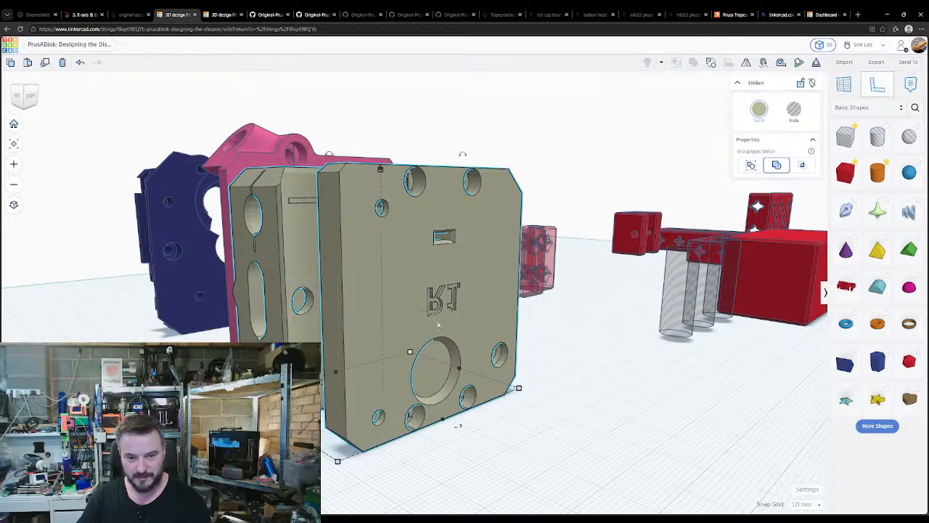
key("Escape")
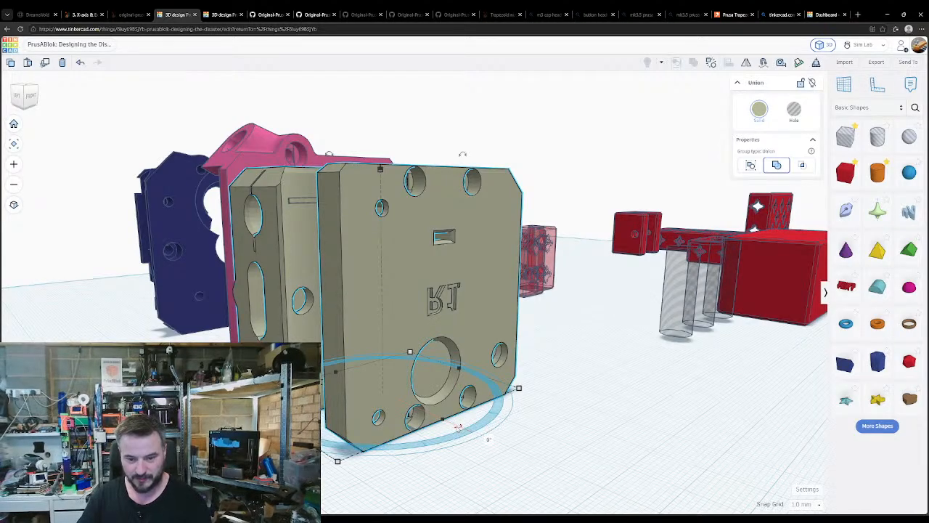
left_click_drag(458, 428, 347, 445)
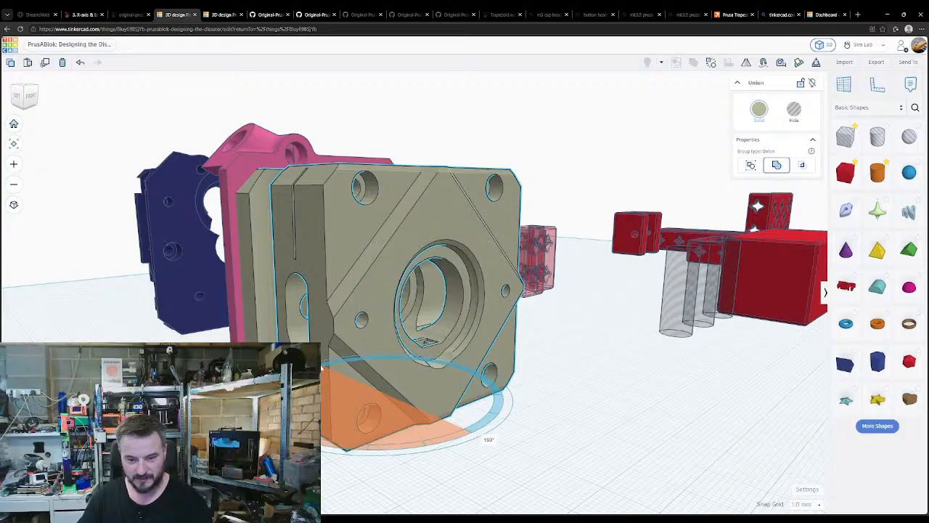
left_click_drag(322, 369, 322, 369)
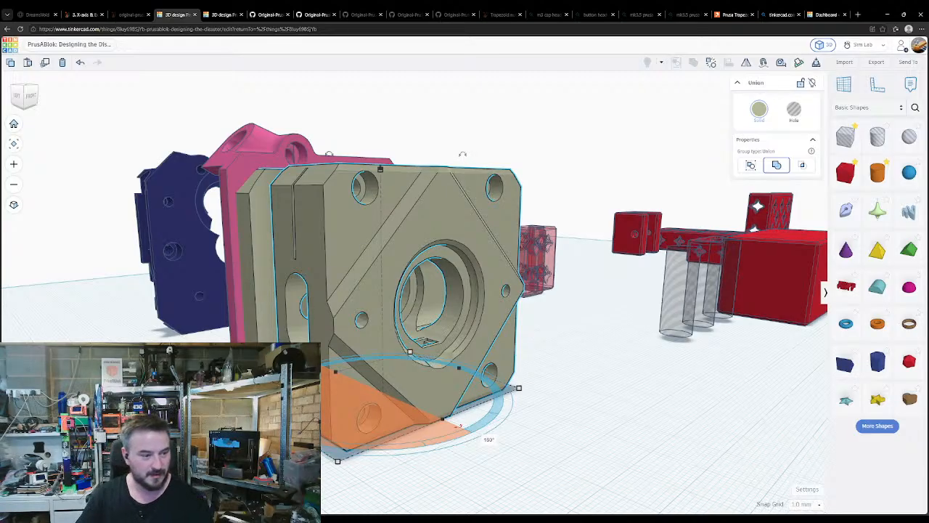
scroll(163, 420, "down", 1)
left_click(163, 420)
scroll(163, 421, "down", 3)
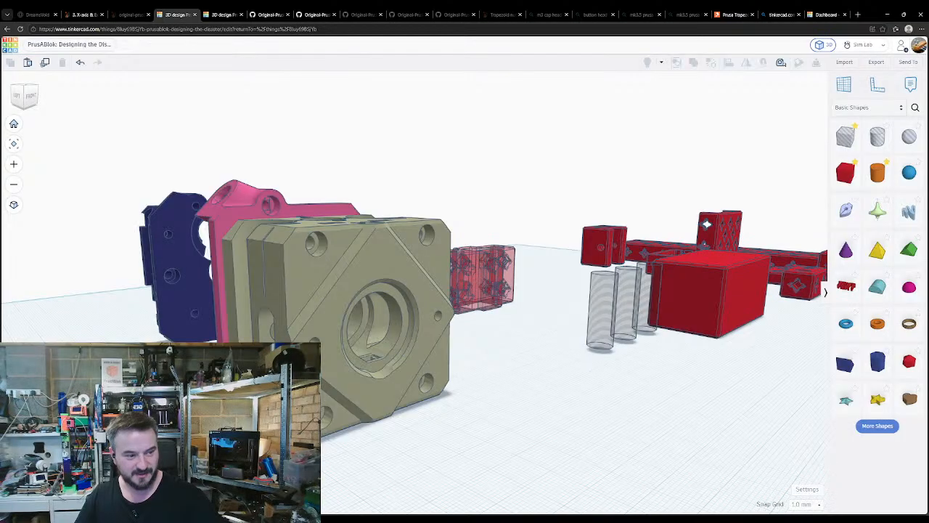
- Reposition the beige block beside the pink half, in line with the pink and blue extruder halves
right_click_drag(261, 414, 393, 461)
left_click_drag(397, 421, 467, 392)
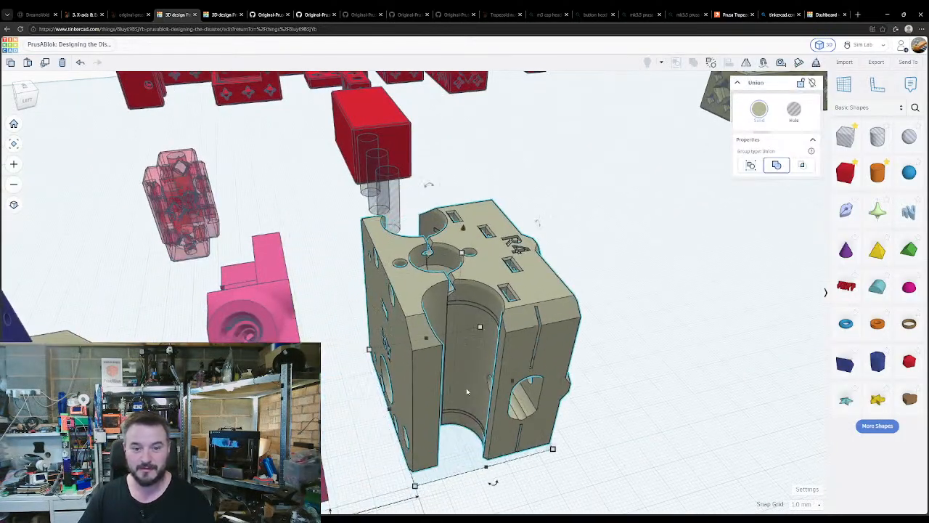
left_click(368, 441)
right_click_drag(367, 441, 327, 327)
right_click_drag(320, 211, 339, 320)
key("w")
mouse_move(347, 288)
right_mouse_down()
mouse_move(340, 311)
mouse_move(341, 301)
right_mouse_up()
left_click(341, 332)
left_click(412, 321)
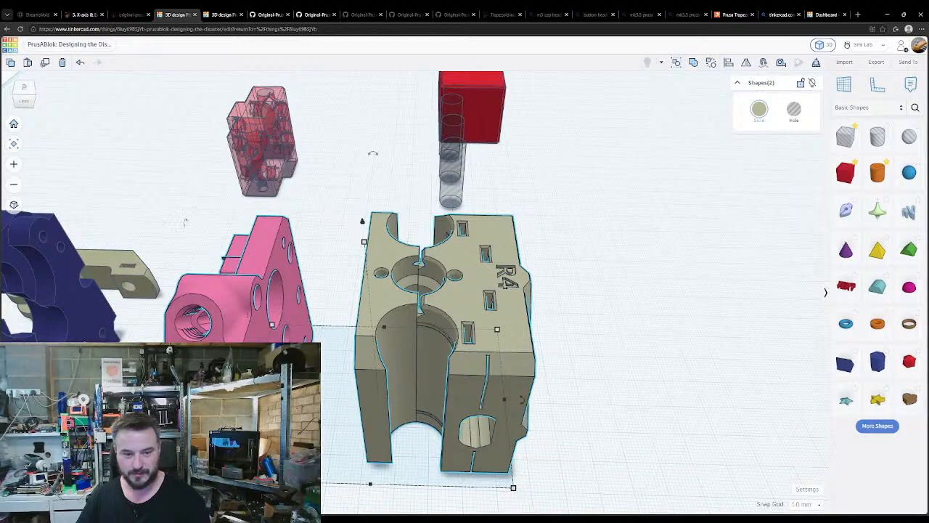
left_click(73, 285, "shift")
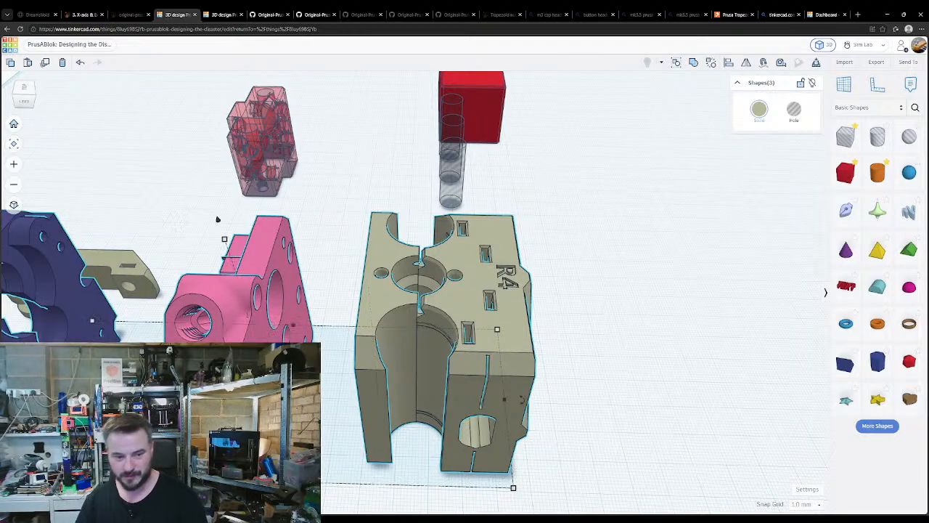
left_click(358, 394)
right_click_drag(359, 395, 479, 301)
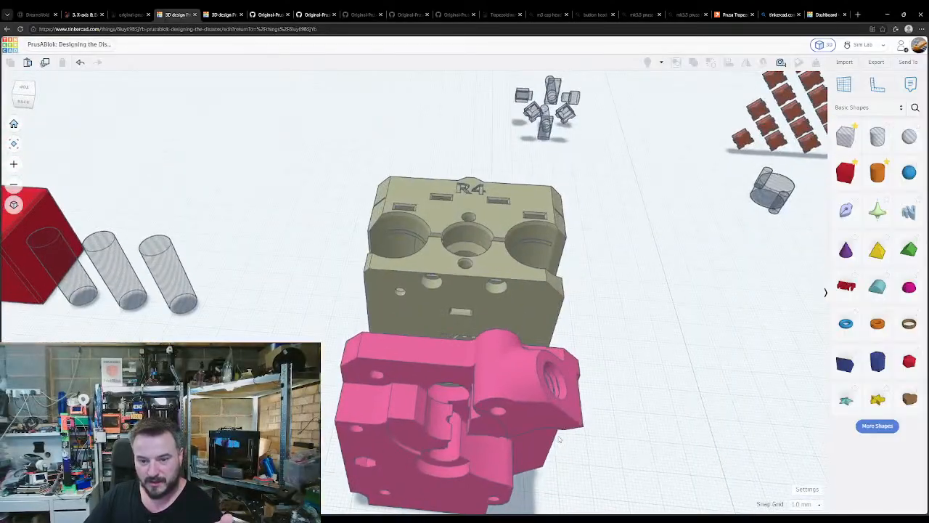
- Turn the beige block upside down so its R4 marking faces the workplane
left_click(478, 299)
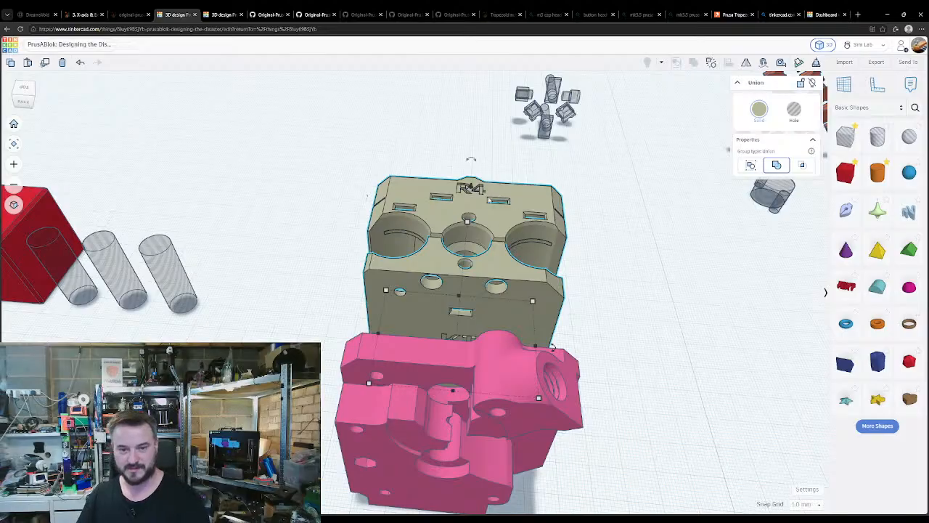
left_click_drag(410, 251, 460, 291)
left_click(307, 270)
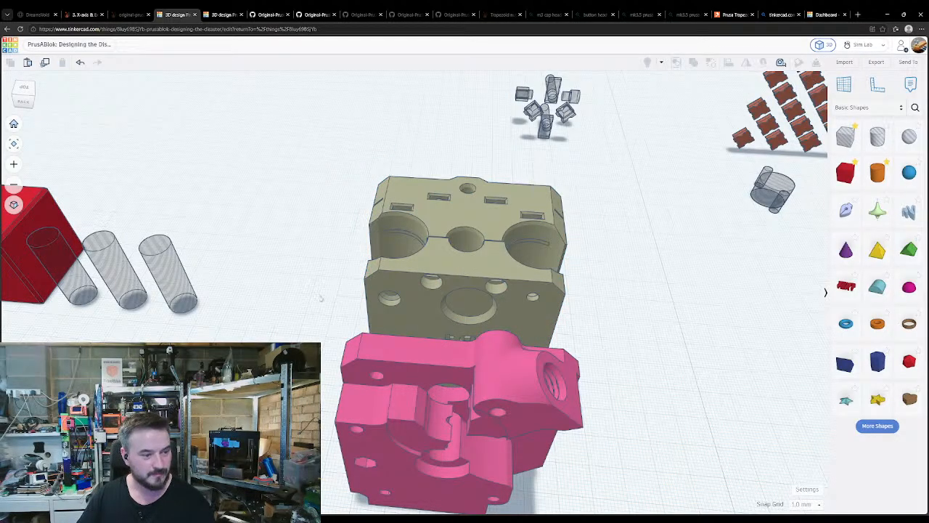
right_click_drag(331, 359, 236, 328)
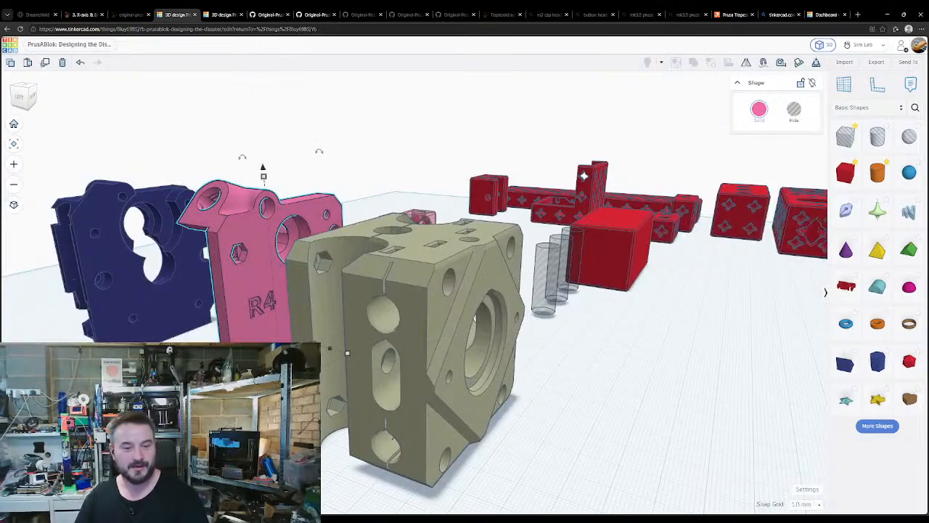
- Rejoin the blue extruder half to the pink half by dropping it onto a workplane on the pink half's inner face
right_click_drag(347, 352, 377, 387)
left_click(19, 332)
key("w")
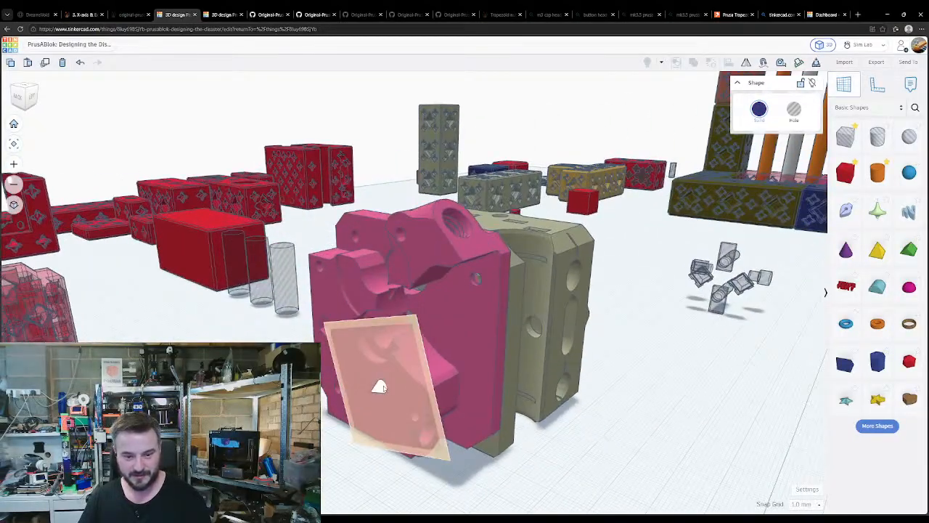
left_click(384, 389)
key("d")
right_click_drag(337, 356, 385, 465)
key("w")
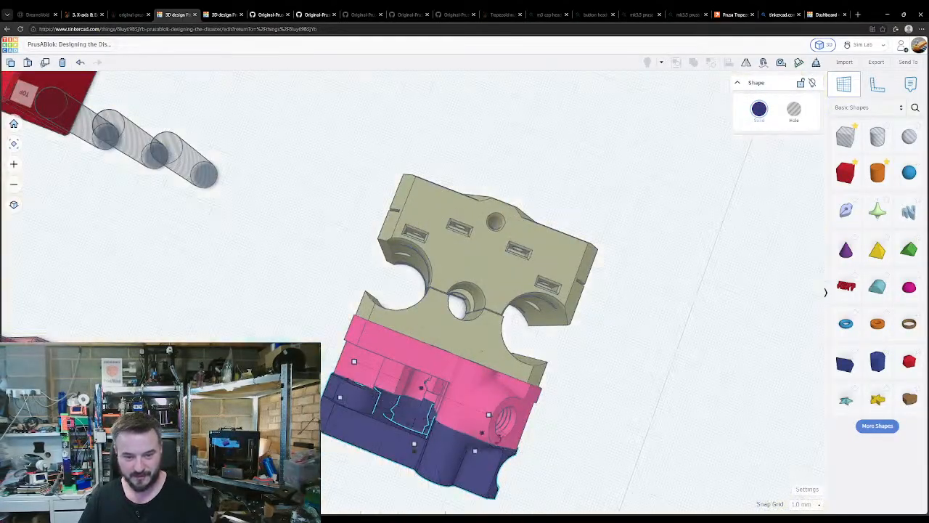
right_click_drag(481, 351, 316, 252)
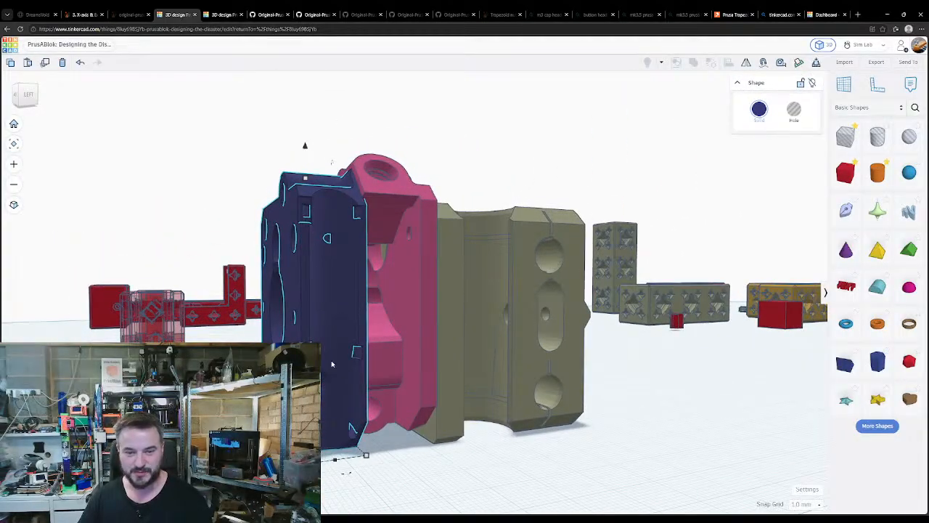
right_click_drag(333, 363, 344, 448)
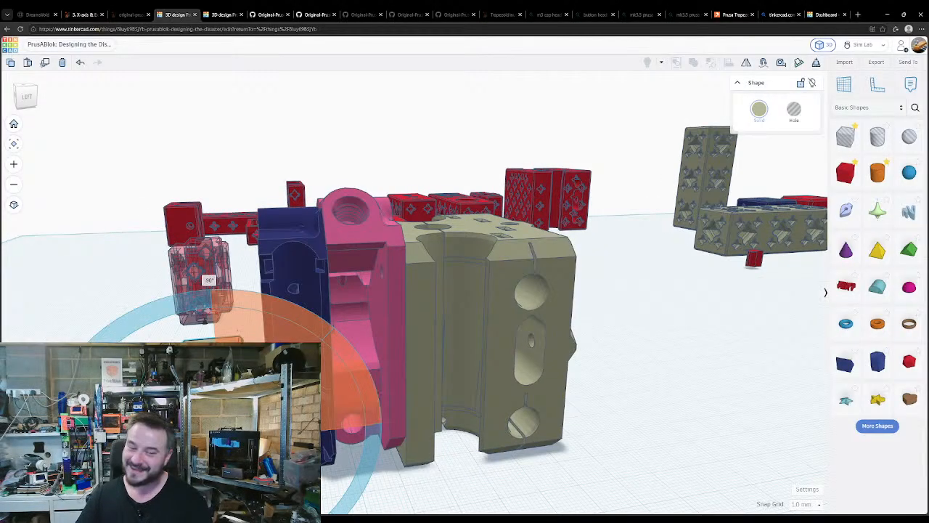
- Drop the R4 idler onto the workplane, turned about its vertical axis, and position it against the pink extruder half
key("d")
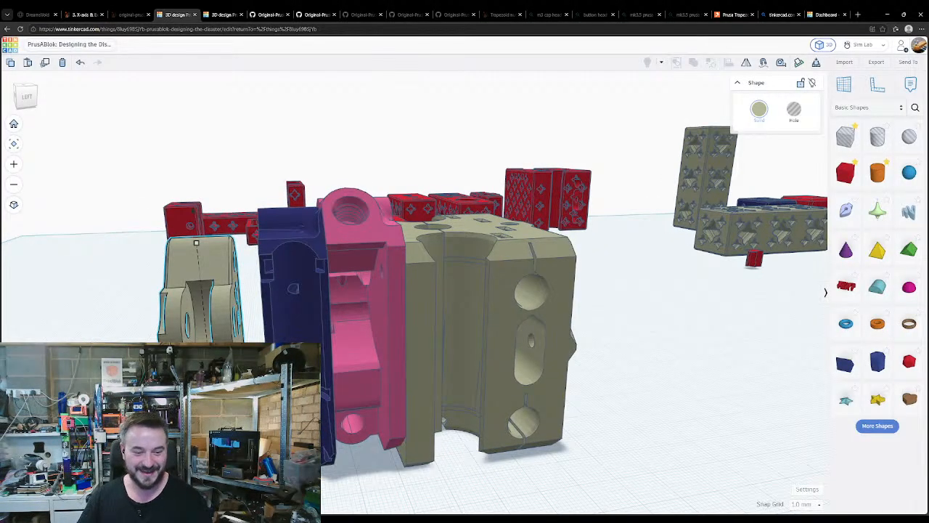
middle_click_drag(377, 377, 480, 254)
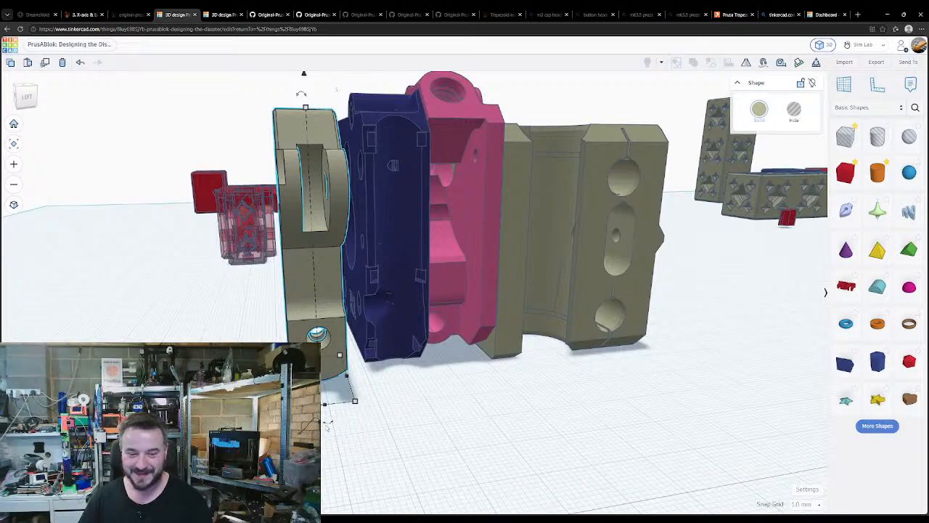
left_click_drag(327, 426, 331, 451)
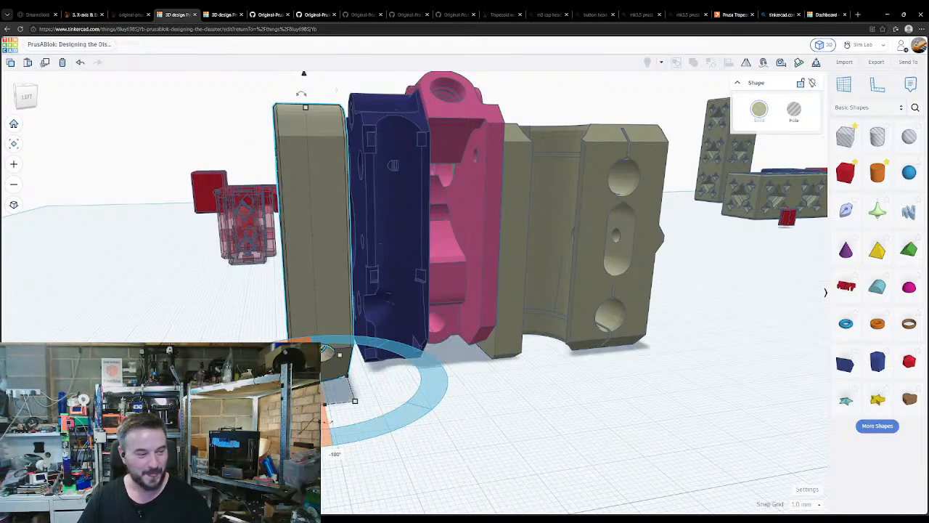
right_click_drag(464, 240, 427, 319)
left_click_drag(243, 319, 410, 363)
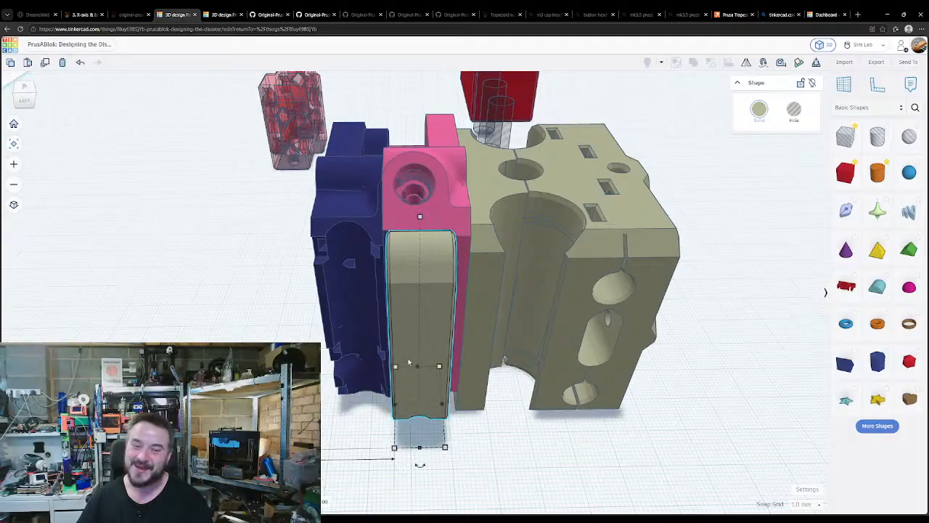
- Make the pink extruder half transparent
right_click_drag(505, 359, 454, 251)
left_click(453, 252)
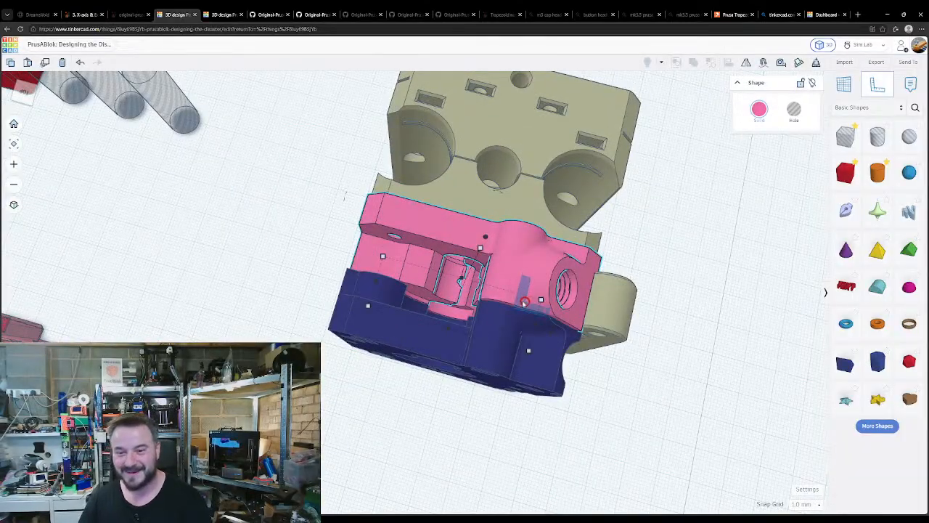
key("t")
left_click(648, 430)
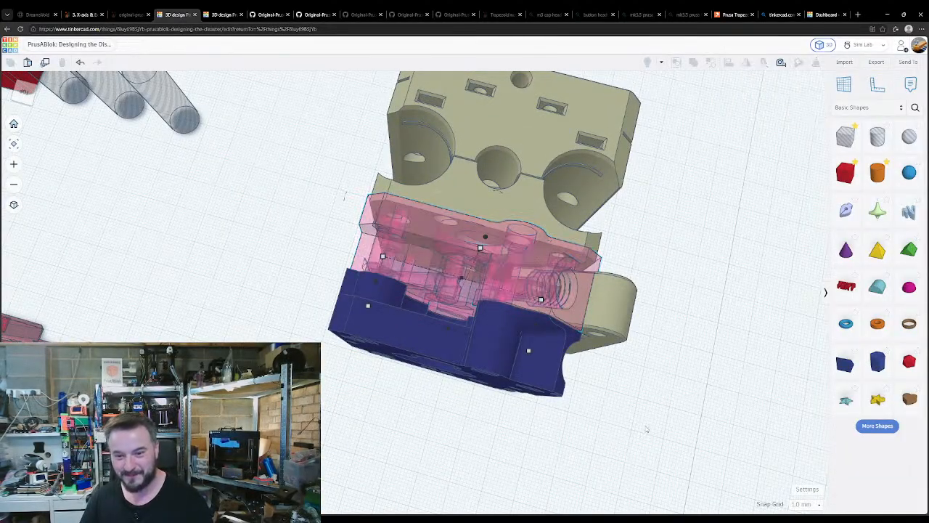
- Move the blue extruder half sideways, clear of the pink half and the R4 idler
right_click_drag(648, 430, 596, 378)
left_click(510, 337)
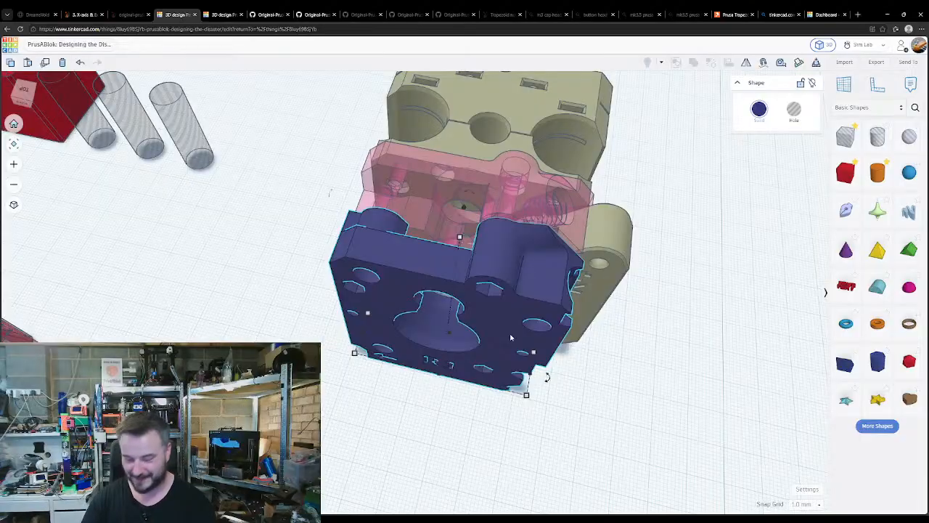
key("shift+Left")
key("shift+Left")
key("shift+Left")
key("shift+Left")
key("shift+Left")
key("shift+Left")
left_click(501, 379)
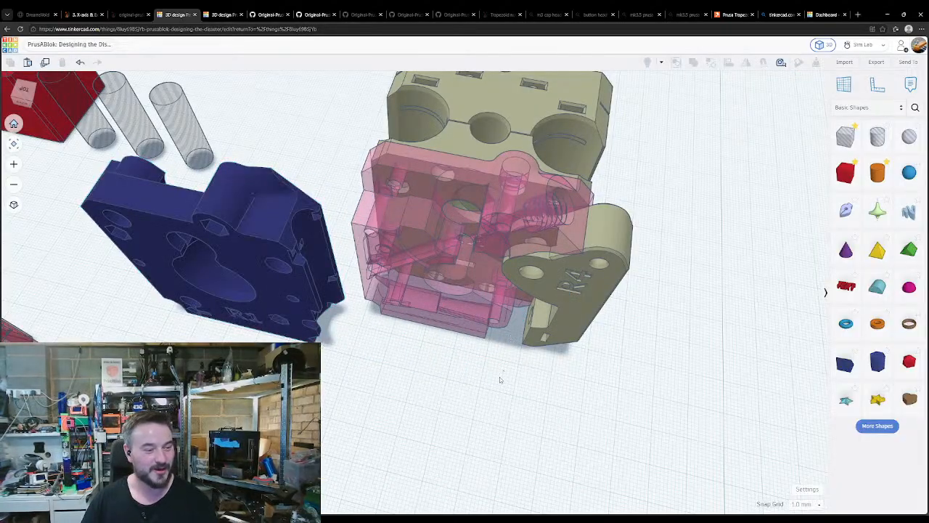
- Shift the R4 idler sideways and down over the transparent pink half to line up their holes
right_click_drag(501, 379, 529, 283)
right_click_drag(504, 400, 498, 379)
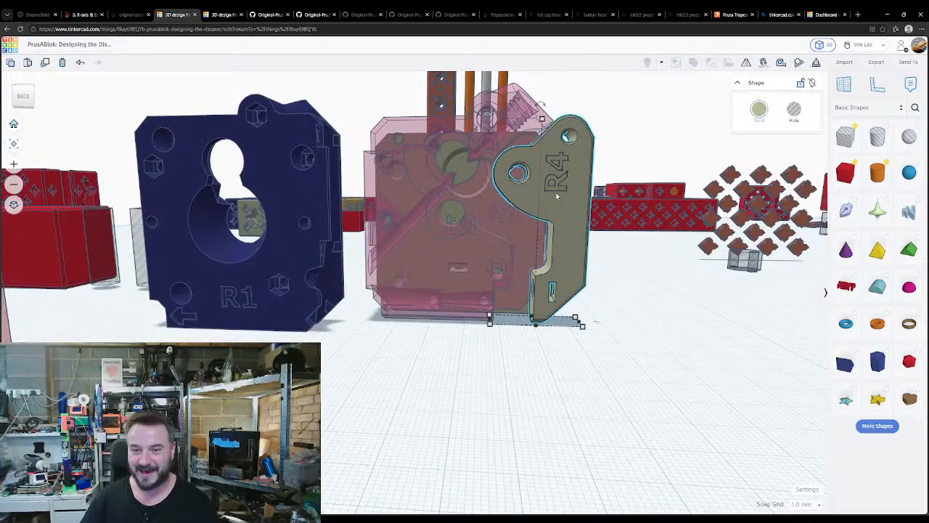
key("shift+Right")
key("shift+Right")
key("shift+Right")
key("shift+Left")
key("shift+Left")
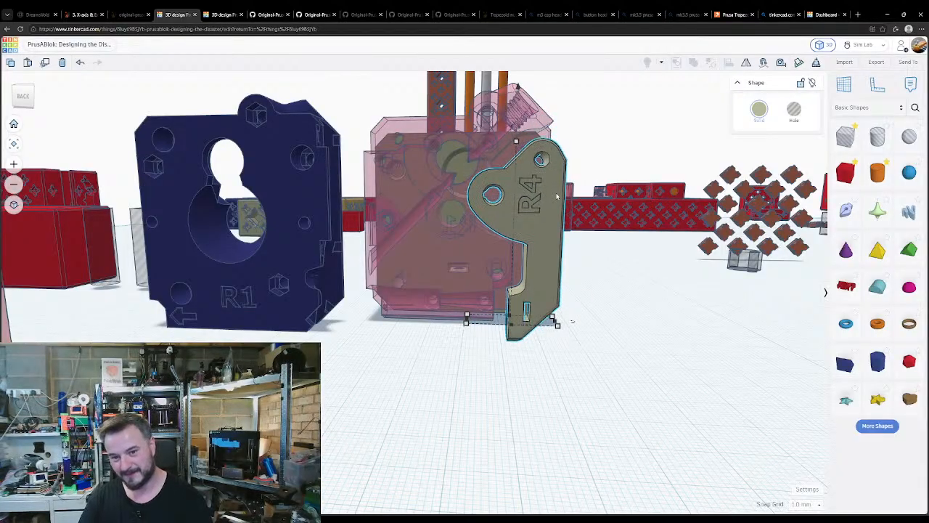
key("shift+Left")
key("shift+Left")
key("shift+Left")
key("shift+Right")
key("shift+Right")
key("shift+Right")
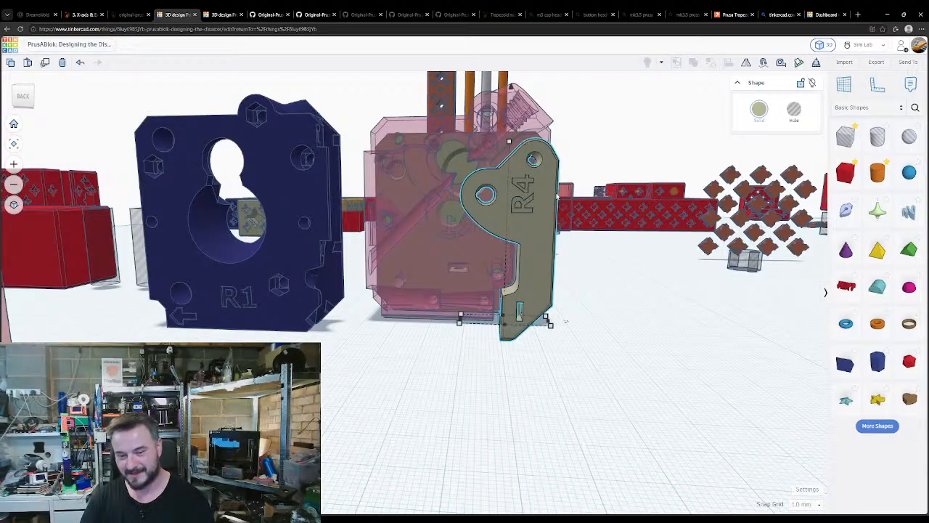
- Return the workplane to the base grid and raise the R4 idler by two snap steps against the pink half
right_click_drag(557, 320, 503, 380)
left_click(485, 209)
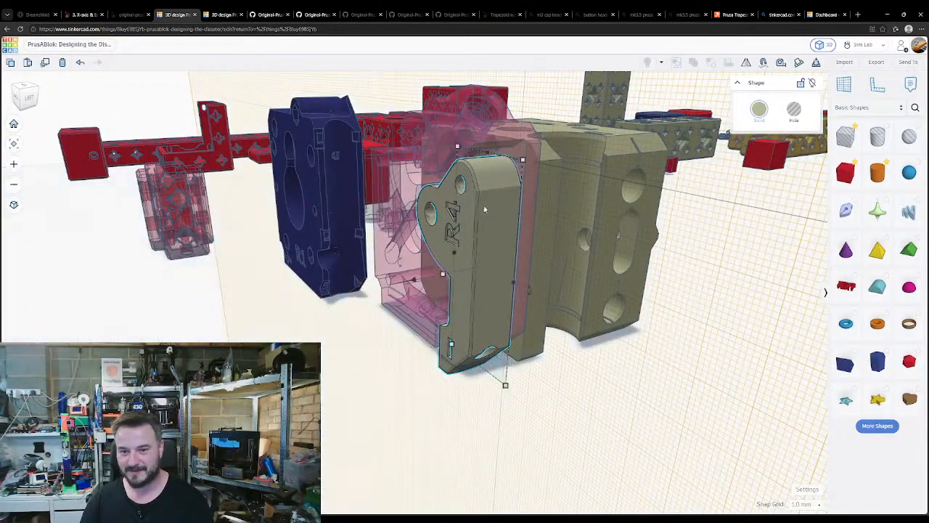
key("w")
left_click(356, 367)
right_click_drag(356, 367, 544, 373)
key("Right")
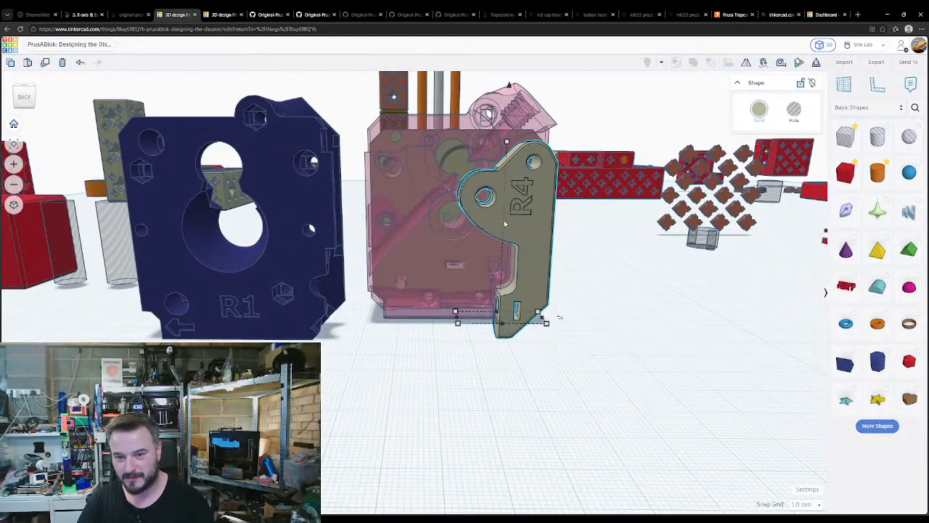
key("ctrl+Up")
key("ctrl+Up")
- Move the blue extruder half back in front of the pink half and the idler
left_click(308, 279)
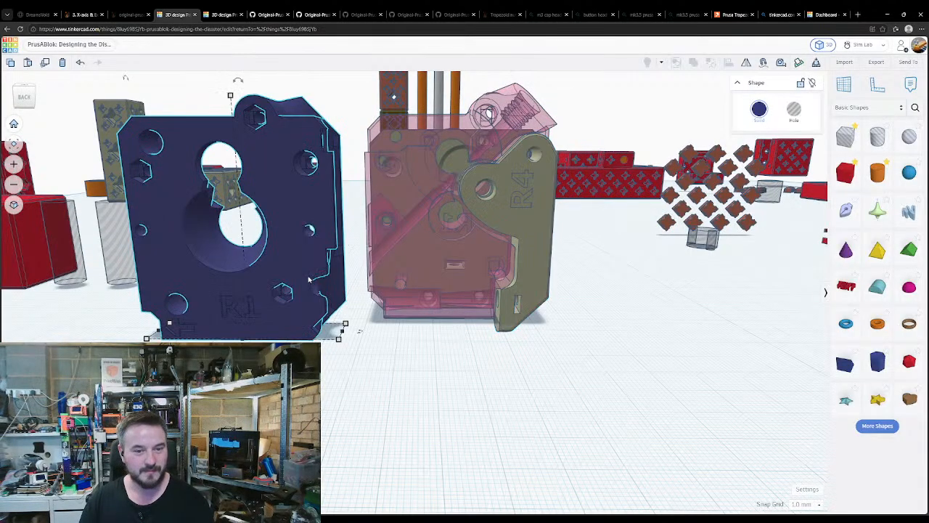
key("Right")
key("Right")
key("Right")
key("Right")
key("Right")
key("Right")
key("Right")
key("Right")
key("Right")
key("Right")
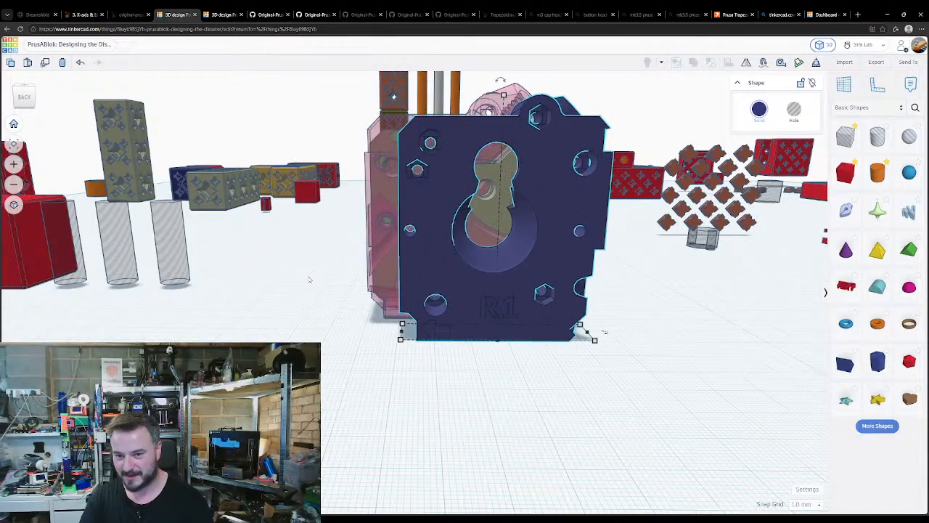
- Place a temporary workplane on the R4 idler's side face and return the workplane to the base grid
left_click(315, 269)
right_click_drag(315, 268, 433, 260)
key("w")
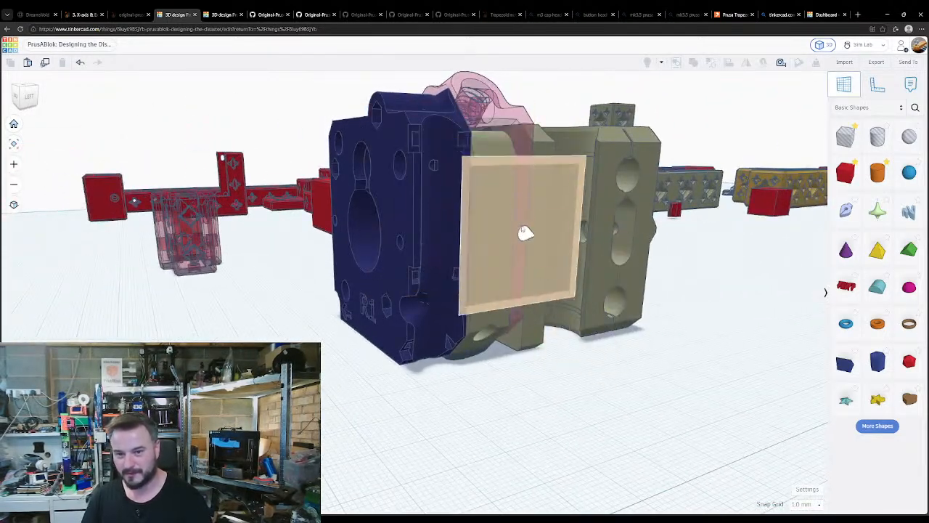
left_click(521, 203)
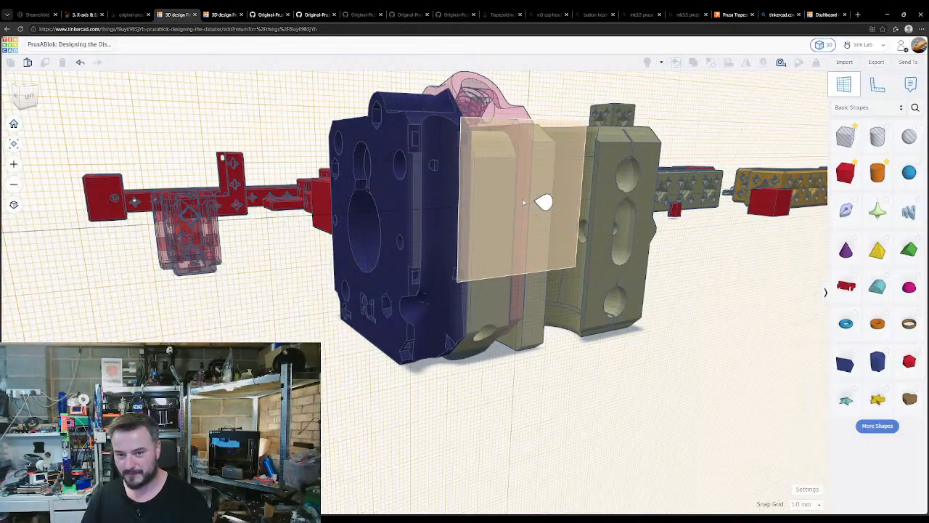
left_click(491, 225)
left_click(272, 326)
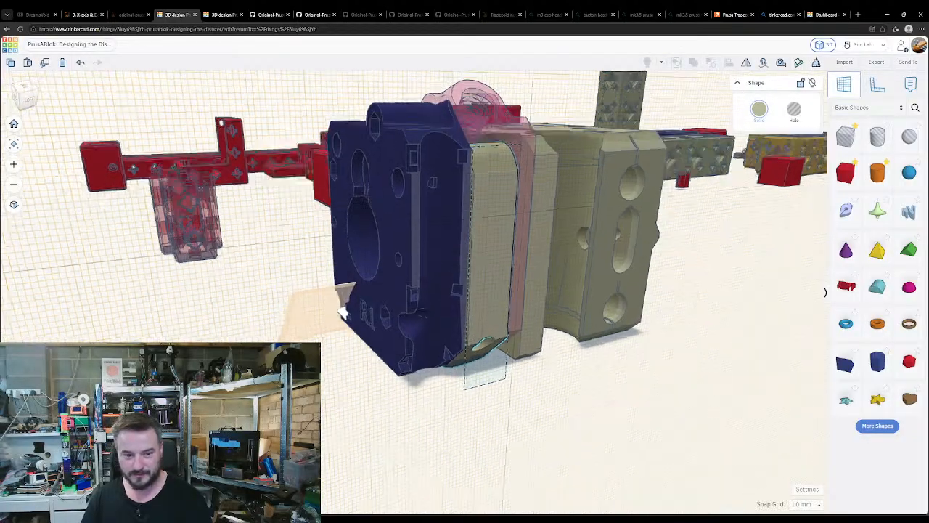
- Make the blue extruder half transparent and inspect how the idler sits inside the assembly
right_click_drag(280, 479, 496, 375)
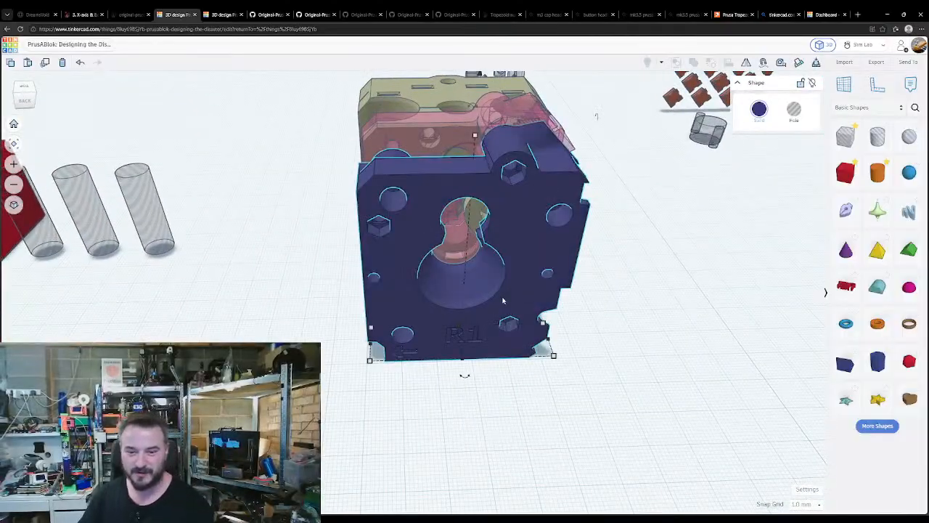
key("t")
left_click(260, 285)
right_click_drag(260, 286, 352, 322)
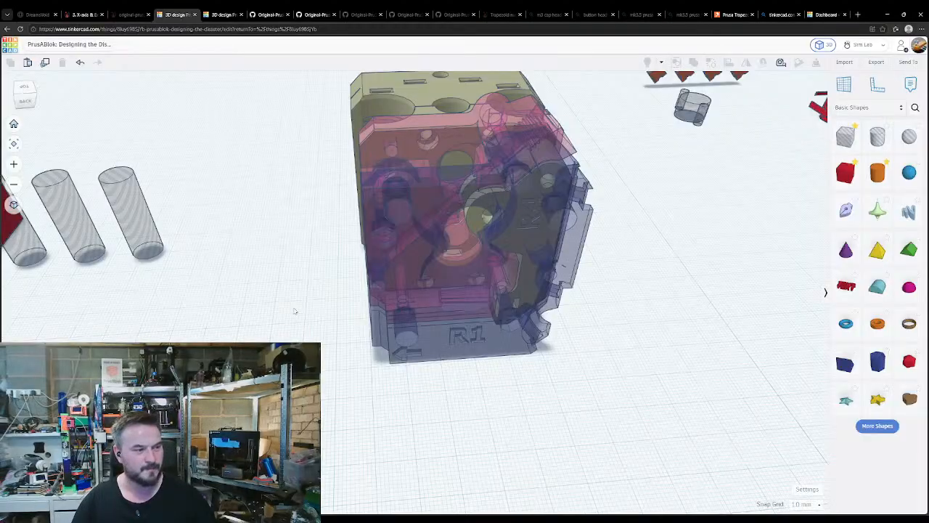
right_click_drag(349, 377, 320, 322)
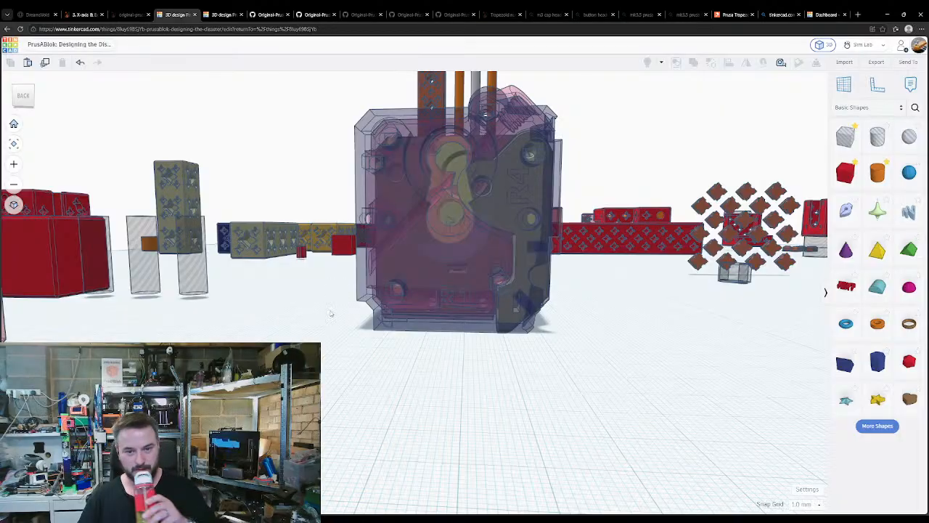
right_click_drag(321, 310, 312, 428)
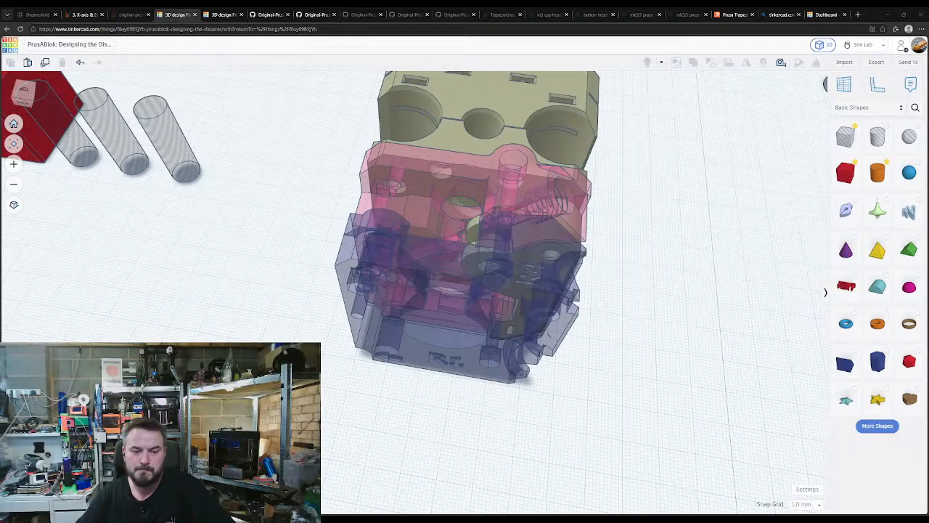
- Move the large beige block well away from the transparent extruder assembly
right_click_drag(345, 437, 491, 255)
key("shift+Right")
key("shift+Right")
key("shift+Right")
key("shift+Right")
key("shift+Right")
key("shift+Right")
key("shift+Right")
key("shift+Right")
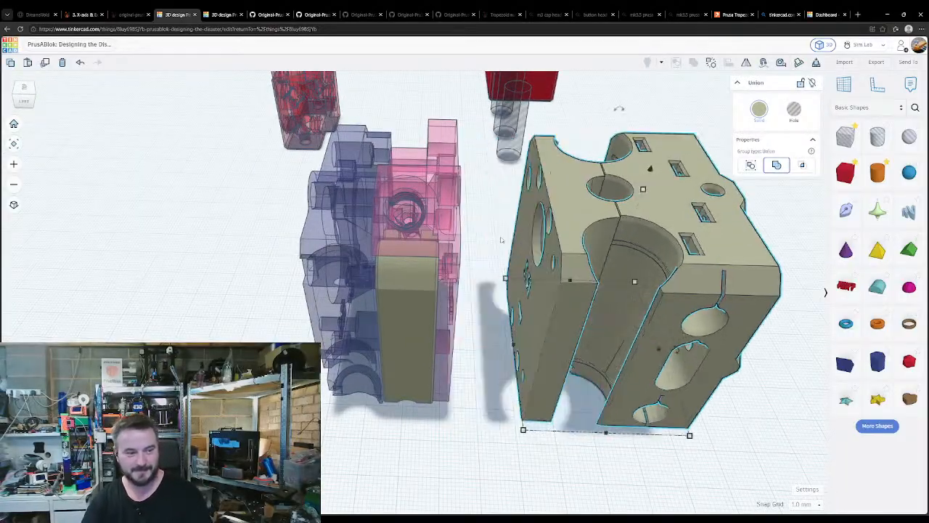
left_click(615, 357)
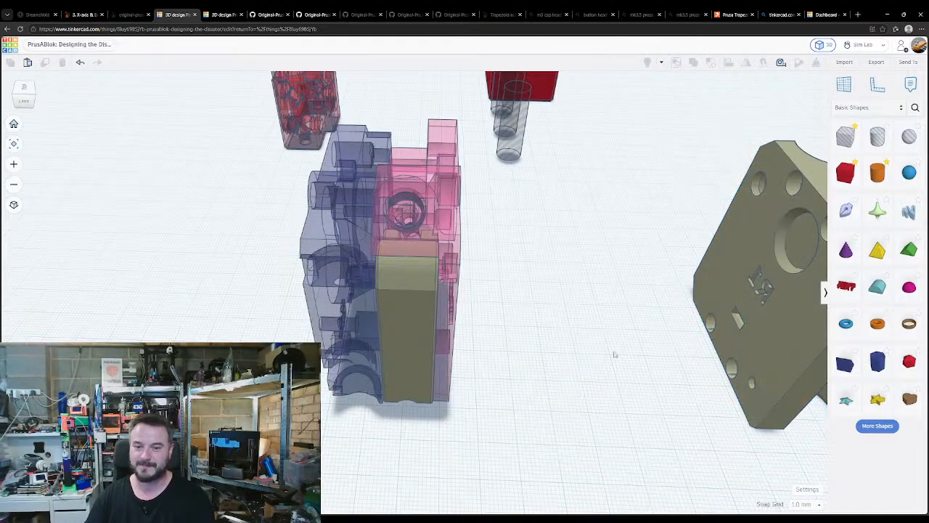
- Duplicate the pink extruder half and move the copy out past the blue half, clear of the assembly
right_click_drag(615, 357, 409, 312)
scroll(377, 303, "up", 2)
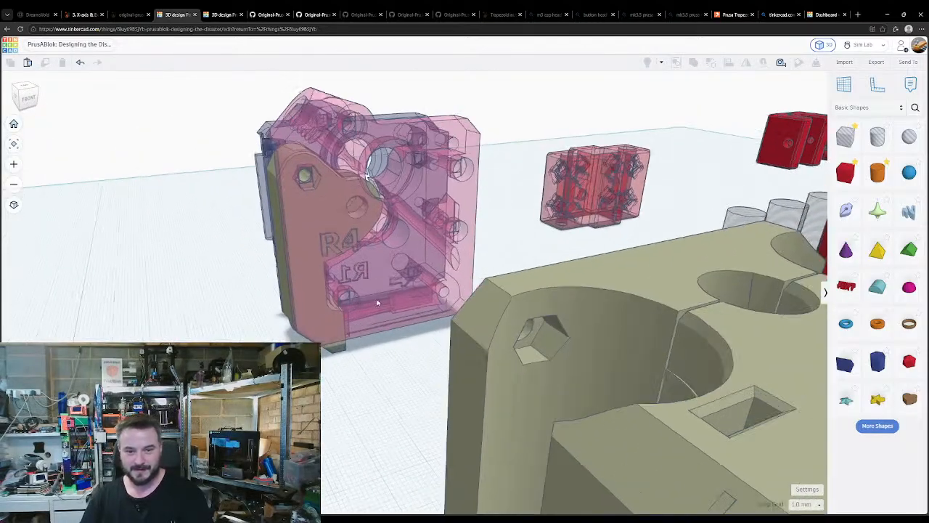
right_click_drag(392, 269, 403, 288)
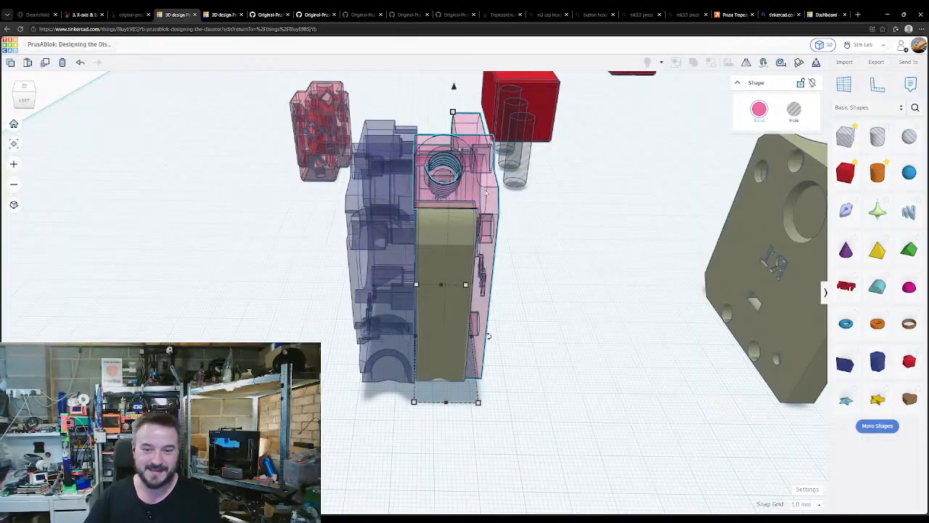
key("shift+Left")
key("shift+Left")
key("shift+Left")
key("shift+Left")
key("shift+Left")
key("shift+Left")
key("shift+Left")
key("shift+Left")
key("shift+Left")
key("shift+Left")
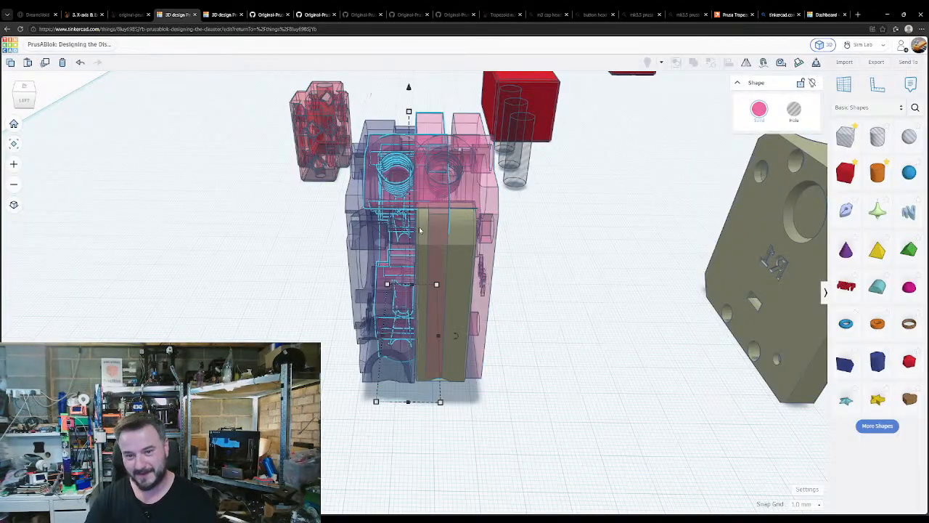
- Turn off transparency on the copied pink extruder half
key("f")
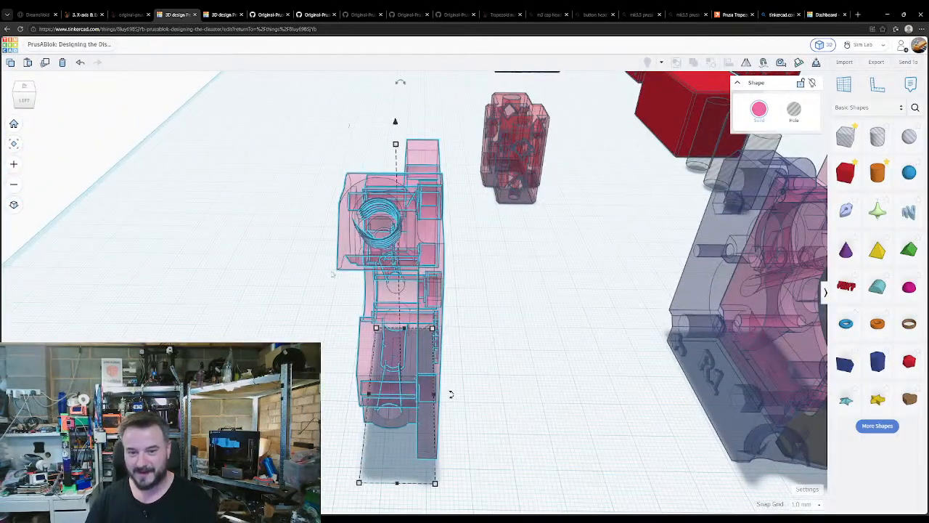
left_click(450, 317)
right_click_drag(544, 305, 366, 403)
left_click(435, 330)
key("t")
- Duplicate the set of eight brown connector shapes and place the copy between the pink copy and the extruder assembly
scroll(360, 290, "down", 5)
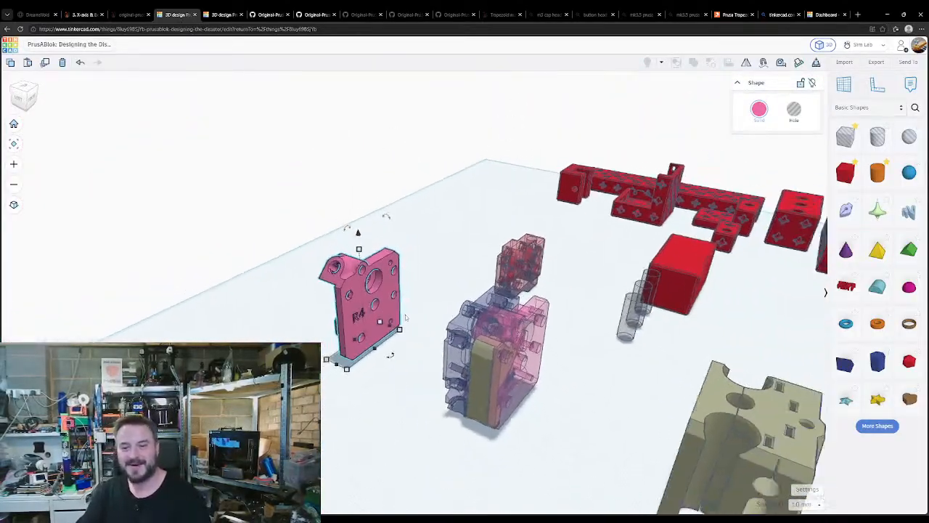
scroll(367, 404, "down", 4)
middle_click_drag(377, 399, 380, 303)
scroll(387, 398, "down", 2)
right_click_drag(387, 399, 440, 413)
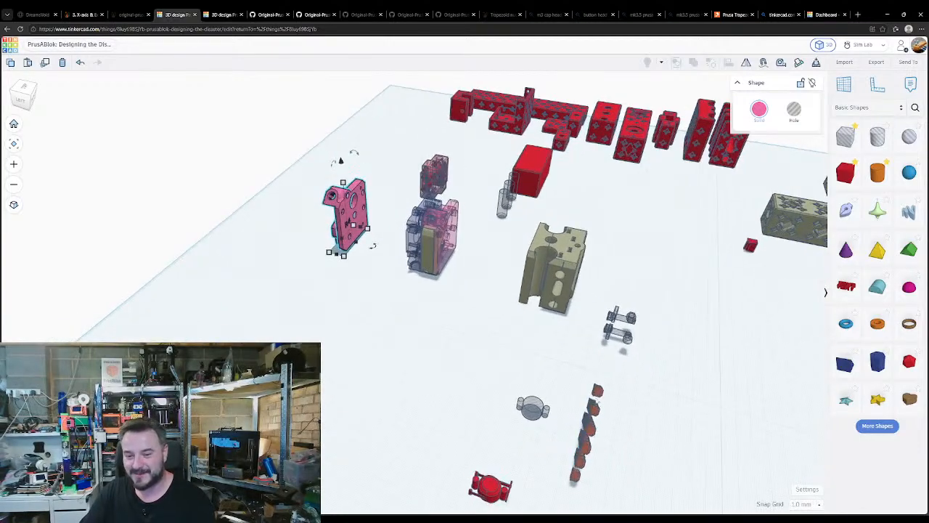
left_click(573, 464)
right_click_drag(572, 463, 616, 480)
left_click(572, 397)
middle_click_drag(572, 398, 494, 376)
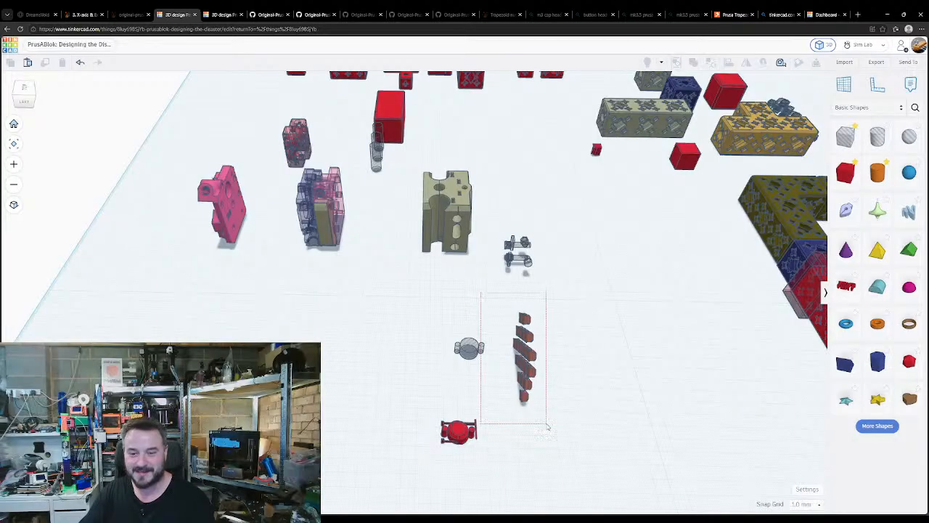
left_click_drag(547, 427, 567, 431)
left_click(587, 416)
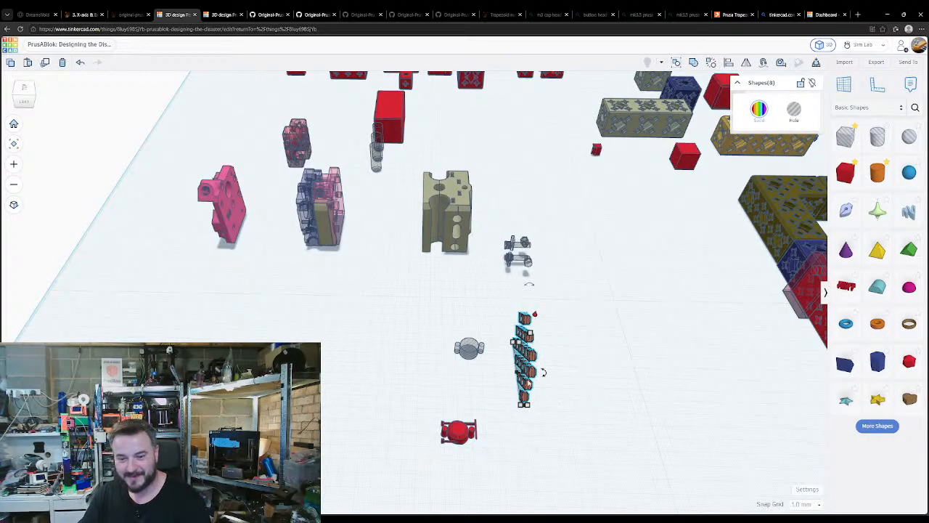
left_click_drag(543, 372, 289, 284)
left_click_drag(254, 224, 255, 223)
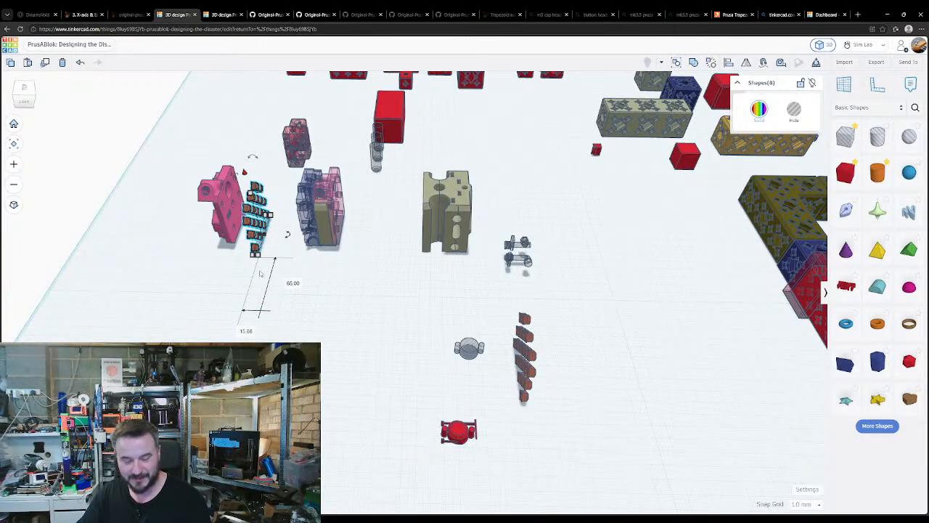
- Rotate the grouped brown connector shapes so they lie parallel to the pink copy's flat face
left_click(222, 221, "shift")
key("f")
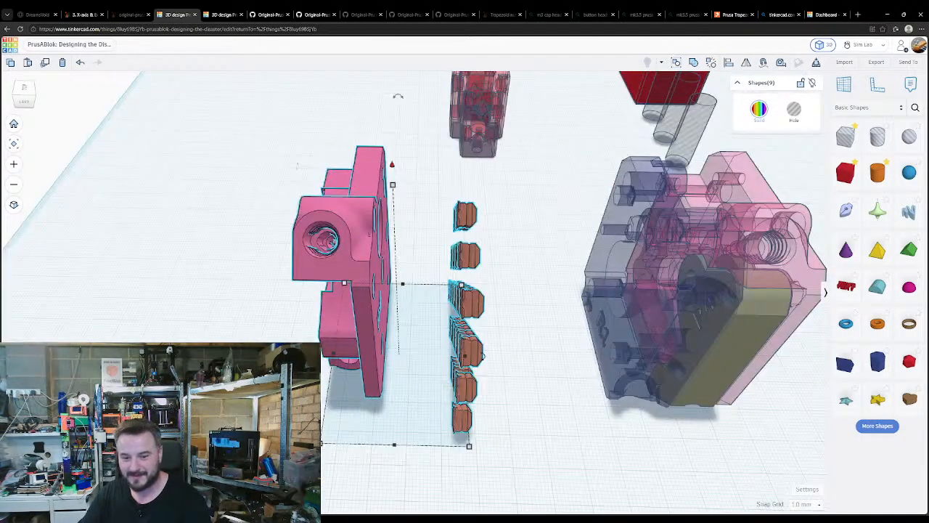
left_click(493, 355)
left_click(473, 361)
left_click_drag(490, 382, 523, 377)
left_click_drag(410, 255, 383, 273)
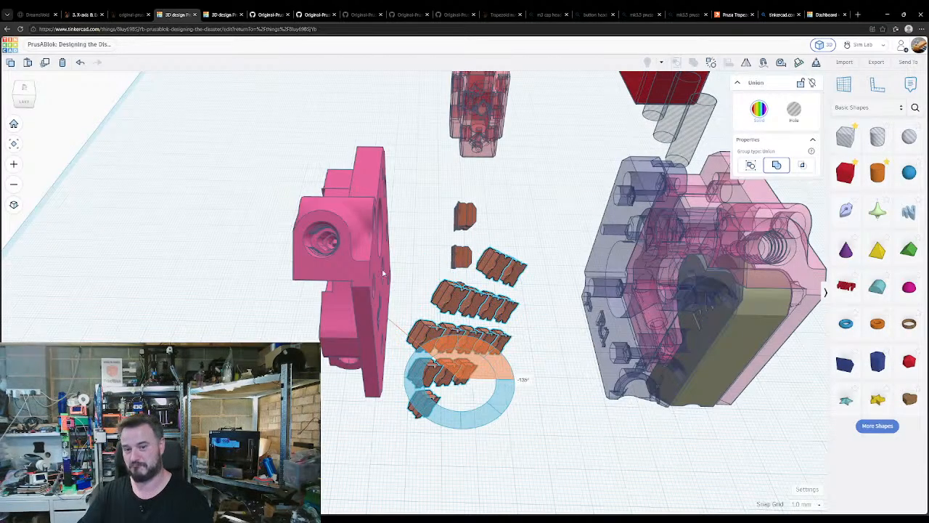
left_click_drag(353, 316, 518, 280)
left_click(443, 332)
right_click_drag(444, 333, 479, 268)
- Delete the three loose connectors left between the pink copy and the rotated connector group
left_click(476, 261)
left_click(436, 223)
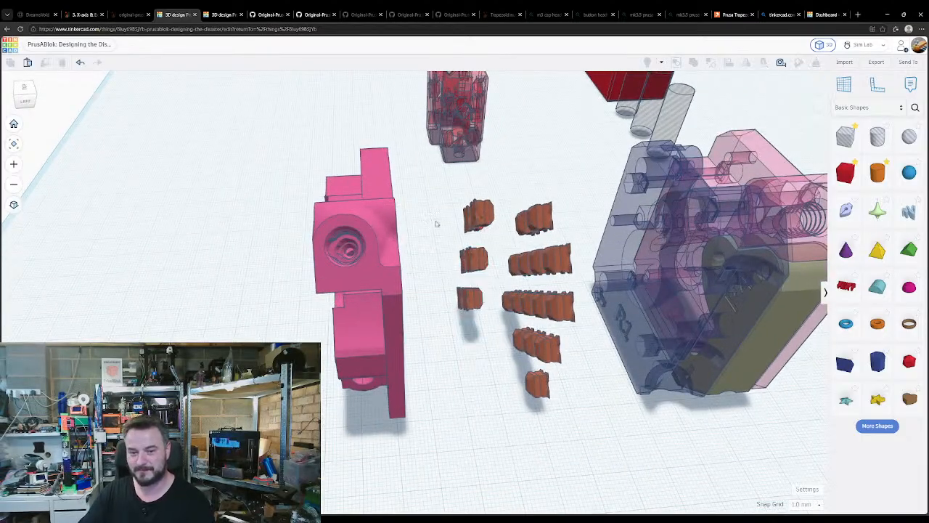
left_click_drag(468, 317, 477, 328)
key("Delete")
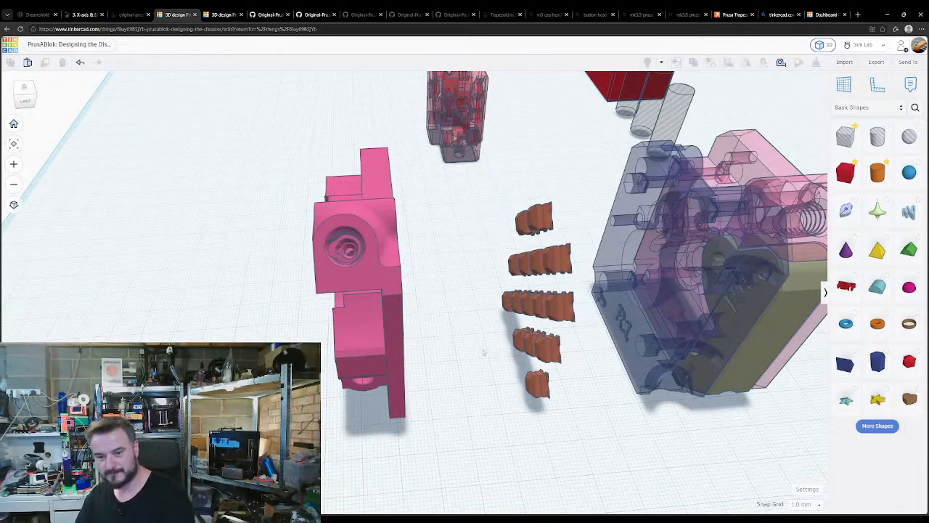
- Place a workplane on the pink copy's flat R4 face and drop the connector group onto it
right_click_drag(485, 353, 231, 353)
right_click_drag(379, 293, 383, 312)
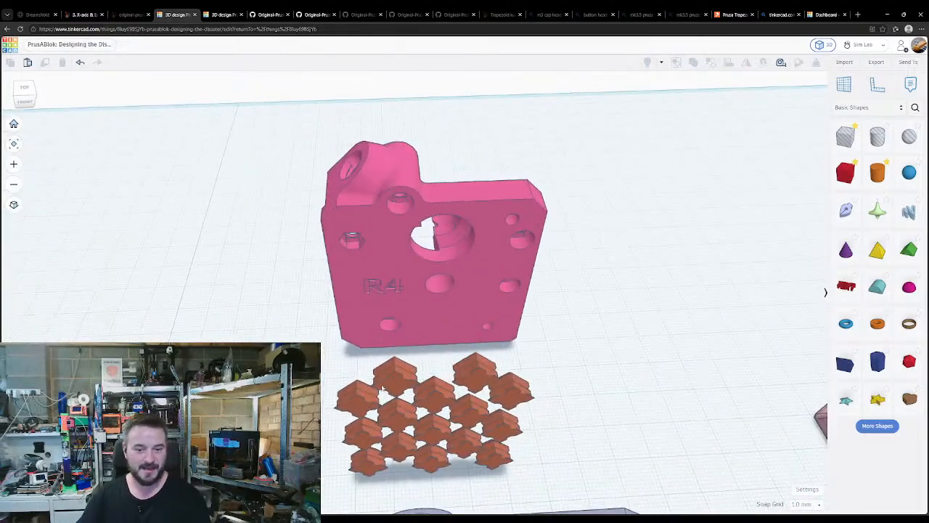
key("w")
left_click(387, 271)
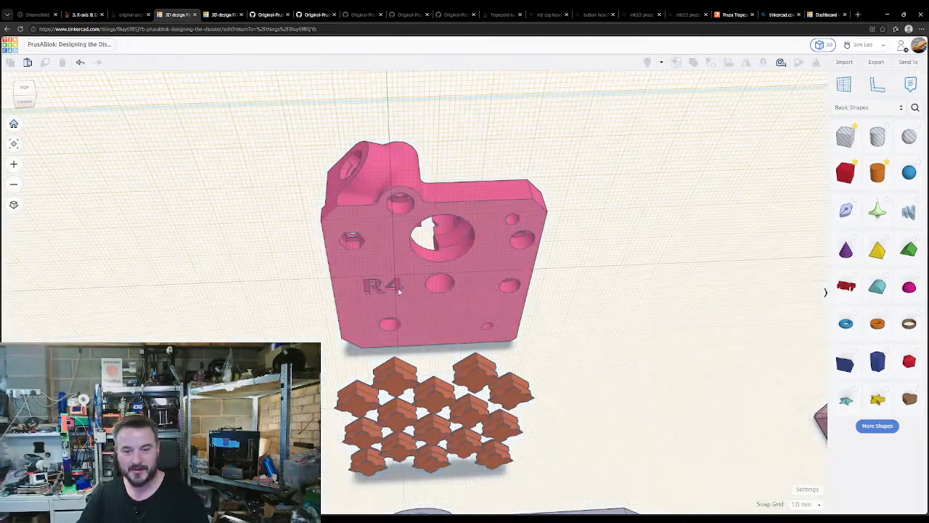
left_click(408, 385)
key("f")
key("w")
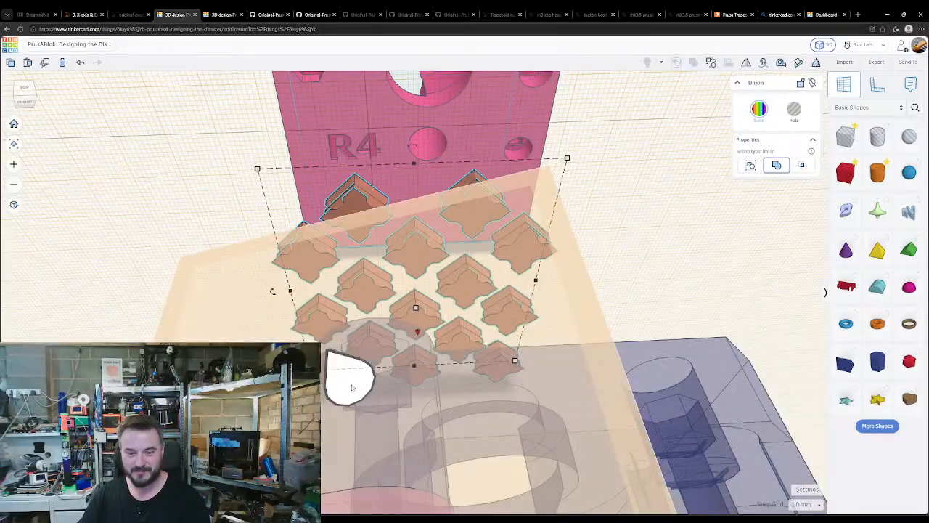
key("Escape")
key("d")
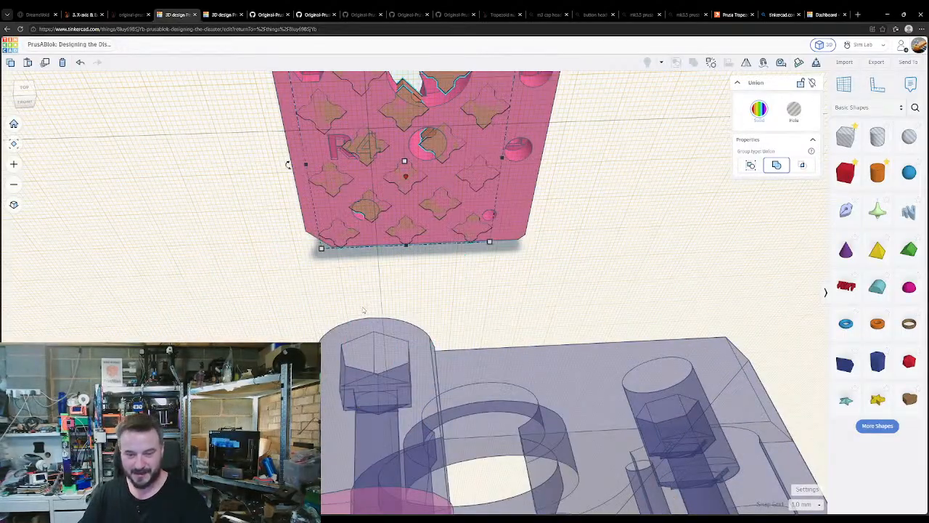
- Turn the connector group into a hole and reset the workplane to the base grid
key("h")
left_click(241, 259)
right_click_drag(241, 260, 254, 239)
right_click_drag(266, 281, 320, 319)
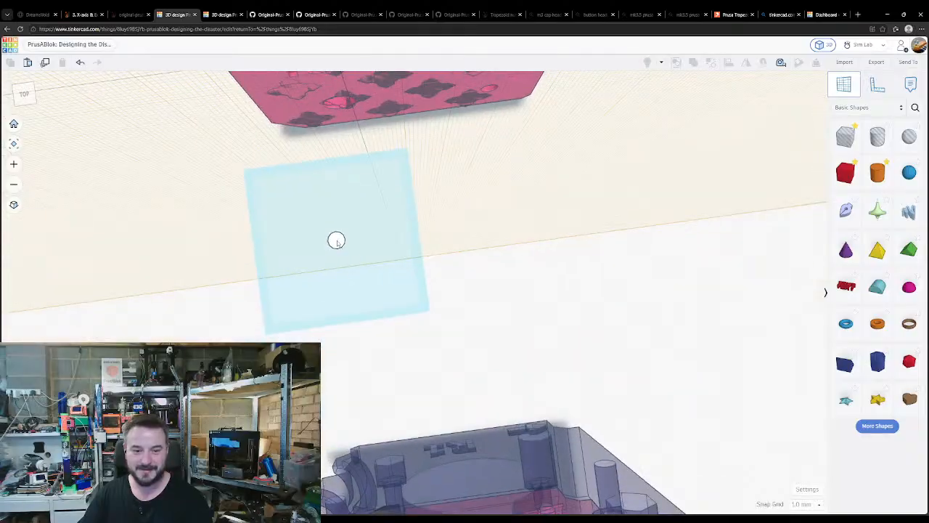
left_click(336, 240)
right_click_drag(405, 299, 416, 256)
scroll(376, 238, "down", 3)
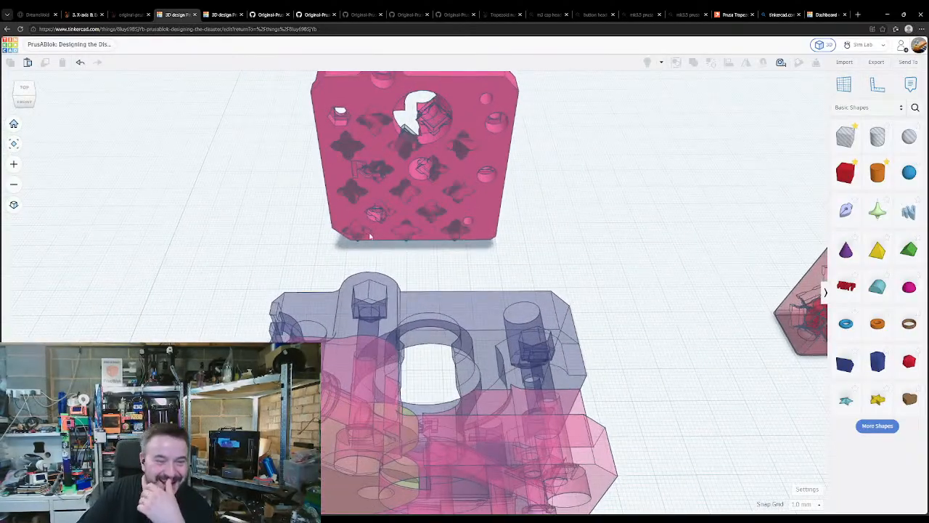
- Centre the connector hole group on the pink copy, both vertically and across its width
left_click(406, 145)
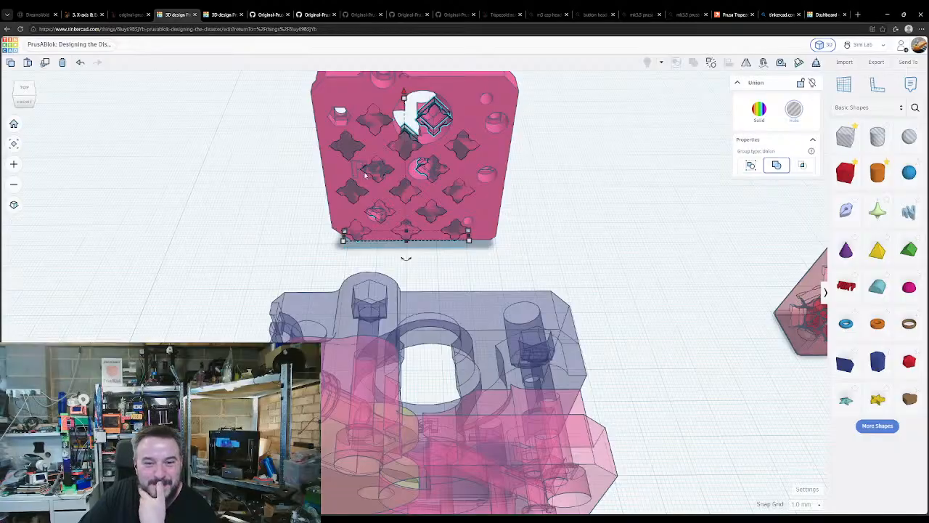
key("ctrl+shift+g")
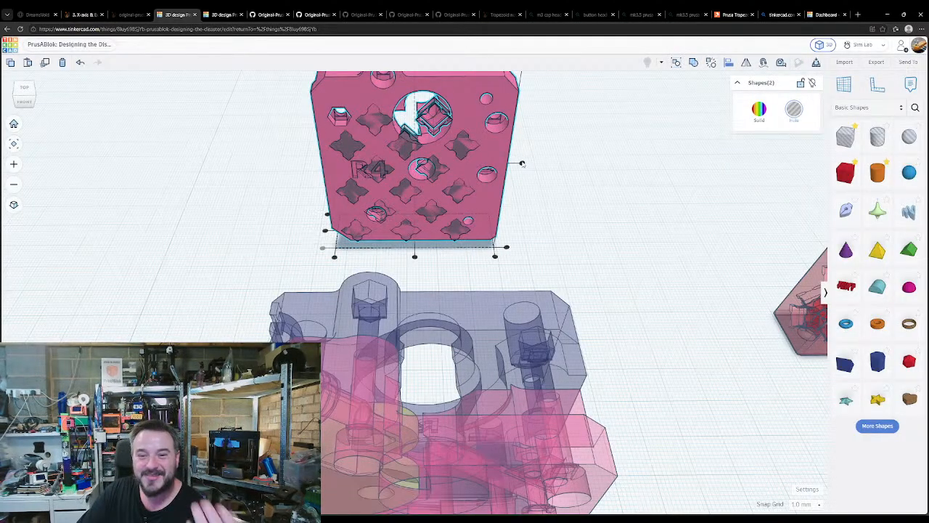
left_click(523, 166)
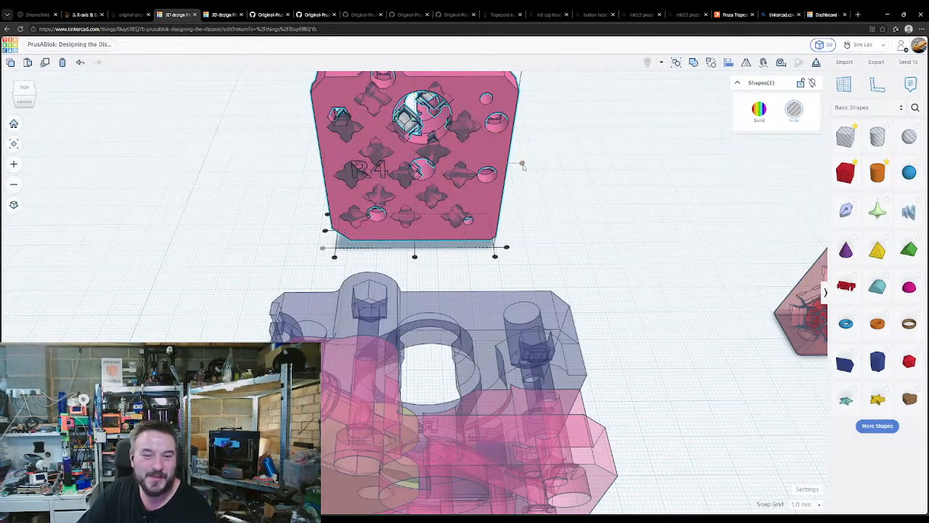
left_click(415, 257)
left_click(404, 274)
- Examine the pink copy from both sides to check where the connector holes meet its openings and screw holes
right_click_drag(403, 273, 517, 234)
scroll(320, 304, "down", 2)
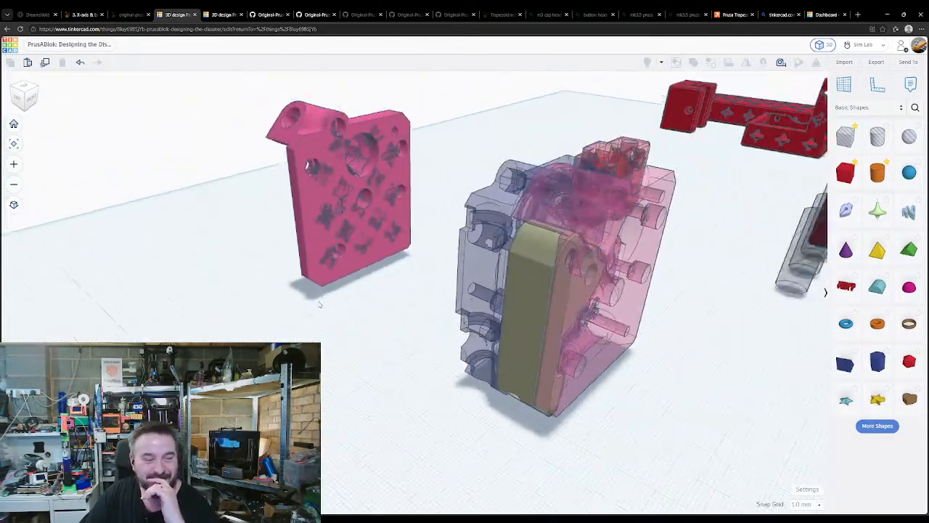
middle_click_drag(265, 298, 324, 305)
left_click(393, 196)
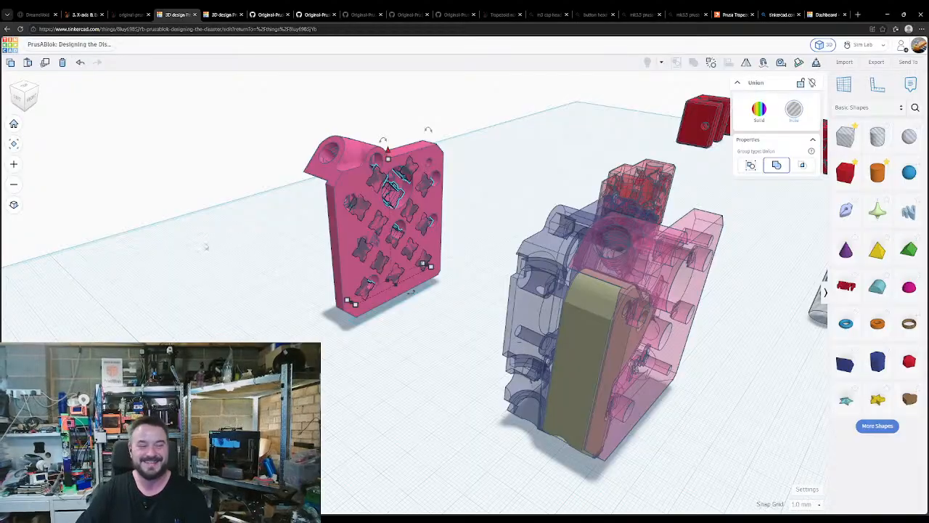
right_click_drag(255, 245, 415, 186)
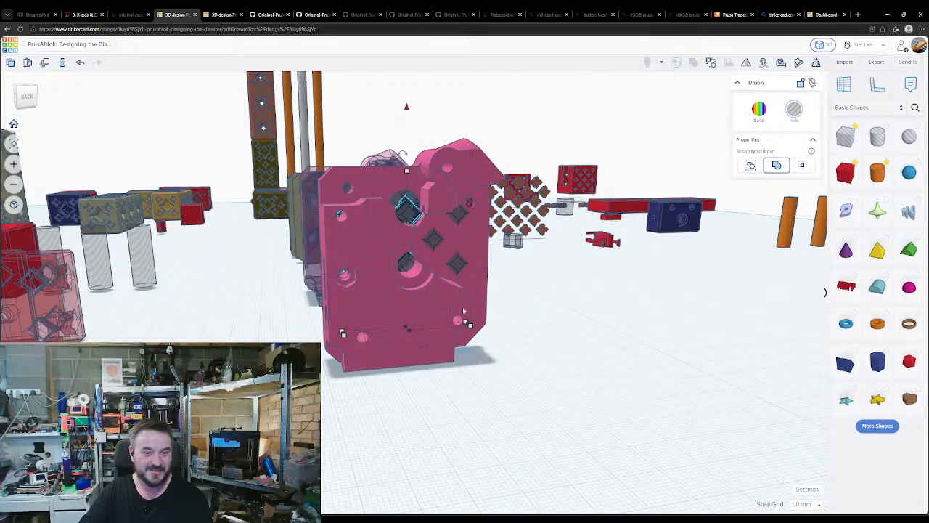
right_click_drag(463, 311, 103, 372)
right_click_drag(305, 230, 355, 145)
right_click_drag(350, 200, 410, 174)
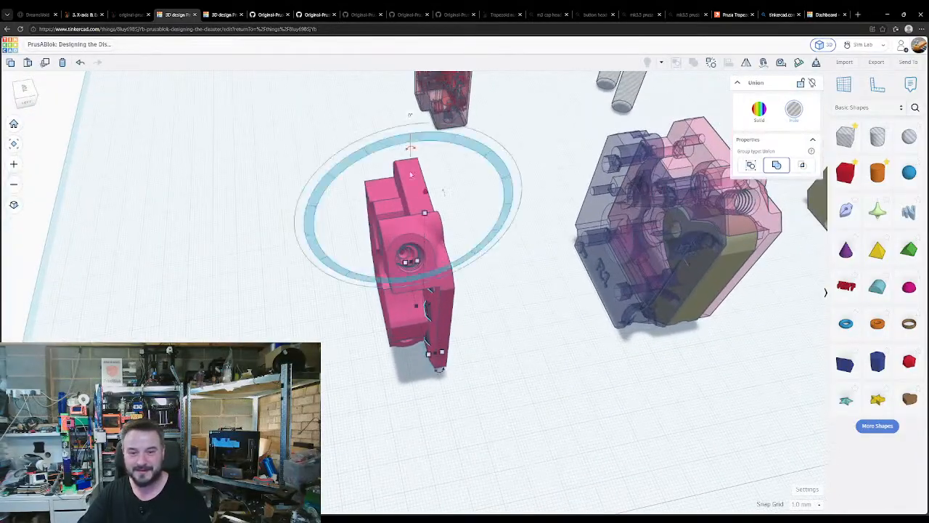
right_click_drag(422, 318, 448, 353)
scroll(430, 232, "up", 2)
right_click_drag(359, 311, 305, 313)
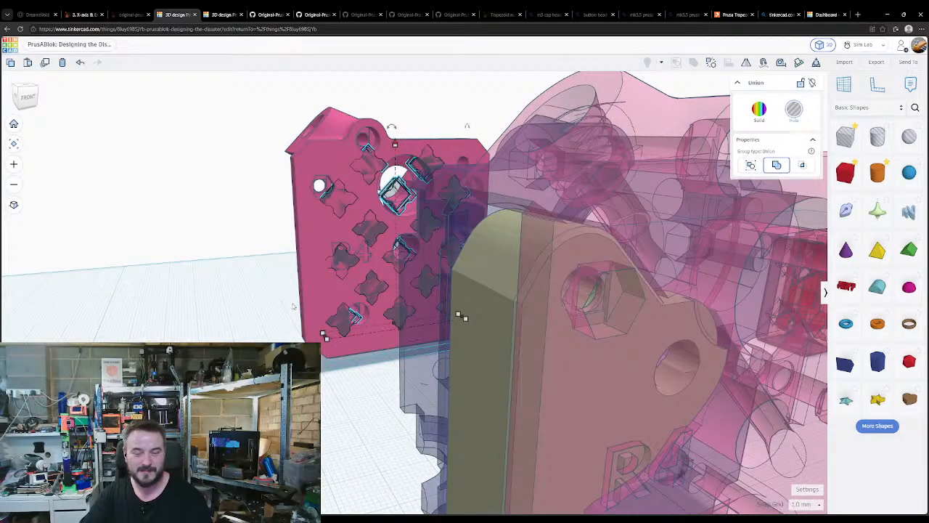
- Ungroup the connector set and turn the separate connectors back into holes
key("ctrl+shift+g")
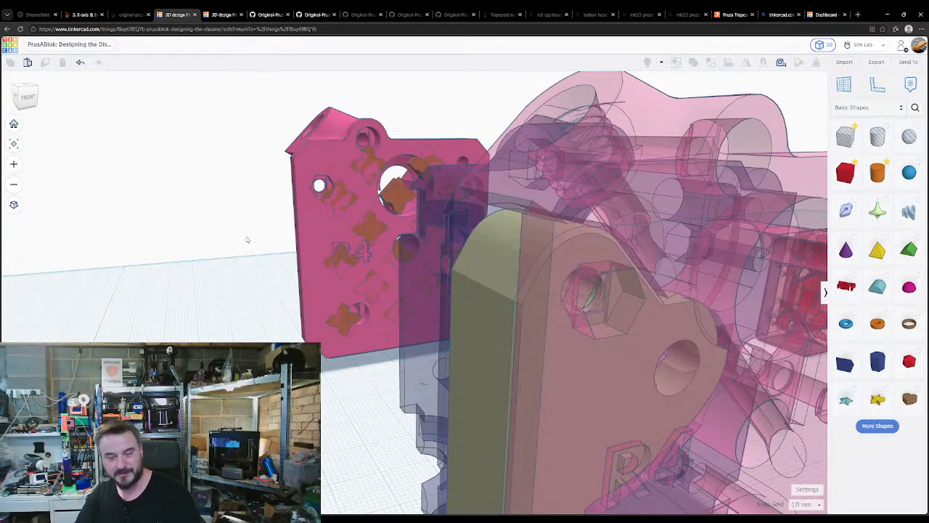
key("h")
left_click(216, 276)
right_click_drag(215, 276, 315, 321)
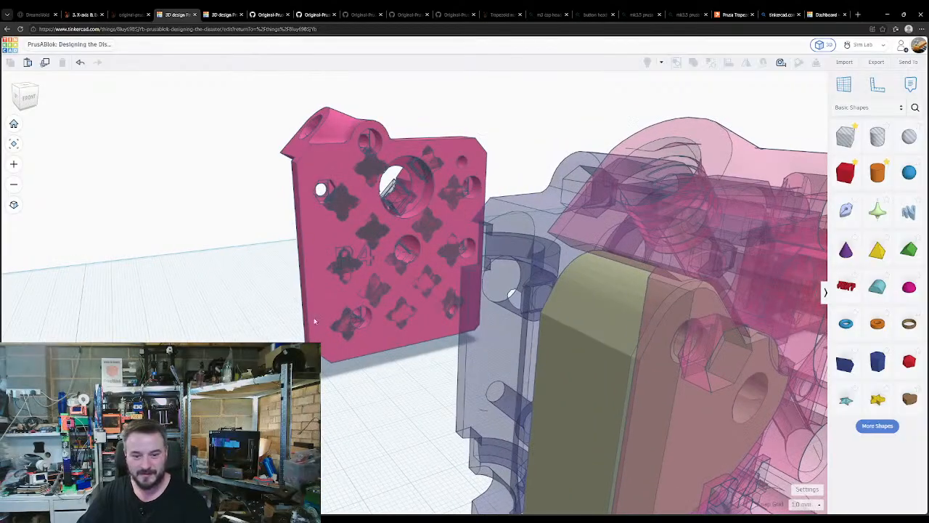
- Delete the connector holes that overlap the large round opening, the central hole and the two lower screw holes
left_click(352, 324)
key("Delete")
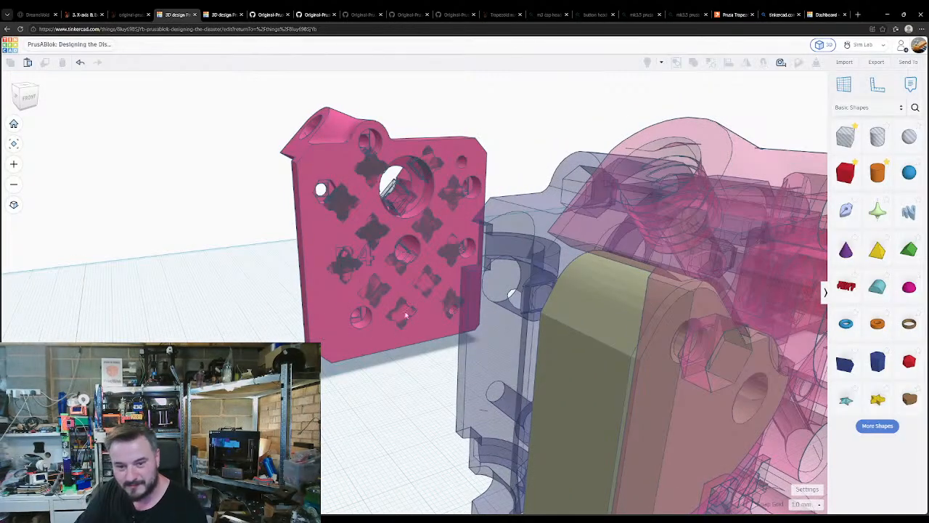
left_click(394, 250)
key("Delete")
left_click(398, 188)
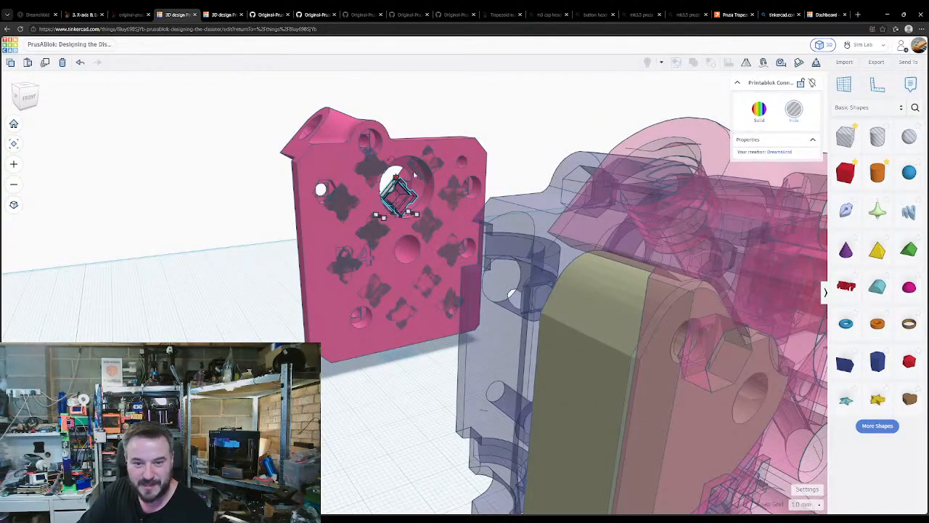
key("Delete")
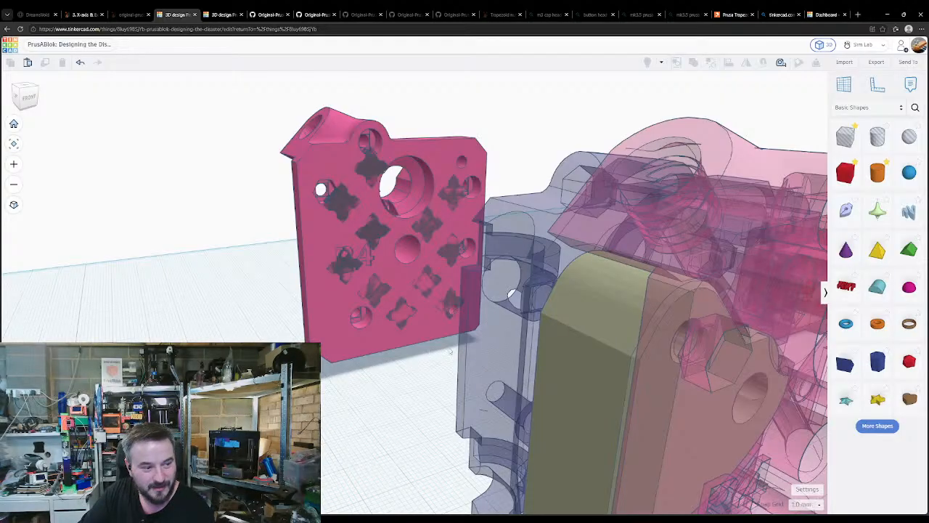
left_click(452, 309)
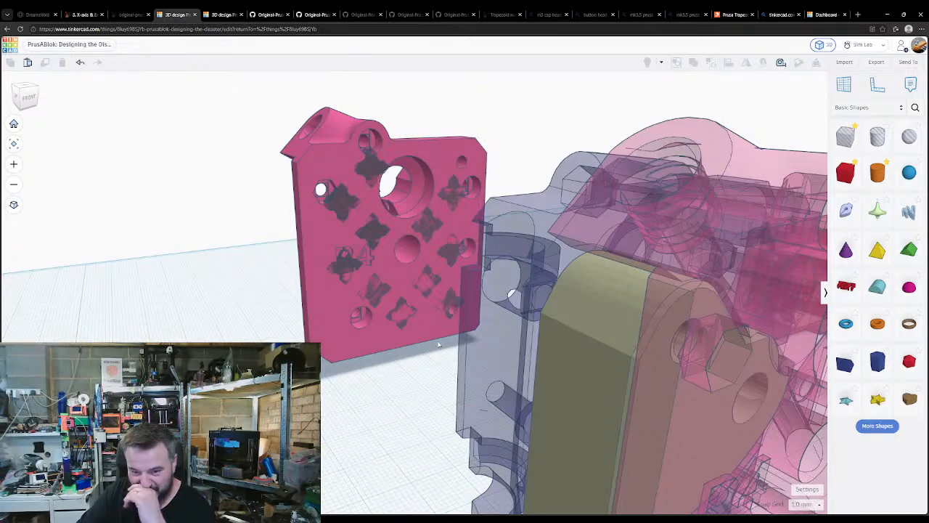
left_click(453, 311)
key("Delete")
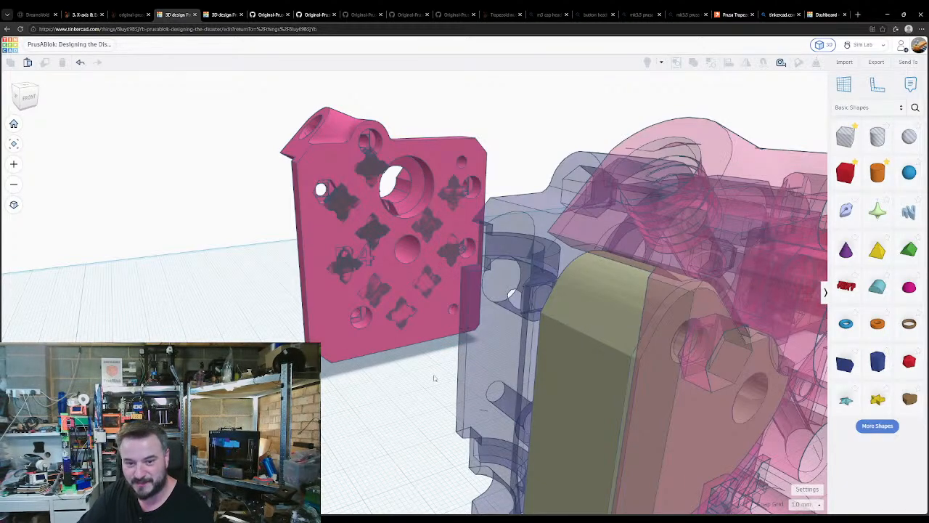
right_click_drag(436, 379, 357, 434)
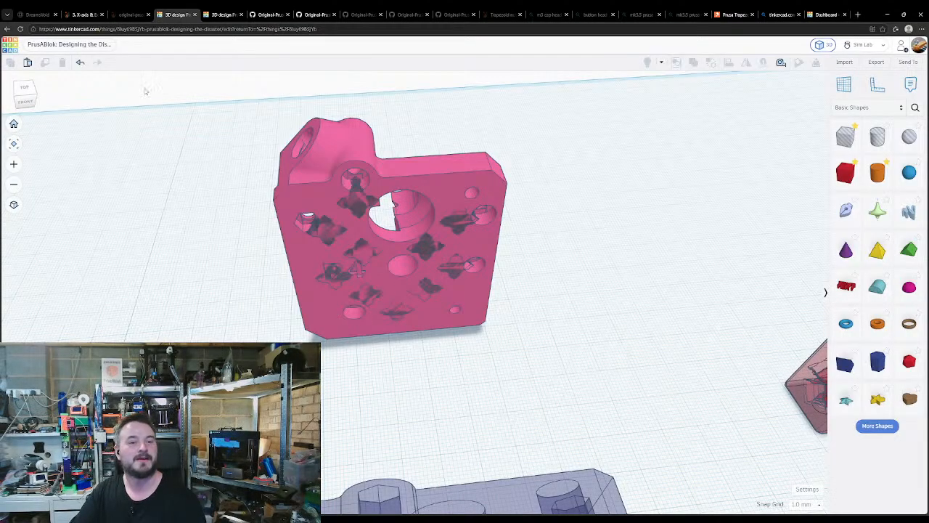
- Inspect the MINI-extruder-rear.stl model on GitHub, then return to the PrusABlok design in Tinkercad
left_click(267, 14)
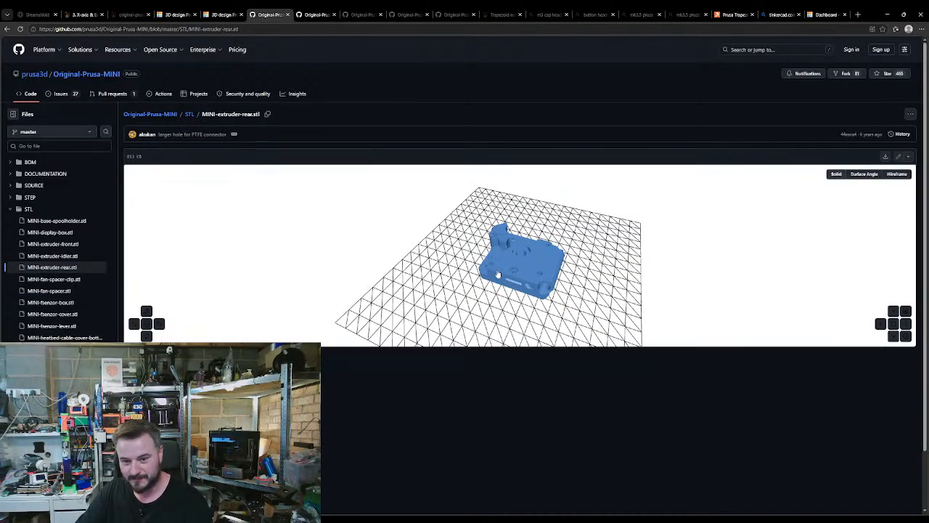
left_click_drag(499, 274, 488, 283)
left_click(233, 28)
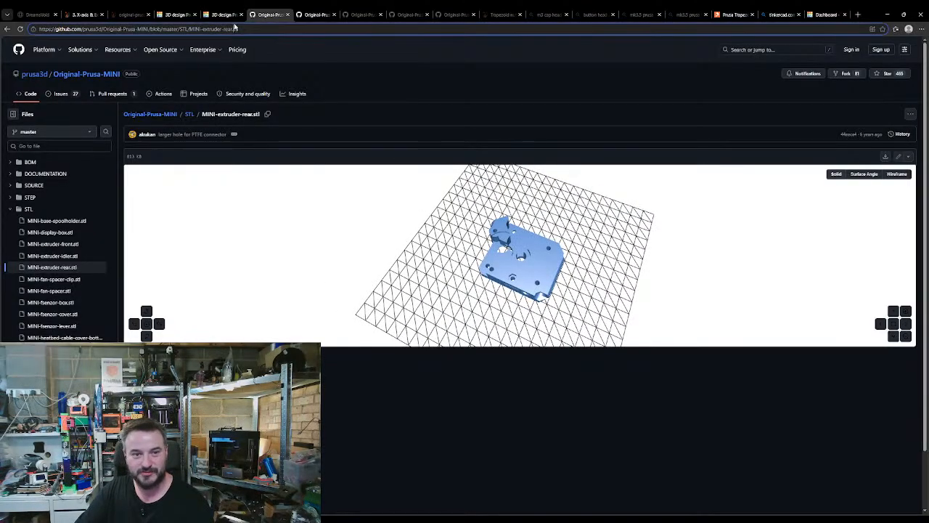
left_click(240, 30)
key("alt+Tab")
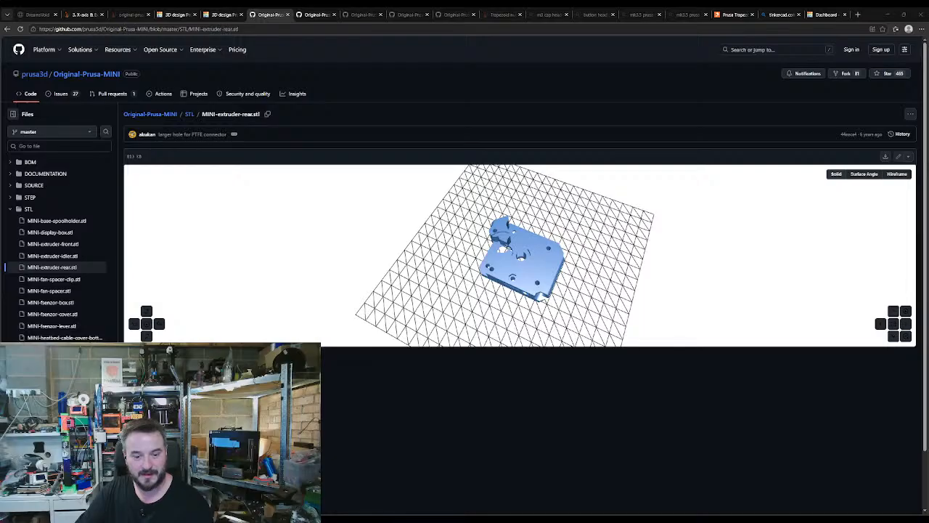
key("alt+Tab")
key("alt+Tab")
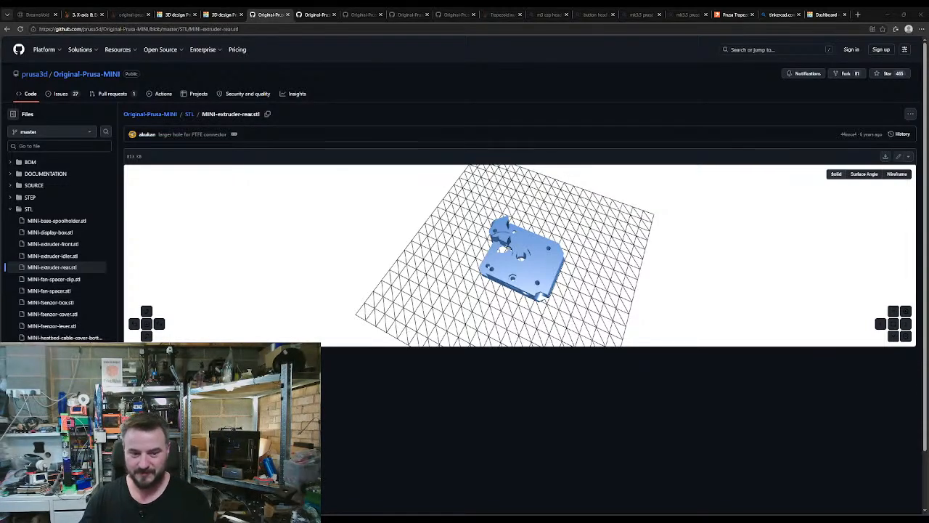
key("alt+Tab")
left_click(175, 15)
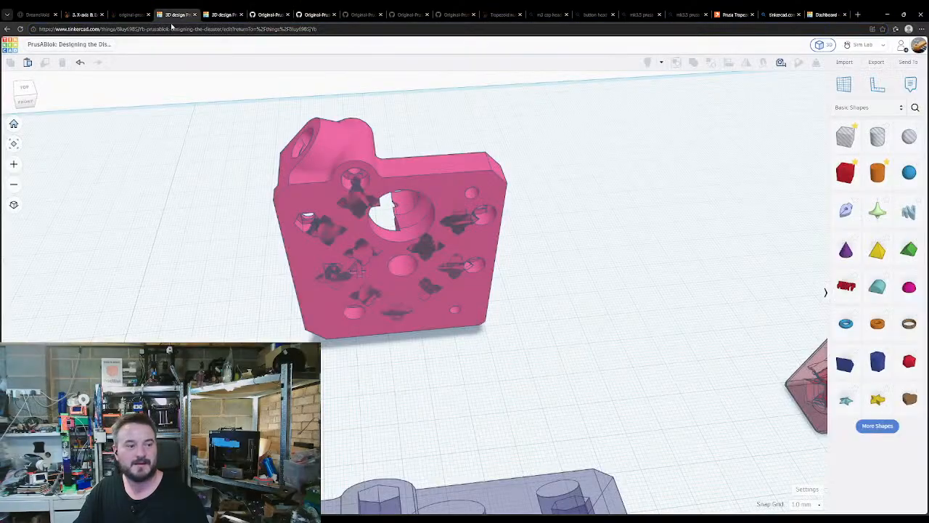
- Group the pink copy with the remaining connector holes to cut them out of it
right_click_drag(227, 289, 243, 308)
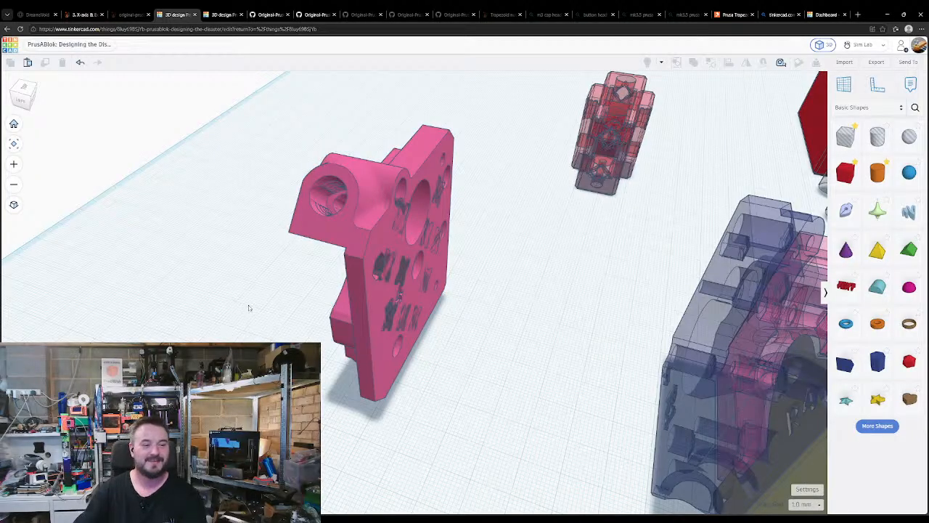
right_click_drag(216, 283, 299, 190)
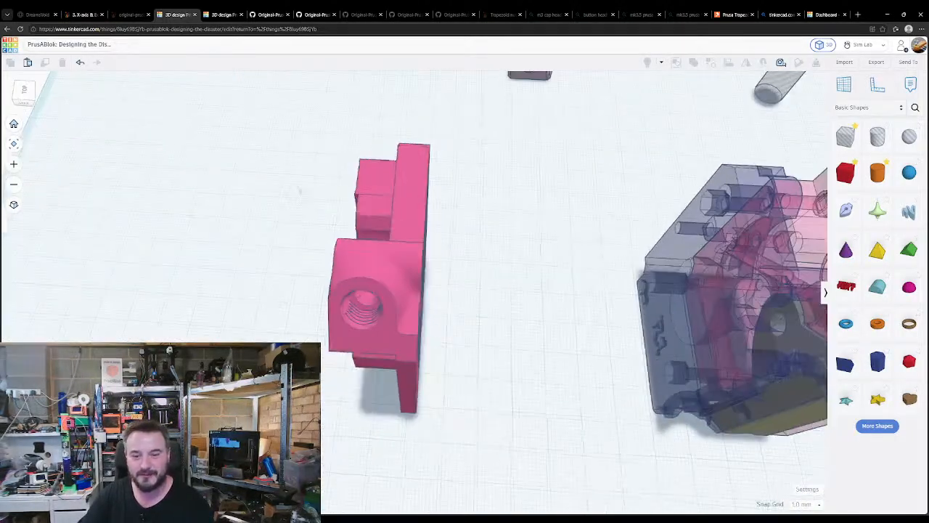
left_click_drag(484, 415, 487, 415)
key("ctrl+g")
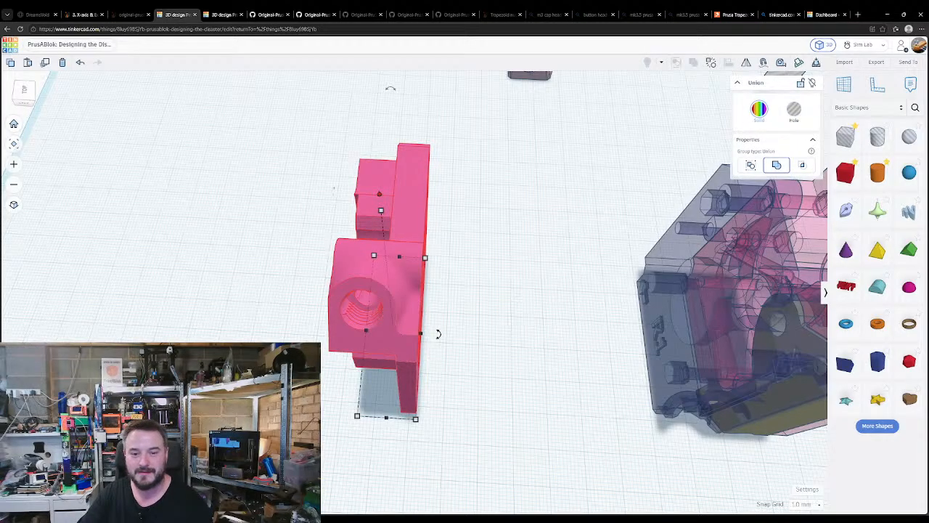
right_click_drag(472, 326, 443, 240)
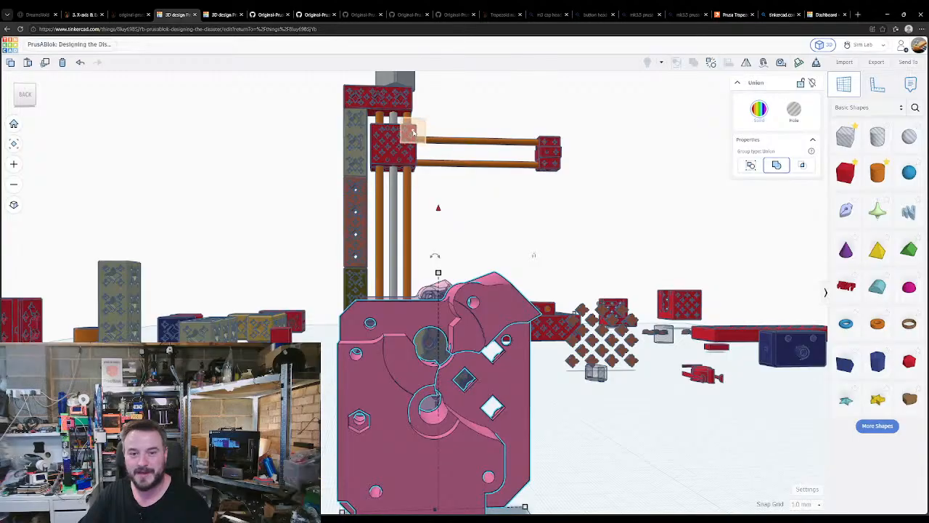
- Drop the cut pink extruder half onto the red carriage's face and align its centre with the carriage block
key("d")
key("w")
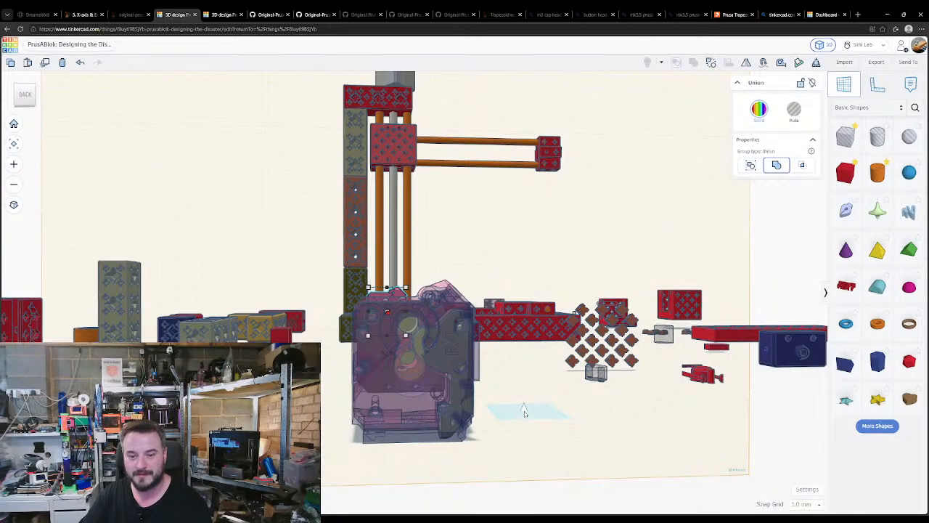
left_click(525, 412)
left_click(406, 160, "shift")
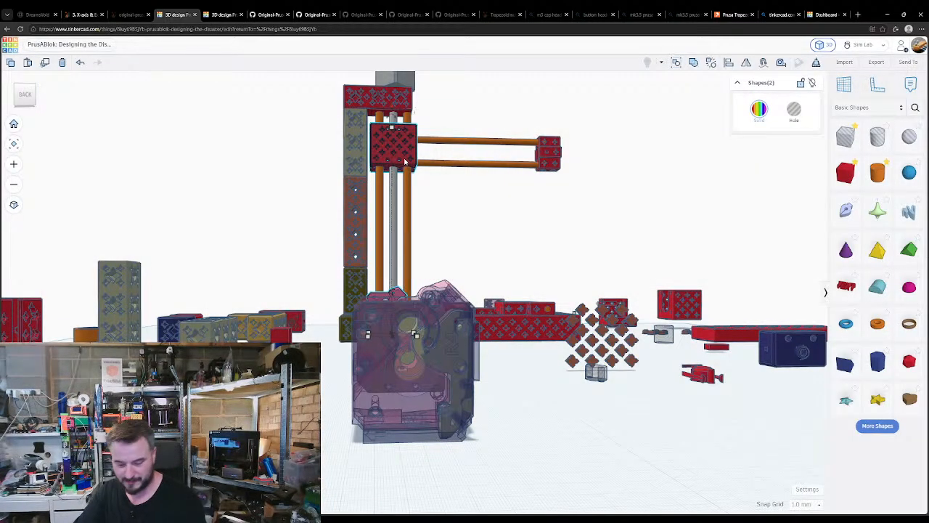
left_click(419, 145)
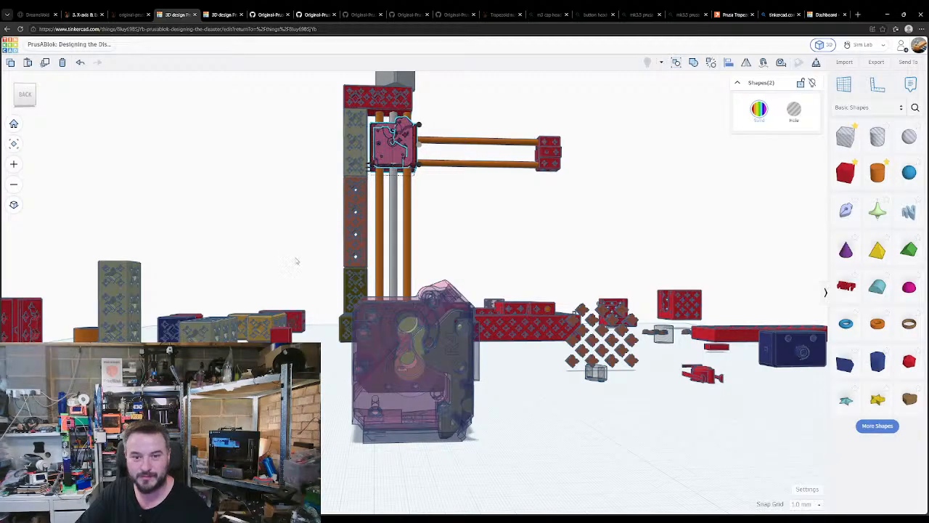
- Nudge the pink half sideways across the carriage face to compare its diamond holes with the carriage's connector holes
left_click(294, 175)
left_click(384, 151)
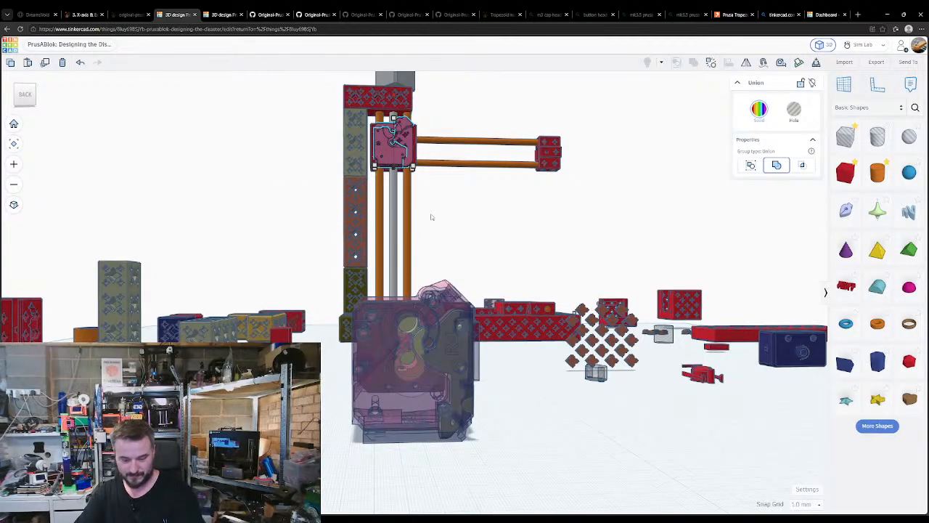
key("f")
left_click(614, 180)
right_click_drag(614, 180, 598, 154)
left_click(455, 318)
key("Left")
key("Left")
key("Left")
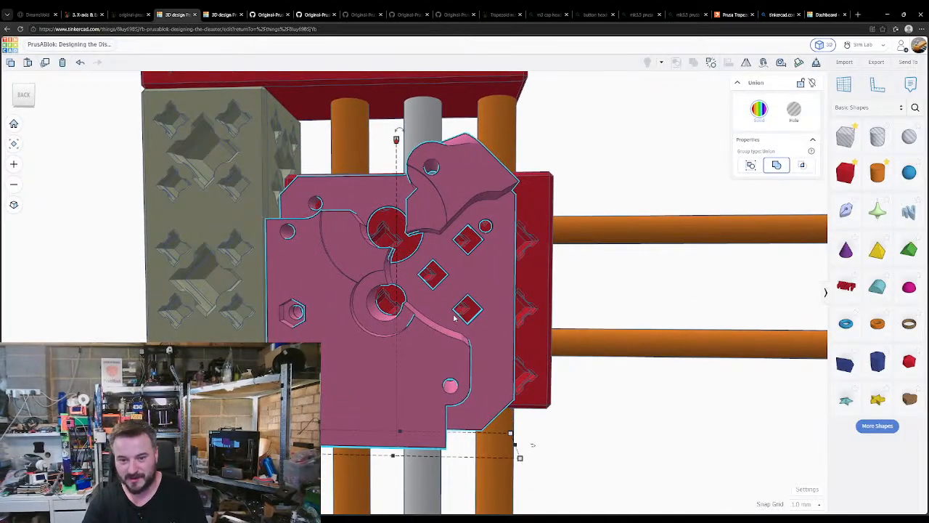
key("Left")
key("Left")
key("Left")
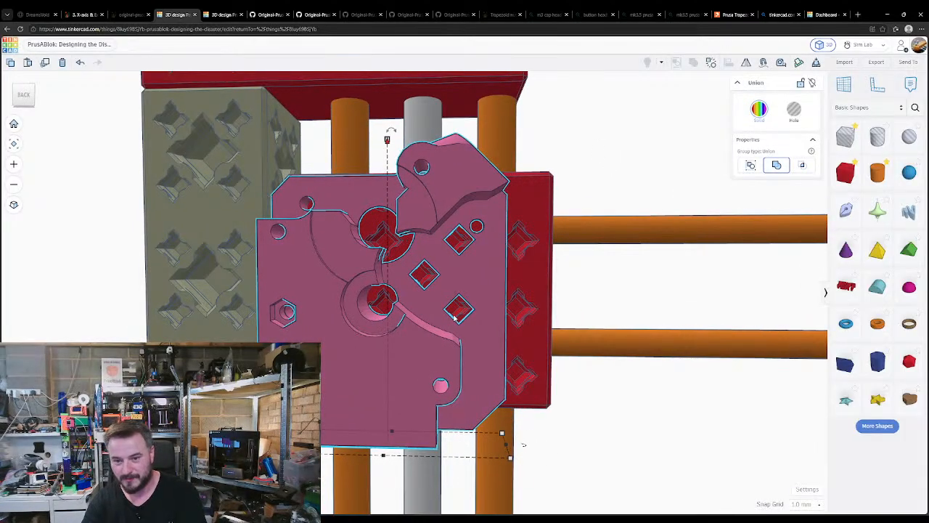
key("Right")
key("Right")
key("Right")
key("Right")
key("Right")
key("Right")
key("Right")
key("Right")
key("Right")
key("Right")
key("Right")
key("Right")
key("Right")
key("Right")
key("Right")
key("Right")
key("Right")
key("Right")
key("Right")
key("Right")
key("Left")
key("Left")
key("Left")
key("Left")
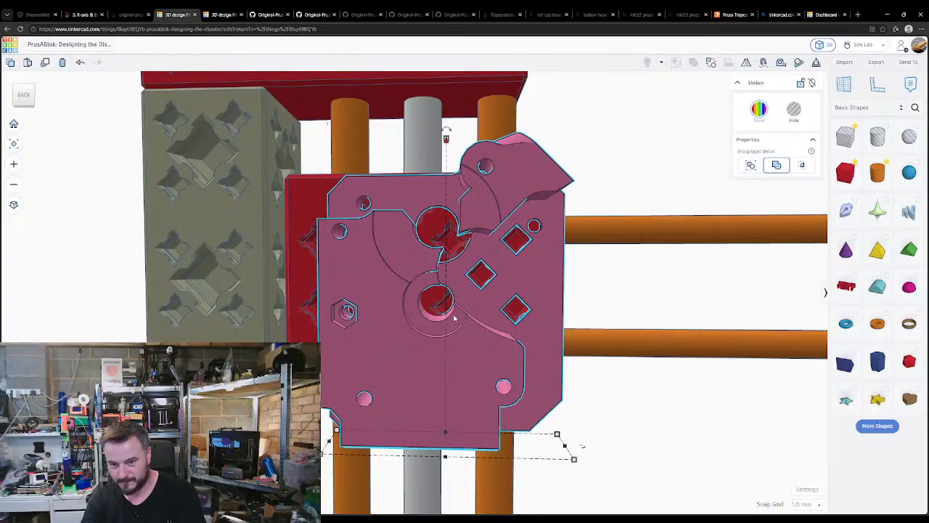
- Nudge the pink half toward the middle of the carriage block and seat it flush on the carriage's face
right_click_drag(509, 391, 639, 346)
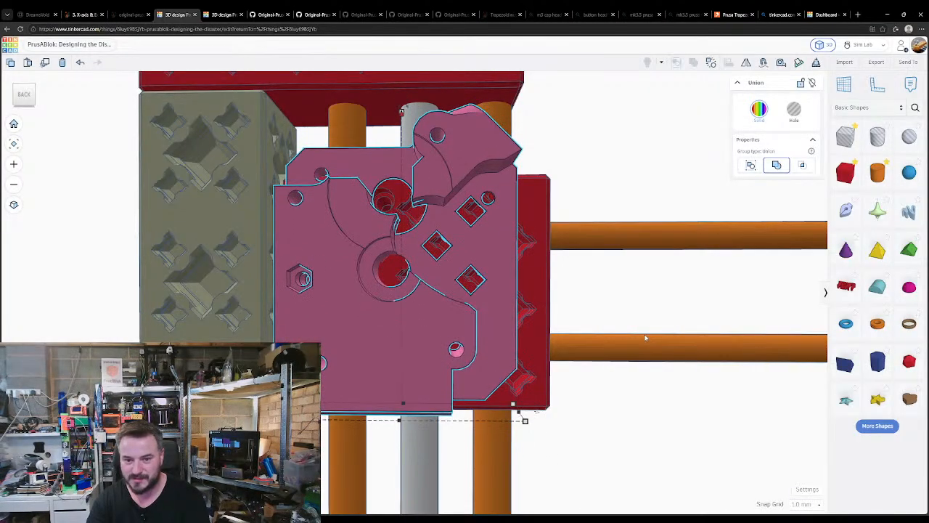
key("Right")
key("Right")
key("Right")
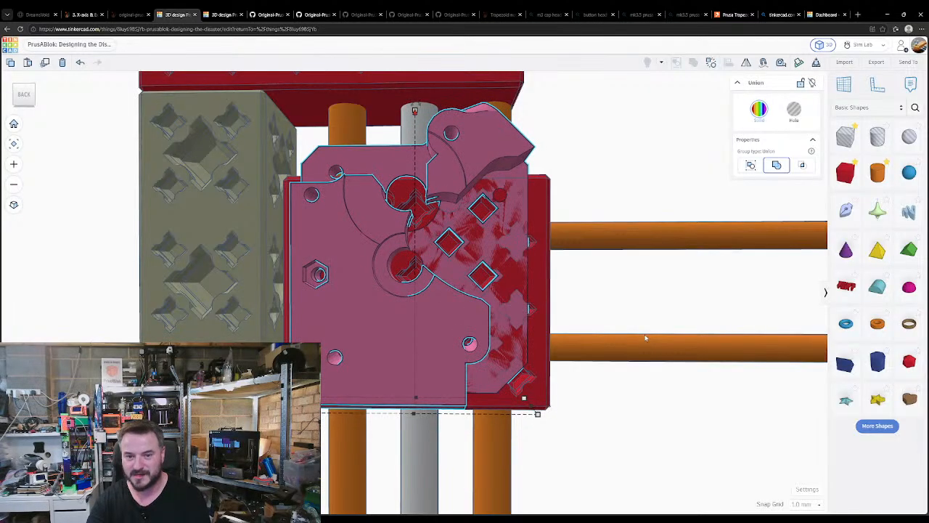
key("w")
left_click(540, 286)
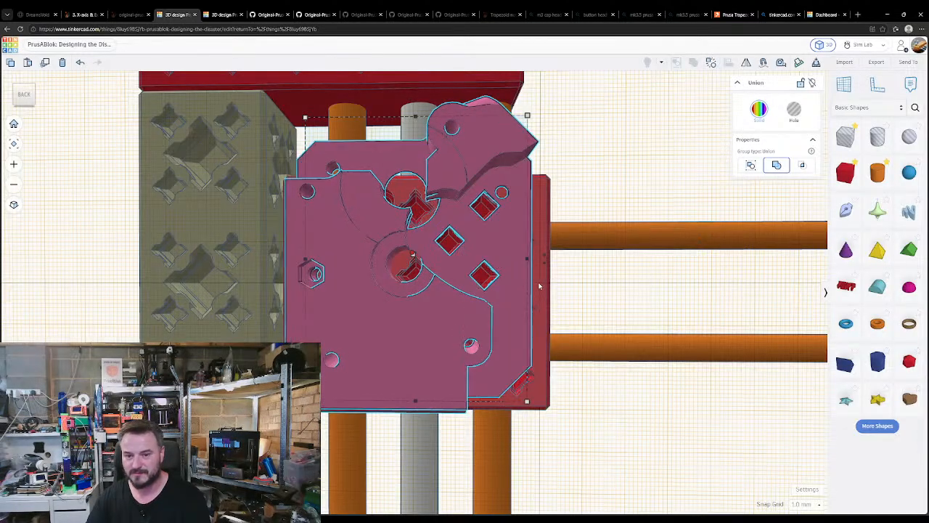
right_click_drag(600, 275, 450, 251)
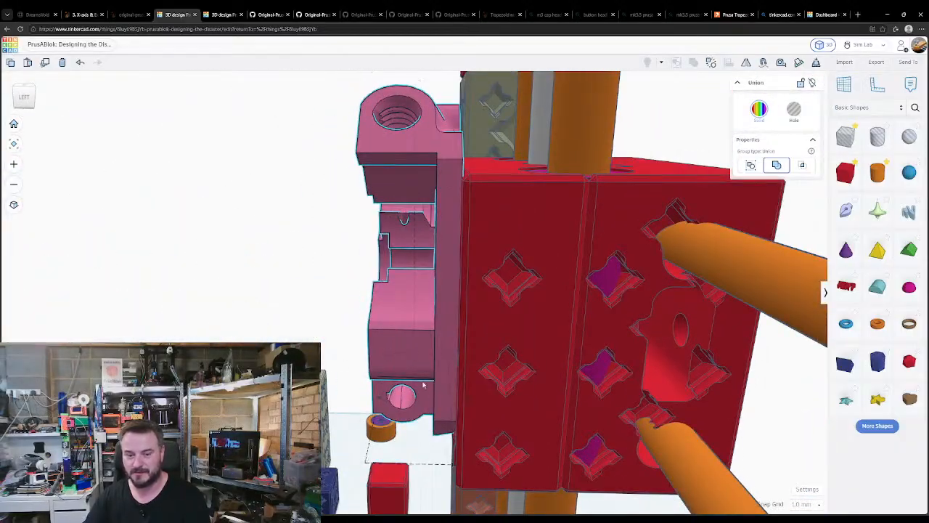
right_click_drag(424, 385, 427, 321)
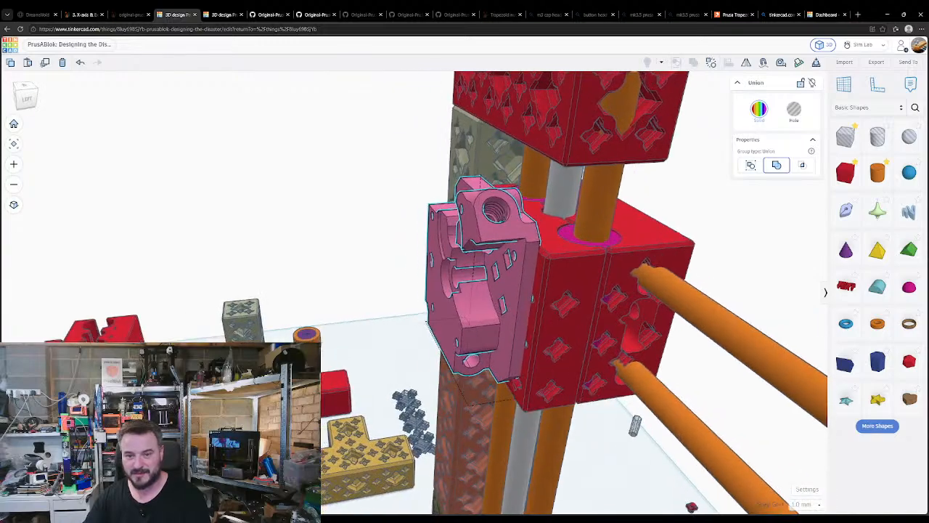
- Examine the brown connector set and the extruder parts laid out on the workplane
middle_click_drag(427, 322, 766, 210)
middle_click_drag(244, 334, 610, 207)
middle_click_drag(599, 374, 513, 321)
scroll(513, 321, "down", 2)
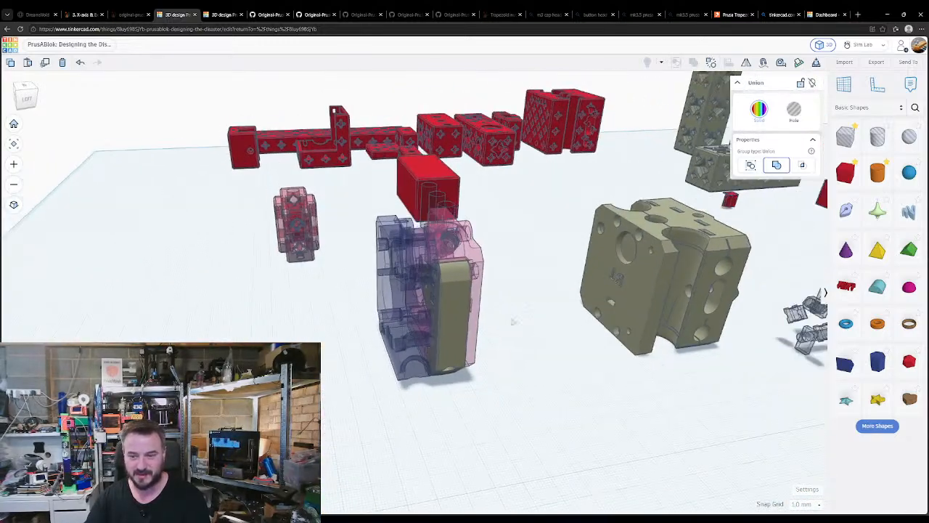
scroll(516, 321, "down", 5)
middle_click_drag(717, 390, 521, 389)
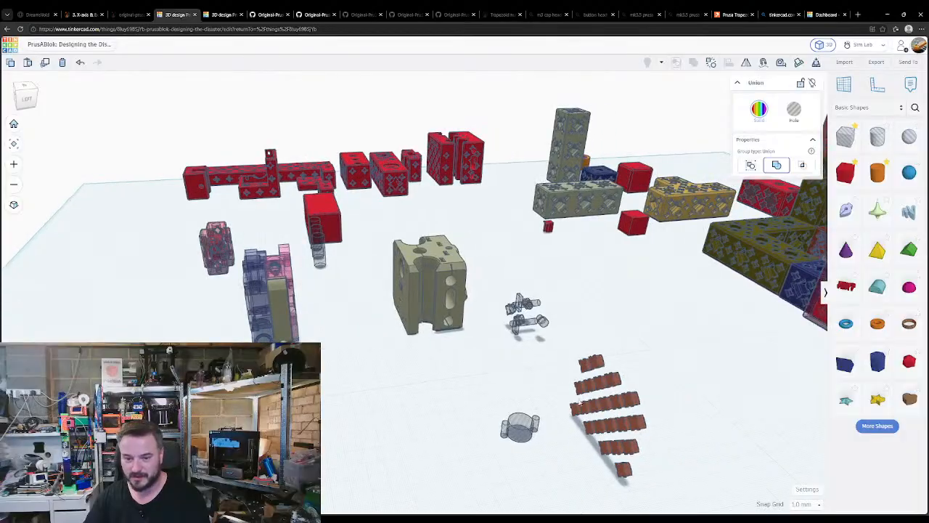
left_click(617, 445)
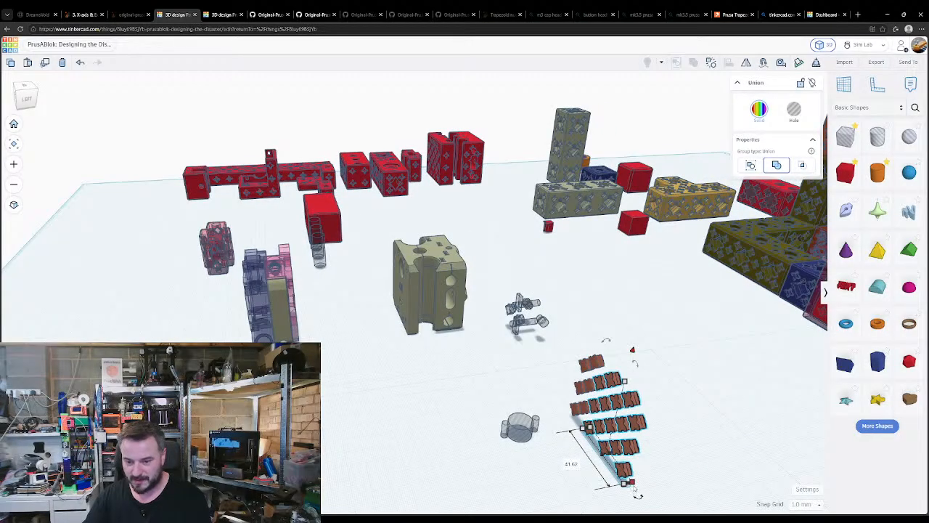
right_click_drag(704, 487, 509, 393)
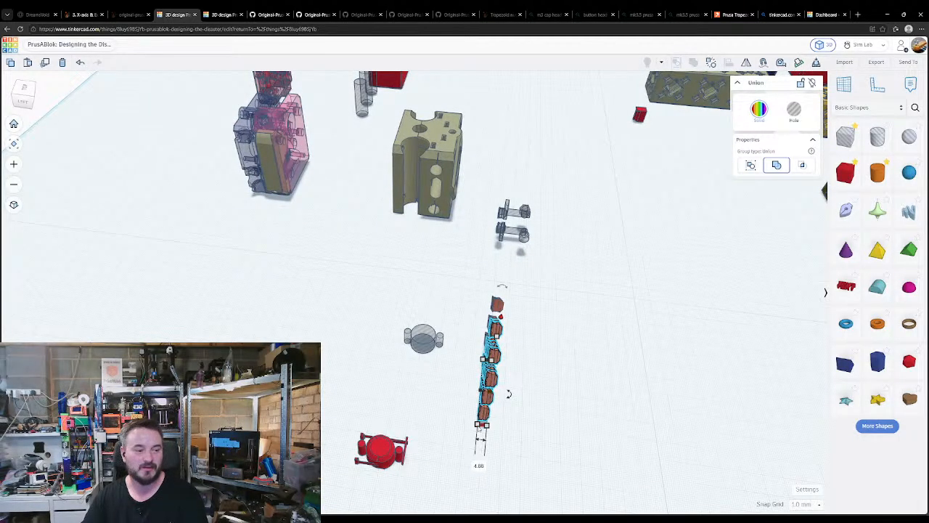
middle_click_drag(418, 348, 426, 387)
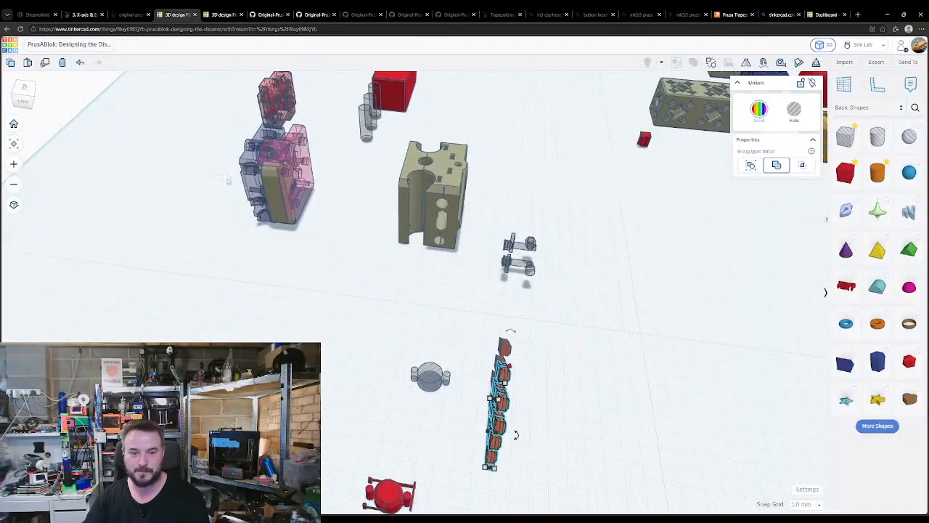
- Inspect the original transparent extruder assembly from several sides
left_click(276, 199)
scroll(275, 201, "up", 3)
middle_click_drag(275, 200, 376, 356)
scroll(375, 355, "up", 4)
right_click_drag(376, 356, 325, 313)
left_click(628, 356)
right_click_drag(628, 356, 395, 227)
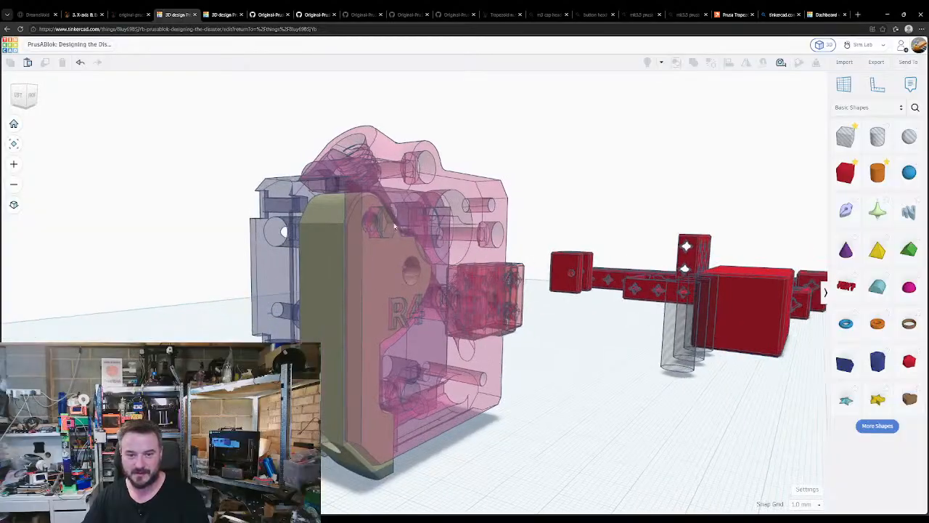
right_click_drag(503, 270, 457, 338)
- Measure the original pink half's footprint and add a solid box 53 mm long beside the assembly
left_click(459, 339)
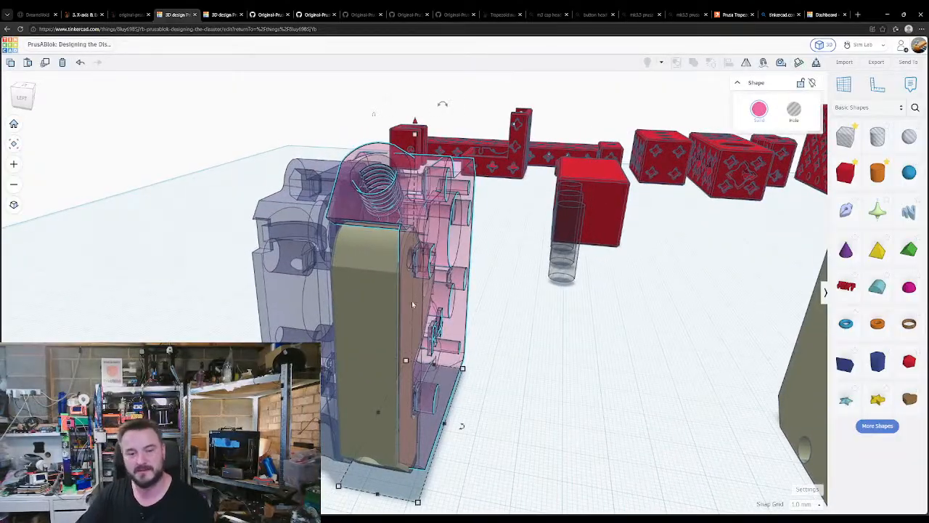
scroll(472, 339, "down", 5)
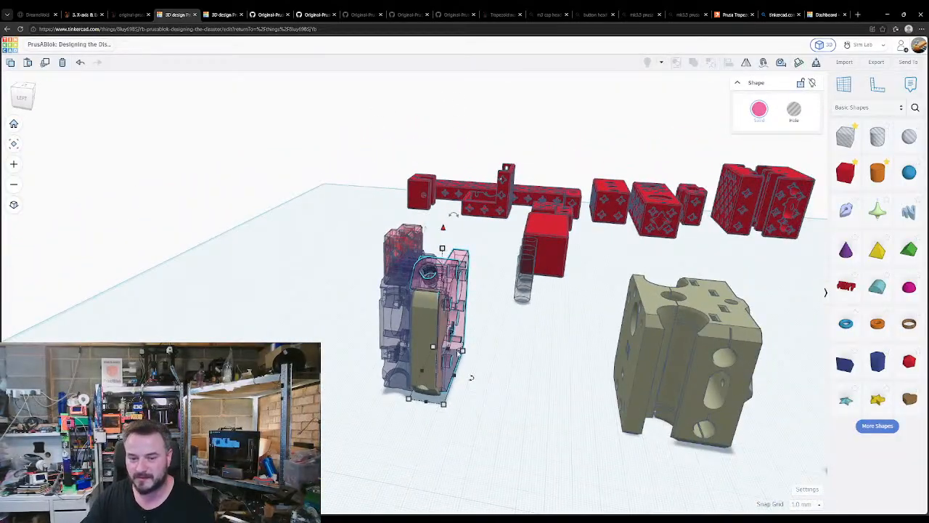
left_click(462, 351)
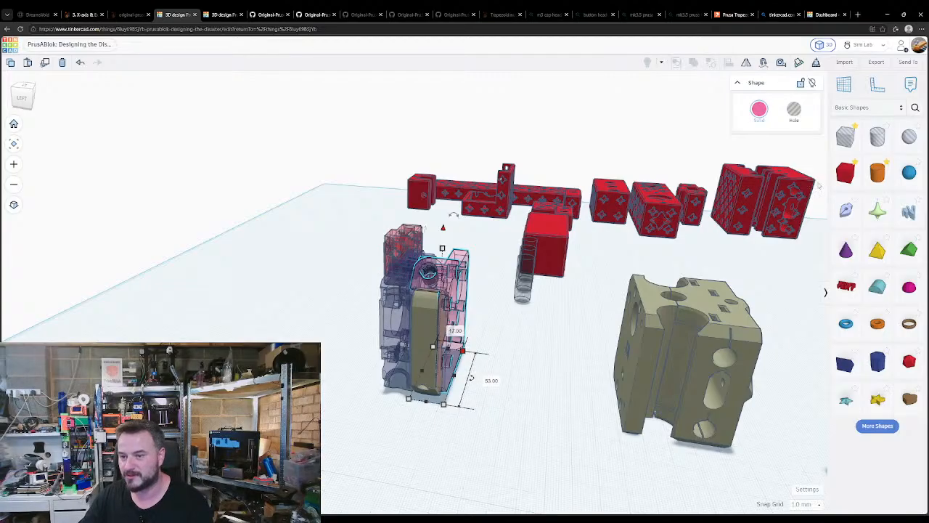
left_click_drag(846, 172, 503, 417)
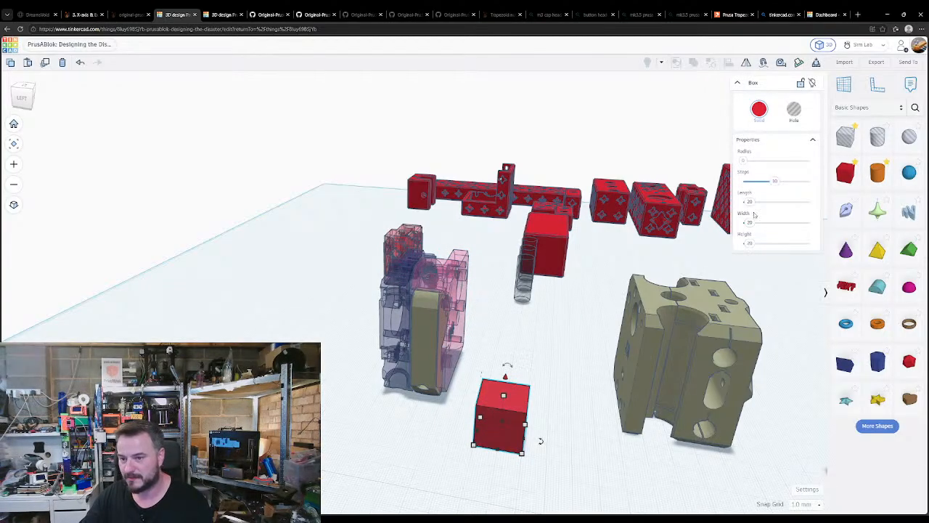
left_click_drag(750, 202, 759, 203)
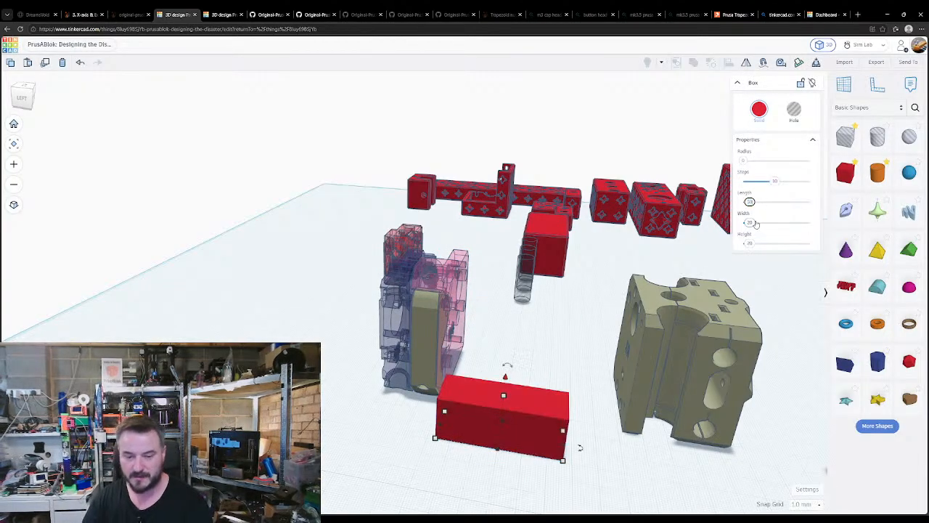
- Check the original pink half's size and raise the box's height to match it
left_click(444, 345)
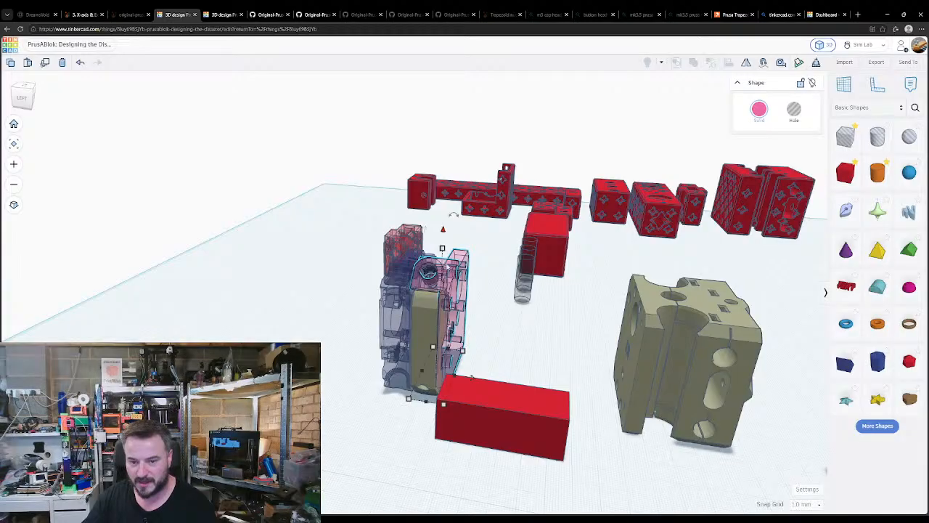
left_click(530, 413)
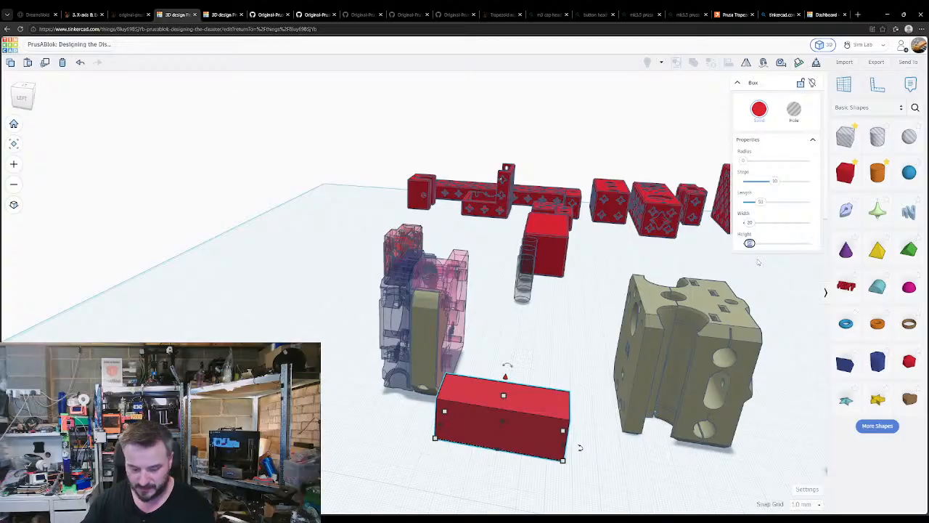
key("Return")
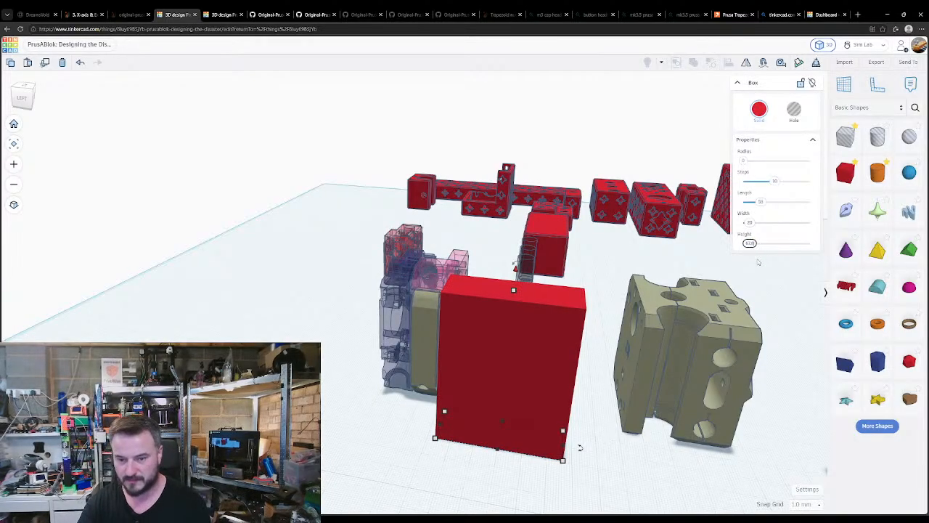
right_click_drag(479, 256, 488, 405)
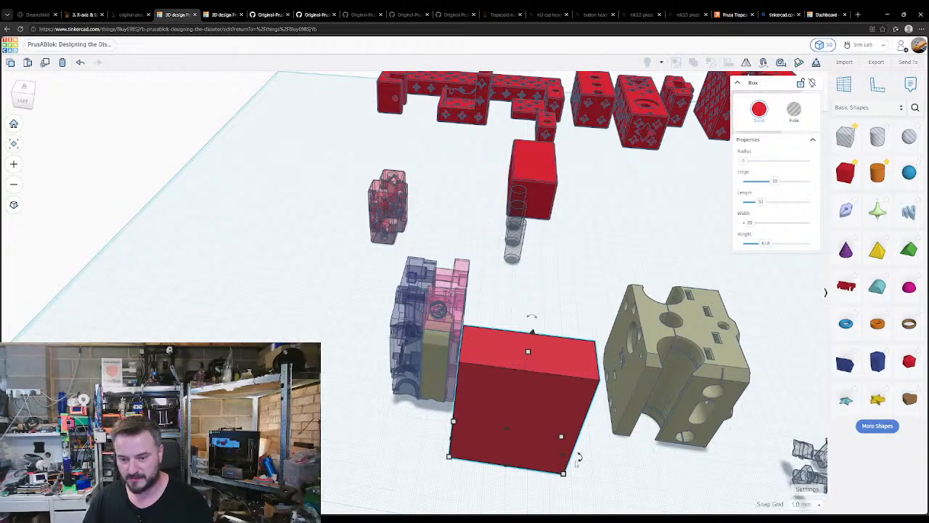
- Turn the box sideways in open space and place a duplicate of the original pink half beside it
left_click_drag(579, 456, 276, 291)
left_click(450, 299)
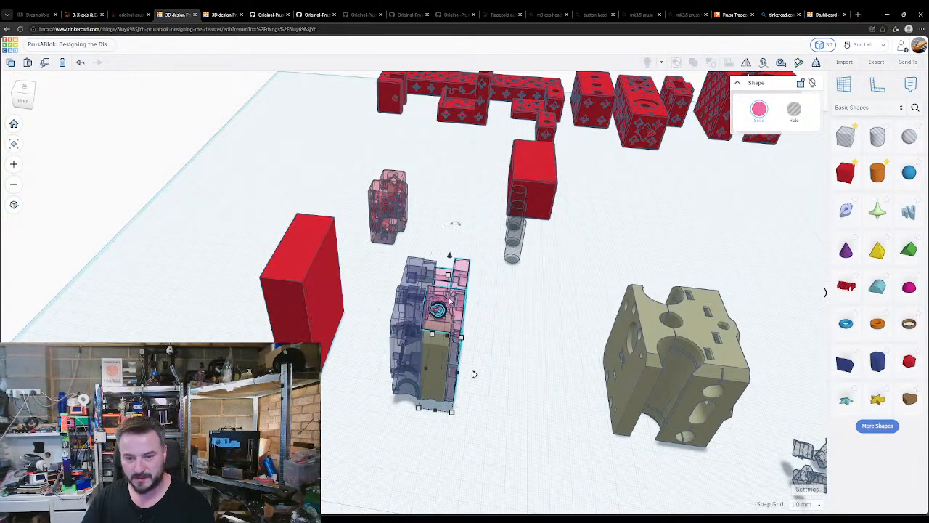
key("ctrl+d")
left_click_drag(452, 302, 212, 267)
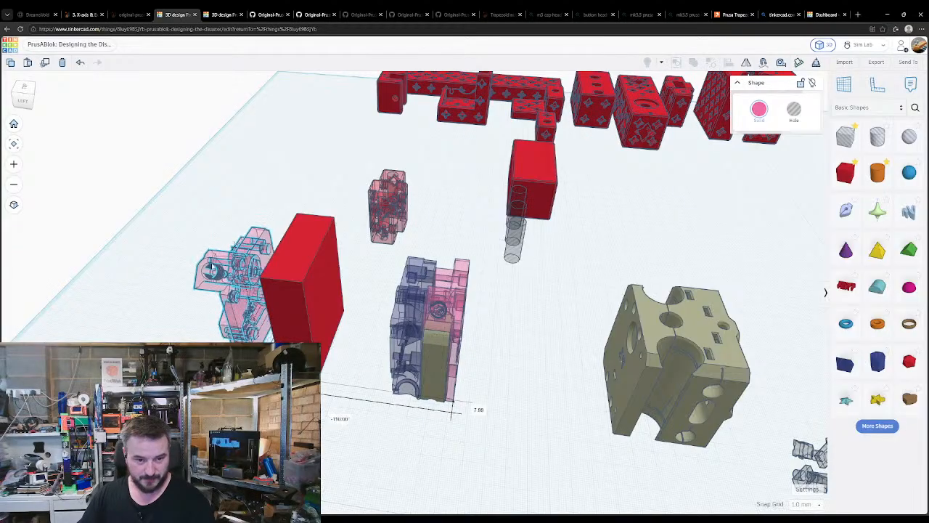
- Place a workplane on the duplicated pink half's face and seat the red box against it
right_click_drag(299, 380, 407, 354)
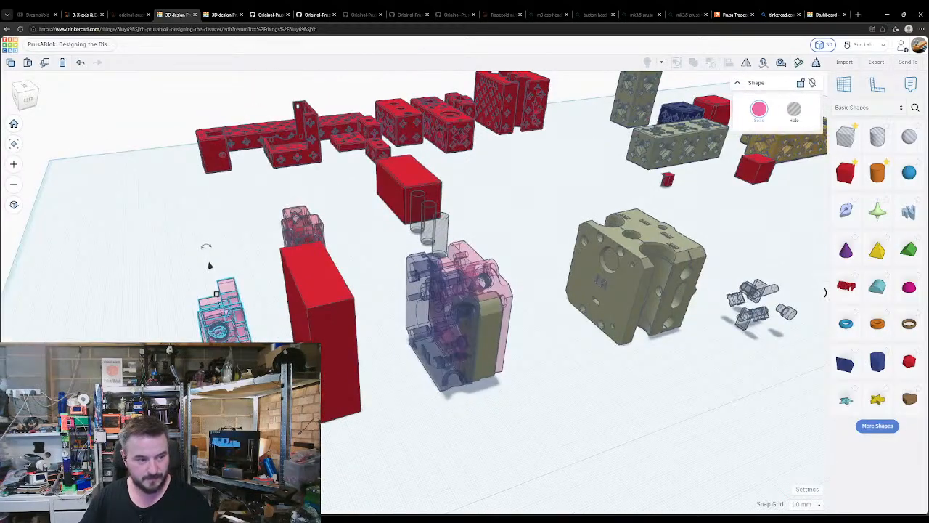
left_click(210, 265)
right_click_drag(421, 290, 274, 225)
key("w")
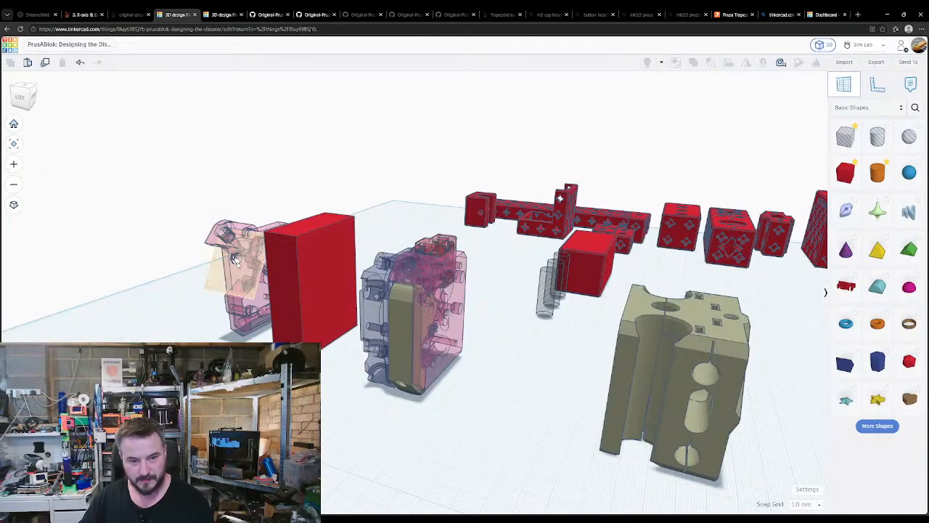
left_click(238, 261)
left_click(292, 281)
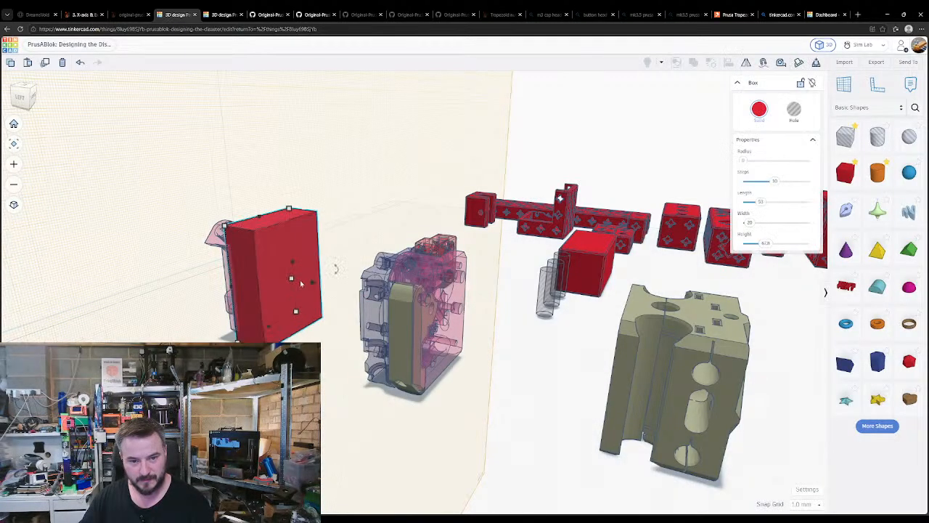
- Select the duplicated pink half together with the red box and align the two
right_click_drag(301, 284, 325, 319)
right_click_drag(317, 266, 377, 334)
middle_click_drag(377, 334, 458, 289)
left_click(345, 348, "shift")
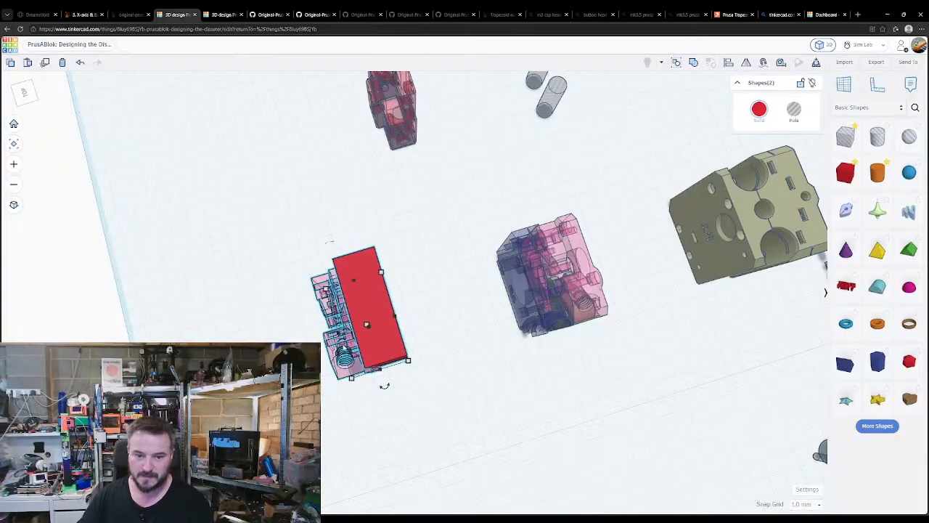
left_click(378, 323, "shift")
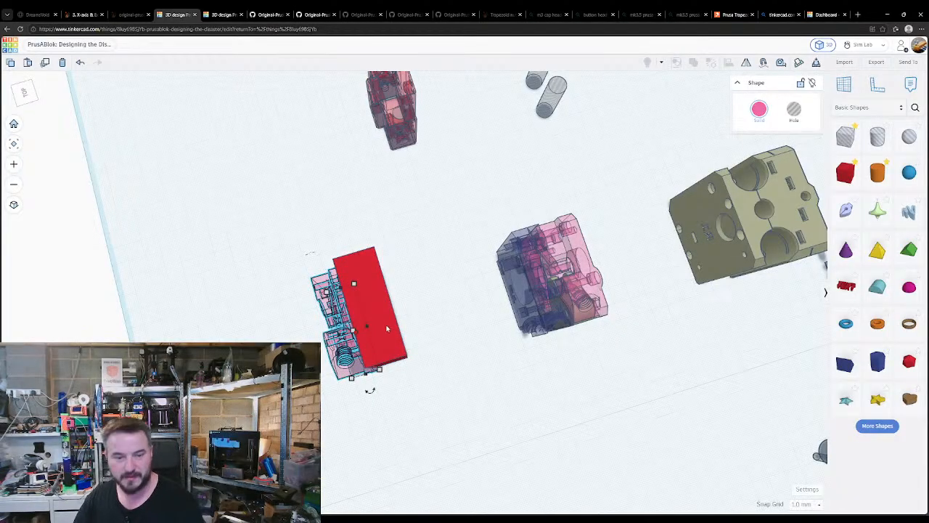
left_click(385, 302, "shift")
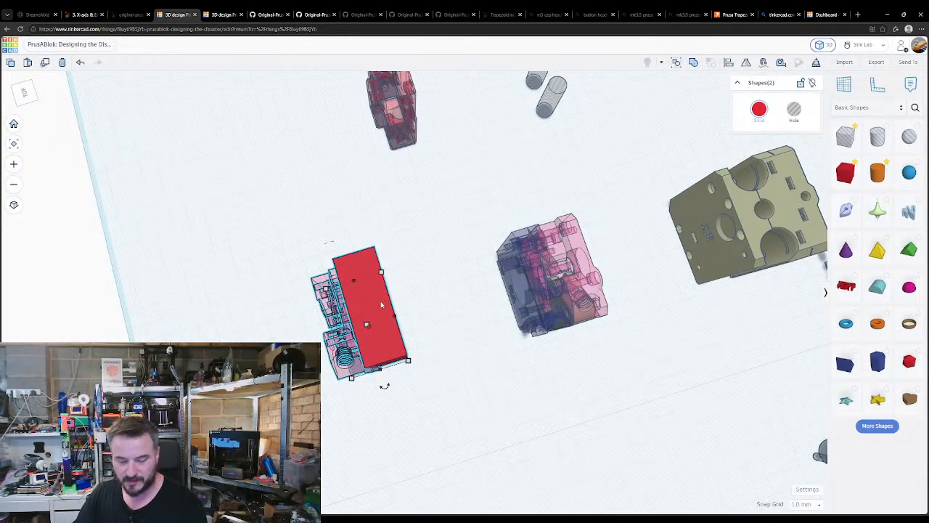
key("l")
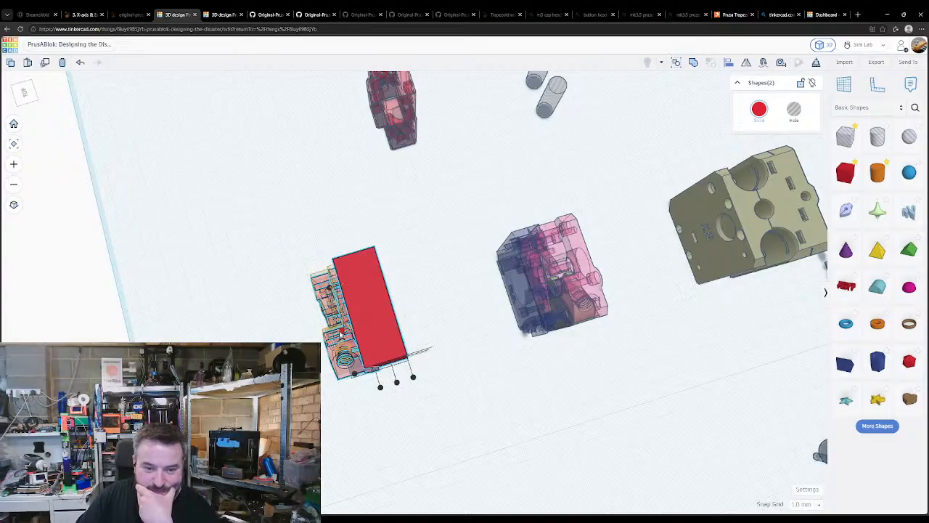
left_click(370, 401)
- Set the red box's width to 6 mm
right_click_drag(348, 397, 414, 327)
left_click(417, 328)
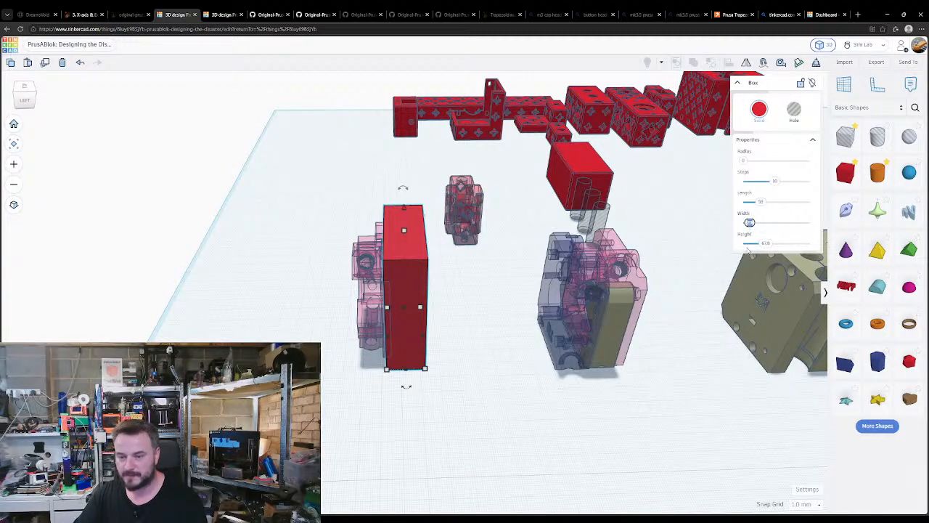
type("6")
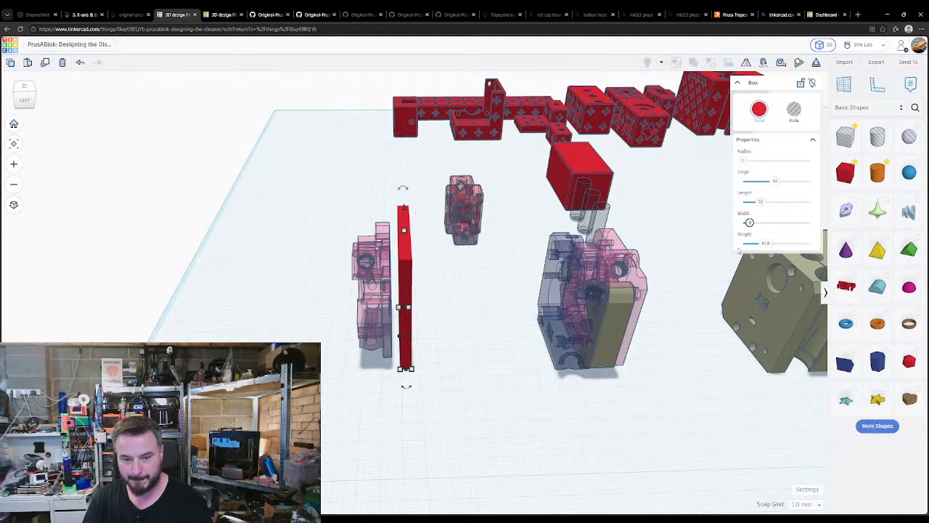
key("Return")
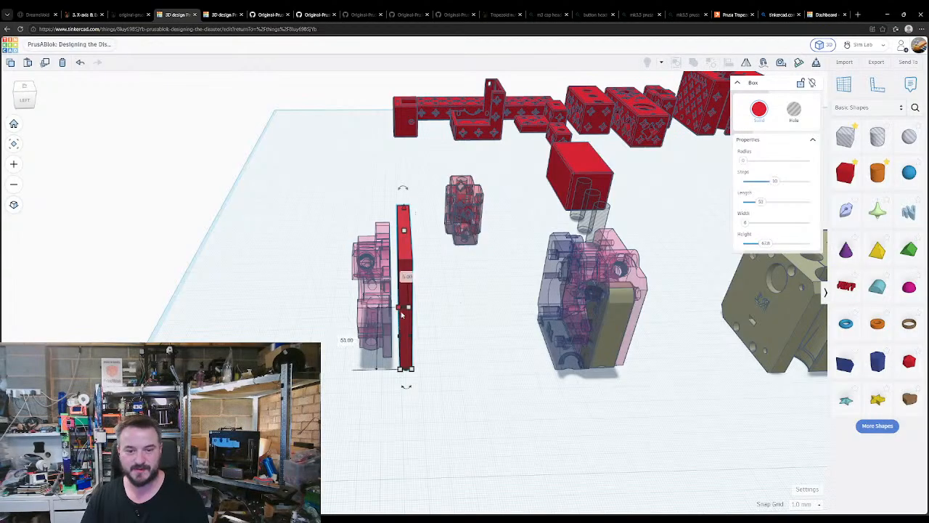
- Move the thin red box clear of the duplicated pink half, leaving the half's inner face exposed
right_click_drag(427, 293, 404, 247)
scroll(422, 284, "up", 3)
scroll(423, 283, "up", 3)
left_click(452, 289)
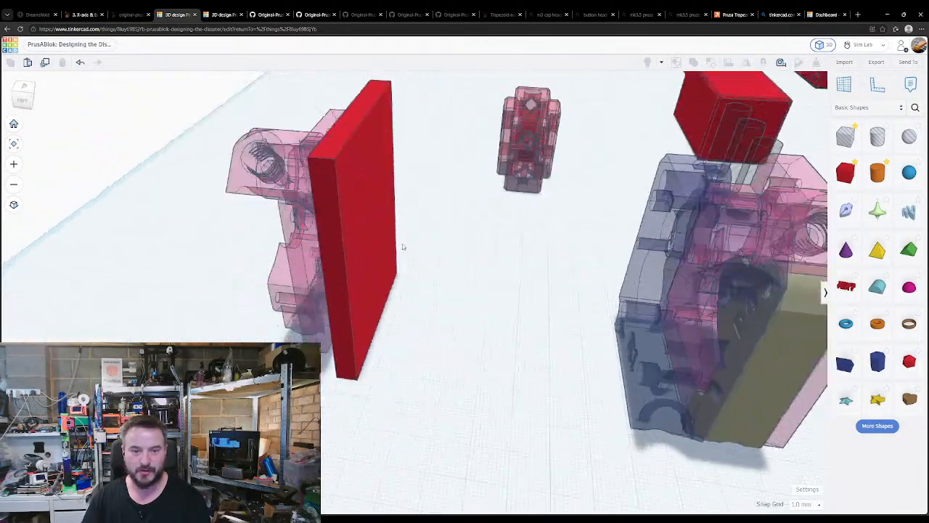
left_click(317, 196)
left_click_drag(319, 197, 495, 217)
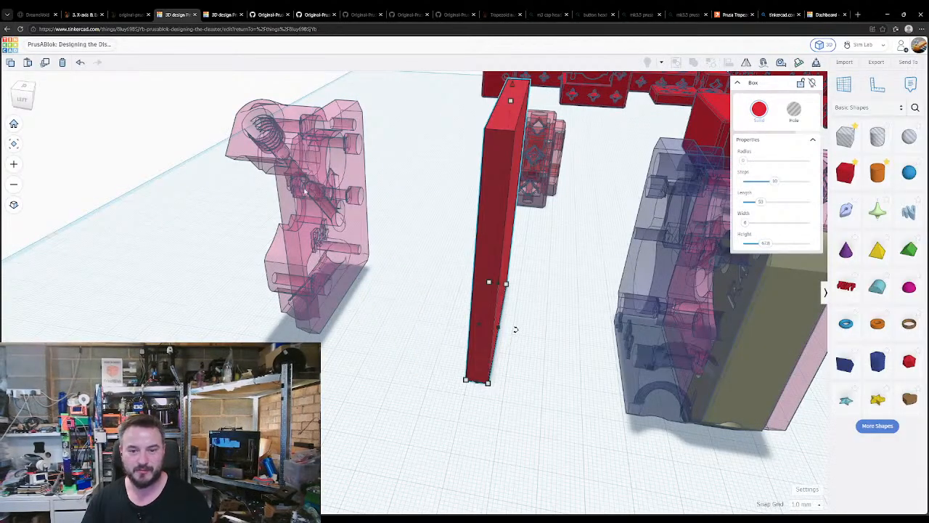
middle_click_drag(406, 264, 479, 299)
right_click_drag(349, 267, 269, 175)
middle_click_drag(269, 175, 400, 300)
scroll(403, 290, "up", 5)
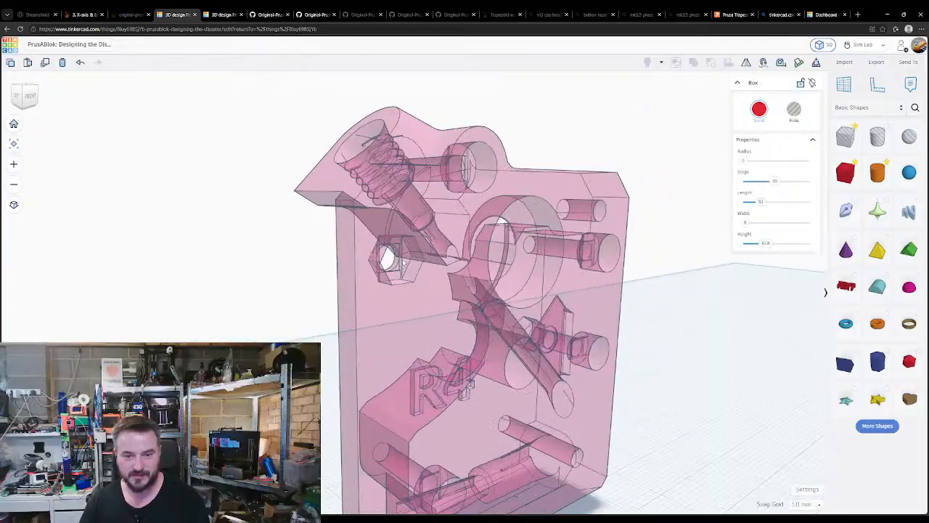
- Place a workplane on the duplicated half's inner face and slide the thin box back to overlap the half's flat backing
key("w")
left_click(390, 298)
left_click(259, 315)
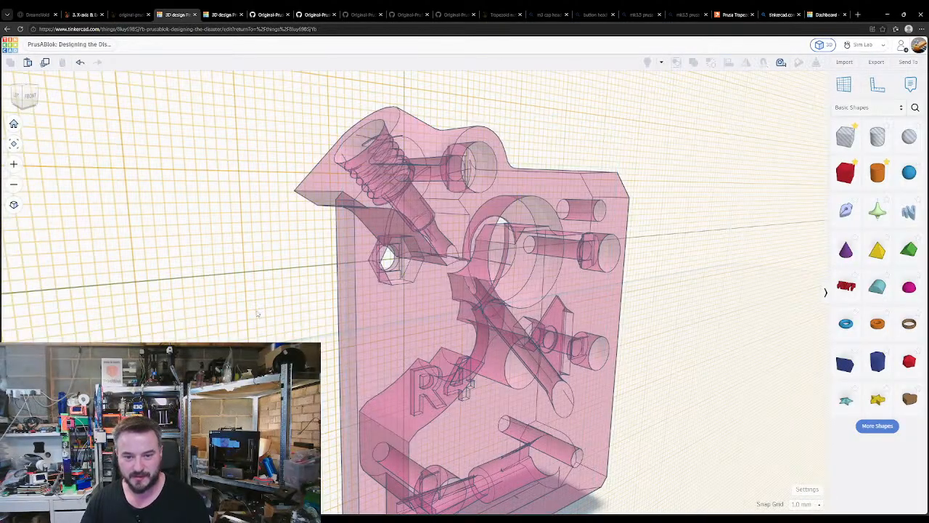
right_click_drag(259, 315, 506, 245)
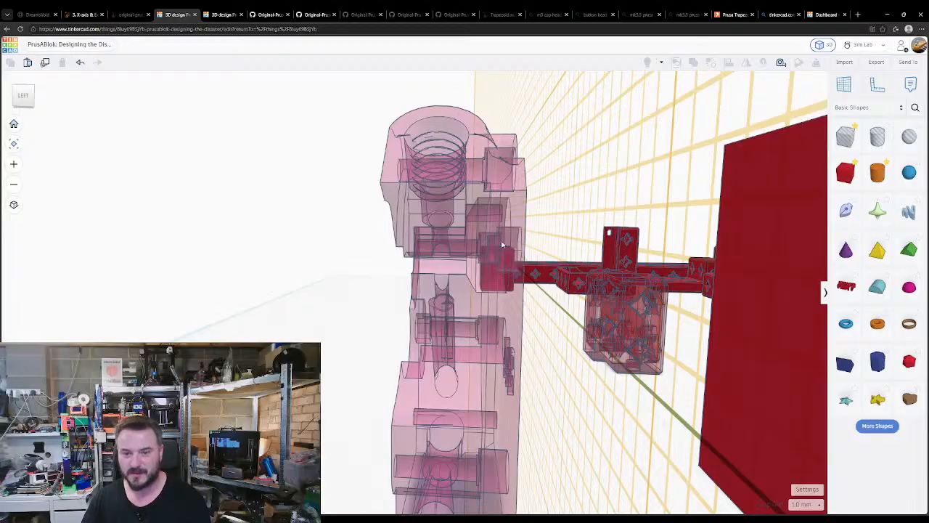
right_click_drag(558, 258, 302, 386)
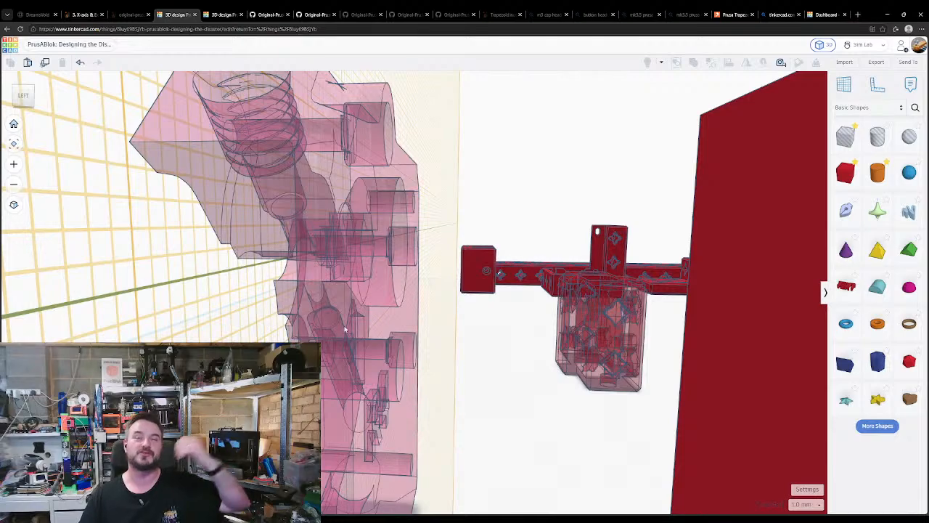
right_click_drag(358, 331, 433, 330)
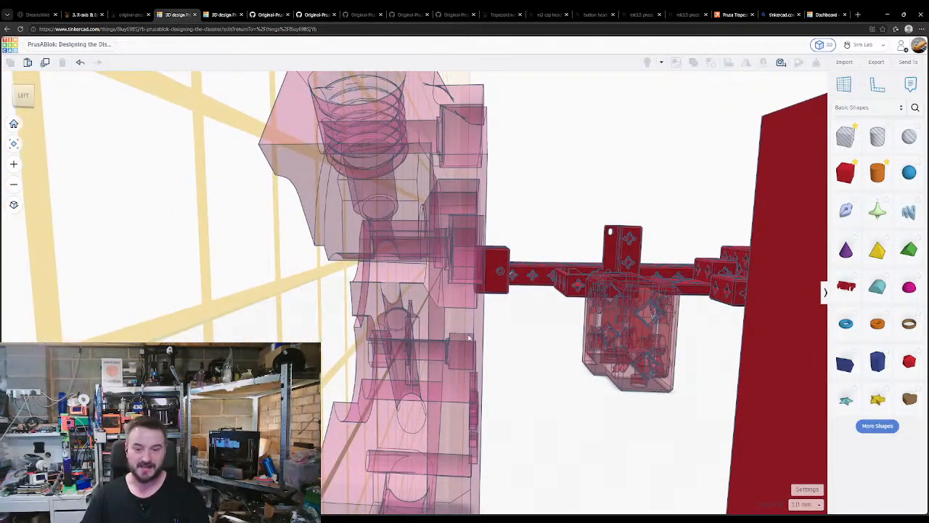
left_click_drag(759, 303, 484, 305)
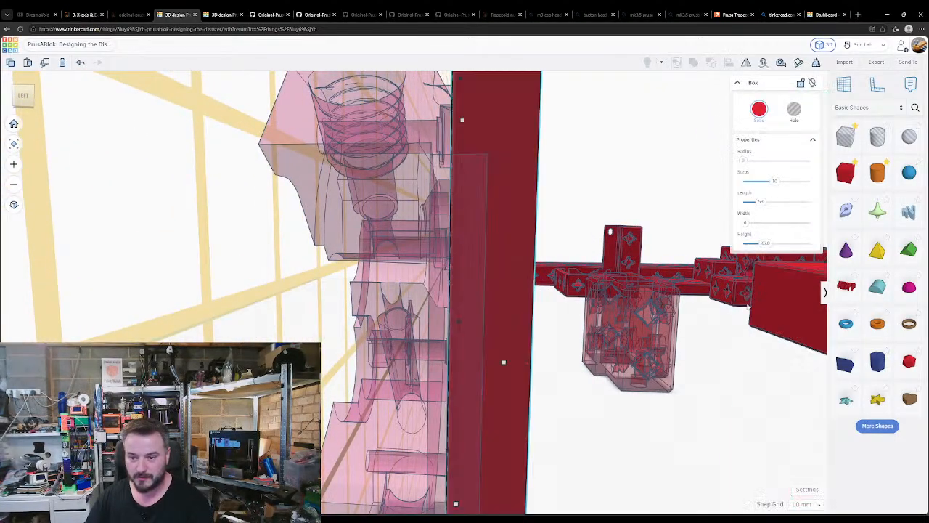
right_click_drag(564, 375, 552, 360)
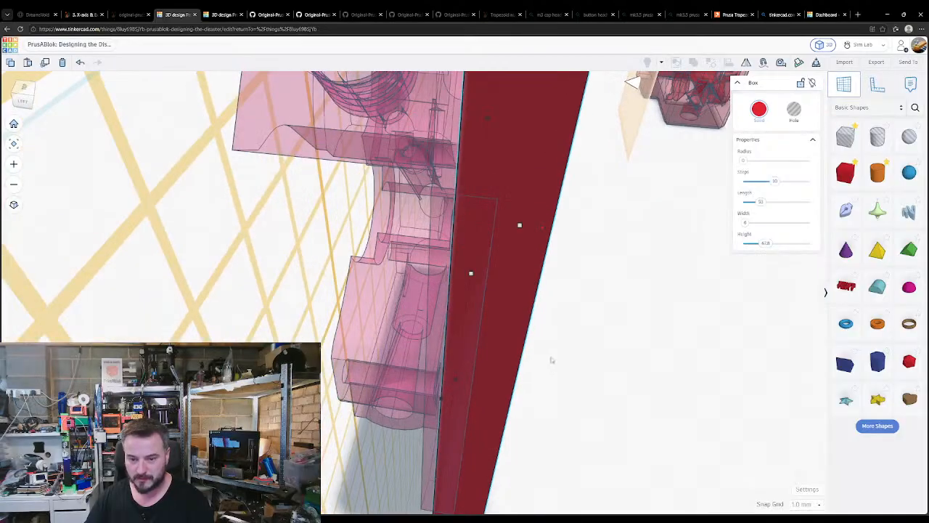
right_click_drag(571, 292, 681, 292)
right_click_drag(704, 390, 404, 317)
scroll(404, 317, "down", 5)
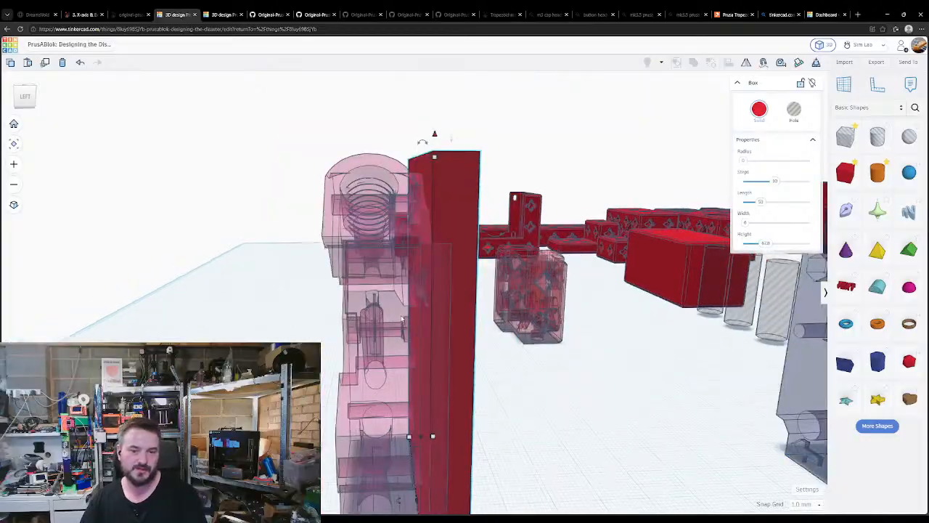
- Group the duplicated pink half with the thin box as an intersection, keeping only their overlapping slice
left_click(386, 296)
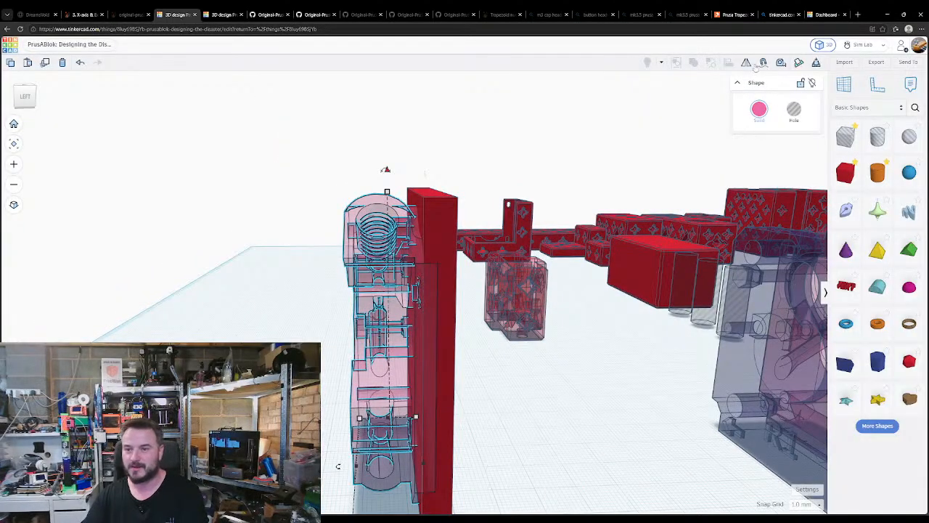
left_click(430, 217, "shift")
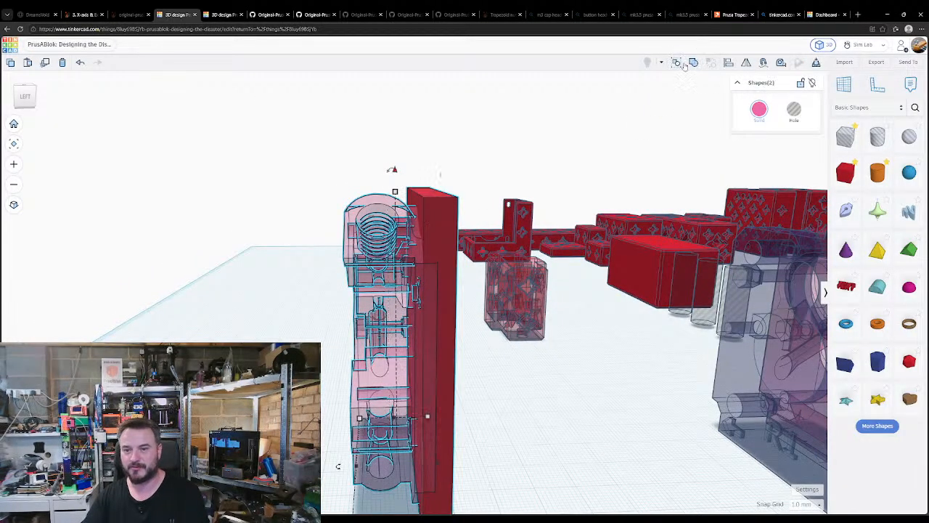
left_click(676, 64)
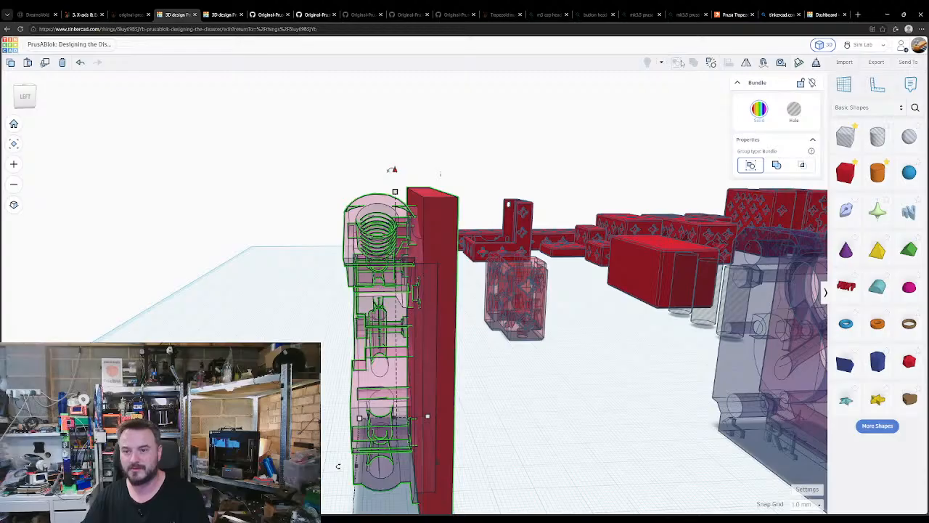
left_click(777, 166)
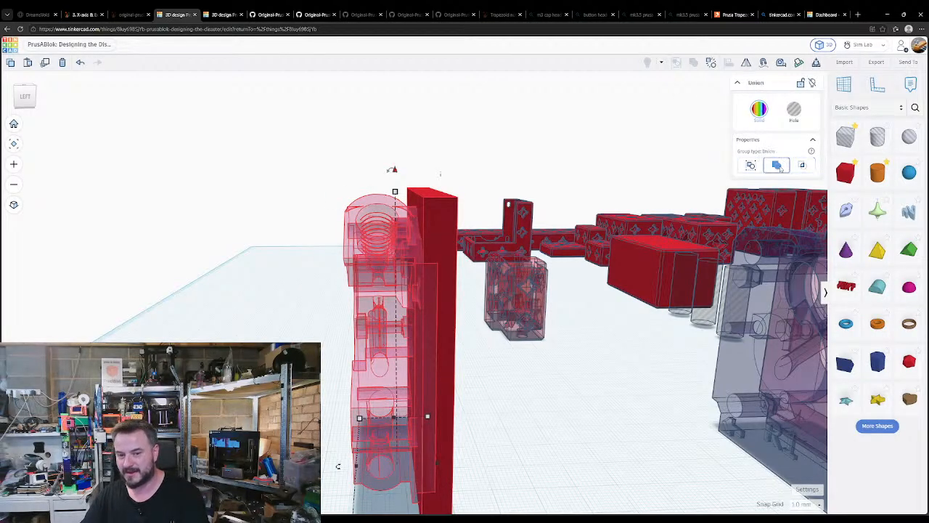
left_click(534, 371)
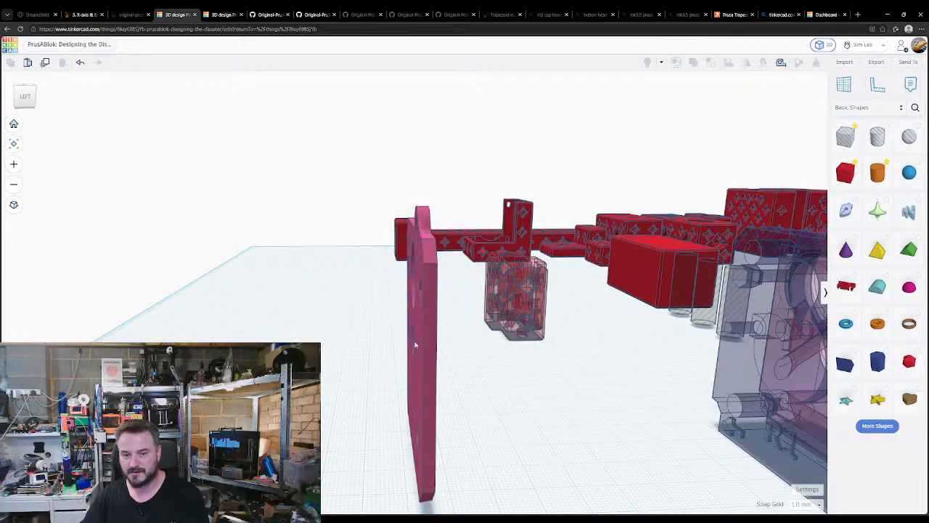
- Copy the original pink half, paste it on a workplane set on the sliced plate's face, and restore the default workplane
right_click_drag(415, 345, 401, 375)
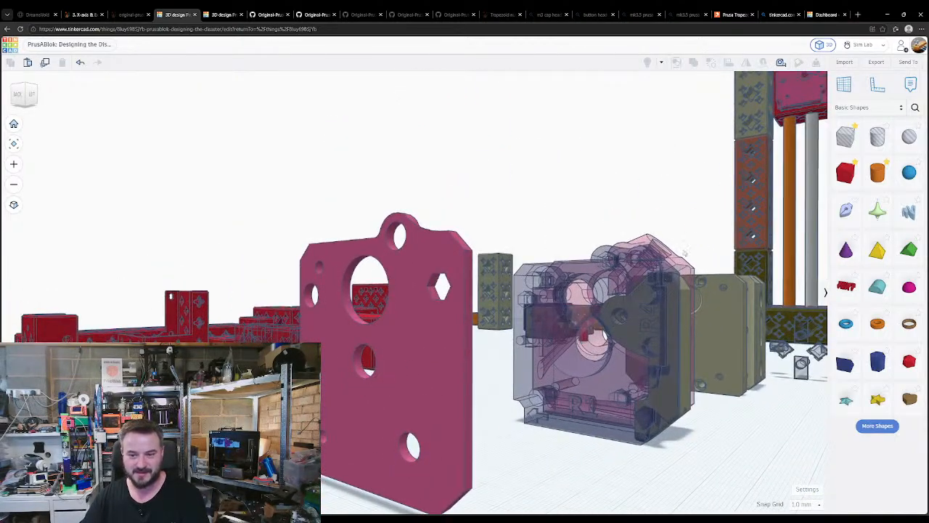
left_click(669, 256)
key("ctrl+c")
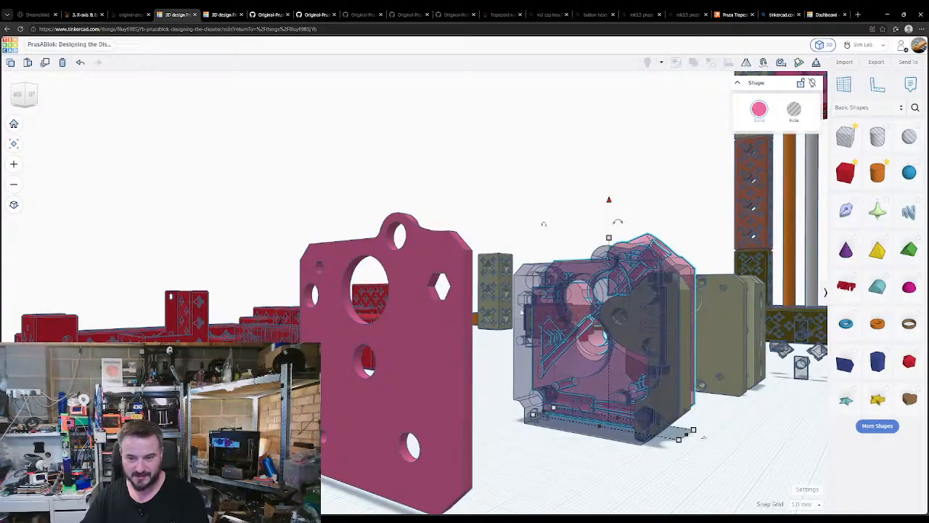
key("w")
left_click(429, 342)
key("ctrl+v")
key("w")
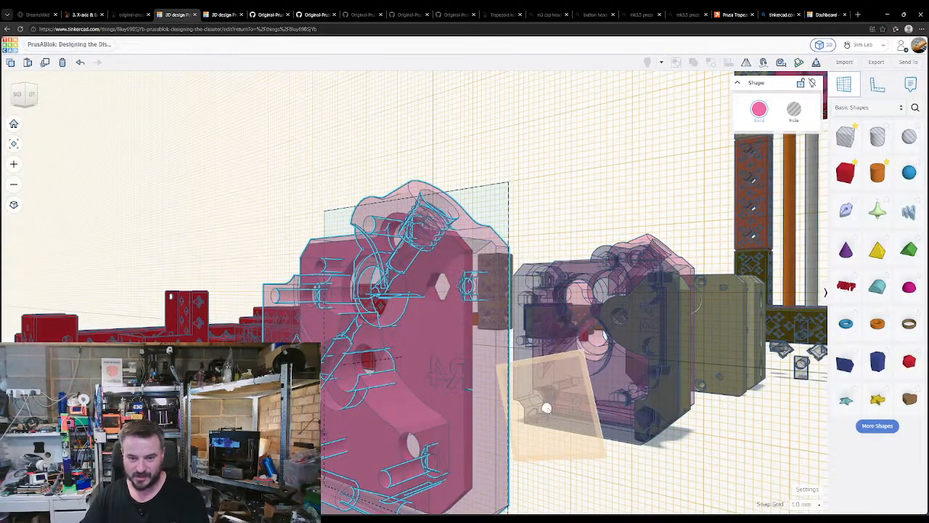
right_click_drag(550, 405, 569, 495)
left_click(556, 362)
right_click_drag(556, 428, 360, 339)
key("Escape")
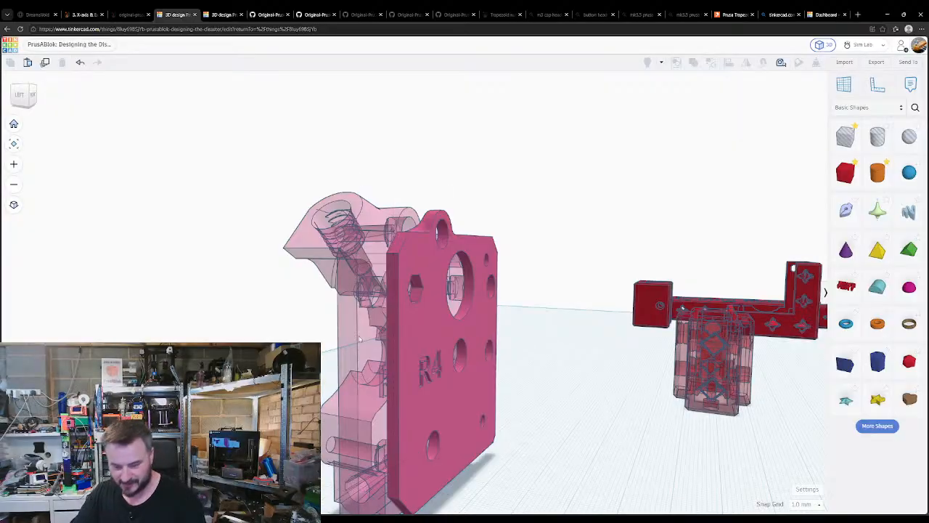
- Align the sliced plate with the pasted pink half and check the thickened part from several sides
left_click(419, 343)
left_click(368, 350, "shift")
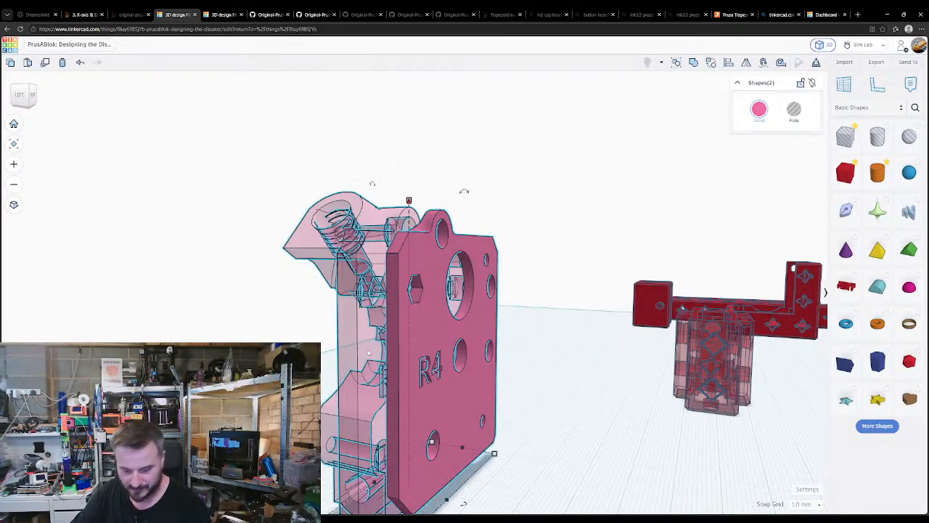
right_click_drag(366, 396, 477, 466)
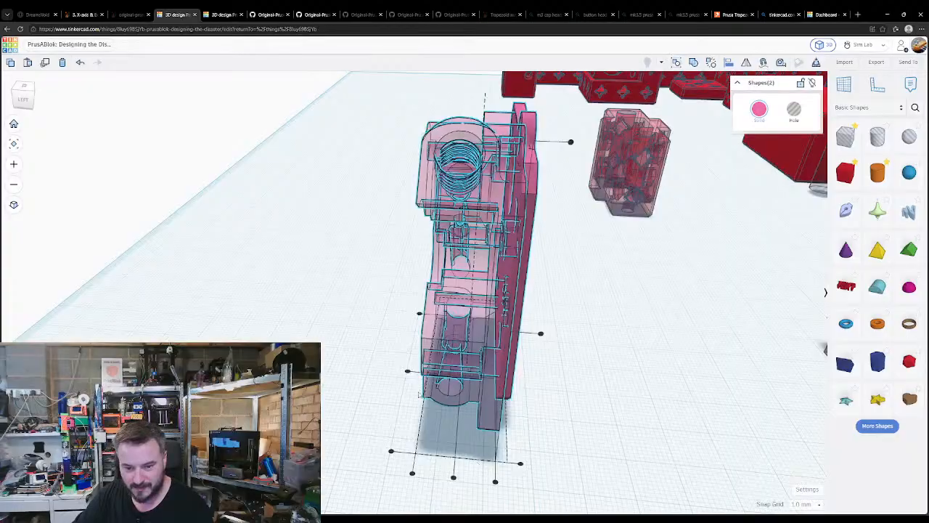
left_click(387, 405)
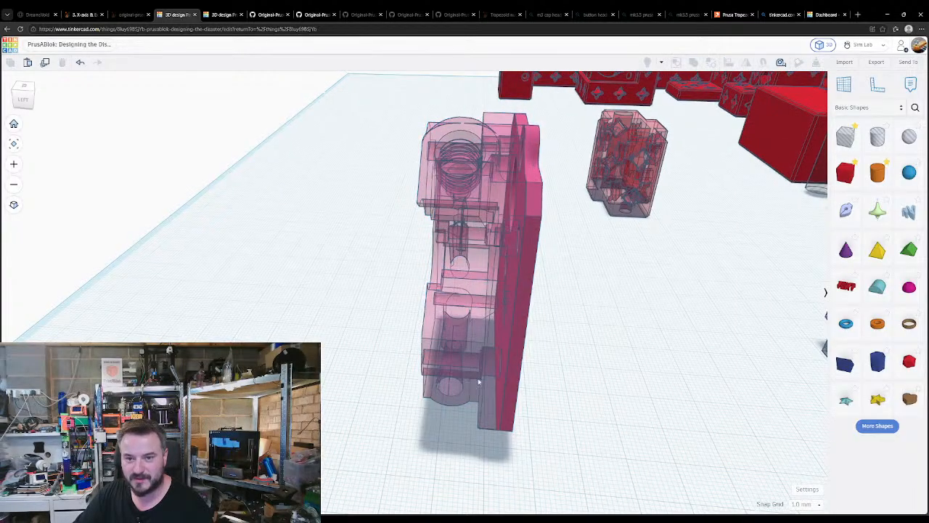
right_click_drag(387, 405, 586, 378)
right_click_drag(500, 416, 512, 419)
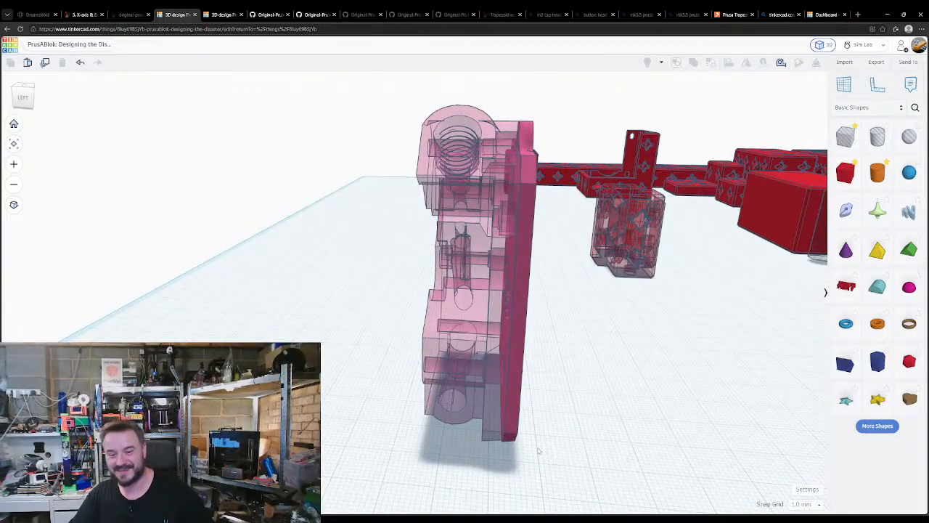
right_click_drag(537, 448, 569, 446)
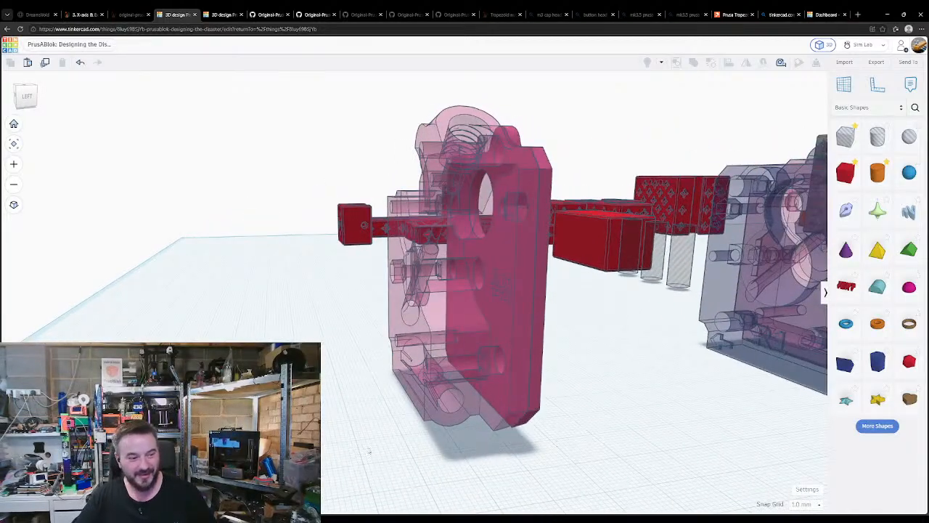
right_click_drag(369, 451, 396, 438)
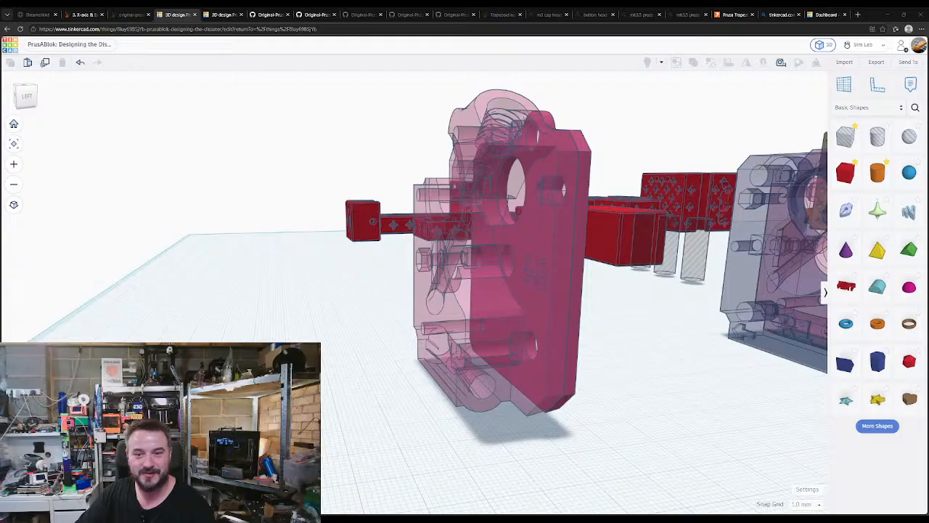
- Import MINI-extruder-rear-thicc.stl in millimetres at 100% scale
left_click(848, 62)
left_click(463, 274)
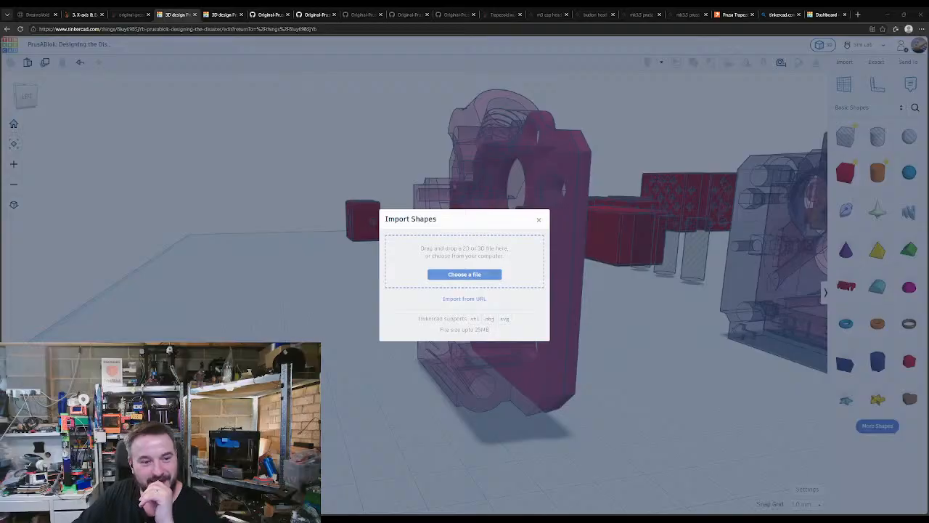
left_click(284, 205)
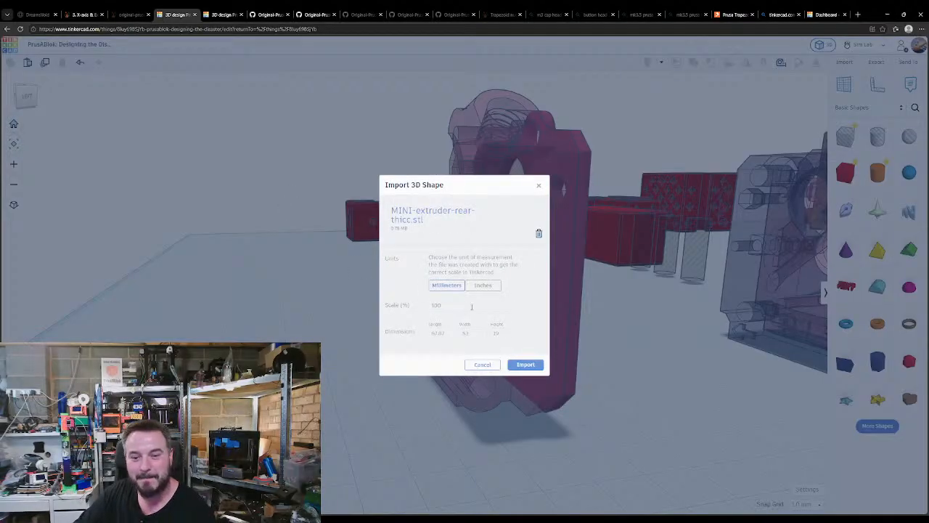
left_click(526, 365)
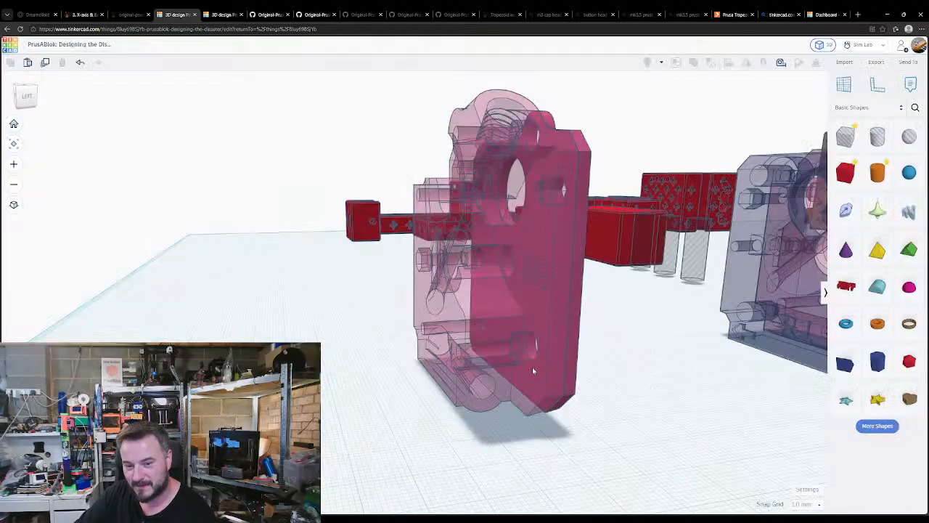
- Move the tan block carriage closer to the transparent extruder assembly
right_click_drag(577, 364, 554, 354)
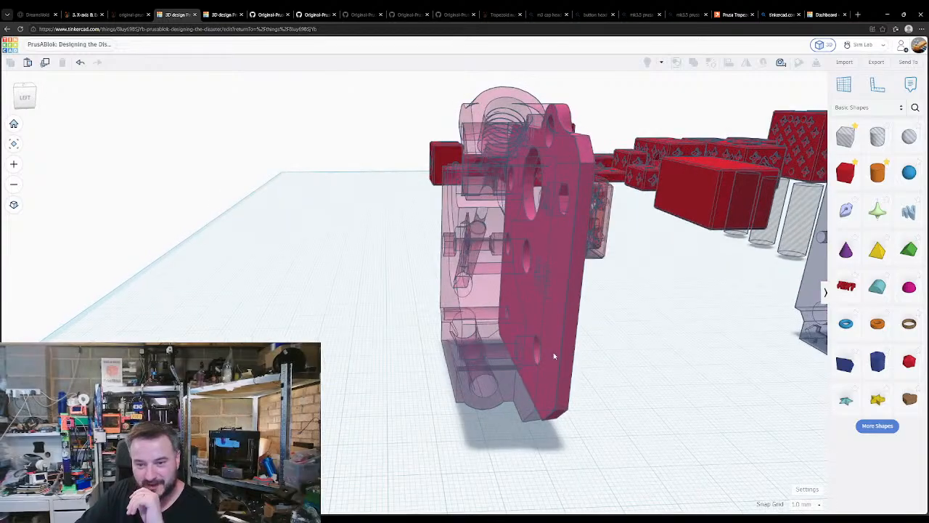
scroll(554, 353, "down", 5)
right_click_drag(589, 401, 599, 311)
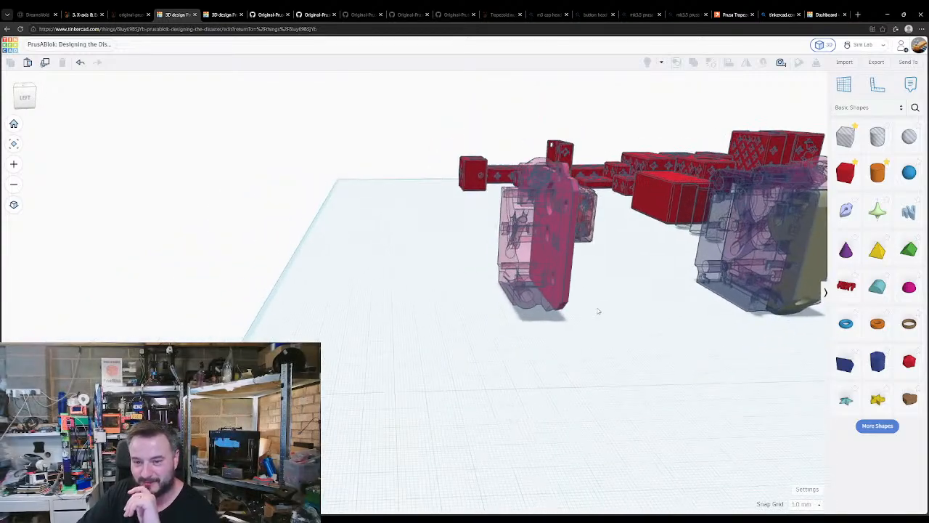
right_click_drag(565, 267, 578, 356)
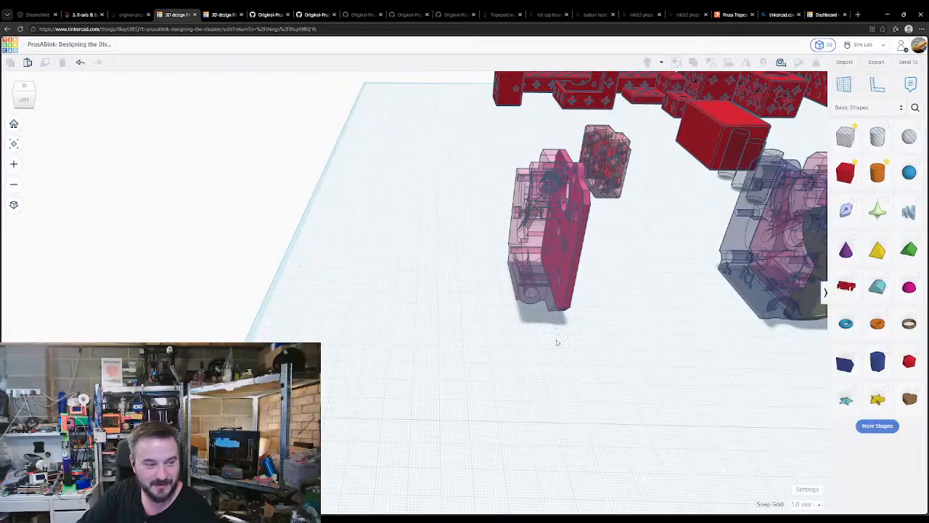
right_click_drag(549, 329, 611, 311)
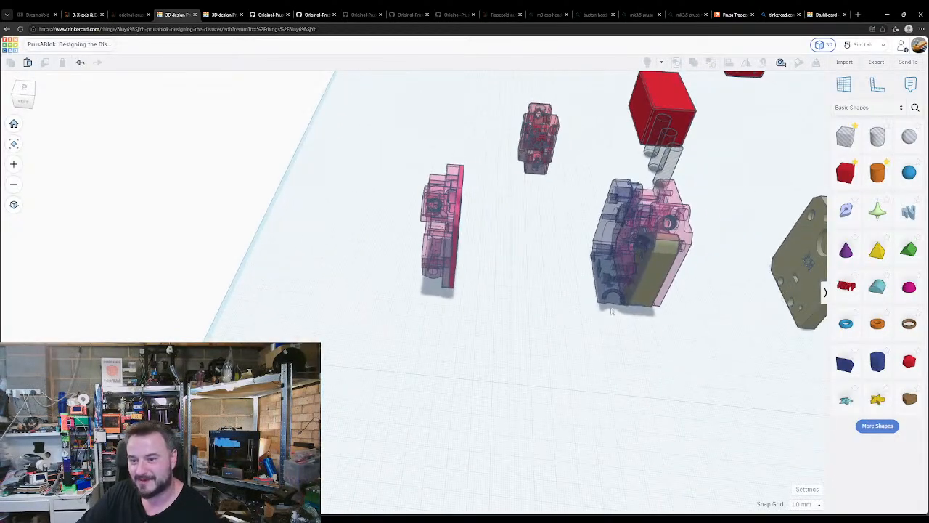
left_click_drag(792, 250, 724, 228)
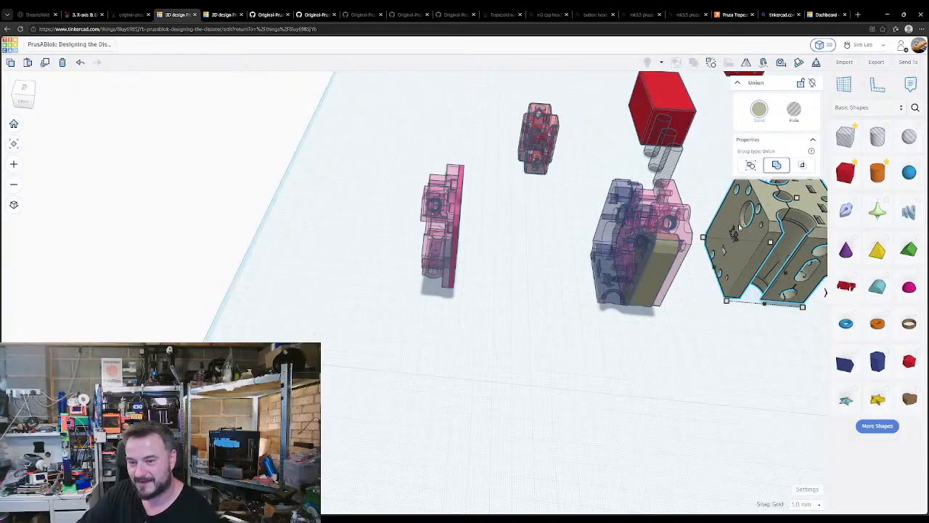
- Bring the imported thick rear half over to the pink half and rotate it to stand parallel beside it
right_click_drag(692, 310, 703, 305)
scroll(726, 323, "down", 2)
middle_click_drag(733, 327, 415, 317)
left_click(734, 404)
left_click_drag(734, 404, 241, 331)
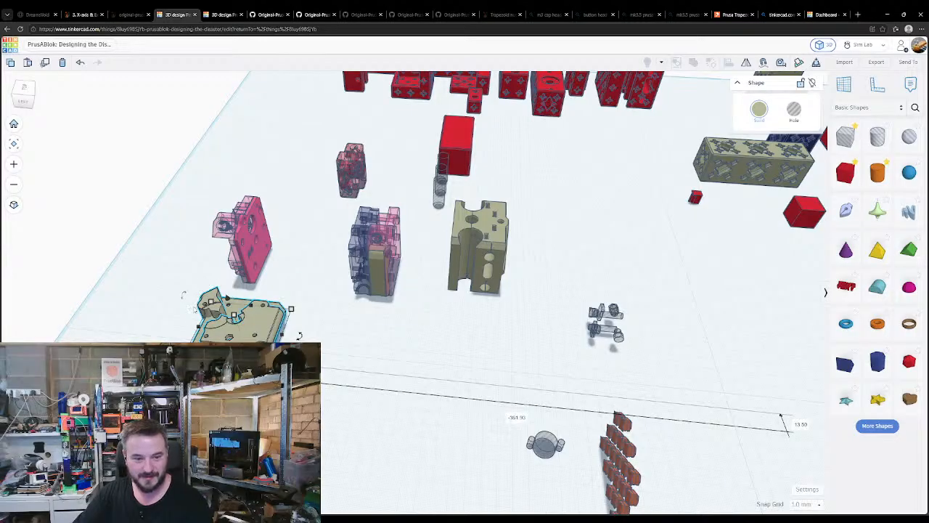
right_click_drag(193, 310, 272, 320)
left_click_drag(271, 292, 326, 355)
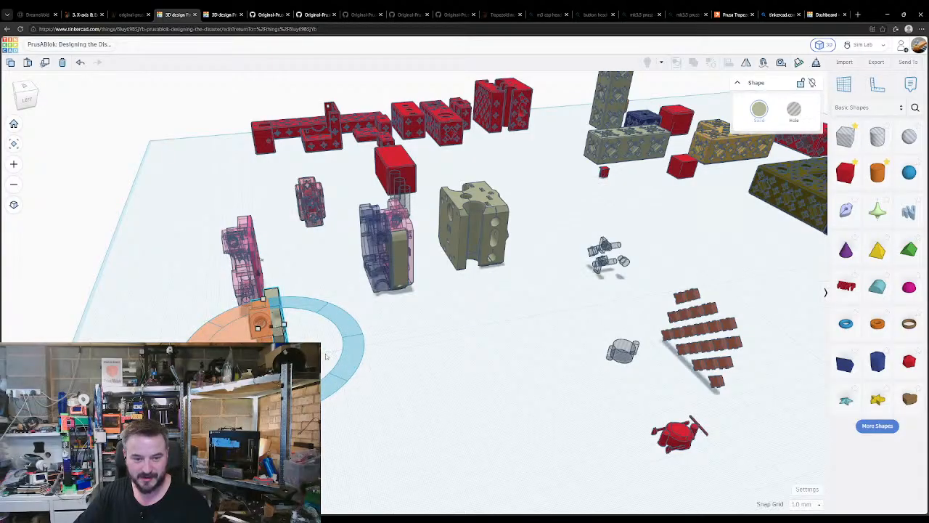
left_click(326, 356)
left_click_drag(272, 333, 283, 269)
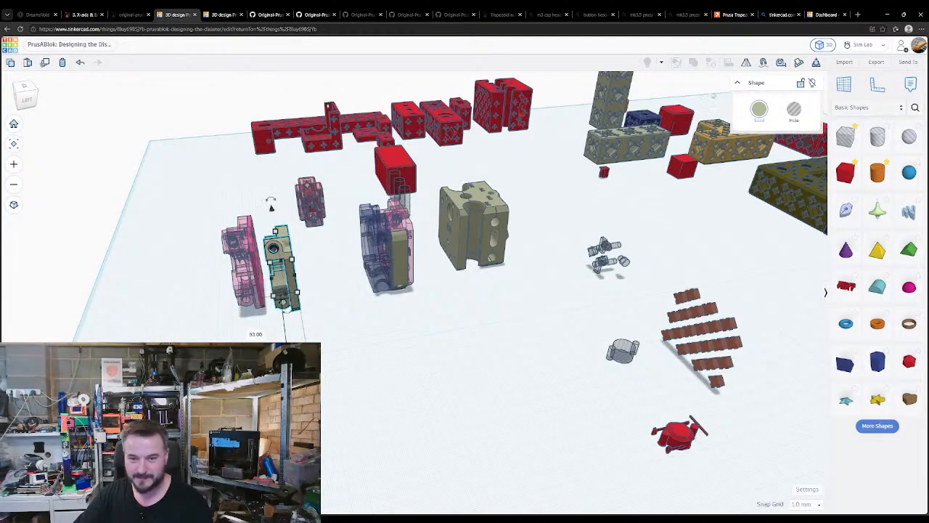
- Recolour the imported rear half with a custom muted mauve
left_click(762, 112)
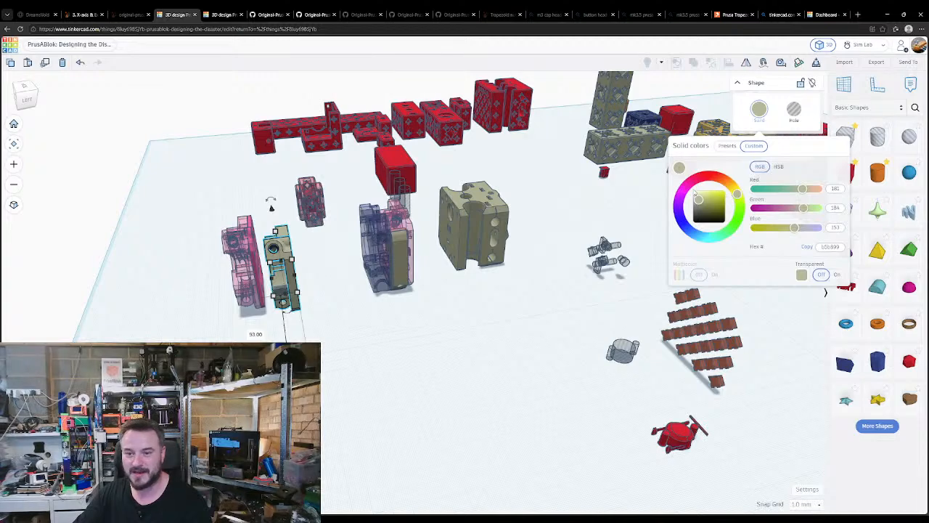
left_click(689, 183)
right_click_drag(391, 294, 473, 265)
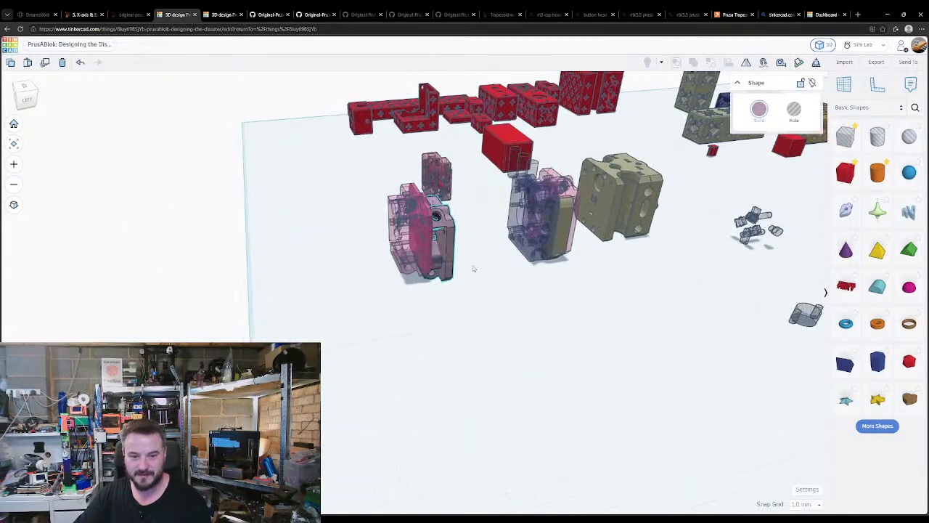
scroll(424, 207, "up", 3)
scroll(424, 208, "up", 3)
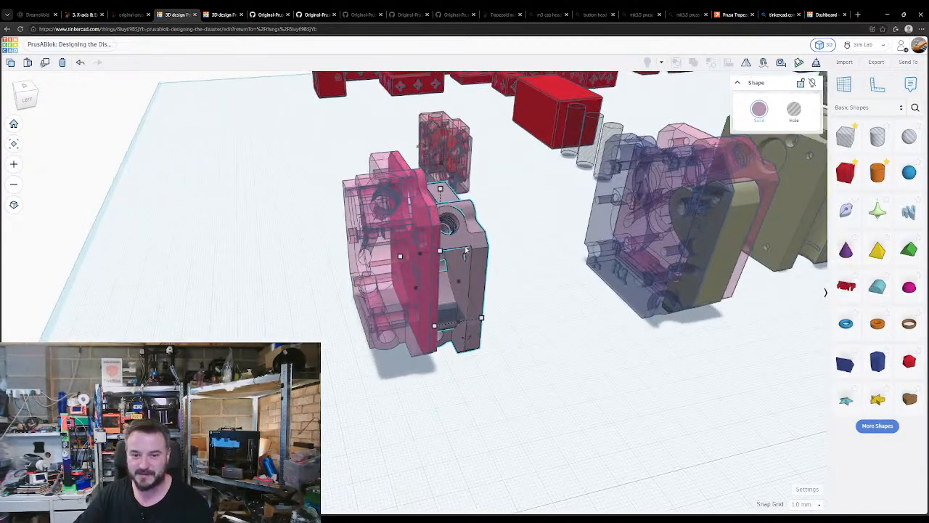
- Reposition the imported rear half and align it with the sliced pink plate so the two stand side by side
key("ctrl+z")
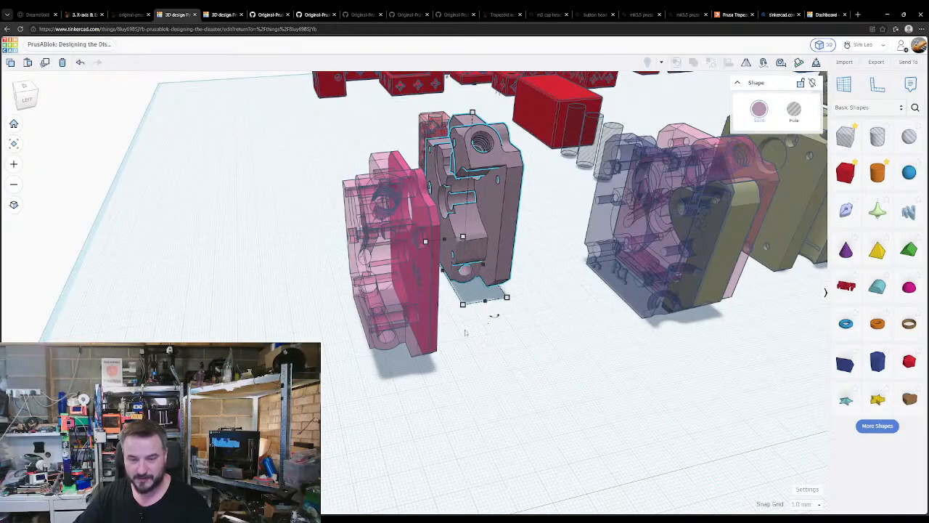
left_click(439, 351)
left_click(433, 275)
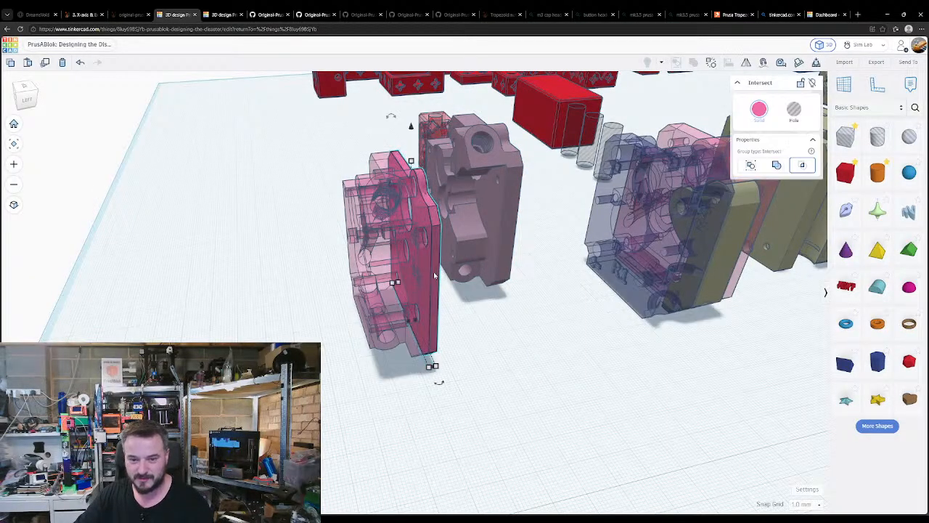
left_click(494, 250, "shift")
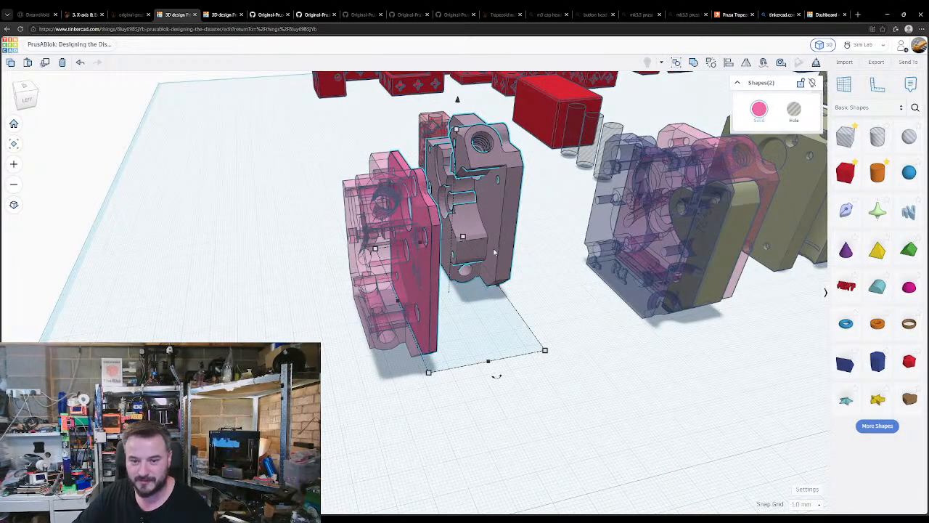
left_click(436, 296)
left_click(404, 372)
left_click(536, 407)
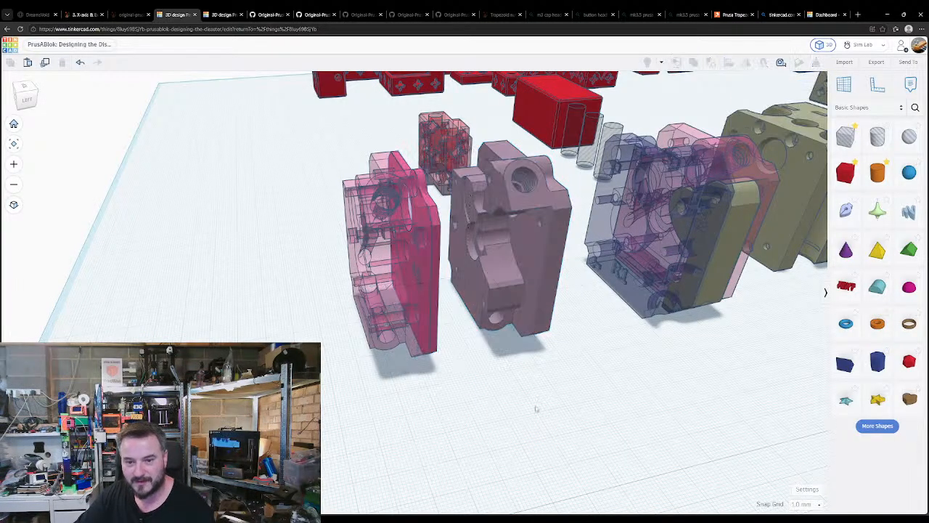
- Make the imported rear half and the sliced pink plate transparent to expose their internal holes
right_click_drag(538, 408, 328, 358)
left_click(439, 291)
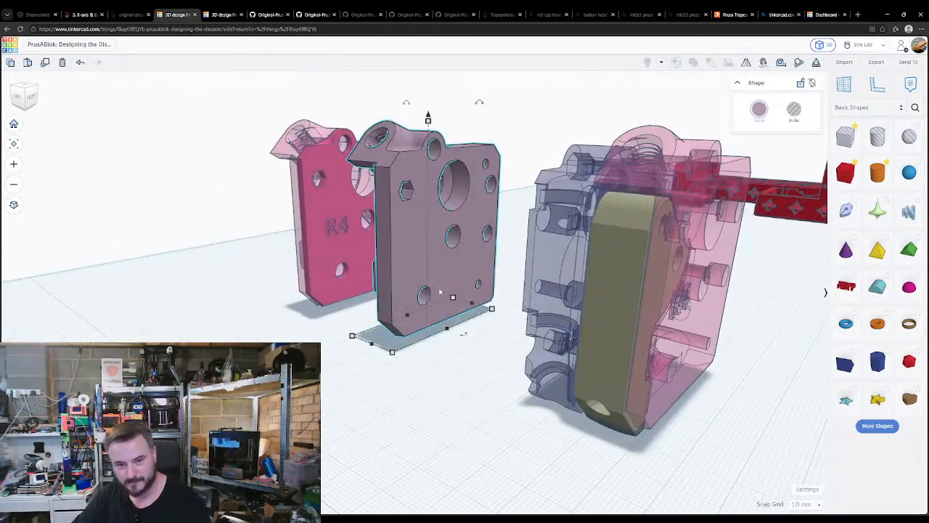
mouse_move(407, 264)
right_mouse_down()
mouse_move(392, 273)
mouse_move(399, 290)
mouse_move(405, 263)
right_mouse_up()
left_click(395, 265)
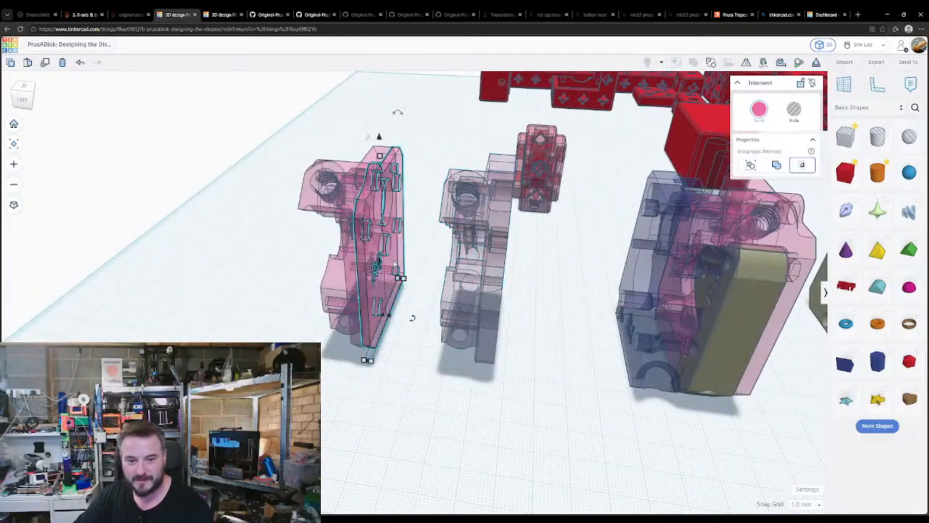
left_click(339, 356)
right_click_drag(339, 356, 354, 305)
scroll(354, 304, "up", 4)
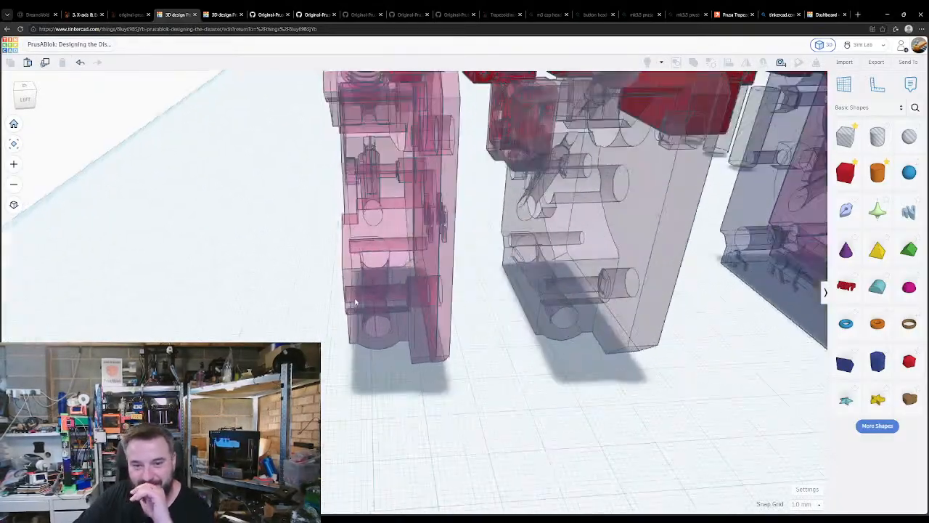
- Compare the holes and nut traps of the imported rear half with those of the pink half and plate
right_click_drag(469, 313, 456, 354)
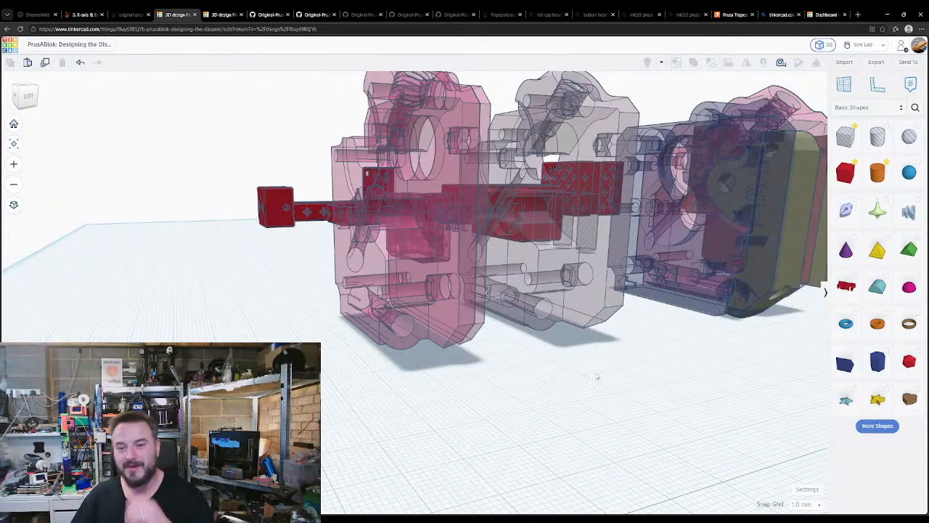
mouse_move(599, 377)
right_mouse_down()
mouse_move(556, 390)
mouse_move(617, 394)
mouse_move(605, 377)
mouse_move(587, 379)
right_mouse_up()
left_click(532, 275)
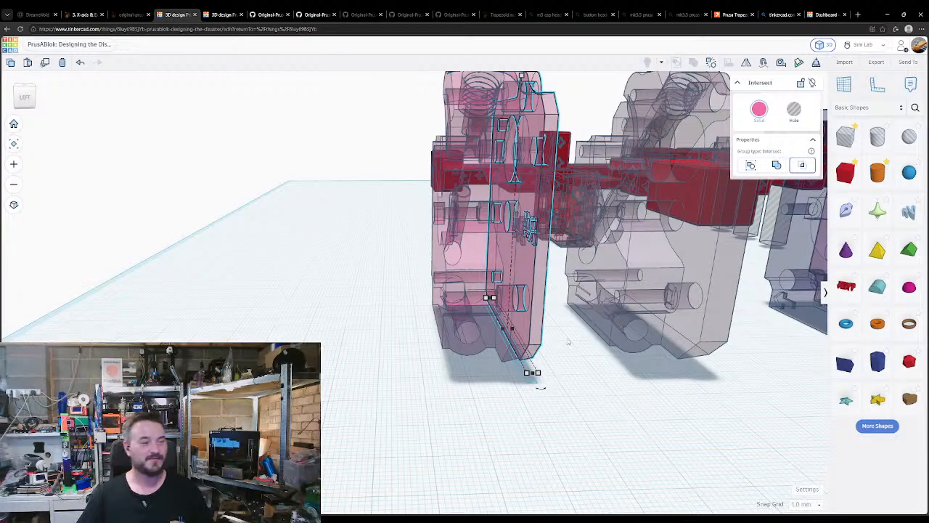
right_click_drag(577, 329, 570, 373)
right_click_drag(559, 374, 436, 353)
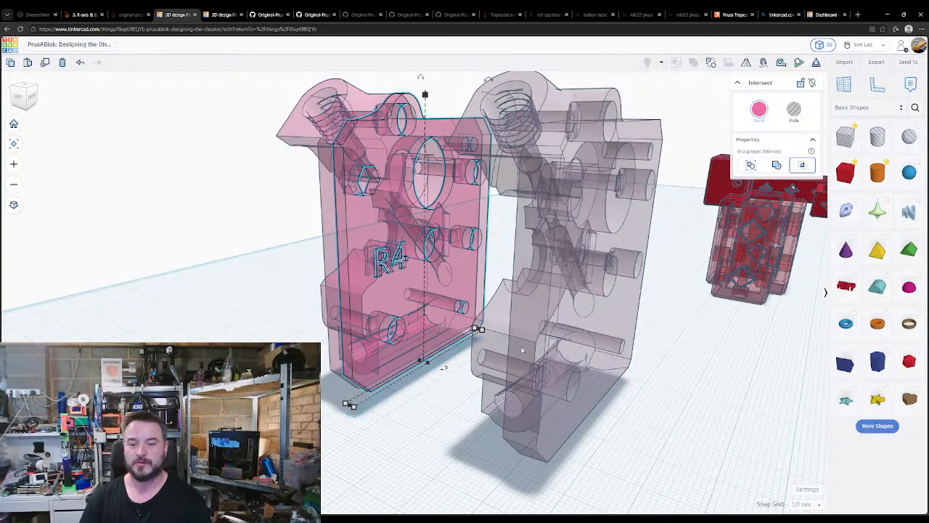
- Move the imported rear half back out of the way and pull the sliced plate clear of the pink half
left_click_drag(556, 416, 541, 276)
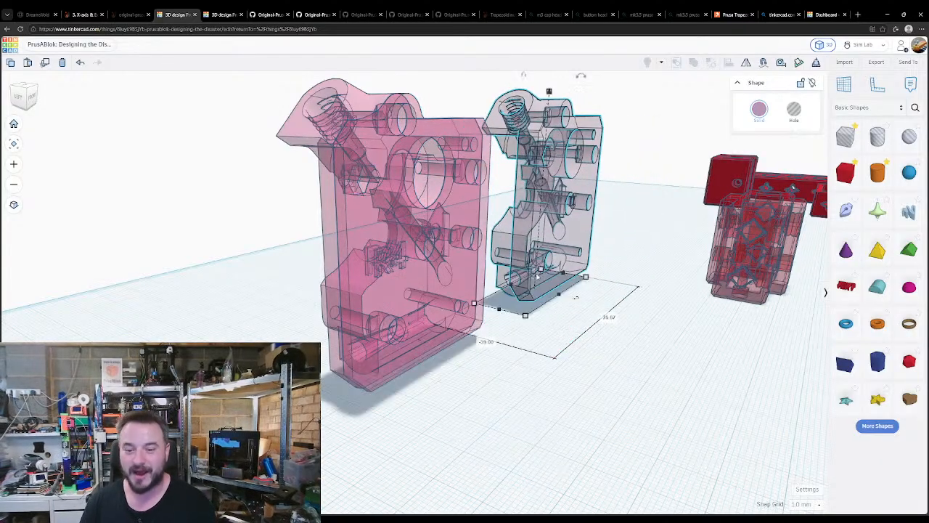
left_click(453, 338)
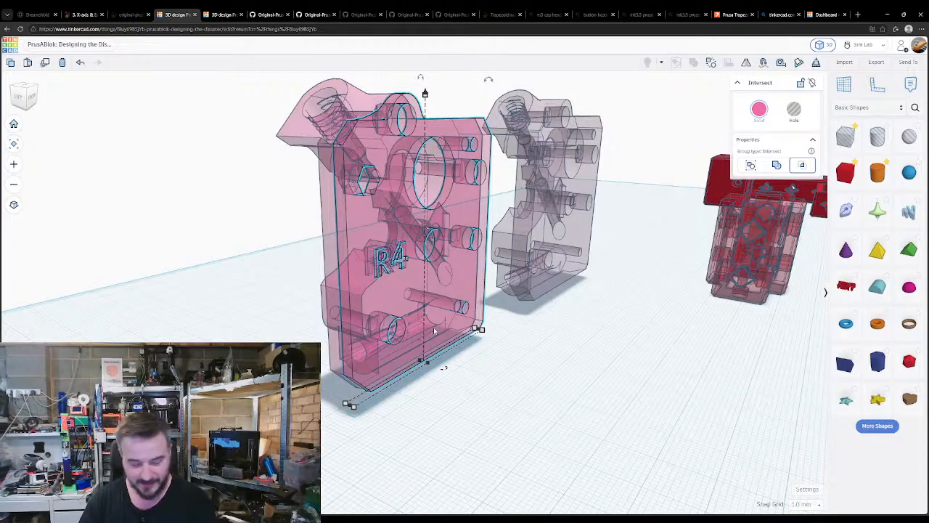
key("shift+Right")
key("shift+Right")
key("shift+Right")
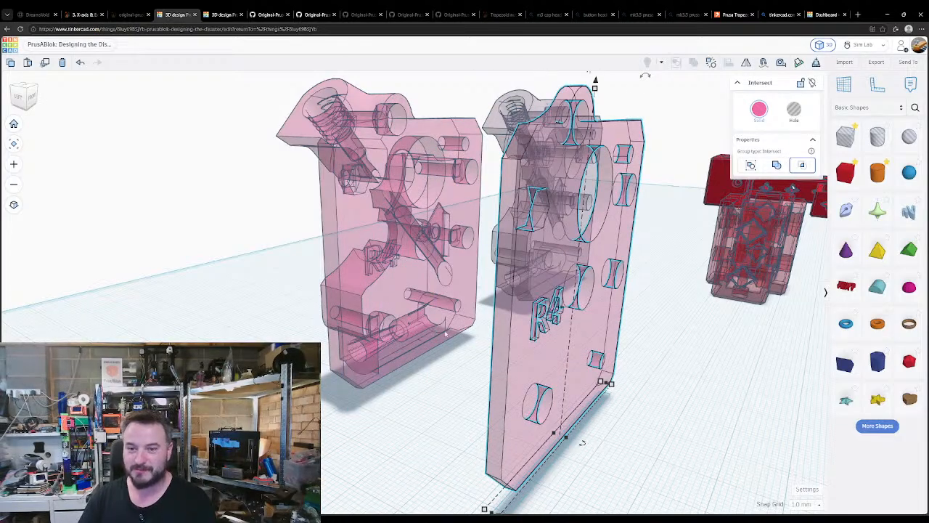
- Shift the sliced plate partway back towards the pink half, leaving a gap between them
right_click_drag(454, 368, 337, 310)
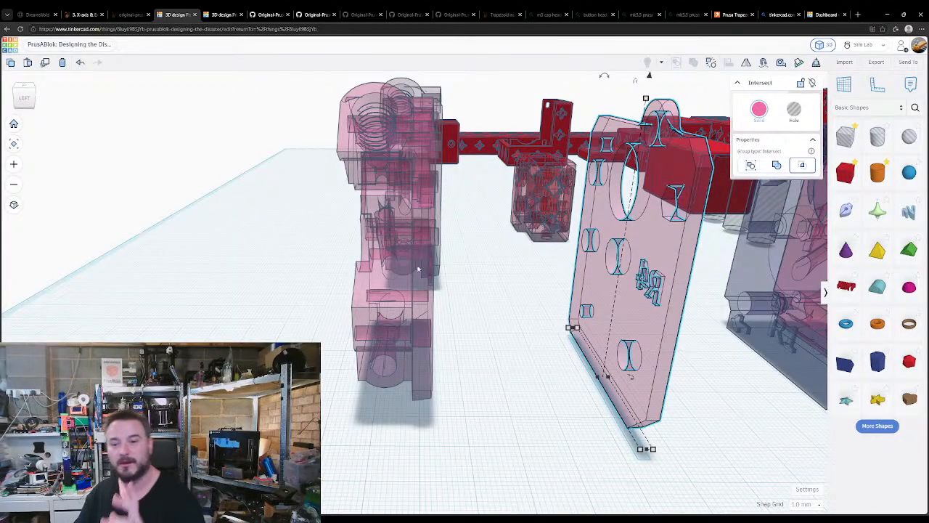
middle_click_drag(418, 268, 423, 285)
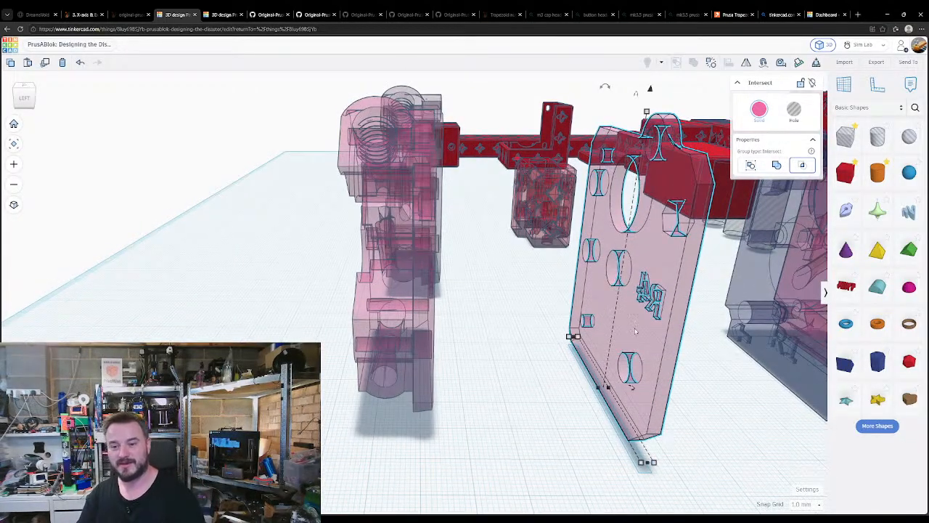
left_click_drag(635, 330, 545, 300)
left_click(429, 371)
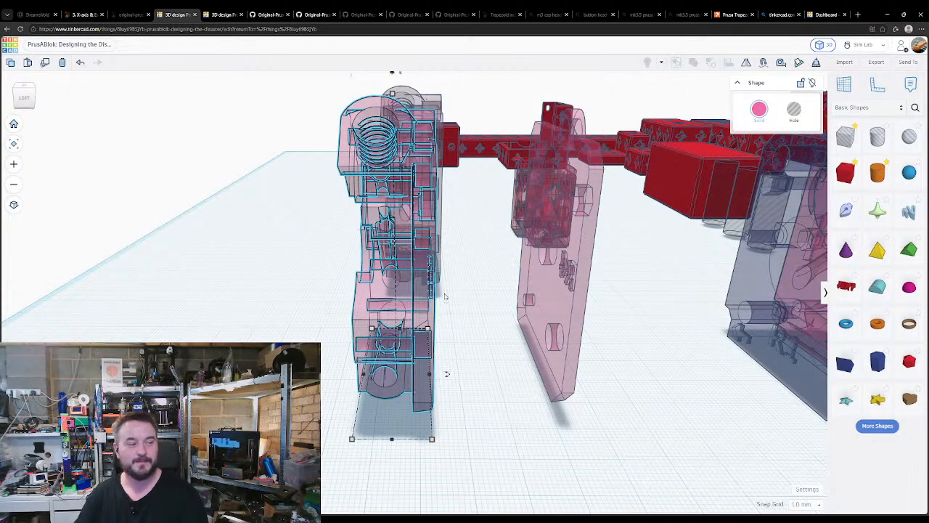
left_click(517, 287)
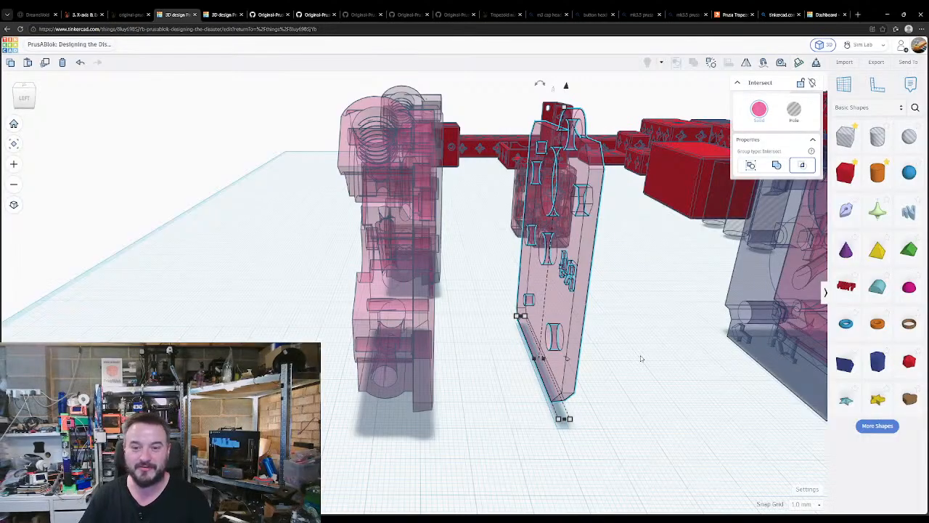
- Examine how the extruder group sits on the block carriage in the assembled printer, and return to the loose parts
right_click_drag(299, 321, 462, 290)
middle_click_drag(470, 153, 450, 301)
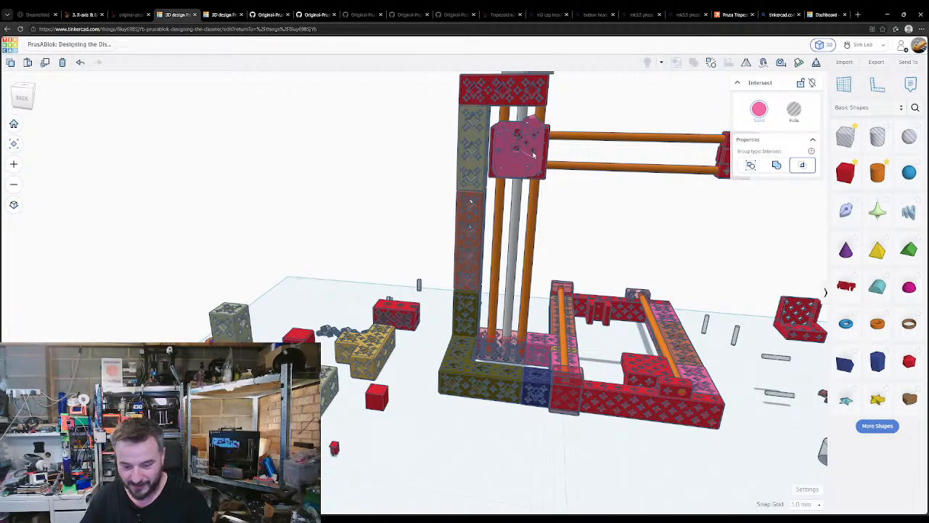
right_click_drag(528, 231, 489, 366)
left_click(691, 194)
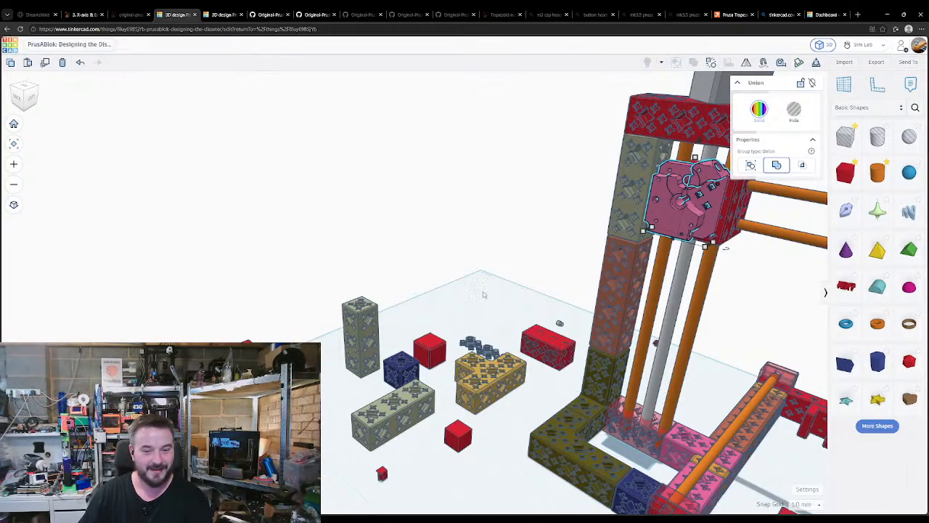
right_click_drag(457, 360, 317, 356)
middle_click_drag(221, 428, 375, 304)
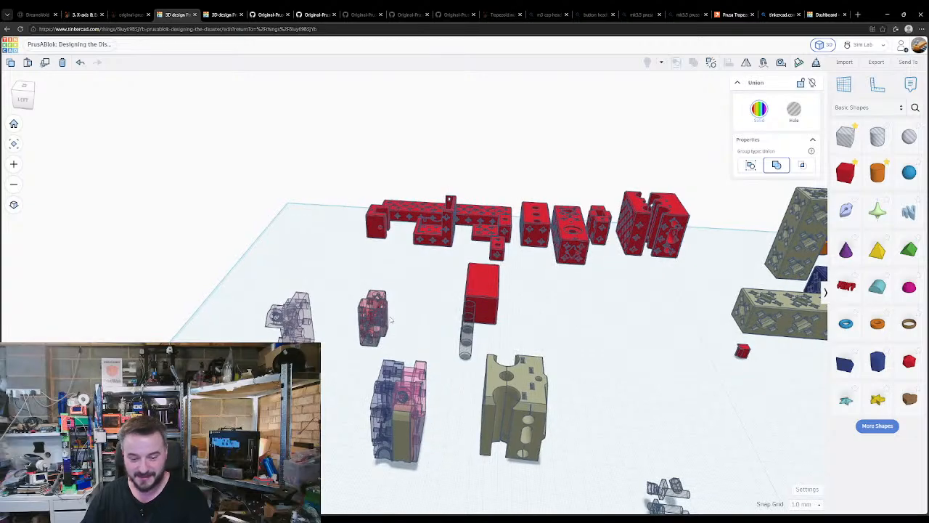
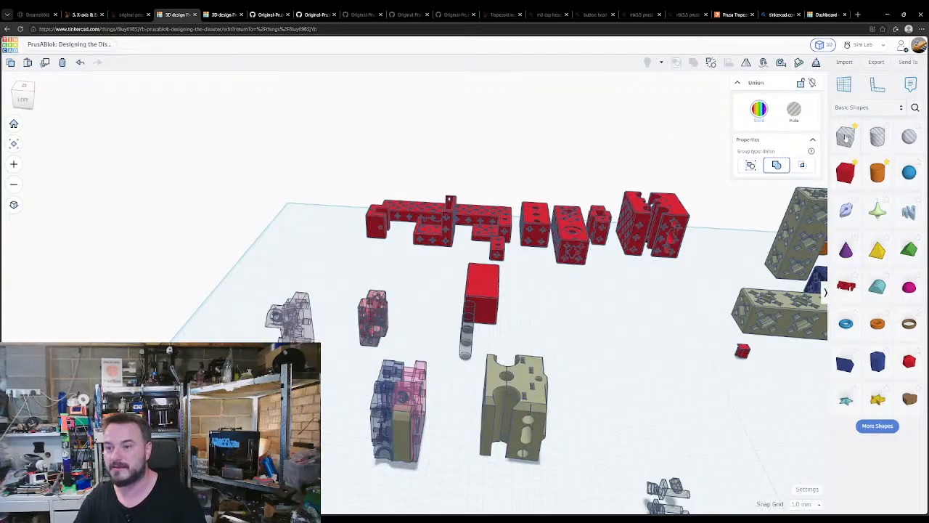
- Search your own creations for "connector" and place the yellow Printablok double connector on the workplane near the pink plate
left_click(853, 110)
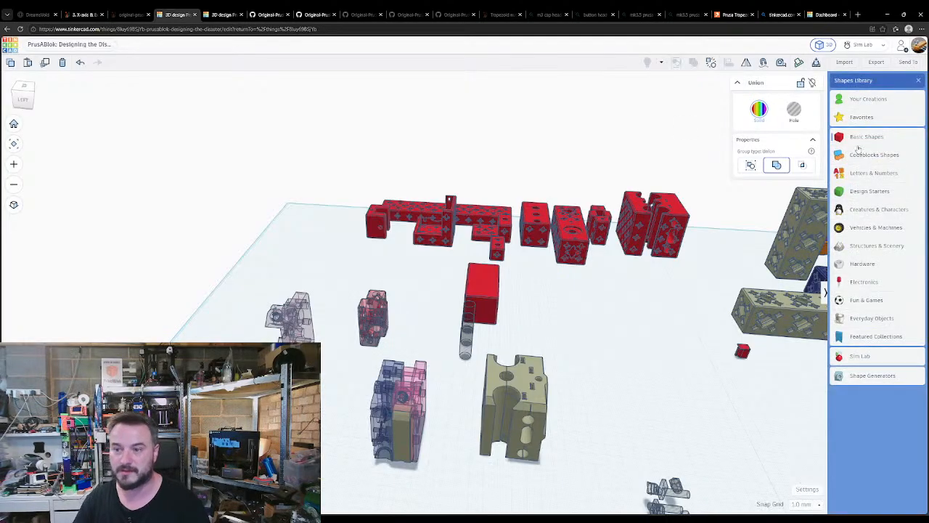
left_click(878, 99)
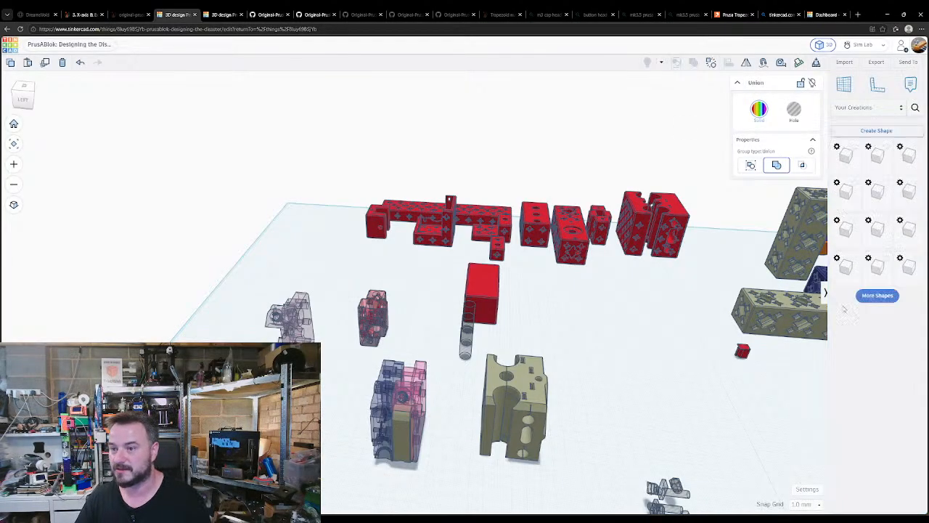
left_click(915, 108)
type("co")
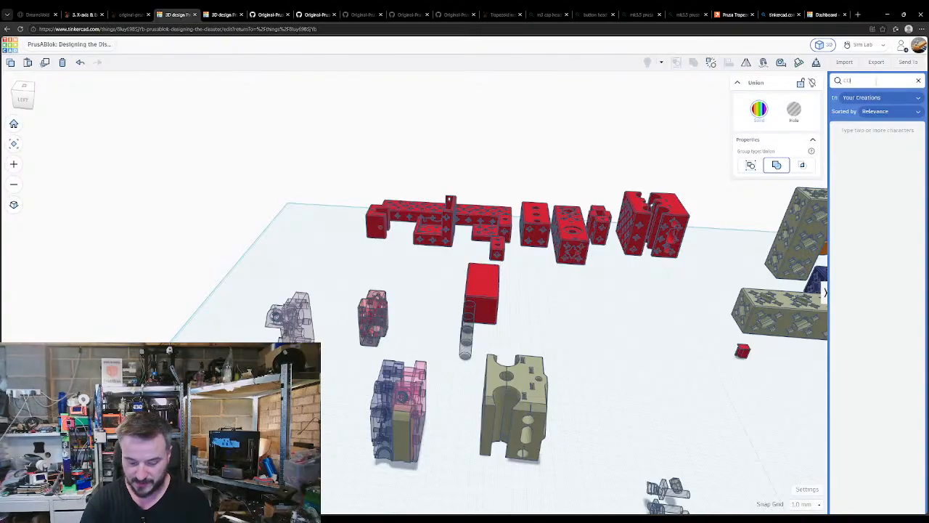
type("nnector")
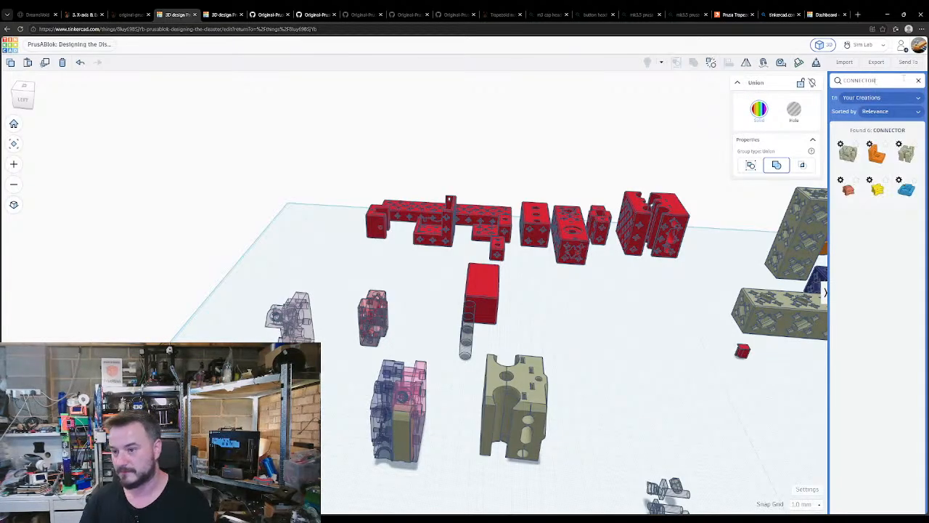
left_click(878, 191)
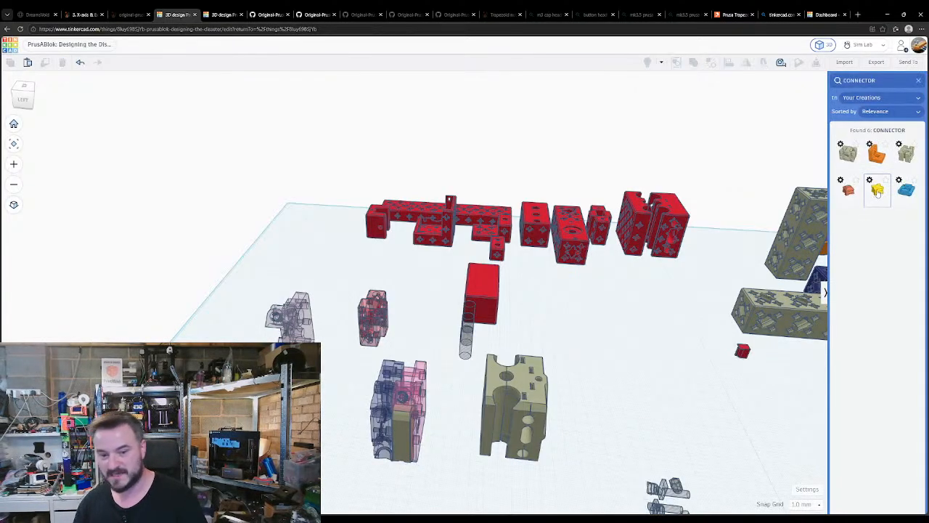
left_click(325, 454)
scroll(347, 459, "up", 2)
key("f")
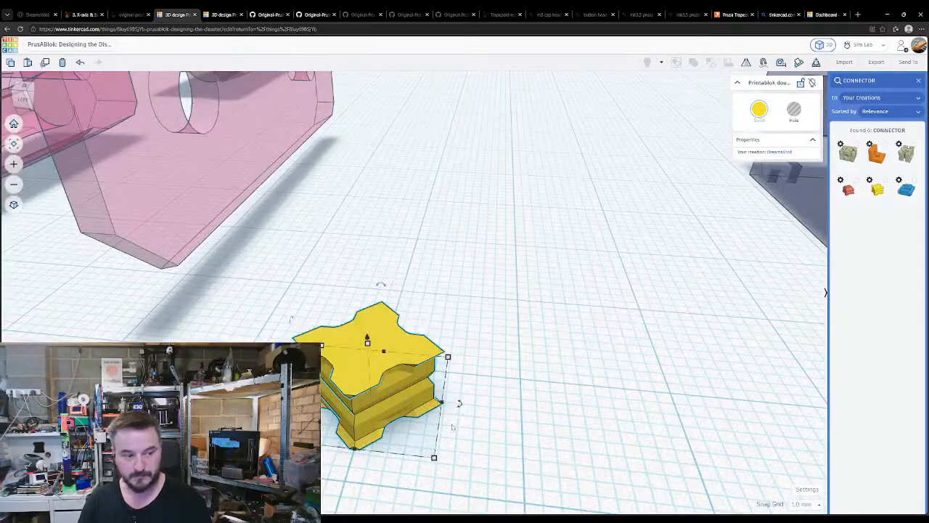
- Select the thin pink R4 plate near the yellow double connector and slide it 17 mm along the workplane
right_click_drag(386, 480, 403, 265)
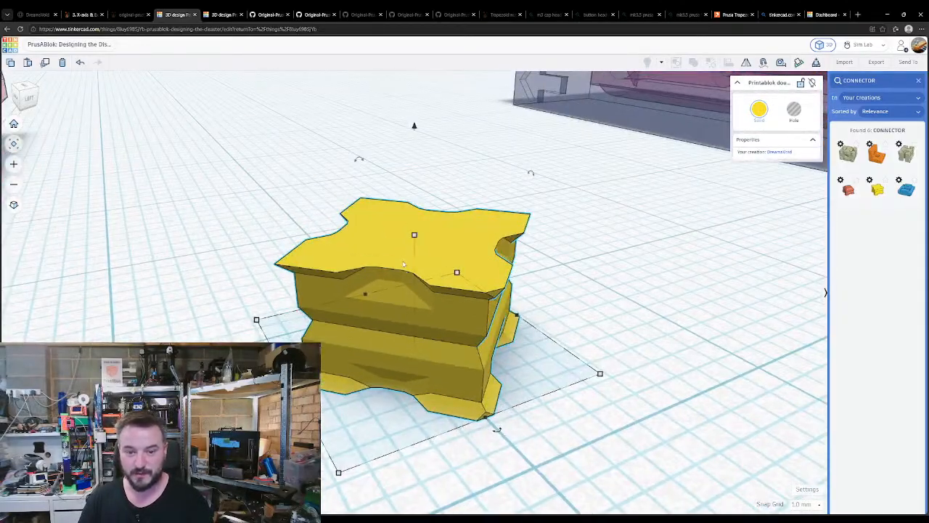
left_click(415, 236)
middle_click_drag(545, 322, 386, 300)
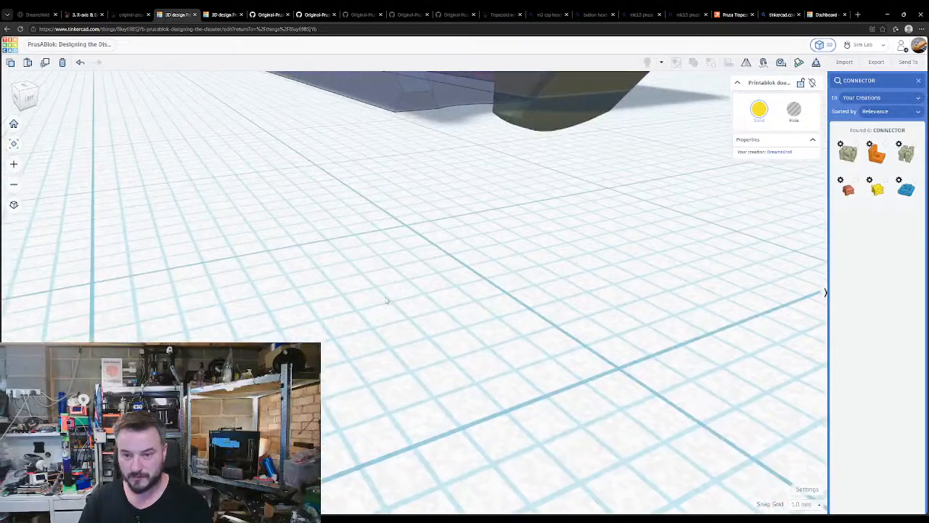
scroll(46, 170, "down", 5)
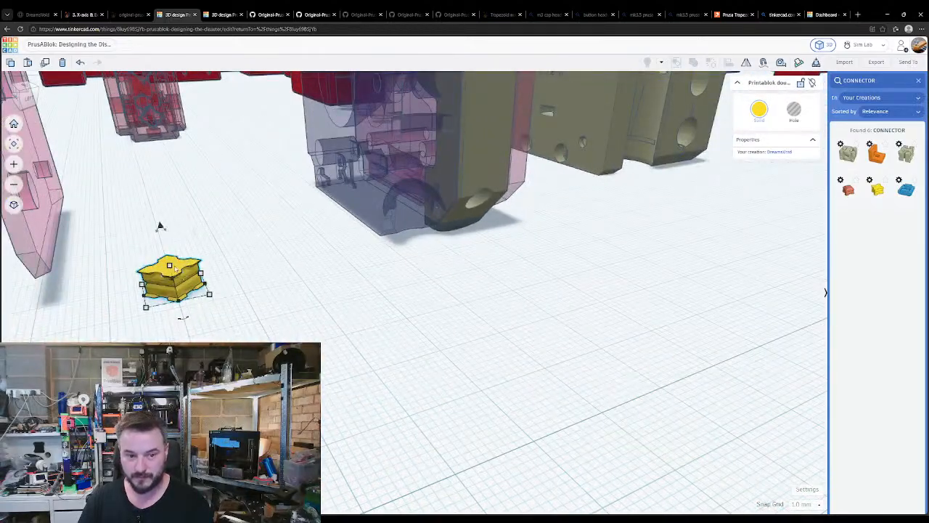
middle_click_drag(177, 284, 261, 295)
left_click(261, 296)
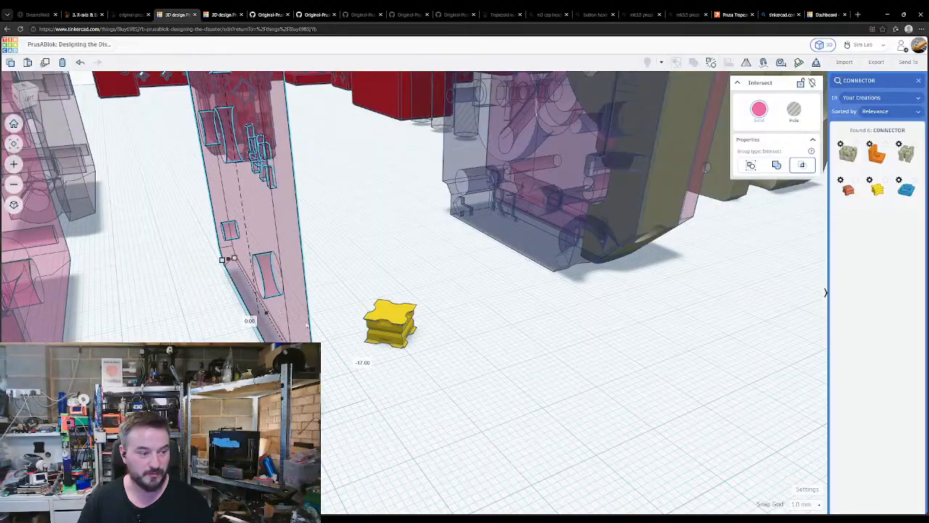
- Move the thin pink plate slightly forward, beside the yellow connector and clear of the pink and grey bodies
right_click_drag(443, 401, 421, 385)
scroll(450, 342, "down", 3)
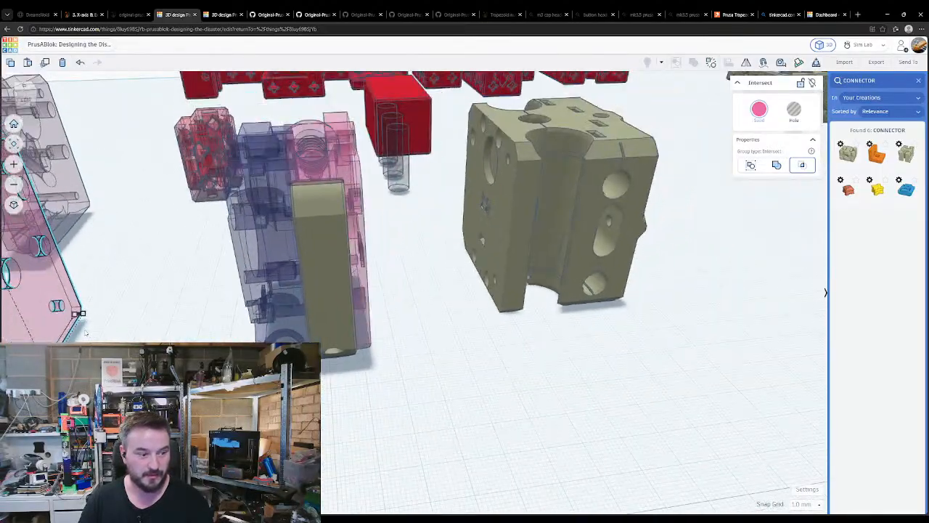
middle_click_drag(105, 339, 280, 298)
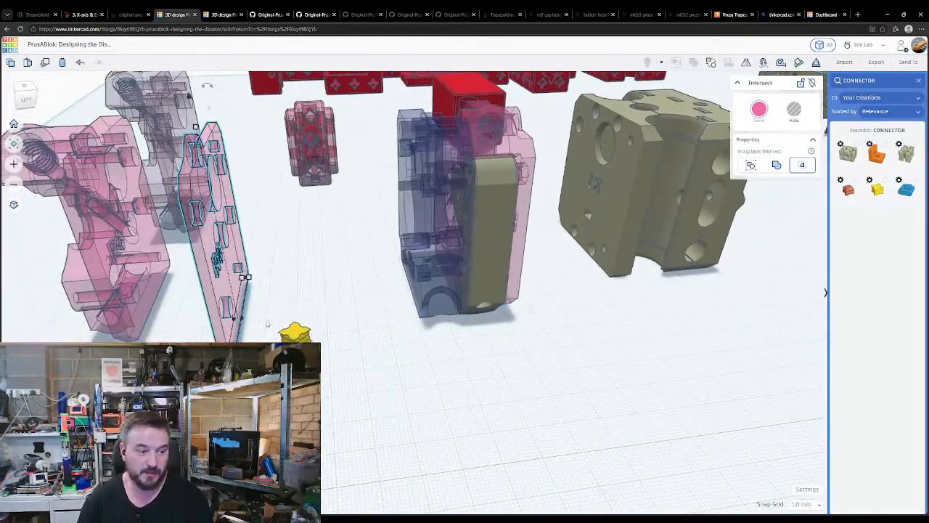
left_click_drag(217, 248, 226, 277)
right_click_drag(226, 276, 420, 277)
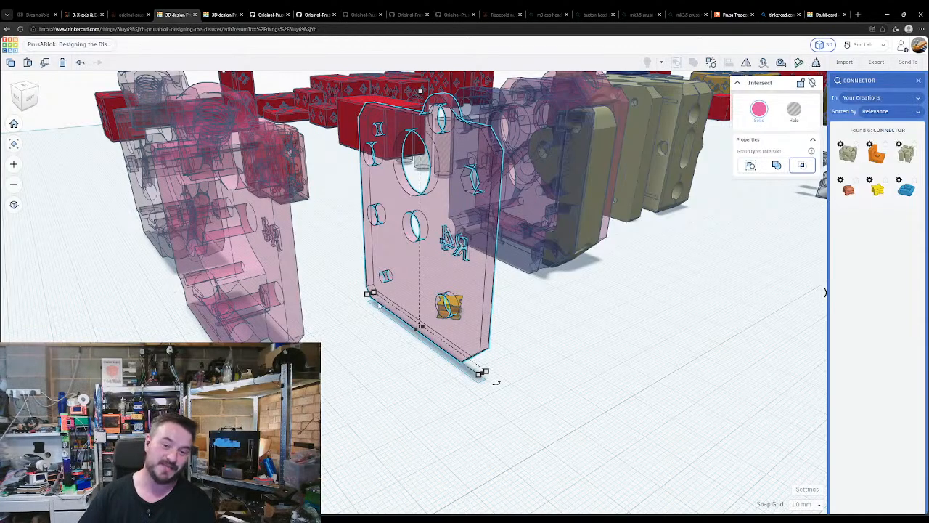
- Move the thin pink plate 54.5 mm across and 50 mm forward into the open area past the yellow connector
scroll(382, 303, "down", 3)
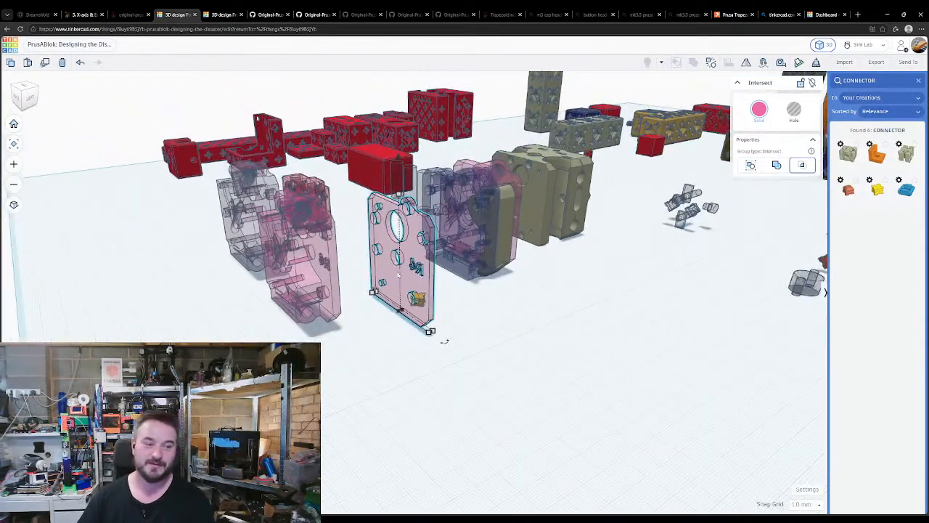
right_click_drag(445, 341, 440, 345)
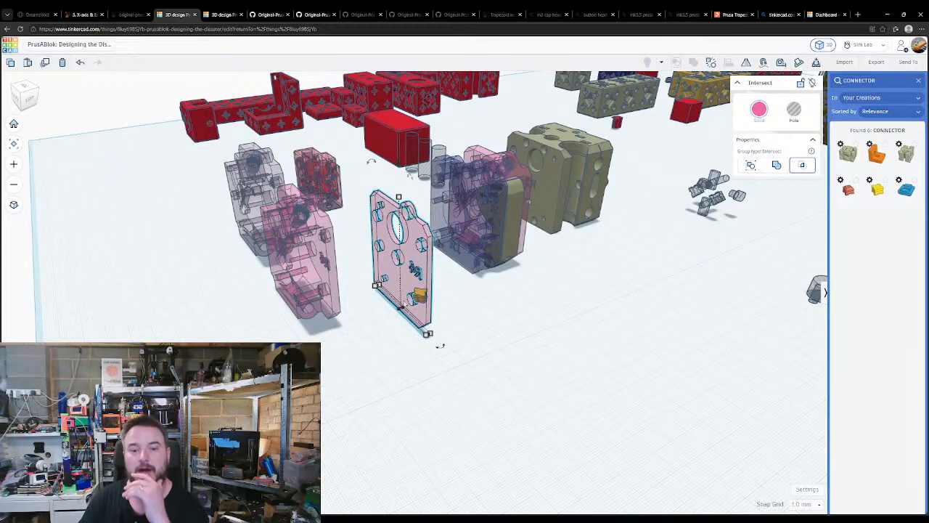
right_click_drag(441, 347, 322, 336)
left_click_drag(408, 292, 550, 336)
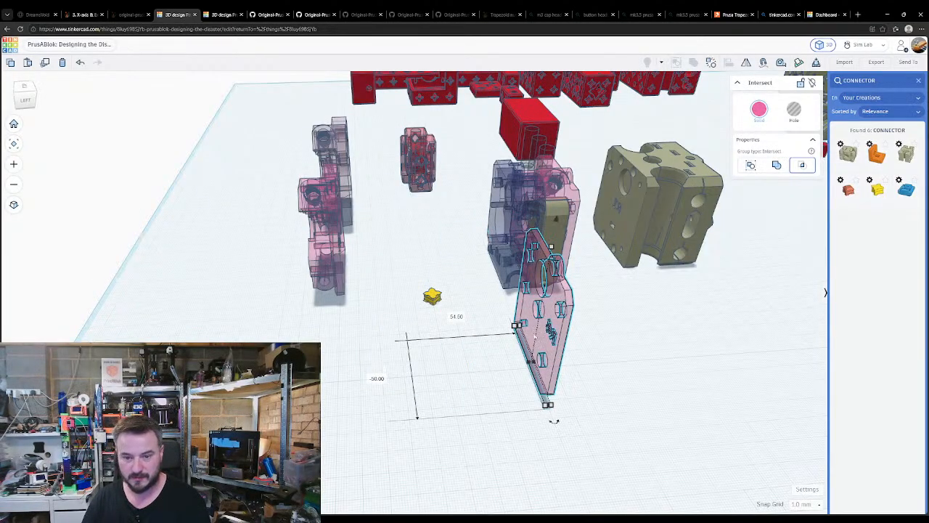
left_click(446, 368)
- Duplicate the thin pink plate and place the copy at the far corner of the workplane, behind the other bodies
left_click(546, 341)
key("ctrl+d")
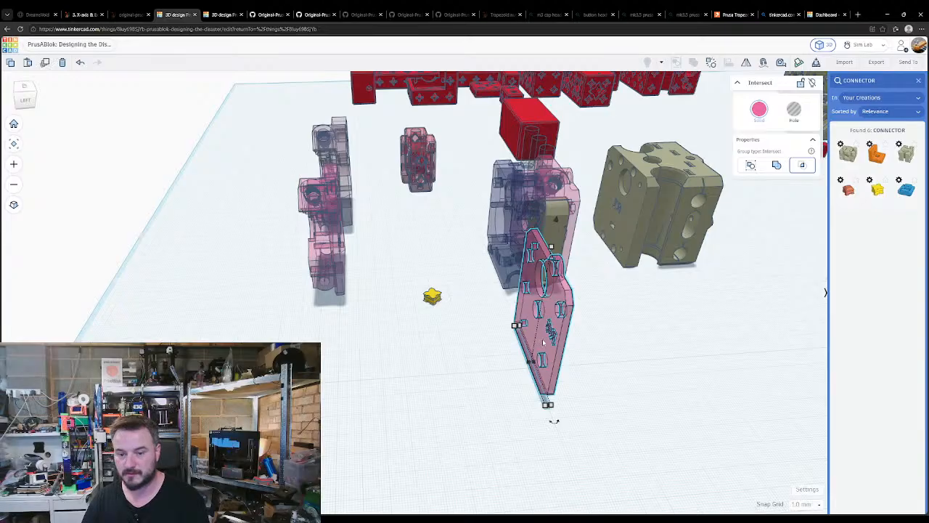
left_click_drag(543, 342, 240, 157)
- Ungroup the original thin plate into its pink body and red box, and select the pink body alone
left_click(543, 345)
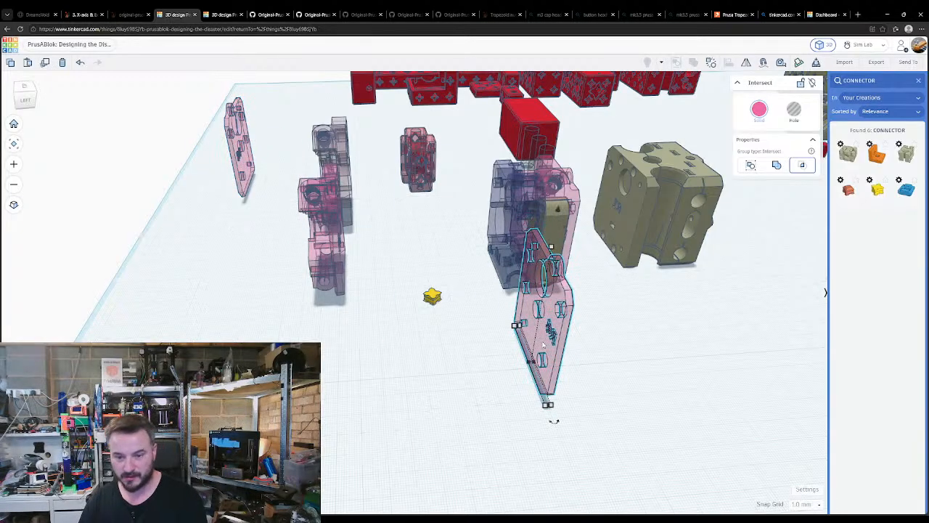
key("ctrl+shift+g")
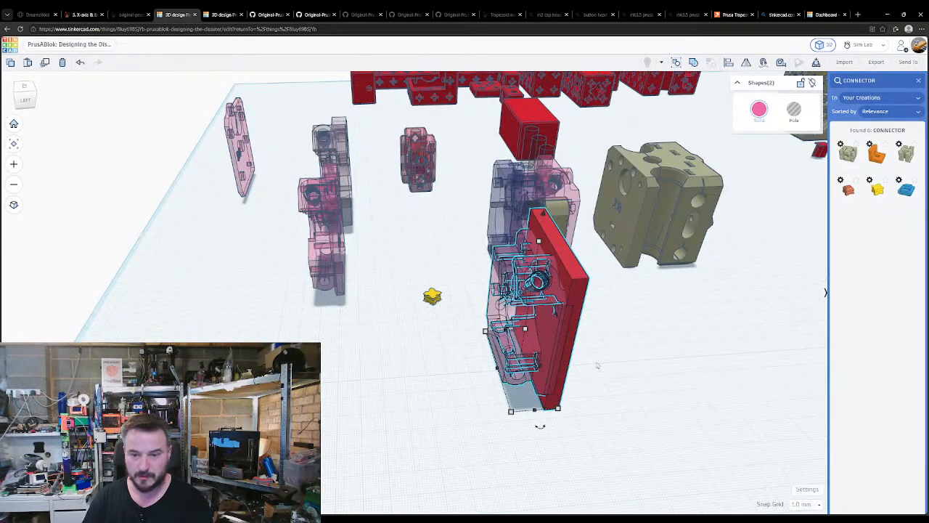
scroll(578, 343, "up", 3)
left_click(618, 349)
left_click(549, 301)
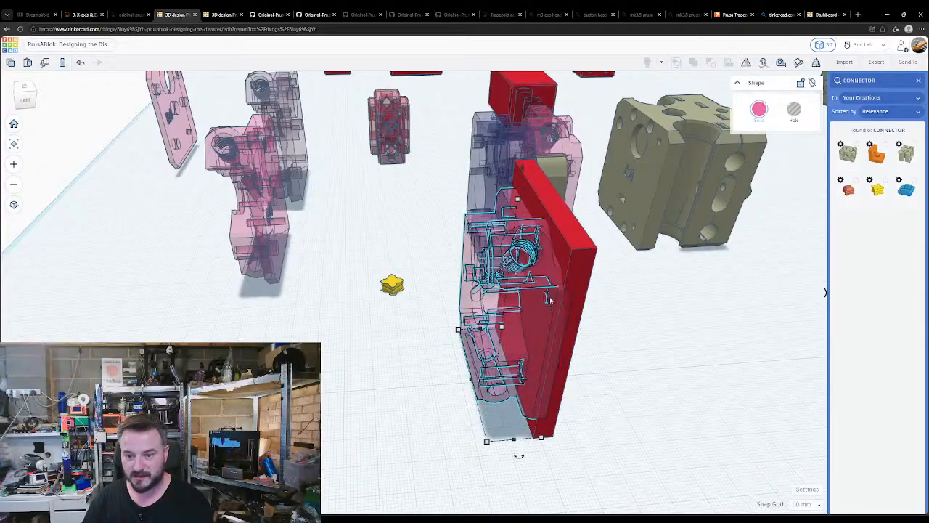
- Try a workplane on the side face of the red box and restore the base workplane
left_click(578, 301)
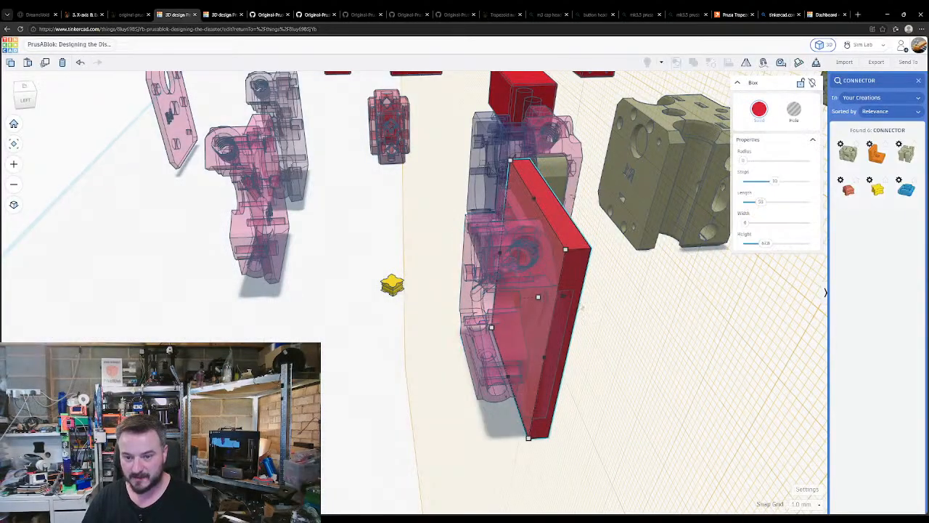
right_click_drag(603, 319, 593, 267)
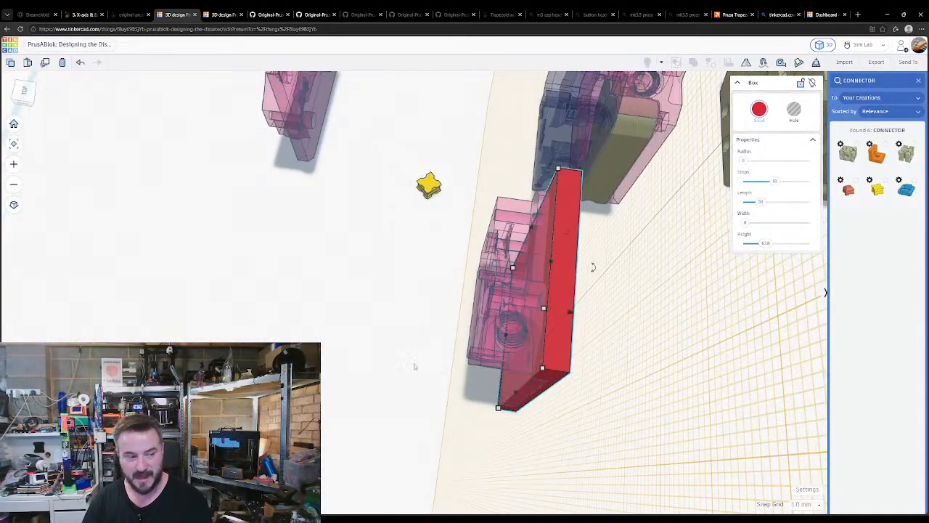
right_click_drag(416, 366, 412, 390)
key("w")
left_click(425, 313)
- Combine the pink body and the red box into one group with the group type set to Intersect
middle_click_drag(427, 319, 389, 294)
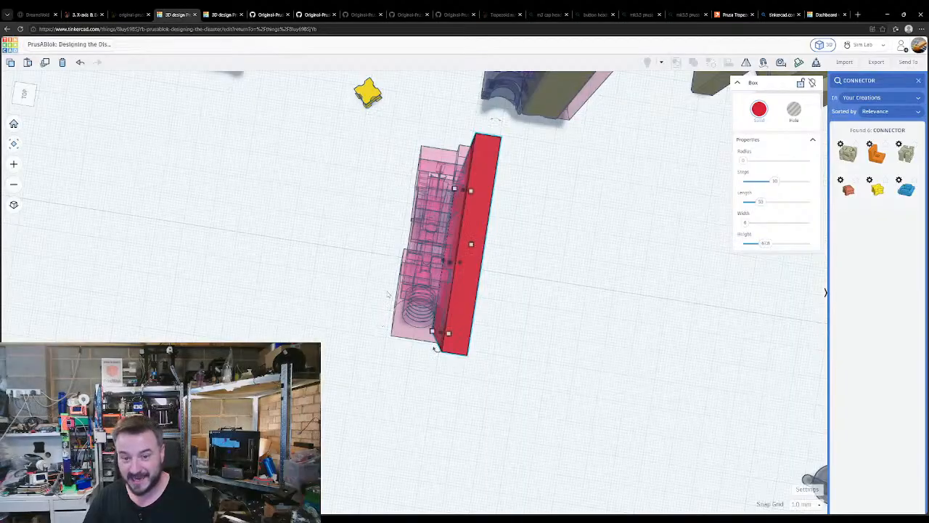
left_click(460, 293, "shift")
left_click(436, 284, "shift")
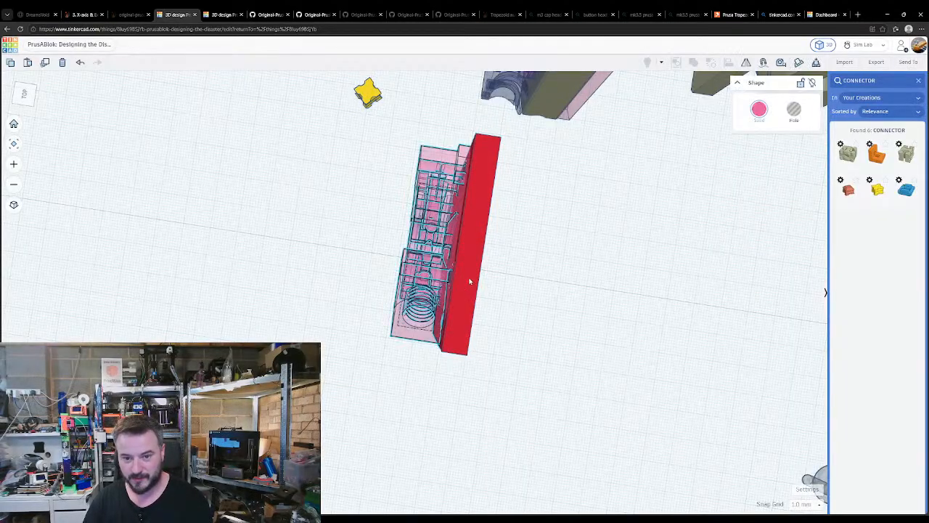
left_click(470, 282, "shift")
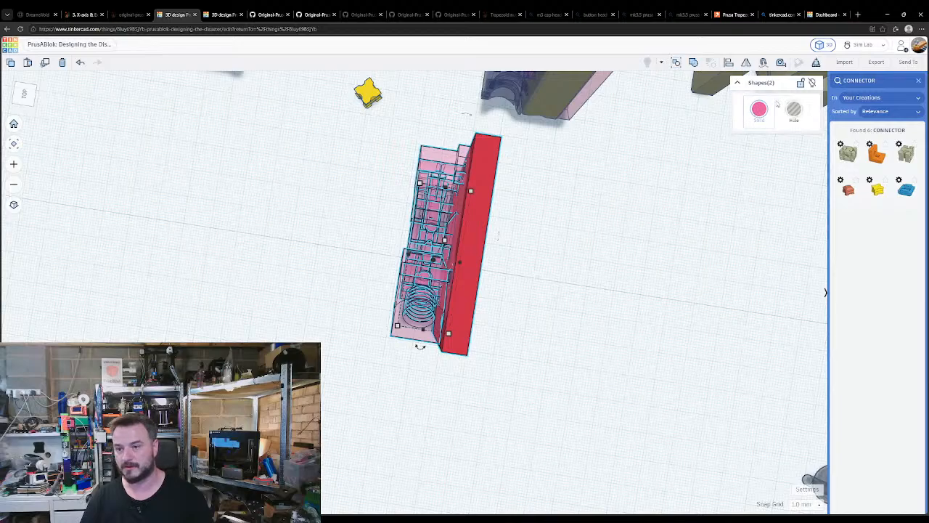
left_click(692, 64)
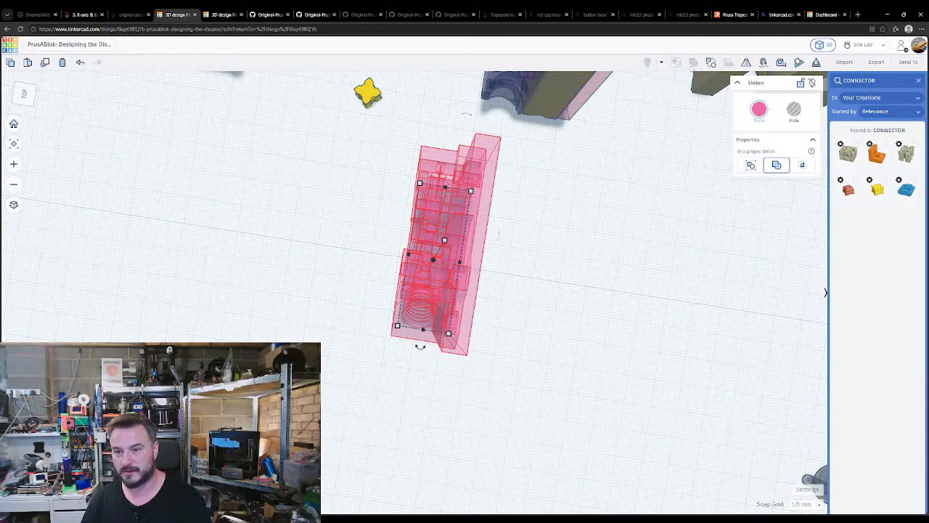
left_click(802, 165)
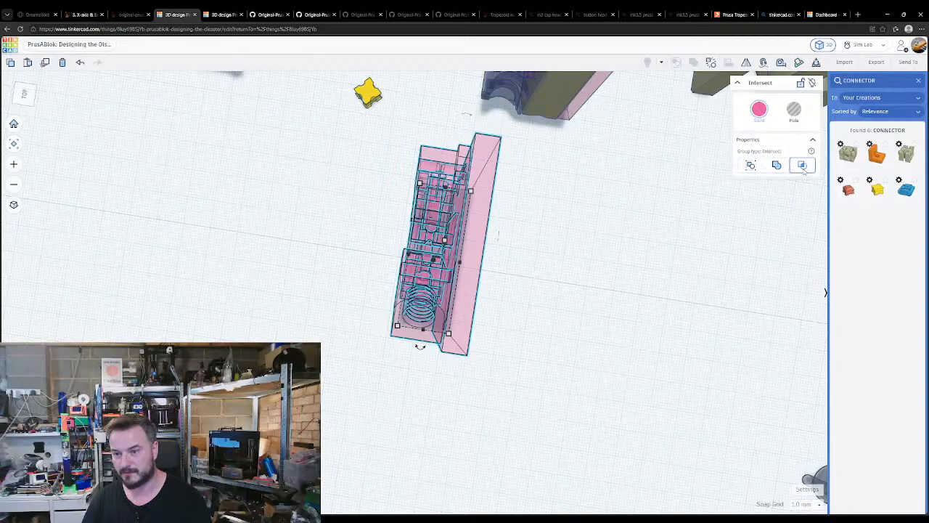
left_click(546, 239)
- Set the thickness of the intersected pink plate to 4.4 mm
right_click_drag(298, 338, 423, 167)
left_click(419, 277)
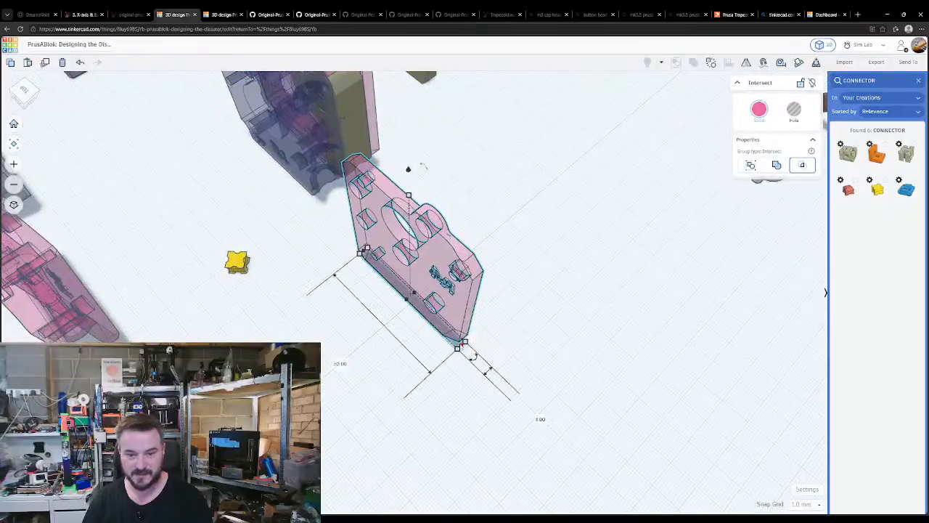
left_click(445, 392)
right_click_drag(446, 392, 261, 291)
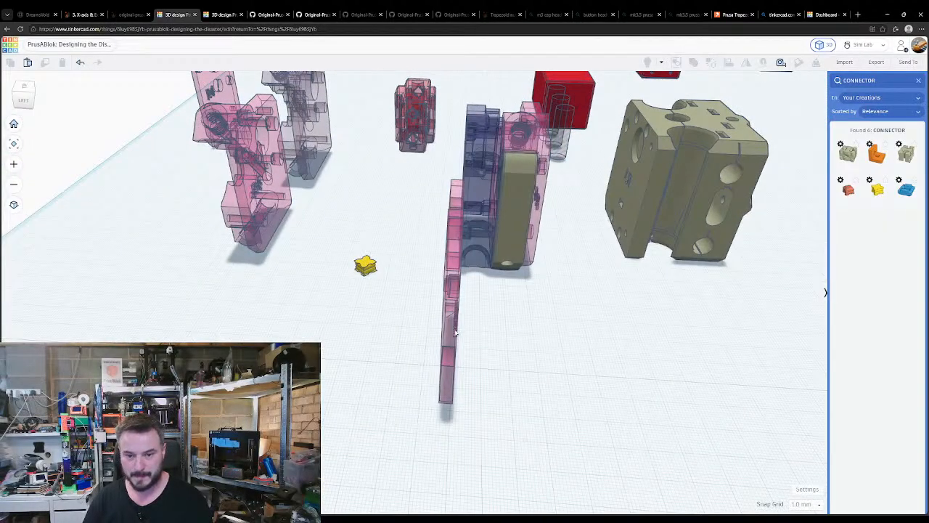
left_click(456, 333)
scroll(451, 348, "up", 2)
mouse_move(456, 310)
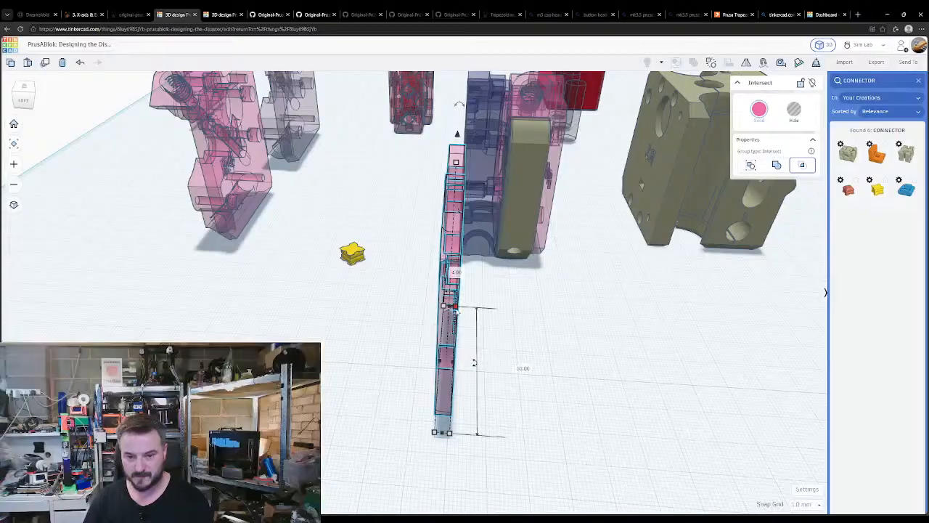
left_click_drag(457, 310, 458, 311)
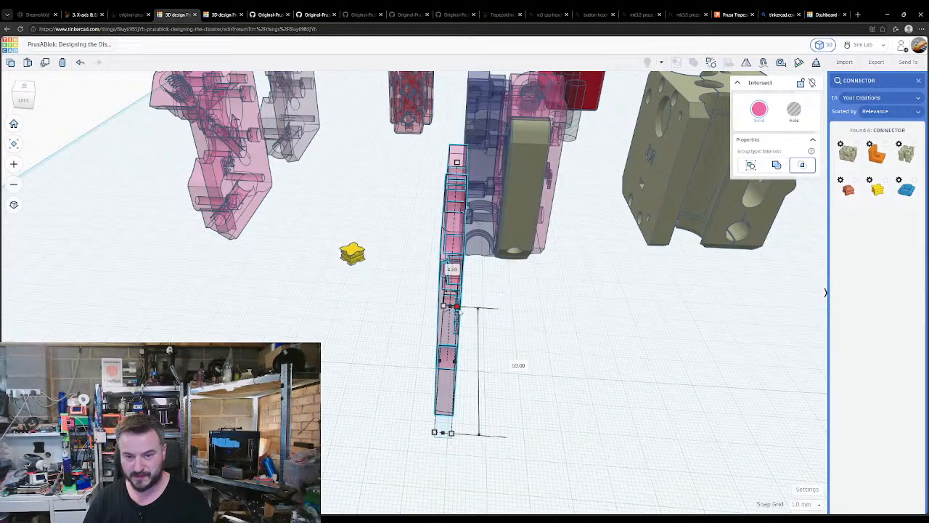
left_click(451, 273)
type("4.4")
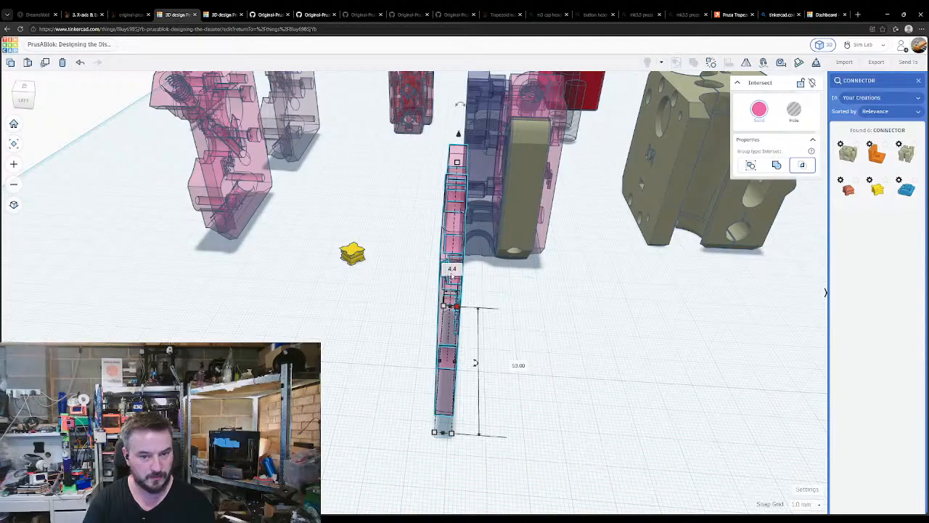
key("Return")
left_click(404, 329)
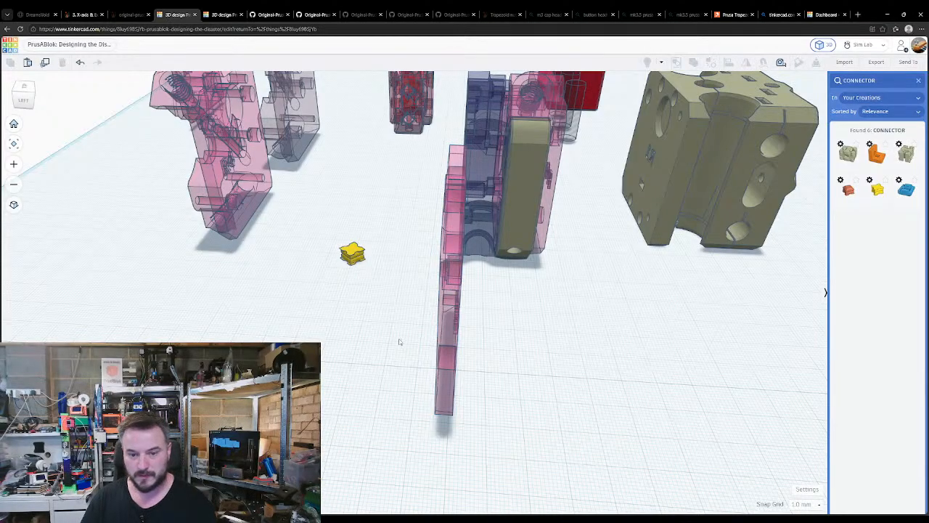
- Examine the thickened R4 plate and its holes from several sides, next to the dark blue and olive parts
right_click_drag(397, 356, 433, 339)
scroll(445, 319, "up", 4)
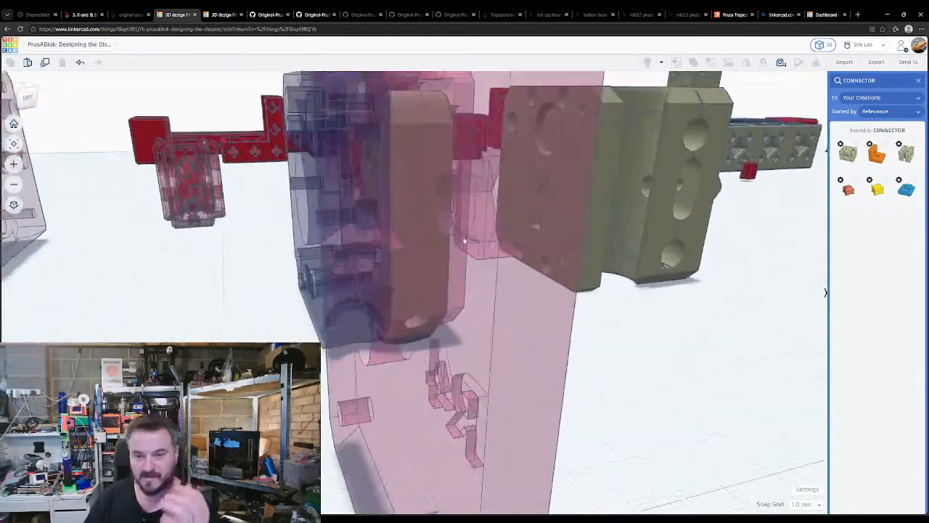
right_click_drag(512, 245, 328, 298)
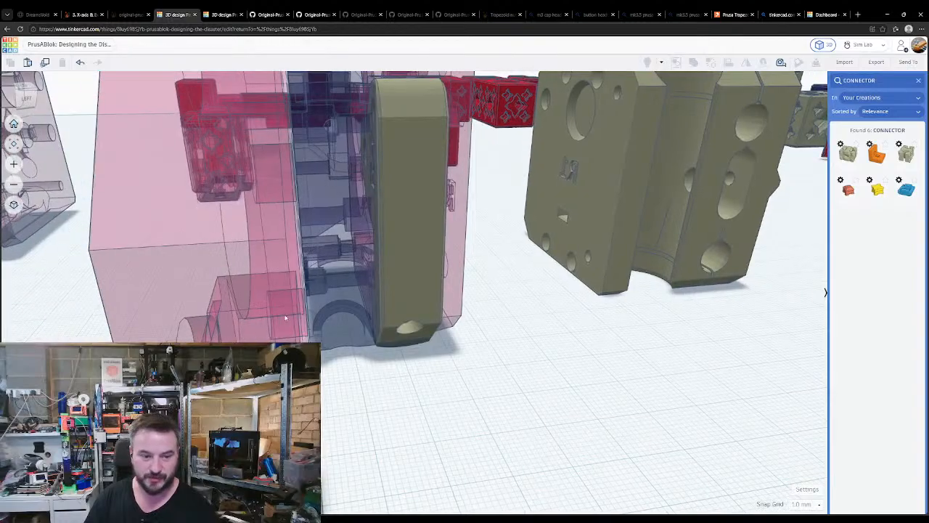
right_click_drag(271, 329, 357, 332)
mouse_move(429, 338)
right_mouse_down()
mouse_move(346, 405)
mouse_move(350, 355)
mouse_move(437, 325)
right_mouse_up()
scroll(345, 406, "down", 4)
right_click_drag(280, 359, 329, 390)
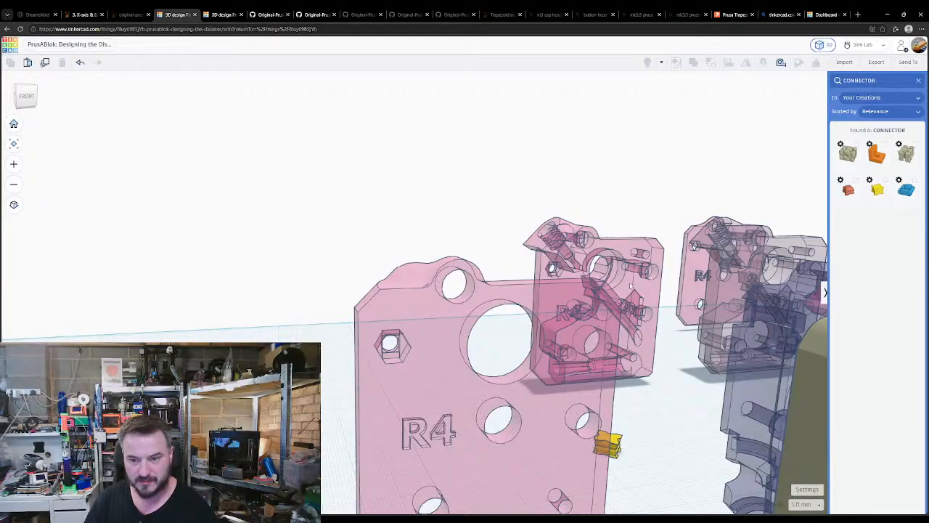
right_click_drag(527, 406, 517, 447)
- Compare the two pink R4 bodies, checking how the one against the dark blue body lines up with it
left_click(381, 213)
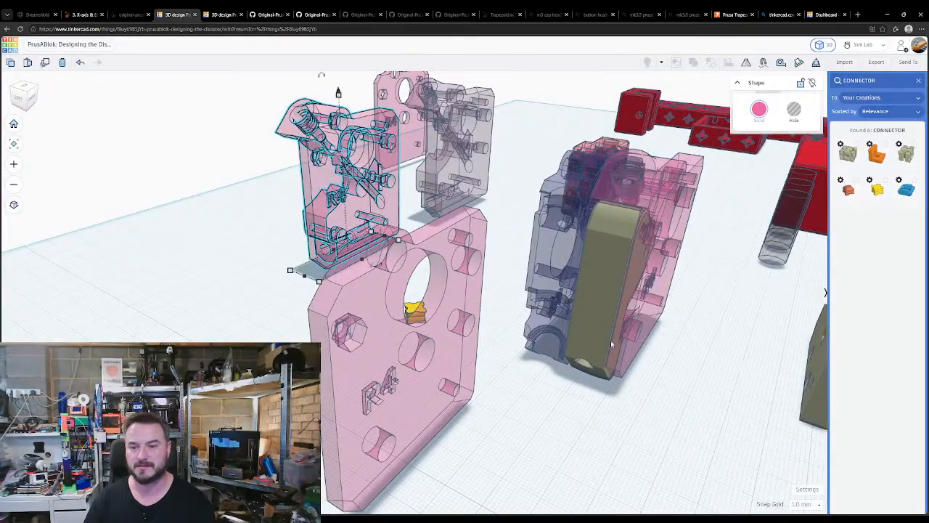
right_click_drag(612, 344, 478, 379)
left_click(475, 379)
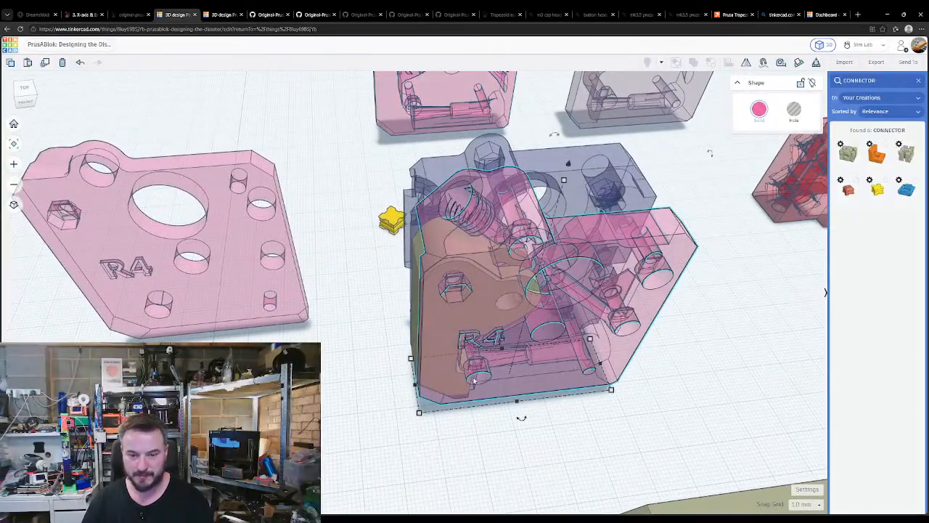
right_click_drag(675, 342, 293, 303)
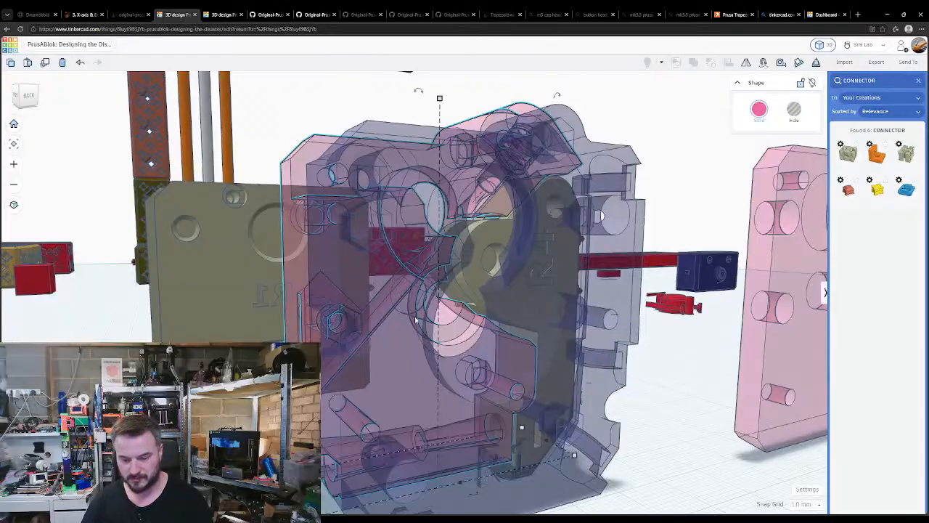
right_click_drag(425, 342, 472, 370)
- Try mirroring the dark blue body along its depth, and shift it clear of the pink R4 body and back to check the fit
scroll(472, 370, "down", 3)
left_click(462, 385)
left_click(457, 391)
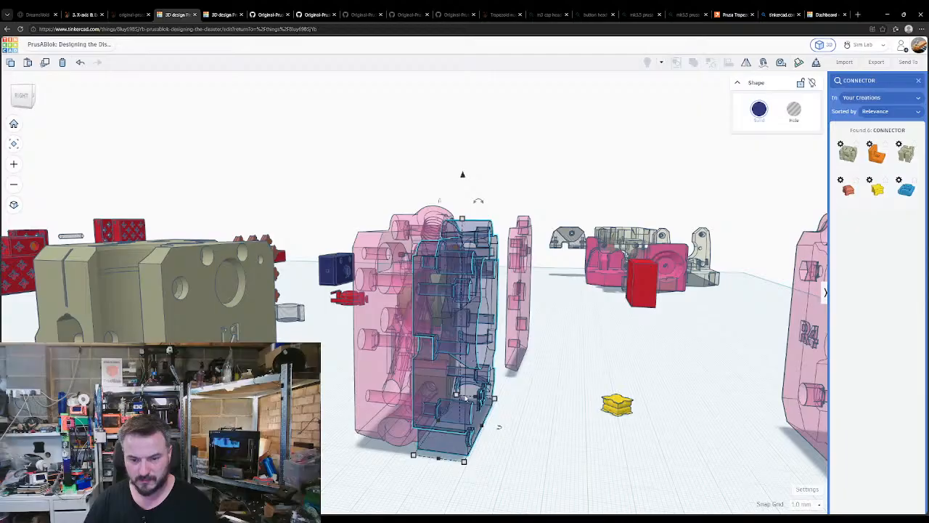
key("m")
left_click(498, 432)
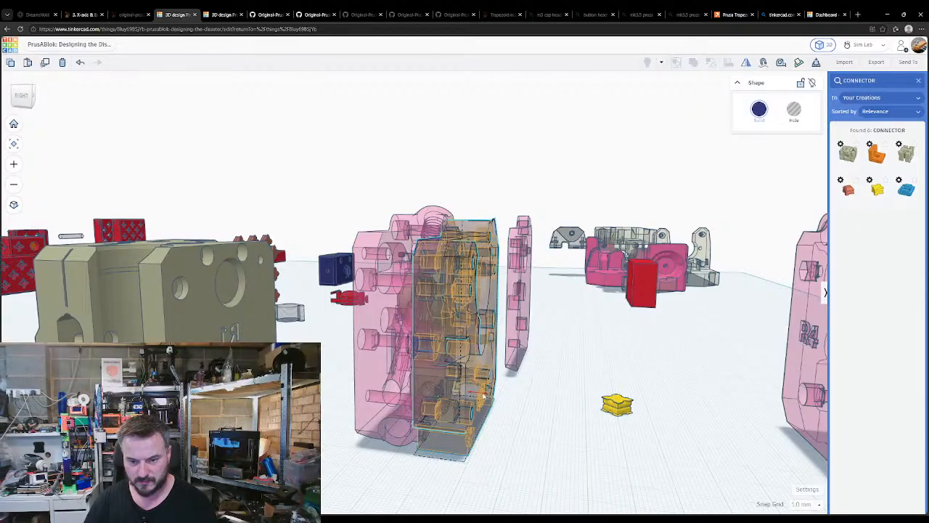
left_click(514, 436)
left_click(485, 415)
key("m")
left_click(480, 397)
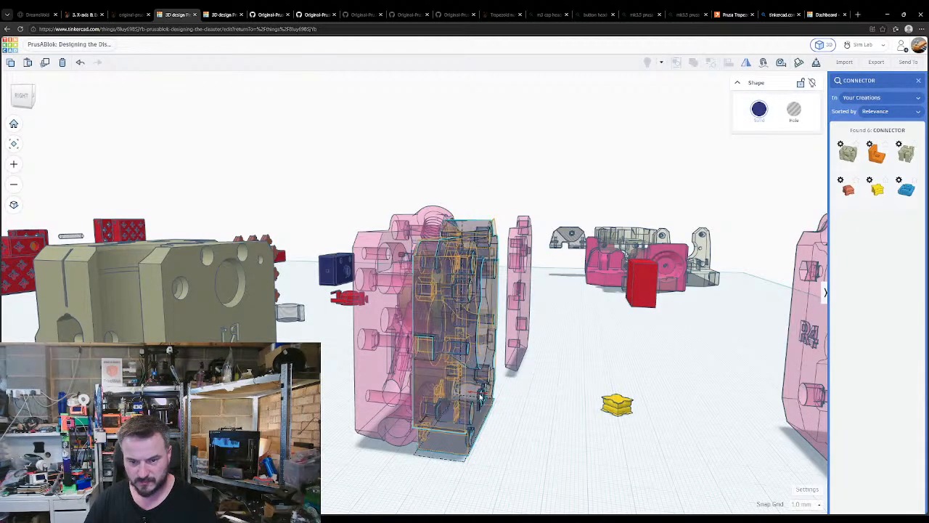
left_click(503, 436)
left_click(457, 397)
key("shift+Right")
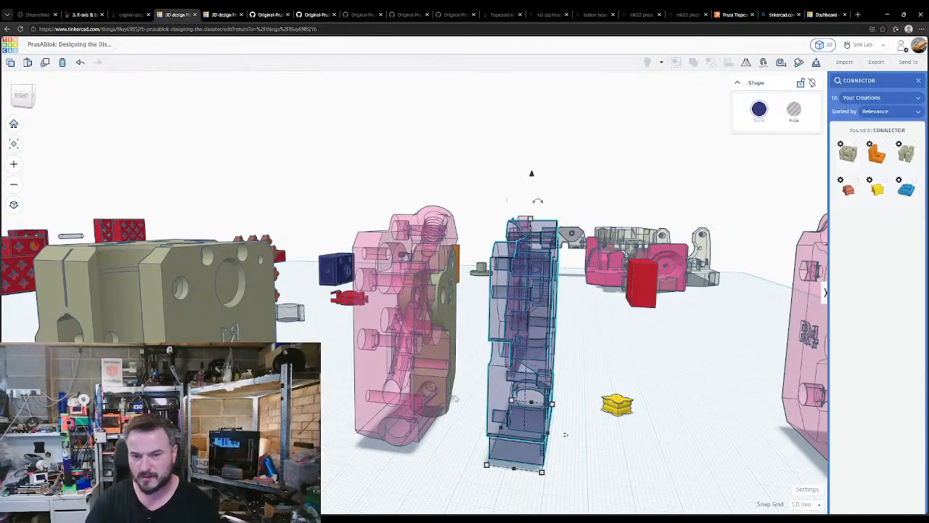
key("shift+Left")
- Nudge the dark blue body sideways in 1 mm increments to expose the edge of the pink R4 body behind it
middle_click_drag(432, 375, 435, 376)
right_click_drag(435, 372, 457, 376)
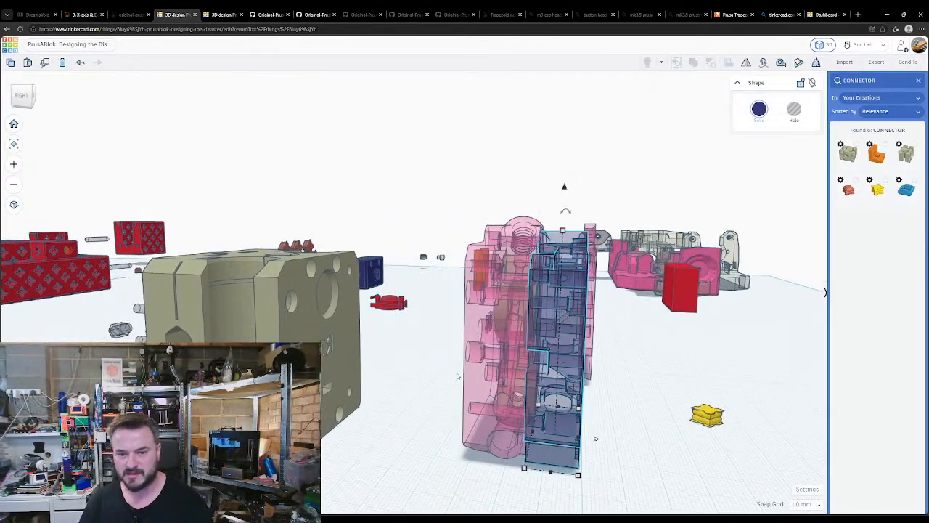
scroll(506, 310, "up", 5)
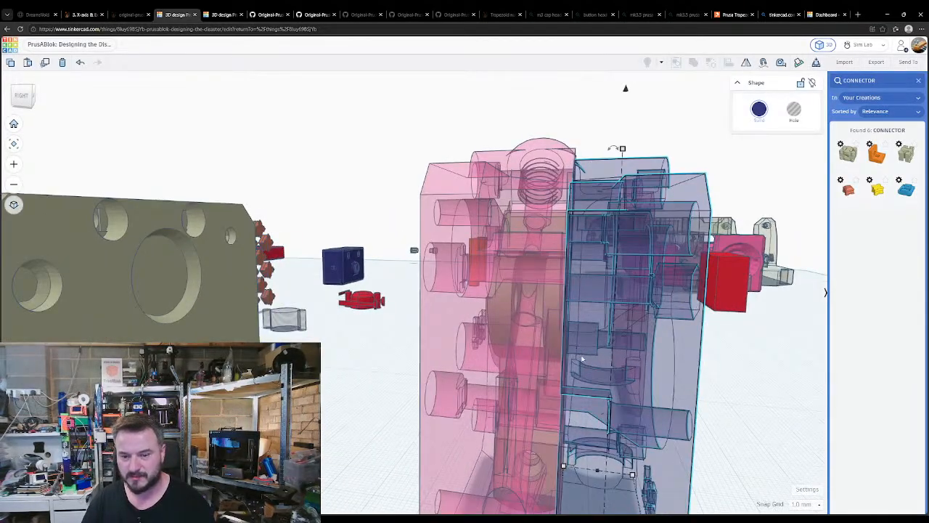
mouse_move(582, 358)
right_mouse_down()
mouse_move(381, 359)
mouse_move(578, 355)
right_mouse_up()
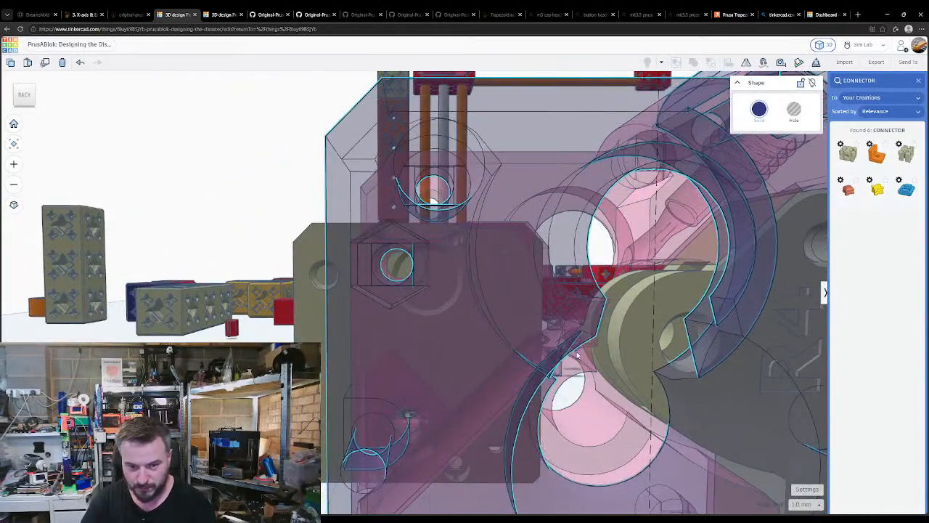
right_click_drag(474, 372, 482, 365)
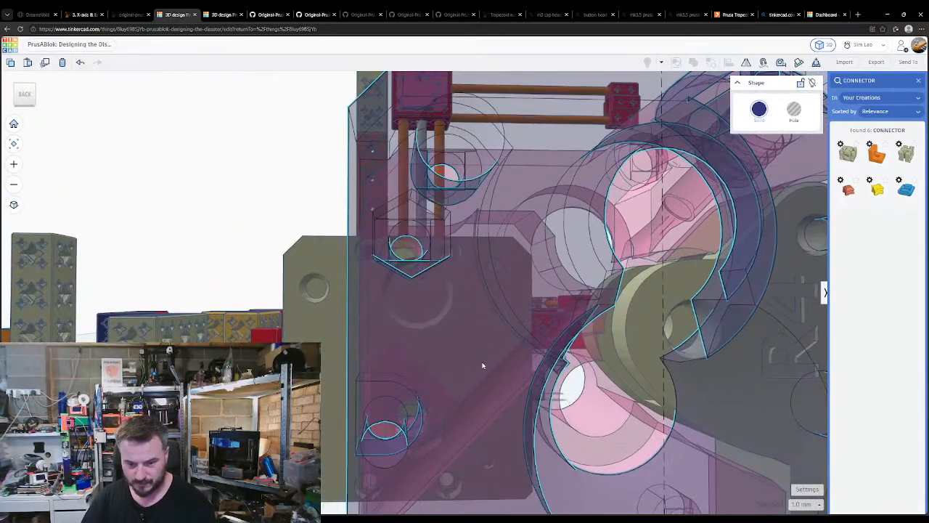
key("Right")
key("Right")
key("Right")
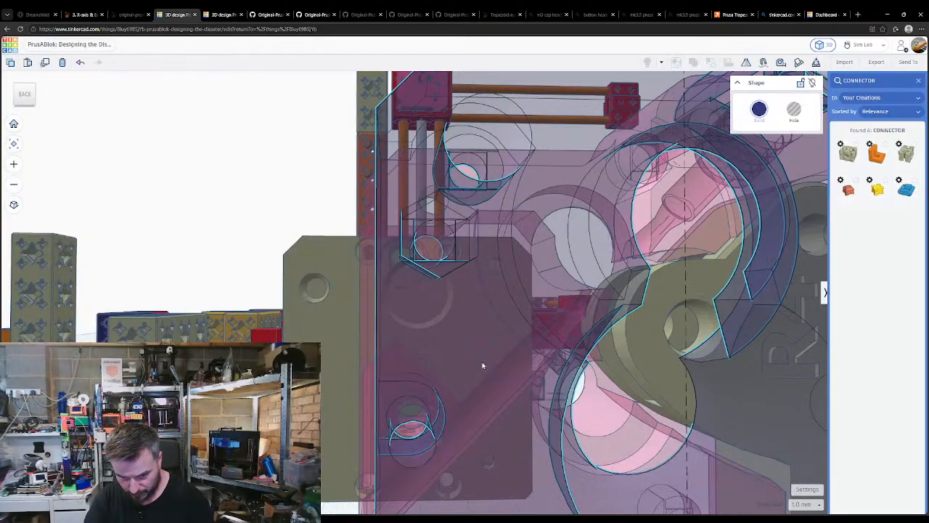
key("Left")
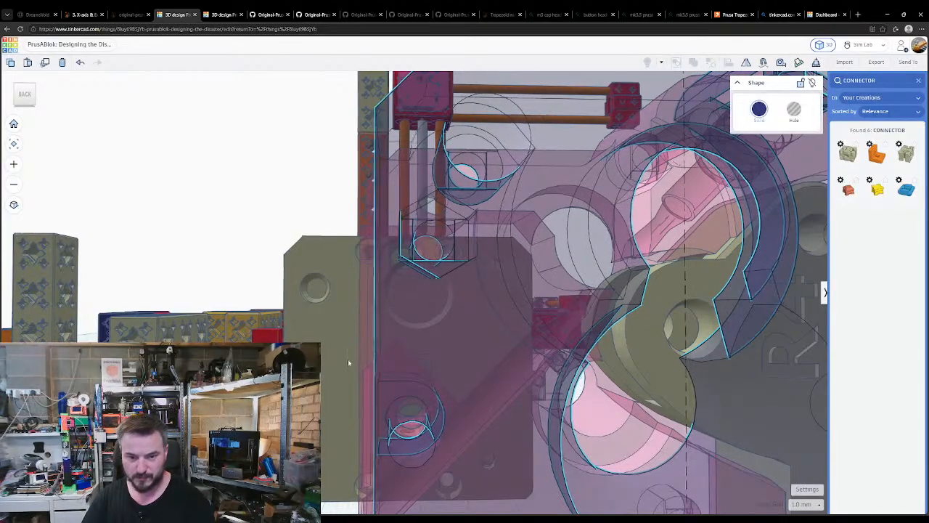
- Drop the dark blue body onto a temporary workplane set on the pink R4 body's side face, and restore the base workplane
right_click_drag(347, 358, 333, 253)
key("w")
left_click(438, 301)
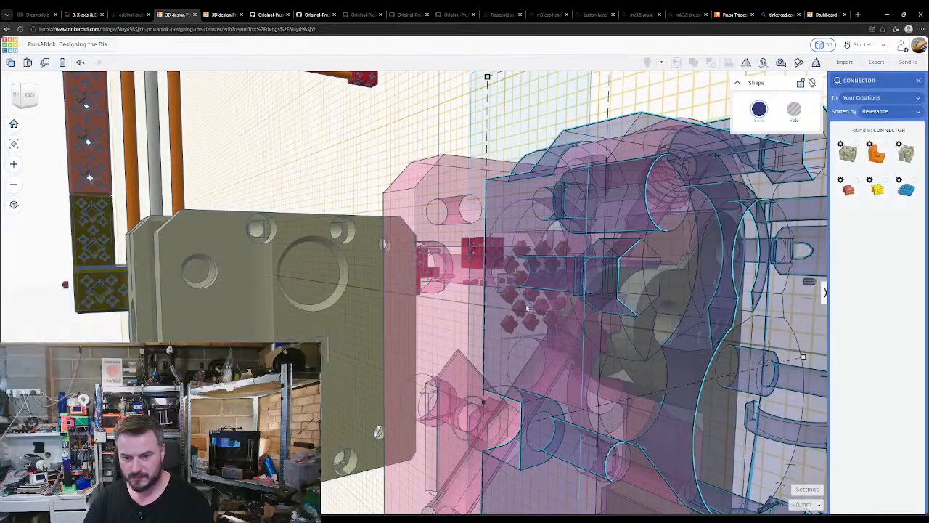
key("d")
key("w")
right_click_drag(339, 369, 346, 292)
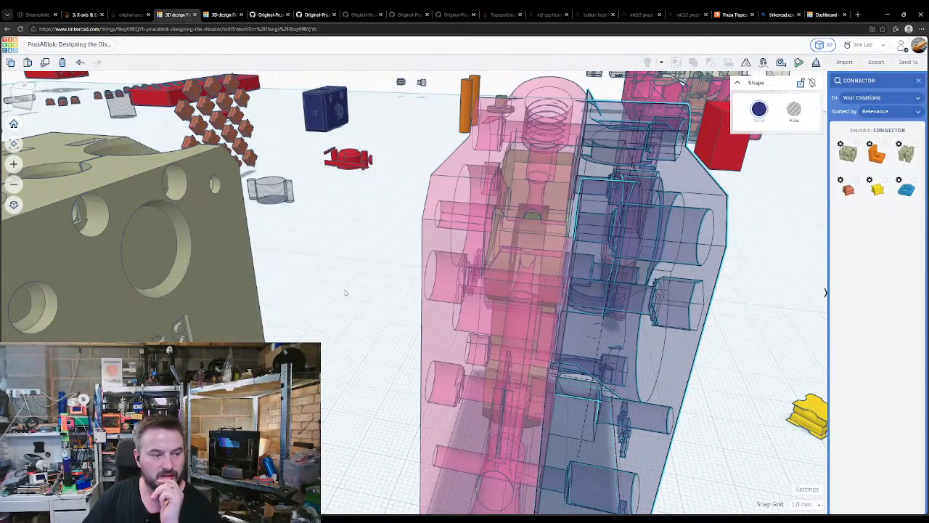
- Examine the adjoining pink and dark blue bodies from the end, and the cluster of orange-brown connector pieces nearby
right_click_drag(345, 292, 346, 292)
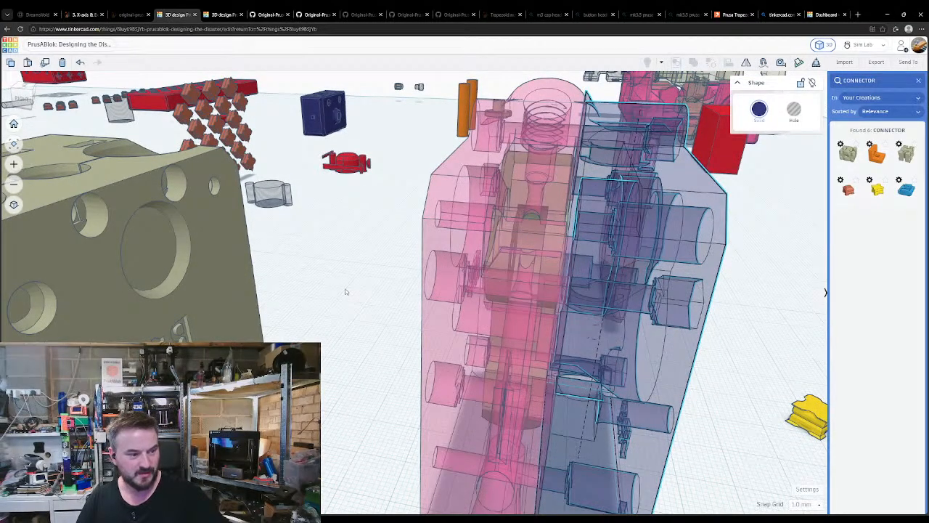
mouse_move(345, 292)
right_mouse_down()
mouse_move(370, 298)
mouse_move(342, 291)
mouse_move(360, 289)
right_mouse_up()
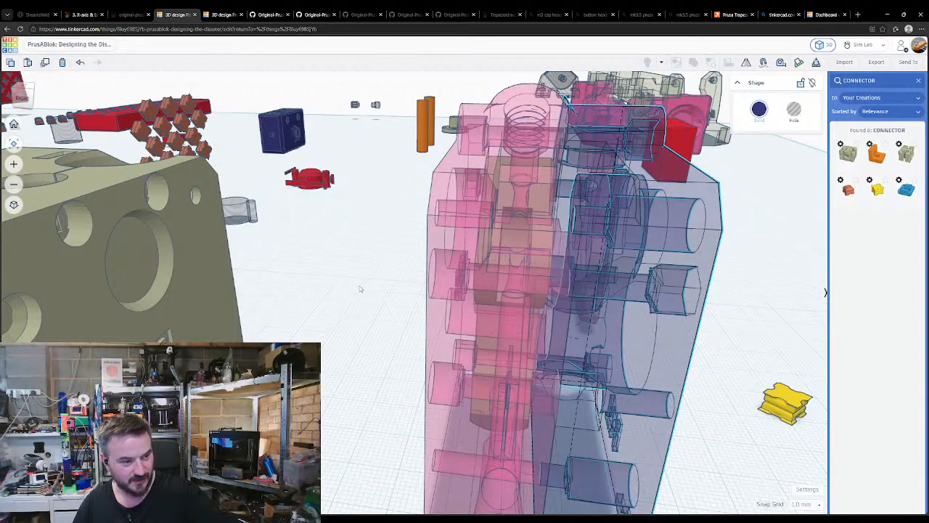
right_click_drag(360, 289, 327, 278)
right_click_drag(283, 221, 383, 252)
middle_click_drag(254, 265, 316, 273)
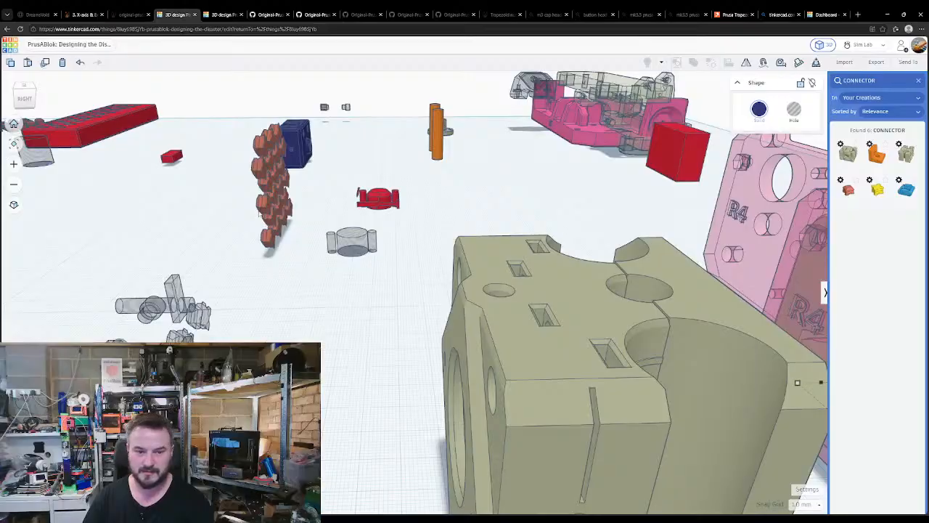
scroll(252, 202, "up", 3)
scroll(269, 209, "up", 6)
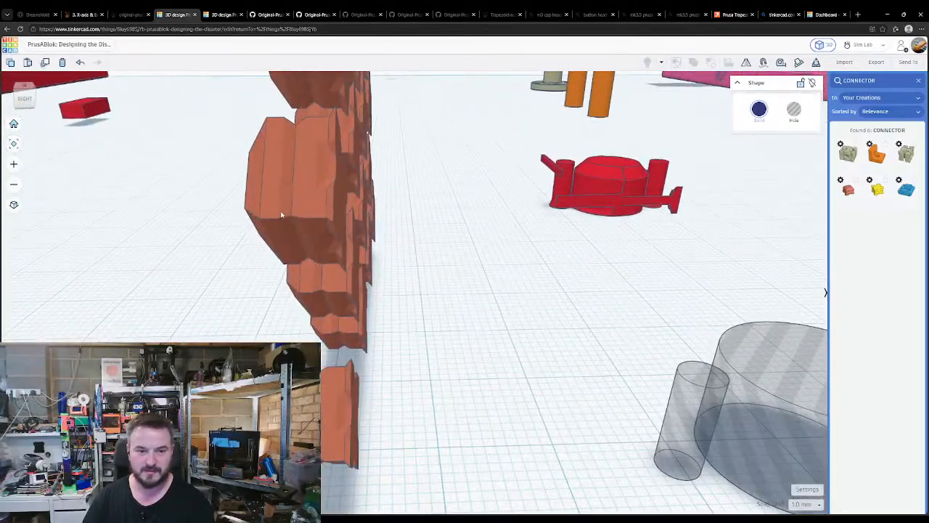
right_click_drag(287, 215, 527, 239)
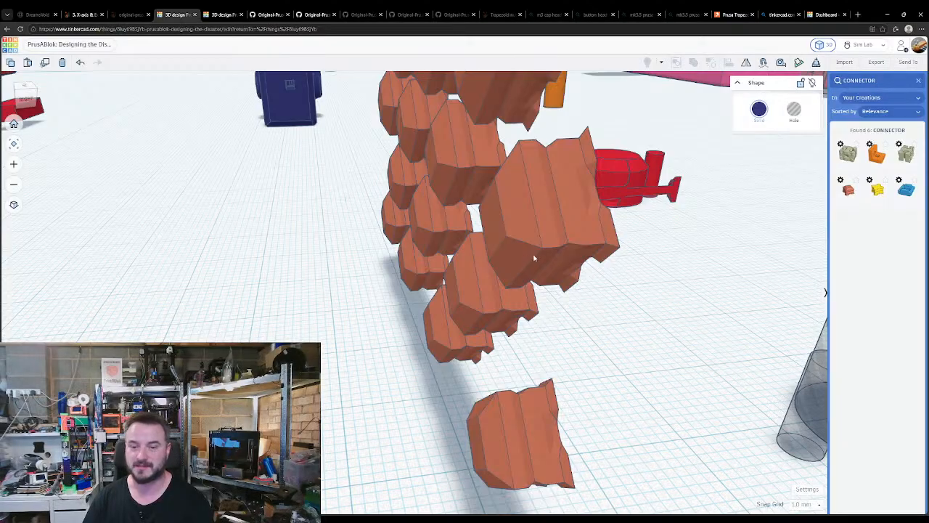
right_click_drag(534, 258, 519, 253)
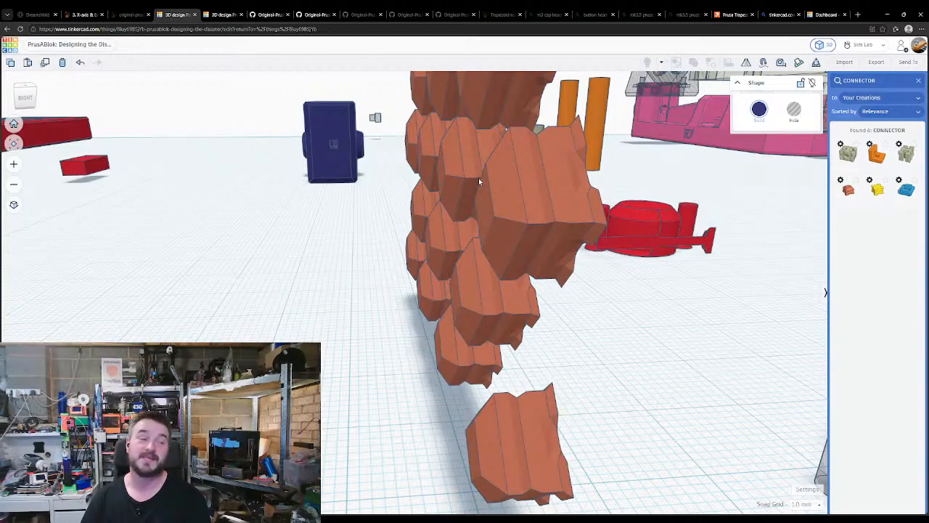
right_click_drag(487, 264, 304, 178)
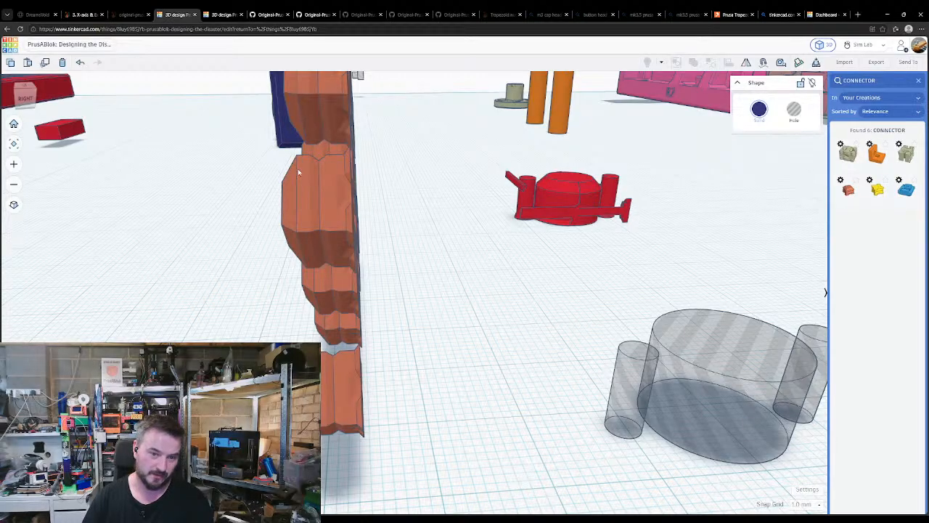
right_click_drag(598, 294, 470, 255)
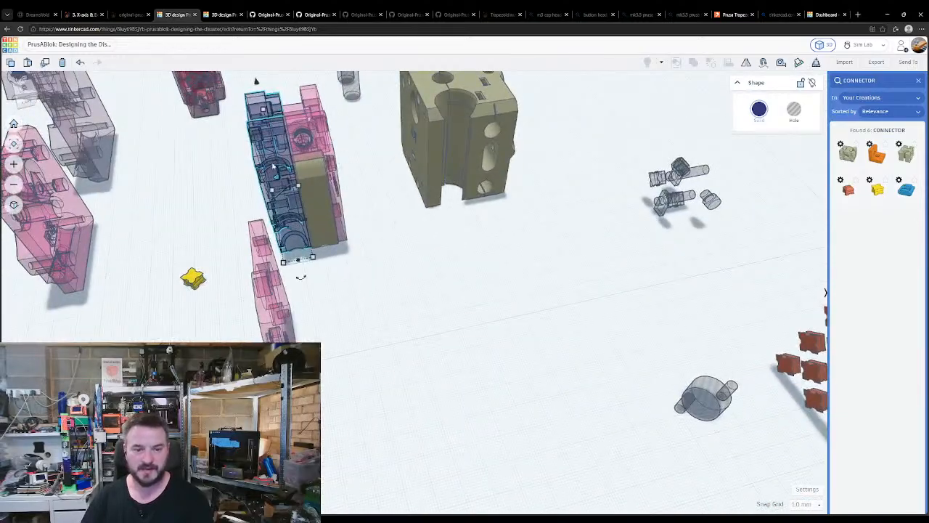
- Inspect the joint between the dark blue and pink R4 bodies, and measure the combined footprint of both
key("f")
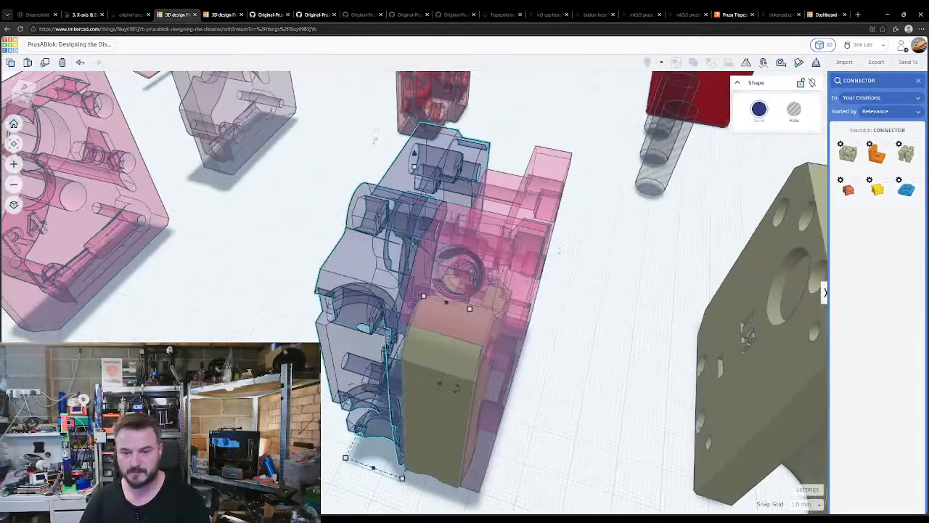
right_click_drag(374, 138, 474, 299)
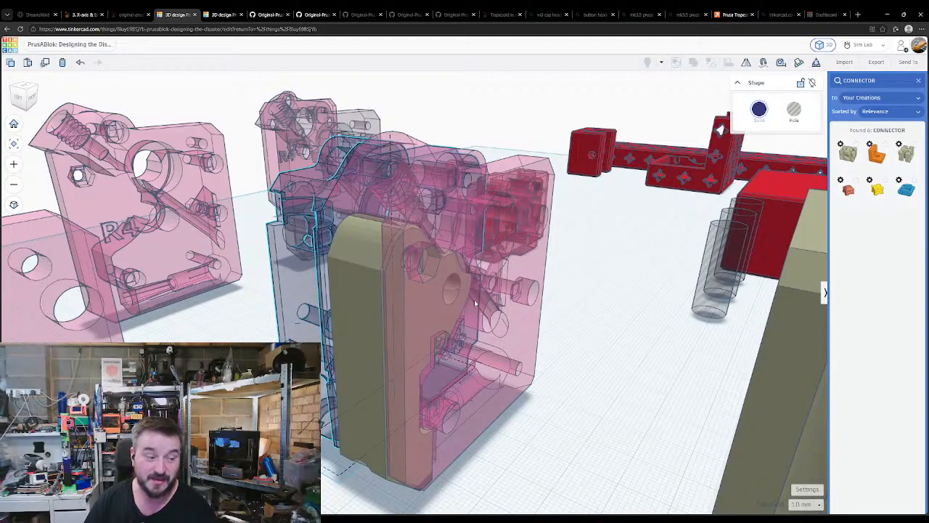
right_click_drag(474, 300, 474, 301)
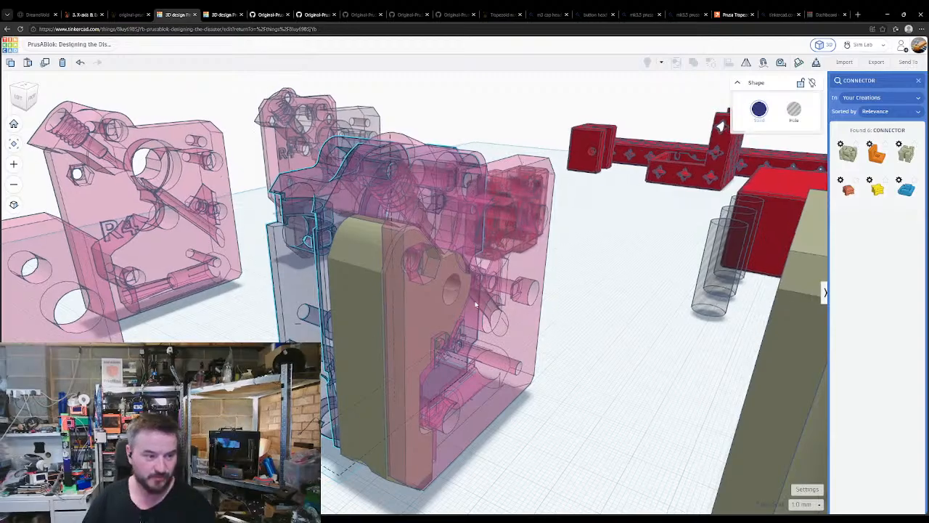
right_click_drag(475, 302, 271, 280)
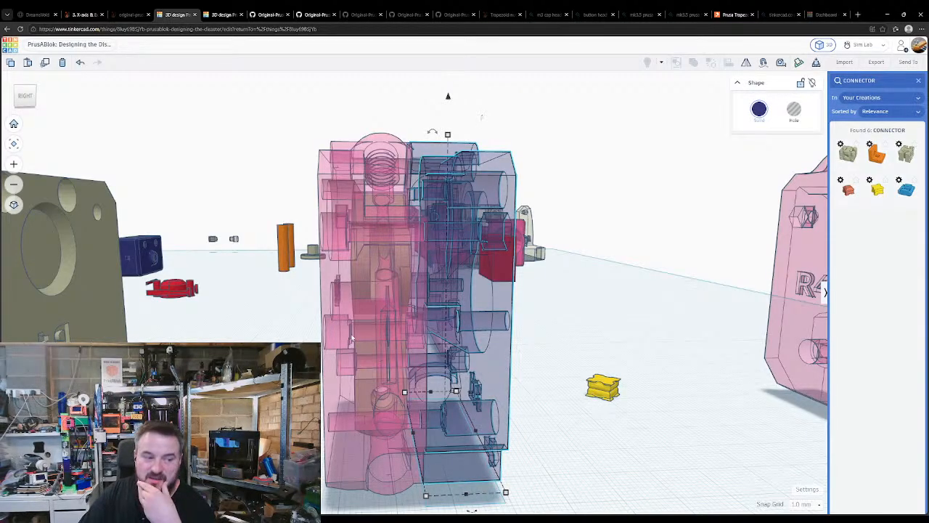
right_click_drag(352, 341, 303, 238)
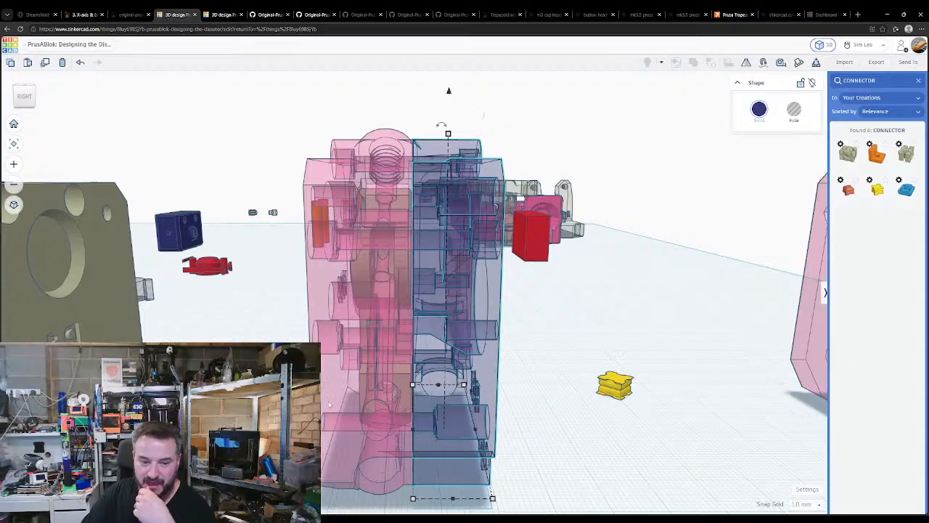
left_click(364, 398, "shift")
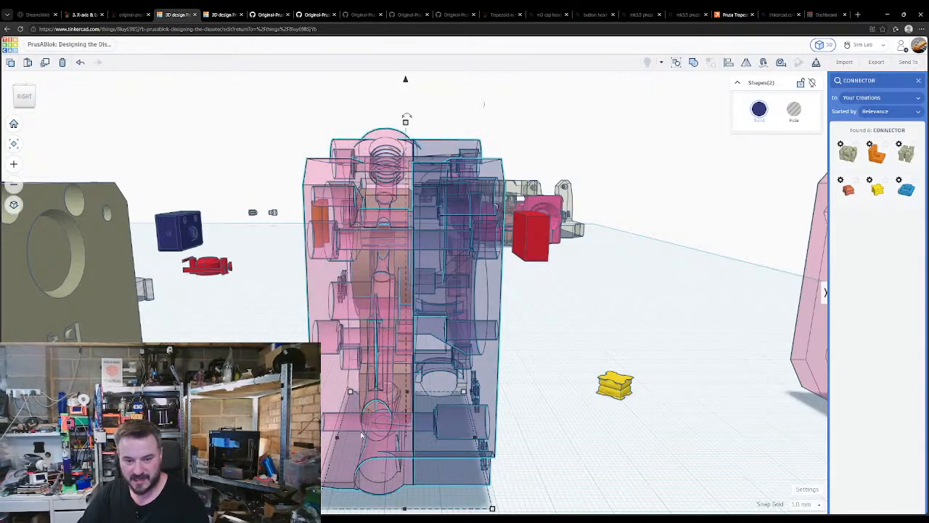
right_click_drag(365, 398, 347, 425)
middle_click_drag(346, 426, 331, 461)
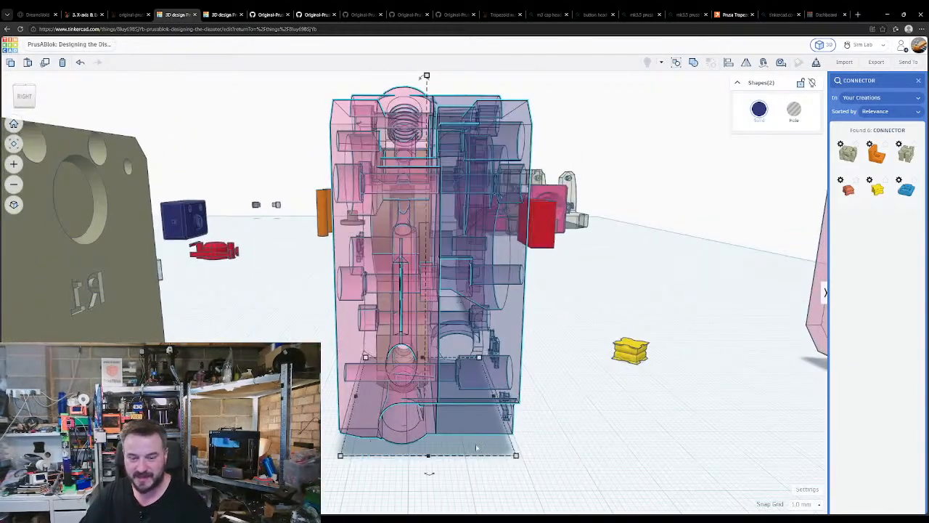
mouse_move(516, 456)
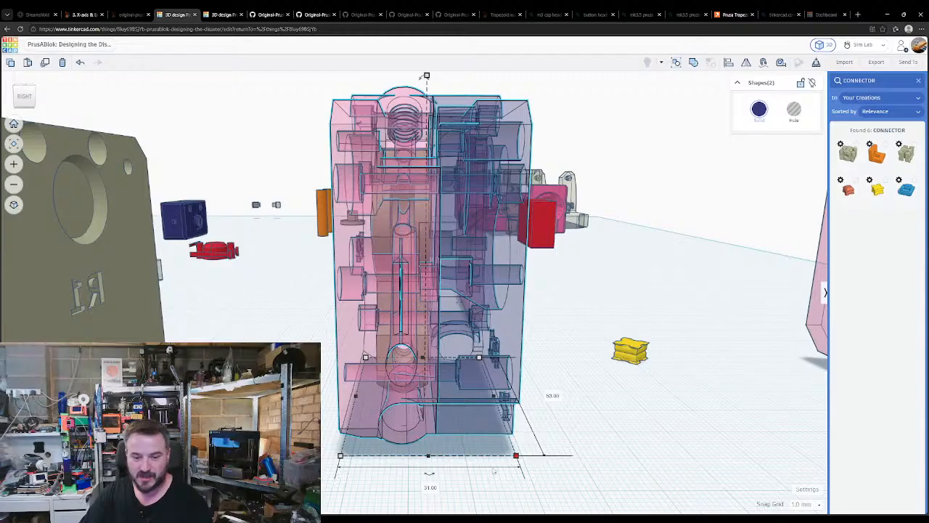
- Move the thin intersected R4 plate about 27 mm by 15 mm across the workplane onto the outer side of the pink R4 body
right_click_drag(494, 472, 501, 513)
middle_click_drag(479, 421, 508, 498)
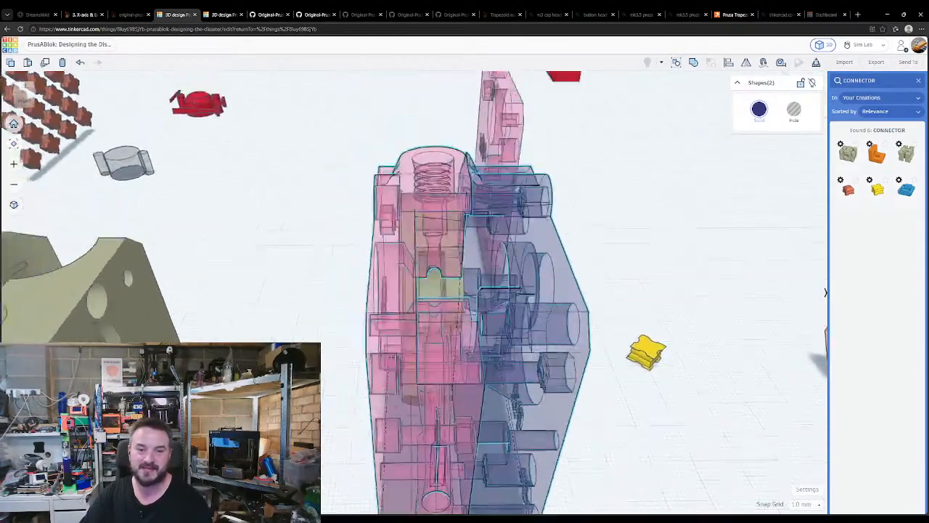
middle_click_drag(276, 349, 317, 414)
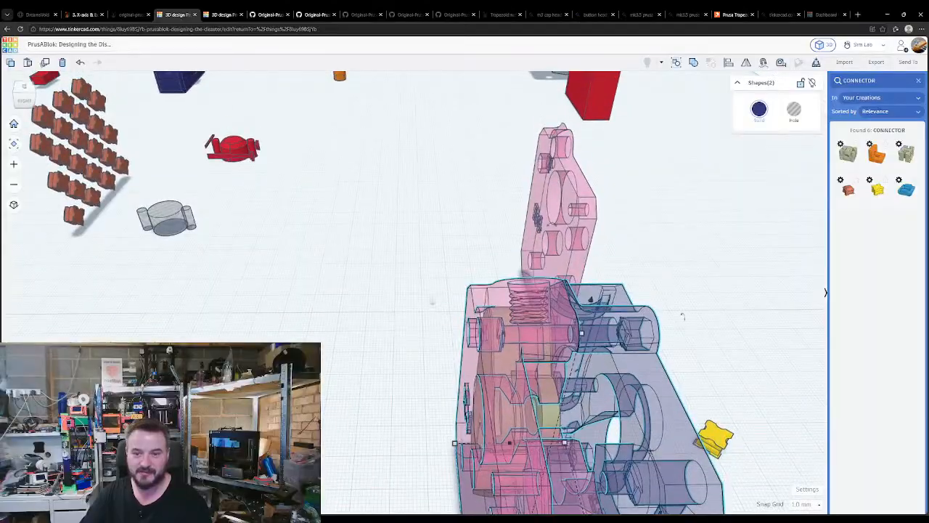
left_click_drag(548, 262, 386, 450)
middle_click_drag(385, 454, 378, 281)
left_click_drag(377, 281, 431, 363)
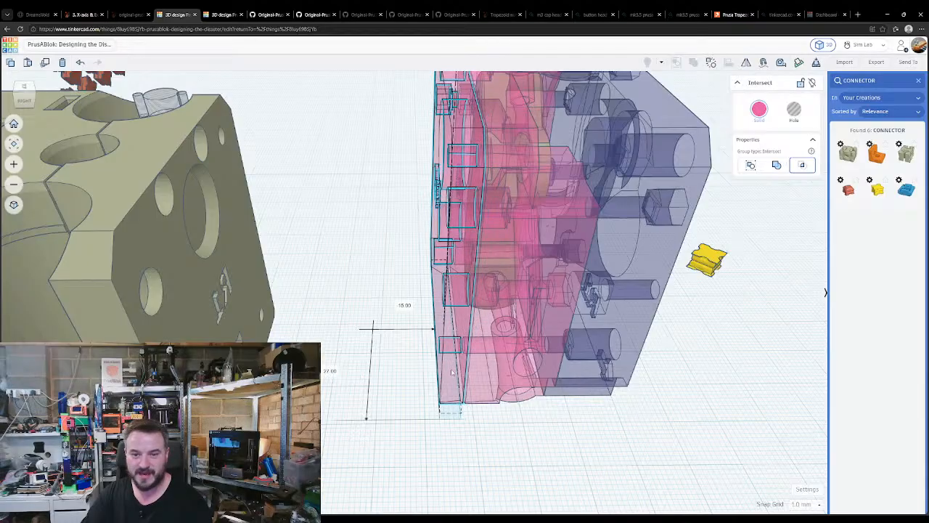
right_click_drag(416, 372, 610, 372)
right_click_drag(512, 395, 405, 394)
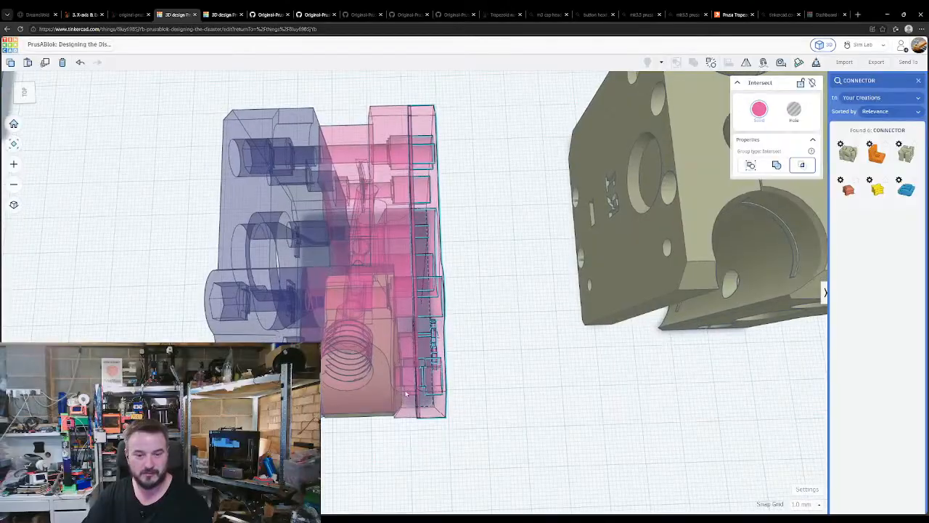
left_click(407, 392)
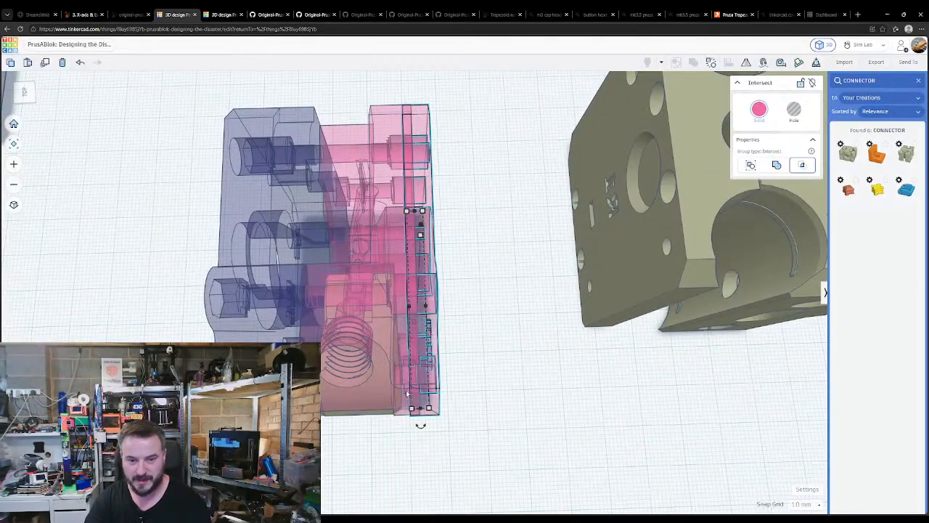
- Examine how the thin intersected R4 plate sits against the pink R4 body, from the end and from above
right_click_drag(438, 405, 416, 276)
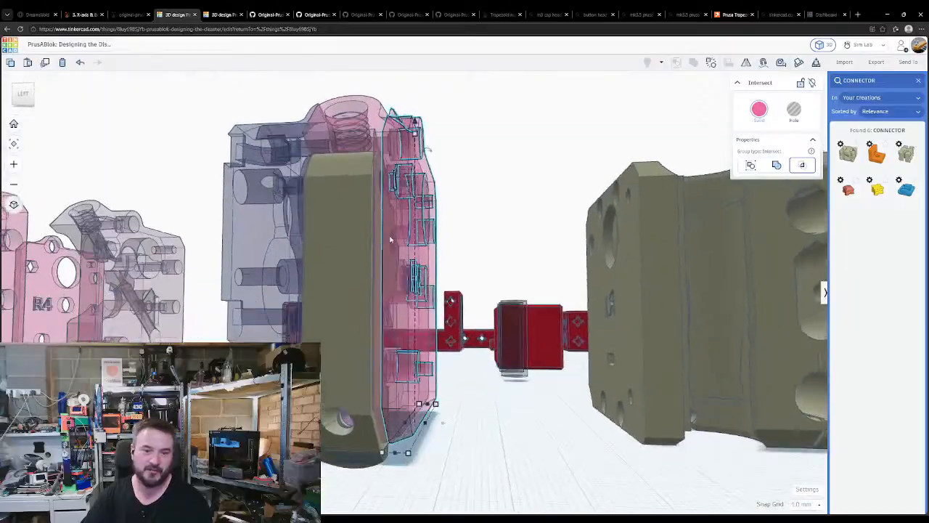
left_click(355, 142, "shift")
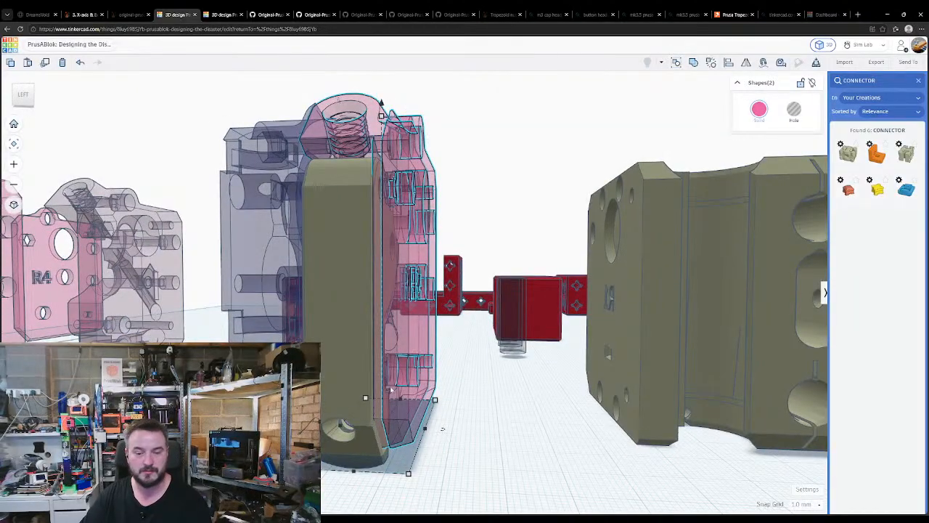
right_click_drag(442, 429, 484, 445)
right_click_drag(509, 360, 499, 322)
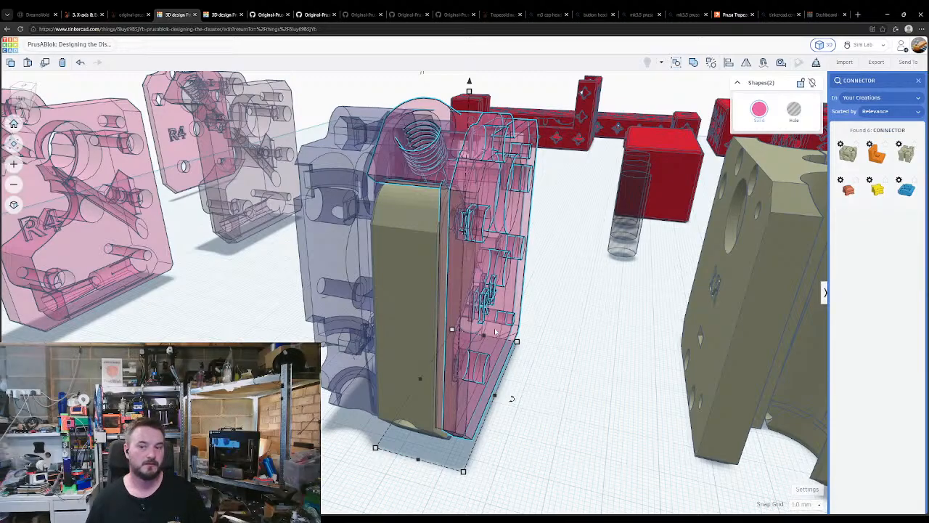
right_click_drag(500, 315, 620, 394)
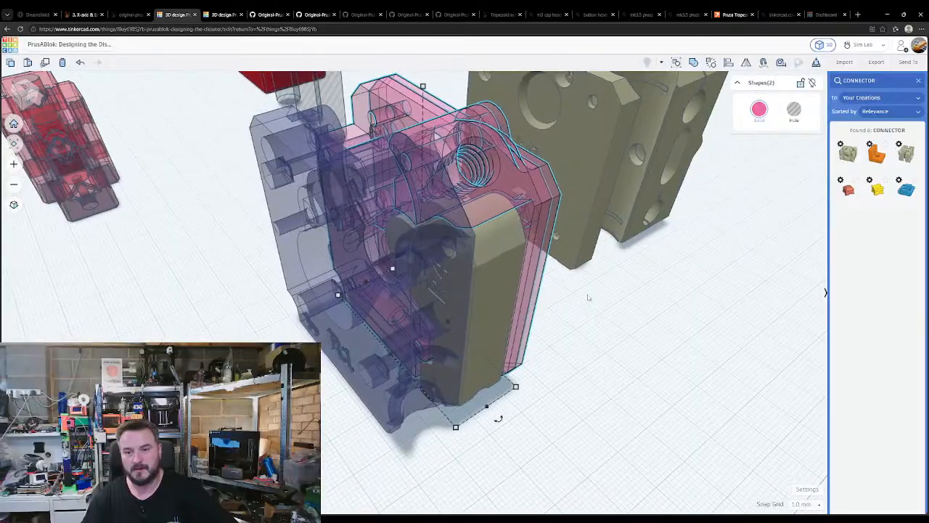
middle_click_drag(589, 297, 569, 432)
right_click_drag(569, 432, 385, 400)
middle_click_drag(385, 400, 470, 163)
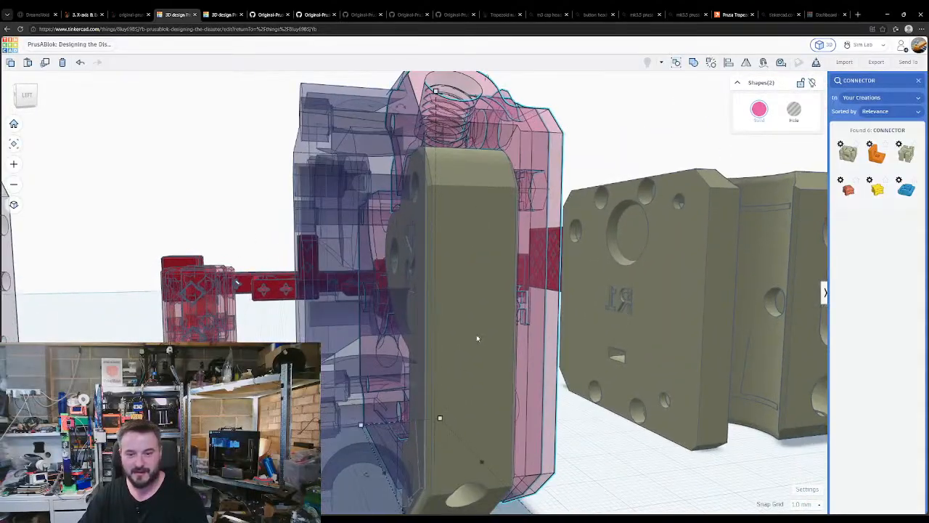
right_click_drag(477, 336, 373, 392)
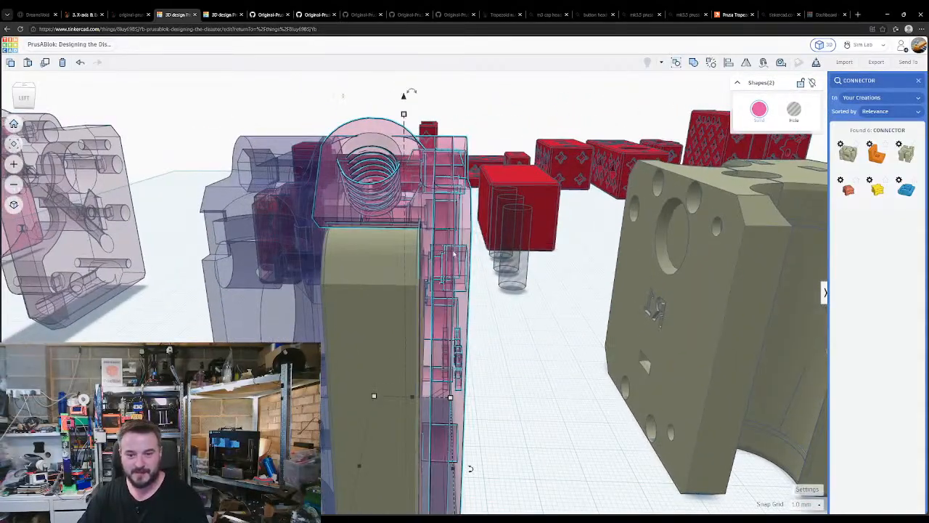
- Move the thin intersected R4 plate outward, clear of the pink R4 body
left_click(458, 291)
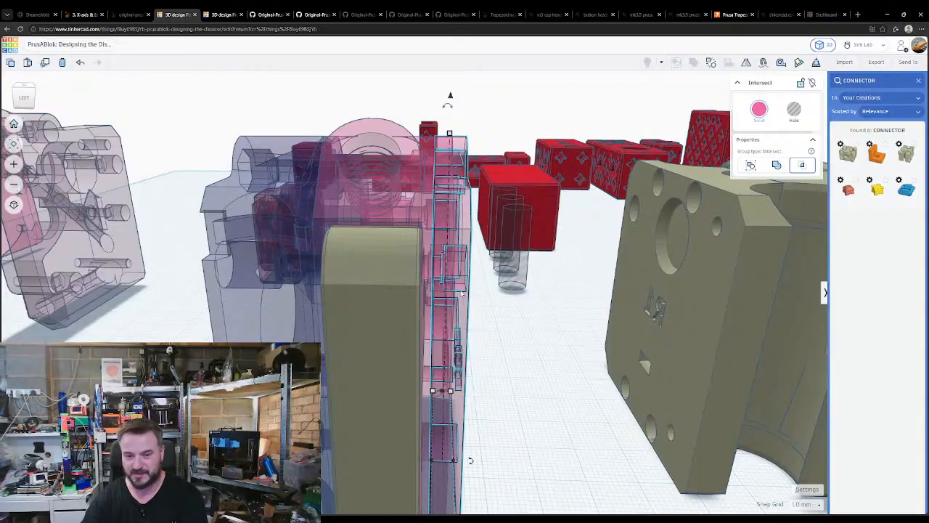
key("shift+Right")
key("shift+Right")
key("shift+Right")
key("shift+Left")
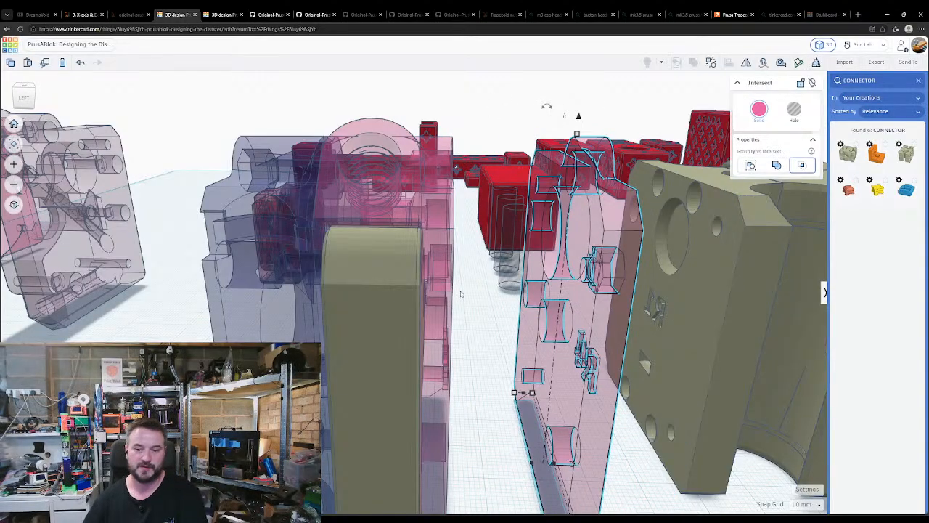
- Examine the separate translucent grey body from above and the end, comparing it with the joined dark blue and pink bodies
right_click_drag(510, 285, 482, 305)
middle_click_drag(236, 247, 296, 282)
left_click_drag(271, 180, 315, 219)
scroll(312, 225, "up", 2)
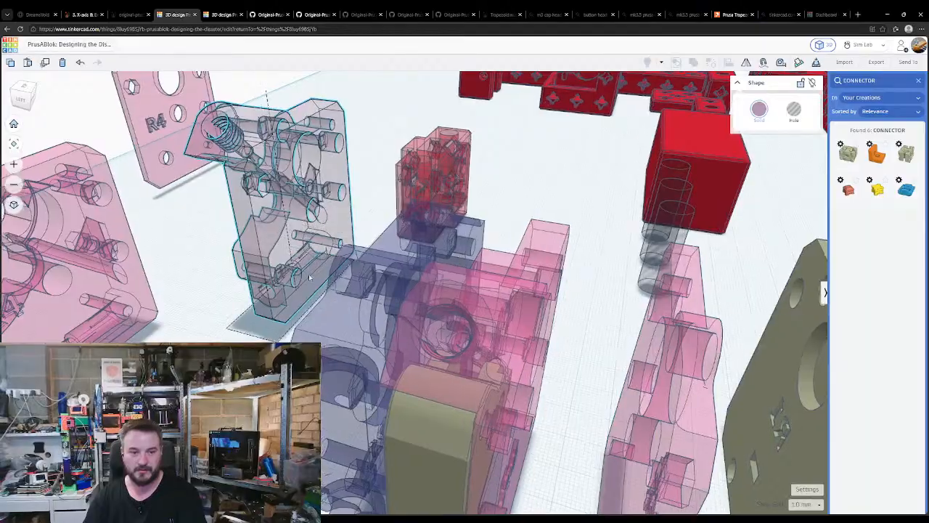
middle_click_drag(243, 297, 363, 363)
right_click_drag(363, 363, 379, 286)
right_click_drag(225, 363, 284, 293)
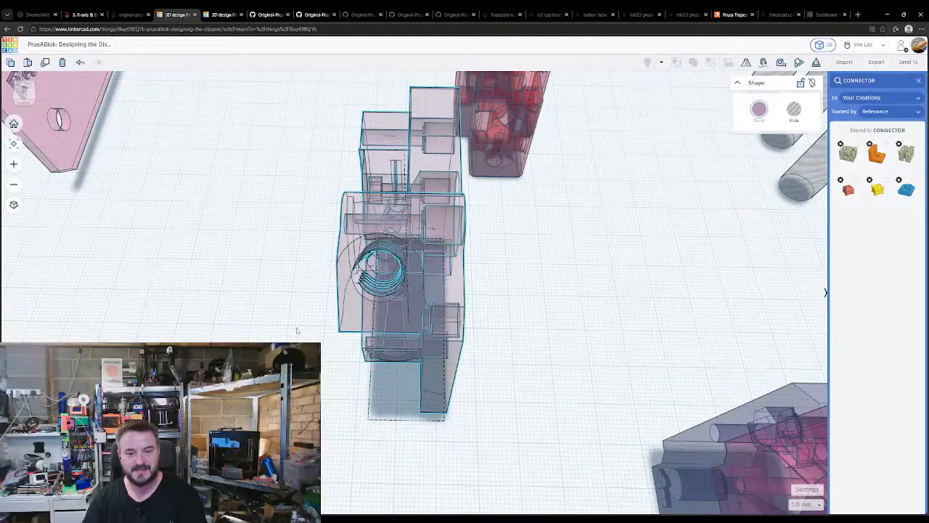
right_click_drag(297, 331, 492, 378)
middle_click_drag(492, 378, 263, 265)
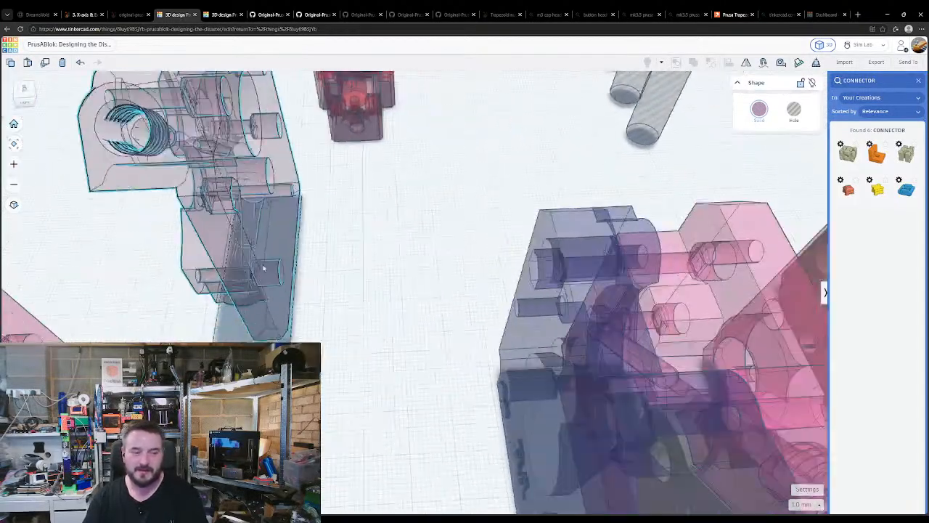
middle_click_drag(639, 377, 274, 264)
right_click_drag(273, 264, 408, 295)
- Inspect the intersected R4 plate's holes and profile beside the outer side of the pink R4 body
left_click(483, 295)
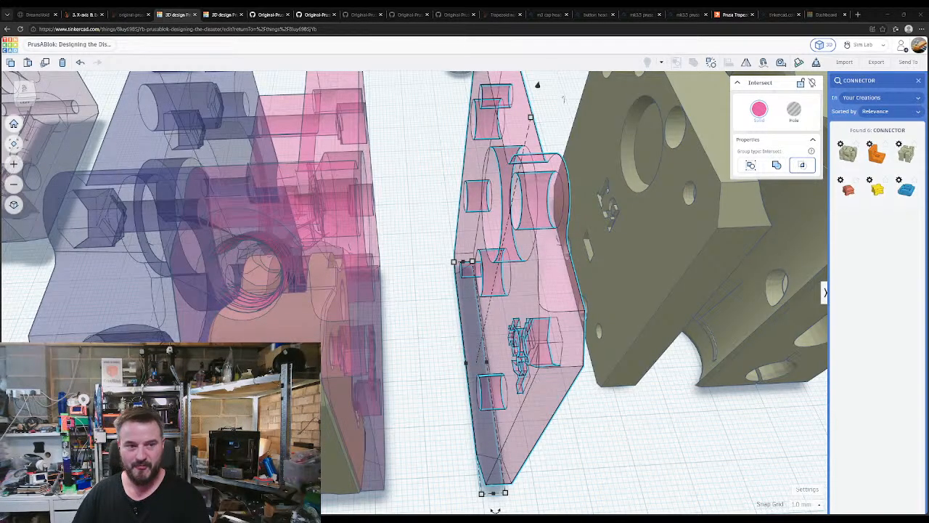
right_click_drag(428, 369, 382, 392)
scroll(380, 383, "up", 3)
scroll(379, 379, "down", 3)
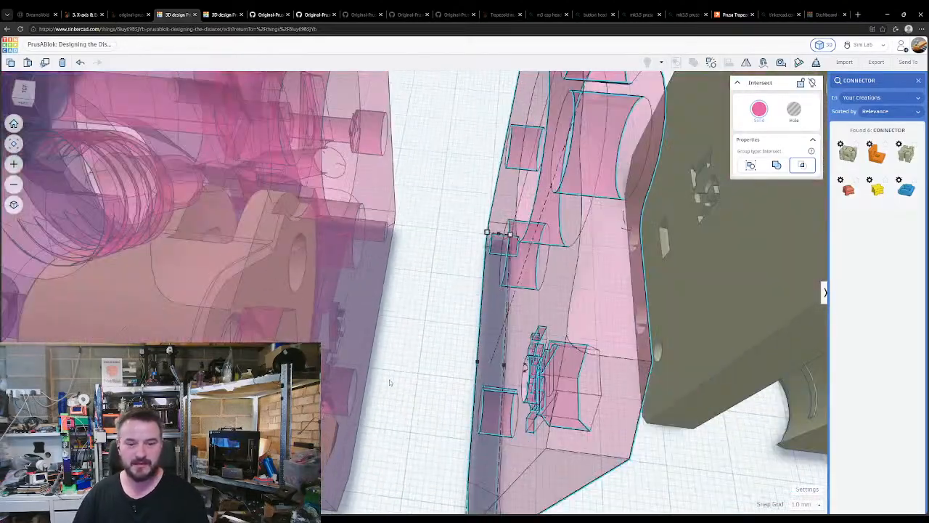
right_click_drag(401, 398, 509, 356)
left_click(448, 365)
left_click(520, 356)
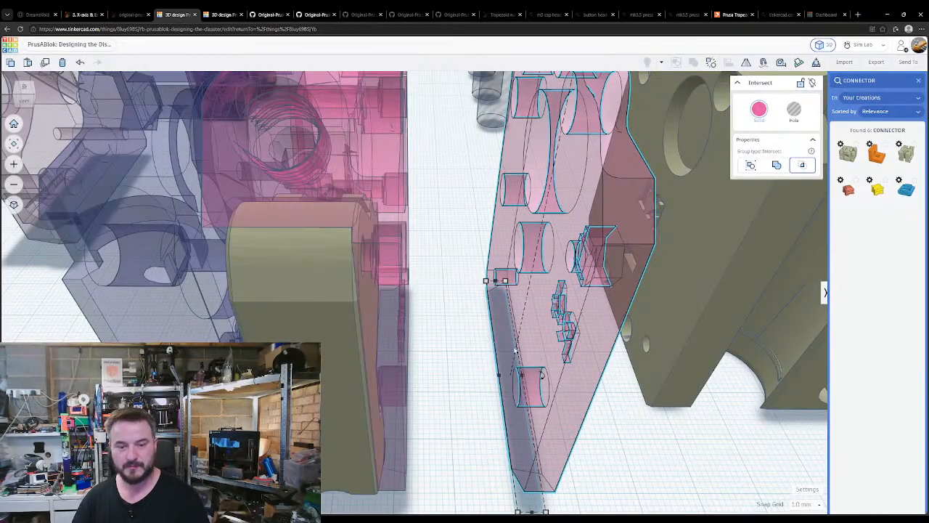
- Delete the intersected R4 plate and bring the separate thin R4 plate over beside the pink R4 body
scroll(515, 351, "down", 10)
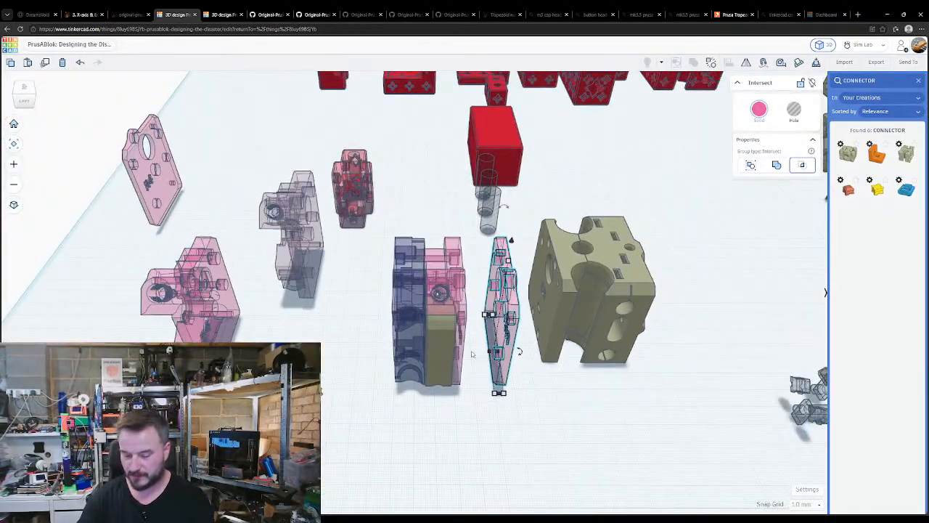
key("Delete")
left_click_drag(170, 194, 508, 352)
- Drop the thin R4 plate onto a temporary workplane set on the joined bodies' end face, and restore the base workplane
right_click_drag(514, 353, 415, 323)
key("w")
left_click(413, 355)
key("d")
key("w")
left_click(473, 428)
- Align the thin R4 plate with the outer side of the pink R4 body and check the fit from several angles
left_click(414, 323, "shift")
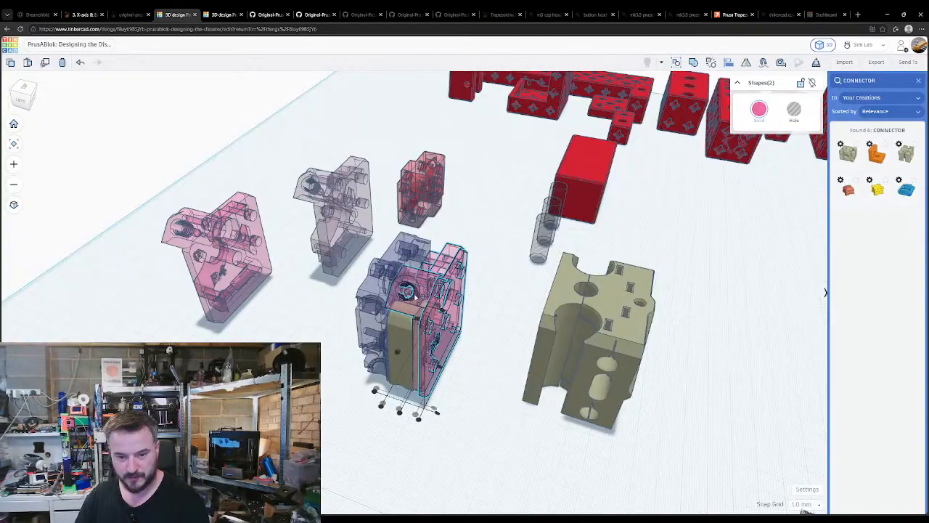
left_click(398, 351)
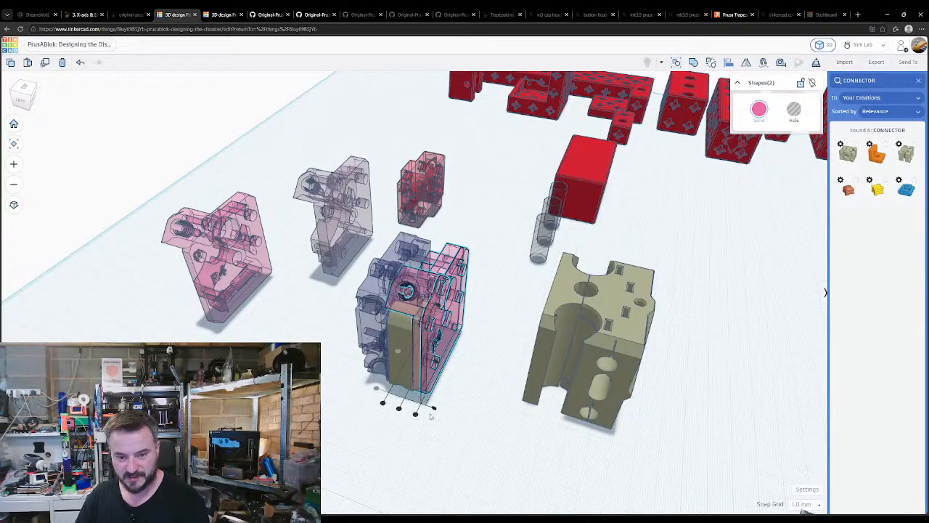
right_click_drag(439, 347, 457, 309)
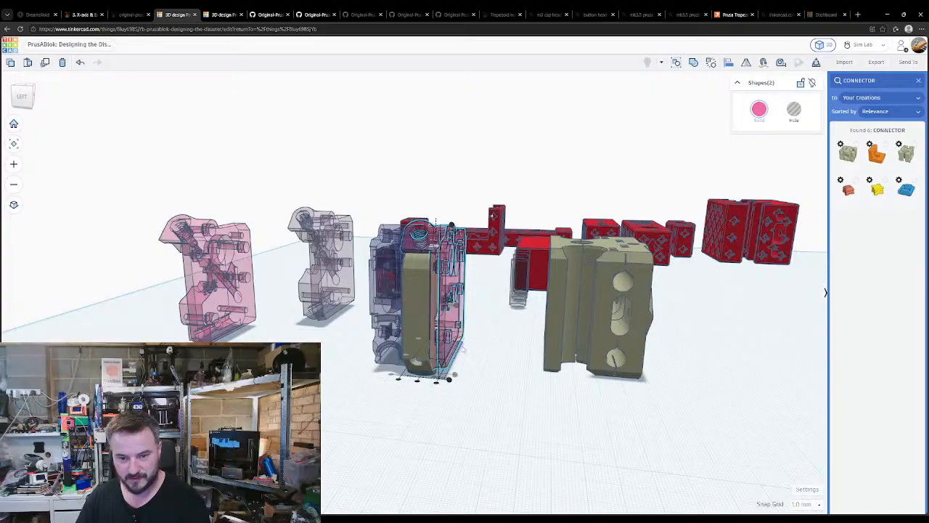
left_click(490, 385)
right_click_drag(490, 385, 524, 413)
scroll(524, 414, "up", 6)
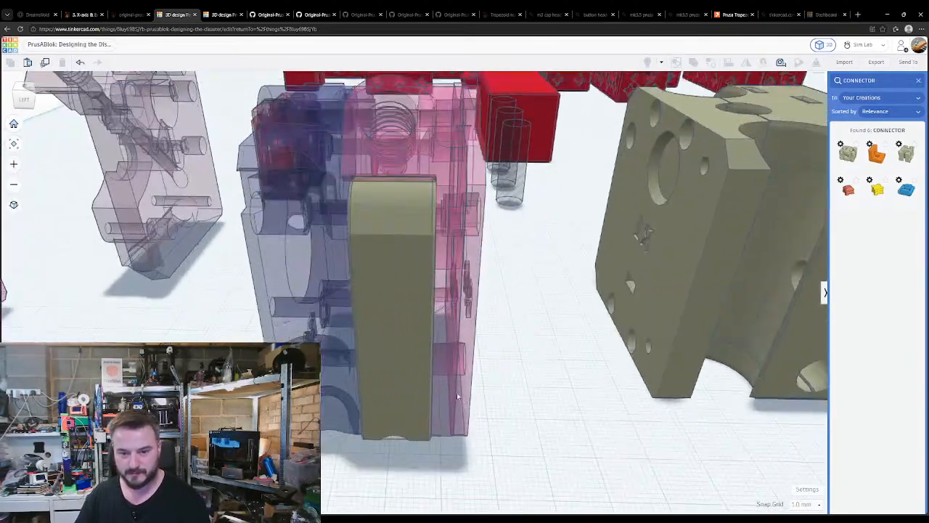
right_click_drag(457, 395, 504, 410)
scroll(493, 416, "down", 3)
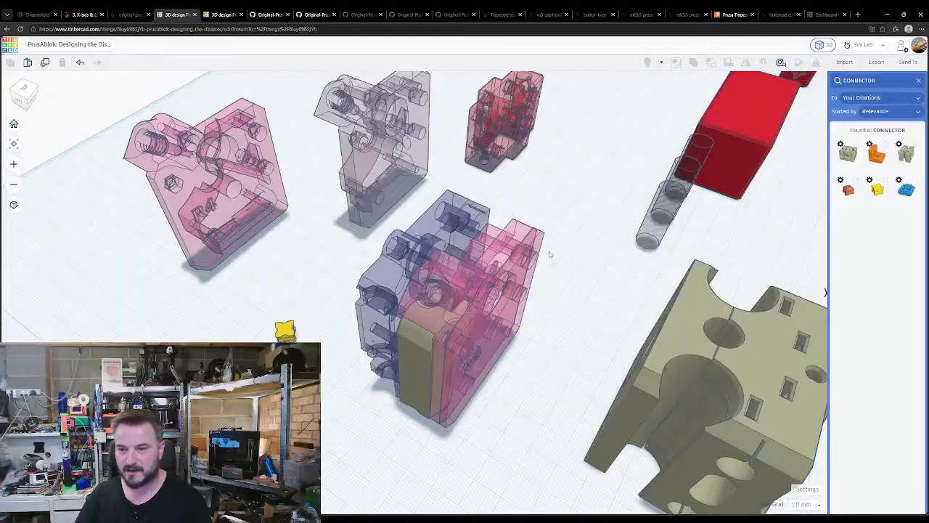
left_click(740, 166)
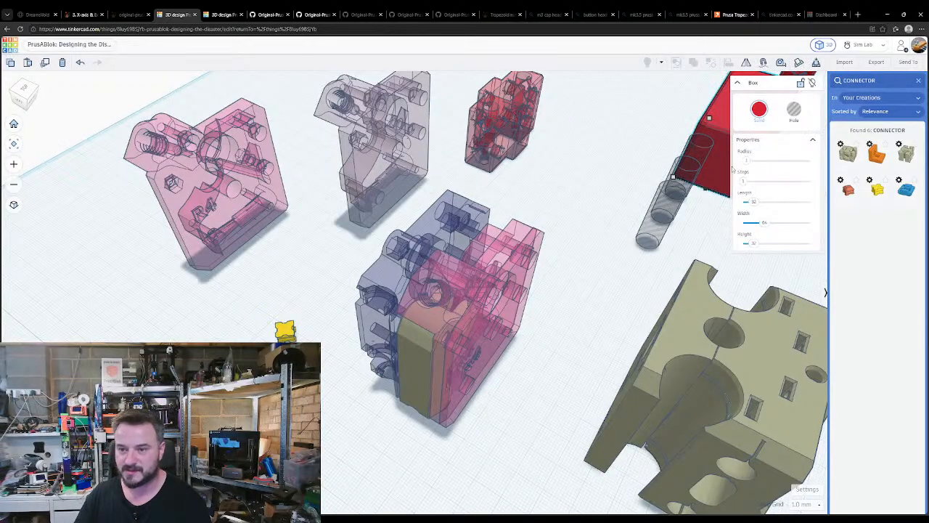
left_click(701, 251)
left_click(725, 154)
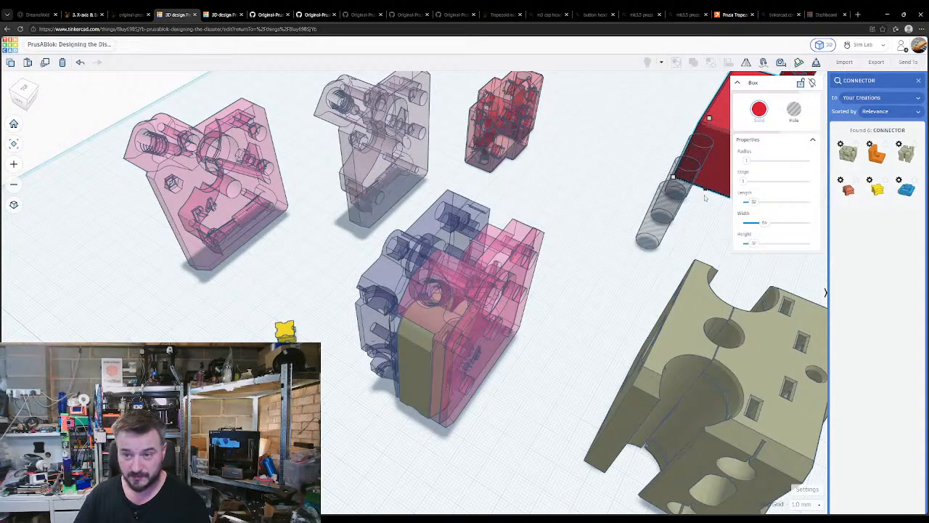
left_click(675, 207)
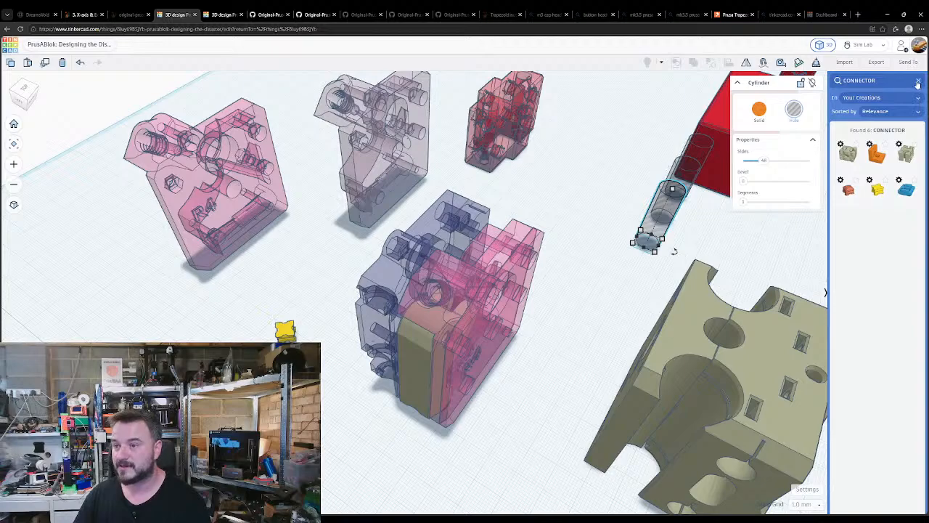
- Clear the CONNECTOR shape search and add a box from Basic Shapes in front of the joined R4 bodies
left_click(918, 82)
left_click(845, 63)
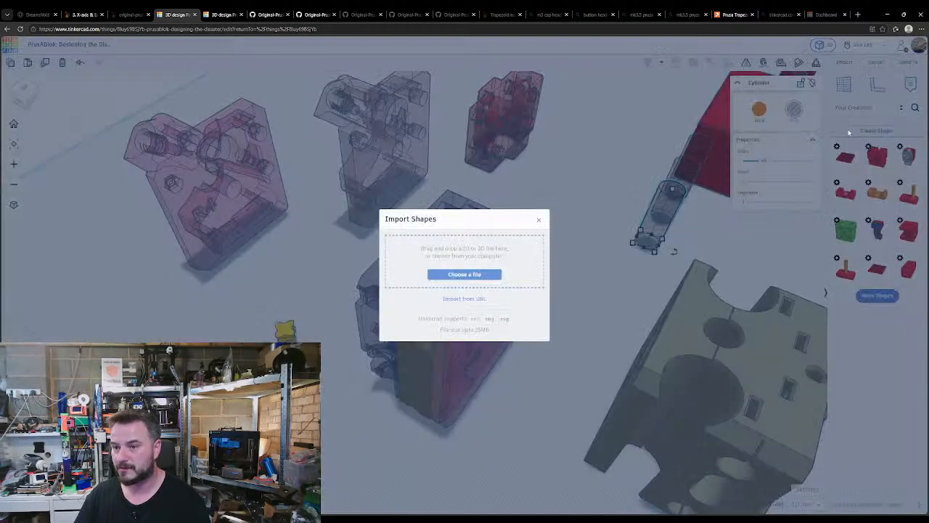
left_click(599, 196)
left_click(873, 108)
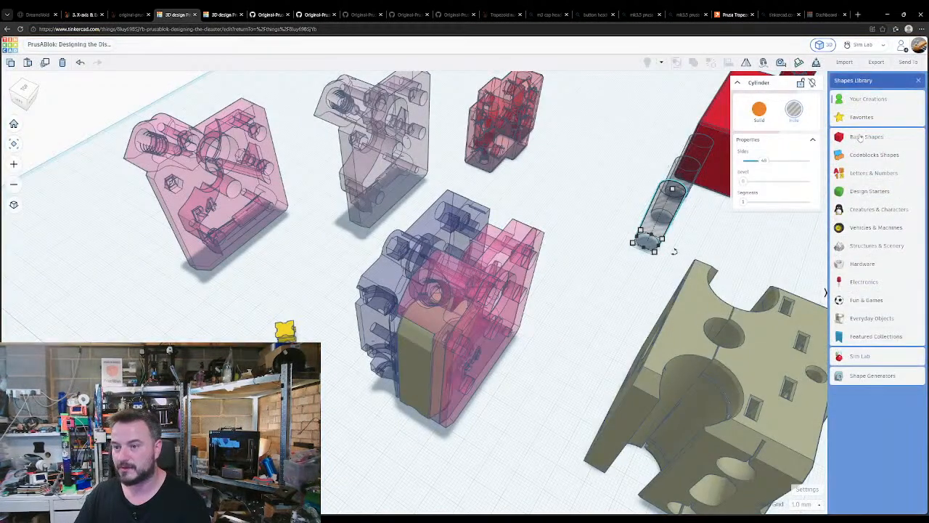
left_click(864, 119)
left_click_drag(850, 184, 517, 407)
- Reduce the new red box's thickness to 4 mm
left_click(443, 475)
right_click_drag(444, 475, 513, 429)
left_click(545, 382)
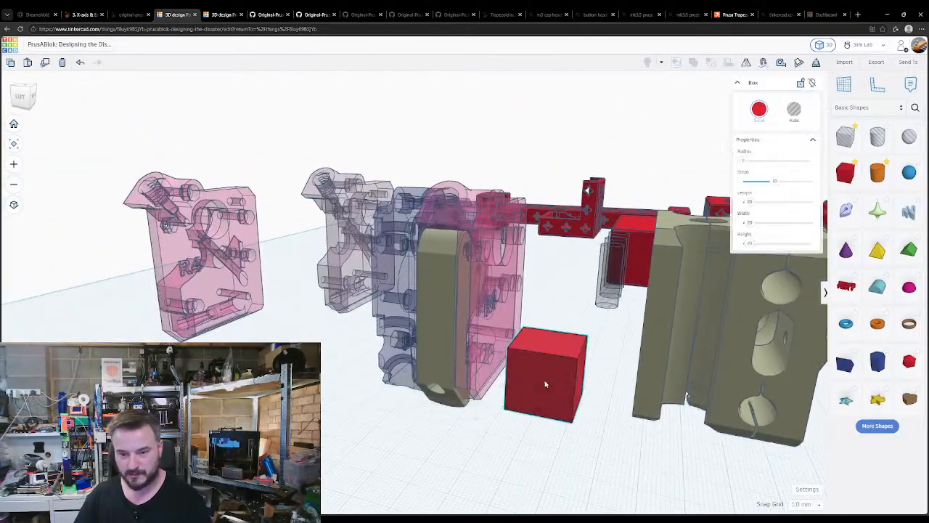
left_click_drag(579, 411, 528, 397)
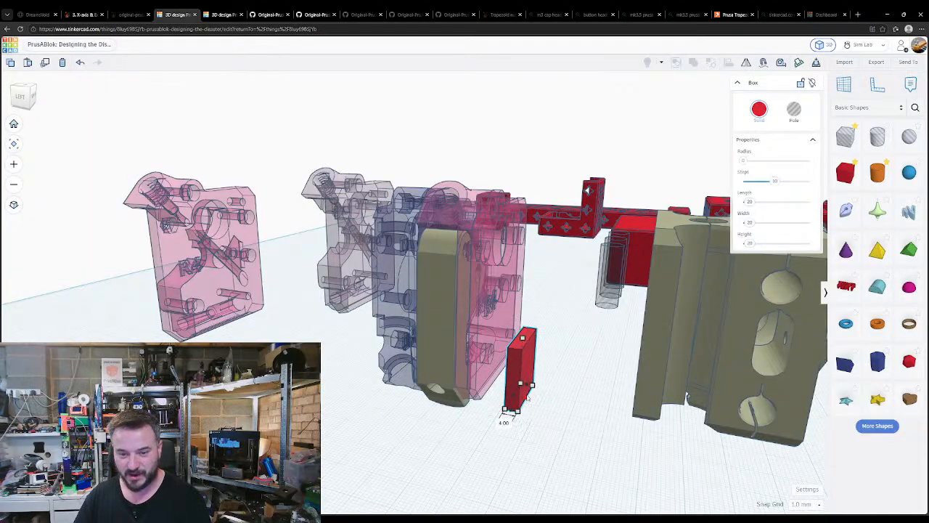
- Align the 4 mm thick box with the pink R4 body so it sits inside the body
left_click(494, 324, "shift")
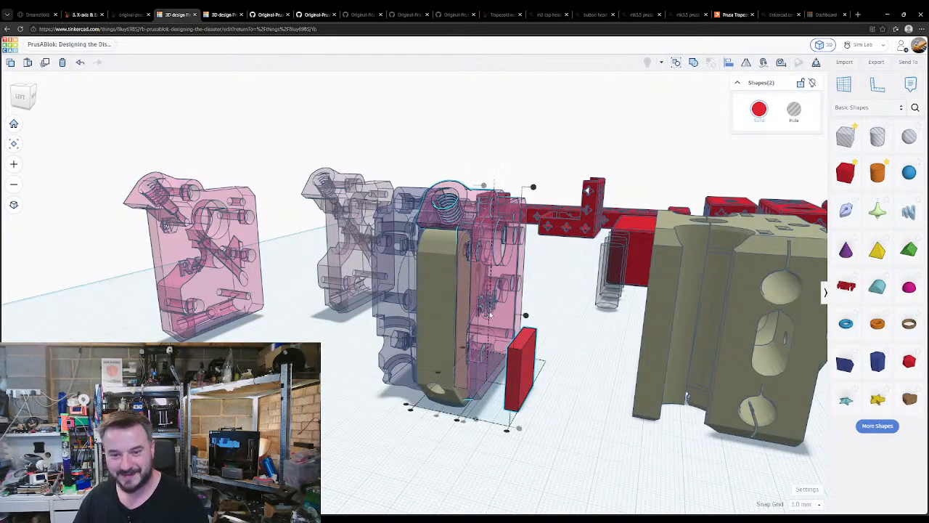
right_click_drag(476, 418, 501, 426)
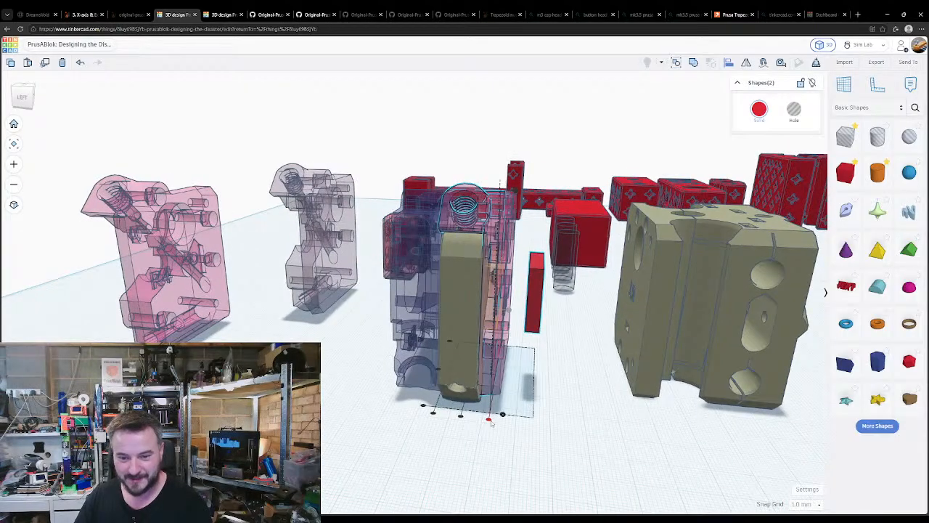
left_click(555, 434)
right_click_drag(554, 416, 505, 334)
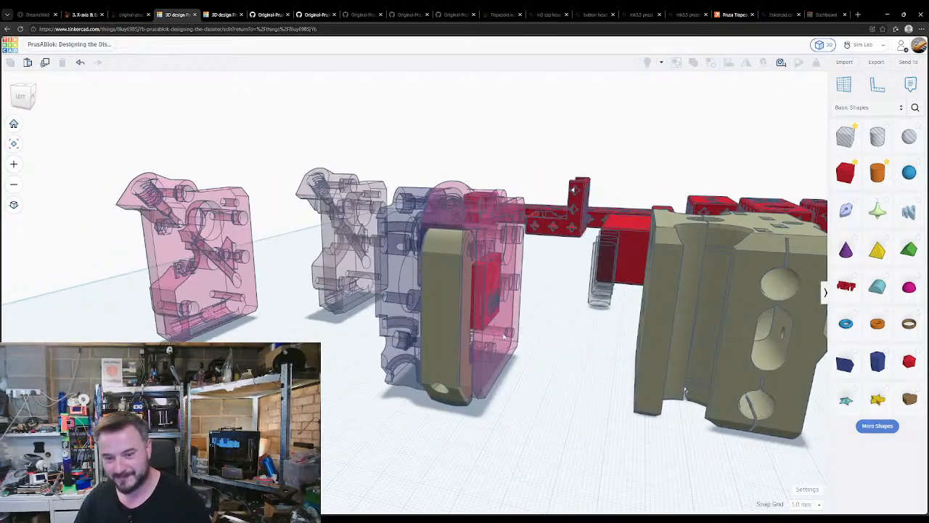
- Nudge the thin red box across the workplane toward the lower front of the pink R4 body's outer side
right_click_drag(543, 371, 483, 384)
left_click(465, 385)
key("Left")
key("Left")
key("Left")
key("Left")
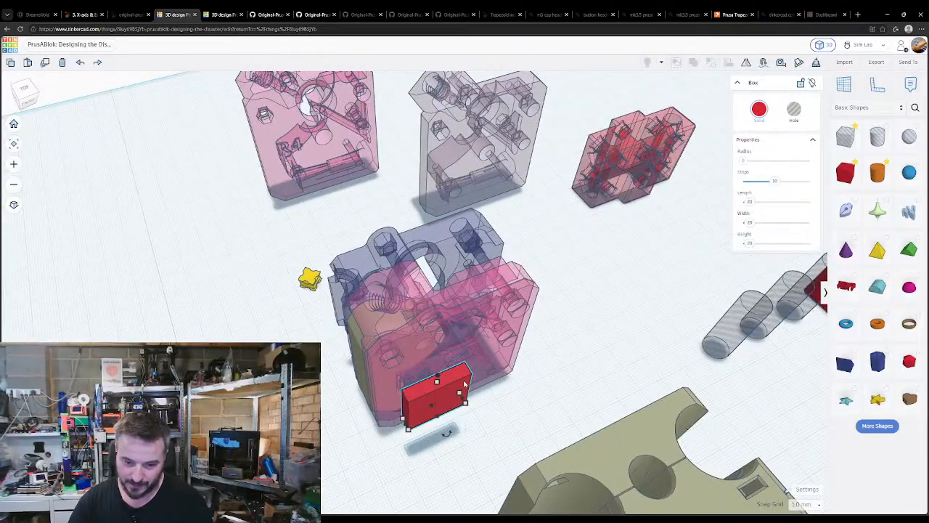
key("shift+Up")
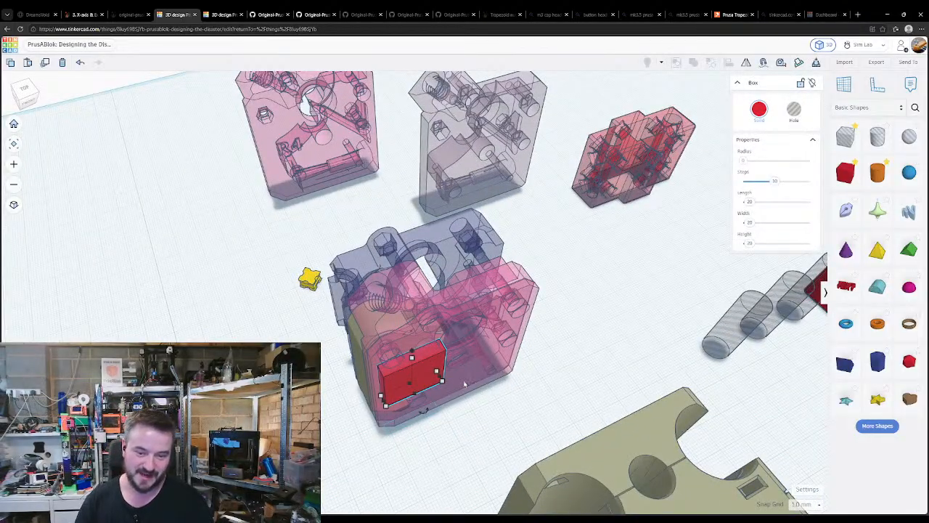
- Use a temporary workplane on the pink R4 body's outer face to seat the thin red box there, and restore the default workplane
right_click_drag(464, 384, 485, 359)
right_click_drag(541, 384, 593, 411)
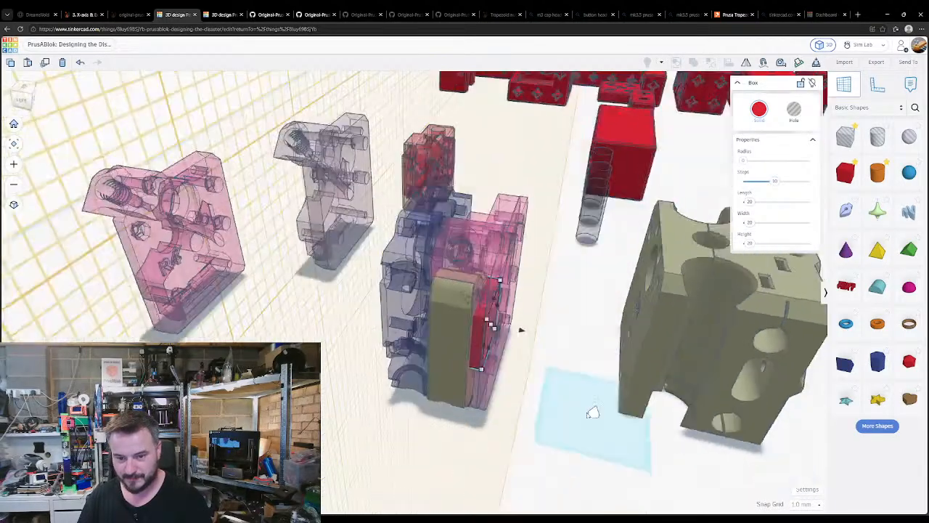
left_click(594, 405)
right_click_drag(543, 373, 444, 314)
key("w")
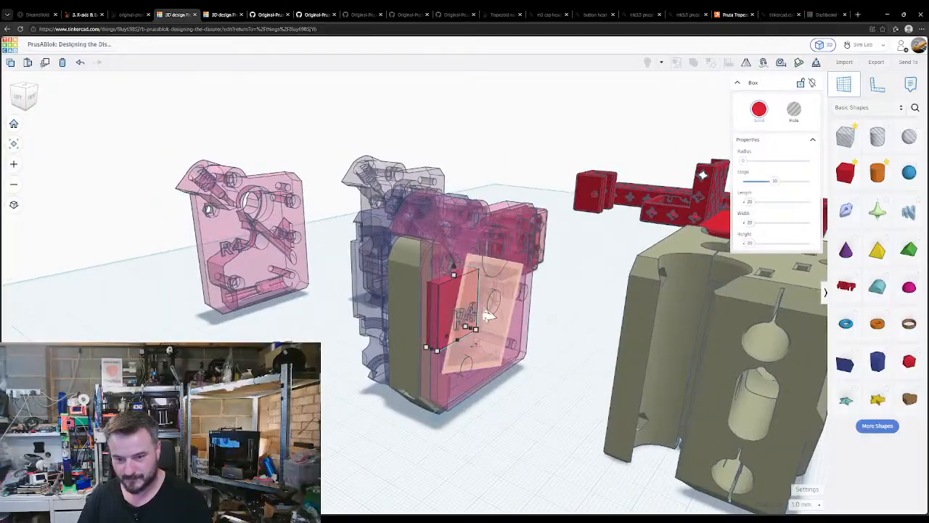
left_click(506, 339)
right_click_drag(519, 405, 514, 339)
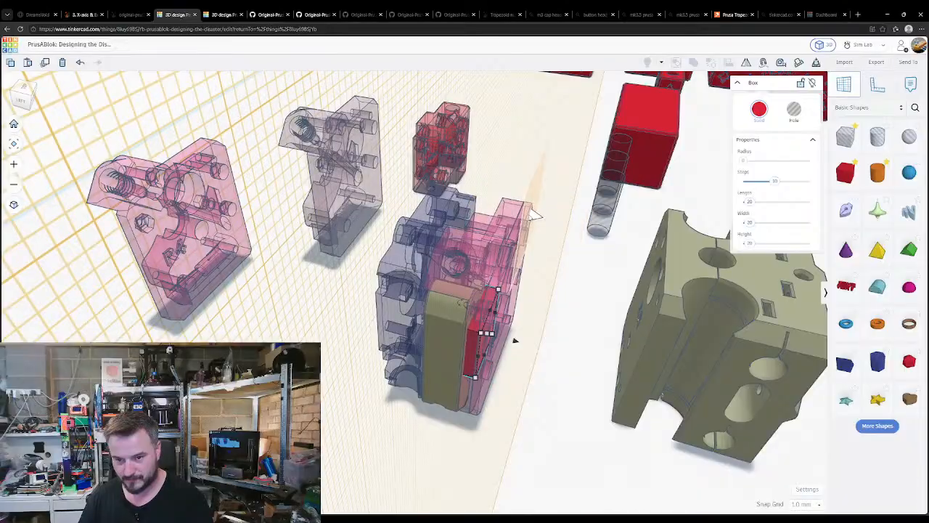
left_click(562, 375)
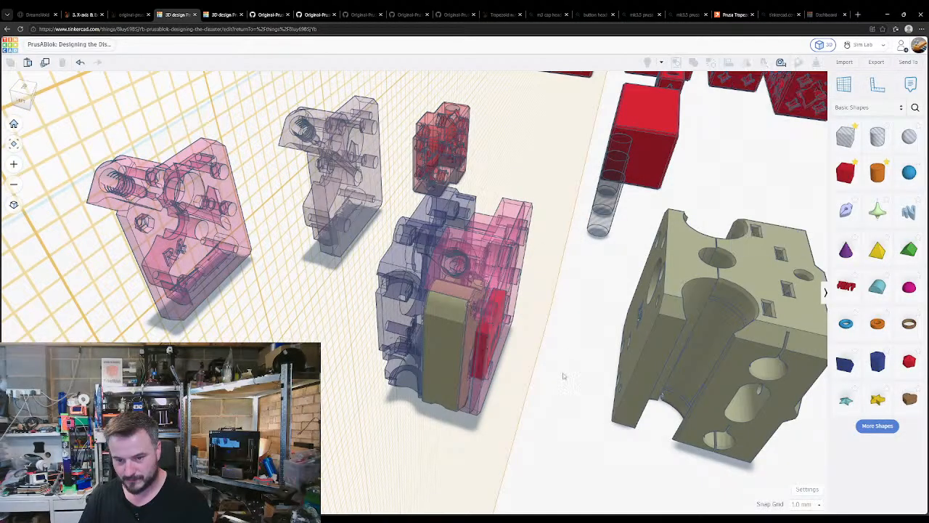
right_click_drag(562, 375, 551, 394)
right_click_drag(521, 433, 468, 352)
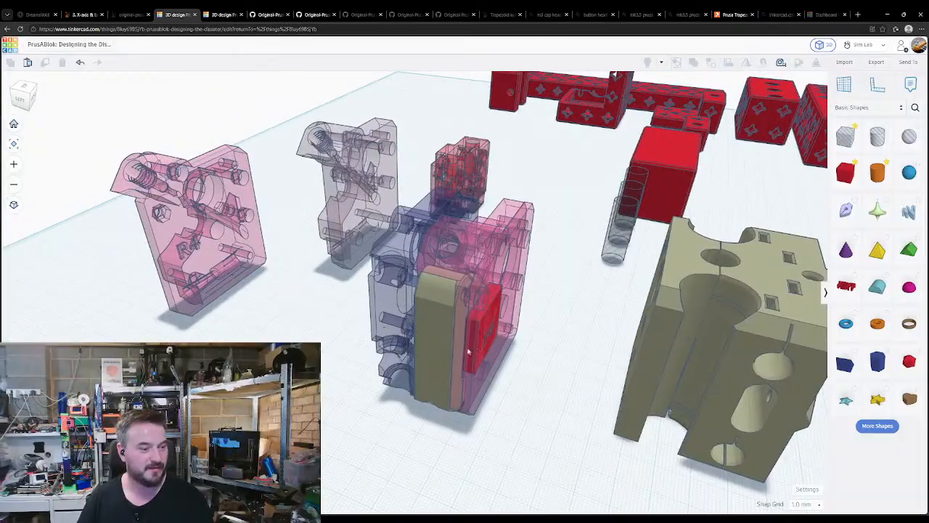
- Examine how the pink R4 part fits over the red carriage block on the vertical rods of the printer assembly
right_click_drag(390, 373, 450, 245)
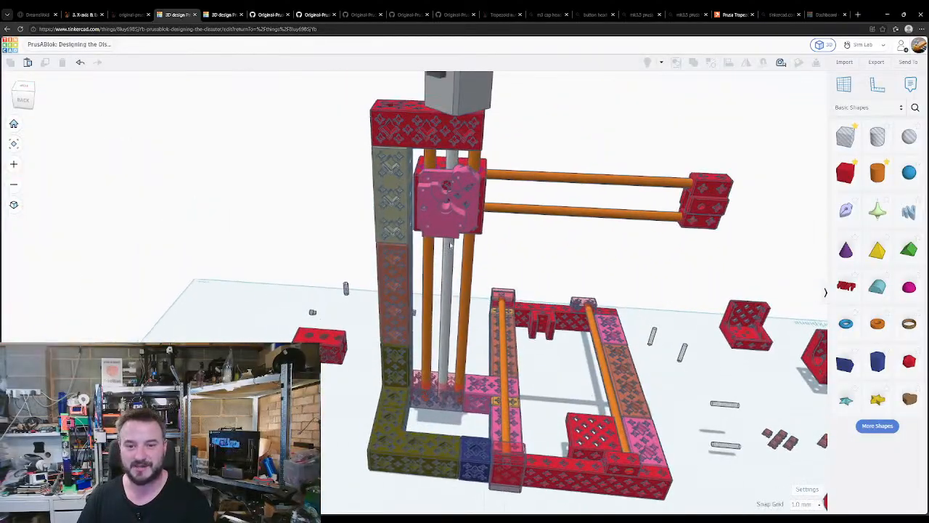
left_click(472, 212)
scroll(469, 221, "up", 3)
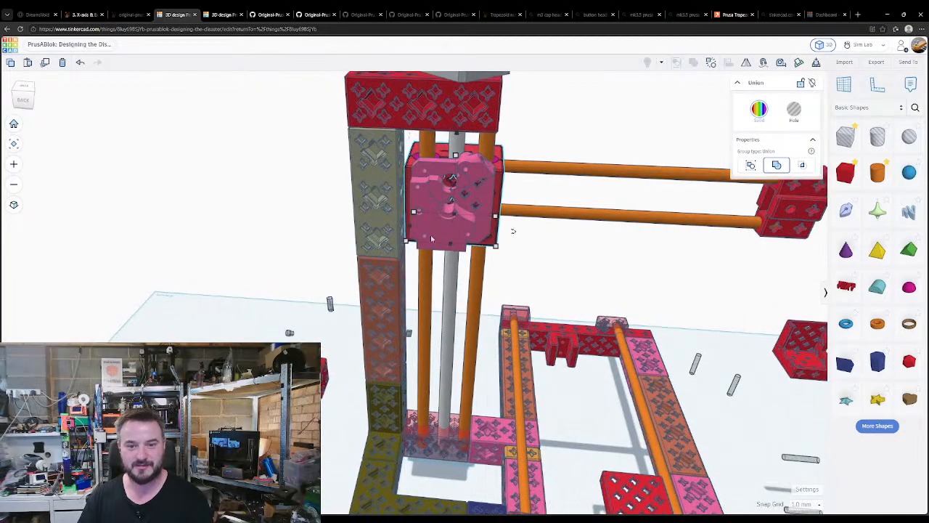
right_click_drag(432, 238, 421, 287)
scroll(430, 203, "up", 5)
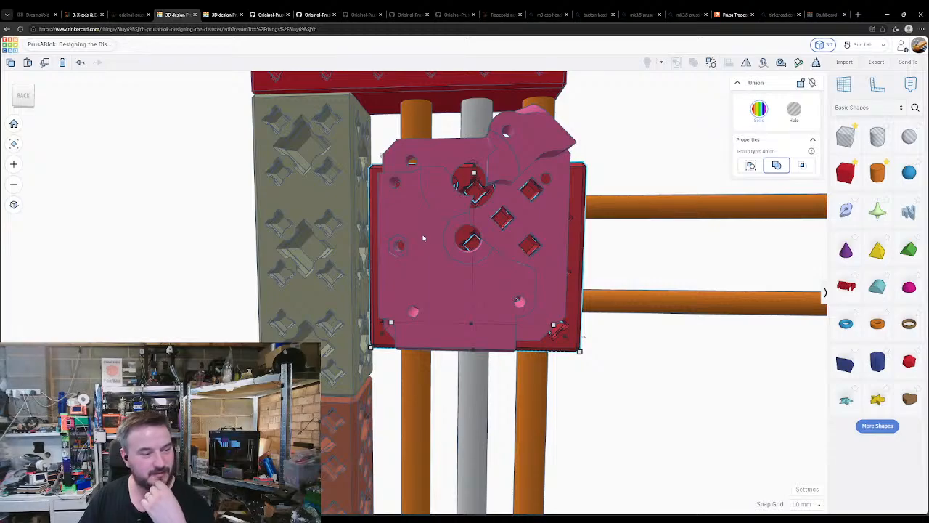
right_click_drag(423, 238, 406, 350)
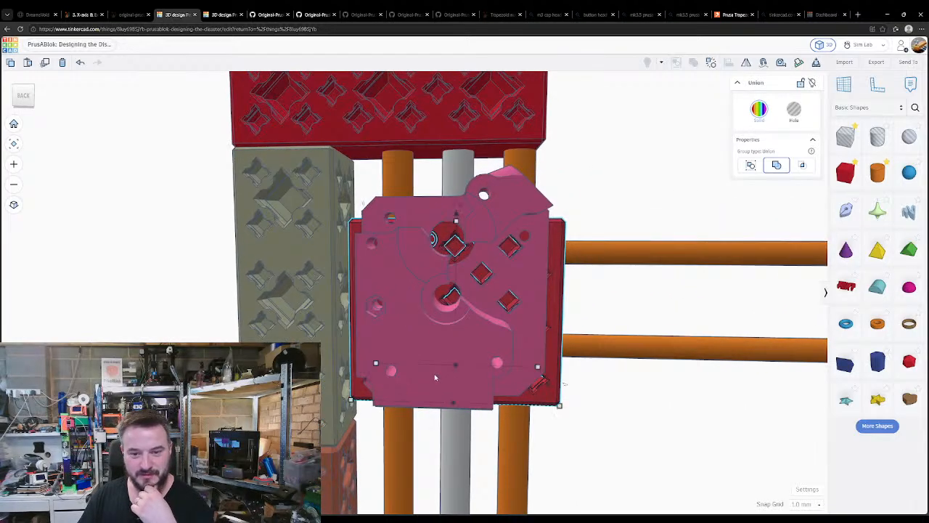
mouse_move(436, 378)
right_mouse_down()
mouse_move(392, 341)
mouse_move(292, 321)
mouse_move(143, 312)
mouse_move(305, 332)
mouse_move(447, 381)
right_mouse_up()
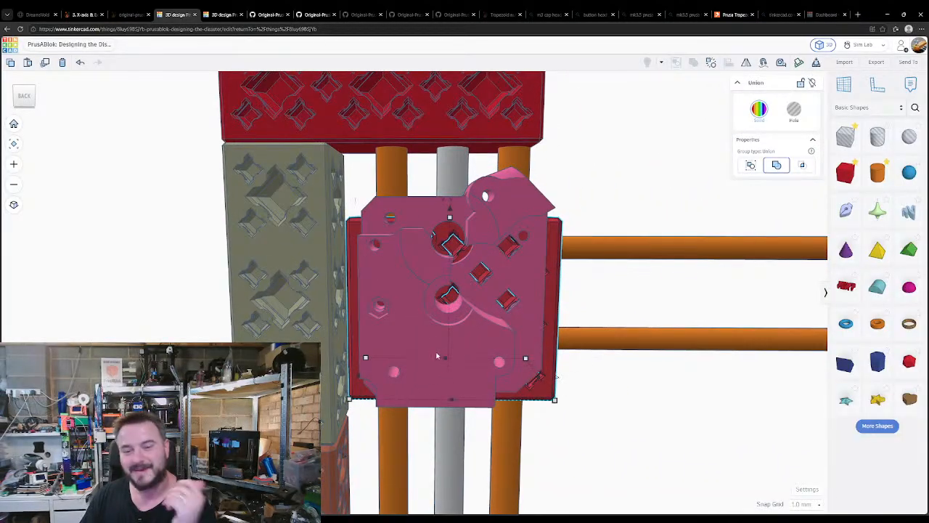
scroll(397, 224, "down", 3)
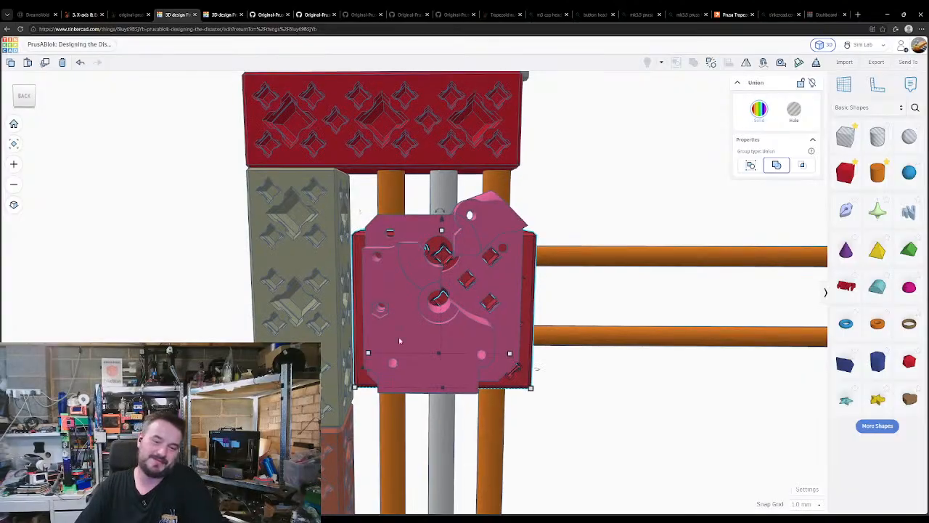
middle_click_drag(397, 225, 401, 200)
middle_click_drag(419, 322, 399, 250)
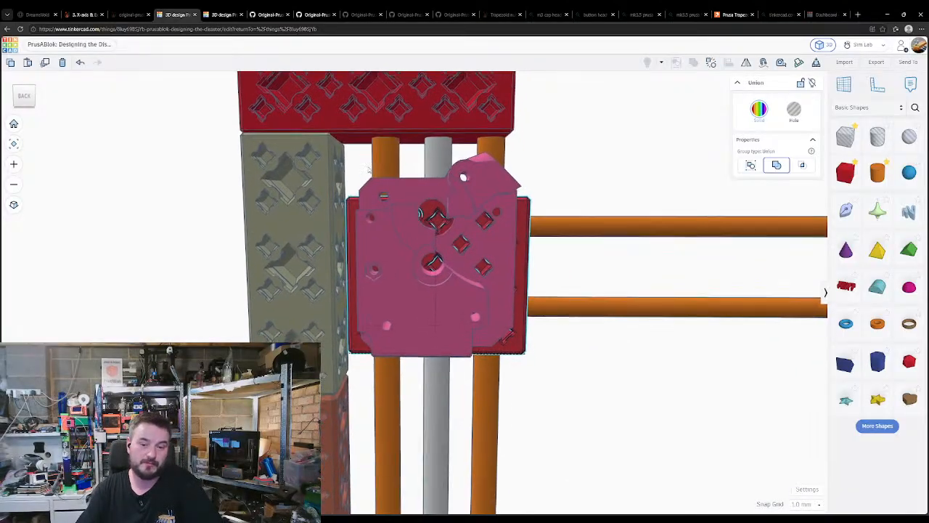
middle_click_drag(418, 356, 390, 283)
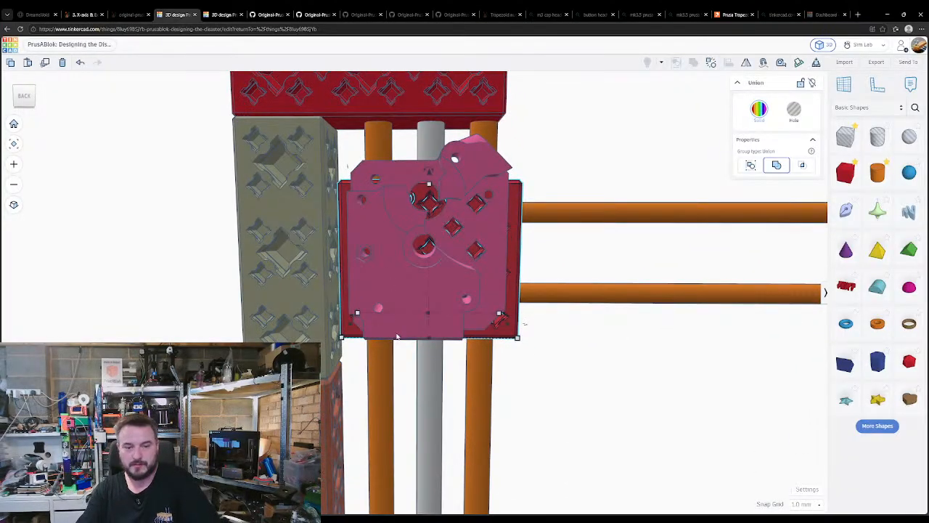
- Try to group the thin red box with the pink R4 plate and body behind it as a union
right_click_drag(395, 337, 200, 199)
left_click(200, 200)
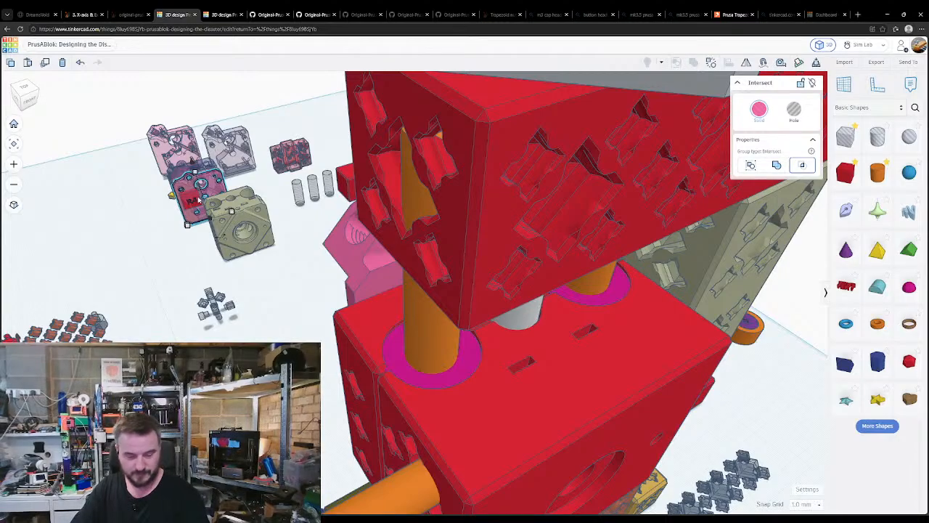
key("f")
left_click(287, 359)
right_click_drag(287, 360, 405, 398)
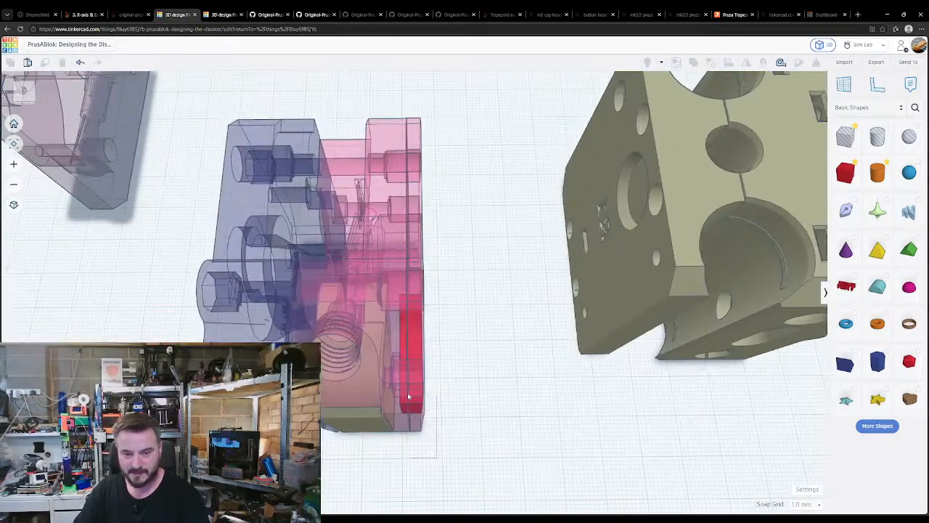
left_click(405, 398)
key("ctrl+g")
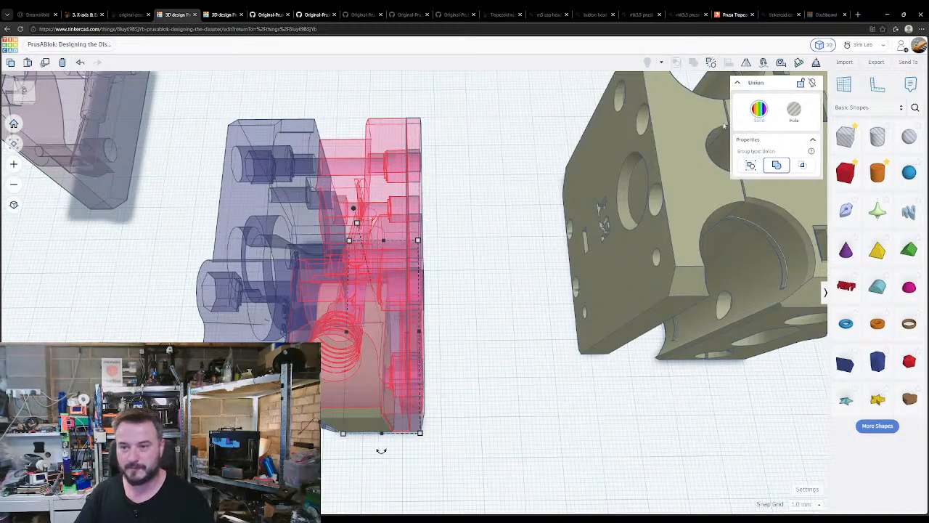
- Try the Bundle group type on the pink R4 group and read the explanation of the group types
left_click(759, 166)
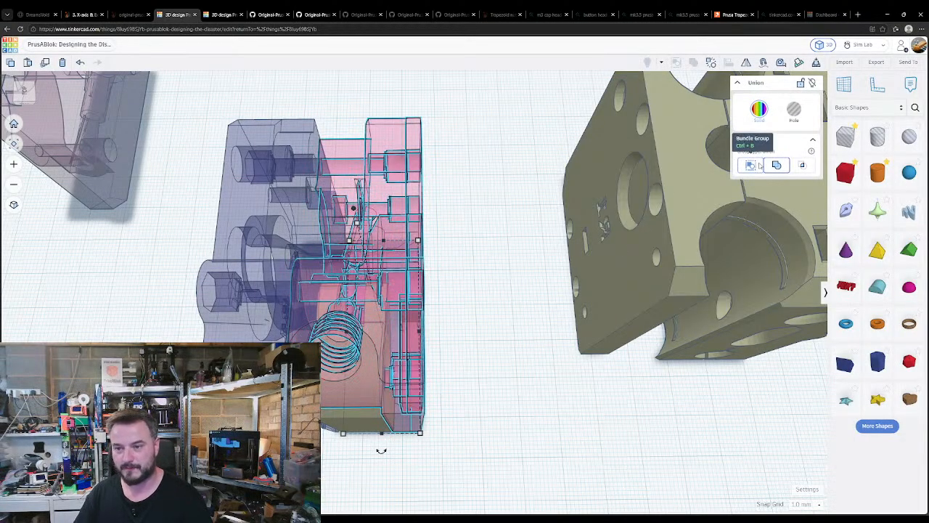
left_click(508, 286)
left_click(408, 374)
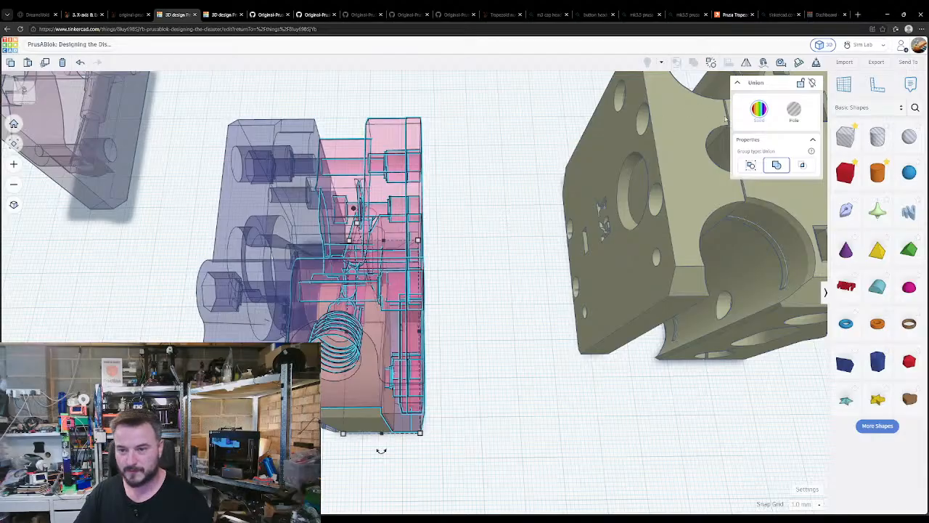
left_click(750, 165)
left_click(477, 262)
left_click(390, 281)
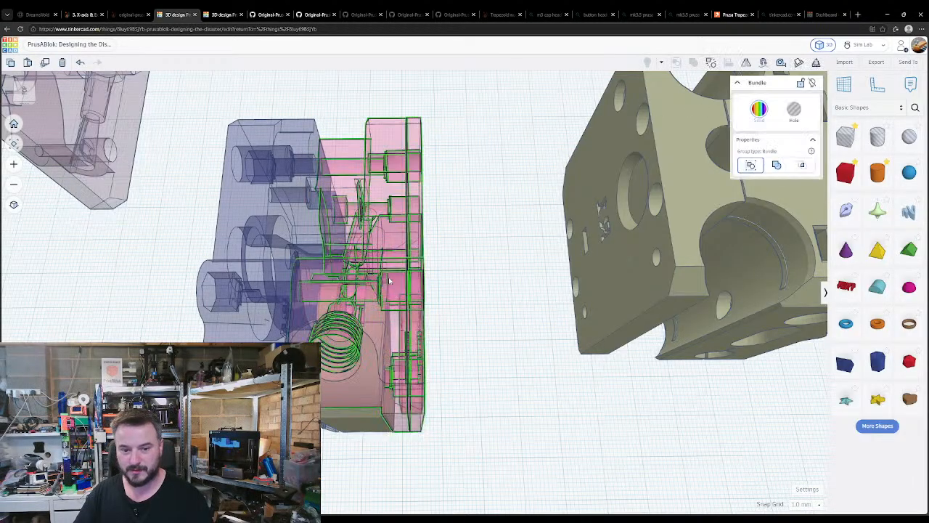
right_click_drag(390, 281, 435, 338)
left_click(811, 150)
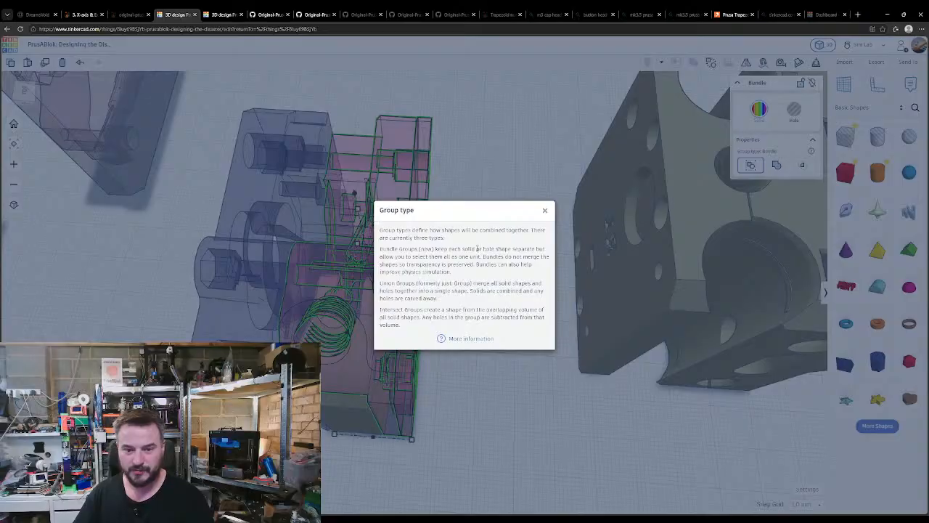
left_click(544, 212)
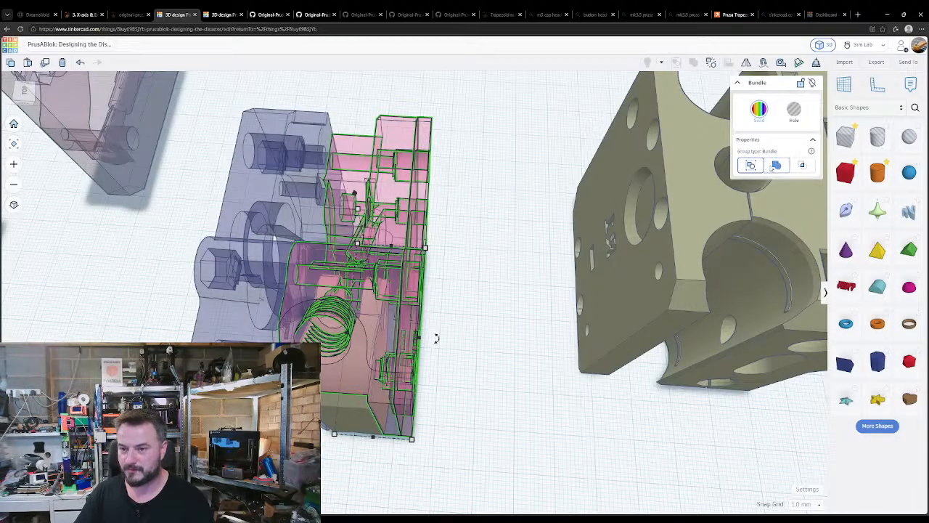
- Ungroup the pink R4 union to separate the red box from the R4 bodies
left_click(477, 384)
right_click_drag(477, 384, 334, 304)
left_click(335, 305)
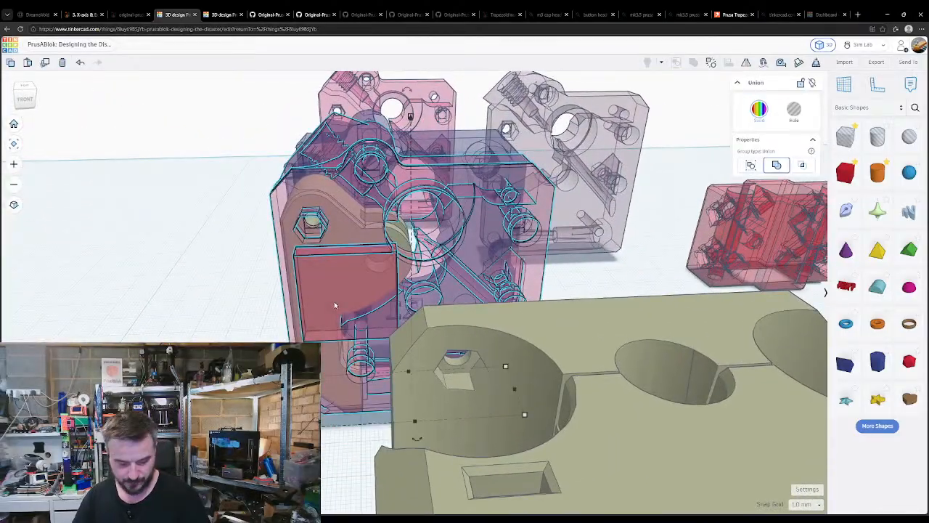
key("ctrl+shift+g")
- Narrow the thin red box slightly from both sides around the R4 lettering
left_click(243, 324)
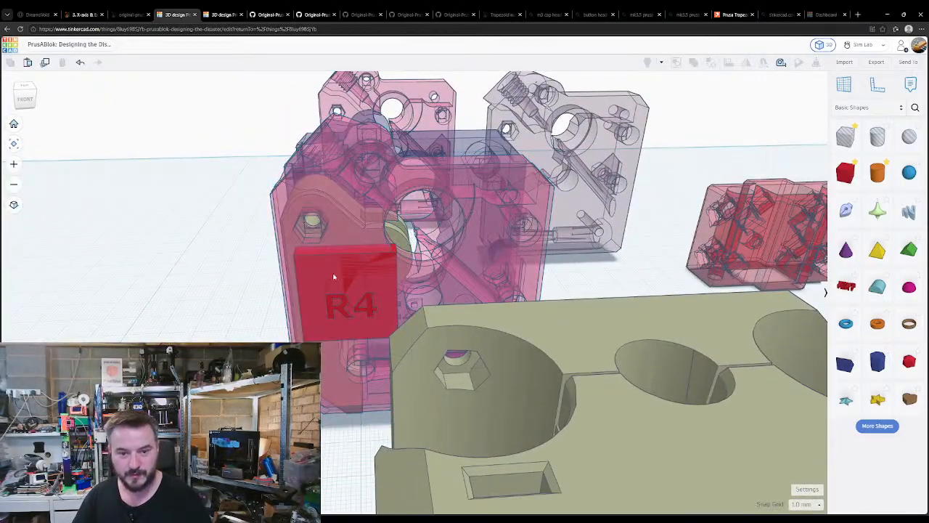
left_click(393, 250)
left_click_drag(305, 338, 329, 334)
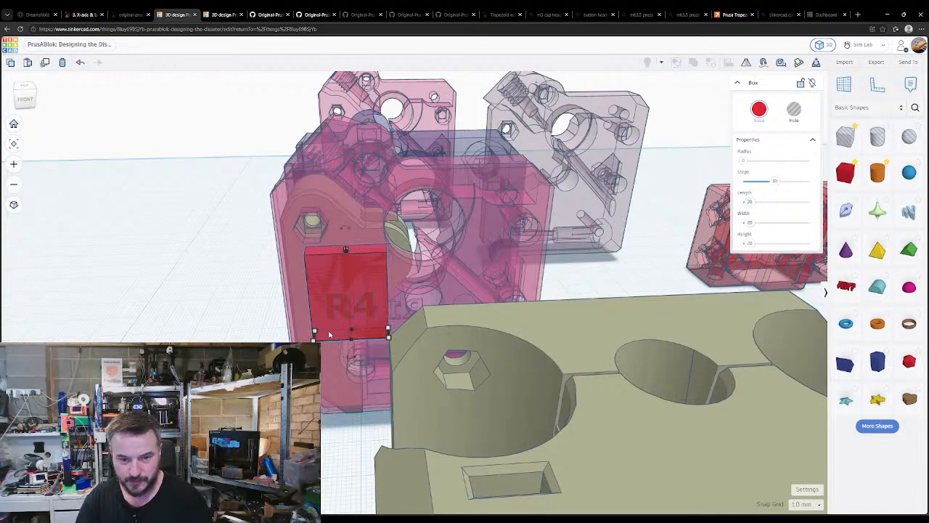
- Try to group the narrowed red box with the pink R4 plate and body as a union
right_click_drag(337, 207, 451, 426)
left_click(451, 425)
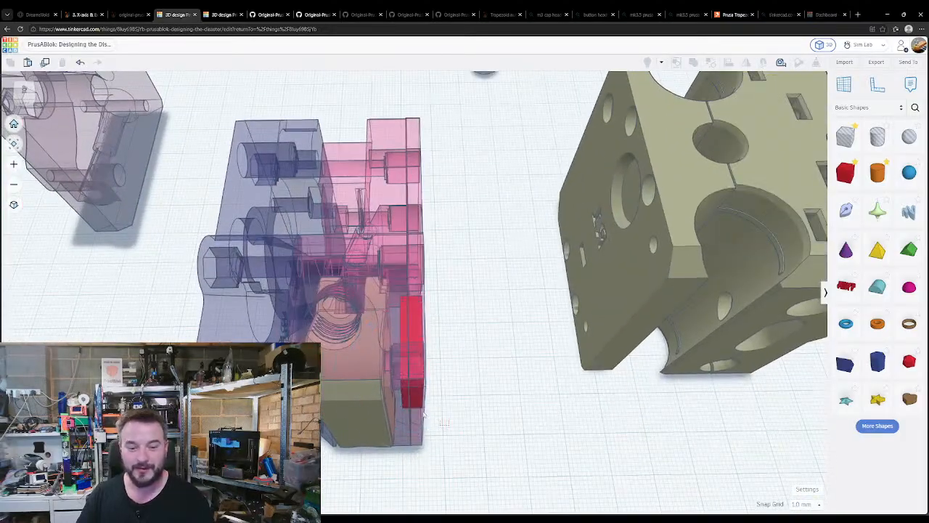
left_click_drag(400, 400, 401, 400)
left_click(391, 388)
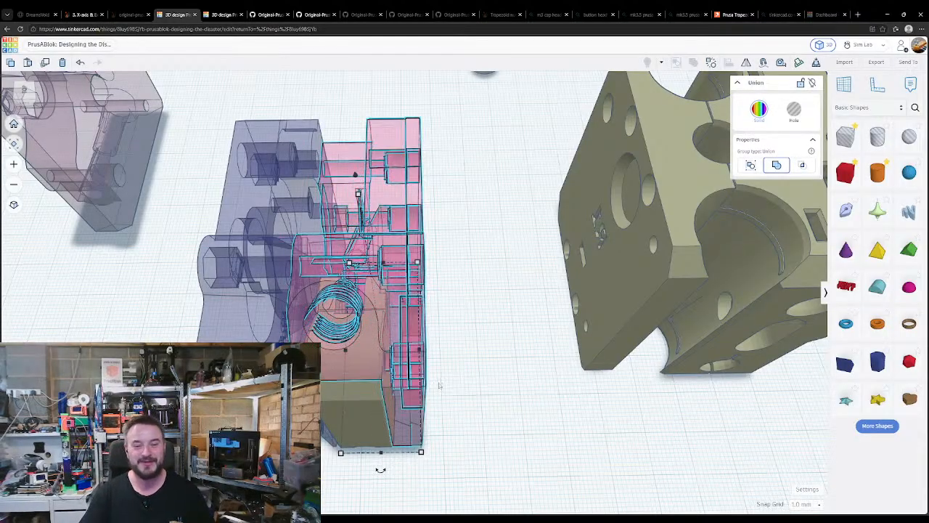
left_click(497, 409)
- Drop the thin pink R4 plate onto the workplane, working with the R4 bodies ungrouped
right_click_drag(494, 429, 428, 286)
left_click(405, 305)
left_click(413, 322)
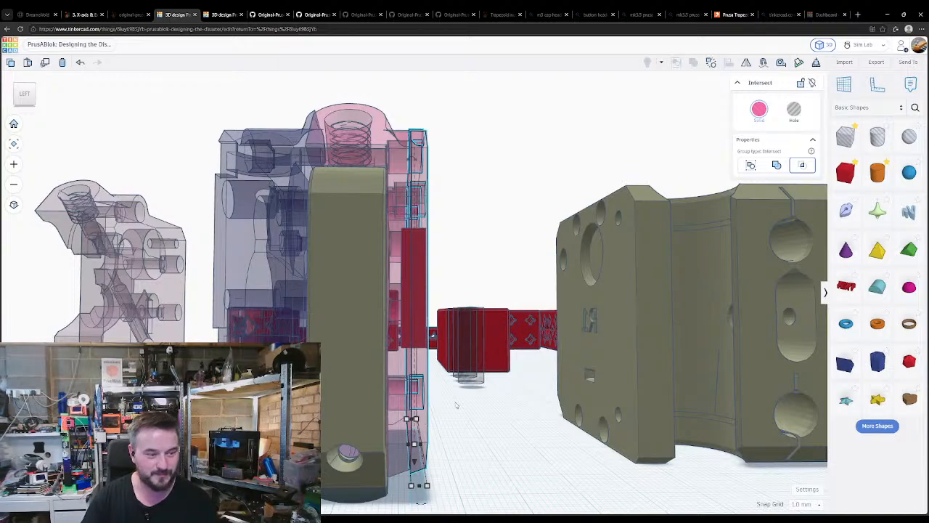
key("d")
left_click(400, 320)
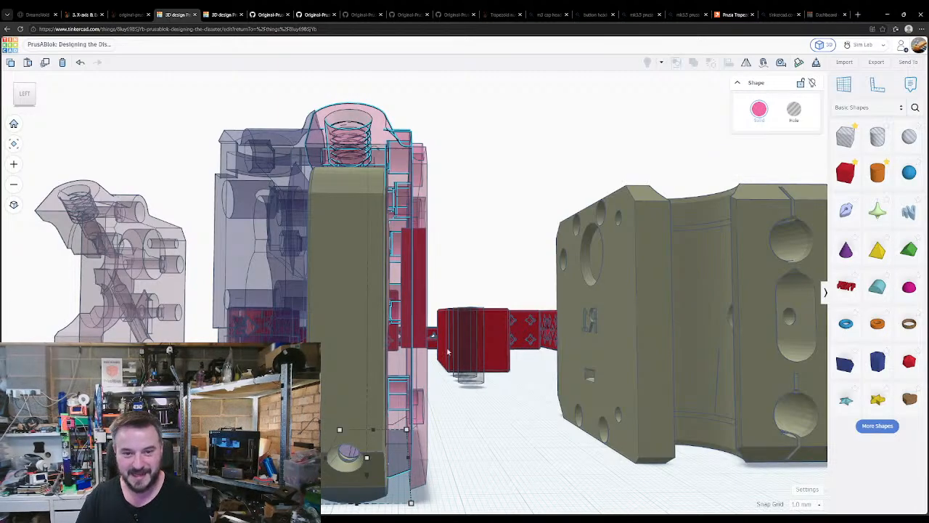
left_click(469, 394)
- Try raising the pink body behind the R4 plate in small steps, and lower it back to its starting height
right_click_drag(445, 413, 424, 423)
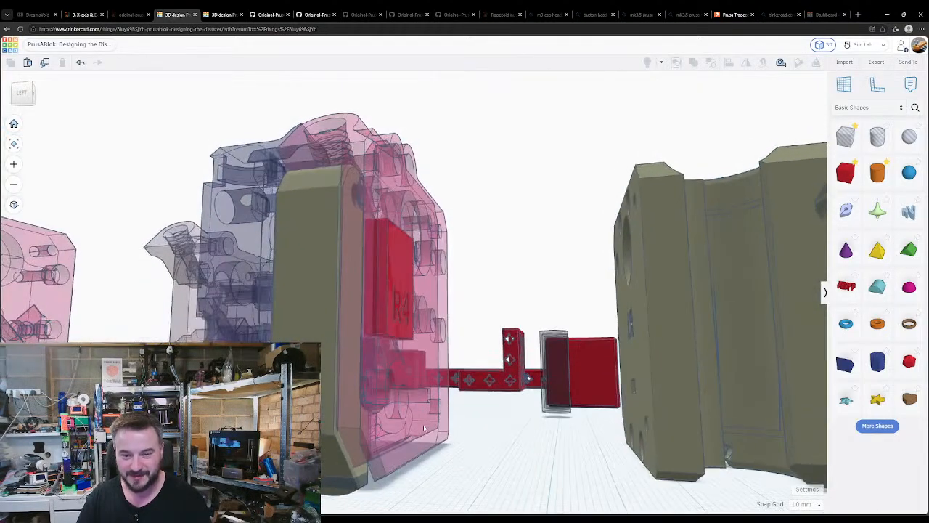
left_click(424, 426)
key("ctrl+Up")
key("ctrl+Up")
key("ctrl+Up")
key("ctrl+Up")
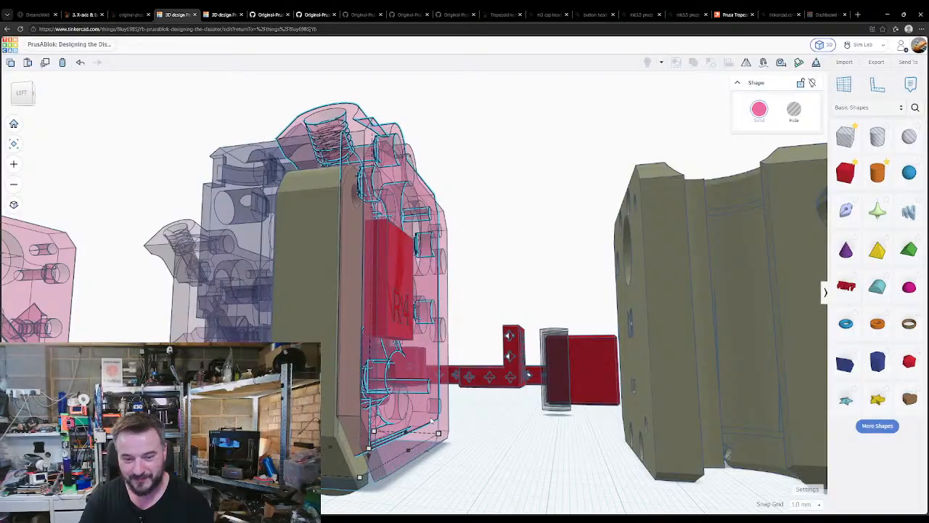
key("ctrl+Down")
key("ctrl+Down")
key("ctrl+Down")
key("ctrl+Down")
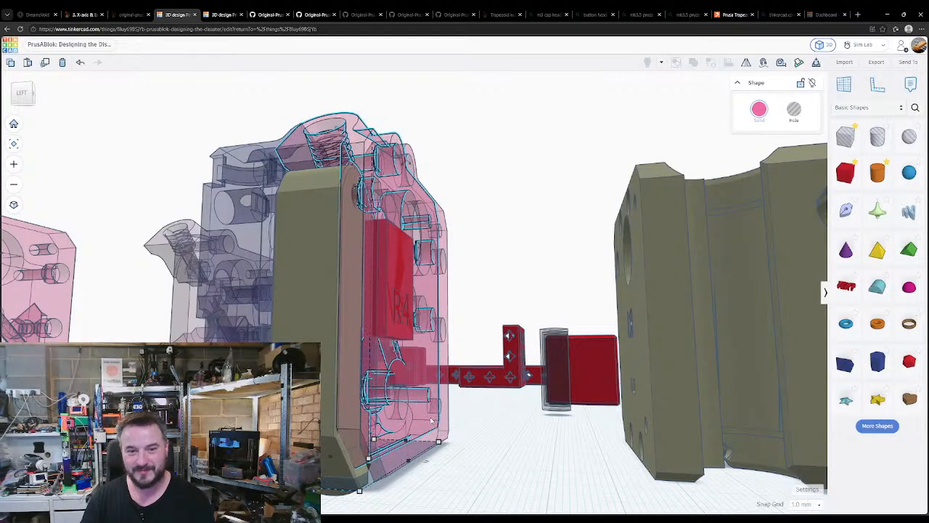
left_click(475, 459)
- Raise the thin R4 plate slightly off the workplane in small steps to adjust its height against the pink body
left_click(445, 434)
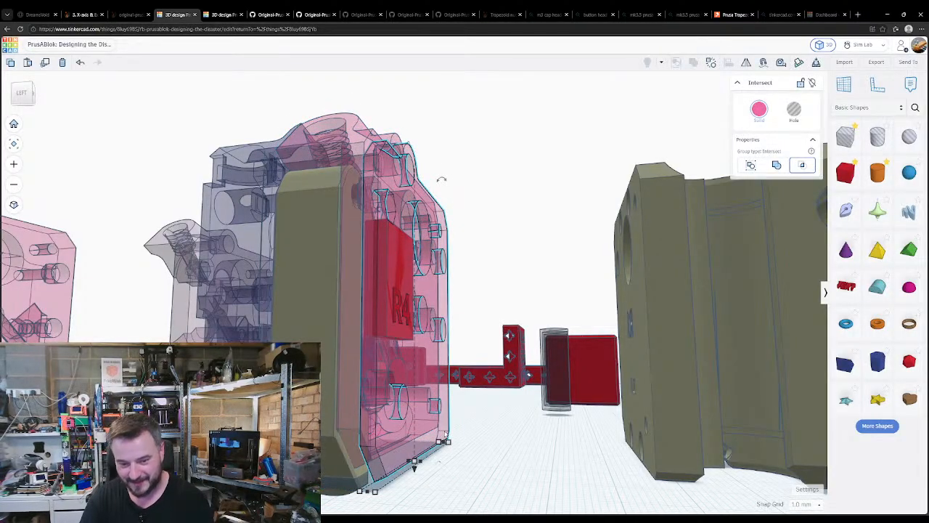
key("ctrl+Up")
key("ctrl+Up")
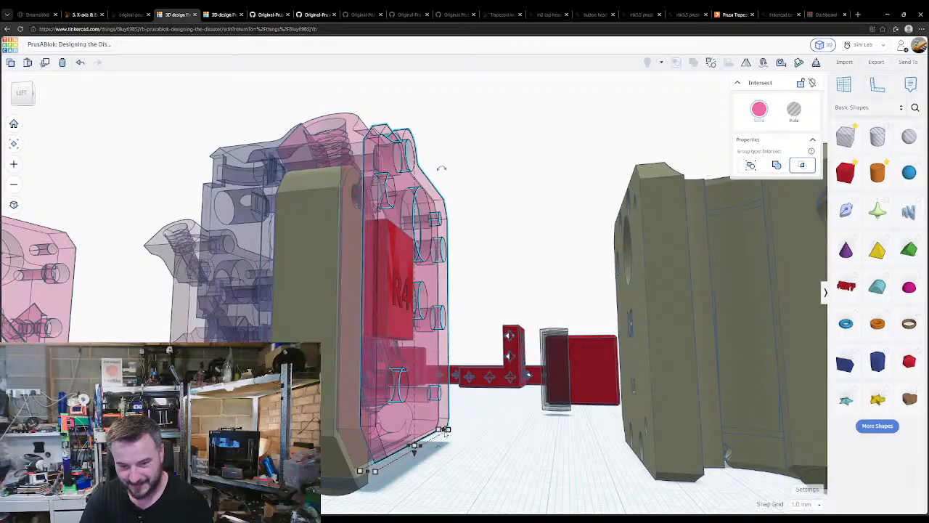
key("ctrl+Down")
right_click_drag(339, 379, 387, 375)
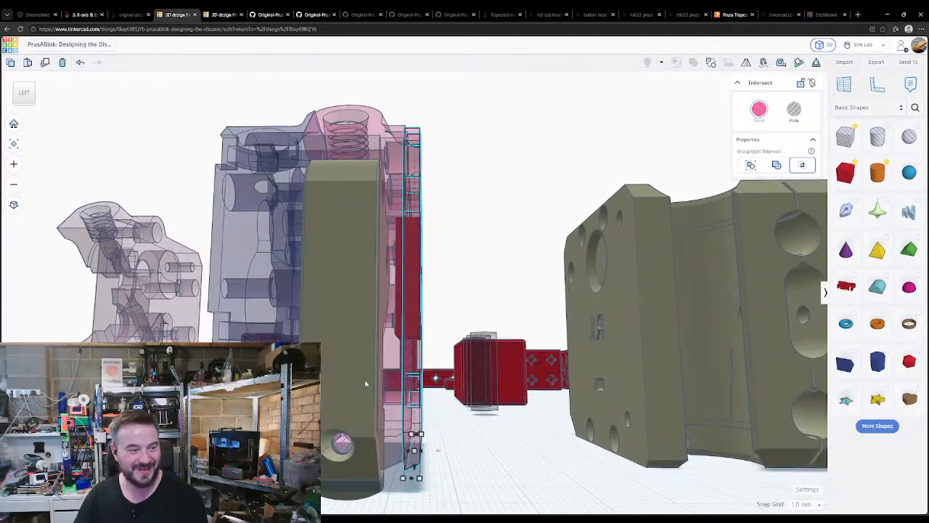
scroll(366, 383, "up", 6)
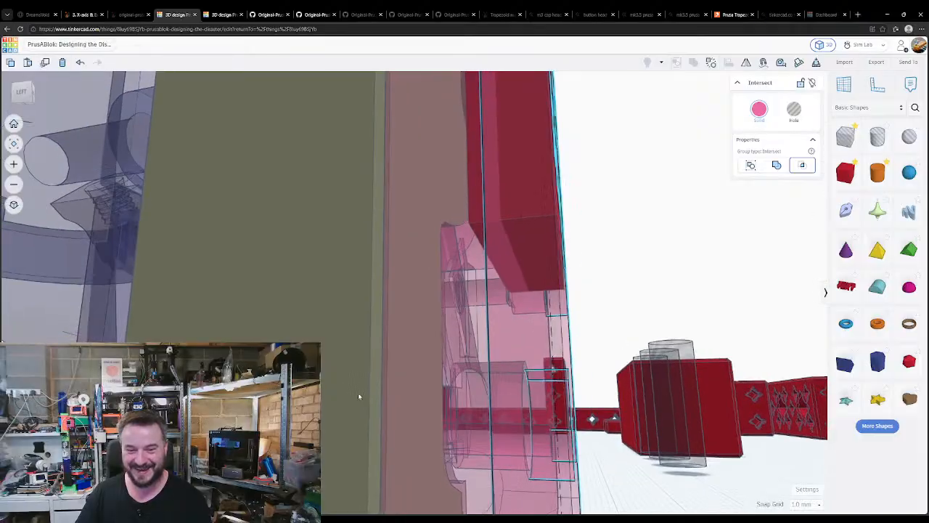
- Set the snap grid to 0.1 mm and raise the thin R4 plate in fine steps to fit it against the pink body
right_click_drag(358, 397, 527, 402)
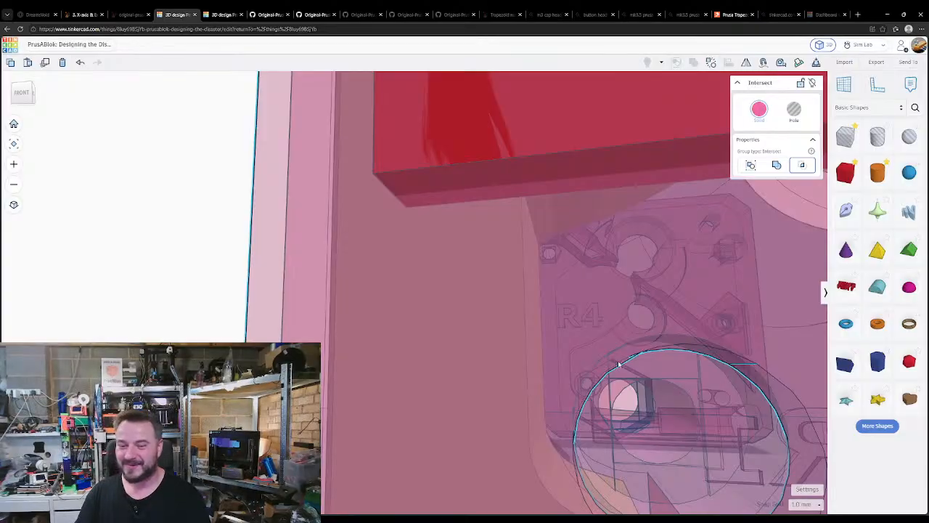
right_click_drag(619, 365, 485, 338)
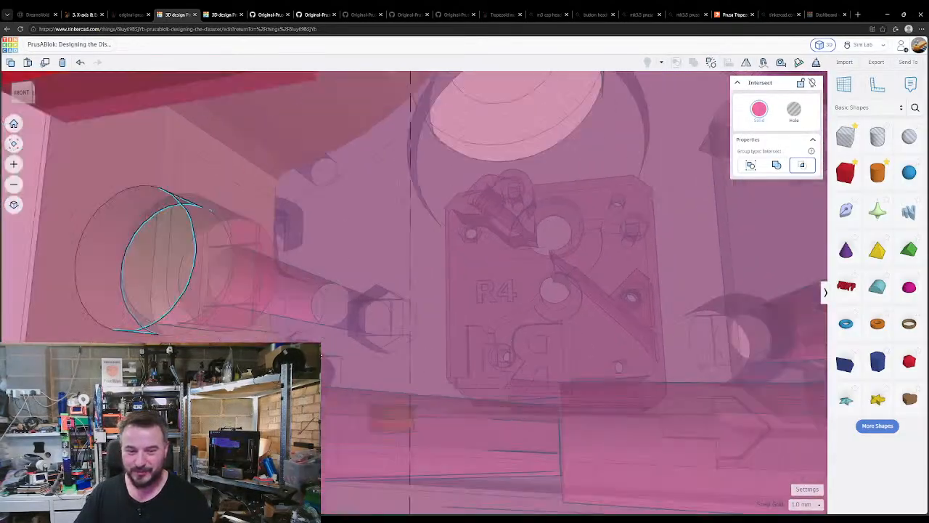
scroll(321, 356, "up", 6)
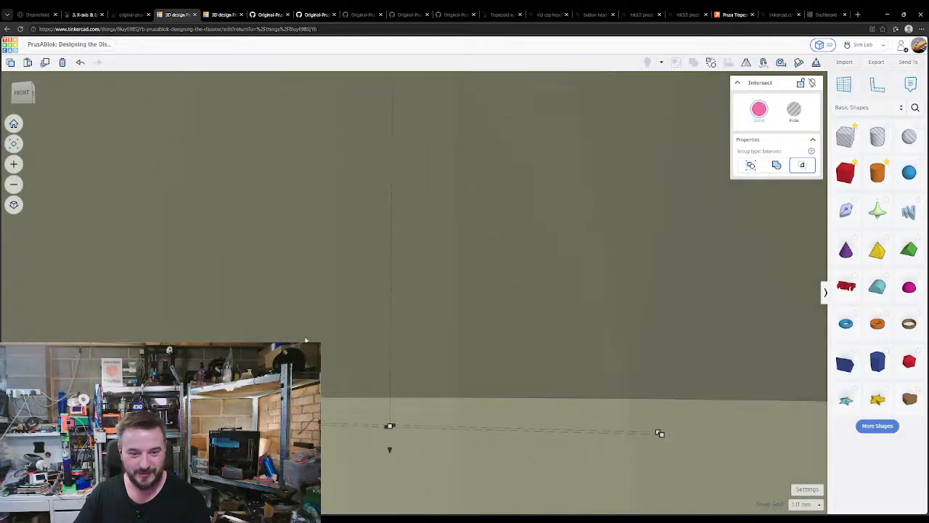
scroll(306, 339, "down", 6)
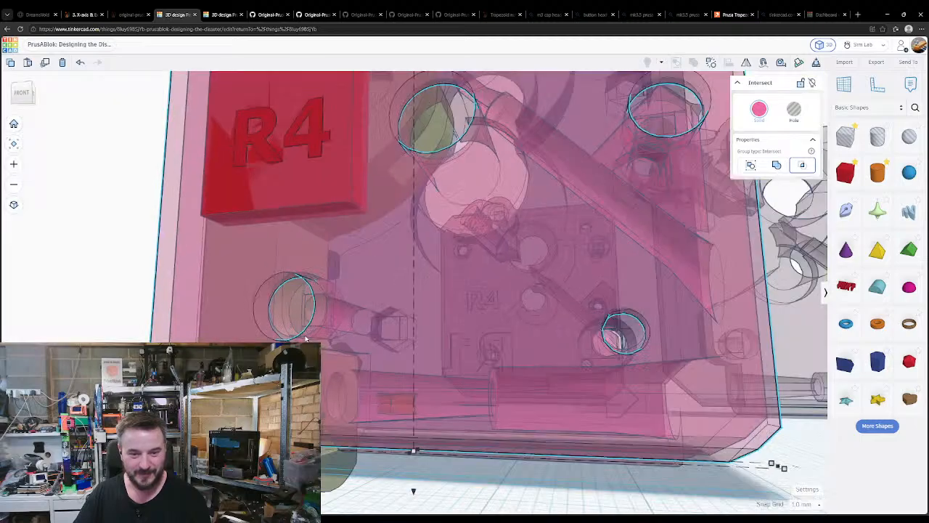
right_click_drag(305, 339, 540, 406)
left_click(806, 504)
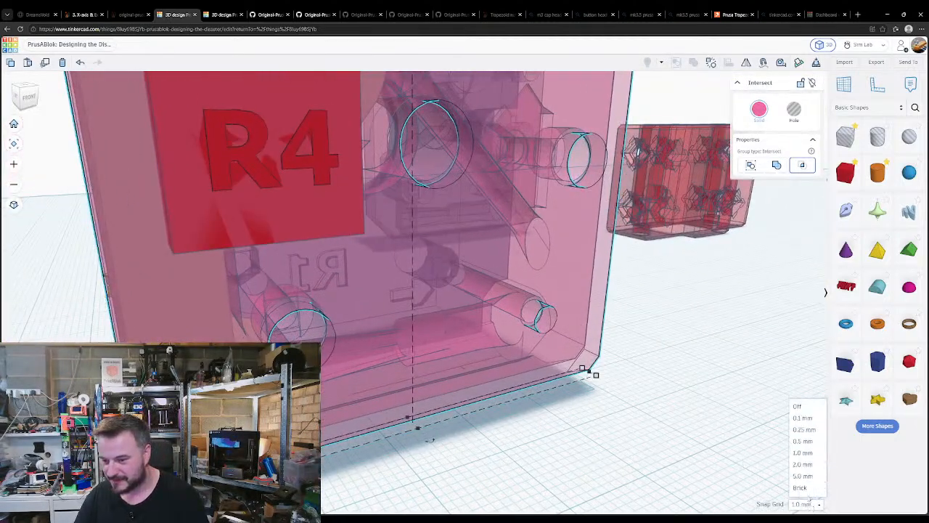
left_click(802, 419)
key("ctrl+Up")
key("ctrl+Up")
key("ctrl+Up")
key("ctrl+Up")
key("ctrl+Up")
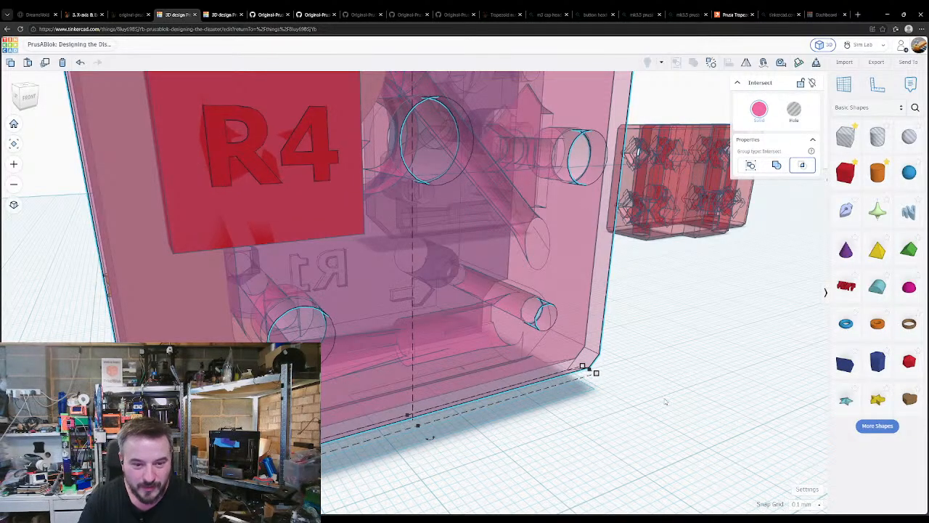
key("ctrl+Up")
key("ctrl+Down")
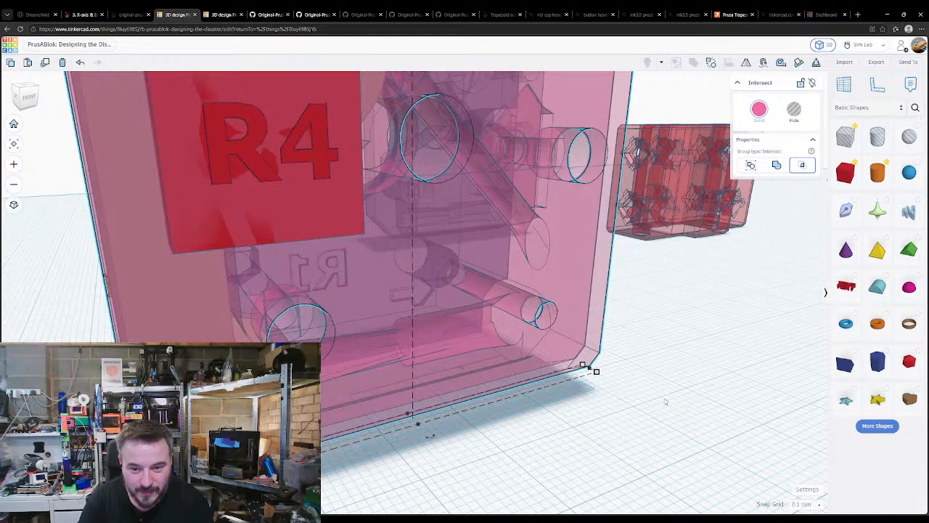
key("ctrl+Up")
key("ctrl+Down")
key("ctrl+Up")
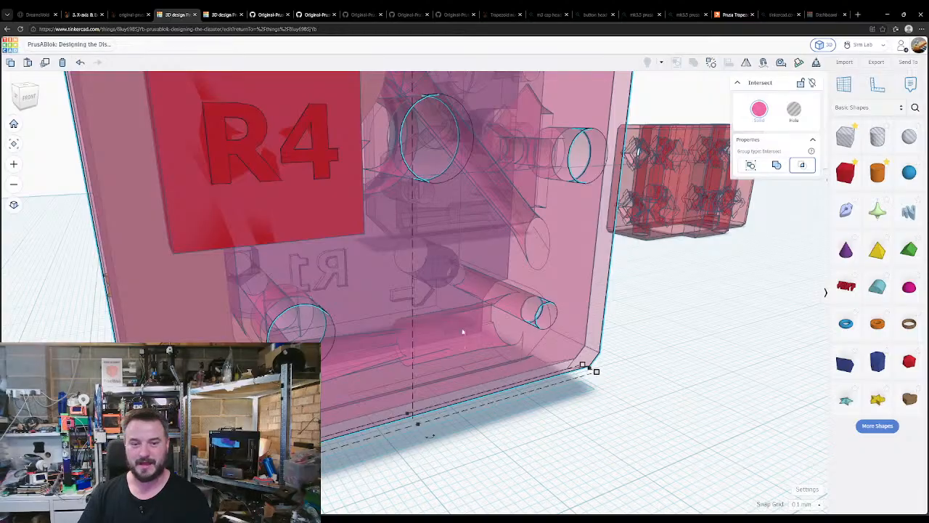
- Select the thin R4 plate, the pink R4 body and the red box together and group them as a union
right_click_drag(460, 327, 558, 317)
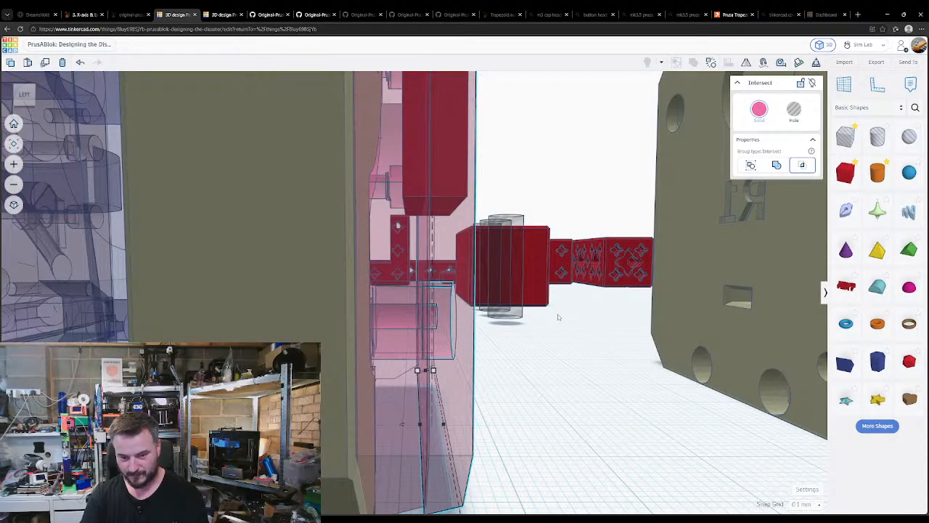
left_click(408, 284, "shift")
right_click_drag(413, 285, 500, 341)
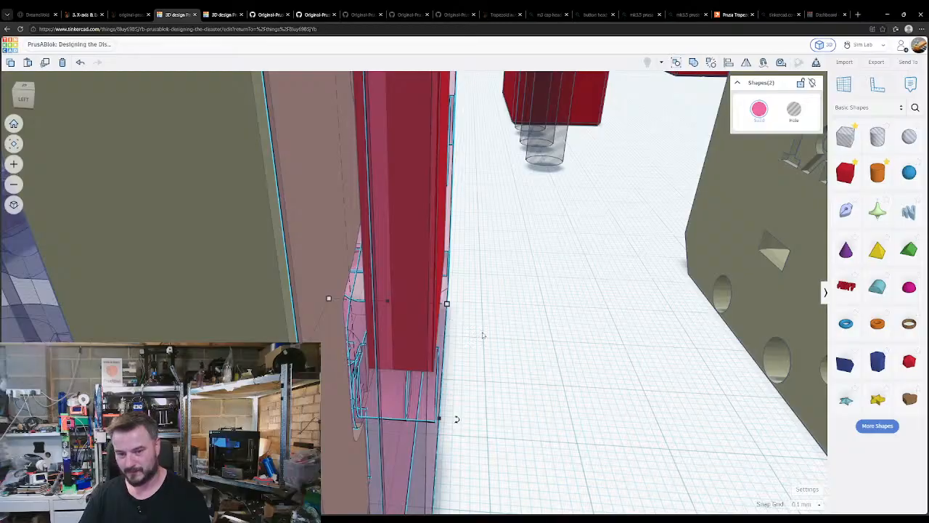
left_click(455, 417)
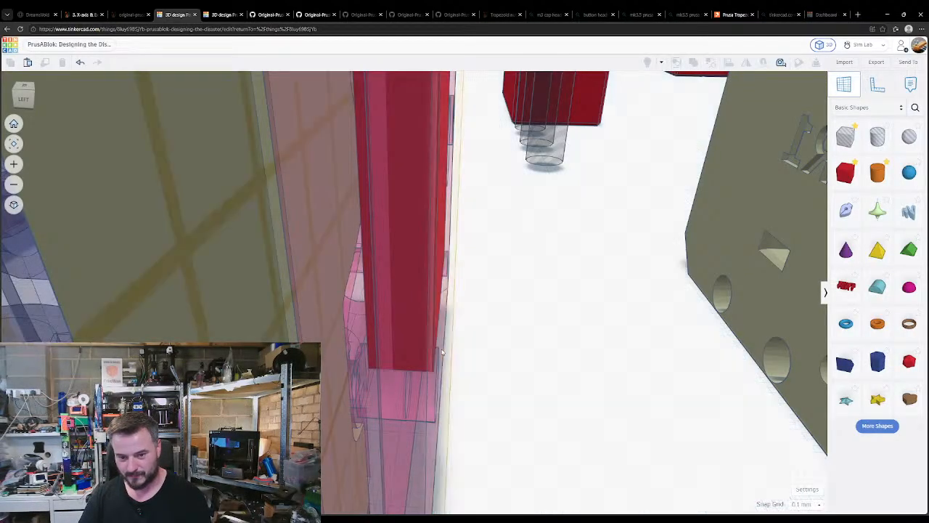
left_click(435, 327)
left_click(435, 327)
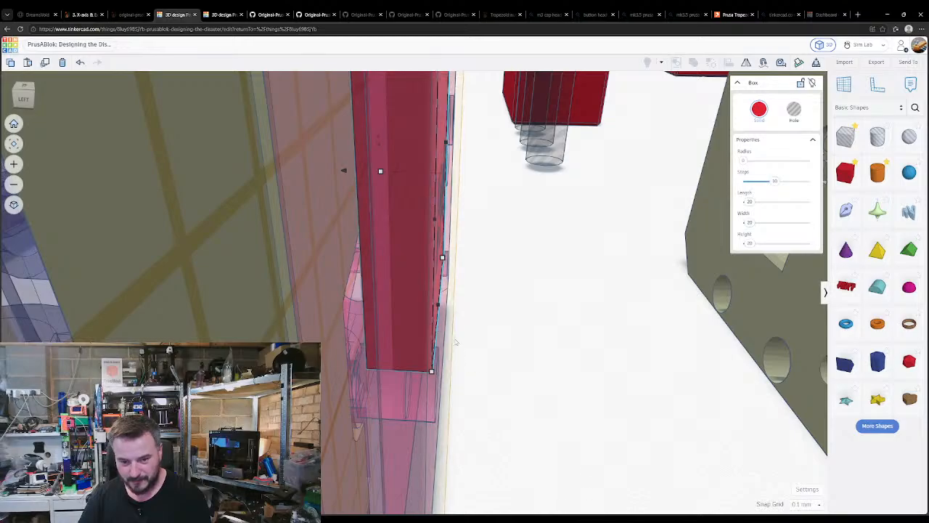
scroll(481, 334, "up", 5)
right_click_drag(488, 358, 600, 280)
left_click(575, 346)
left_click(528, 341)
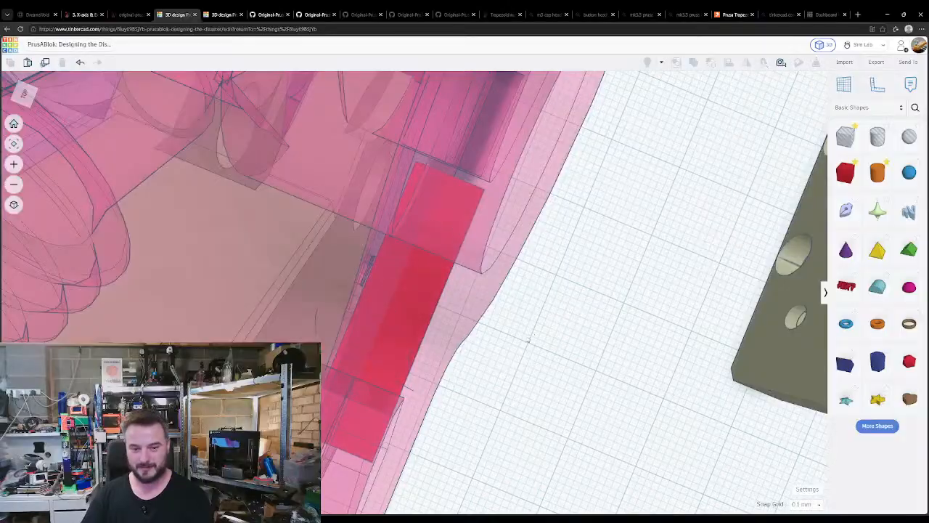
left_click(384, 298)
scroll(383, 297, "down", 5)
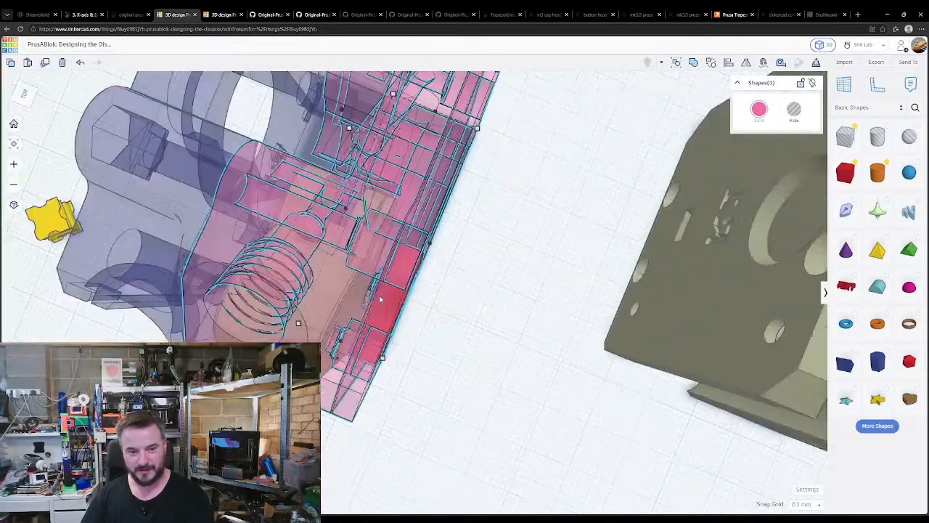
mouse_move(387, 281)
right_mouse_down()
mouse_move(385, 270)
mouse_move(385, 292)
right_mouse_up()
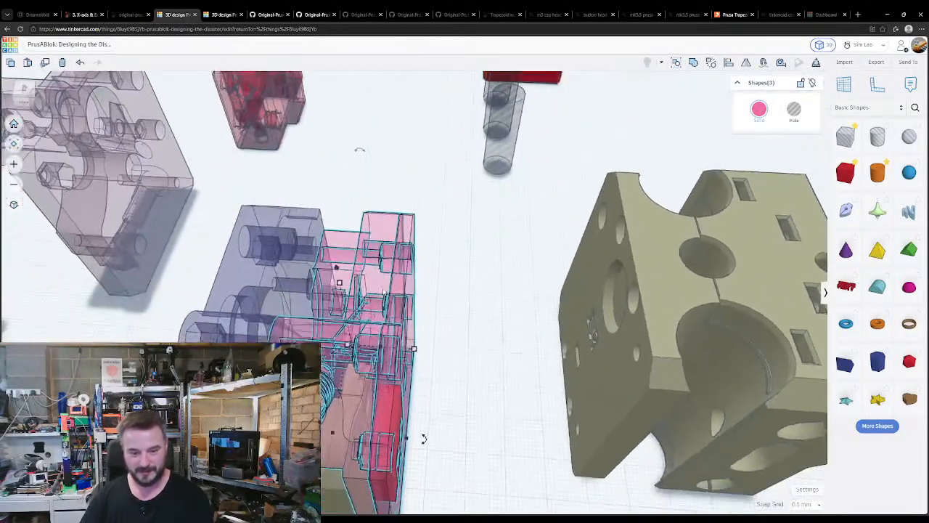
key("ctrl+g")
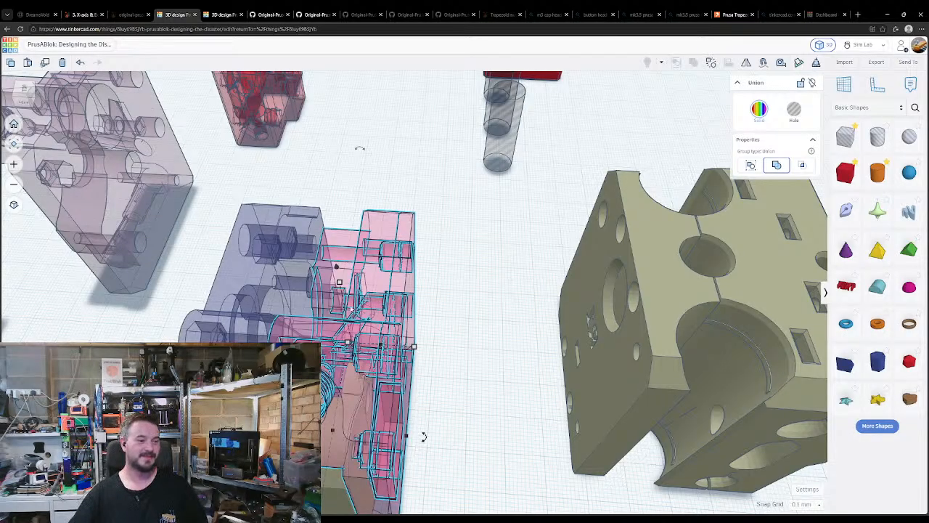
- Duplicate the pink R4 union and move the copy onto the open workplane in front of the olive block
scroll(423, 435, "down", 4)
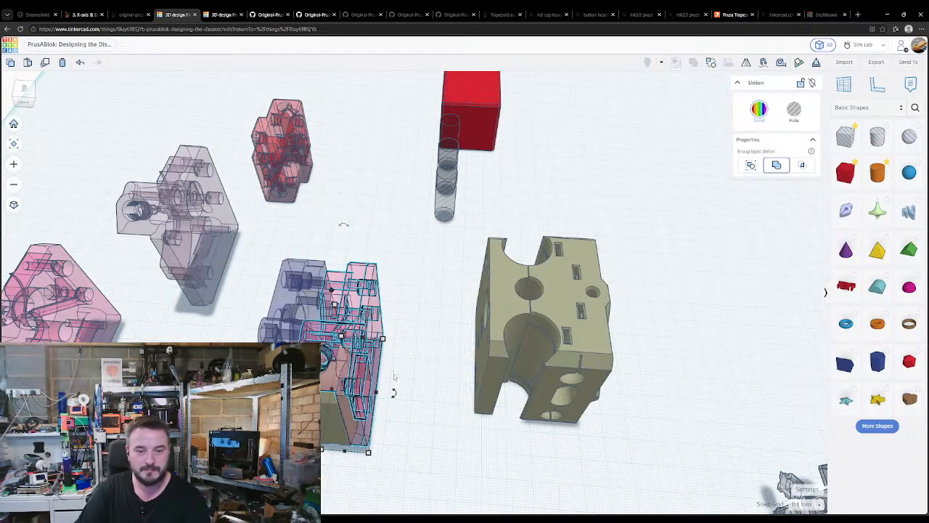
right_click_drag(394, 390, 426, 345)
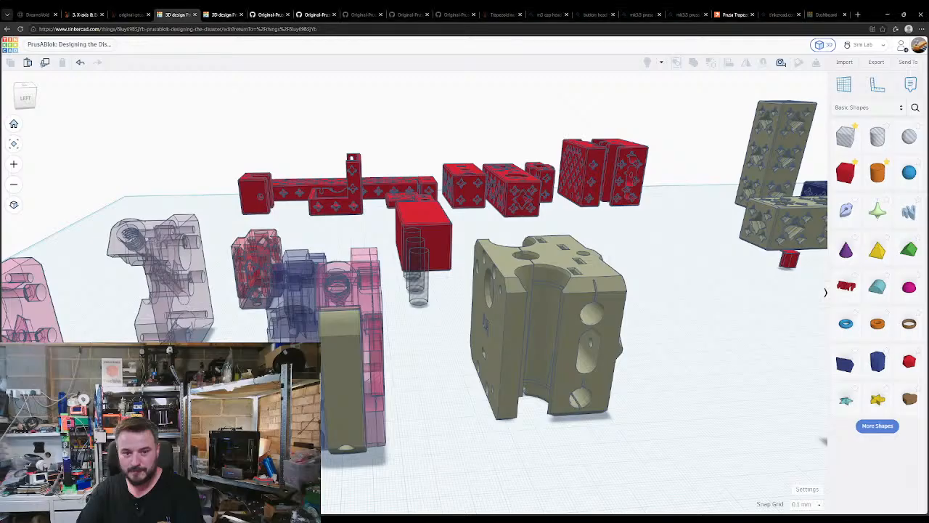
right_click_drag(429, 312, 425, 308)
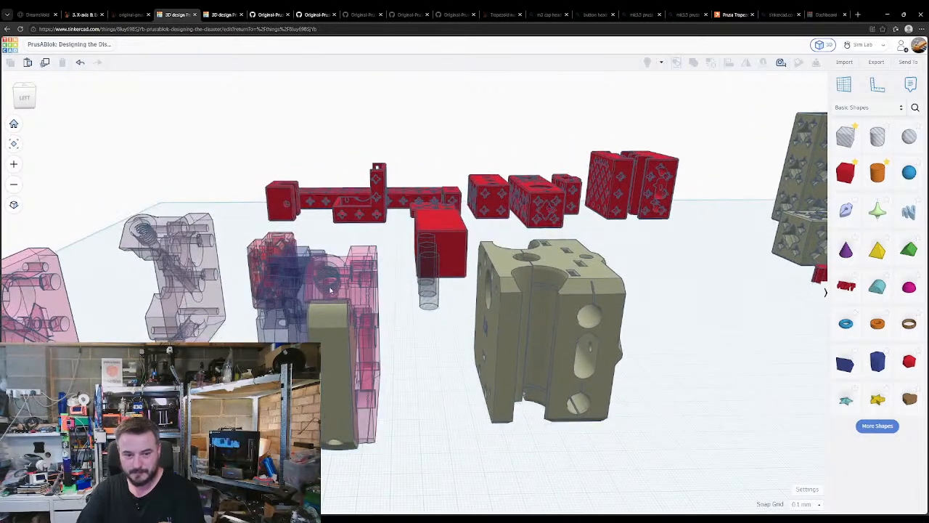
left_click(367, 315)
key("ctrl+d")
scroll(339, 347, "down", 5)
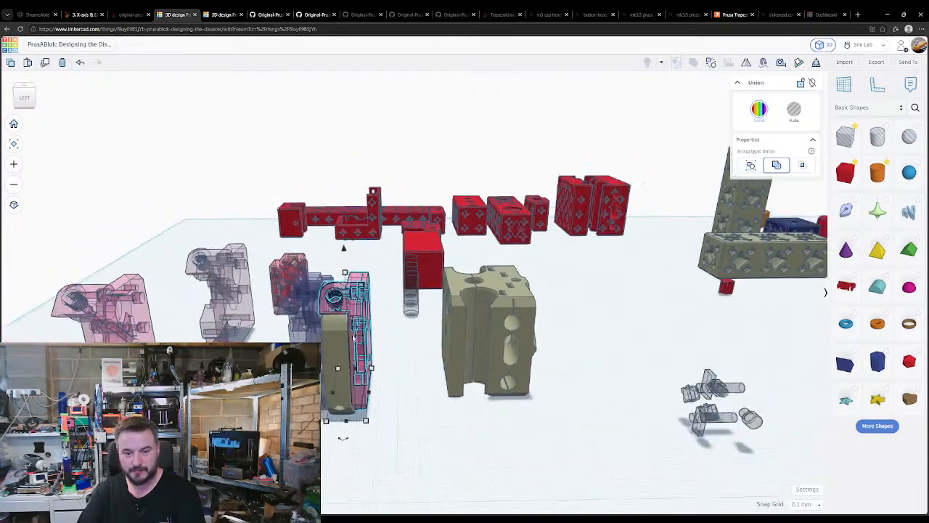
left_click_drag(362, 342, 431, 419)
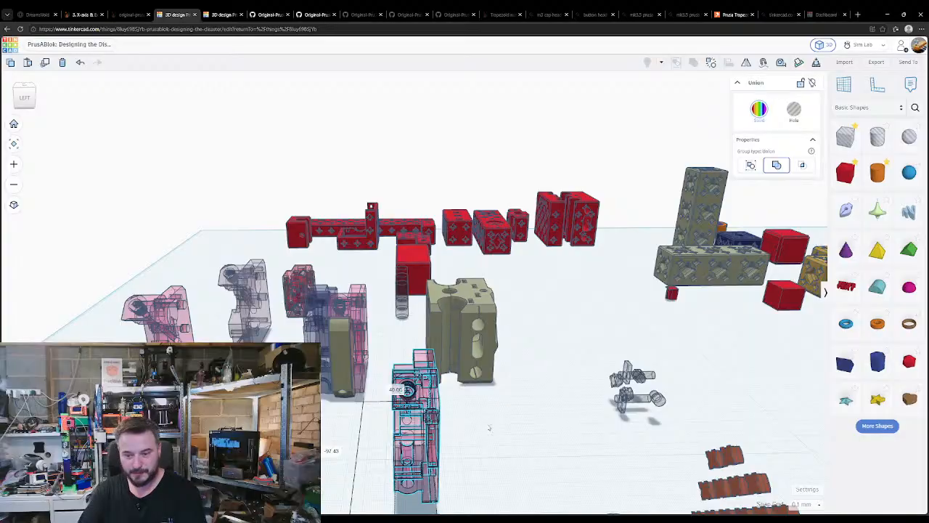
- Select the whole row of brown star-shaped connector pieces on the workplane
right_click_drag(489, 428, 369, 378)
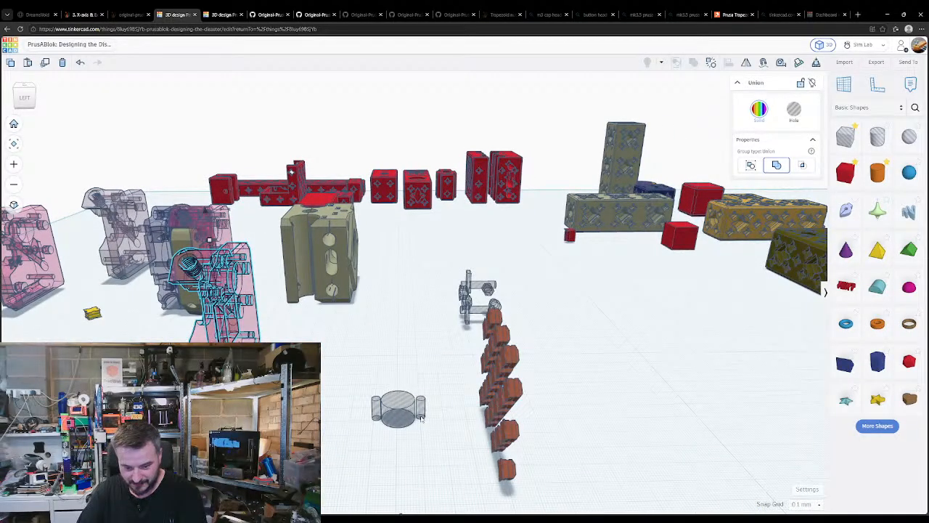
right_click_drag(472, 392, 470, 437)
middle_click_drag(470, 437, 460, 357)
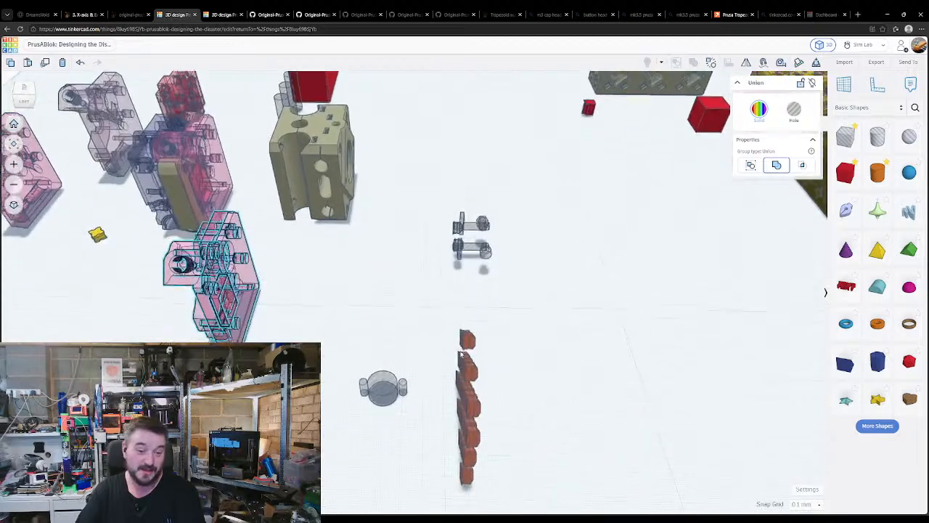
left_click_drag(439, 332, 511, 479)
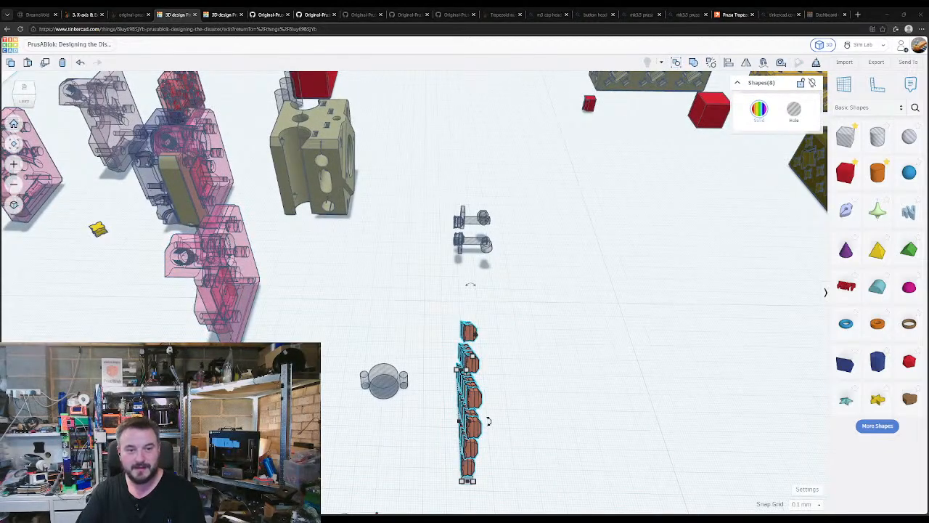
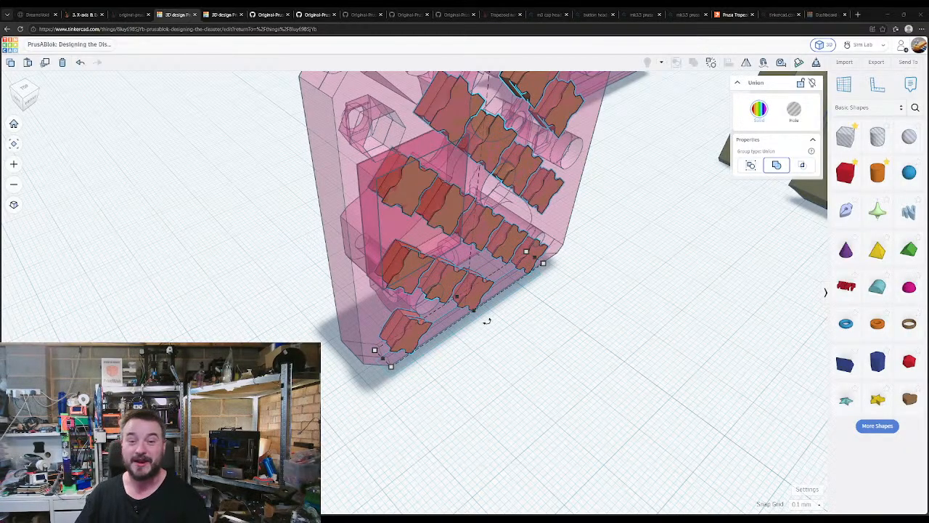
- Inspect how the brown star-shaped connectors sit in the copied R4 part from the front, side and above
left_click(486, 380)
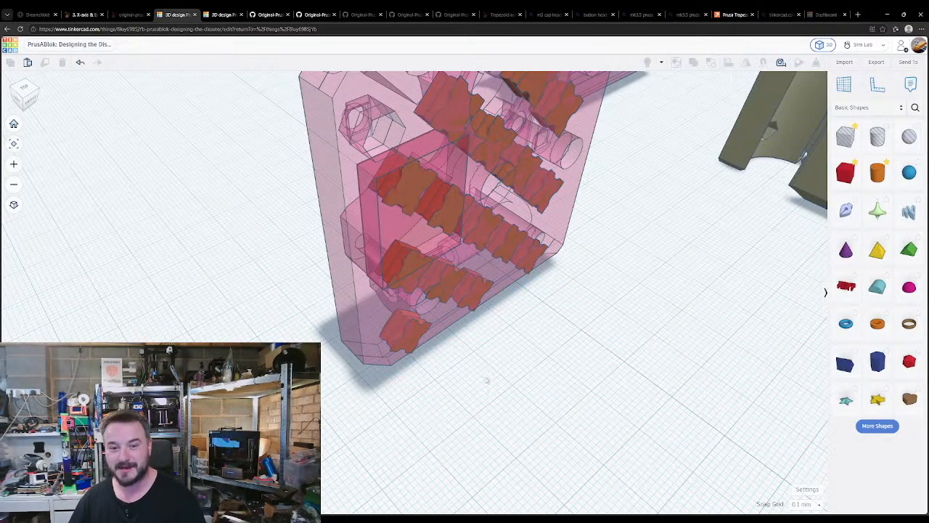
right_click_drag(487, 380, 338, 332)
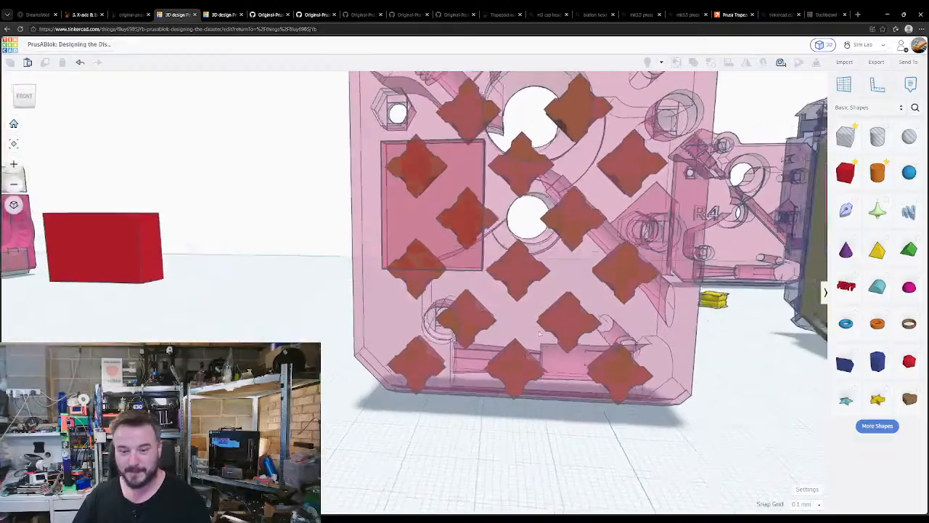
mouse_move(540, 335)
right_mouse_down()
mouse_move(639, 326)
mouse_move(540, 320)
right_mouse_up()
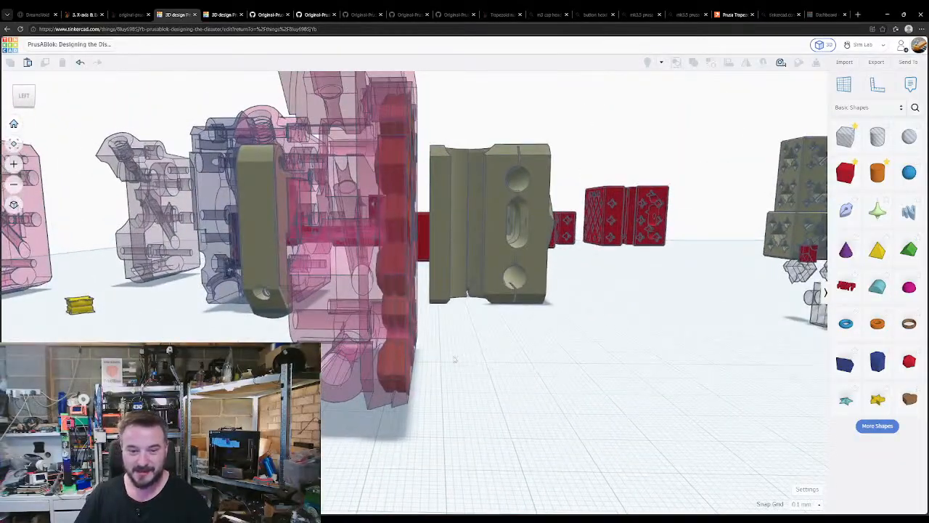
right_click_drag(455, 358, 512, 131)
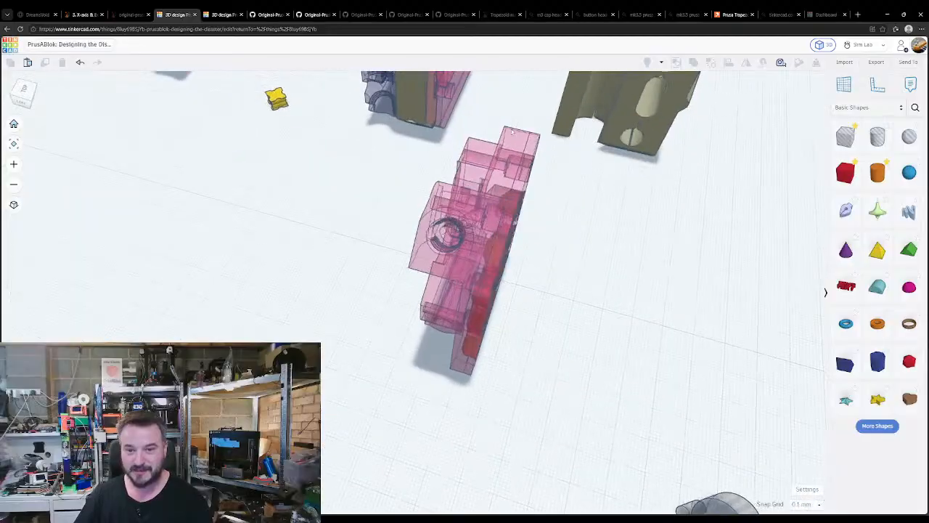
right_click_drag(470, 305, 283, 336)
left_click(426, 328)
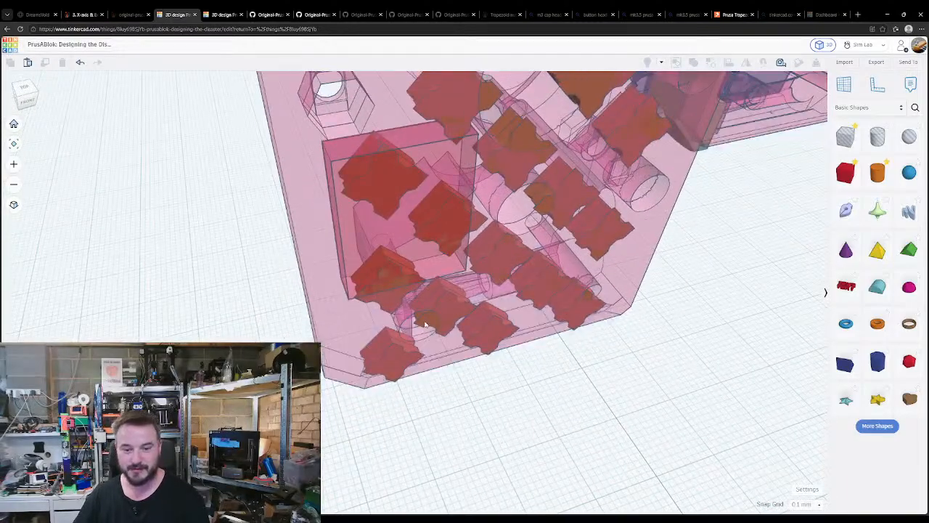
left_click(644, 387)
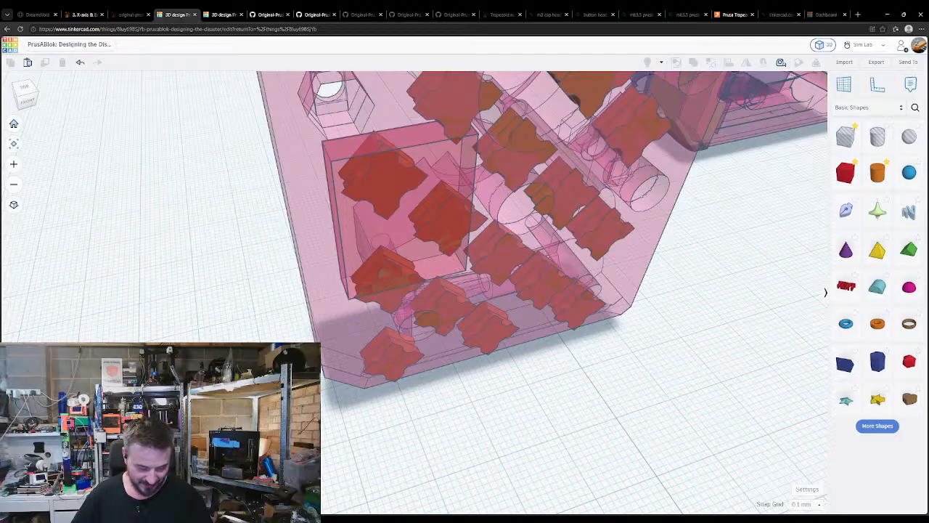
- Search the web for "24c in f" in a new browser tab, and close that tab
left_click(857, 15)
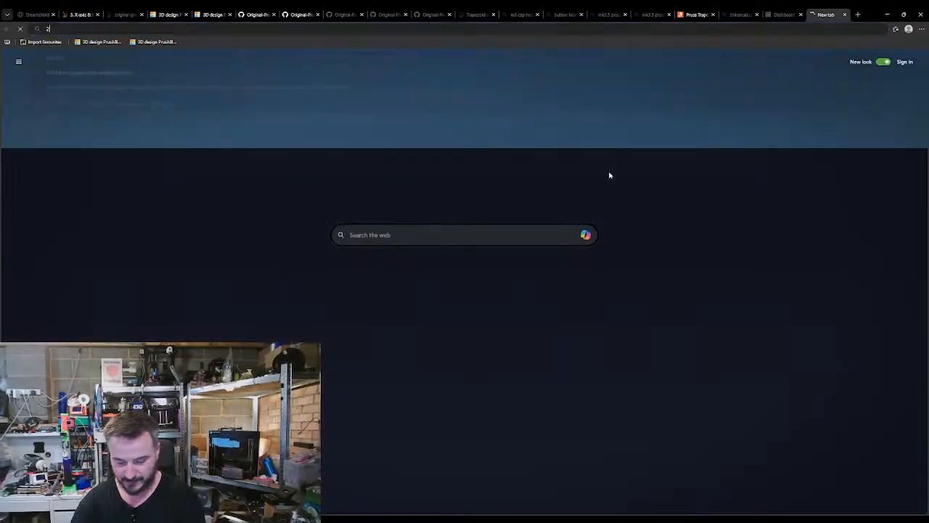
type("24c in f")
key("Return")
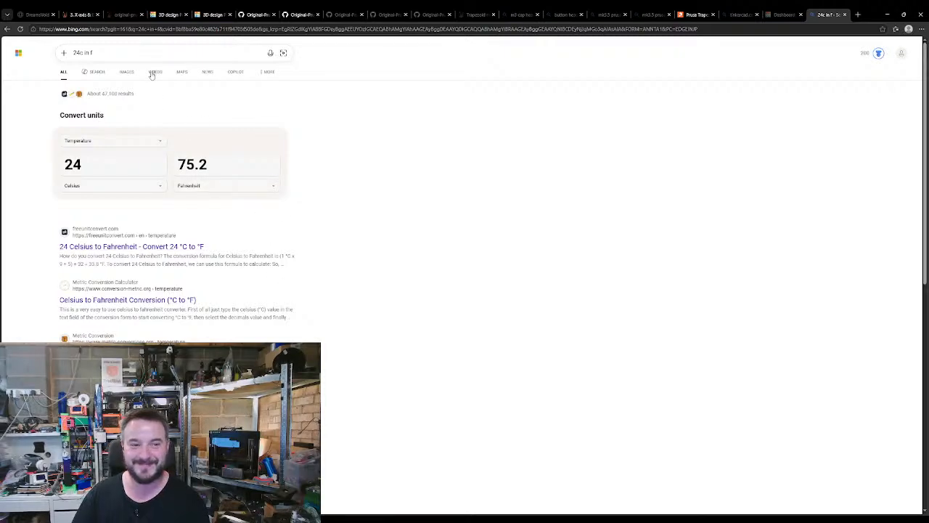
key("ctrl+w")
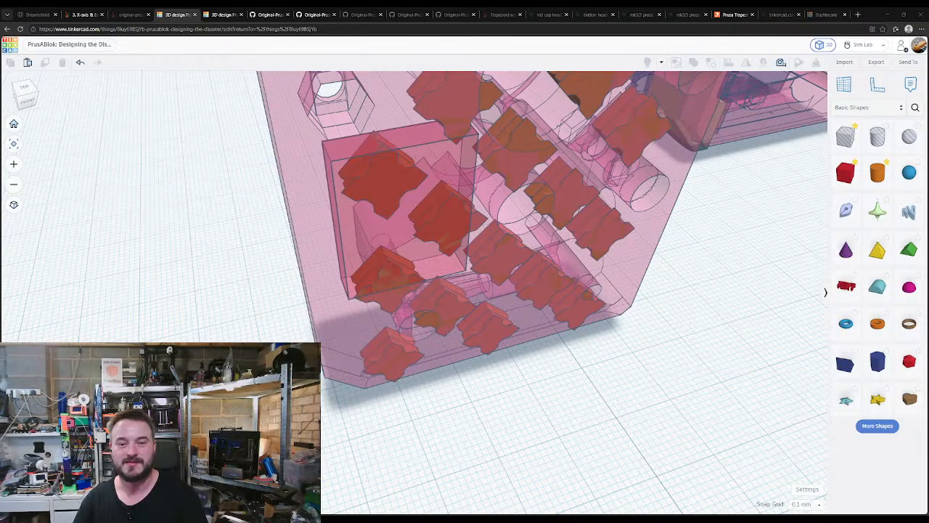
- Search the web for "33c in fahrenheit" in a new browser tab, and close that tab
key("ctrl+t")
type("33c in fahrenheit")
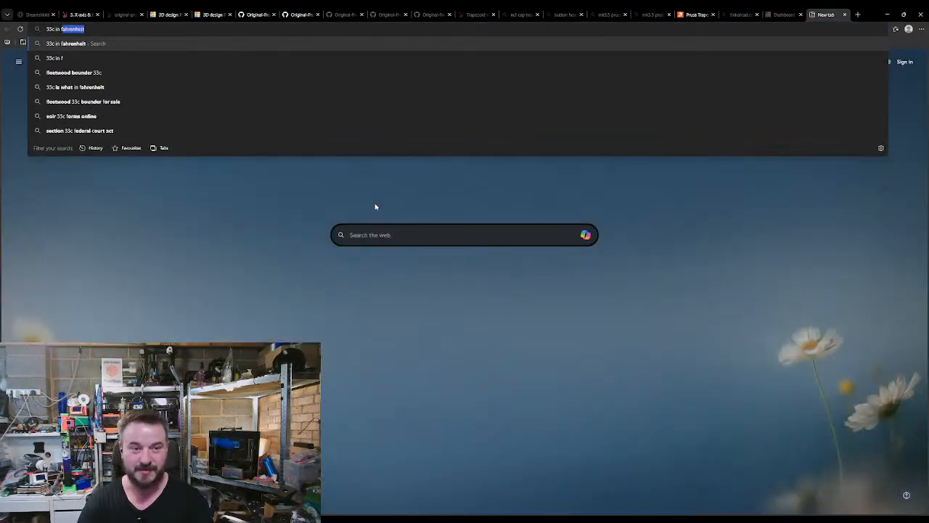
key("Return")
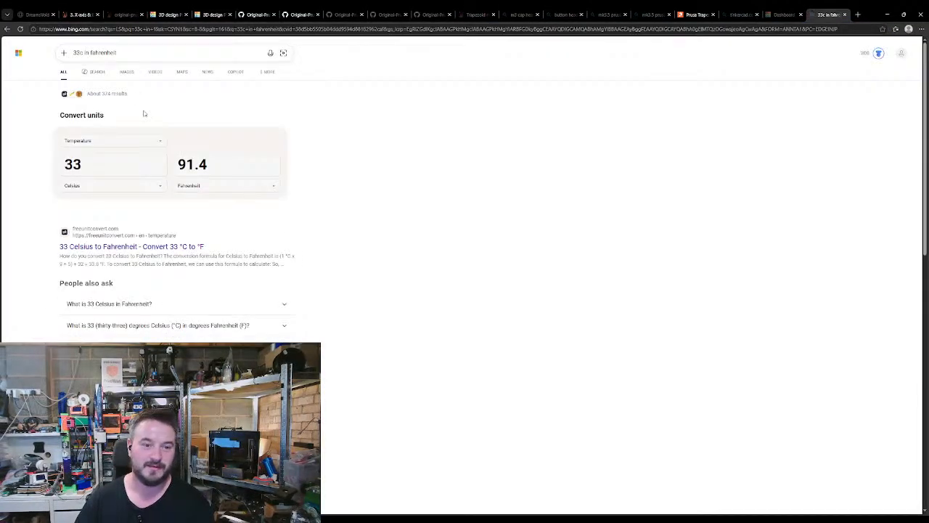
key("ctrl+w")
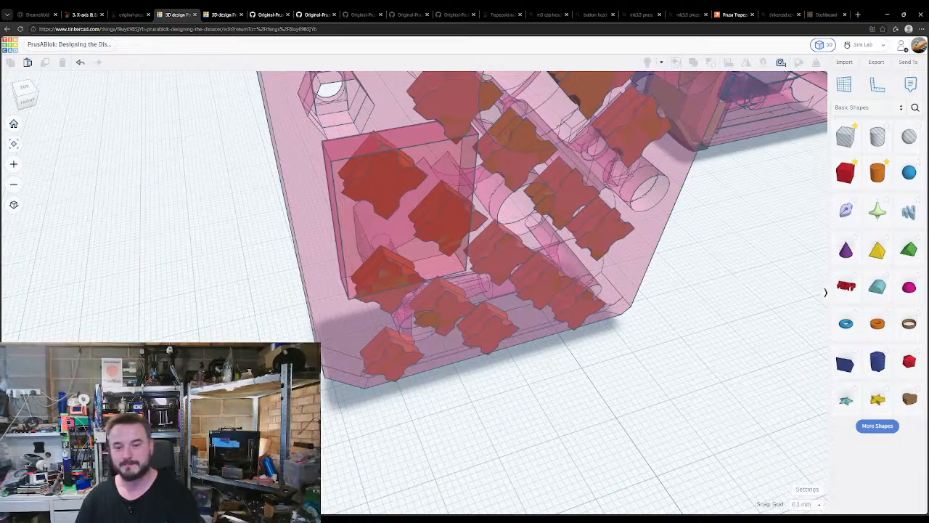
- Examine the R4 copy from above, the red star-patterned blocks at the workplane's edge, and the loose brown connector pieces
right_click_drag(307, 240, 283, 239)
scroll(257, 329, "down", 3)
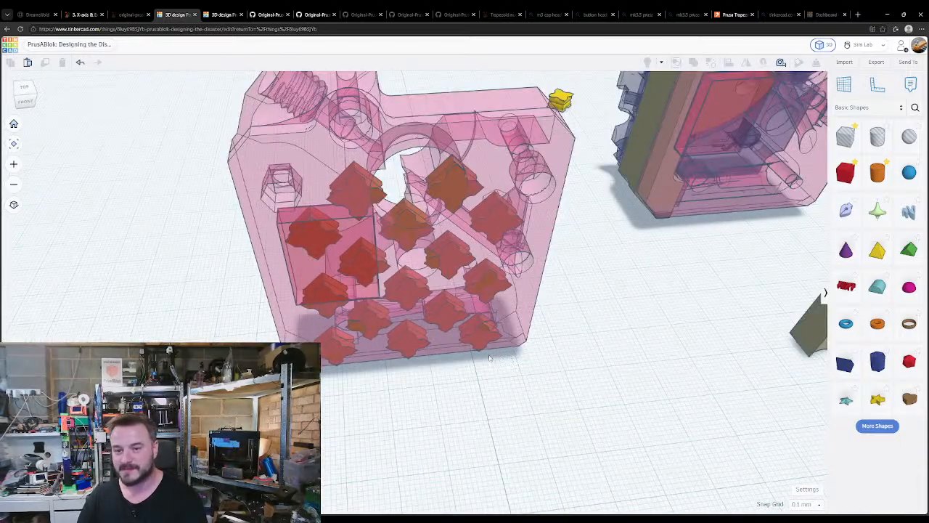
right_click_drag(487, 347, 418, 357)
left_click(333, 241)
right_click_drag(479, 255, 489, 337)
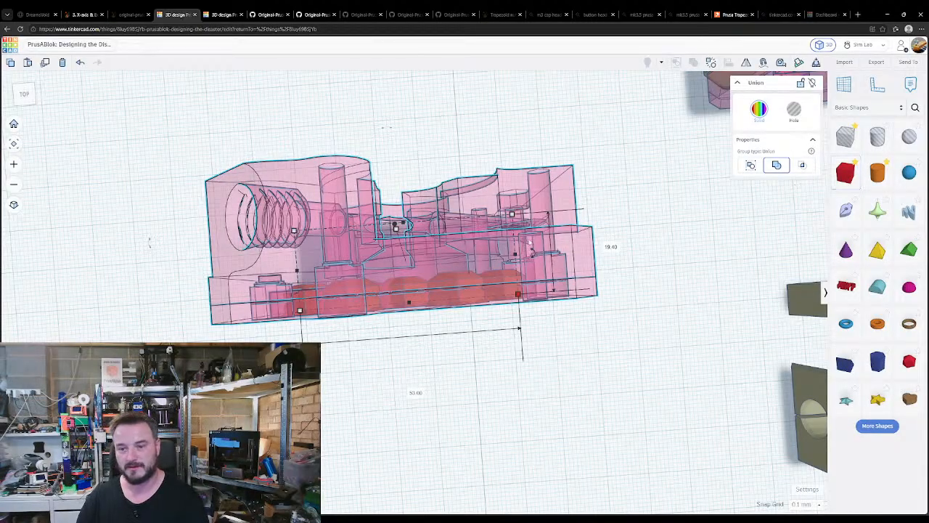
scroll(636, 206, "down", 5)
middle_click_drag(636, 206, 433, 243)
middle_click_drag(689, 218, 436, 236)
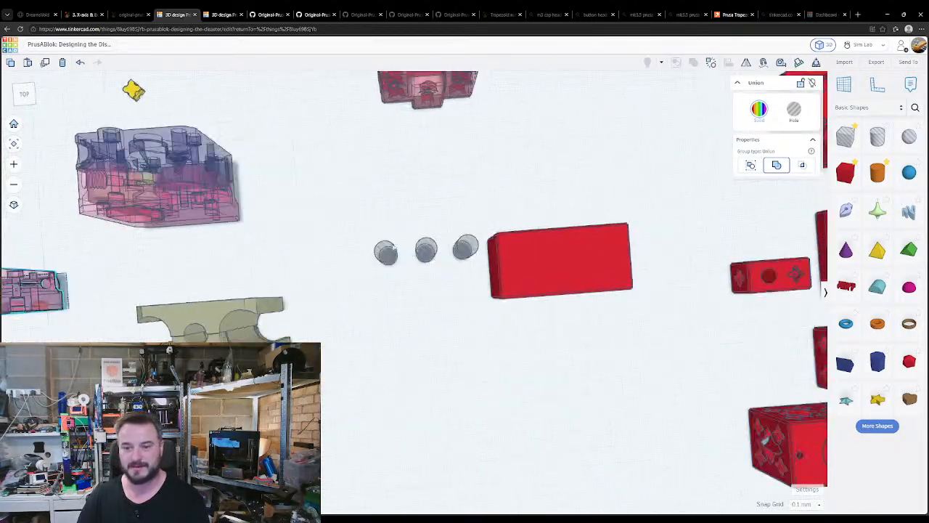
mouse_move(769, 196)
middle_mouse_down()
mouse_move(543, 239)
mouse_move(511, 139)
middle_mouse_up()
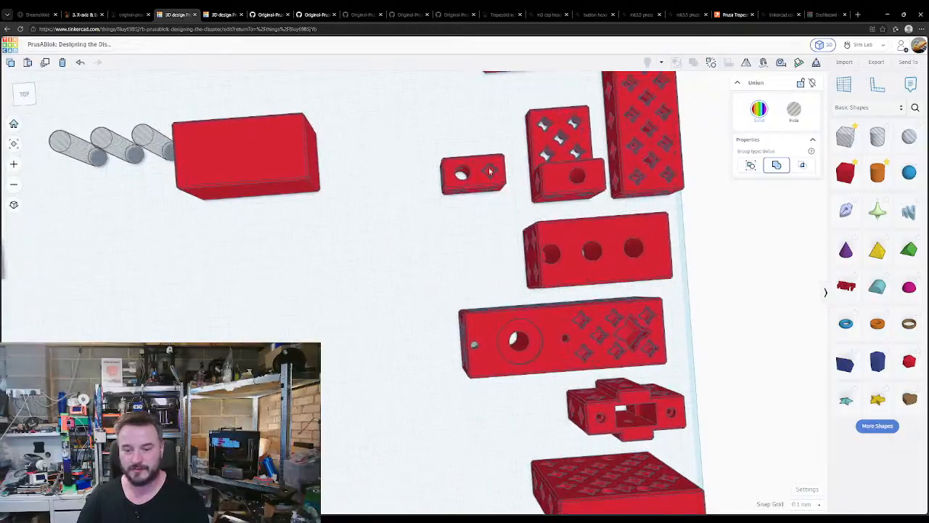
middle_click_drag(642, 472, 609, 361)
left_click(608, 361)
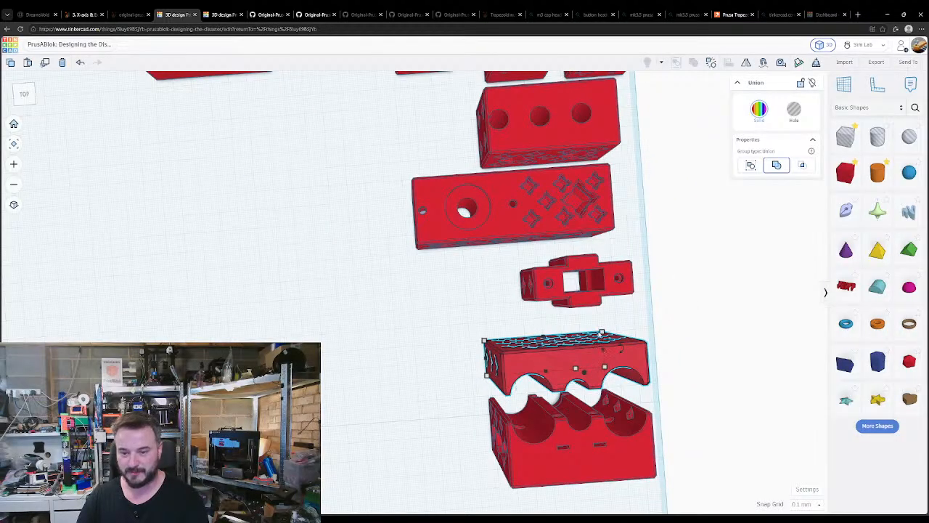
right_click_drag(602, 334, 266, 293)
right_click_drag(366, 295, 235, 306)
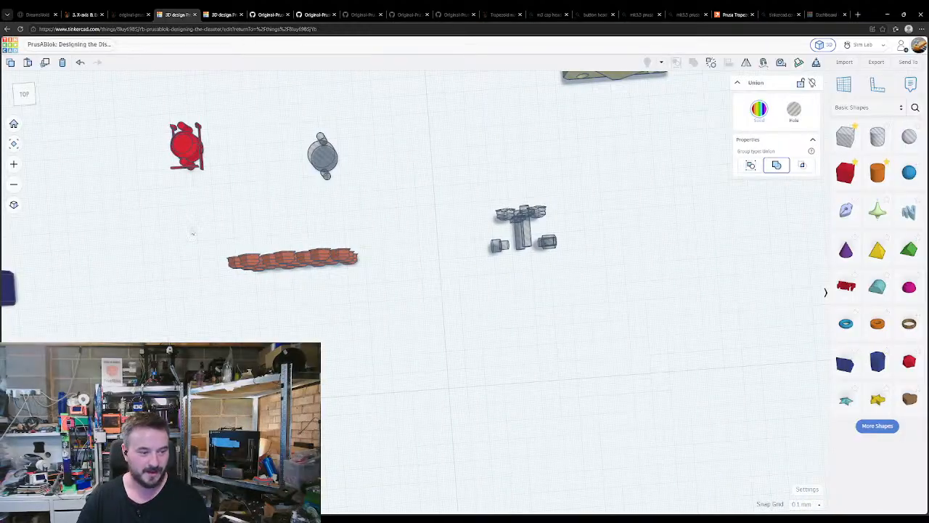
middle_click_drag(193, 230, 235, 272)
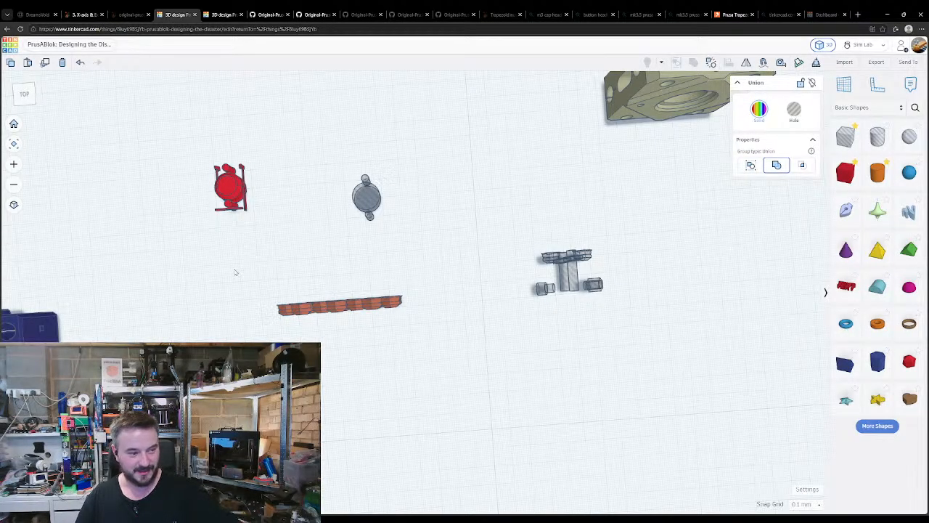
middle_click_drag(235, 272, 235, 289)
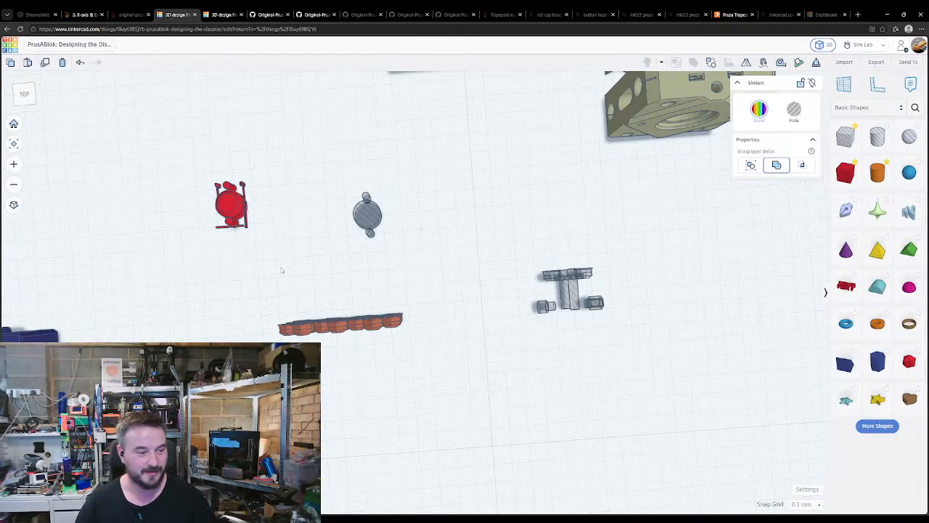
right_click_drag(329, 322, 329, 273)
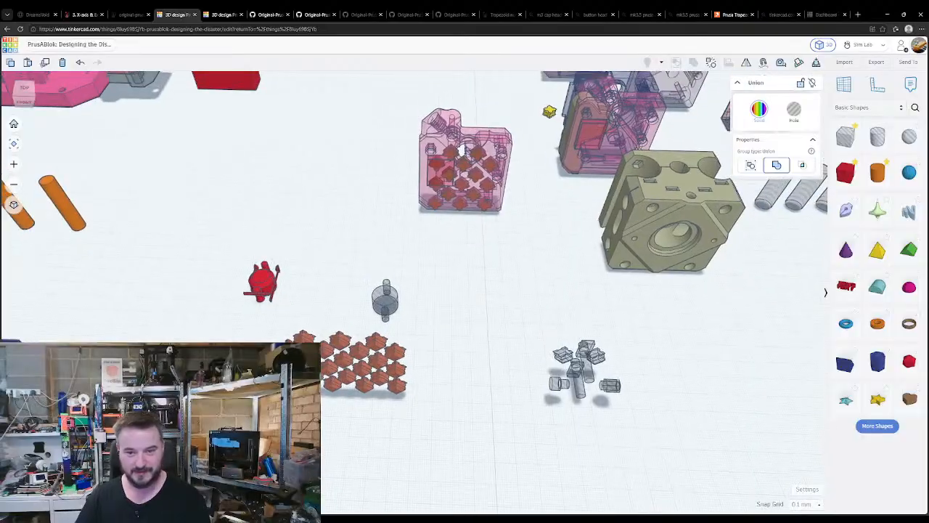
- Add a red box beside the copied R4 part and set its length to 64 mm
left_click(452, 209)
key("f")
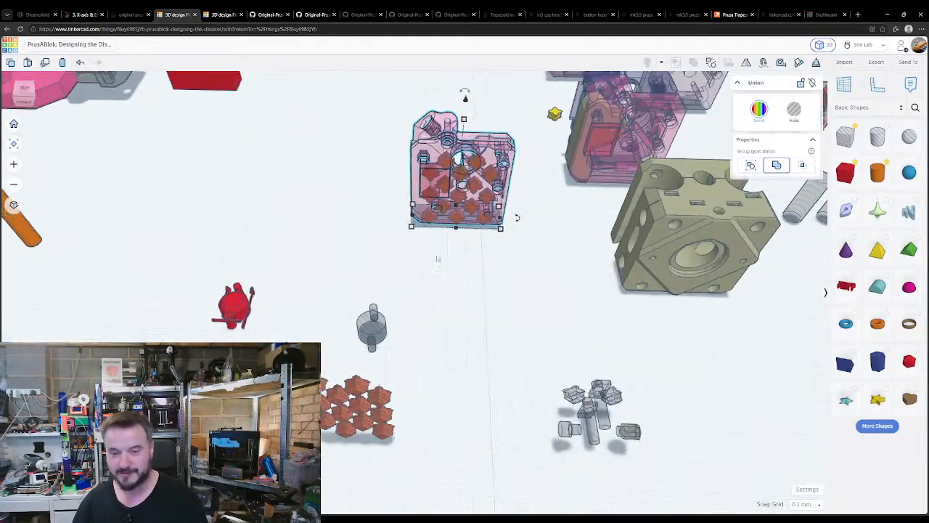
left_click(519, 369)
scroll(532, 365, "down", 3)
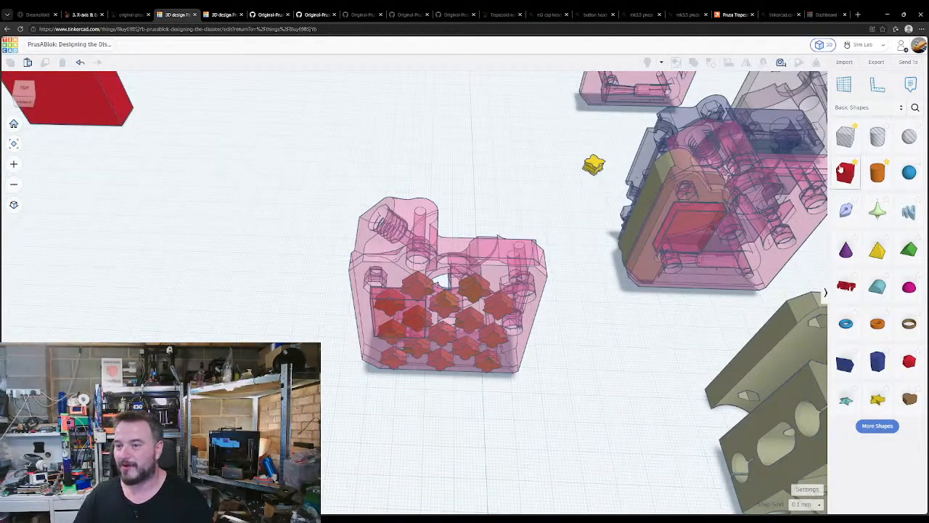
left_click_drag(845, 172, 197, 332)
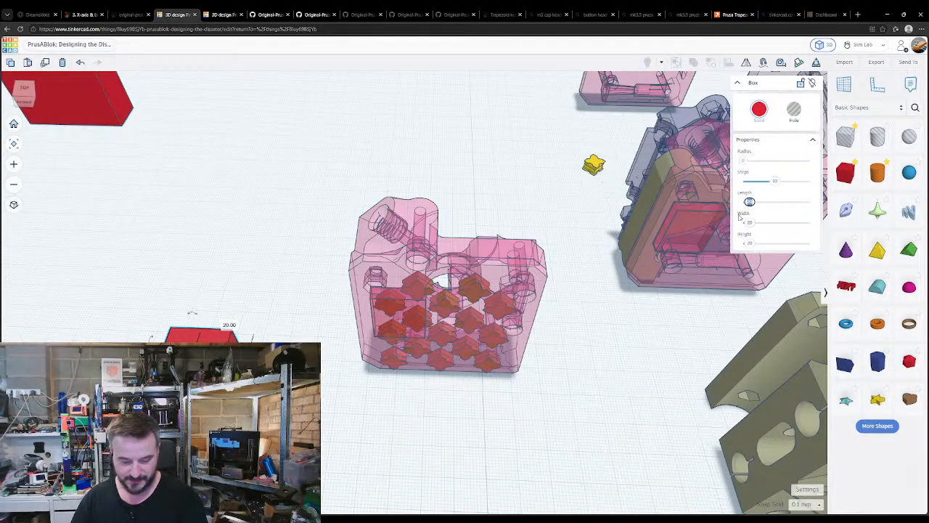
type("66")
key("Return")
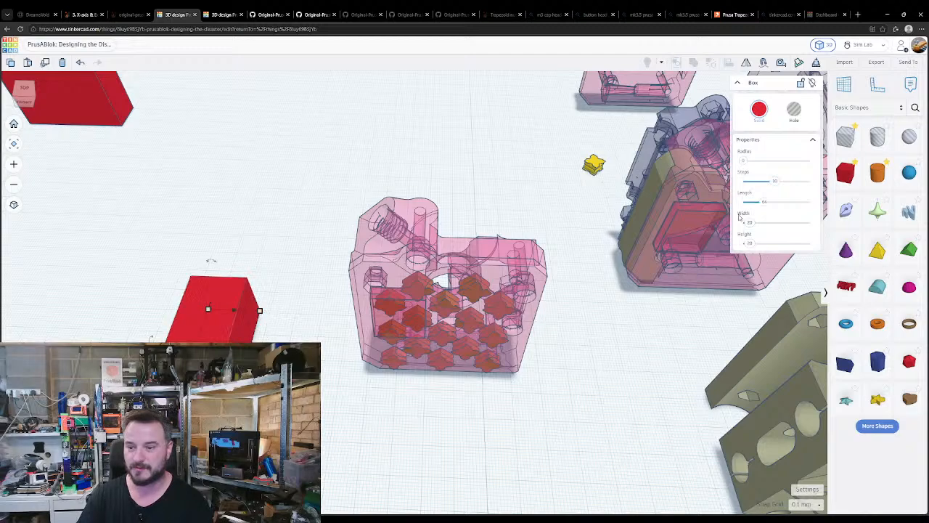
left_click(406, 255)
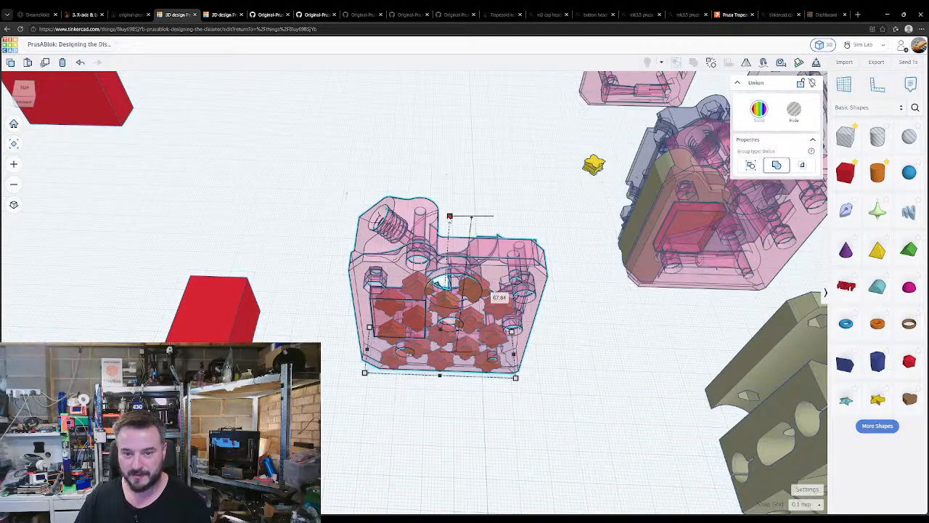
left_click(218, 302)
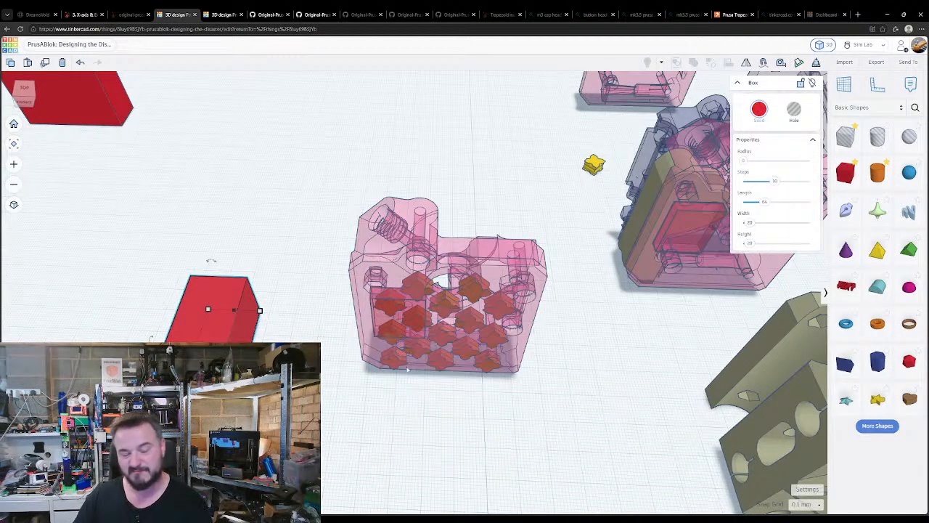
- Make the red box taller than the R4 copy and set its width to 4.4 mm
left_click(748, 243)
left_click(748, 243)
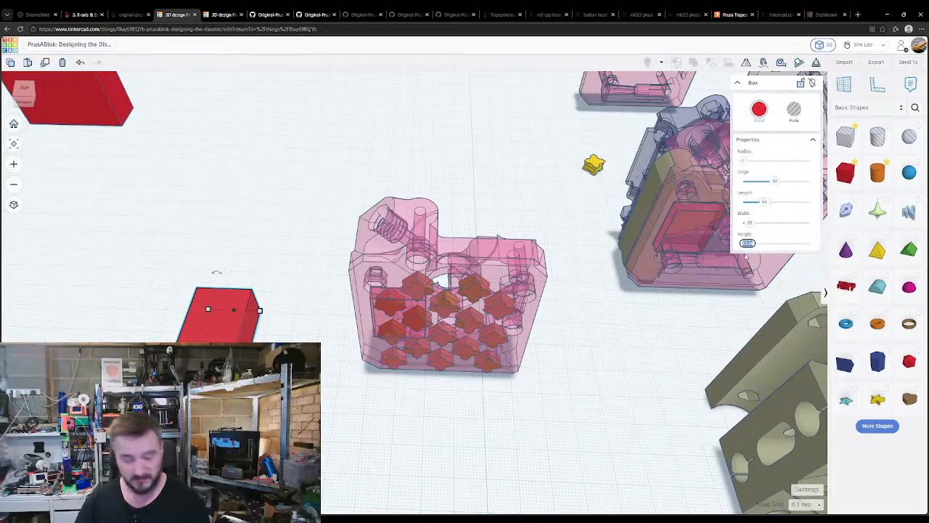
type("70")
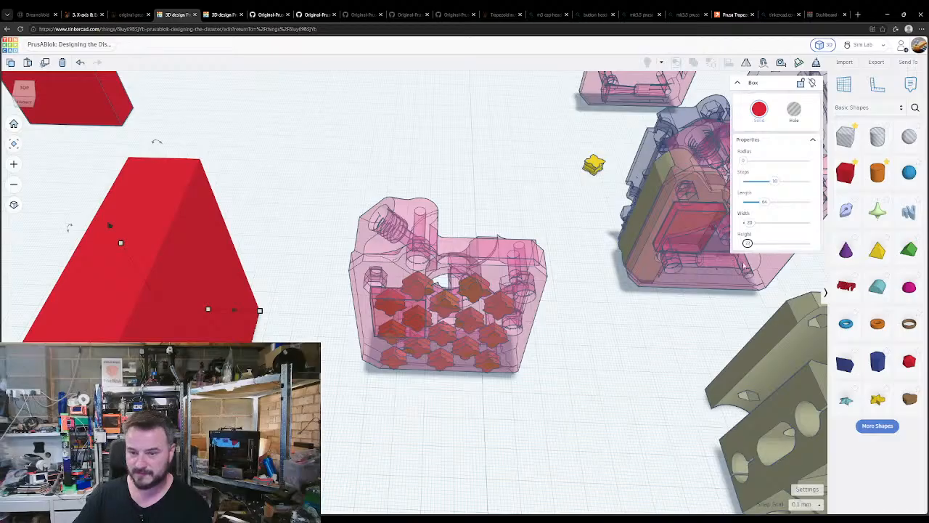
key("Return")
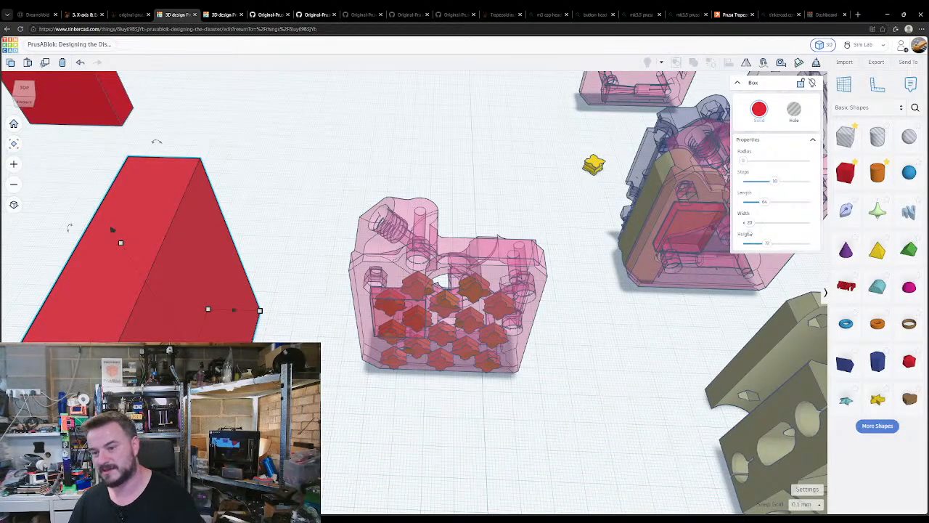
left_click(750, 222)
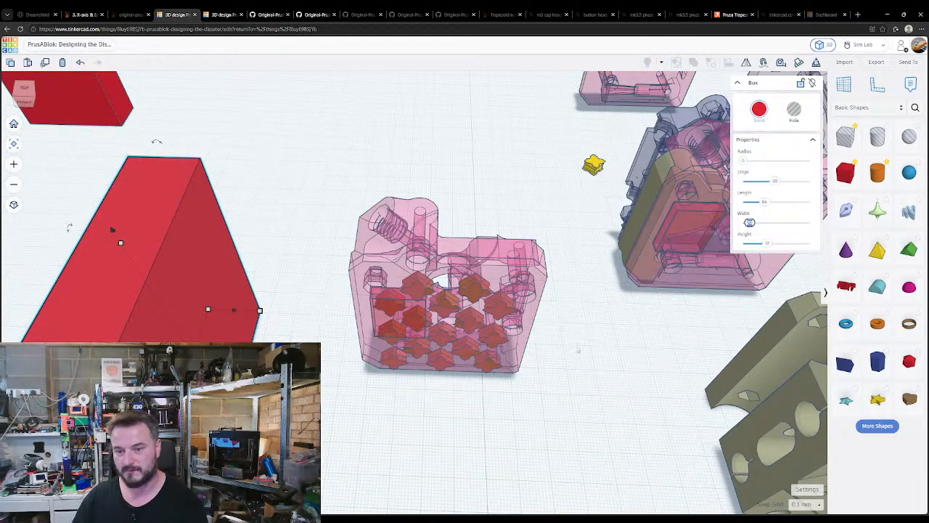
type("4.4")
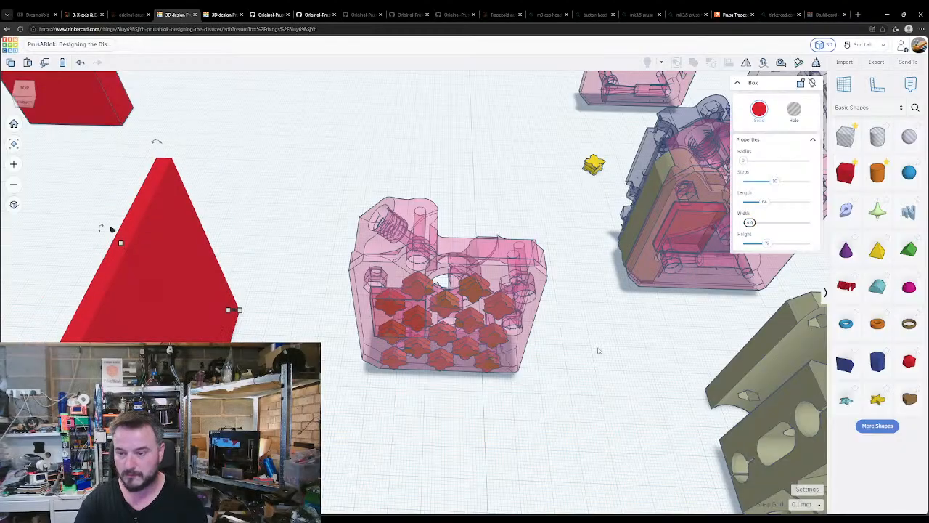
key("Return")
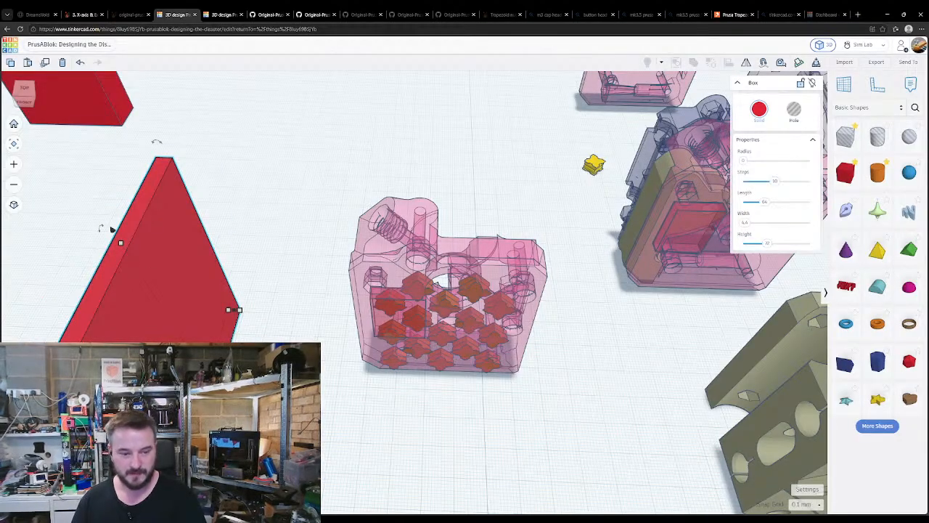
- Turn the thin red box's broad face forward, centre it on the R4 copy and align their front faces
left_click_drag(153, 407, 218, 359, "shift")
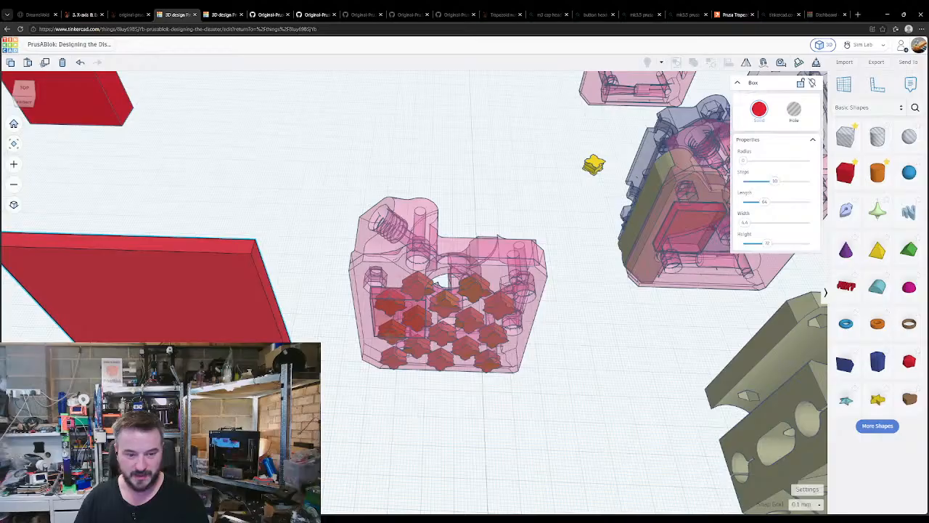
right_click_drag(445, 409, 469, 341)
left_click(469, 339, "shift")
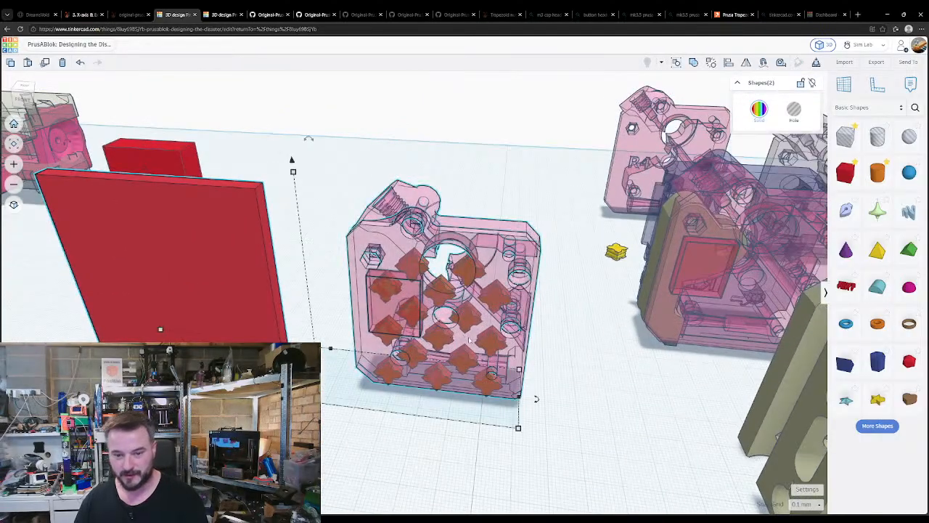
key("l")
left_click(469, 340)
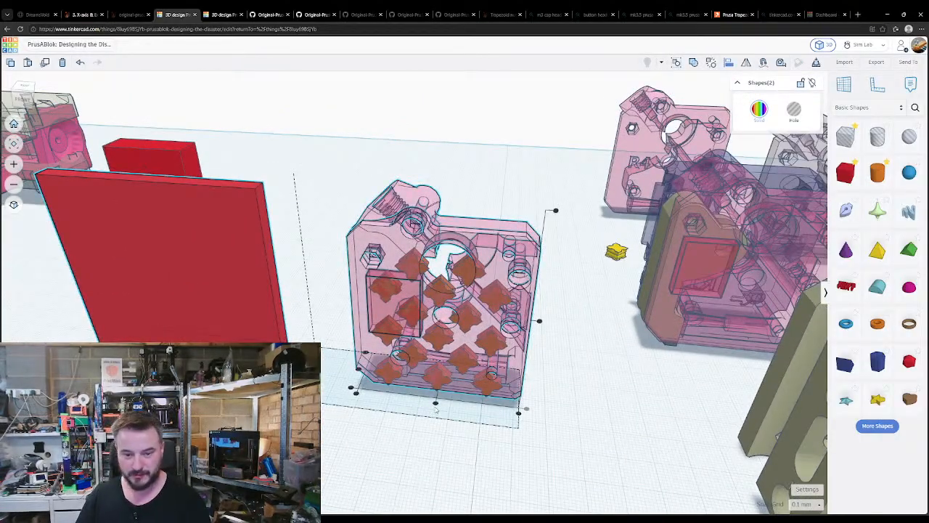
left_click(436, 404)
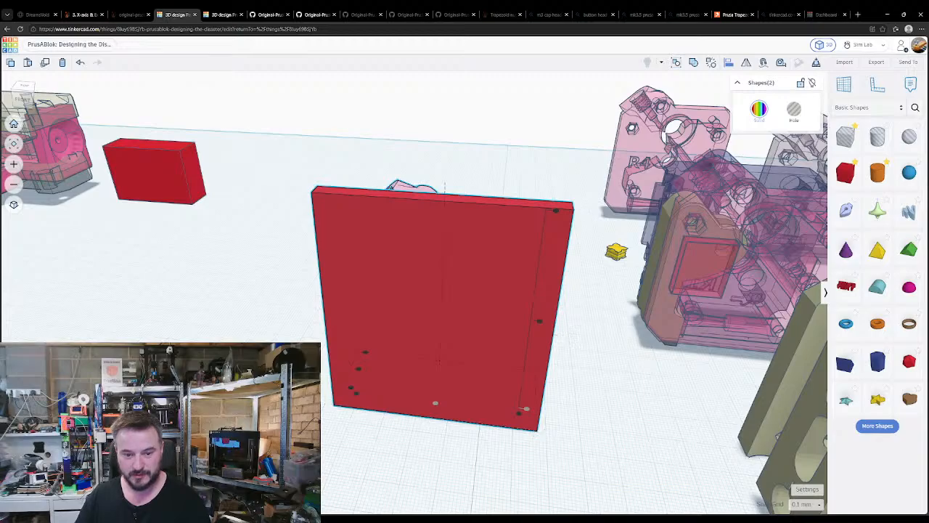
right_click_drag(440, 361, 555, 421)
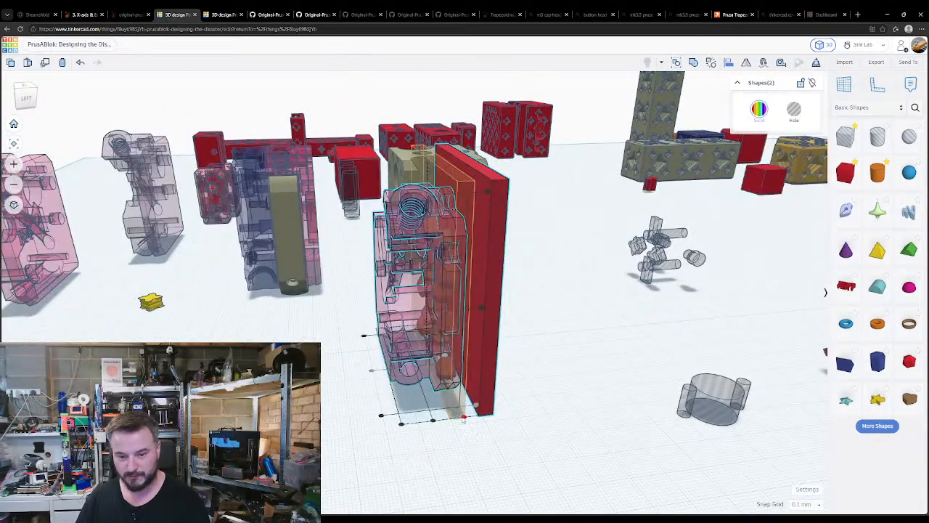
left_click(464, 418)
left_click(448, 429)
- Compare the thin red plate with the R4 copy from the front and side, and delete the plate
right_click_drag(444, 430, 536, 328)
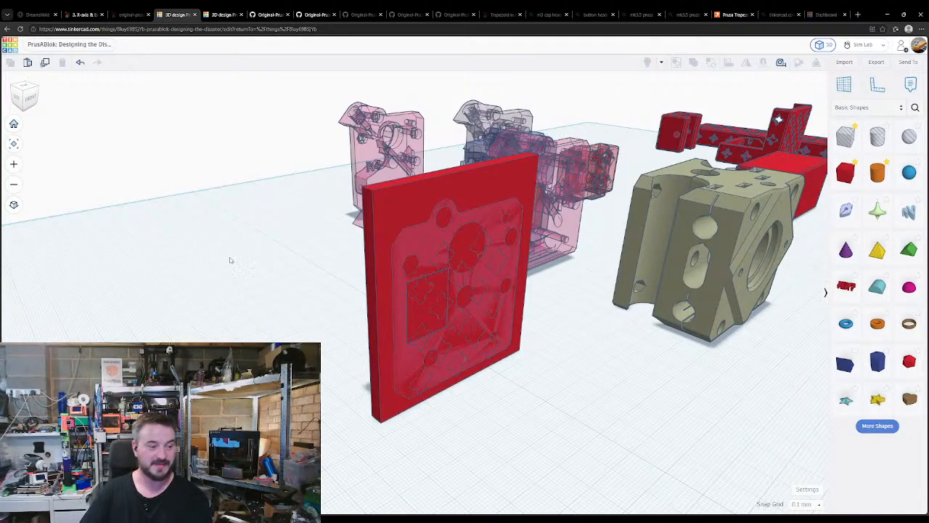
mouse_move(208, 317)
right_mouse_down()
mouse_move(215, 332)
mouse_move(191, 329)
mouse_move(218, 312)
right_mouse_up()
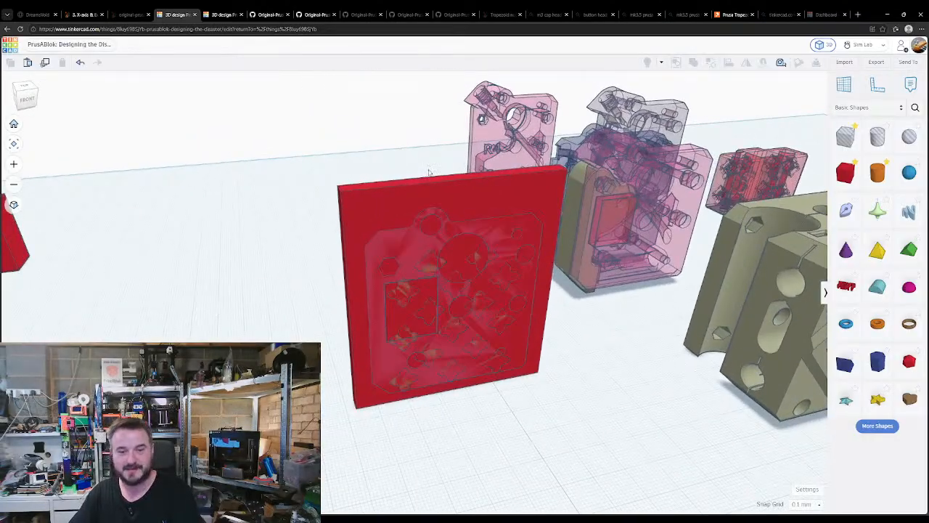
left_click(408, 221)
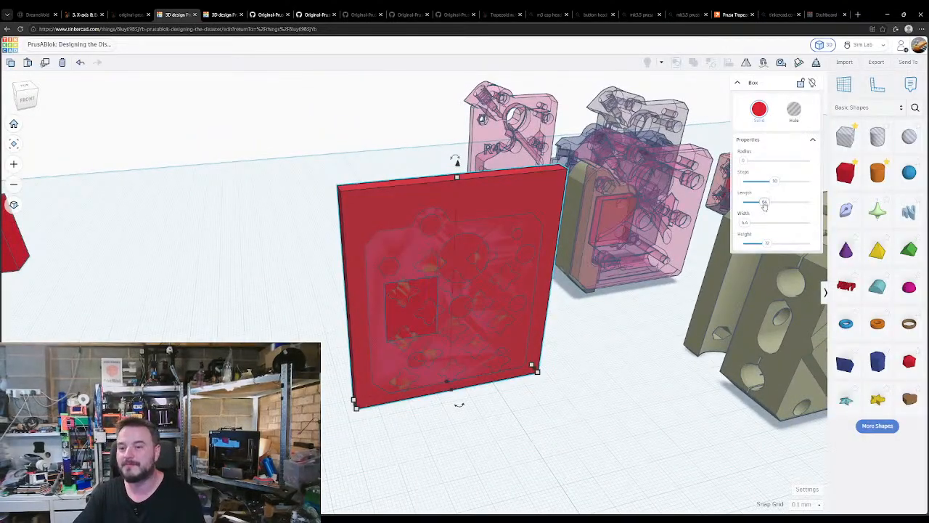
left_click(259, 239)
right_click_drag(259, 239, 461, 249)
left_click(461, 249)
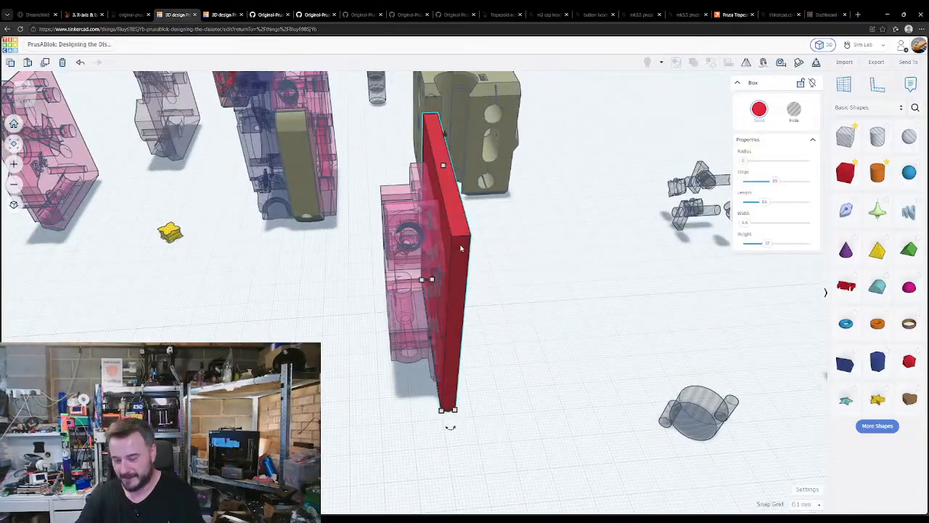
key("Delete")
- Ungroup the union of brown star-shaped connectors inside the R4 copy into separate pieces
right_click_drag(560, 272, 261, 227)
left_click(456, 285)
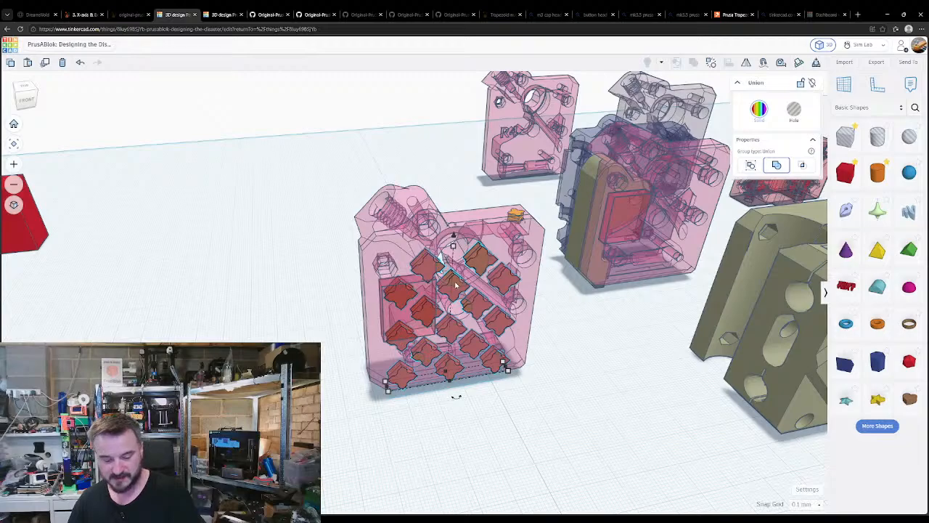
key("ctrl+a")
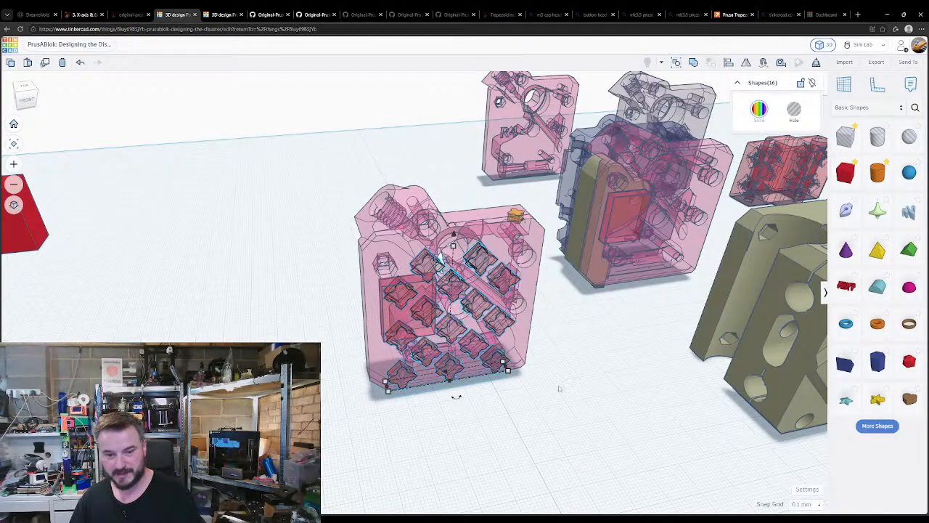
- Delete the four connectors overlapping the large bore, the round hole below it and the lower-left screw hole in the R4 copy
left_click(455, 283)
key("Delete")
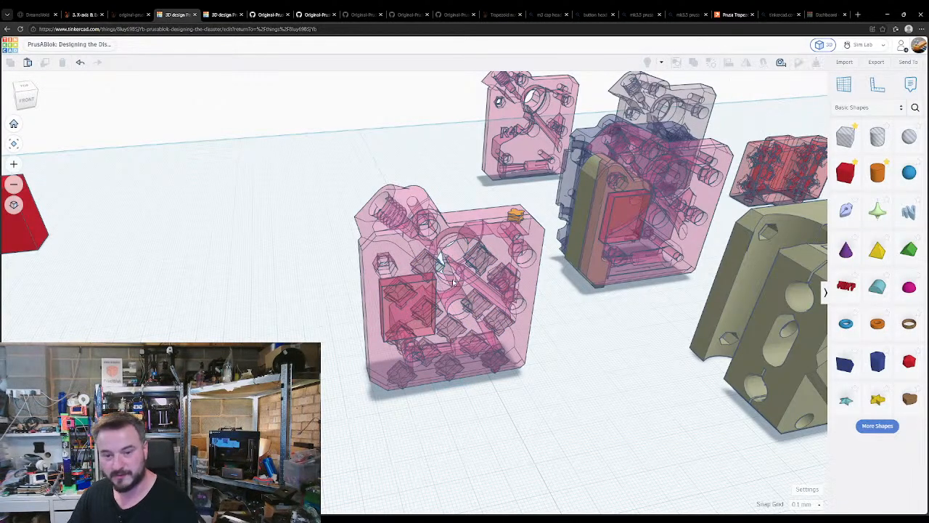
left_click(476, 261)
right_click_drag(475, 262, 440, 255)
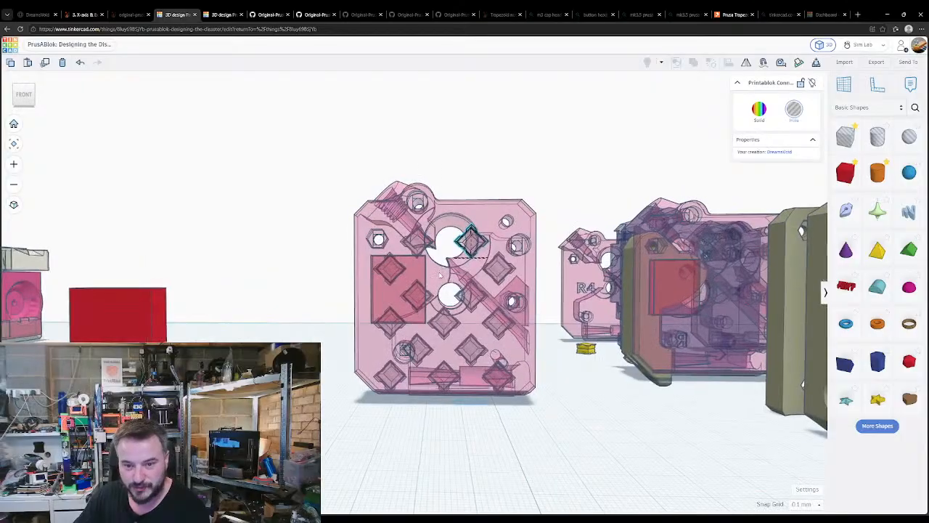
key("Delete")
left_click(428, 244)
key("Delete")
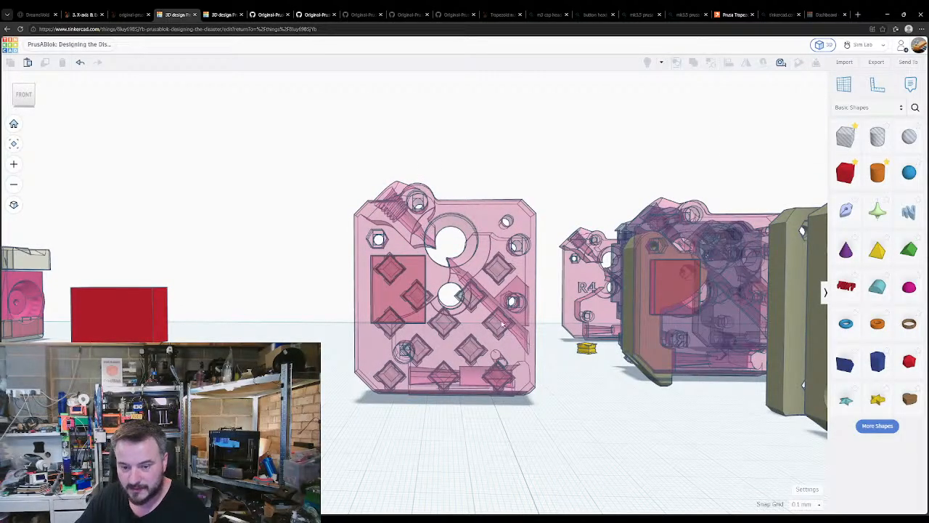
left_click(500, 368)
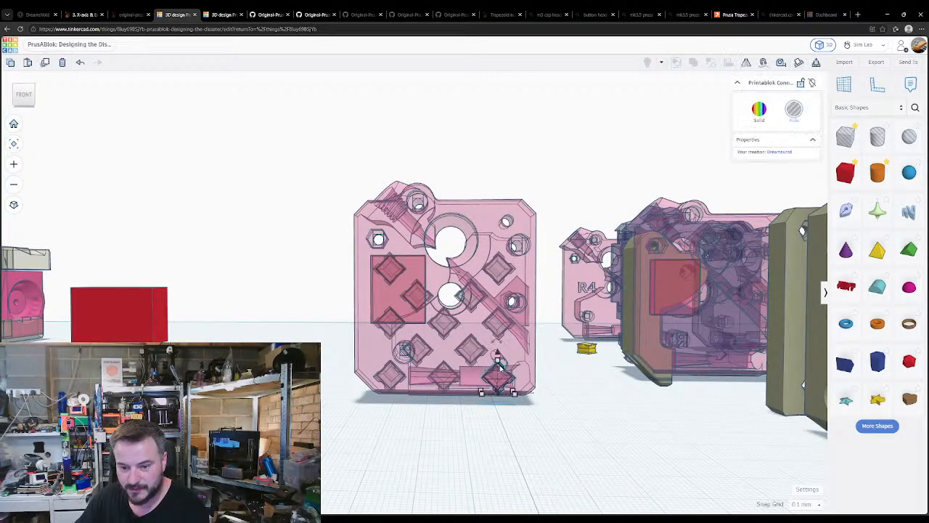
left_click(405, 350)
key("Delete")
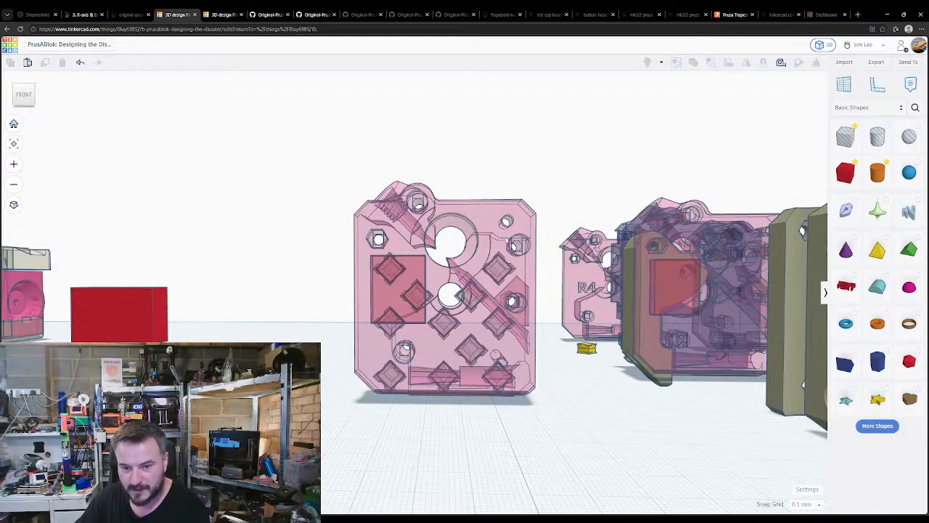
- Duplicate the upper-right connector hole in the R4 copy and set the snap grid to 1.0 mm
right_click_drag(368, 273, 495, 282)
left_click(488, 260)
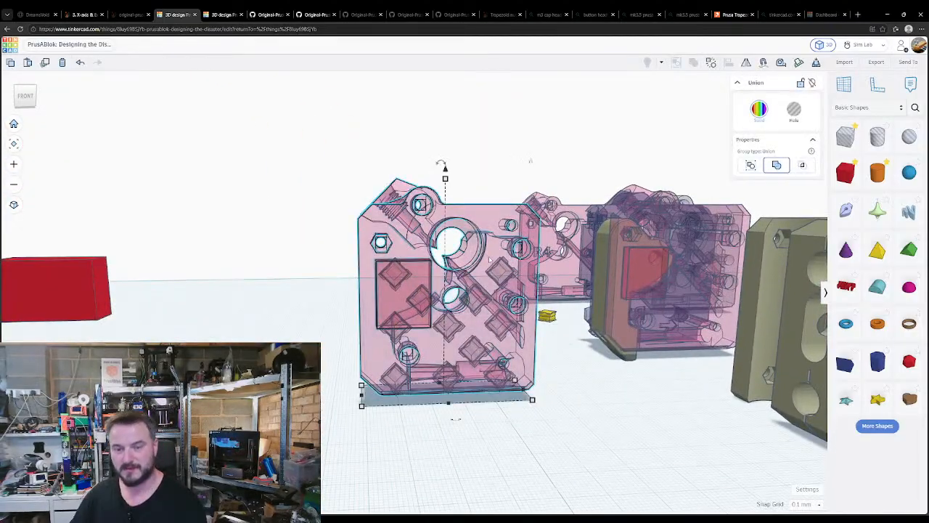
key("Down")
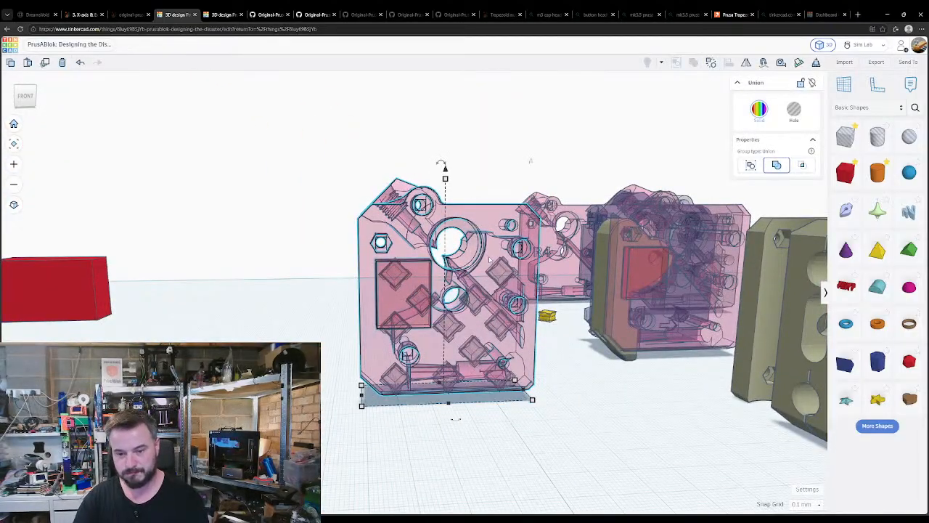
key("Up")
left_click(501, 268)
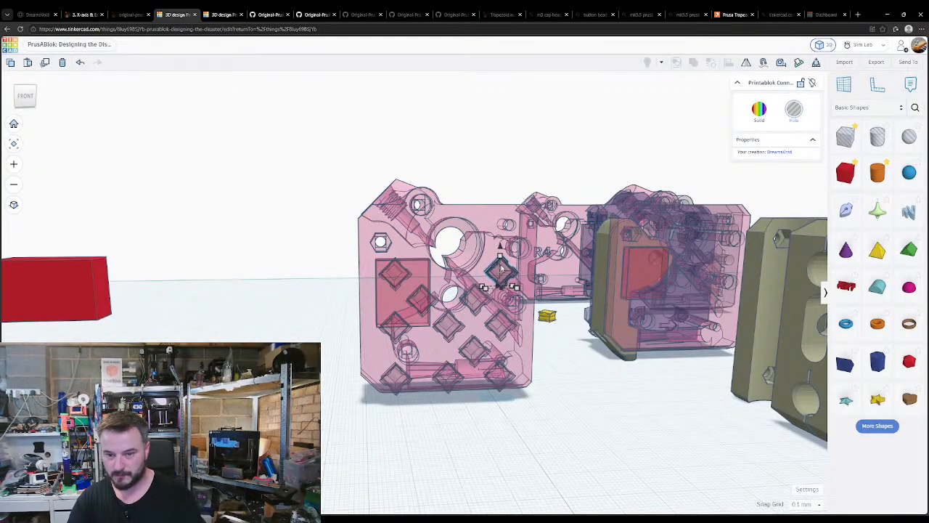
left_click(810, 504)
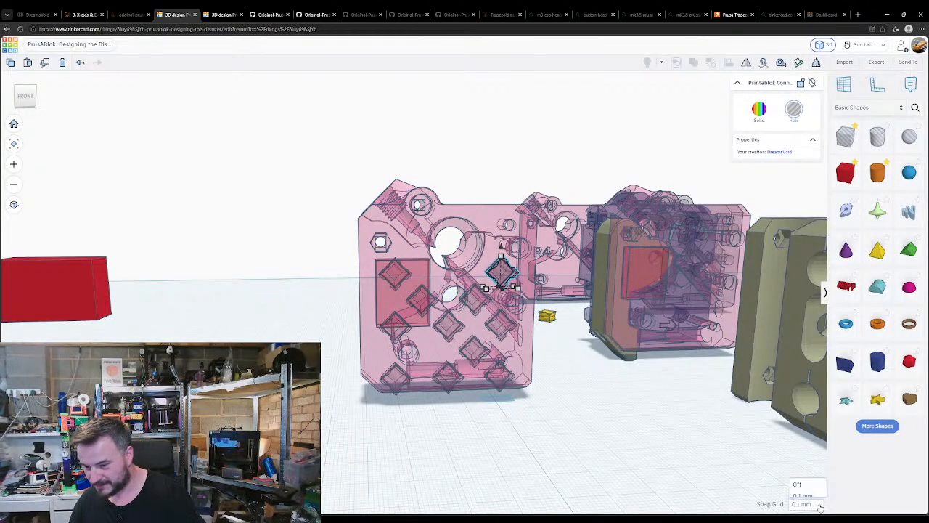
left_click(816, 457)
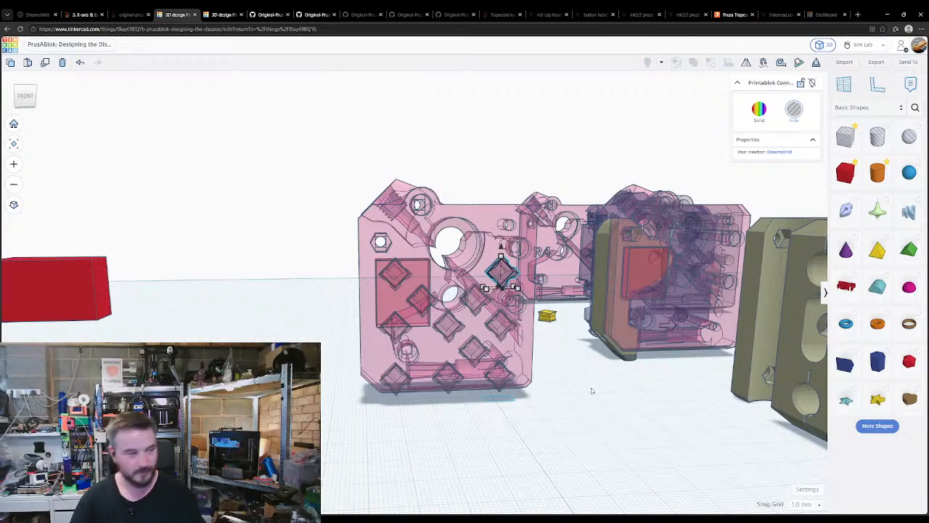
- Try the duplicated connector at the R4 copy's top edge, over the upper-right screw hole
key("ctrl+Up")
key("ctrl+Up")
key("ctrl+Up")
key("ctrl+Up")
key("ctrl+Up")
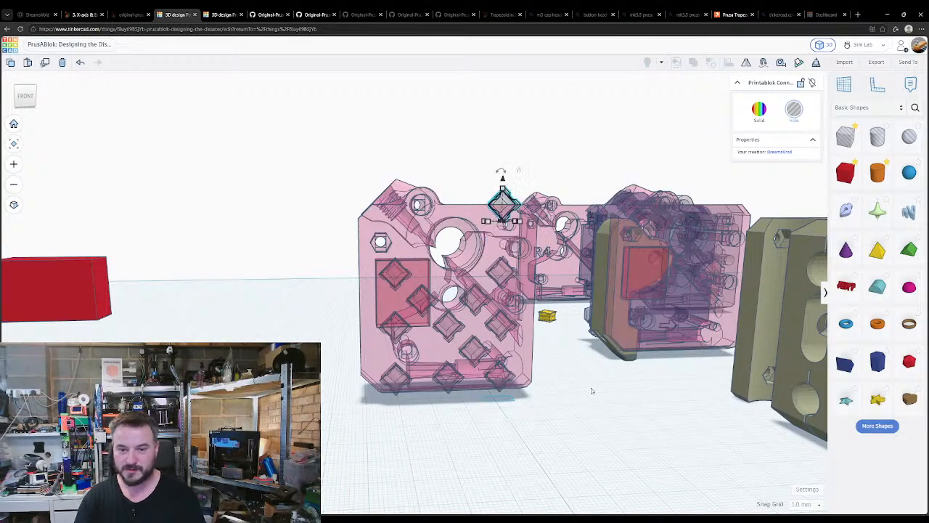
key("shift+Down")
key("shift+Up")
key("ctrl+Down")
key("ctrl+Down")
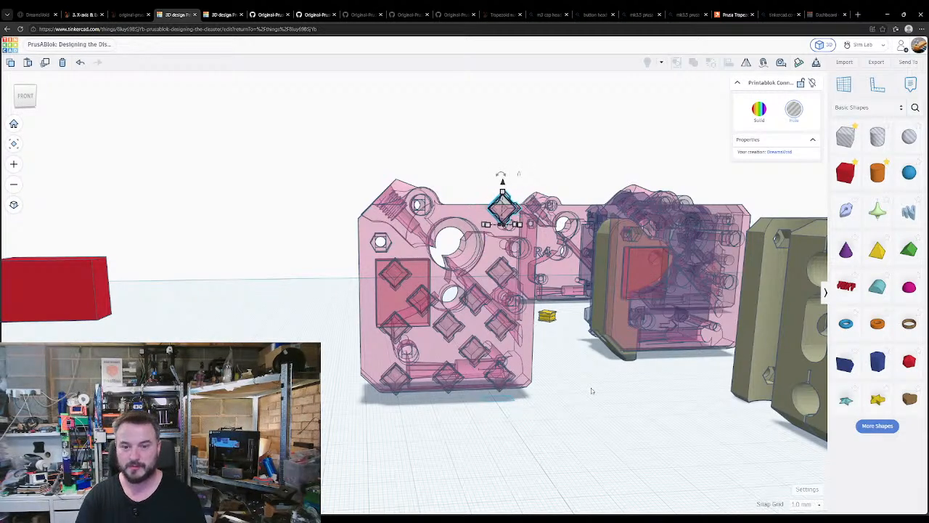
key("ctrl+Down")
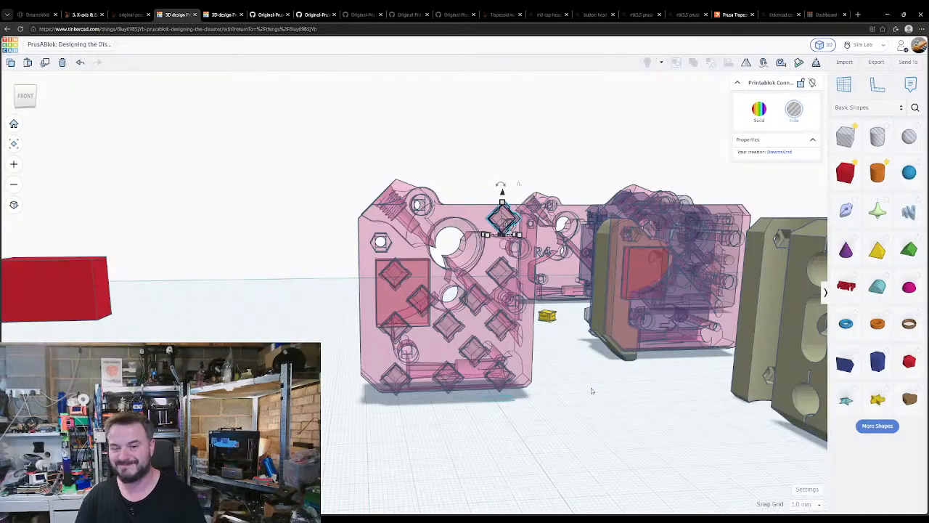
- Lower the connector copy back to its original and try it just above, between the two upper-right screw holes
right_click_drag(591, 390, 476, 356)
key("ctrl+Down")
key("ctrl+Down")
key("ctrl+Down")
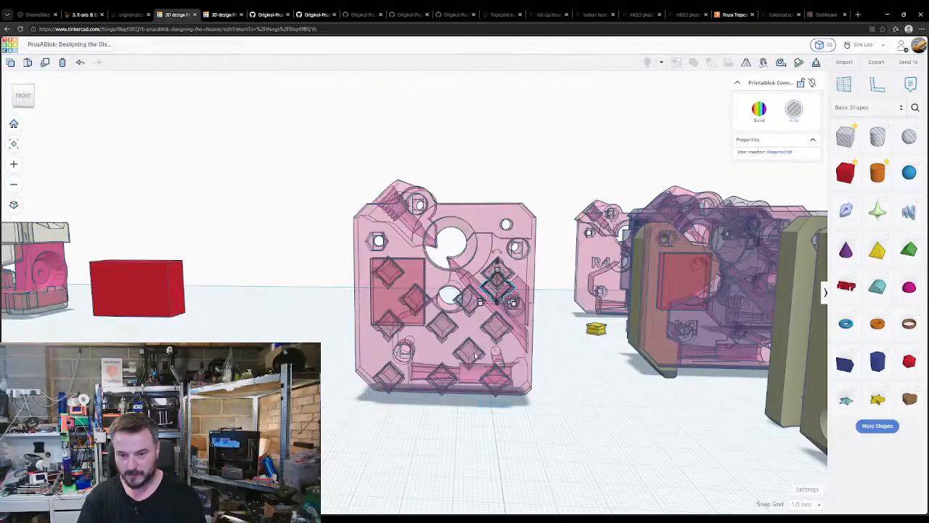
key("ctrl+Down")
key("ctrl+Down")
key("ctrl+Down")
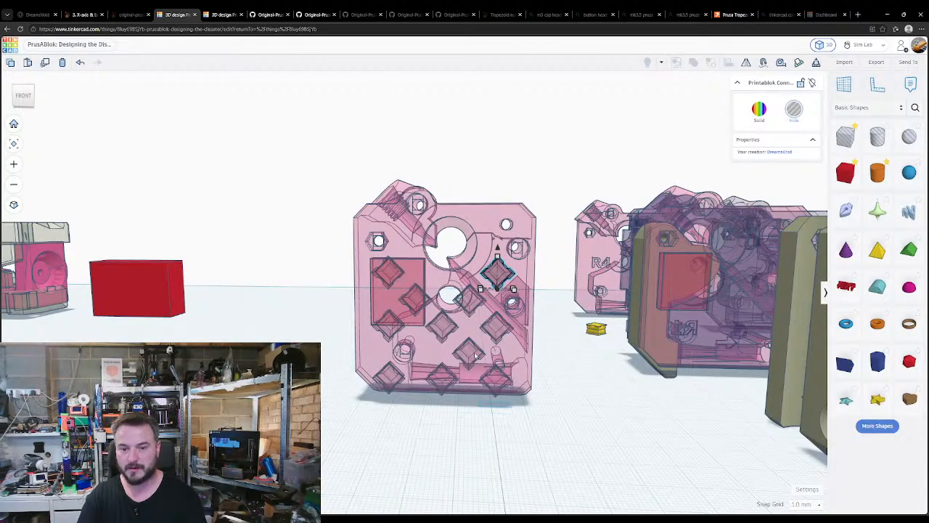
key("ctrl+Up")
key("ctrl+Up")
key("ctrl+Up")
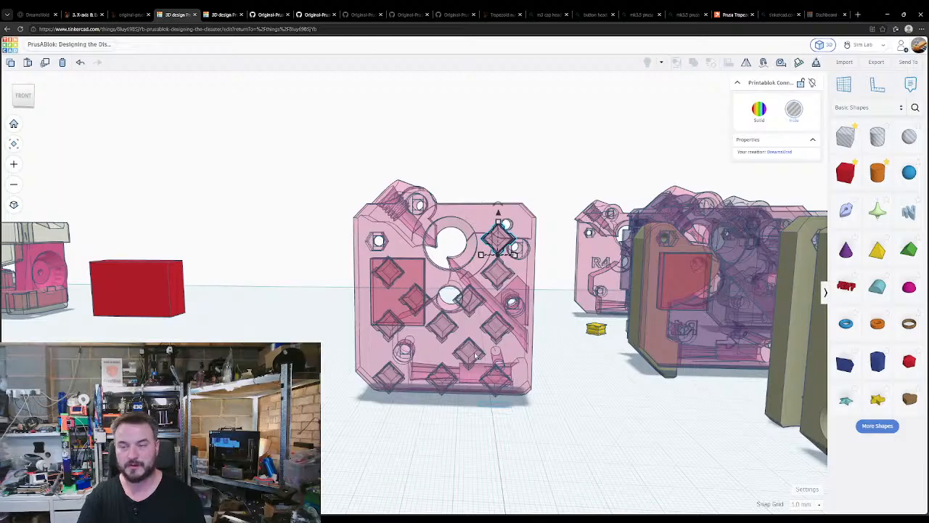
- Try the connector copy at several positions across the large bore
key("Left")
key("Left")
key("Left")
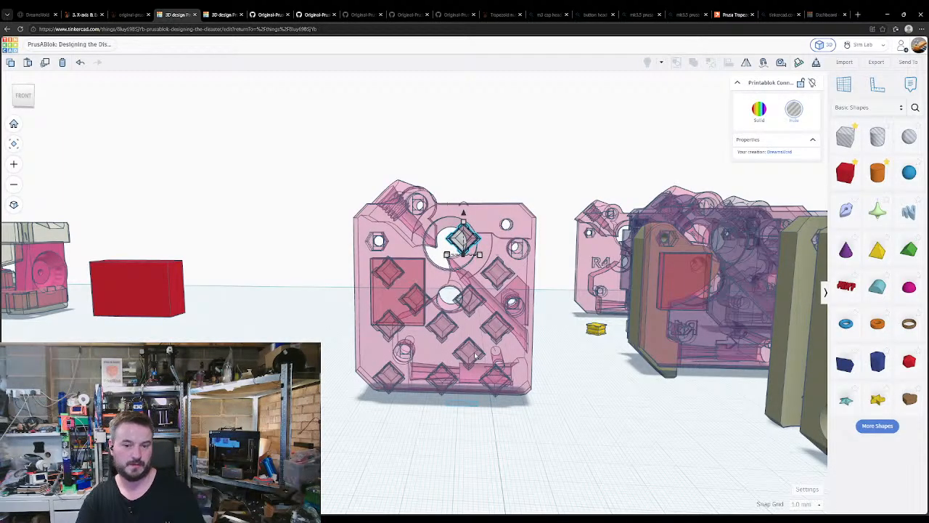
key("Right")
key("Right")
key("Right")
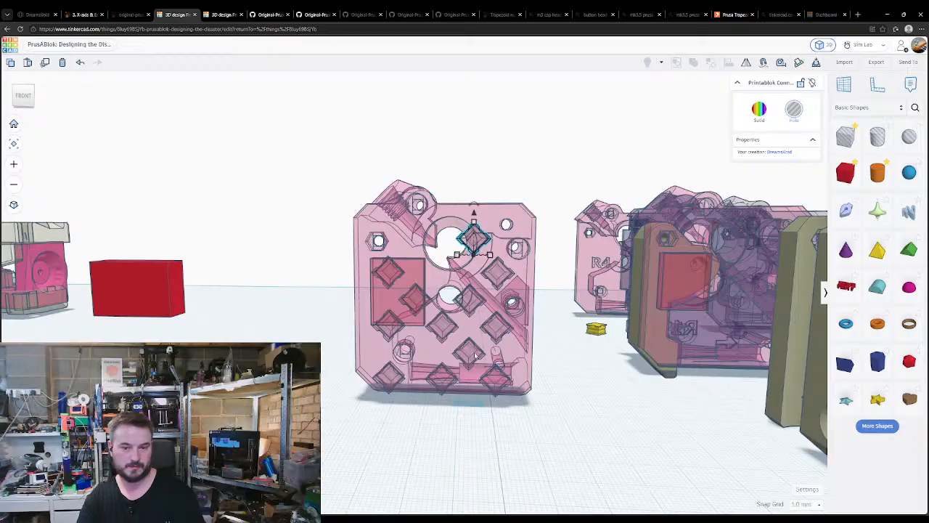
key("ctrl+Down")
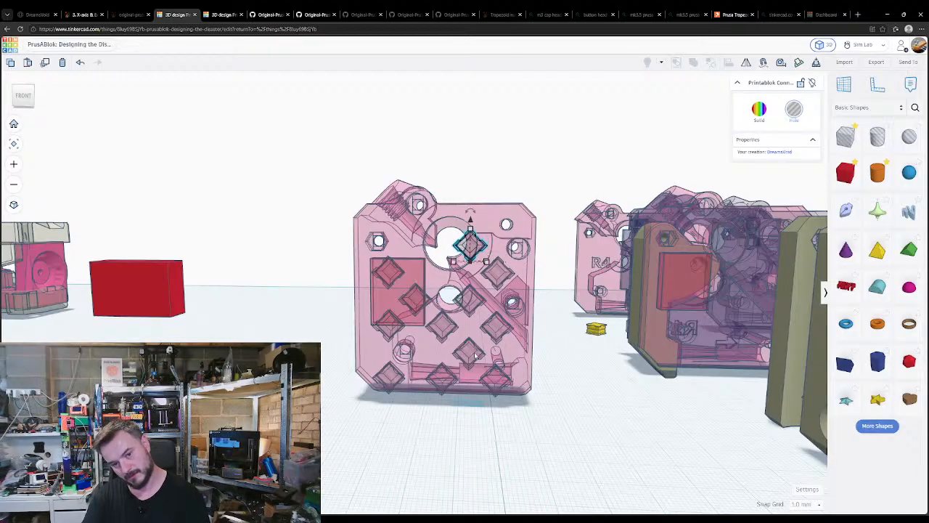
key("shift+Left")
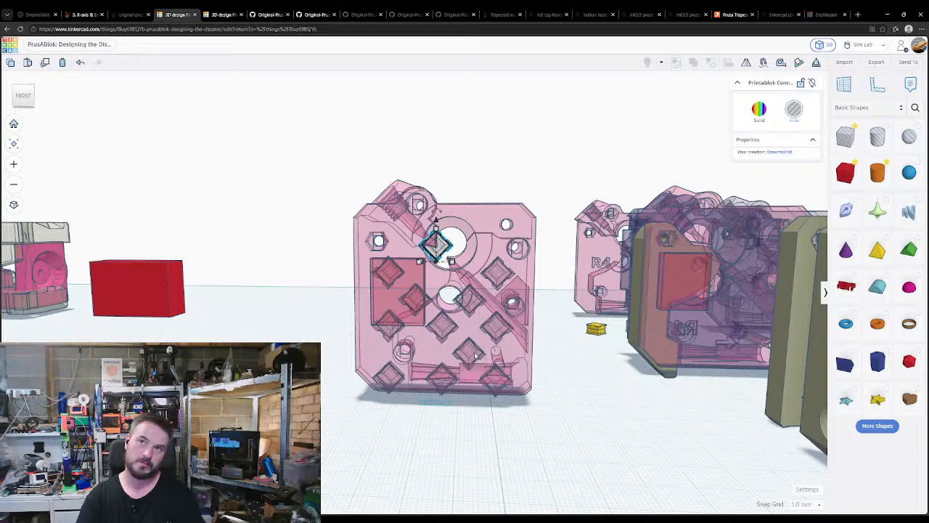
key("shift+Right")
key("shift+Right")
key("shift+Left")
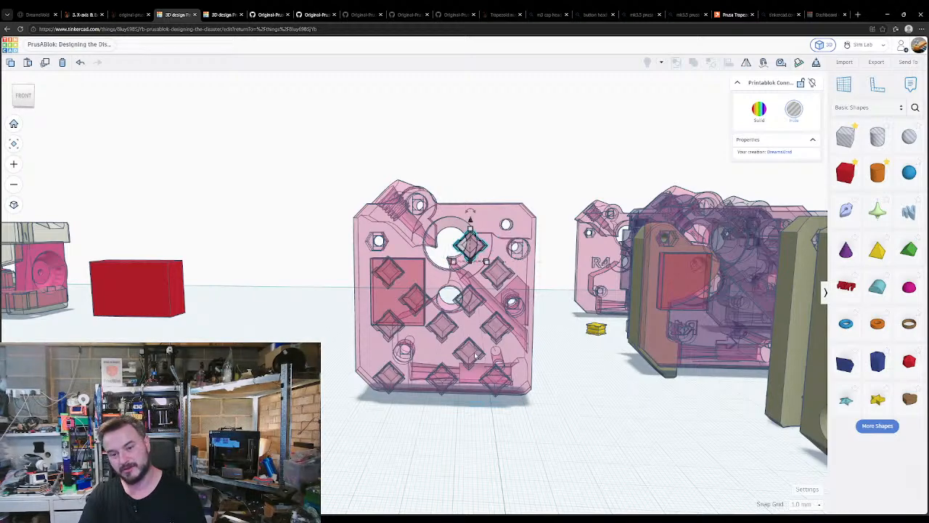
- Return the connector copy to its original's place below the upper-right screw holes
key("shift+Right")
key("Left")
key("Left")
key("ctrl+Down")
key("ctrl+Down")
key("ctrl+Down")
key("ctrl+Down")
key("ctrl+Down")
key("ctrl+Down")
key("ctrl+Down")
key("ctrl+Down")
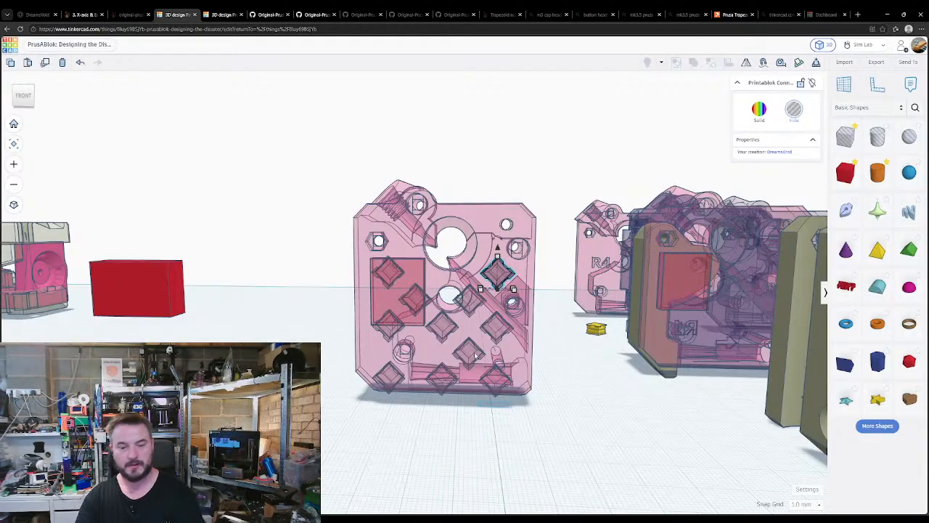
- Move the connector copy left to the middle connector column and raise it above the large bore at the top edge
key("shift+Left")
key("shift+Left")
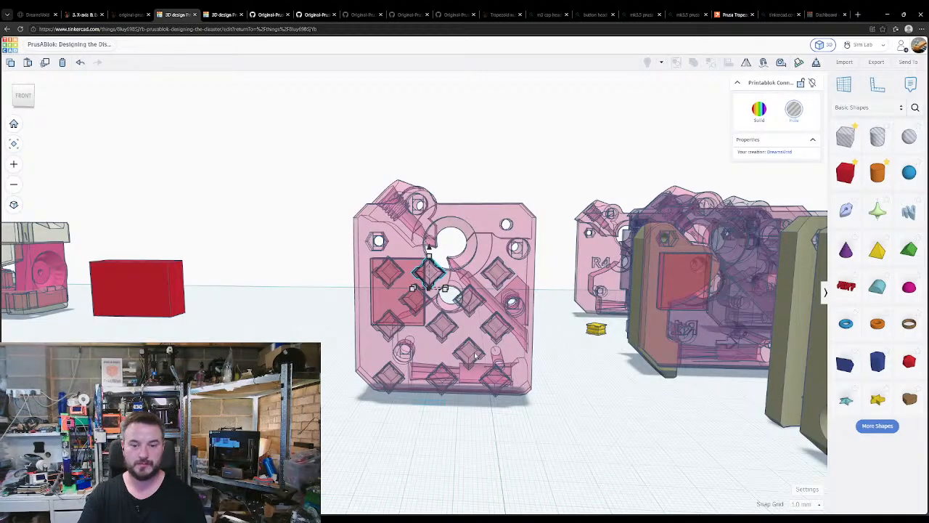
key("Right")
key("Right")
key("Right")
key("Right")
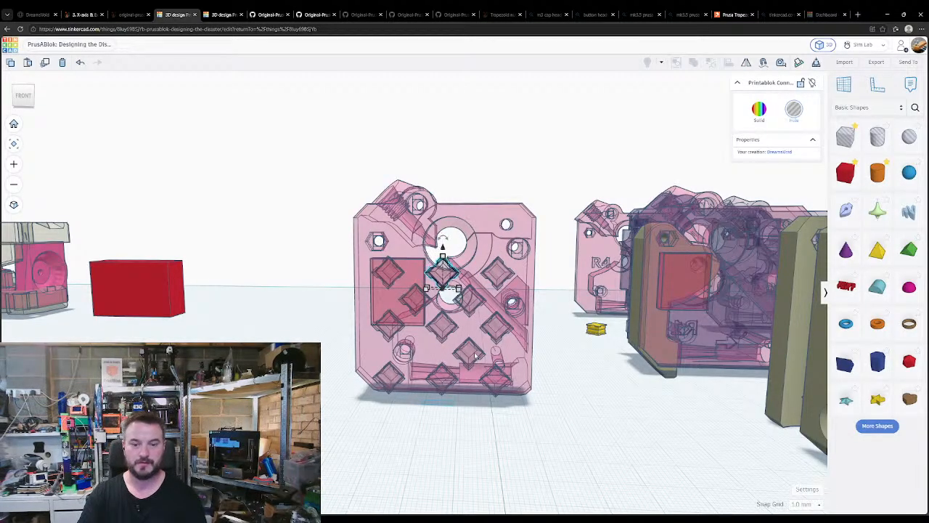
key("ctrl+Up")
key("ctrl+Up")
key("ctrl+Up")
key("ctrl+Up")
key("ctrl+Up")
key("ctrl+Up")
key("ctrl+Up")
key("ctrl+Up")
key("ctrl+Up")
key("ctrl+Up")
key("ctrl+Up")
key("ctrl+Up")
key("ctrl+Up")
key("ctrl+Up")
key("ctrl+Up")
key("ctrl+Up")
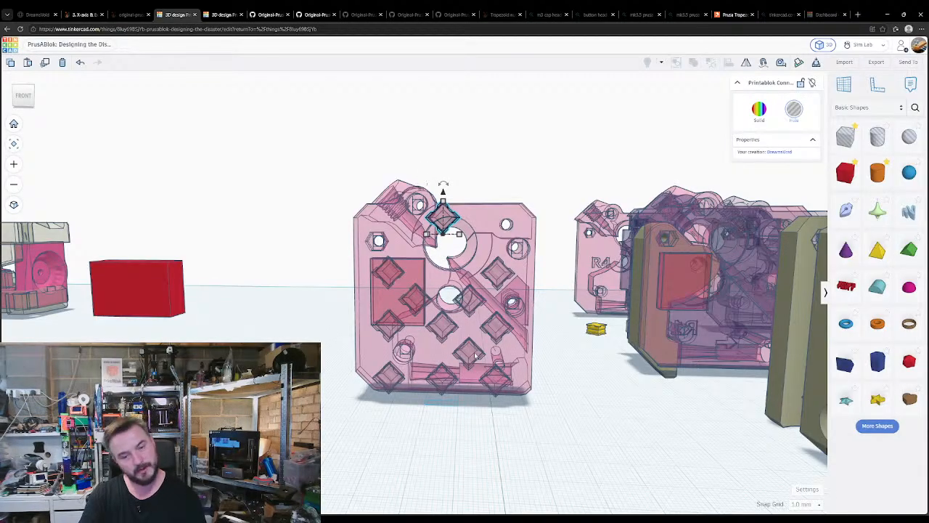
- Move the connector copy left to the second connector column and lower it to the left of the large bore
key("Left")
key("Left")
key("Left")
key("Left")
key("Left")
key("Left")
key("Left")
key("Left")
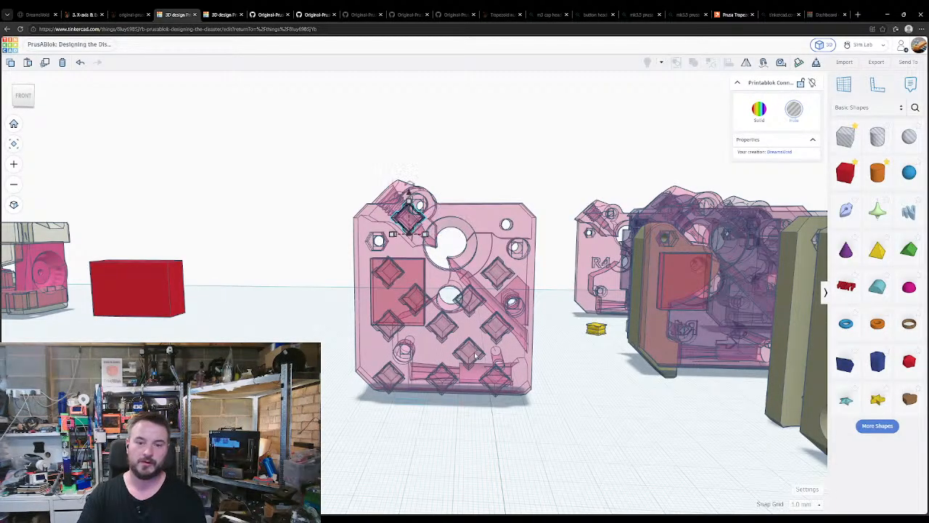
key("Right")
key("Right")
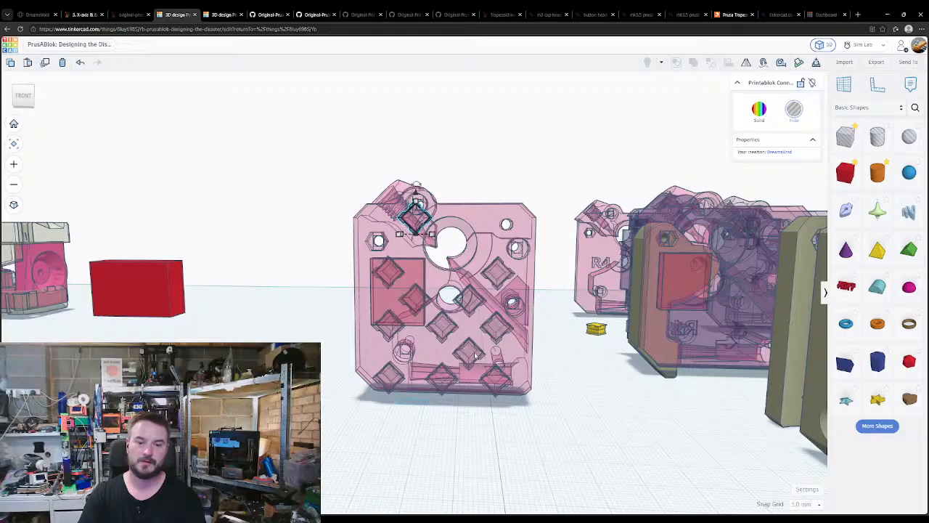
key("ctrl+Down")
key("ctrl+Down")
key("ctrl+Down")
key("ctrl+Down")
key("ctrl+Down")
key("ctrl+Down")
key("ctrl+Down")
key("ctrl+Down")
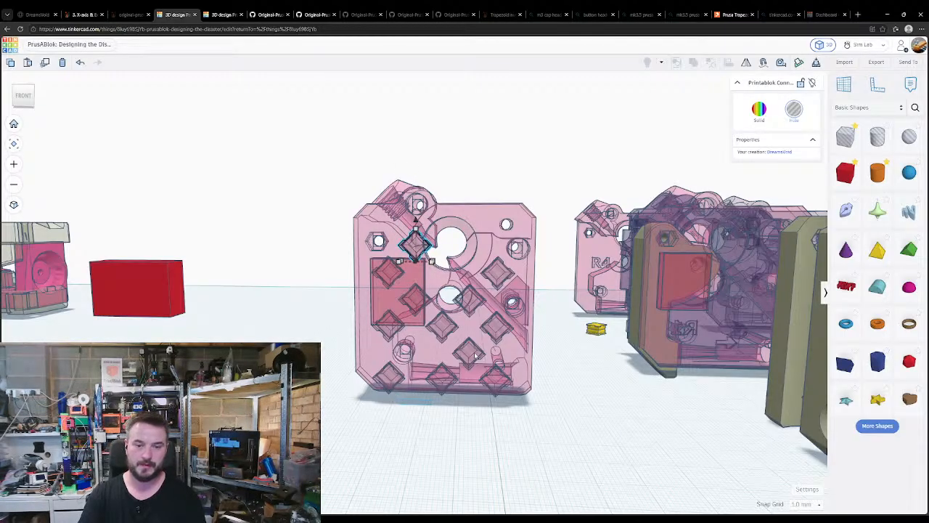
- Align the connector copy with the leftmost connector column and raise it above the hex hole in the R4 copy's upper-left corner
key("Left")
key("Left")
key("Left")
key("Left")
key("Left")
key("Left")
key("Left")
key("Left")
key("Right")
key("Right")
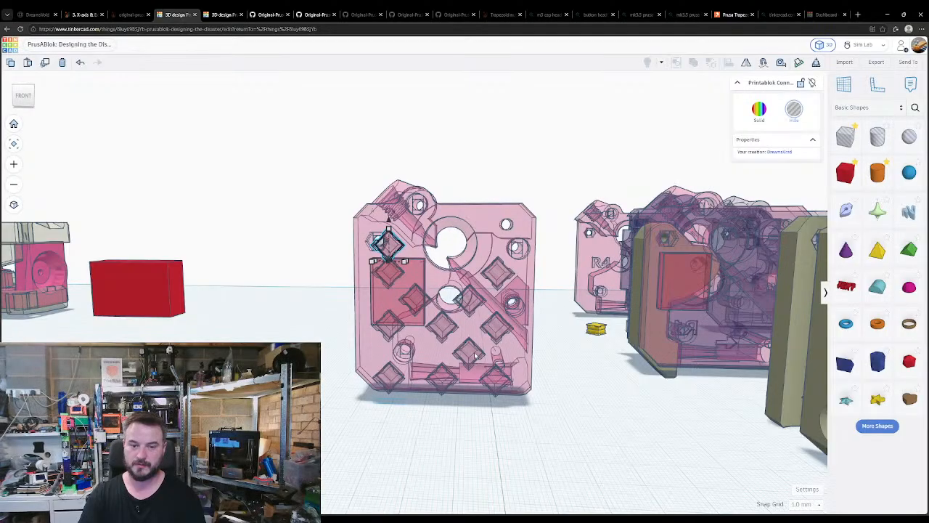
key("ctrl+Up")
key("ctrl+Up")
key("ctrl+Up")
key("ctrl+Up")
key("ctrl+Up")
key("ctrl+Up")
key("ctrl+Up")
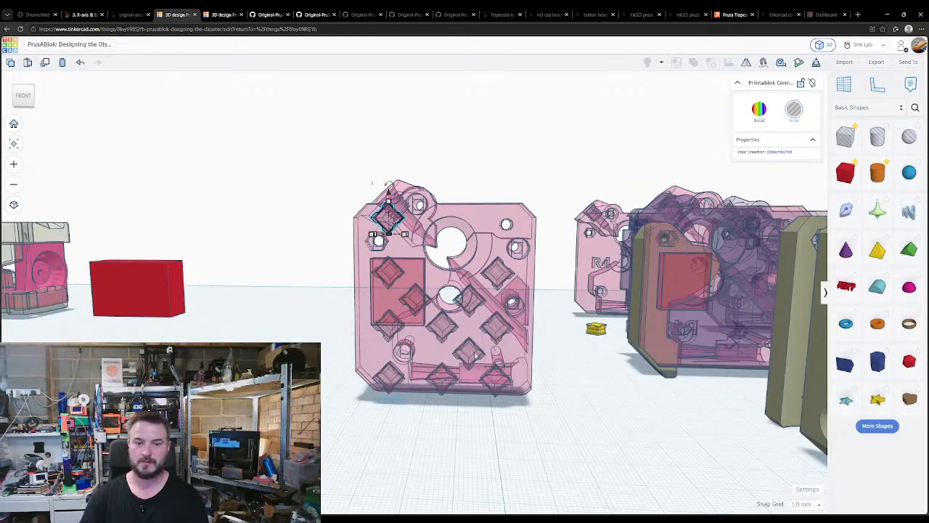
left_click(301, 247)
- Try placing a workplane on the R4 copy, and select its body
right_click_drag(301, 247, 315, 262)
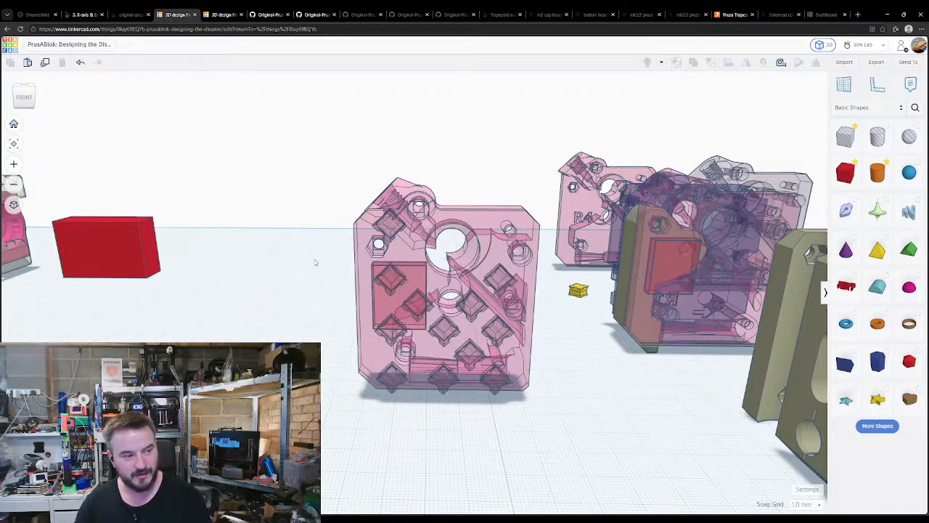
right_click_drag(315, 262, 317, 260)
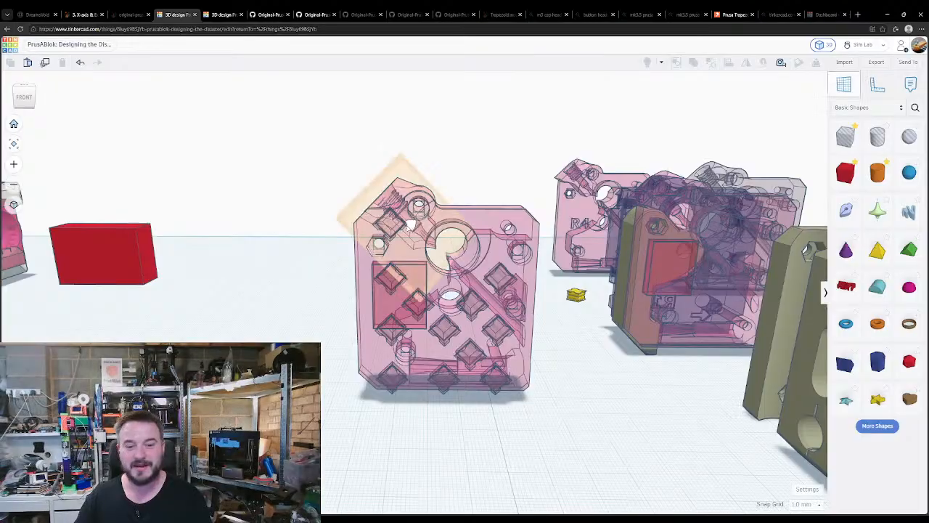
right_click_drag(411, 225, 430, 285)
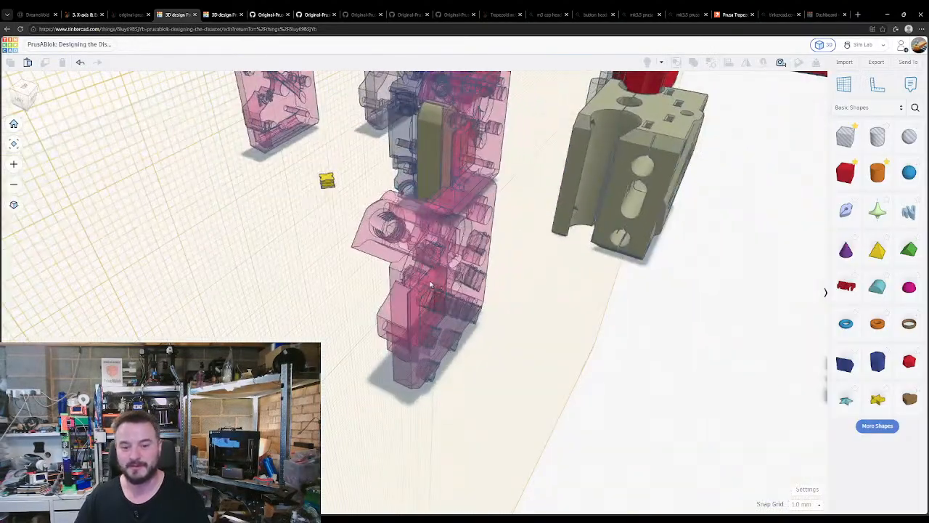
left_click(429, 285)
right_click_drag(457, 390, 396, 295)
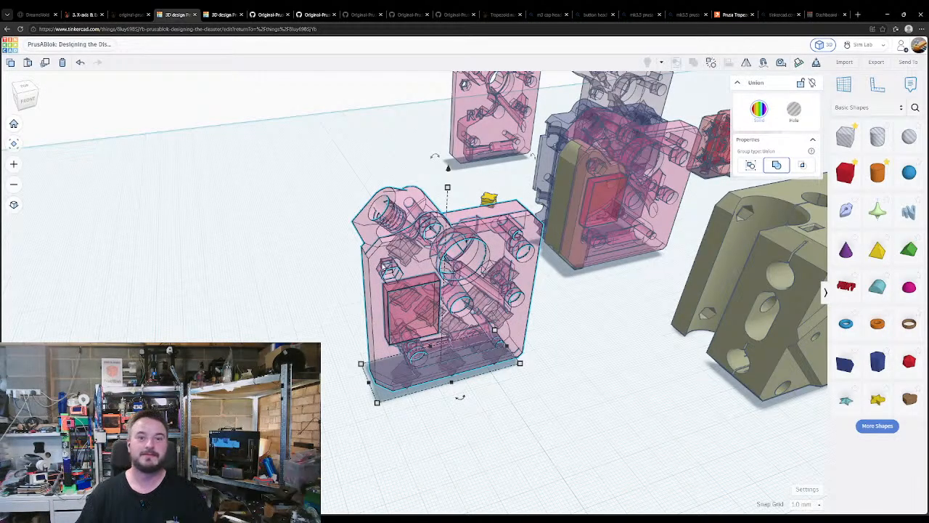
- Group the R4 copy with all of its star-shaped connector shapes into one union
right_click_drag(269, 276, 475, 435)
left_click_drag(380, 149, 510, 406)
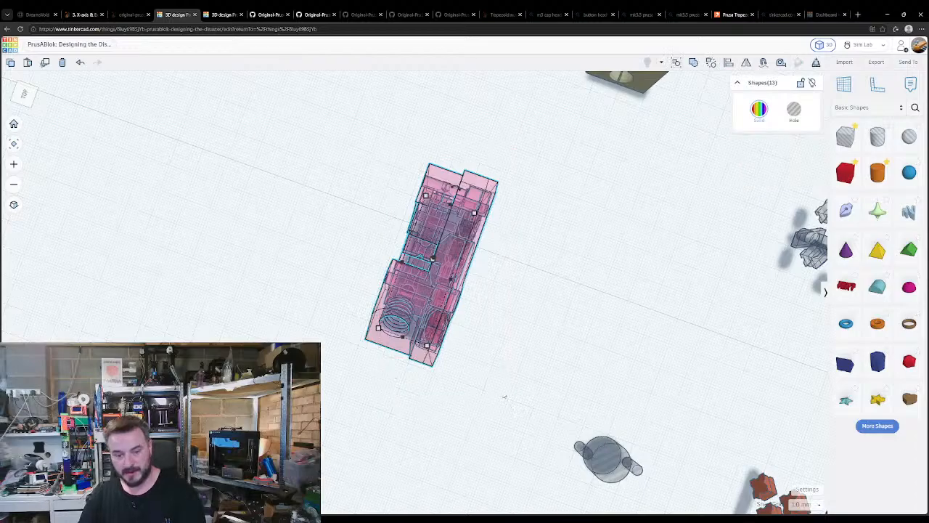
key("ctrl+g")
left_click(448, 396)
- Delete the old pink part overlapping the red carriage block on the assembled frame
right_click_drag(446, 395, 333, 377)
scroll(448, 395, "up", 6)
middle_click_drag(334, 377, 348, 450)
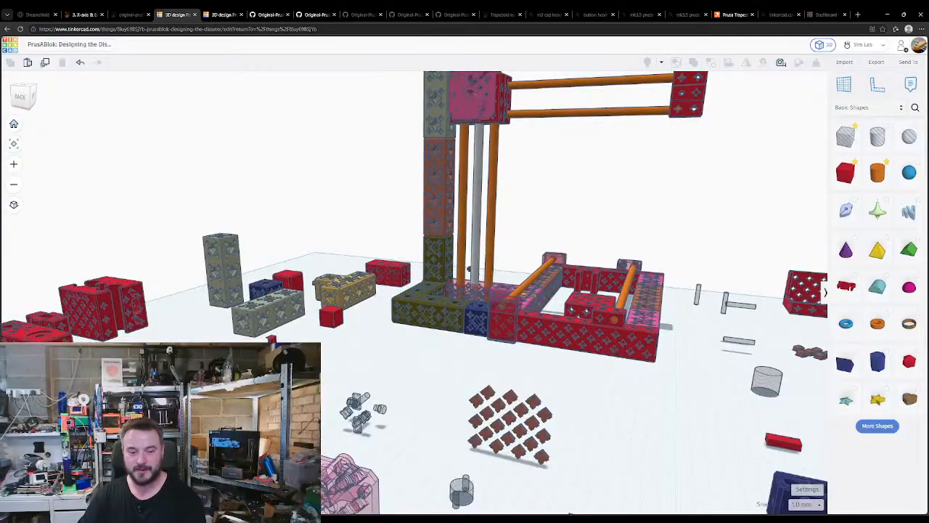
left_click(347, 470)
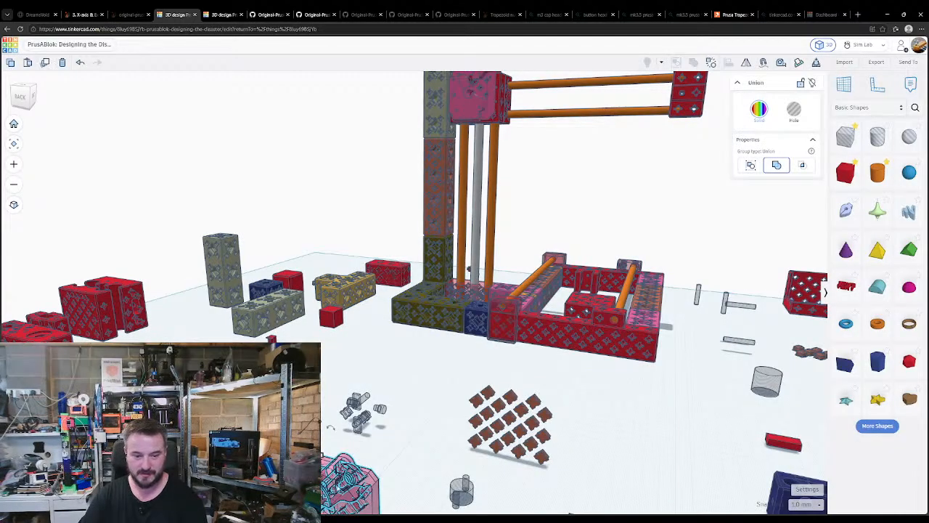
left_click(93, 313)
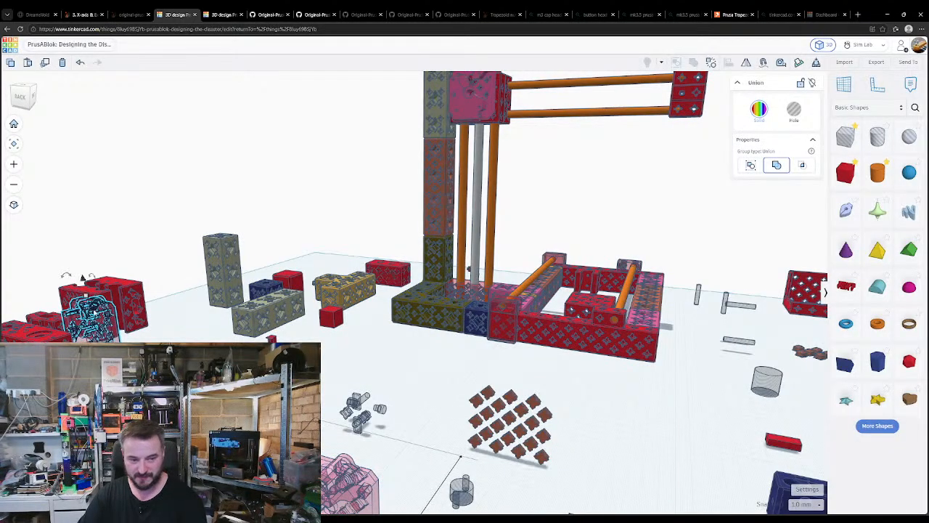
left_click(349, 479)
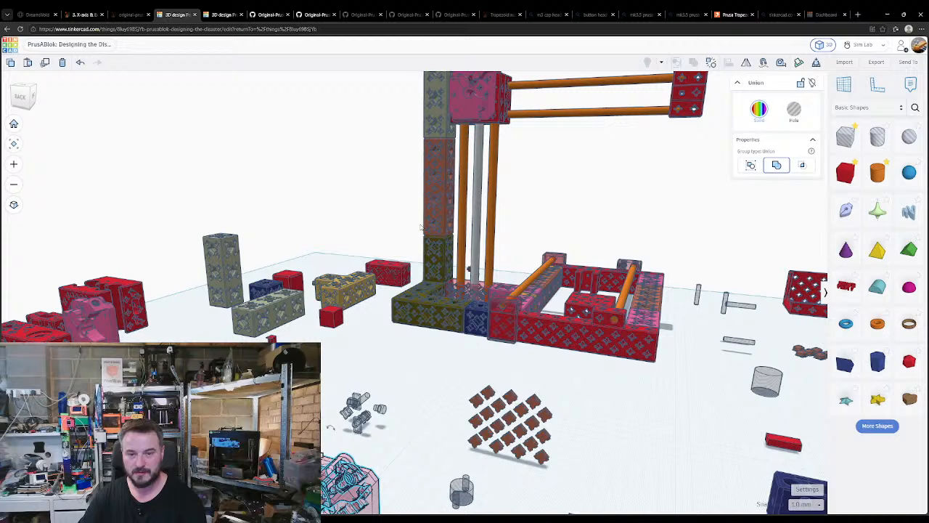
left_click(460, 112)
key("Delete")
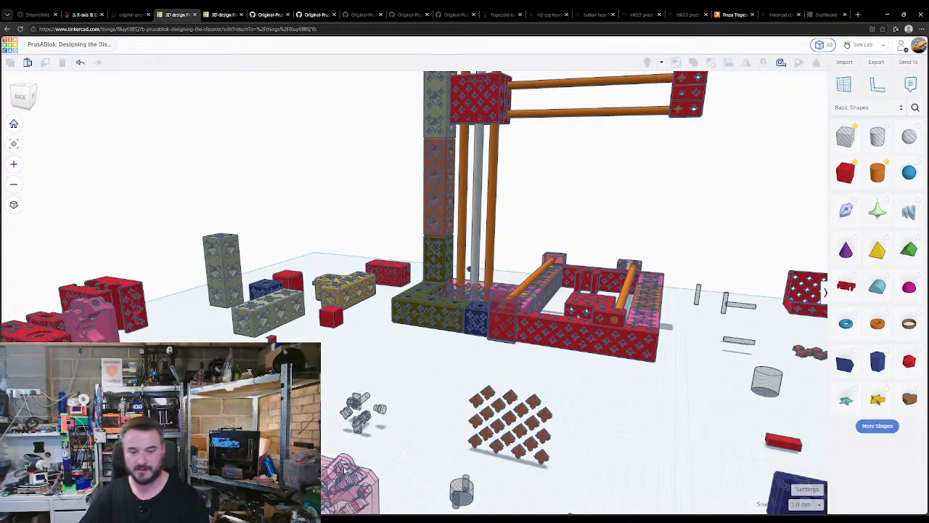
- Align the grouped R4 copy to the red carriage block on the vertical rods, keeping the block fixed as reference
left_click(346, 472)
left_click(476, 97, "shift")
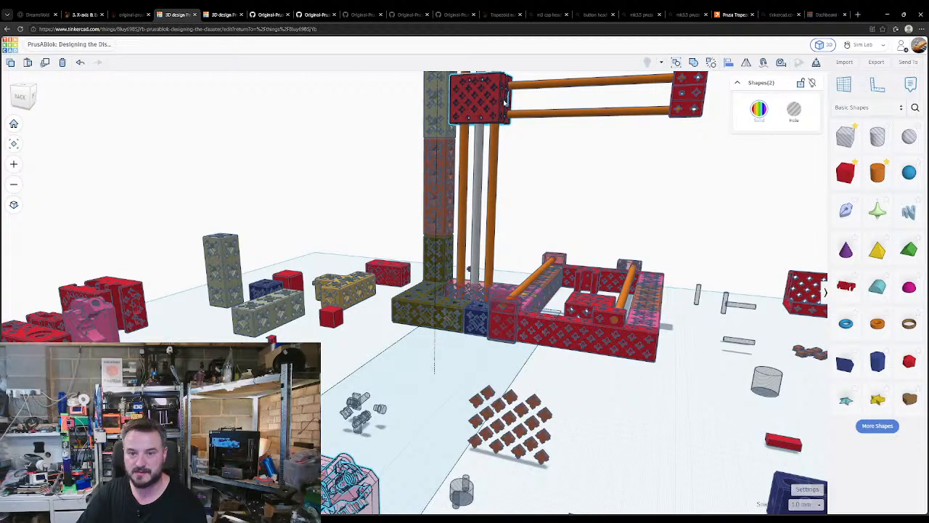
left_click(504, 103)
mouse_move(505, 104)
right_mouse_down()
mouse_move(498, 137)
mouse_move(471, 159)
mouse_move(501, 173)
mouse_move(542, 167)
mouse_move(550, 197)
mouse_move(502, 196)
mouse_move(501, 119)
right_mouse_up()
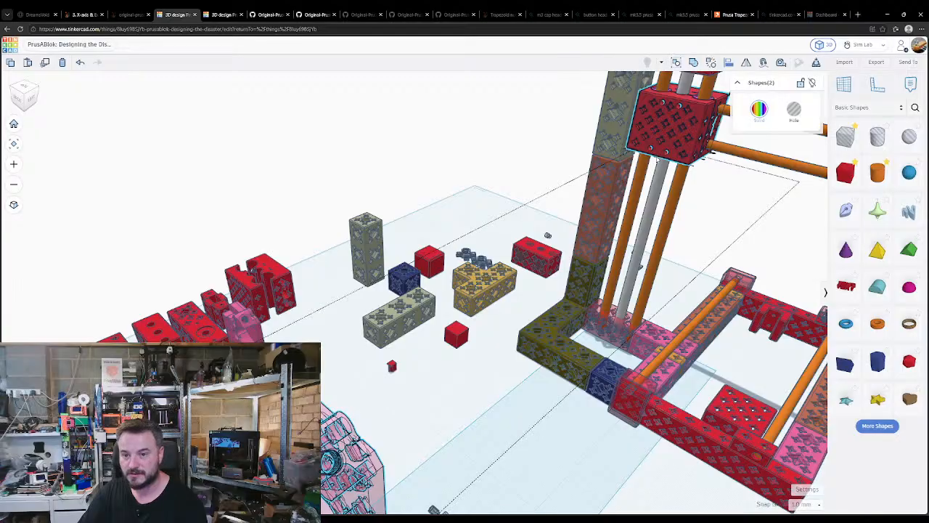
key("ctrl+z")
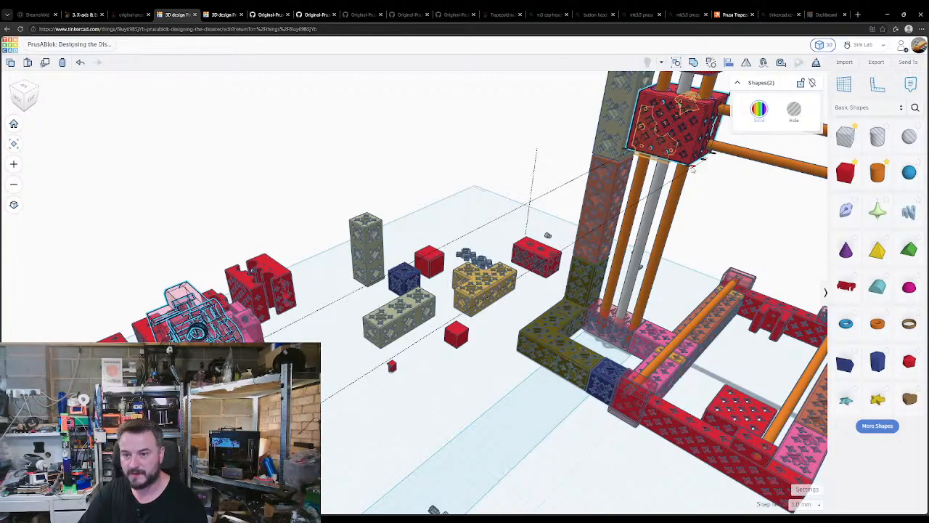
left_click(692, 168)
key("ctrl+g")
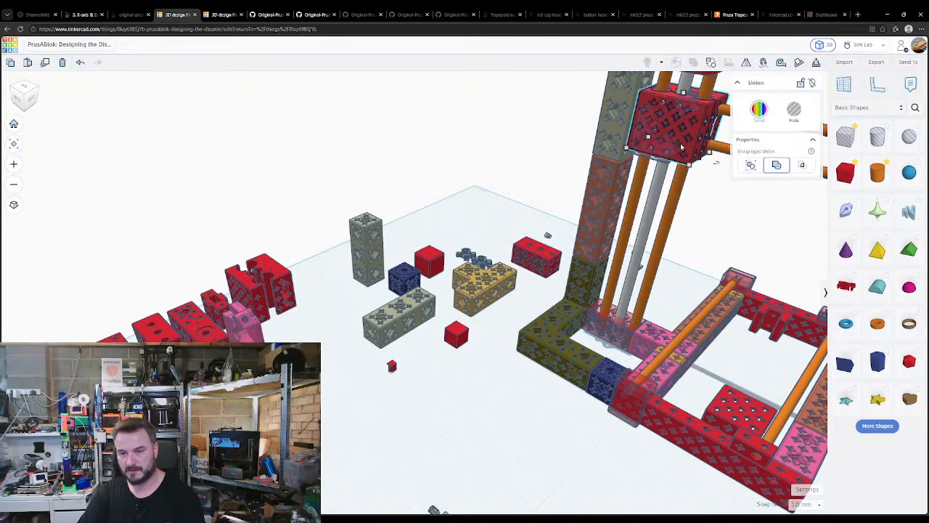
- Bring the R4 copy out against the carriage block's back face using a temporary workplane, and restore the ground workplane
key("f")
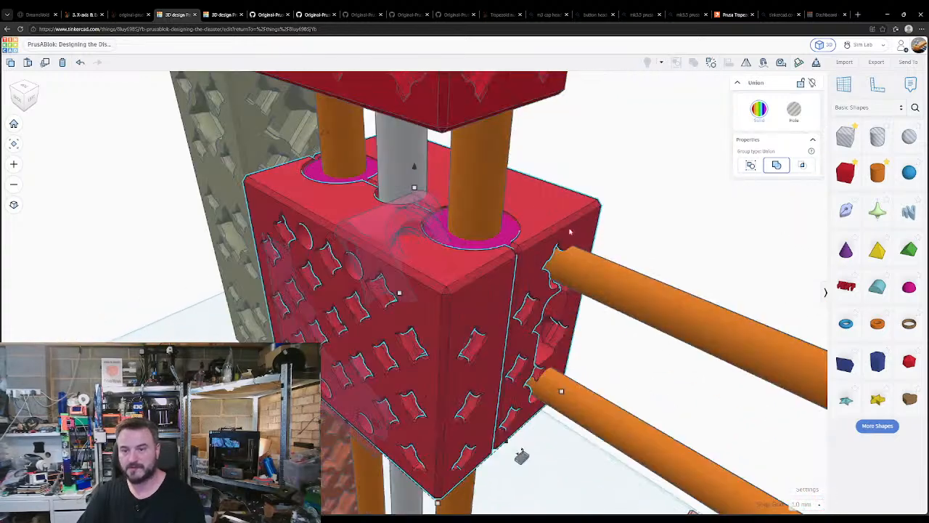
key("w")
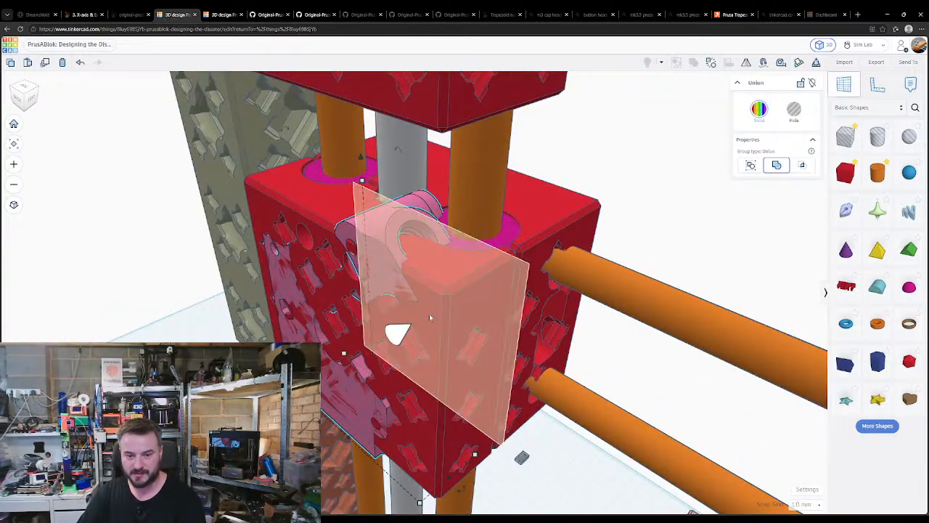
left_click(429, 318)
key("w")
right_click_drag(465, 256, 554, 363)
left_click(622, 428)
right_click_drag(623, 427, 622, 472)
key("w")
scroll(564, 370, "down", 5)
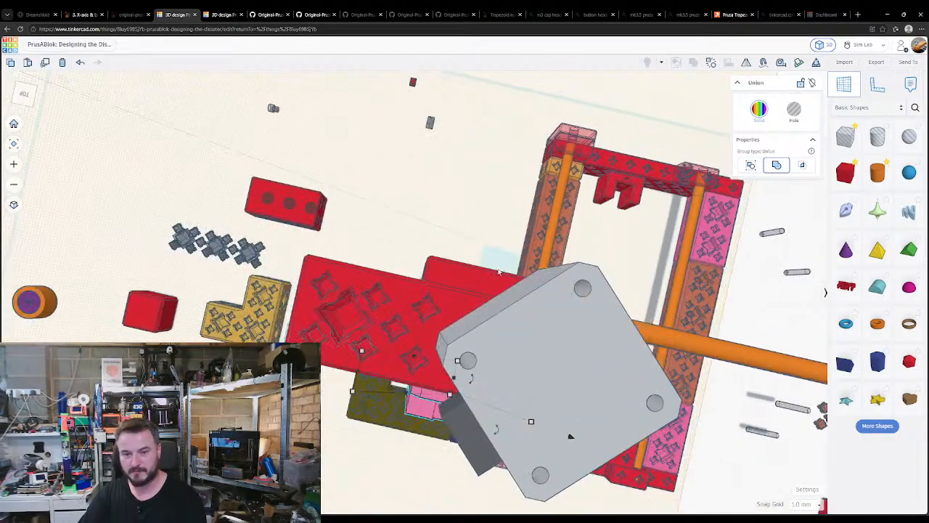
left_click(363, 352)
middle_click_drag(501, 440, 405, 275)
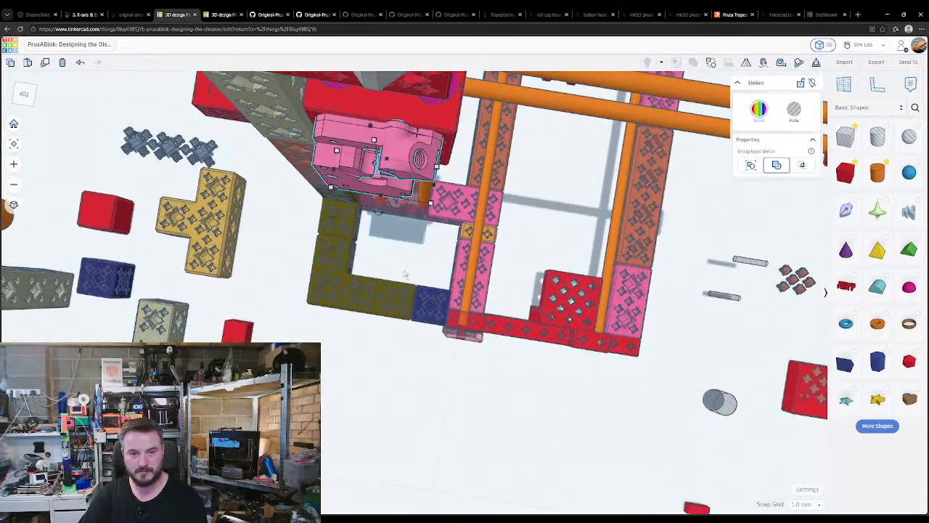
- Make the R4 copy transparent and view it straight on from the back against the carriage block
right_click_drag(399, 280, 459, 392)
middle_click_drag(462, 422, 458, 299)
key("t")
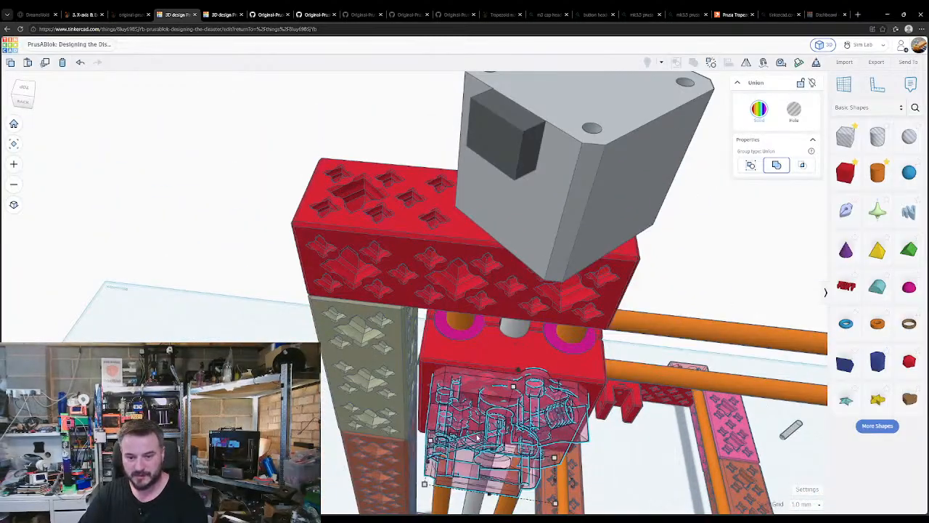
right_click_drag(475, 370, 516, 363)
middle_click_drag(516, 363, 508, 240)
right_click_drag(509, 236, 455, 306)
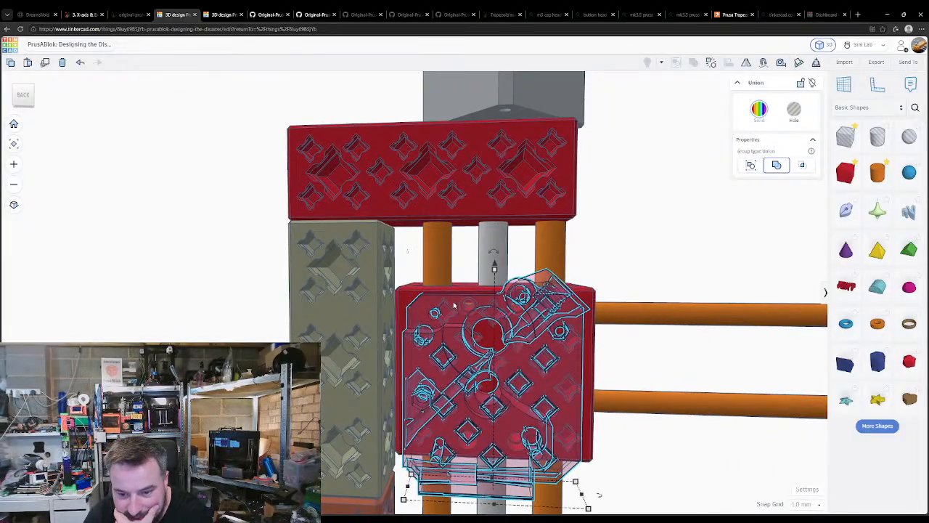
- Lower the R4 copy slightly so its connector holes line up with the star holes in the carriage block
scroll(541, 400, "up", 5)
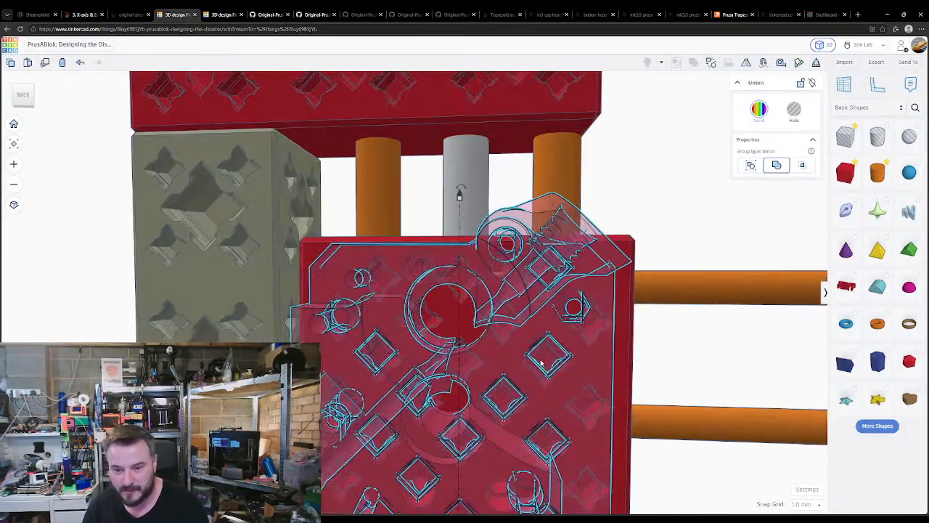
middle_click_drag(542, 403, 529, 366)
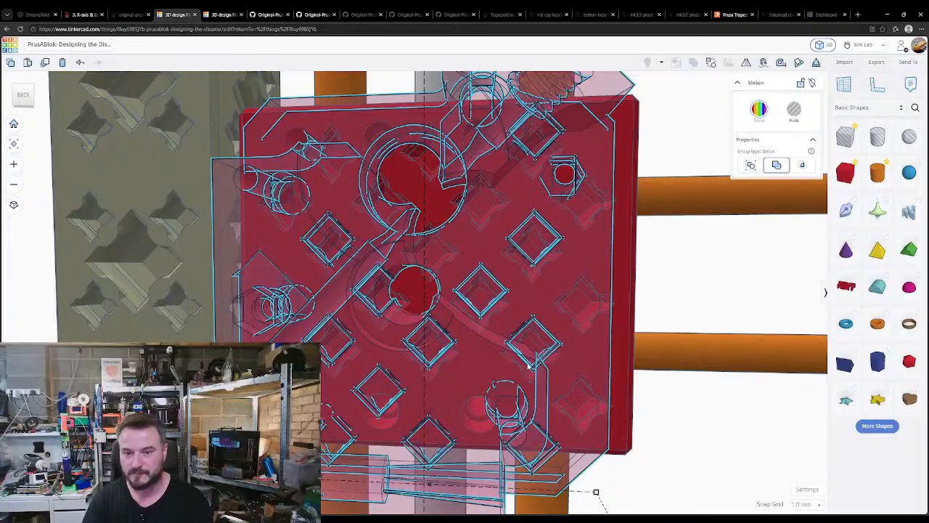
key("ctrl+Down")
key("ctrl+Down")
key("Left")
key("Left")
key("Right")
key("Right")
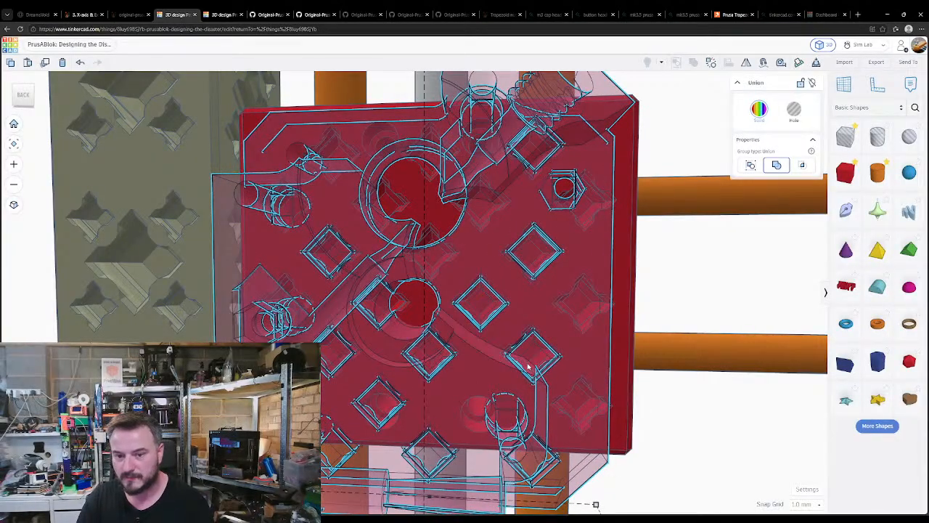
- Set the snap grid to 0.1 mm and nudge the R4 copy slightly left and up to fine-tune its connector alignment
scroll(501, 367, "up", 6)
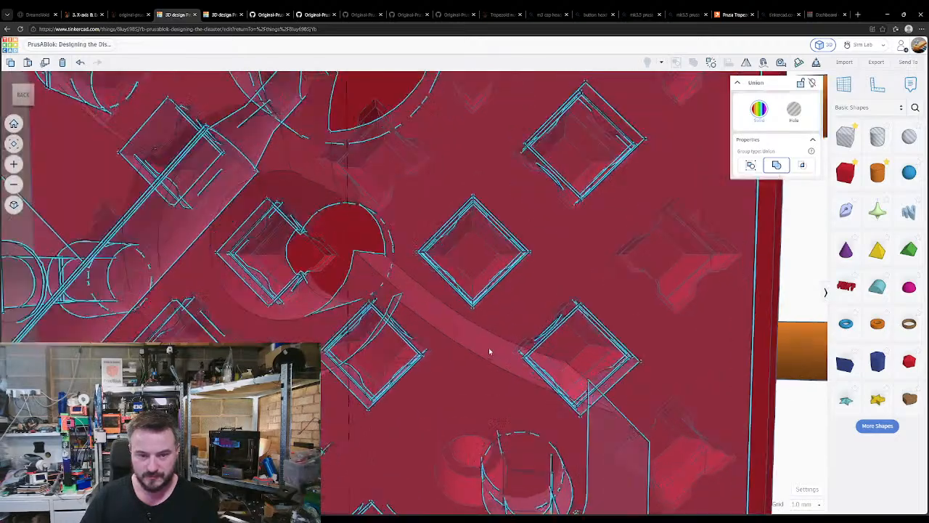
scroll(496, 353, "down", 2)
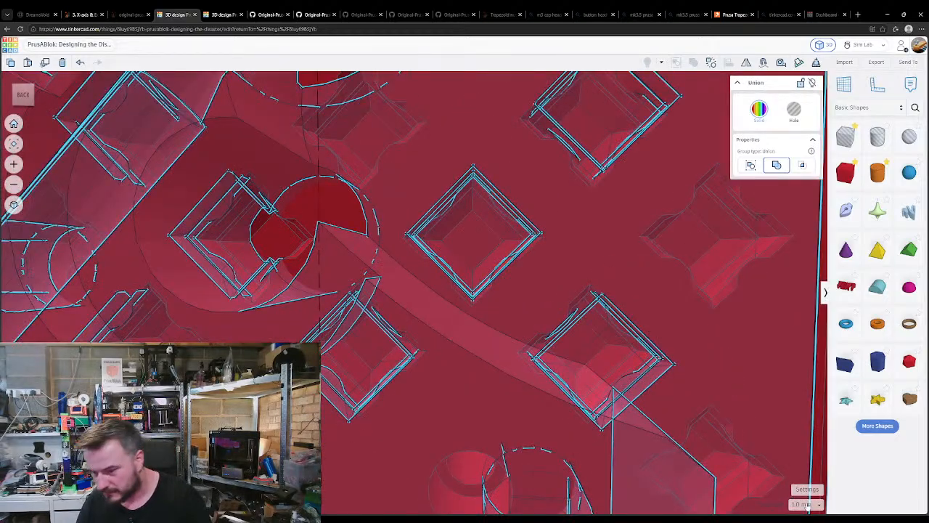
left_click(808, 506)
left_click(811, 435)
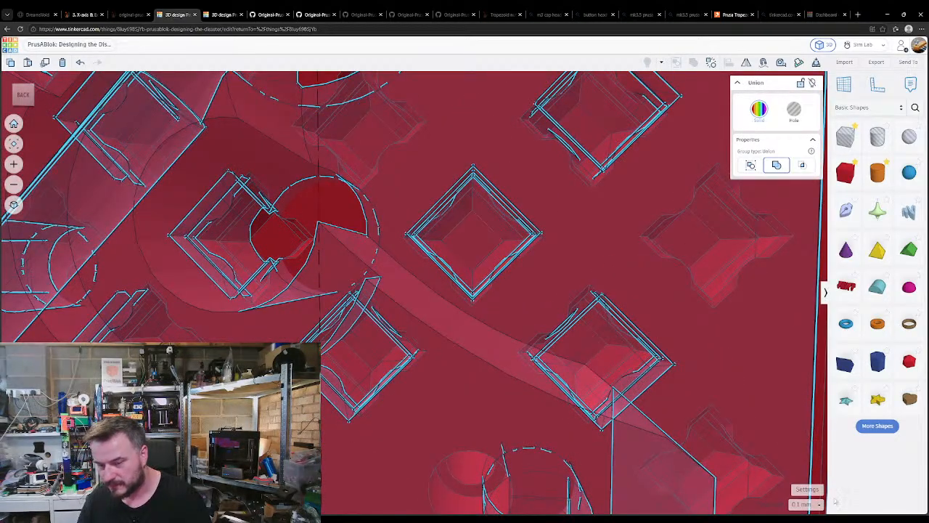
key("Left")
key("Left")
key("Left")
key("Left")
key("Left")
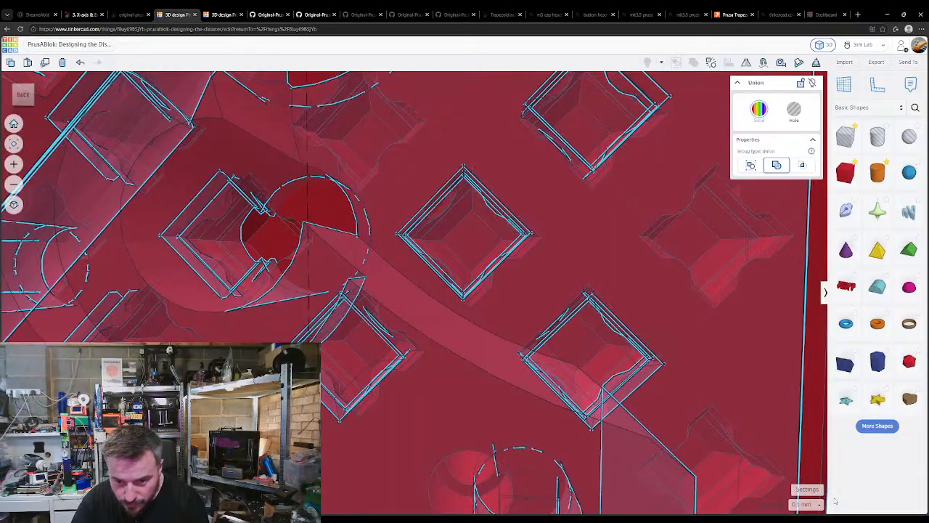
key("Right")
key("ctrl+Up")
key("ctrl+Up")
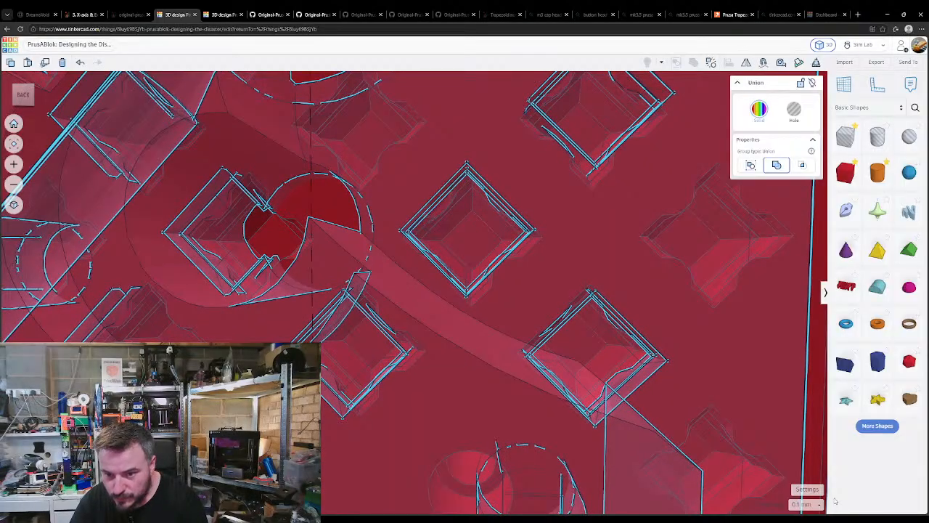
key("Right")
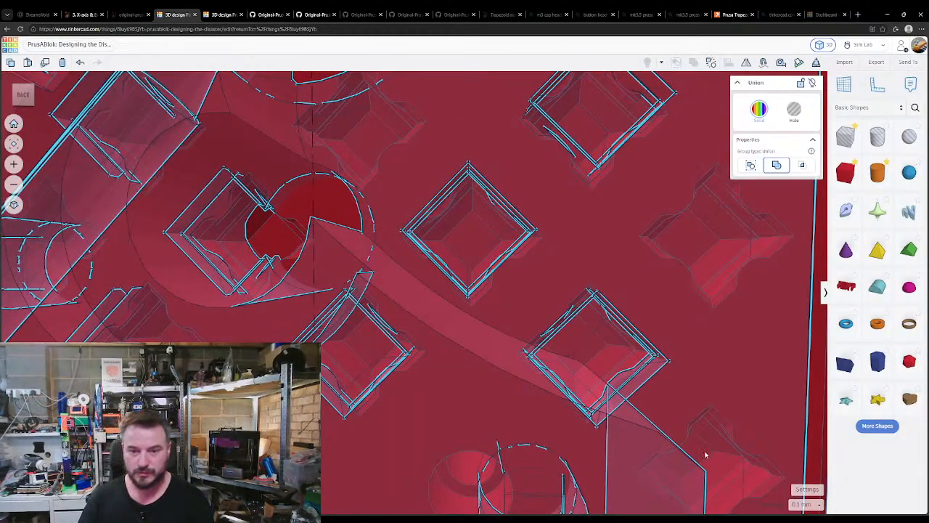
- Examine the R4 copy's fit on the carriage block from several angles and turn its transparency off
right_click_drag(705, 455, 630, 418)
right_click_drag(518, 356, 571, 411)
scroll(462, 355, "down", 8)
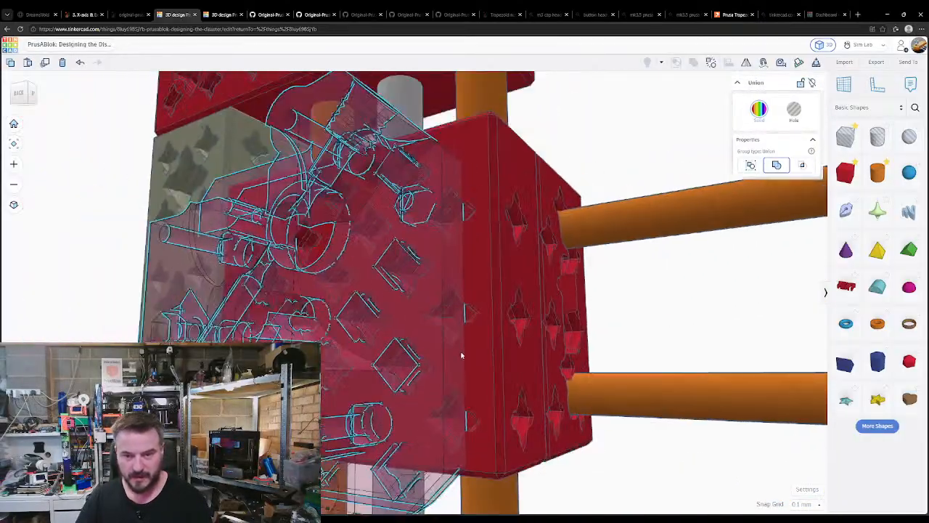
middle_click_drag(368, 311, 425, 343)
right_click_drag(425, 343, 453, 260)
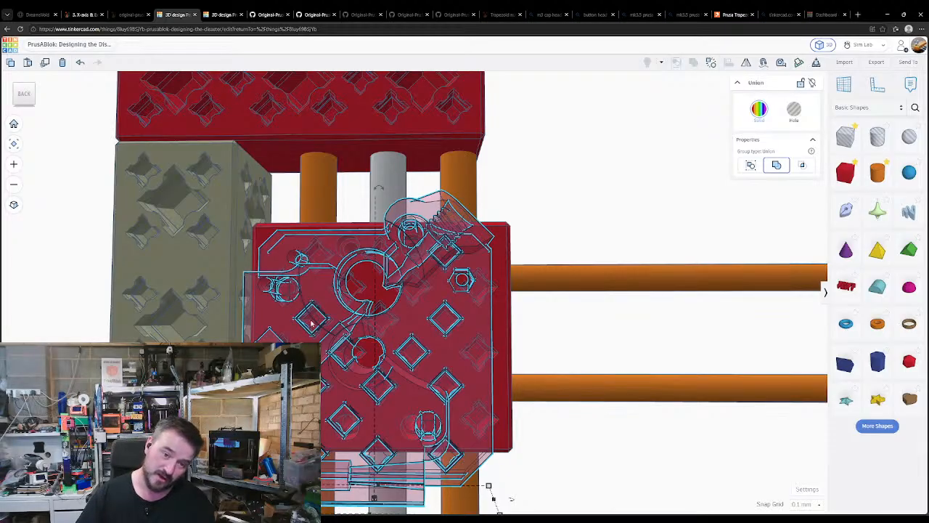
right_click_drag(313, 327, 340, 330)
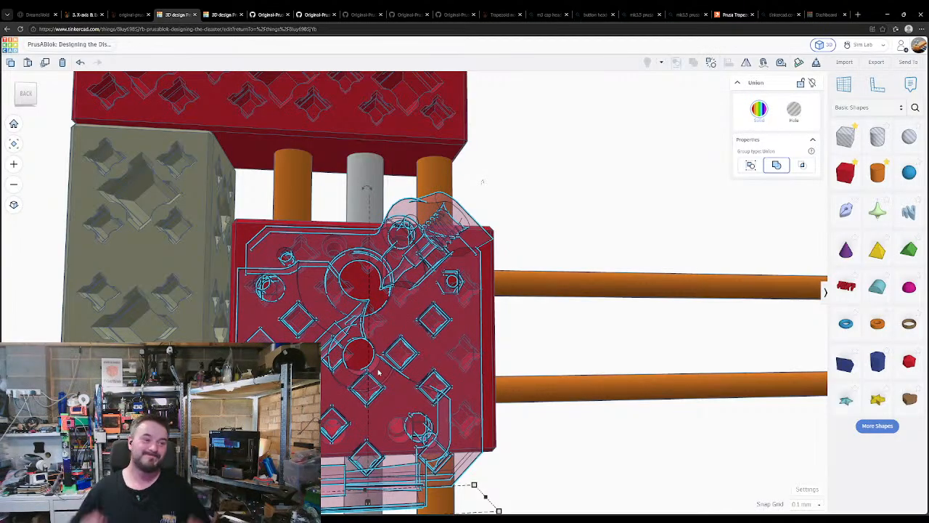
right_click_drag(524, 318, 408, 364)
key("t")
right_click_drag(488, 356, 409, 387)
scroll(409, 387, "down", 3)
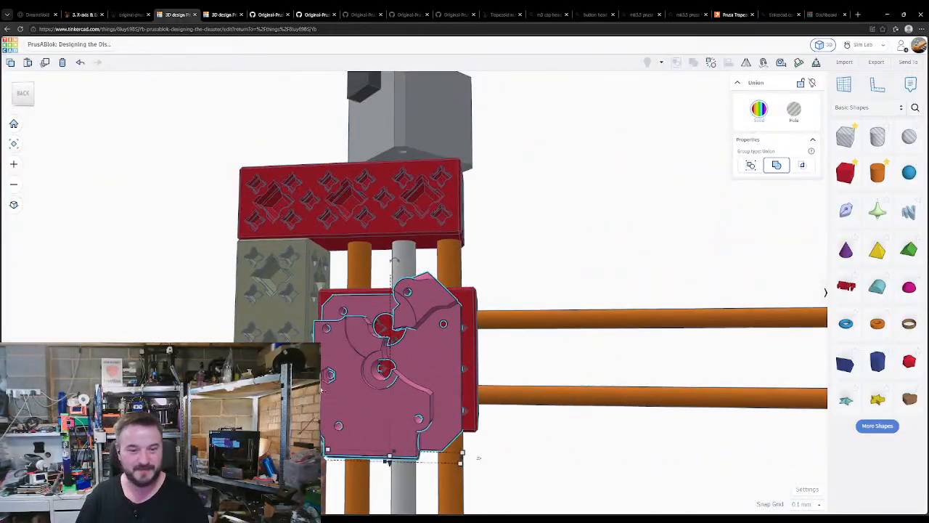
scroll(323, 392, "down", 5)
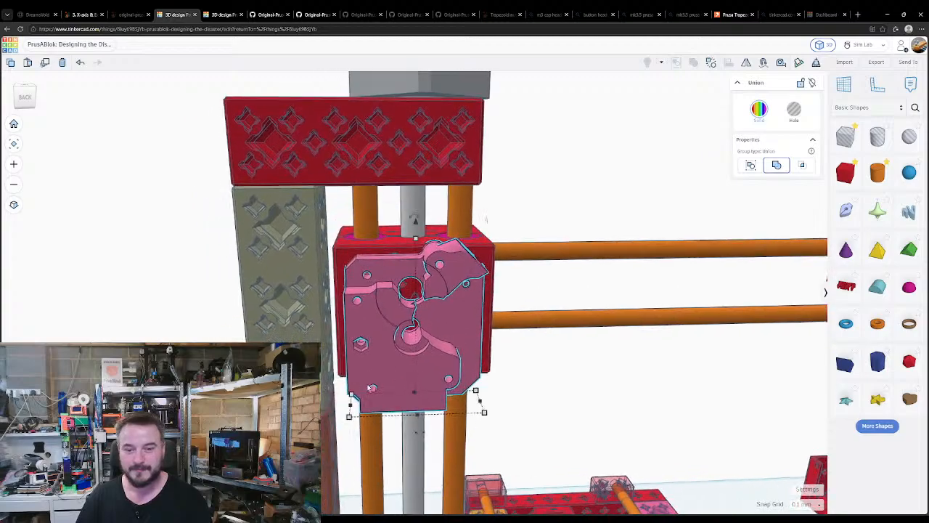
scroll(382, 374, "down", 5)
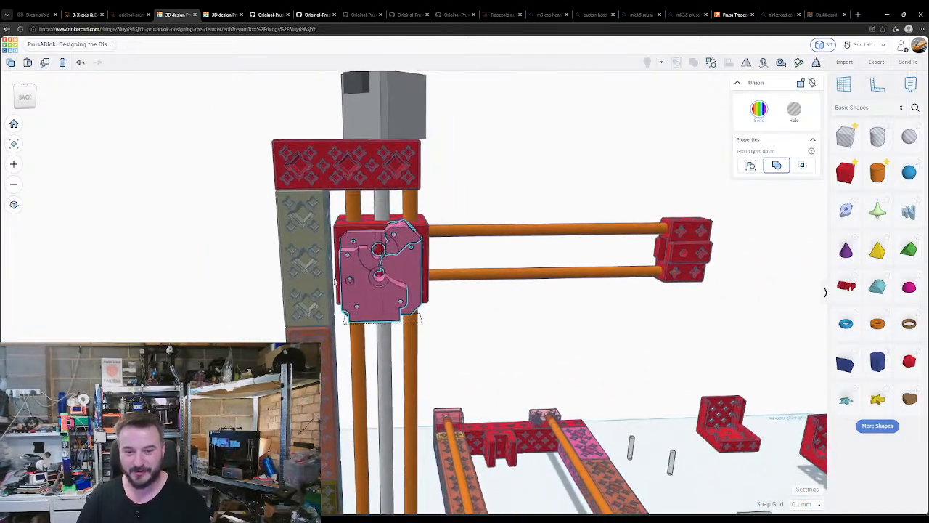
right_click_drag(414, 330, 421, 298)
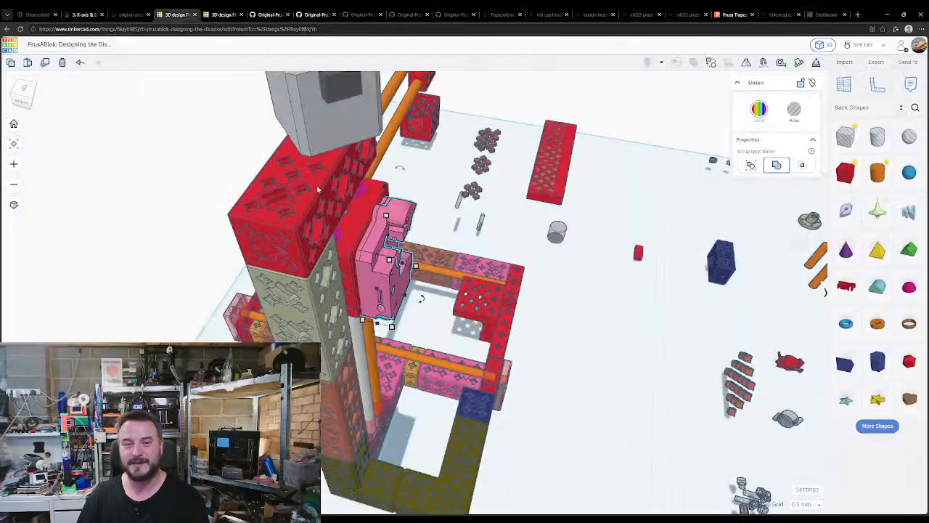
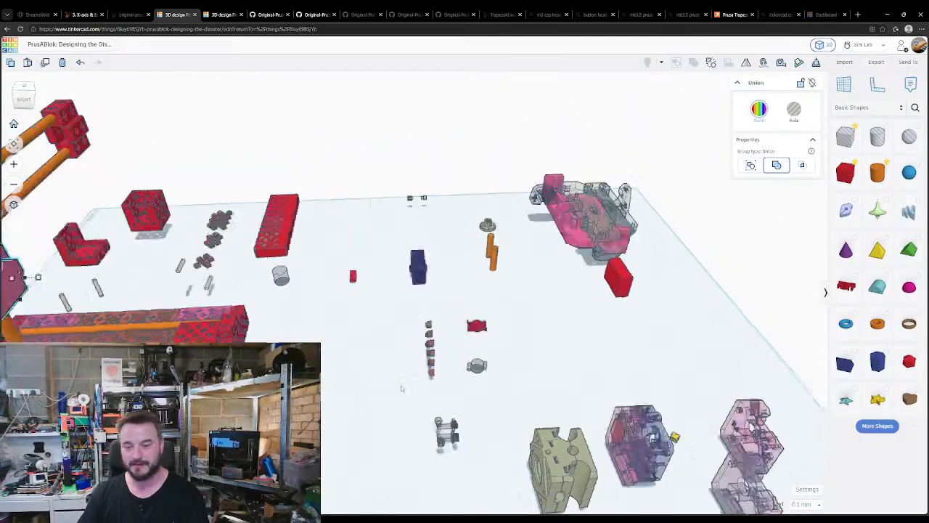
- Examine the navy R1 part, the pink part joined to it and the neighbouring beige block from several angles
middle_click_drag(444, 391, 517, 323)
middle_click_drag(694, 472, 548, 392)
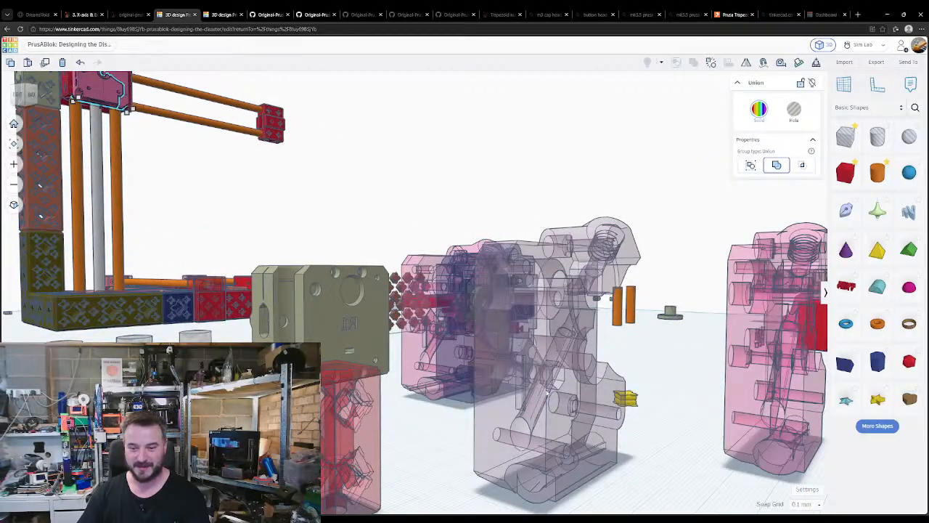
left_click(469, 310)
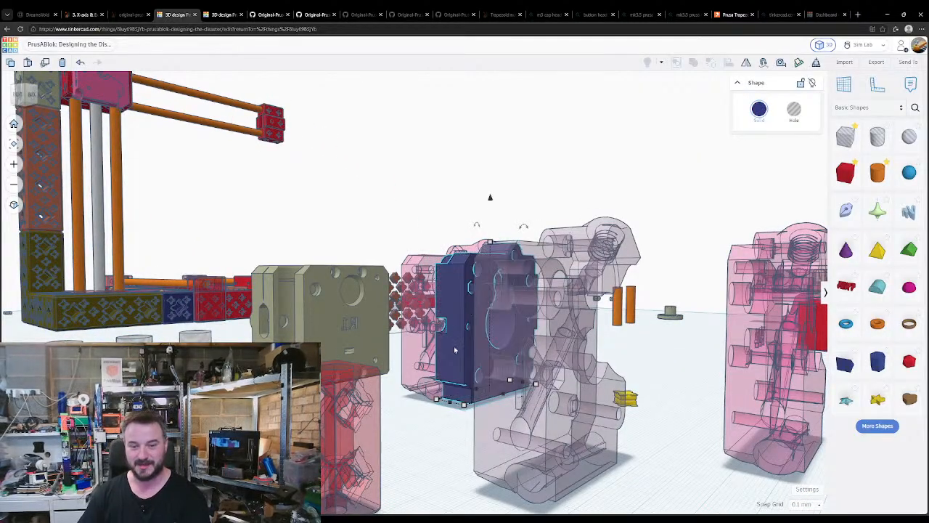
right_click_drag(456, 350, 353, 397)
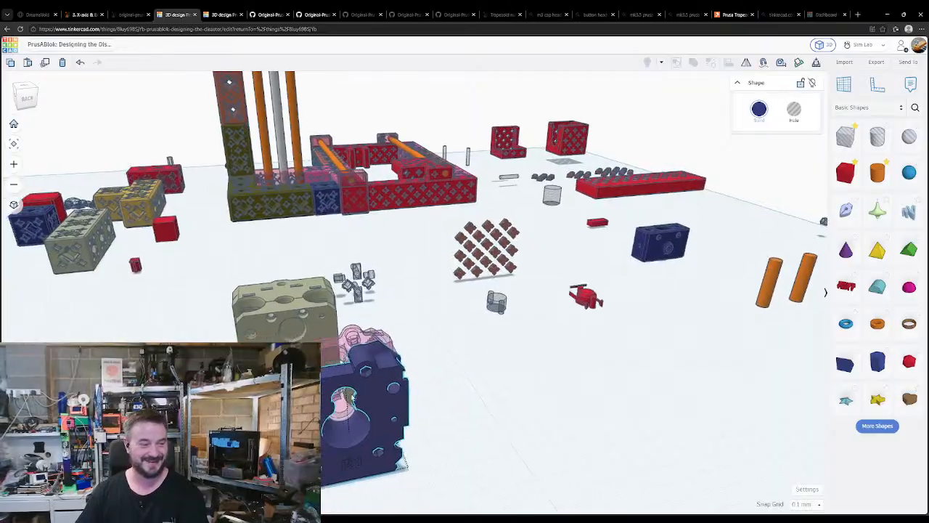
middle_click_drag(352, 397, 473, 399)
right_click_drag(472, 398, 452, 426)
left_click(489, 398)
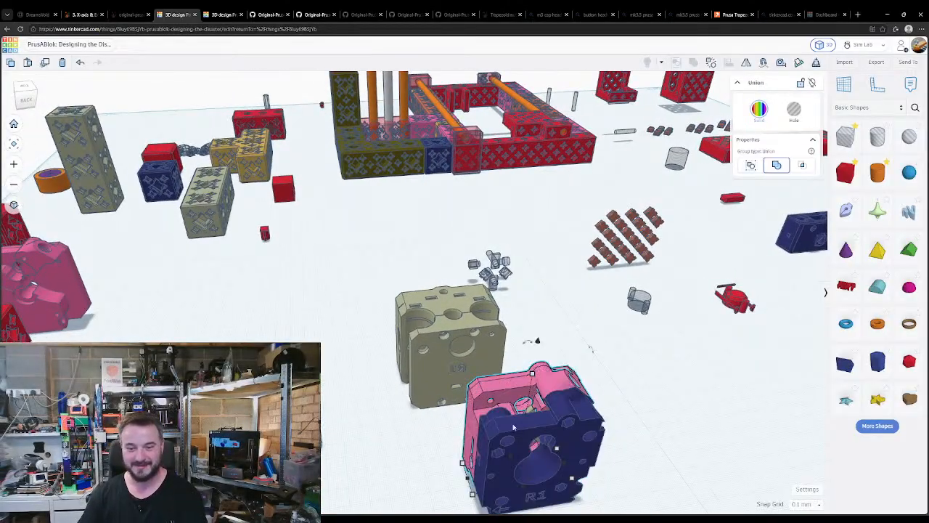
right_click_drag(512, 428, 352, 408)
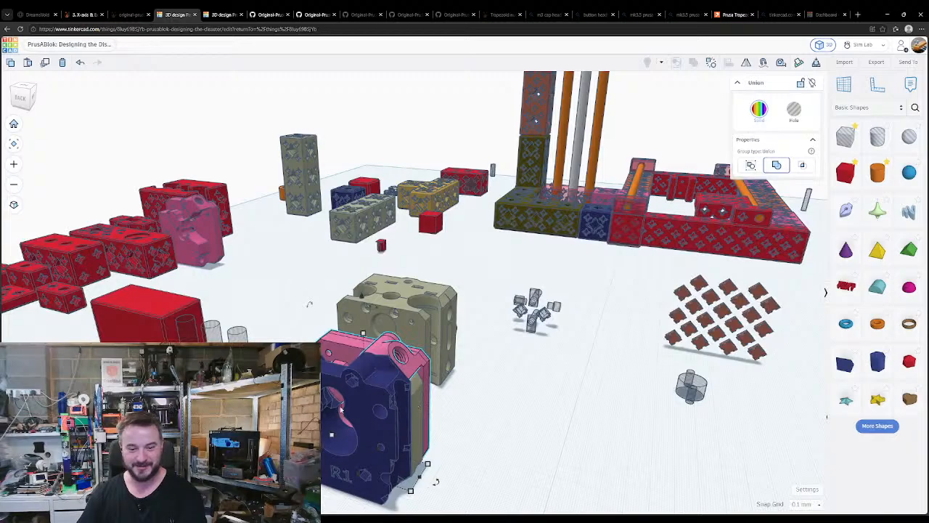
middle_click_drag(341, 409, 453, 323)
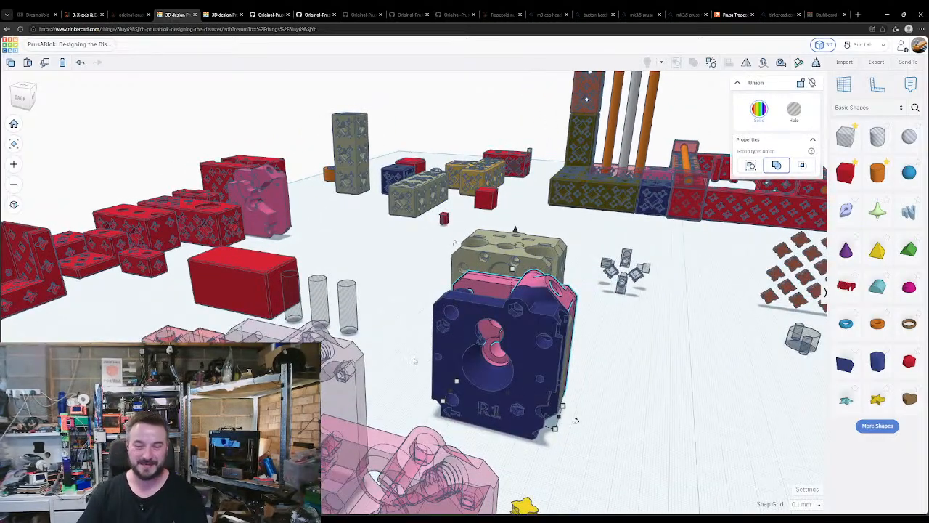
right_click_drag(576, 420, 628, 184)
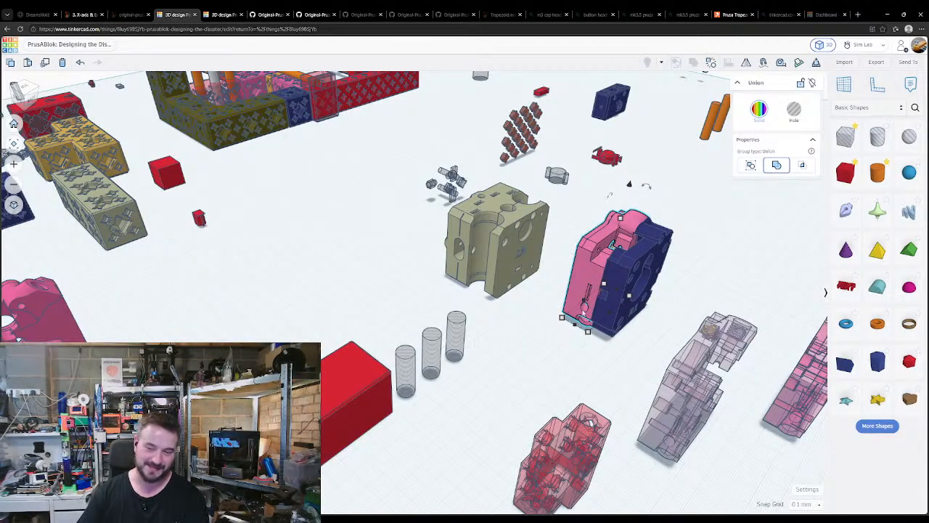
middle_click_drag(594, 284, 548, 352)
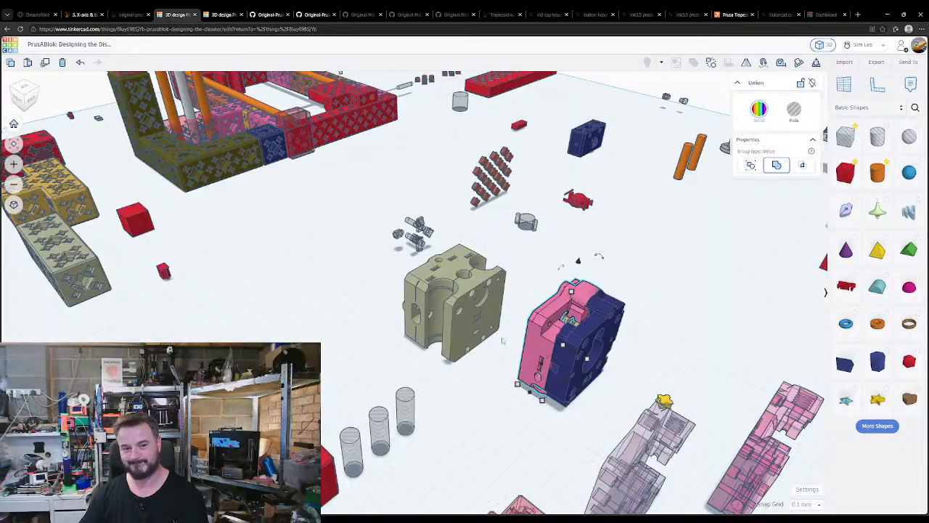
- Inspect the assembled frame, its carriage block with the fitted R4 copy, and the base from different sides
mouse_move(326, 164)
middle_mouse_down()
mouse_move(456, 301)
mouse_move(342, 220)
mouse_move(356, 259)
middle_mouse_up()
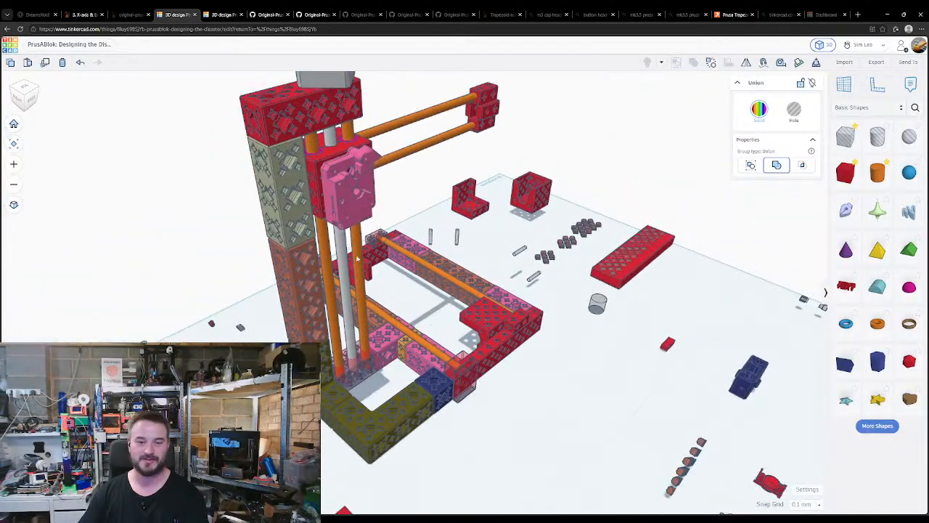
right_click_drag(356, 259, 450, 272)
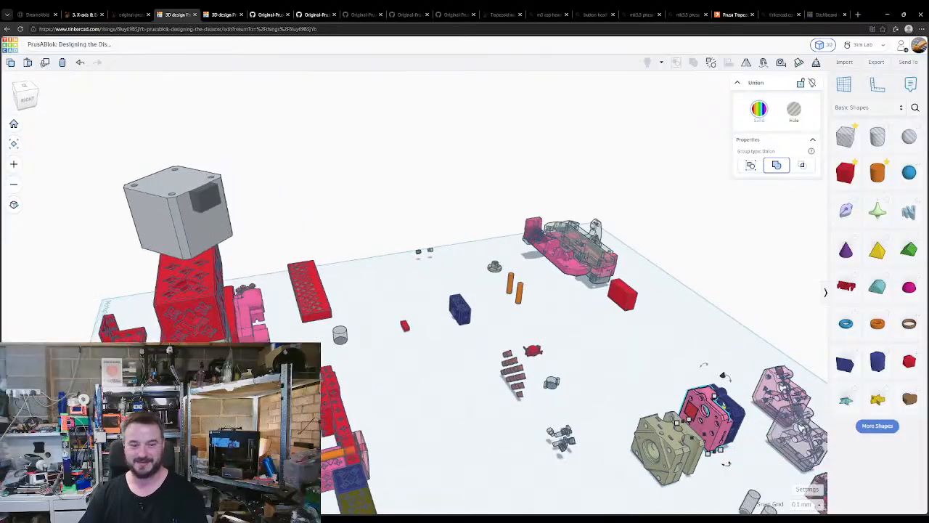
right_click_drag(218, 378, 332, 301)
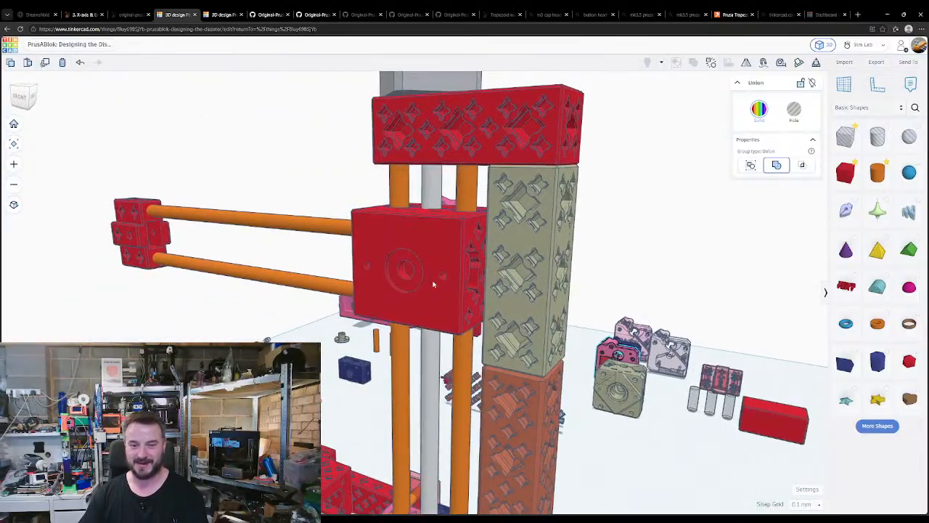
right_click_drag(433, 284, 413, 298)
right_click_drag(382, 394, 385, 360)
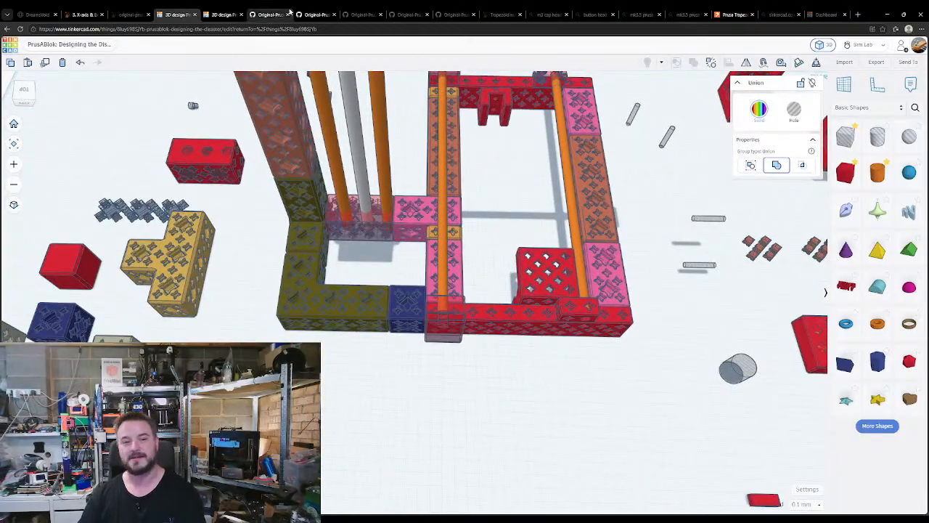
- Switch to the Original-Prusa-MINI repository on GitHub and download MINI-display-box.stl from its STL folder
left_click(259, 15)
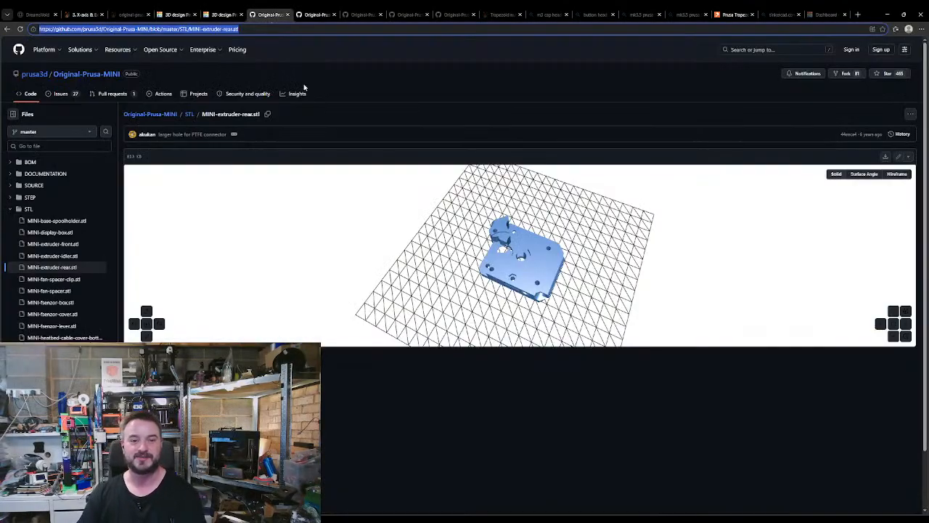
left_click(189, 117)
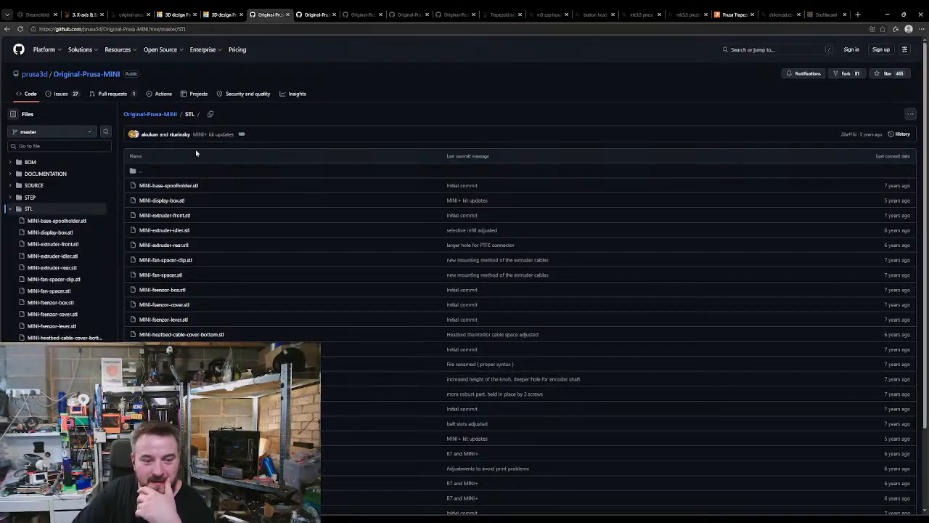
scroll(247, 282, "down", 1)
scroll(167, 217, "down", 1)
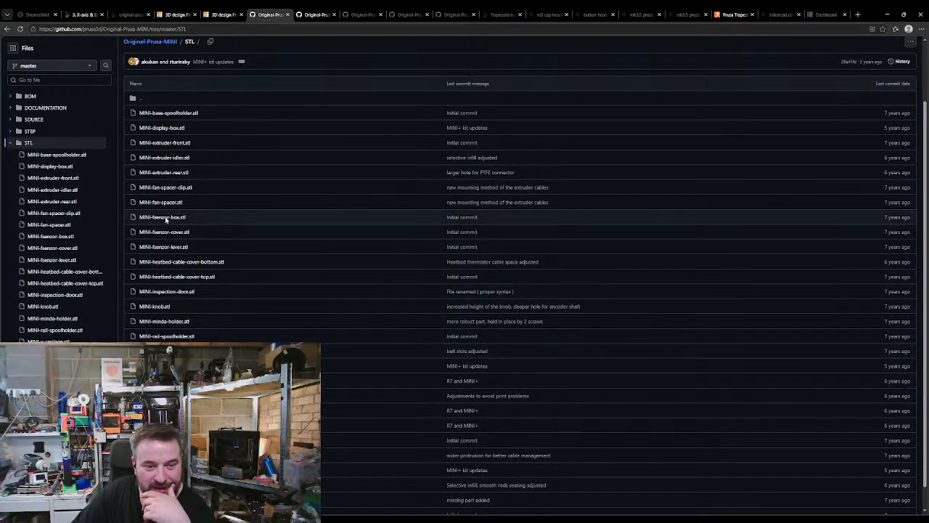
left_click(161, 128)
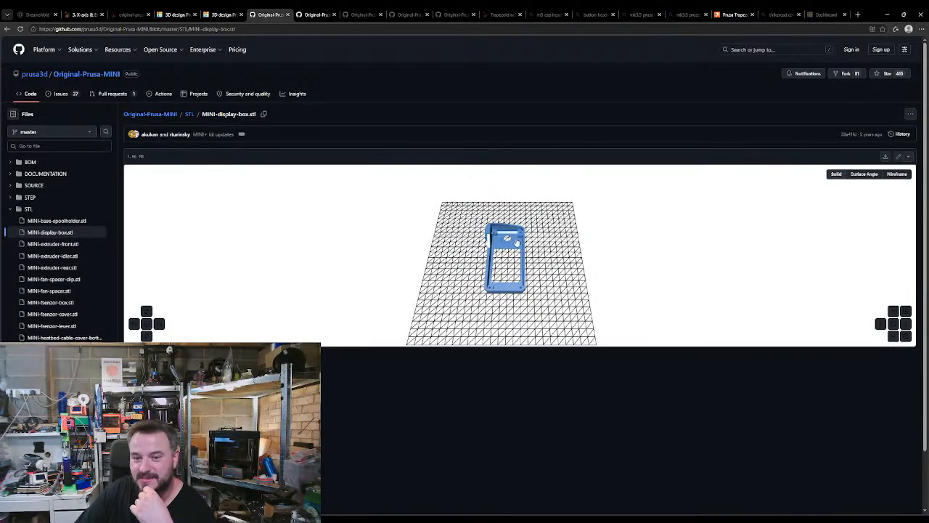
left_click(912, 116)
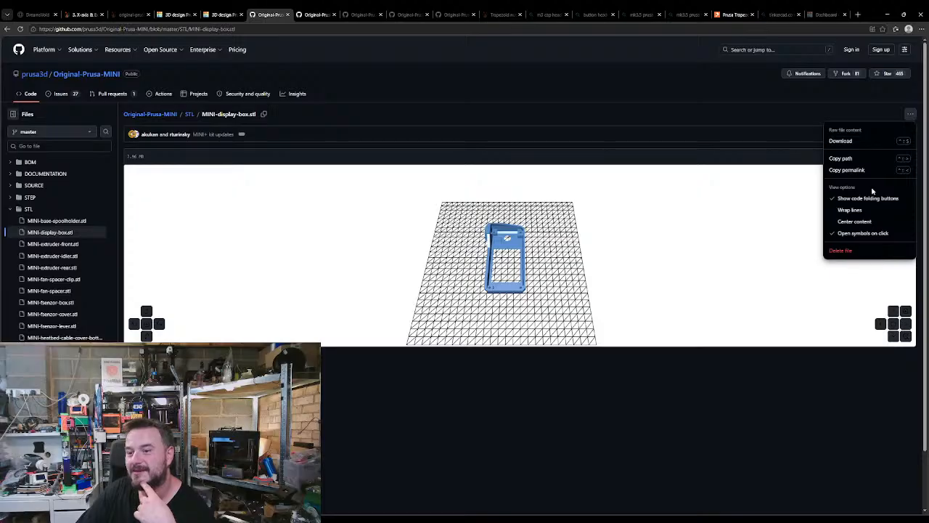
left_click(844, 140)
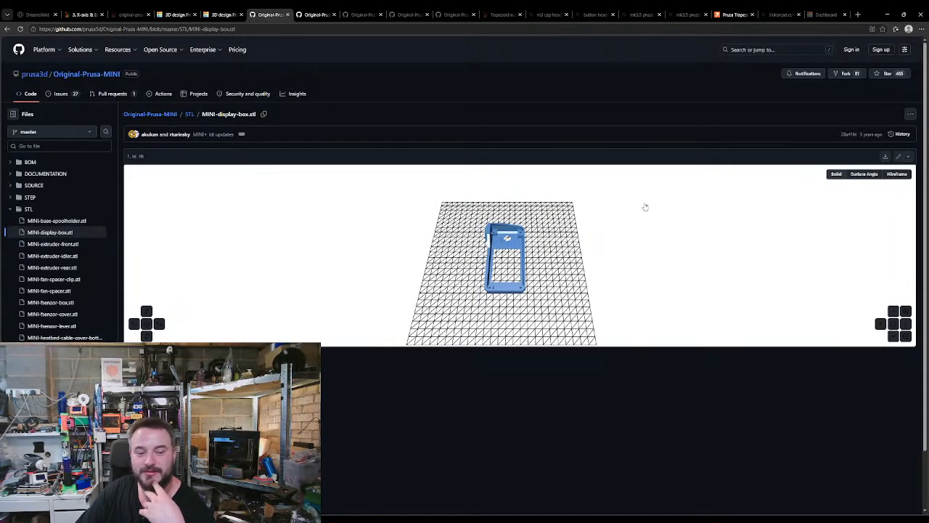
- Return to the Tinkercad design and move the loose pink part from the row of red blocks to the workplane's empty corner
left_click(179, 15)
right_click_drag(397, 371, 109, 298)
middle_click_drag(109, 298, 344, 361)
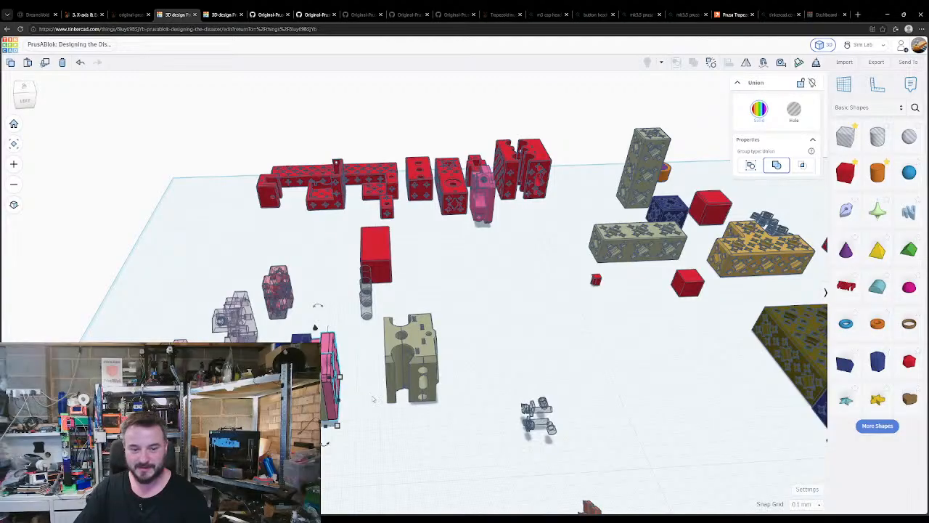
right_click_drag(377, 382, 491, 356)
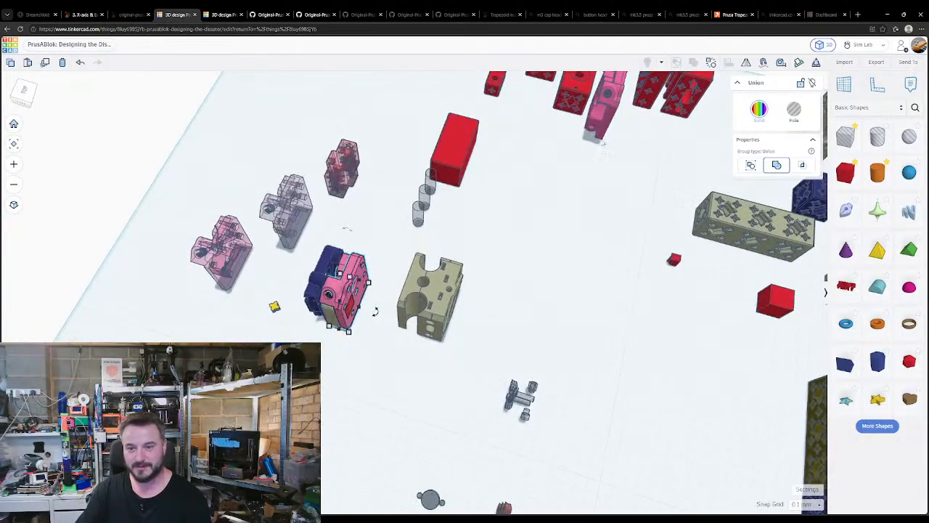
left_click_drag(597, 113, 402, 94)
middle_click_drag(401, 145, 386, 310)
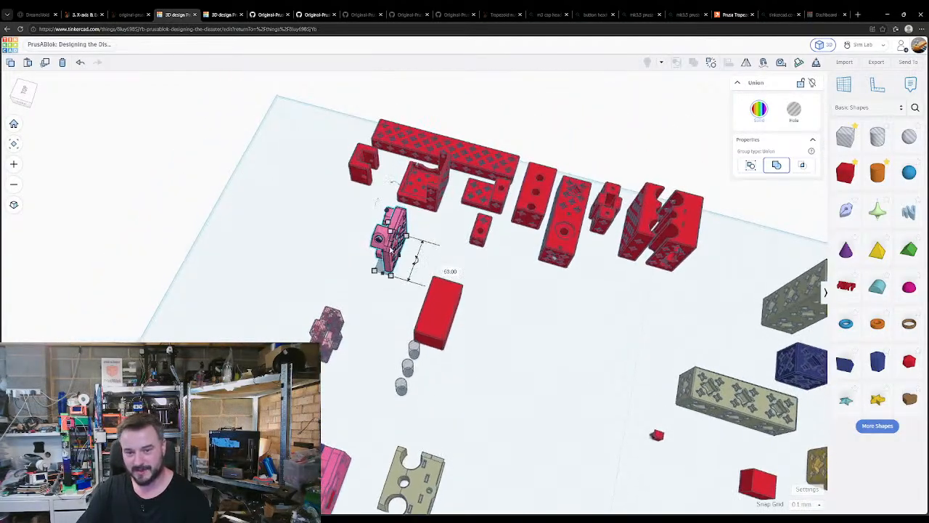
left_click_drag(400, 242, 315, 134)
- Rotate the pink part in the workplane corner by 90° and deselect it
right_click_drag(327, 109, 364, 132)
middle_click_drag(365, 133, 390, 184)
mouse_move(258, 109)
left_click_drag(257, 109, 342, 151)
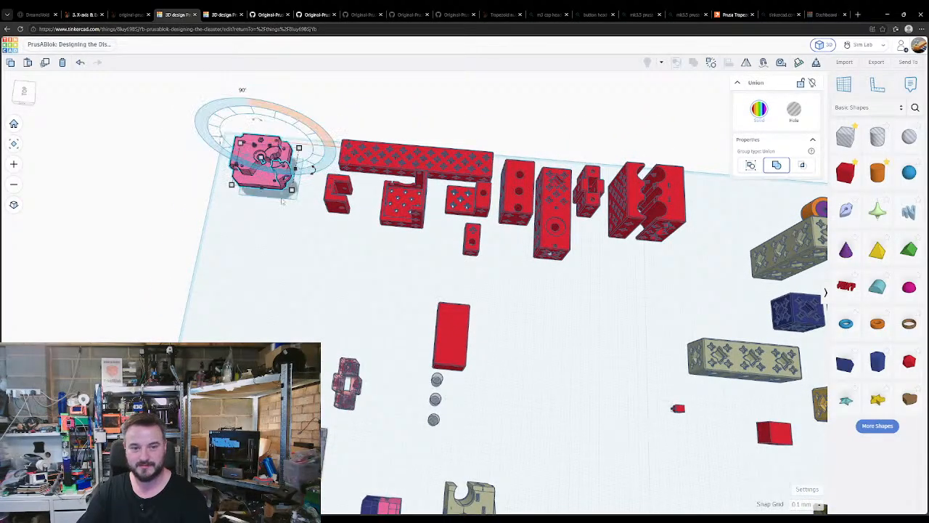
left_click(257, 241)
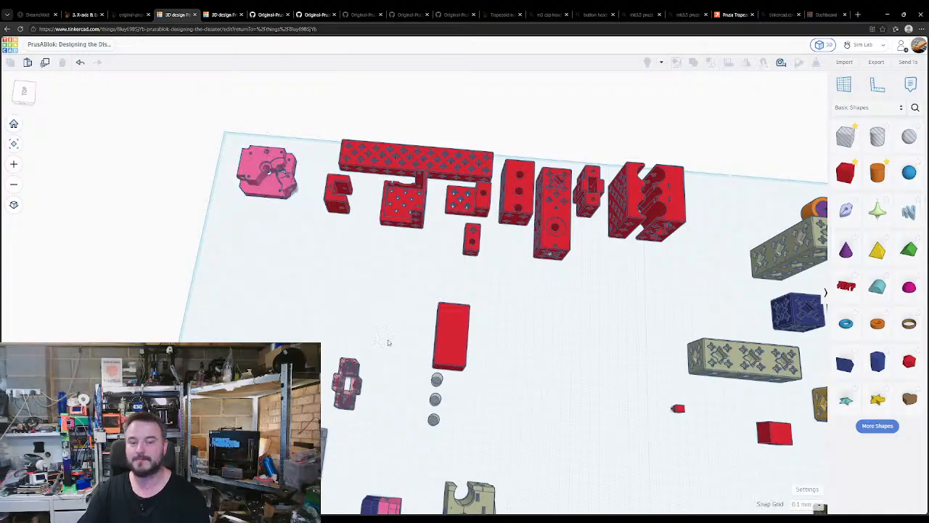
- Move the transparent red part beside the red box over to the other transparent parts
middle_click_drag(389, 342, 415, 156)
middle_click_drag(370, 231, 342, 374)
left_click(335, 352)
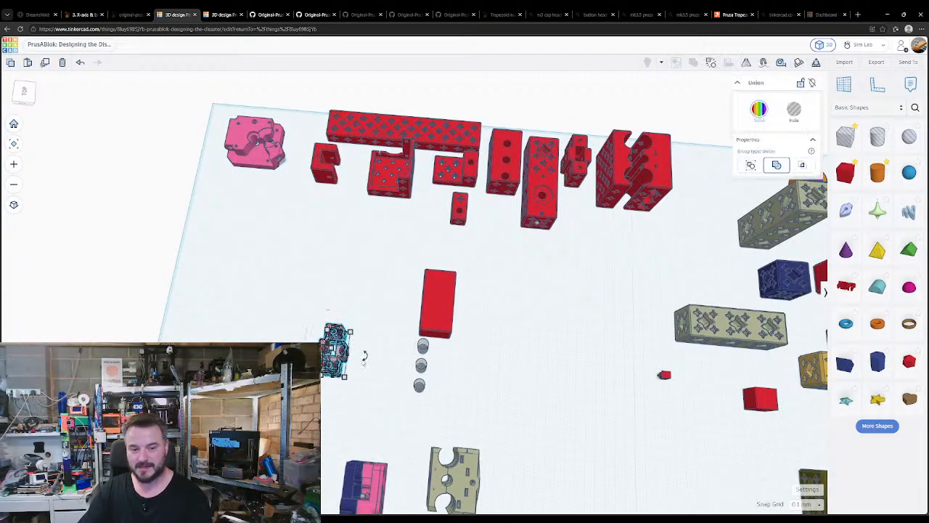
left_click_drag(337, 352, 207, 500)
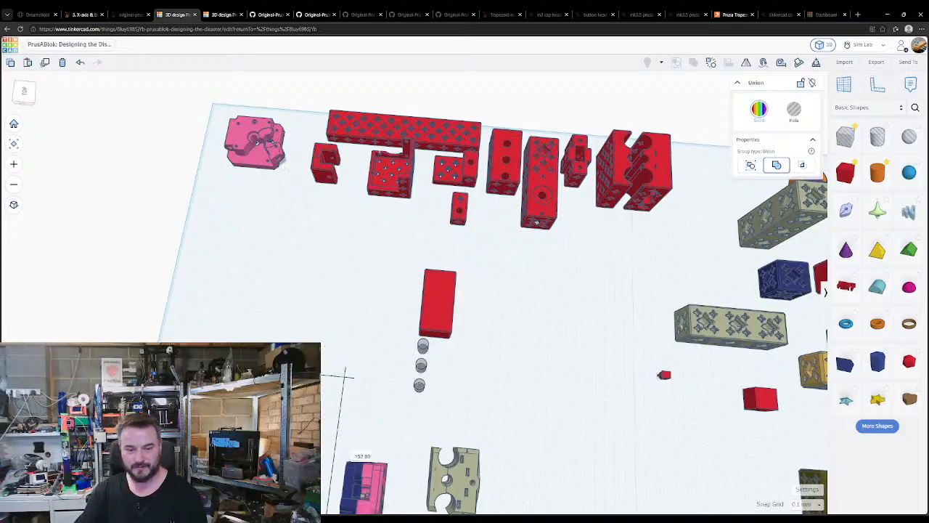
- Move the small red part, transparent parts, R1 assembly and beige block to the storage area near the two orange cylinders
middle_click_drag(276, 502, 438, 310)
scroll(421, 357, "down", 1)
scroll(420, 357, "down", 3)
left_click(500, 372)
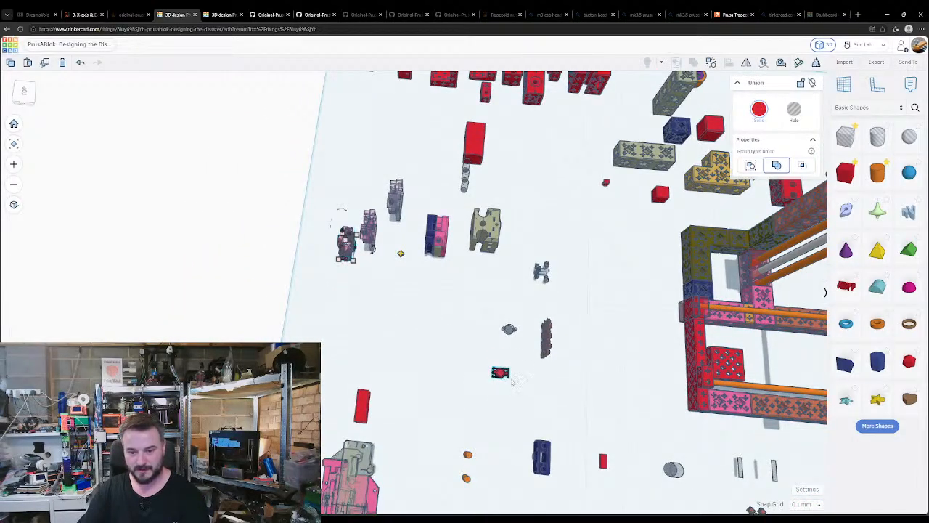
left_click_drag(500, 373, 408, 485)
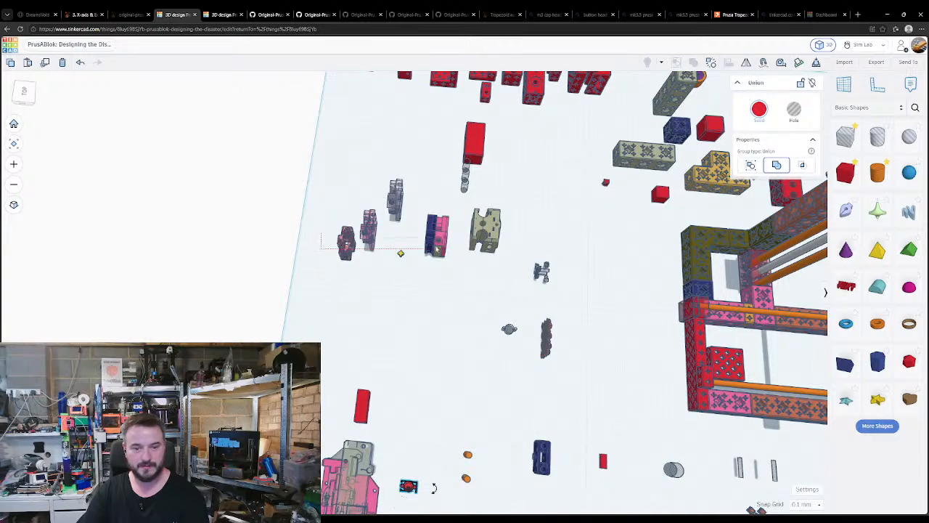
left_click_drag(321, 281, 406, 438)
left_click_drag(395, 197, 456, 433)
left_click_drag(486, 231, 416, 477)
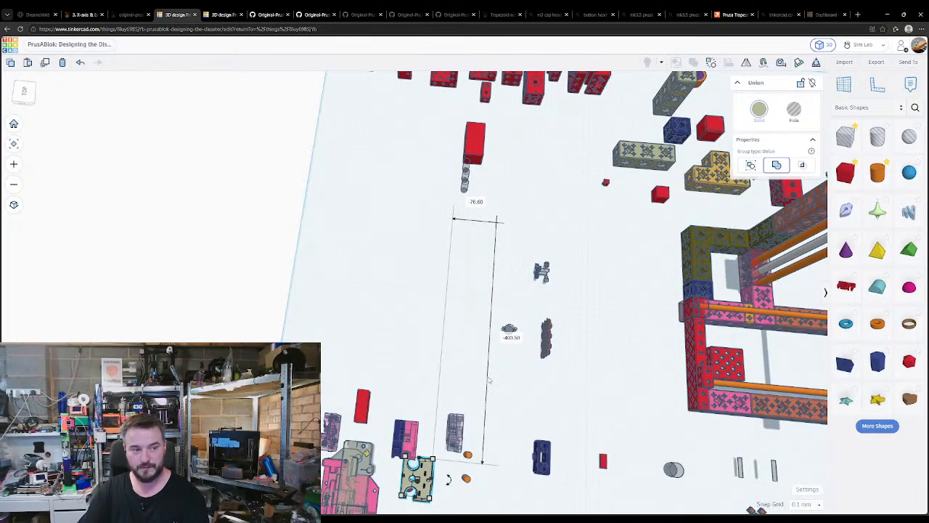
- Undo the accidental resize of the six hole shapes, then move them and the round hole shape to the storage area
middle_click_drag(546, 347, 514, 342)
left_click_drag(494, 251, 524, 273)
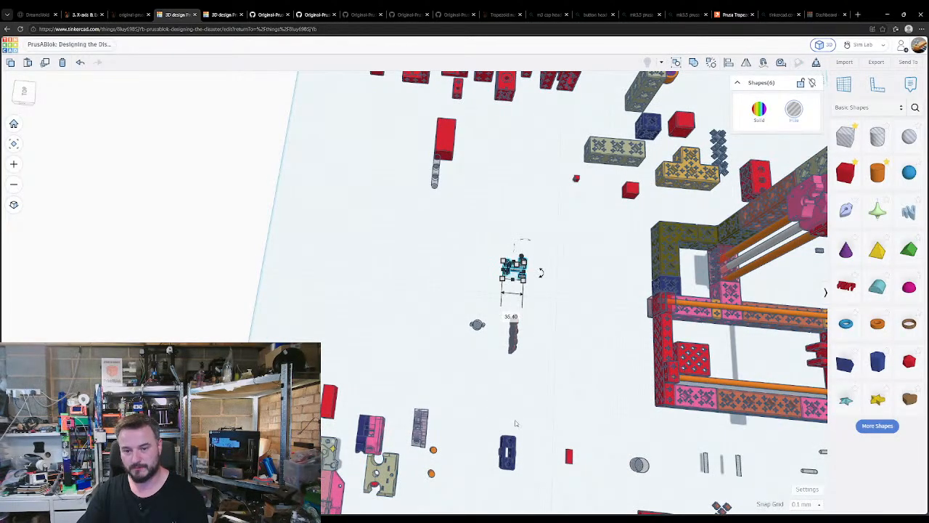
key("ctrl+z")
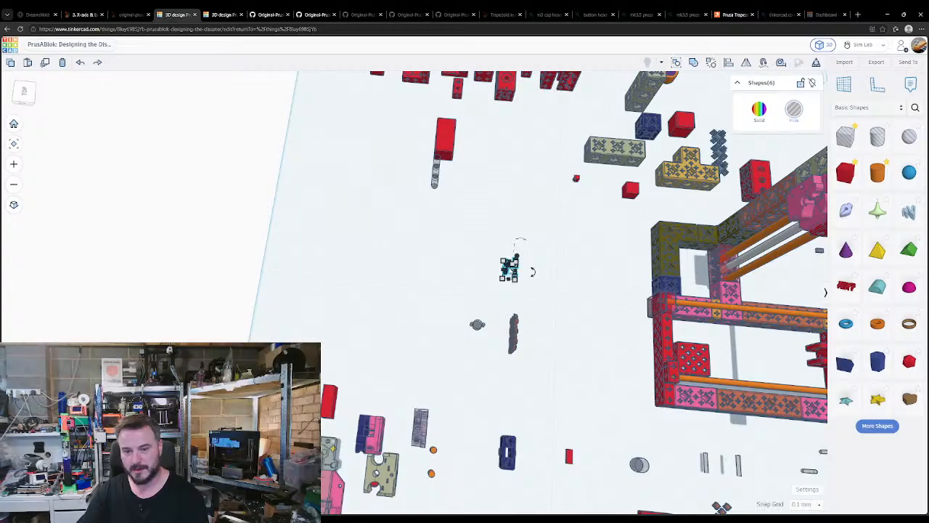
scroll(516, 250, "up", 4)
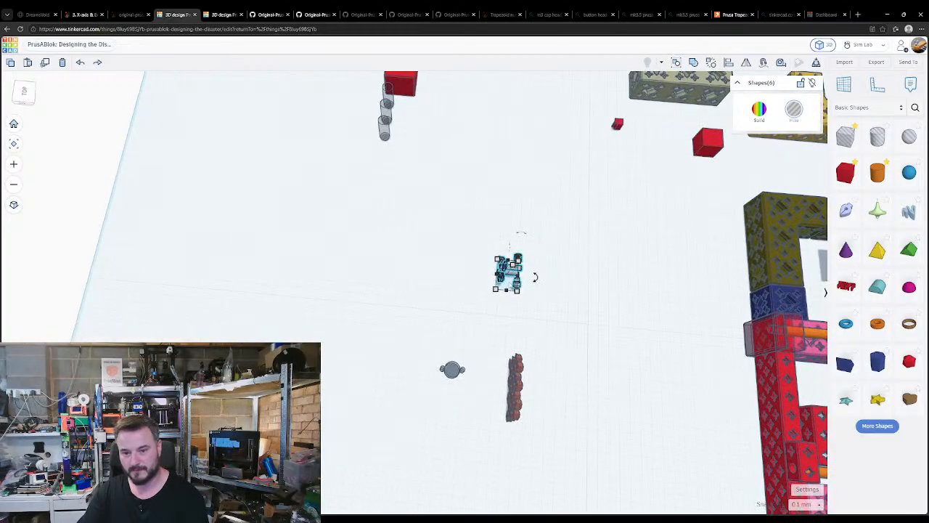
left_click_drag(508, 273, 417, 501)
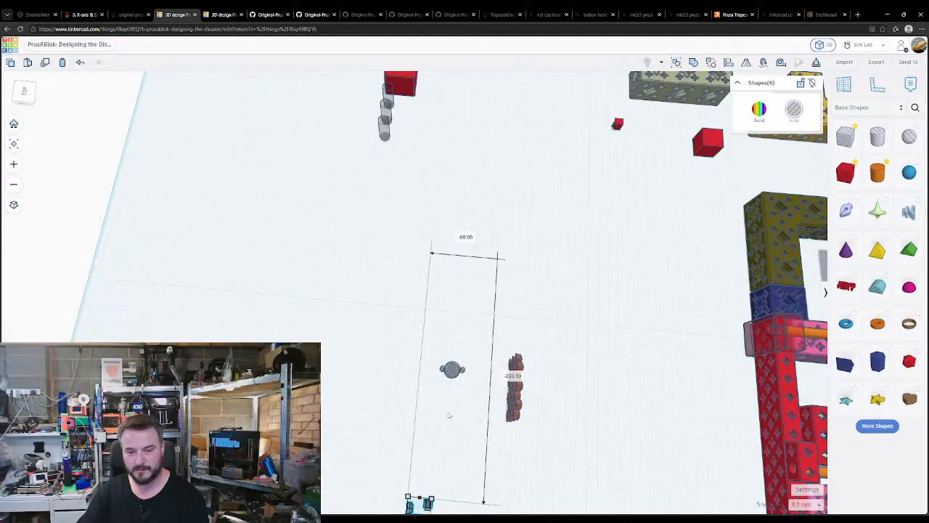
left_click_drag(452, 370, 338, 490)
left_click(430, 220)
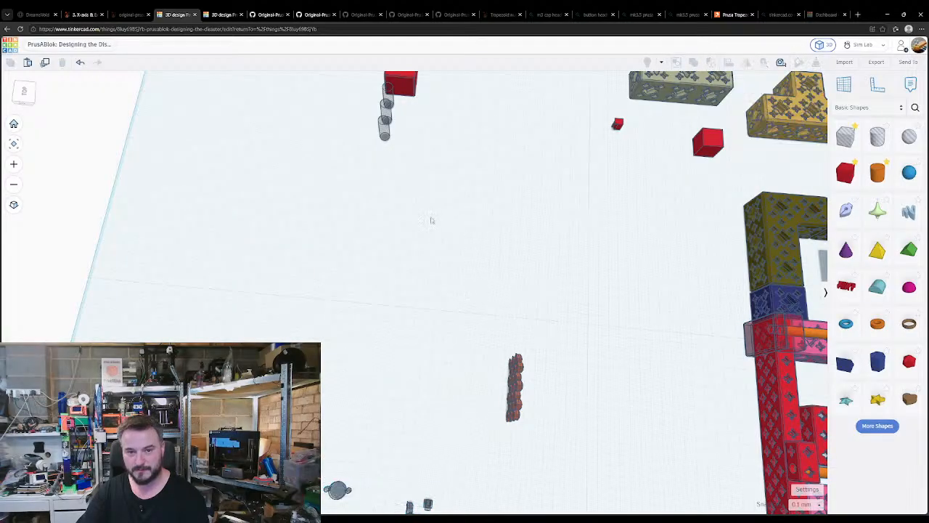
- Import MINI-display-box.stl onto the workplane in millimetres at 100% scale
scroll(429, 300, "up", 1)
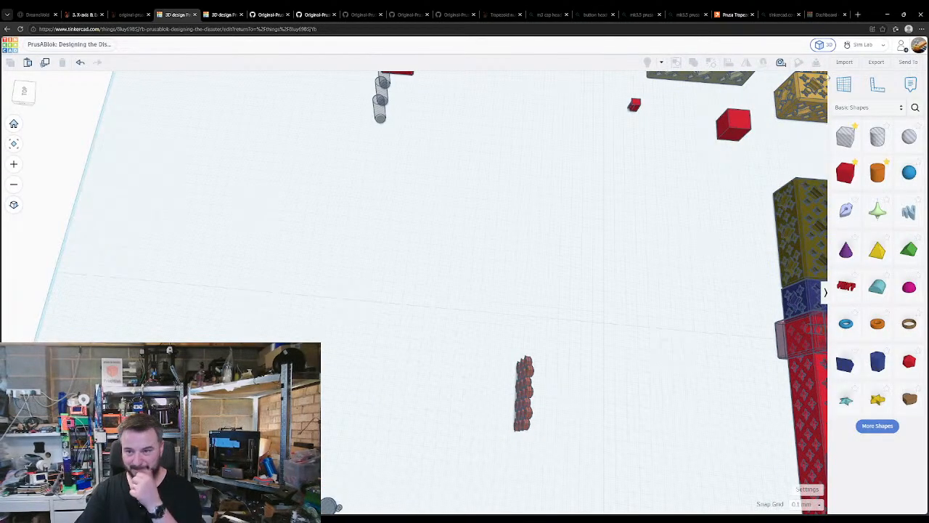
left_click(845, 62)
left_click(479, 276)
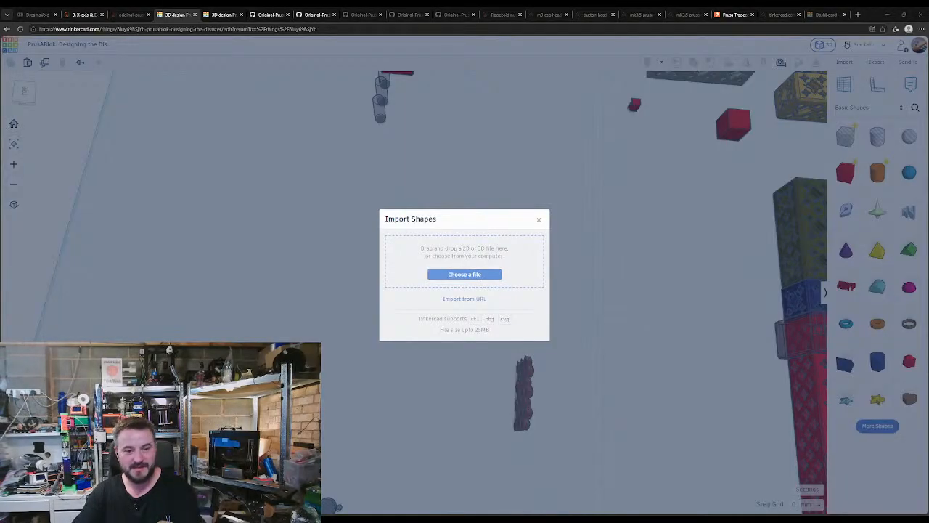
double_click(291, 209)
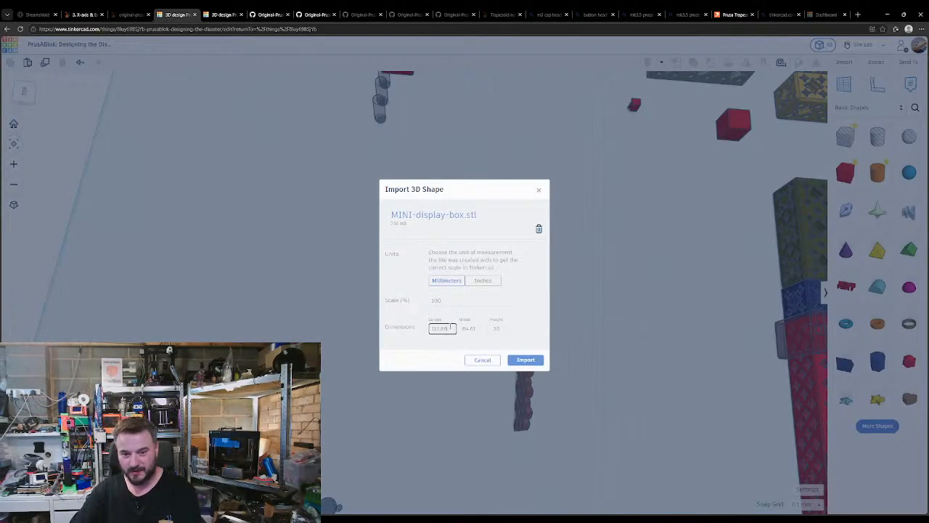
left_click(477, 328)
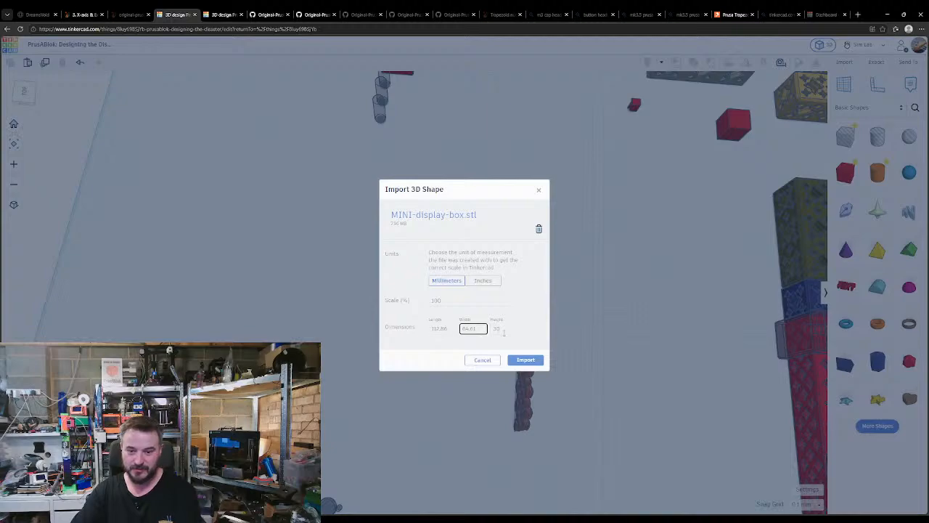
left_click(504, 329)
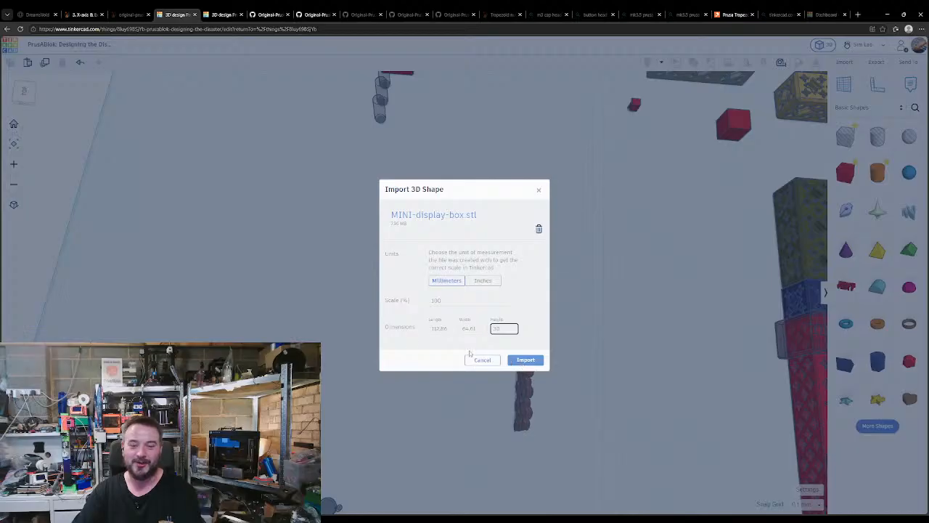
left_click(444, 331)
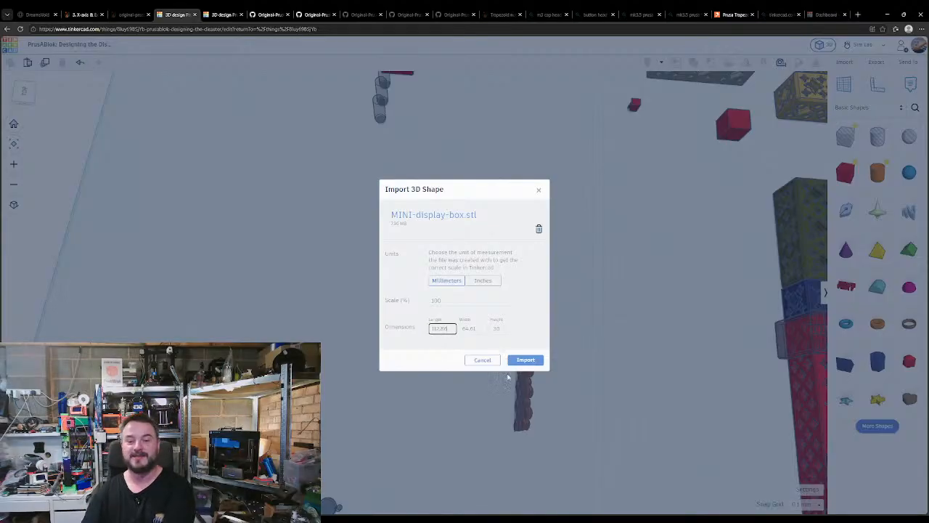
left_click(529, 362)
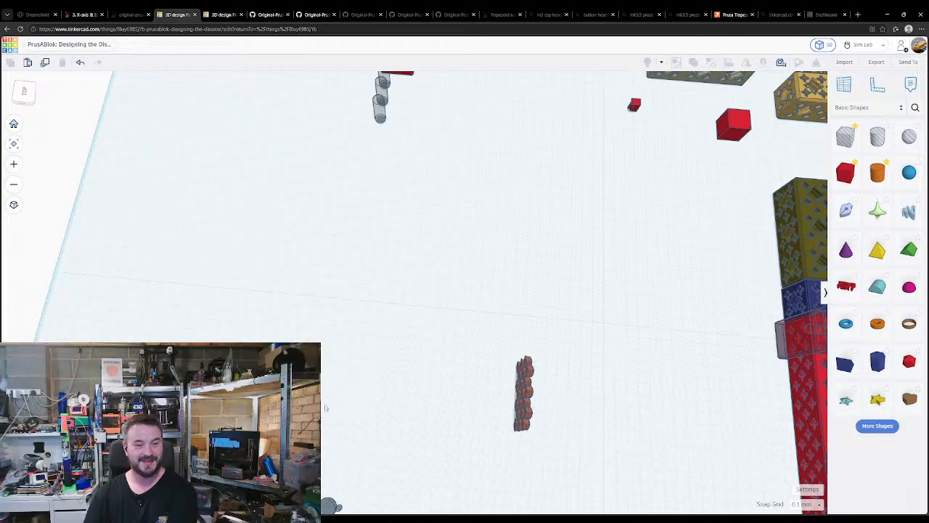
middle_click_drag(326, 408, 358, 387)
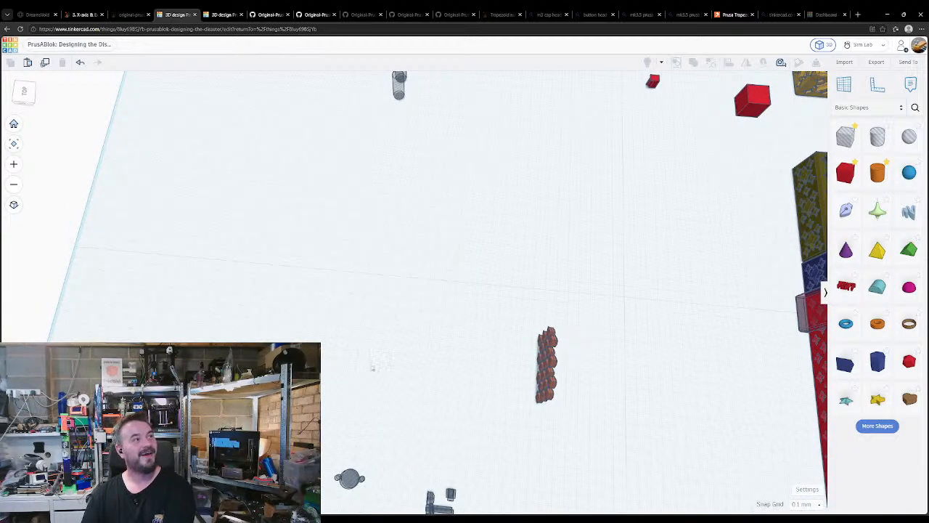
scroll(376, 332, "down", 3)
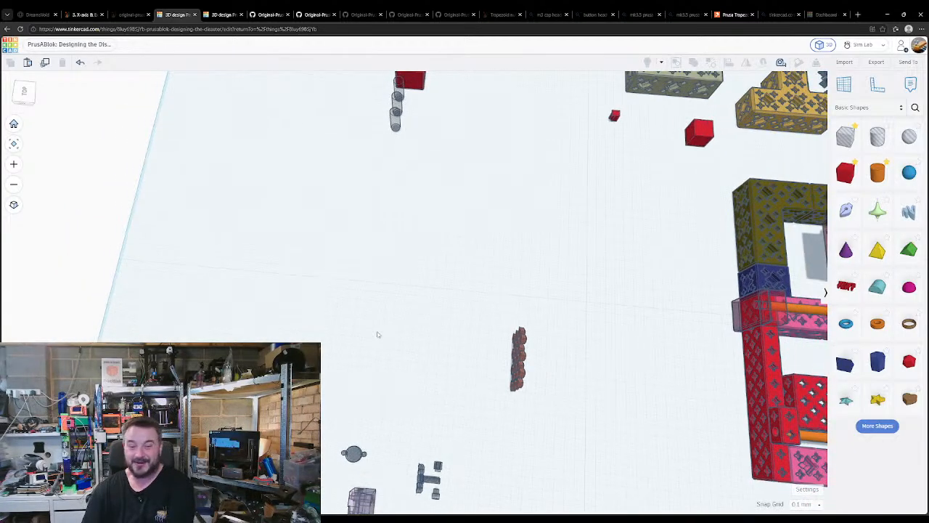
middle_click_drag(365, 392, 352, 369)
middle_click_drag(554, 240, 434, 394)
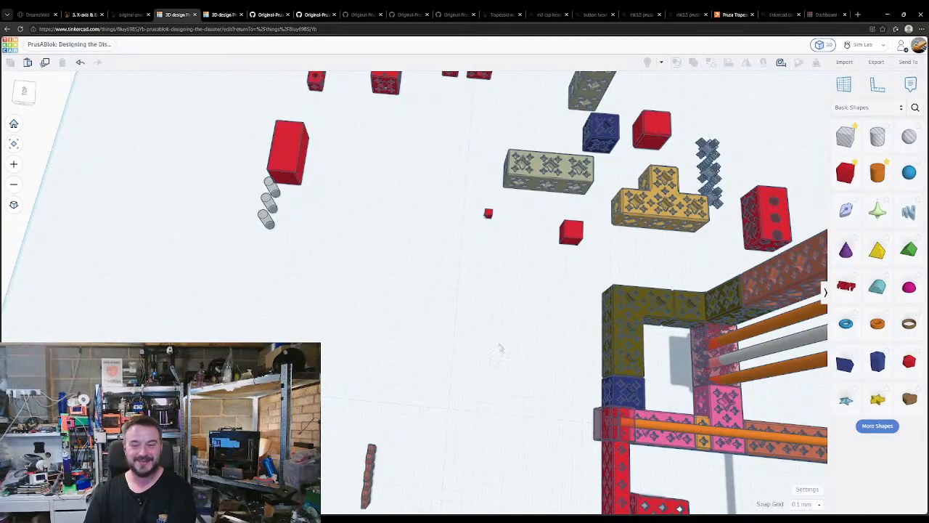
middle_click_drag(501, 348, 440, 266)
scroll(384, 332, "down", 2)
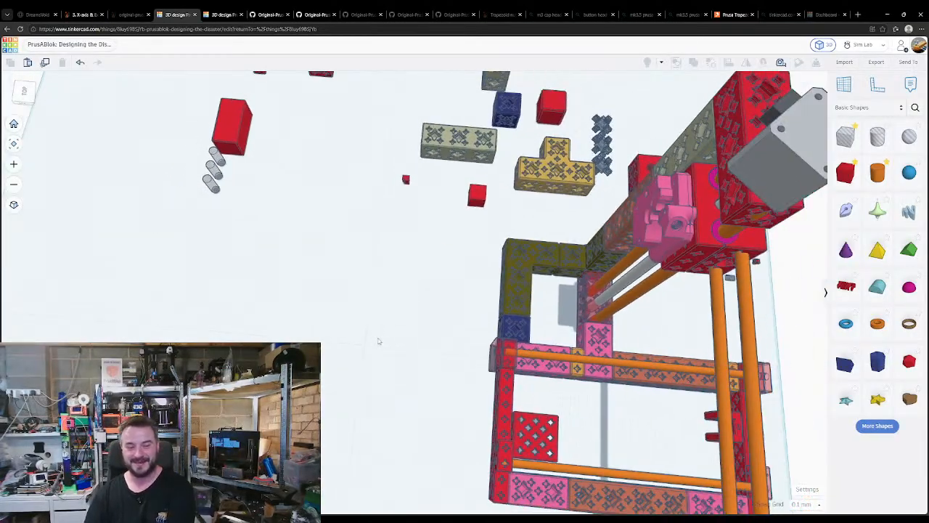
right_click_drag(378, 341, 180, 316)
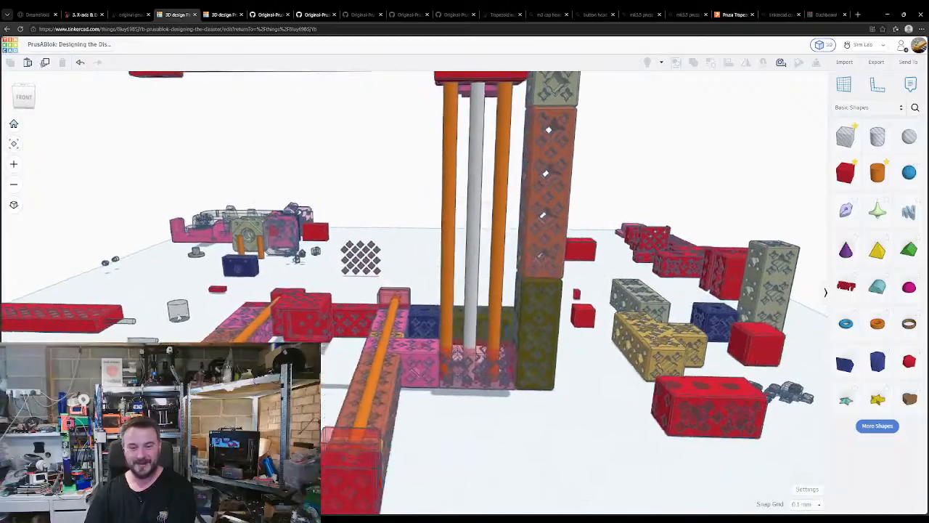
right_click_drag(348, 341, 376, 343)
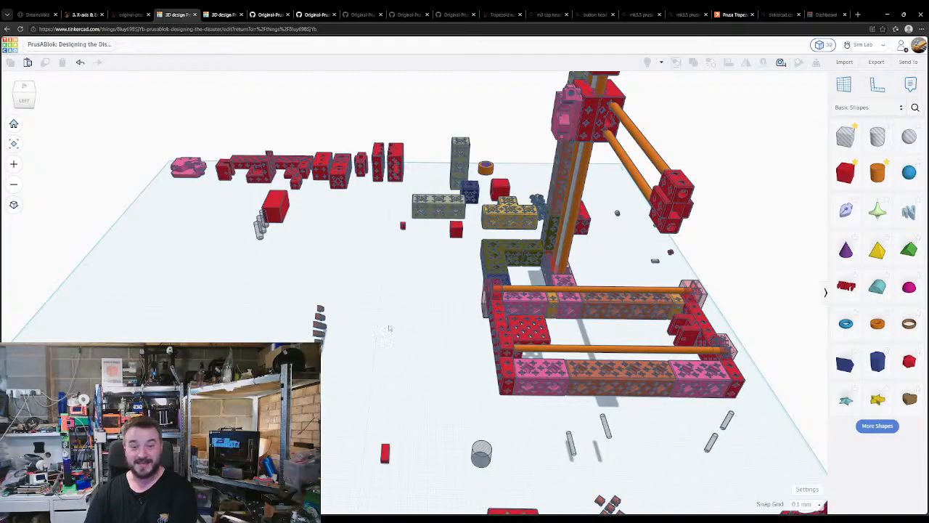
middle_click_drag(390, 327, 414, 400)
- Switch to the GitHub page of MINI-display-box.stl and examine the display box's round pivot end, corner posts and screen opening
left_click(223, 15)
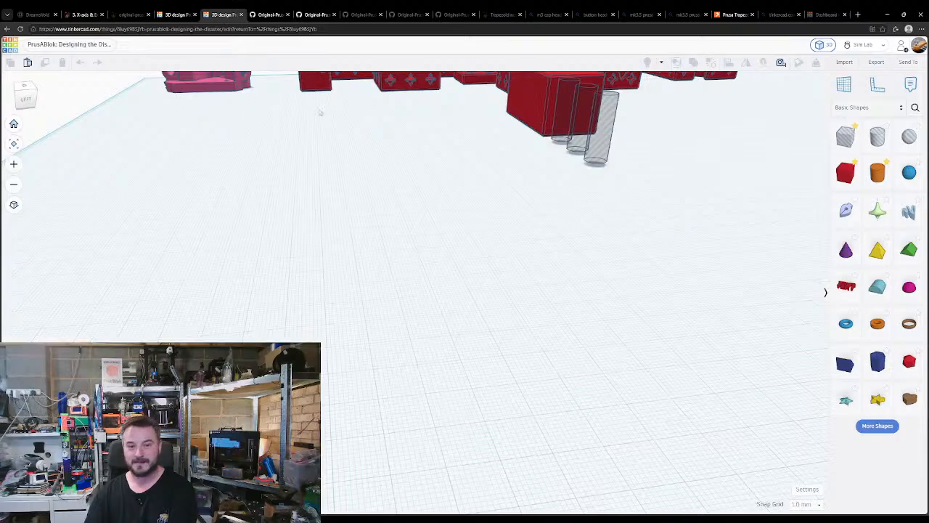
left_click(270, 15)
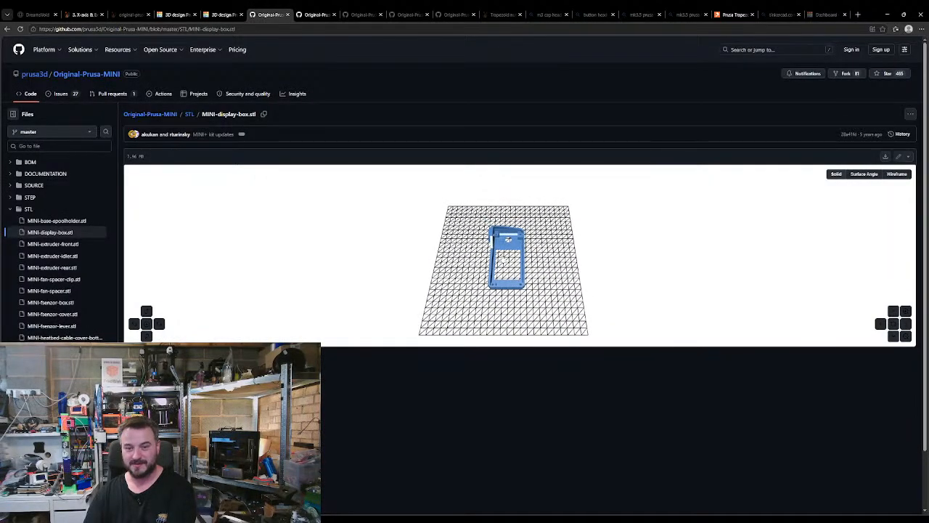
scroll(488, 229, "up", 10)
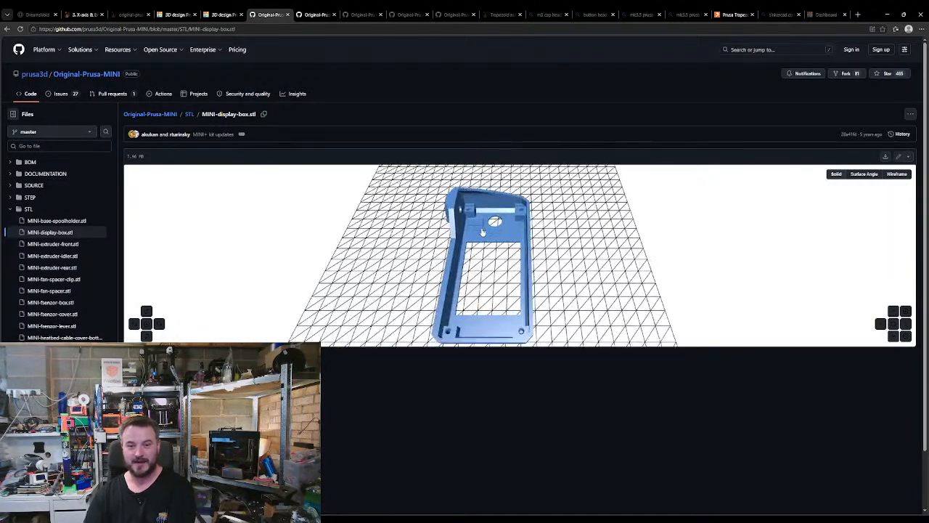
left_click_drag(484, 234, 539, 221)
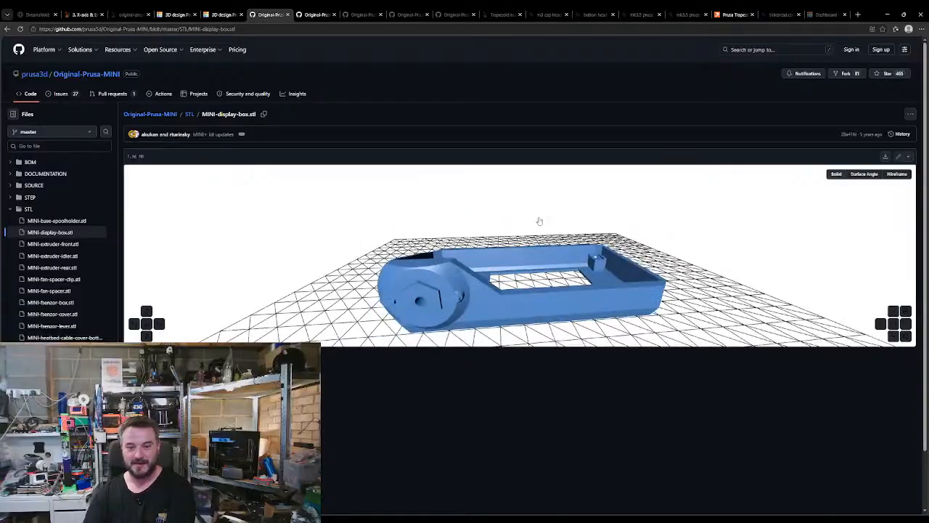
left_click_drag(416, 298, 497, 249)
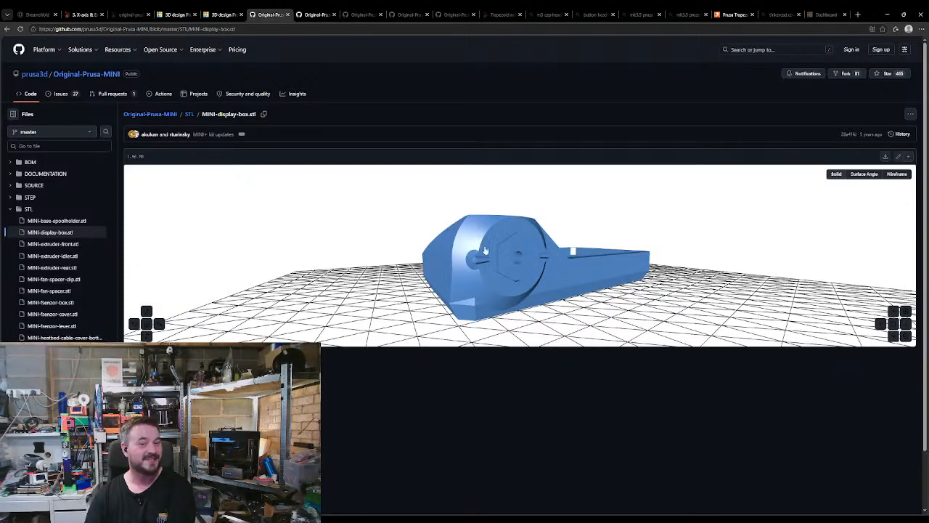
left_click_drag(515, 278, 495, 296)
left_click_drag(429, 277, 434, 290)
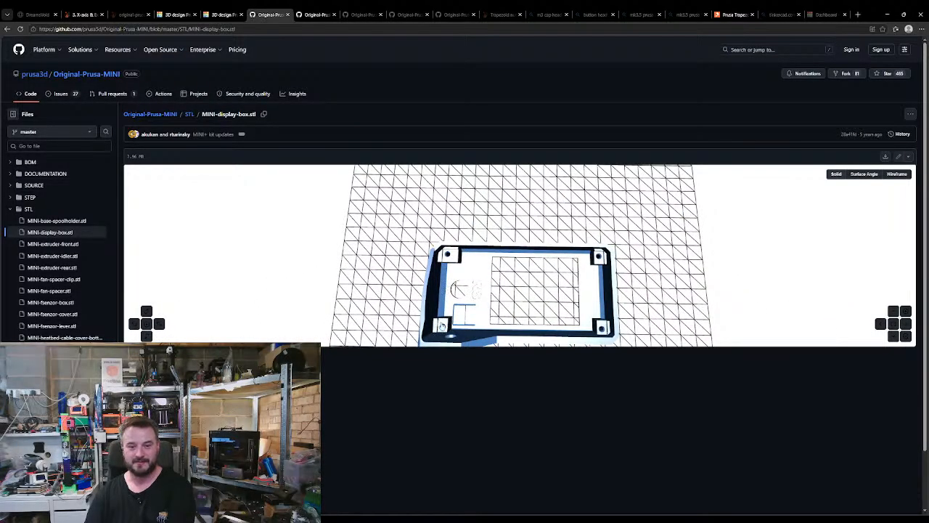
left_click_drag(442, 326, 450, 249)
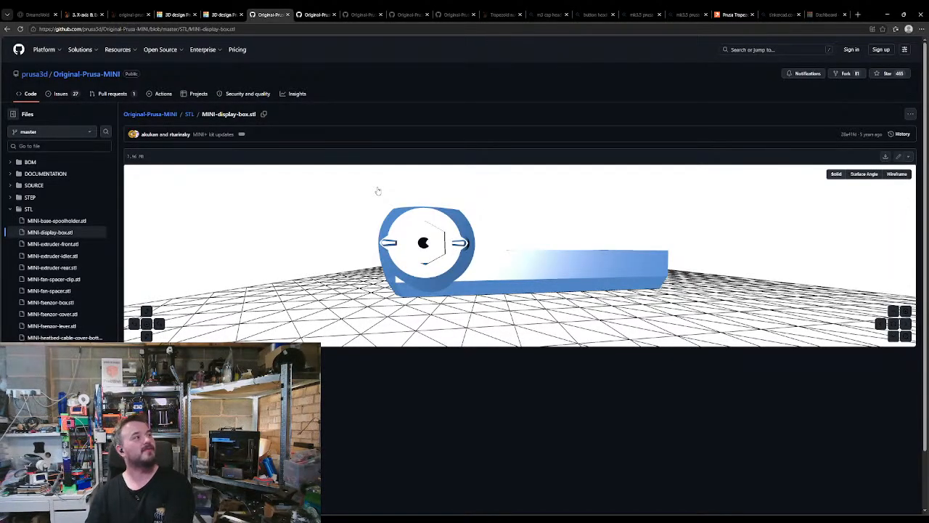
- Back in Tinkercad, move the pink bracket with the round recess out of the storage area and set it side by side with the display box
left_click(190, 11)
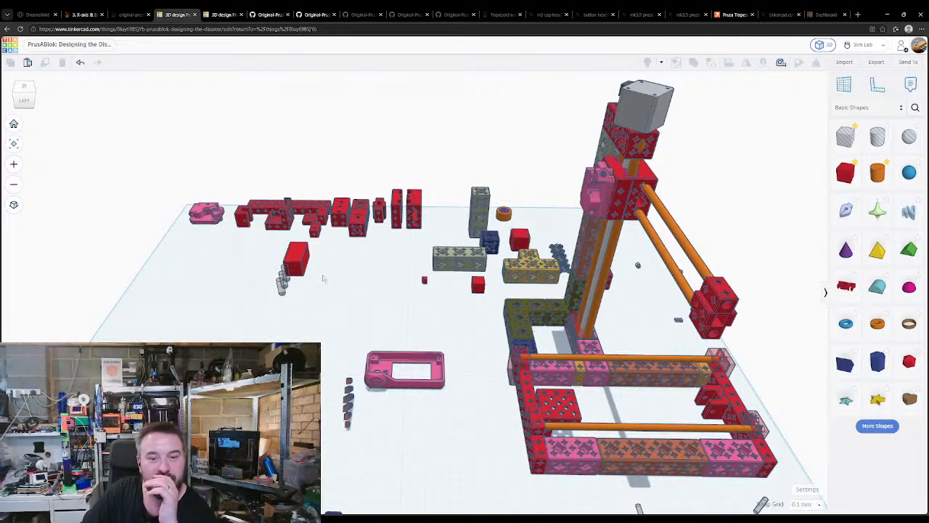
scroll(167, 355, "down", 1)
middle_click_drag(181, 370, 338, 231)
left_click_drag(337, 396, 473, 191)
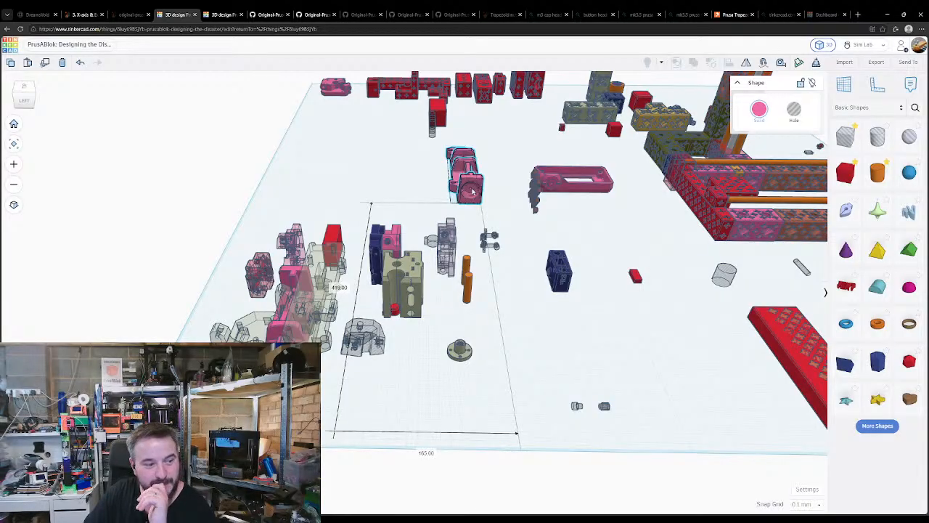
left_click_drag(473, 191, 490, 176)
left_click_drag(551, 182, 509, 166)
left_click(469, 159)
key("f")
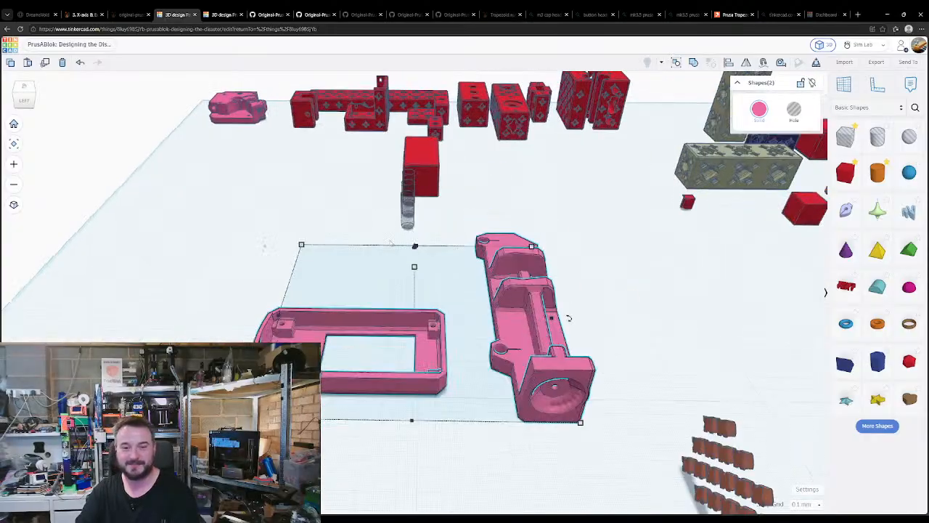
left_click(428, 298)
mouse_move(429, 298)
right_mouse_down()
mouse_move(531, 285)
mouse_move(598, 293)
mouse_move(422, 275)
mouse_move(387, 282)
mouse_move(395, 269)
mouse_move(606, 289)
mouse_move(432, 306)
right_mouse_up()
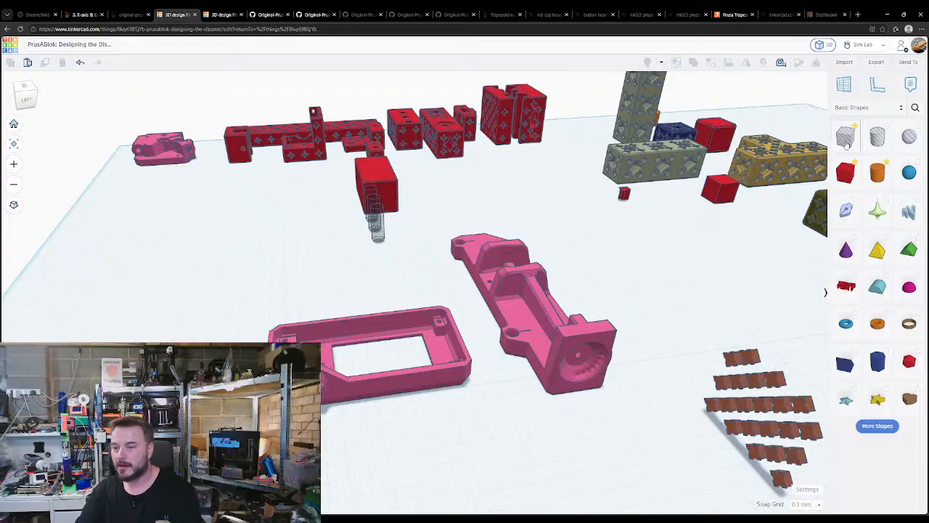
- Move the red box from the storage area to the round-recess end of the pink bracket
left_click(522, 330)
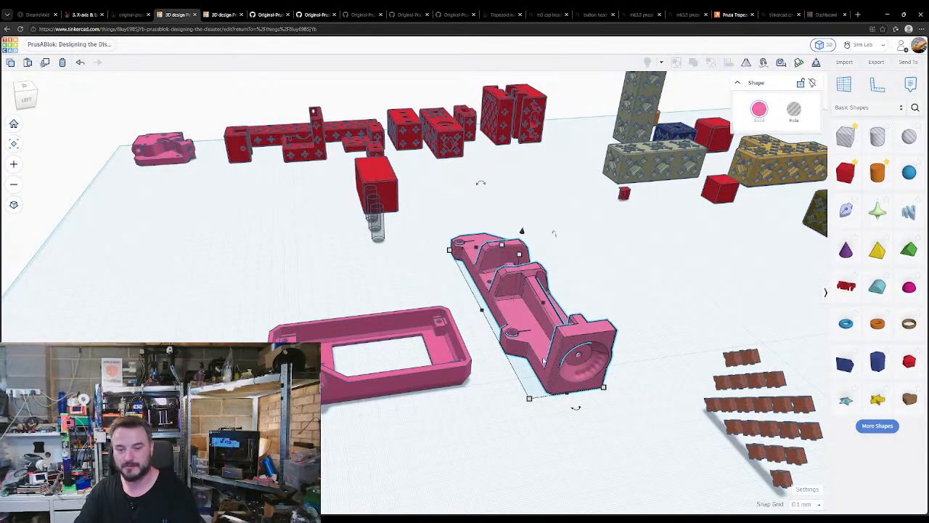
scroll(514, 320, "down", 5)
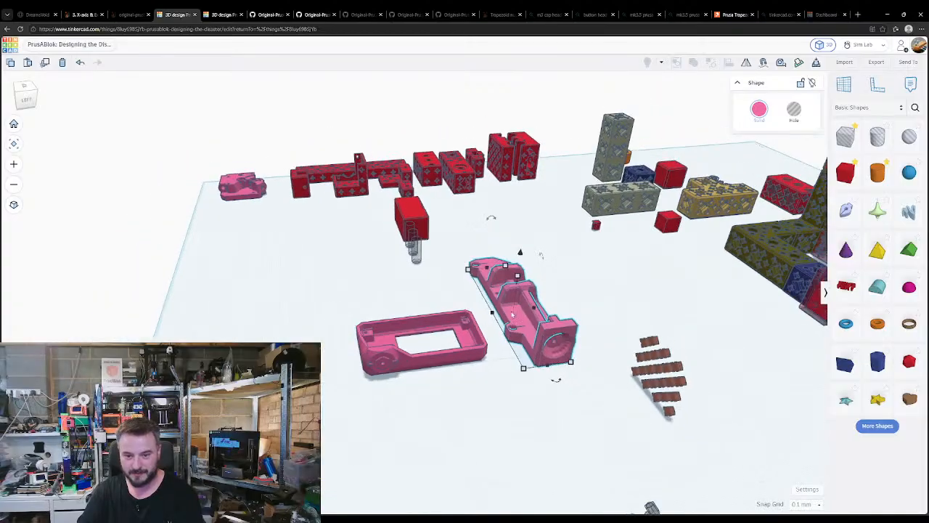
scroll(513, 314, "down", 2)
left_click_drag(522, 311, 329, 504, "alt")
left_click(431, 433)
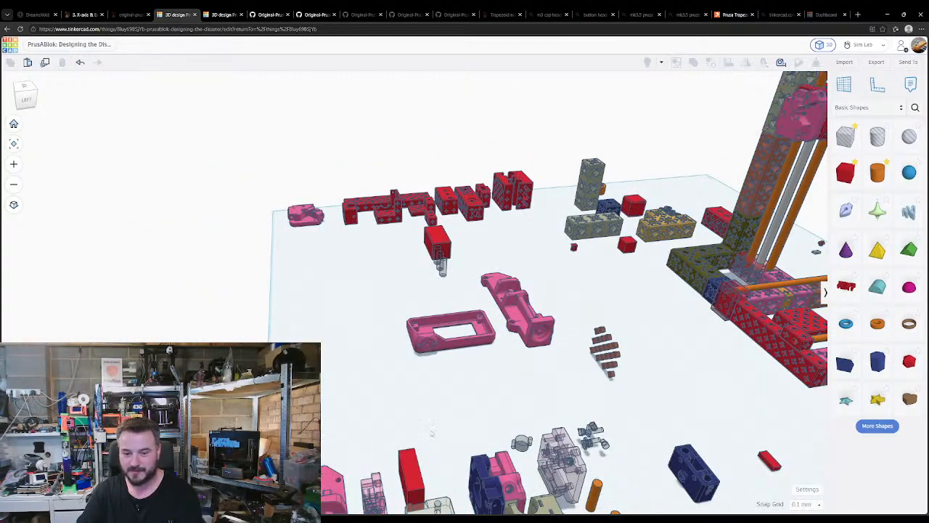
left_click_drag(416, 464, 539, 342)
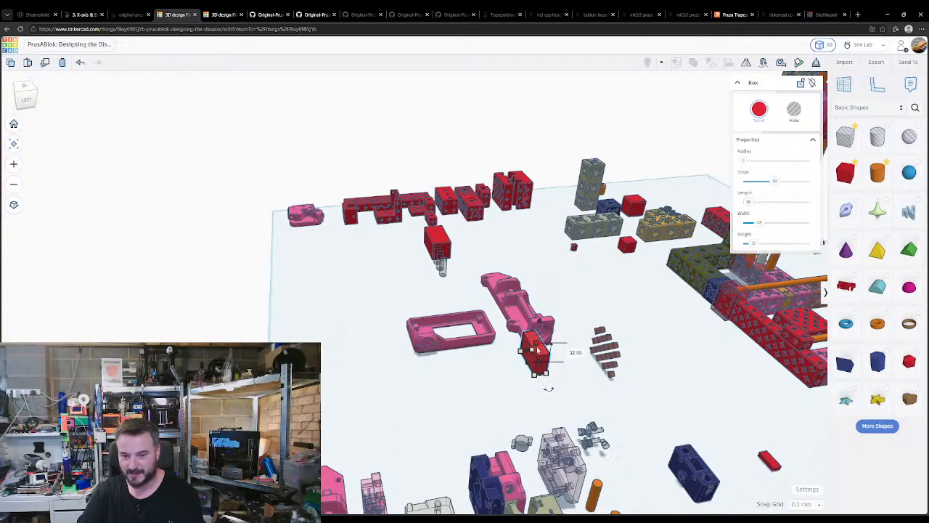
scroll(543, 361, "up", 8)
left_click(587, 385)
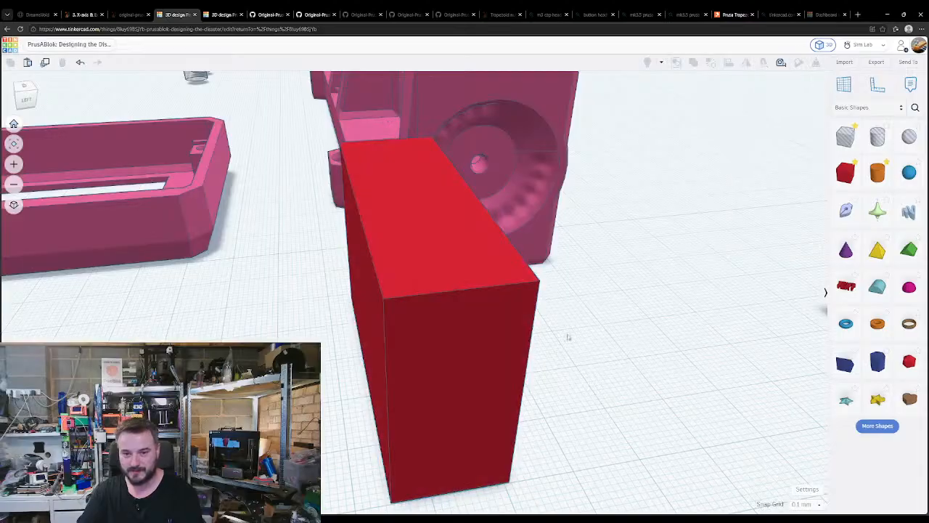
- Rotate the red box a quarter turn and place its wide face against the bracket's round-recess end
scroll(568, 337, "down", 2)
left_click(496, 369)
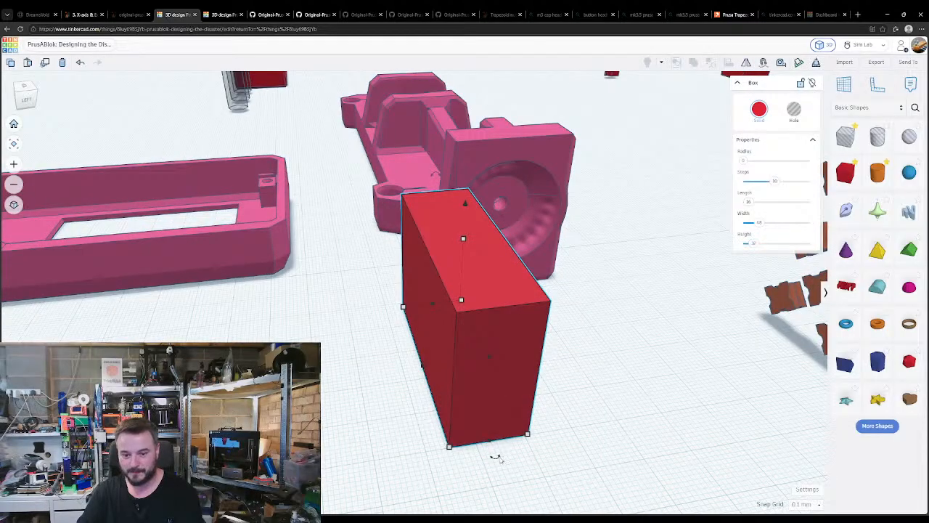
left_click_drag(496, 458, 487, 429)
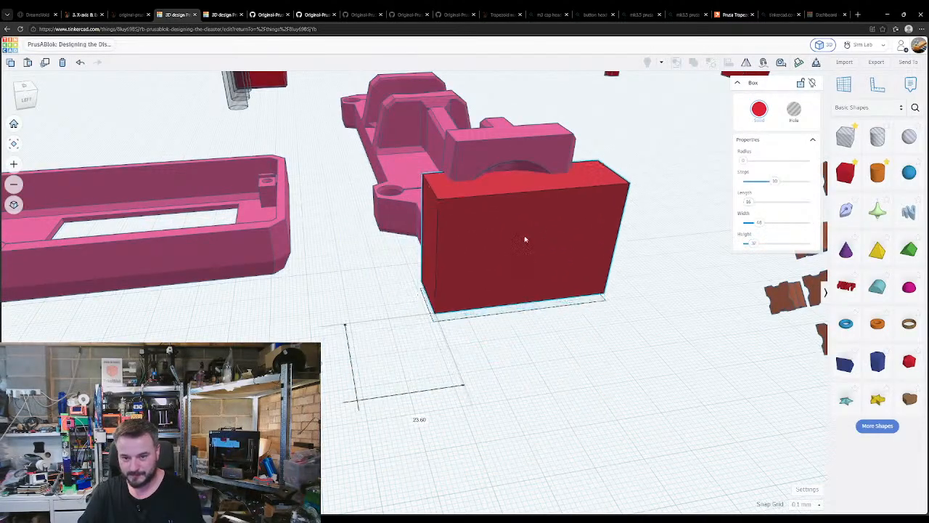
left_click_drag(526, 239, 520, 236)
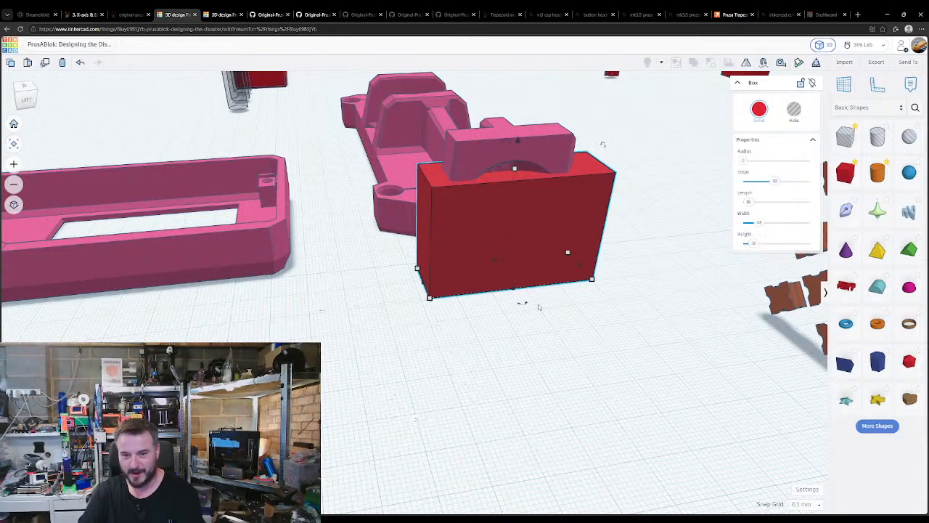
- Set the red box's height to 48 mm, deselect it and check how it meets the bracket from behind
right_click_drag(506, 223, 504, 144)
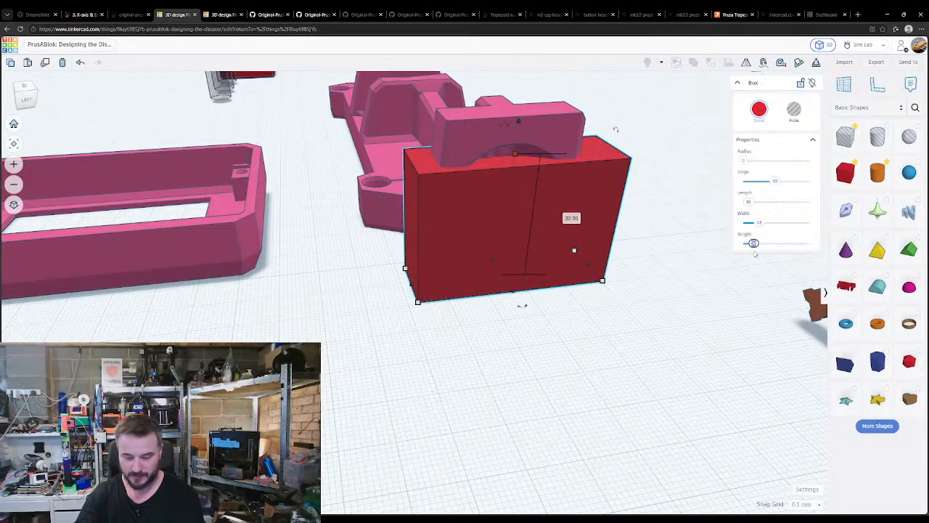
type("48")
key("Return")
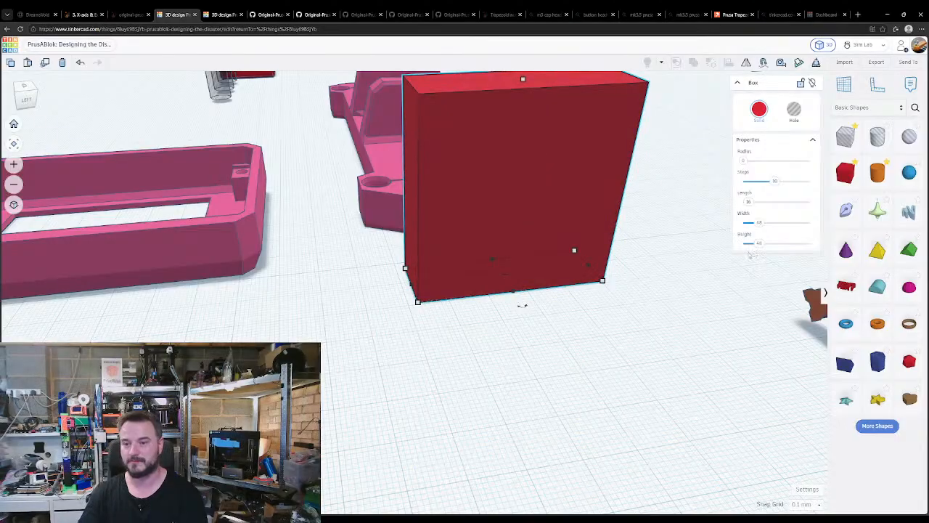
left_click(384, 300)
right_click_drag(435, 299, 617, 265)
right_click_drag(378, 268, 614, 275)
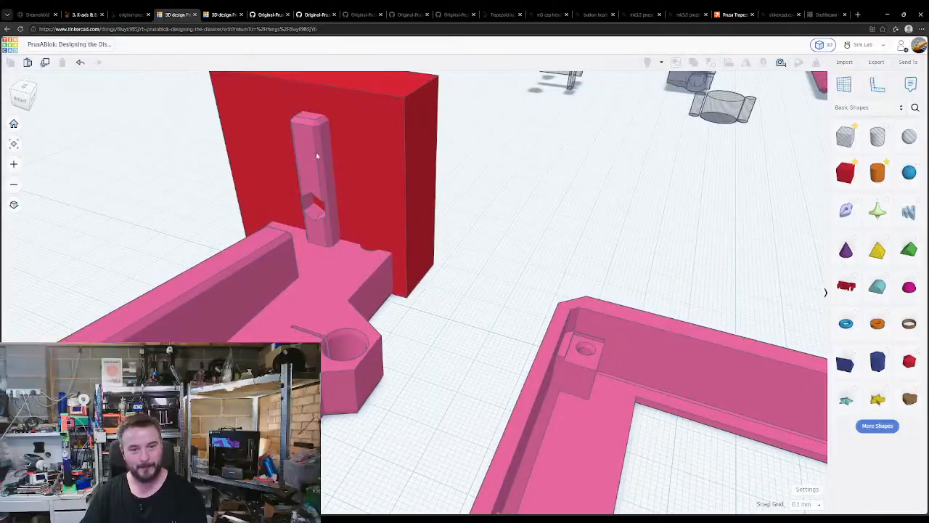
- Drop the red box onto a workplane set on the inner face of the bracket's round-recess end
left_click(320, 163)
left_click(321, 162)
key("w")
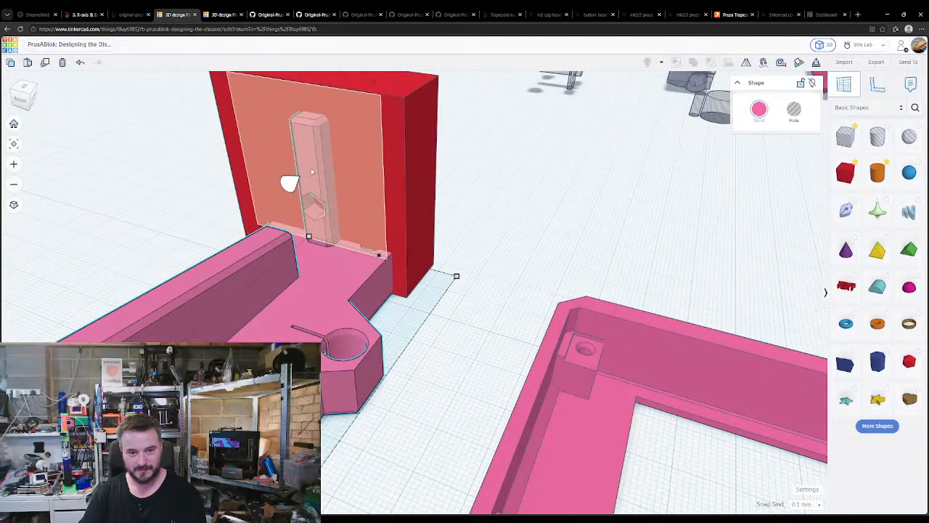
left_click(302, 180)
left_click(377, 207)
key("d")
right_click_drag(510, 219, 403, 256)
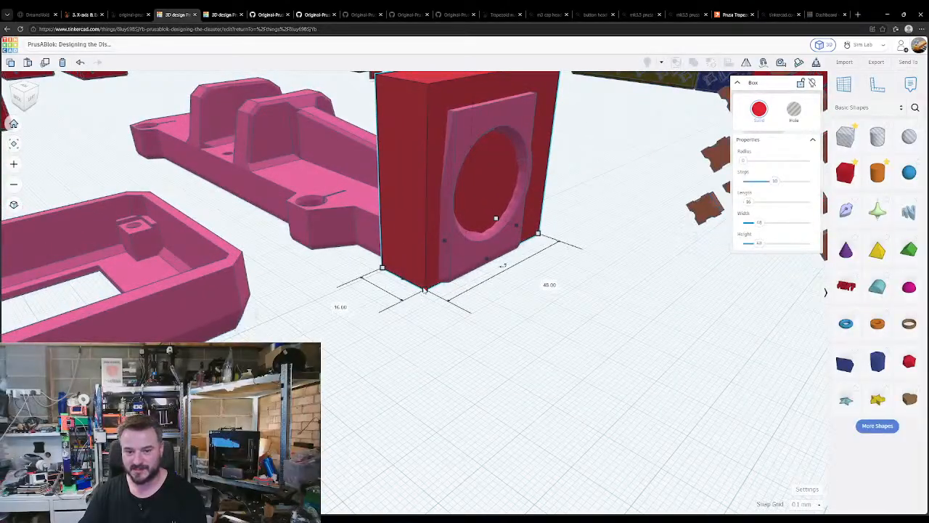
right_click_drag(494, 216, 303, 338)
scroll(354, 292, "down", 3)
scroll(353, 291, "up", 1)
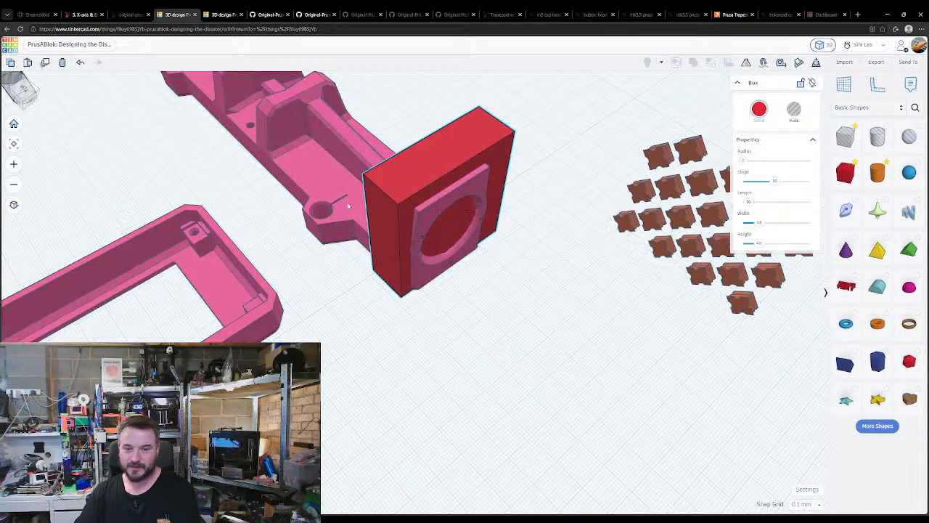
- Try grouping the bracket and the red box as an intersection, and inspect the recess piece from the front
left_click(443, 236)
left_click(450, 179, "shift")
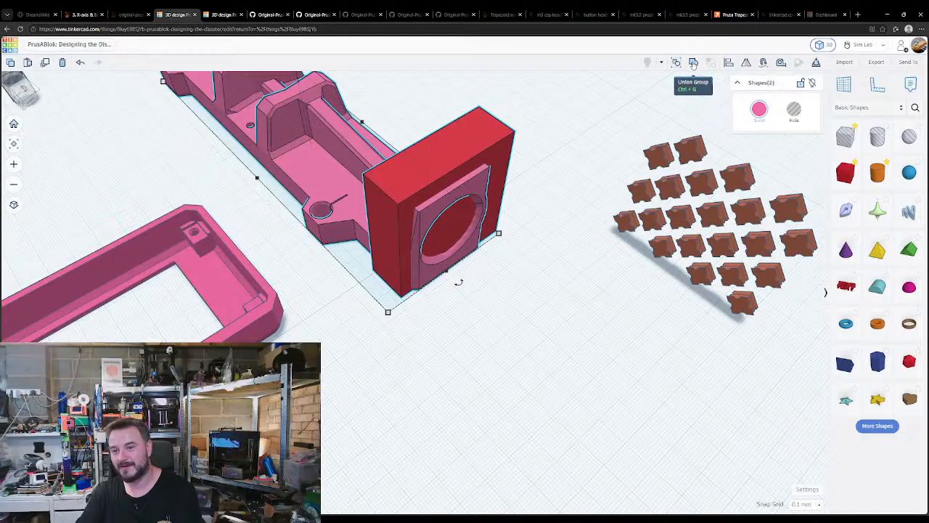
left_click(694, 62)
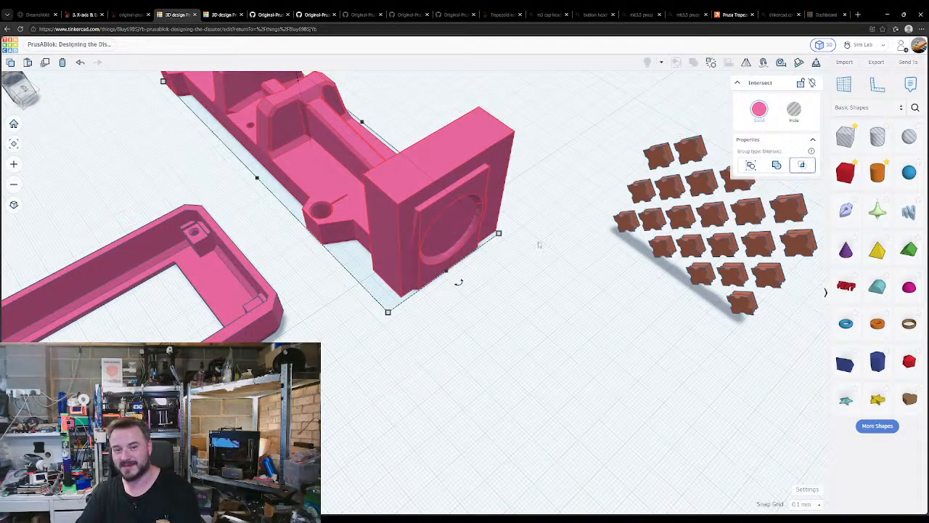
left_click(488, 263)
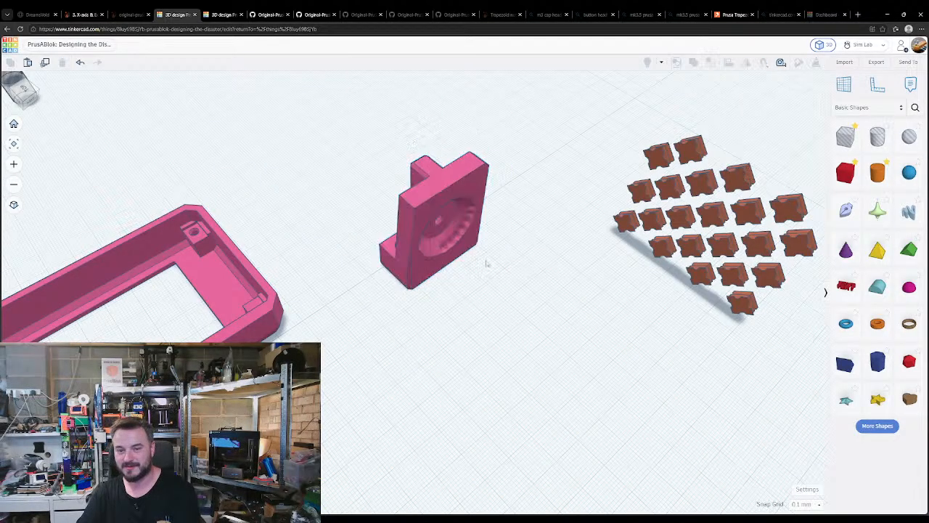
right_click_drag(412, 265, 381, 293)
left_click(381, 292)
left_click_drag(382, 294, 411, 294)
right_click_drag(371, 312, 481, 325)
scroll(481, 323, "up", 2)
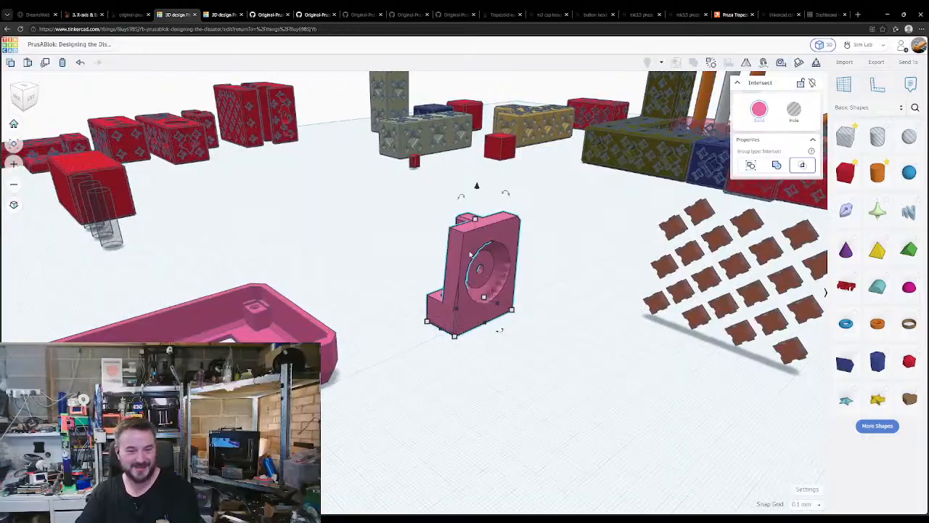
scroll(471, 266, "up", 3)
- Undo the intersection so the bracket and the red box are separate shapes
key("ctrl+z")
key("ctrl+z")
key("ctrl+z")
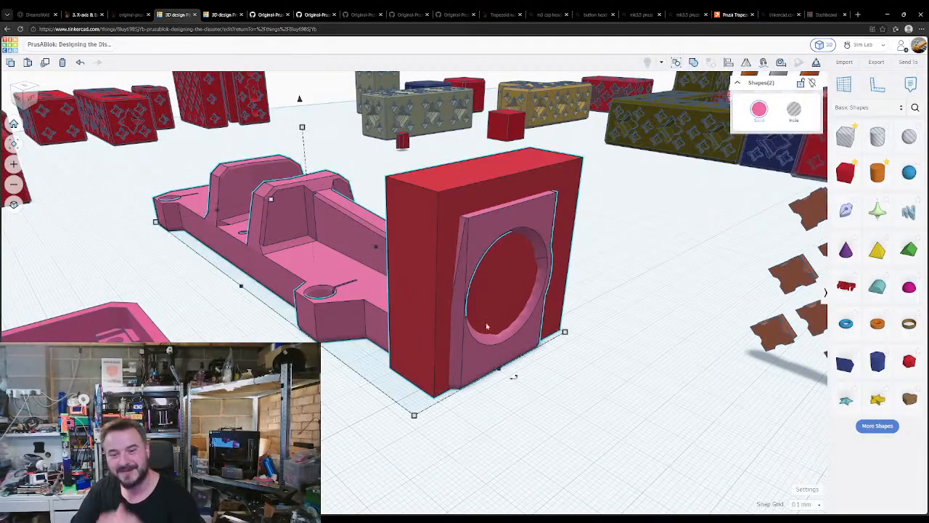
- Try stretching the red box's depth outward past the bracket's round-recess face
left_click(480, 215)
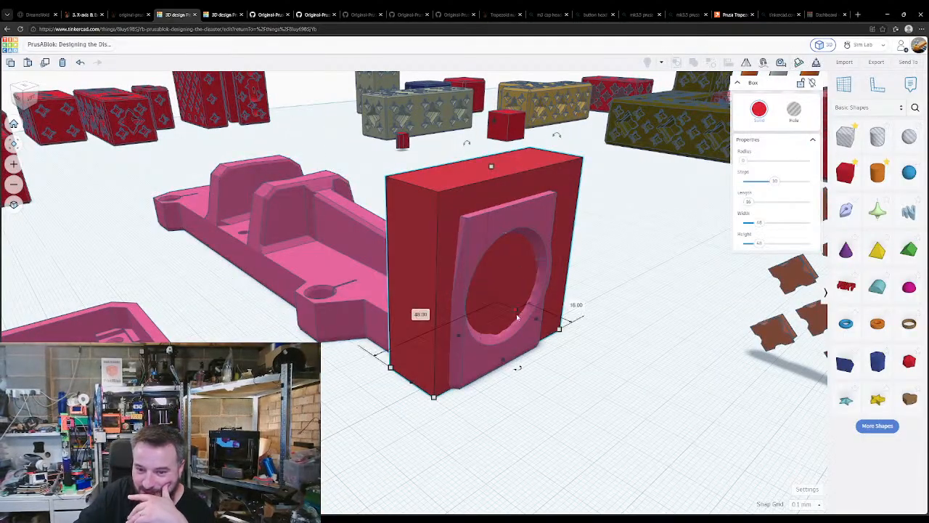
left_click_drag(506, 367, 511, 370)
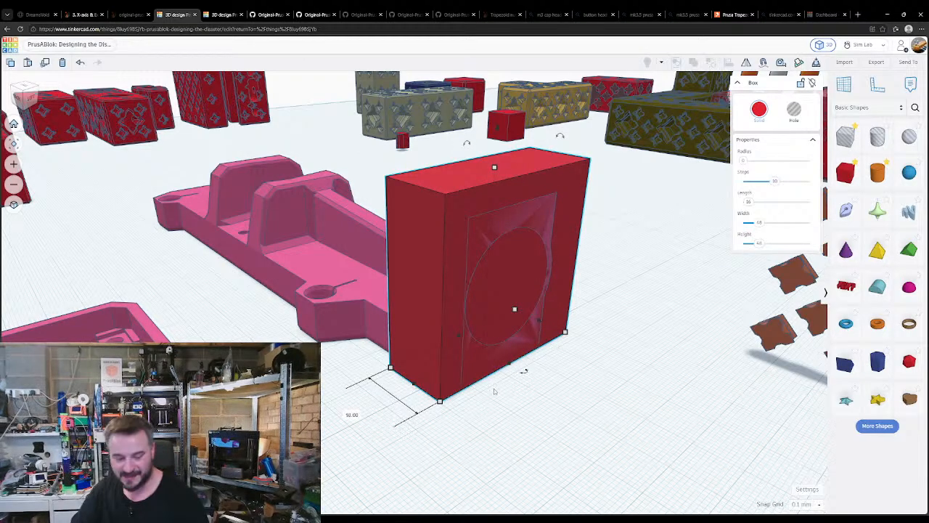
key("ctrl+z")
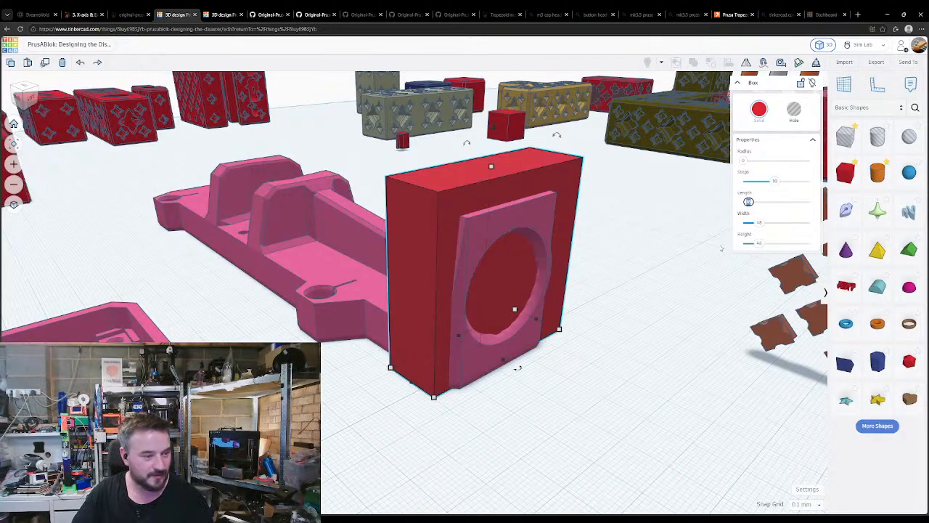
- Set the red box's length to 18 mm and drop it onto a workplane on the bracket's round-recess face
type("18")
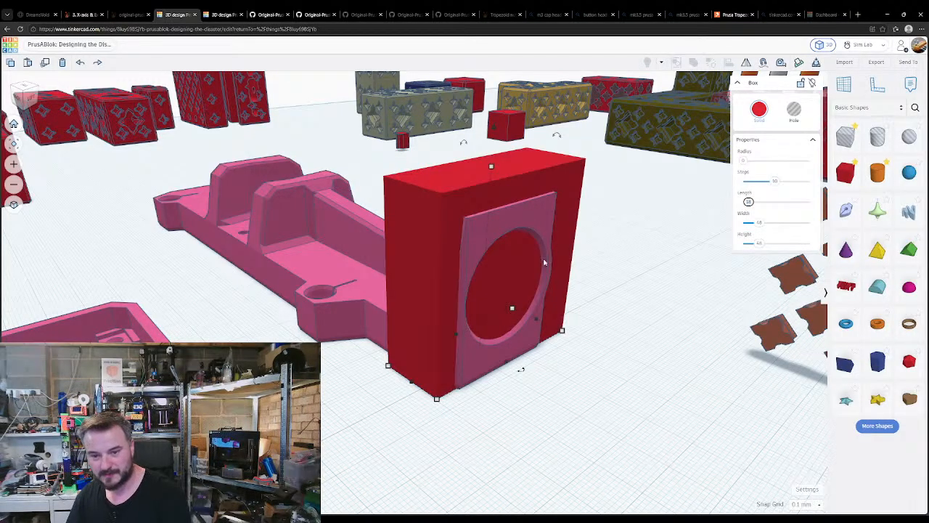
key("Return")
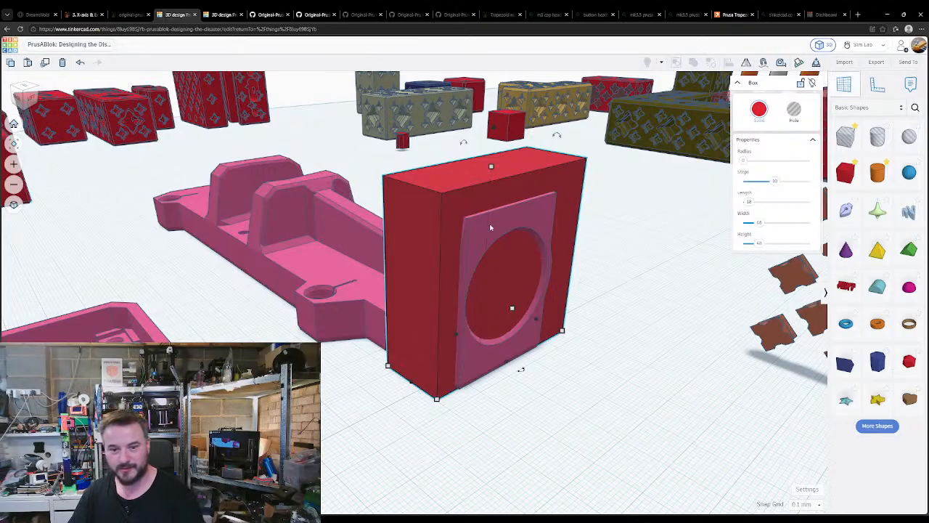
key("w")
left_click(486, 229)
key("d")
key("w")
left_click(536, 398)
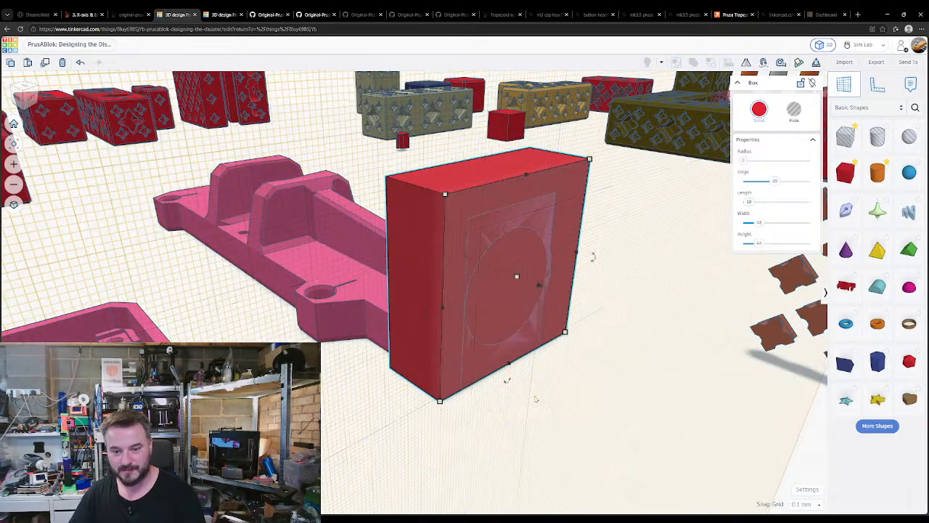
right_click_drag(536, 398, 500, 465)
key("w")
left_click(374, 353)
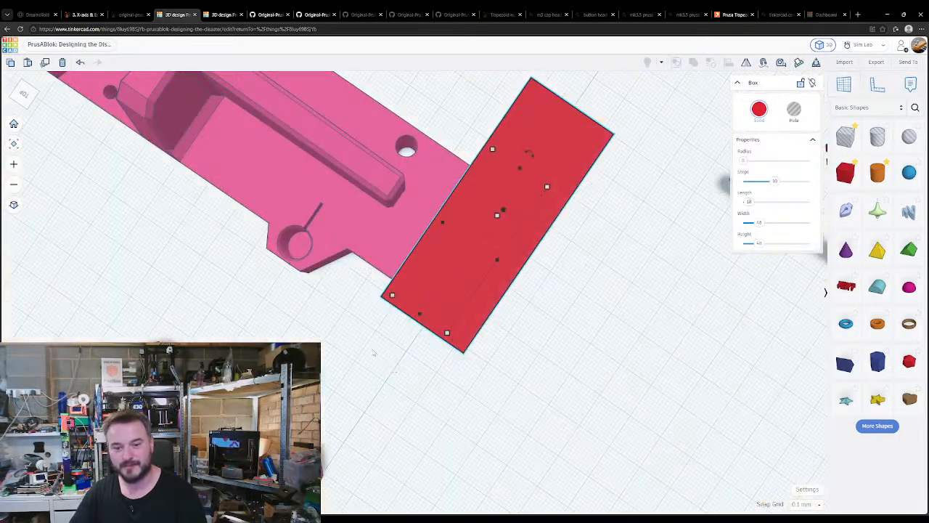
- Undo the red box's realignment and its 18 mm length
key("ctrl+z")
key("ctrl+z")
key("ctrl+z")
key("ctrl+z")
key("ctrl+z")
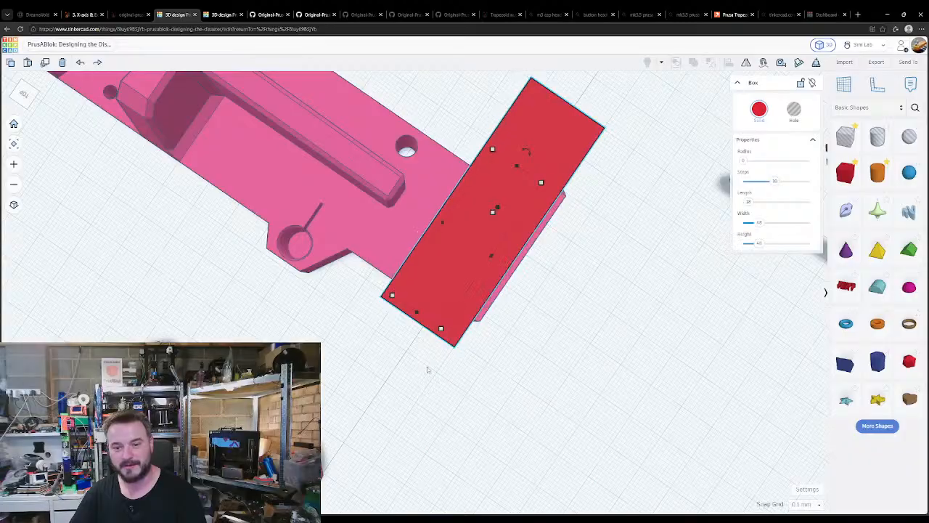
- Drop the red box onto a workplane on the bracket's round-recess face, and reset the workplane to the ground
right_click_drag(517, 400, 489, 313)
key("w")
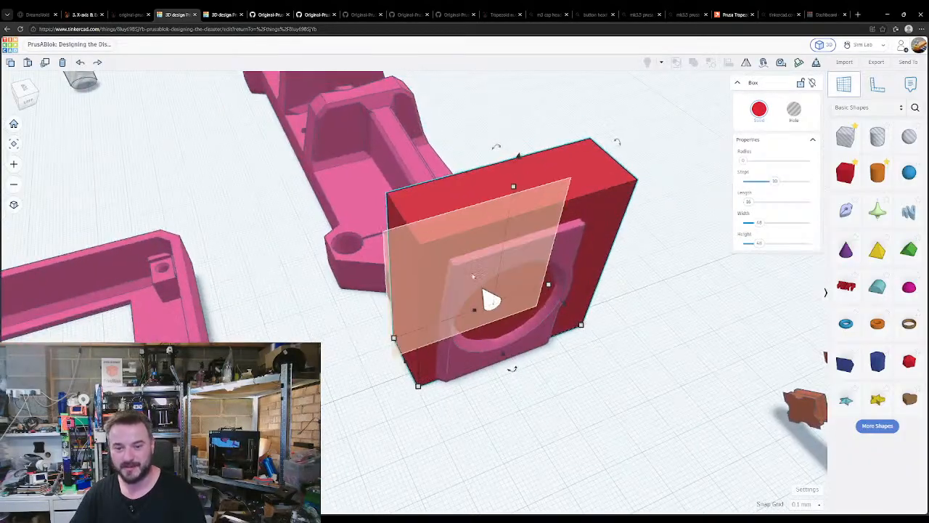
left_click(475, 276)
left_click(471, 257)
left_click(481, 243)
key("d")
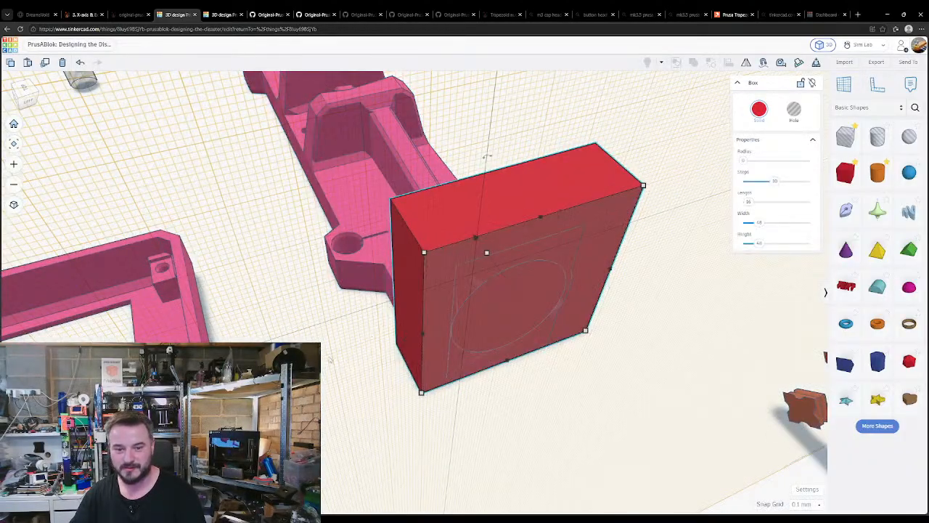
key("w")
right_click_drag(405, 435, 417, 501)
left_click(342, 374)
- Nudge the red box sideways across the bracket's recess end and change the snap grid to 1.0 mm
right_click_drag(341, 373, 357, 356)
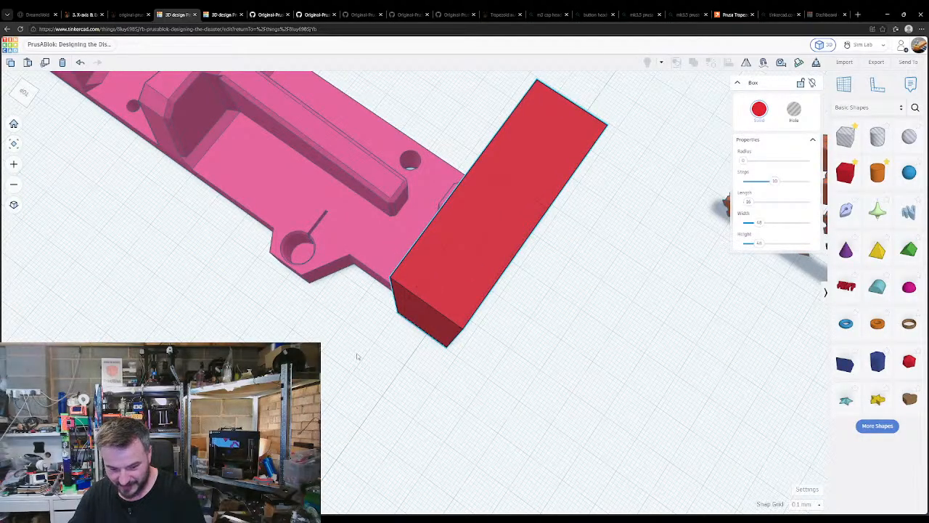
right_click_drag(357, 356, 318, 334)
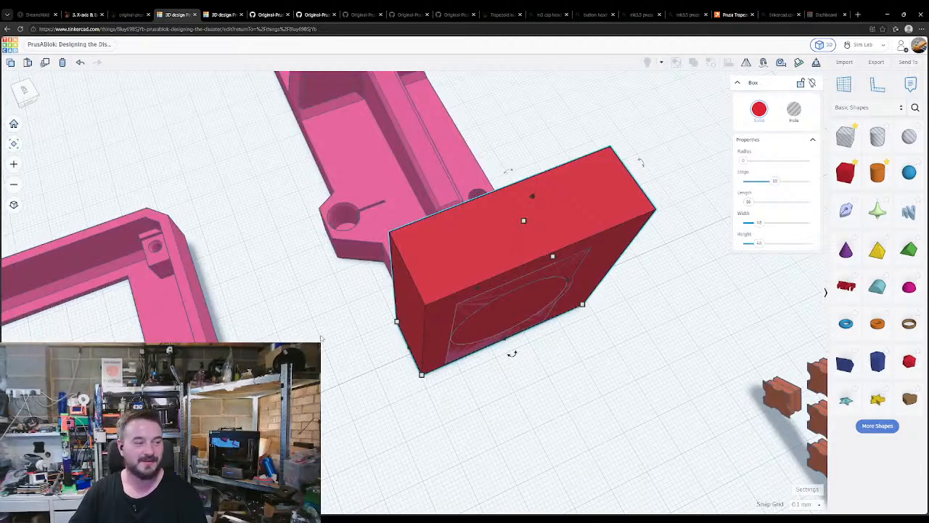
right_click_drag(352, 424, 171, 349)
right_click_drag(196, 290, 406, 356)
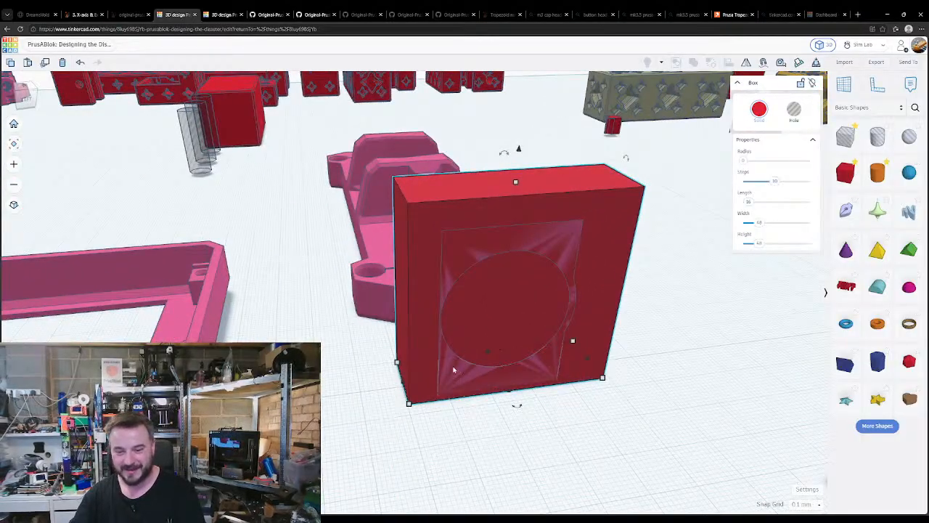
key("Left")
key("Left")
key("Left")
key("Left")
key("Left")
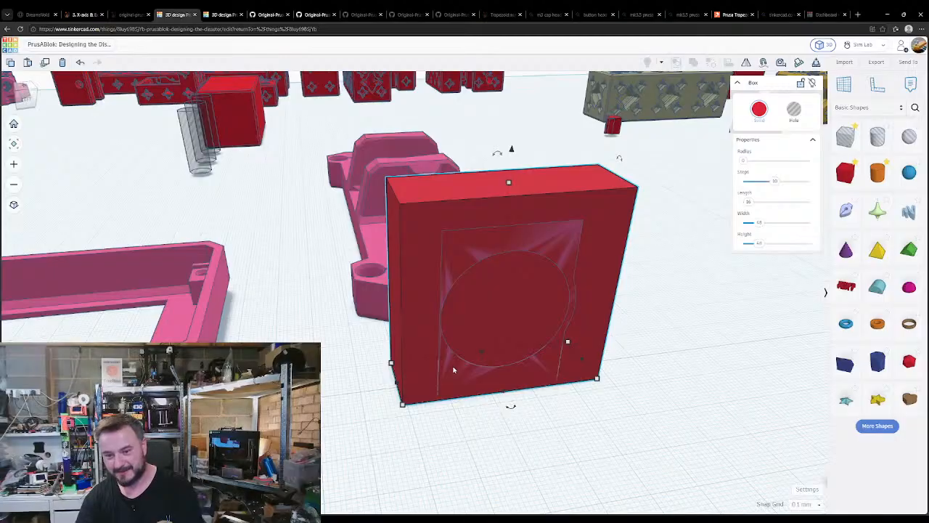
left_click(818, 502)
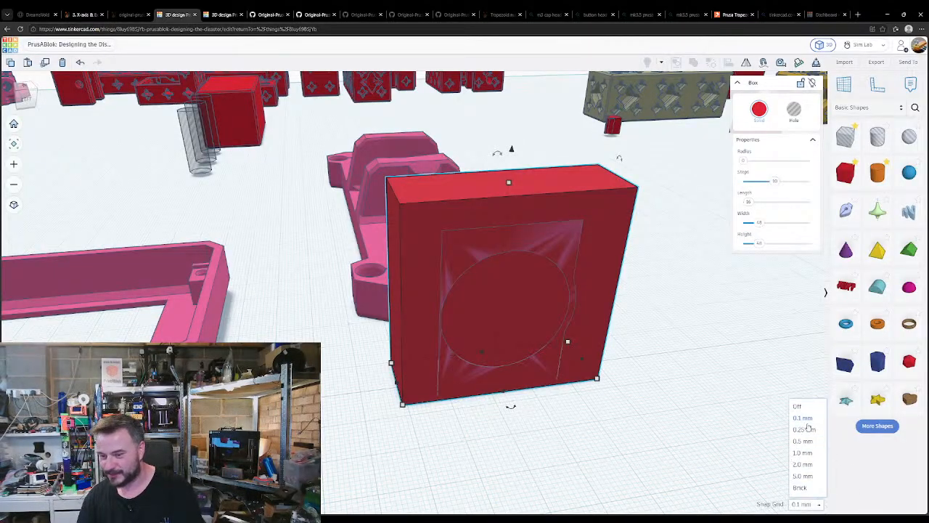
left_click(802, 452)
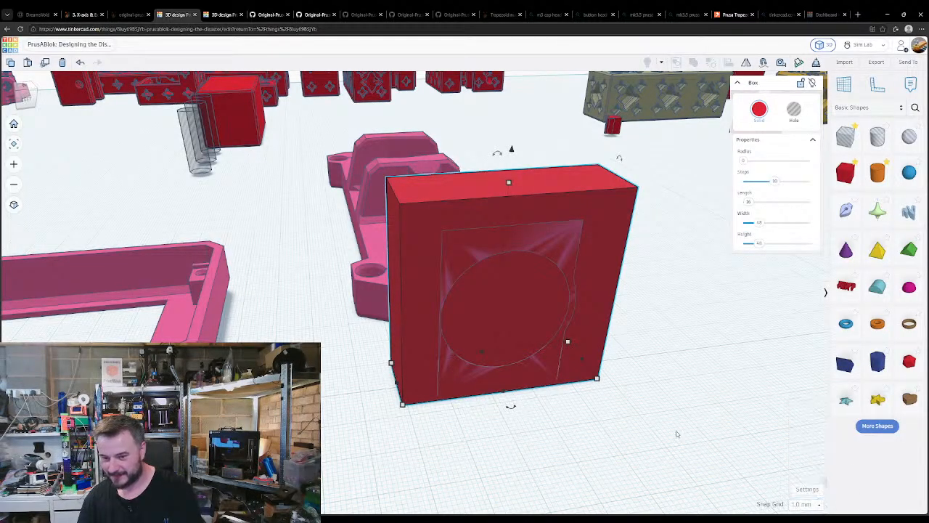
left_click(676, 434)
- Group the red box and the pink bracket as an intersection to keep only the recess end
right_click_drag(415, 409, 418, 272)
left_click(419, 273)
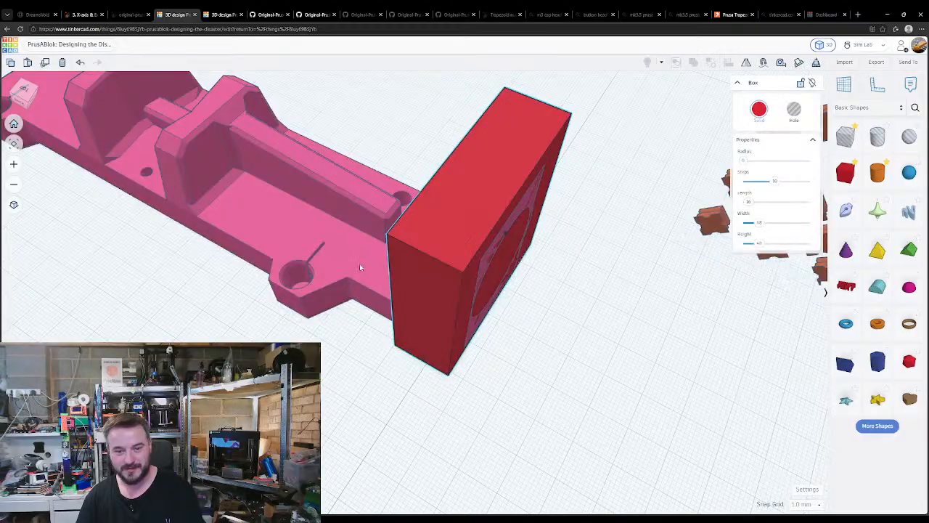
left_click(359, 264, "shift")
left_click(683, 64)
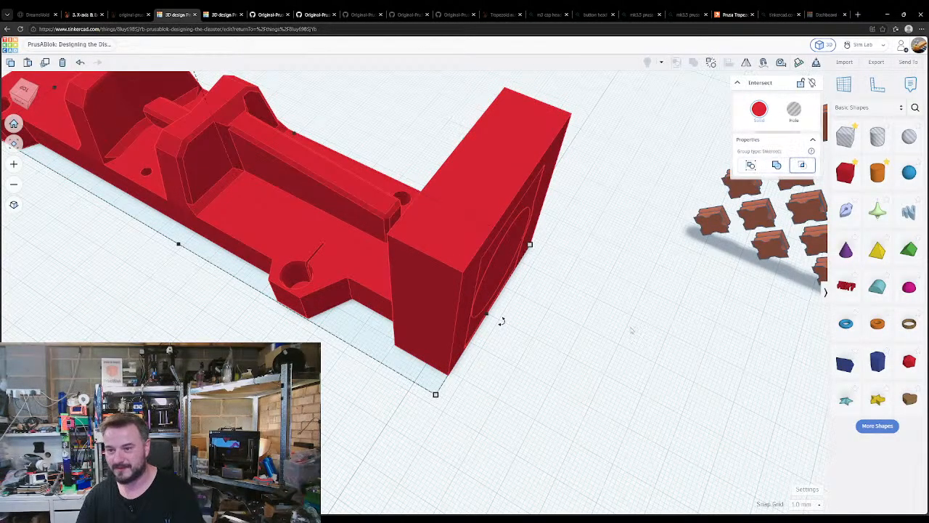
left_click(633, 323)
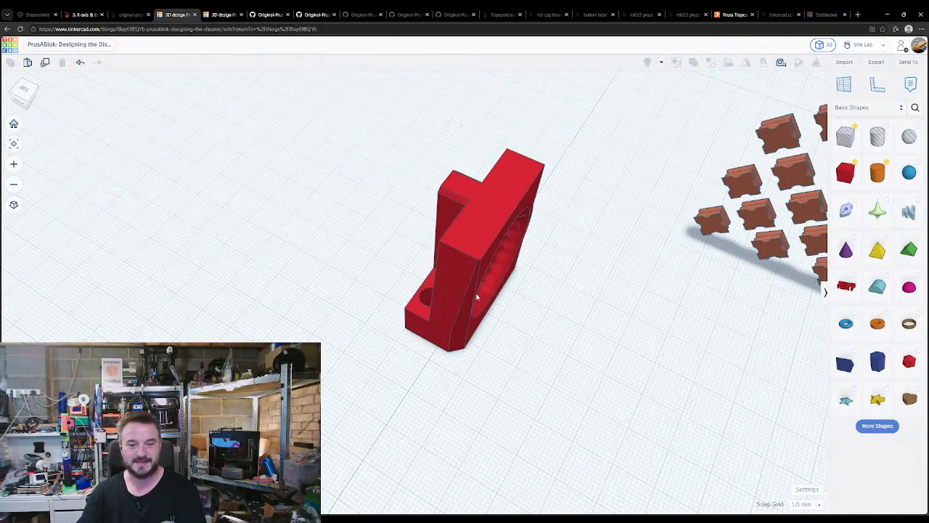
- Duplicate the intersected recess piece and move one copy out in front of the other
left_click(475, 294)
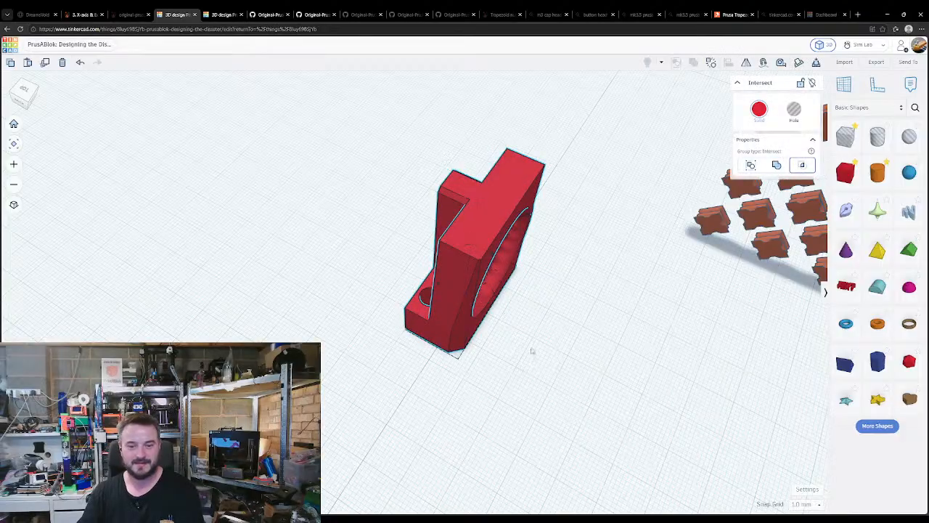
right_click_drag(533, 353, 358, 260)
scroll(358, 260, "down", 5)
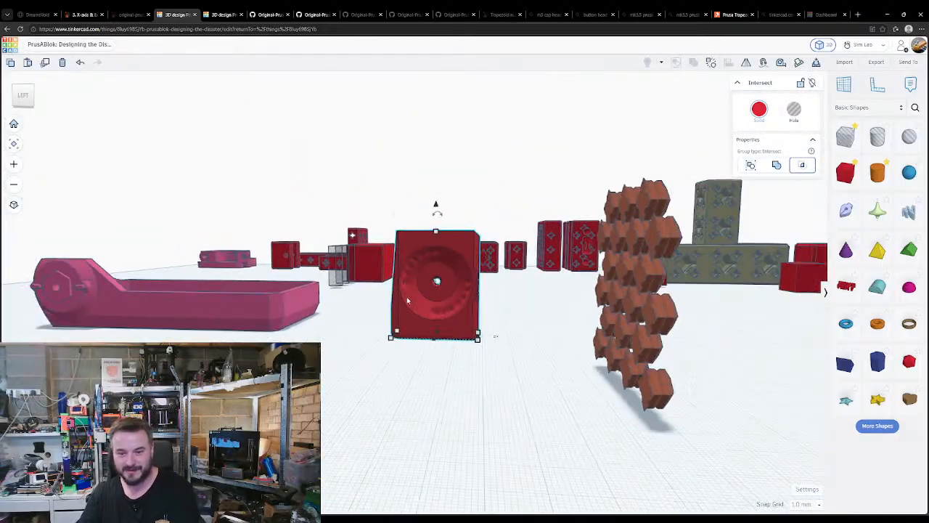
right_click_drag(427, 307, 468, 347)
key("ctrl+d")
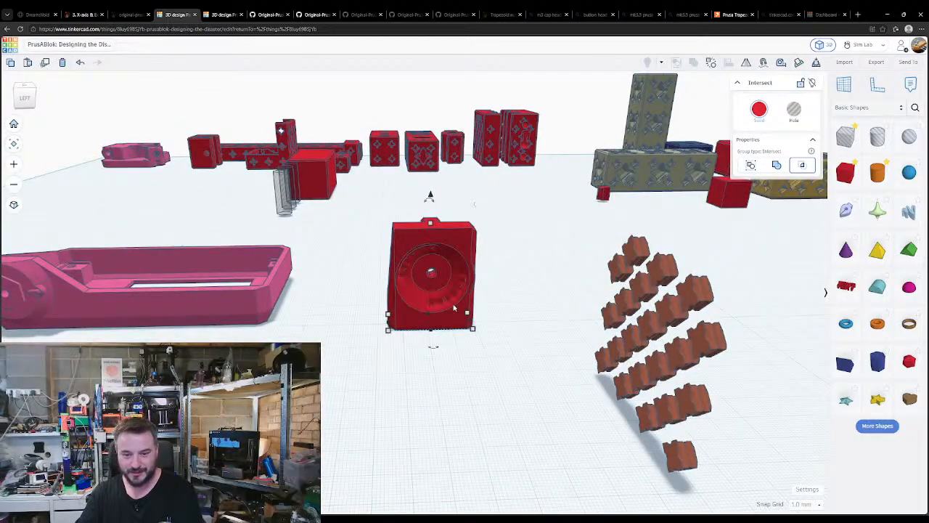
left_click_drag(455, 309, 443, 421)
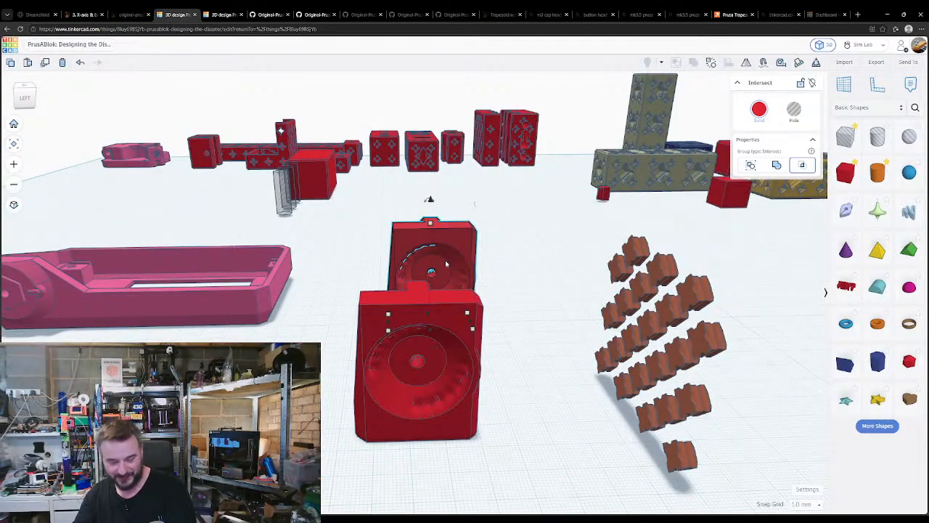
- Ungroup the rear intersected copy and delete its pink bracket, keeping the red box
key("ctrl+shift+g")
left_click(342, 282)
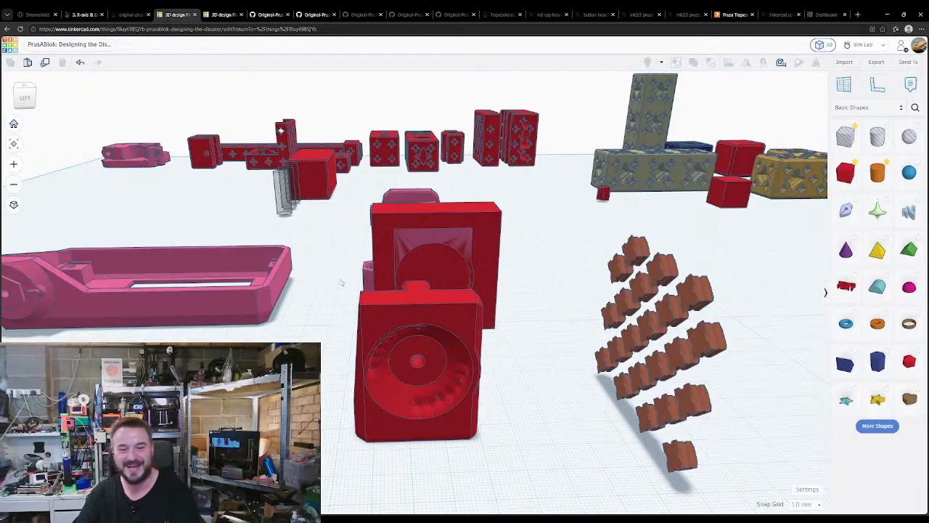
left_click(401, 198)
key("Delete")
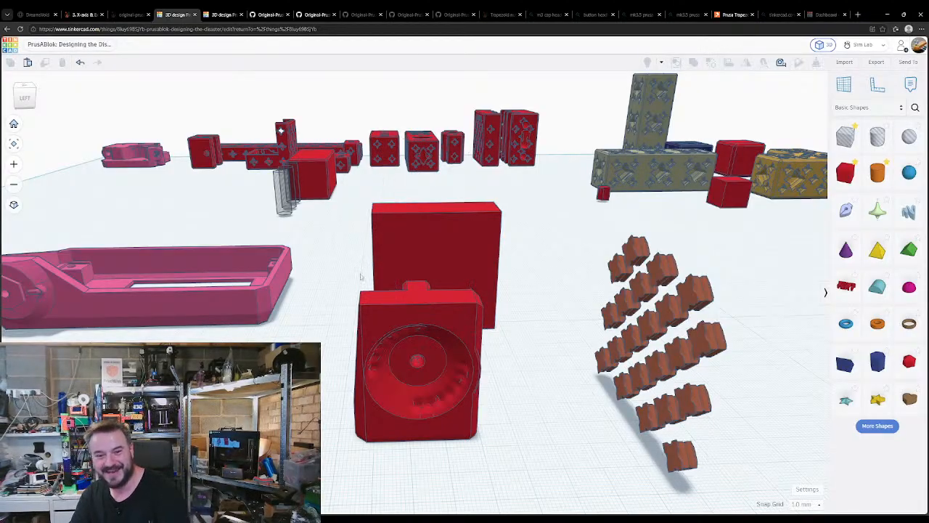
right_click_drag(337, 317, 422, 392)
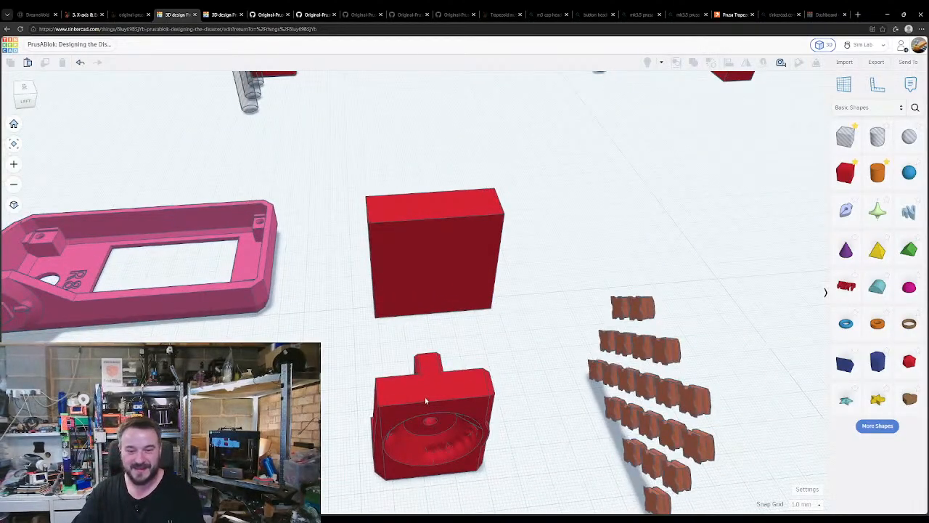
- Set the workplane on the red box's large front face and drop the intersected recess piece onto it
left_click(426, 400)
mouse_move(435, 406)
left_mouse_down()
mouse_move(440, 379)
mouse_move(440, 393)
left_mouse_up()
key("w")
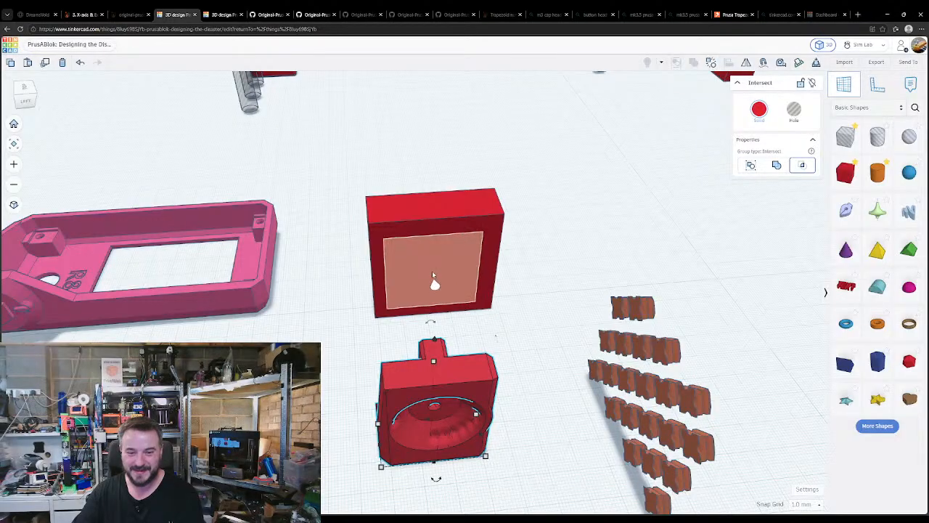
left_click(433, 275)
key("d")
- Set the workplane on the red box's narrow side face, drop the recess piece to that plane, and return the workplane to the ground
right_click_drag(353, 381, 428, 408)
key("w")
left_click(351, 260)
key("d")
key("w")
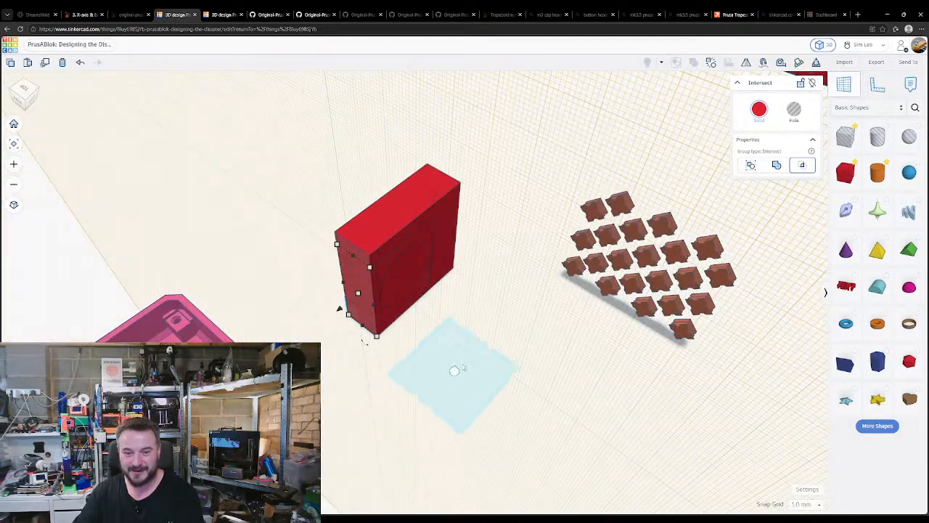
left_click(454, 370)
right_click_drag(455, 370, 400, 350)
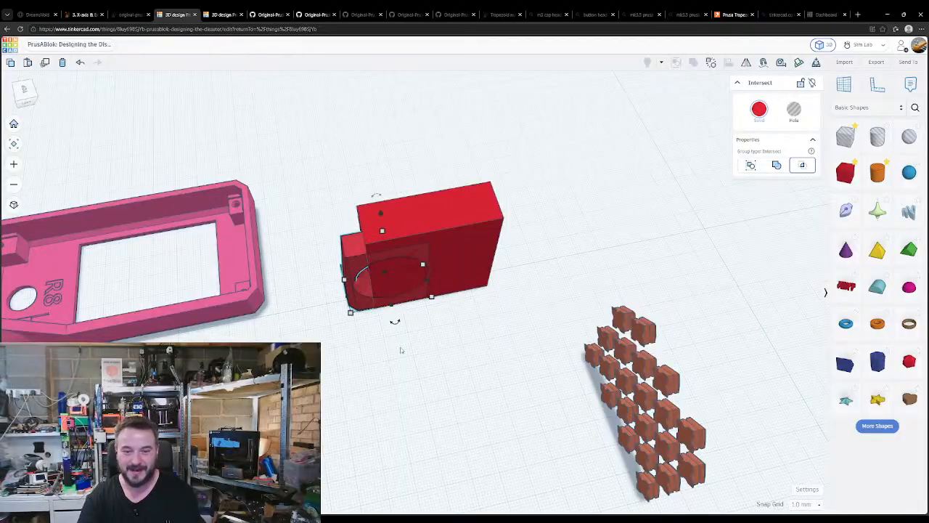
- Nudge the recess piece sideways until it sits roughly centred across the red box's width
key("shift+Right")
key("shift+Right")
key("Left")
key("Left")
key("Left")
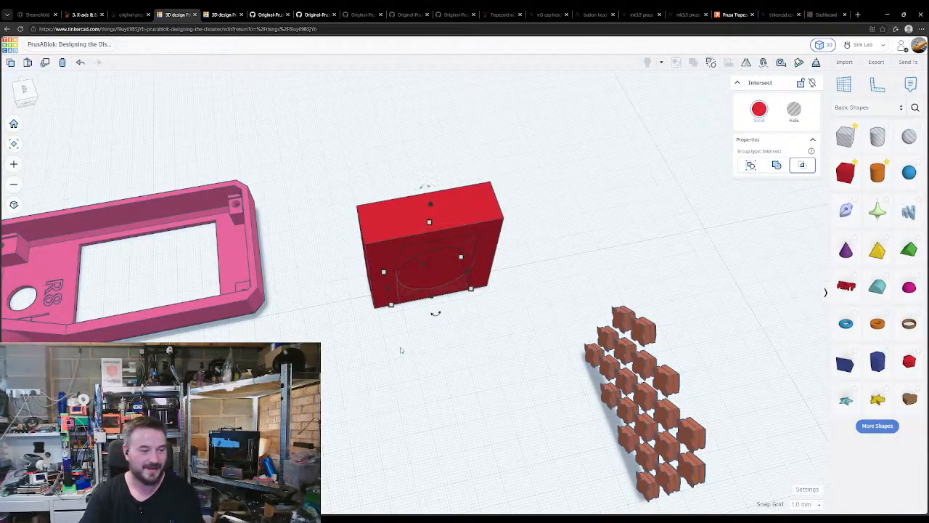
- Select the red box and the recess piece inside it together
left_click(458, 308)
right_click_drag(458, 307, 422, 240)
left_click(423, 229)
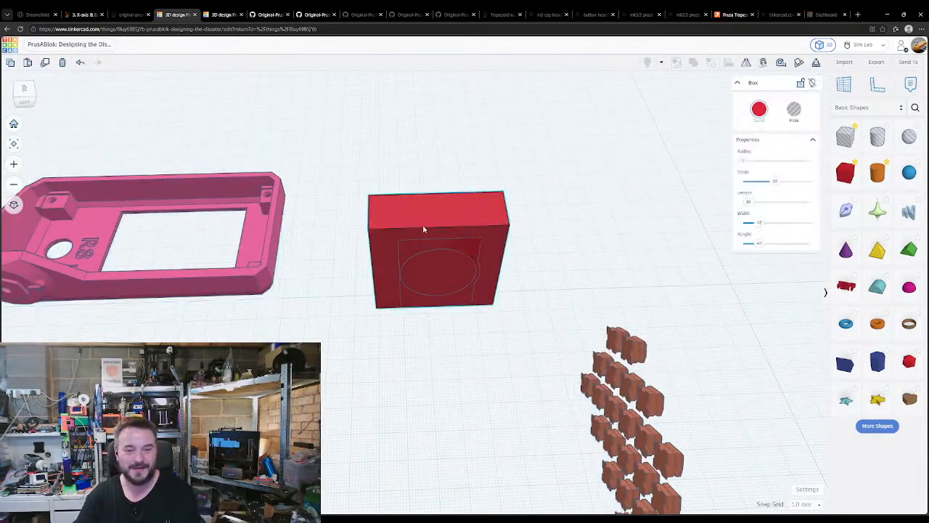
right_click_drag(479, 344, 470, 287)
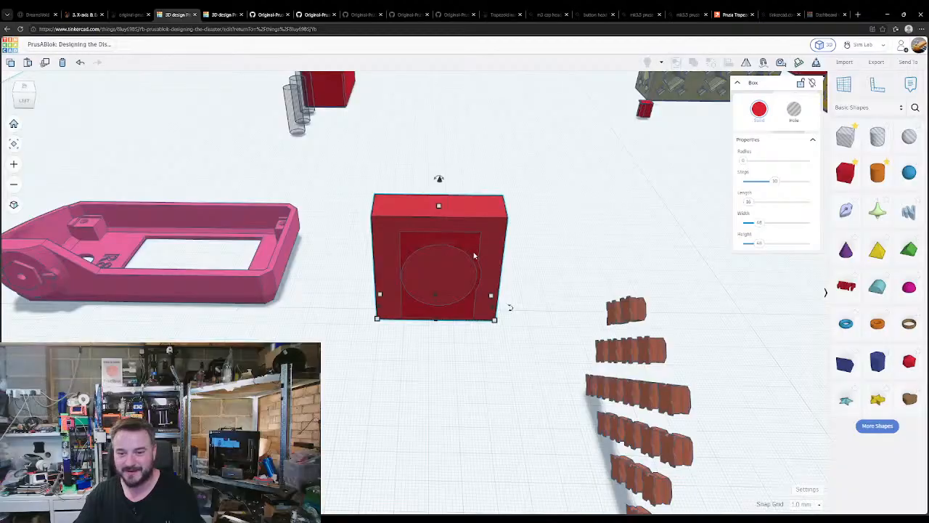
left_click(441, 266, "shift")
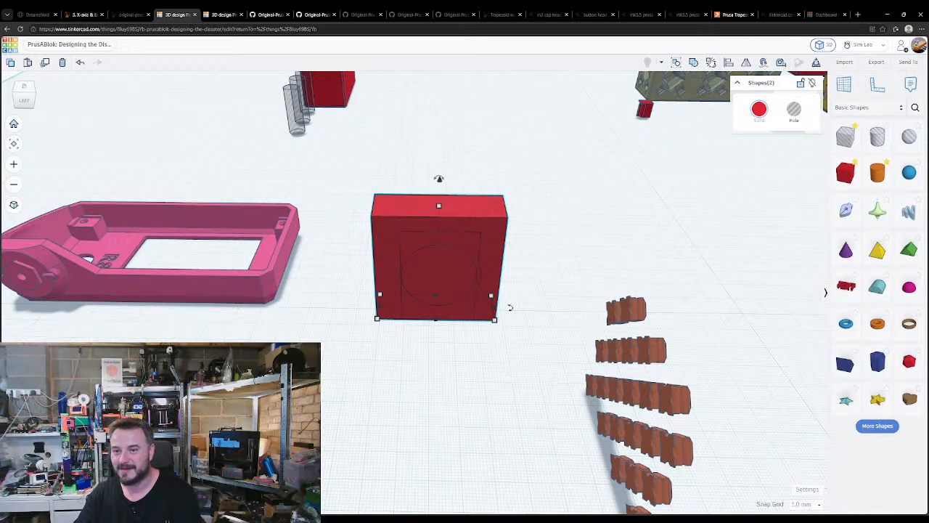
- Move the red box back off the enclosed shape and turn that shape into a hole
left_click(613, 216)
left_click(491, 239)
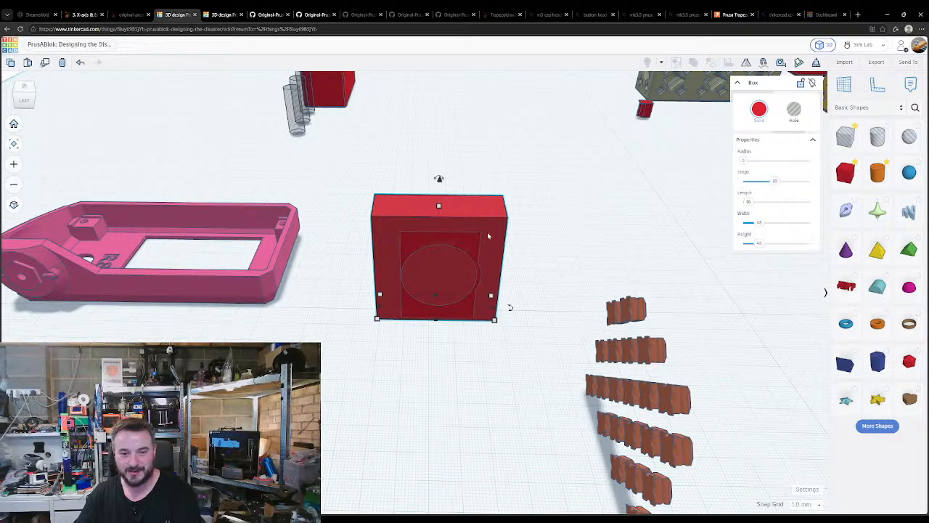
left_click_drag(488, 232, 485, 168)
left_click(467, 247)
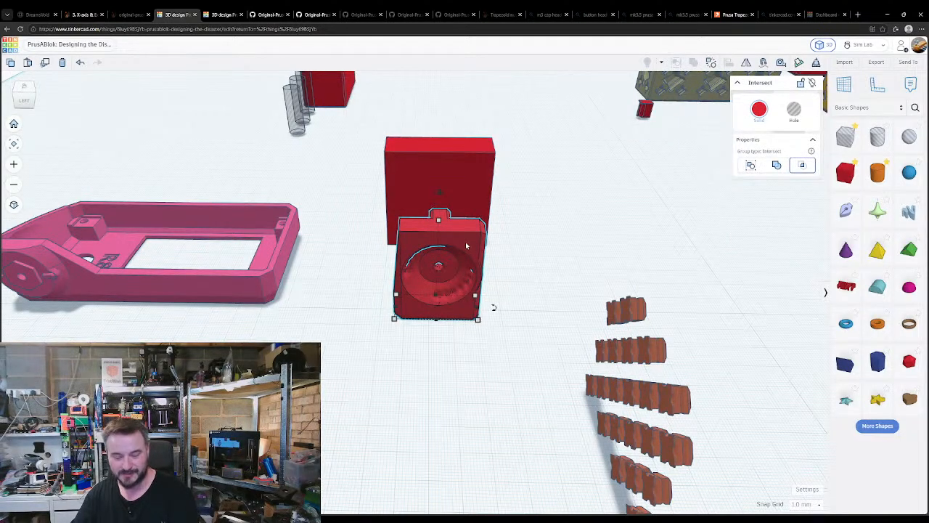
- Align the hole shape and the red box by their centres in length, width and height
left_click(423, 159, "shift")
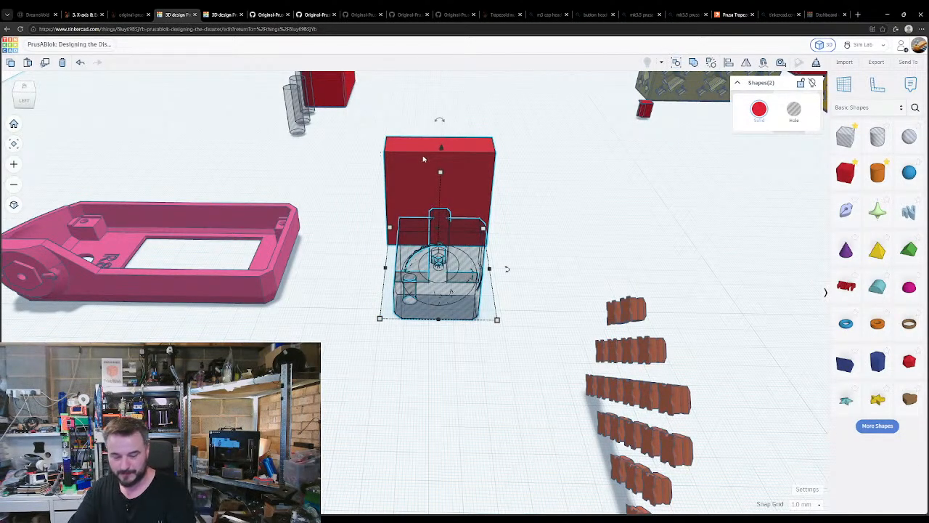
key("l")
left_click(377, 234)
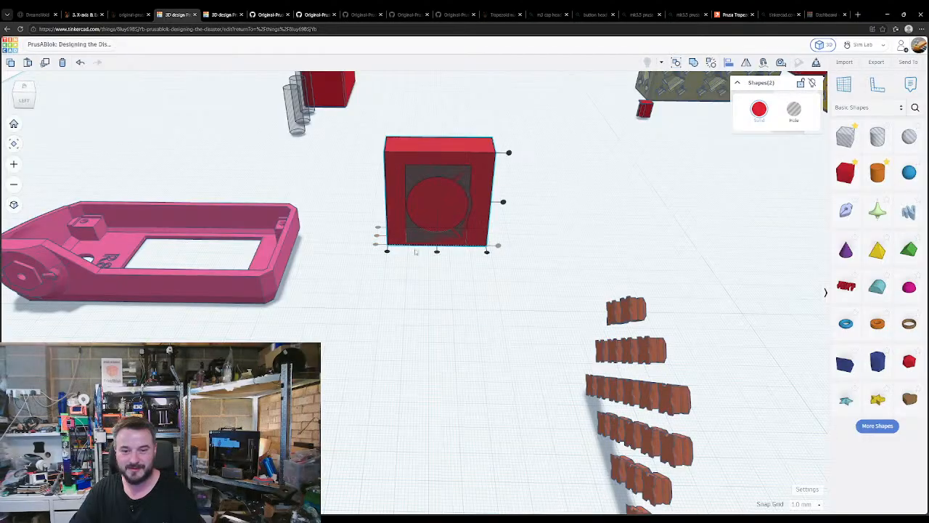
left_click(437, 252)
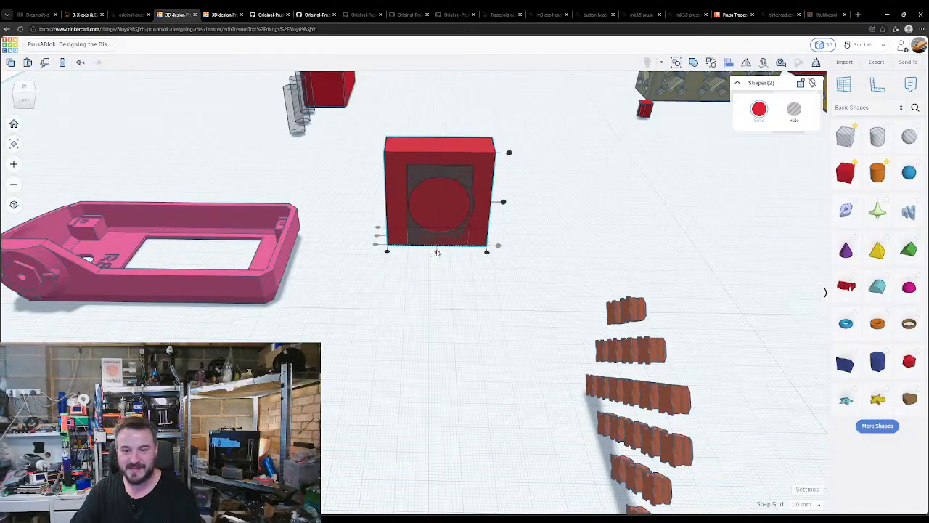
left_click(504, 203)
left_click(445, 300)
- Drop the hole shape inside the red box down onto the workplane
right_click_drag(415, 284, 460, 290)
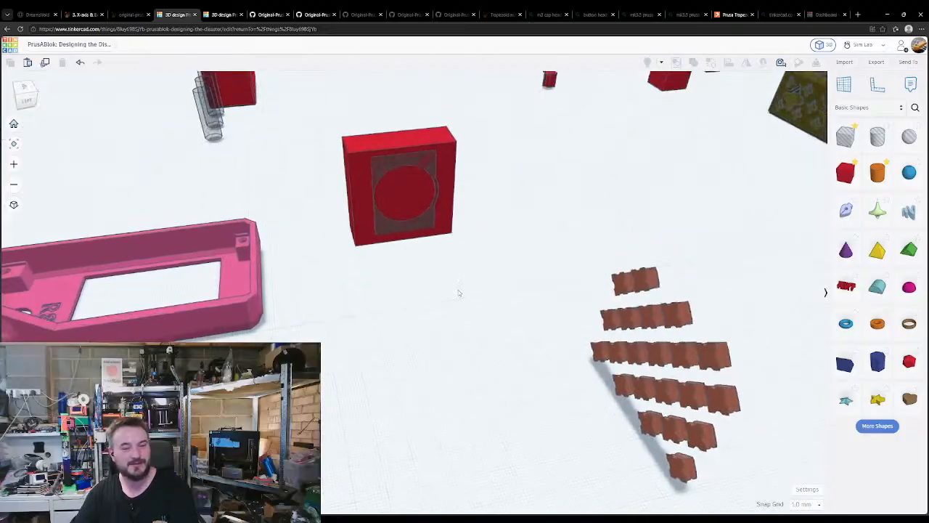
left_click(433, 158)
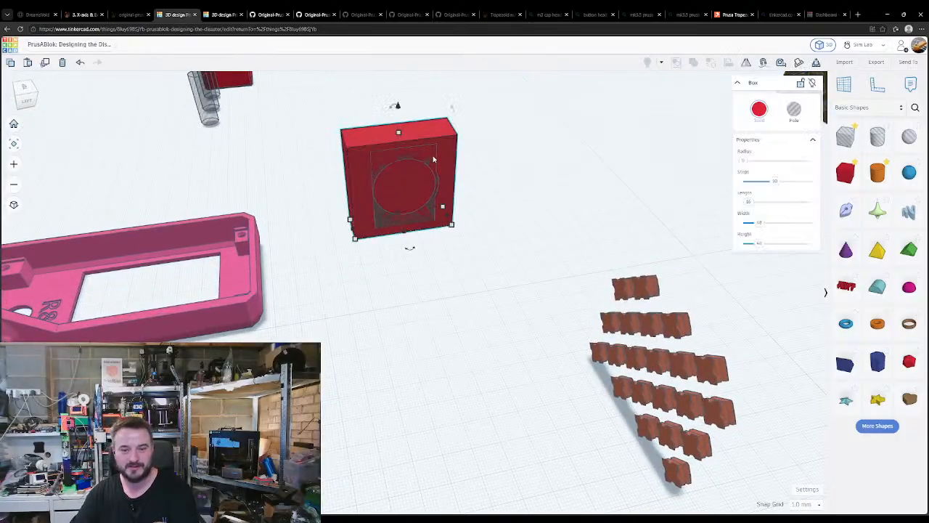
left_click(432, 209)
key("d")
left_click(403, 281)
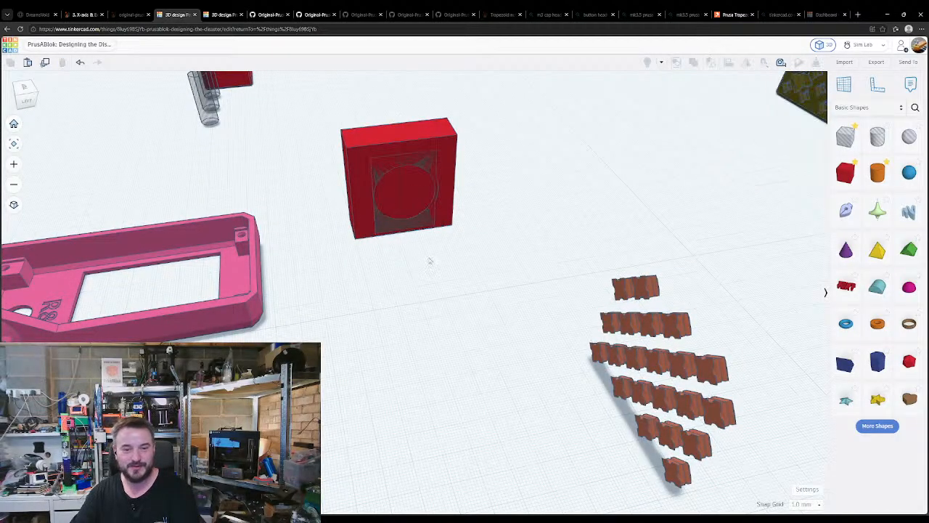
- Group the red box with the hole shape as a Union group to cut out the pocket
mouse_move(430, 262)
right_mouse_down()
mouse_move(402, 271)
mouse_move(424, 278)
right_mouse_up()
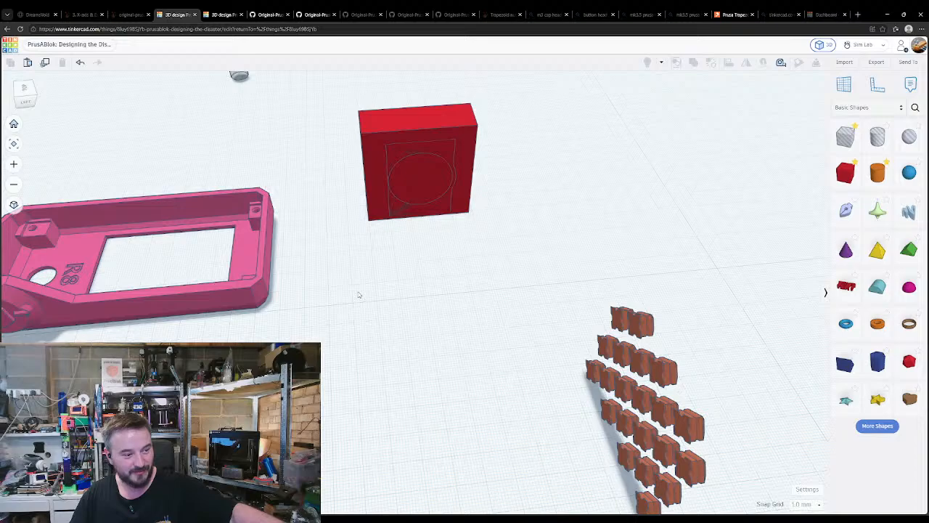
middle_click_drag(407, 290, 444, 444)
left_click(414, 310)
left_click_drag(467, 380, 362, 262)
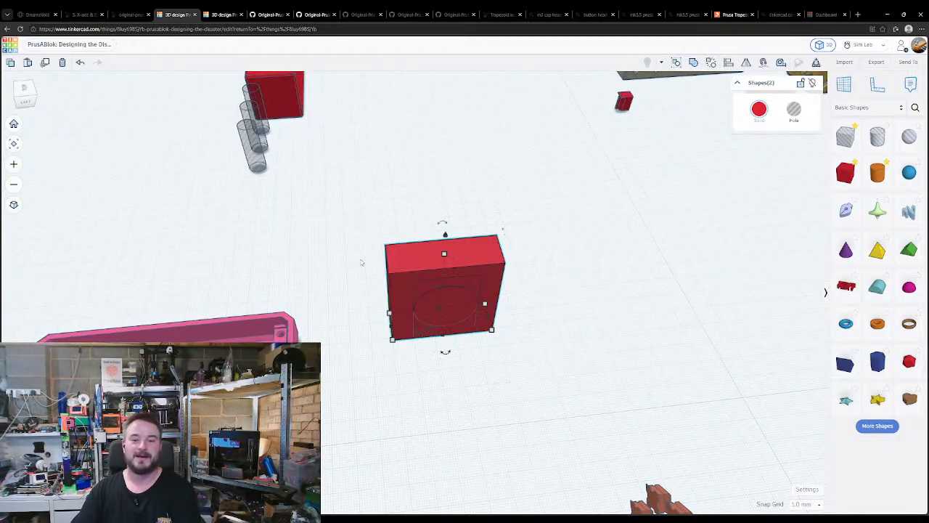
key("ctrl+g")
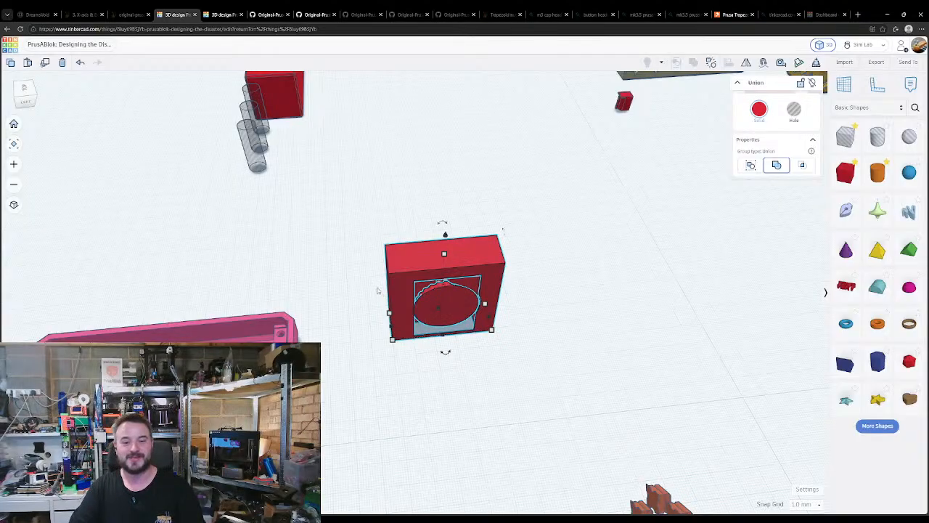
left_click(440, 357)
- Add a new solid box beside the grouped block and set its height to 48 mm
right_click_drag(443, 358, 363, 315)
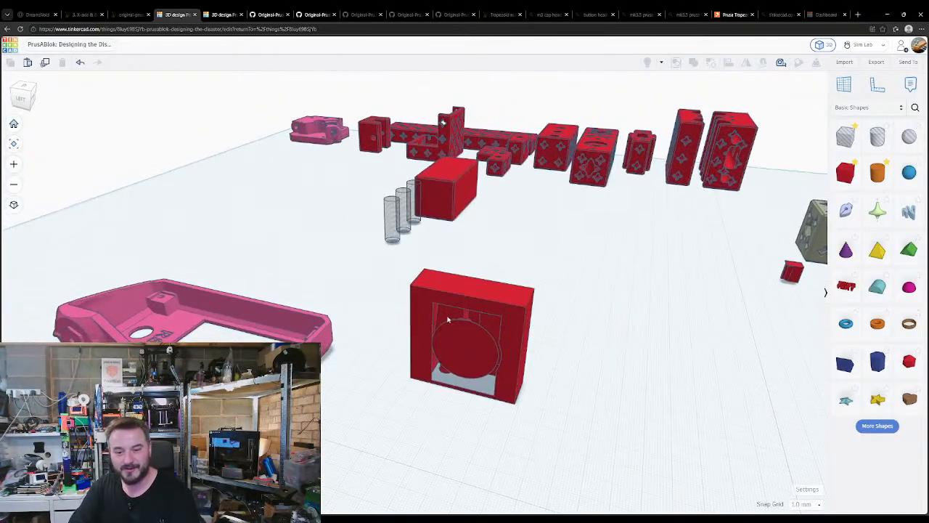
right_click_drag(488, 317, 650, 359)
left_click(411, 328)
right_click_drag(392, 384, 361, 401)
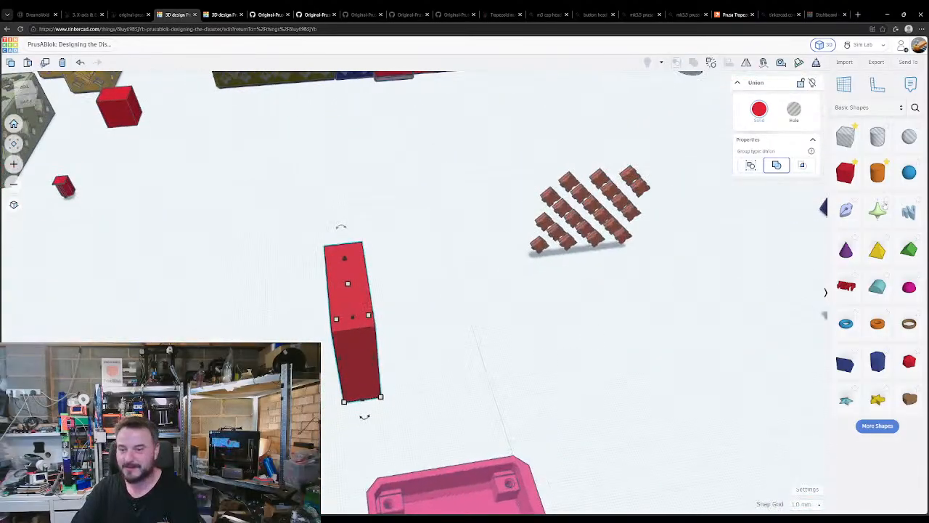
left_click(846, 173)
left_click(479, 348)
right_click_drag(528, 376, 630, 336)
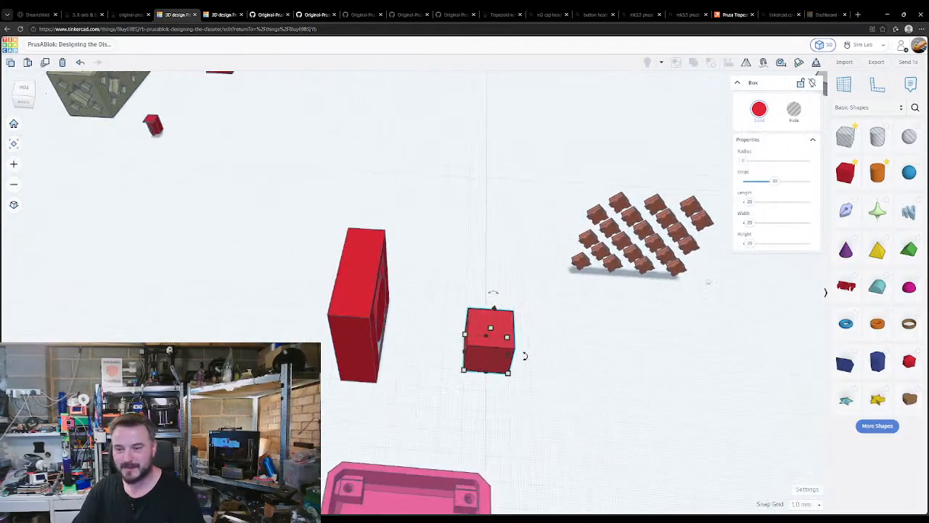
left_click(748, 244)
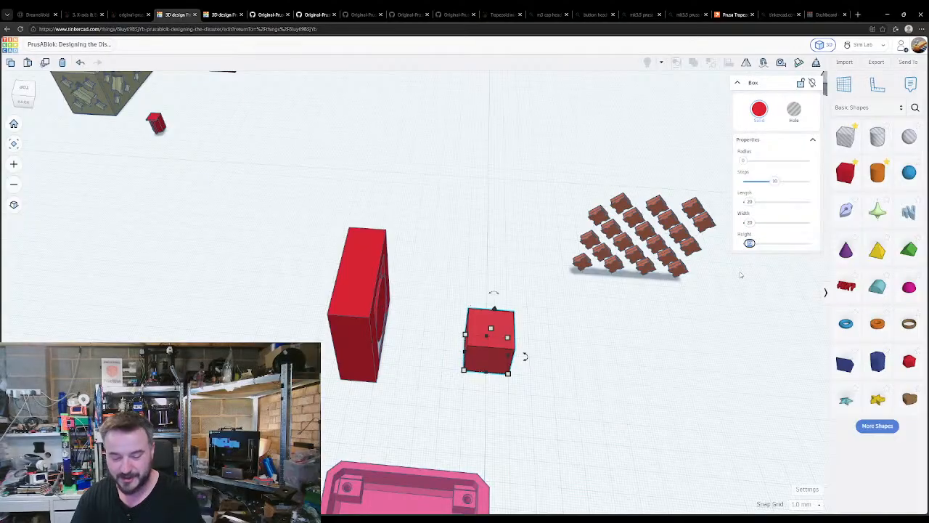
type("50")
key("Return")
left_click(610, 331)
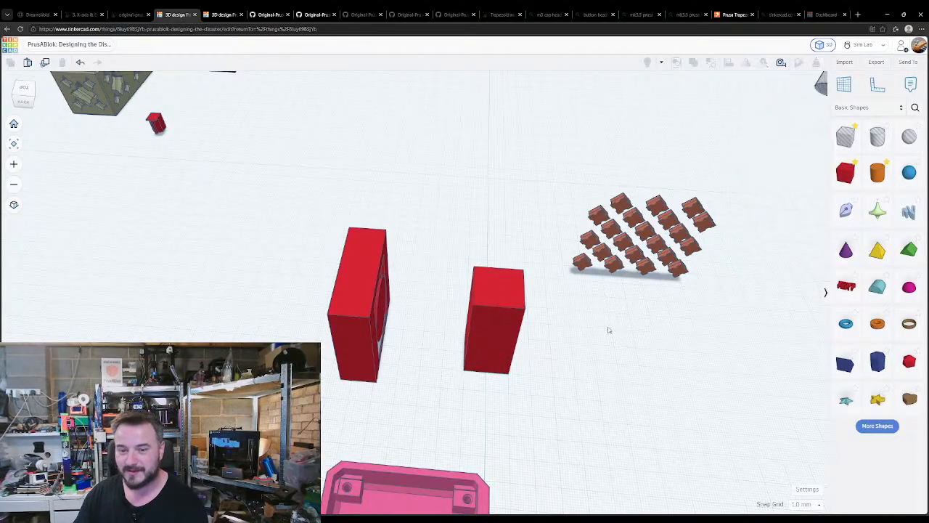
- Set the new box's width to 48 mm and its length to 16 mm
left_click(502, 309)
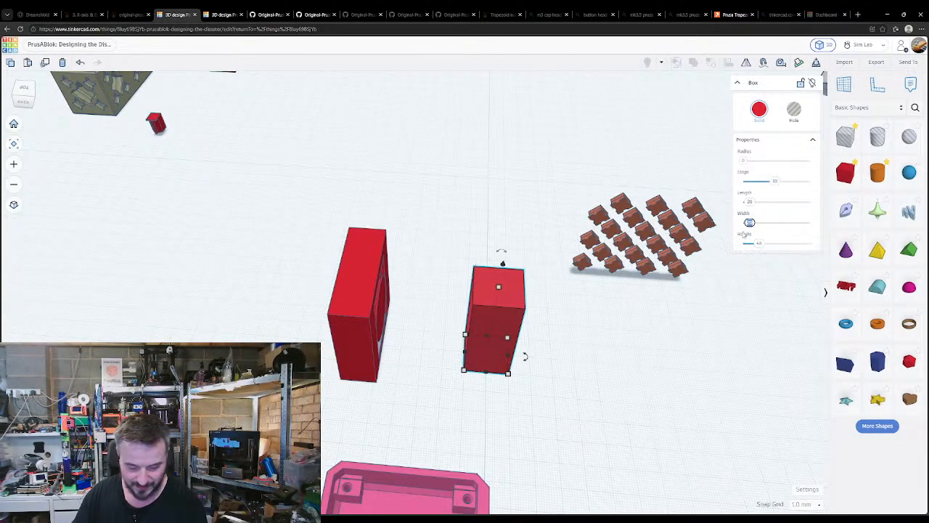
type("48")
left_click(750, 202)
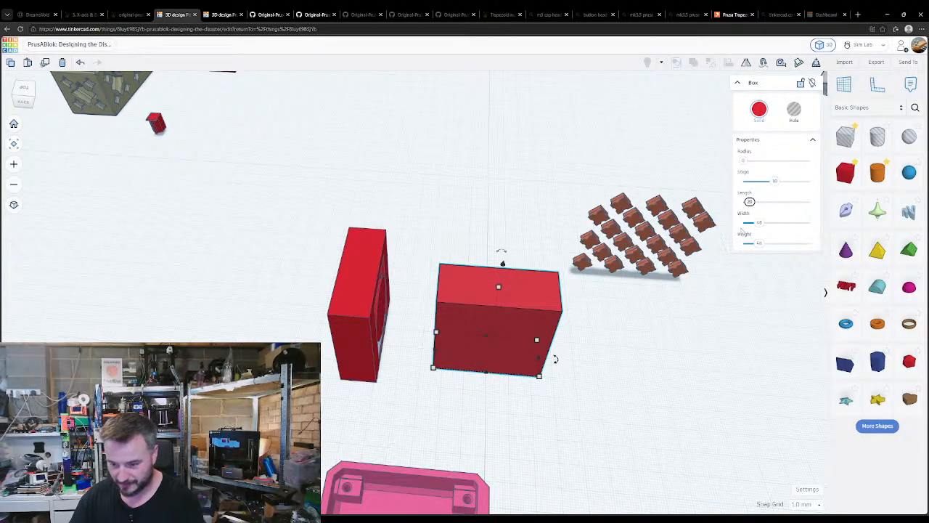
type("16")
left_click(618, 328)
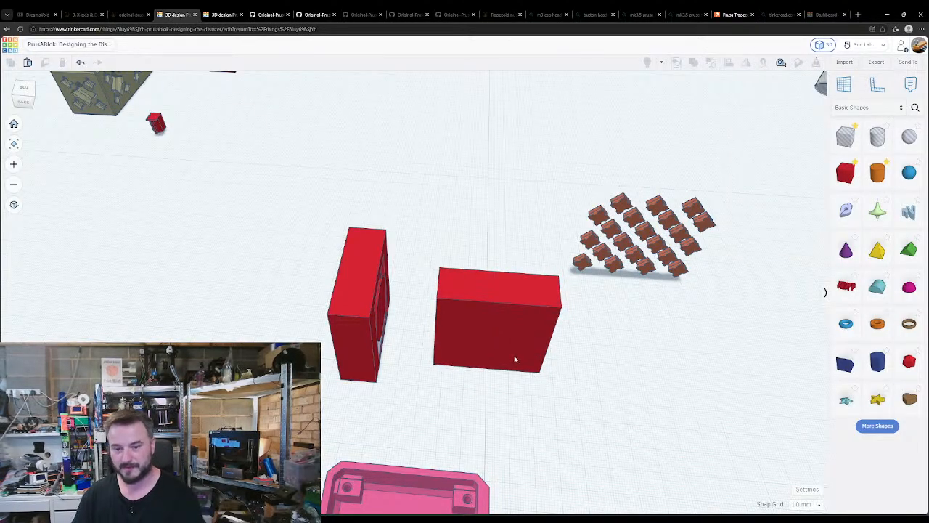
- Rotate the new box 90° on the workplane so it stands parallel to the grouped block
left_click(515, 358)
left_click_drag(556, 362, 482, 391)
left_click(580, 435)
- Ungroup the block with the pocket into its box and hole shape
left_click(379, 348)
right_click_drag(388, 353, 244, 299)
key("ctrl+shift+g")
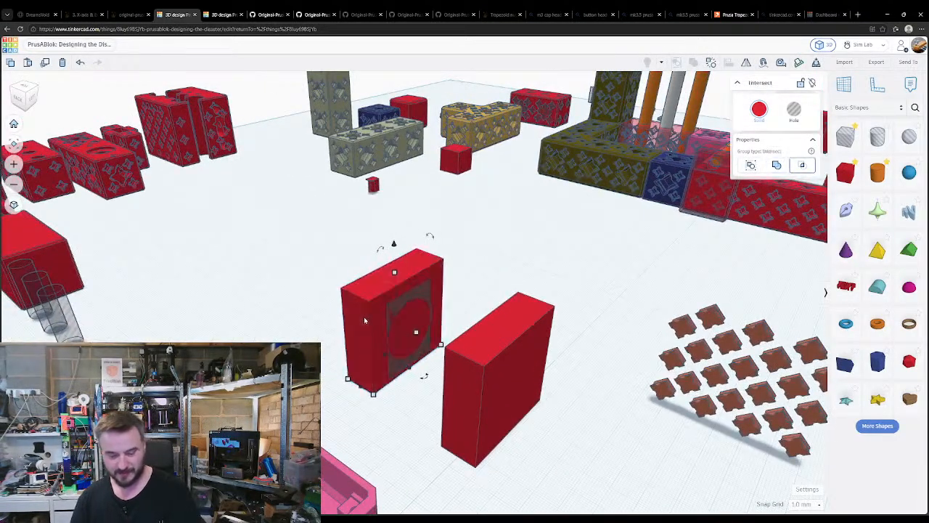
key("ctrl+shift+g")
left_click(320, 317)
- Regroup the box and its hole shape and change the group type to Intersect
left_click(366, 306)
left_click_drag(330, 265, 416, 341)
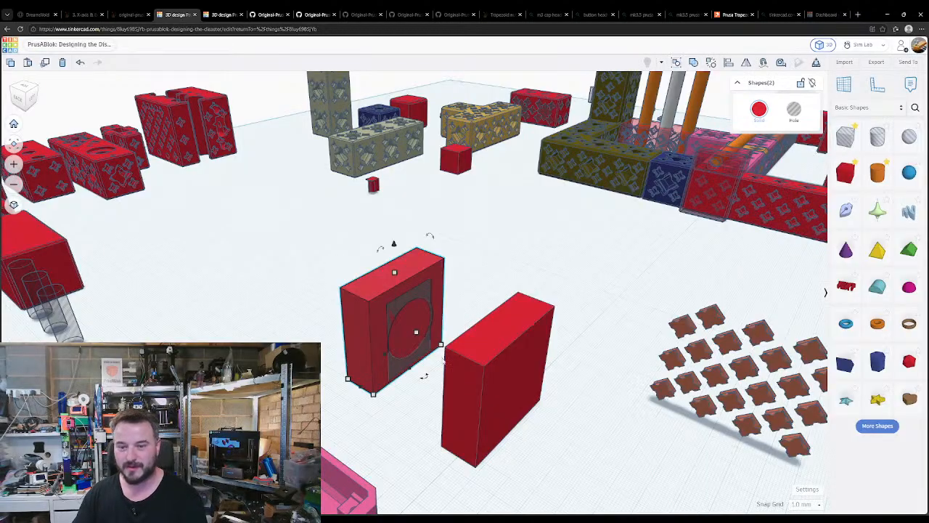
left_click(694, 63)
left_click(801, 165)
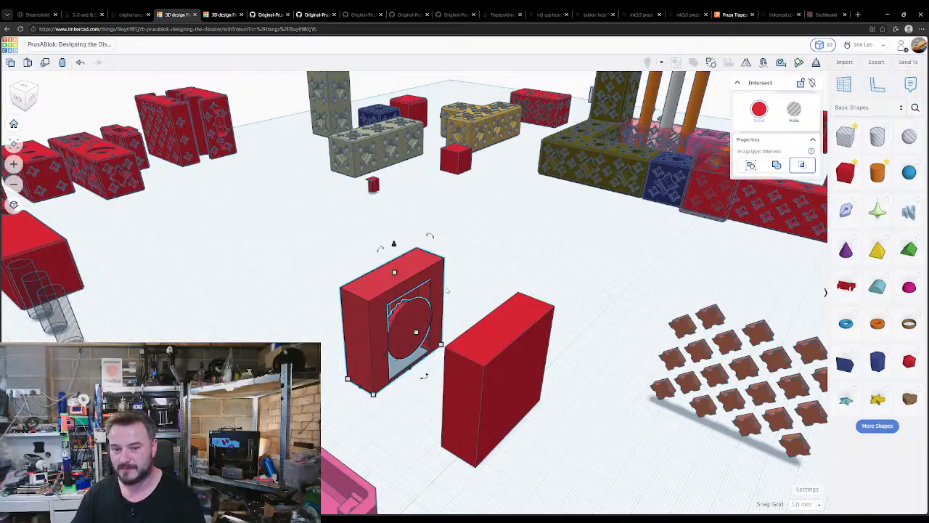
left_click(310, 282)
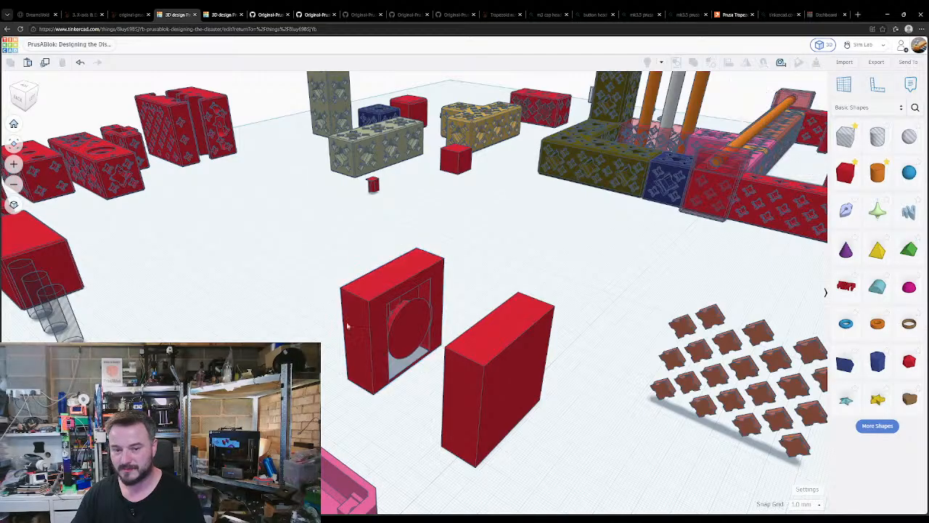
- Close the temperature conversion search page and return to the Tinkercad design
right_click_drag(346, 324, 286, 420)
left_click(344, 379)
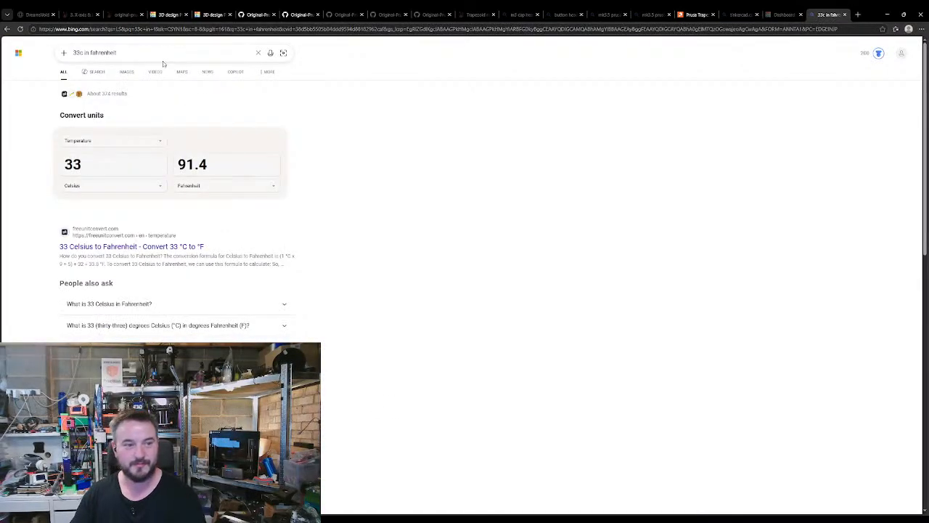
key("ctrl+w")
left_click(177, 15)
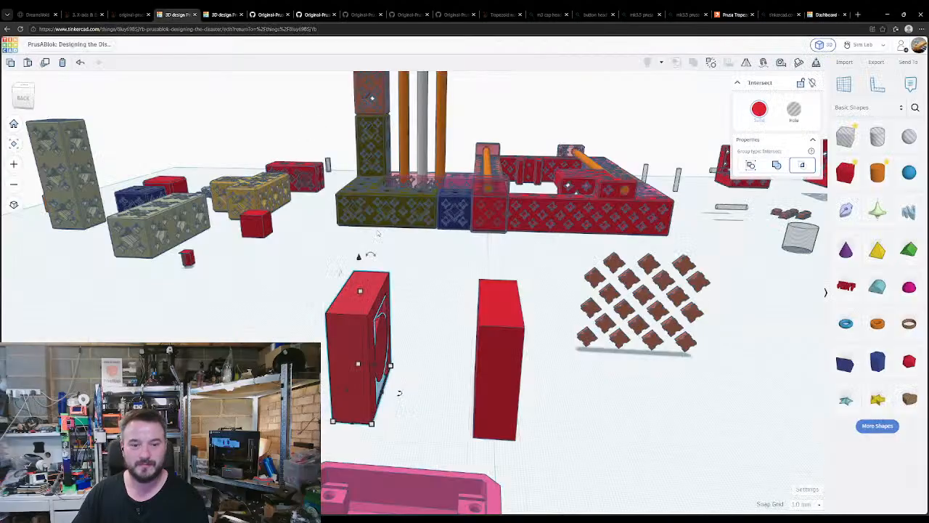
- Make the grouped block transparent and examine its internal cutouts from several sides
key("t")
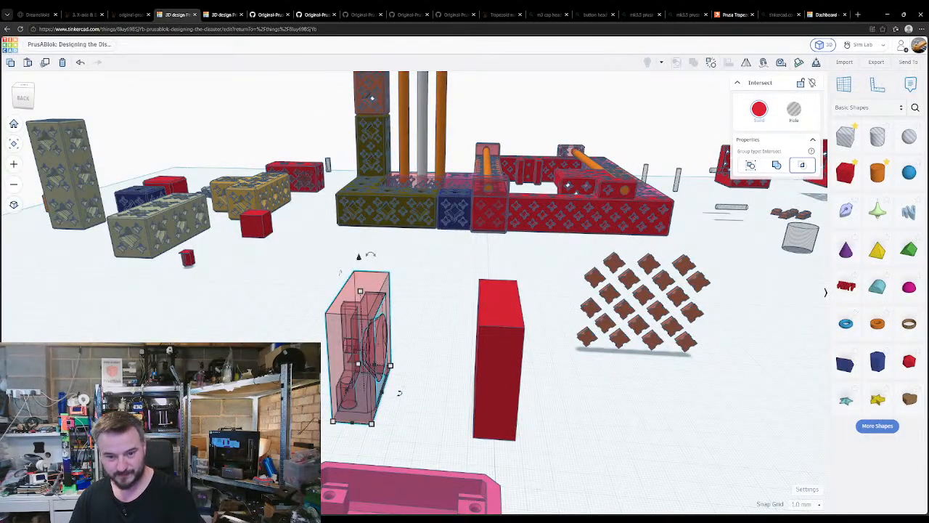
left_click(314, 325)
right_click_drag(313, 325, 382, 381)
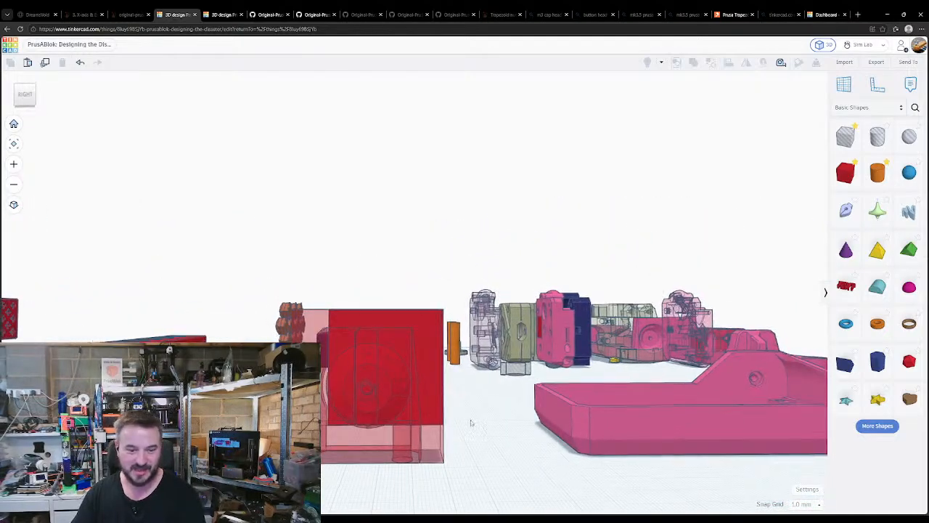
right_click_drag(470, 423, 375, 392)
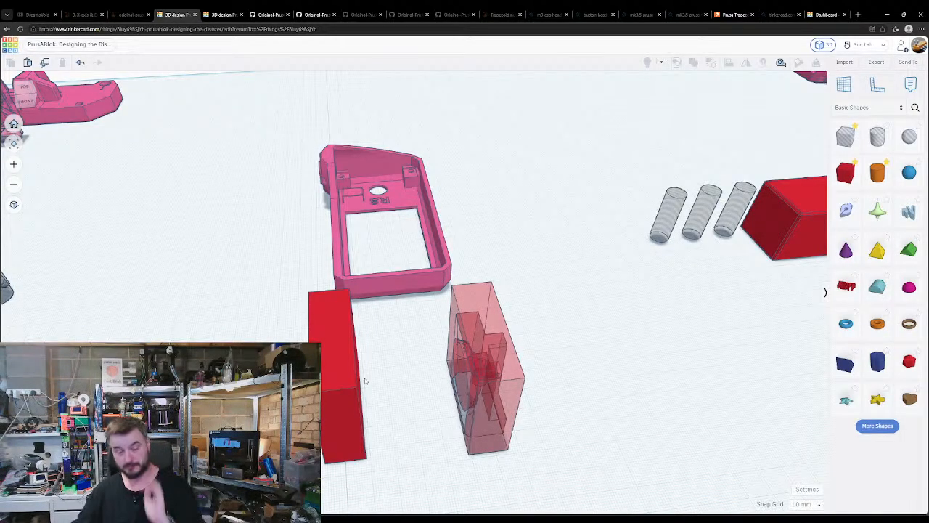
right_click_drag(446, 292, 506, 345)
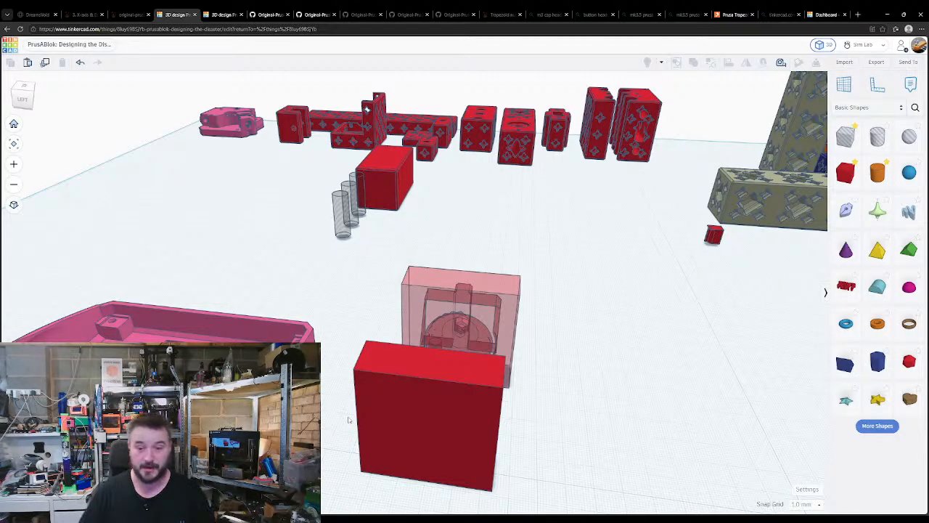
- Ungroup the transparent block to separate the box from the hole shape again
left_click(514, 359)
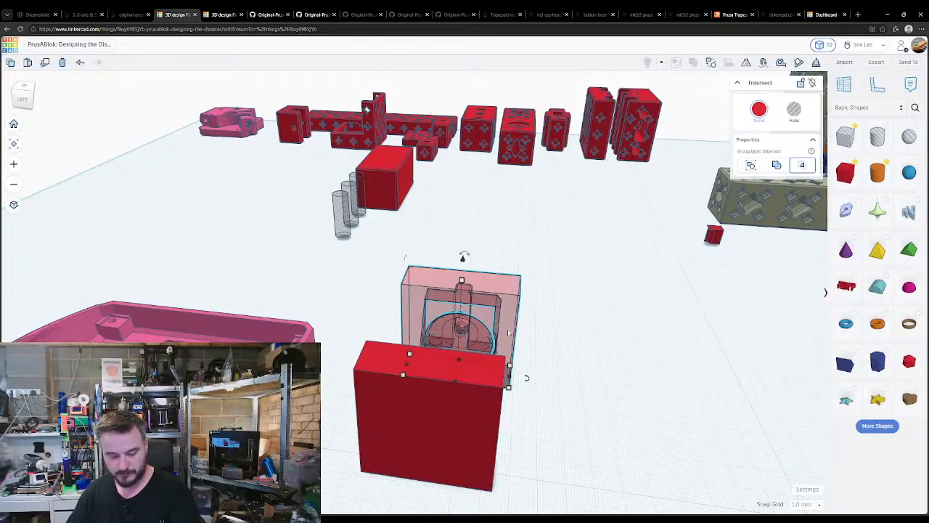
key("ctrl+shift+g")
left_click(573, 327)
right_click_drag(562, 346, 548, 368)
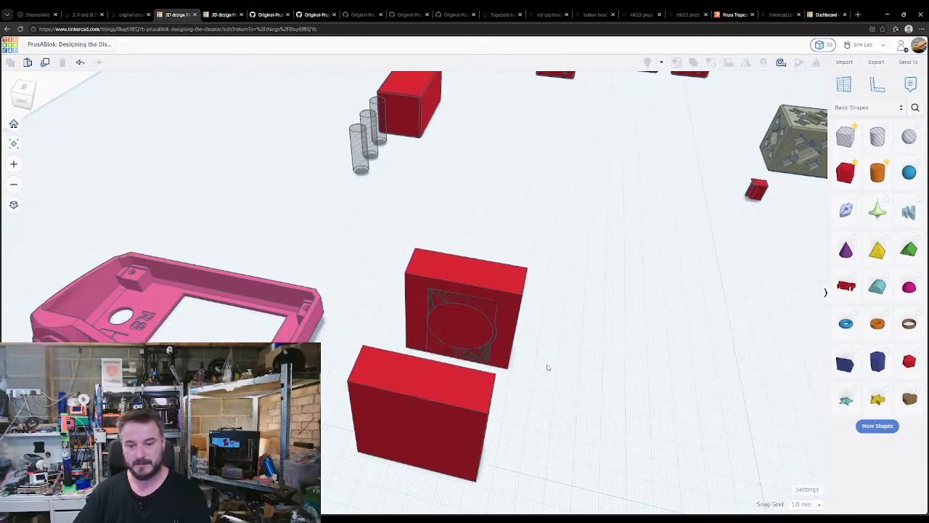
- Make the box around the hole shape transparent
left_click(472, 354)
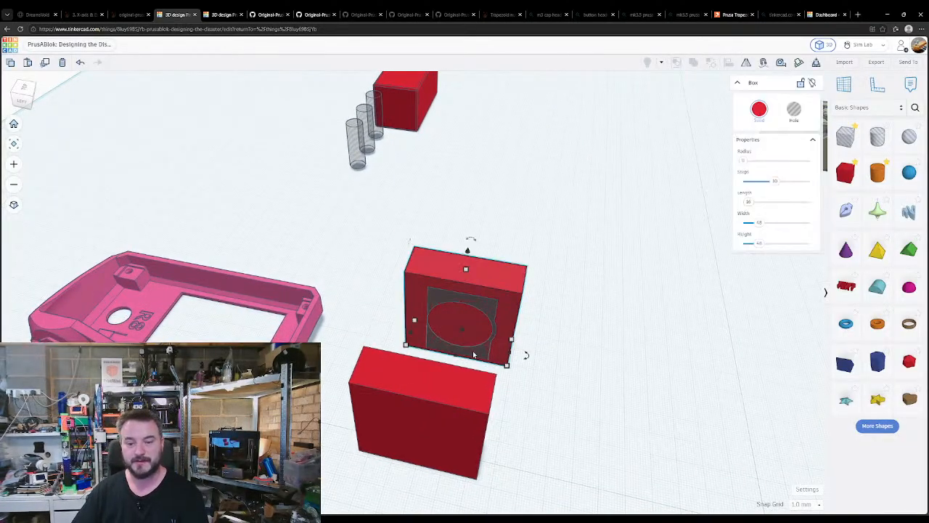
left_click(481, 353)
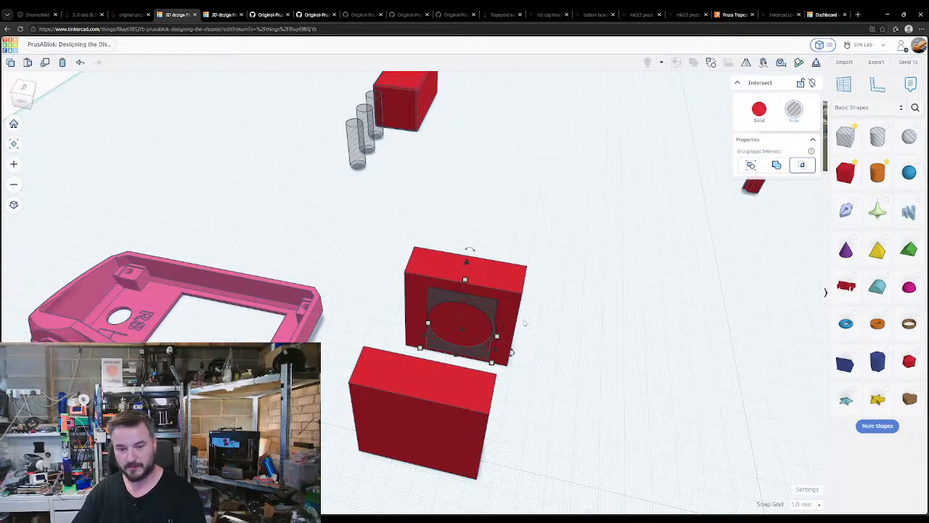
left_click(502, 308)
key("t")
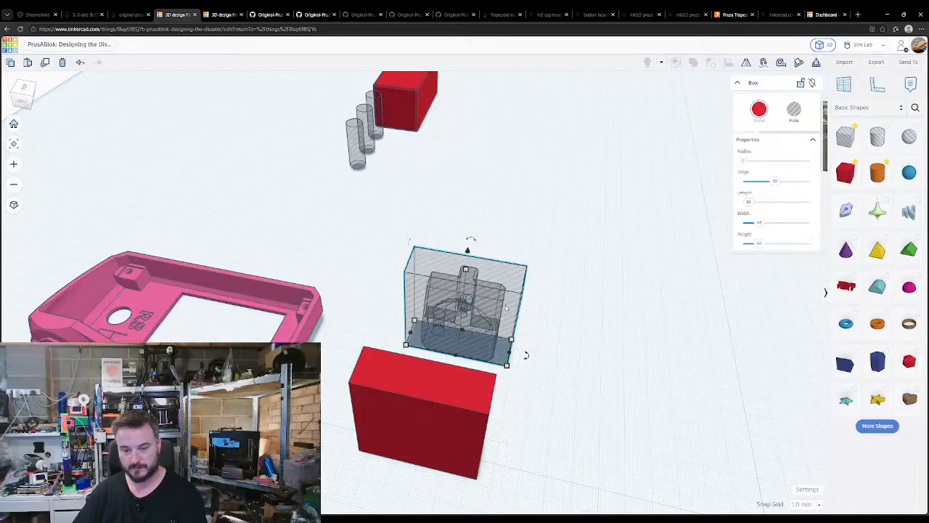
- Select the box together with its hole shape and toggle the transparency of both
left_click(559, 321)
left_click_drag(584, 333, 440, 293)
key("t")
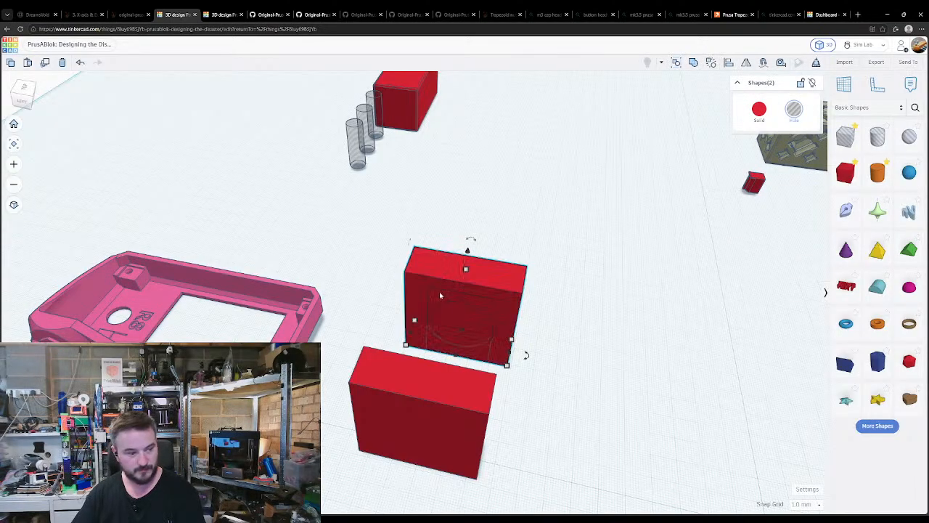
- Try to ungroup the box and the cut shape inside it, and undo the ungrouping
left_click(399, 270)
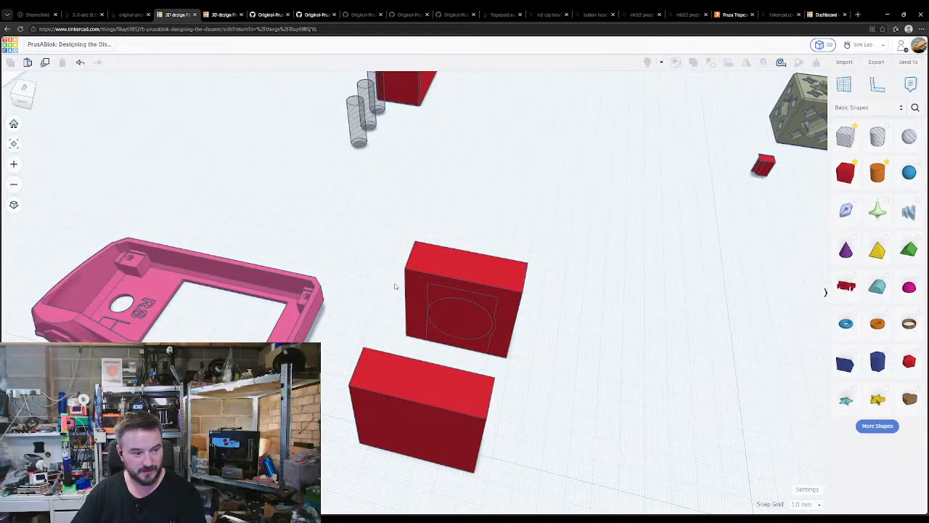
mouse_move(396, 286)
right_mouse_down()
mouse_move(410, 280)
mouse_move(411, 265)
mouse_move(410, 283)
right_mouse_up()
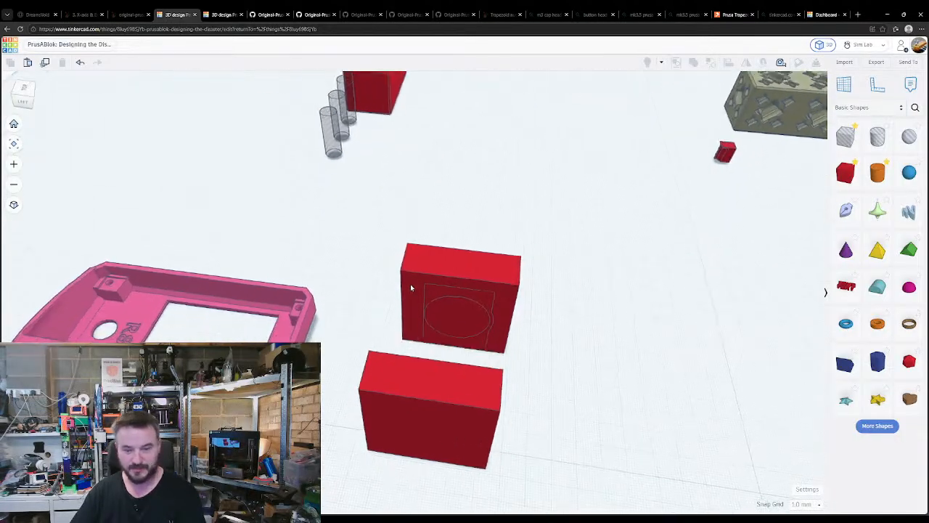
left_click_drag(359, 246, 488, 313)
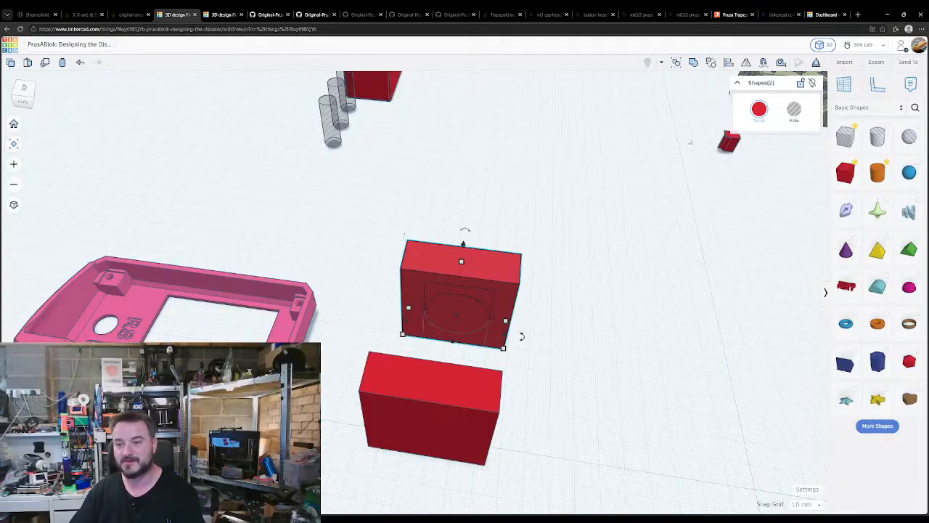
left_click(713, 65)
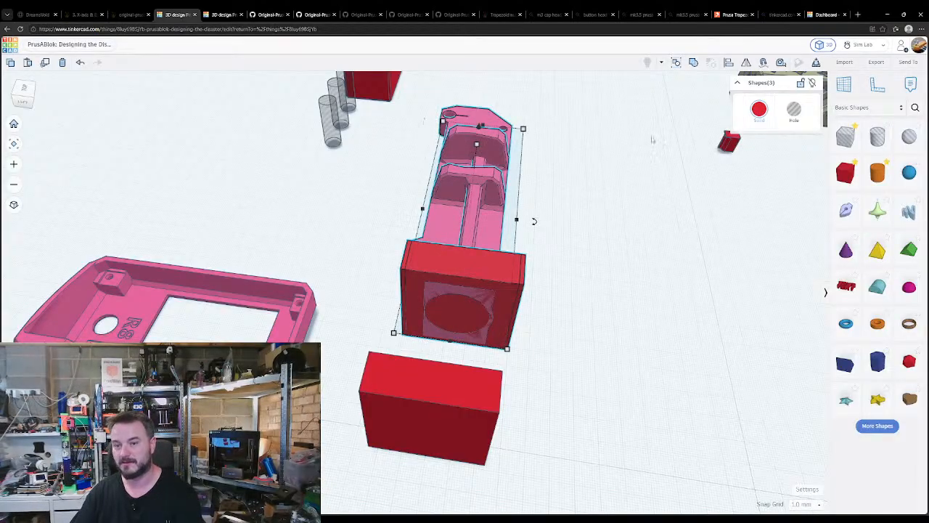
left_click(520, 332)
left_click(545, 264)
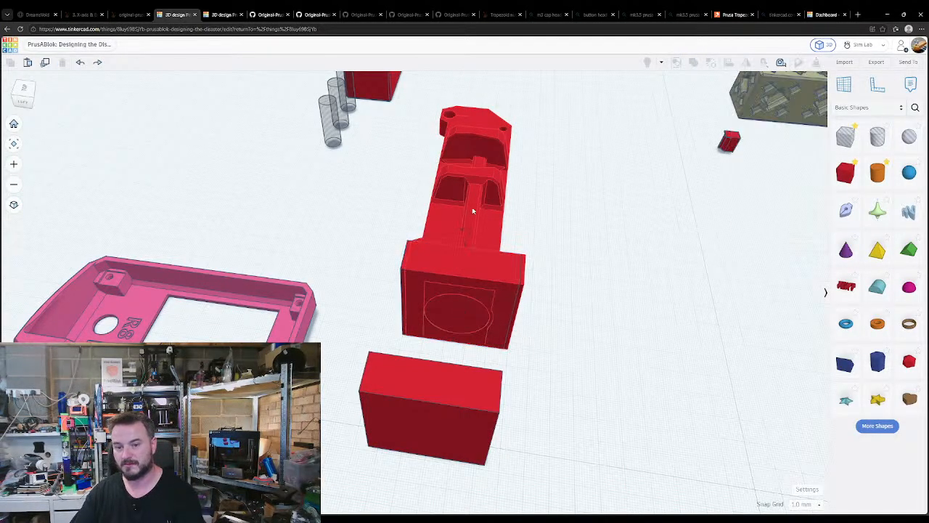
left_click(473, 210)
key("ctrl+z")
- Group the box with the part shape inside it and set the group type to Intersect
left_click(438, 278, "shift")
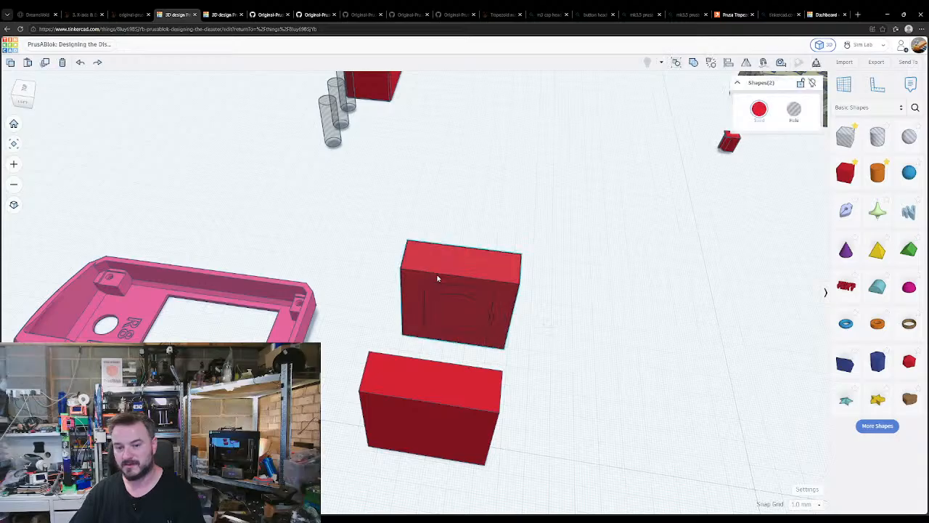
left_click(693, 64)
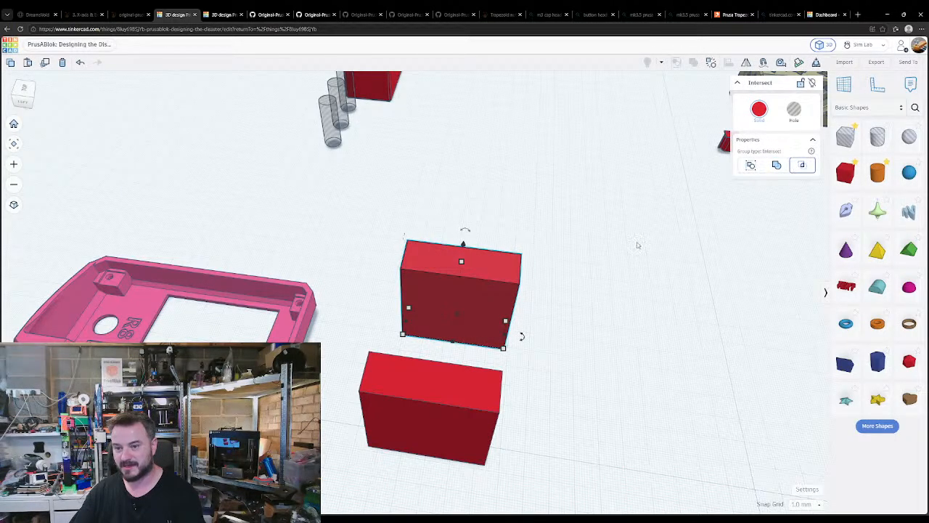
left_click(537, 309)
right_click_drag(537, 309, 481, 331)
left_click(476, 334)
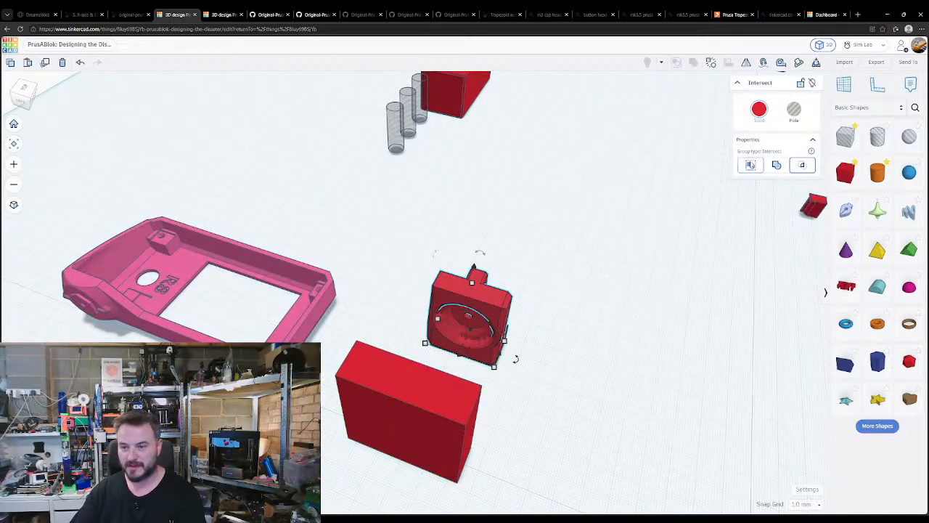
- Try the Bundle and Union types on the group and return it to Bundle
left_click(777, 165)
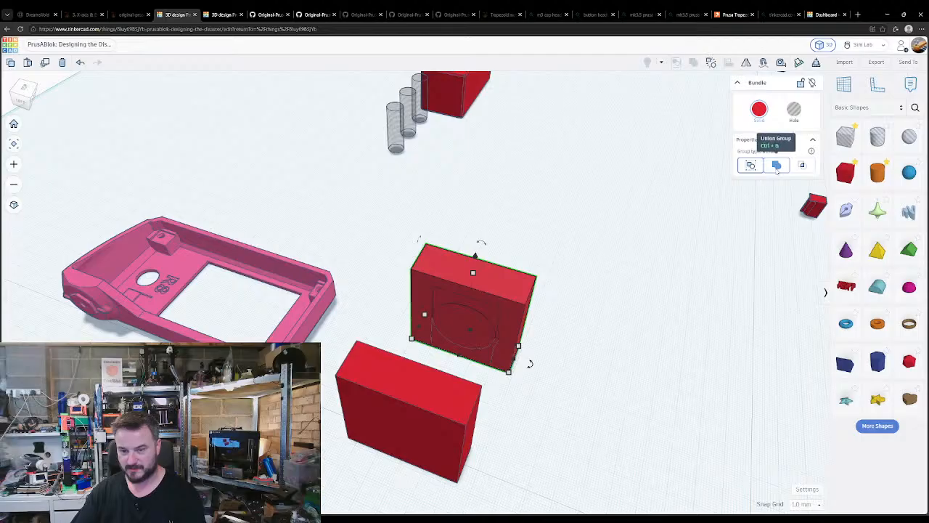
left_click(777, 166)
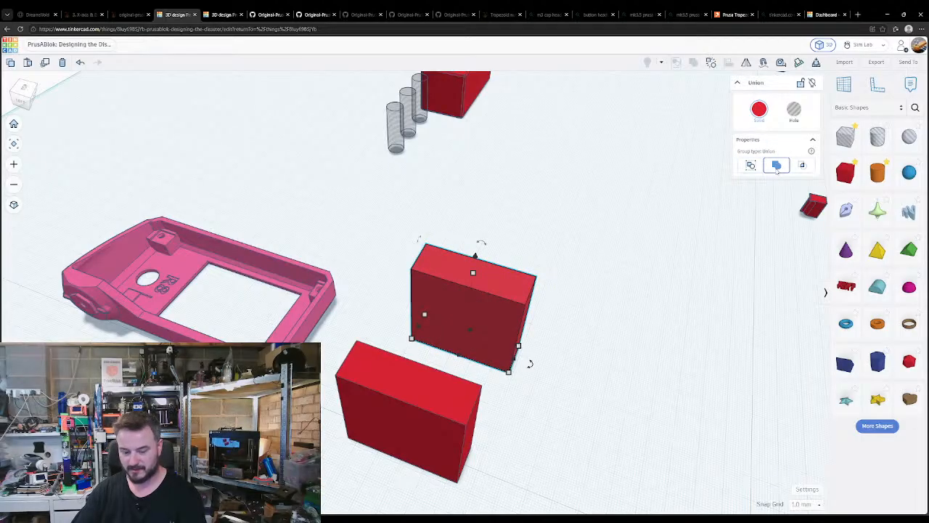
left_click(559, 289)
left_click(528, 297)
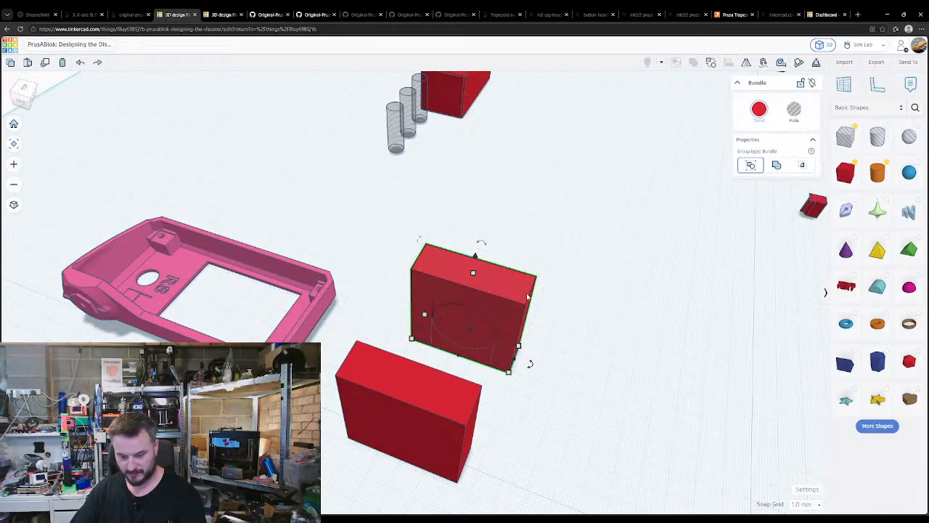
- Move the bundle about 29 mm away from the neighbouring block and make it a transparent solid
left_click_drag(500, 310, 524, 265)
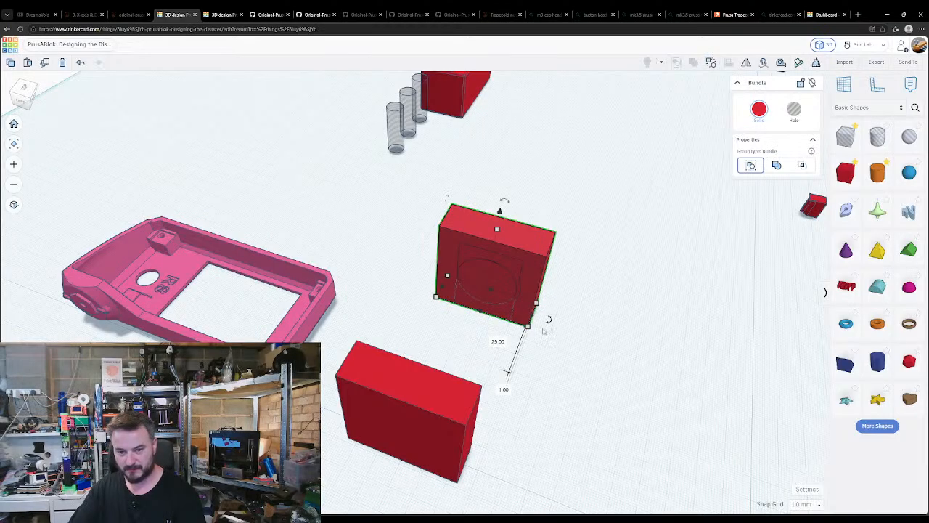
key("h")
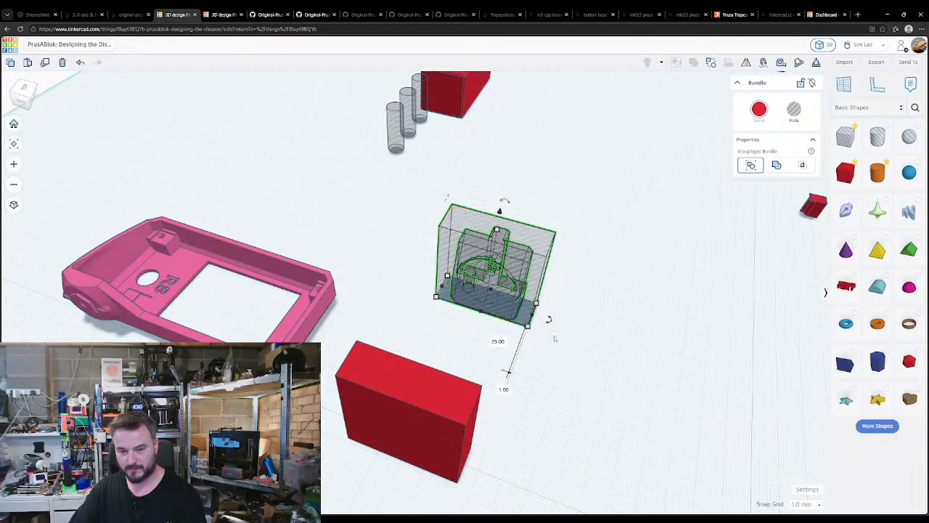
left_click(594, 338)
left_click(536, 273)
key("s")
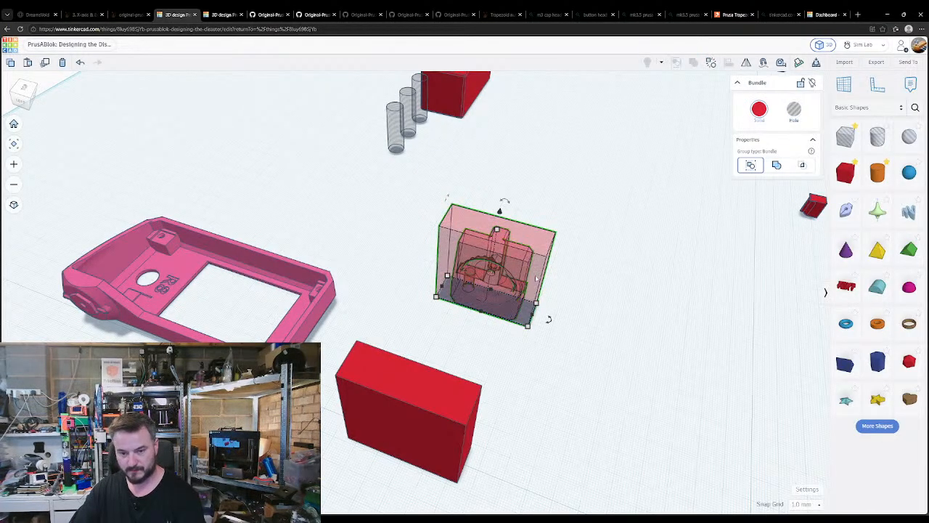
left_click(572, 324)
scroll(488, 264, "up", 2)
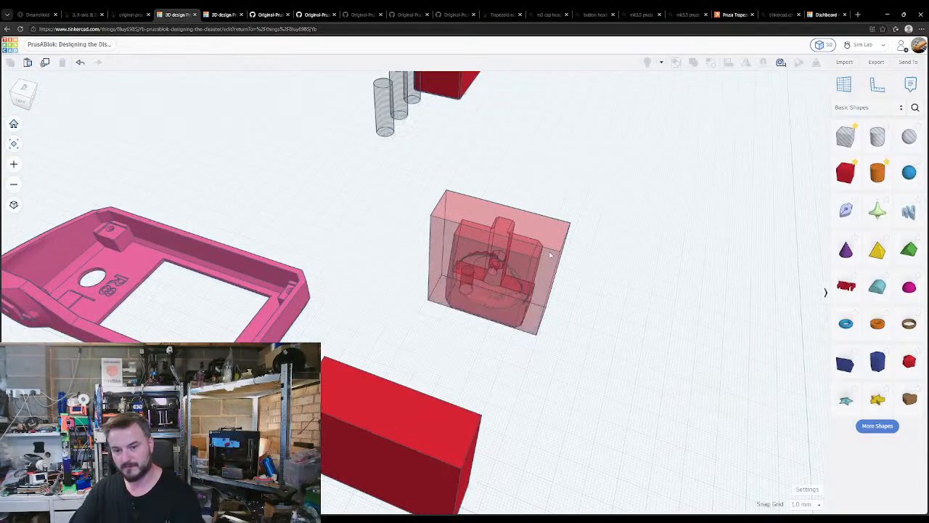
- Shift the bundle by about 8 and 13 mm, and try the Union group type before returning to Bundle
left_click_drag(552, 252, 520, 277)
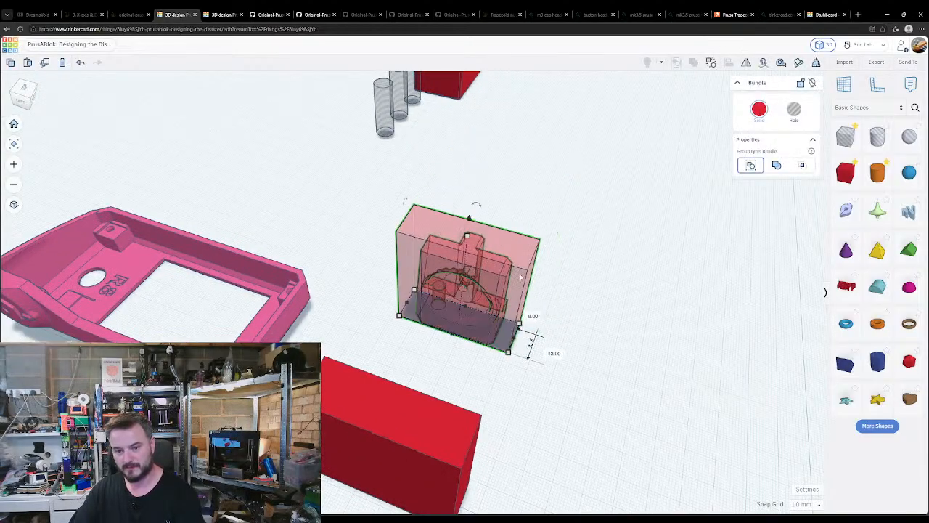
left_click(788, 168)
left_click(752, 165)
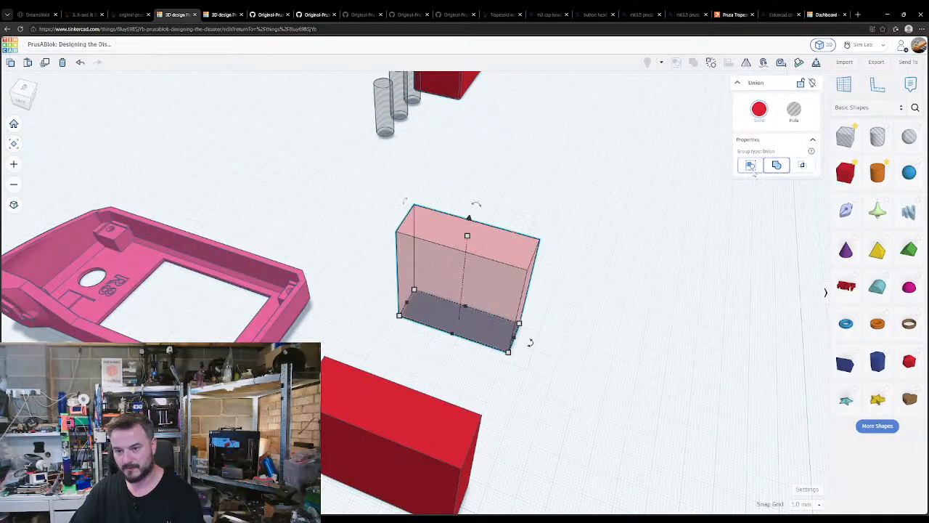
left_click(748, 167)
left_click(578, 291)
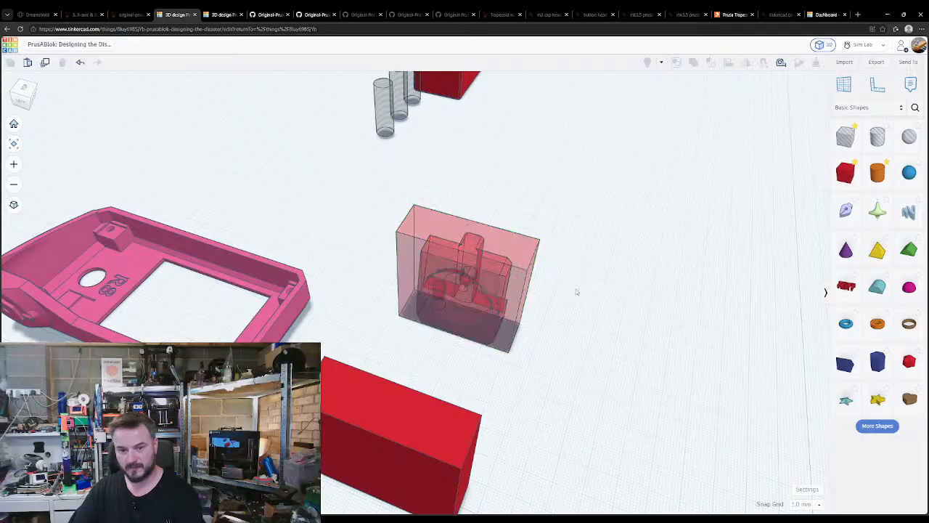
- Shift the bundle by about 5 and 12 mm and ungroup it into the box and the intersected part shape
right_click_drag(566, 321, 455, 293)
left_click(455, 293)
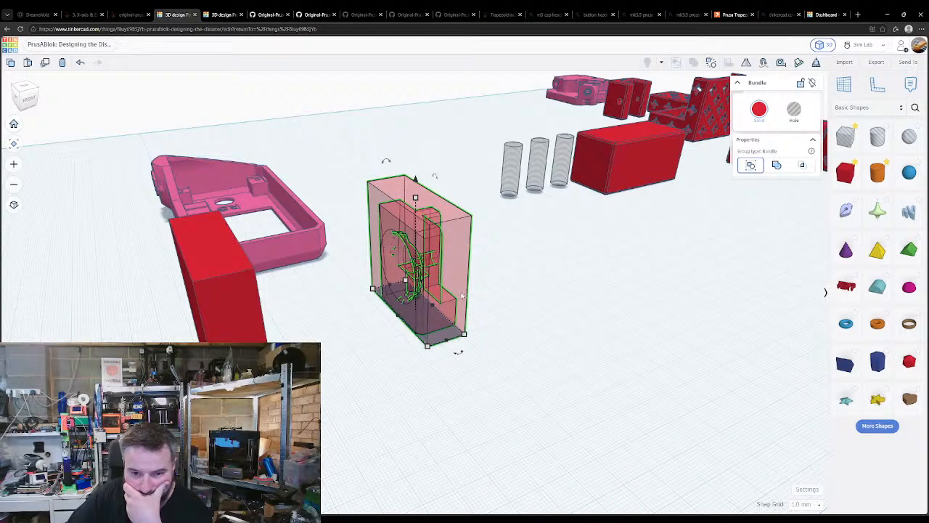
left_click_drag(459, 296, 465, 316)
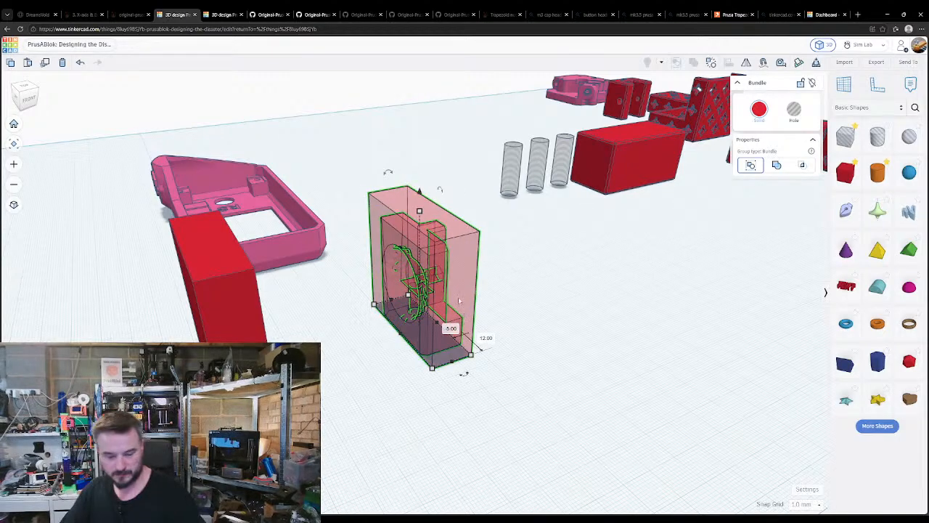
key("ctrl+shift+g")
left_click(521, 296)
left_click(468, 294)
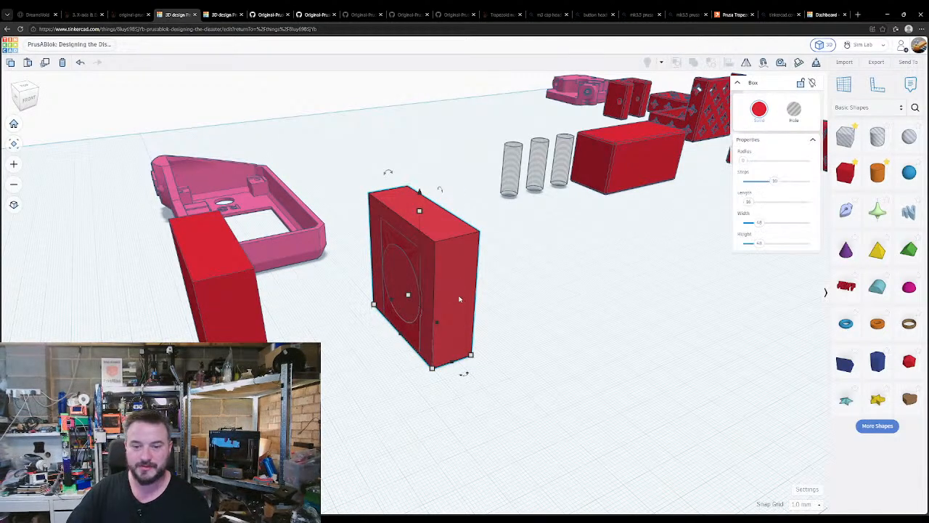
- Move the box straight back off the intersected part shape until the two stand apart
left_click(524, 295)
left_click(427, 286)
key("Up")
key("Up")
key("Up")
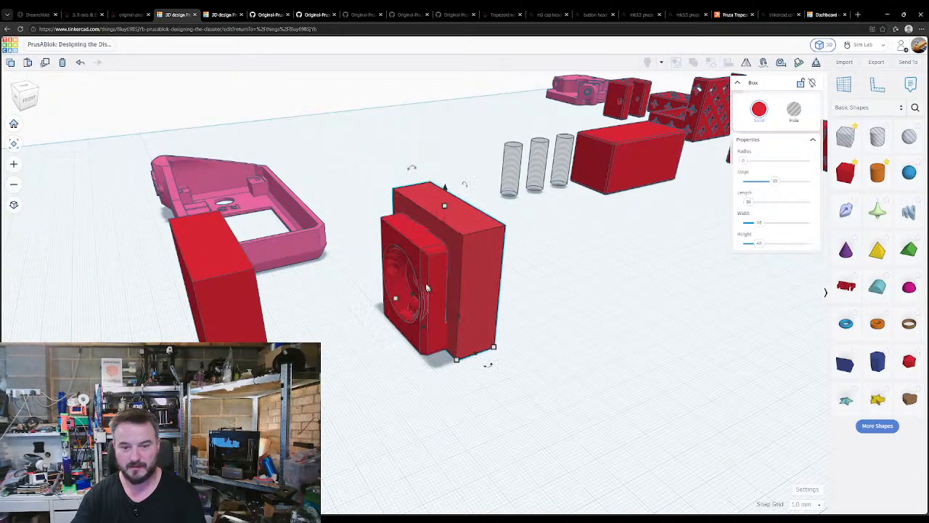
left_click(385, 374)
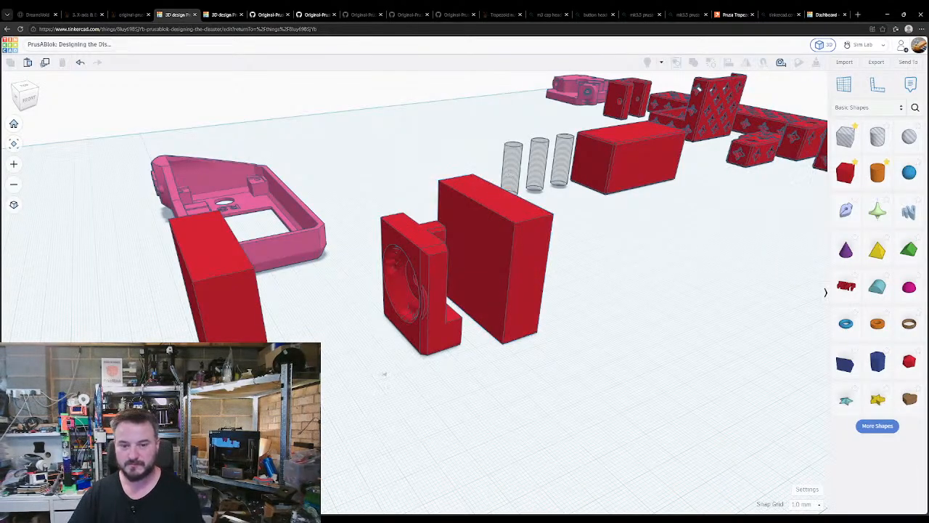
- Check the intersected part's width and set the box's width to 34.15 mm to match it
right_click_drag(361, 351, 311, 355)
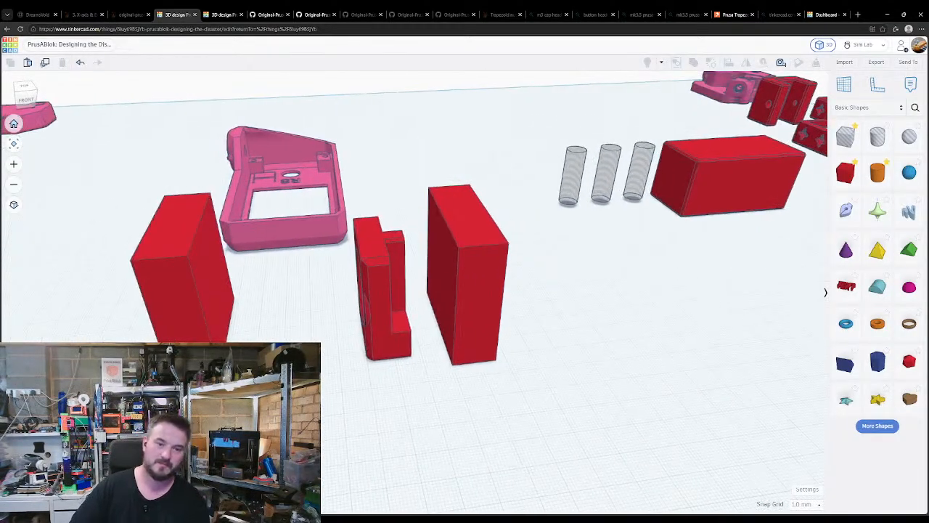
left_click(366, 340)
right_click_drag(341, 325, 531, 349)
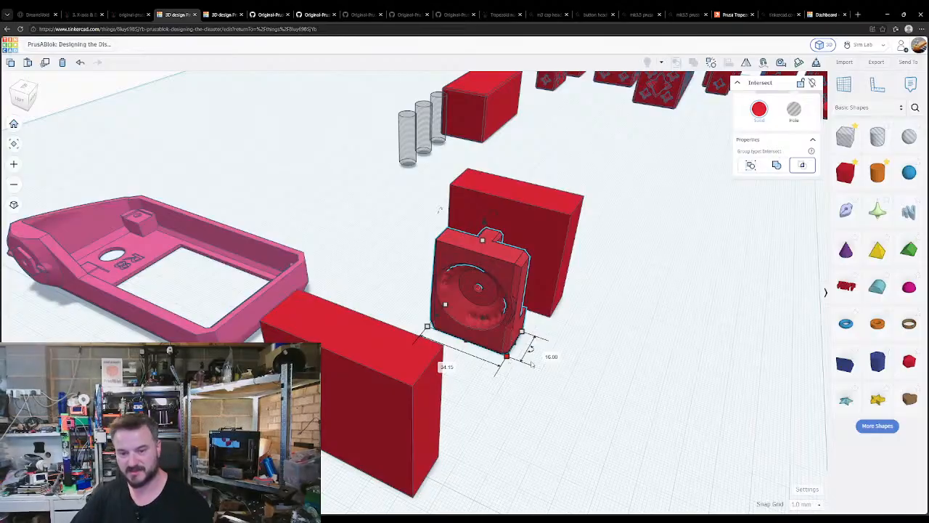
left_click(550, 313)
left_click(551, 318)
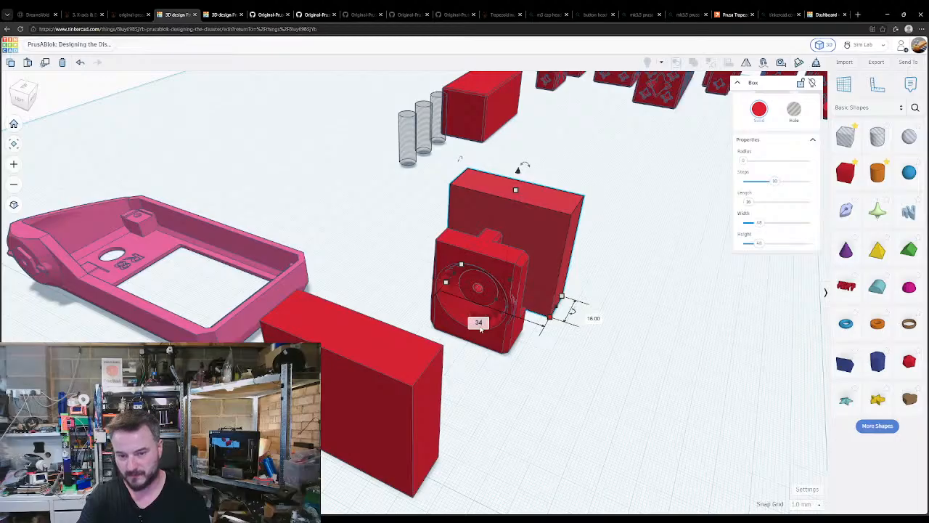
key("Return")
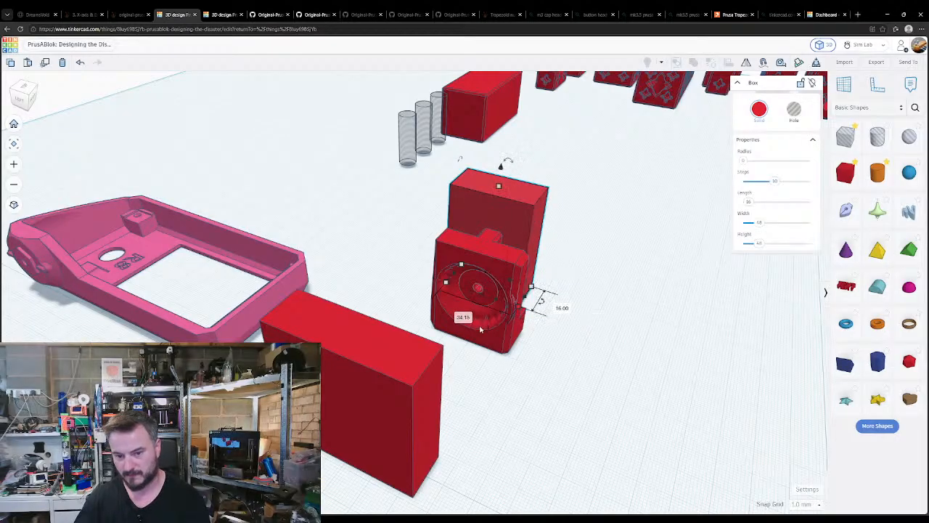
- Check the intersected part's height and set the box's height to 41.95 mm to match it
left_click(518, 338)
left_click(513, 344)
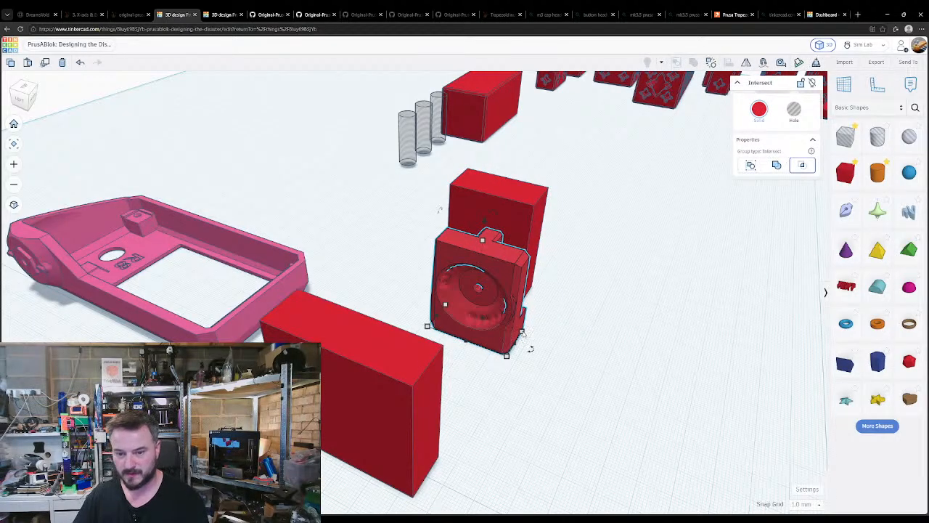
mouse_move(522, 332)
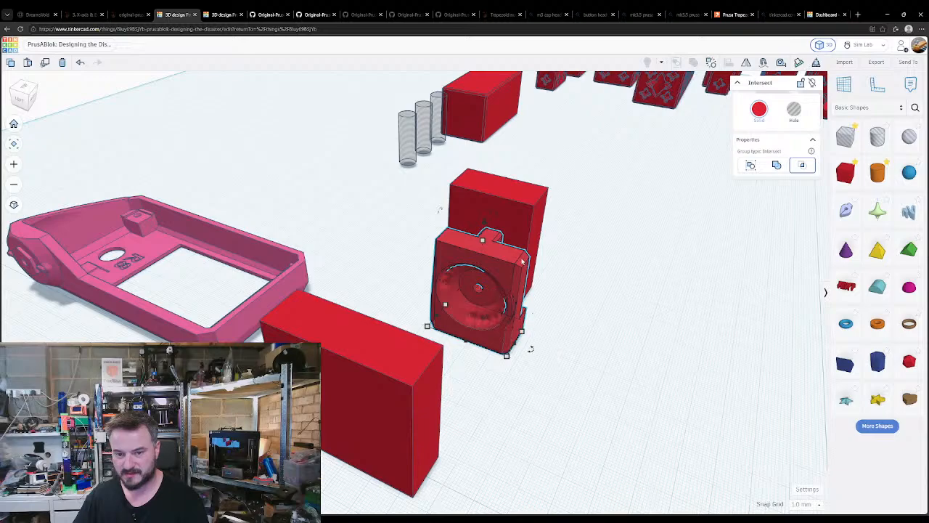
left_click(517, 233)
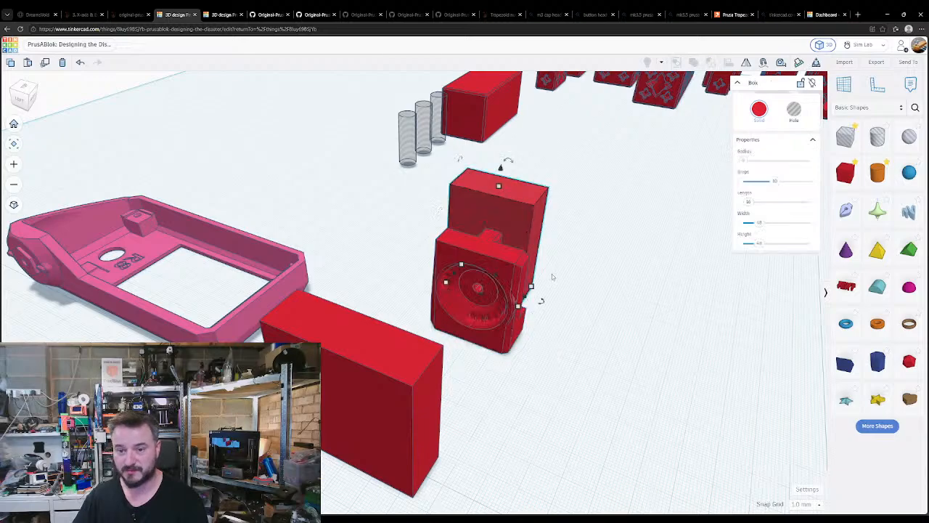
left_click(483, 239)
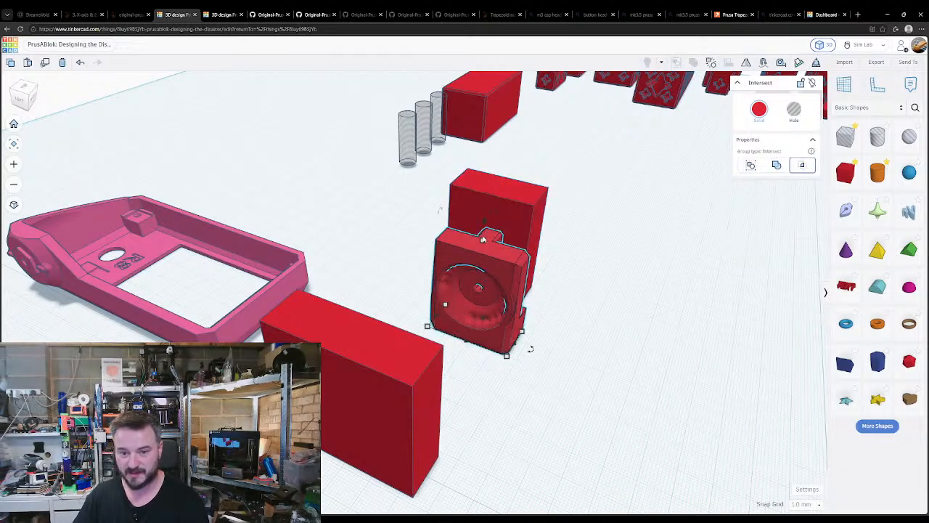
left_click(506, 203)
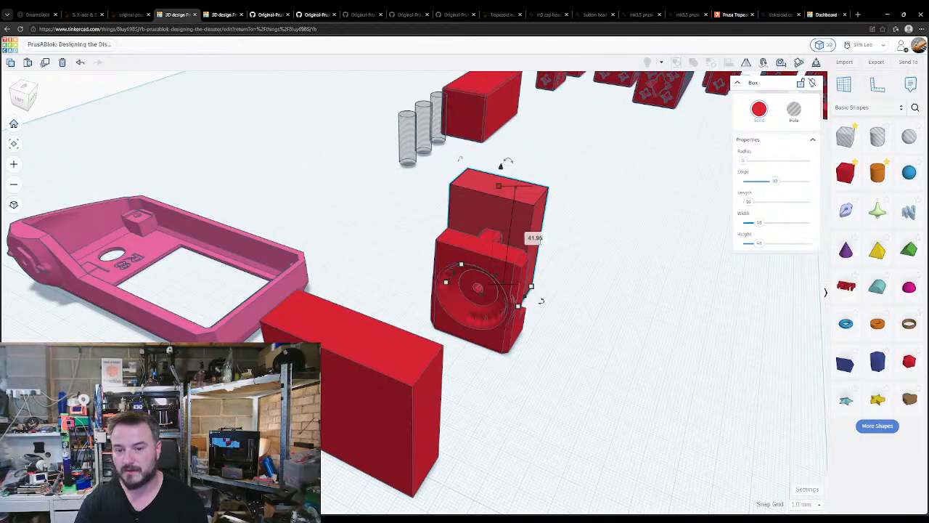
key("Return")
- Align the box with the intersected part, centred across the width and flush with the face that has the circular recess
left_click(495, 343, "shift")
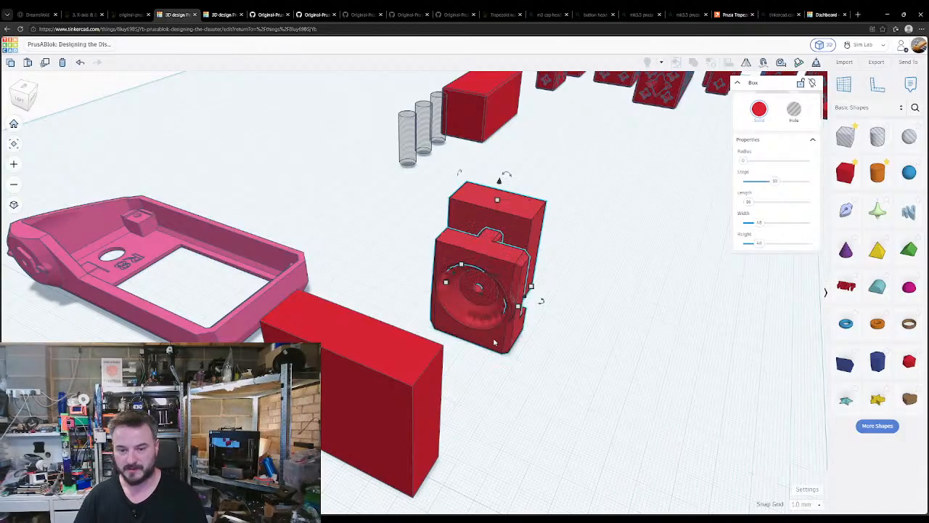
left_click(460, 348)
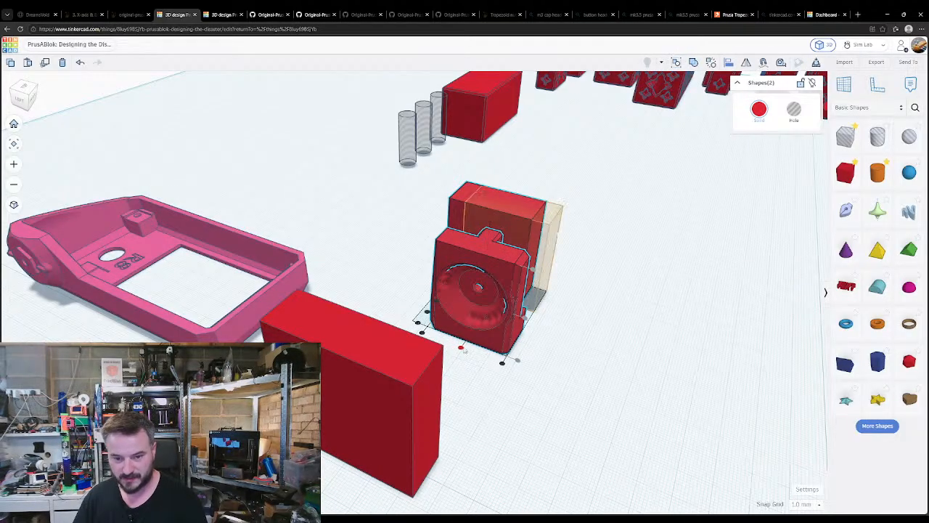
left_click(418, 322)
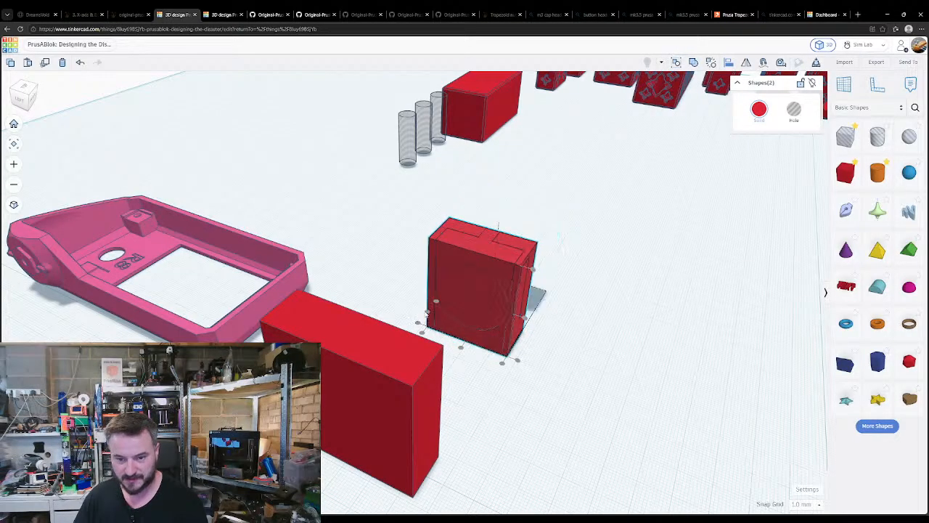
- Shift the box sideways to uncover the intersected part shape and turn that shape into a hole
left_click(495, 398)
left_click(497, 285)
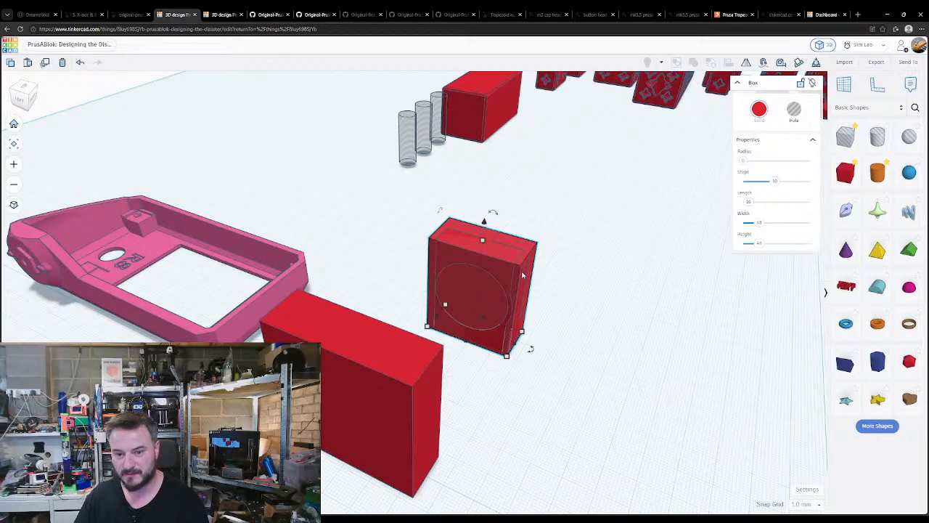
left_click(555, 321)
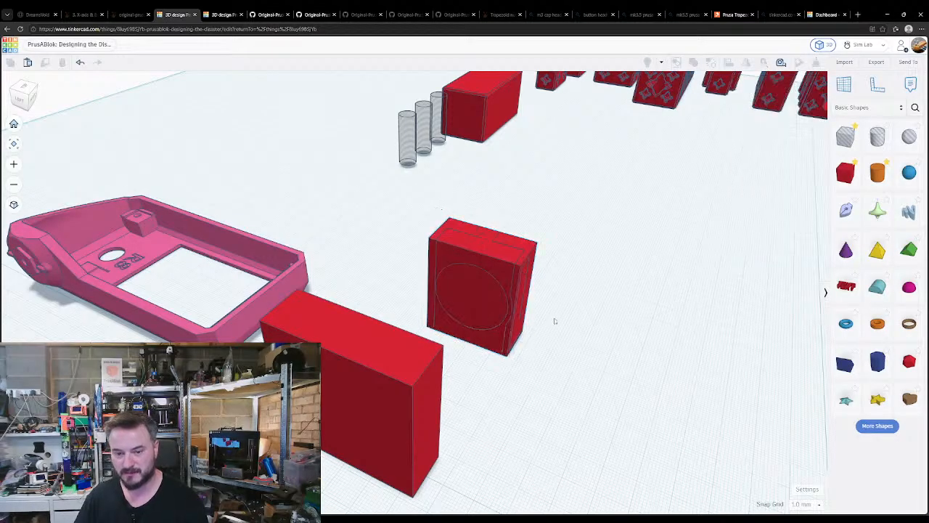
left_click(522, 254)
key("shift+Right")
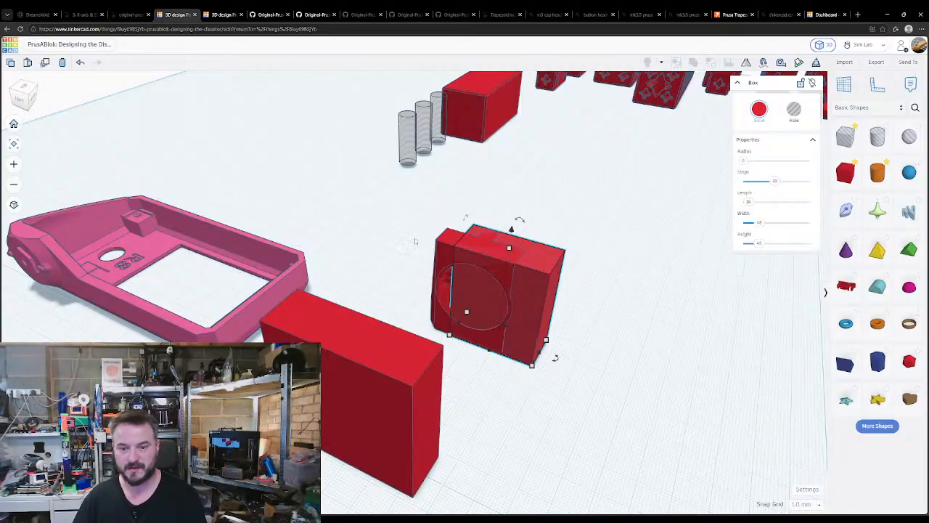
left_click(443, 250)
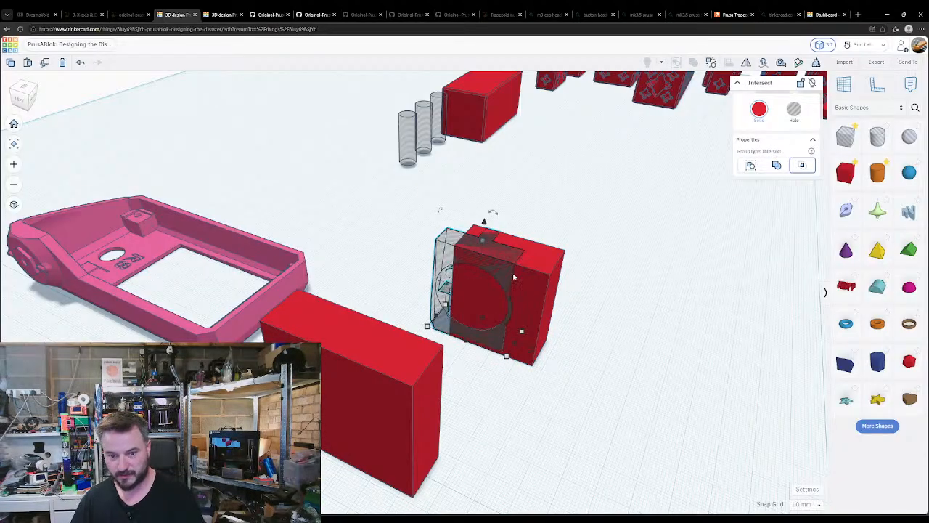
- Move the box back over the intersected hole shape and group the two to cut the cavity
left_click(541, 287)
key("shift+Left")
left_click_drag(576, 400, 455, 274)
key("ctrl+g")
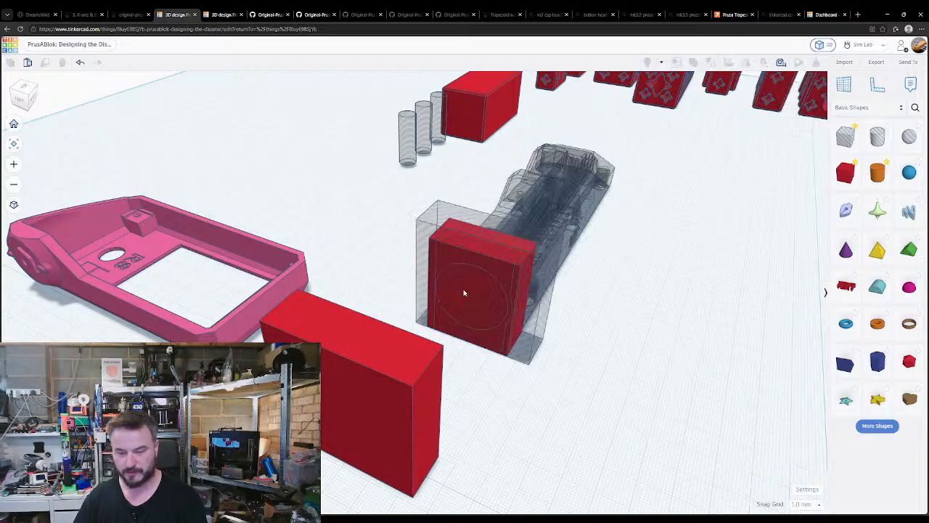
- Examine the cavity cut into the box from above, in perspective and in flat orthographic view
left_click(549, 377)
right_click_drag(550, 377, 372, 435)
middle_click_drag(365, 376, 441, 376)
scroll(441, 376, "up", 10)
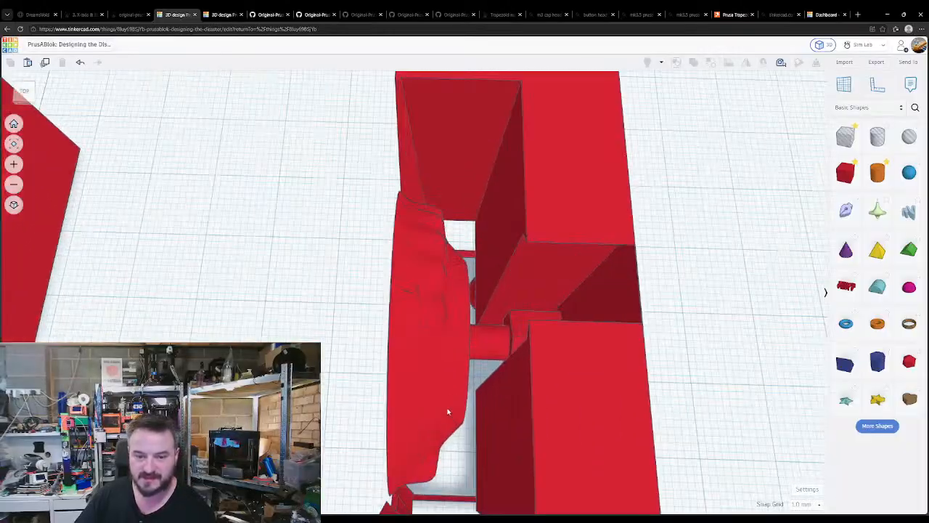
right_click_drag(447, 412, 349, 479)
right_click_drag(406, 355, 453, 281)
scroll(453, 282, "down", 4)
left_click(551, 315)
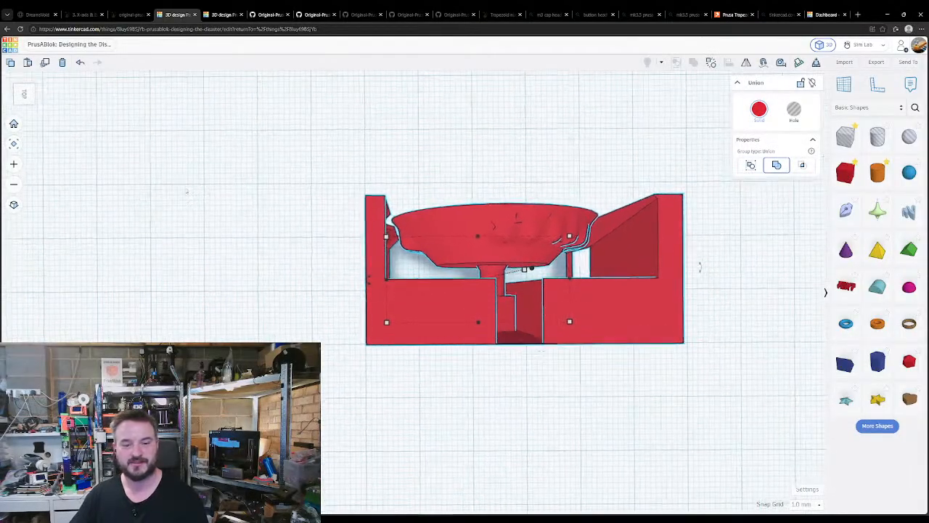
middle_click_drag(508, 274, 382, 306)
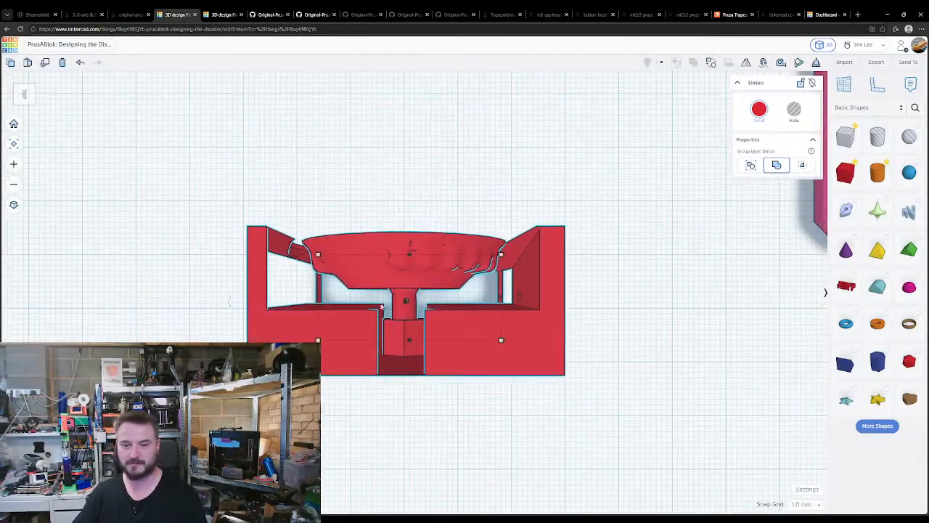
left_click(13, 206)
left_click(182, 303)
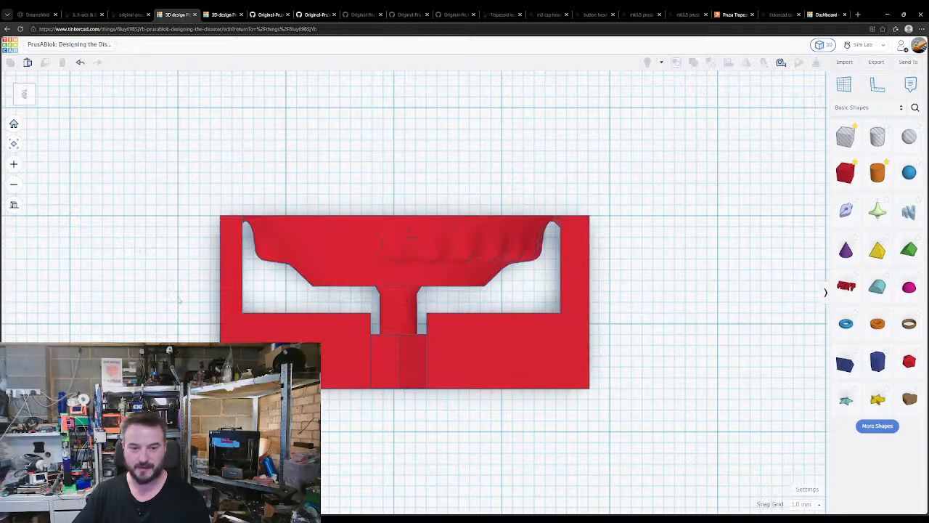
middle_click_drag(182, 303, 197, 302)
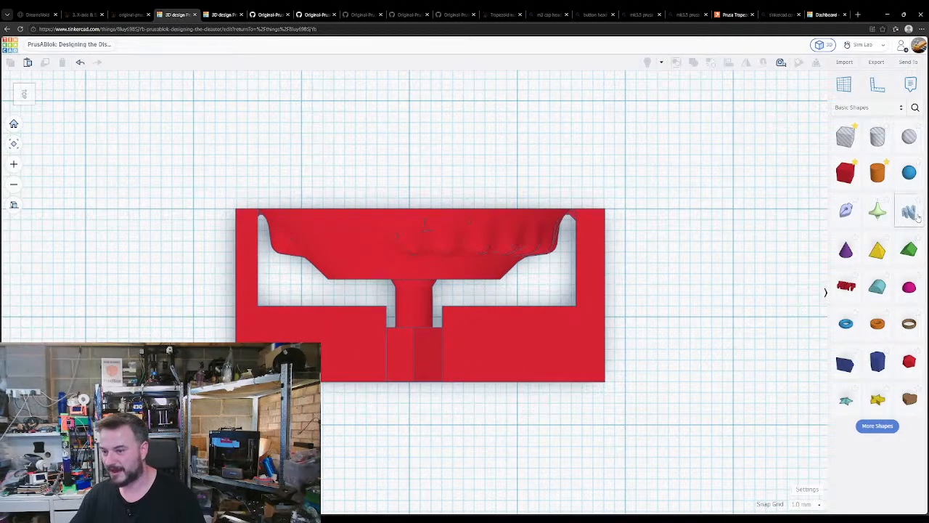
- Add a Scribble shape drawn as two upright blocks joined by a strip along their lower ends, and close the preview
mouse_move(917, 216)
left_mouse_down()
mouse_move(419, 311)
mouse_move(486, 300)
left_mouse_up()
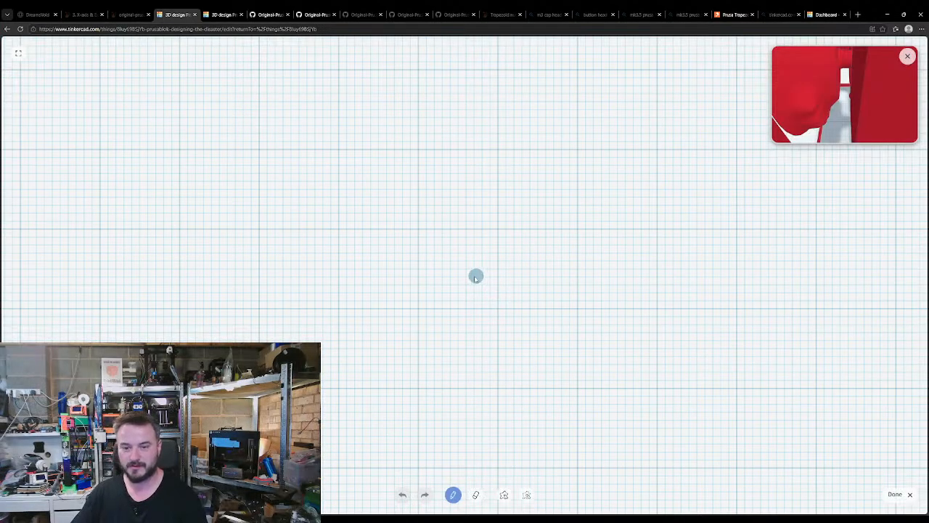
mouse_move(223, 235)
left_mouse_down()
mouse_move(214, 228)
mouse_move(239, 271)
mouse_move(228, 298)
mouse_move(231, 370)
left_mouse_up()
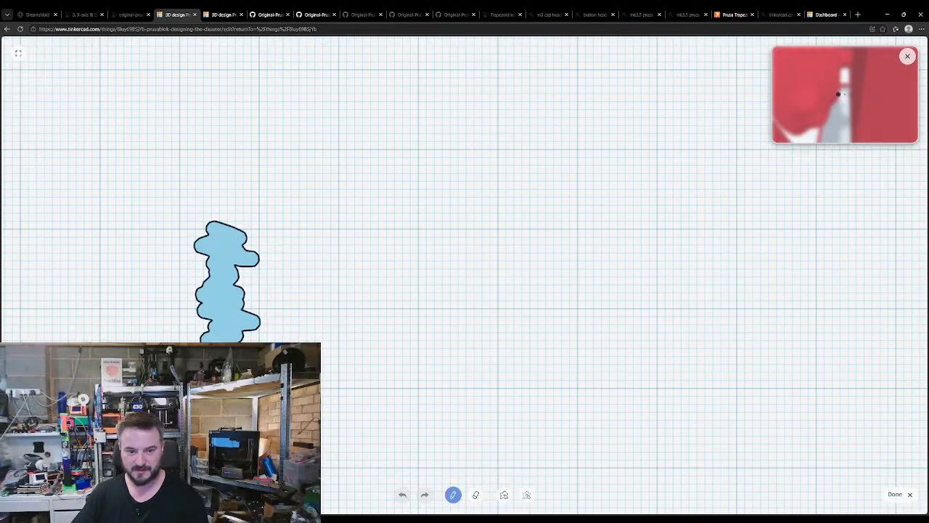
mouse_move(373, 230)
left_mouse_down()
mouse_move(353, 289)
mouse_move(399, 332)
mouse_move(371, 230)
mouse_move(388, 295)
mouse_move(354, 229)
mouse_move(346, 336)
mouse_move(371, 386)
mouse_move(414, 354)
mouse_move(409, 223)
mouse_move(349, 234)
mouse_move(379, 365)
mouse_move(400, 368)
mouse_move(381, 365)
mouse_move(384, 376)
mouse_move(355, 359)
mouse_move(367, 366)
mouse_move(385, 276)
left_mouse_up()
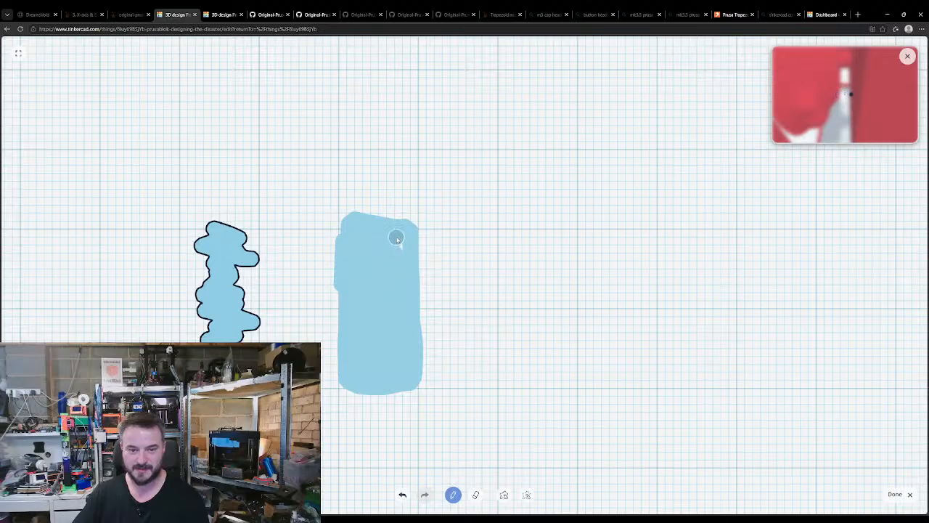
left_click_drag(396, 238, 380, 249)
mouse_move(185, 233)
left_mouse_down()
mouse_move(244, 234)
mouse_move(252, 338)
left_mouse_up()
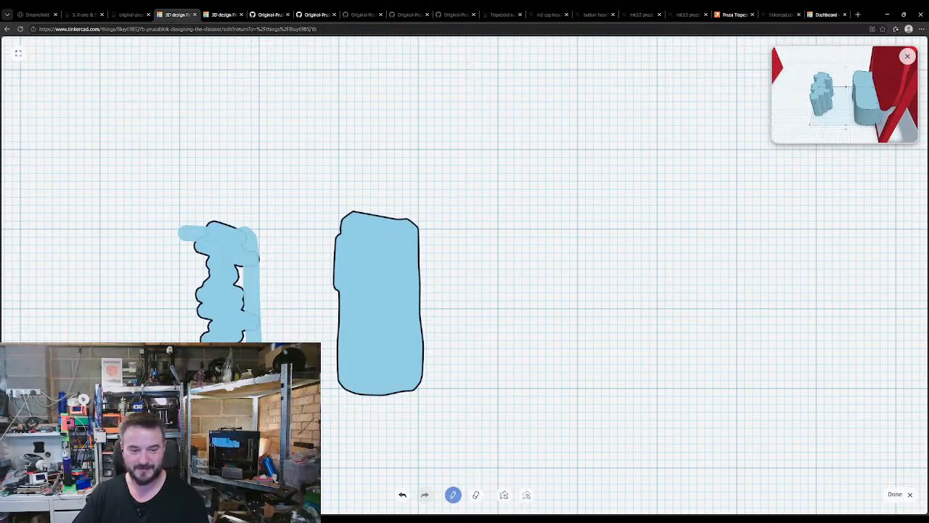
mouse_move(190, 374)
left_mouse_down()
mouse_move(187, 252)
mouse_move(193, 356)
left_mouse_up()
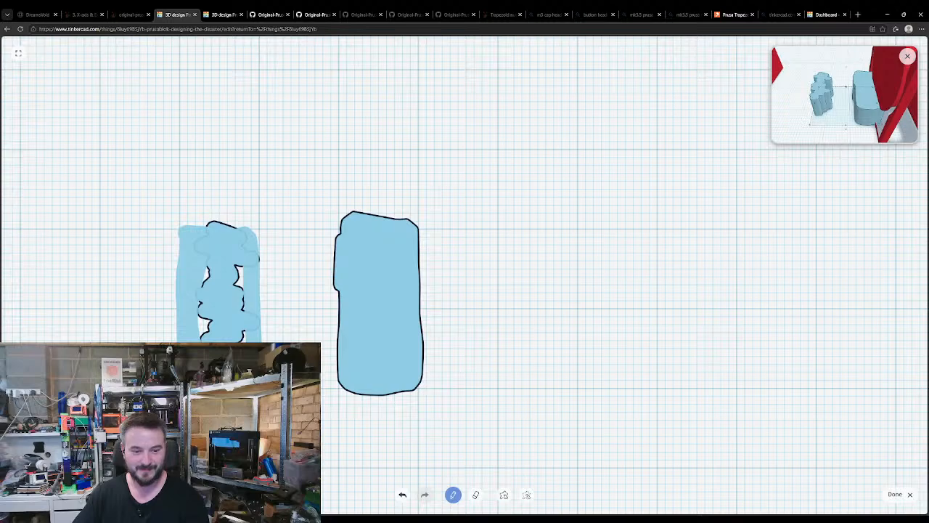
left_click_drag(228, 249, 241, 303)
mouse_move(202, 341)
left_mouse_down()
mouse_move(211, 255)
mouse_move(217, 341)
left_mouse_up()
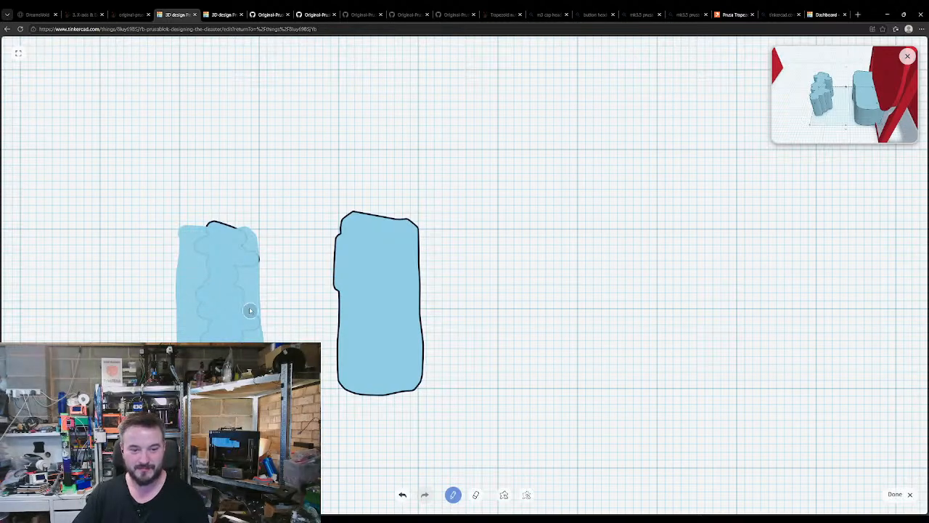
left_click_drag(249, 238, 241, 334)
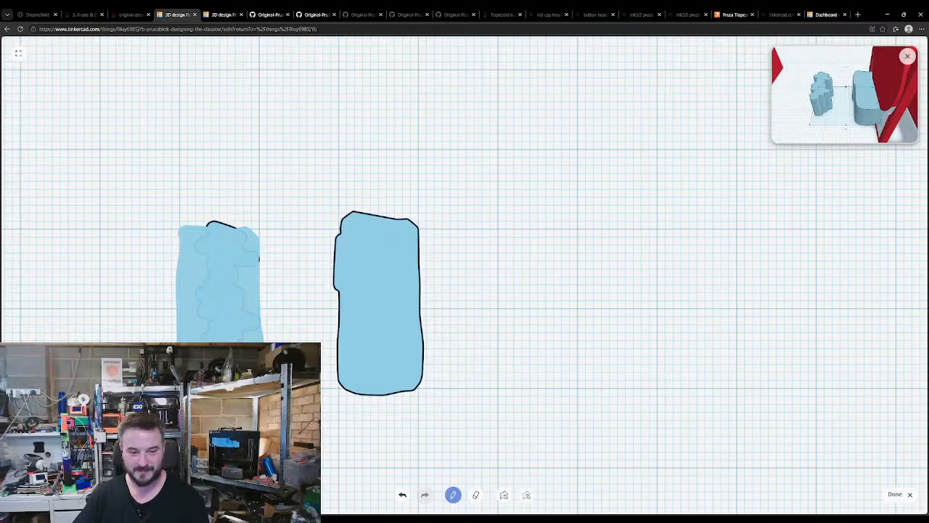
left_click_drag(328, 408, 370, 401)
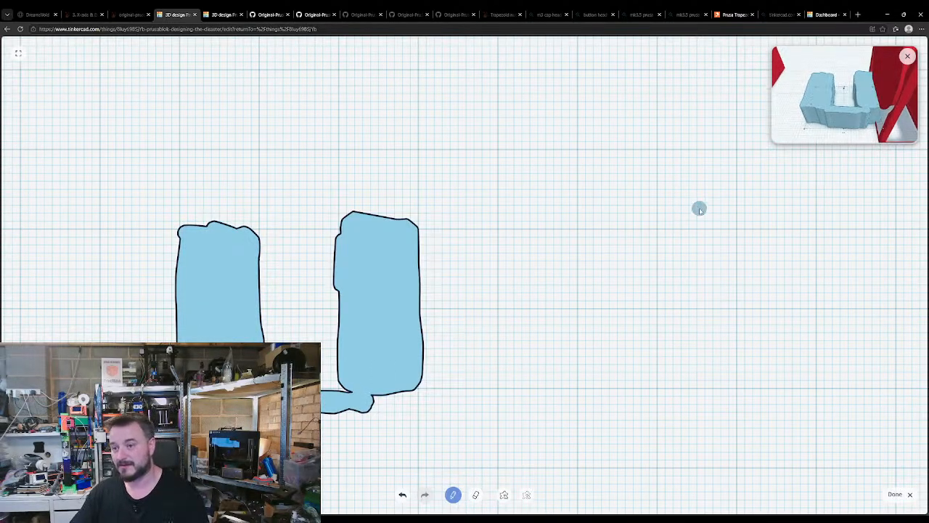
left_click(889, 56)
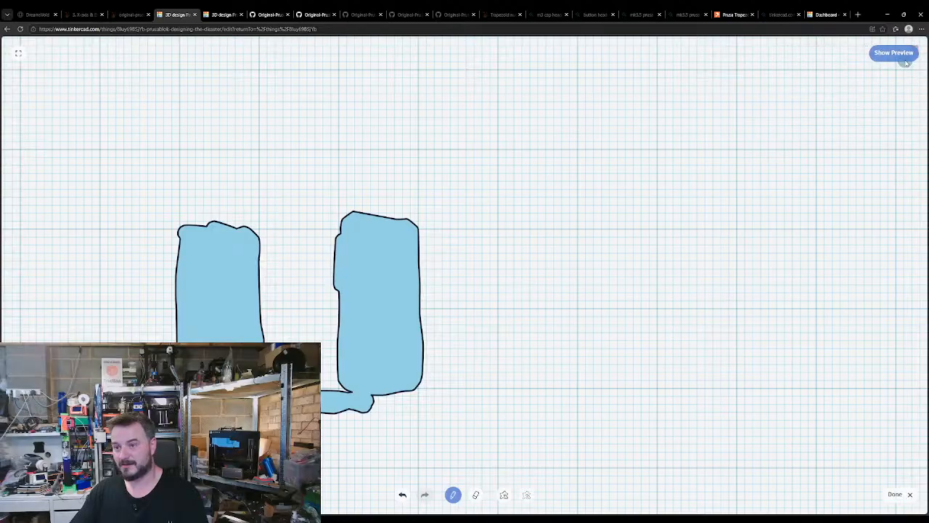
left_click(897, 495)
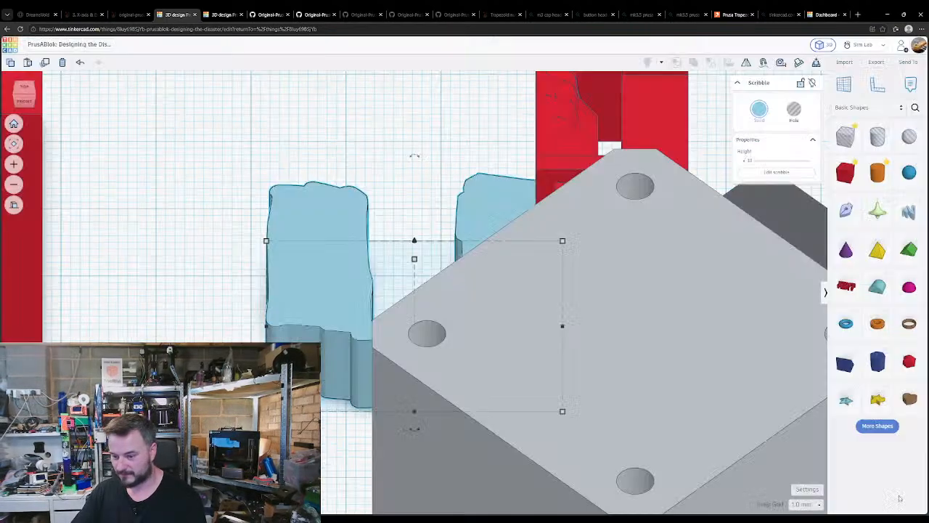
- Rotate the scribble, stretch it lengthwise and reposition it across the cut box
scroll(346, 426, "down", 10)
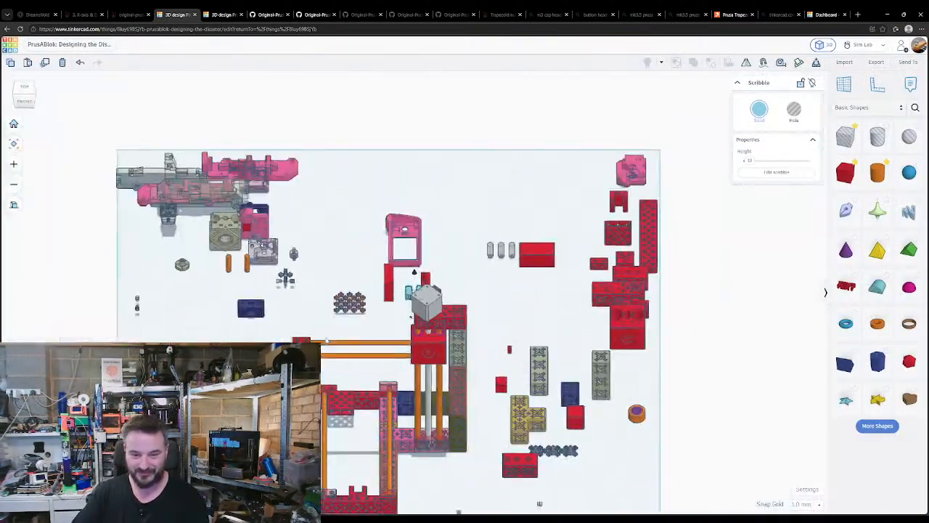
scroll(410, 318, "up", 8)
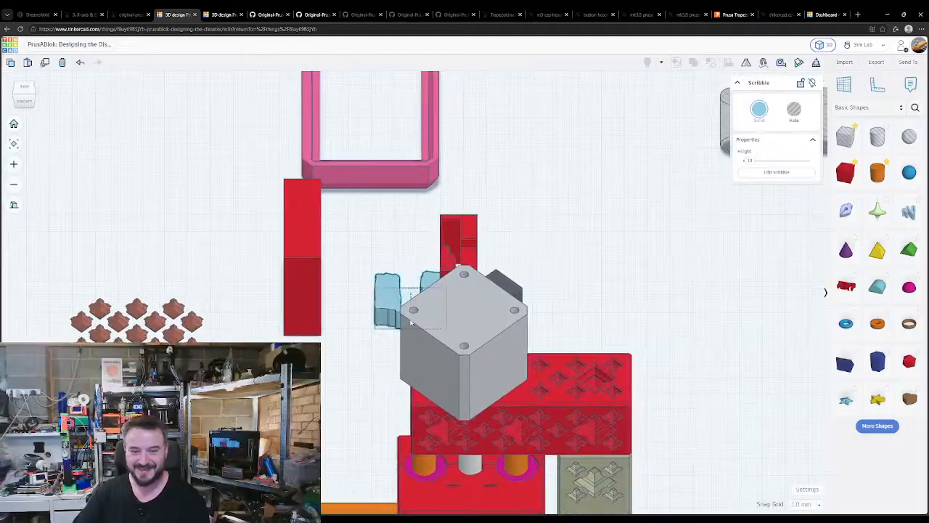
mouse_move(422, 323)
right_mouse_down()
mouse_move(419, 384)
mouse_move(411, 386)
right_mouse_up()
left_click(411, 352)
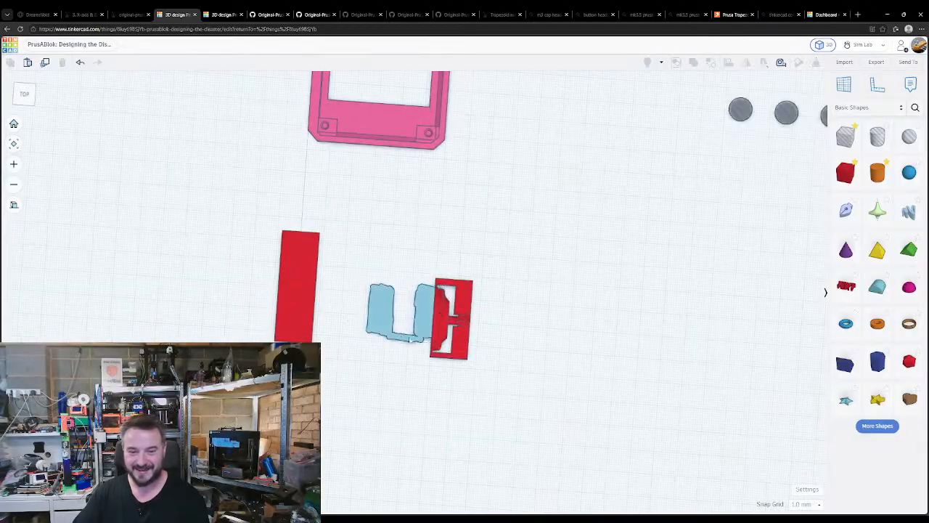
left_click(441, 312)
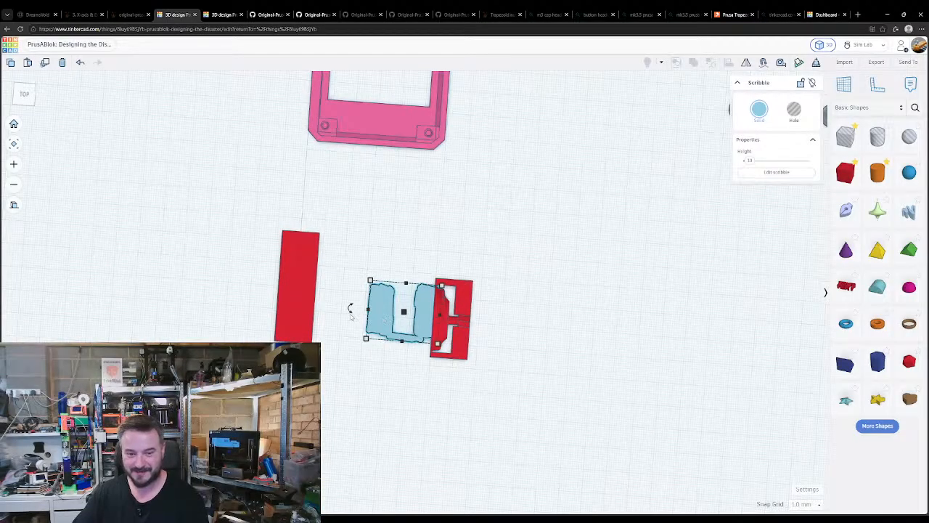
mouse_move(352, 312)
left_mouse_down()
mouse_move(403, 358)
mouse_move(417, 352)
mouse_move(405, 349)
left_mouse_up()
left_click_drag(401, 350, 392, 501)
mouse_move(405, 469)
left_mouse_down()
mouse_move(426, 403)
mouse_move(455, 397)
left_mouse_up()
- Delete the scribble shape lying across the cut box
right_click_drag(420, 371, 514, 305)
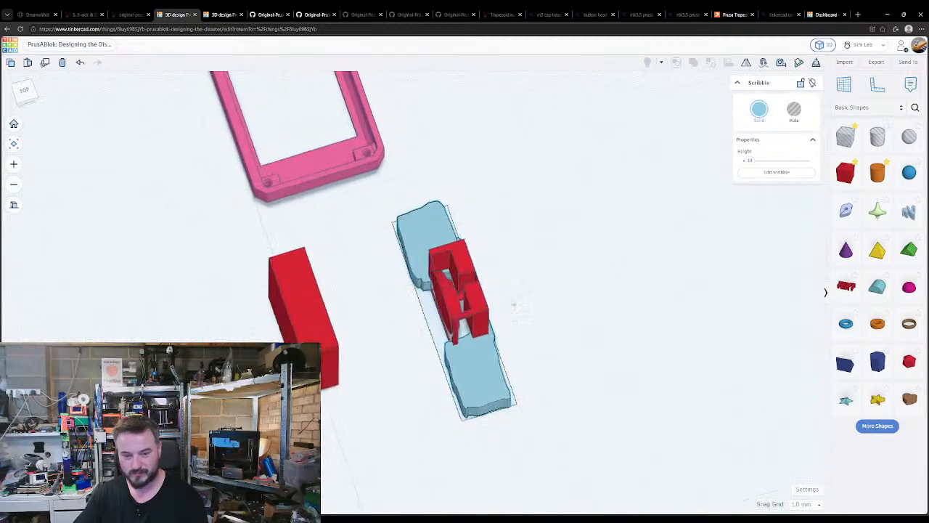
mouse_move(388, 361)
right_mouse_down()
mouse_move(458, 308)
mouse_move(528, 298)
mouse_move(496, 425)
mouse_move(489, 389)
right_mouse_up()
key("Delete")
- Try a 20 mm box hole over one end of the cut box, inspect the overlap, and remove it again
right_click_drag(473, 342, 654, 288)
left_click(481, 338)
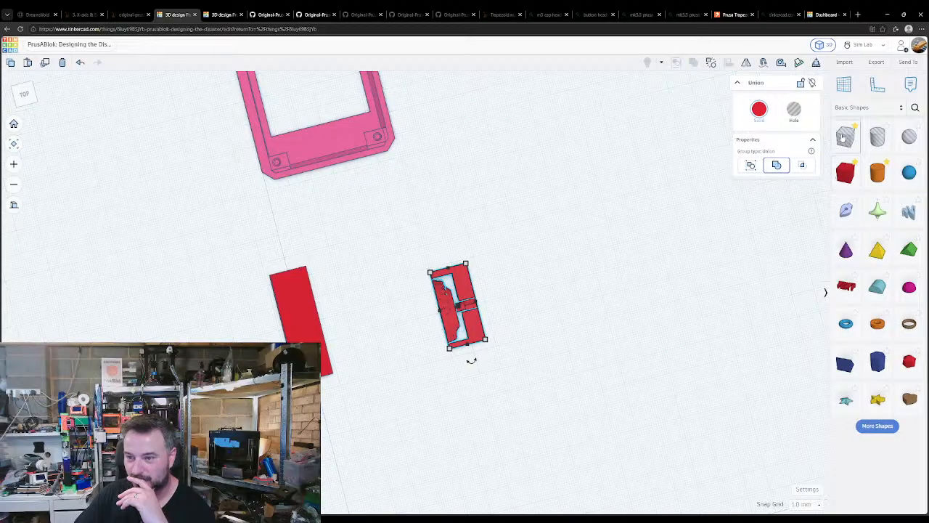
left_click_drag(846, 136, 482, 336)
scroll(501, 374, "up", 3)
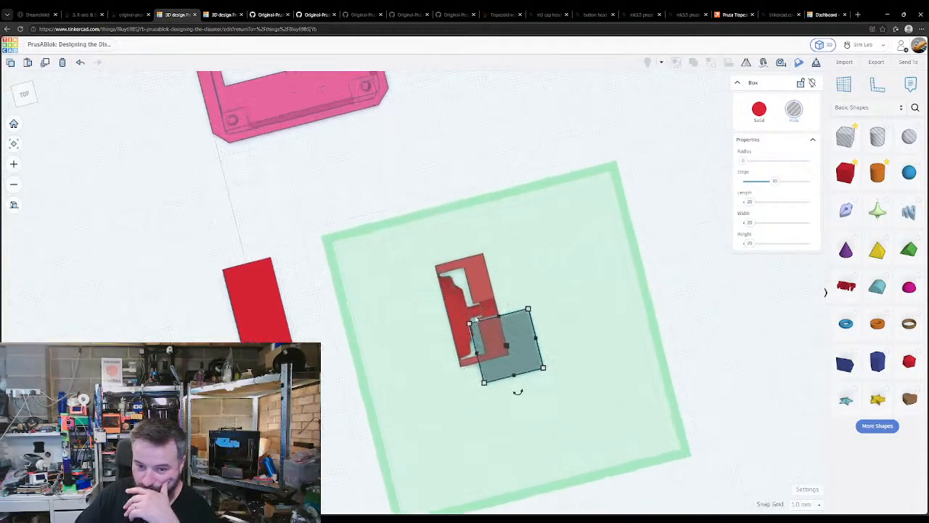
scroll(475, 319, "up", 4)
right_click_drag(452, 386, 281, 350)
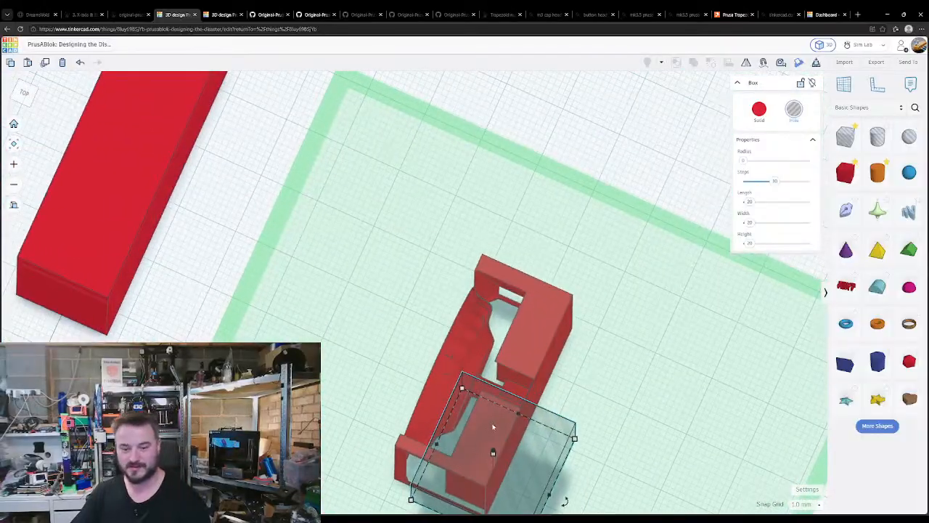
right_click_drag(493, 426, 533, 347)
right_click_drag(438, 284, 494, 359)
right_click_drag(536, 444, 348, 427)
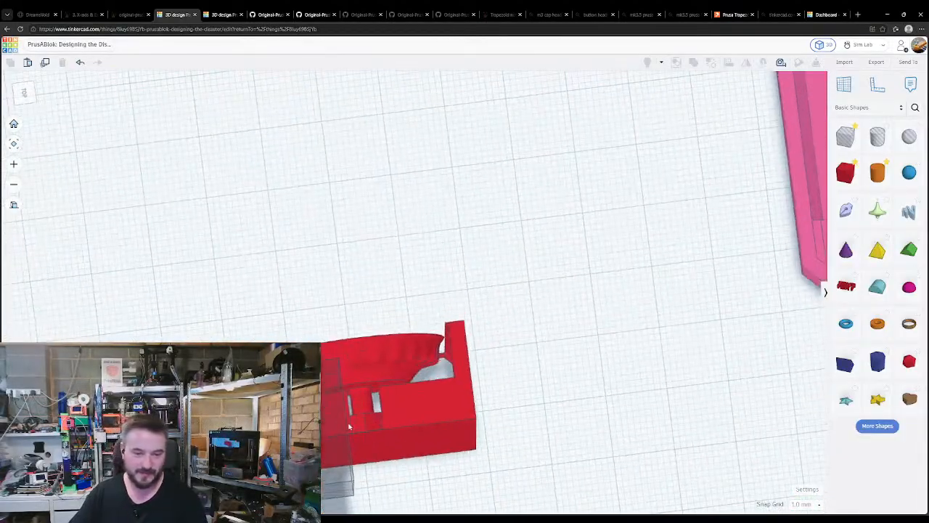
left_click(349, 428)
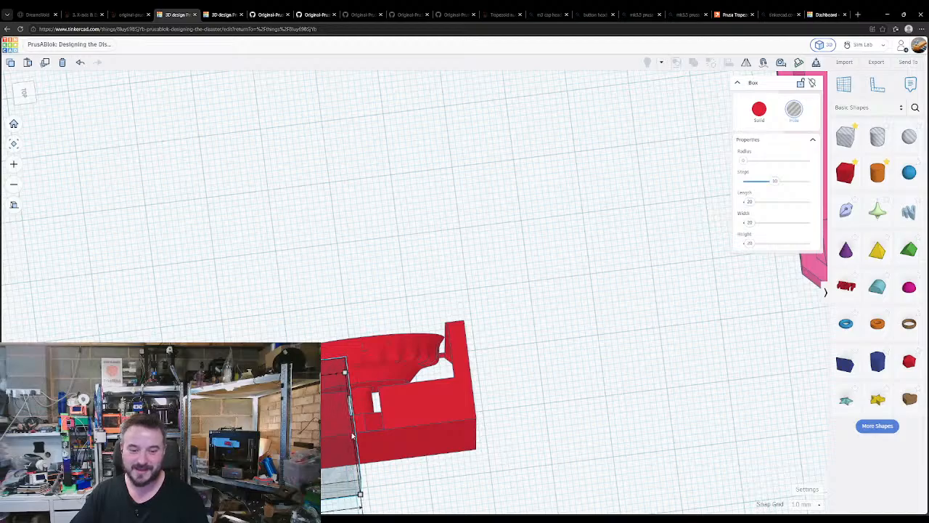
right_click_drag(354, 435, 486, 302)
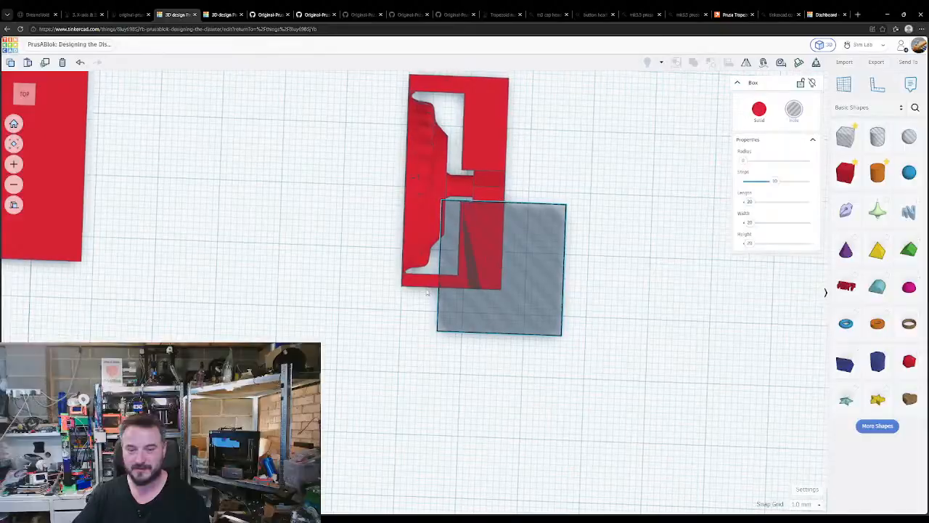
key("Delete")
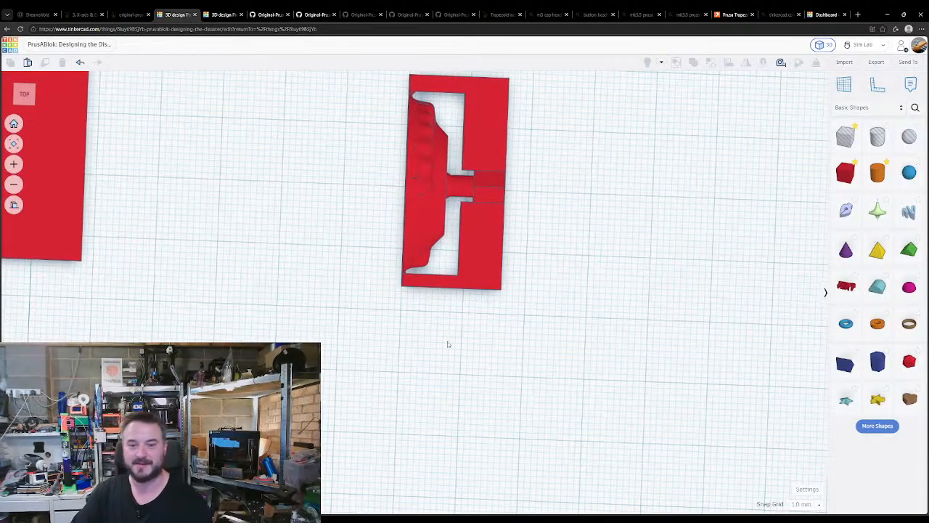
- Export only the cut box as an STL file and open it in PrusaSlicer
right_click_drag(446, 344, 439, 425)
right_click_drag(421, 385, 290, 378)
right_click_drag(482, 243, 501, 351)
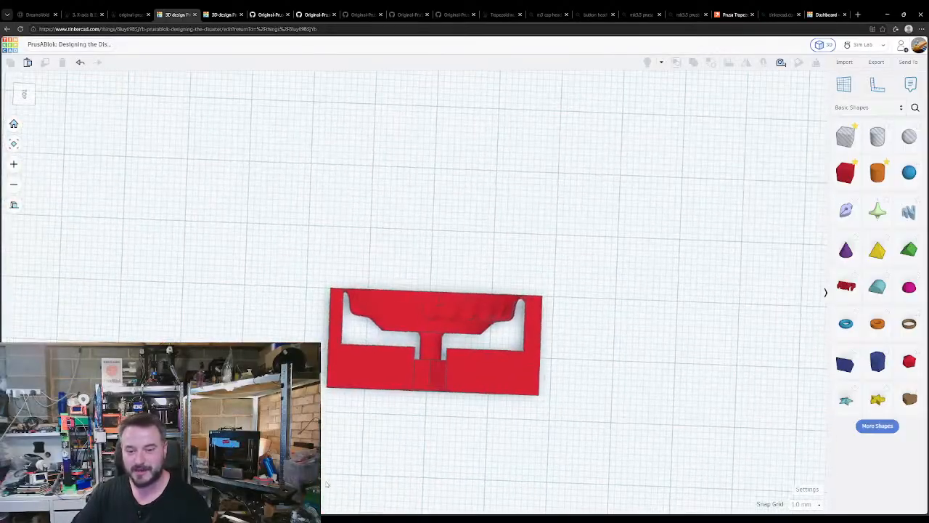
left_click(501, 352)
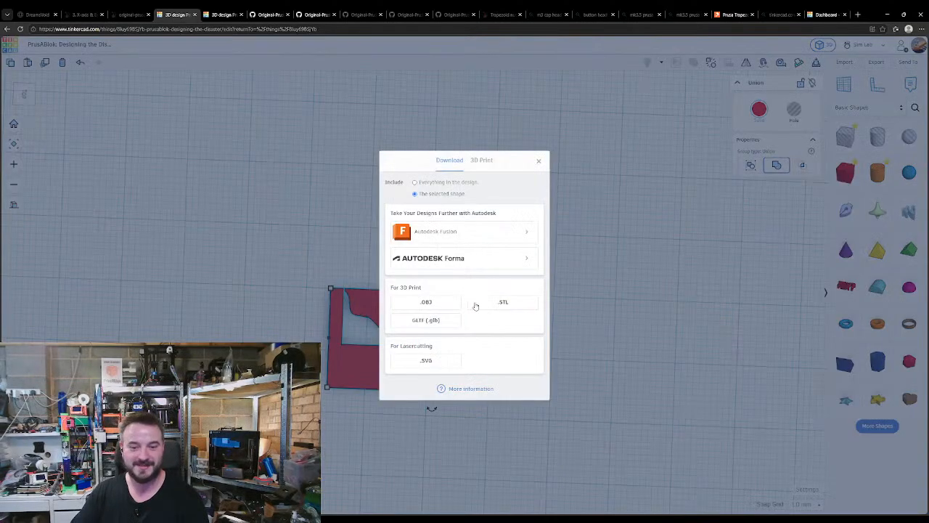
left_click(475, 306)
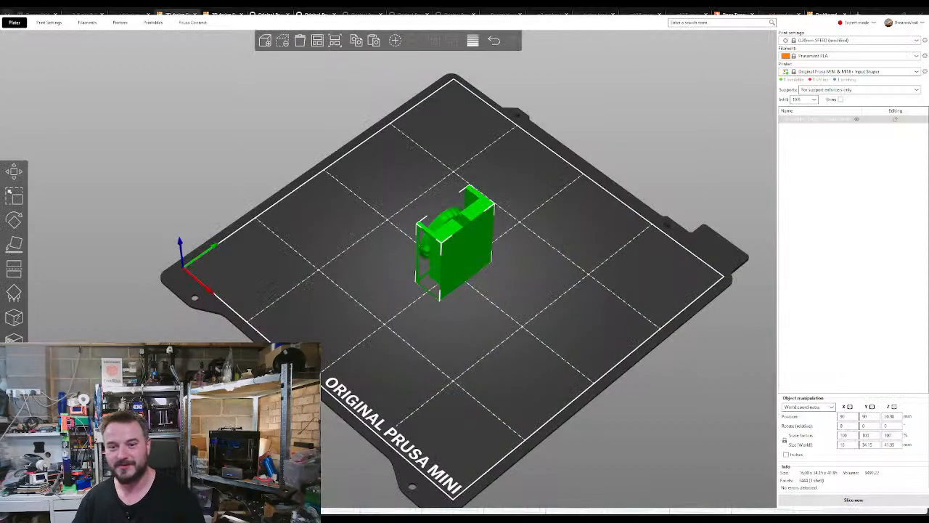
- Lay the test piece down on its large solid flat side on the print bed
key("l")
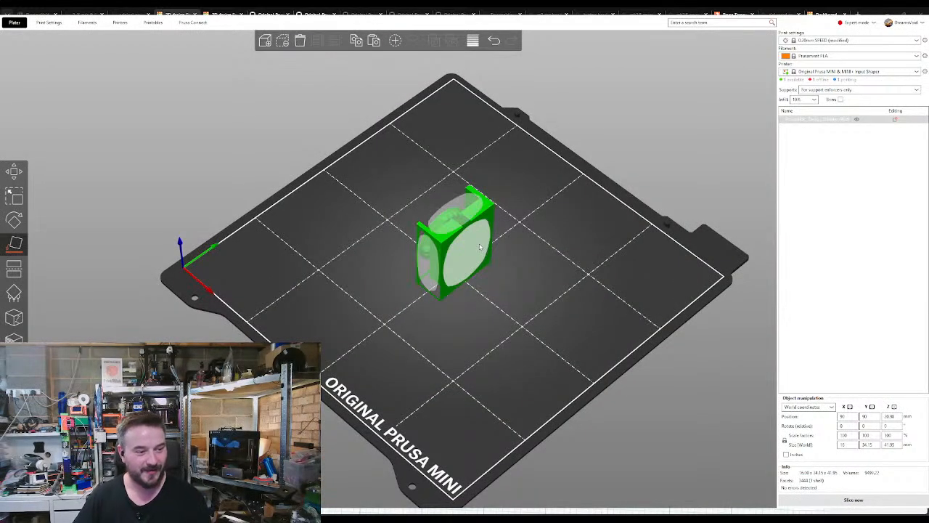
left_click(497, 242)
left_click_drag(551, 298, 517, 307)
left_click(524, 299)
left_click(424, 298)
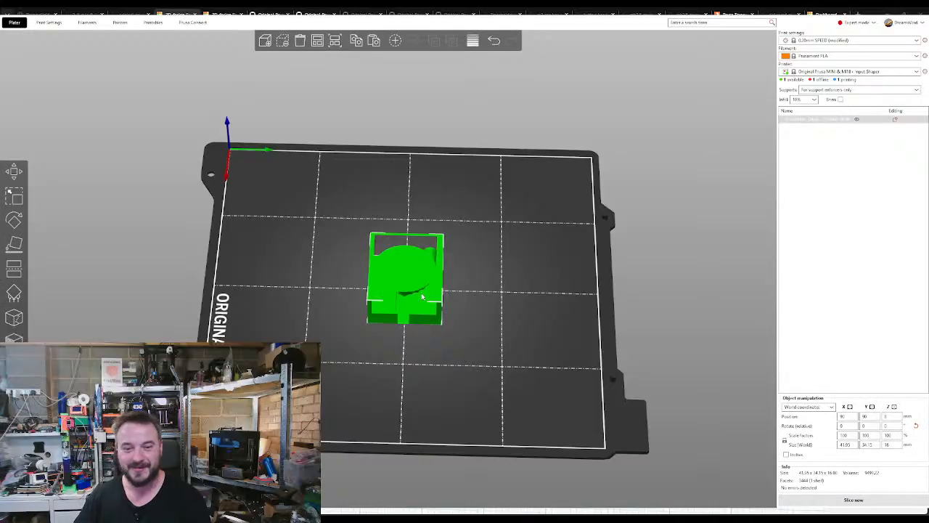
- Cut the test piece with a planar cut at Z 0.10 mm, keeping only object A
key("c")
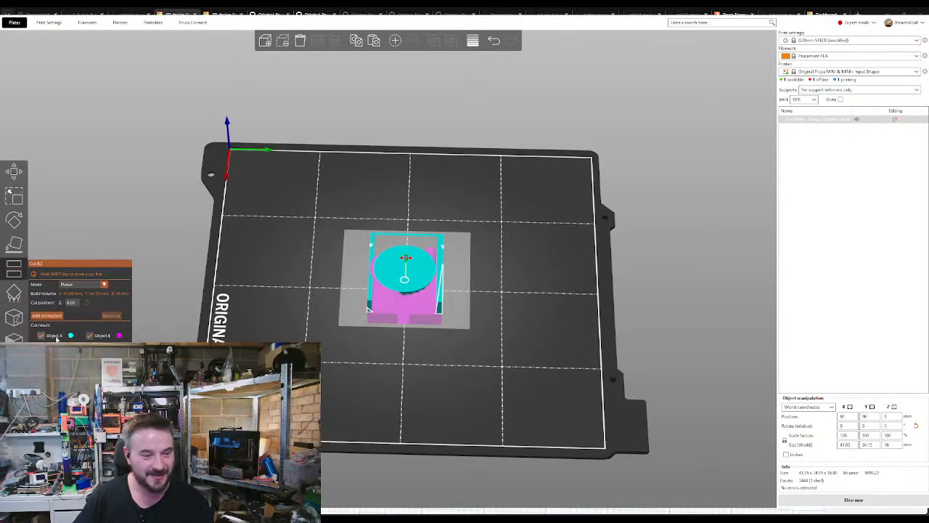
double_click(73, 304)
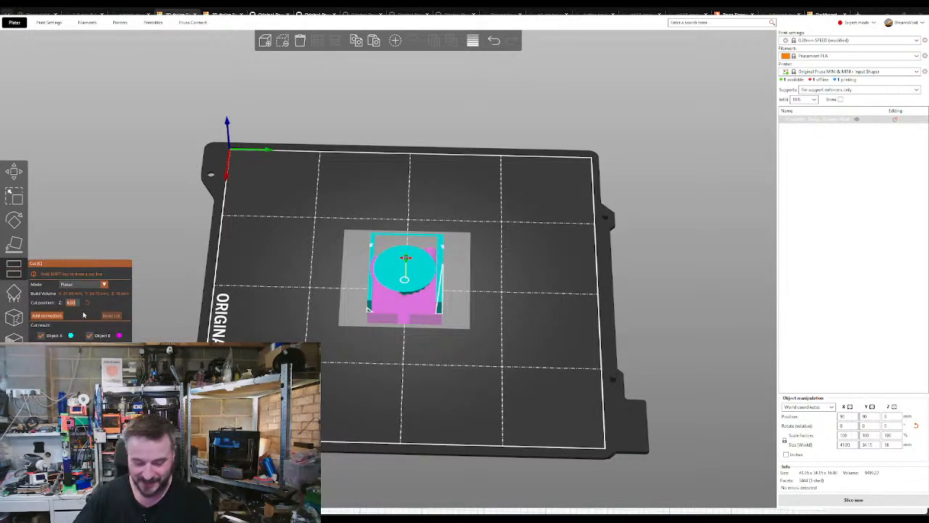
type("9.")
key("BackSpace")
key("BackSpace")
type("0.1")
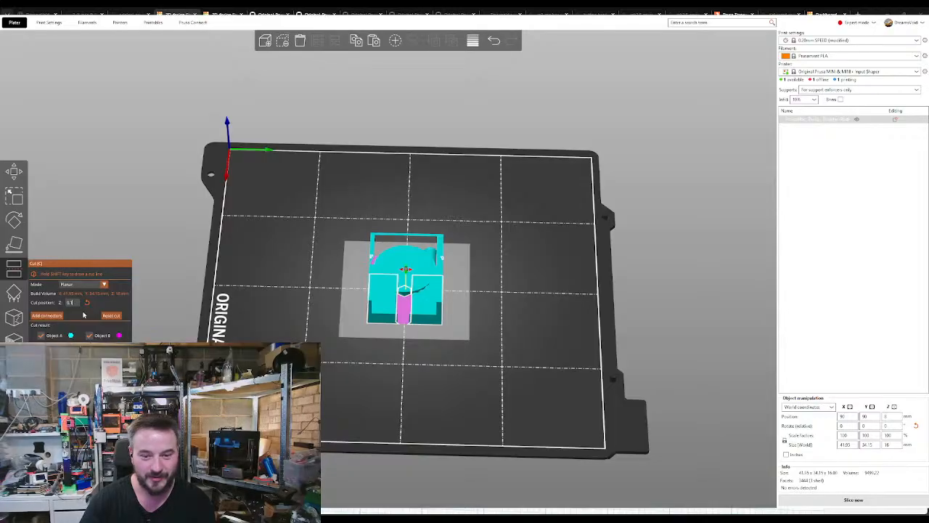
type("0")
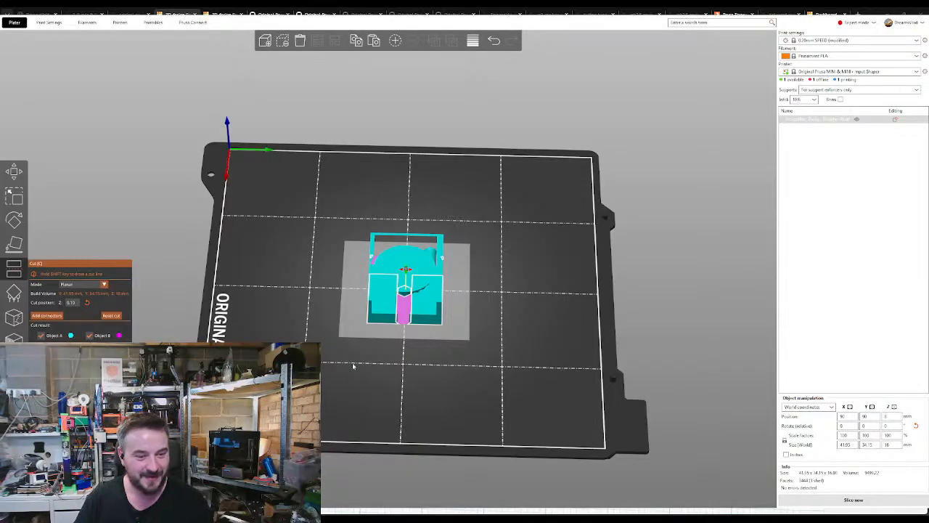
left_click_drag(404, 352, 401, 390)
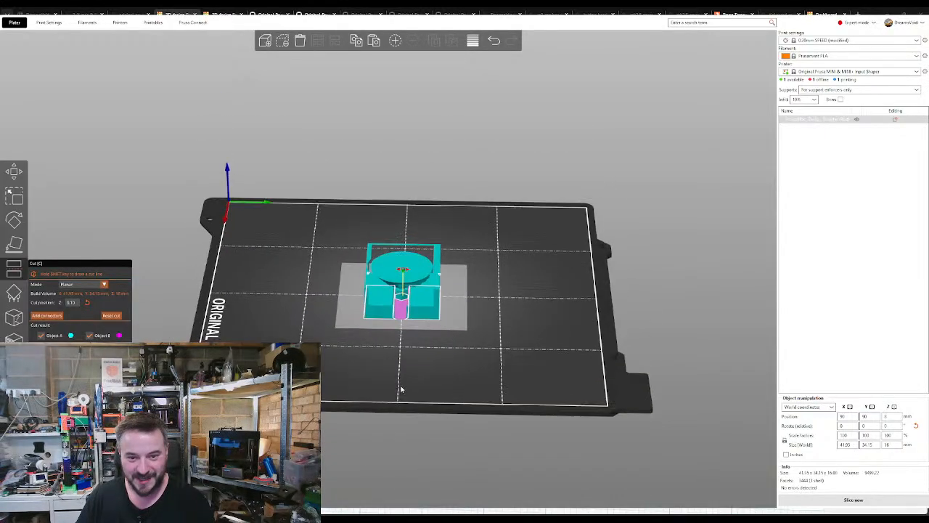
left_click(90, 336)
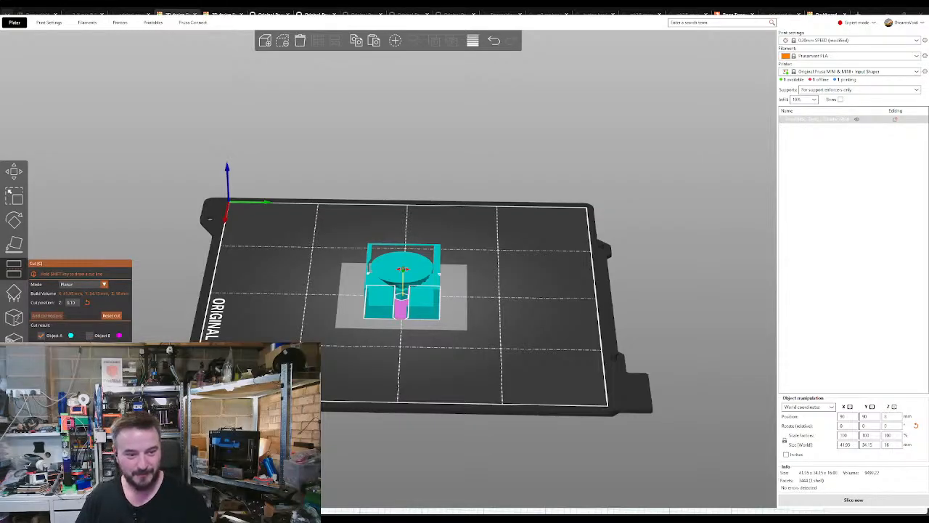
left_click(43, 353)
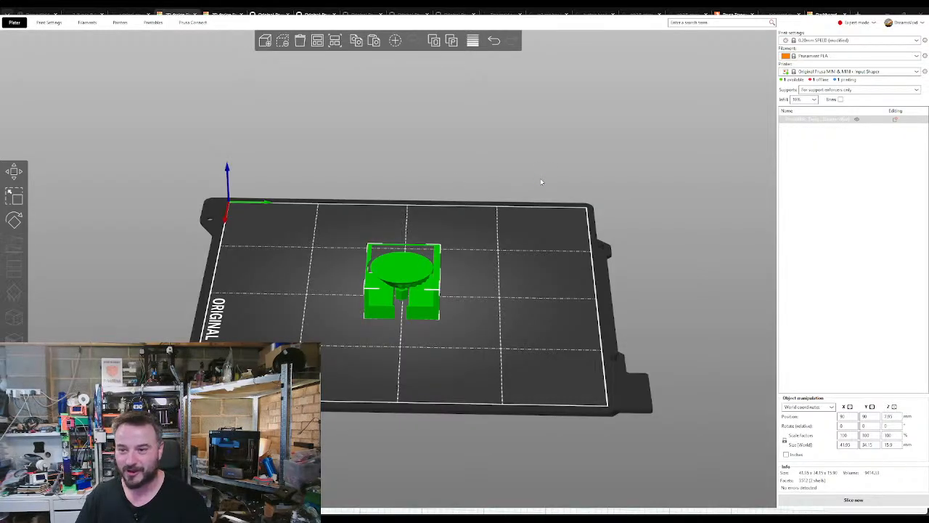
- Split the cut part into separate objects and delete the surrounding frame so only the round knob stays on the bed
left_click(505, 285)
left_click_drag(438, 291, 534, 254)
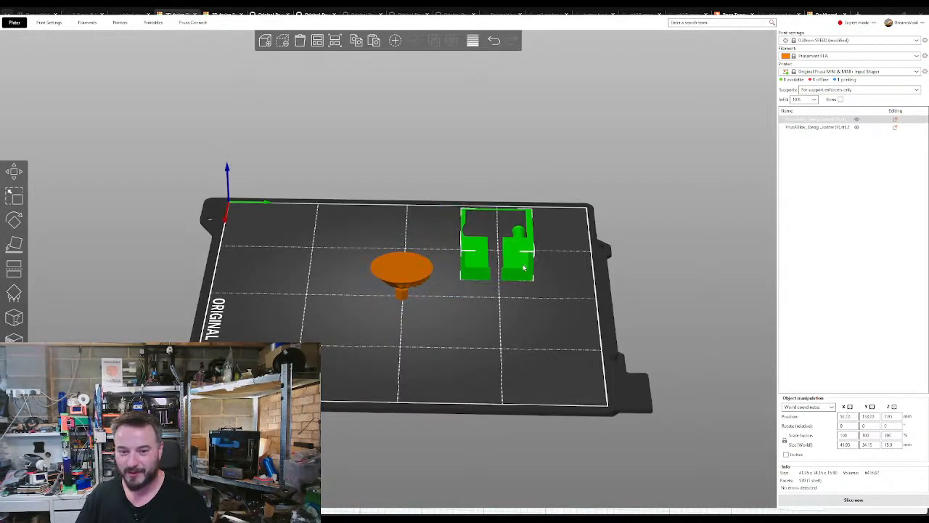
right_click_drag(440, 334, 475, 346)
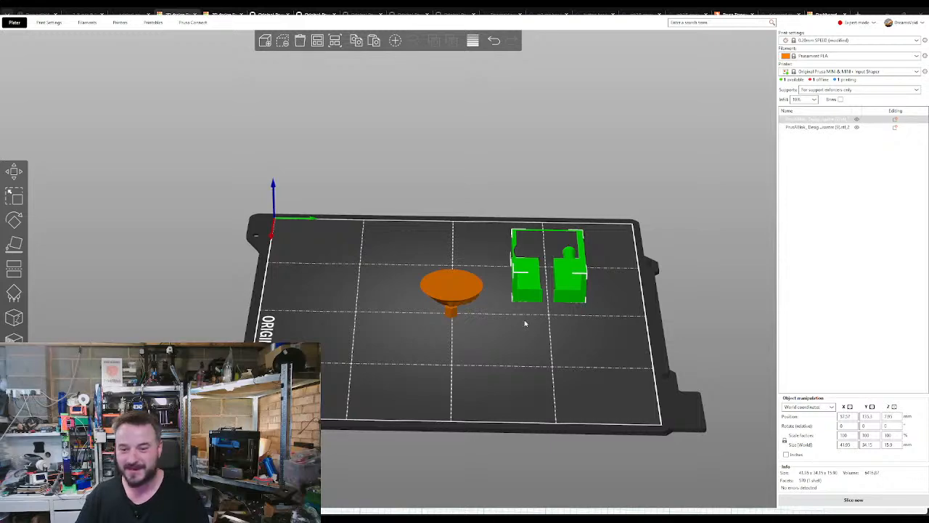
key("Delete")
key("ctrl+a")
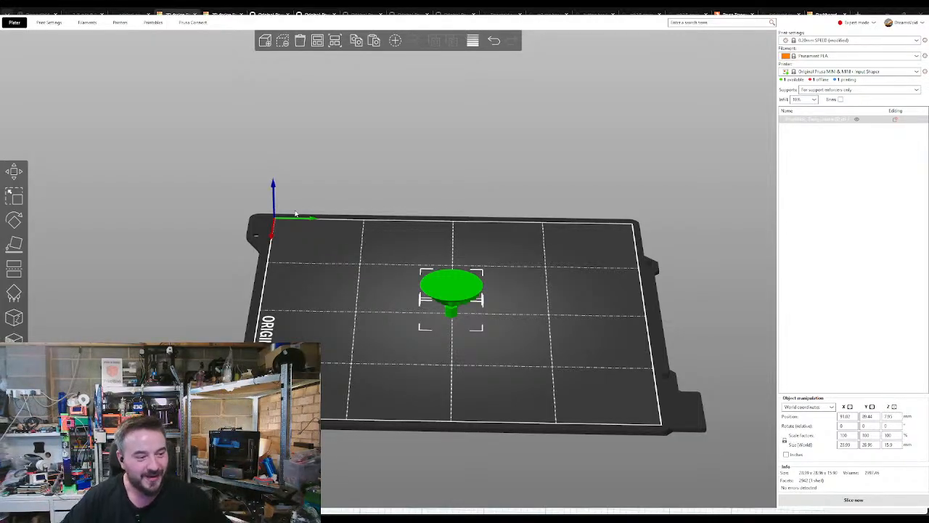
mouse_move(467, 350)
left_mouse_down()
mouse_move(450, 371)
mouse_move(465, 351)
left_mouse_up()
scroll(450, 326, "up", 5)
scroll(442, 308, "up", 3)
right_click_drag(494, 366, 444, 296)
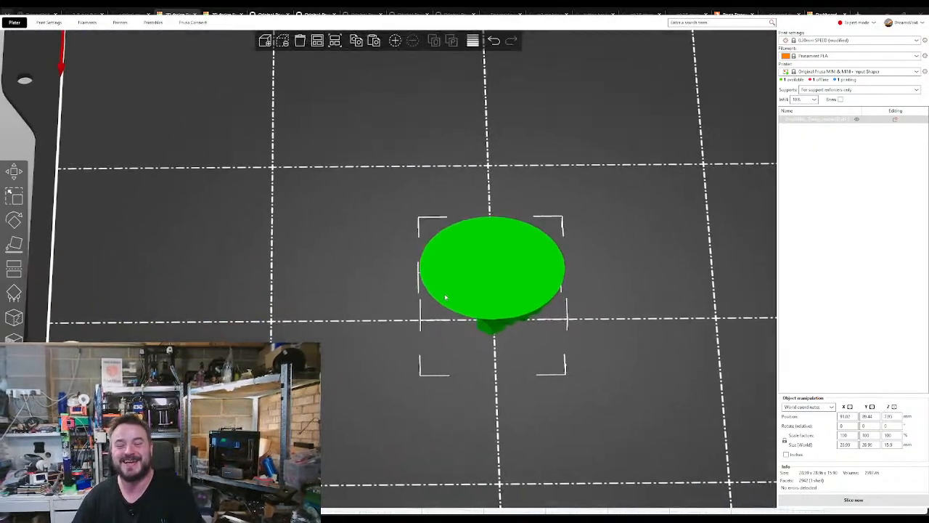
left_click_drag(460, 383, 472, 363)
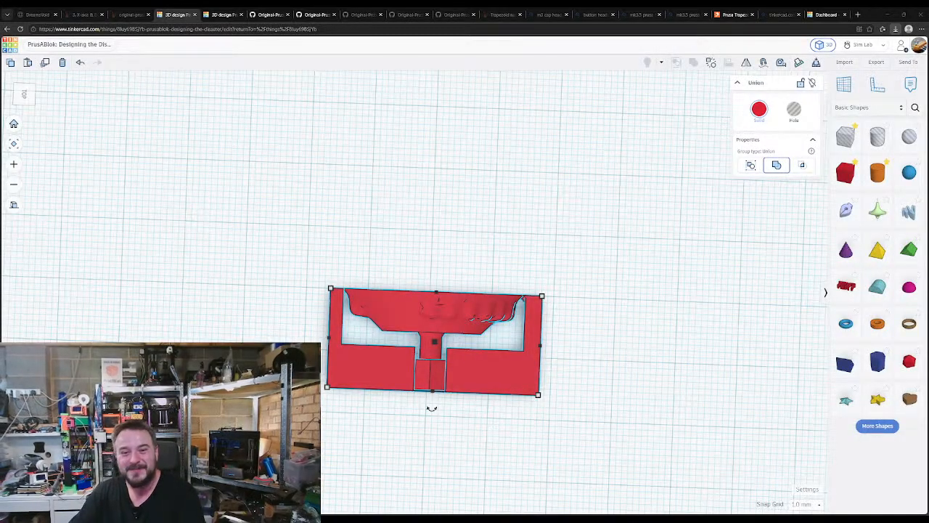
- Switch to Tinkercad and import "PrusABlok_ Designing the Disaster (9).stl_2.stl" into the PrusABlok design
left_click(844, 63)
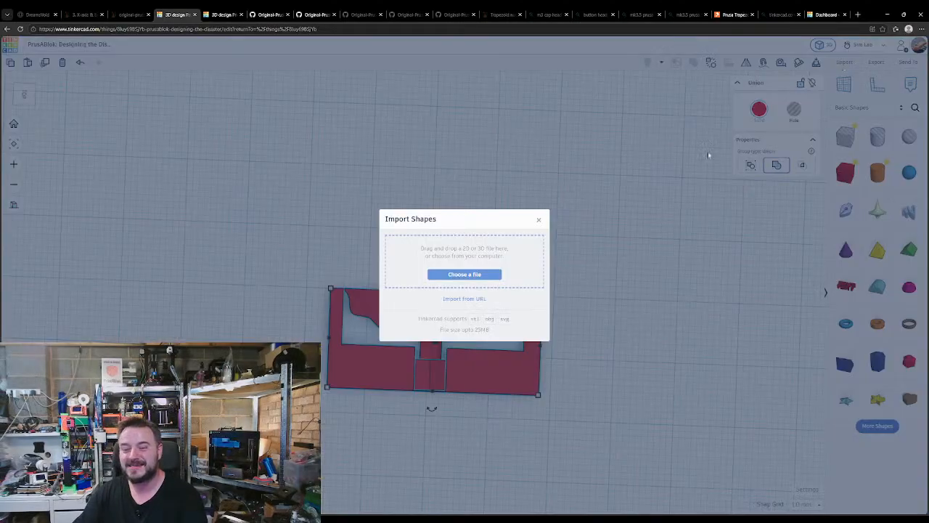
left_click(489, 274)
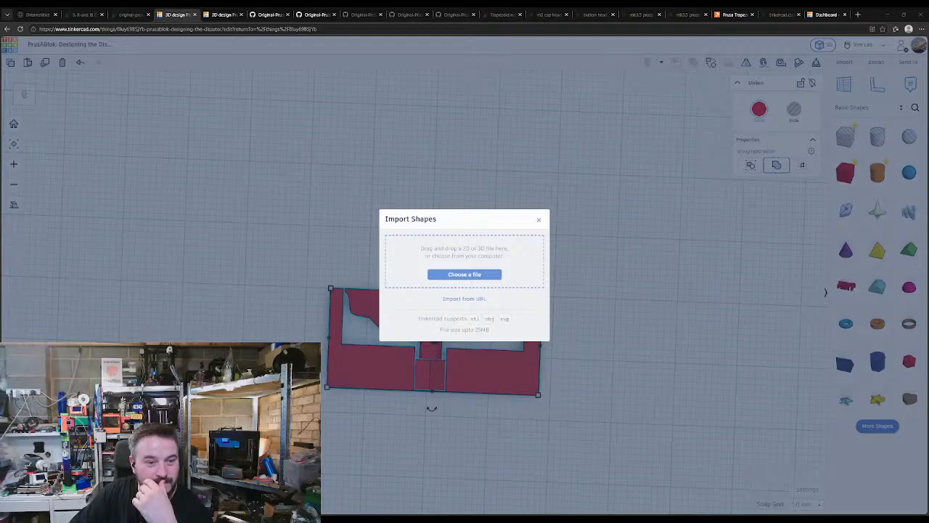
double_click(282, 208)
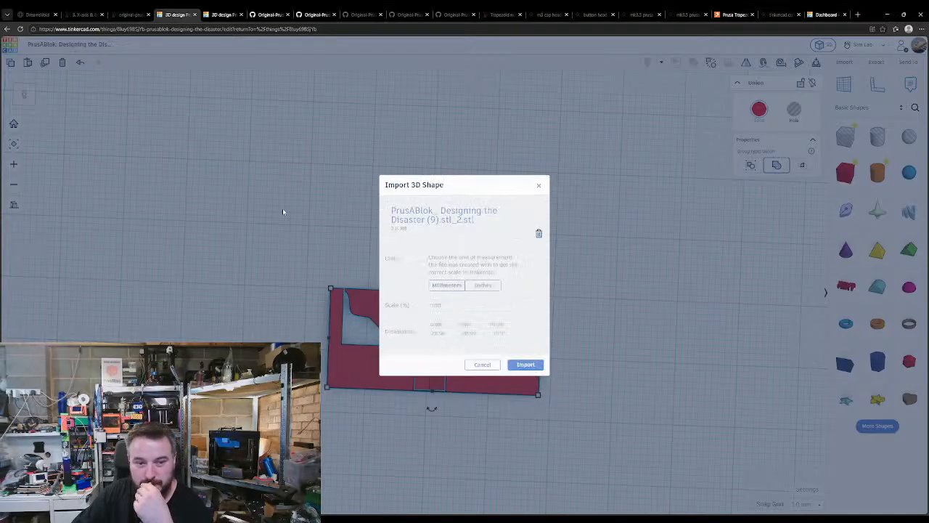
left_click(526, 364)
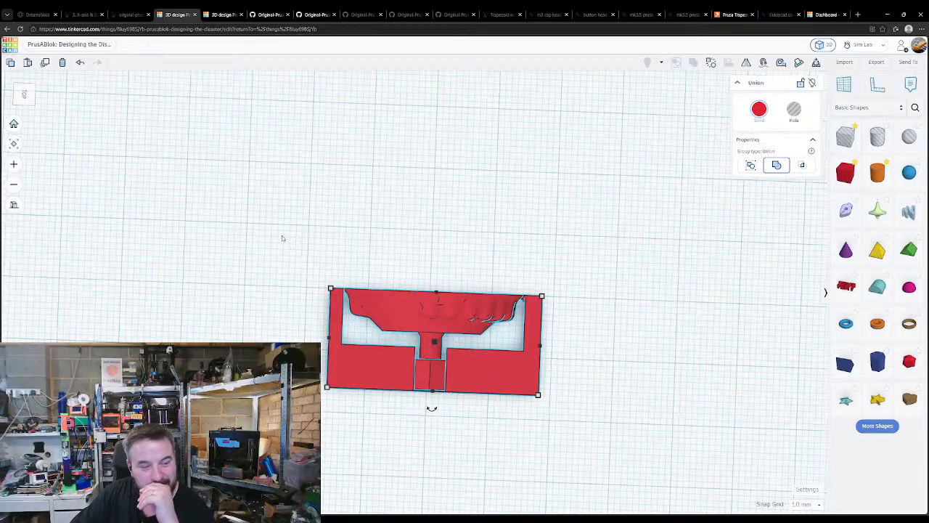
scroll(276, 266, "down", 1)
scroll(275, 266, "down", 3)
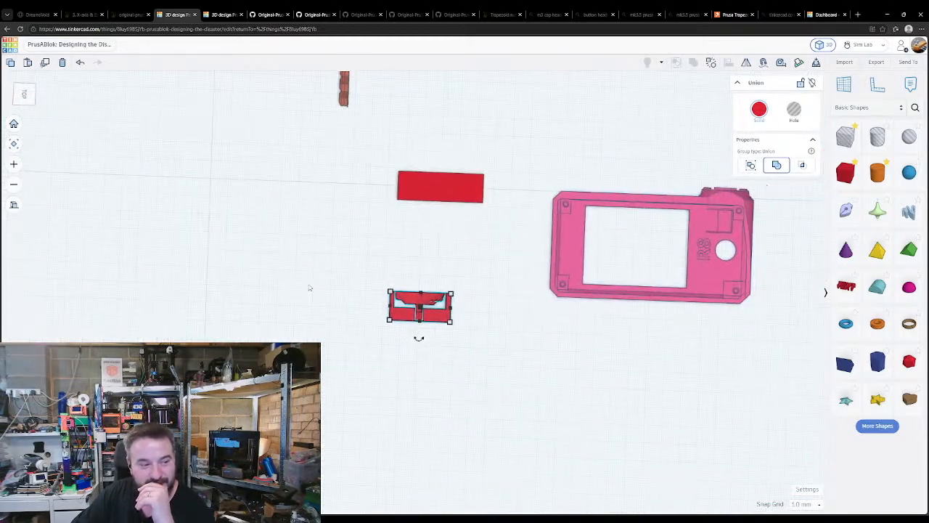
scroll(294, 291, "up", 1)
right_click_drag(290, 320, 500, 358)
middle_click_drag(452, 367, 432, 354)
scroll(432, 354, "down", 3)
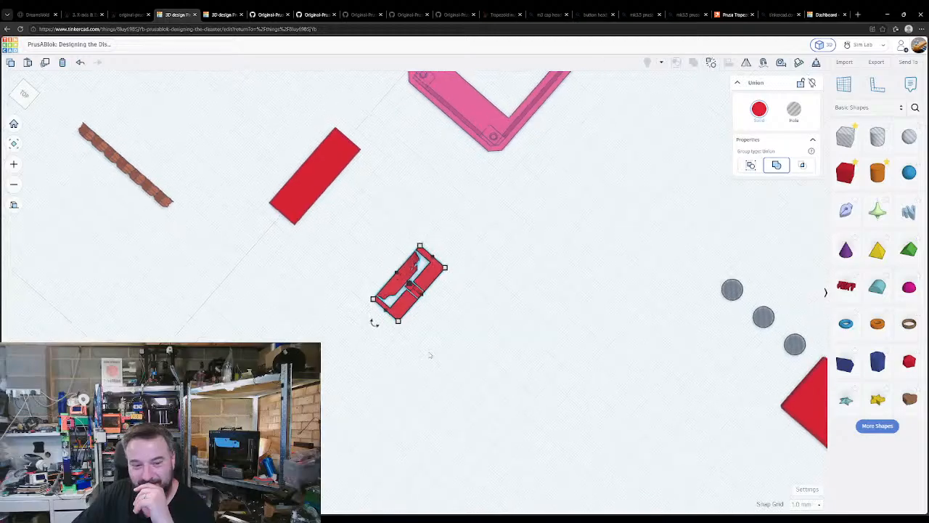
scroll(431, 354, "up", 2)
scroll(376, 322, "up", 1)
- Turn the imported knob on edge, move it beside the cut box, and drop it onto the workplane
left_click(234, 326)
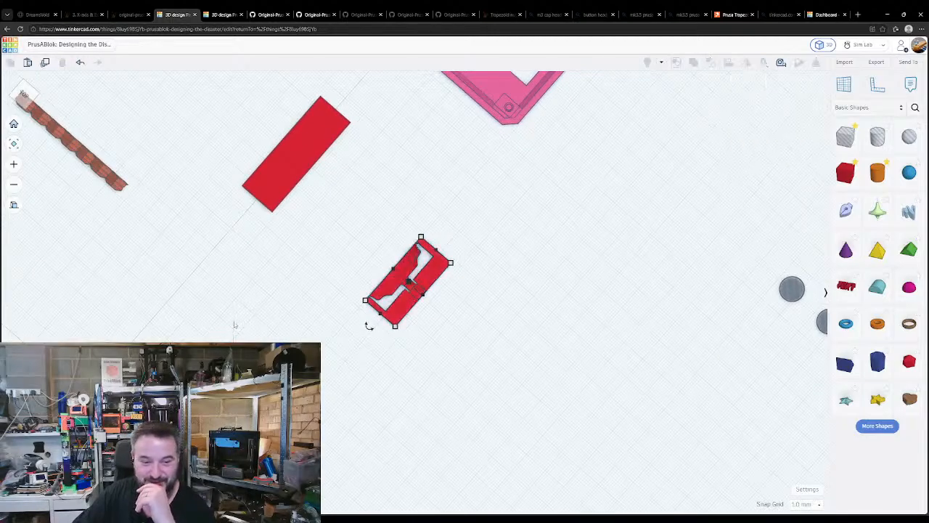
mouse_move(234, 359)
right_mouse_down()
mouse_move(287, 310)
mouse_move(278, 331)
mouse_move(231, 349)
right_mouse_up()
key("ctrl+v")
left_click_drag(235, 303, 312, 288)
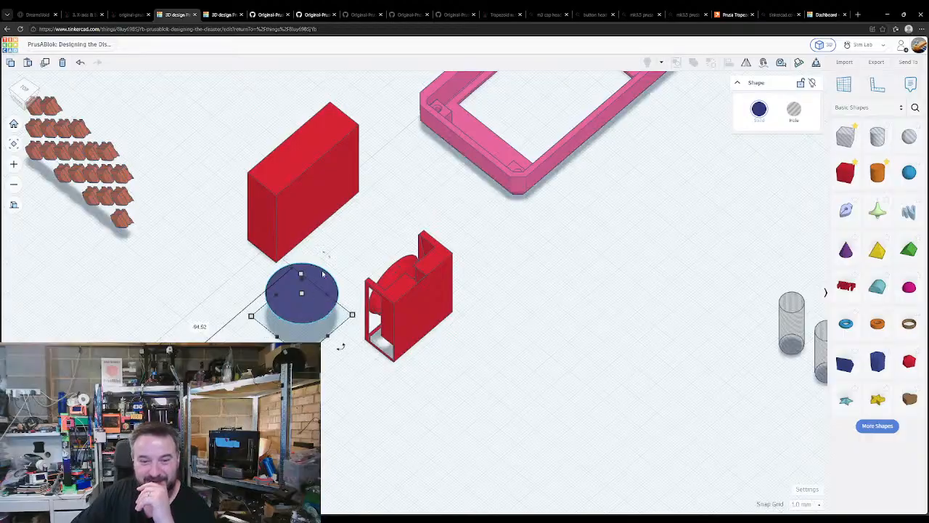
left_click_drag(331, 260, 379, 327)
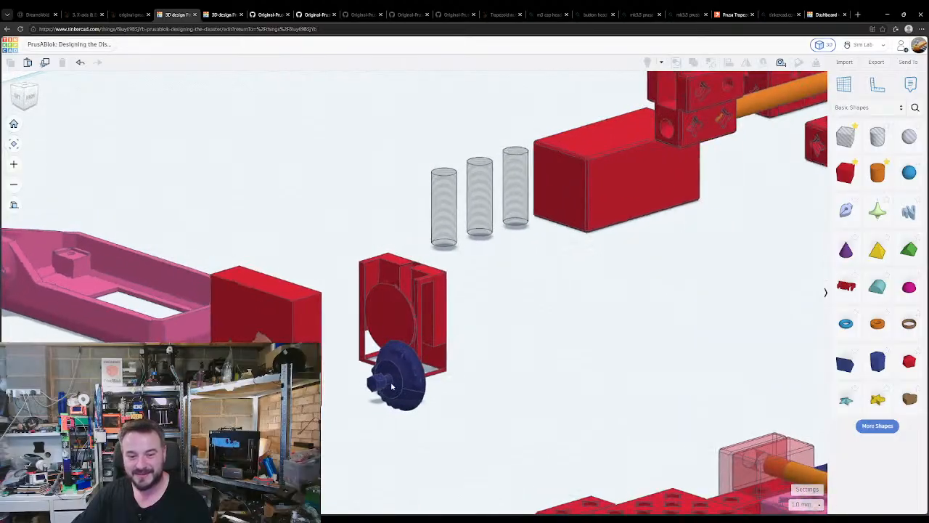
left_click(517, 313)
left_click_drag(520, 318, 515, 311)
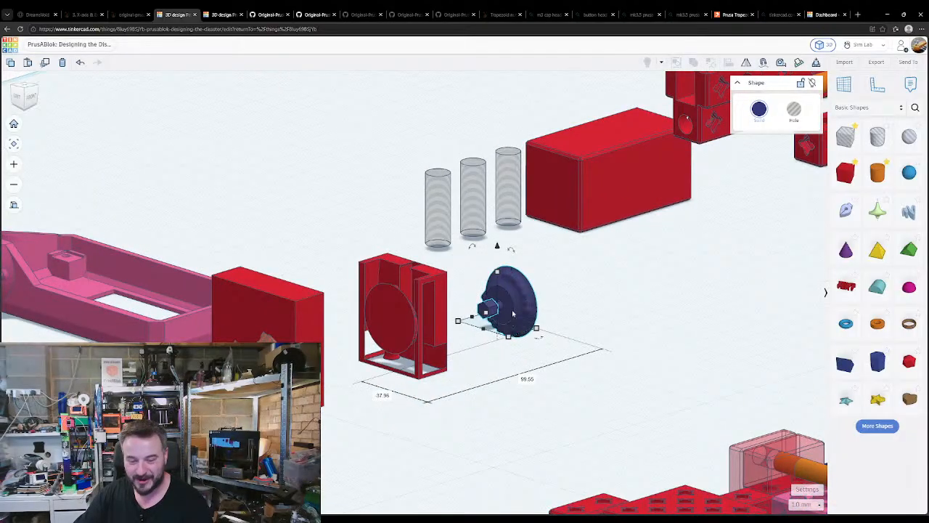
key("d")
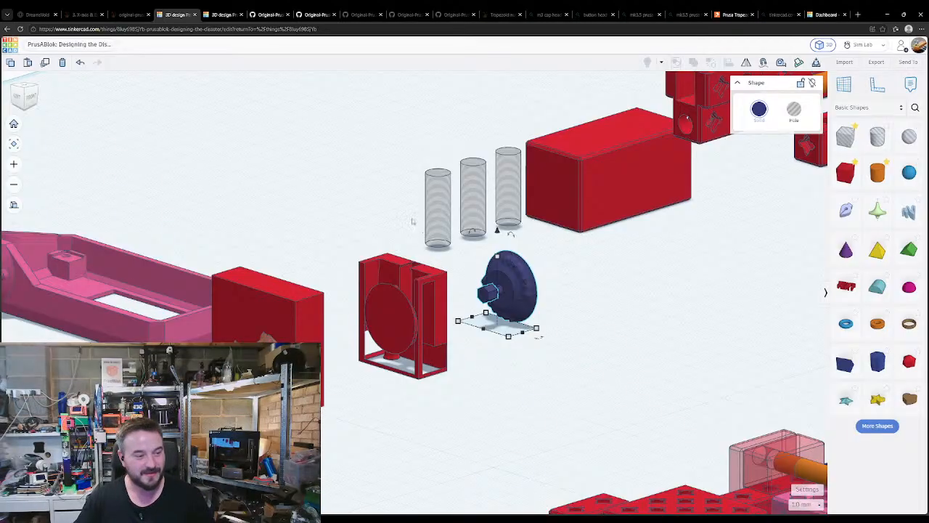
- Examine the knob's hexagonal stem and scalloped disc up close
scroll(382, 225, "up", 5)
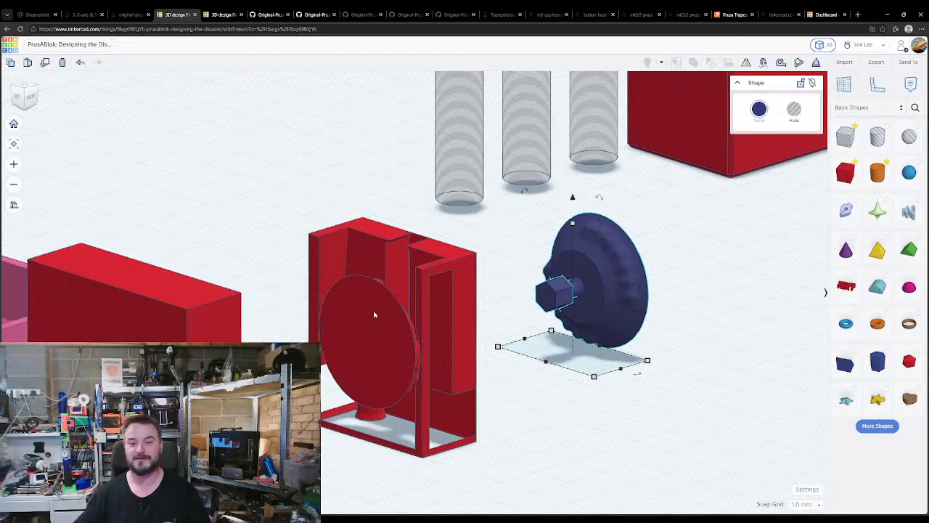
right_click_drag(483, 374, 532, 327)
scroll(397, 326, "up", 5)
middle_click_drag(585, 132, 451, 385)
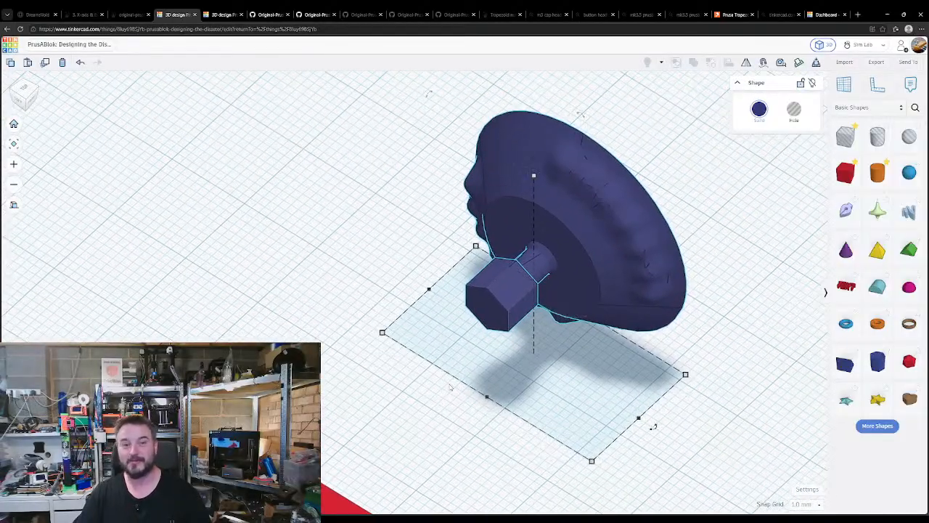
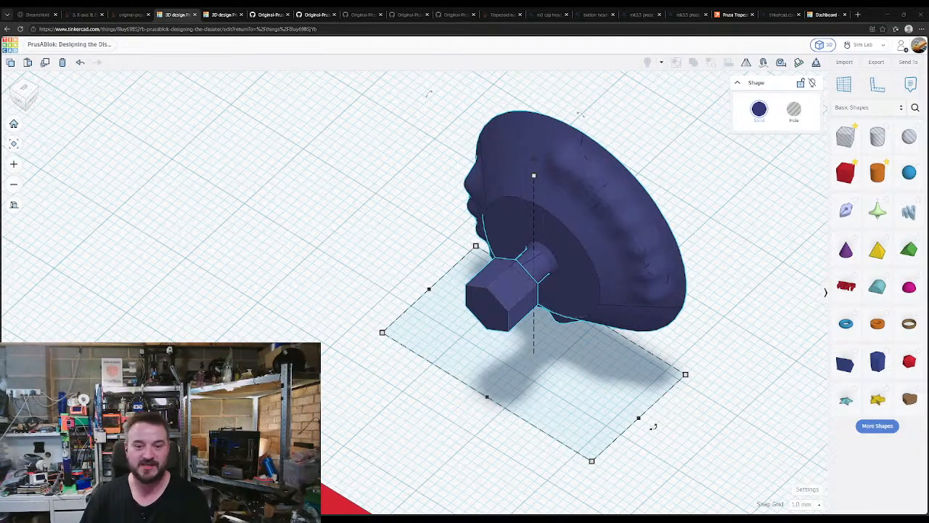
right_click_drag(472, 336, 394, 309)
scroll(406, 310, "down", 1)
scroll(417, 301, "down", 8)
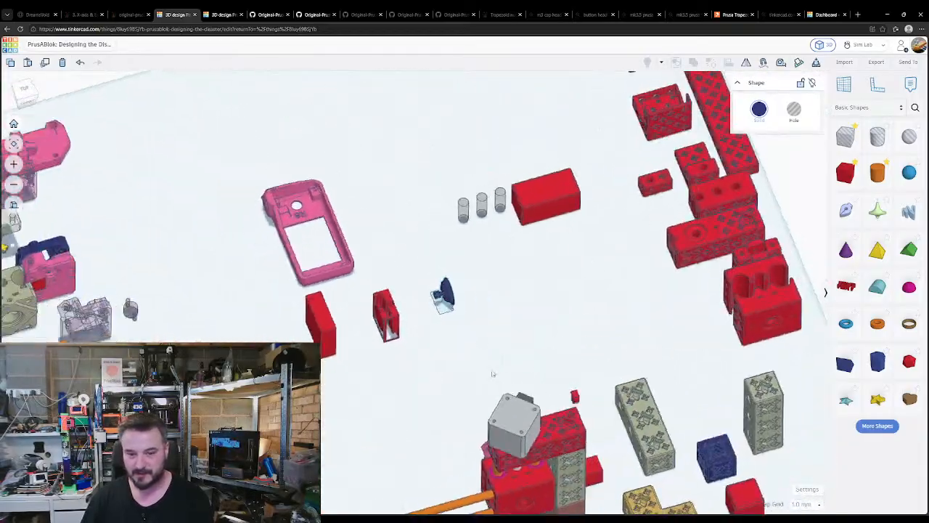
- Rotate the knob so its disc lies flat with the stem pointing up, and measure its footprint
left_click_drag(442, 259, 497, 283)
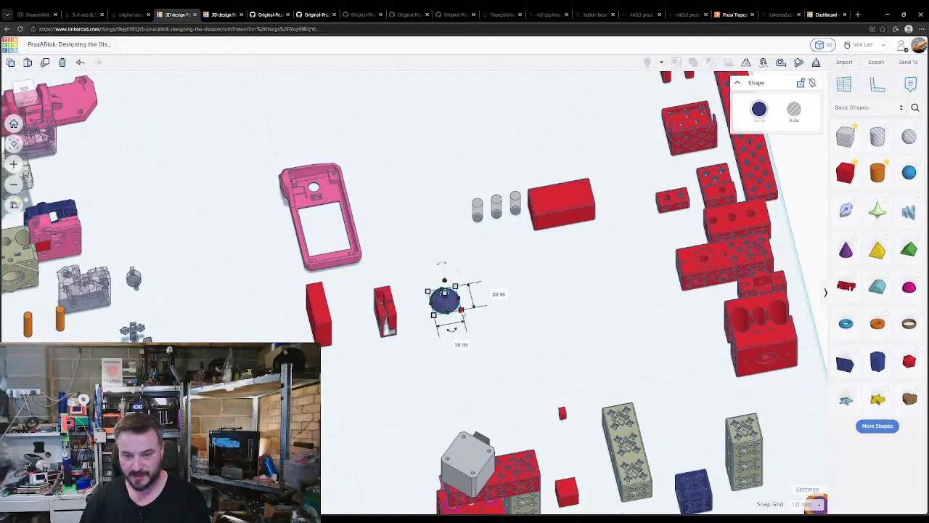
left_click(481, 346)
left_click(448, 307)
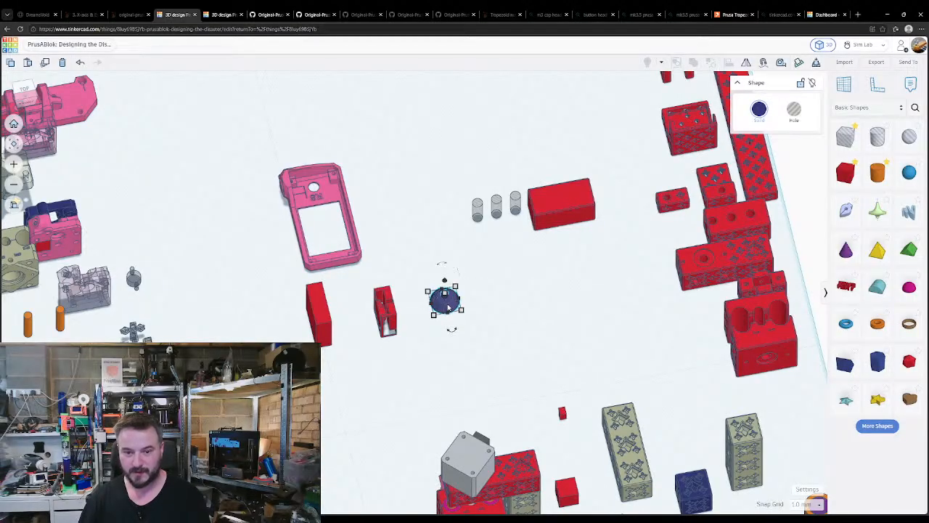
left_click(603, 337)
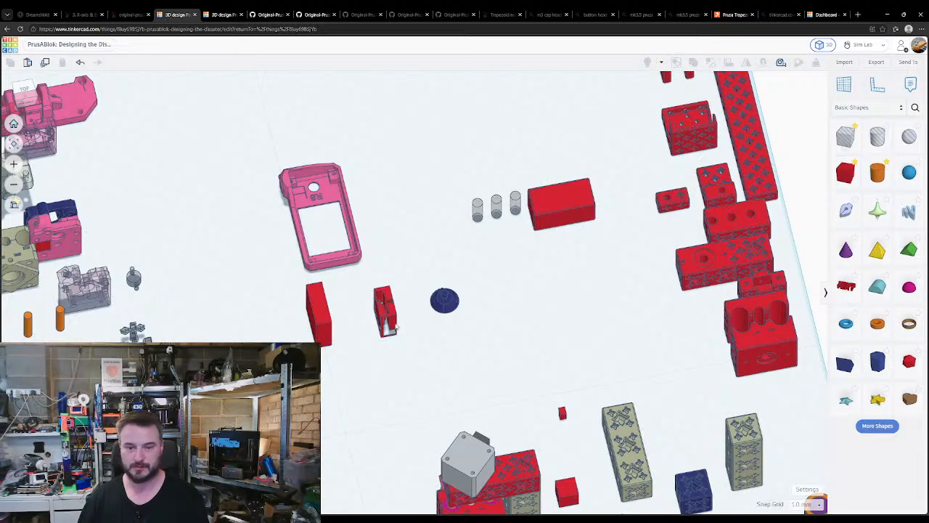
- Place a 20 mm solid box on the workplane near the knob
scroll(397, 326, "up", 5)
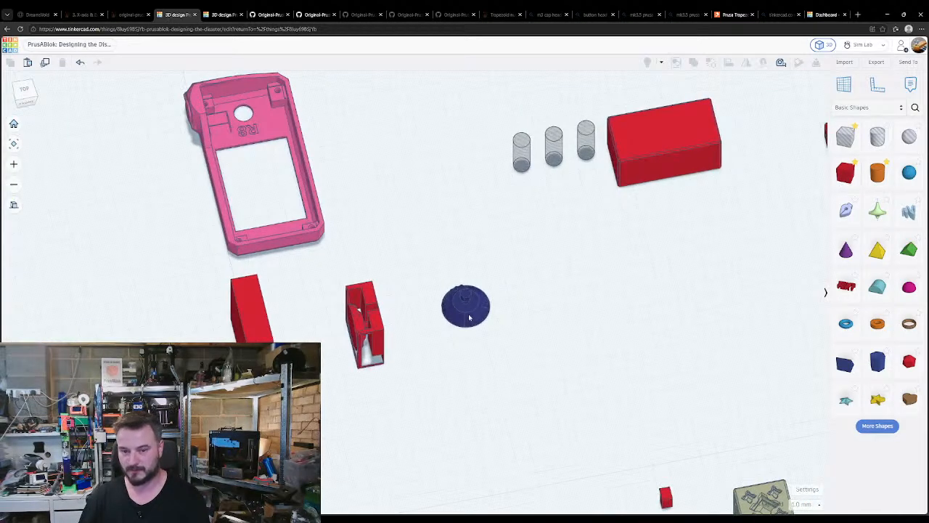
left_click(469, 317)
left_click(782, 199)
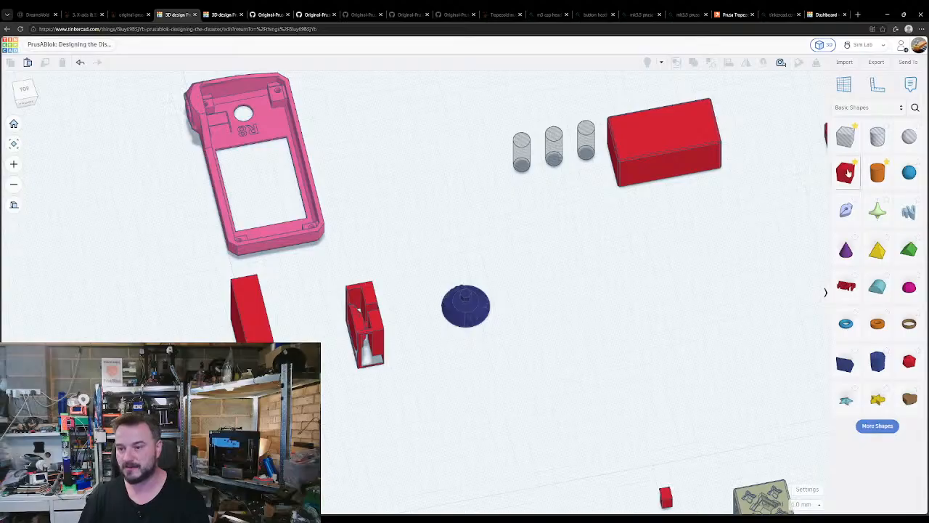
left_click(847, 174)
left_click(504, 397)
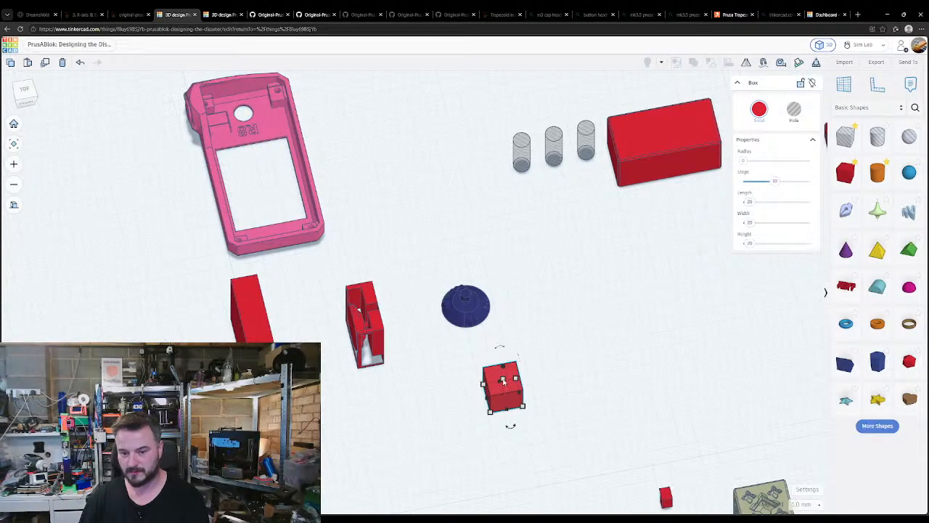
left_click(537, 386)
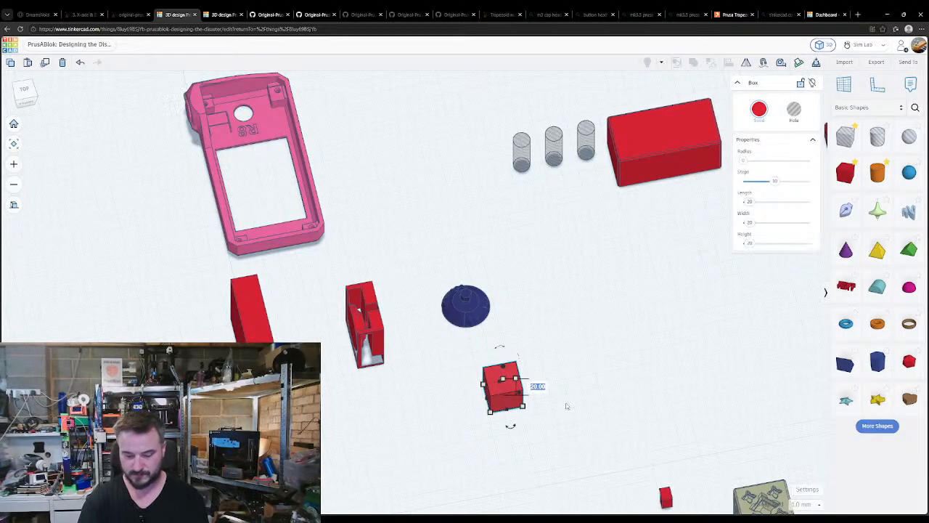
type("10")
key("Return")
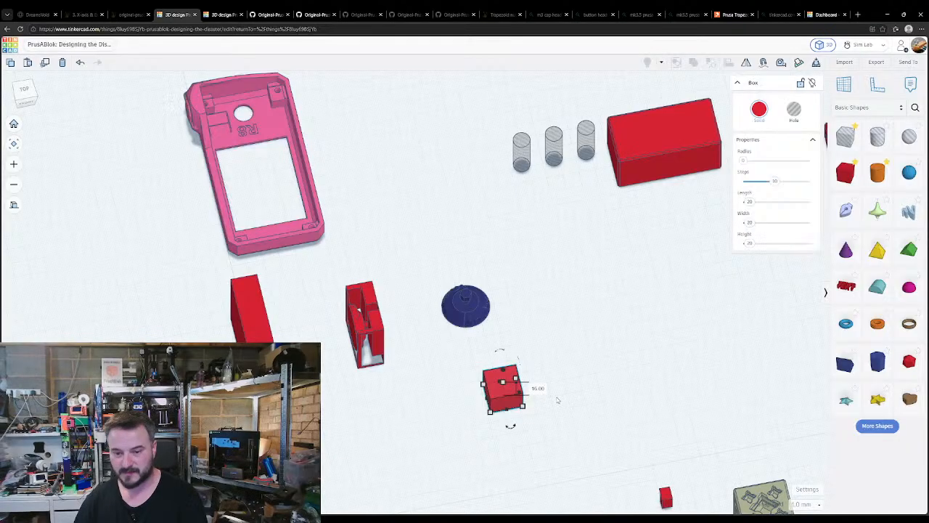
key("ctrl+z")
- Set the new red box's height to 16 mm
left_click(750, 243)
type("1")
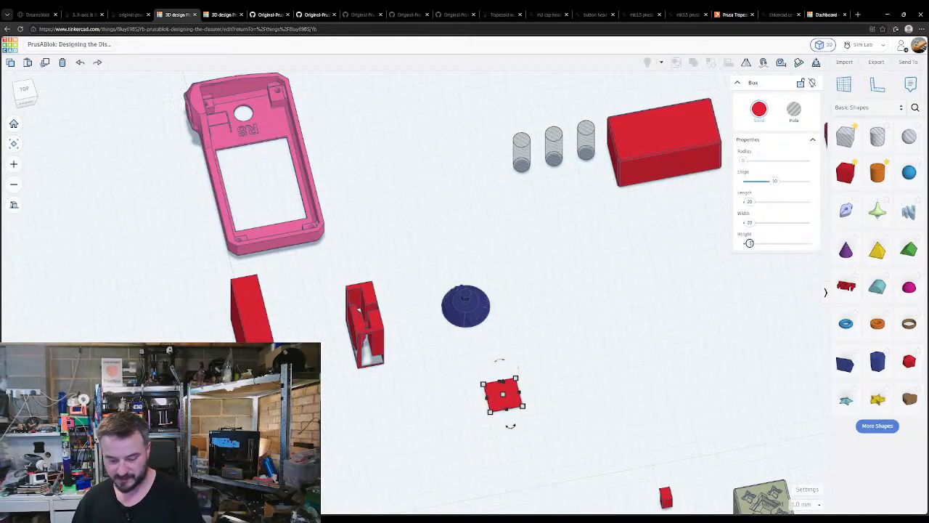
type("168")
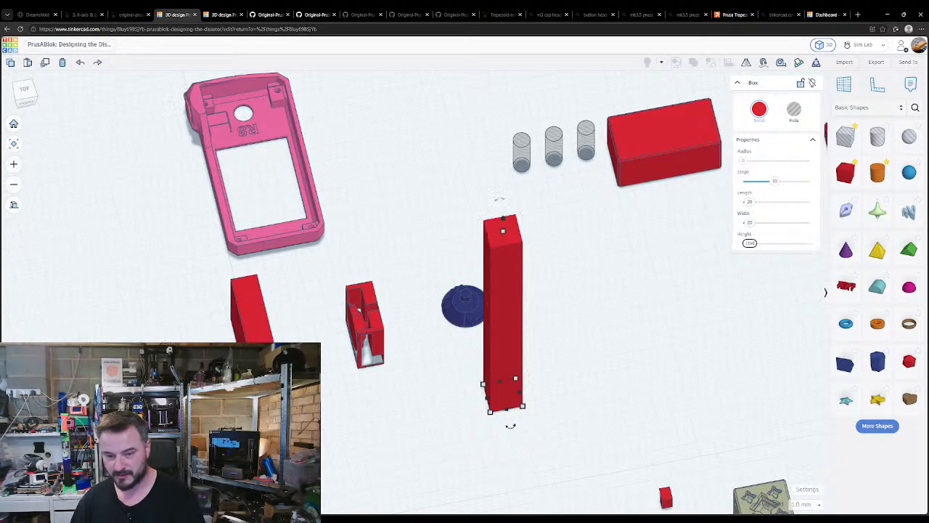
key("Return")
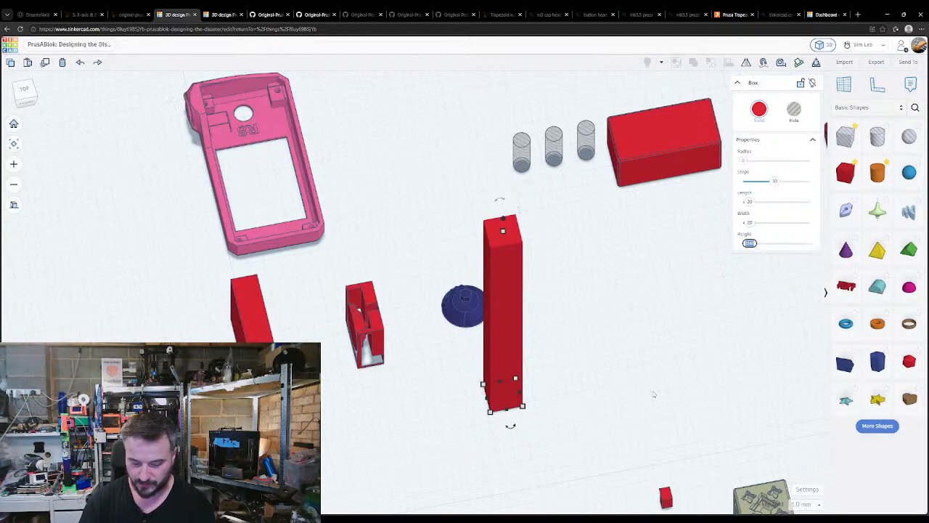
type("16")
key("Return")
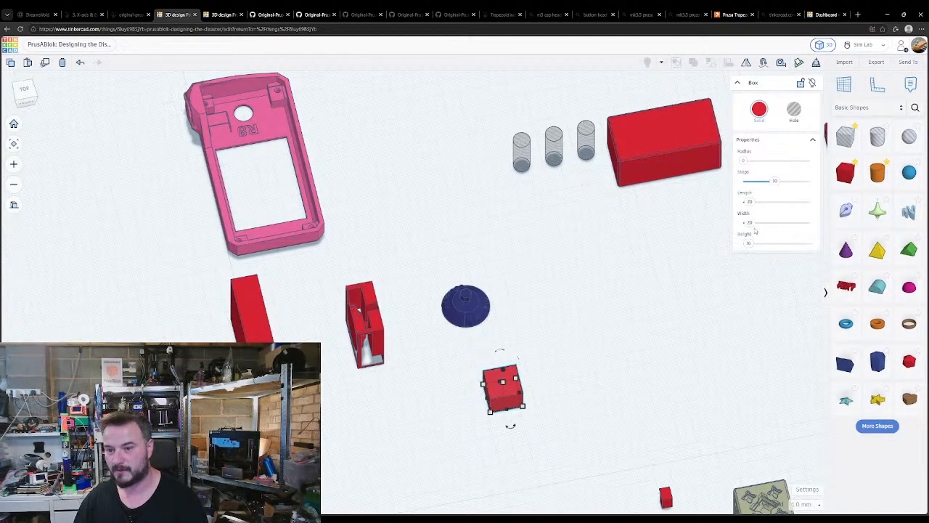
- Set the red box's width and length to 32 mm each
left_click(750, 223)
type("32")
left_click(750, 202)
type("32")
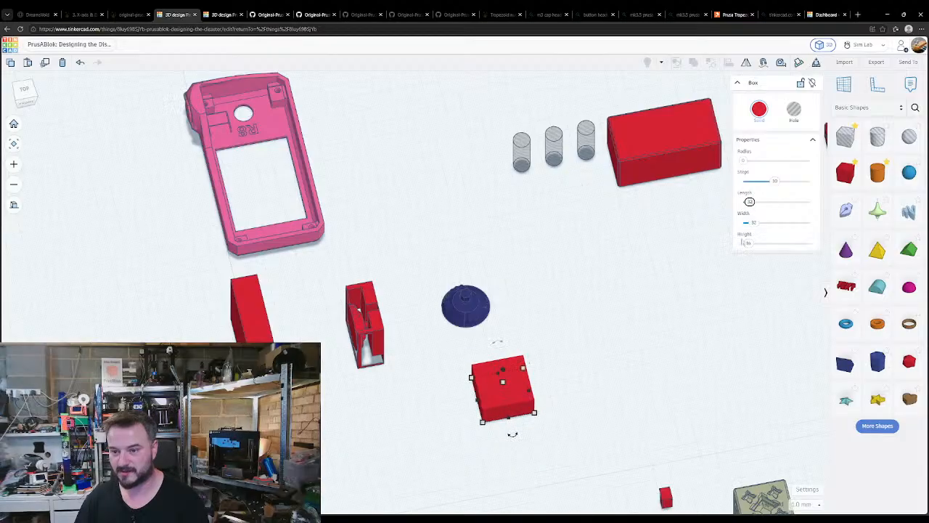
left_click(611, 367)
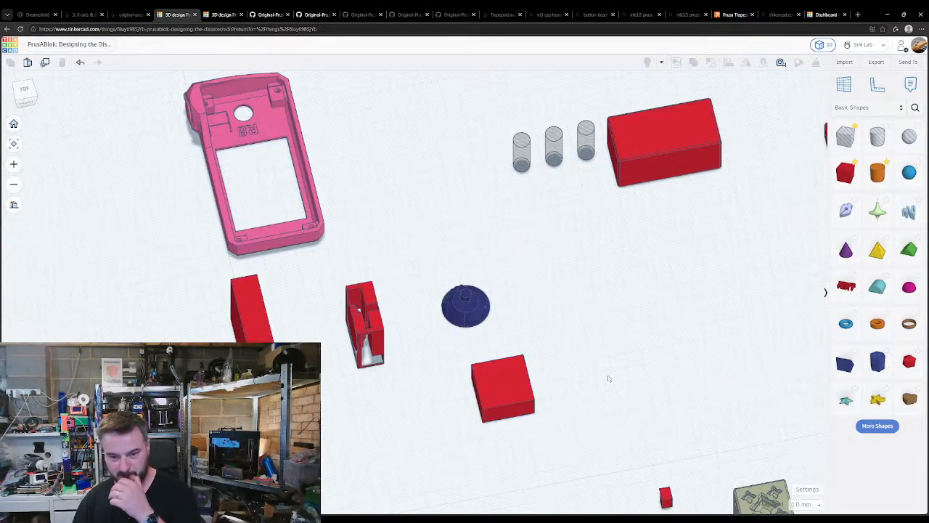
- Bevel the red box's edges with a radius of 1 and a single step
right_click_drag(609, 378, 604, 358)
left_click(520, 382)
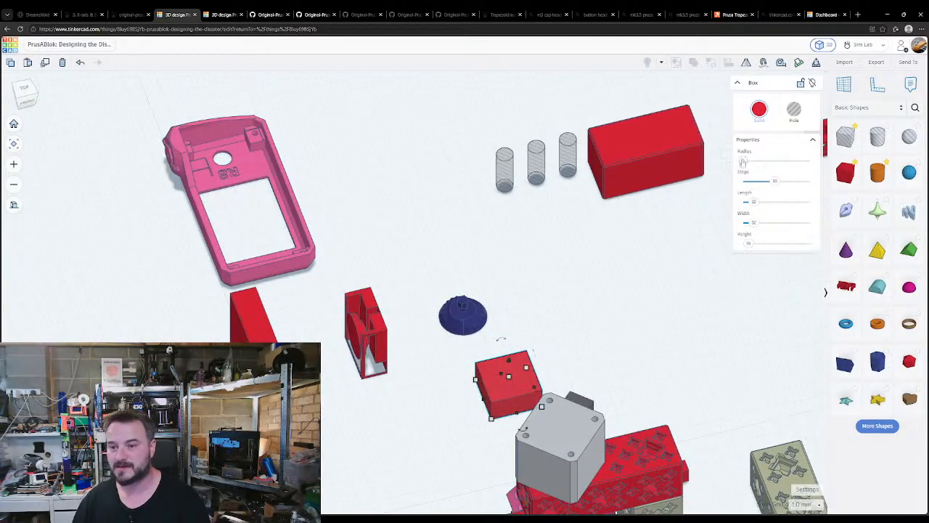
left_click(742, 162)
type("1")
left_click(775, 182)
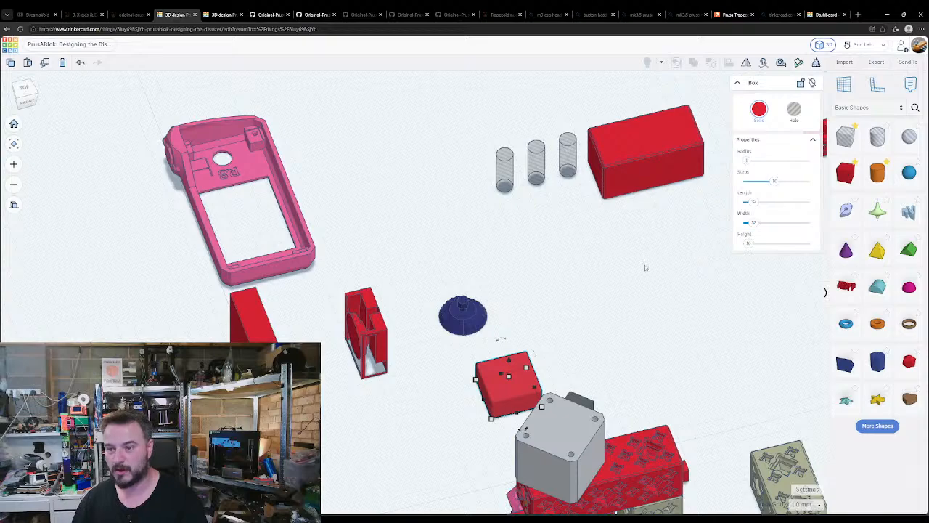
left_click(775, 182)
type("1")
left_click(657, 274)
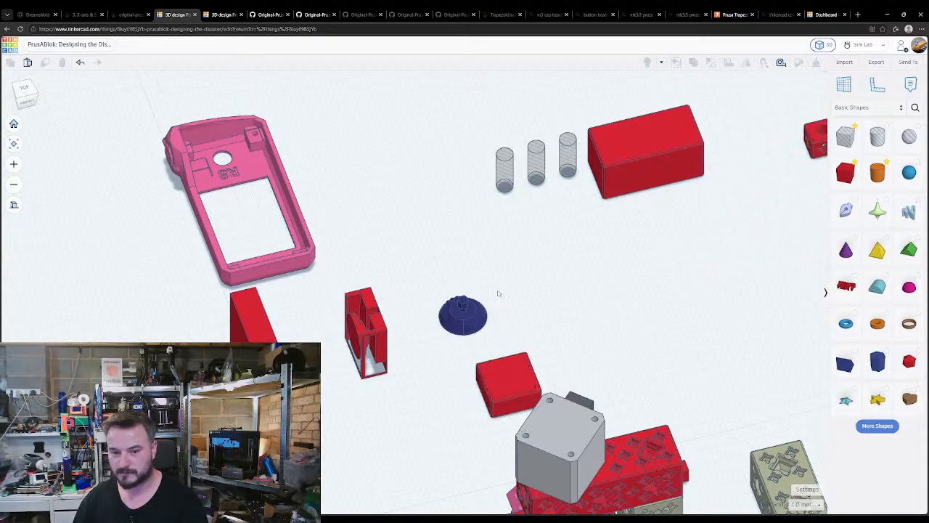
- Turn the imported knob into a hole shape
left_click(476, 314)
key("h")
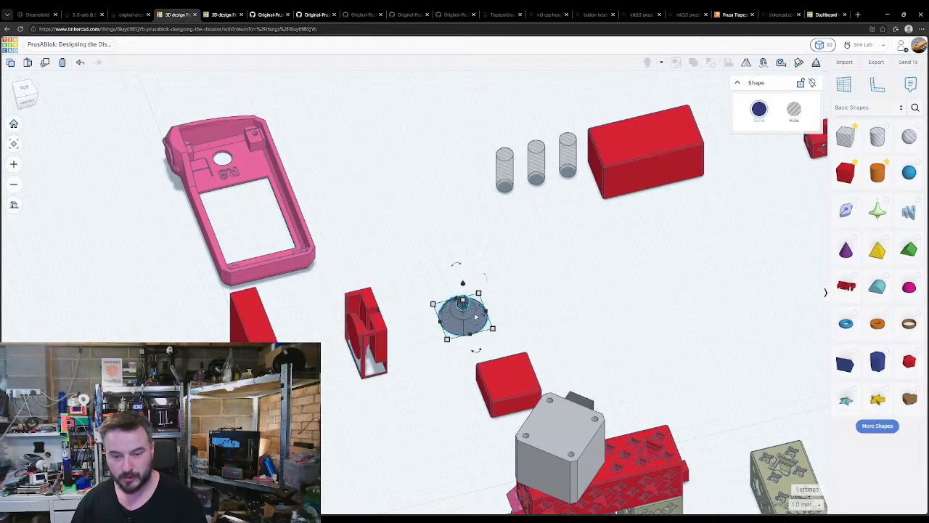
left_click(519, 330)
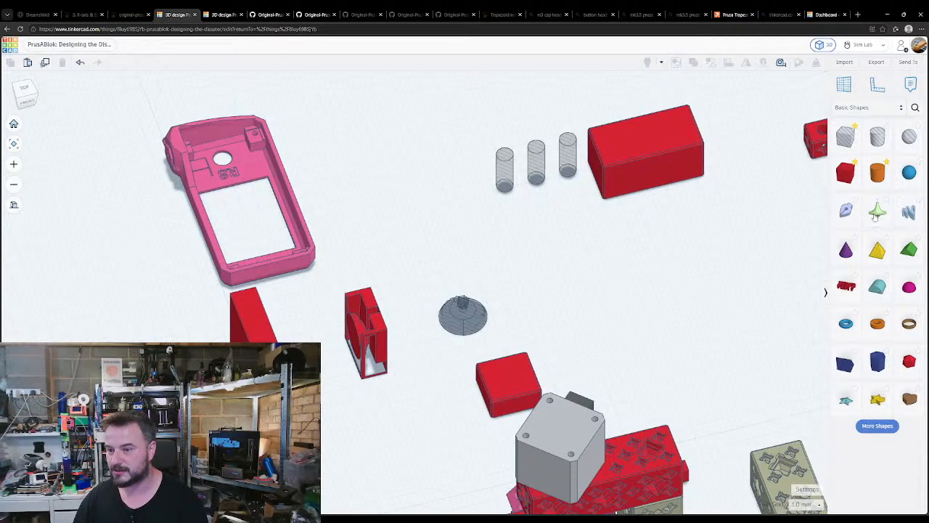
- Place a six-sided polygon beside the knob, scale its footprint to about 6 by 5.2 mm, and make it 1 mm high
left_click_drag(877, 360, 530, 287)
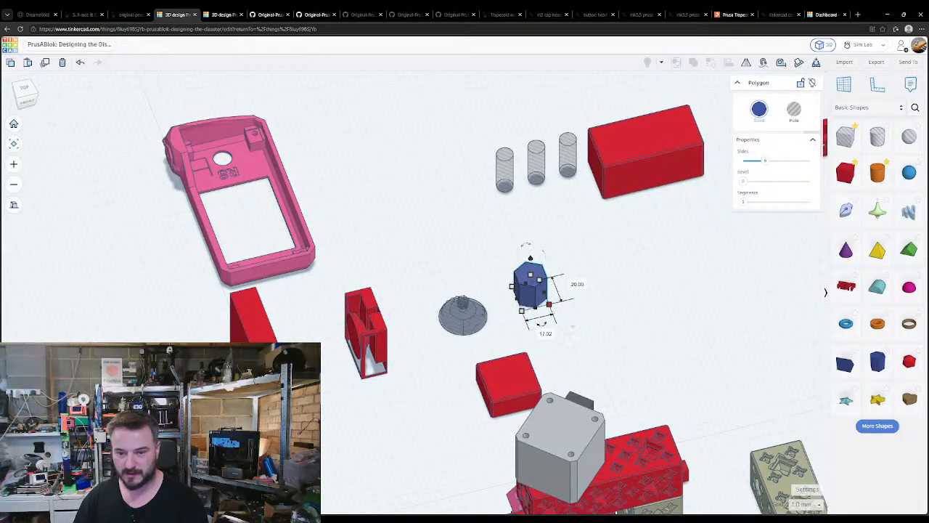
left_click_drag(549, 303, 522, 292)
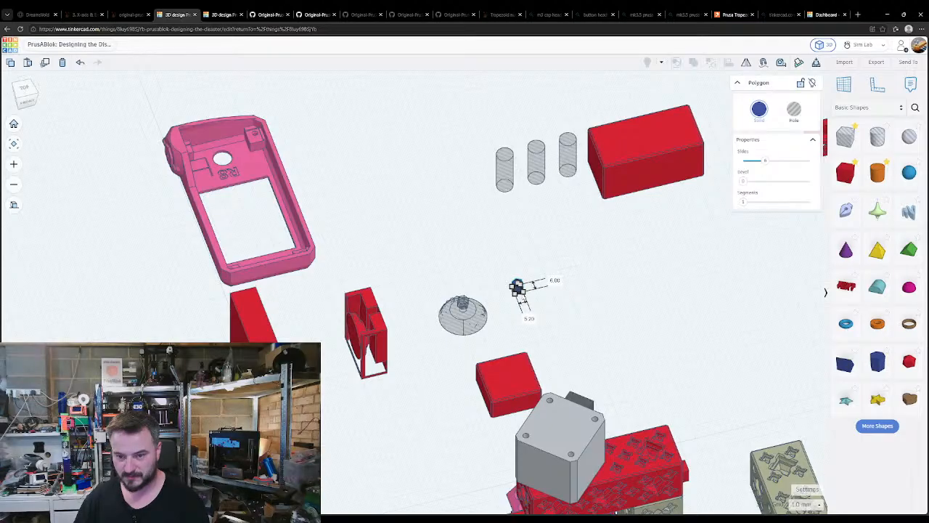
key("f")
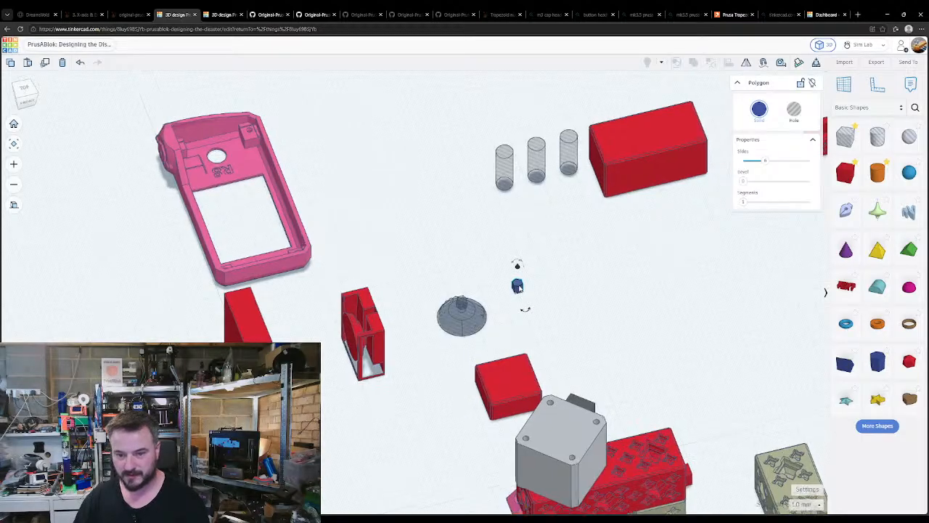
left_click(452, 244)
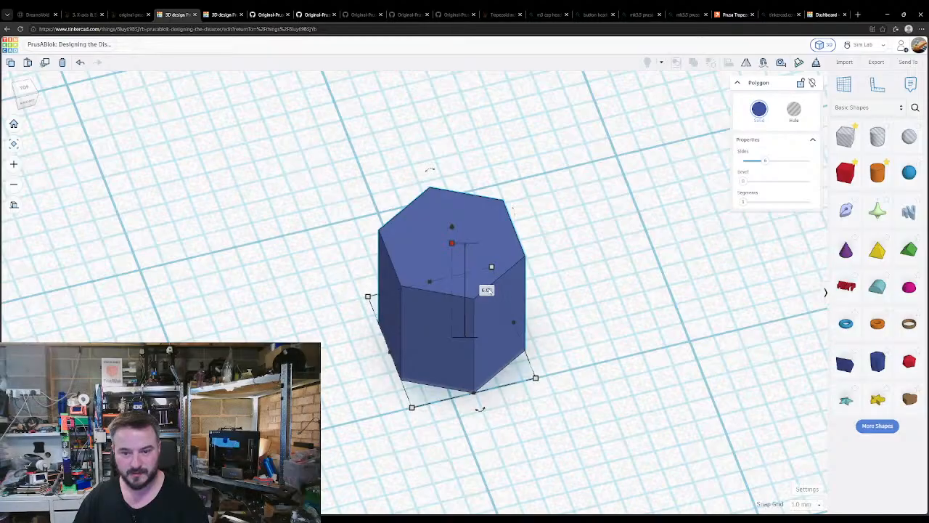
left_click(489, 291)
type("1")
key("Return")
scroll(344, 335, "up", 2)
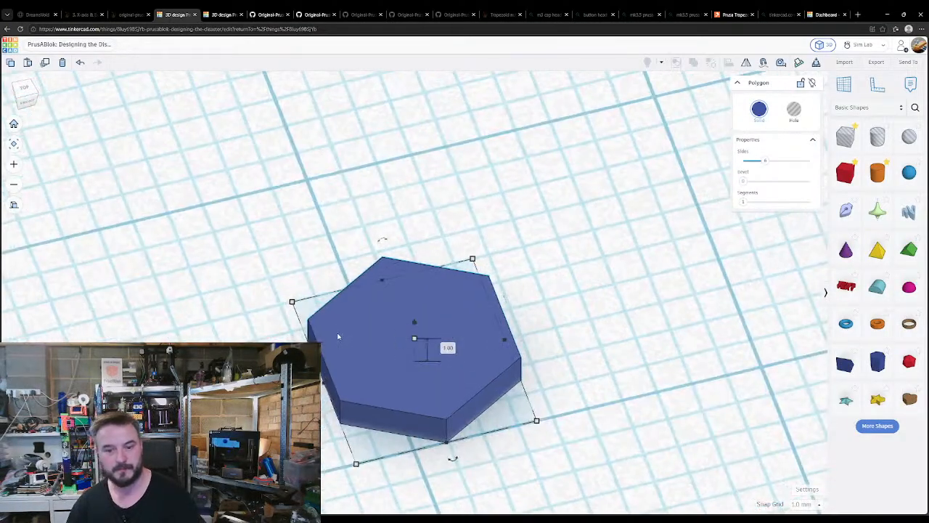
- Raise the hexagon to the level of the knob's stem top using a temporary workplane, and make it a hole
scroll(345, 335, "down", 4)
right_click_drag(344, 335, 442, 327)
key("w")
left_click(402, 419)
key("d")
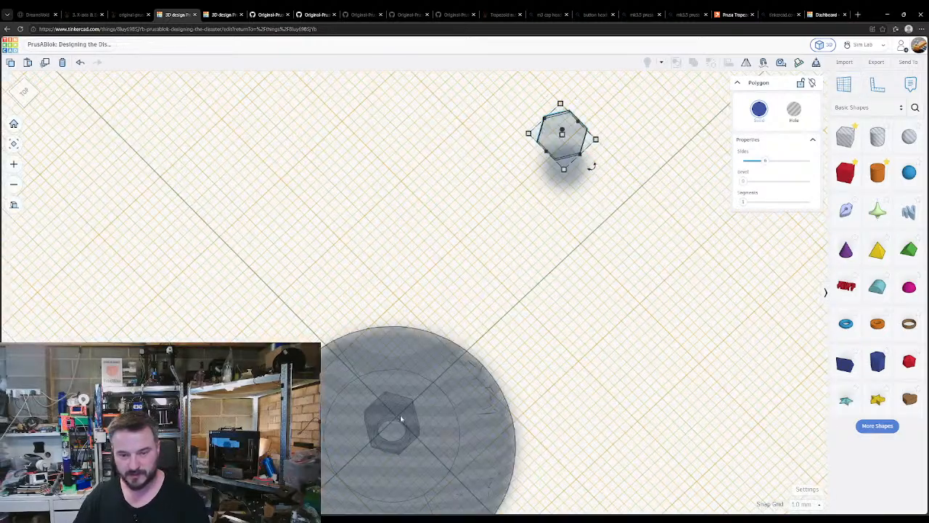
key("w")
left_click(547, 294)
left_click(474, 394, "shift")
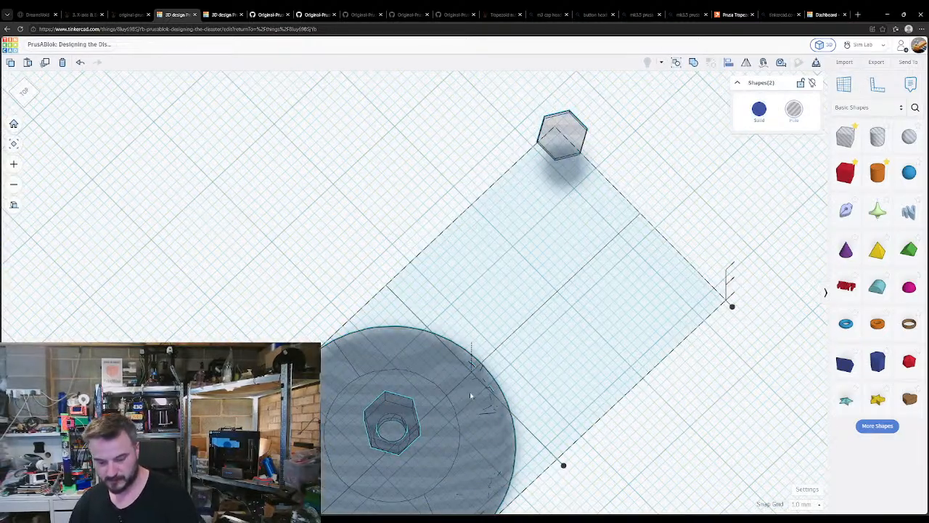
key("f")
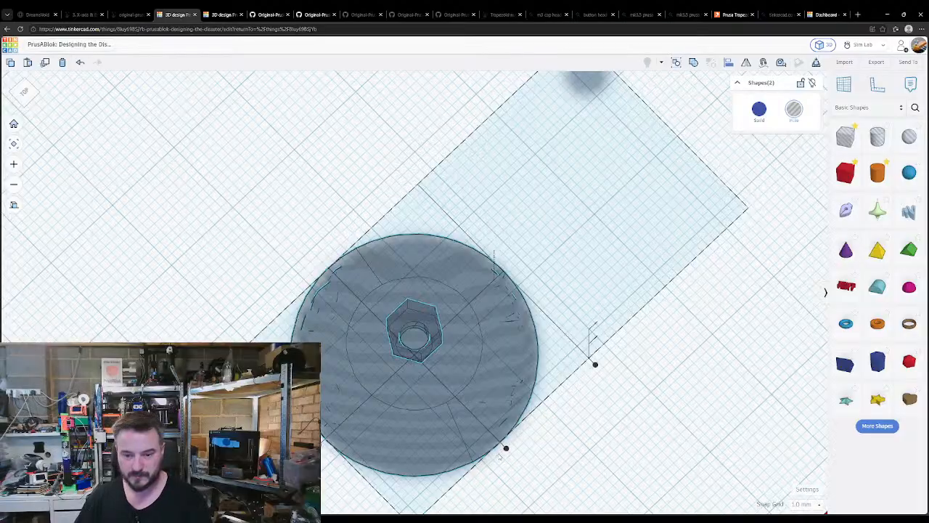
left_click(500, 456)
scroll(476, 252, "down", 2)
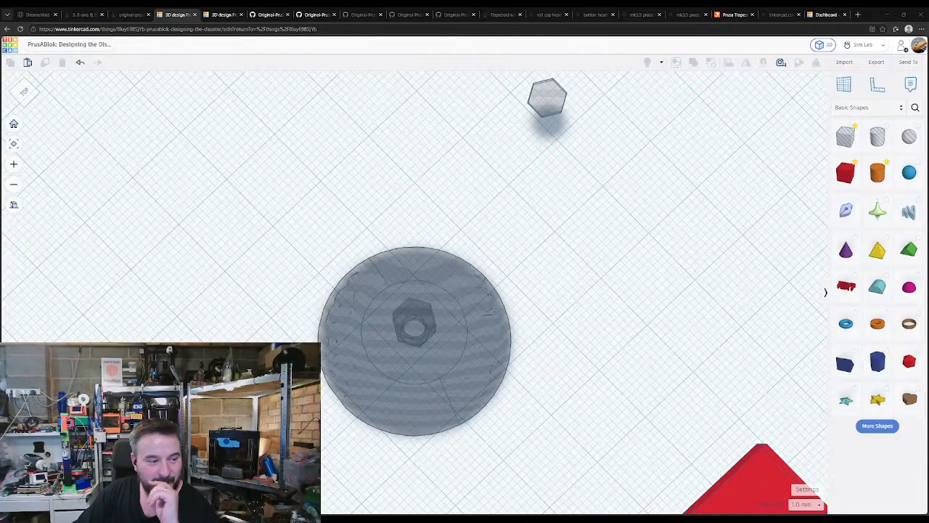
- Align the hexagonal hole to the knob's center along both horizontal axes
left_click(402, 291)
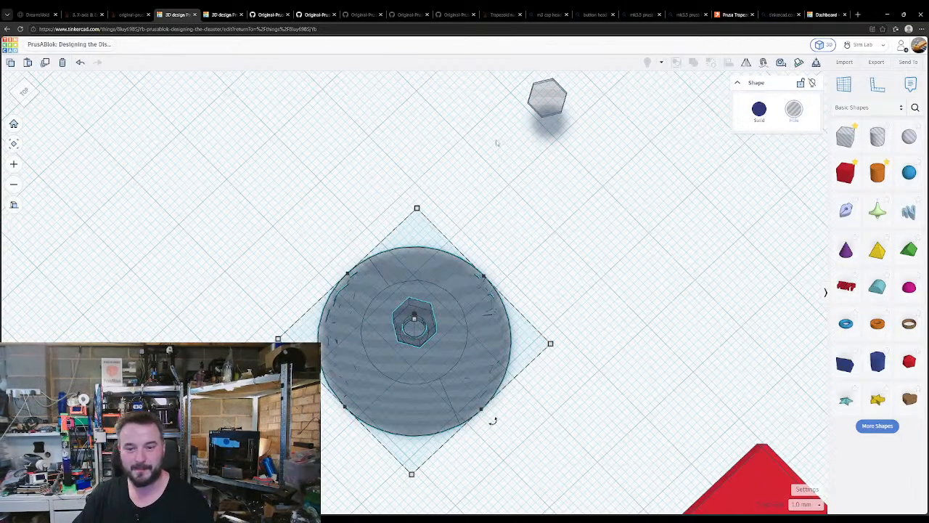
left_click(532, 107, "shift")
key("l")
left_click(461, 299)
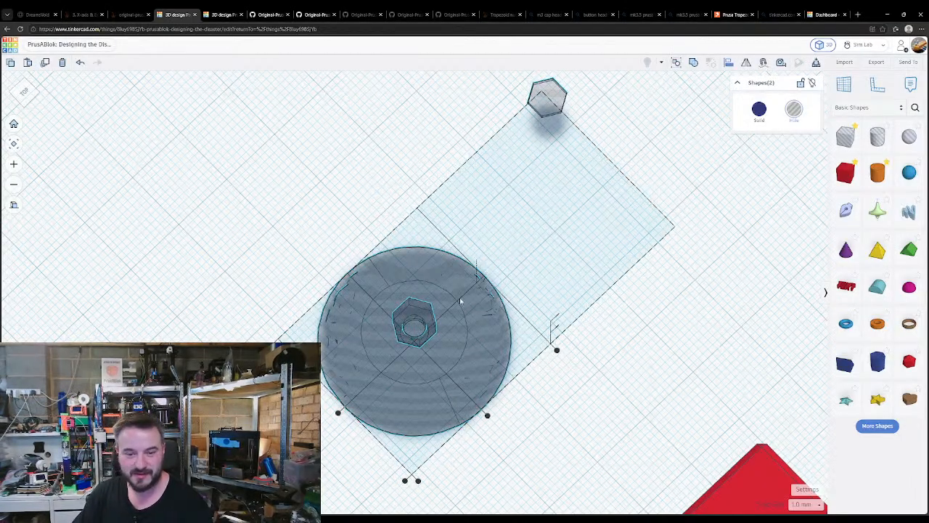
left_click(487, 414)
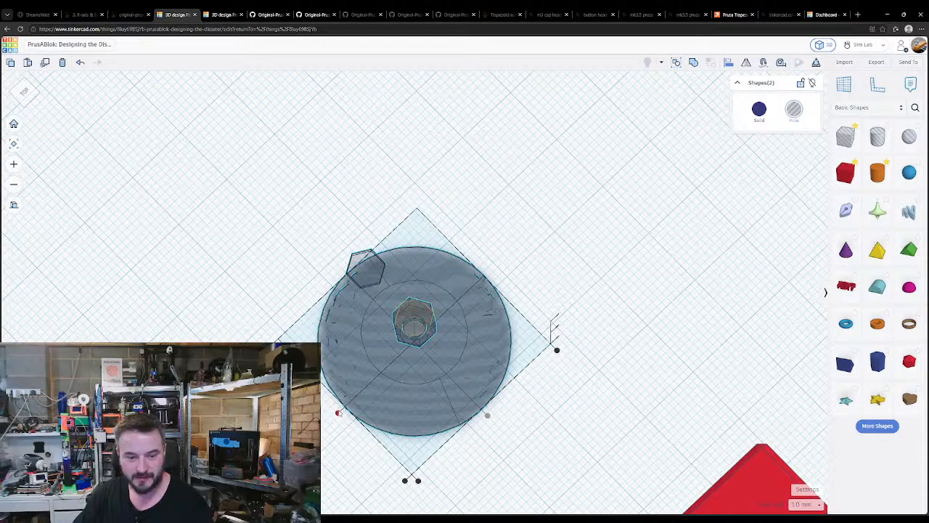
left_click(338, 412)
left_click(528, 370)
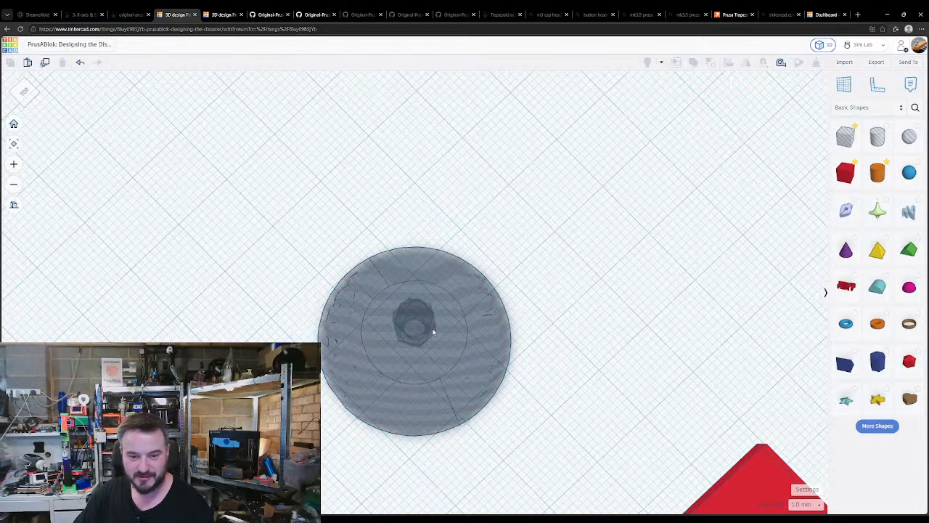
- Rotate the hexagonal hole to match the stem's flats and stretch it slightly wider along one axis
left_click(432, 328)
left_click_drag(440, 348, 429, 385)
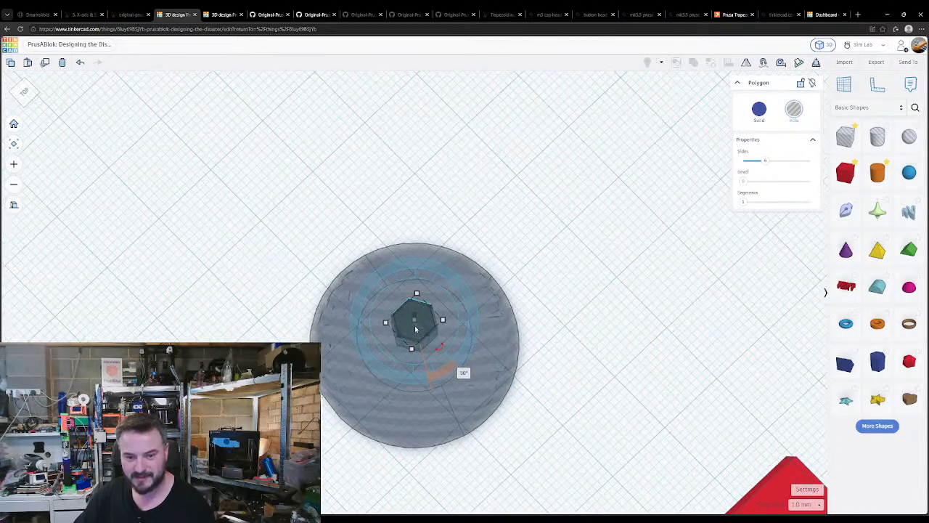
scroll(415, 326, "up", 5)
scroll(418, 391, "up", 1)
middle_click_drag(418, 391, 411, 344)
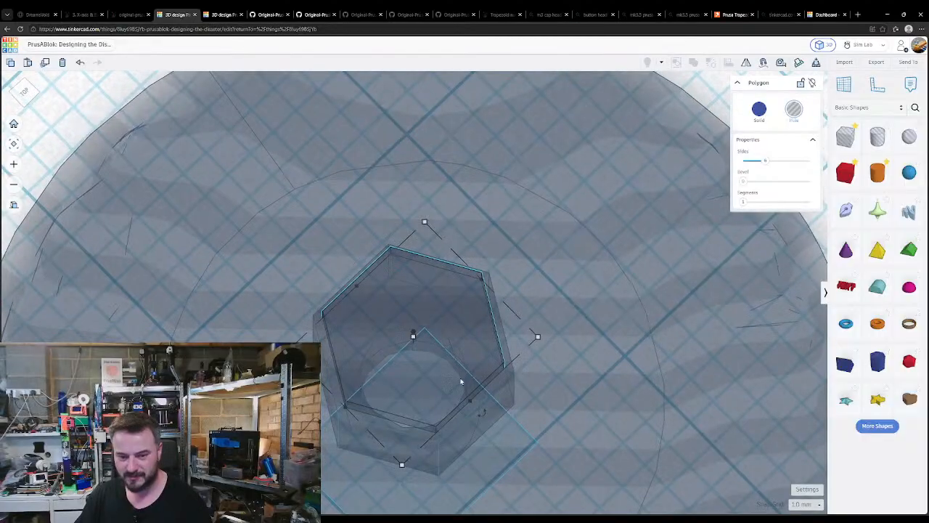
mouse_move(401, 465)
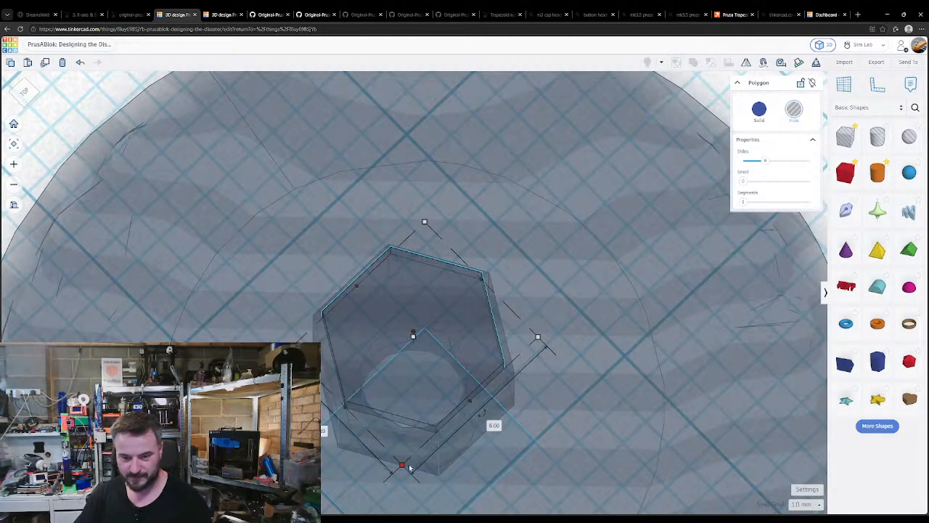
left_click_drag(404, 468, 392, 484)
- Recenter the enlarged hexagonal hole on the knob along the stretched horizontal axis
right_click_drag(392, 485, 445, 270)
left_click(442, 275, "shift")
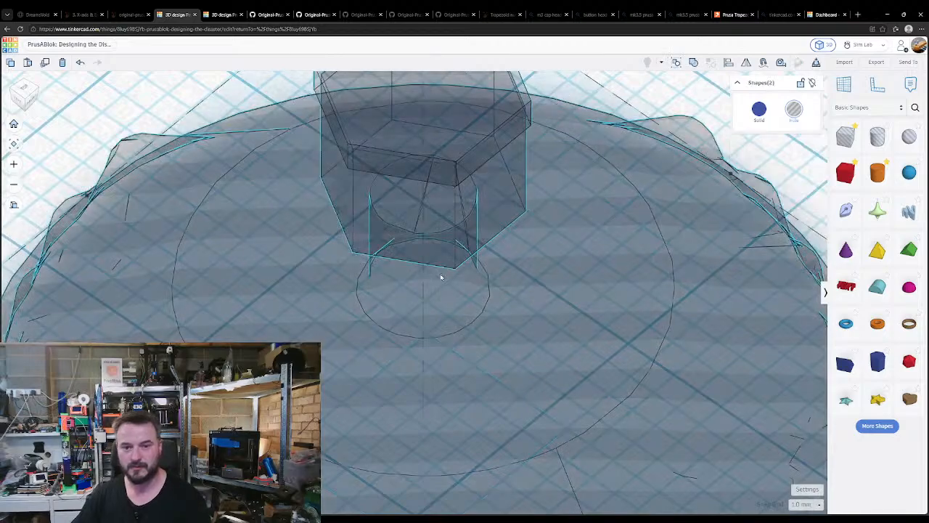
scroll(439, 276, "down", 5)
scroll(439, 291, "down", 3)
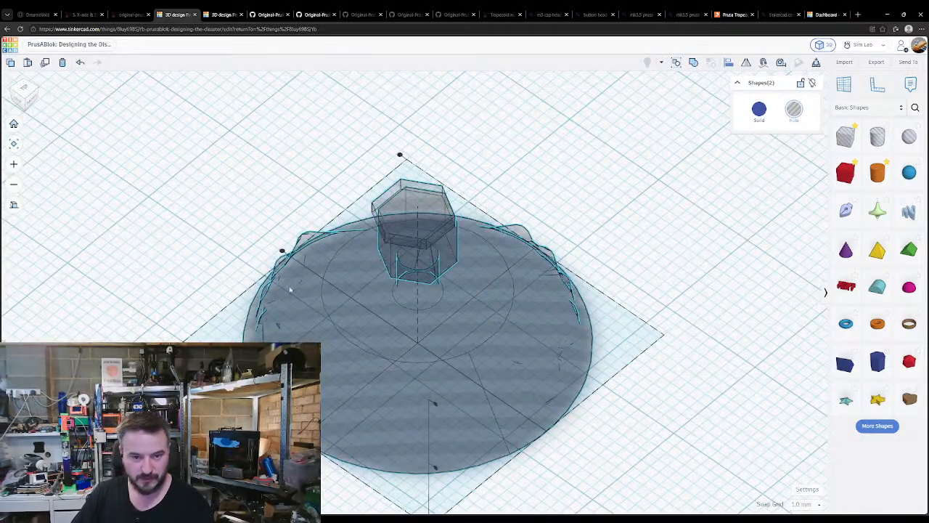
left_click(283, 252)
left_click(599, 367)
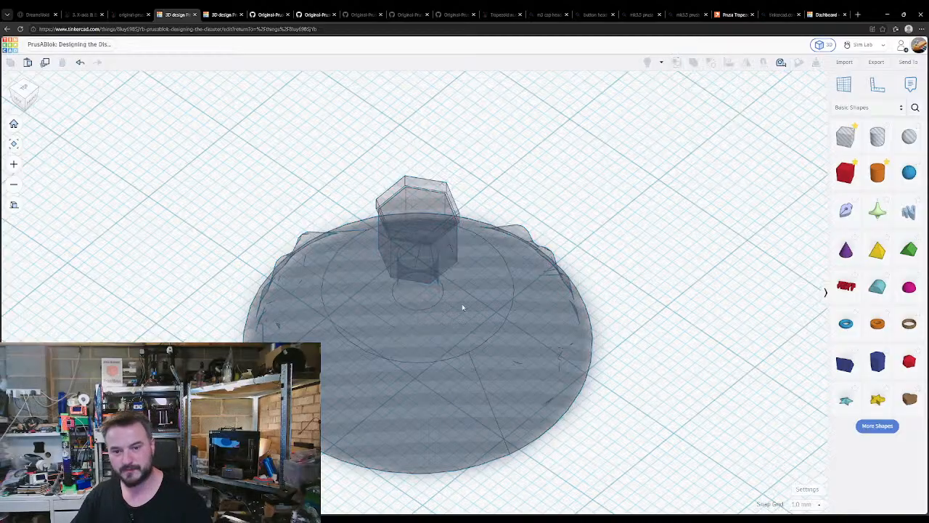
right_click_drag(318, 234, 339, 234)
left_click(443, 151)
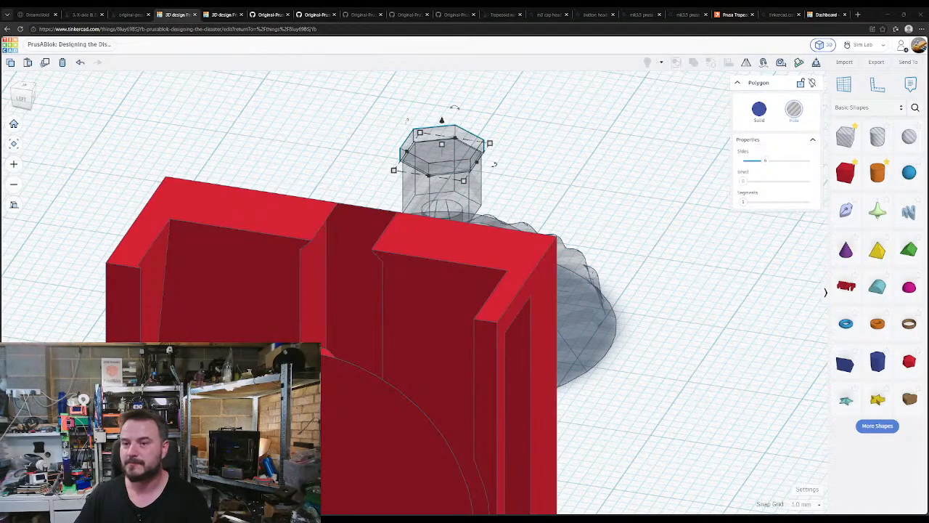
left_click(653, 183)
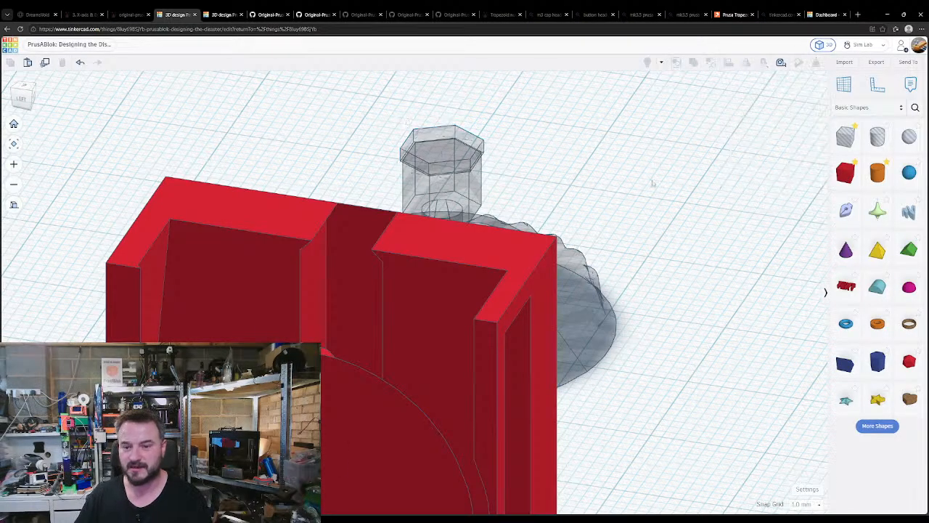
- Import the octagonal part's model file from the computer into the design
left_click(844, 62)
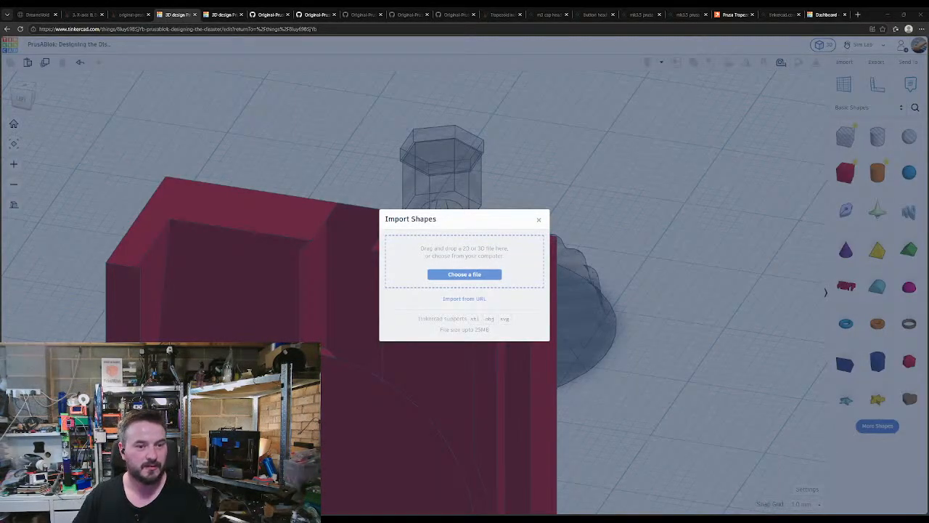
double_click(281, 207)
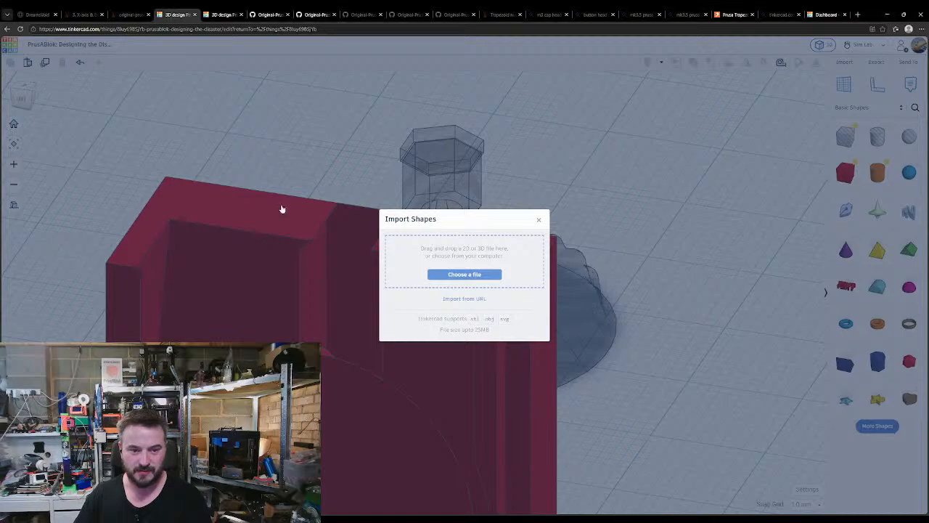
left_click(527, 360)
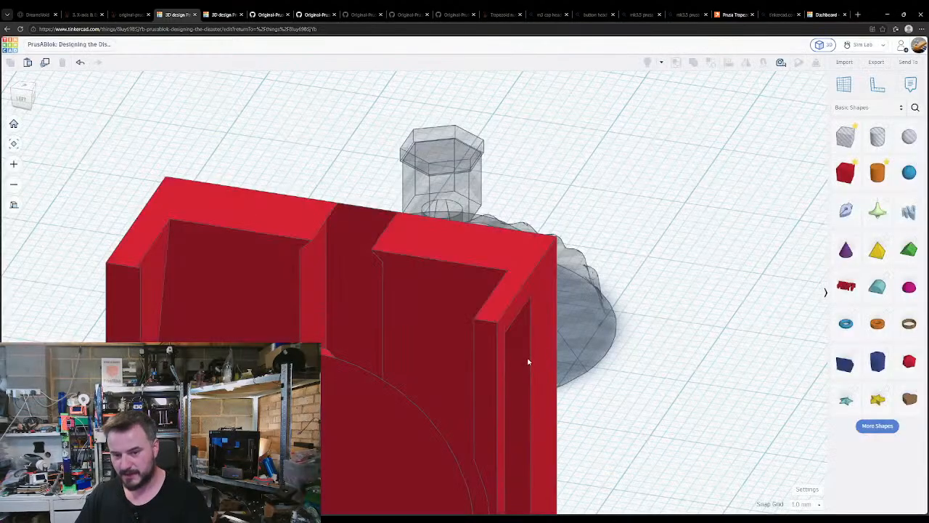
- Move the red bracket with the circular recess away from the knob to clear the working area
scroll(576, 314, "down", 6)
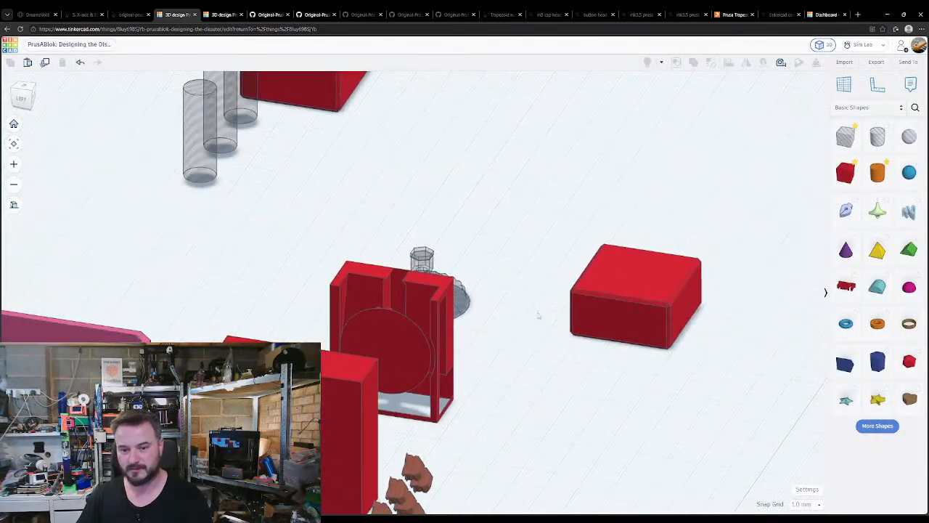
scroll(509, 362, "down", 8)
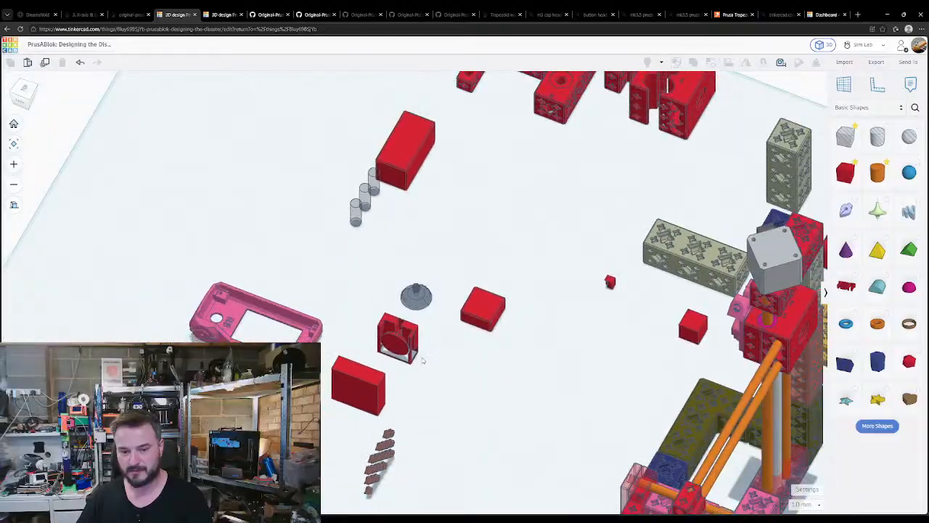
left_click_drag(395, 345, 174, 493)
left_click(430, 404)
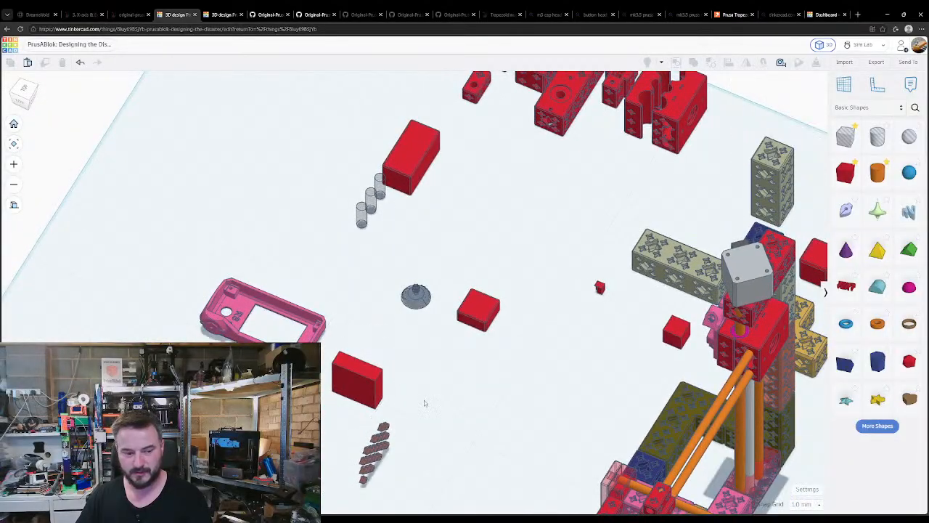
- Move the imported octagonal part next to the knob and the new red box
right_click_drag(377, 390, 475, 392)
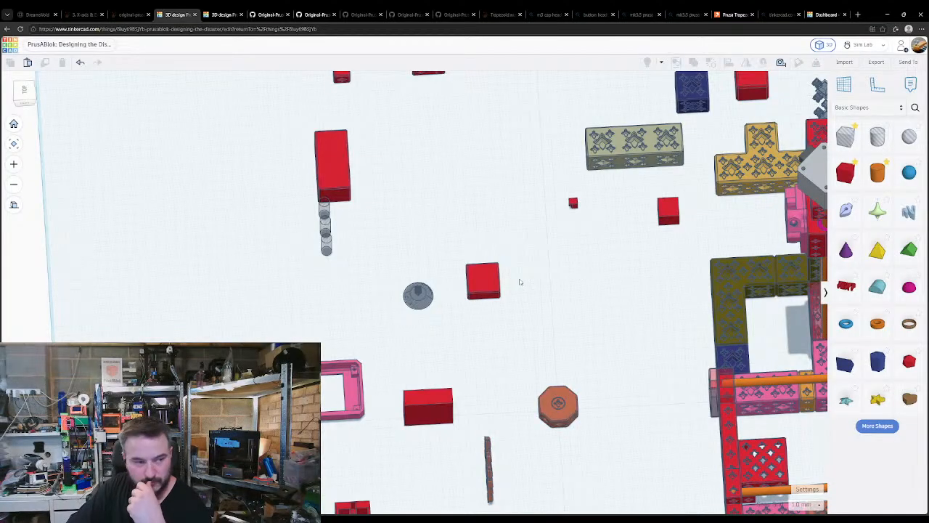
left_click_drag(553, 411, 449, 327)
scroll(431, 307, "up", 10)
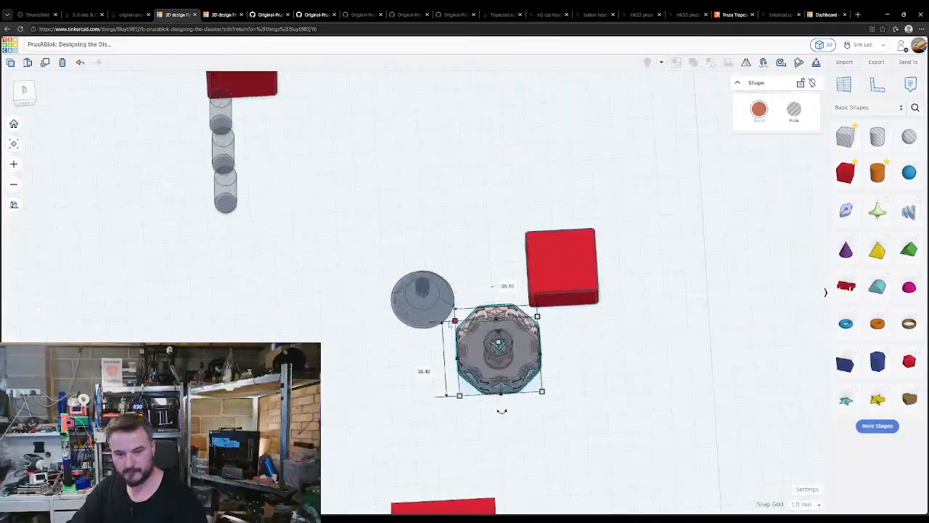
- Examine the octagonal part's internal hourglass-shaped core and star-shaped cutouts from above and from the side
middle_click_drag(390, 265, 376, 246)
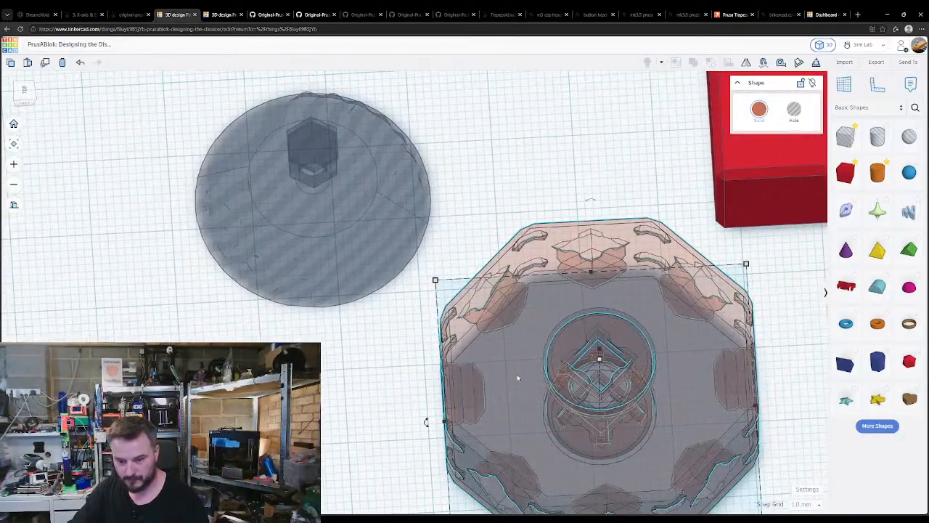
middle_click_drag(518, 378, 425, 334)
right_click_drag(510, 350, 462, 334)
scroll(462, 334, "up", 6)
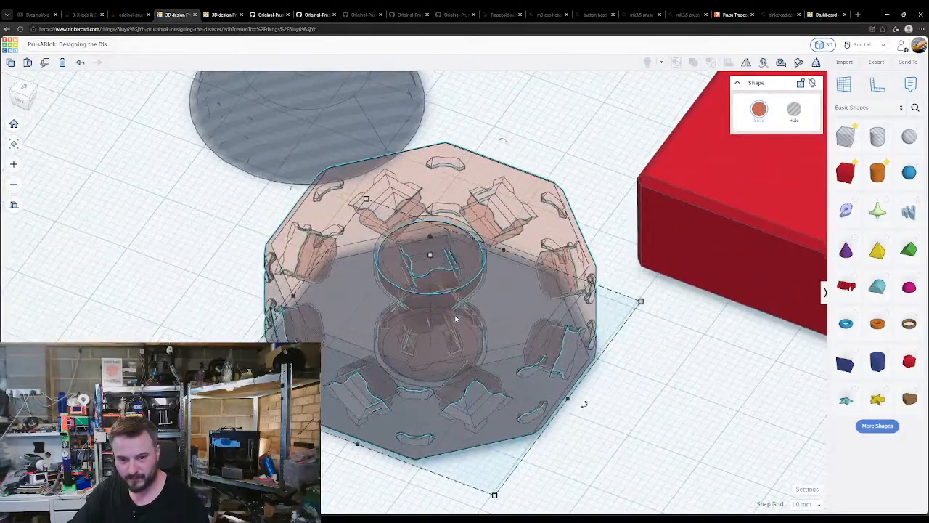
scroll(433, 309, "up", 5)
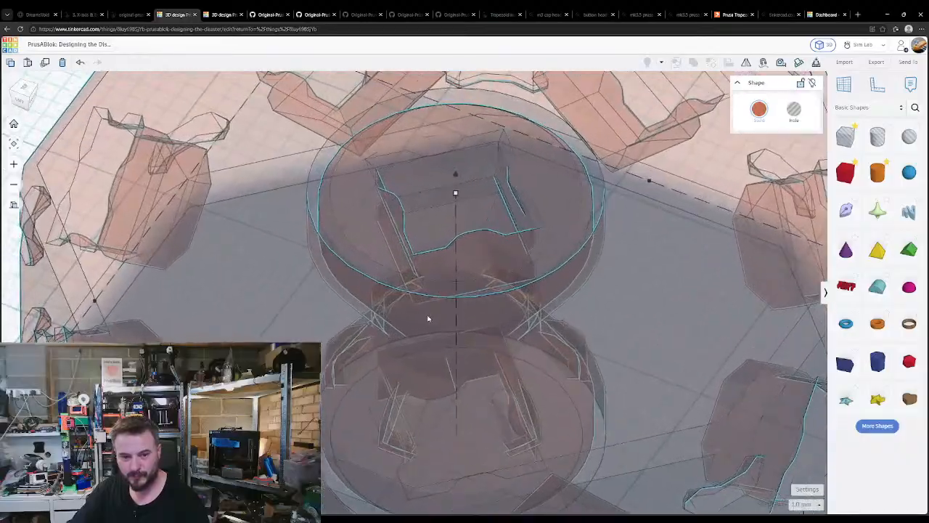
right_click_drag(371, 363, 391, 348)
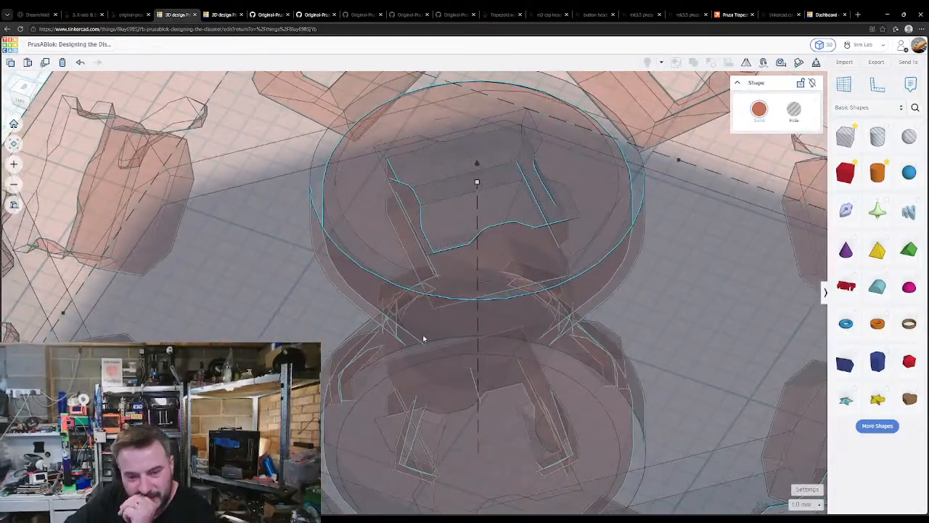
scroll(419, 363, "down", 5)
right_click_drag(447, 372, 455, 399)
scroll(450, 394, "down", 3)
scroll(451, 394, "down", 4)
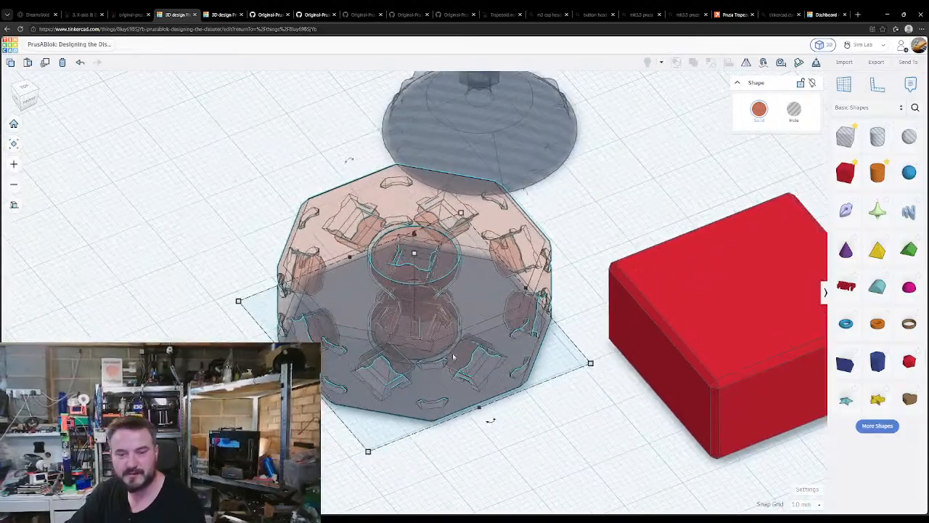
right_click_drag(418, 334, 464, 338)
scroll(423, 347, "up", 4)
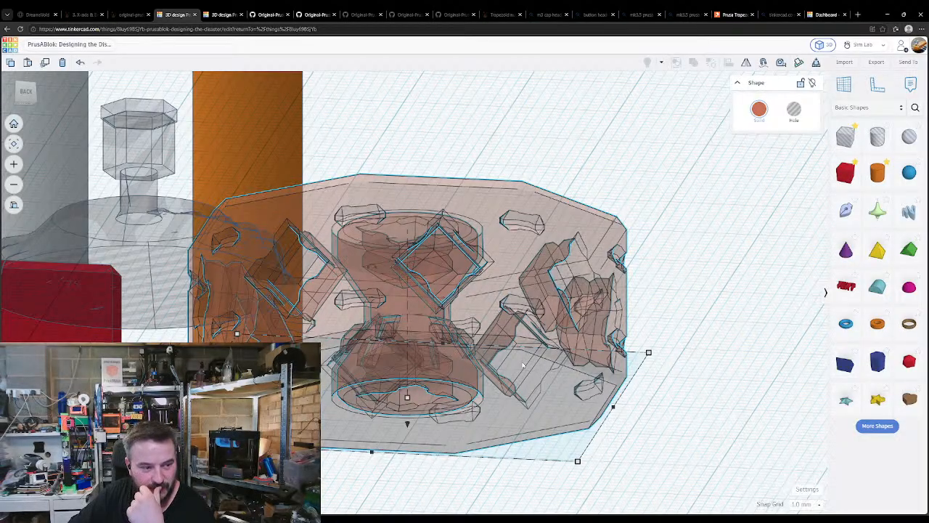
scroll(428, 367, "up", 5)
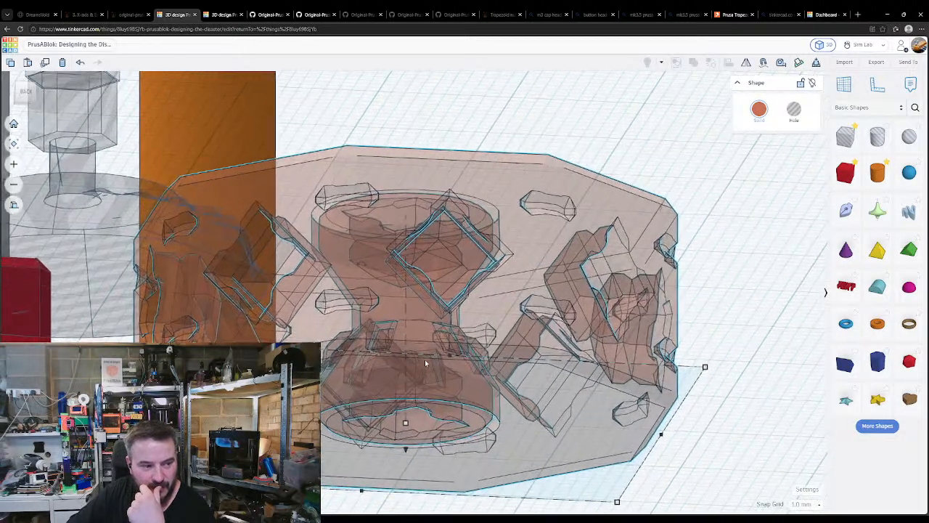
scroll(425, 359, "up", 1)
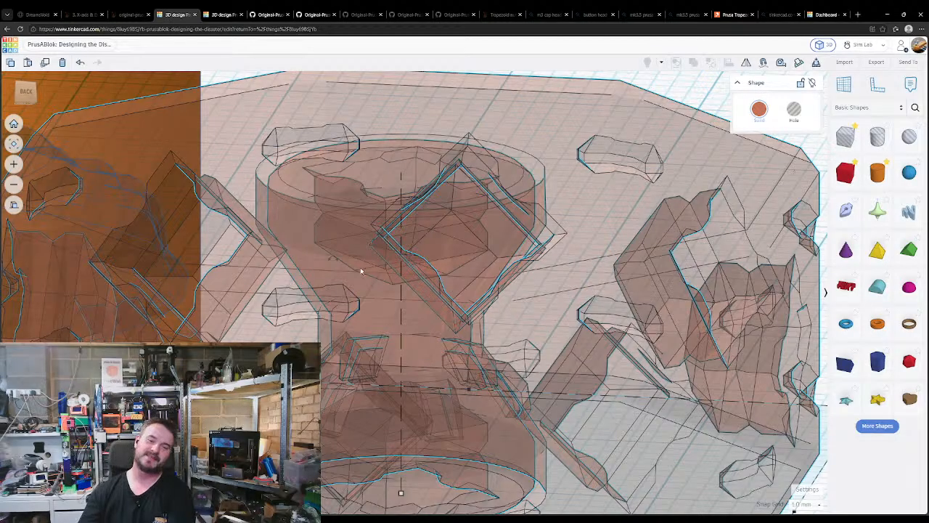
scroll(360, 271, "down", 5)
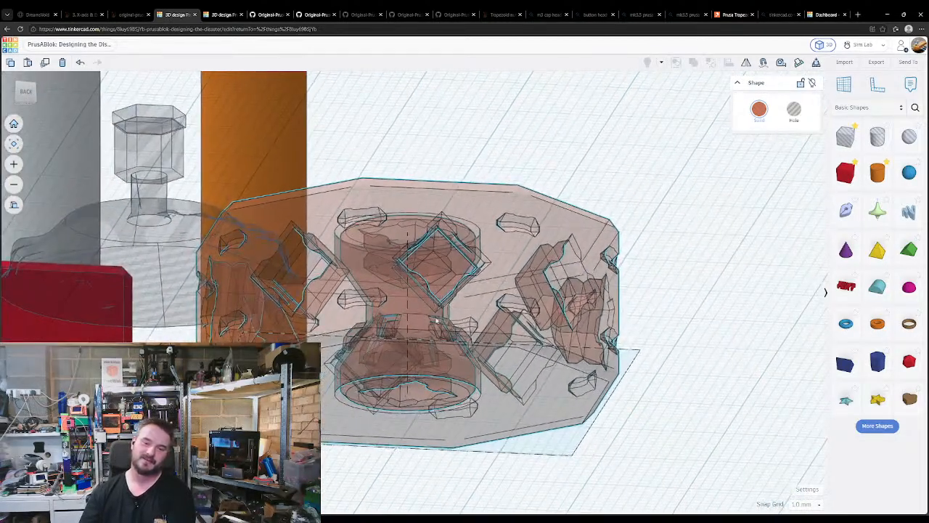
right_click_drag(436, 320, 406, 275)
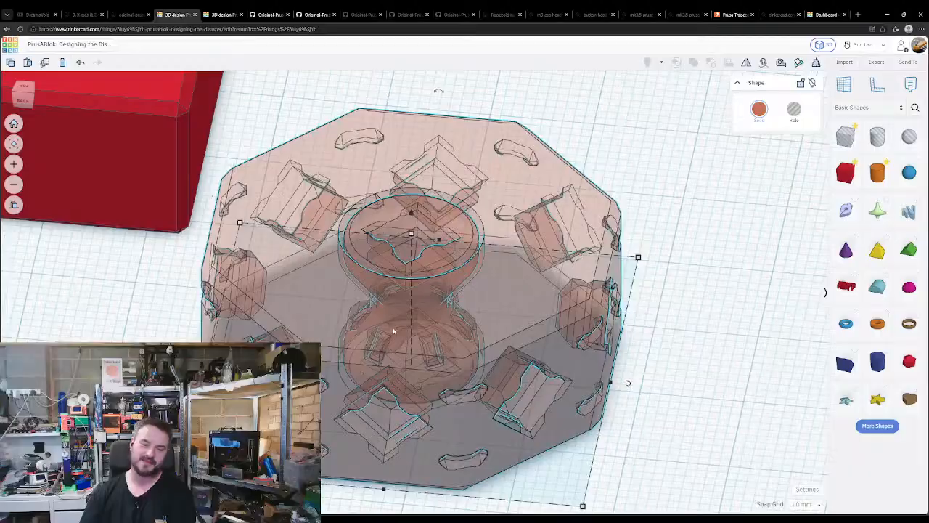
right_click_drag(393, 331, 342, 304)
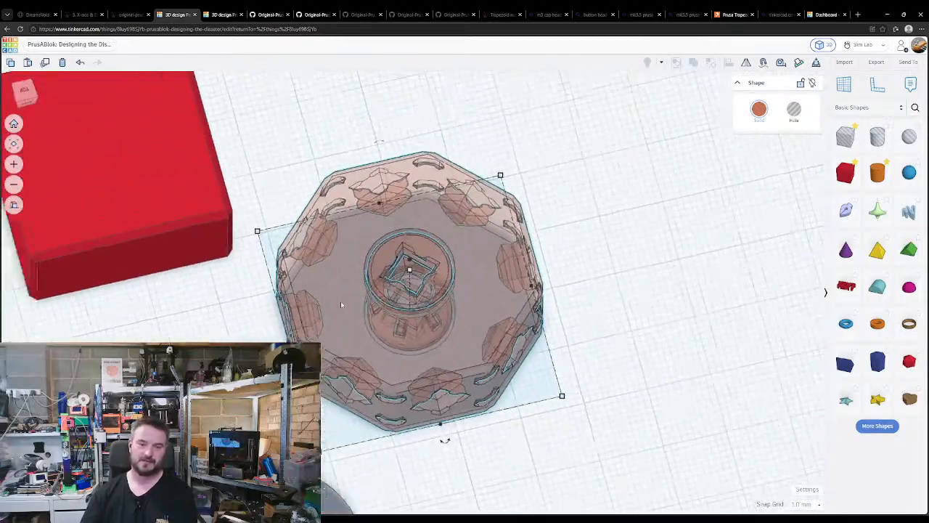
- Move the octagonal part well away from the knob and the new red box
scroll(342, 304, "down", 5)
middle_click_drag(341, 304, 305, 380)
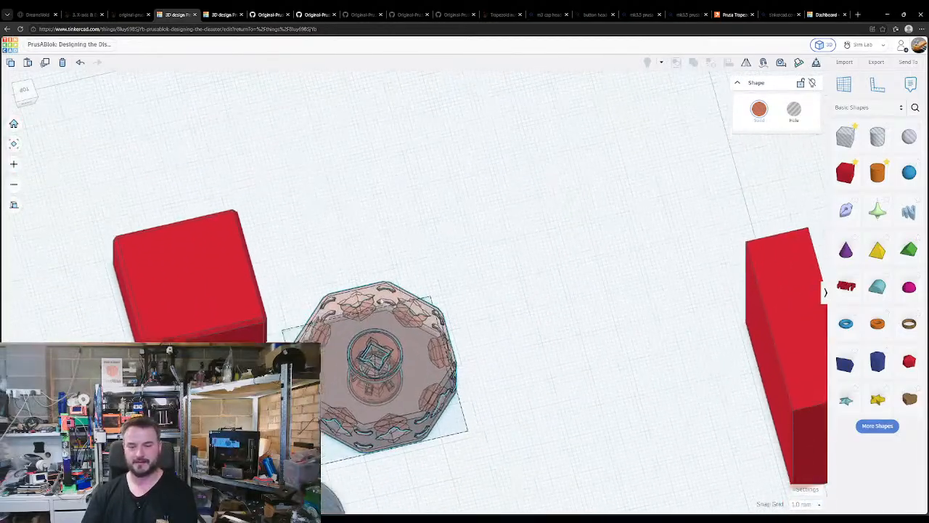
scroll(418, 301, "down", 6)
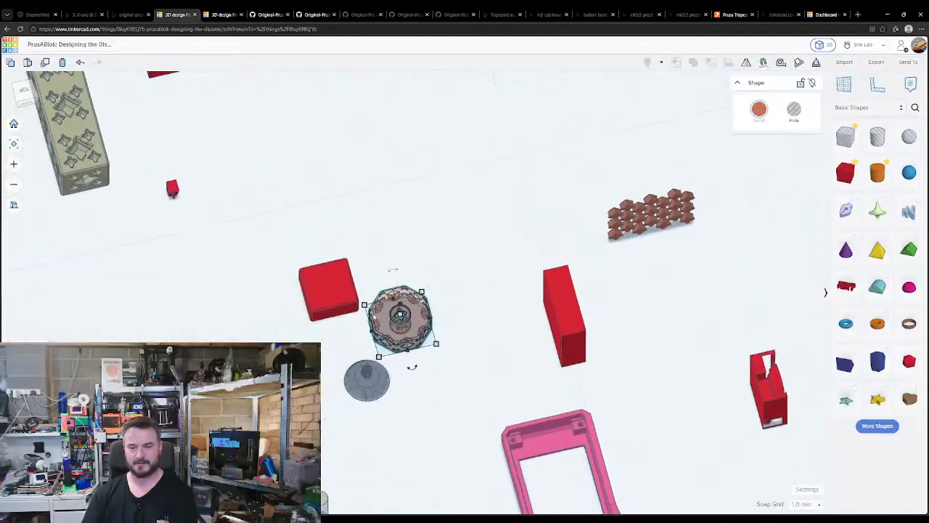
scroll(400, 317, "down", 6)
left_click_drag(368, 317, 241, 302)
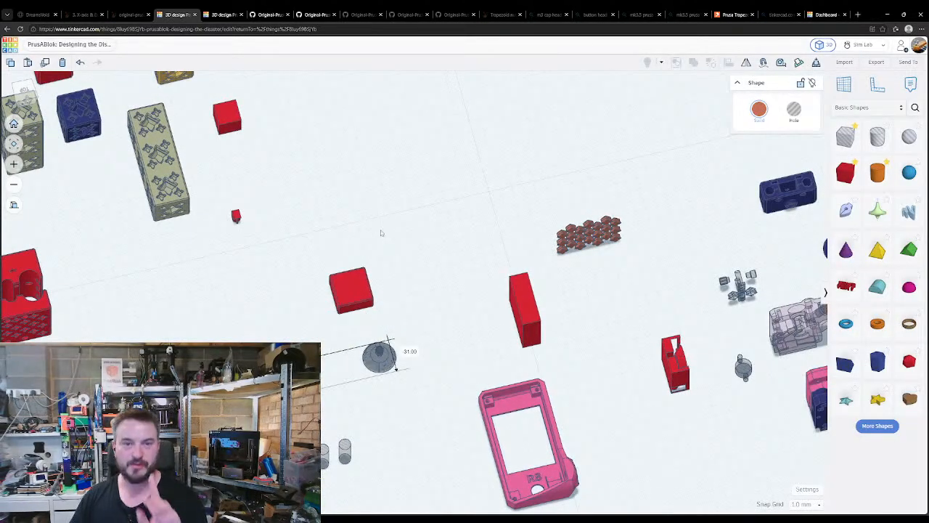
- Lower the hexagonal hole slightly on the knob's stem using a 0.1 mm snap grid
scroll(414, 295, "up", 5)
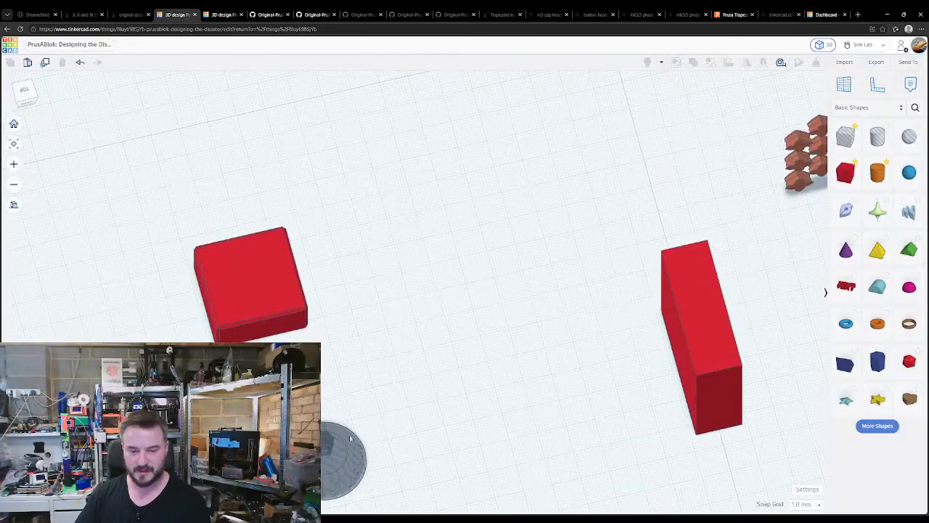
left_click(347, 446)
key("f")
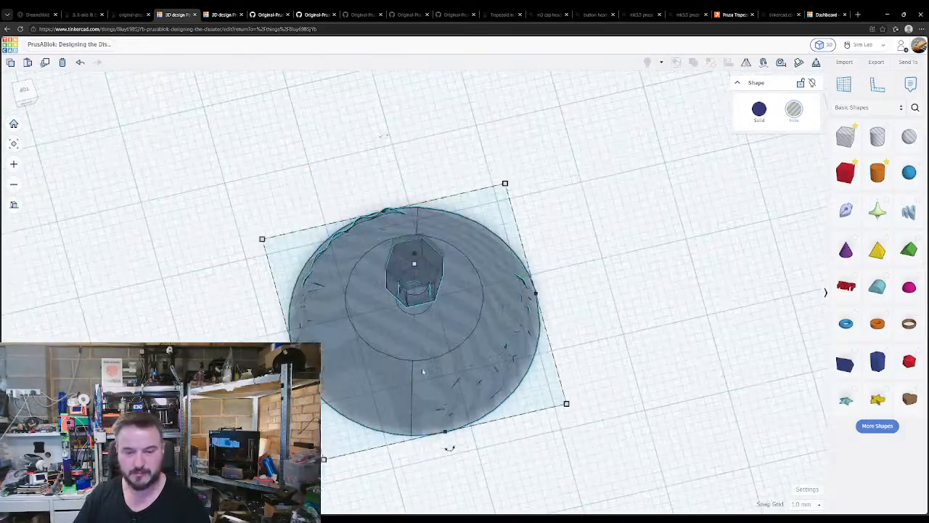
left_click(417, 244)
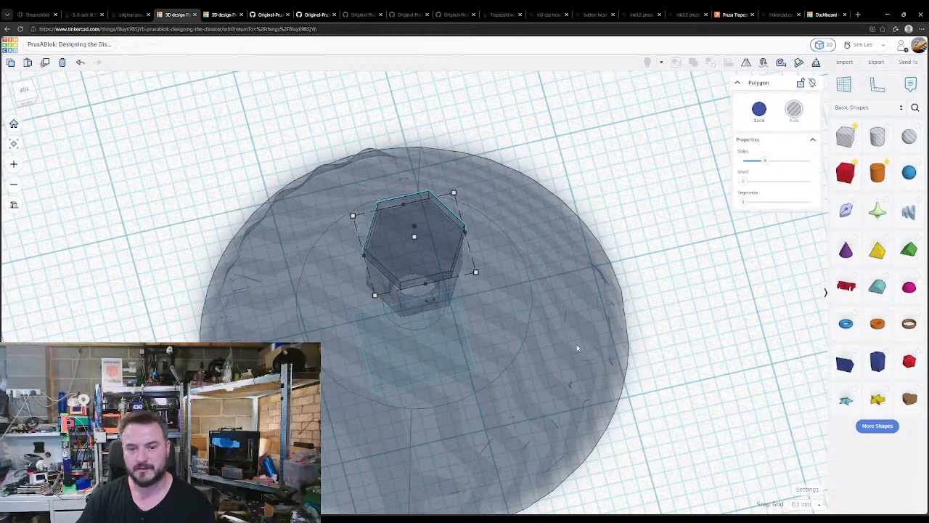
key("ctrl+Down")
key("ctrl+Down")
key("ctrl+Down")
key("ctrl+Down")
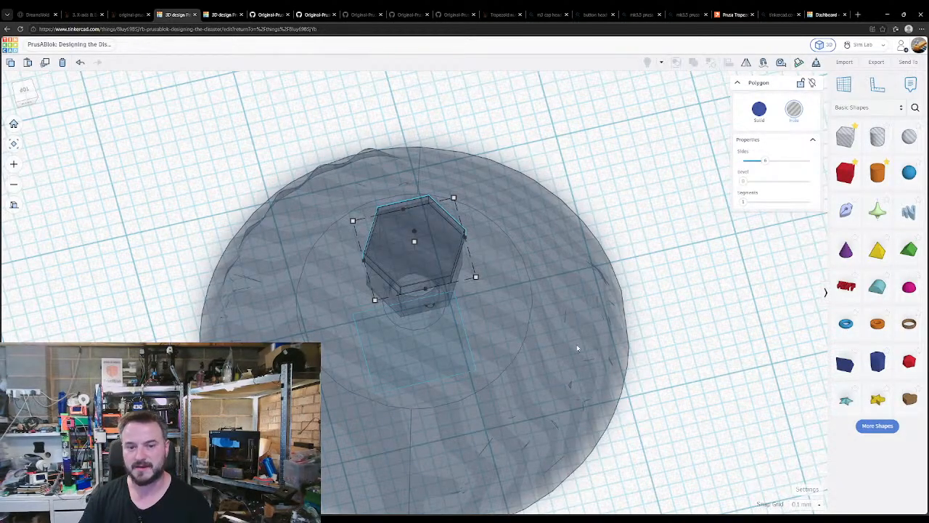
left_click(701, 314)
right_click_drag(660, 399, 660, 372)
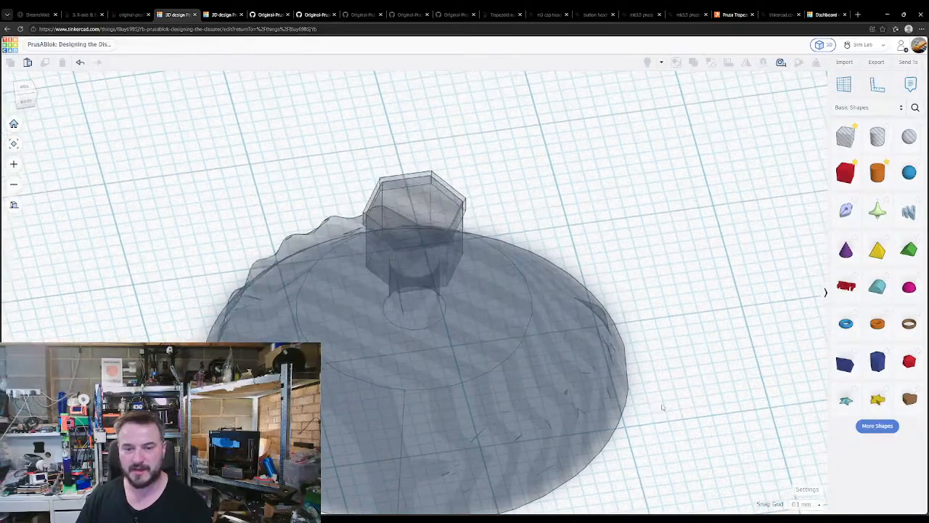
- Try to group the hexagonal hole with the knob, and undo the grouping
key("ctrl+a")
key("ctrl+g")
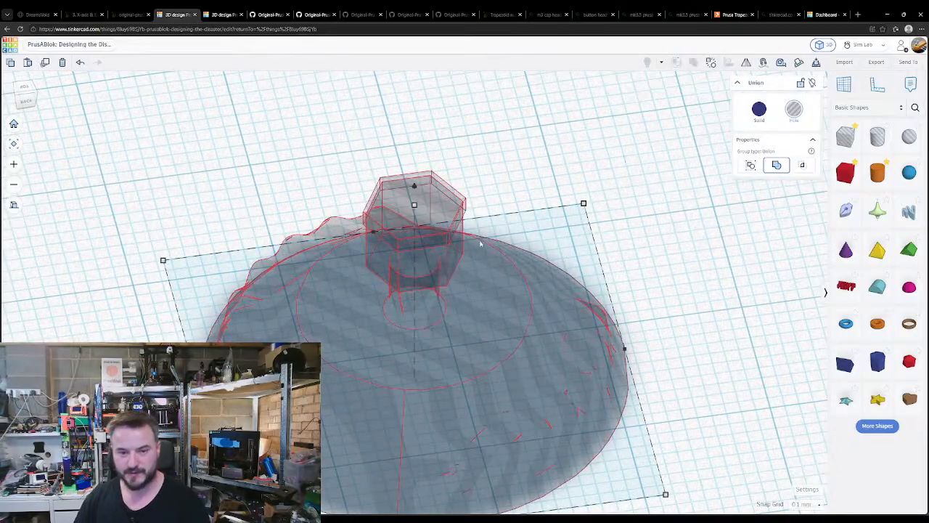
key("ctrl+z")
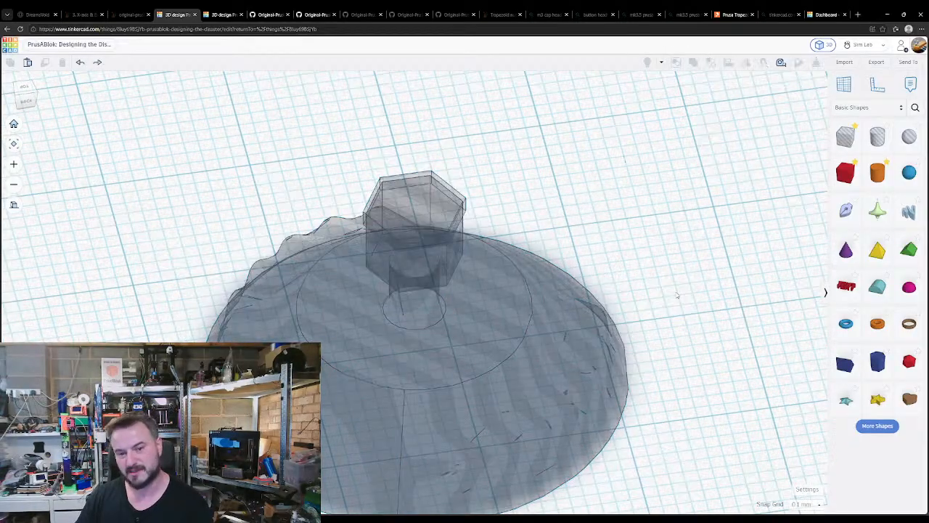
- Nudge the hexagonal hole down a little further and group it with the knob as one hole
left_click(412, 205)
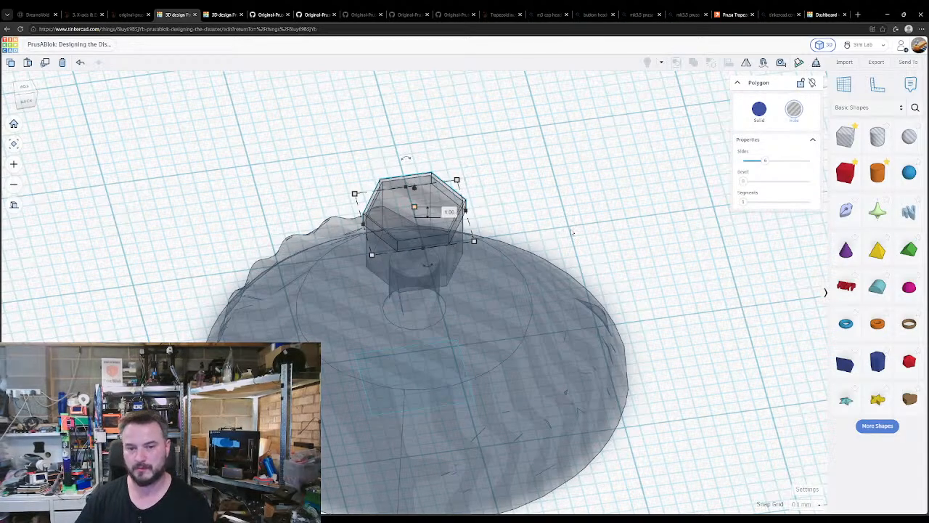
key("ctrl+a")
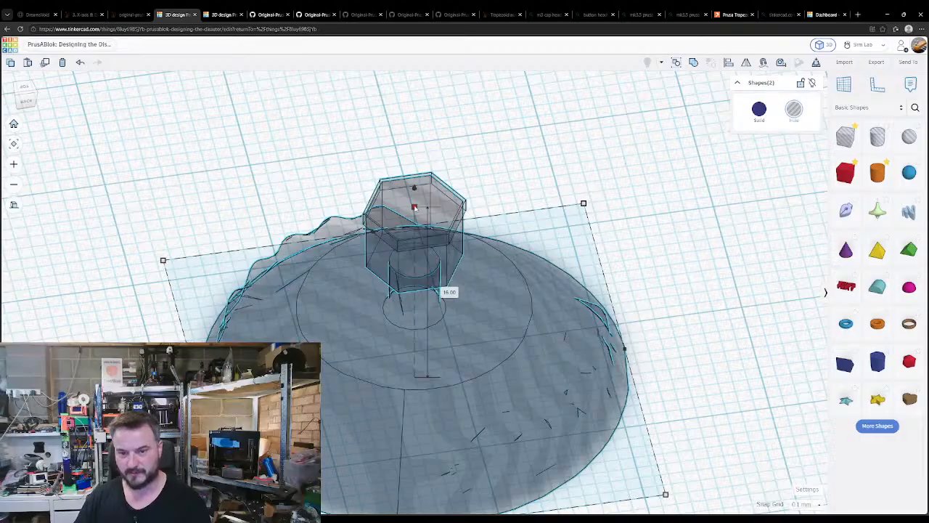
key("ctrl+g")
scroll(476, 355, "down", 3)
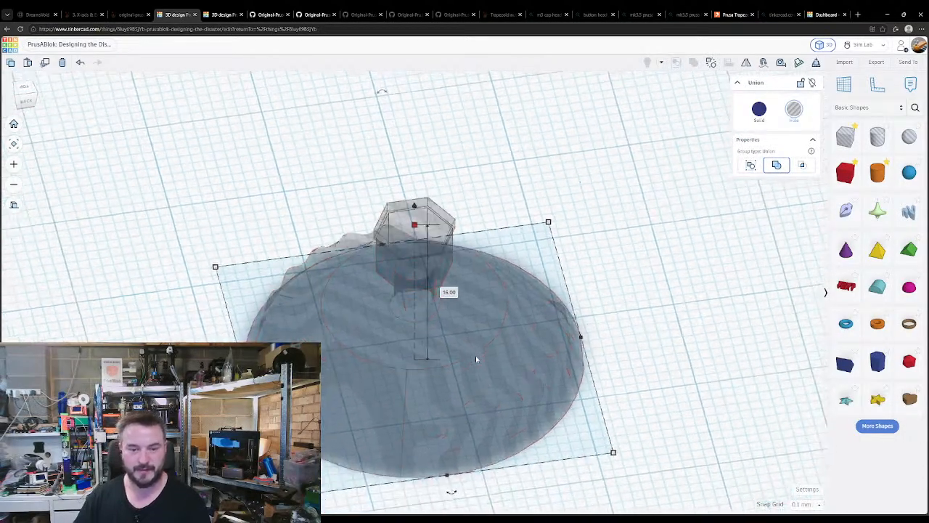
- Move the red box about 8.2 mm along one axis and 21.5 mm along the other, placing it beside the knob
left_click(614, 343)
right_click_drag(483, 353, 351, 249)
scroll(463, 351, "down", 5)
left_click_drag(266, 195, 347, 237)
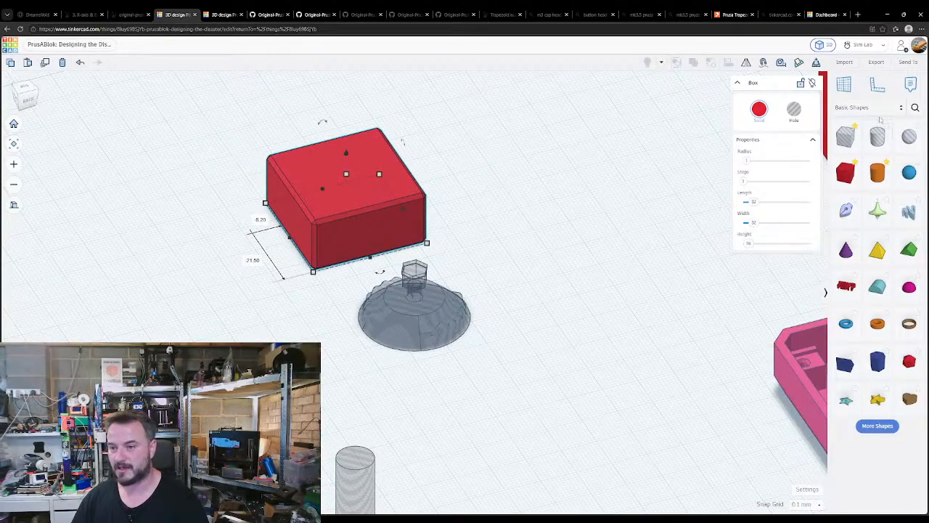
- Move the grid of brown connectors near the tall red box and the octagonal connector shape above the dark blue bracket
scroll(228, 275, "down", 10)
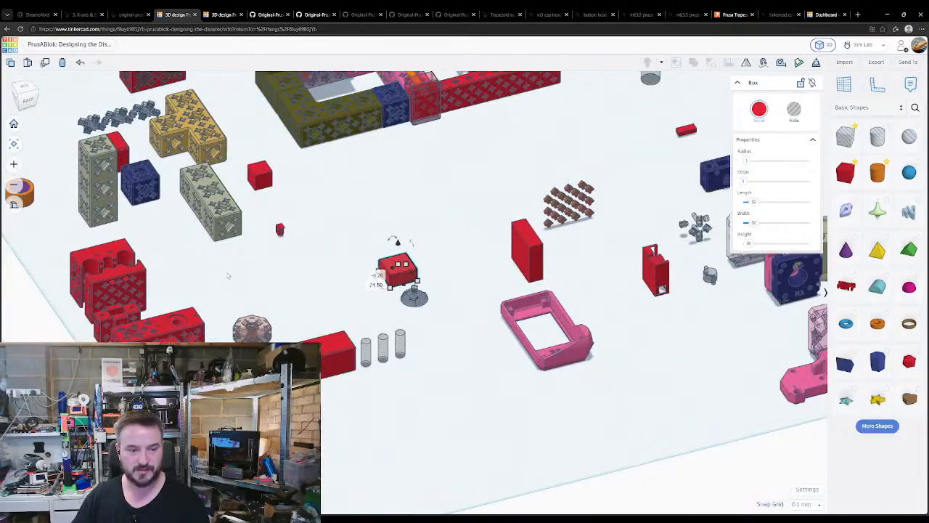
left_click(571, 203)
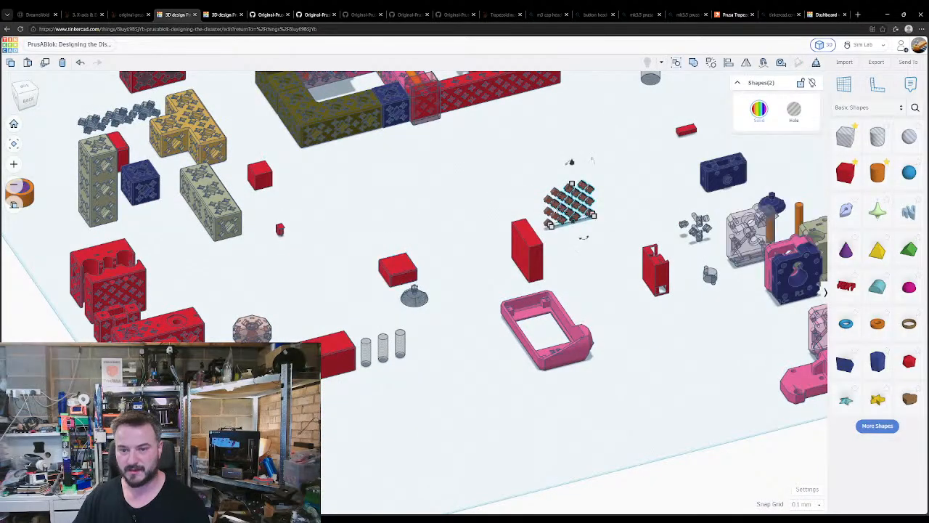
left_click_drag(571, 203, 295, 267)
left_click_drag(314, 226, 335, 298)
left_click_drag(295, 270, 473, 193)
left_click(323, 301)
left_click_drag(259, 324, 780, 167)
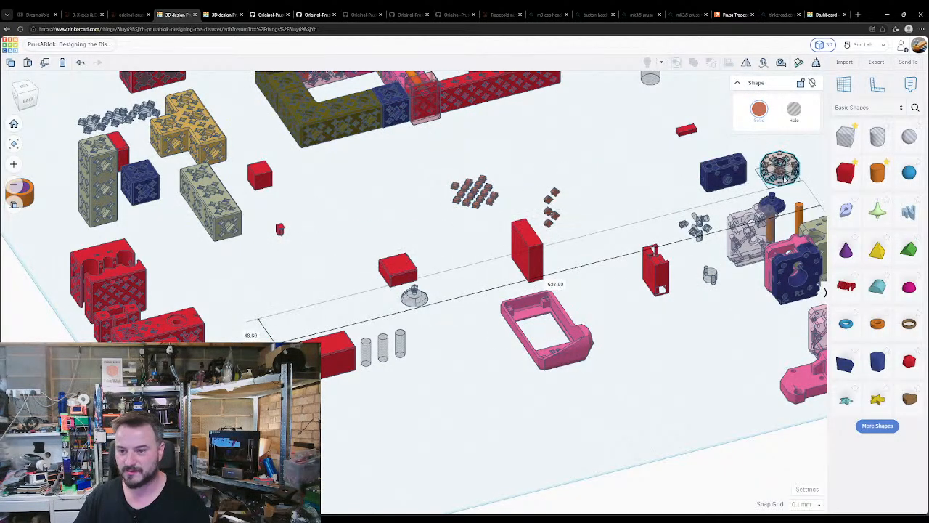
- Move the red box and the knob hole together to open space near the brown connectors
left_click_drag(416, 305, 572, 172)
key("f")
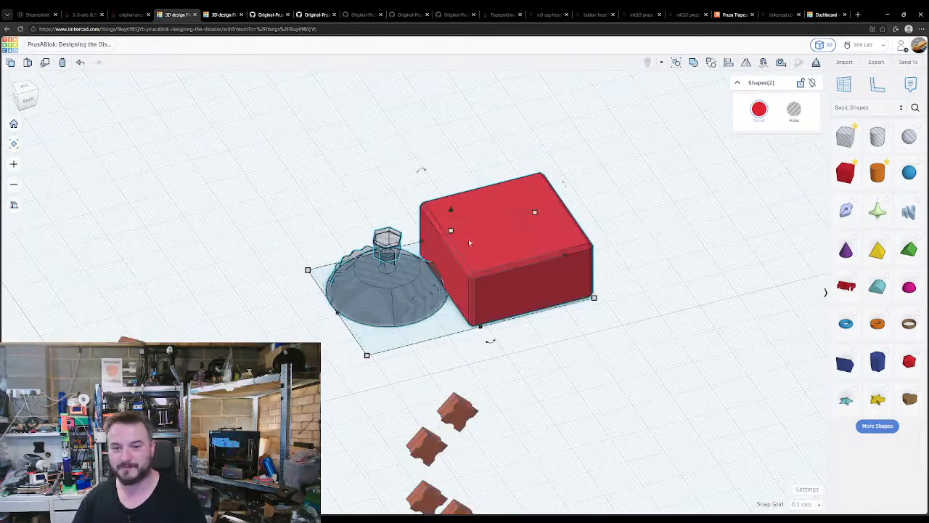
right_click_drag(468, 239, 697, 305)
right_click_drag(384, 322, 537, 344)
scroll(443, 277, "down", 3)
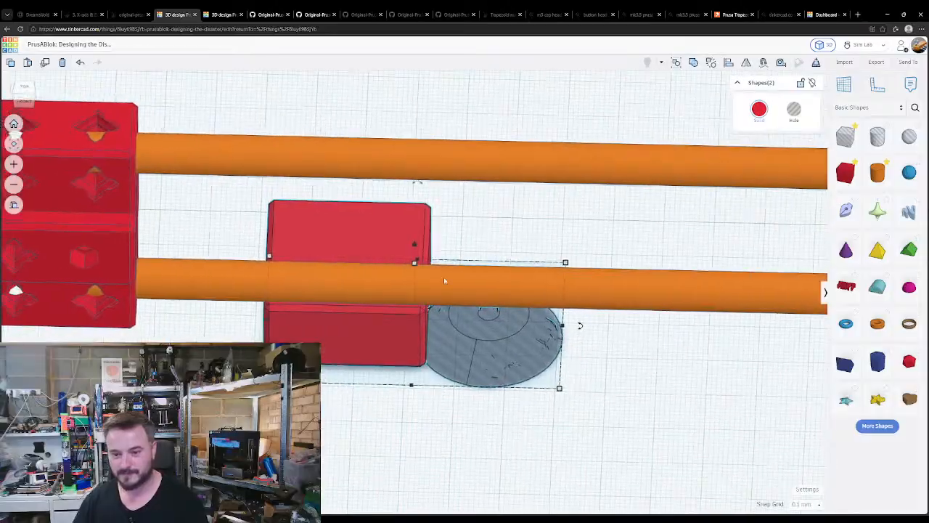
right_click_drag(416, 320, 446, 187)
left_click(447, 189)
scroll(445, 200, "down", 3)
- Ungroup the brown connector grid and move an X pattern of five connectors about 139.5 mm, placing it beside the red box
left_click(453, 130)
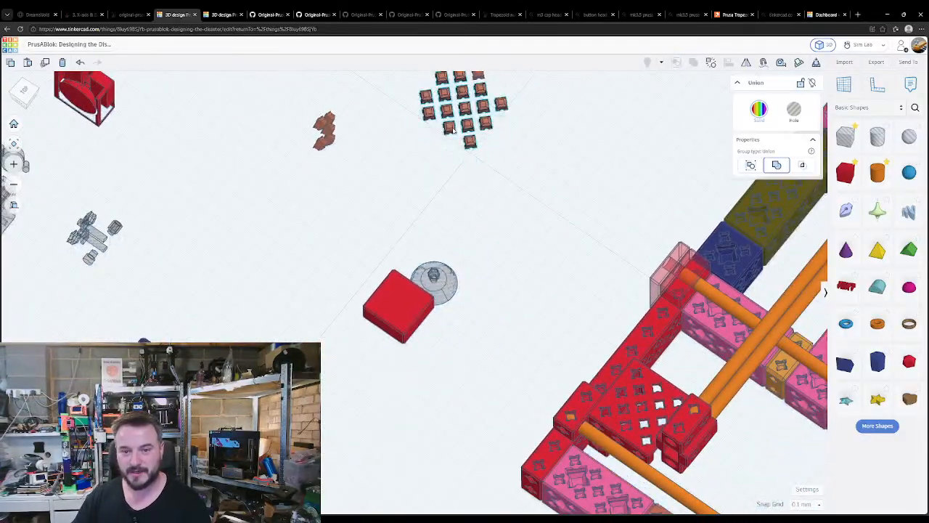
left_click(496, 158)
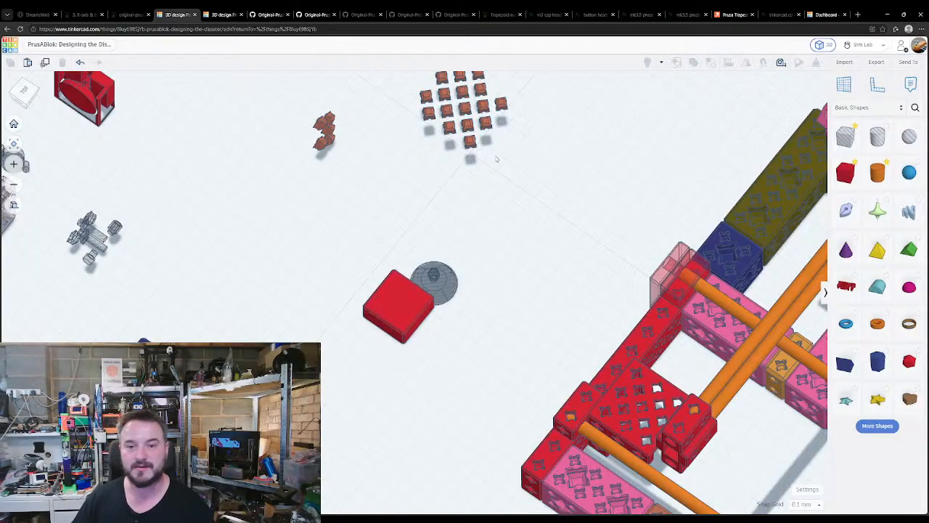
right_click_drag(490, 166, 552, 190)
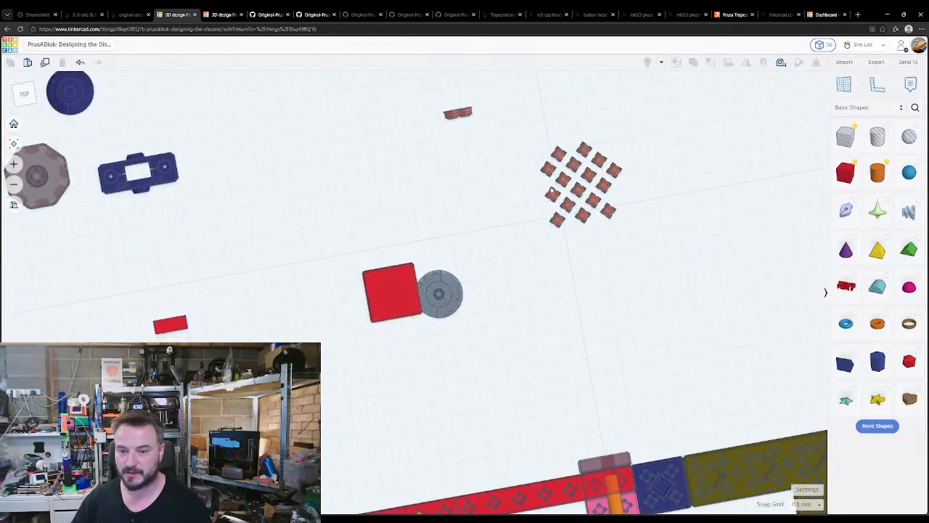
left_click_drag(582, 226, 361, 239)
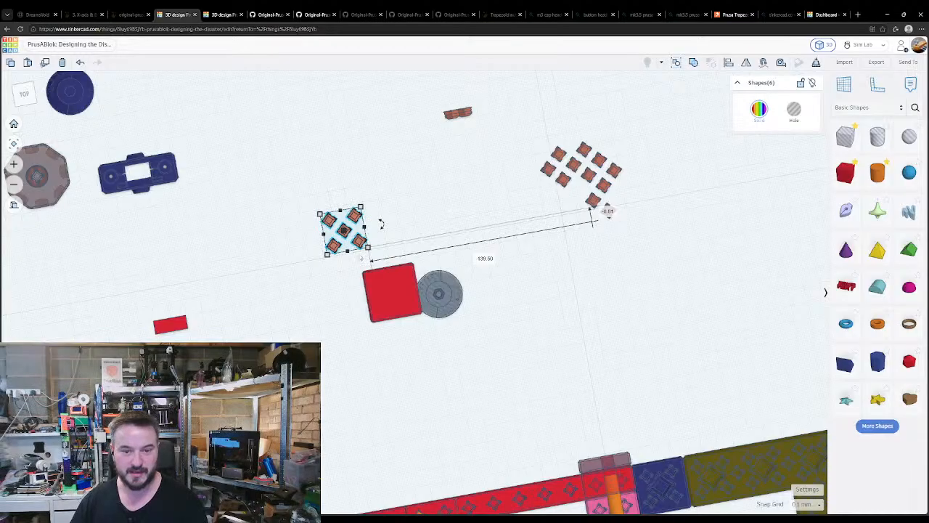
- Flip the five connectors by 180° and group them as one hole
right_click_drag(360, 258, 323, 181)
left_click_drag(337, 189, 313, 245)
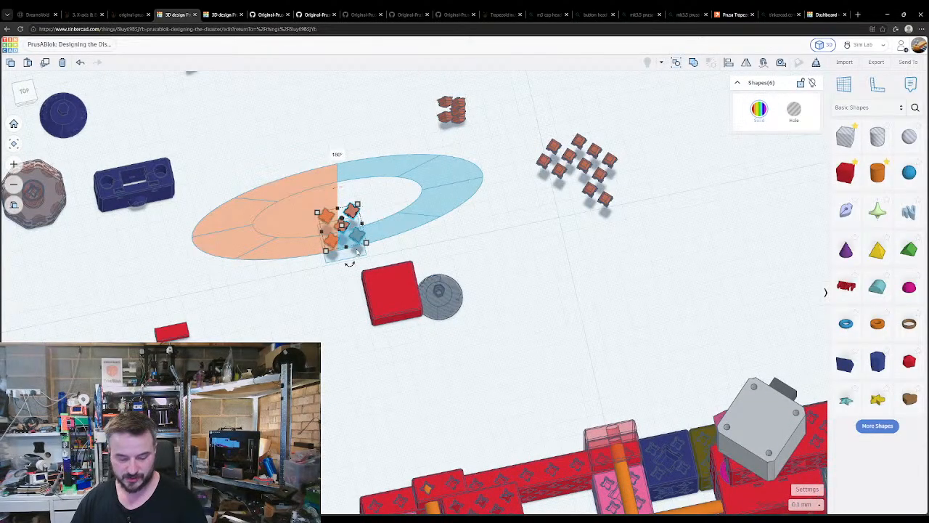
key("ctrl+g")
key("h")
- Centre the five-connector hole group on the red box along both horizontal axes
left_click(394, 283, "shift")
key("l")
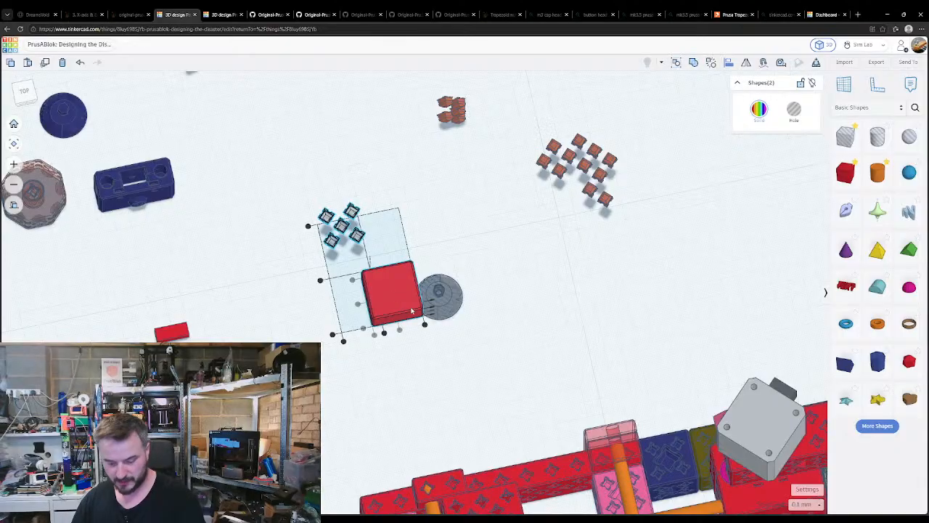
left_click(400, 329)
left_click(358, 305)
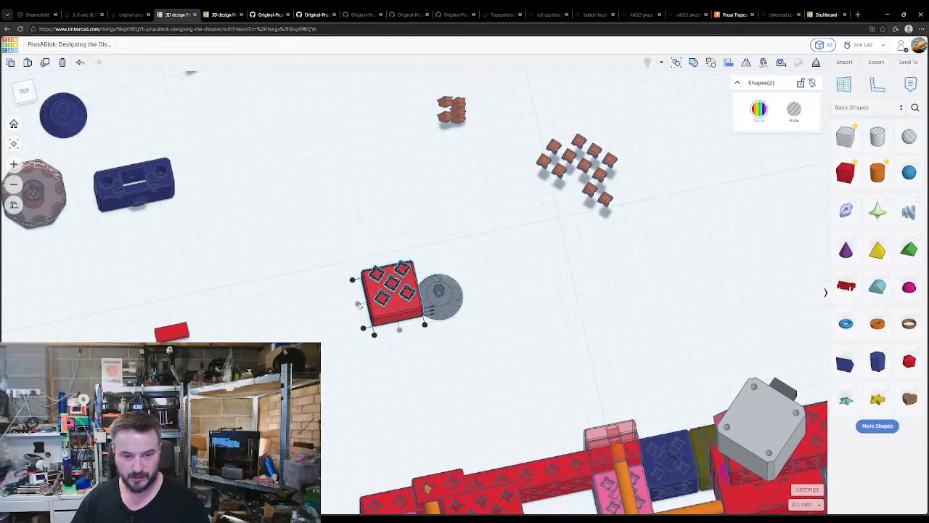
key("Escape")
- Ungroup the five connectors on the red box and delete the centre one
left_click(395, 286)
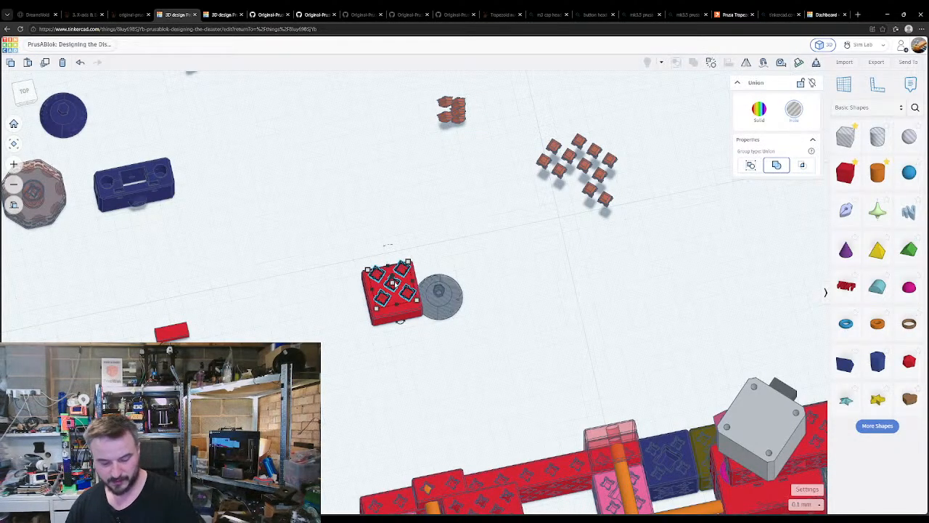
key("ctrl+shift+g")
key("Escape")
left_click(390, 283)
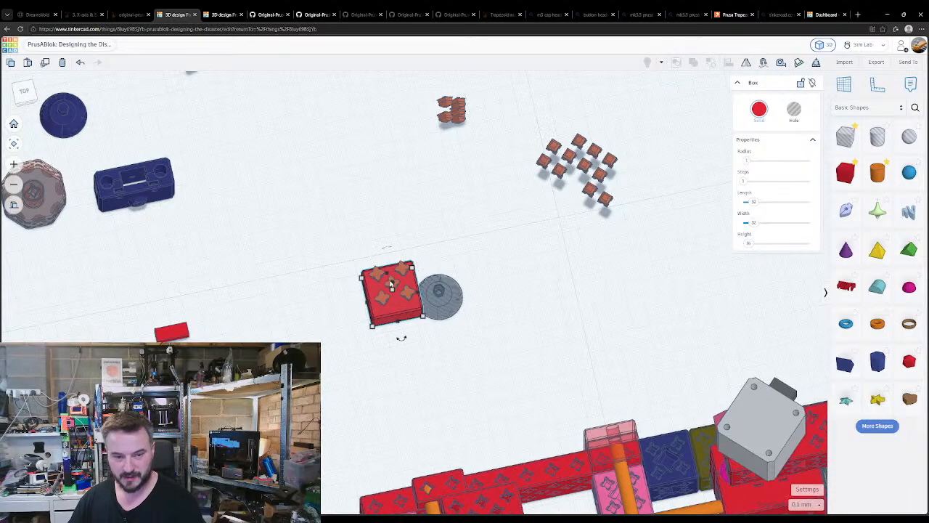
key("Delete")
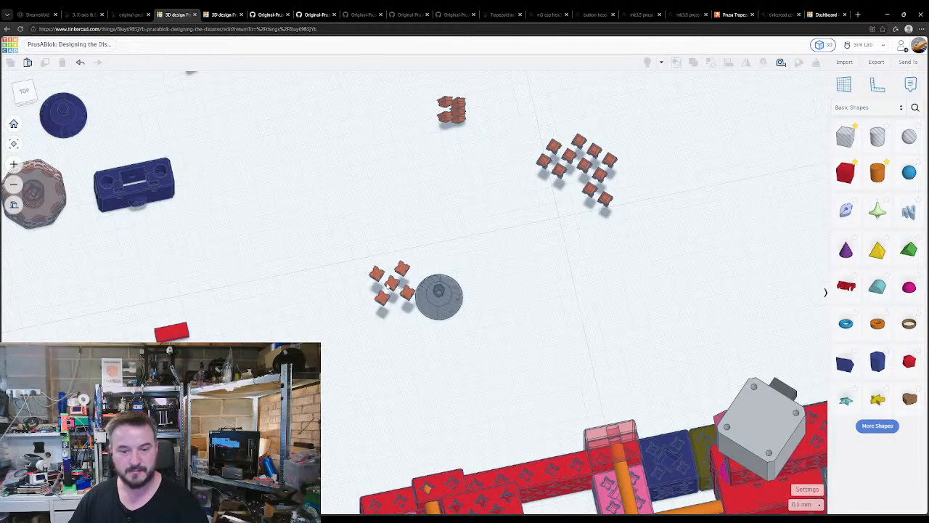
key("ctrl+z")
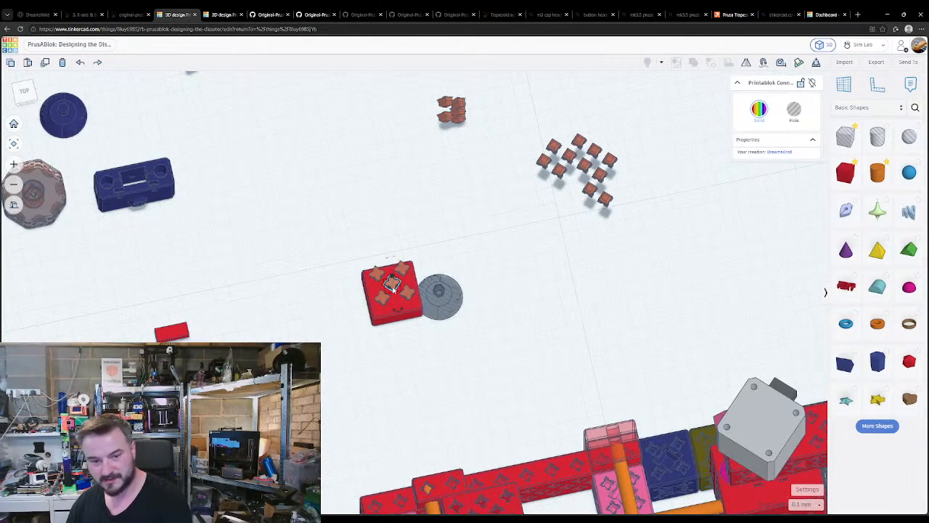
key("Delete")
- Drop the four corner connectors to a workplane on the red box's top face and make them holes
left_click(376, 273)
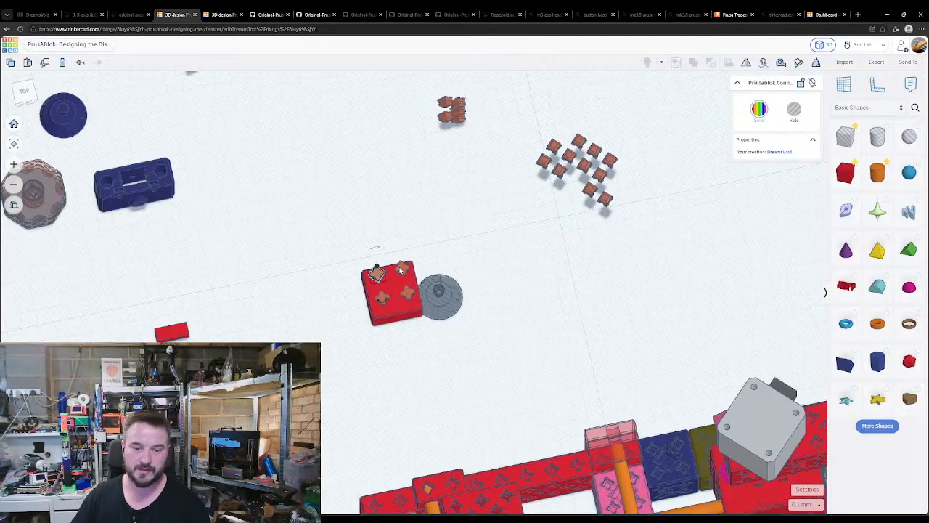
left_click(402, 270, "shift")
left_click(409, 292, "shift")
left_click(382, 300, "shift")
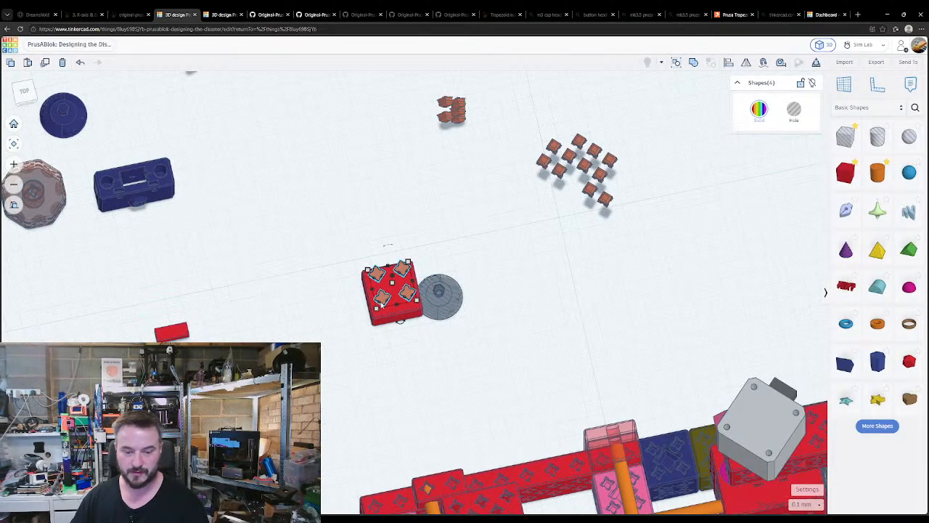
key("w")
left_click(395, 290)
key("d")
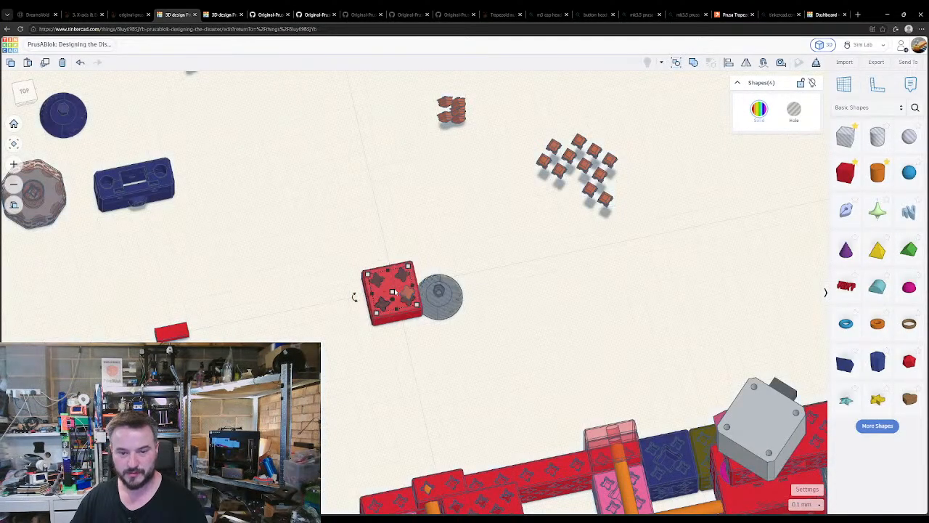
key("w")
left_click(410, 296)
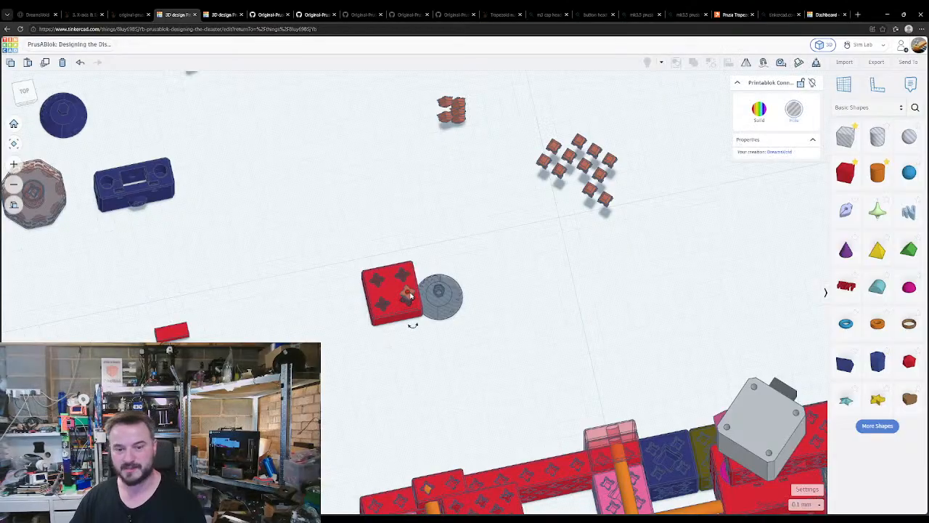
left_click(442, 379)
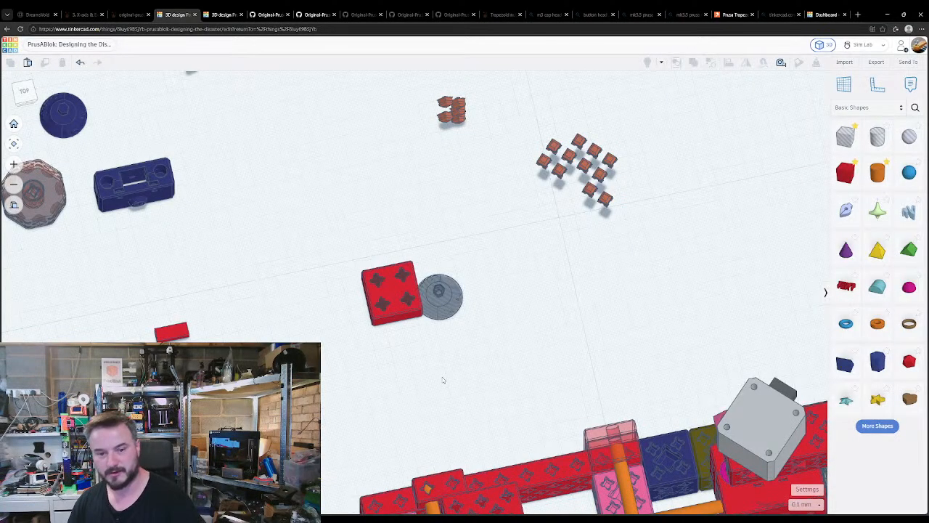
- Centre the knob hole on the red box along both horizontal axes
left_click(397, 310)
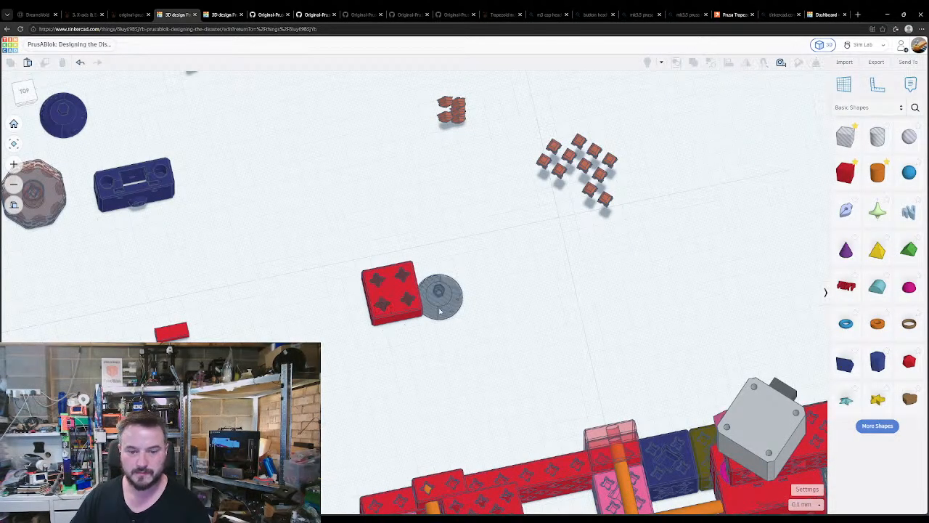
left_click(401, 298, "shift")
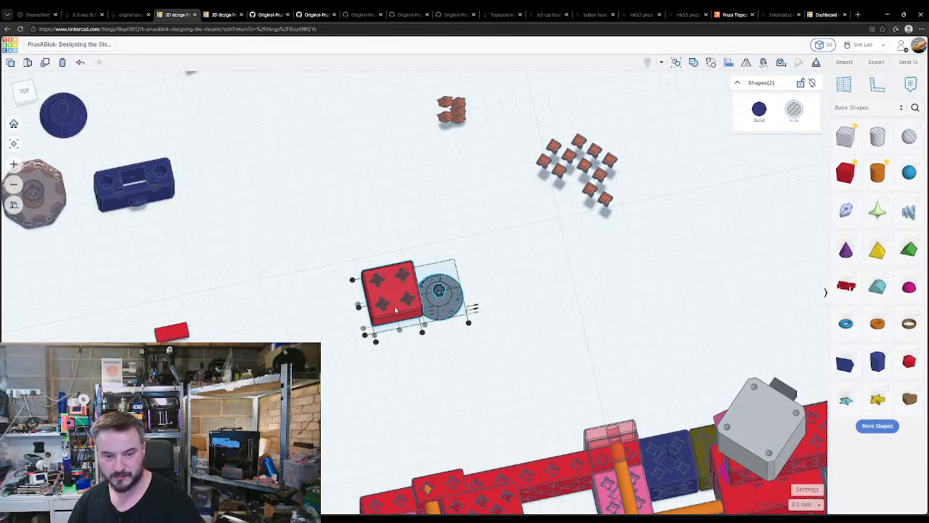
left_click(400, 331)
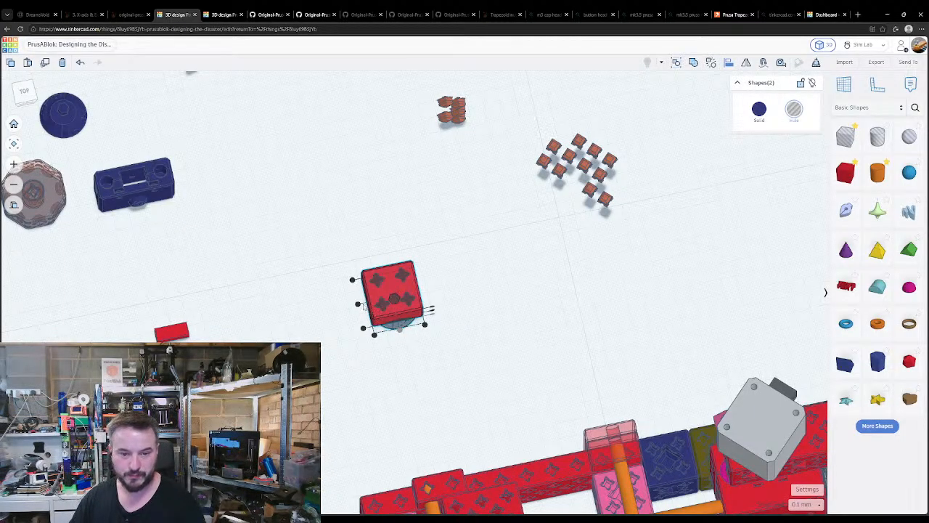
left_click(395, 359)
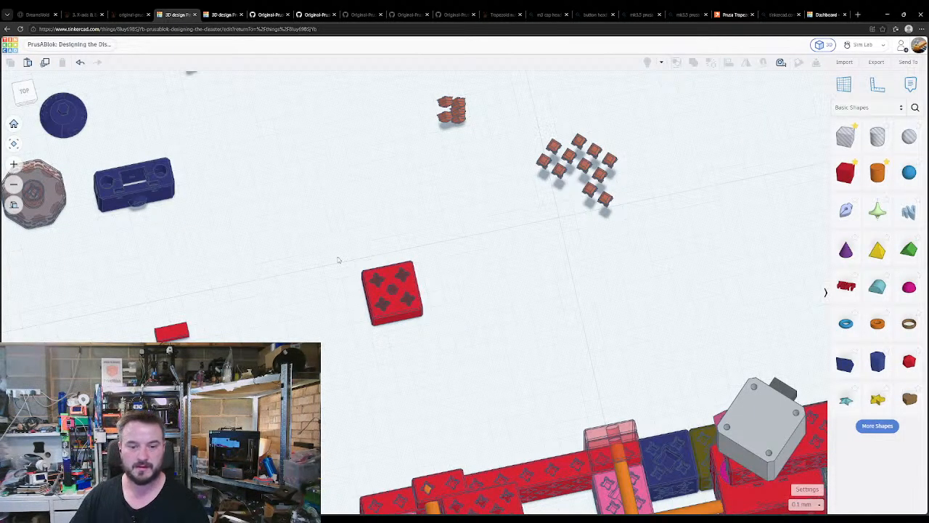
- Group the red box with its connector and knob holes and flip the resulting block by 180°
left_click_drag(337, 259, 467, 358)
key("ctrl+g")
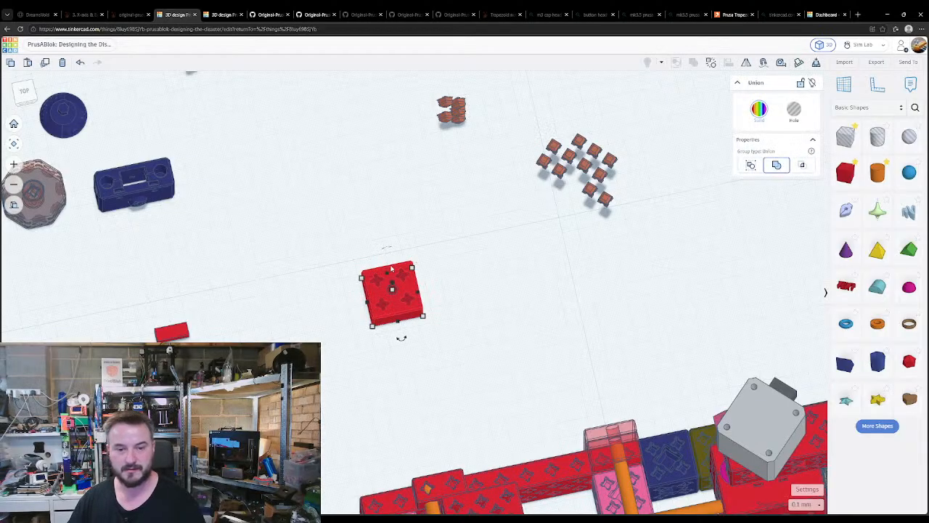
left_click_drag(386, 249, 444, 305)
- Examine the knob-shaped recess and centre hole in the flipped block from several angles
scroll(401, 338, "up", 10)
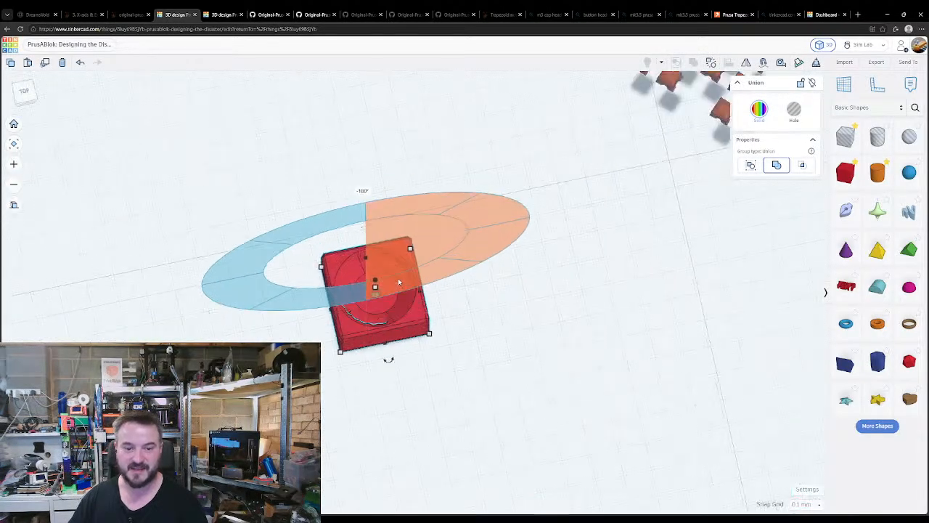
right_click_drag(382, 379, 446, 353)
scroll(446, 350, "down", 2)
scroll(446, 350, "down", 2)
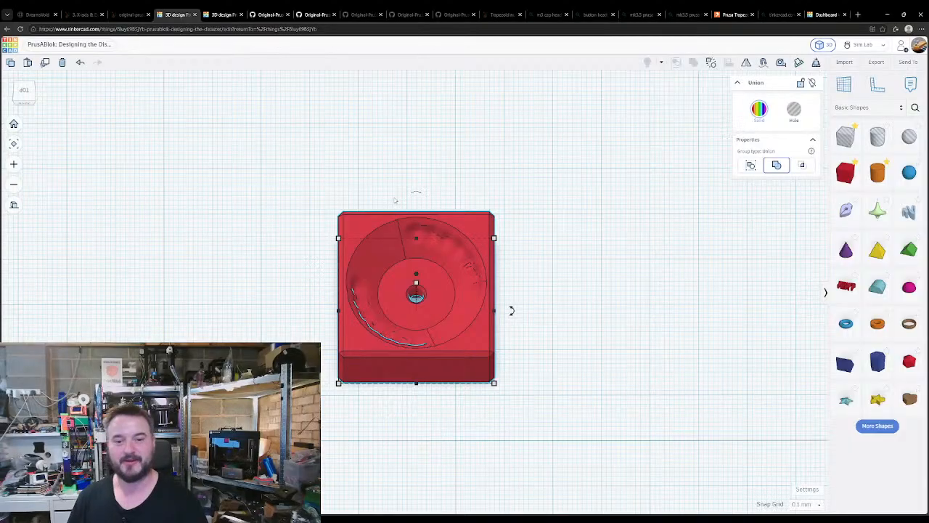
scroll(305, 232, "up", 3)
left_click(268, 298)
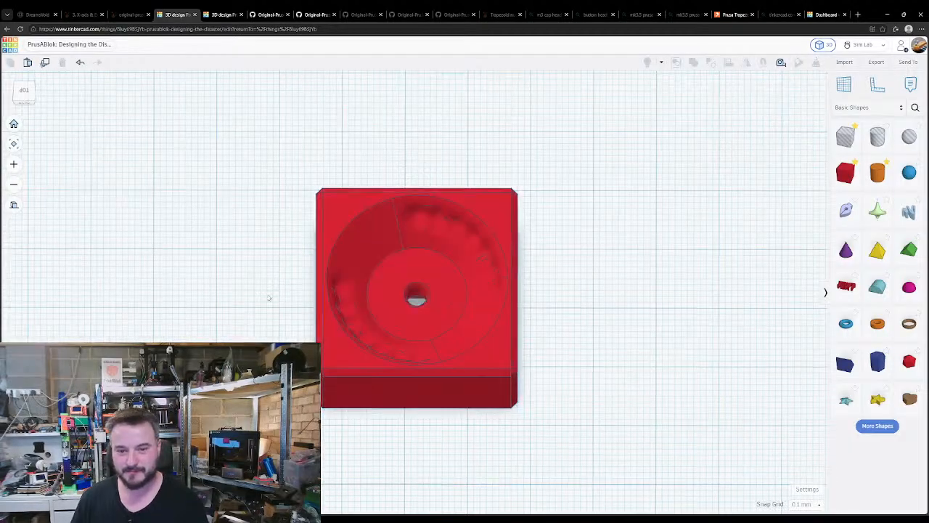
right_click_drag(268, 297, 340, 309)
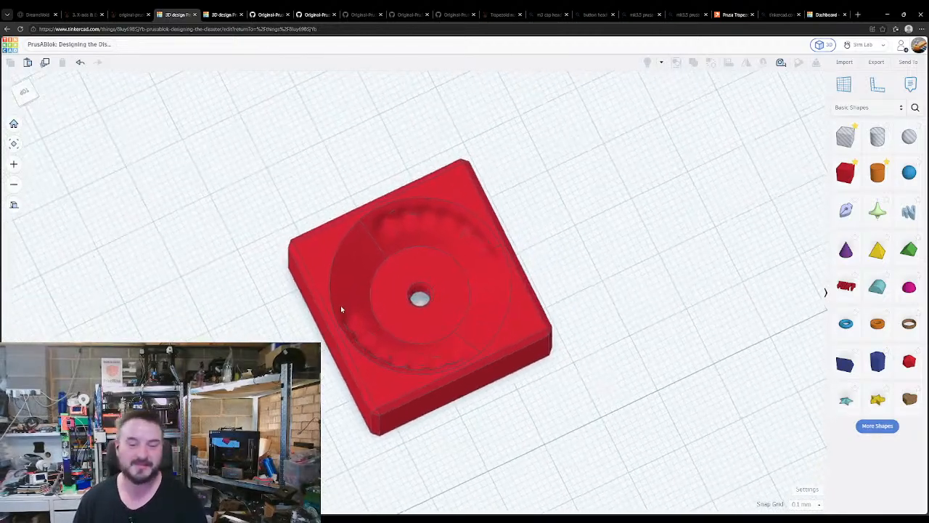
left_click(445, 231)
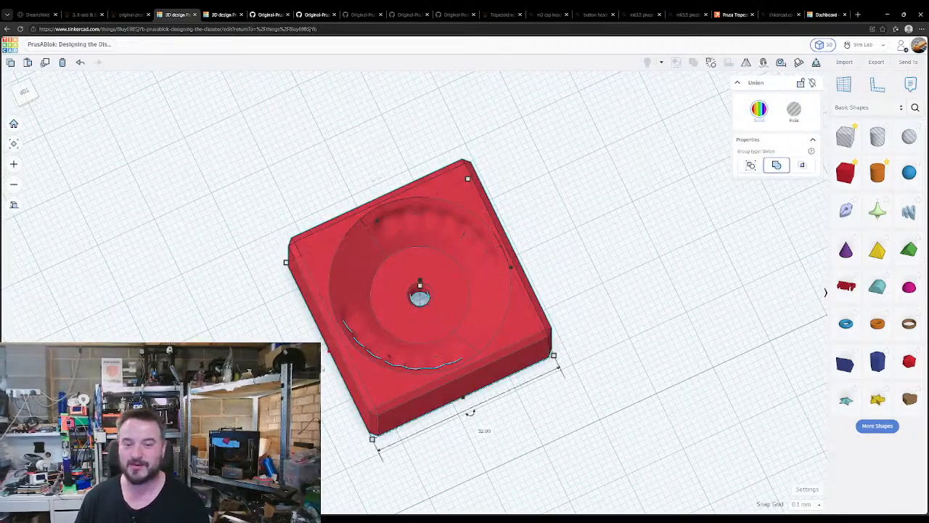
right_click_drag(308, 290, 234, 231)
left_click(278, 304)
left_click(366, 303)
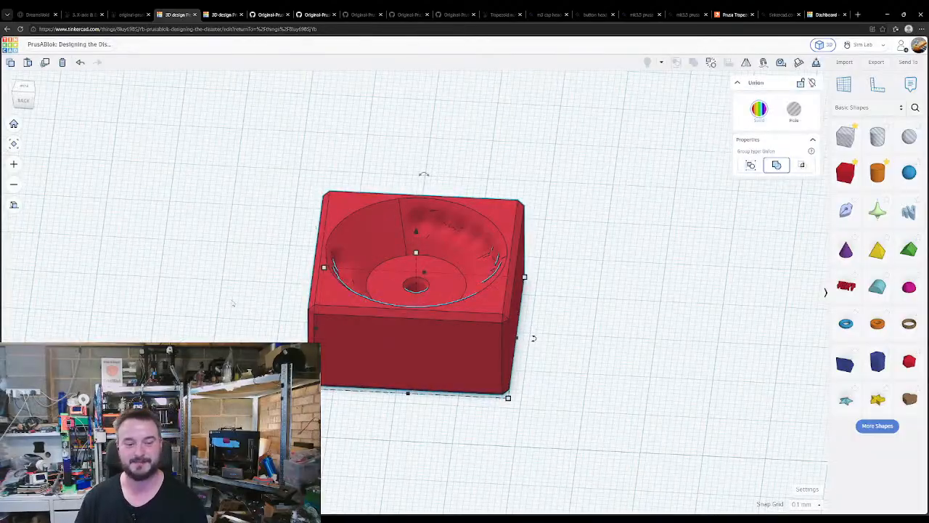
- Duplicate two neighbouring loose connectors and place the copies beside the red block
scroll(233, 304, "down", 10)
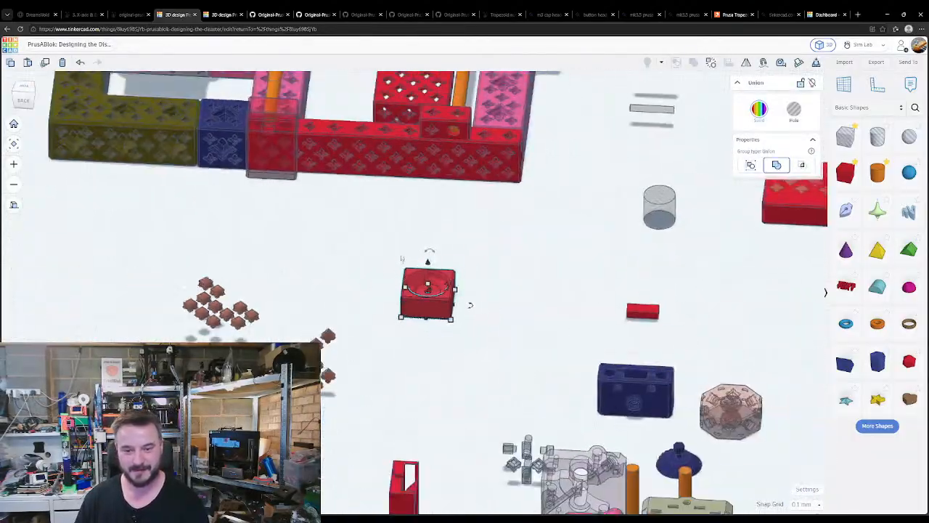
left_click_drag(429, 251, 431, 270)
left_click(243, 296)
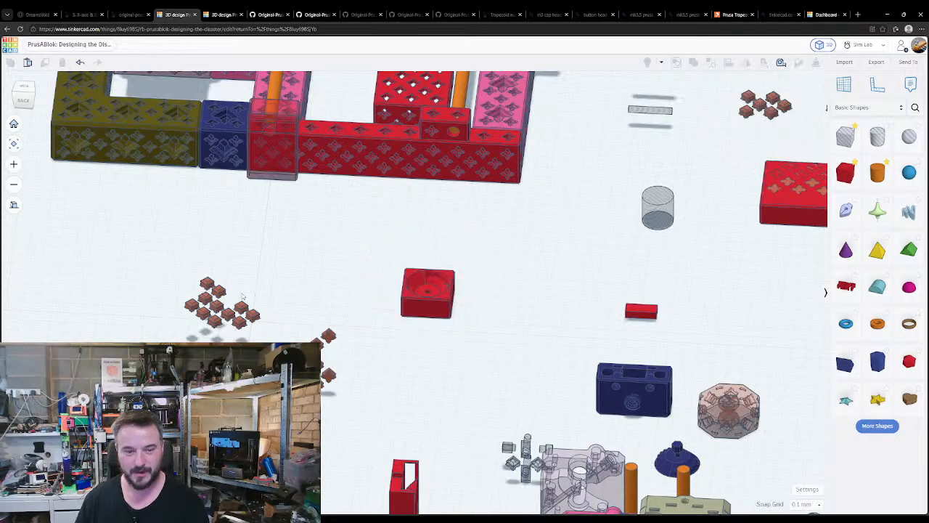
middle_click_drag(275, 325, 275, 330)
right_click_drag(274, 329, 275, 369)
left_click(228, 354)
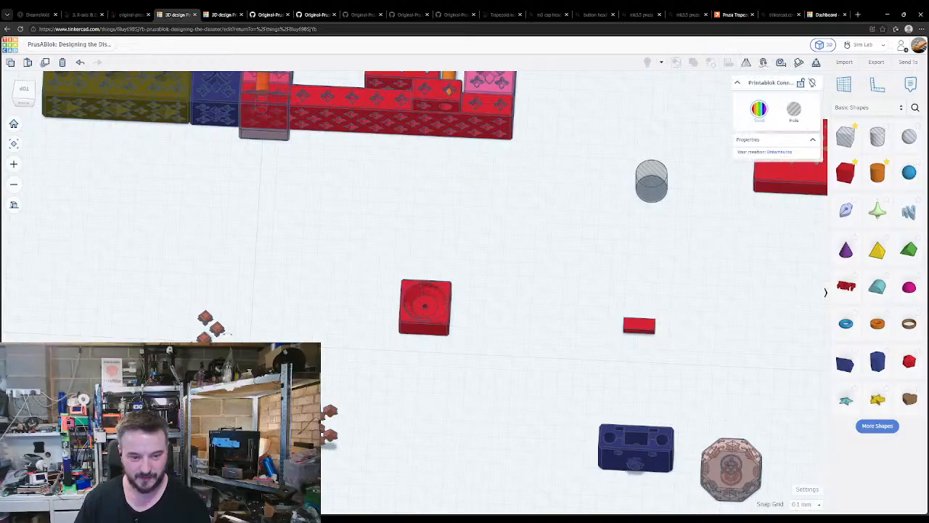
left_click(251, 355, "shift")
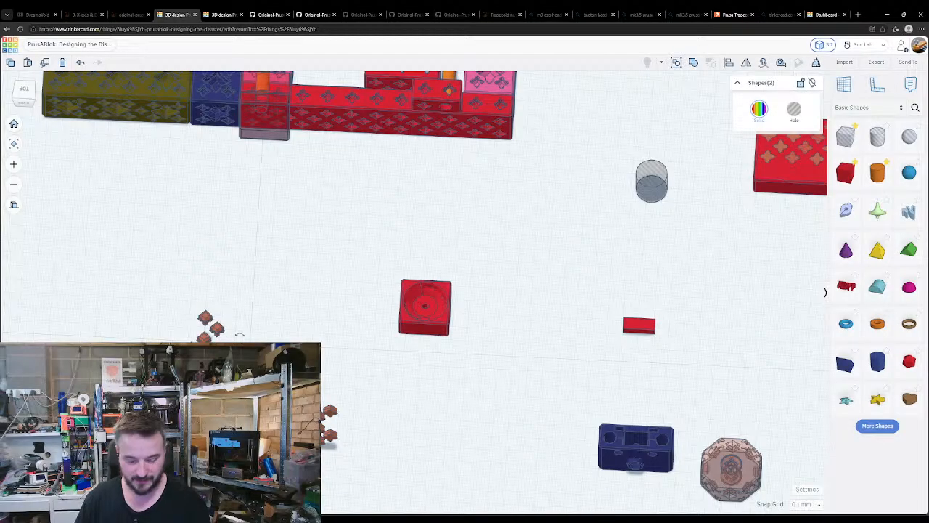
key("ctrl+d")
left_click_drag(251, 356, 427, 369)
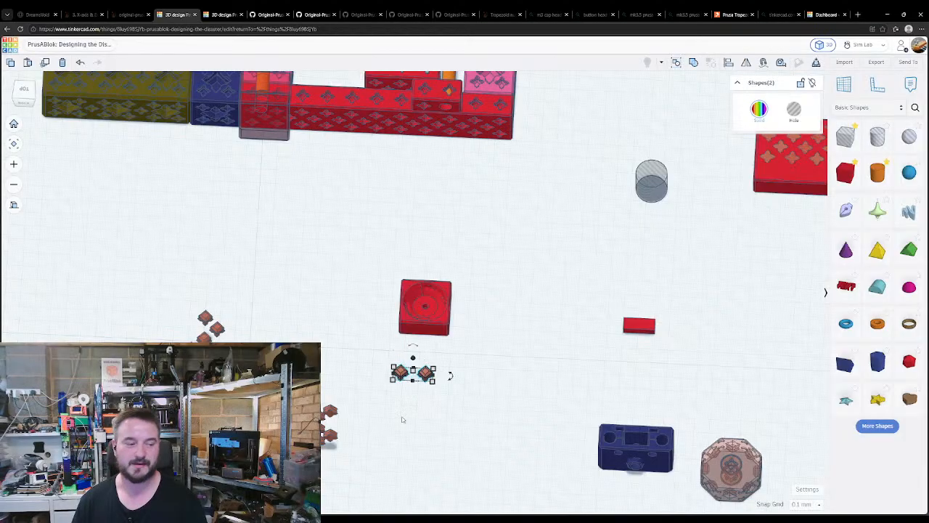
- Group the two copied connectors and rotate the pair by 90° so that it lies on its side
right_click_drag(402, 419, 439, 417)
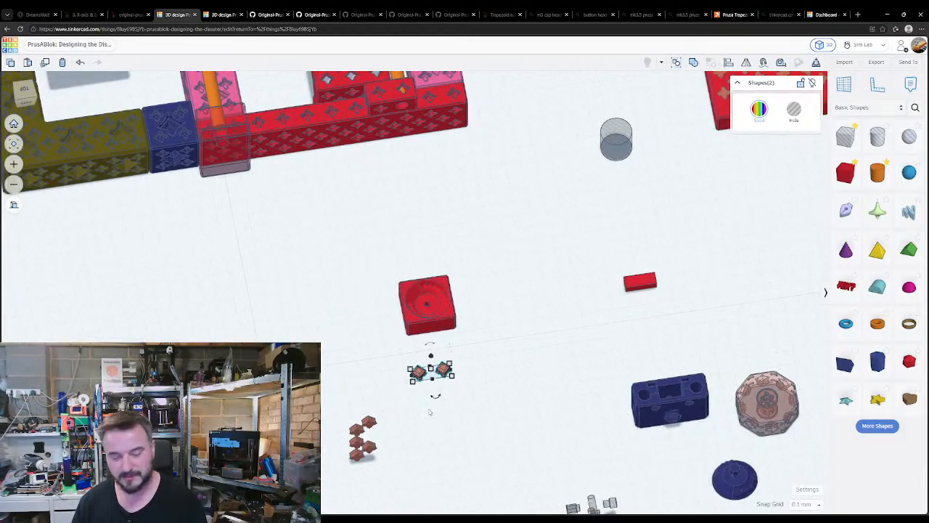
key("ctrl+g")
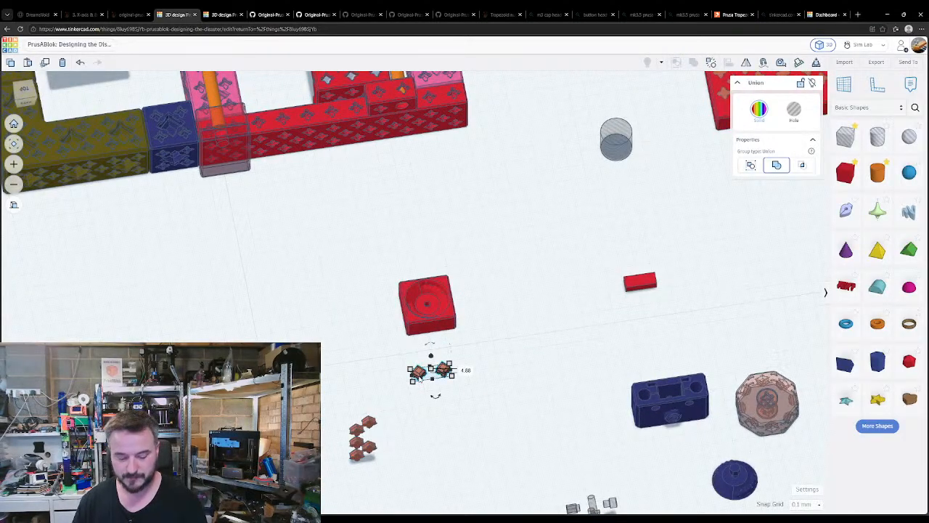
key("f")
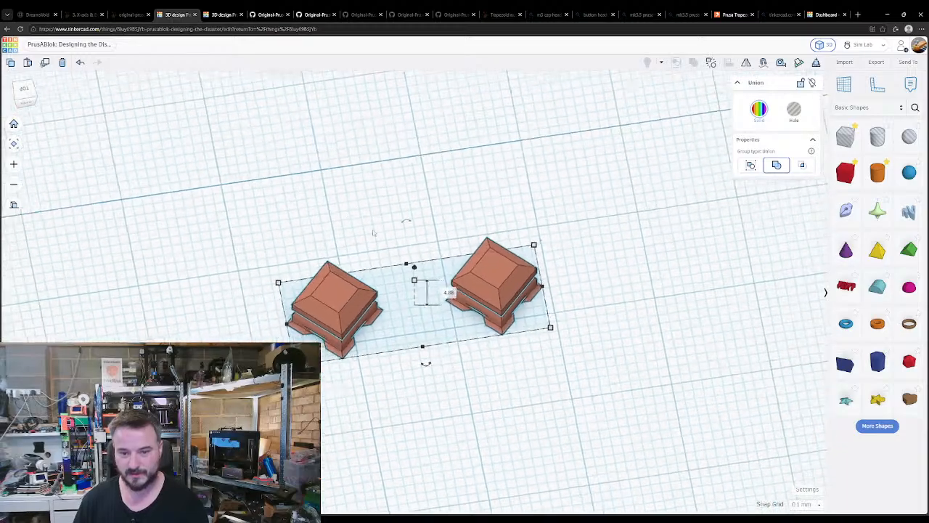
left_click(482, 405)
right_click_drag(594, 371, 432, 251)
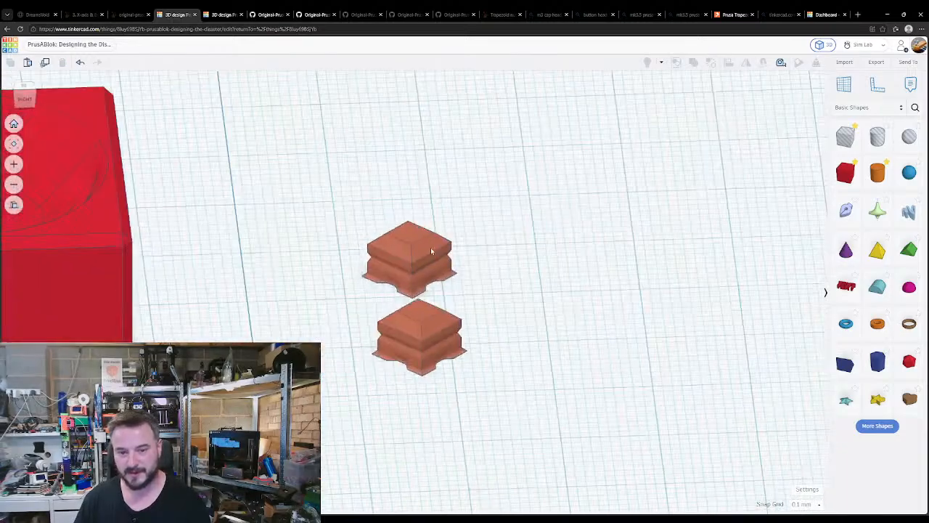
left_click_drag(431, 251, 531, 246)
left_click_drag(519, 197, 473, 219)
left_click(444, 319)
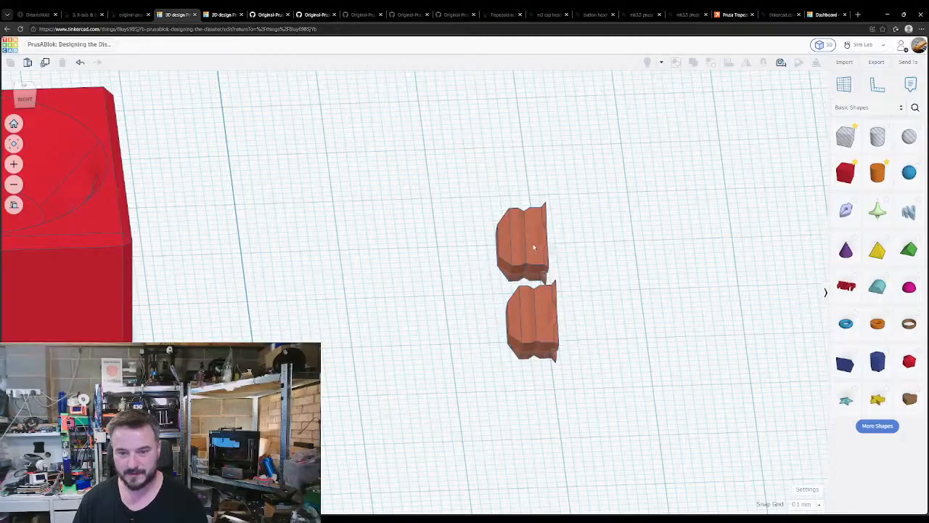
- Duplicate the sideways connector pair in successive 90° rotations until four pairs face the four horizontal directions
left_click(521, 315)
key("ctrl+d")
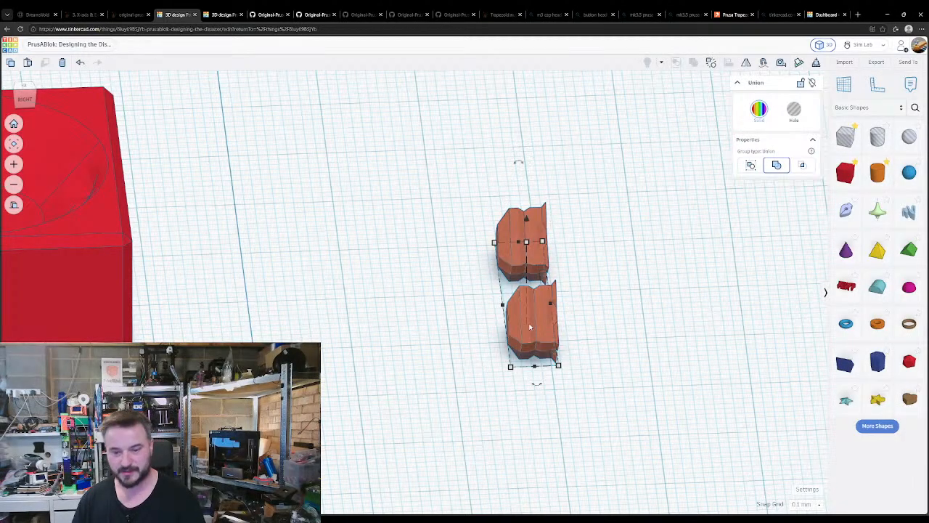
left_click_drag(467, 275, 459, 321)
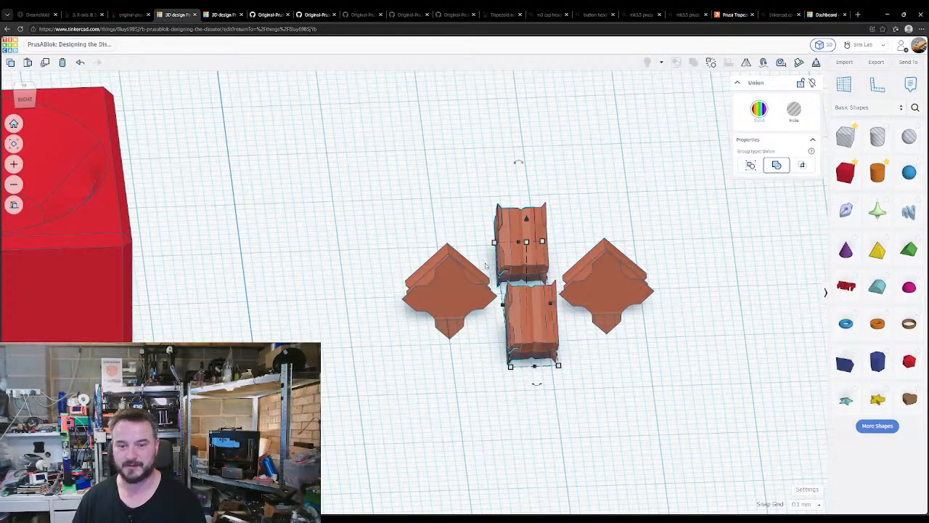
key("ctrl+d")
key("ctrl+d")
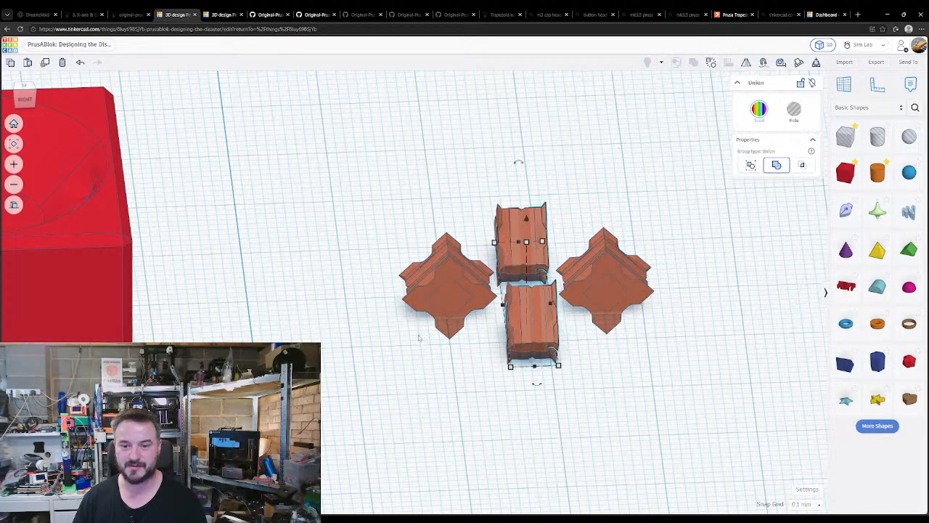
- Move the four connector pairs together closer to the red block
left_click_drag(384, 220, 591, 351)
left_click_drag(535, 327, 378, 261)
left_click(372, 372)
left_click_drag(337, 207, 454, 279)
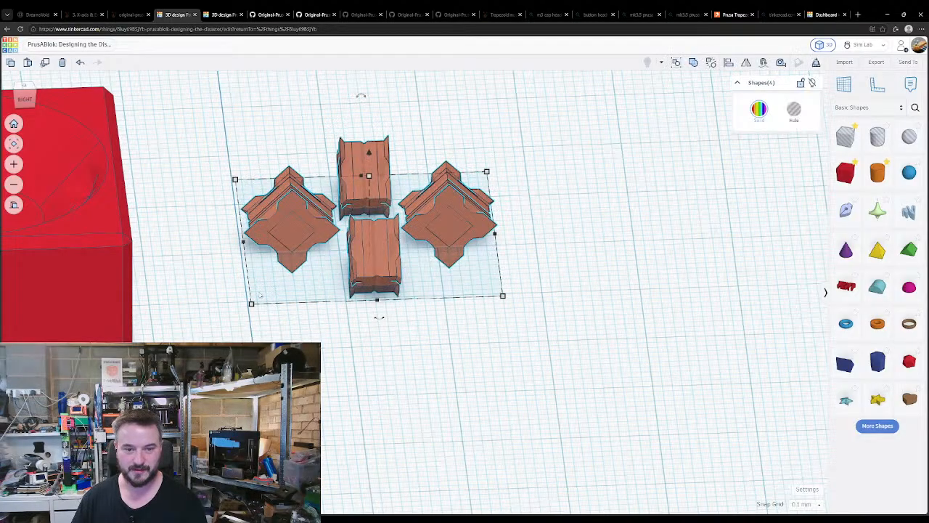
- Drop the matching connector pair onto a workplane on the block's right face and reset the workplane
key("w")
left_click(84, 295)
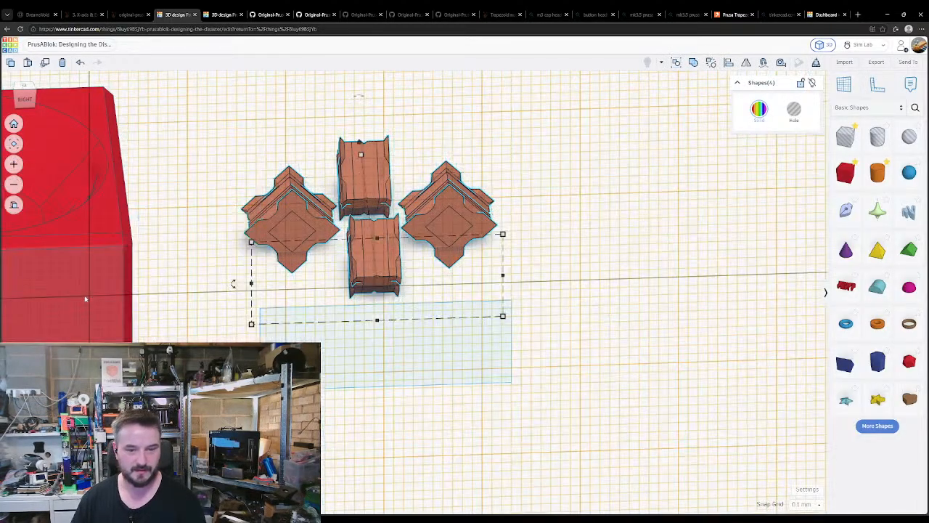
left_click(263, 247)
key("d")
key("w")
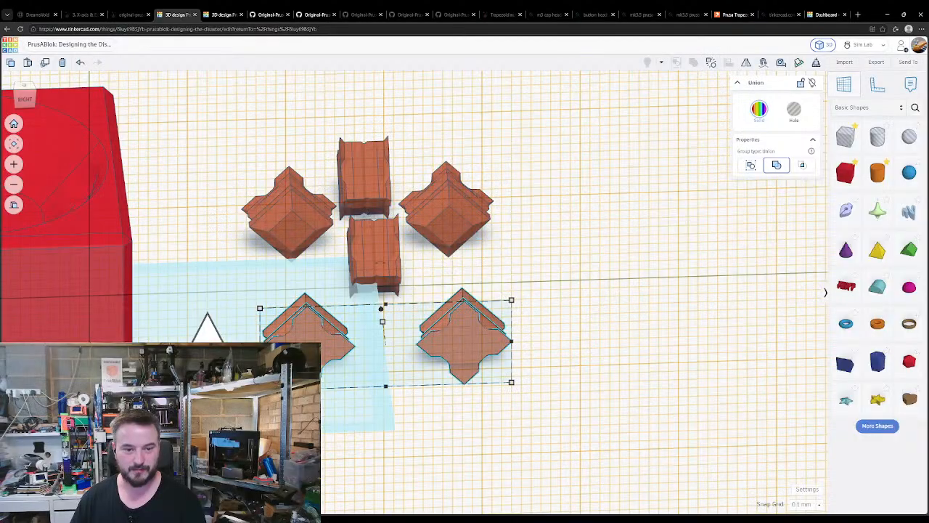
left_click(185, 319)
- Drop the second connector pair onto a workplane on the block's back face and restore the base workplane
right_click_drag(267, 337, 191, 318)
key("w")
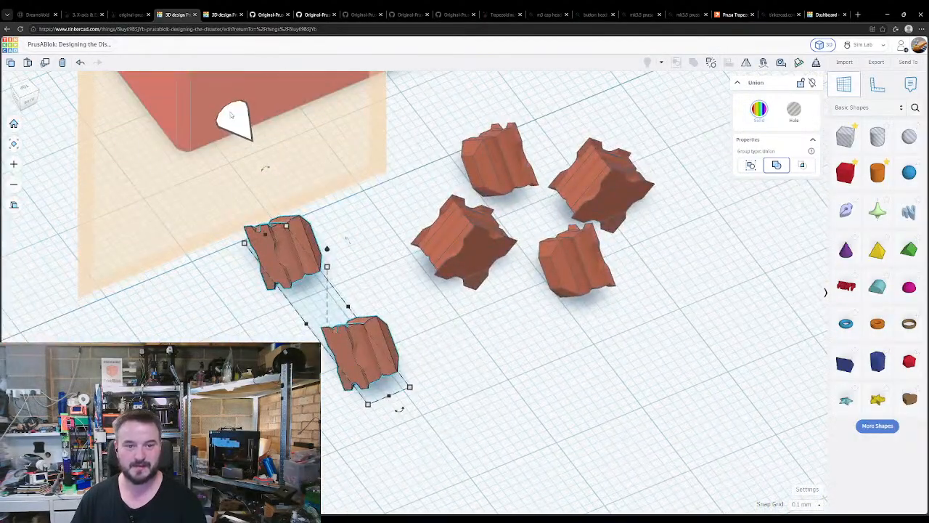
left_click(231, 110)
left_click(482, 261)
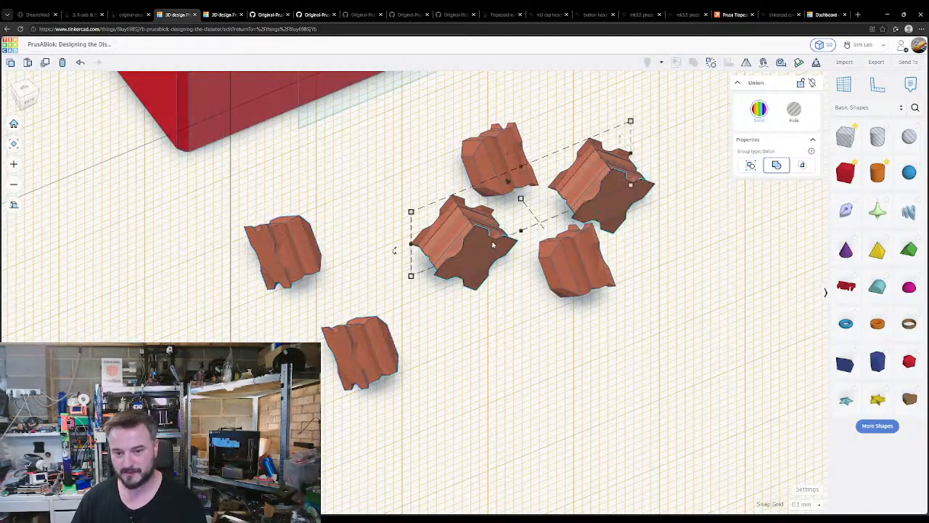
key("d")
key("w")
scroll(398, 233, "down", 4)
scroll(406, 243, "down", 2)
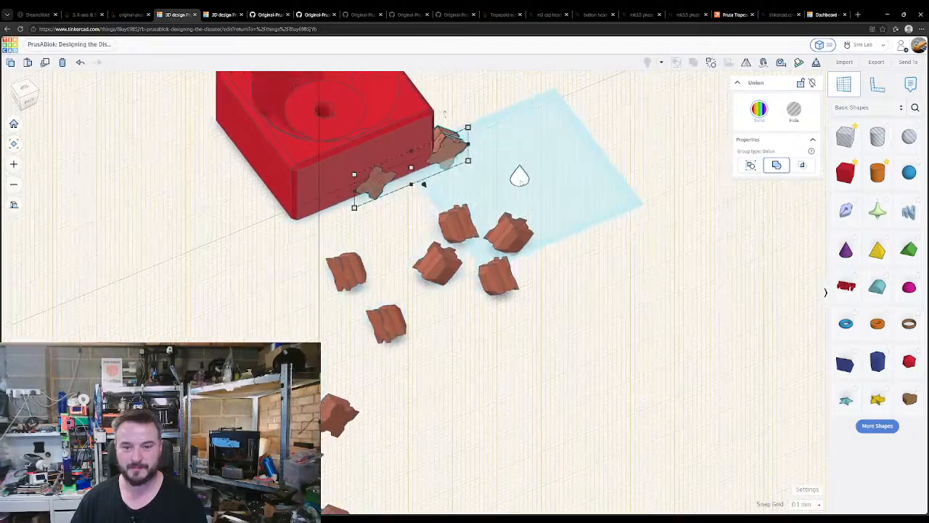
left_click(523, 180)
- Drop the third connector pair onto a workplane on the block's left face and restore the base workplane
right_click_drag(509, 183, 301, 207)
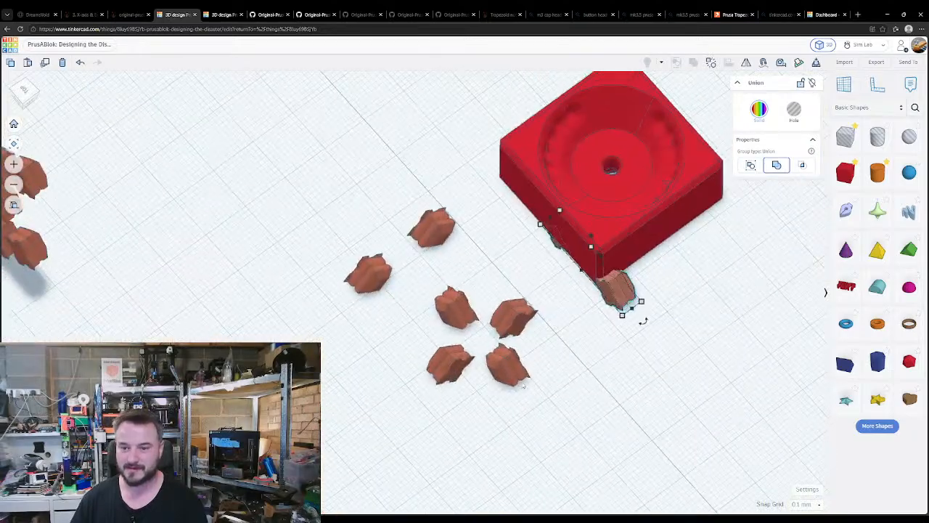
left_click(513, 324)
key("w")
left_click(644, 235)
key("d")
key("w")
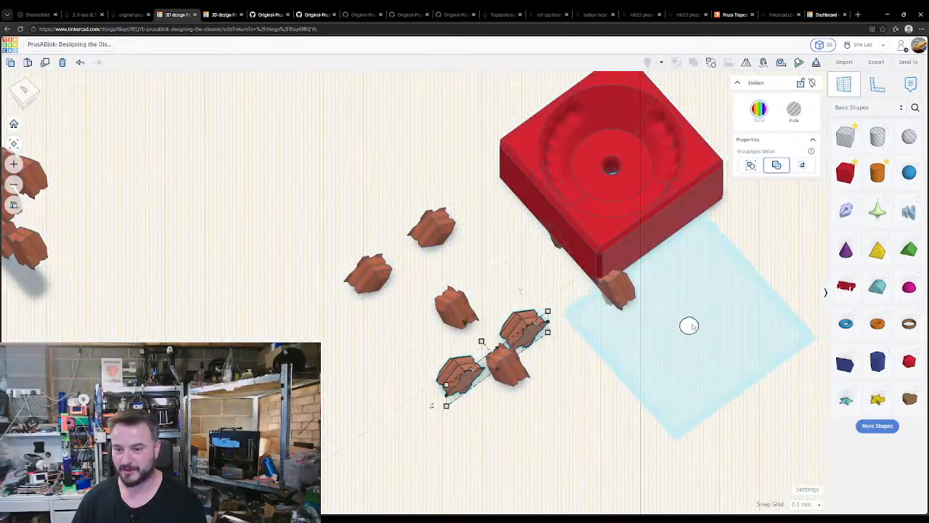
left_click(692, 326)
- Drop the last connector pair onto a workplane on the block's front face and restore the base workplane
right_click_drag(693, 325, 468, 388)
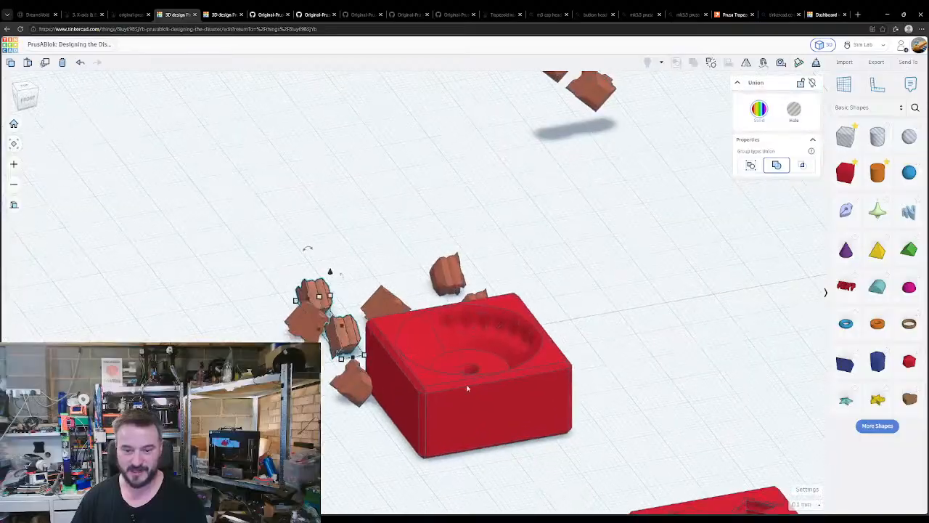
left_click(493, 420)
key("d")
key("w")
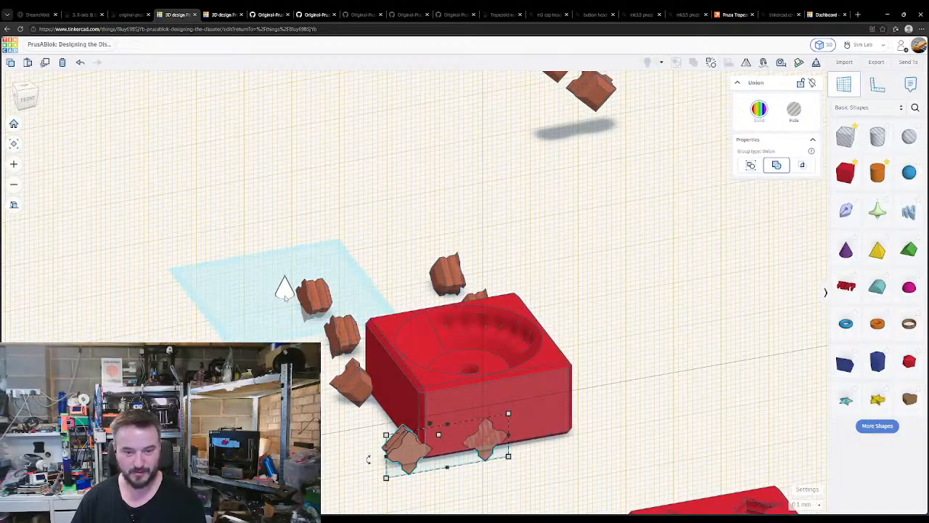
left_click(285, 290)
- Centre the front and back connector pairs on the width of their block faces with Align
right_click_drag(440, 392, 496, 318)
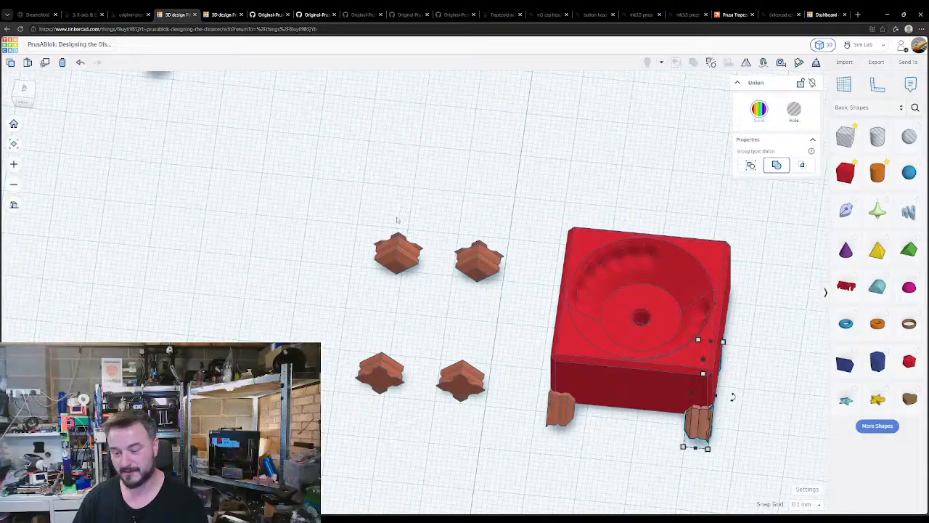
left_click(605, 390, "shift")
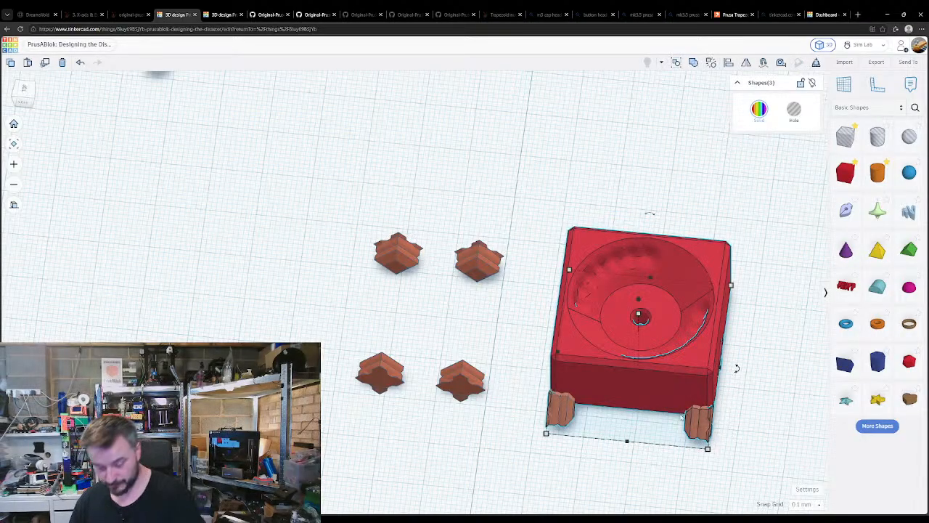
key("l")
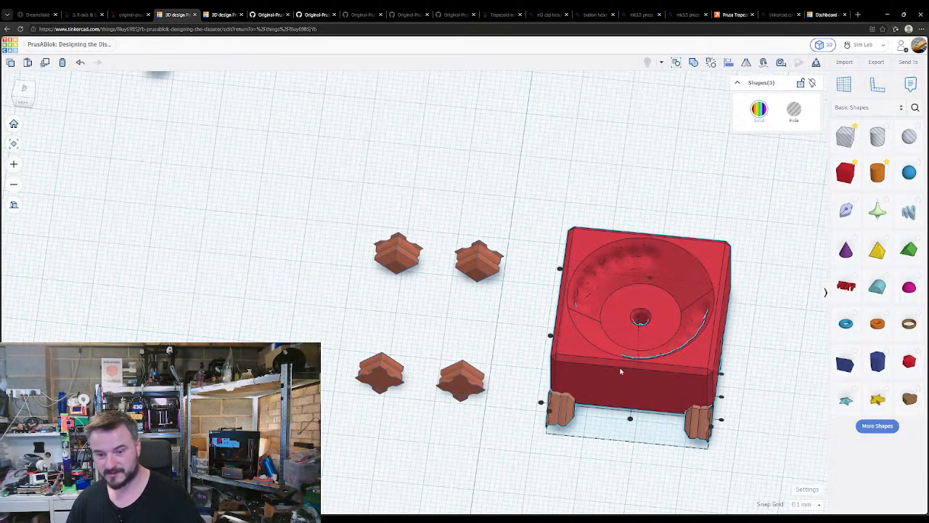
left_click(552, 336)
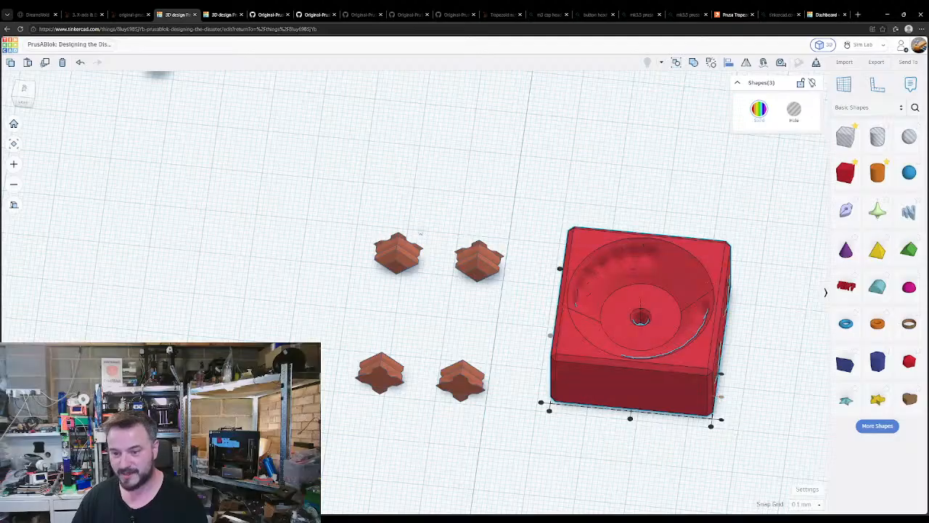
left_click(734, 354)
- Centre the left and right connector pairs on the width of their block faces with Align
left_click(481, 397)
left_click(587, 369, "shift")
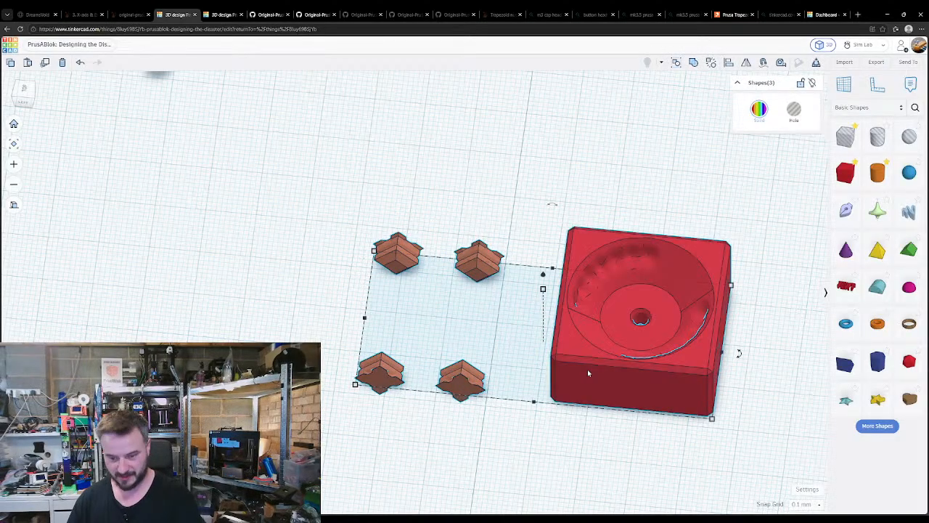
key("l")
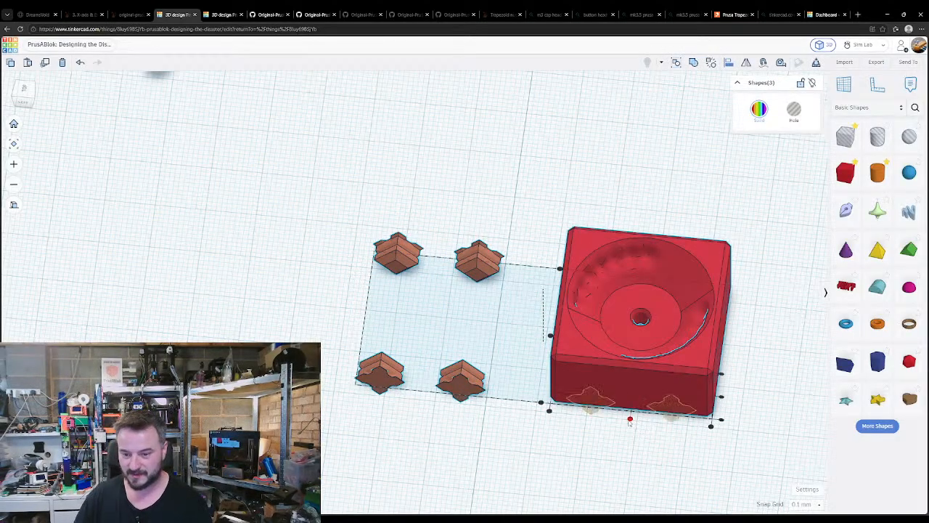
left_click(573, 362)
left_click(719, 400)
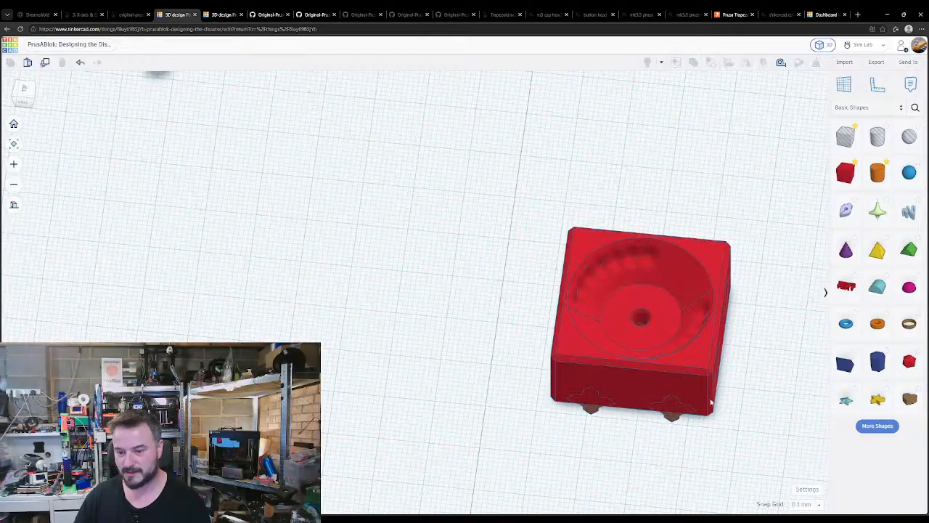
- Align all four connector pairs to the middle of the block's height
left_click(673, 422)
left_click(640, 435)
left_click_drag(619, 187, 722, 461)
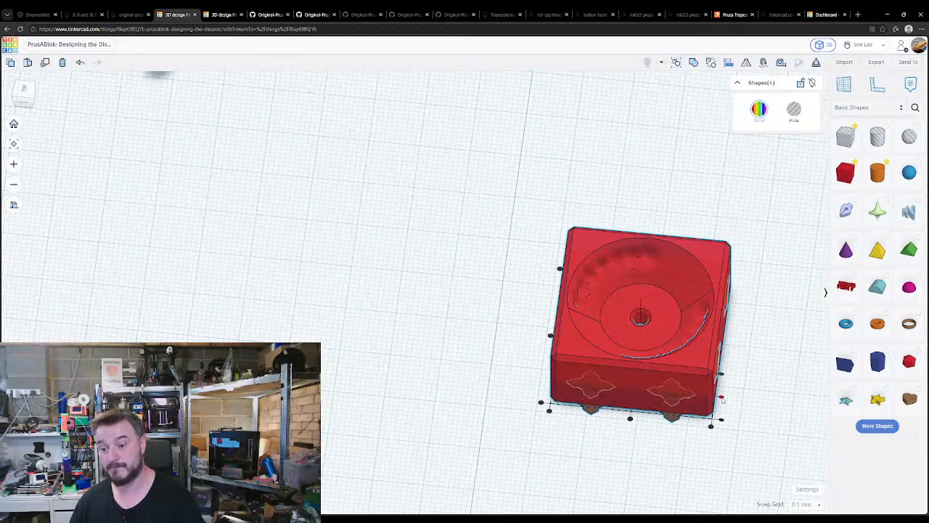
left_click(723, 426)
left_click_drag(722, 426, 735, 434)
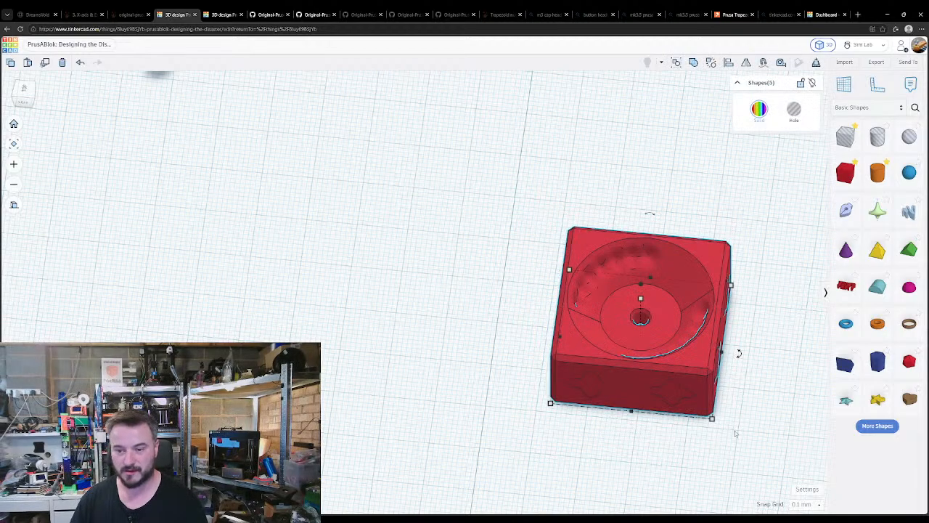
- Make the four connector pairs holes, group them with the red block, and display the result as transparent
key("h")
key("ctrl+g")
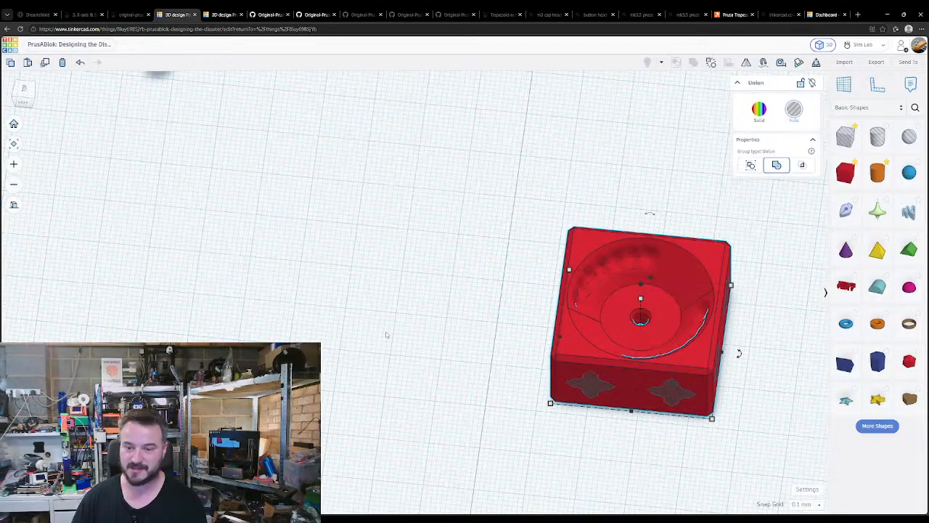
left_click(483, 346)
left_click_drag(521, 172, 759, 417)
key("ctrl+g")
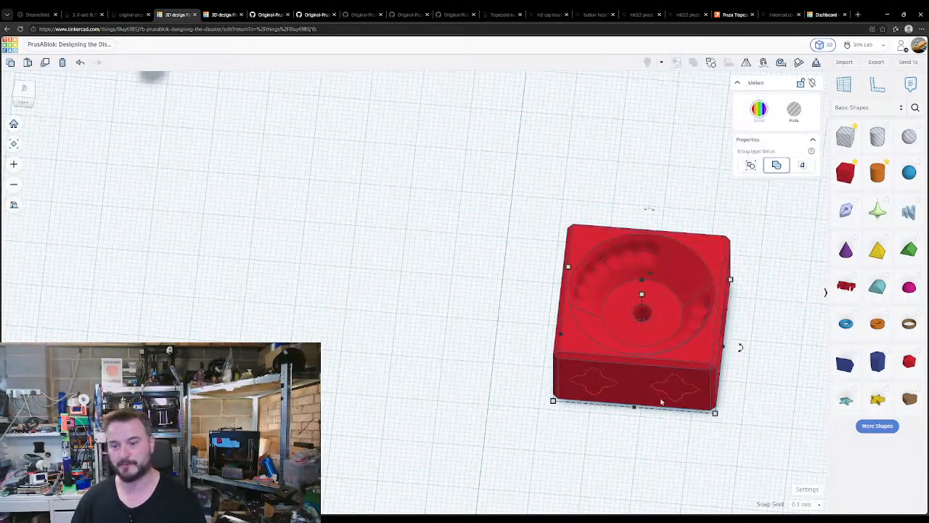
key("t")
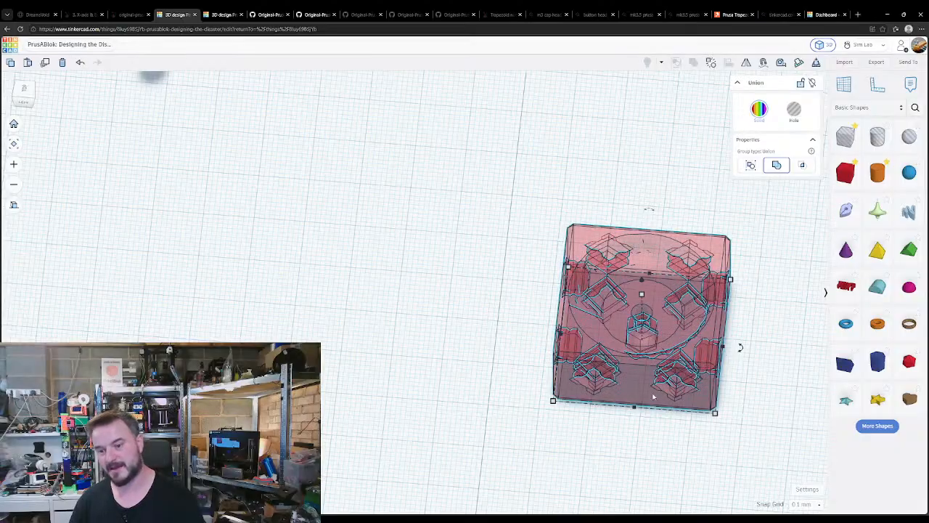
- Move the finished recessed block over to the other red block parts at the far edge of the build area
right_click_drag(689, 433, 481, 438)
middle_click_drag(497, 388, 572, 216)
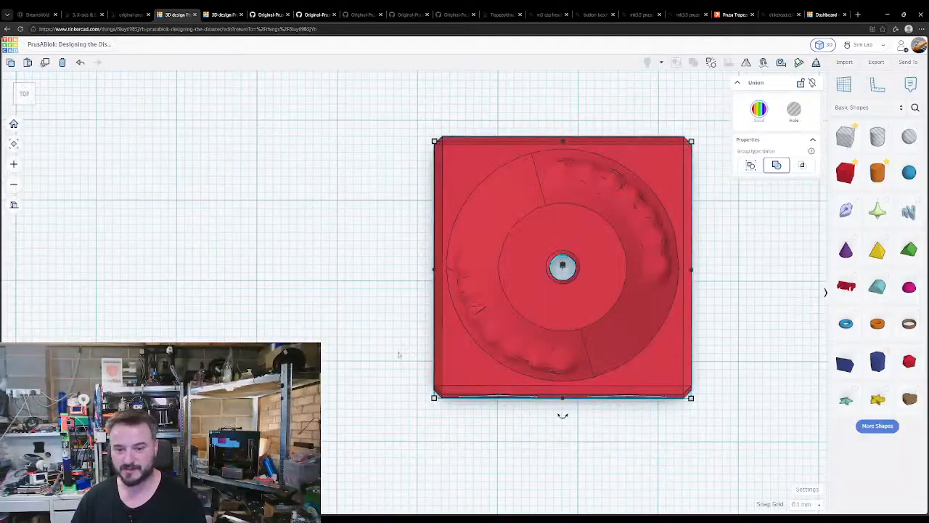
left_click(407, 430)
right_click_drag(407, 429, 462, 308)
scroll(530, 271, "down", 10)
middle_click_drag(462, 308, 469, 425)
left_click(412, 396)
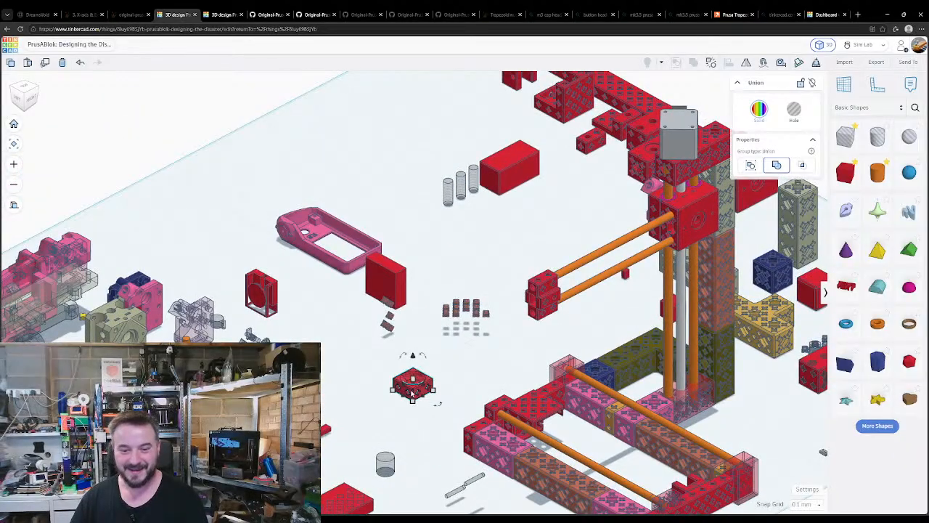
left_click_drag(412, 392, 528, 99)
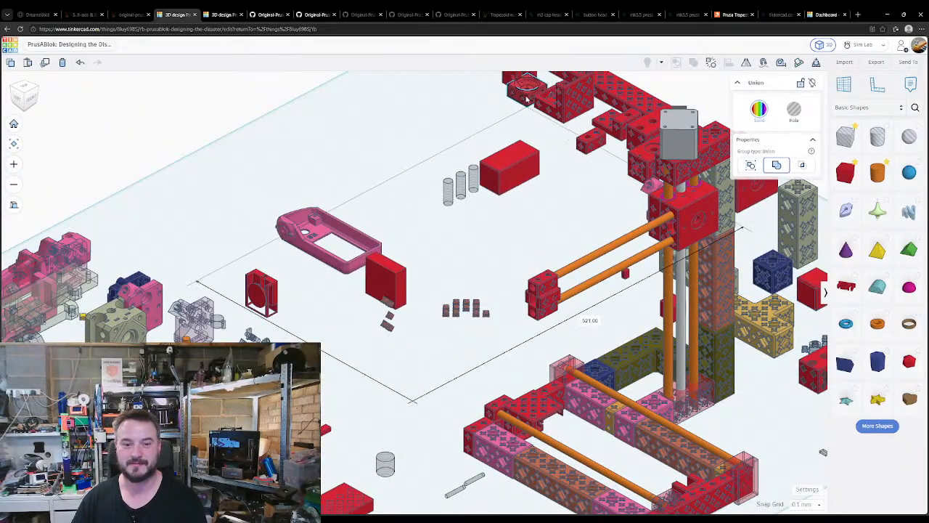
left_click(339, 373)
- Move the plain upright red box away from the pink cover and select the cover
left_click_drag(390, 287, 353, 374)
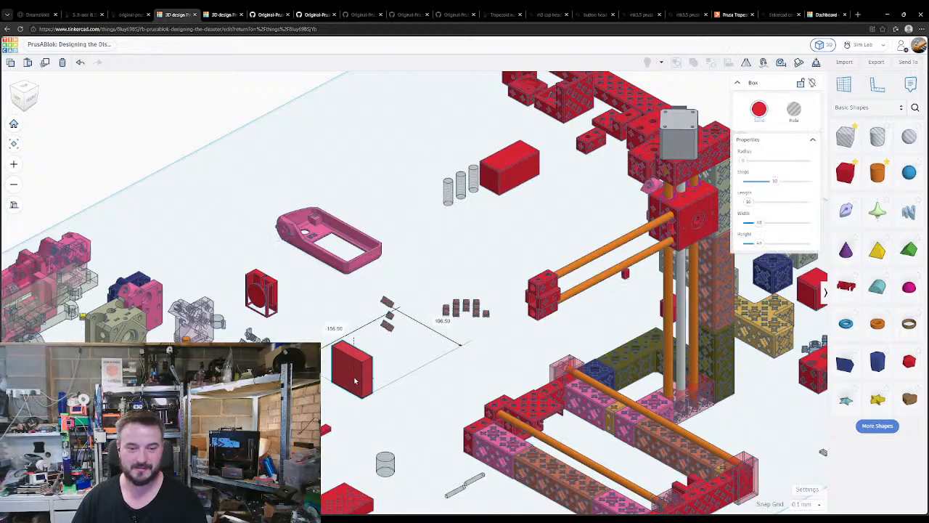
left_click(347, 269)
right_click_drag(347, 268, 187, 289)
left_click_drag(207, 331, 282, 327)
right_click_drag(326, 357, 348, 444)
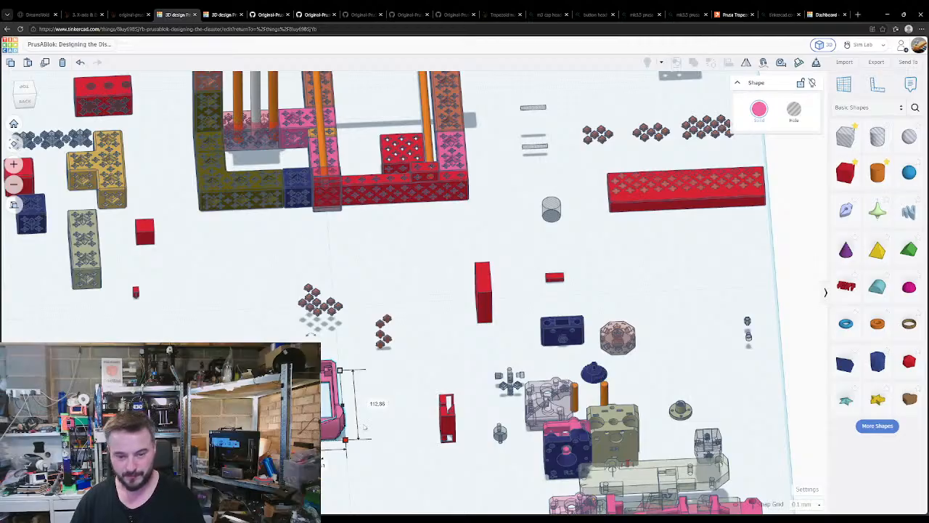
left_click(375, 451)
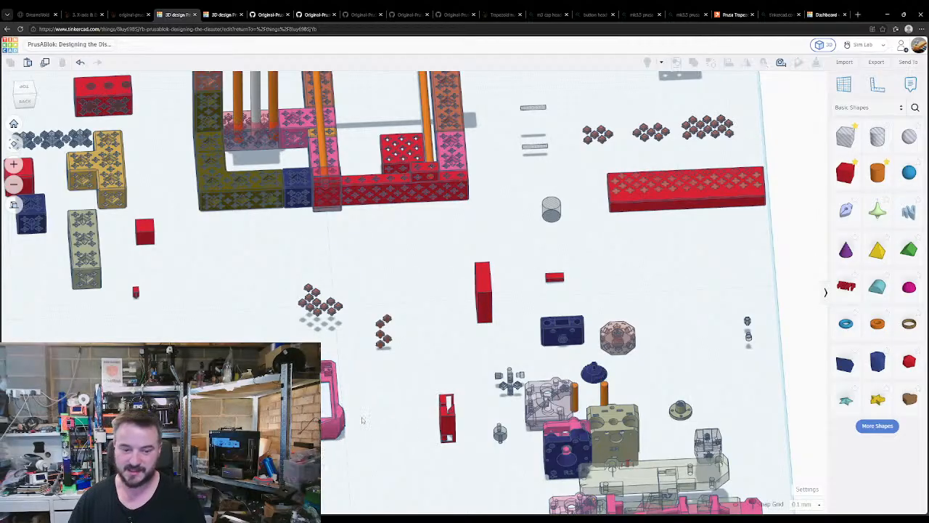
left_click(336, 422)
- Add a box, stretch it over the pink cover's whole footprint, and drop it onto a temporary workplane set on the cover
left_click_drag(846, 172, 351, 442)
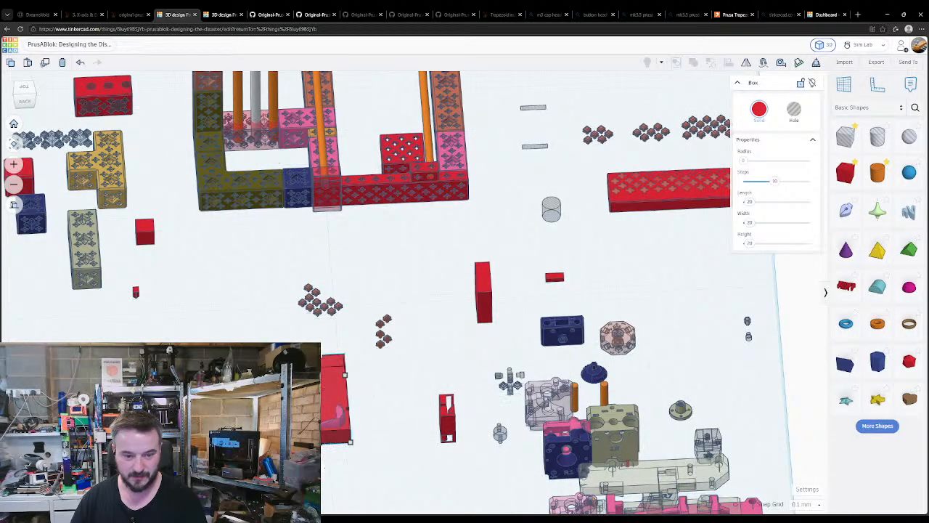
mouse_move(305, 391)
left_mouse_down()
mouse_move(278, 364)
mouse_move(312, 403)
left_mouse_up()
key("w")
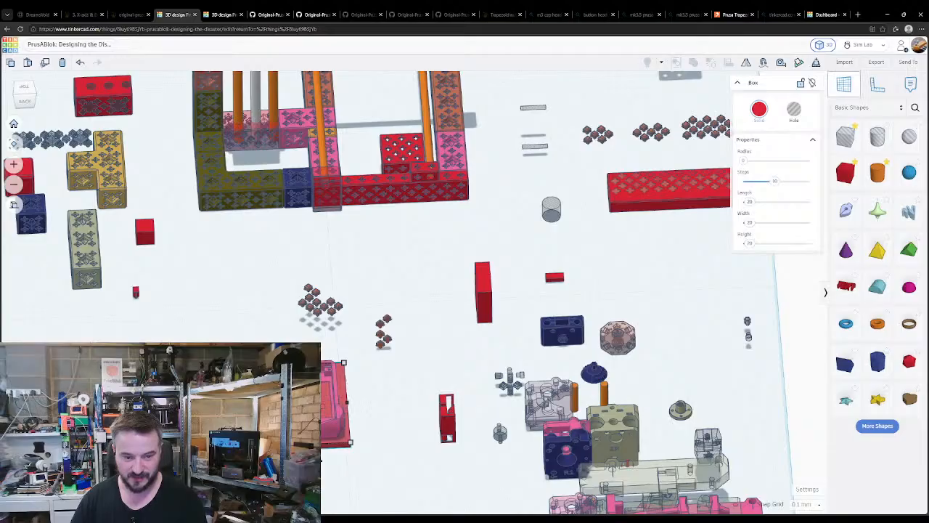
left_click(312, 407)
key("d")
key("w")
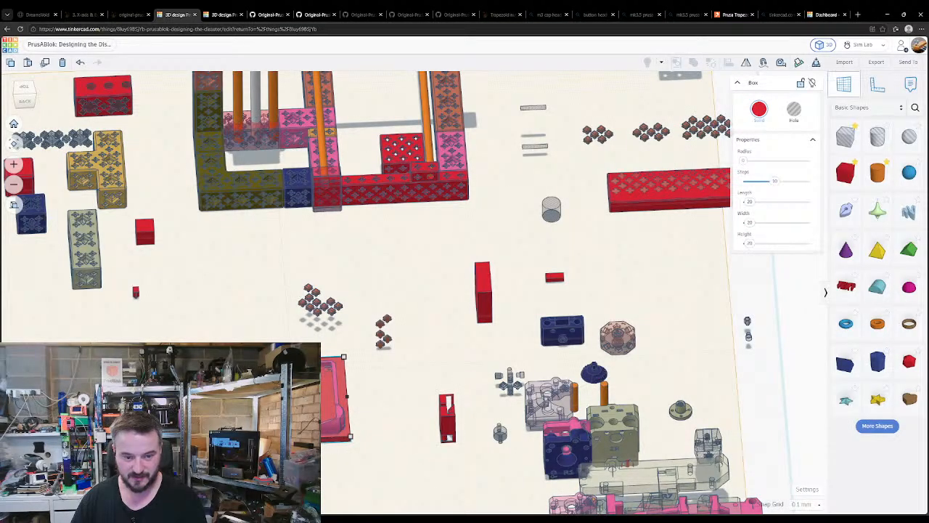
left_click(316, 465)
- Adjust the new box vertically into a slab around the lower part of the pink cover, leaving its raised rim exposed
right_click_drag(316, 465, 317, 363)
left_click(307, 328)
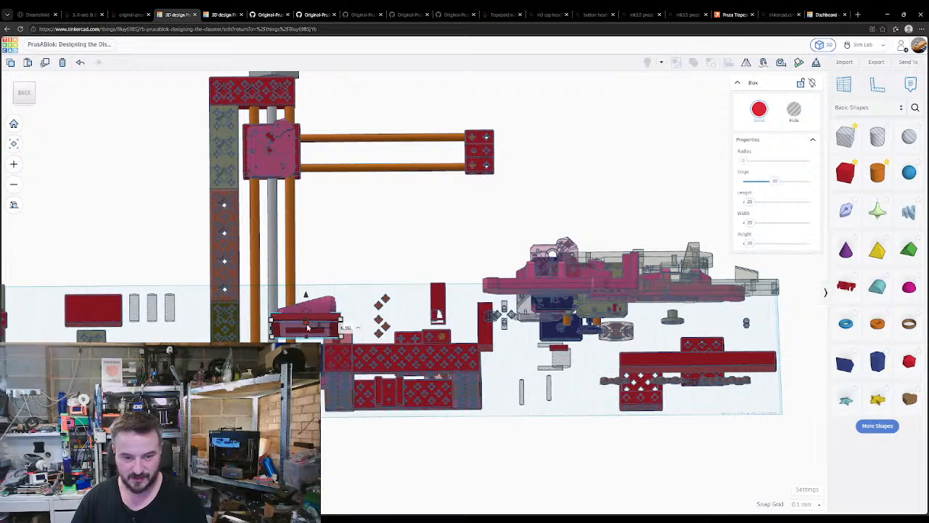
left_click_drag(307, 328, 308, 321)
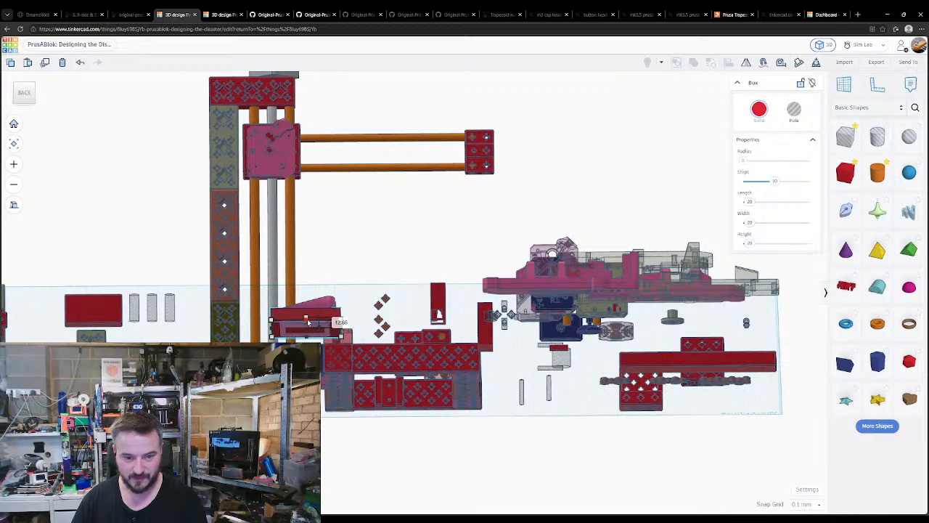
right_click_drag(309, 356, 315, 432)
key("w")
left_click(314, 428)
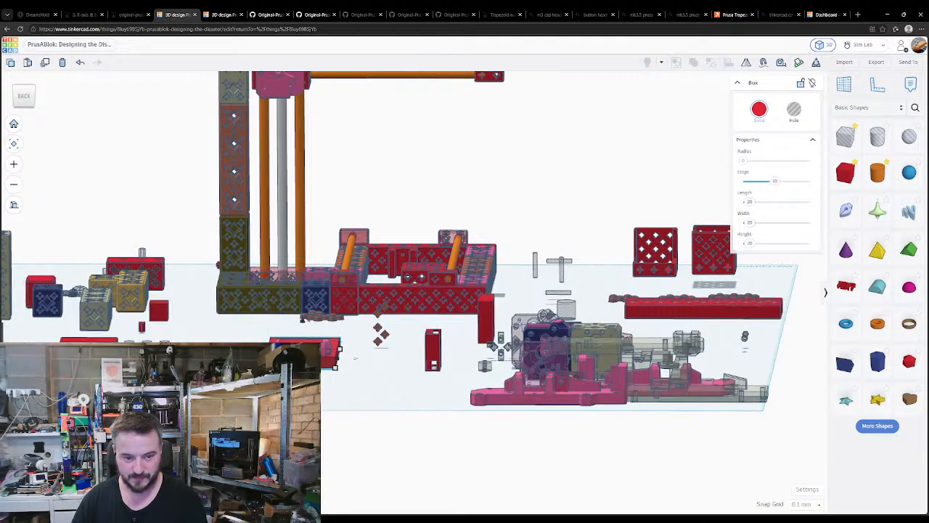
right_click_drag(354, 357, 357, 386)
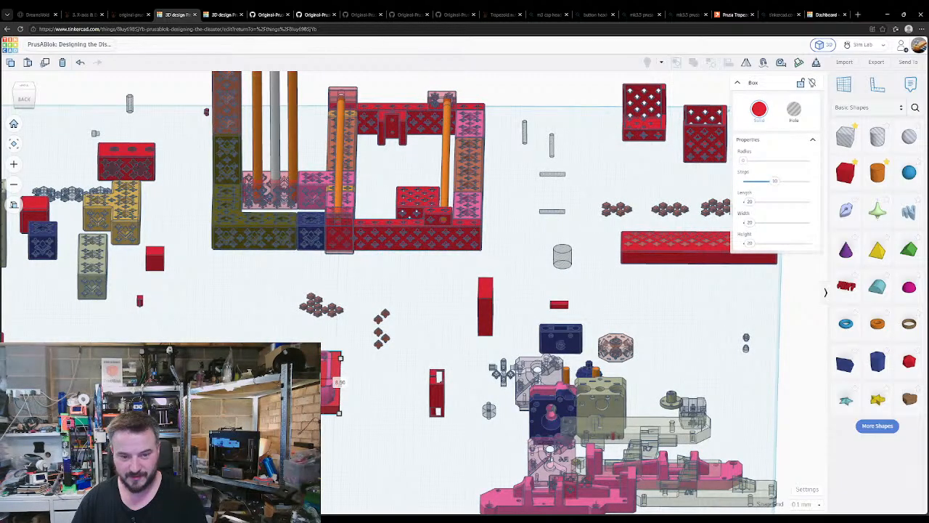
- Try grouping the pink cover and the slab as an Intersect, inspect the trimmed shape, and ungroup the two
left_click(345, 436)
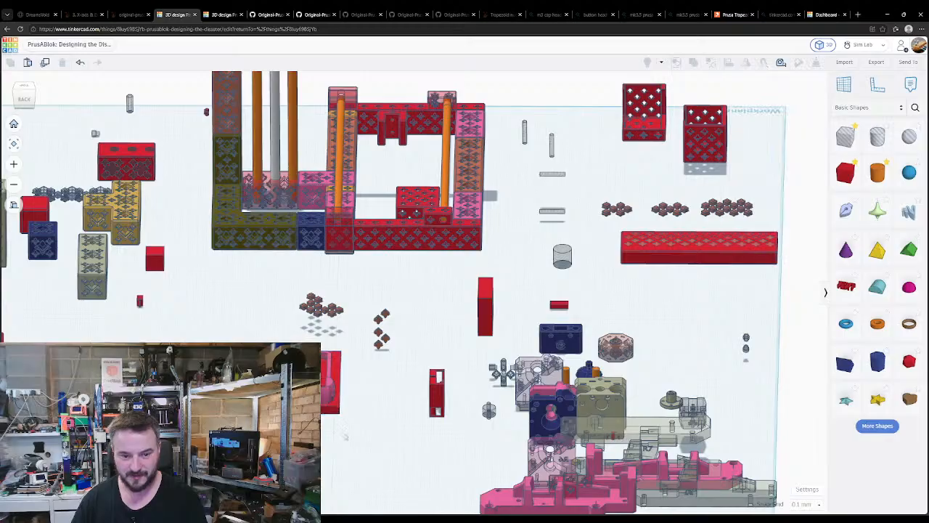
left_click_drag(345, 436, 291, 363)
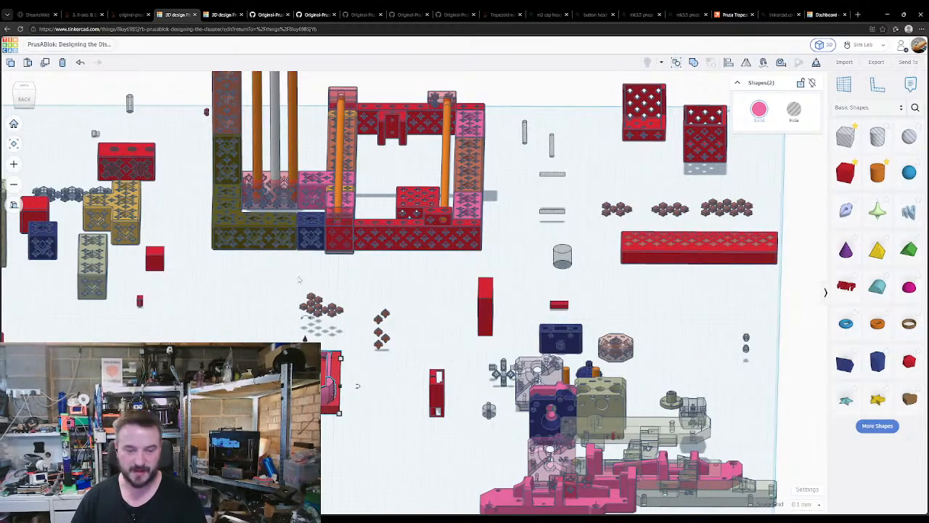
key("f")
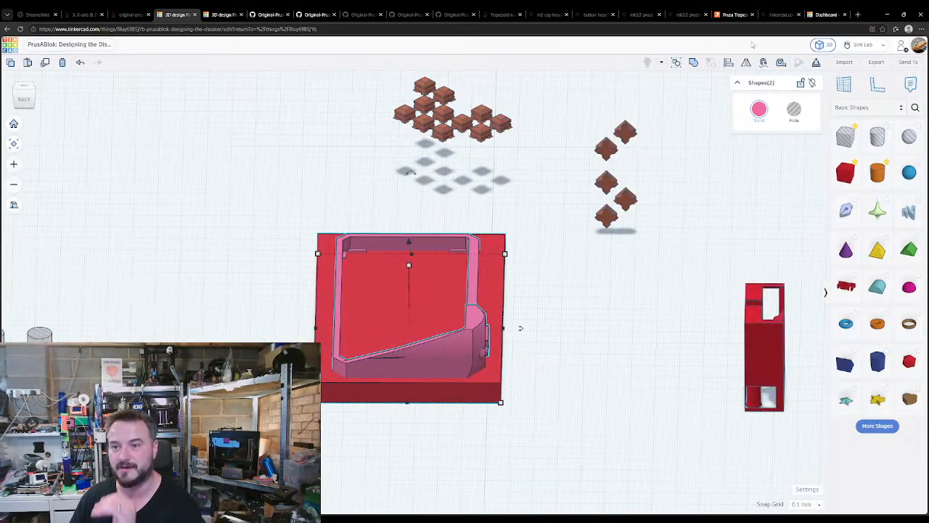
left_click(683, 68)
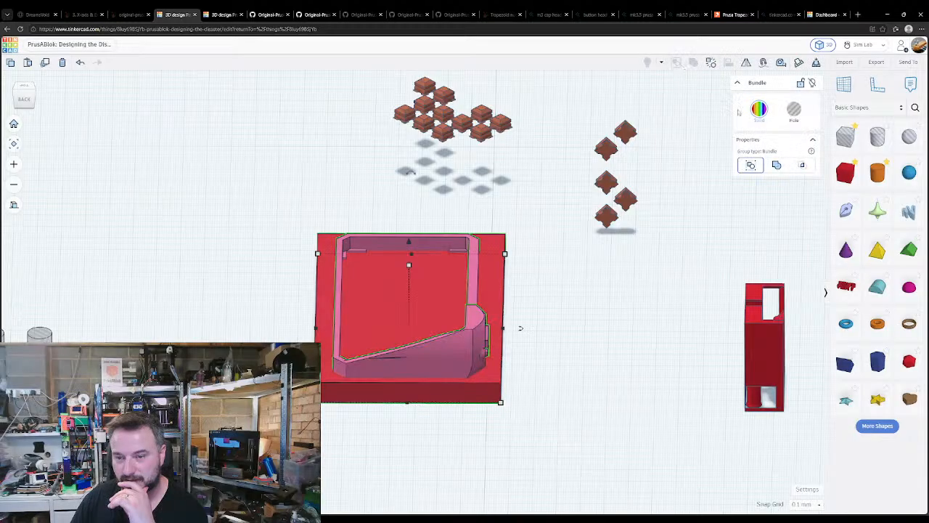
left_click(803, 166)
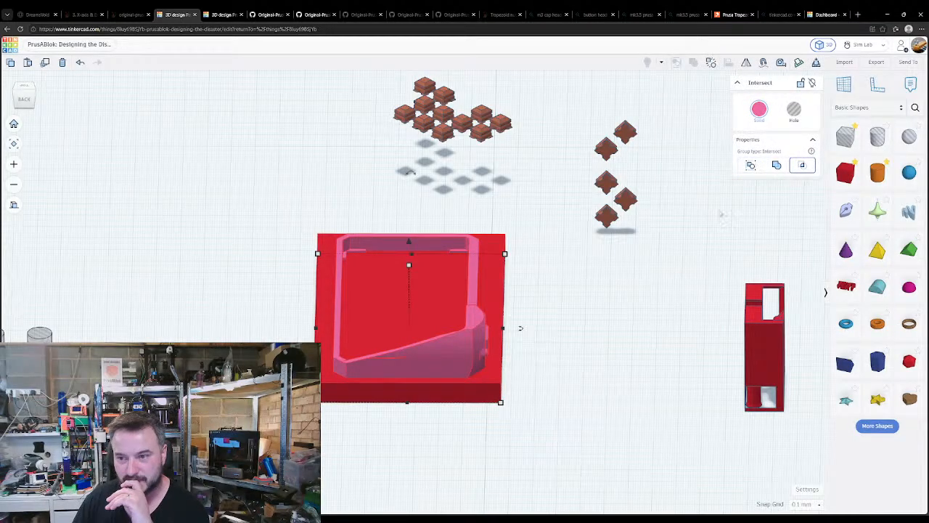
left_click(537, 324)
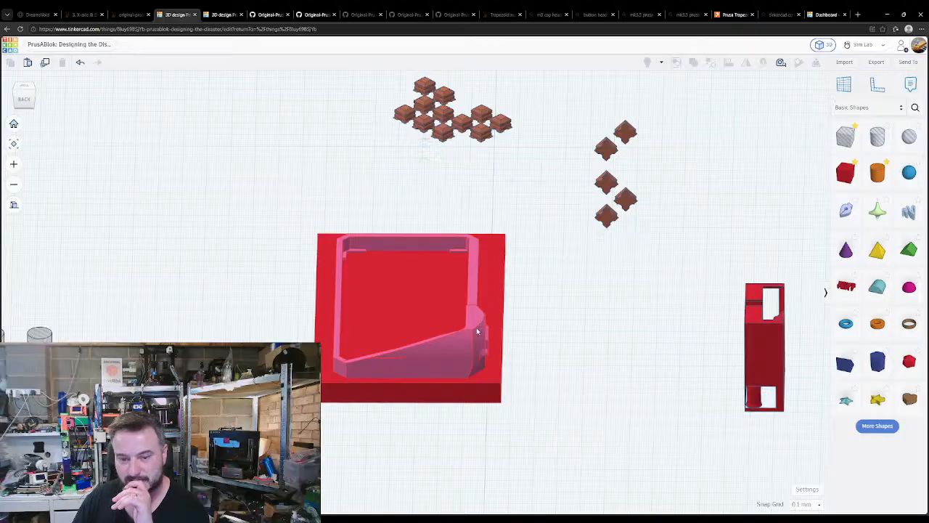
right_click_drag(504, 349, 495, 391)
left_click(494, 392)
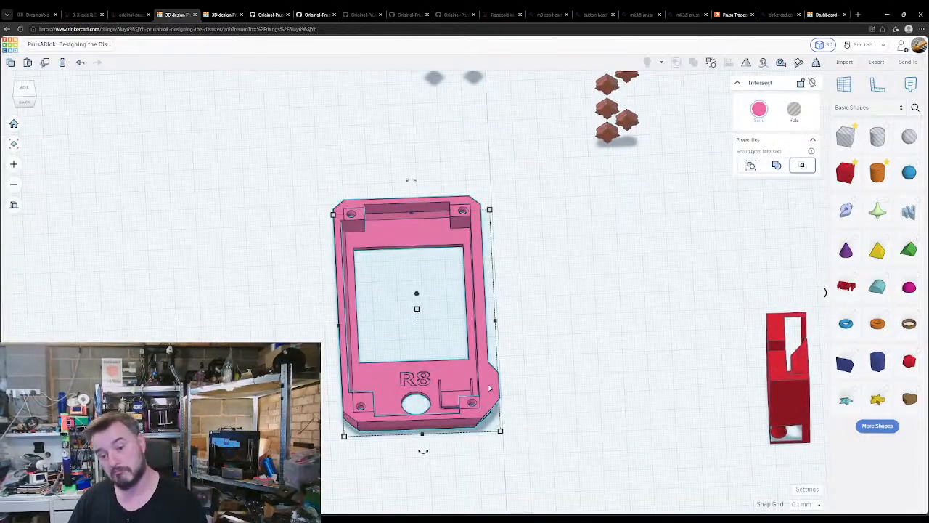
key("ctrl+shift+g")
left_click(593, 394)
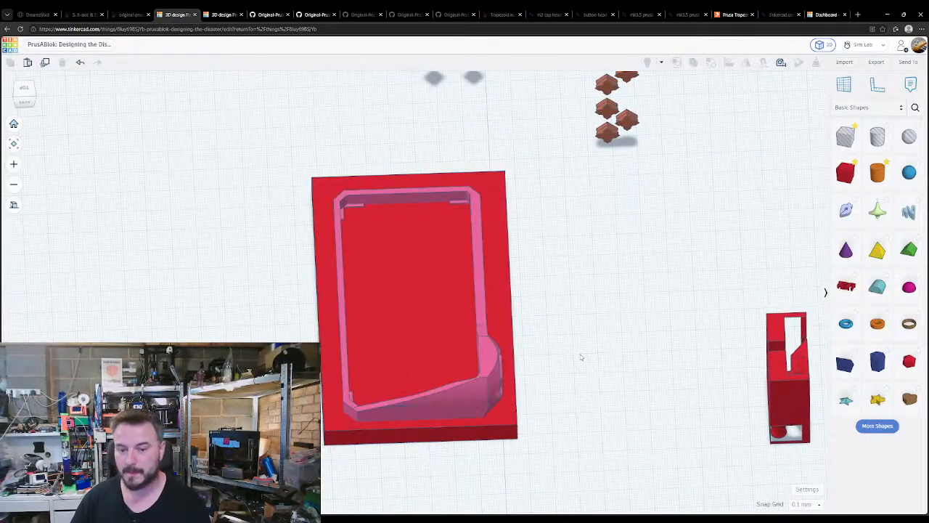
- Add a second box over the cover's raised corner, stretch it to enclose that corner's footprint, and extend it to 30 mm high
left_click_drag(842, 174, 494, 427)
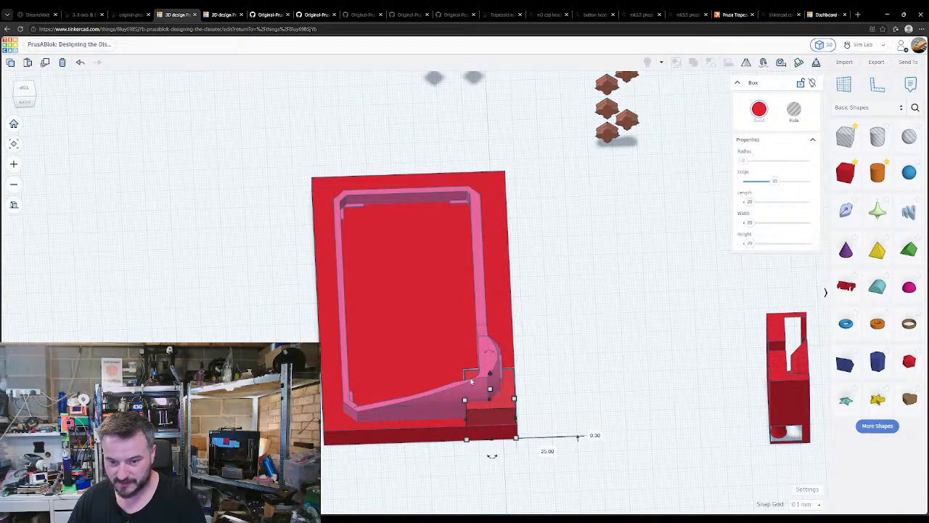
left_click_drag(465, 398, 450, 376)
left_click(473, 395)
right_click_drag(536, 404, 407, 352)
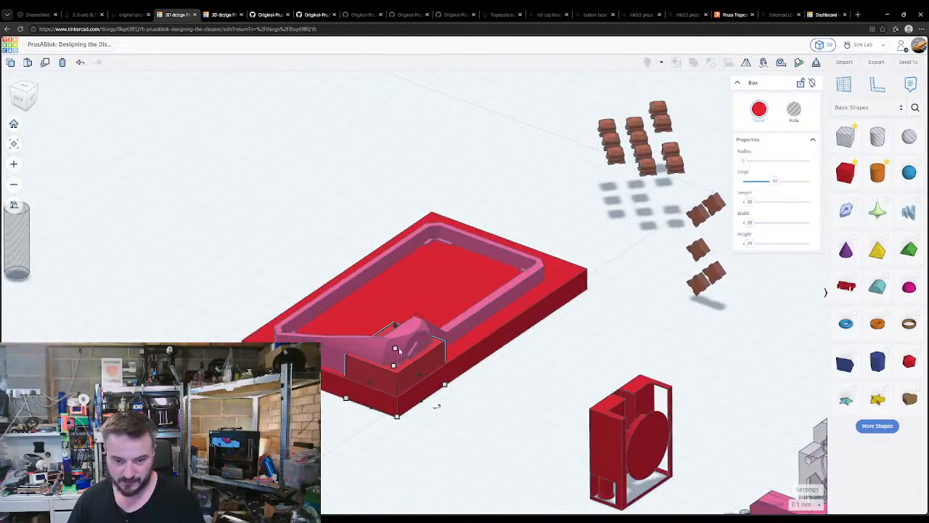
left_click_drag(394, 350, 393, 327)
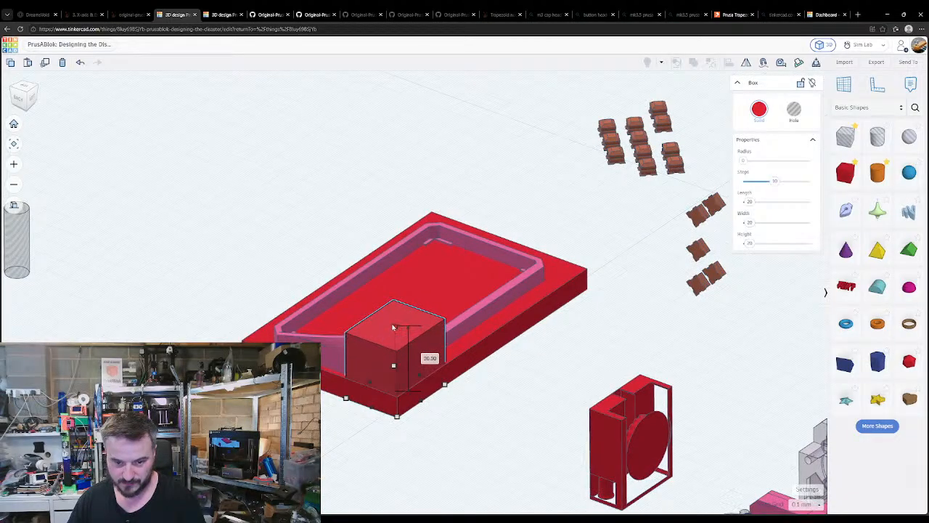
- Try intersecting the pink cover, the slab and the corner box as one group, undo the Intersect, and ungroup the three shapes
left_click(328, 362, "shift")
left_click(329, 387, "shift")
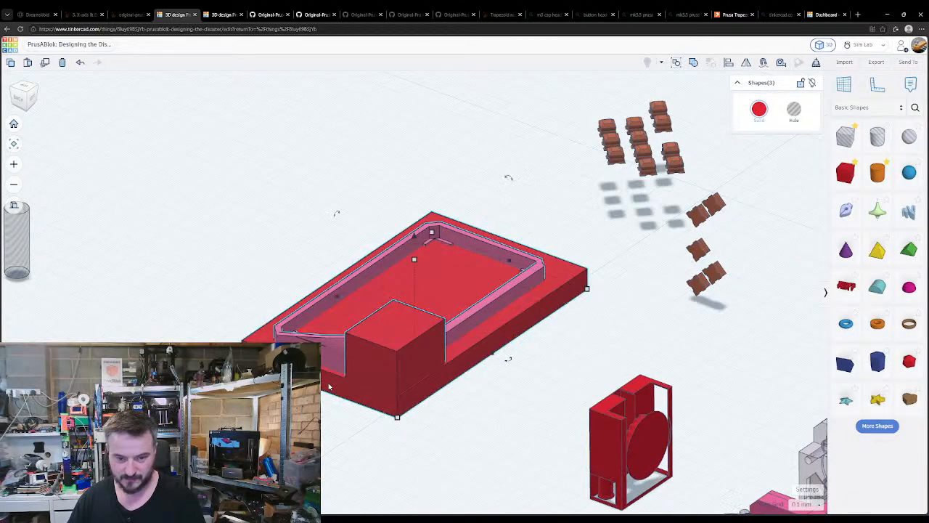
left_click(677, 63)
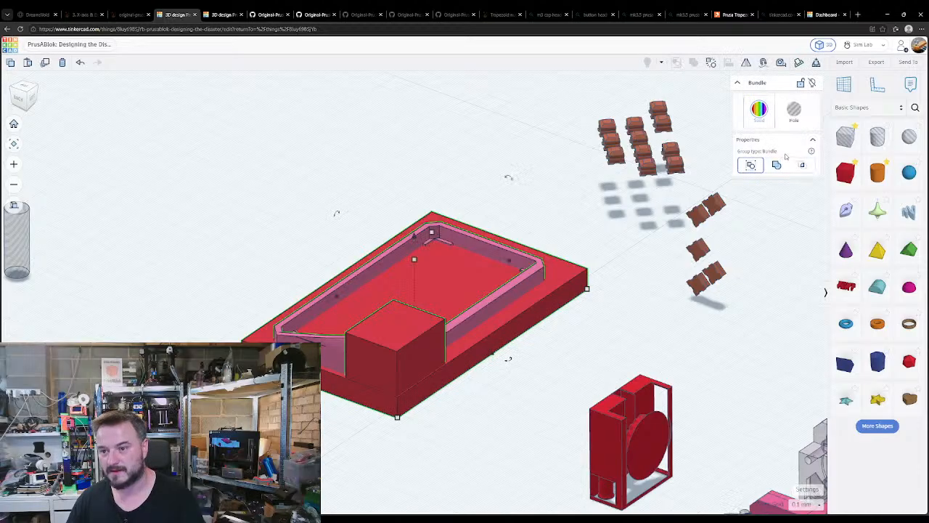
left_click(802, 165)
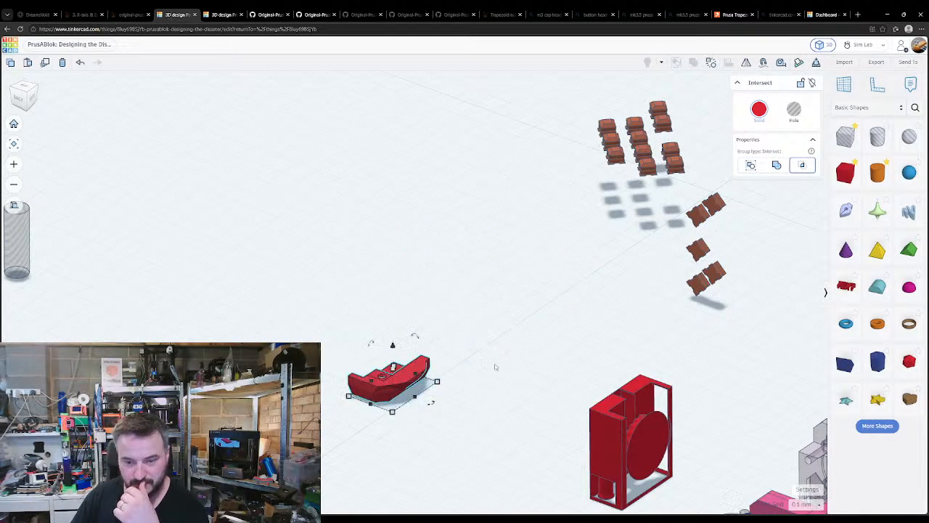
right_click_drag(337, 383, 425, 409)
key("ctrl+z")
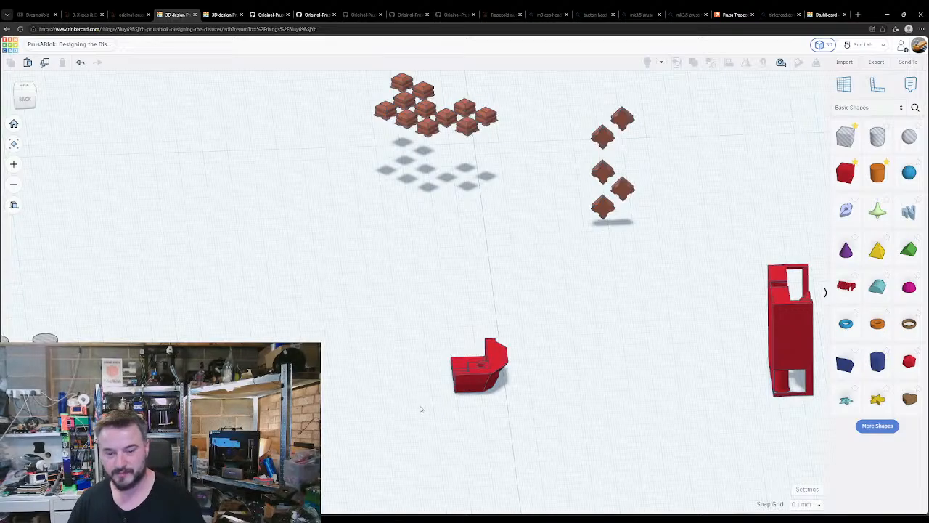
left_click(375, 381)
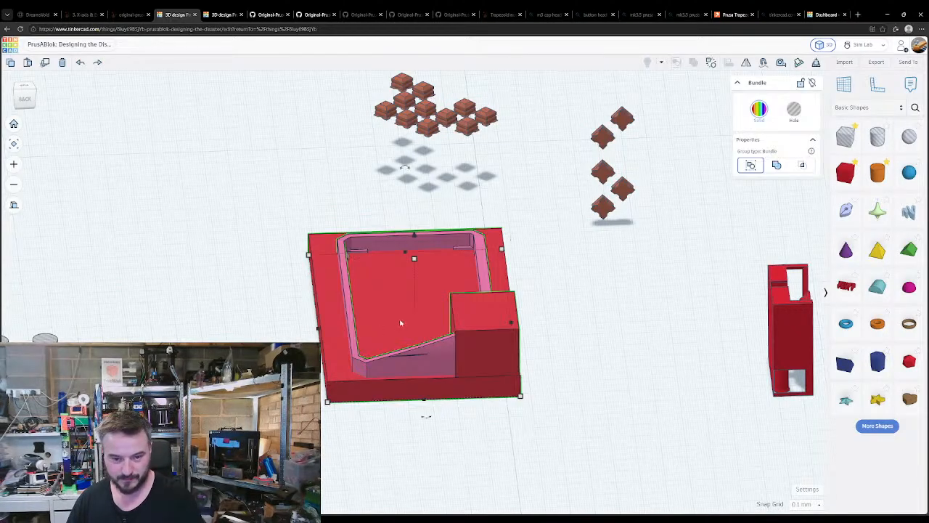
left_click(311, 359)
left_click(338, 359)
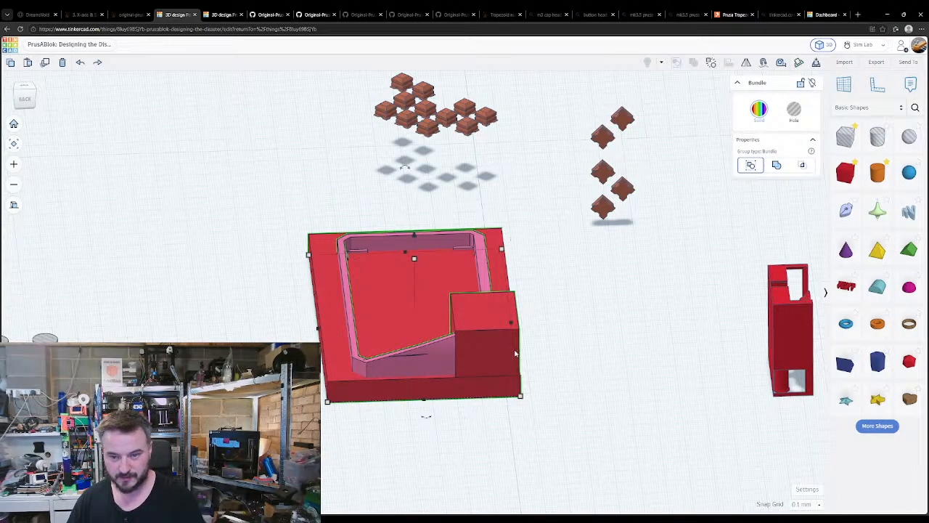
key("ctrl+shift+g")
left_click(536, 376)
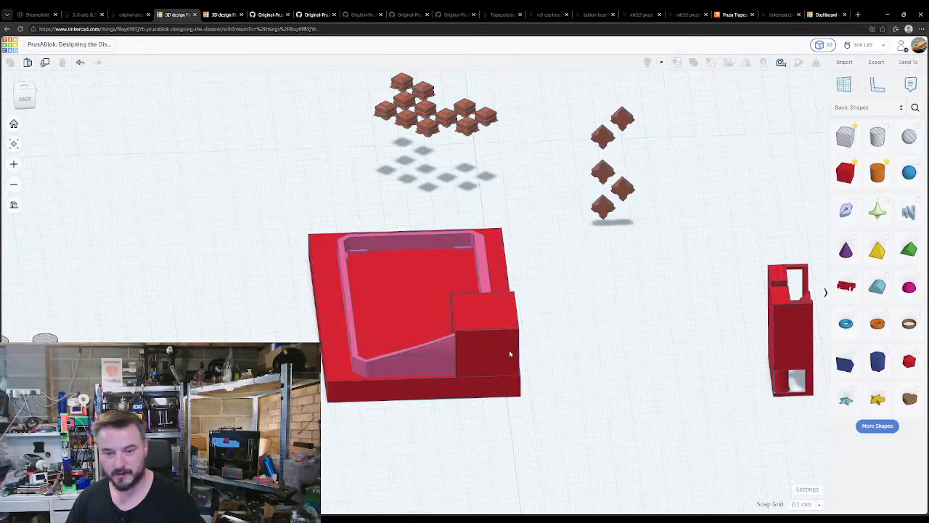
- Group the slab and the corner box into a single Union shape
left_click(509, 350)
left_click(383, 304, "shift")
key("ctrl+g")
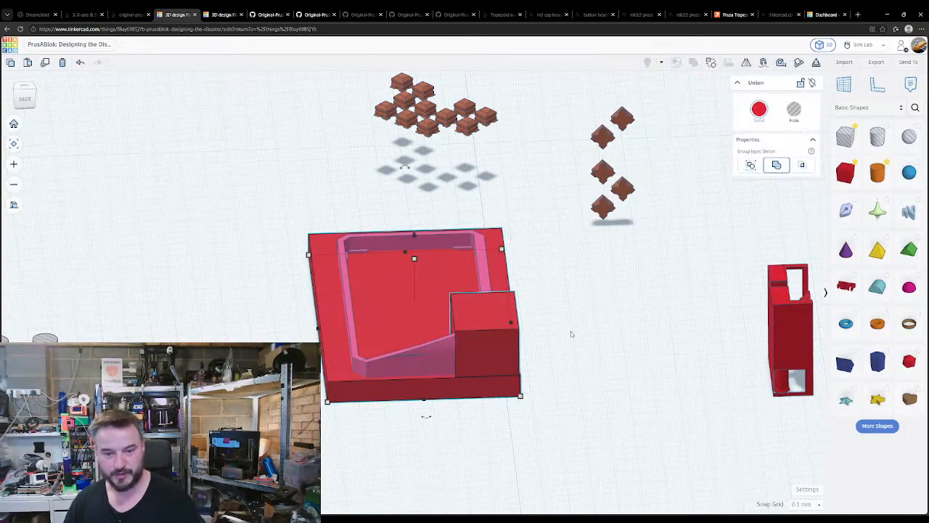
left_click(564, 354)
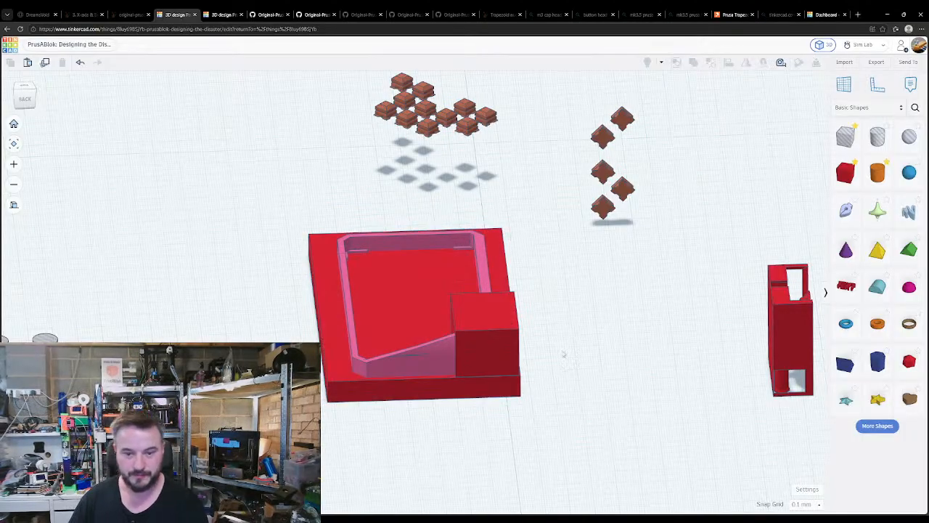
- Group the pink cover with the merged slab and corner box as an Intersect, and inspect the trimmed cover from above
left_click(432, 363)
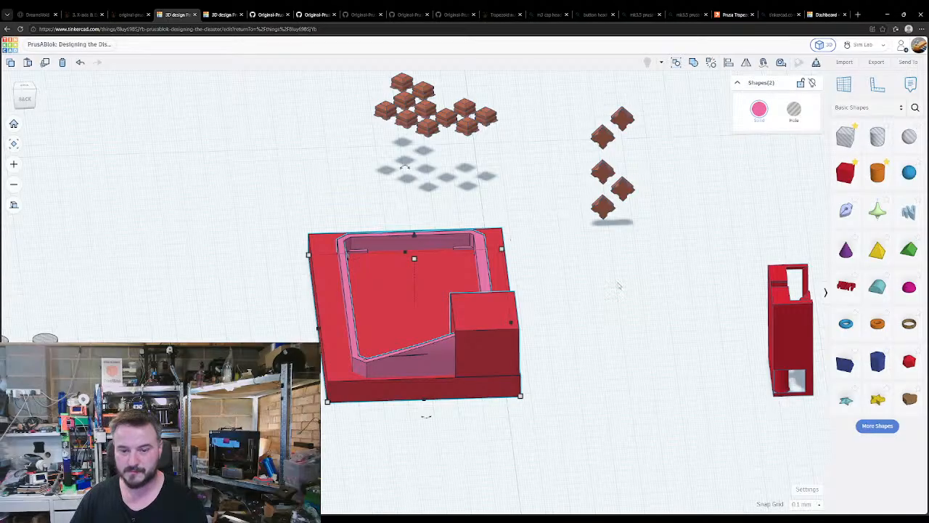
left_click(694, 63)
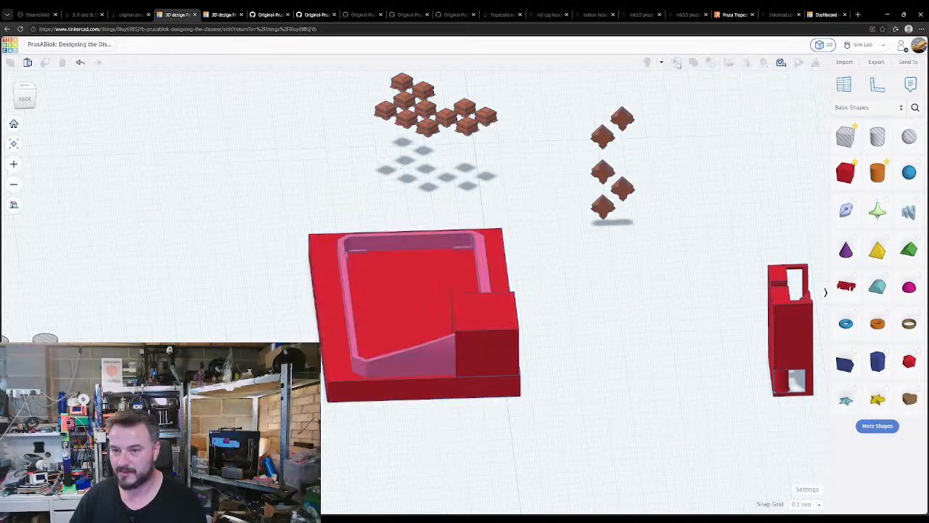
left_click(801, 165)
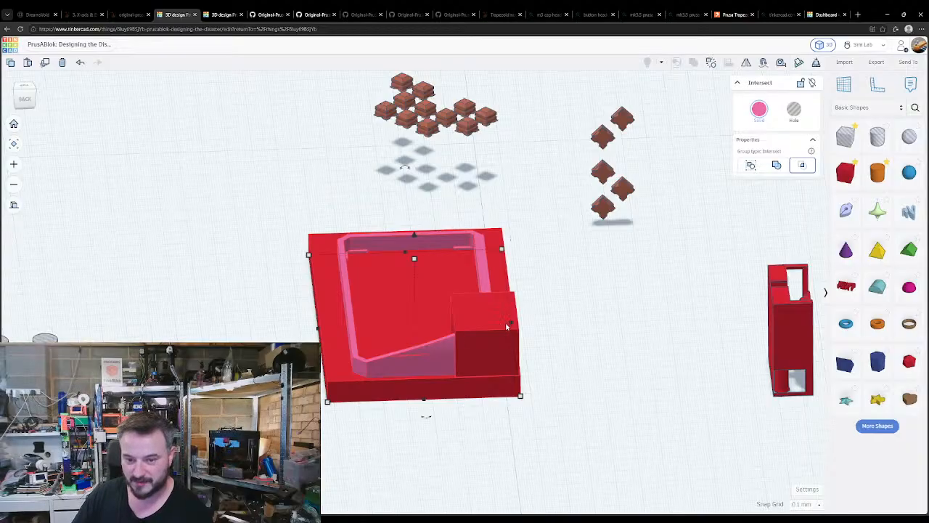
right_click_drag(474, 378, 403, 306)
right_click_drag(243, 450, 469, 457)
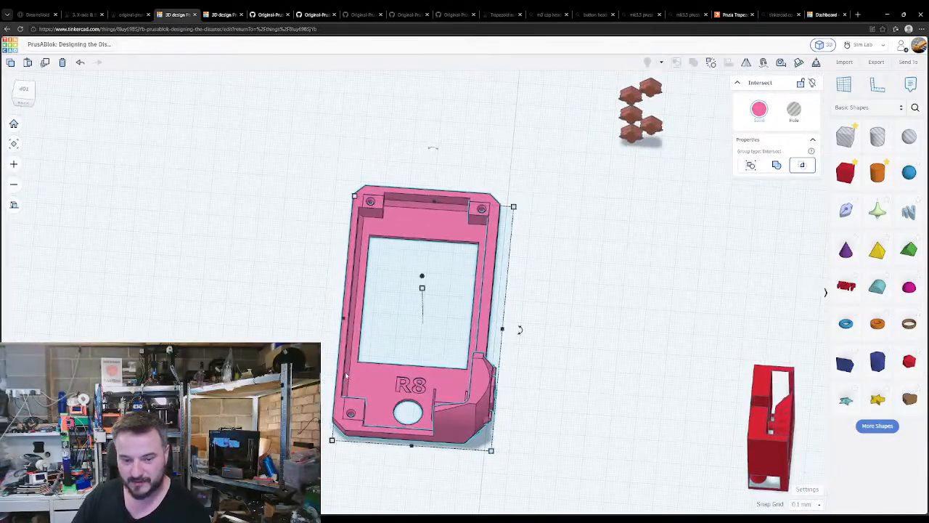
right_click_drag(347, 376, 385, 409)
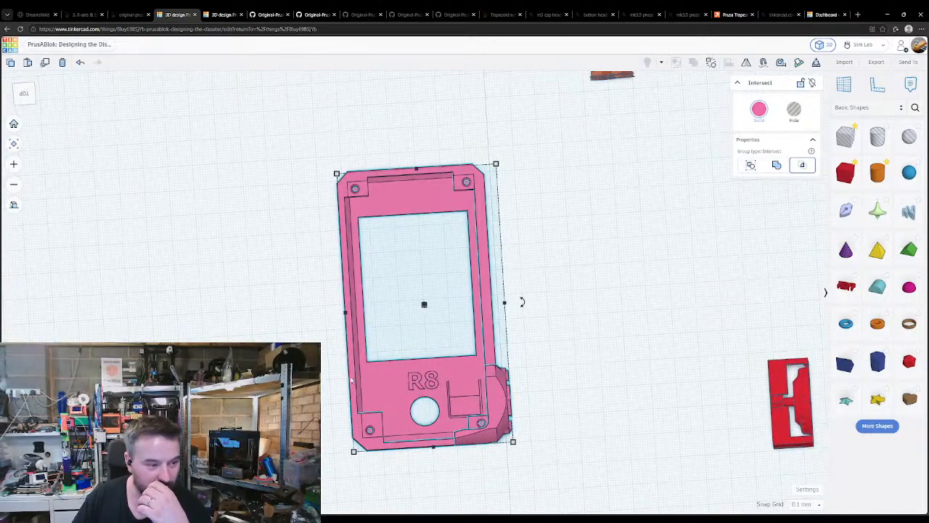
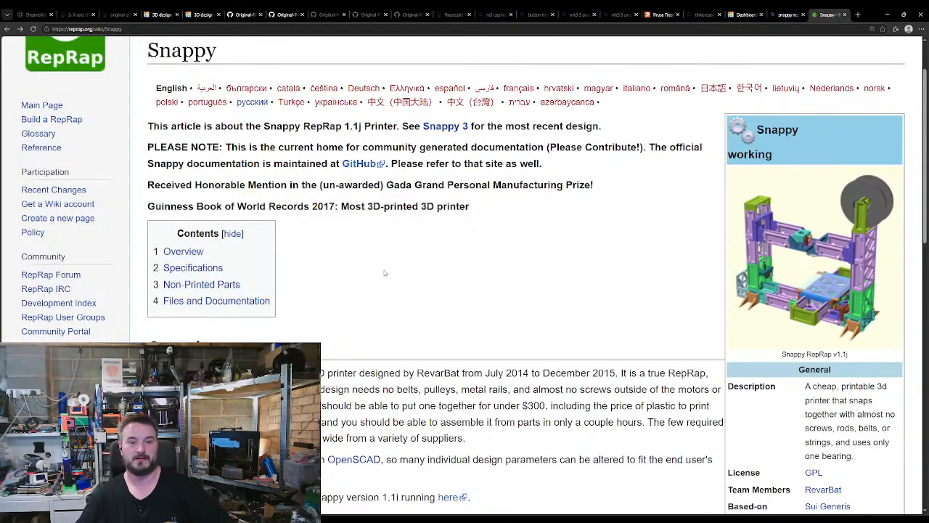
- Open the Snappy 3 article on the RepRap wiki and look through its overview, specifications and non-printed parts
scroll(386, 275, "down", 1)
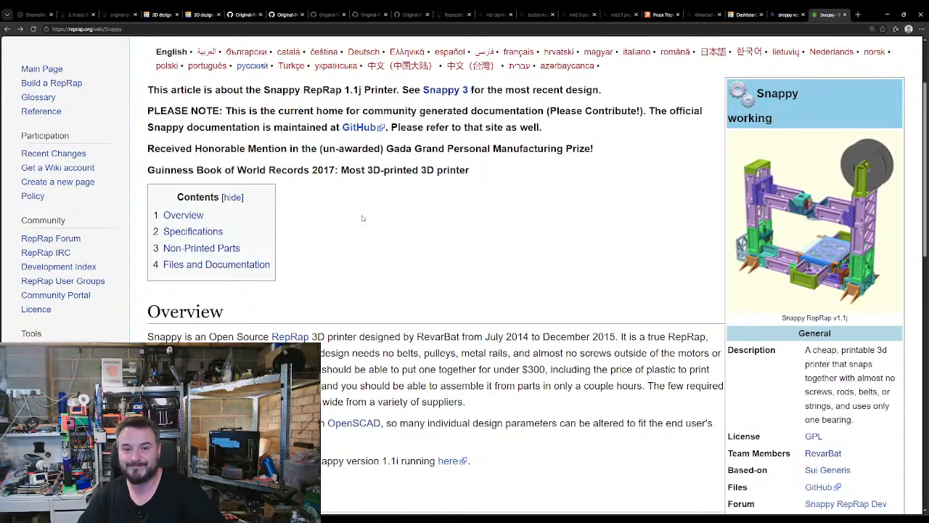
left_click(442, 91)
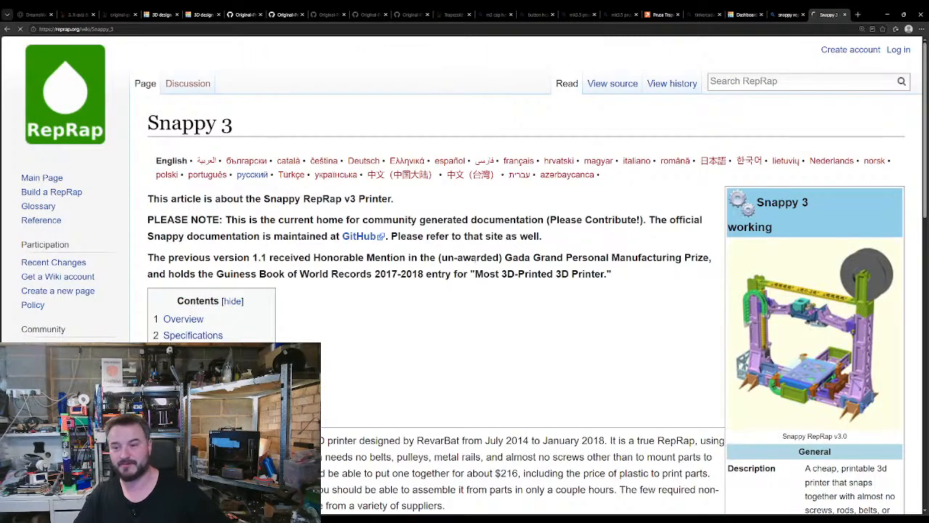
scroll(559, 247, "down", 3)
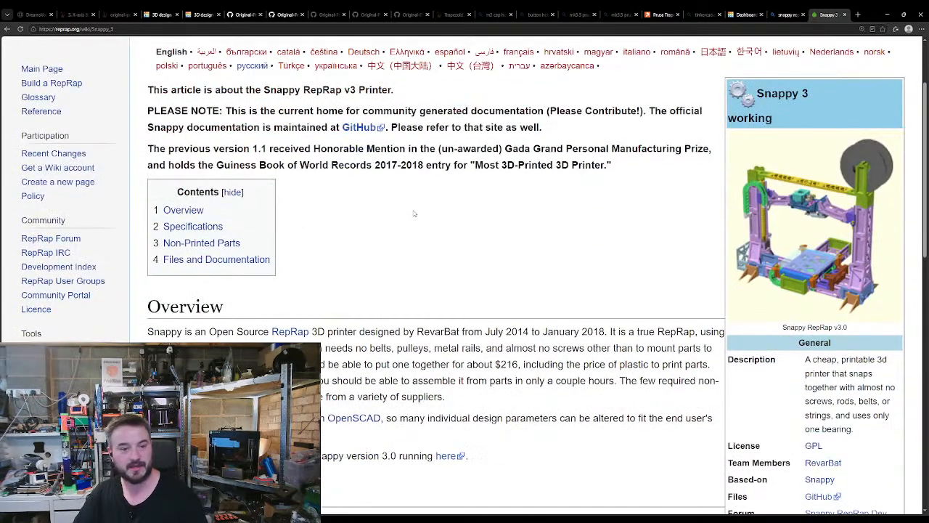
key("alt+Left")
key("alt+Right")
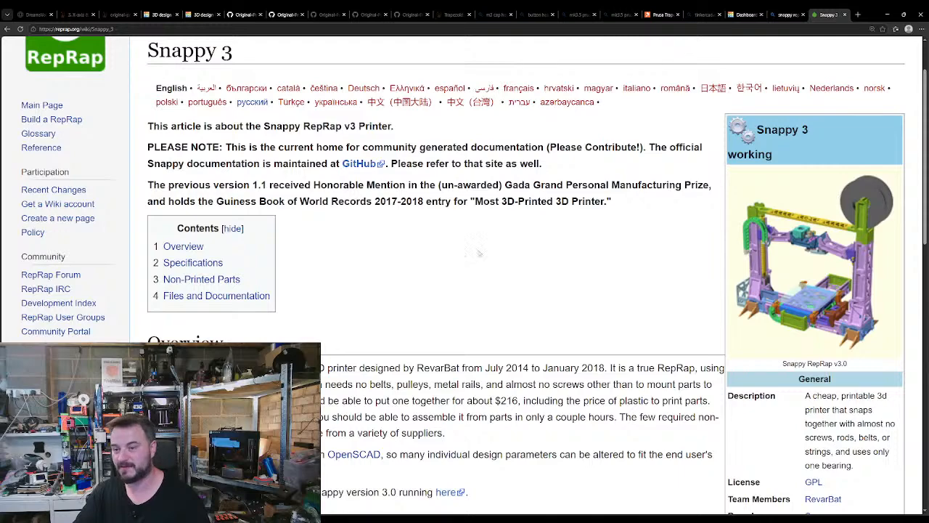
scroll(476, 258, "down", 2)
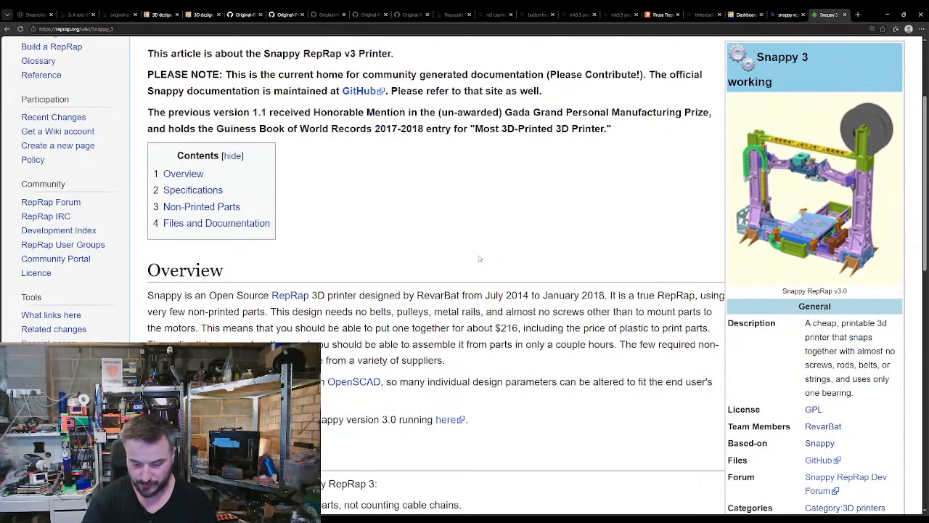
key("ctrl+0")
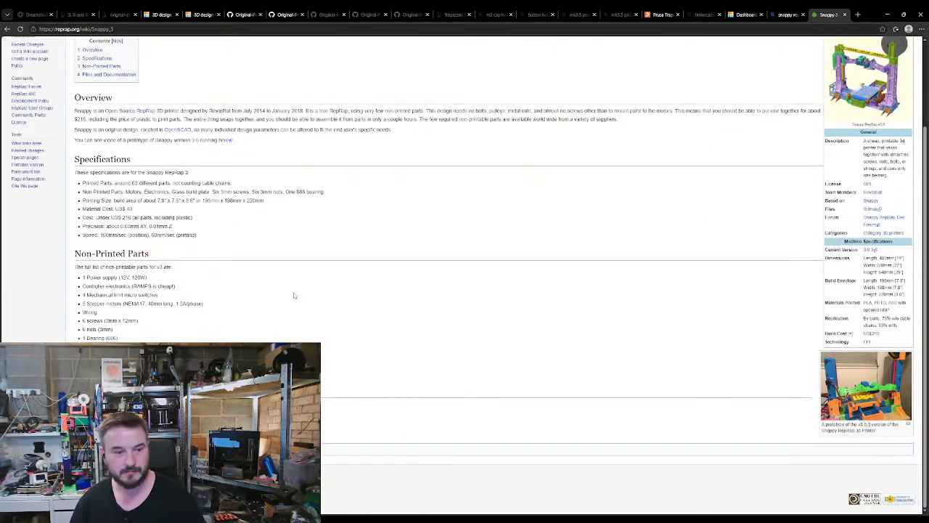
scroll(290, 291, "up", 2)
key("ctrl+plus")
key("ctrl+plus")
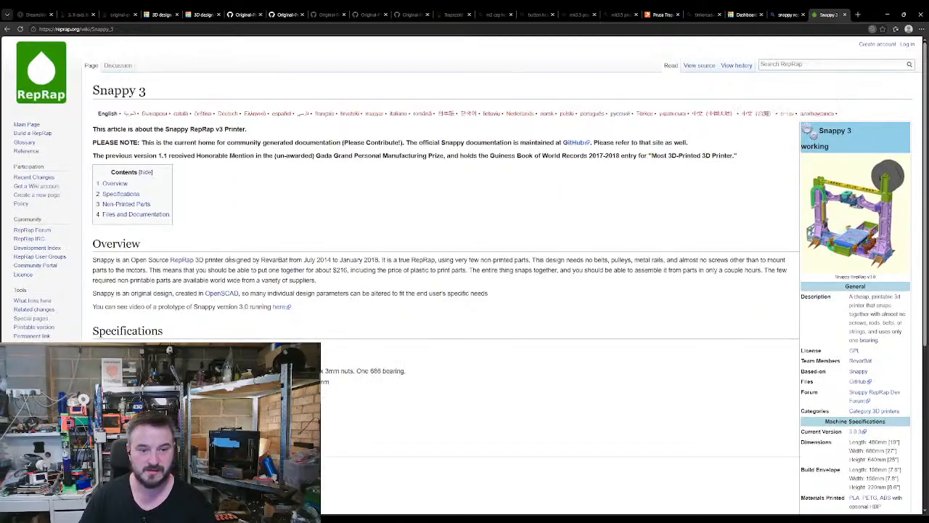
- Open the linked video of the Snappy version 3.0 prototype, skip the advert, and replay the footage of the printer running
left_click(280, 307)
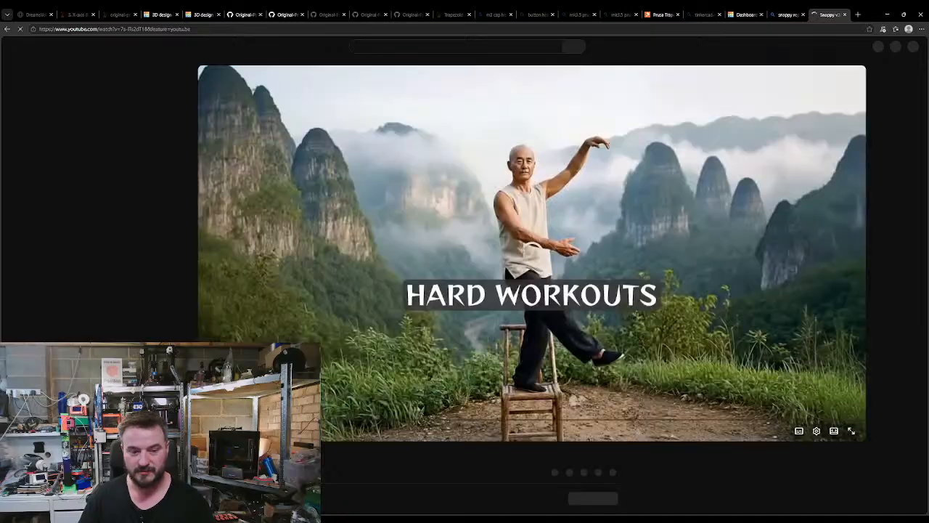
left_click(786, 14)
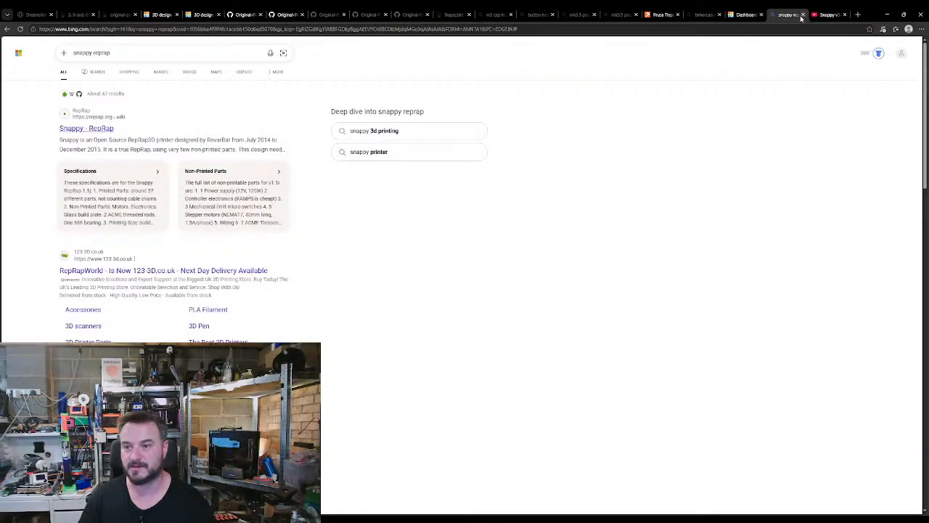
left_click(154, 16)
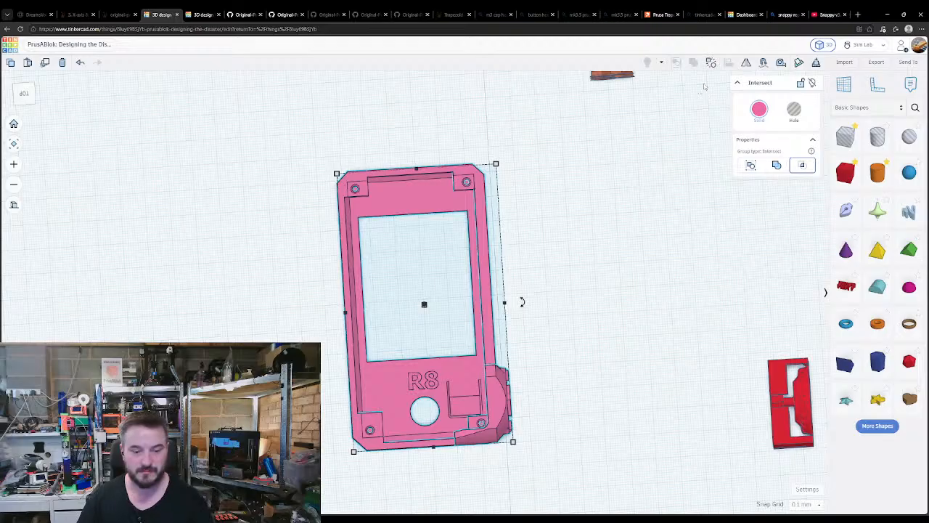
left_click(821, 16)
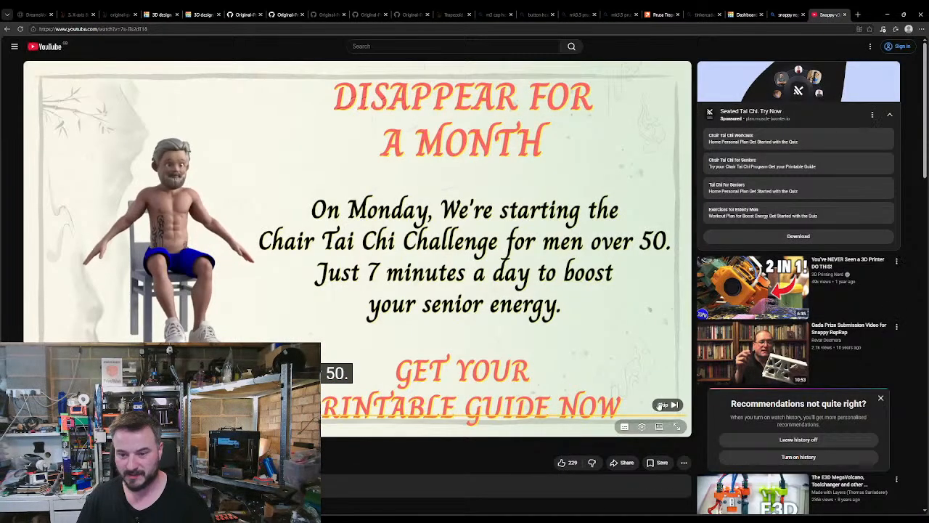
left_click(662, 404)
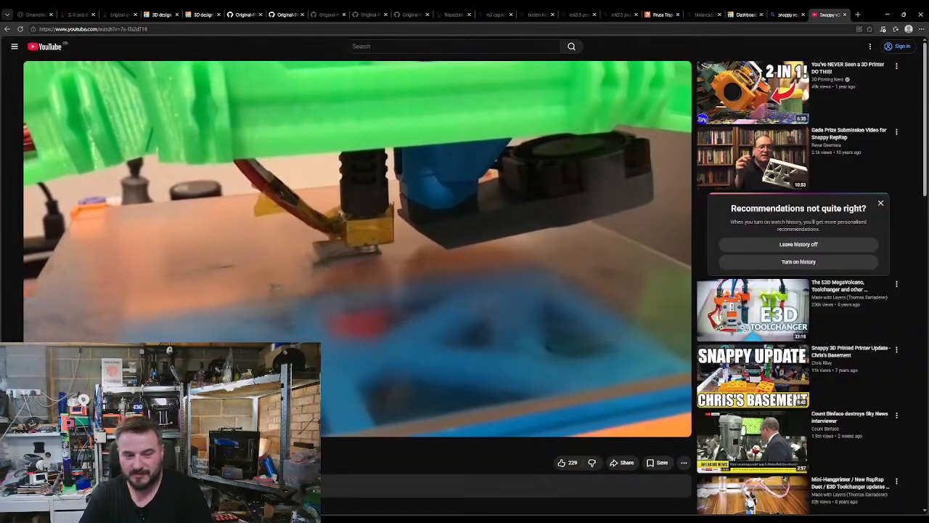
left_click_drag(168, 415, 81, 415)
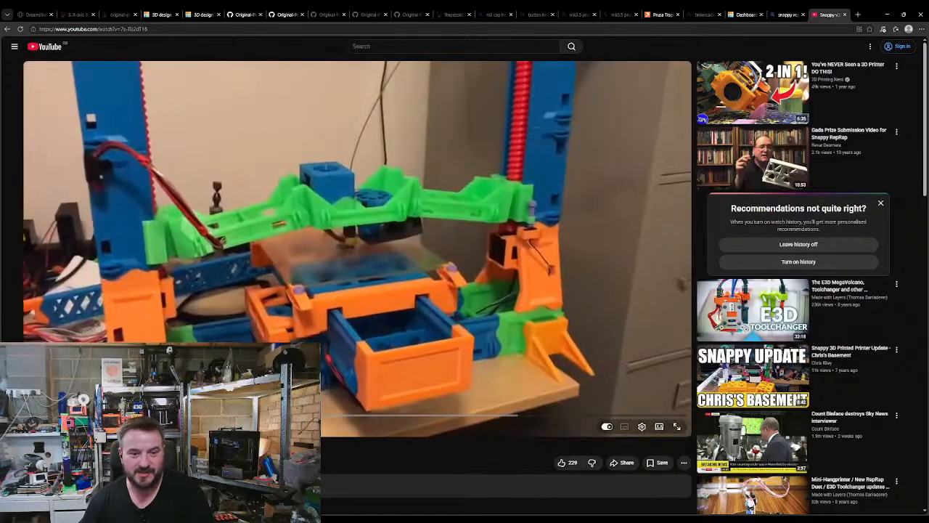
left_click(636, 173)
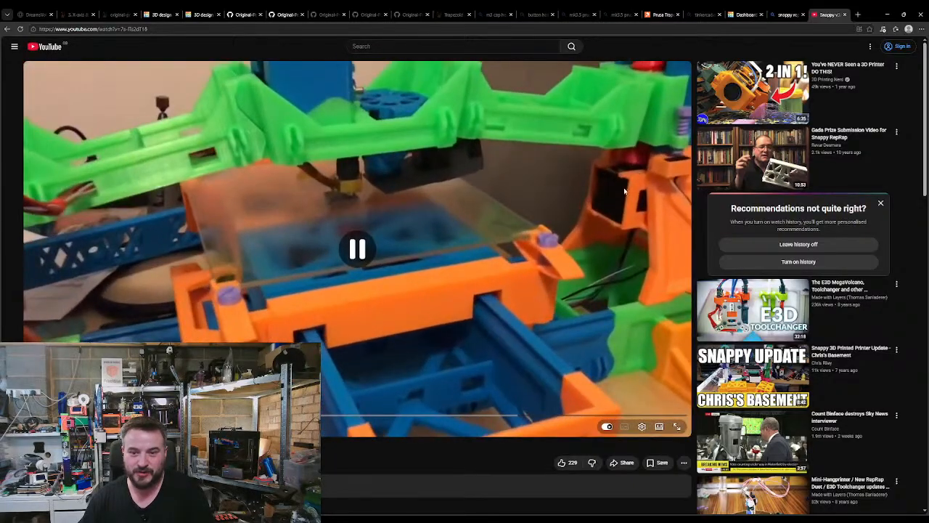
left_click(88, 415)
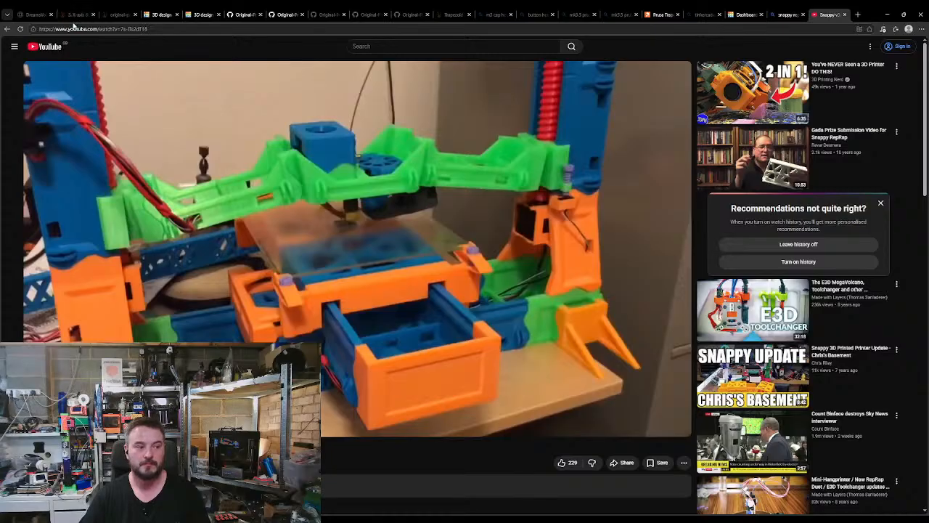
- Switch back to the Tinkercad PrusABlok design and survey the parts laid out on the workplane from above
left_click(145, 14)
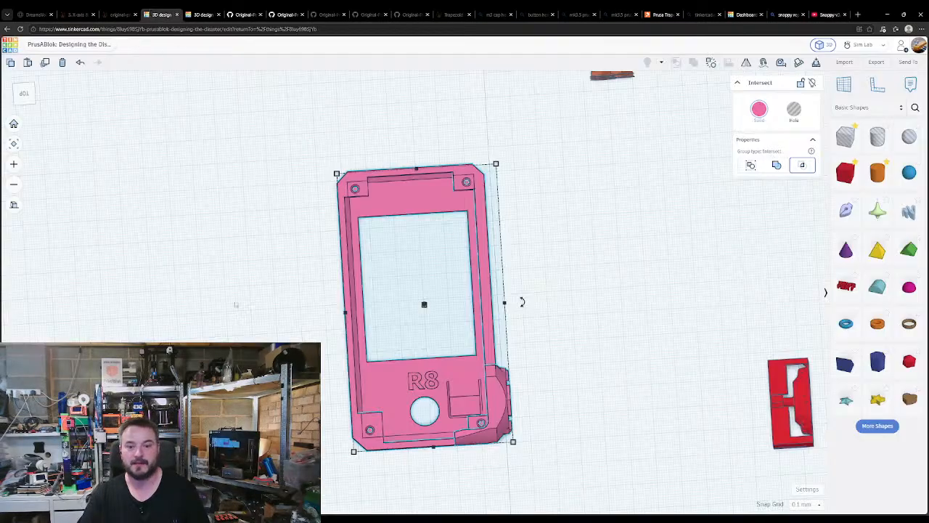
scroll(232, 322, "down", 10)
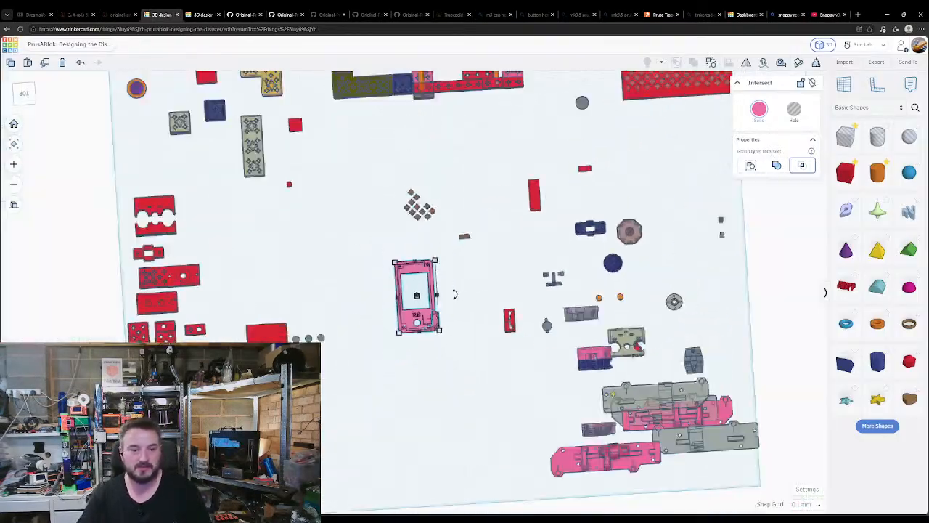
middle_click_drag(363, 228, 354, 331)
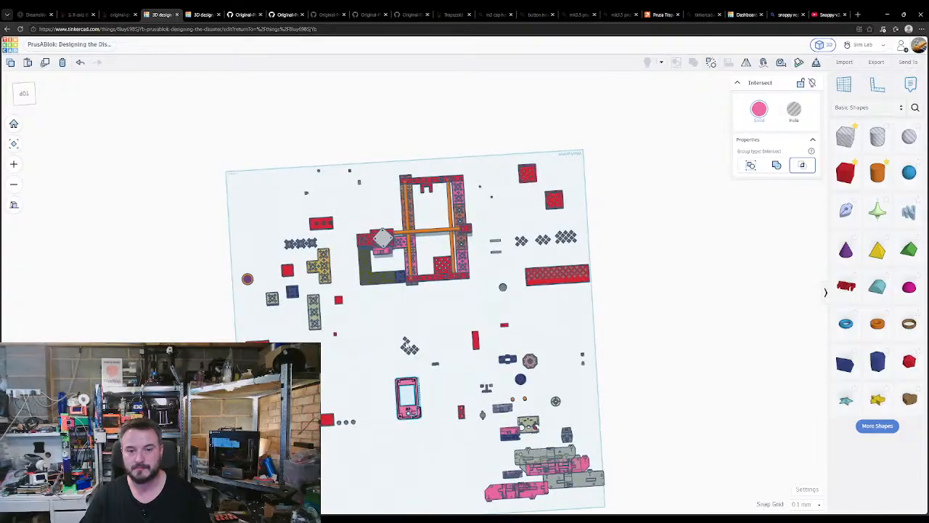
right_click_drag(356, 438, 367, 417)
scroll(368, 407, "up", 4)
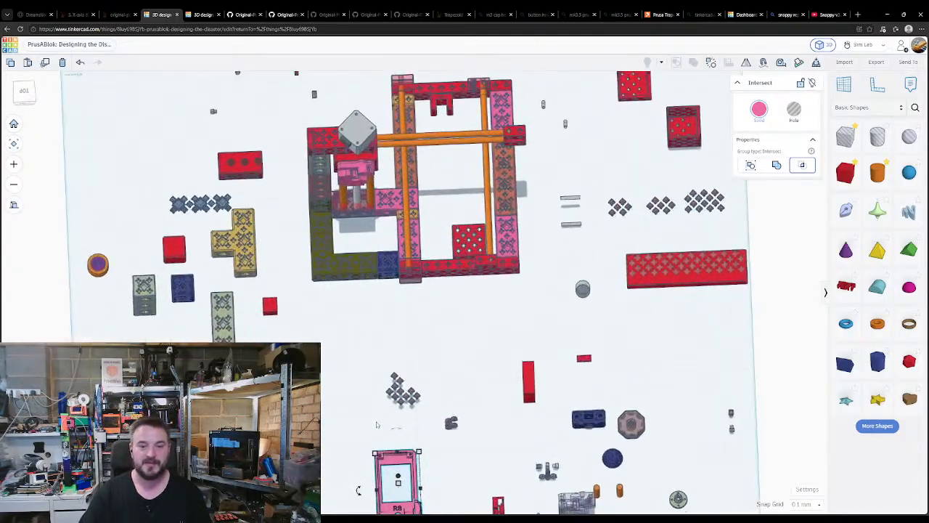
scroll(370, 395, "down", 2)
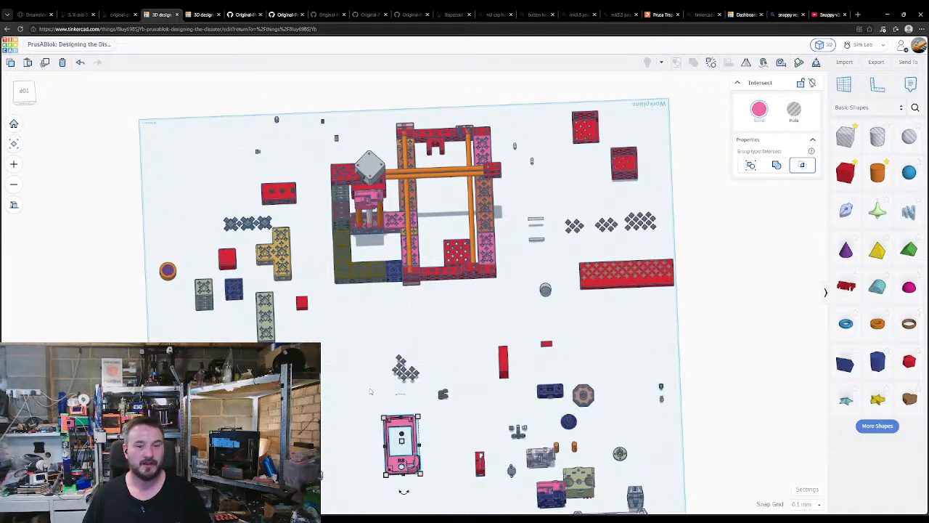
- Examine the frame's block joints and rod ends up close from above and behind, and check the whole printer assembly
scroll(414, 283, "up", 10)
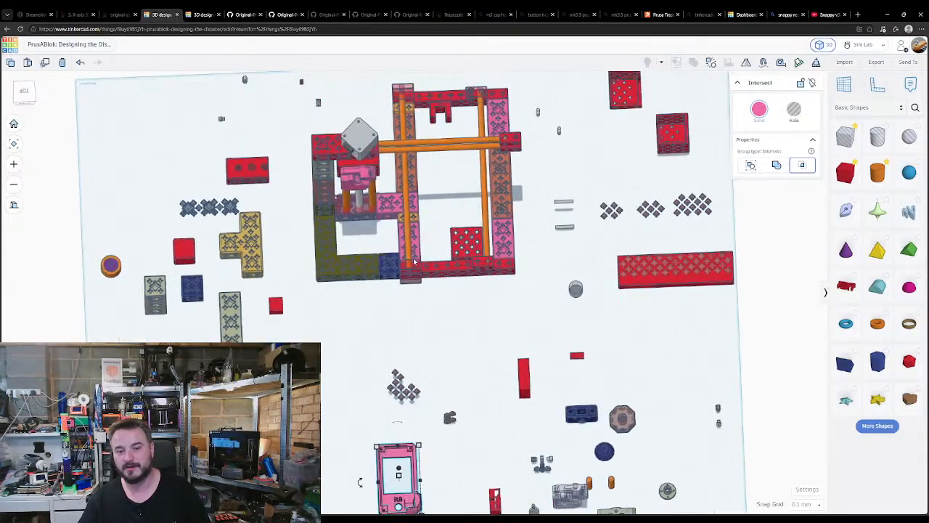
middle_click_drag(435, 349, 436, 376)
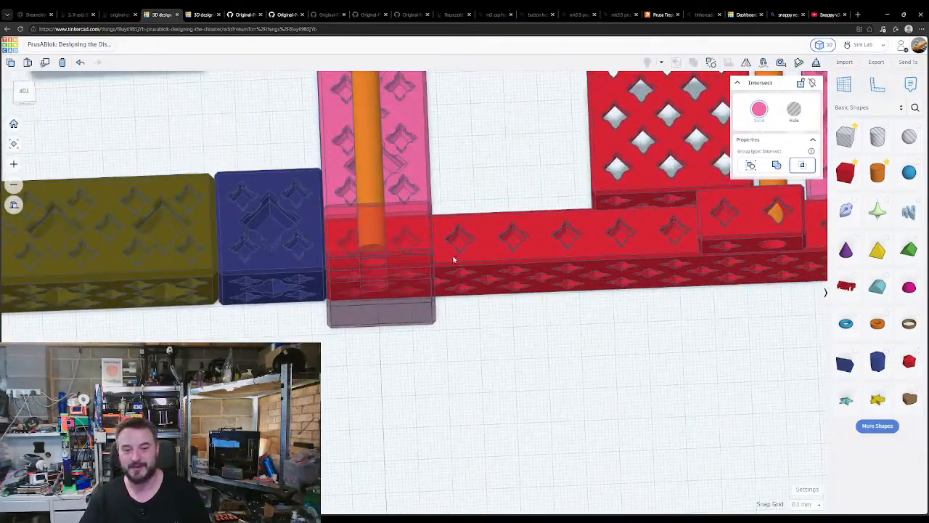
middle_click_drag(455, 258, 458, 316)
right_click_drag(458, 327, 464, 171)
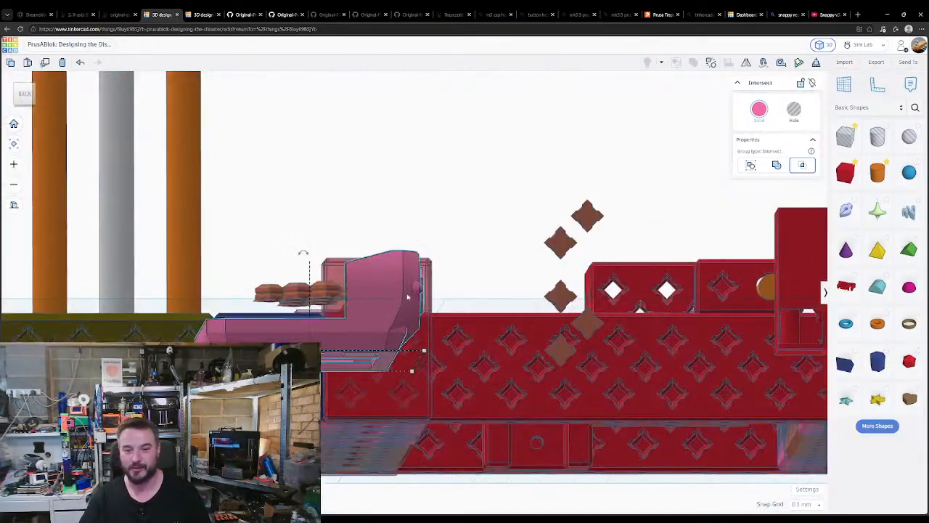
right_click_drag(511, 295, 511, 371)
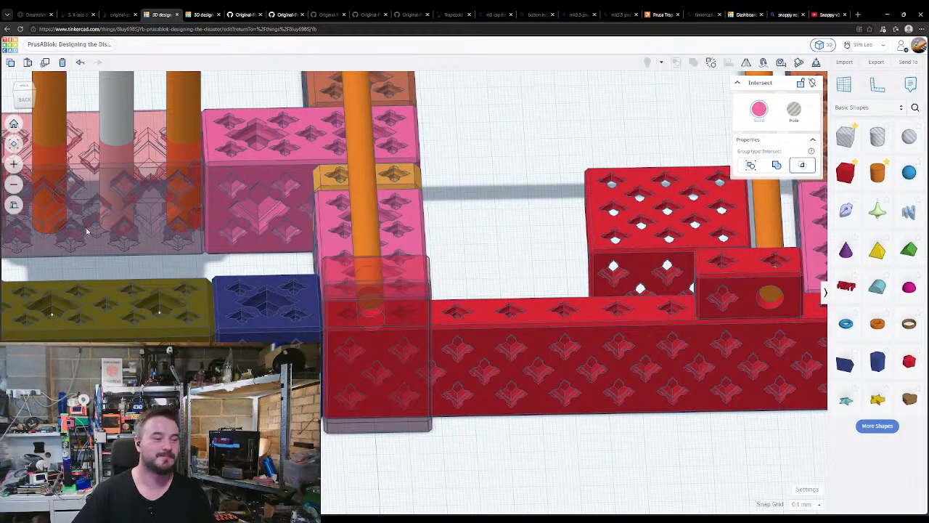
scroll(144, 291, "down", 5)
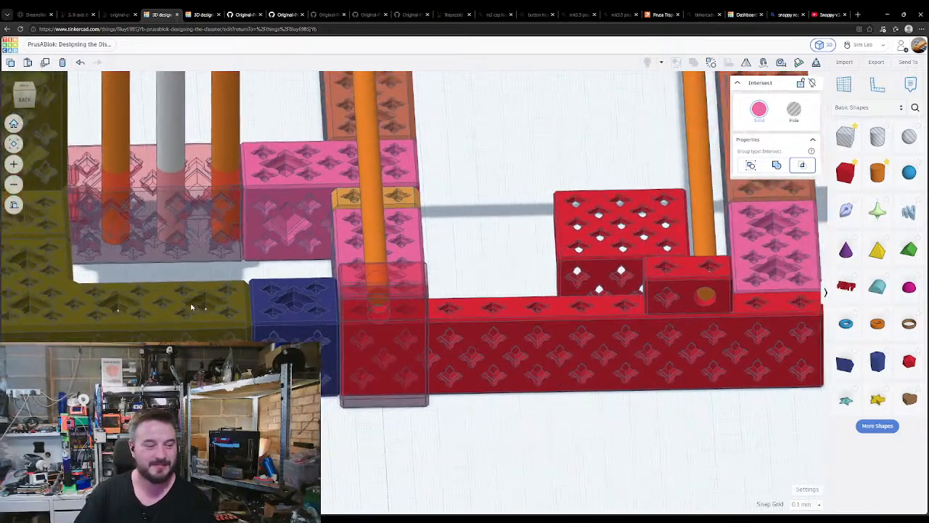
scroll(245, 312, "down", 5)
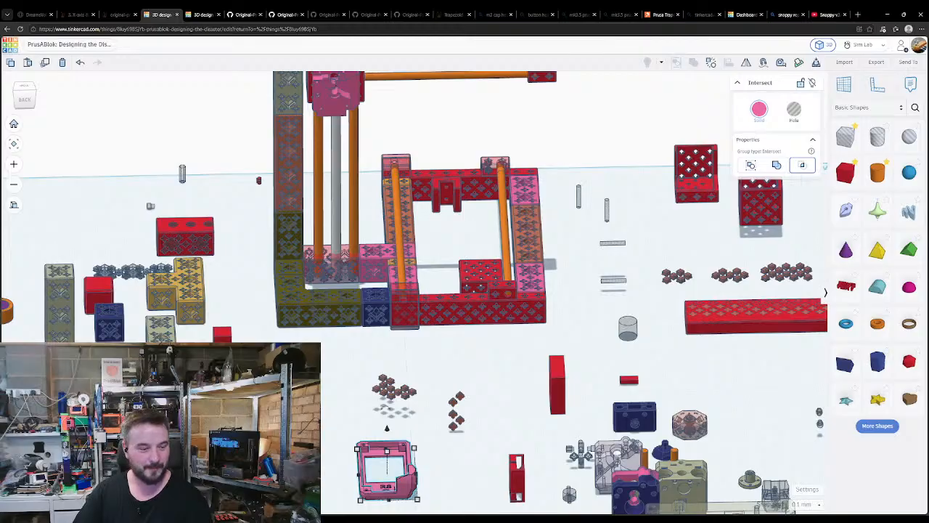
scroll(390, 479, "down", 4)
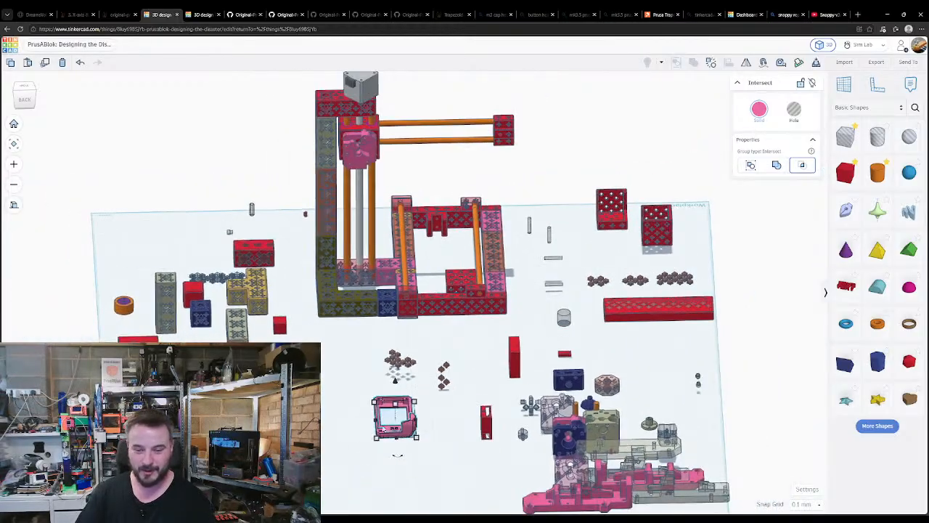
- Ungroup the intersected pink cover and move the original cover clear of the merged red box
scroll(389, 479, "up", 10)
middle_click_drag(389, 479, 399, 315)
middle_click_drag(389, 428, 394, 253)
middle_click_drag(384, 378, 398, 247)
middle_click_drag(390, 305, 396, 231)
right_click_drag(448, 320, 550, 338)
middle_click_drag(526, 338, 122, 398)
middle_click_drag(408, 293, 317, 317)
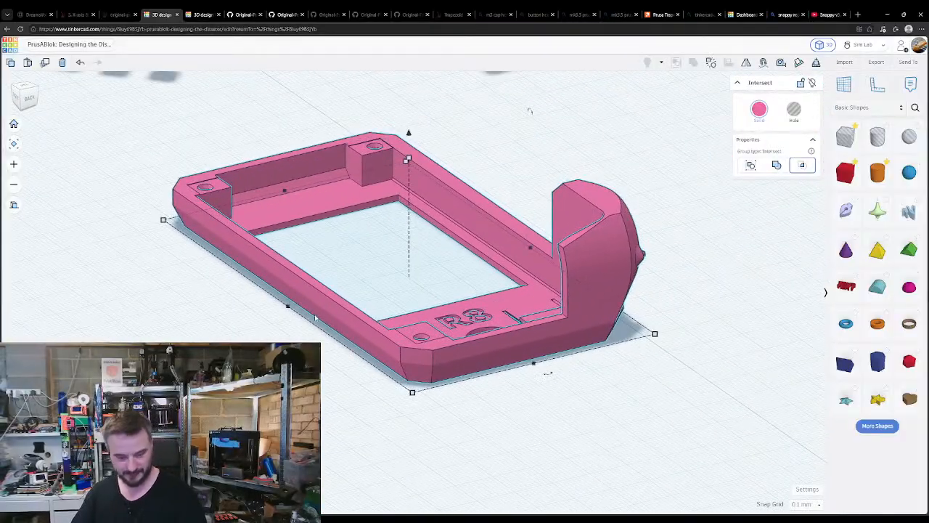
key("ctrl+shift+g")
left_click(521, 433)
left_click_drag(489, 316, 670, 190)
- Shift the merged red slab beside the pink cover and ungroup it into its separate boxes
middle_click_drag(636, 241, 620, 278)
right_click_drag(620, 279, 395, 320)
scroll(395, 320, "down", 4)
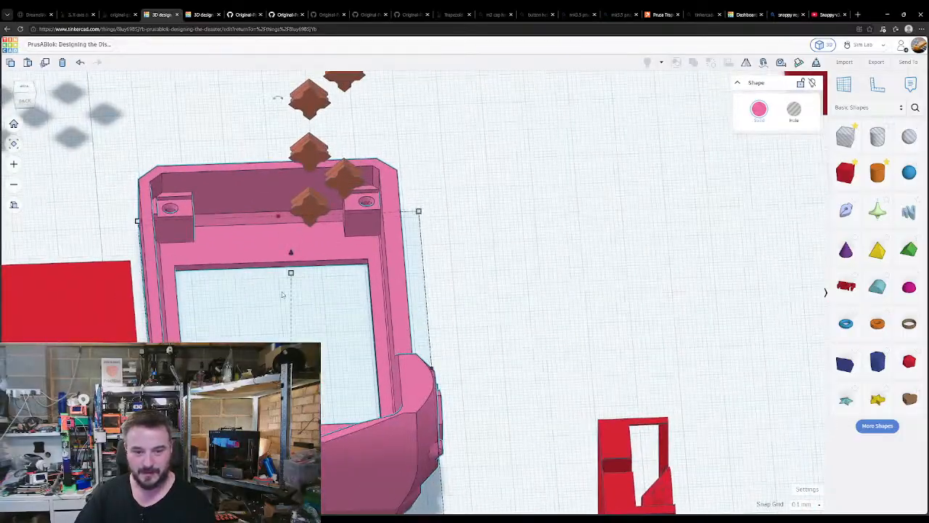
scroll(298, 324, "down", 2)
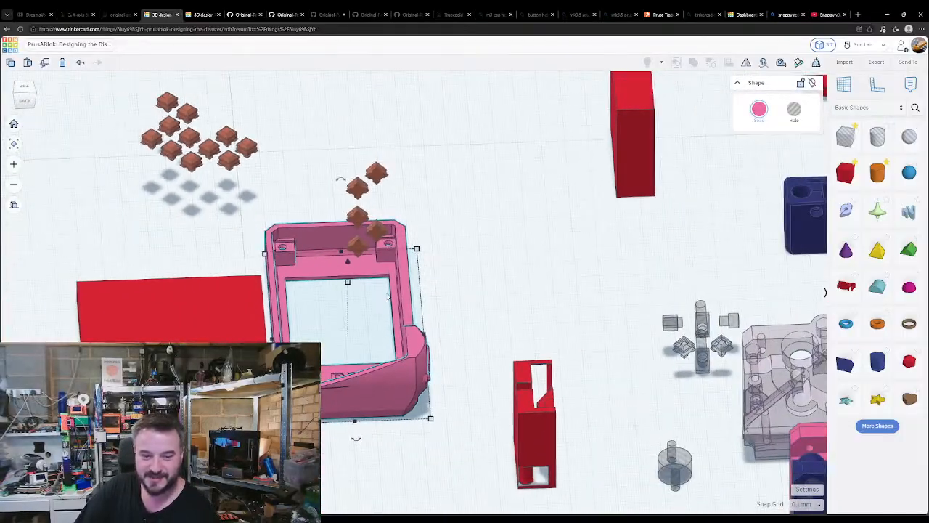
right_click_drag(298, 324, 392, 411)
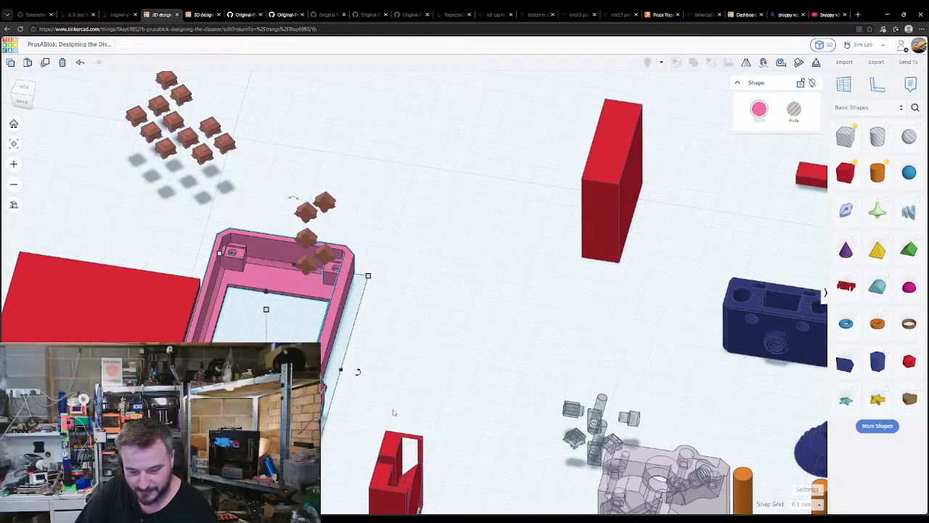
left_click_drag(123, 403, 127, 359)
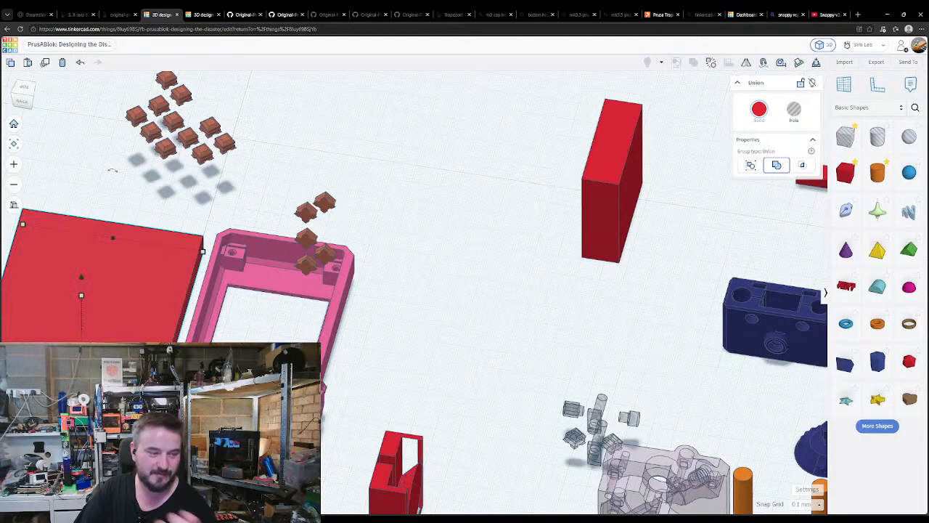
key("Escape")
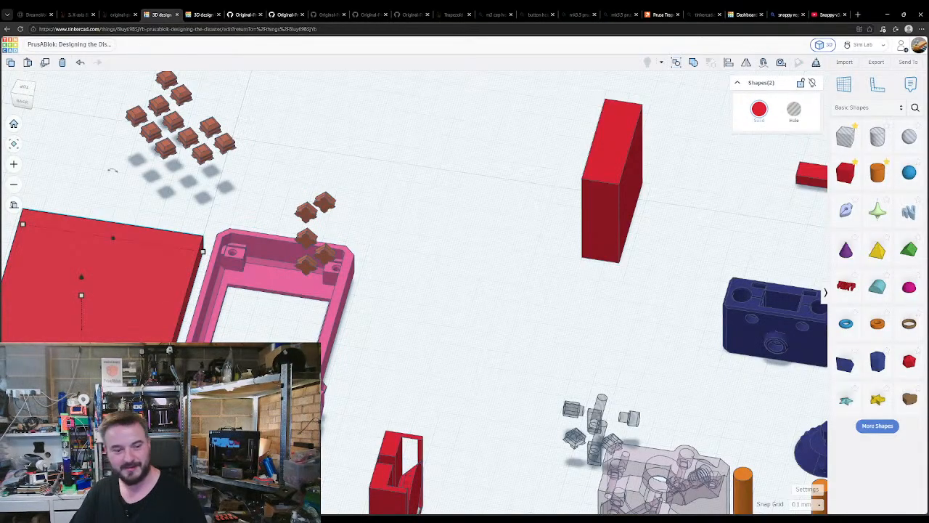
- Move the small red box next to the cover and seat it against a workplane placed on the cover's side wall
key("ctrl+v")
left_click_drag(240, 464, 318, 428)
right_click_drag(417, 449, 488, 459)
key("w")
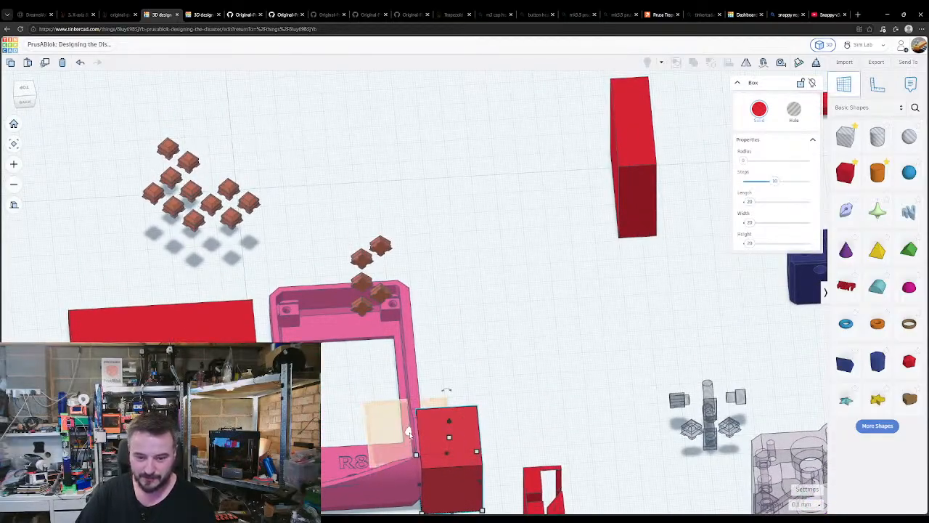
left_click(414, 434)
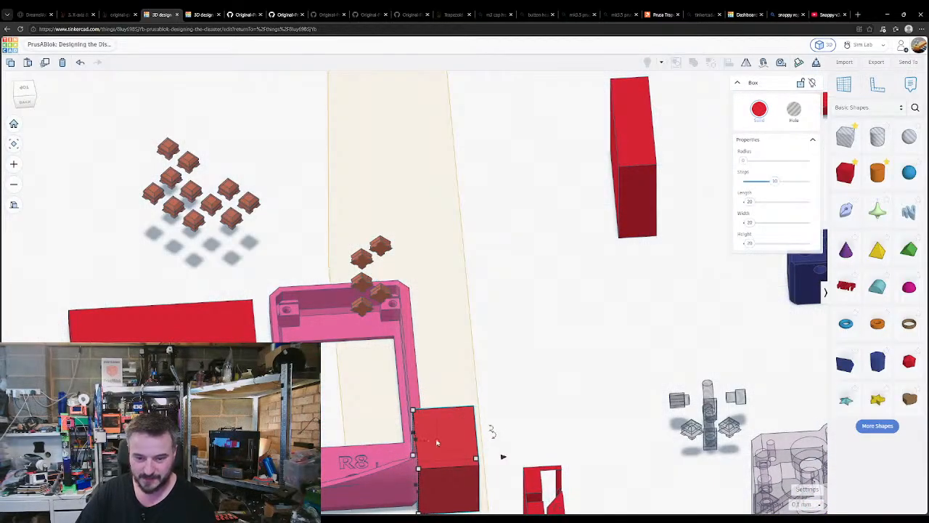
left_click(513, 391)
right_click_drag(543, 383, 347, 212)
left_click(347, 212)
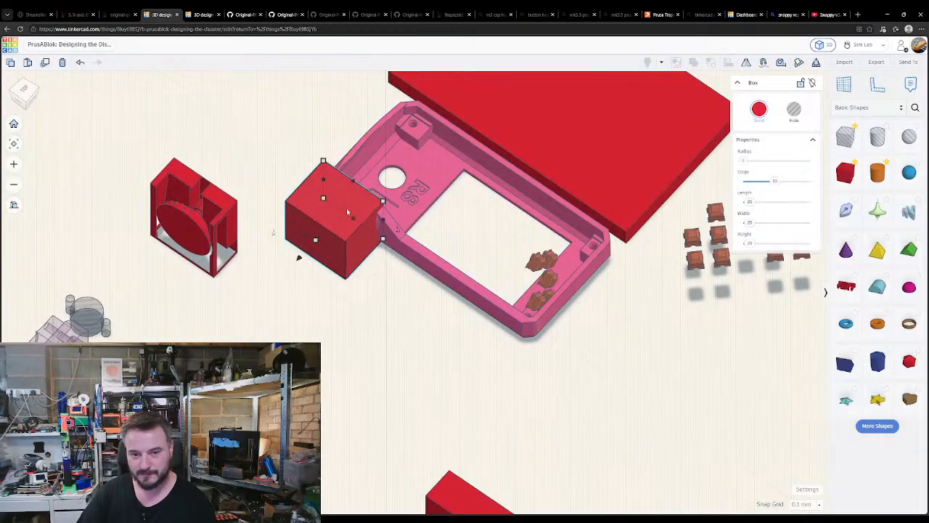
- Nudge the small red box along the cover's side edge to align it with the raised round boss
key("Right")
key("Right")
key("Right")
key("Right")
key("Right")
key("Right")
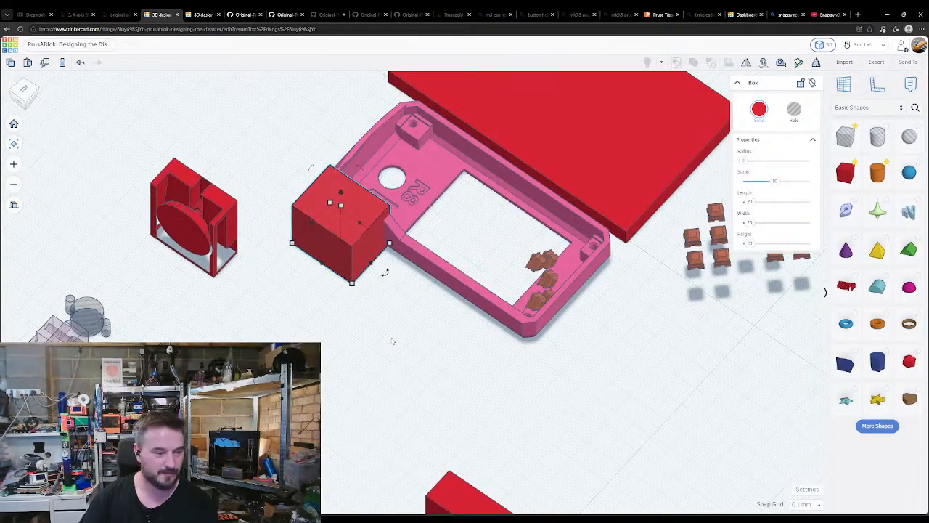
- Group the small box with the pink cover as an Intersect and move the resulting boss piece away from the slab
right_click_drag(272, 319, 450, 338)
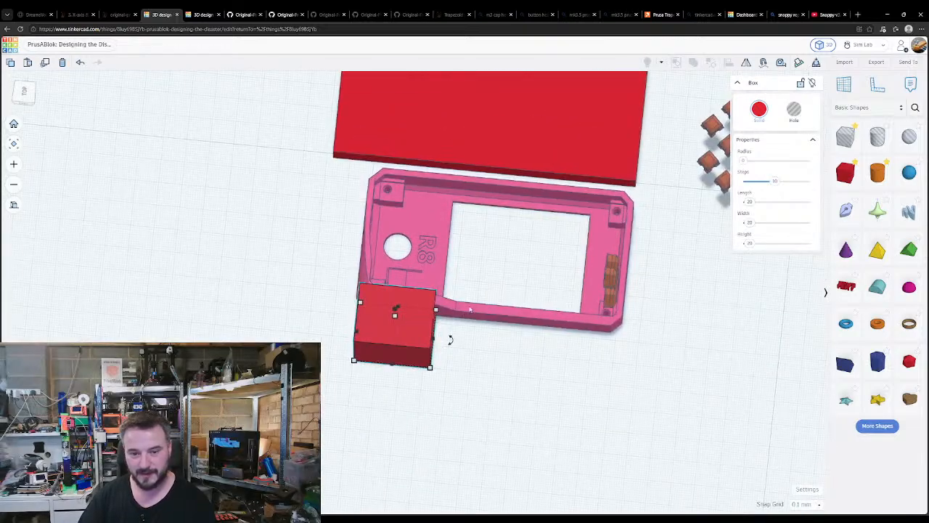
left_click(472, 308, "shift")
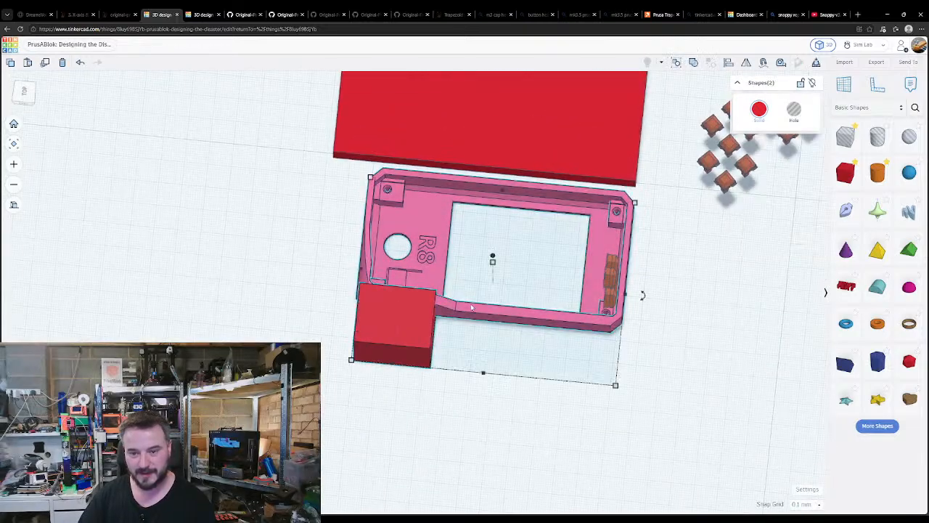
left_click(679, 63)
left_click(802, 164)
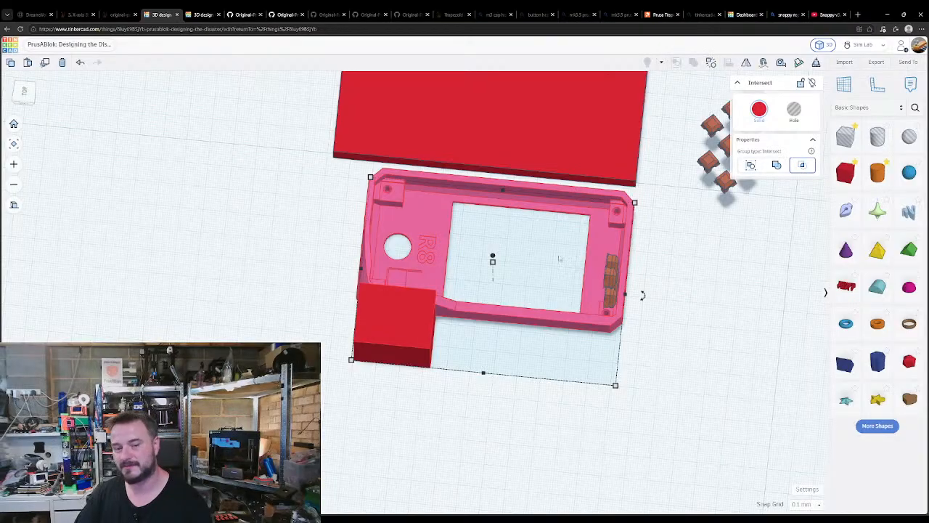
left_click(330, 321)
right_click_drag(398, 308, 445, 164)
middle_click_drag(445, 164, 413, 355)
left_click_drag(423, 312, 630, 336)
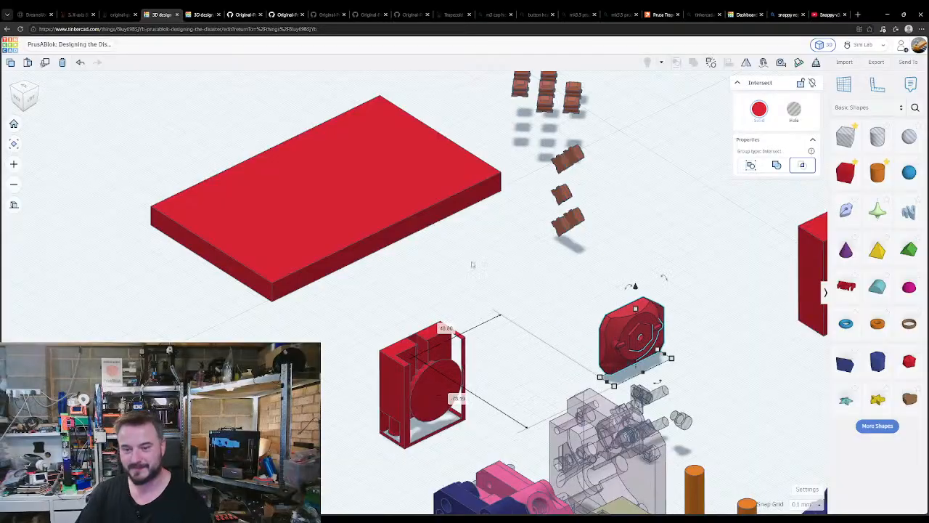
- Delete the large flat red slab from the workplane
left_click(540, 339)
right_click_drag(540, 340, 434, 371)
left_click(434, 371)
left_click(322, 222)
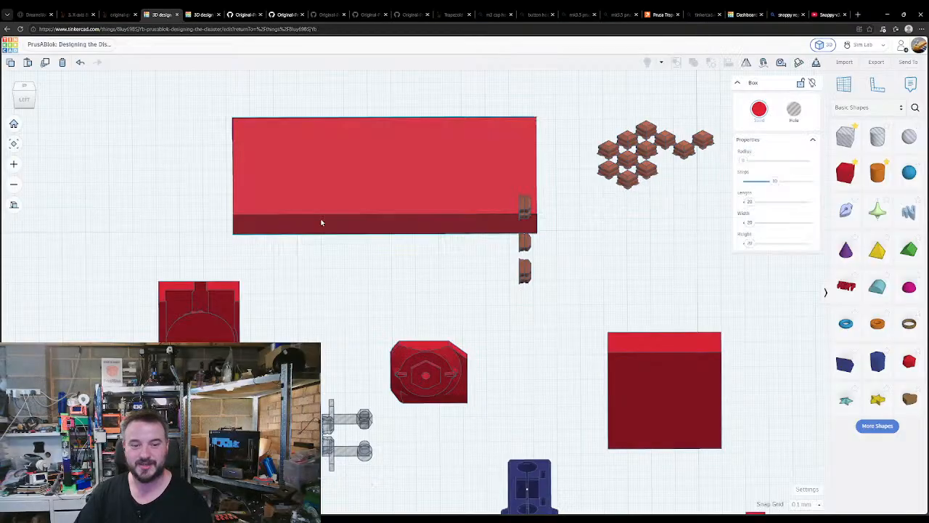
key("Delete")
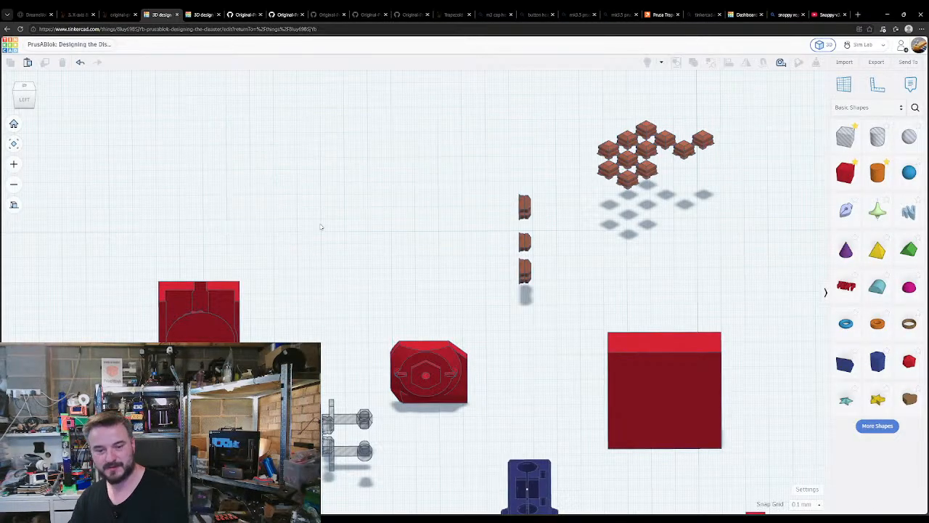
- Duplicate the intersected boss piece, move the copy into the open area, and ungroup it into cover and box
scroll(421, 295, "down", 2)
left_click(431, 355)
key("ctrl+d")
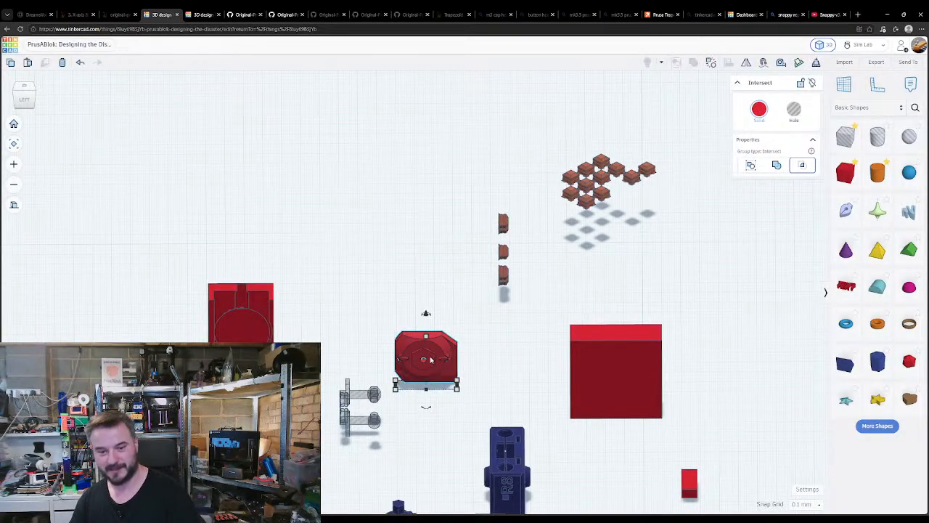
left_click_drag(431, 356, 321, 188)
key("ctrl+shift+g")
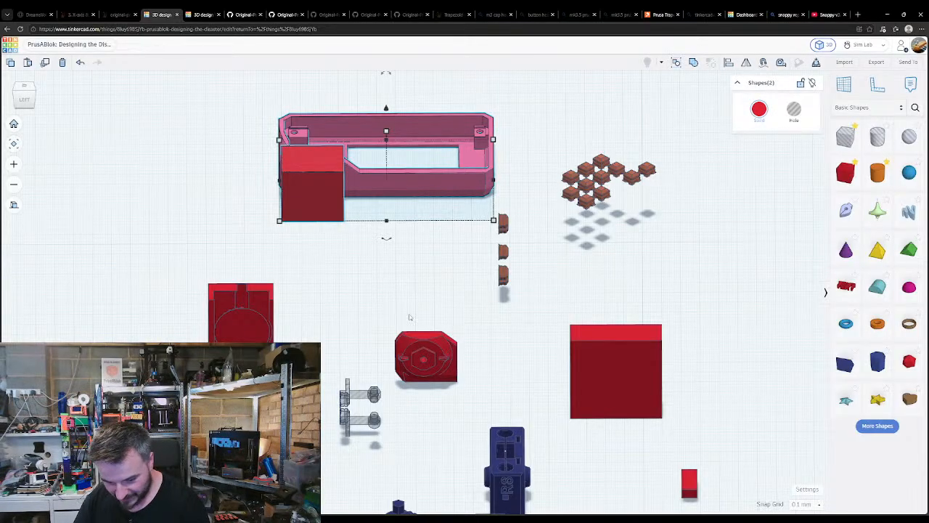
- Delete the small red box that overlaps the restored pink cover
left_click(355, 239)
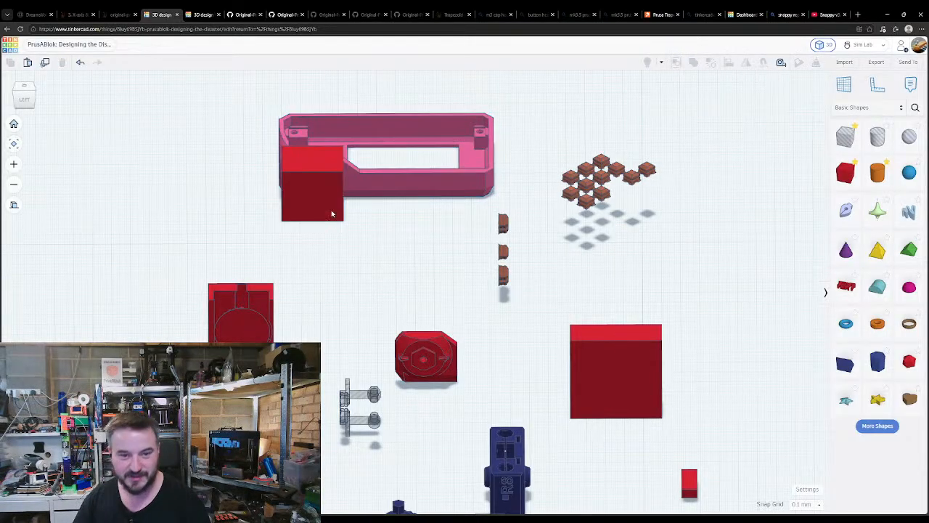
left_click(317, 189)
key("Delete")
right_click_drag(330, 207, 399, 391)
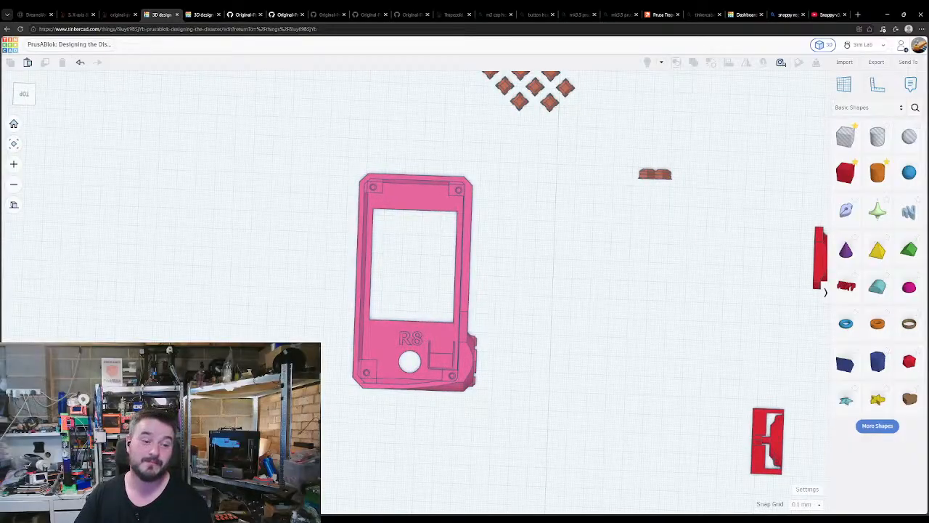
- Place the rectangular red box beside the pink cover and undo its trial enlargement
left_click(202, 434)
left_click_drag(202, 435, 376, 301)
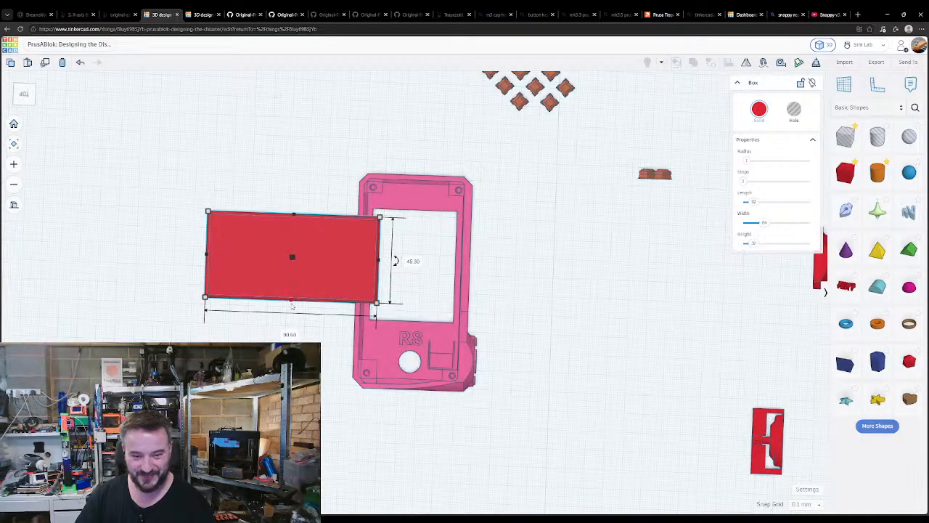
key("ctrl+z")
left_click(297, 310)
left_click(301, 264)
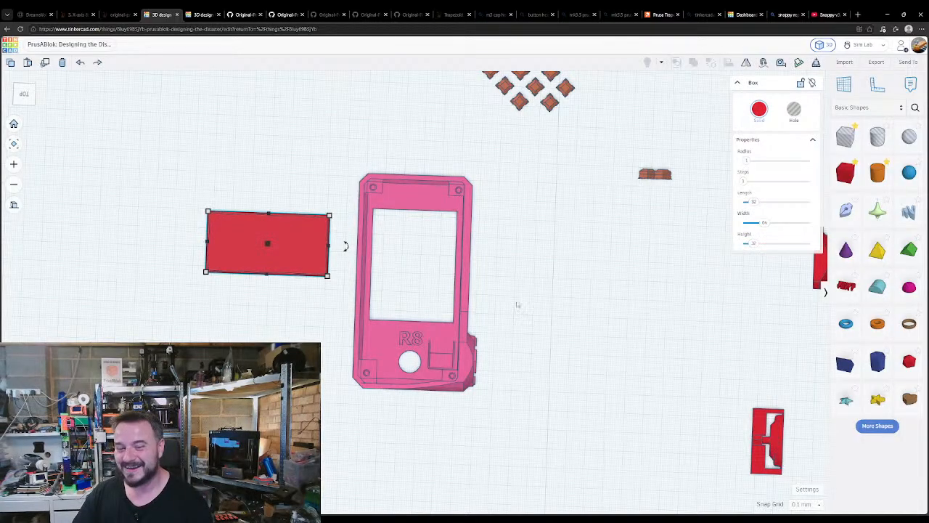
- Set the red box's width to 112 and rotate it 90° to run along the pink cover
left_click(426, 265)
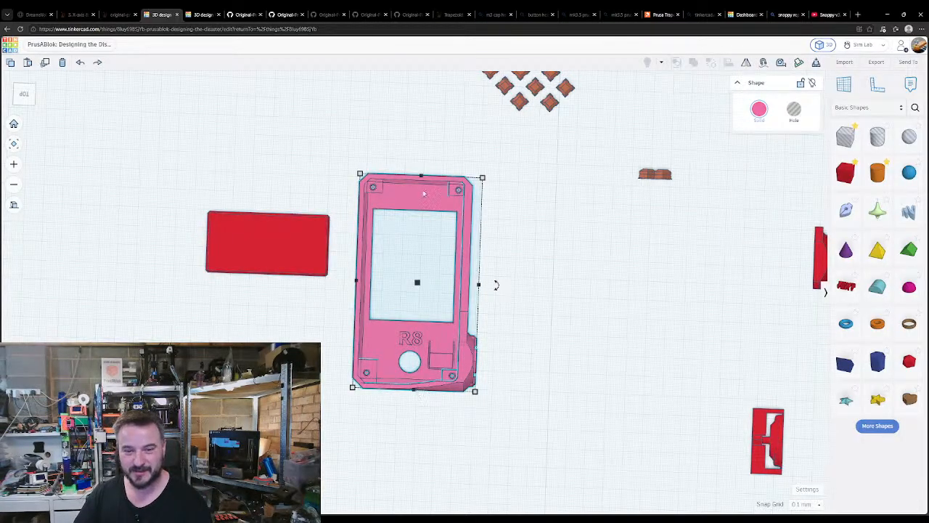
left_click(616, 311)
left_click(316, 251)
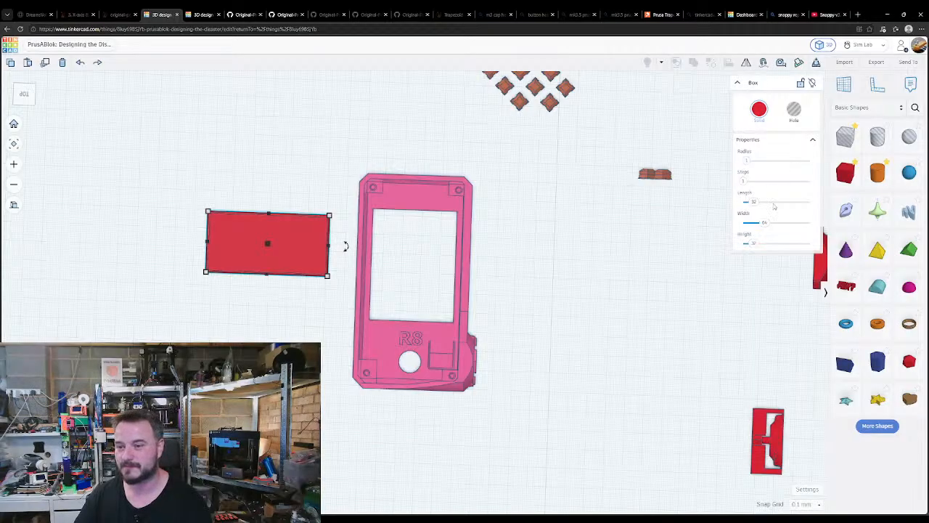
left_click(765, 223)
type("112")
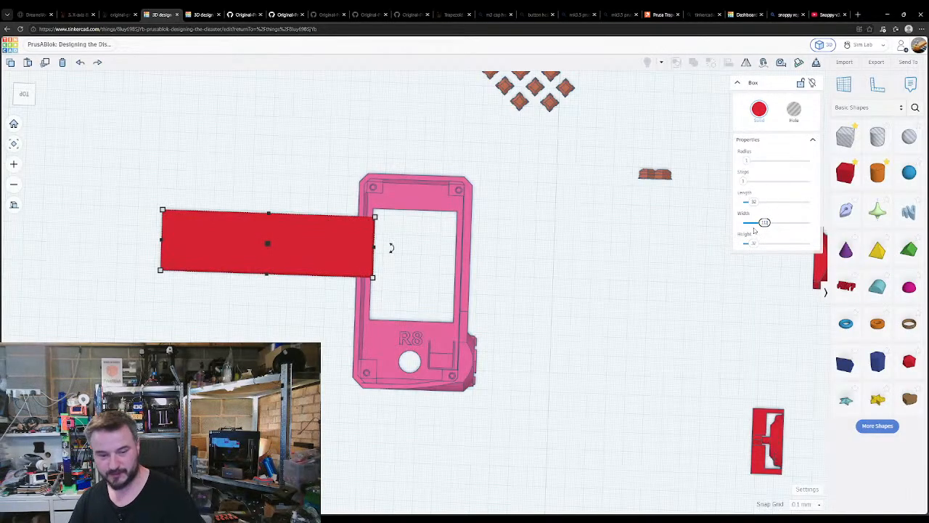
key("Return")
left_click_drag(391, 248, 272, 127)
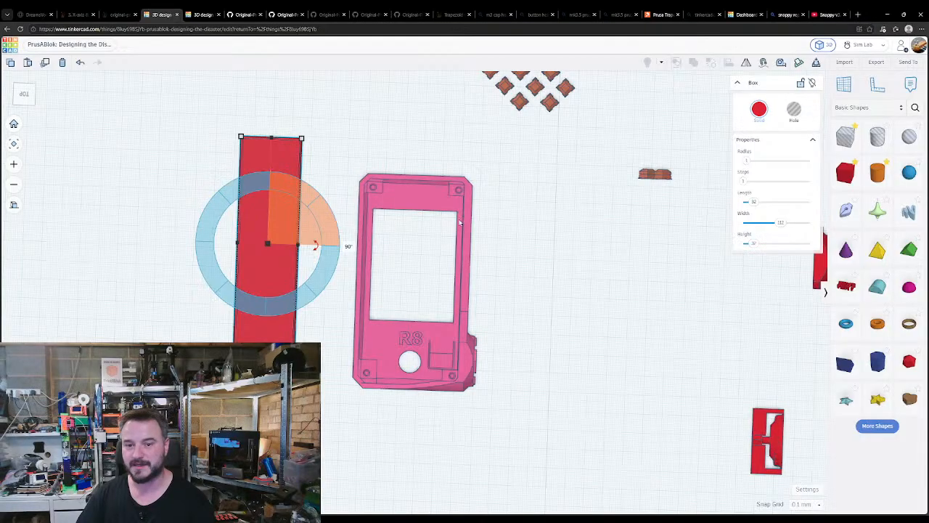
left_click(510, 327)
right_click_drag(508, 328, 434, 290)
- Duplicate the 112 mm wide box and drop the copy onto a workplane set on the cover's boss side wall
left_click(285, 266)
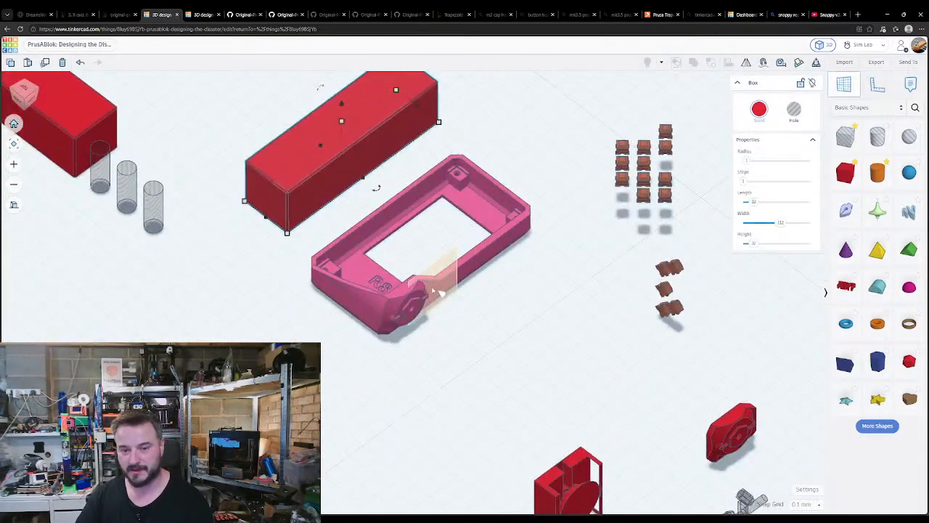
left_click(433, 289)
key("d")
key("w")
left_click(473, 320)
key("w")
left_click(439, 293)
key("d")
left_click(416, 354)
left_click(449, 319)
- Nudge the copied box along the cover's side to span the boss, and subtract it from the cover as a hole
key("Left")
key("Left")
key("Left")
key("Left")
key("Left")
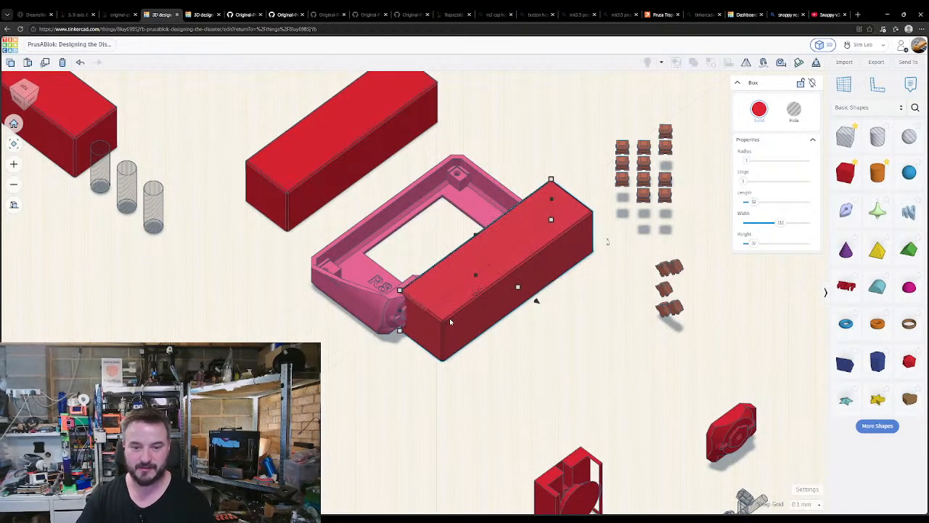
key("h")
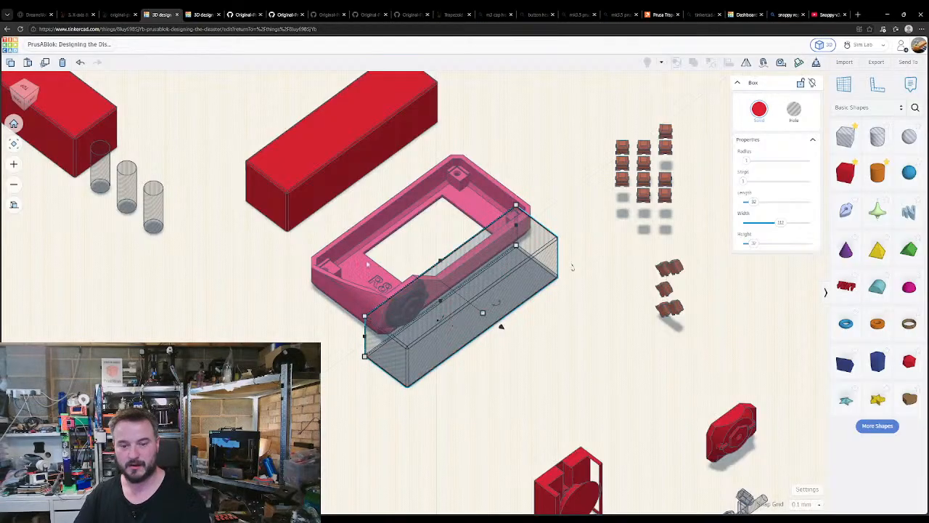
left_click(350, 277, "shift")
key("ctrl+g")
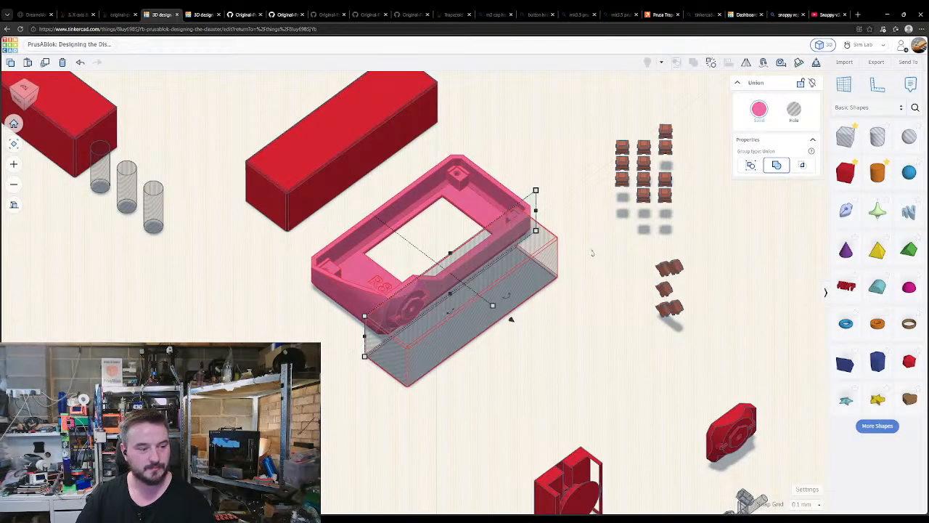
right_click_drag(351, 282, 457, 352)
mouse_move(461, 355)
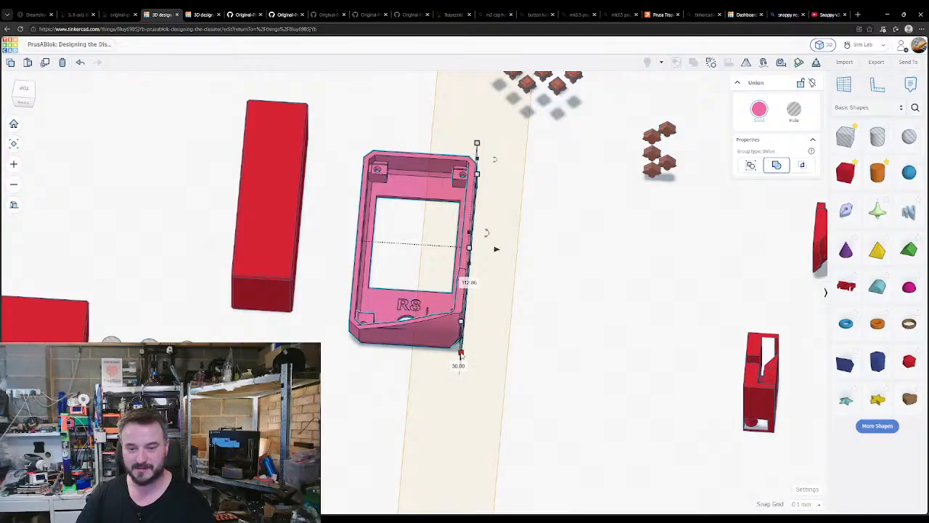
- Return the workplane to the base and measure the trimmed cover's length and width from above
left_click(381, 404)
right_click_drag(382, 405, 384, 407)
key("w")
left_click(385, 408)
left_click(429, 378)
mouse_move(469, 386)
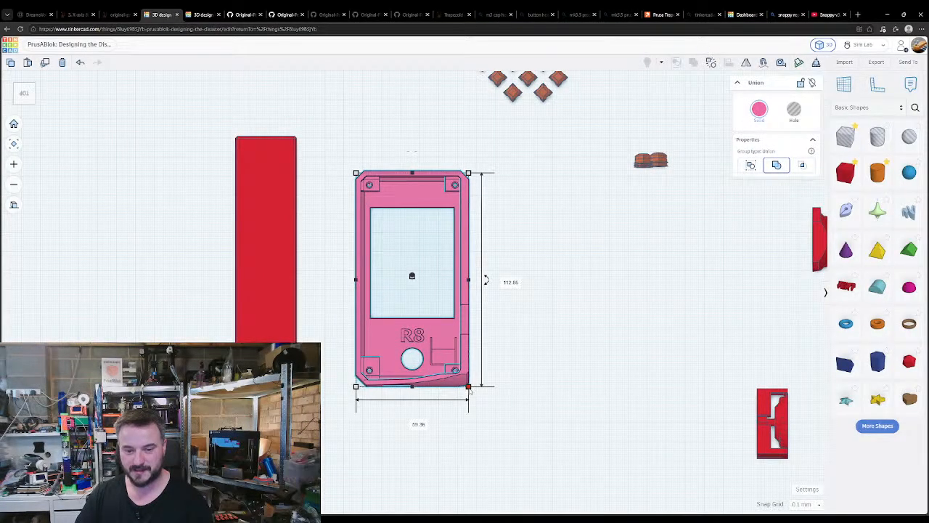
left_click(443, 424)
left_click(374, 357)
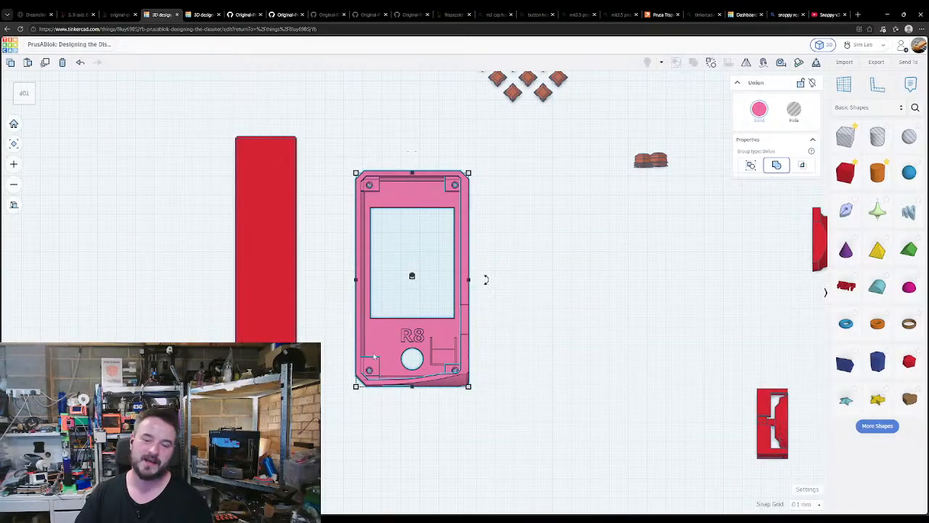
right_click_drag(451, 400, 447, 422)
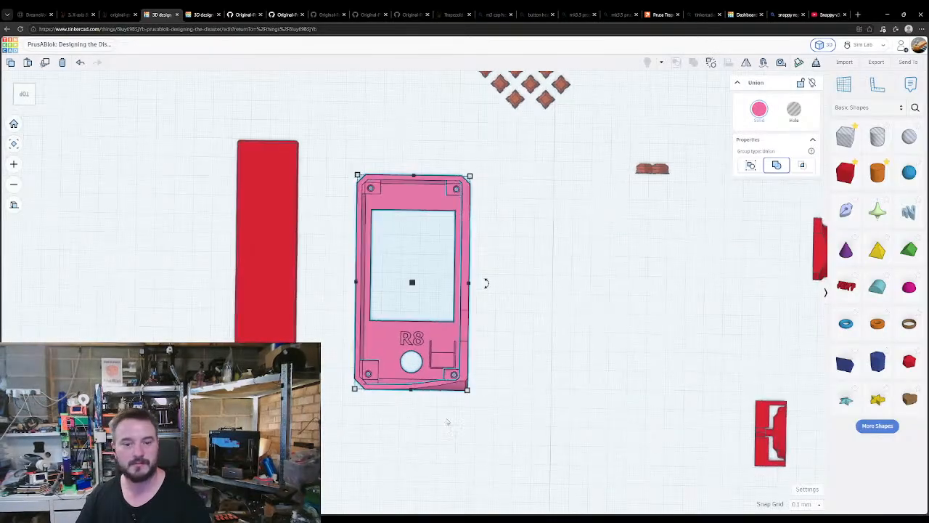
- Set the remaining red box's length to 64
left_click(256, 278)
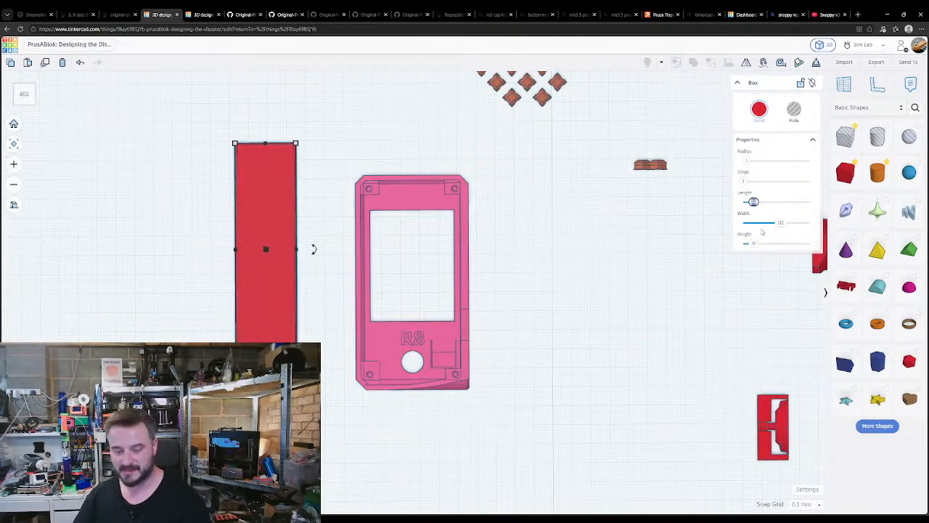
type("64")
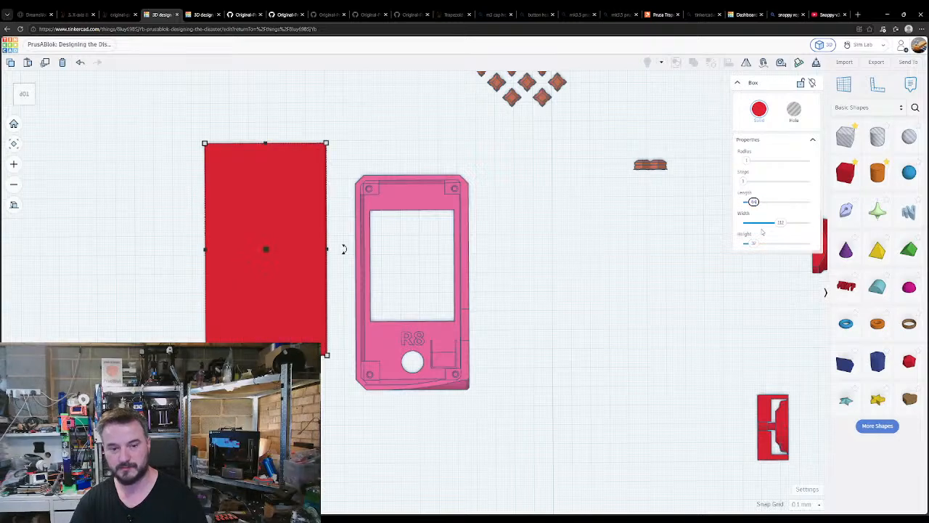
key("Return")
left_click(428, 352)
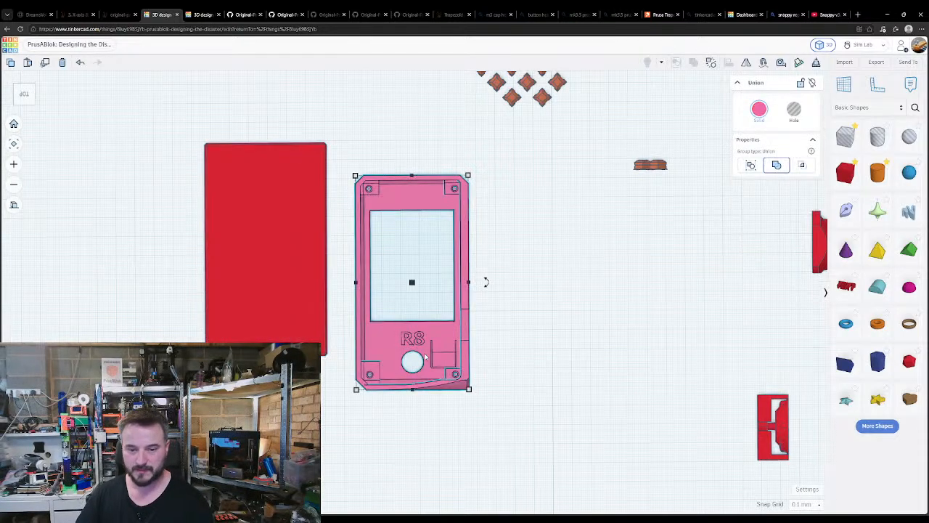
right_click_drag(400, 385, 393, 311)
left_click(382, 218)
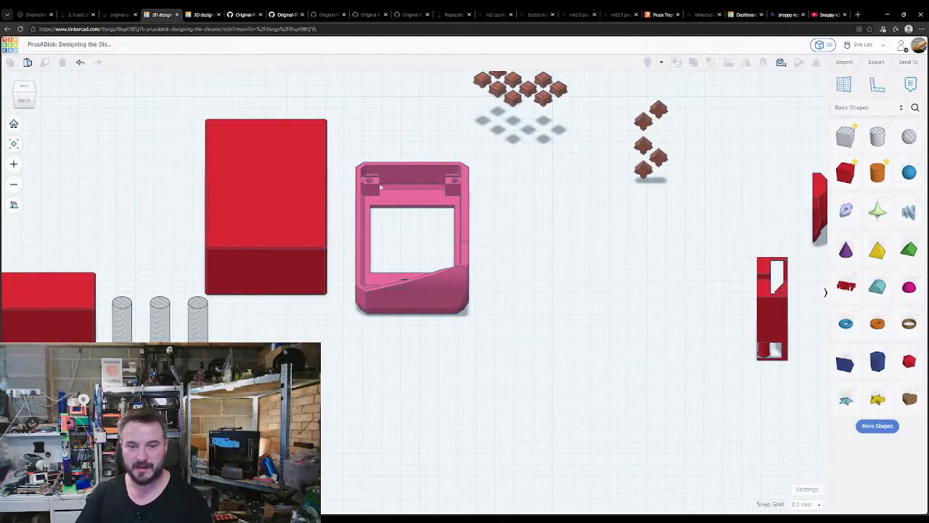
left_click(453, 293)
- Duplicate the 112 by 64 mm box, drop the copy onto a workplane set on the cover's rim, and restore the base workplane
right_click_drag(494, 363, 553, 385)
left_click(290, 280)
key("ctrl+d")
key("w")
left_click(416, 191)
key("d")
key("w")
left_click(585, 339)
left_click(507, 308)
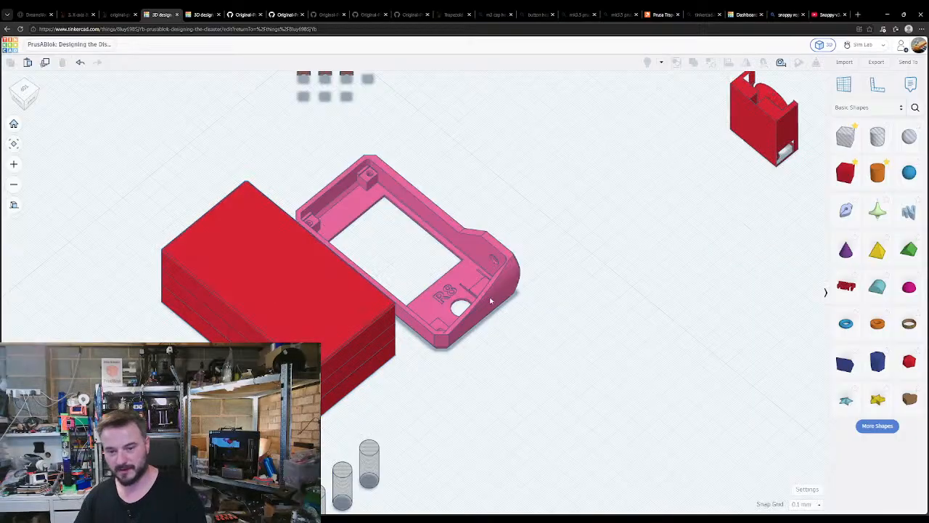
- Align a red box over the pink R8 case, centring it along the case's width and length
left_click(497, 303)
left_click(359, 299, "shift")
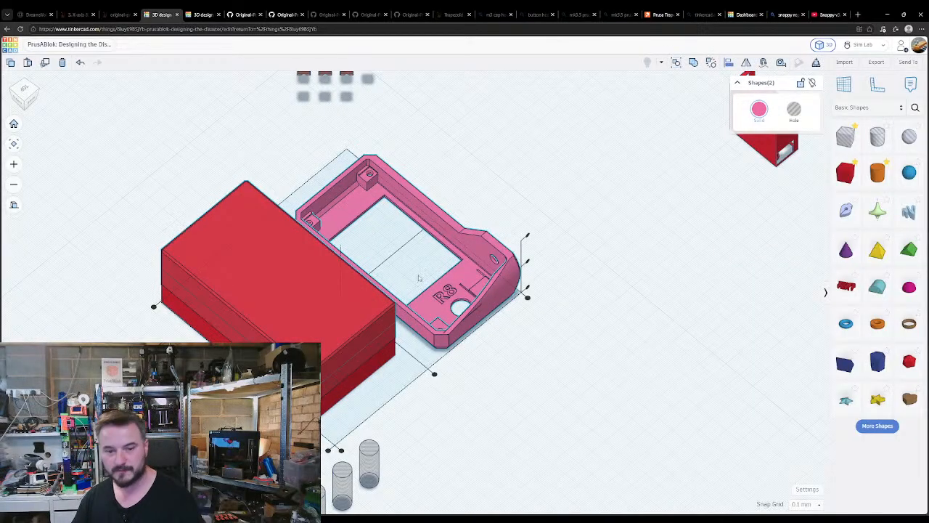
left_click(436, 307, "shift")
left_click(438, 324, "shift")
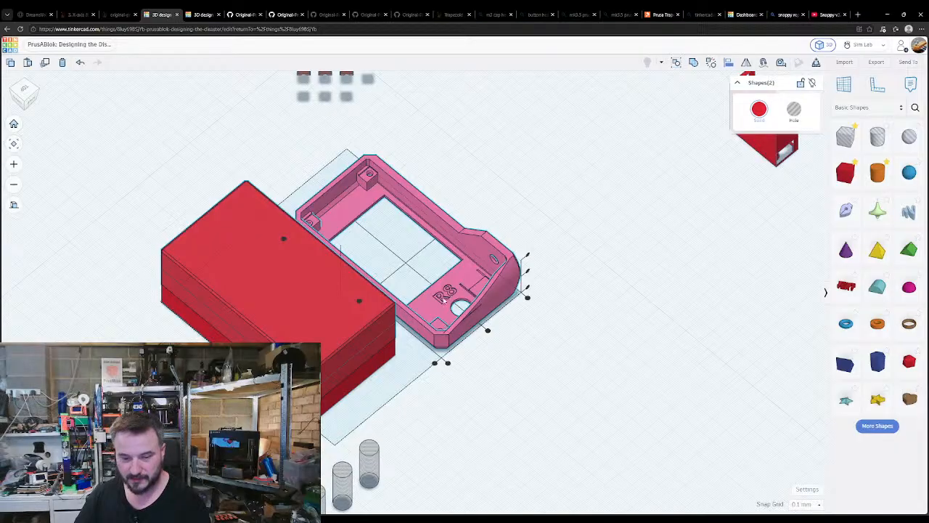
left_click(488, 330)
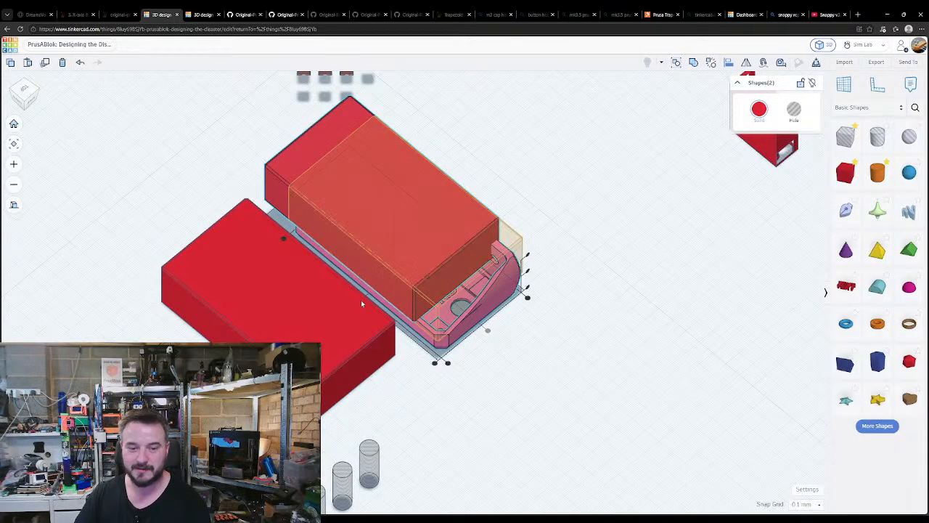
left_click(360, 300)
- Nudge the red box on the case horizontally in small steps so it fully covers the case's end wall
left_click(562, 389)
right_click_drag(562, 390, 349, 249)
left_click(381, 215)
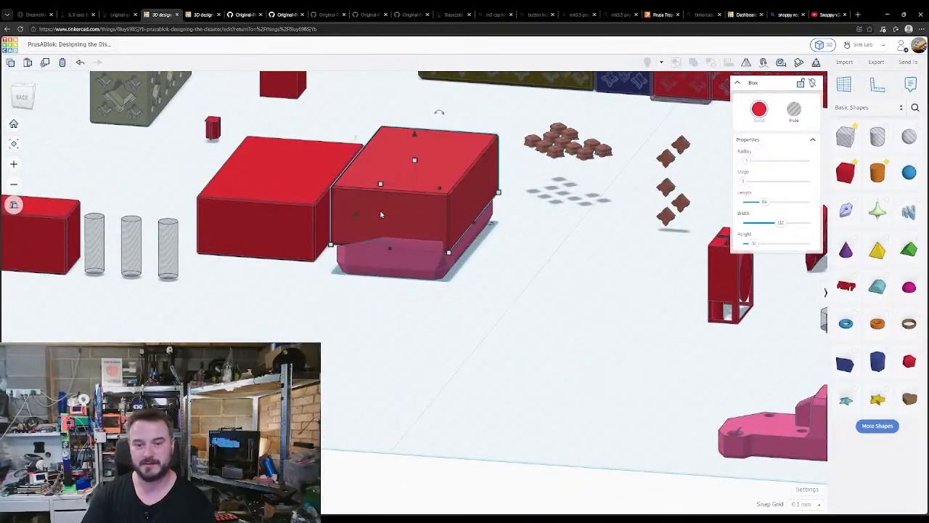
key("shift+Down")
key("shift+Down")
key("shift+Down")
key("shift+Down")
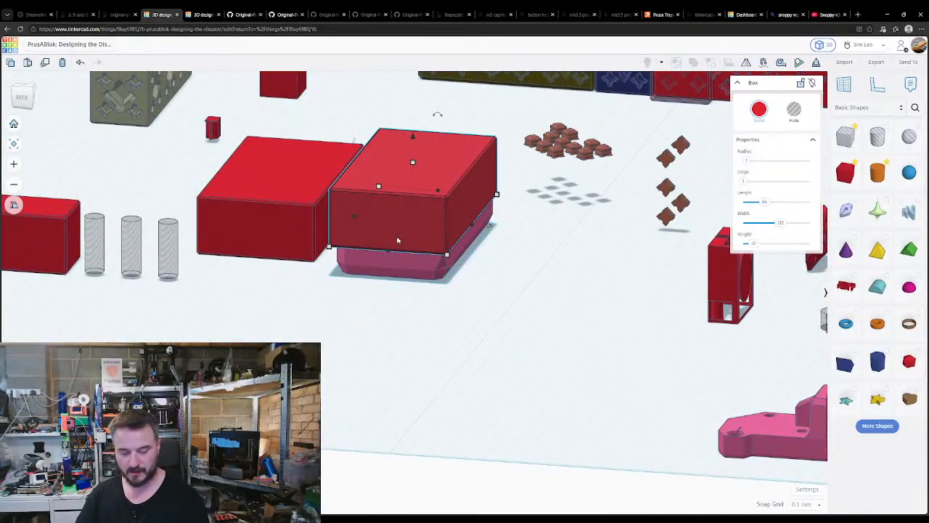
- Turn the overlapping red box into a hole and group it with the pink case to trim the case's upper part
key("h")
left_click(408, 263, "shift")
key("ctrl+g")
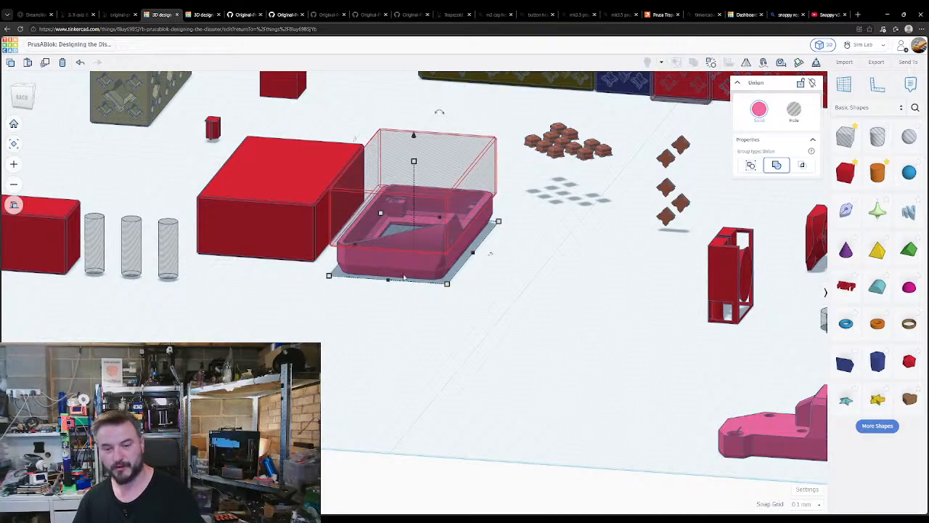
left_click(388, 296)
right_click_drag(389, 294, 509, 392)
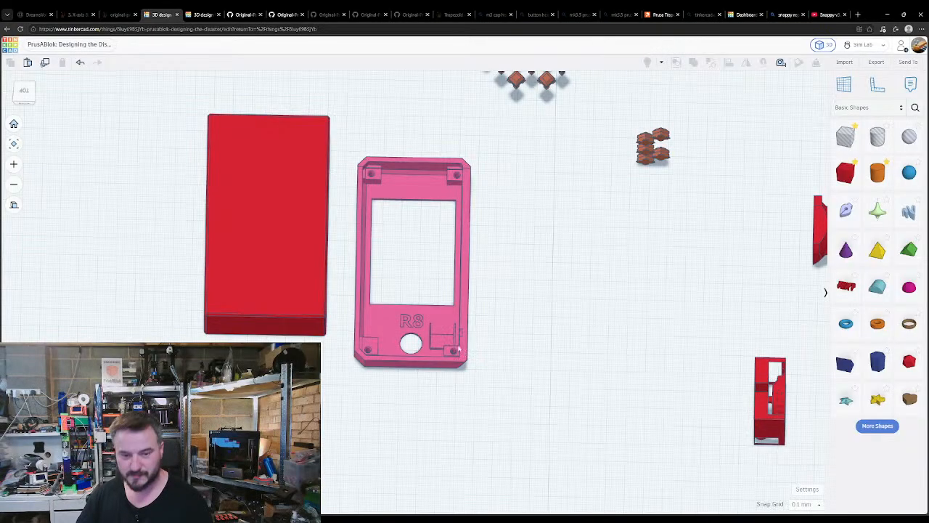
- Align another red box with the pink case, centring it across the case's width and length
left_click(463, 353)
right_click_drag(463, 353, 411, 385)
left_click(288, 230)
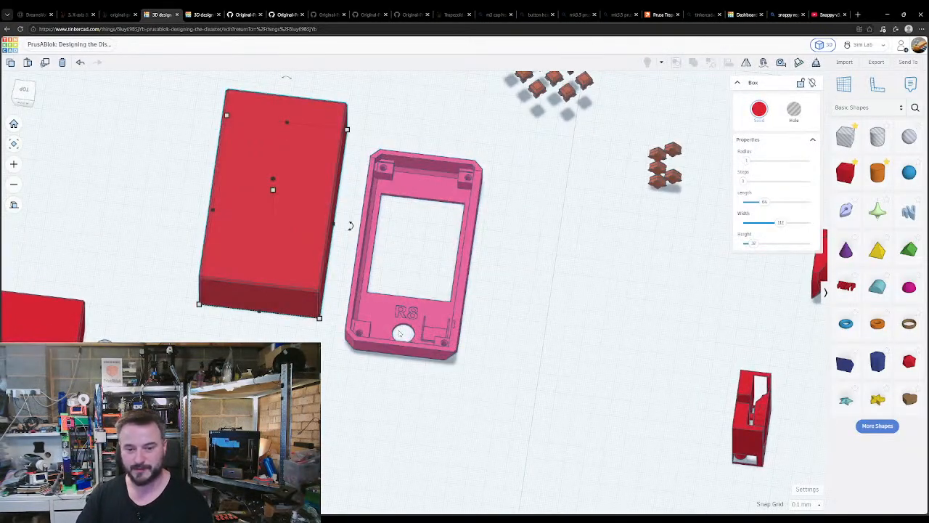
left_click(399, 334)
left_click(291, 278)
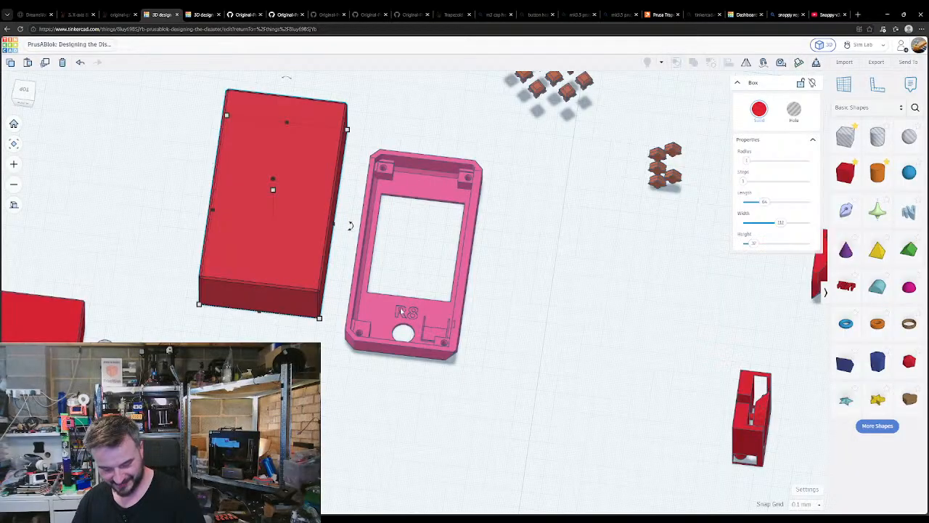
left_click(401, 311)
key("ctrl+shift+g")
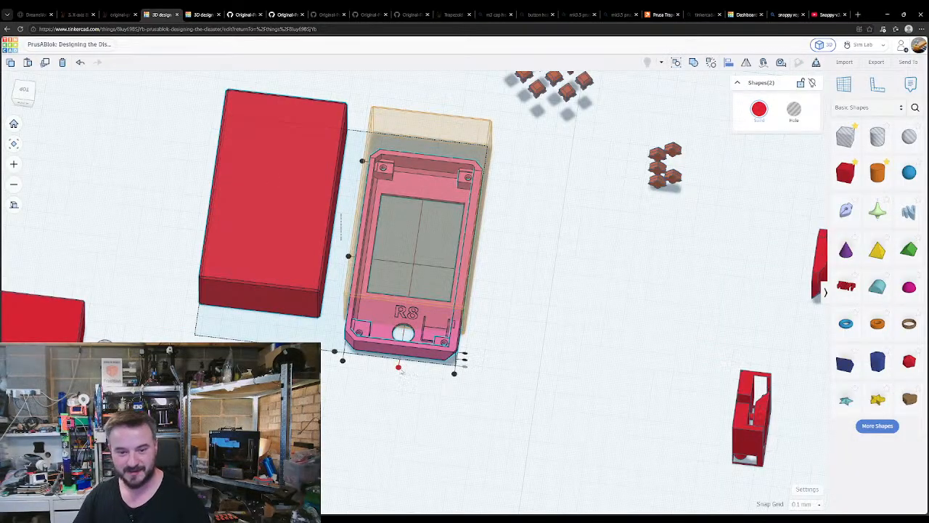
left_click(400, 368)
left_click(348, 257)
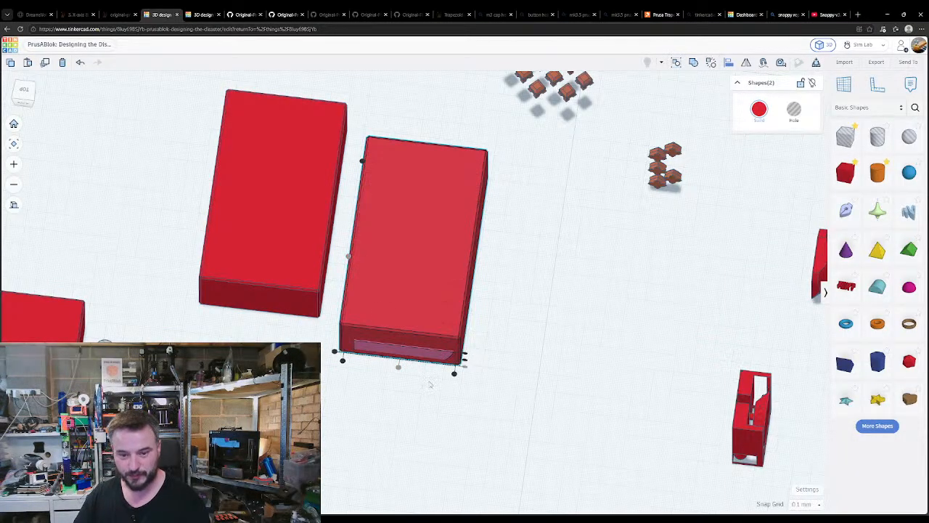
left_click(450, 405)
- Group the red box with the pink case and set the group type to Intersect
left_click(392, 324)
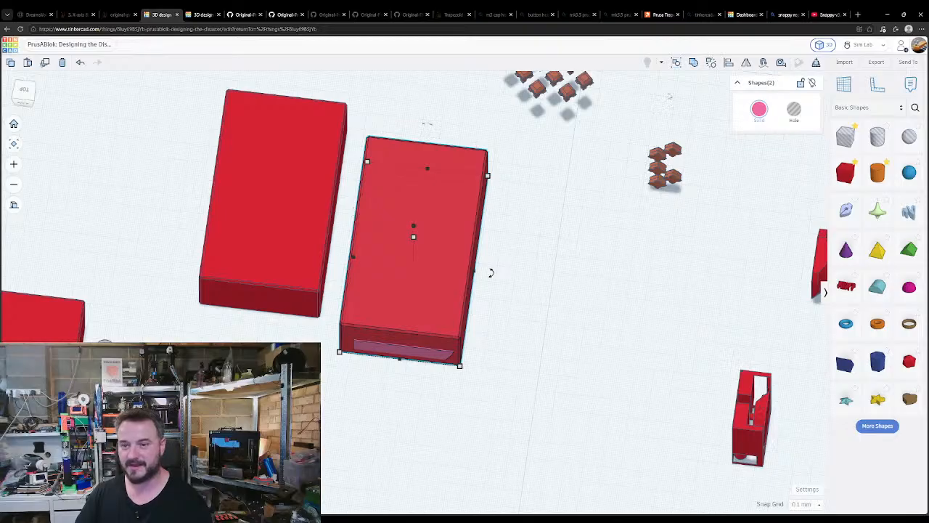
key("ctrl+g")
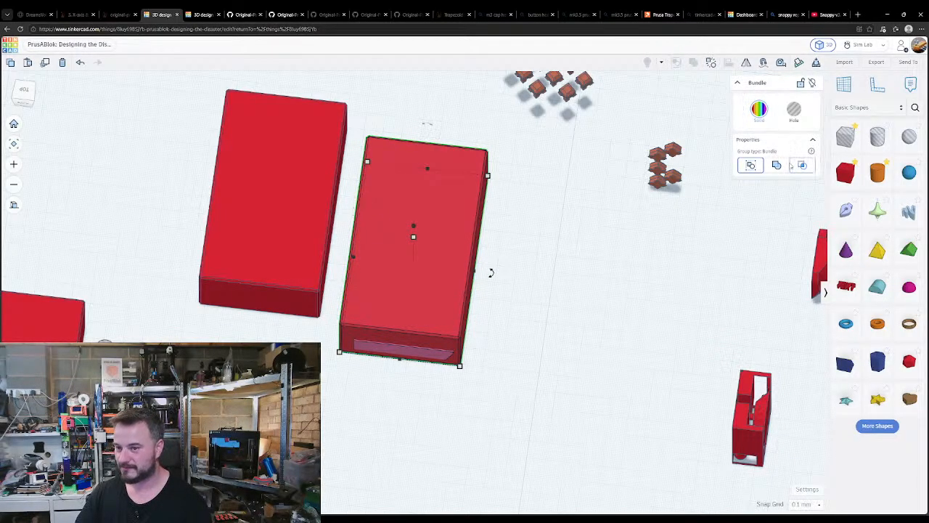
left_click(802, 165)
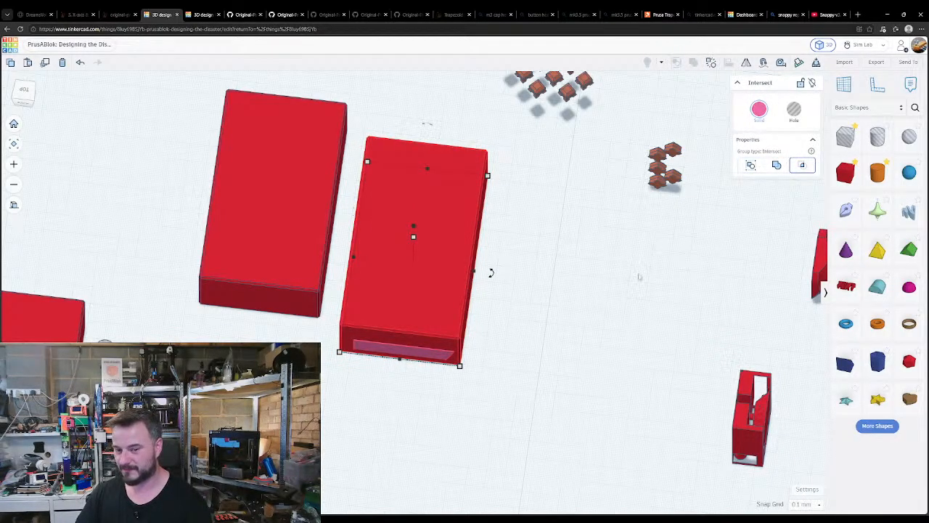
left_click(563, 309)
scroll(403, 312, "up", 5)
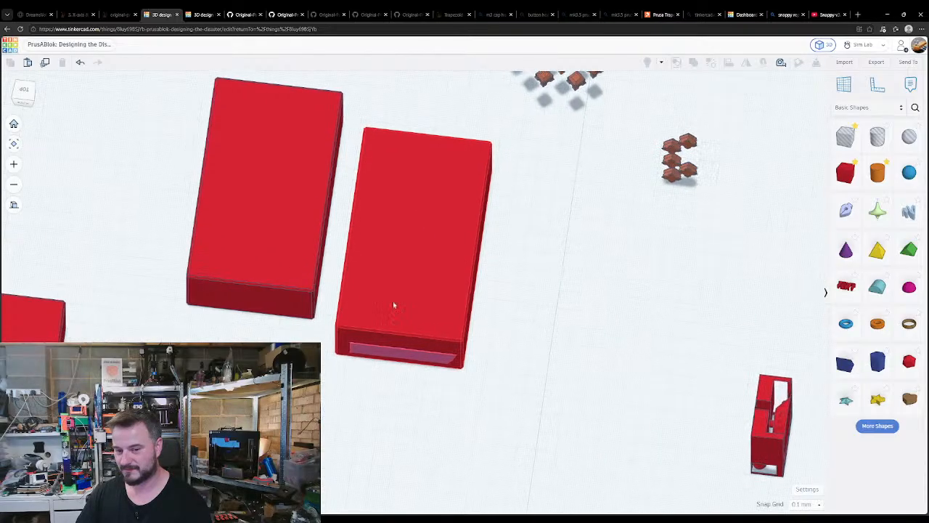
right_click_drag(454, 325, 408, 325)
left_click(392, 292)
left_click(231, 239)
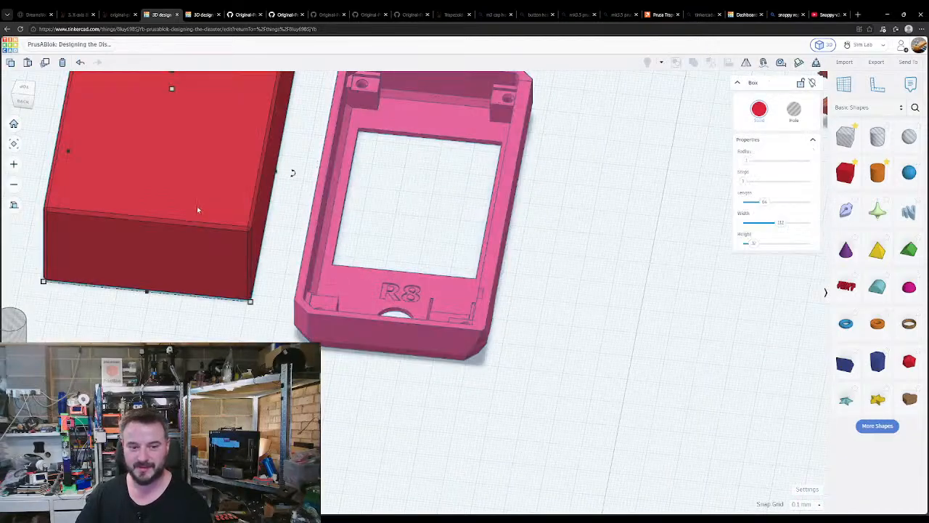
left_click(357, 299)
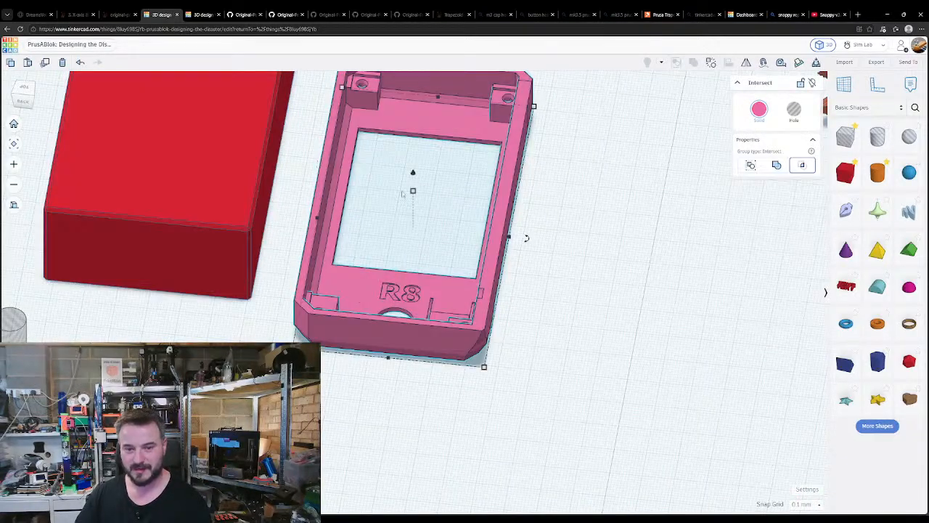
left_click(261, 199)
left_click(358, 295)
left_click(231, 209)
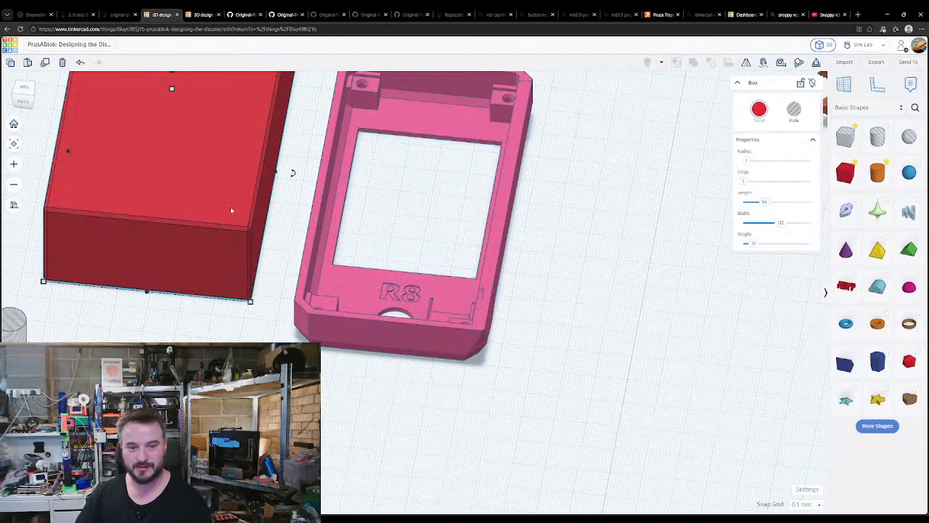
left_click(482, 307)
- Place a box hole on the pink case and stretch its opposite corners to cover the whole case outline
left_click_drag(850, 140, 527, 274)
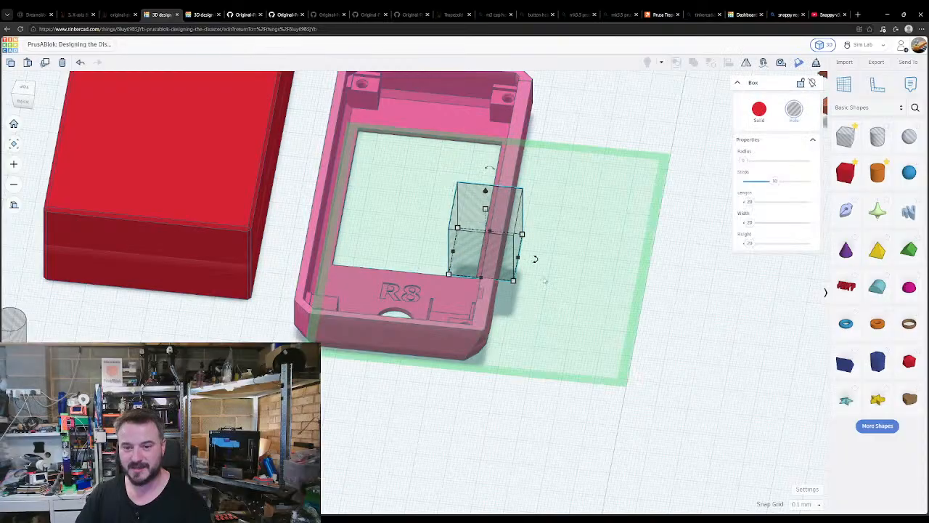
right_click_drag(591, 316, 617, 436)
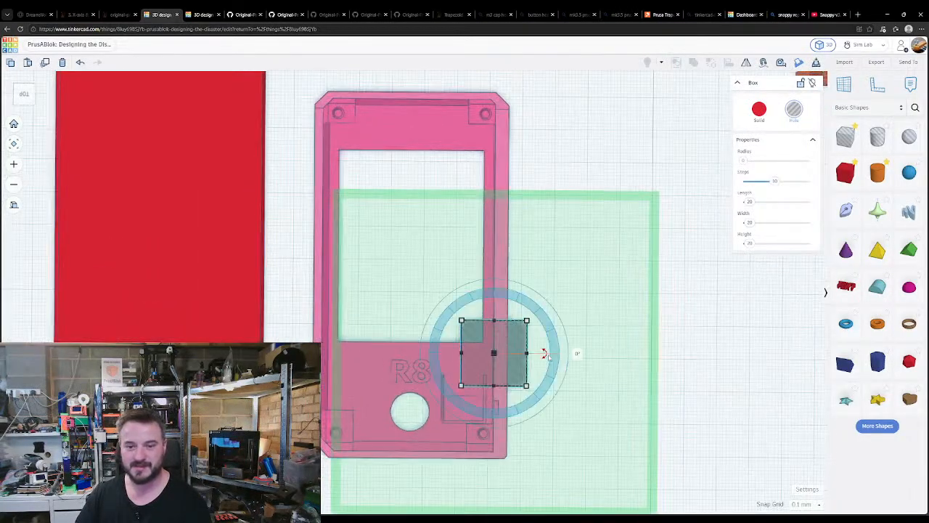
scroll(534, 353, "down", 10)
scroll(428, 304, "up", 3)
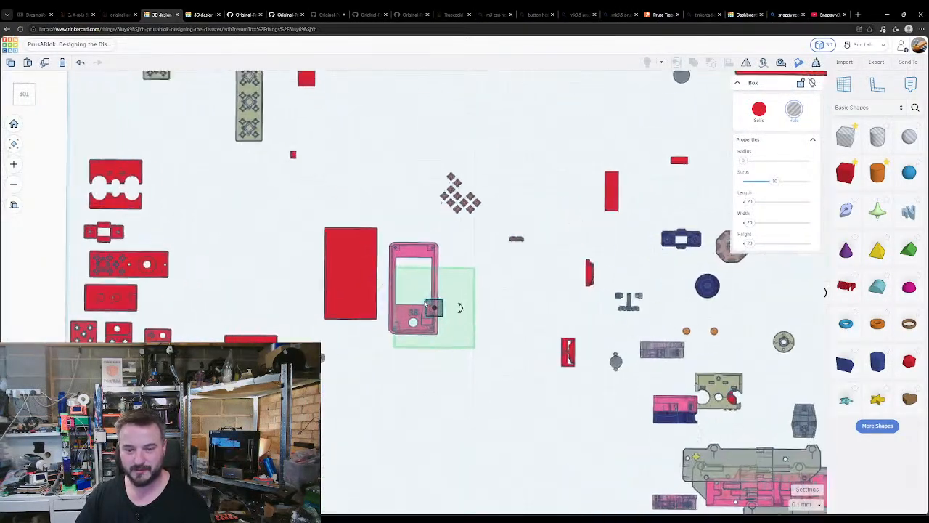
left_click(522, 294)
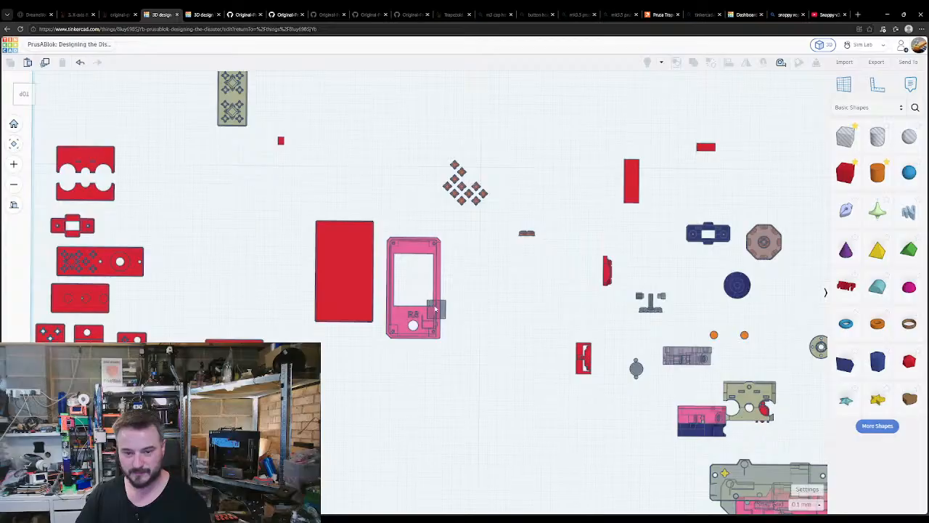
left_click(435, 310)
scroll(462, 309, "up", 6)
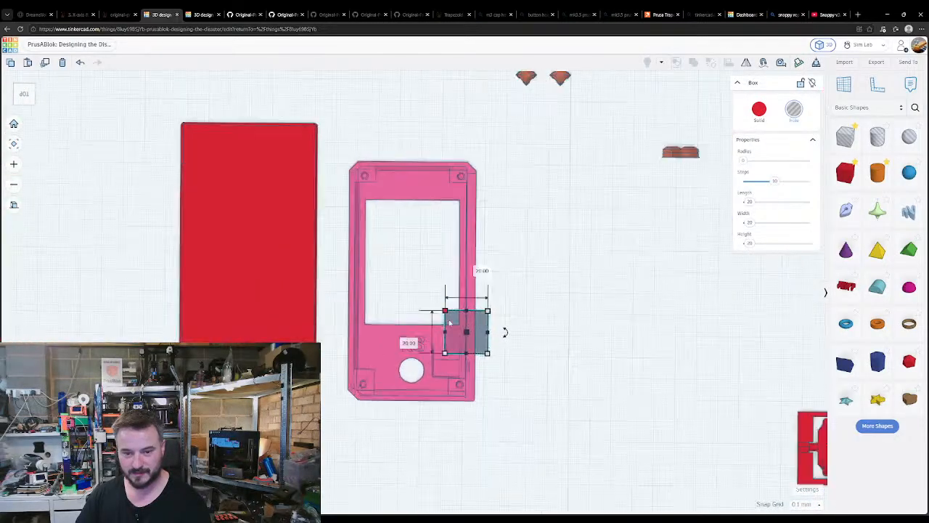
left_click_drag(458, 318, 316, 96)
left_click_drag(415, 379, 417, 449)
left_click(455, 474)
right_click_drag(477, 429, 463, 348)
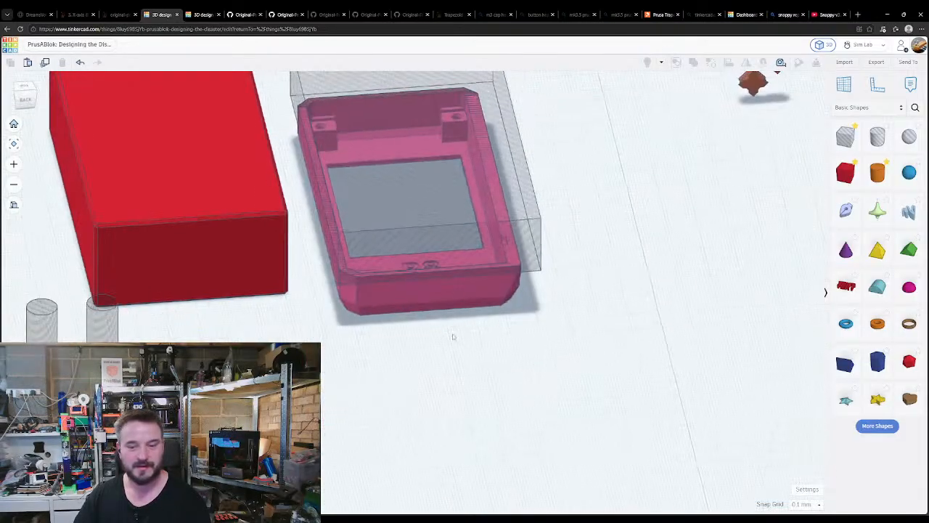
- Group the stretched box hole with the pink case to cut away anything above the case walls
left_click(449, 276)
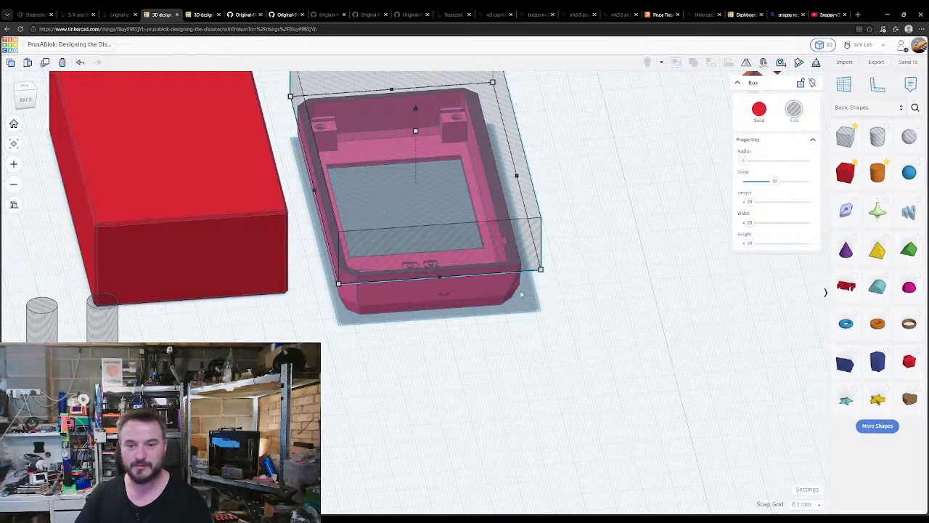
left_click(478, 295, "shift")
key("ctrl+g")
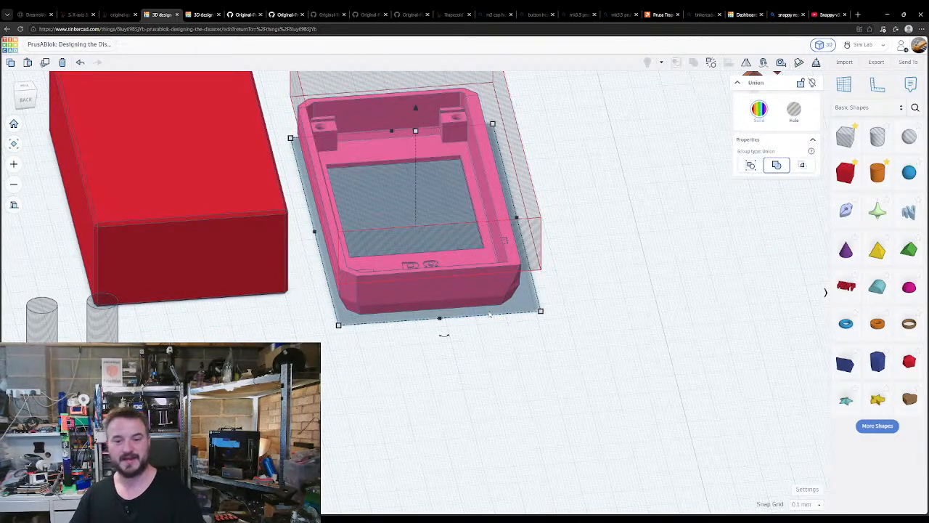
left_click(471, 347)
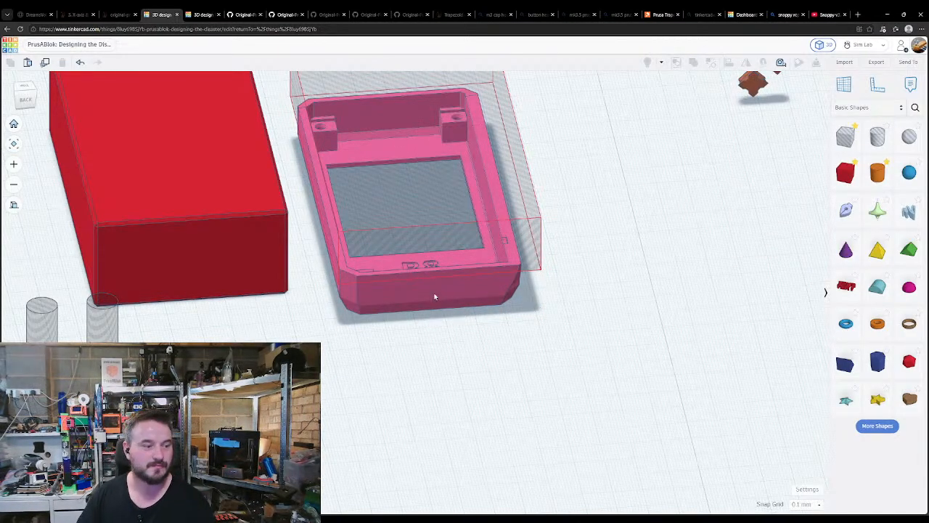
right_click_drag(397, 291, 364, 290)
left_click(385, 284)
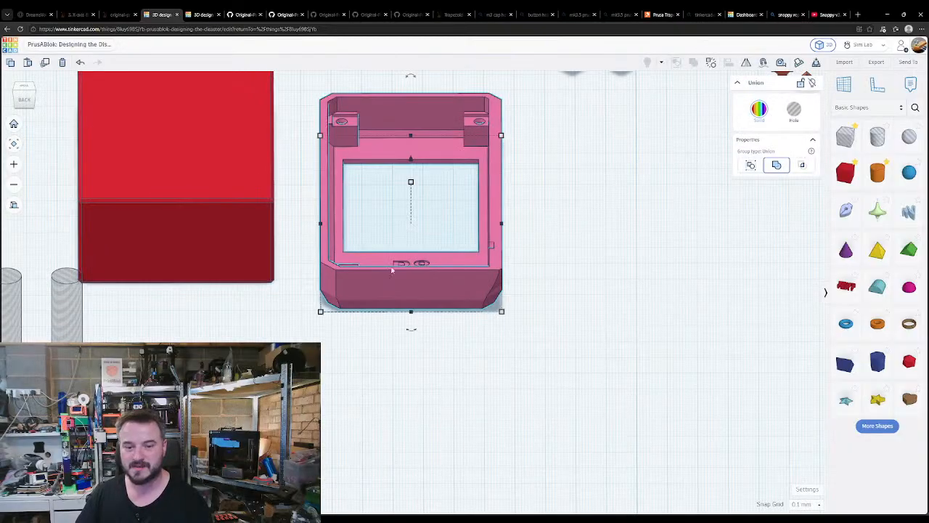
left_click(375, 368)
- Move a red box about 153 mm sideways to the free side of the pink case and set its height to 16 mm
left_click(239, 235)
left_click_drag(239, 235, 627, 285)
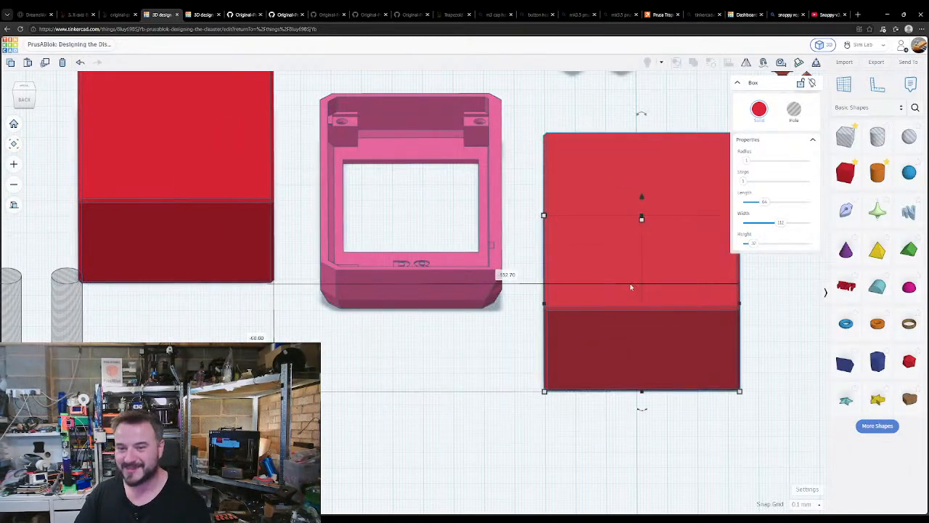
left_click(677, 260)
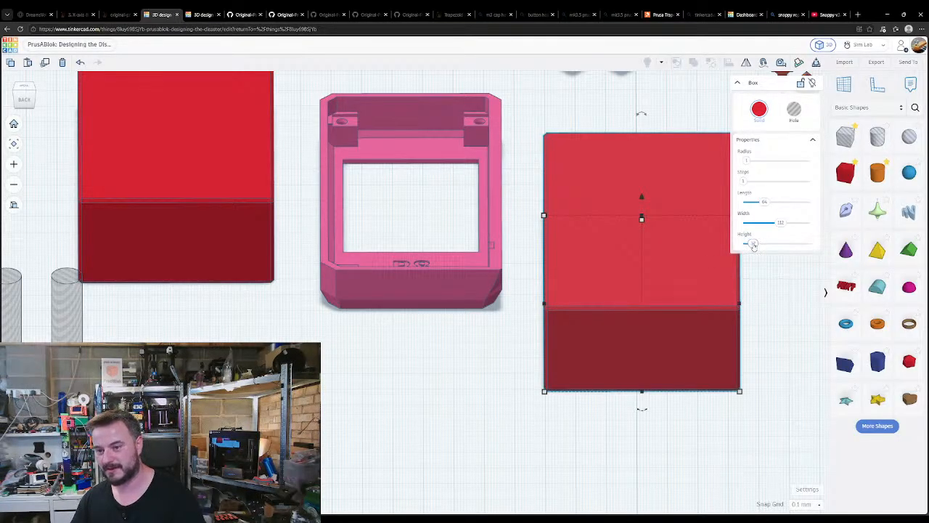
left_click_drag(753, 246, 745, 255)
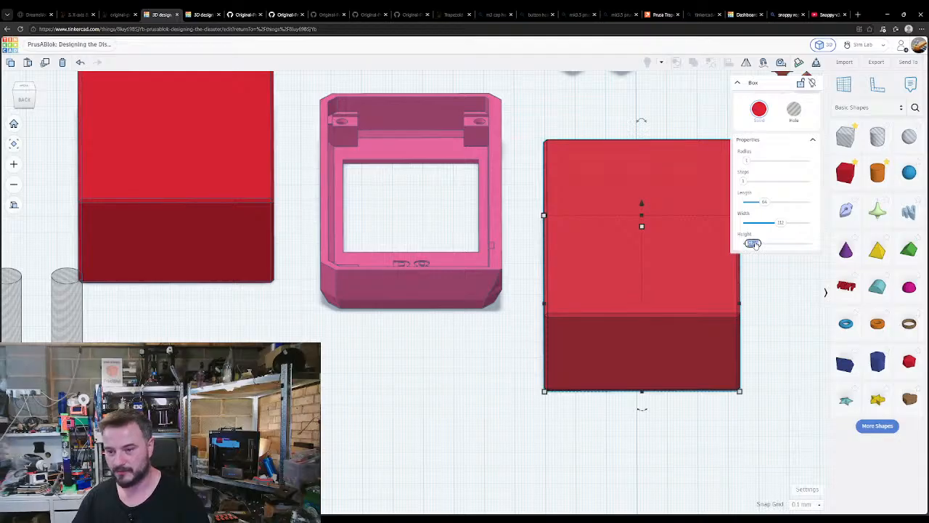
type("16")
key("Return")
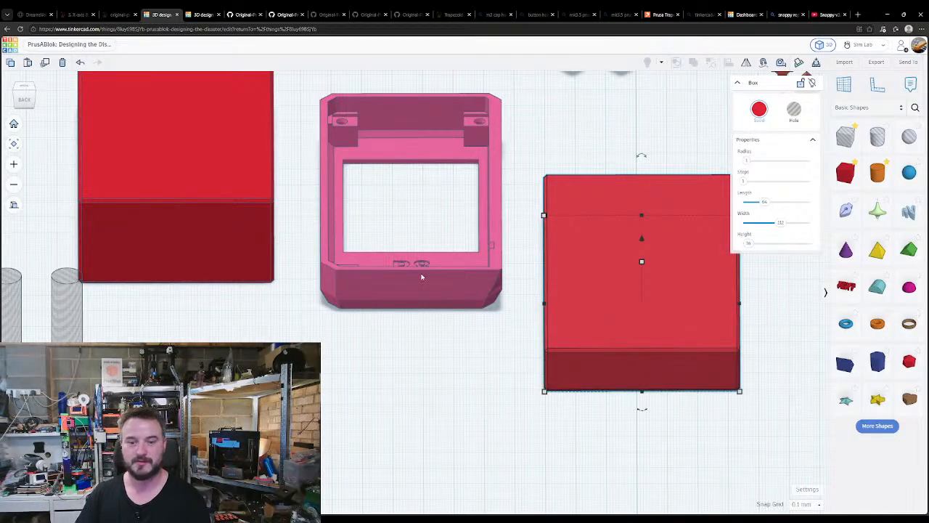
- Convert the pink case group into a hole
left_click(422, 277, "shift")
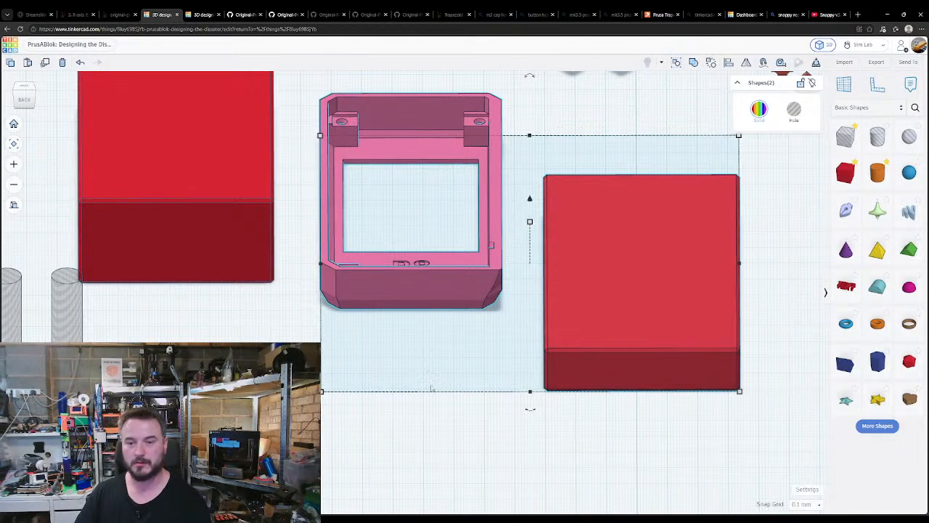
left_click(421, 277)
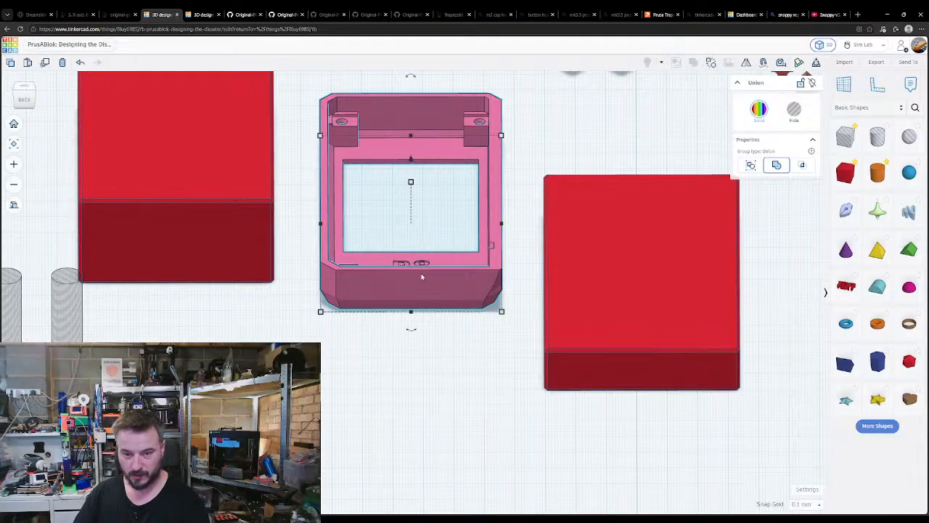
key("h")
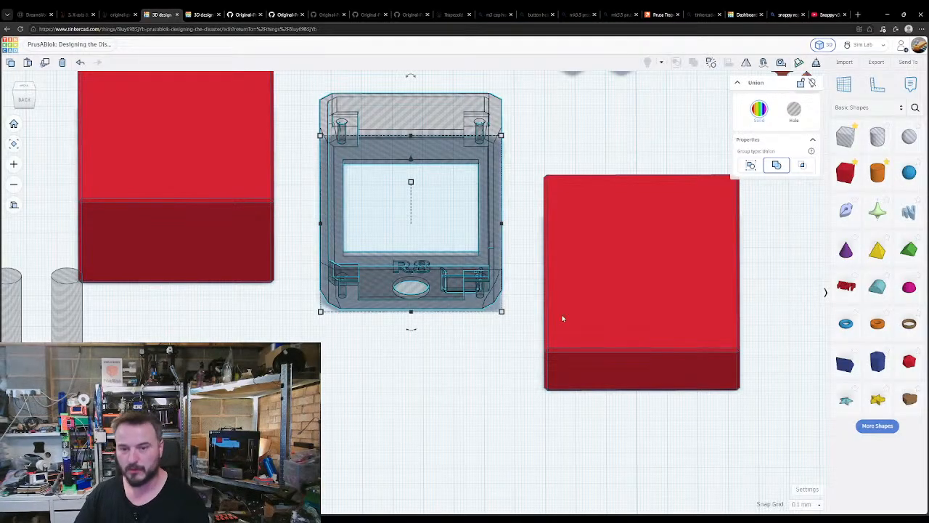
- Move the 16 mm high red box beside the case hole and align the two on their centres in both horizontal directions
left_click_drag(601, 318, 573, 266)
left_click(483, 283, "shift")
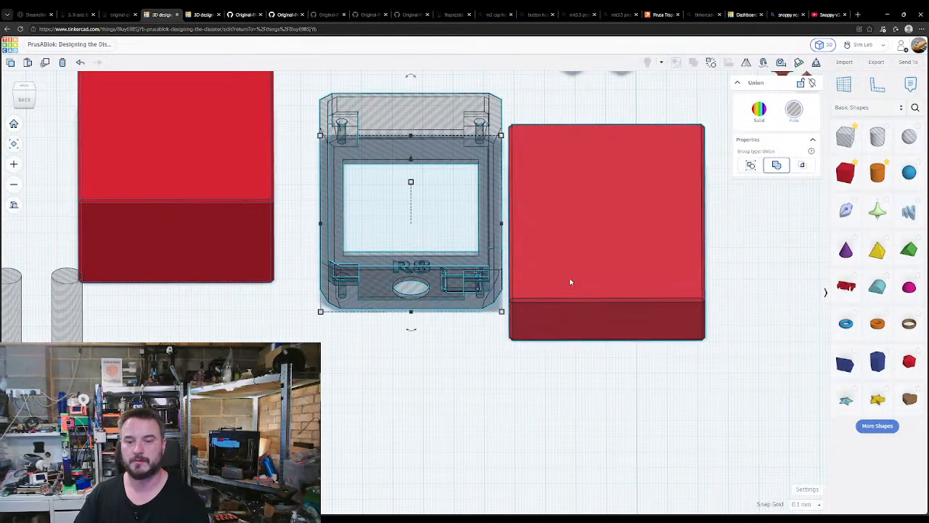
key("l")
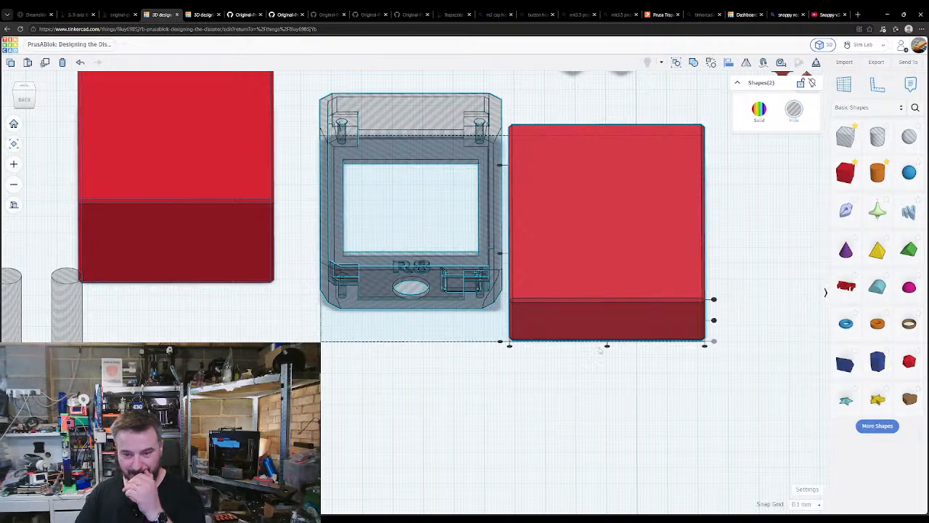
left_click(606, 346)
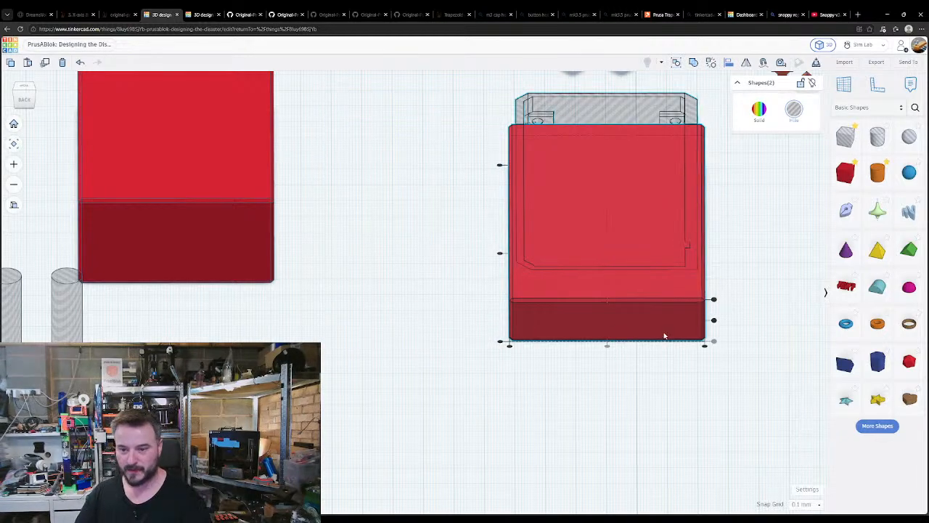
left_click(499, 254)
left_click(461, 309)
right_click_drag(464, 302, 361, 336)
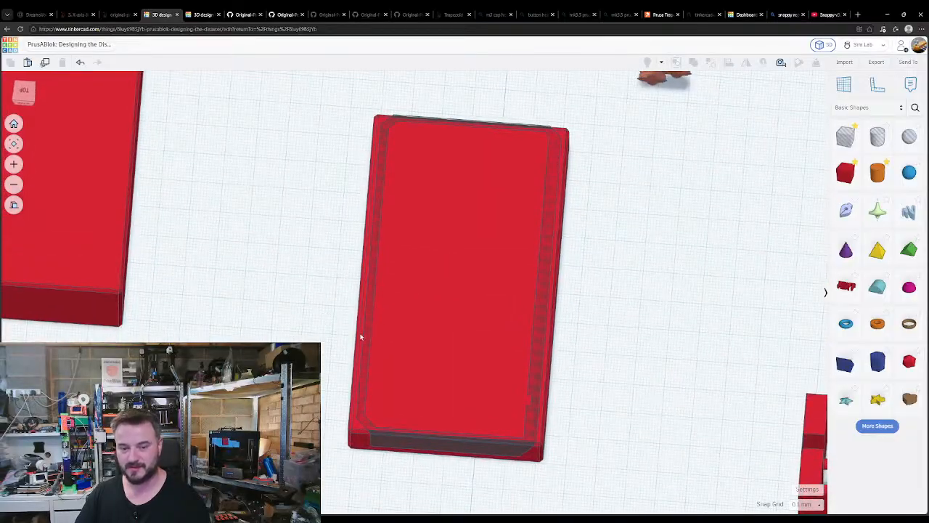
- Group the red box with the case hole to cut the case shape out of it, and inspect the open end
left_click(393, 420)
key("ctrl+g")
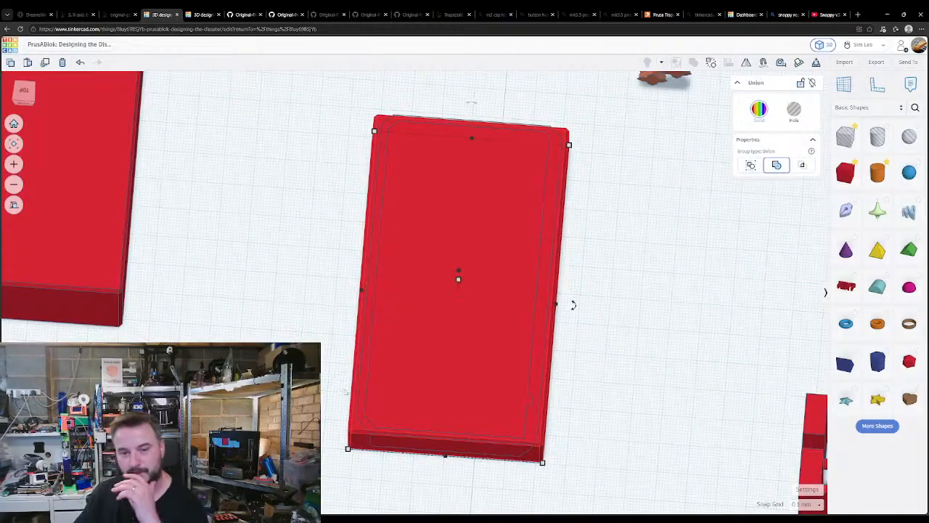
left_click(286, 307)
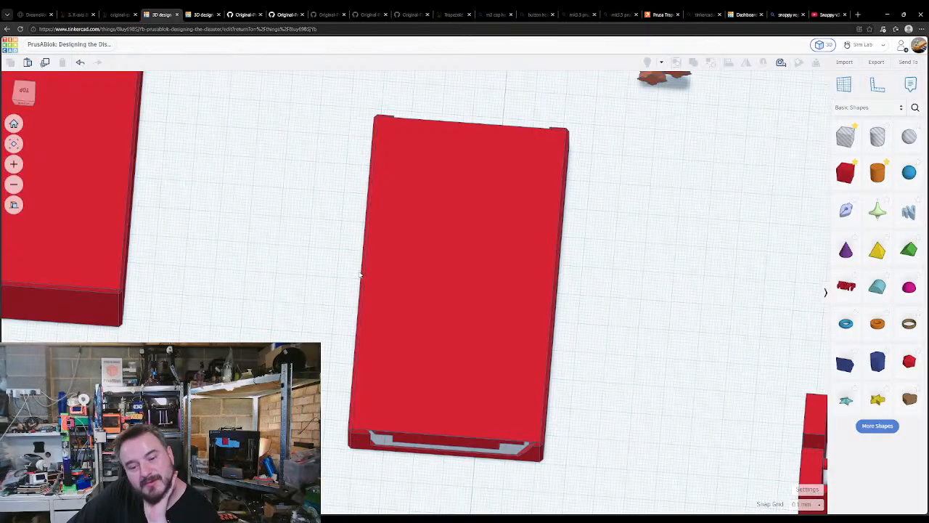
scroll(420, 288, "up", 2)
right_click_drag(456, 336, 475, 326)
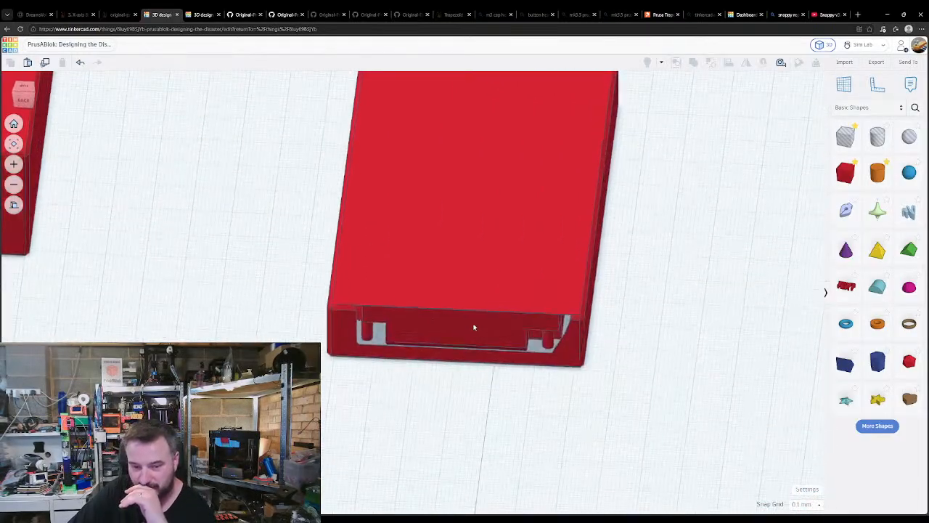
left_click(475, 327)
left_click(253, 268)
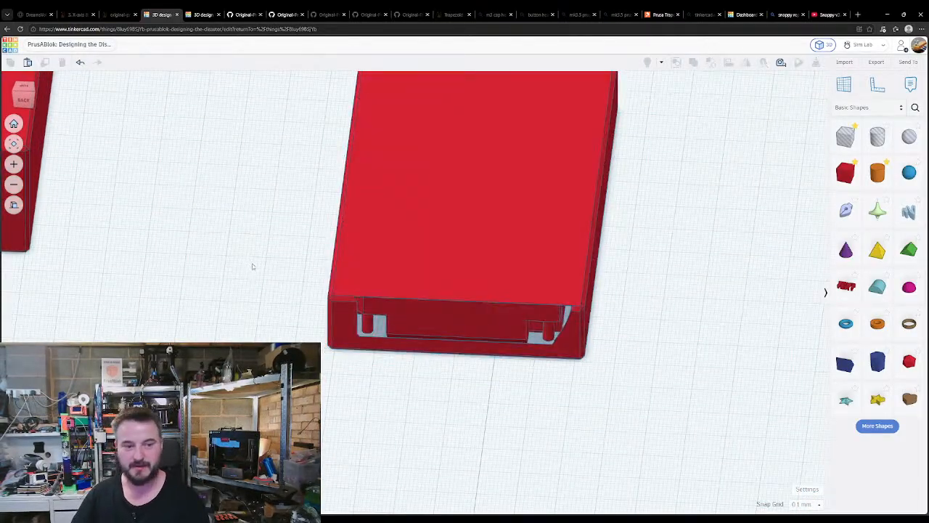
- Place a copy of the tall red box about 80 mm over, next to the cut-out box, and set its height to 16 mm
right_click_drag(264, 272, 87, 258)
left_click(29, 252)
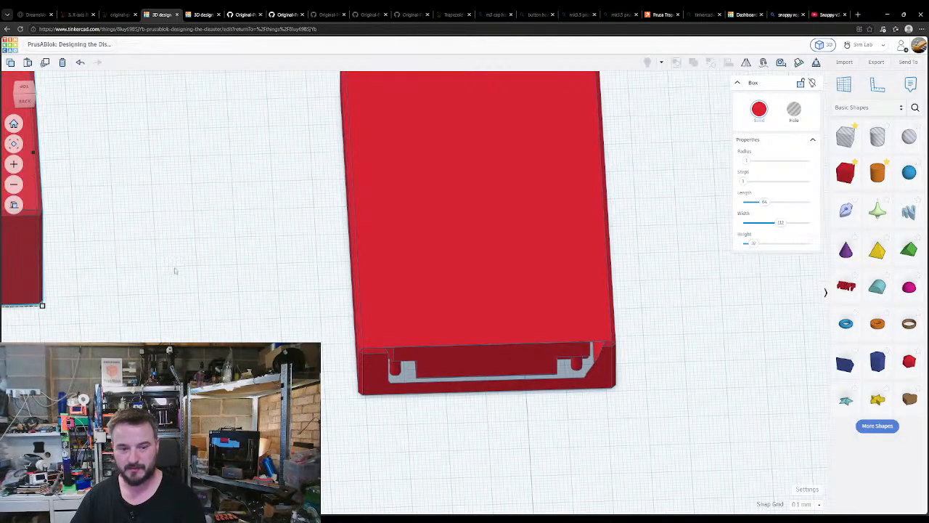
left_click_drag(35, 246, 356, 246)
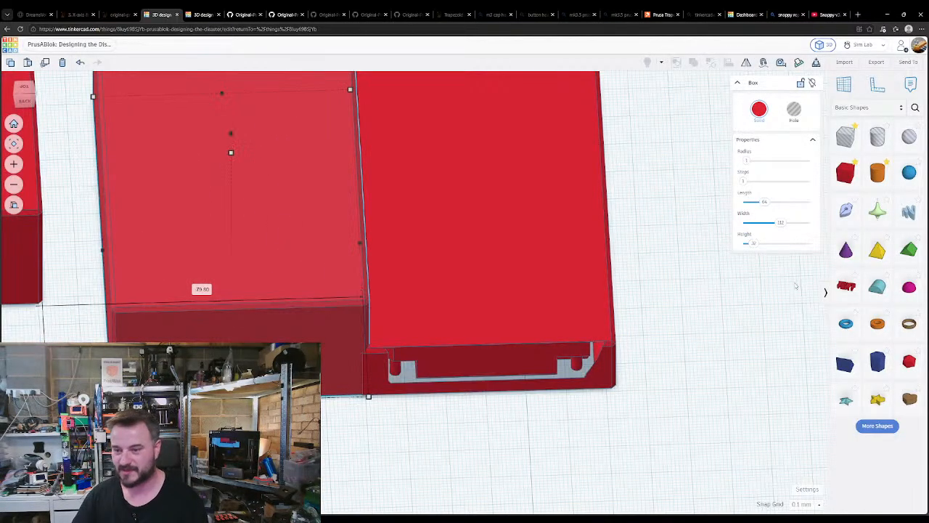
type("16")
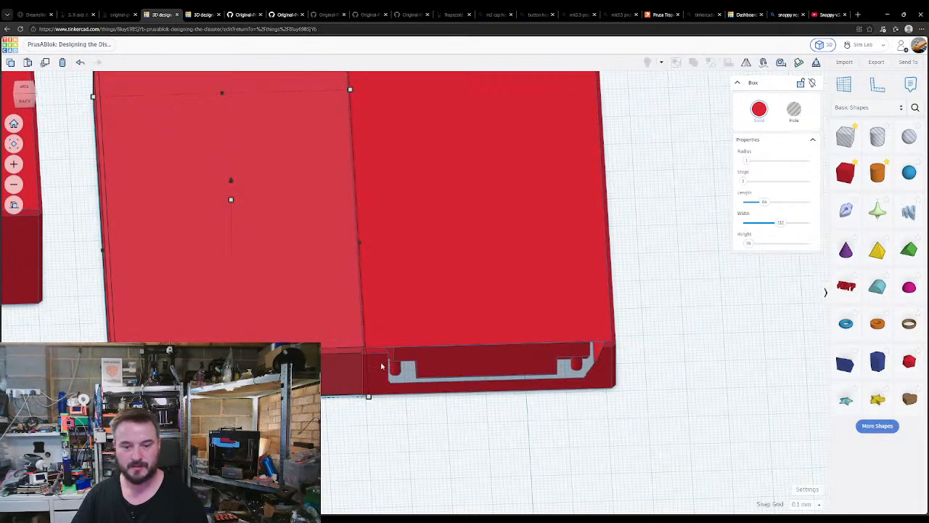
- Centre the new box sideways on the cut-out box so that the two overlap
left_click(416, 361, "shift")
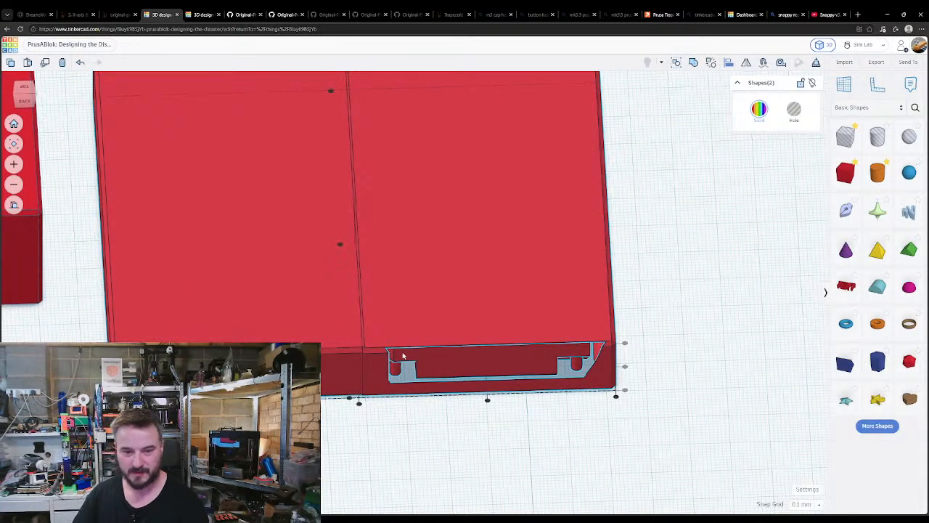
left_click(488, 401)
left_click(632, 396)
- Try turning the overlapping plain box into a hole
left_click(587, 342)
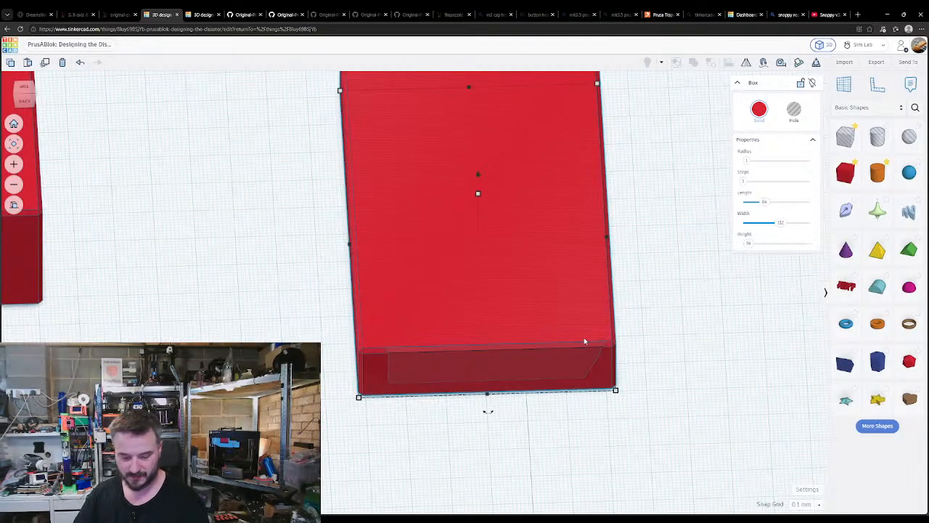
key("t")
left_click_drag(619, 430, 585, 420)
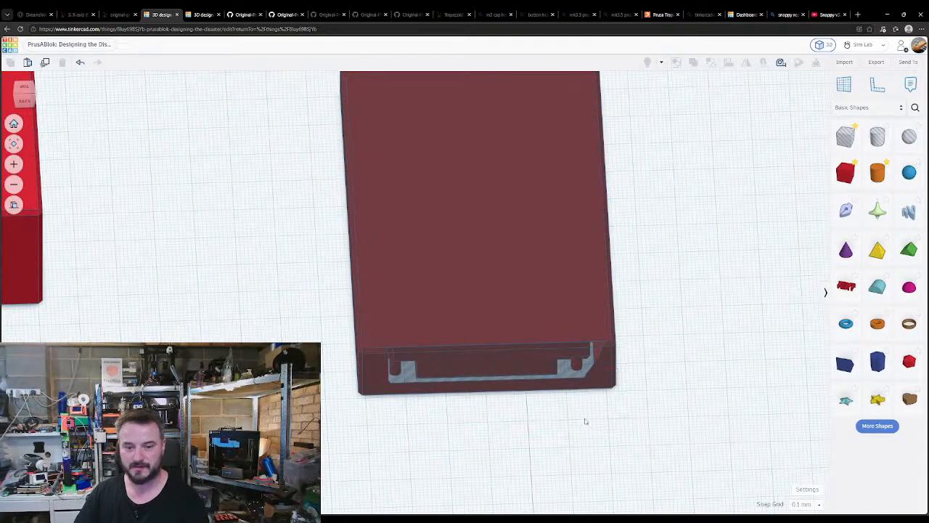
key("ctrl+z")
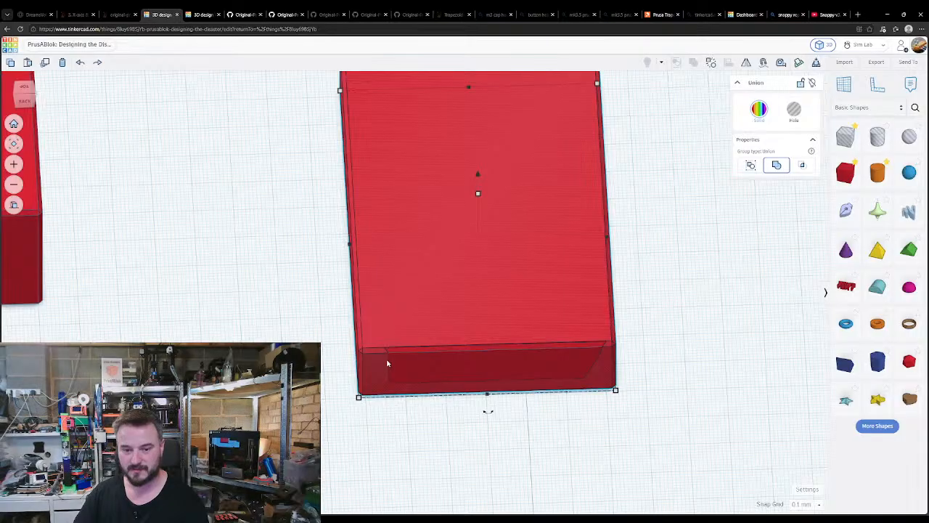
- Convert the cut-out box group into a hole while the overlapping plain box stays solid
double_click(400, 360)
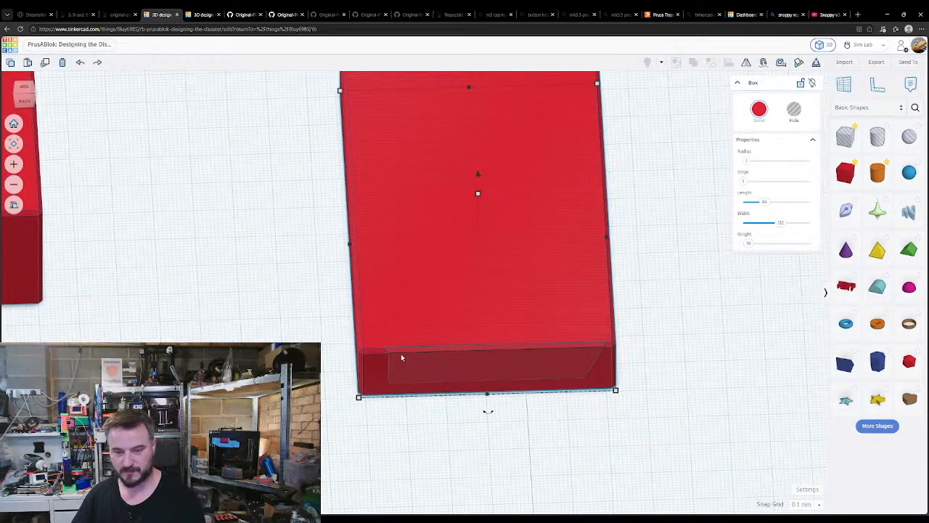
key("t")
key("t")
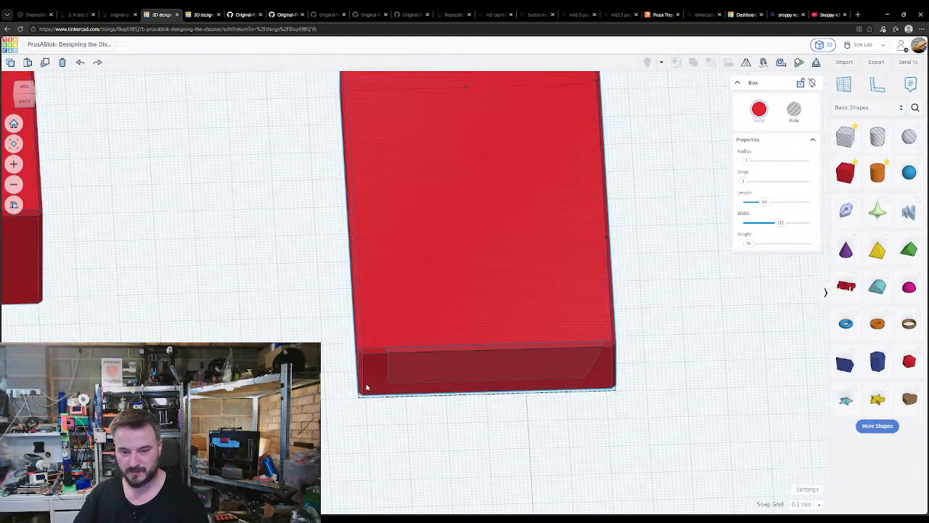
left_click(384, 421)
right_click_drag(411, 306, 482, 228)
left_click(469, 204)
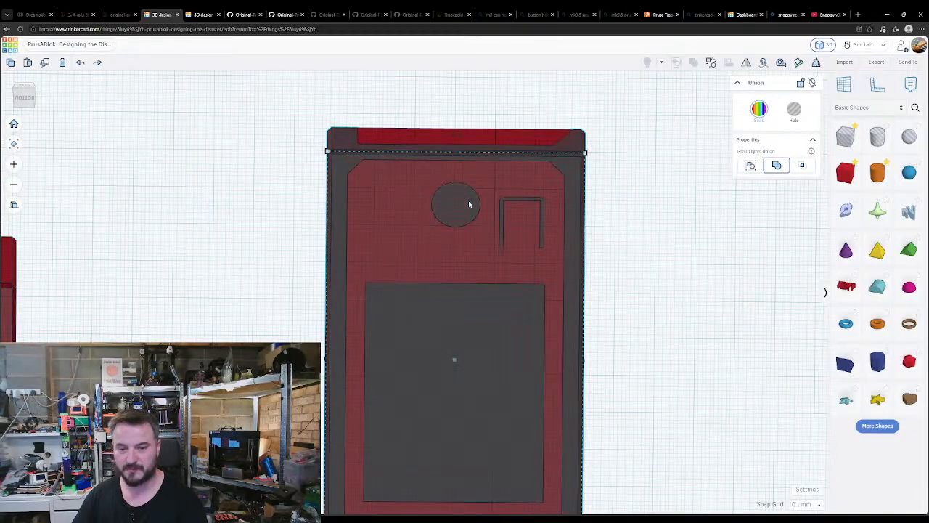
left_click(247, 197)
right_click_drag(249, 213, 263, 296)
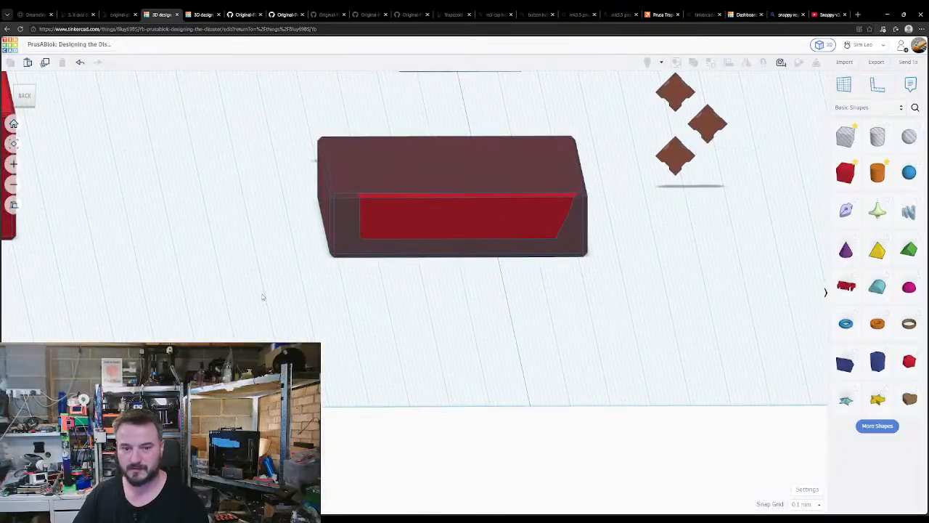
- Switch the plain 16 mm box to a hole and back to solid
left_click(396, 204)
key("h")
left_click(346, 223)
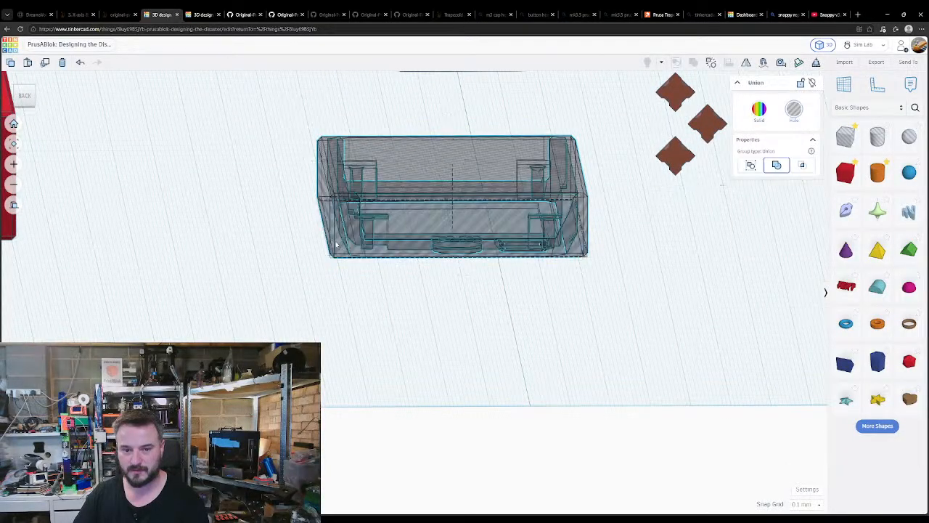
left_click(336, 245)
left_click(337, 244)
key("s")
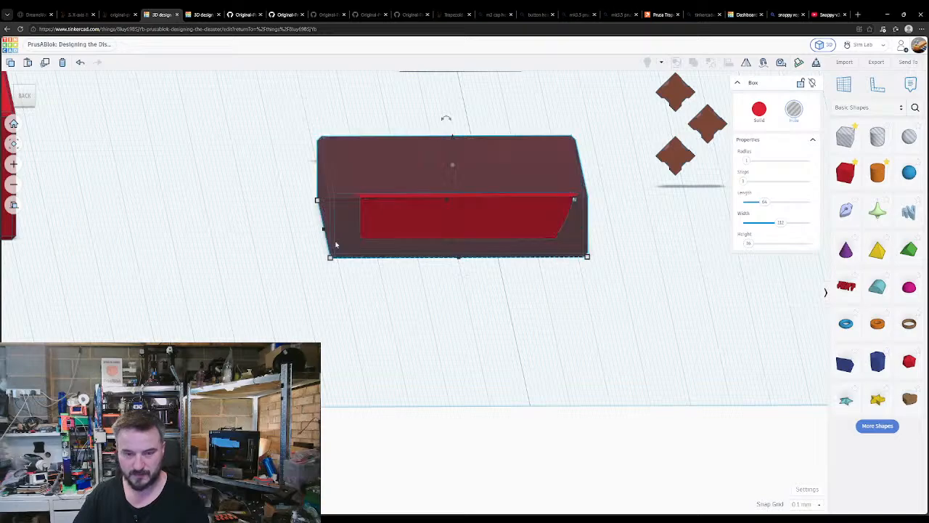
- Group the solid plain box with the overlapping cut-out hole to subtract it
left_click(379, 296)
right_click_drag(380, 296, 378, 334)
left_click_drag(393, 312, 326, 241)
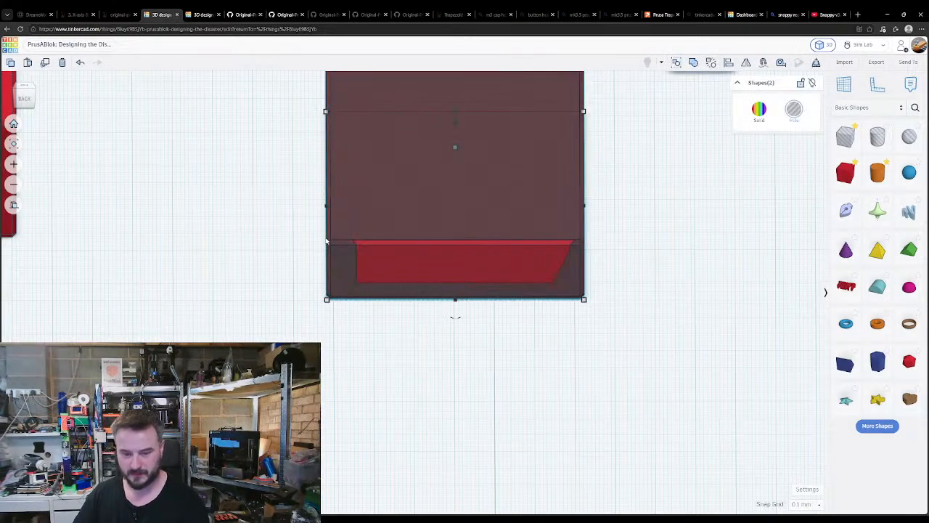
key("ctrl+g")
left_click(323, 240)
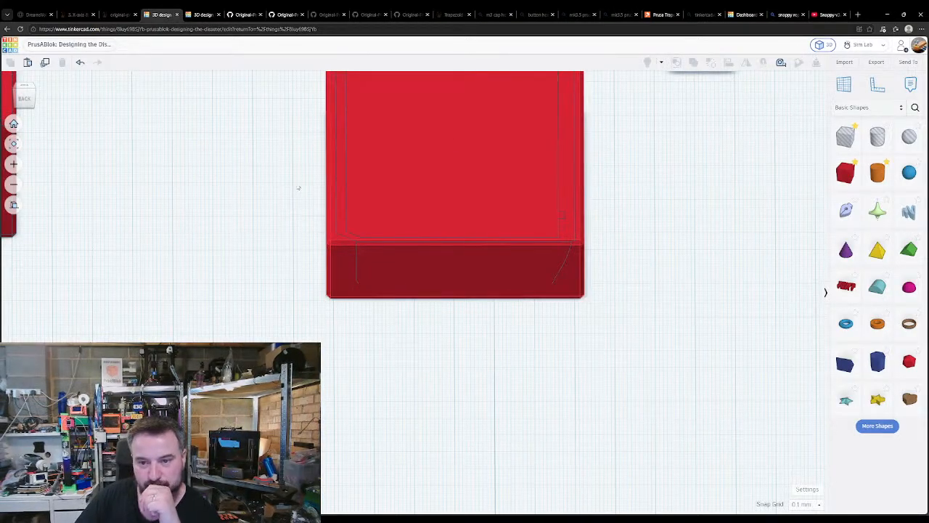
right_click_drag(302, 170, 409, 331)
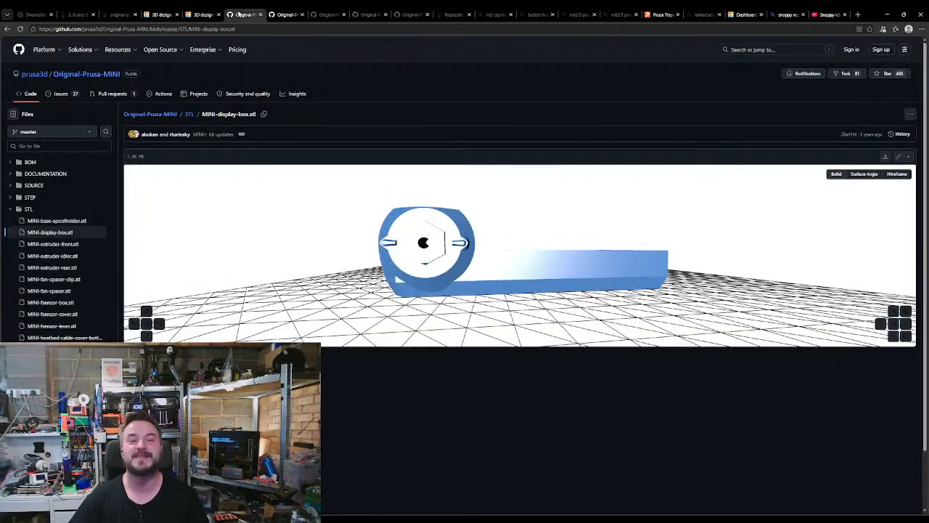
- Switch to the Original-Prusa-MINI repository on GitHub and open the ELECTRONICS folder inside DOCUMENTATION
left_click(239, 14)
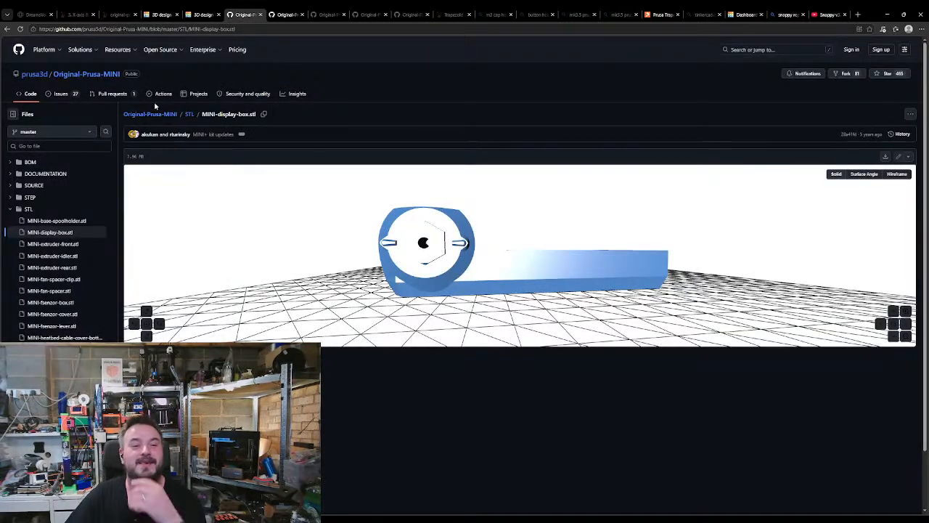
left_click(173, 117)
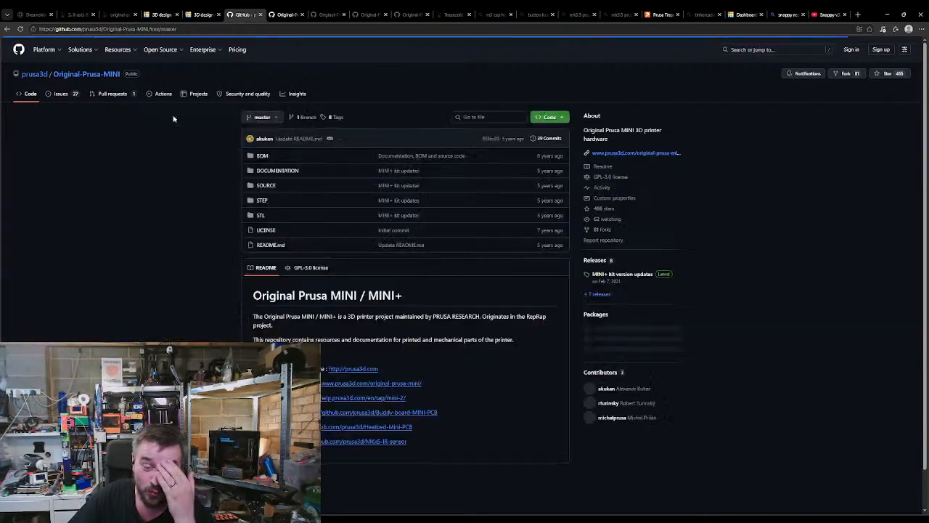
left_click(272, 173)
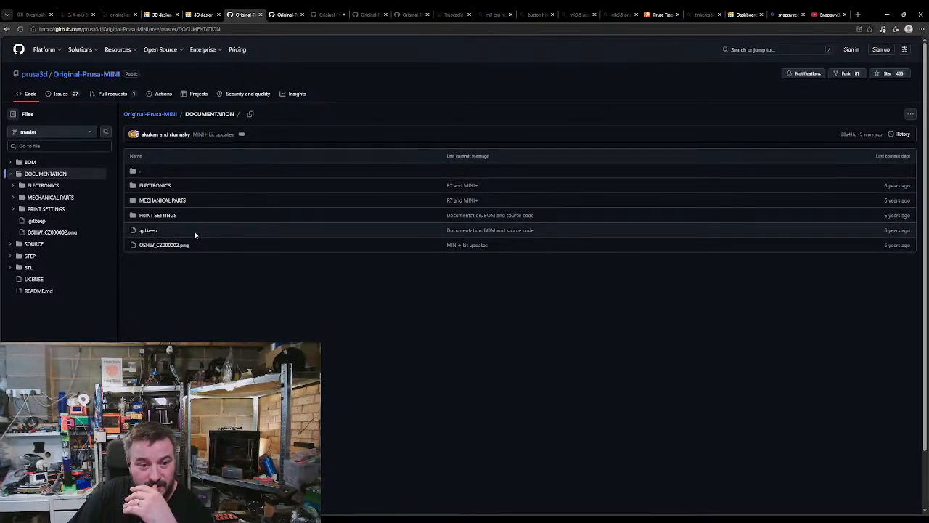
left_click(163, 186)
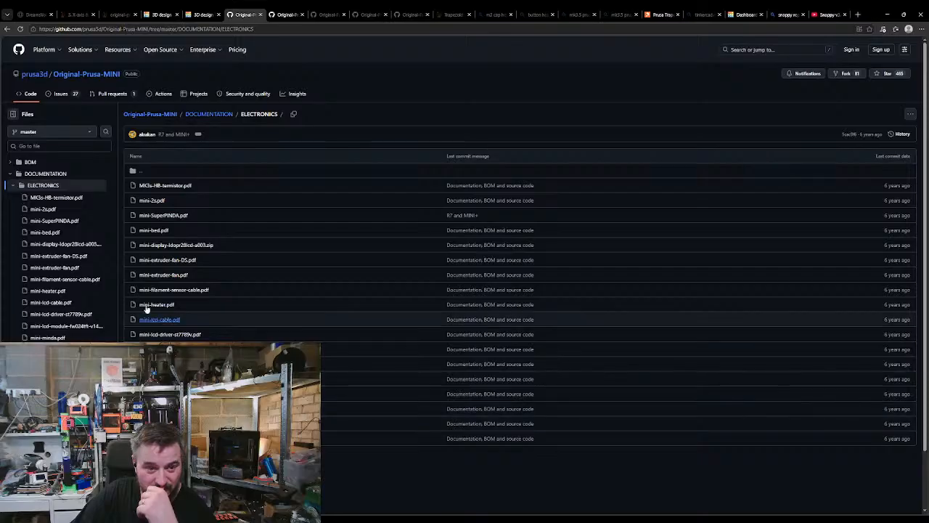
- Download the raw mini-display-ldopr28lcd-a003.zip file from the ELECTRONICS folder
left_click(184, 249)
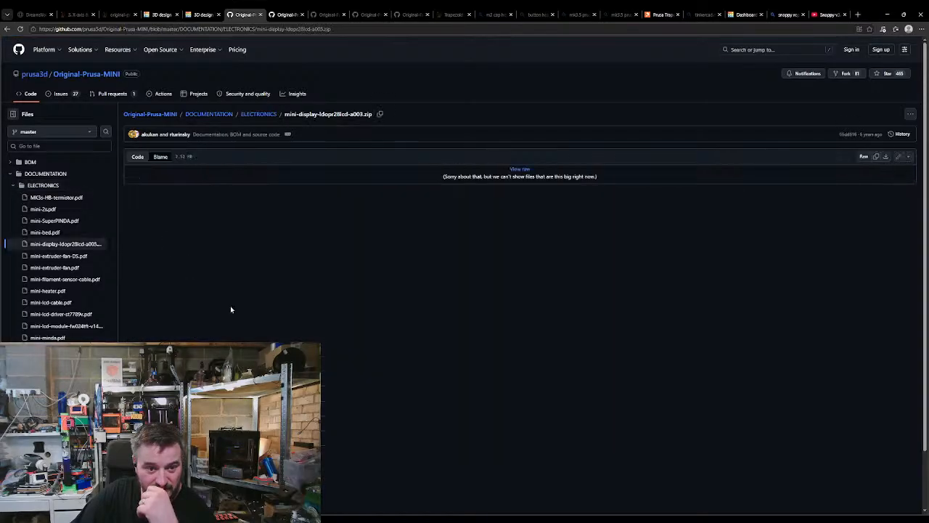
left_click(523, 169)
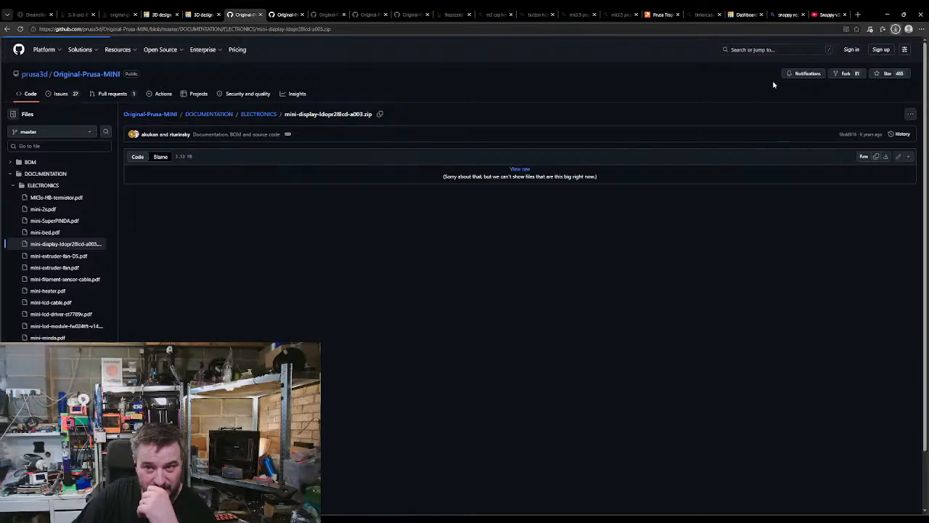
left_click(835, 73)
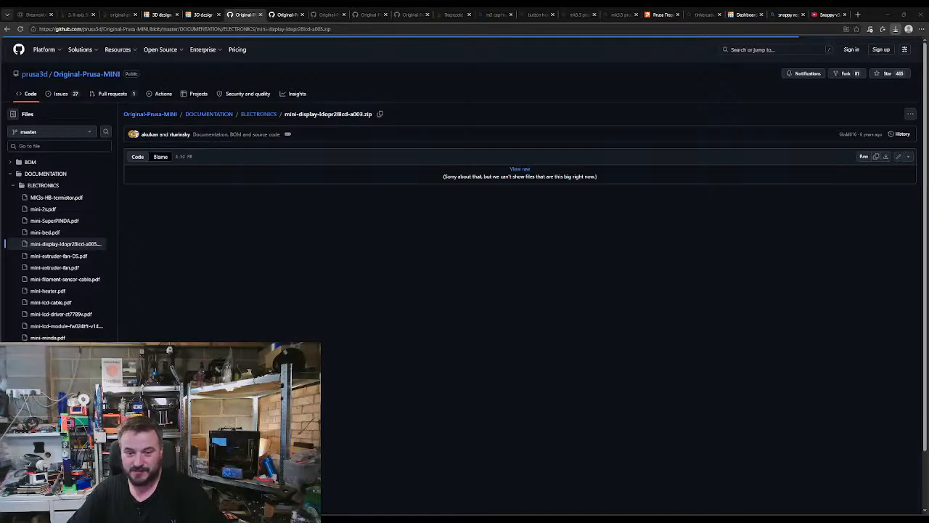
- Examine mini-lcd-module-fw024tft-v14.pdf in the ELECTRONICS folder for the display module's size and dimension drawing
key("alt+Left")
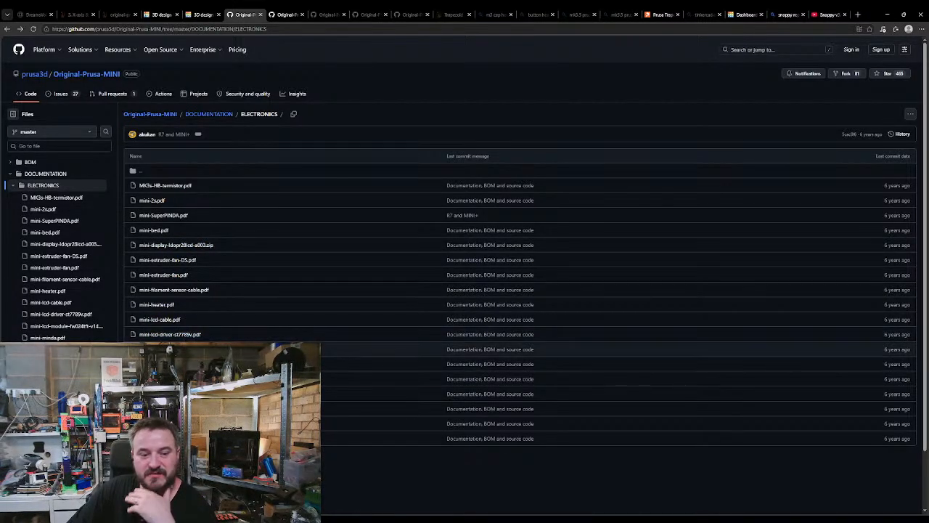
left_click(174, 349)
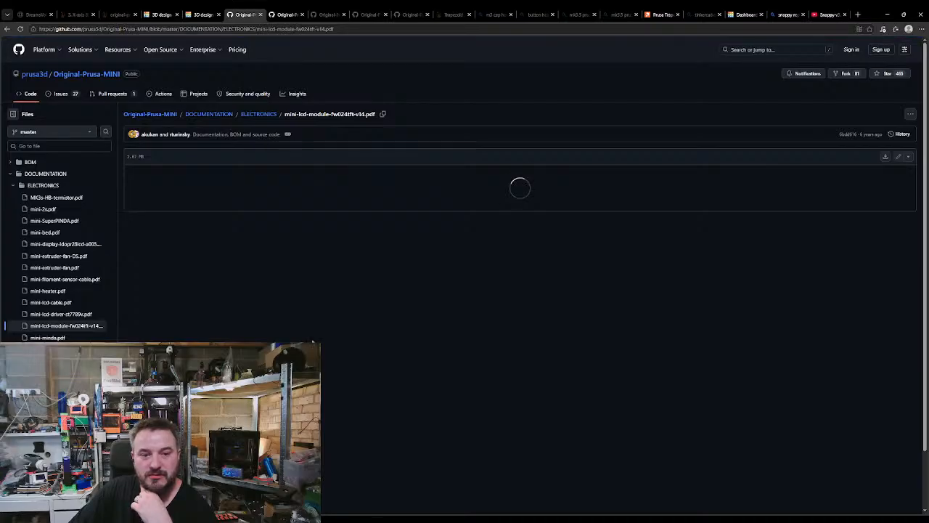
scroll(386, 328, "down", 5)
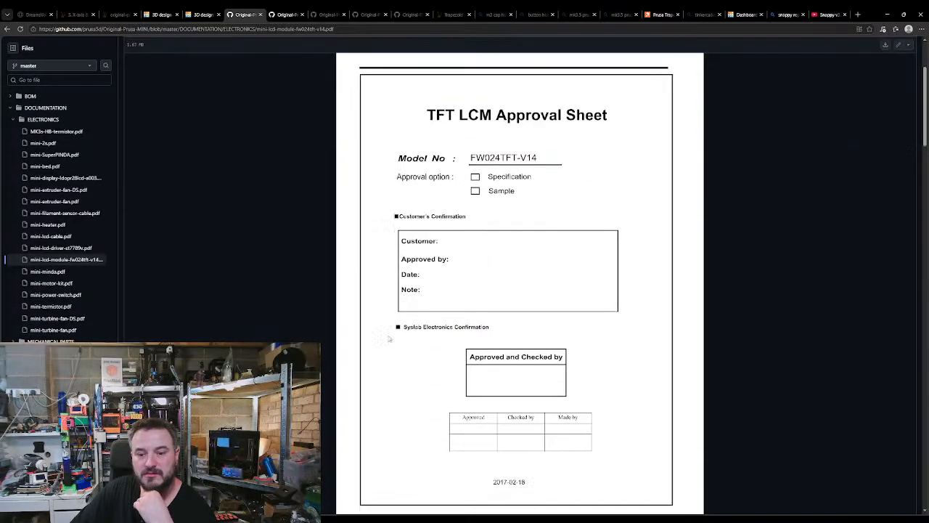
scroll(392, 345, "down", 10)
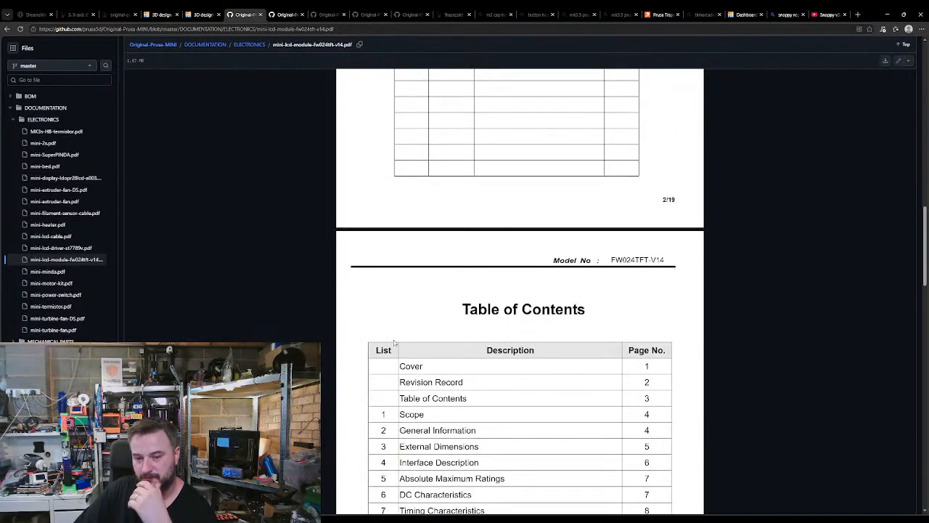
scroll(396, 339, "down", 6)
scroll(395, 338, "up", 3)
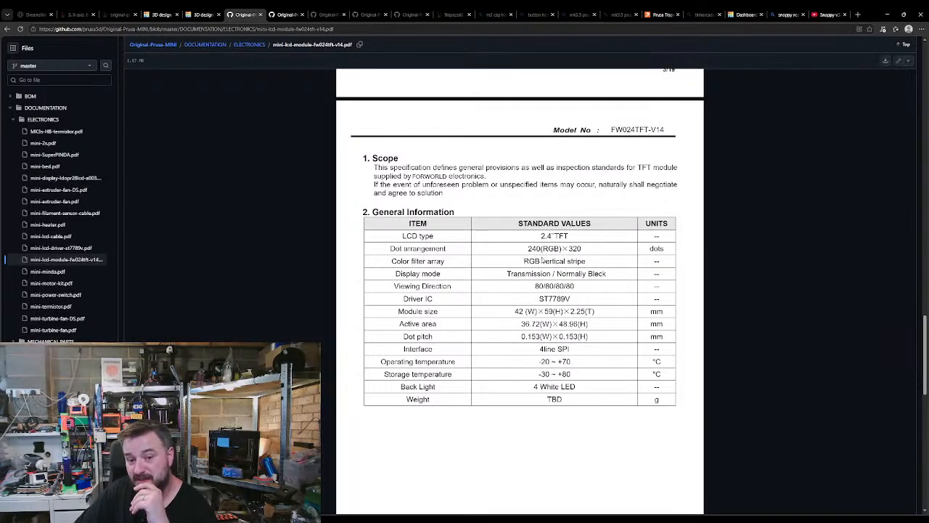
scroll(508, 294, "down", 8)
scroll(485, 265, "up", 1)
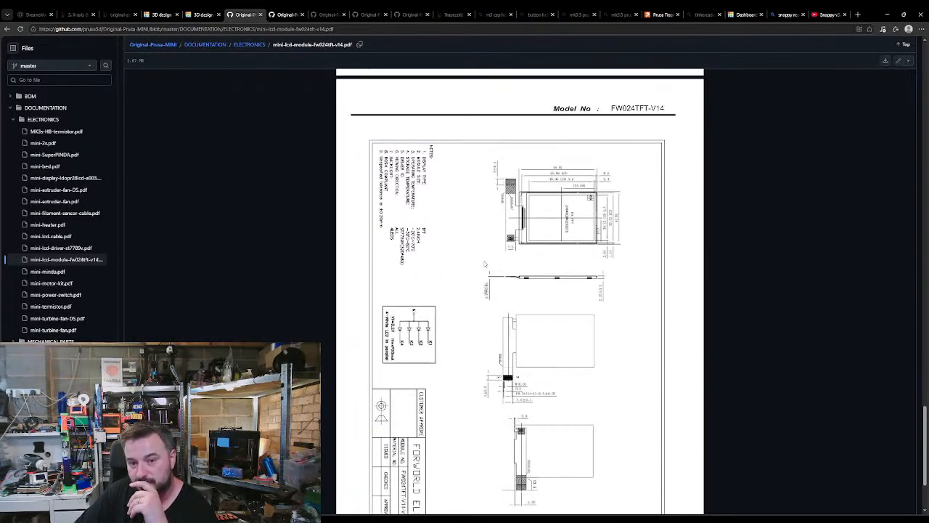
scroll(493, 257, "down", 3)
scroll(492, 257, "up", 2)
key("alt+Left")
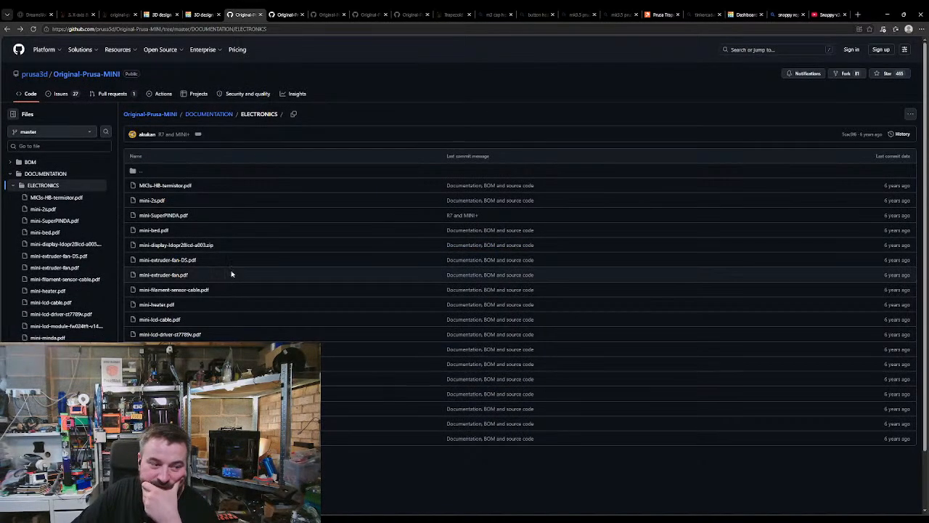
scroll(234, 257, "down", 1)
key("alt+Left")
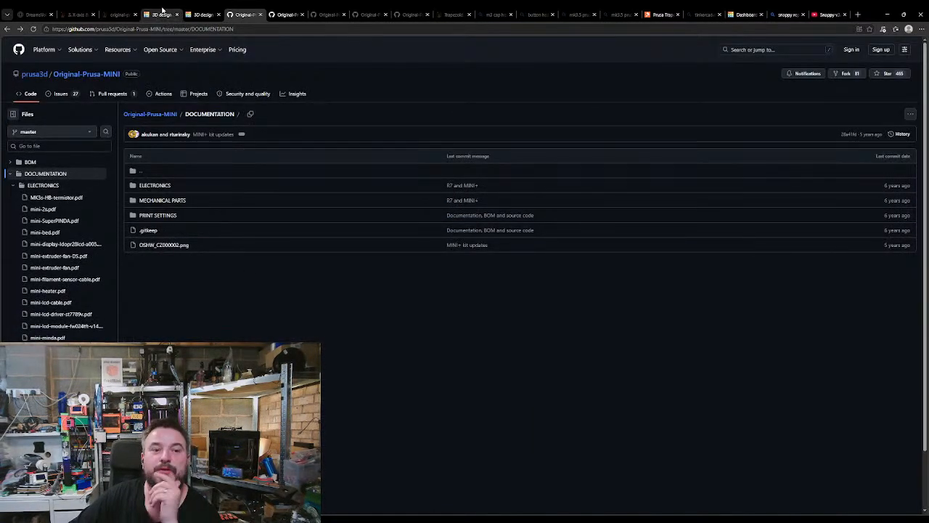
- Switch to the Tinkercad design PrusABlok and close its duplicate browser tab
left_click(203, 14)
right_click_drag(354, 210, 192, 51)
left_click(160, 15)
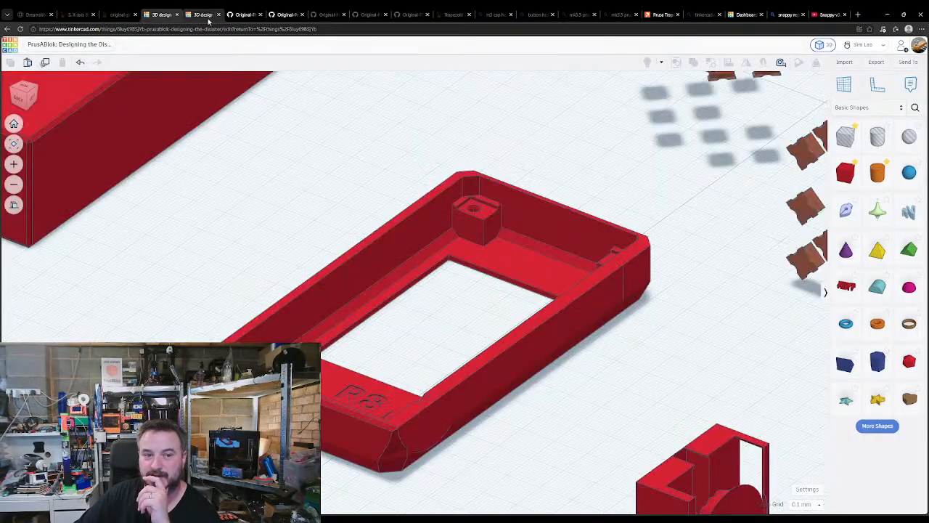
left_click(218, 14)
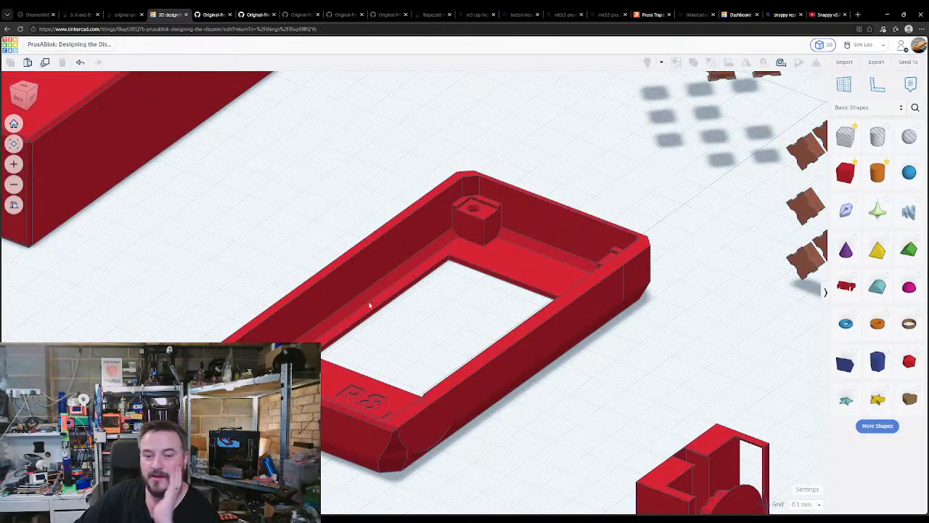
- Ungroup the R8 case and move the solid box off the see-through case, placing it alongside
left_click(383, 312)
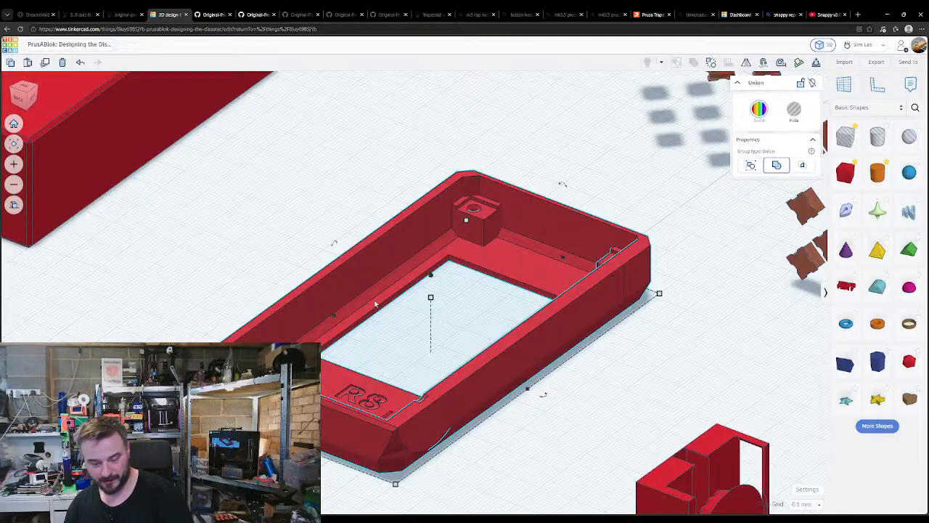
key("ctrl+shift+g")
left_click(237, 225)
left_click_drag(154, 334, 184, 328)
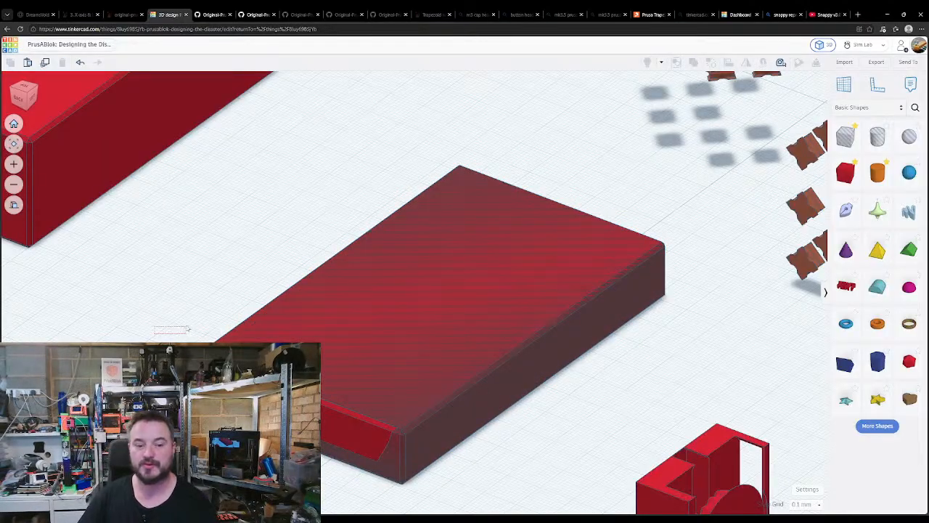
right_click_drag(228, 388, 254, 378)
left_click_drag(256, 384, 90, 259)
left_click(123, 308)
right_click_drag(123, 308, 199, 352)
scroll(351, 367, "down", 5)
right_click_drag(382, 397, 396, 431)
- Drop the solid box onto a temporary workplane set at the see-through case's corner post, and restore the base workplane
left_click(218, 285)
key("w")
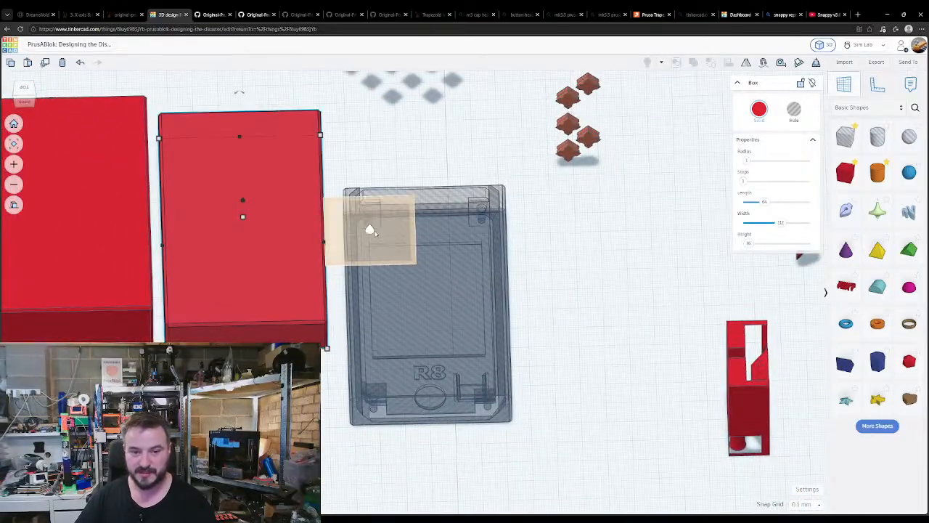
left_click(377, 209)
key("d")
key("w")
left_click(599, 339)
- Align the solid box with the see-through R8 case so that their footprints coincide
left_click(456, 398, "shift")
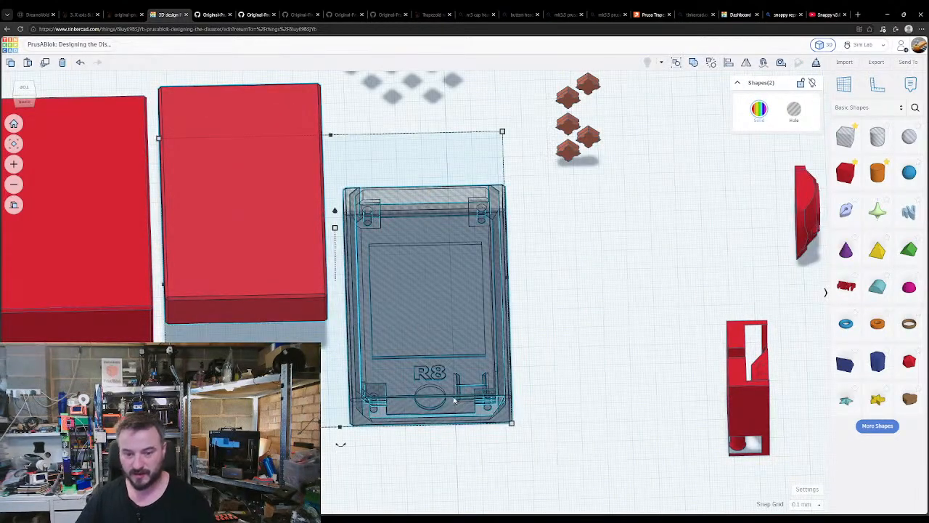
key("l")
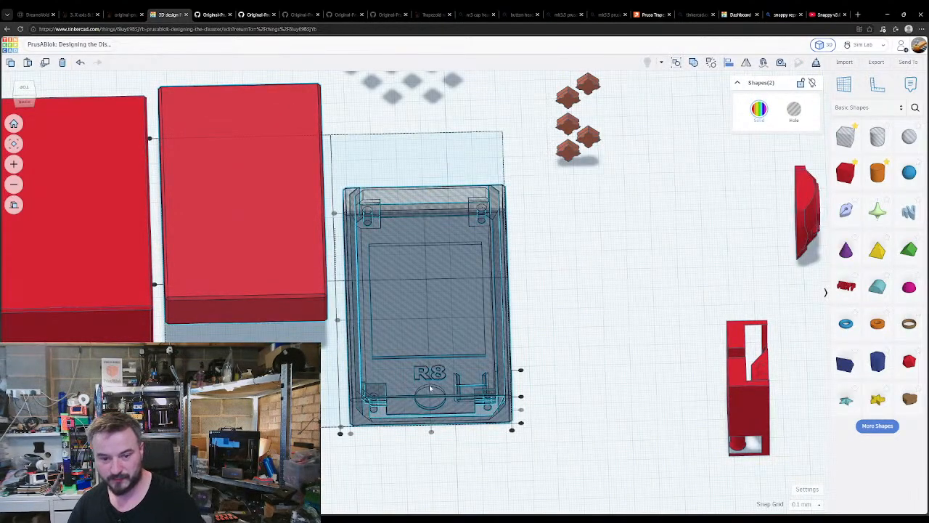
left_click(338, 319)
key("Escape")
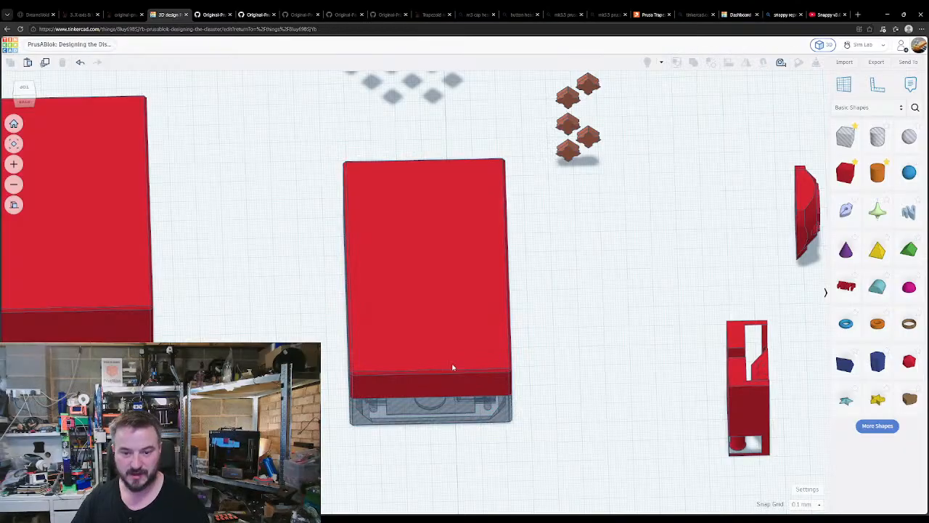
- Lower the solid box slightly, group it with the see-through case to subtract it, and inspect the underside
left_click(452, 367)
key("Down")
key("Down")
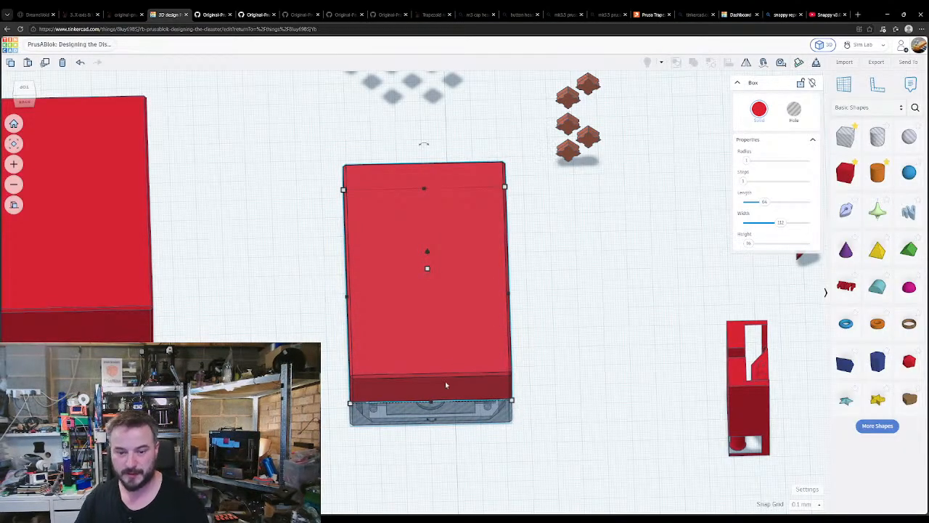
left_click(446, 411, "shift")
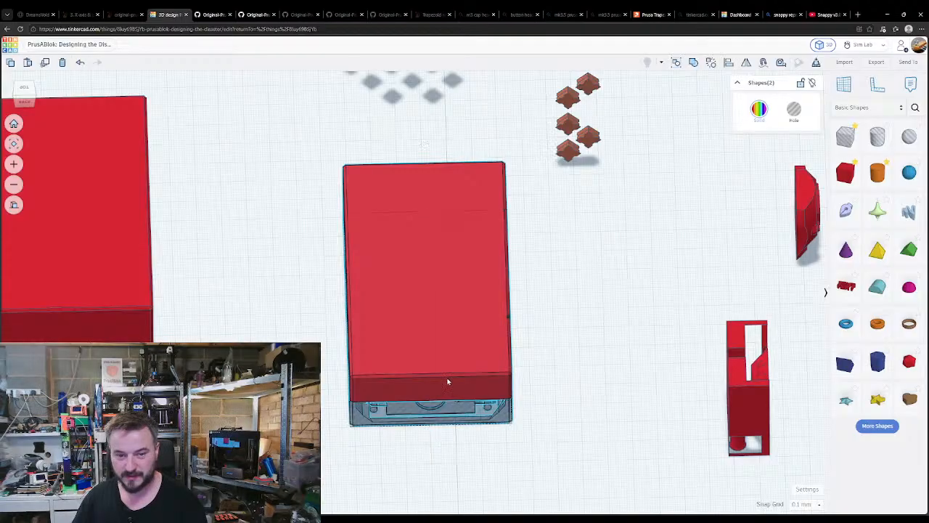
key("ctrl+g")
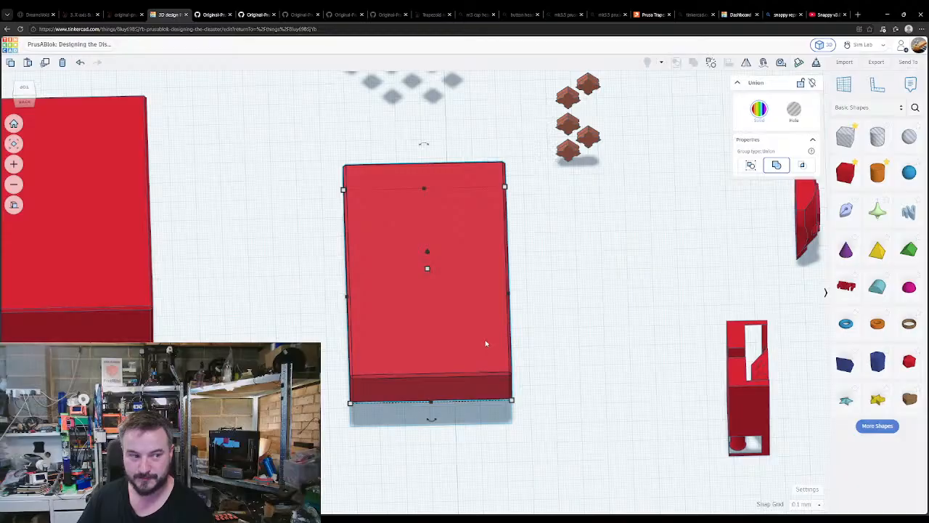
right_click_drag(546, 407, 525, 271)
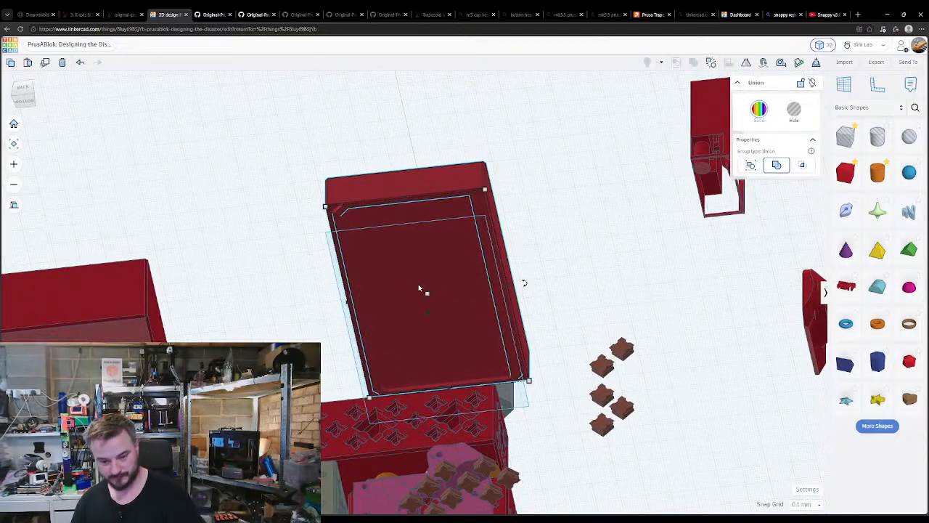
left_click(275, 234)
right_click_drag(272, 201, 294, 316)
- Ungroup the cut box back into the solid box and the see-through case
left_click(402, 300)
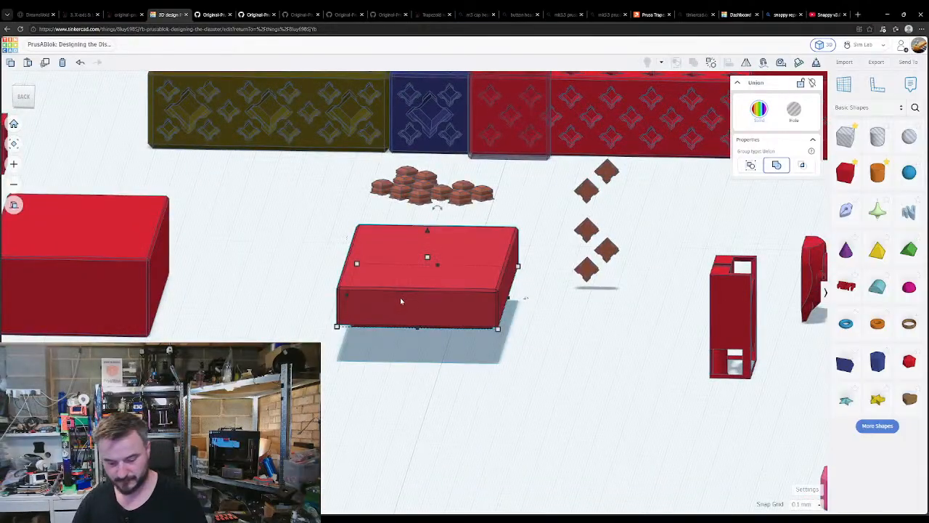
key("ctrl+shift+g")
left_click(278, 305)
left_click(377, 286)
left_click(290, 279)
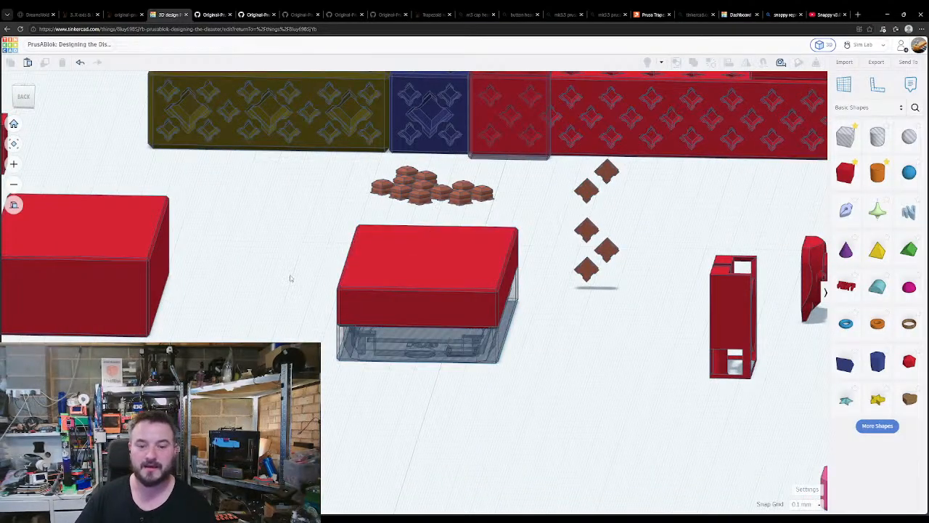
- Move the solid box aside to uncover the corner post of the see-through case
key("w")
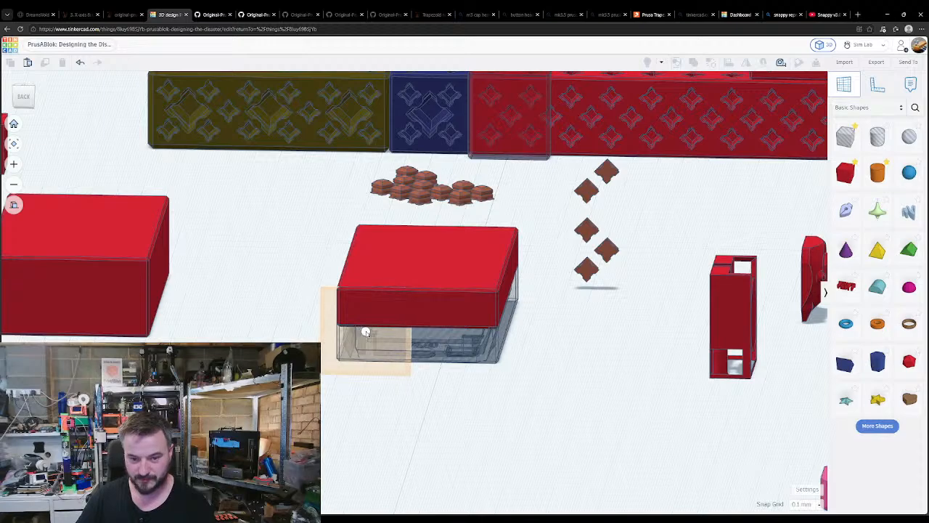
scroll(364, 335, "up", 1)
scroll(360, 335, "up", 1)
scroll(327, 376, "up", 2)
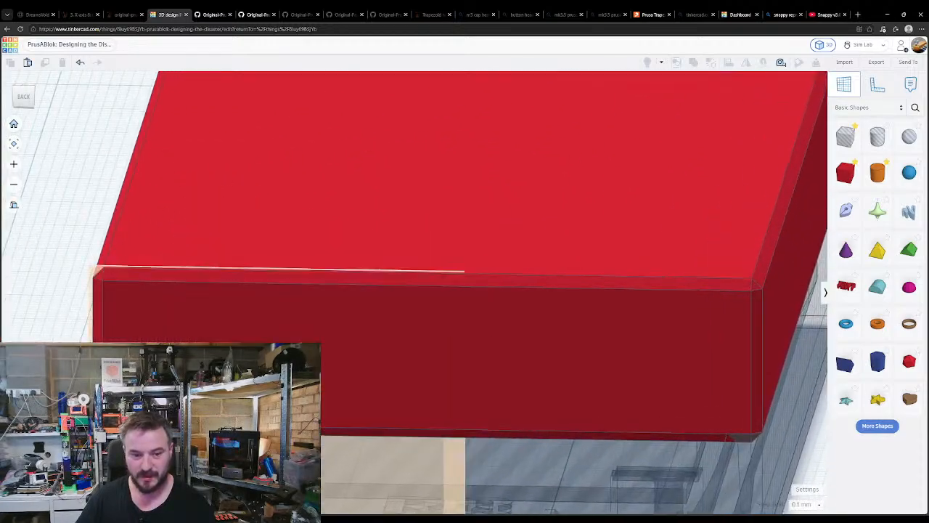
left_click(59, 244)
middle_click_drag(691, 347, 328, 286)
left_click(473, 305)
right_click_drag(693, 369, 671, 408)
middle_click_drag(632, 374, 461, 330)
middle_click_drag(584, 272, 574, 340)
- Set the workplane at the see-through case's exposed corner post and lower the solid box in small increments
key("w")
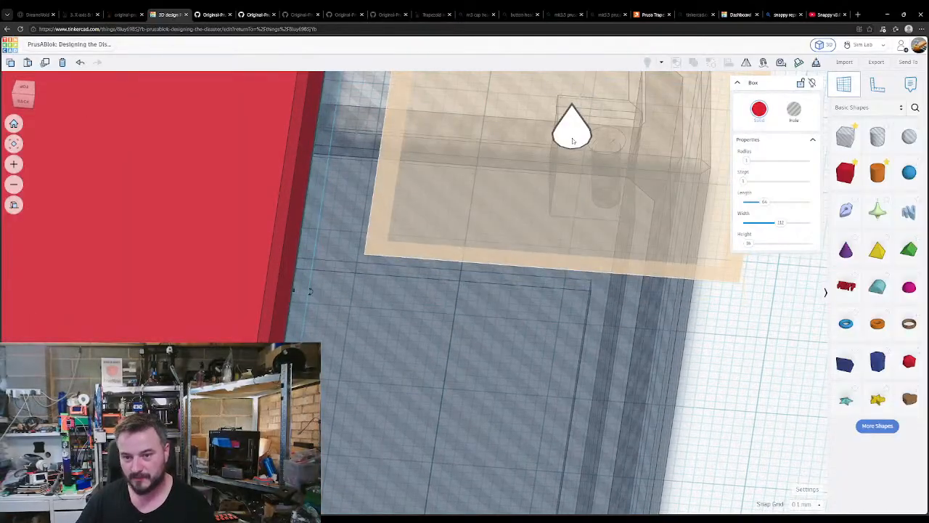
left_click(573, 141)
scroll(404, 253, "down", 4)
scroll(467, 289, "down", 3)
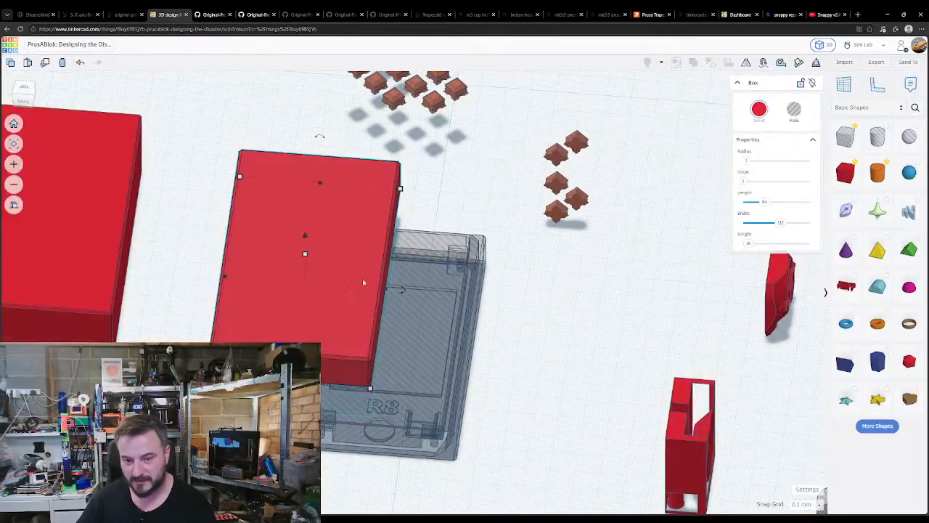
key("Down")
key("Down")
key("Down")
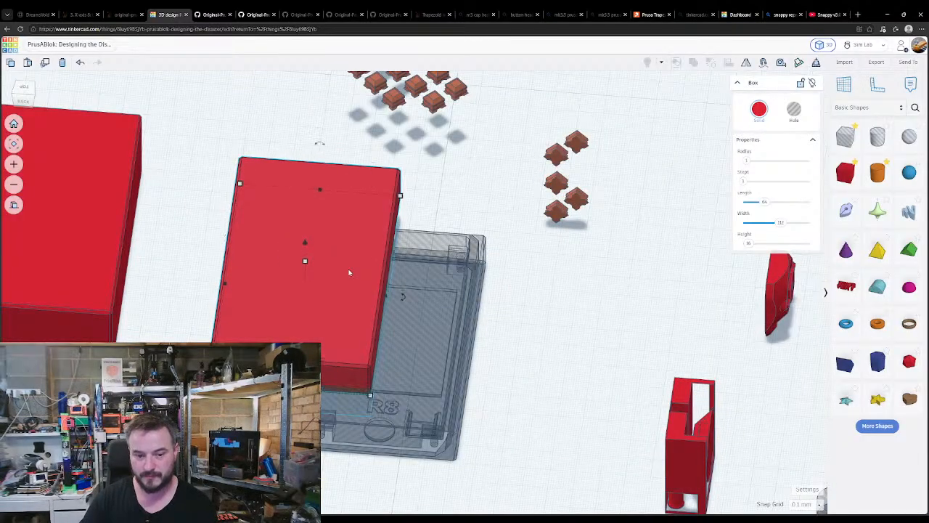
key("Down")
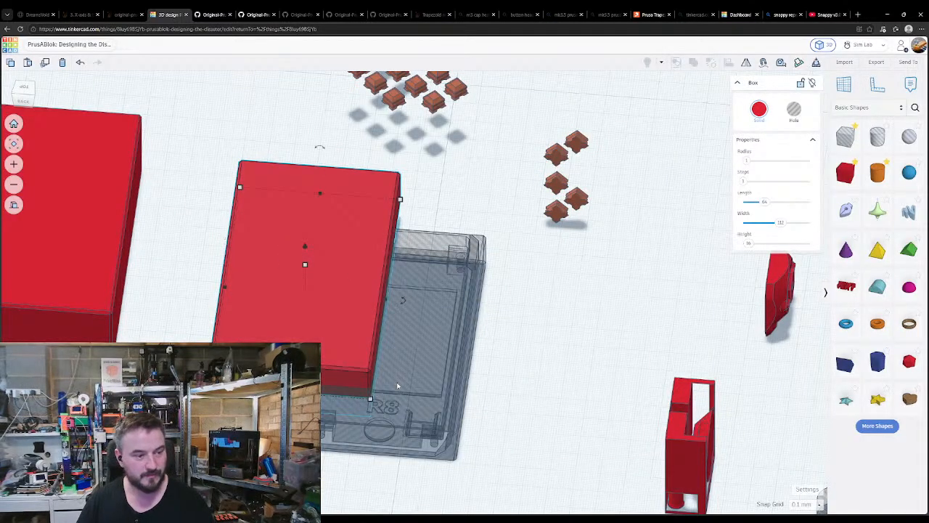
- Align the lowered solid box with the see-through case along both its length and its width
left_click(399, 386, "shift")
key("l")
left_click(196, 430)
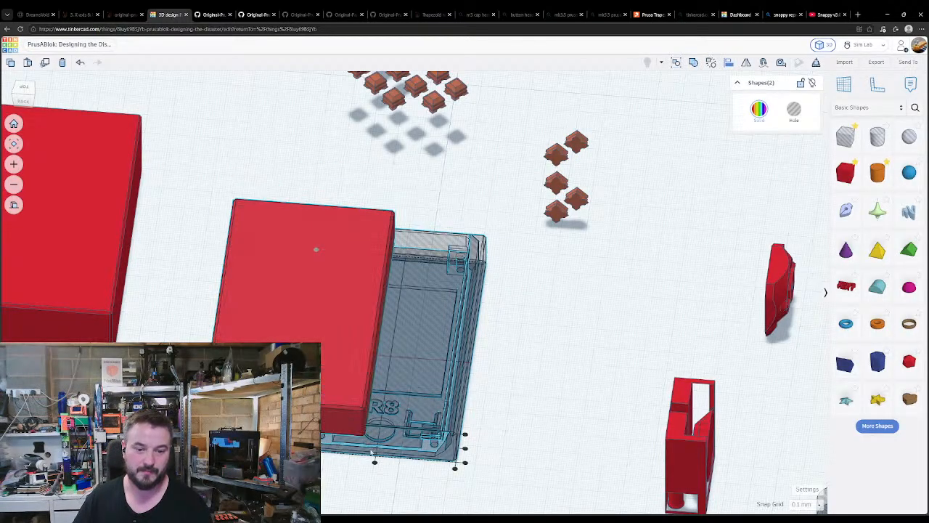
left_click(374, 462)
left_click(489, 472)
- Try grouping the aligned box with the see-through case, check the underside, and ungroup them
left_click_drag(498, 467, 336, 366)
key("ctrl+g")
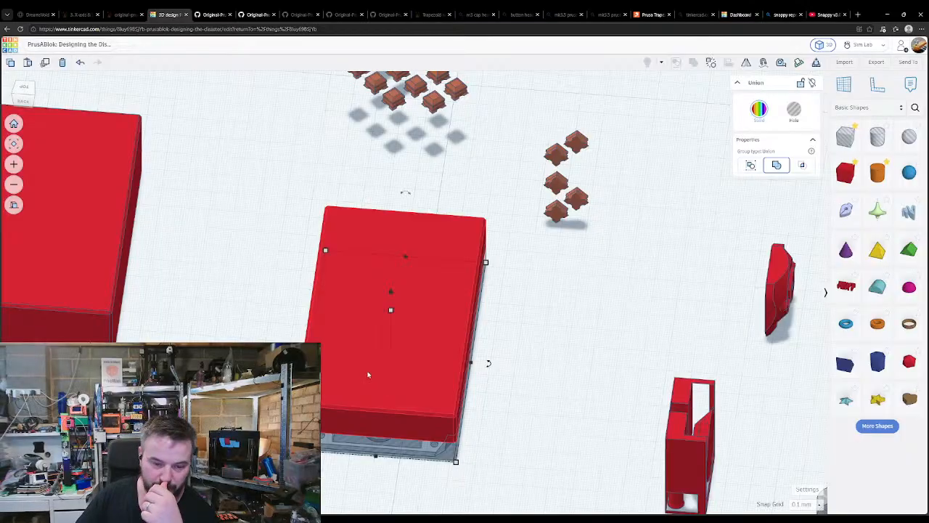
right_click_drag(314, 428, 312, 330)
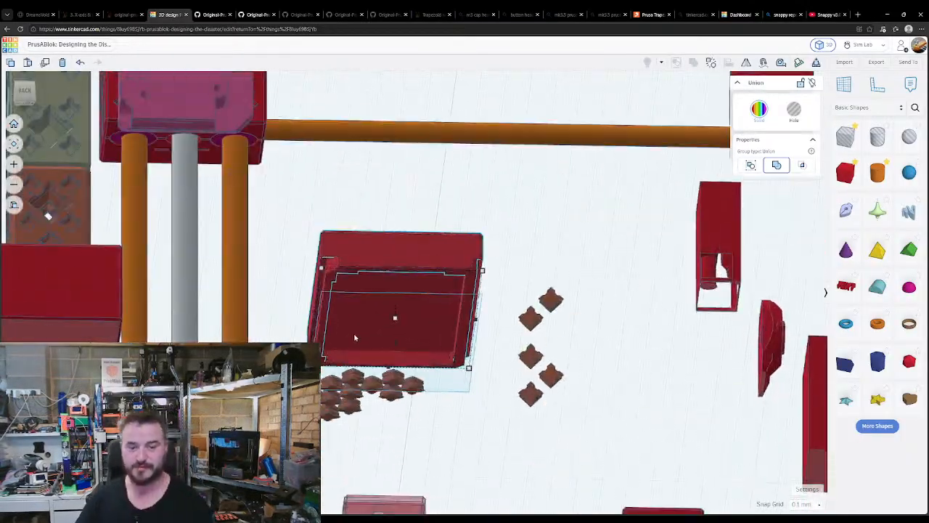
key("ctrl+shift+g")
left_click(275, 266)
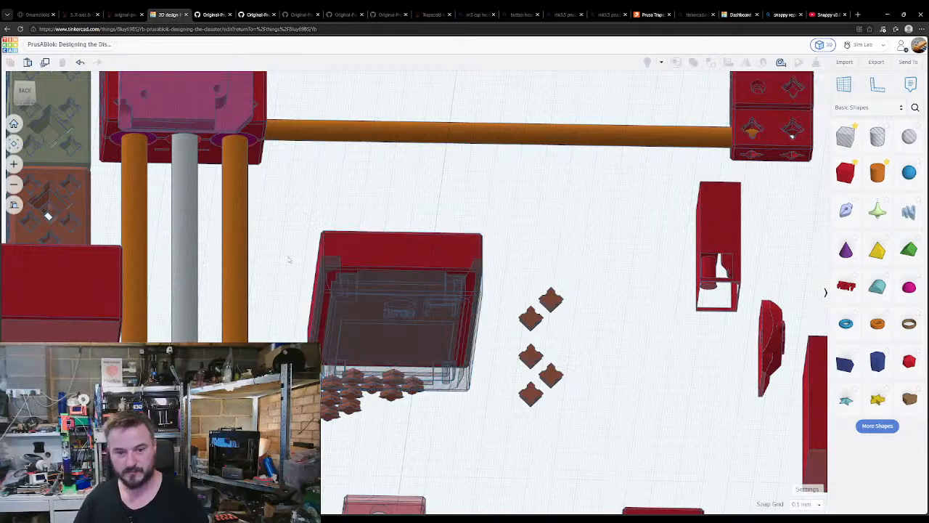
- Lower the solid box deeper into the see-through case and group both shapes to subtract the case from the box
left_click(360, 244)
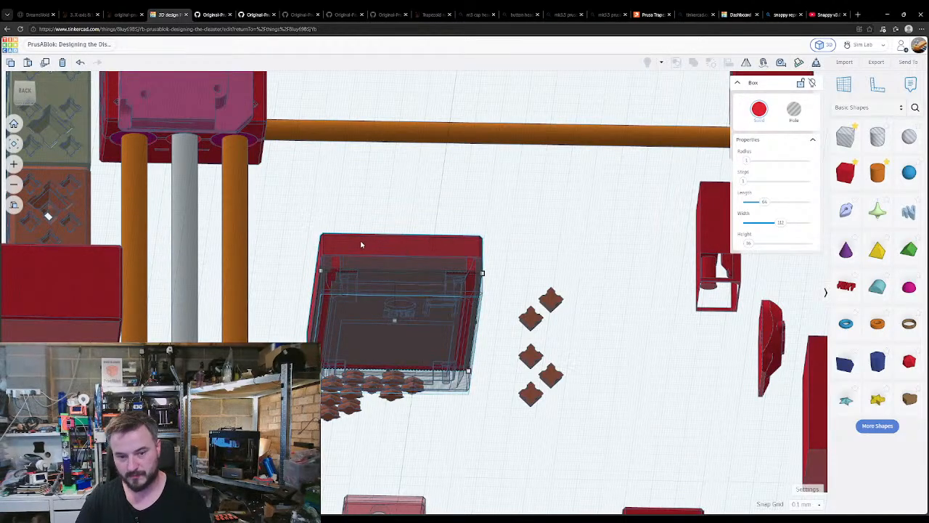
right_click_drag(363, 246, 385, 301)
left_click_drag(384, 301, 400, 345)
left_click_drag(466, 432, 353, 318)
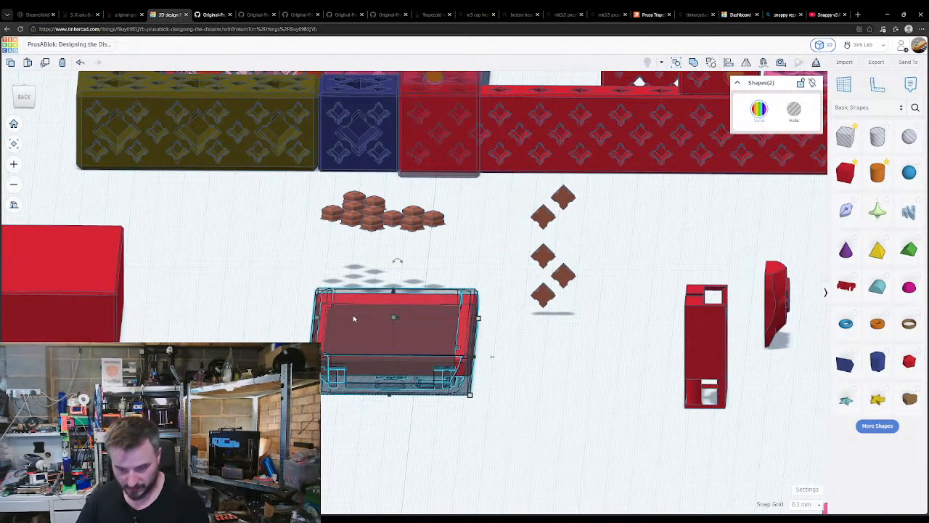
key("ctrl+g")
right_click_drag(314, 356, 313, 425)
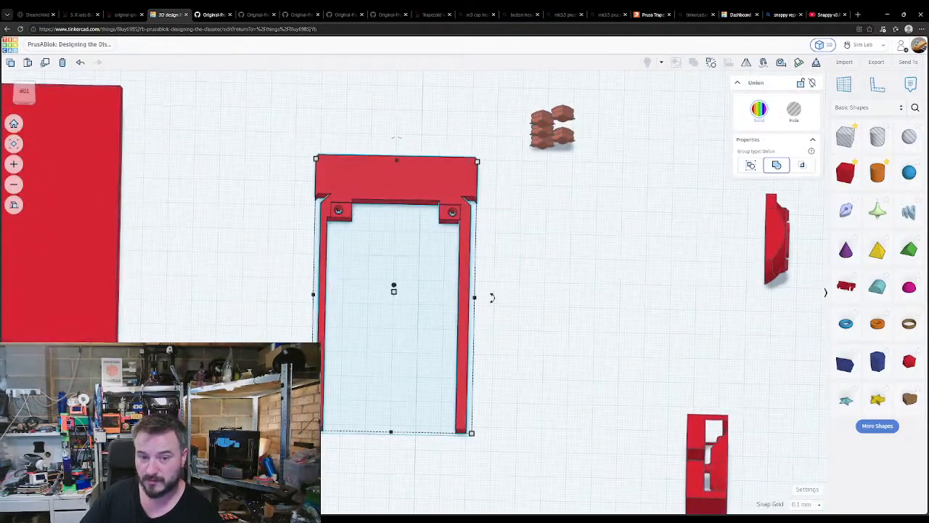
- Ungroup the box from the see-through case and move the case lengthwise in small increments until it covers the box
key("ctrl+shift+g")
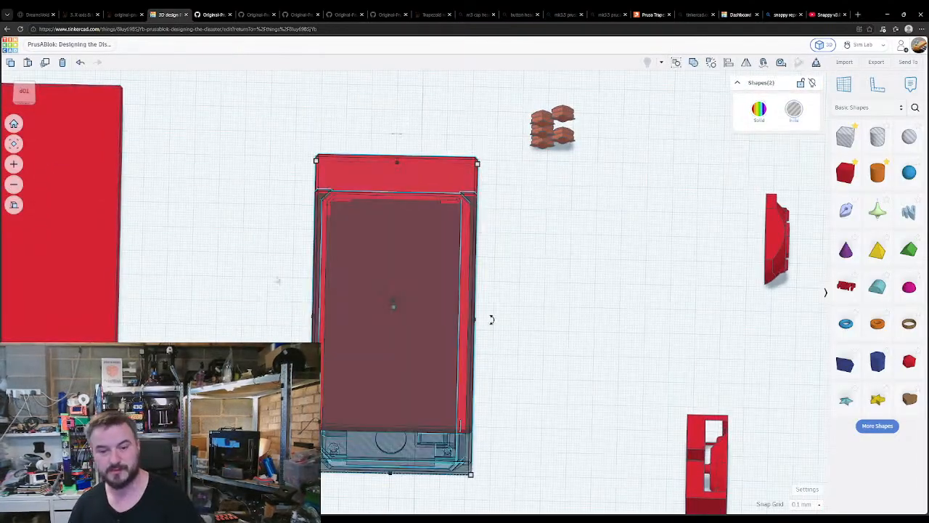
left_click(278, 280)
left_click(412, 448)
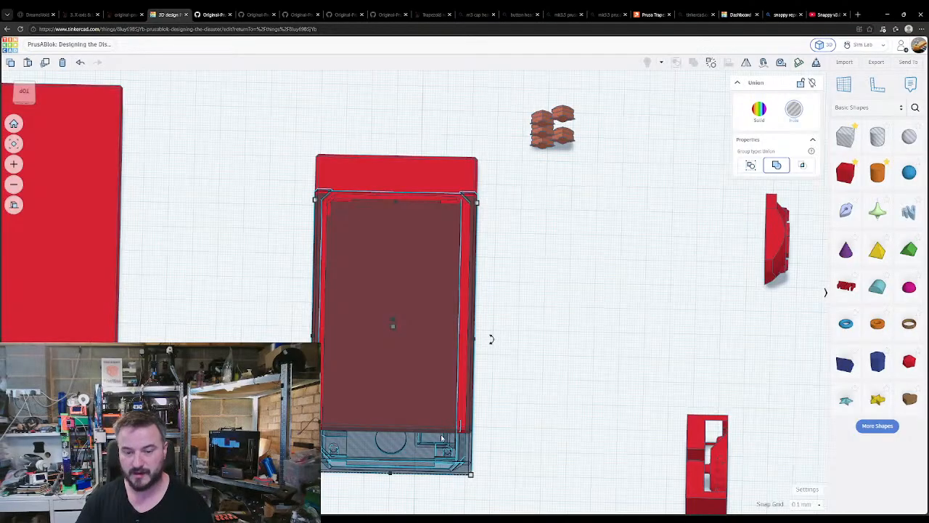
key("Up")
key("Up")
key("Up")
key("Up")
key("Up")
key("Up")
key("Up")
key("Up")
key("Up")
key("Up")
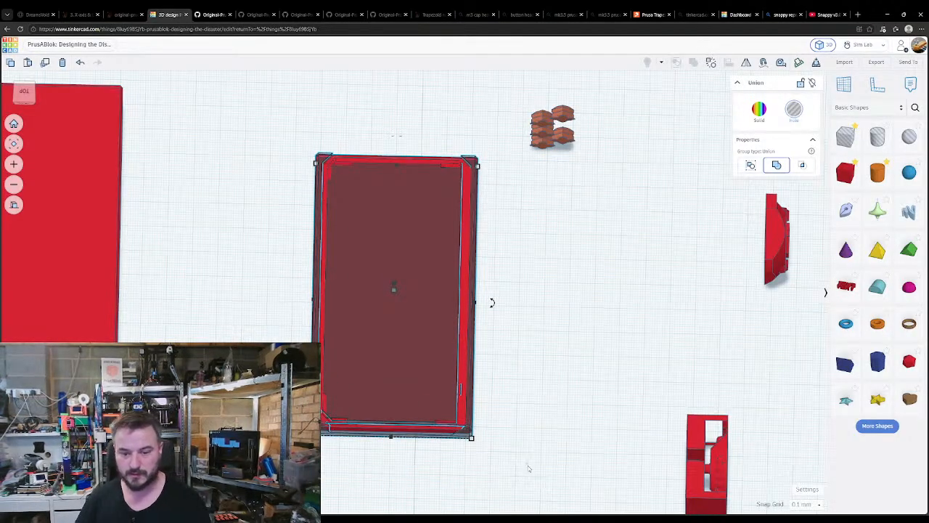
- Align the see-through case with the solid box, group both shapes, and check the cut from above
left_click(374, 347, "shift")
key("l")
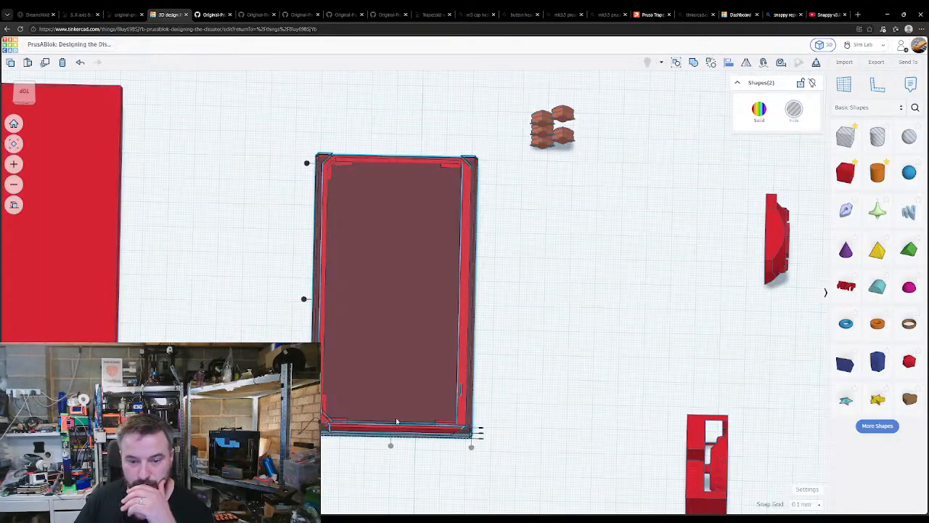
left_click(270, 283)
left_click_drag(270, 281, 352, 320)
key("ctrl+g")
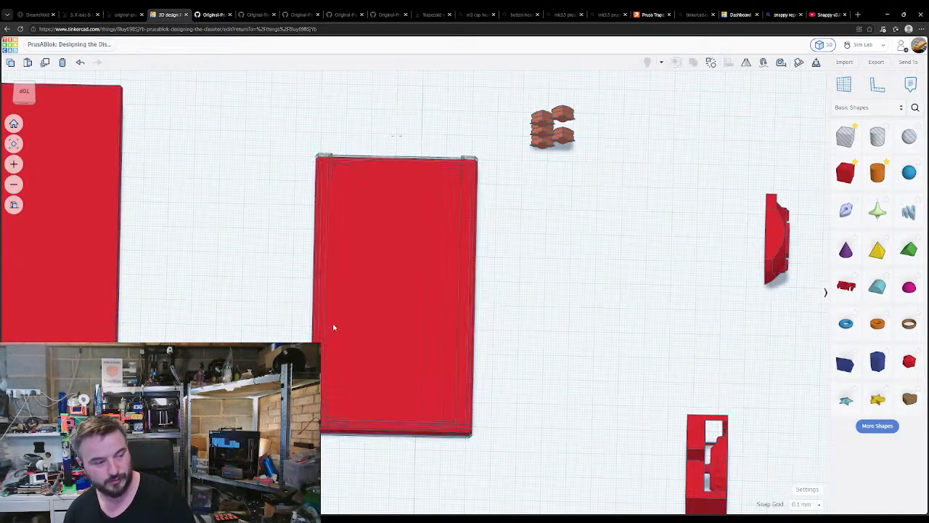
left_click(264, 325)
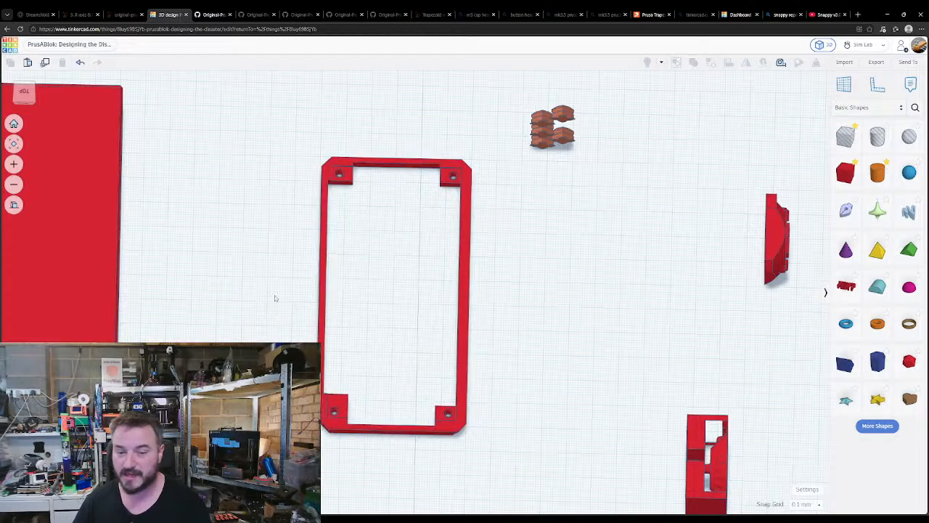
right_click_drag(267, 352, 275, 385)
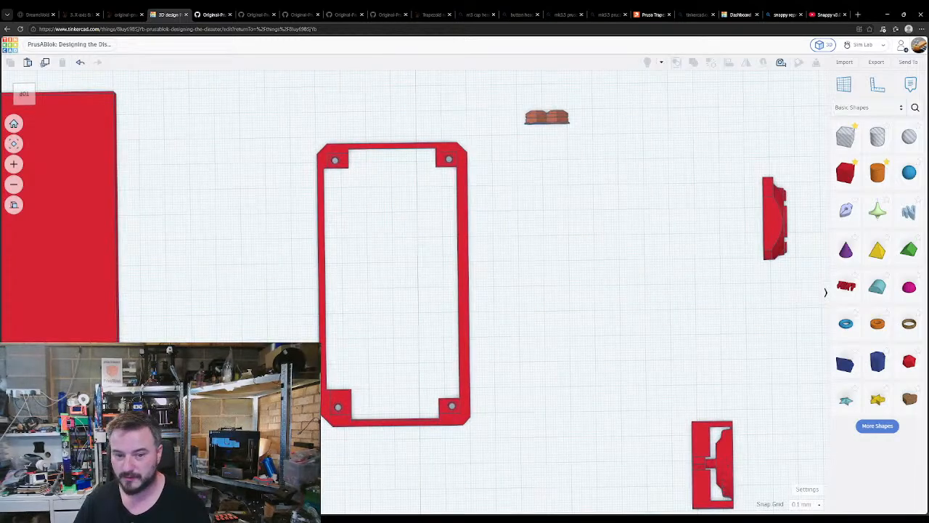
- Ungroup and regroup the box and case, try the Intersect and Bundle group types, and return to Union
left_click(328, 410)
key("ctrl+shift+g")
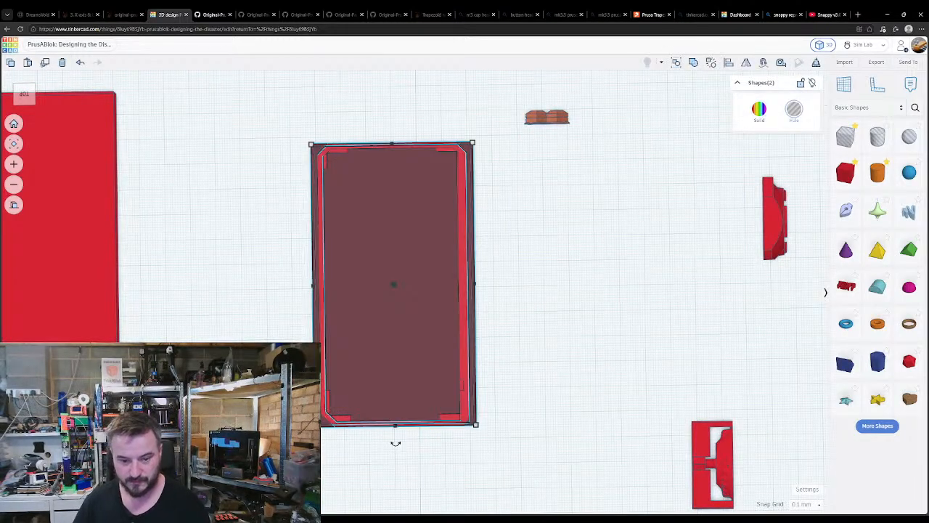
left_click(383, 464)
left_click_drag(382, 465, 321, 427)
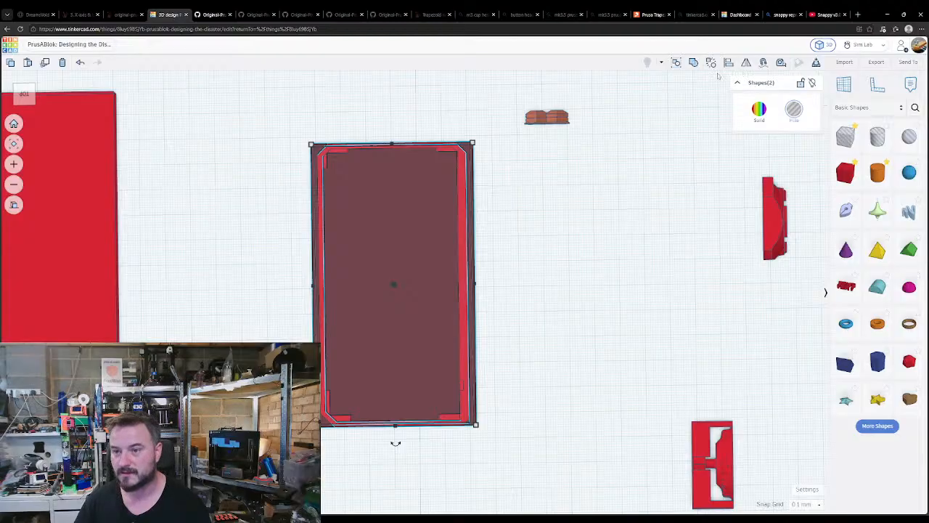
key("ctrl+g")
left_click(803, 165)
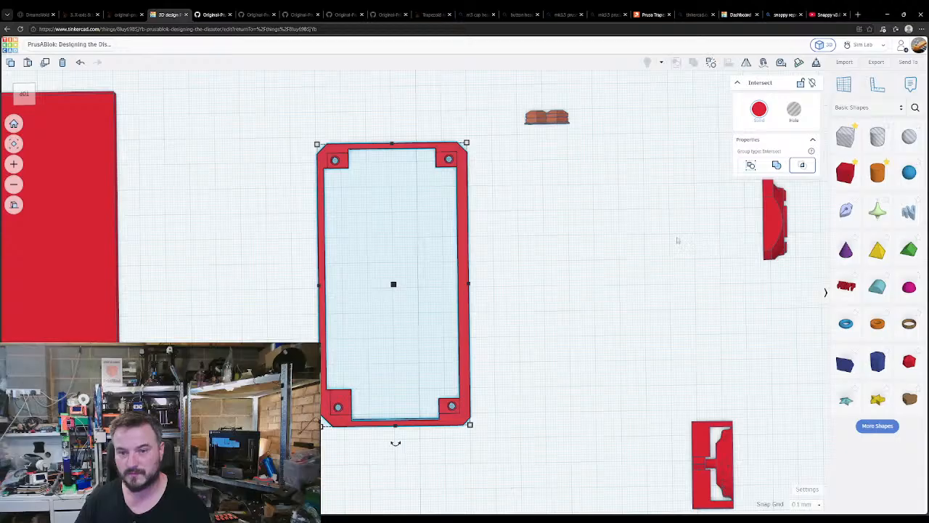
left_click(750, 165)
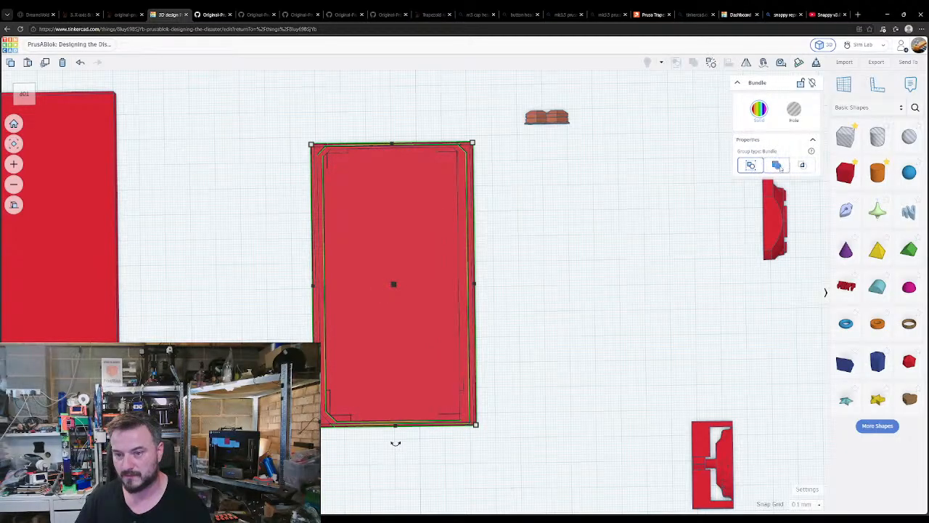
left_click(776, 166)
left_click(636, 222)
right_click_drag(558, 227, 543, 378)
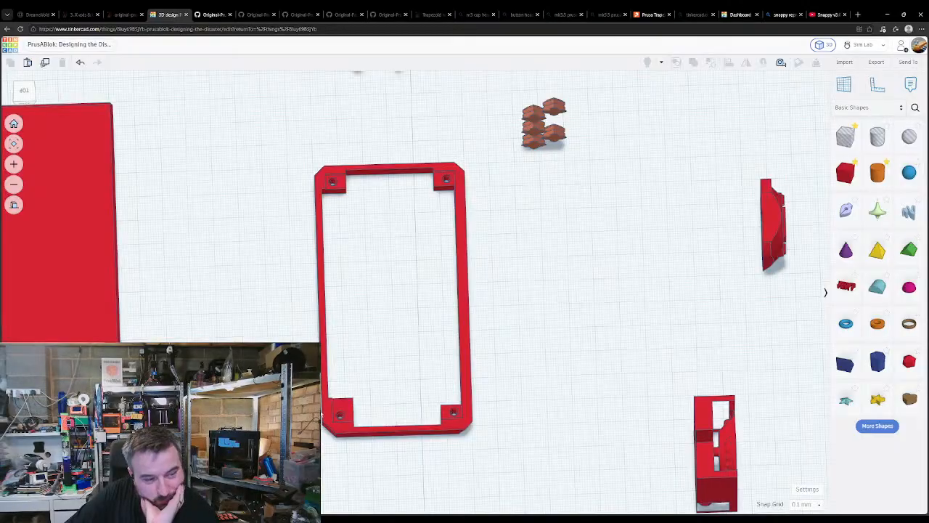
- Ungroup the box and case, turn the case solid, and select each shape from behind to check their overlap
left_click(347, 424)
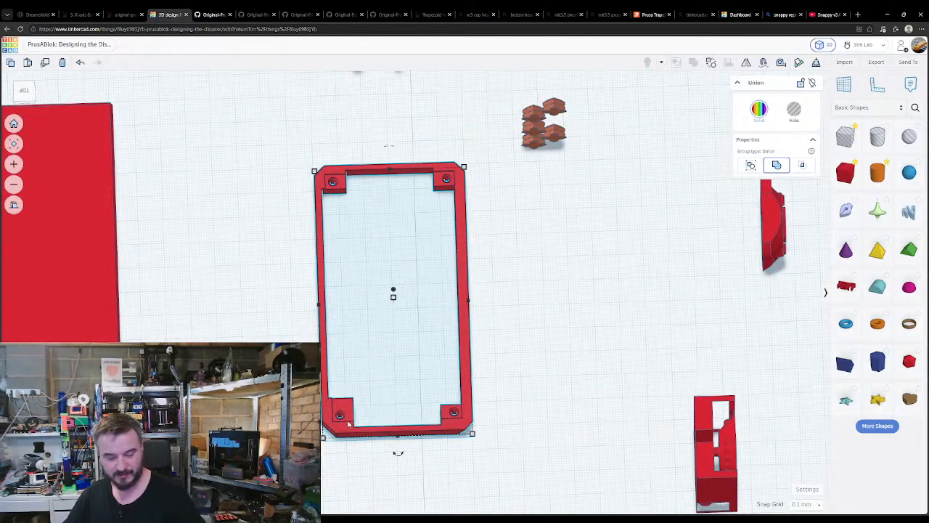
key("ctrl+shift+g")
left_click(293, 215)
left_click(321, 192)
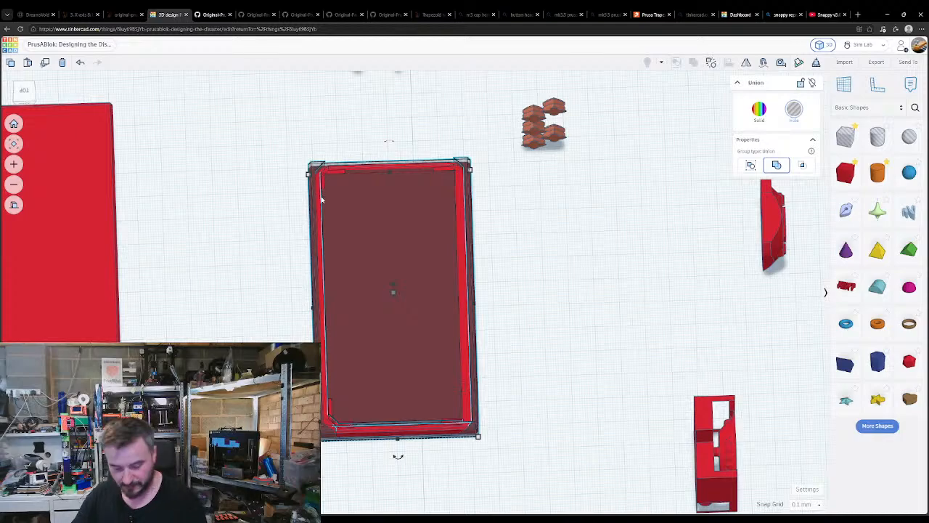
key("s")
left_click(275, 200)
right_click_drag(280, 298, 283, 156)
left_click(392, 351)
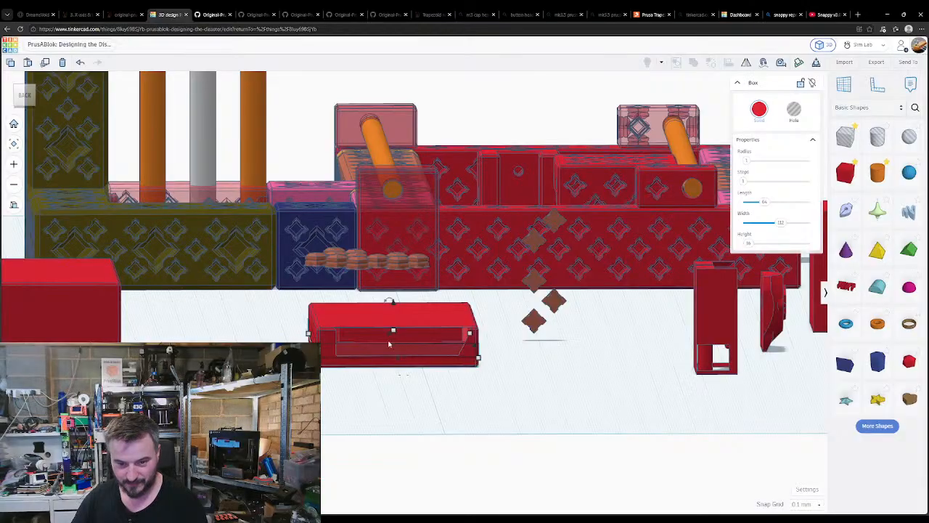
left_click(369, 337)
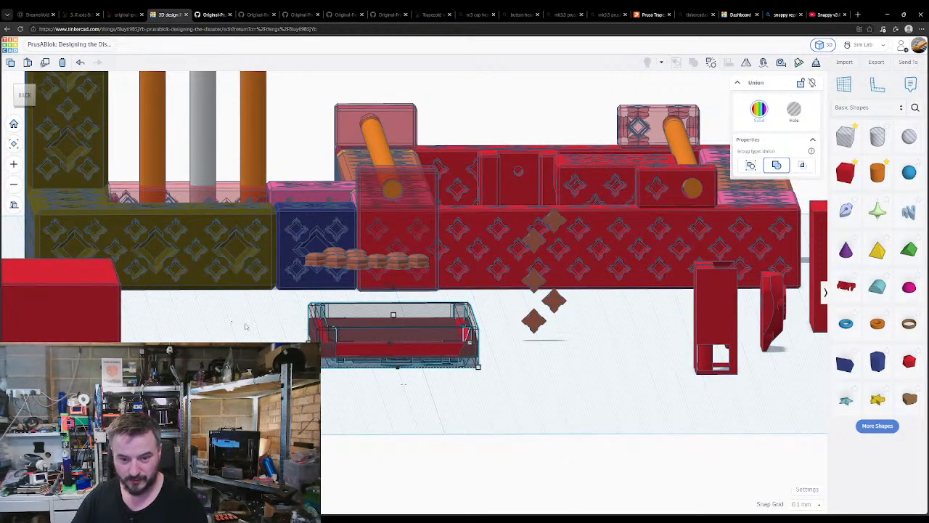
- Try deleting one of the overlapping shapes and undo the deletion
left_click(431, 389)
right_click_drag(431, 388, 418, 459)
left_click(345, 367)
key("Delete")
left_click(345, 368)
key("ctrl+z")
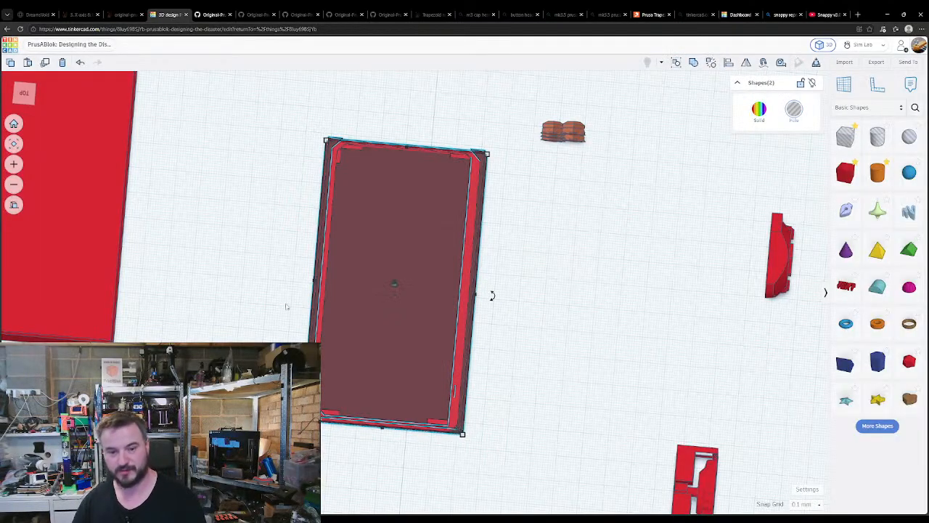
- Turn the see-through case solid and inspect its underside where the screen opening and R8 lettering are
left_click(332, 145)
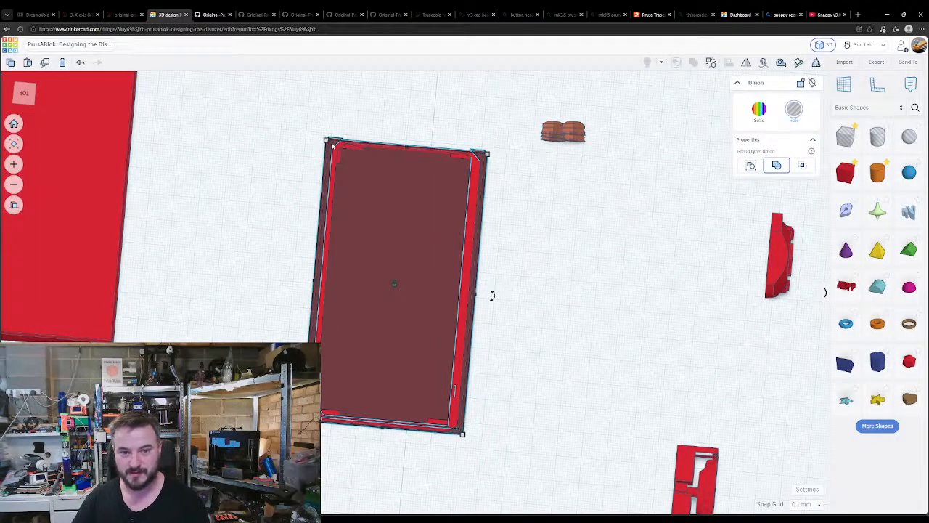
key("s")
left_click(286, 175)
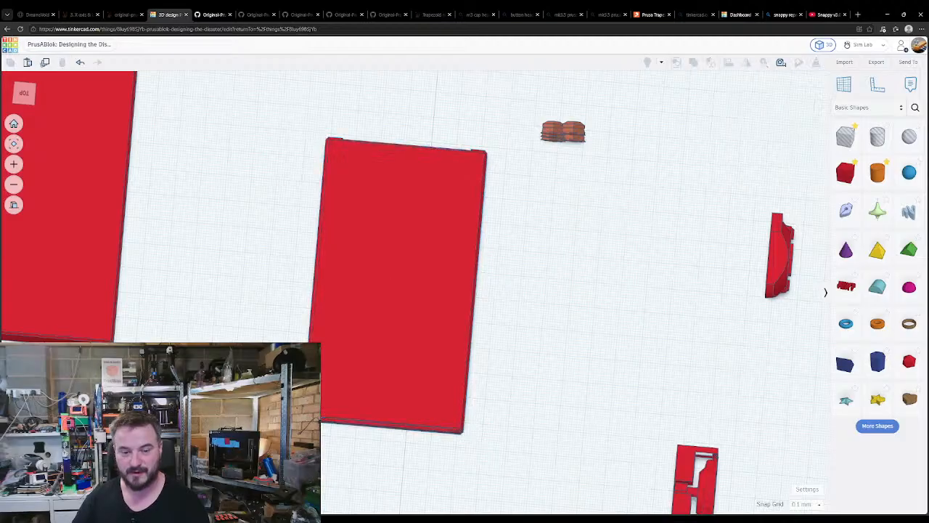
right_click_drag(286, 175, 378, 328)
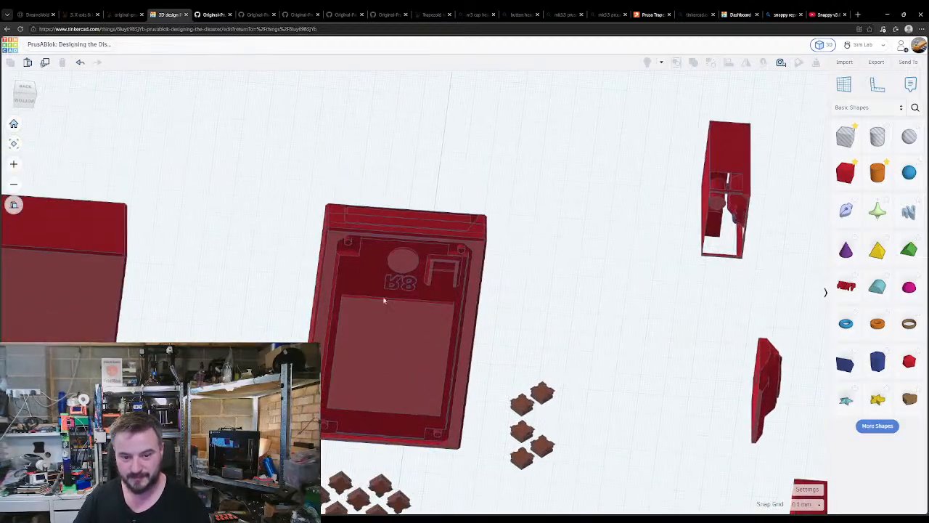
left_click(405, 265)
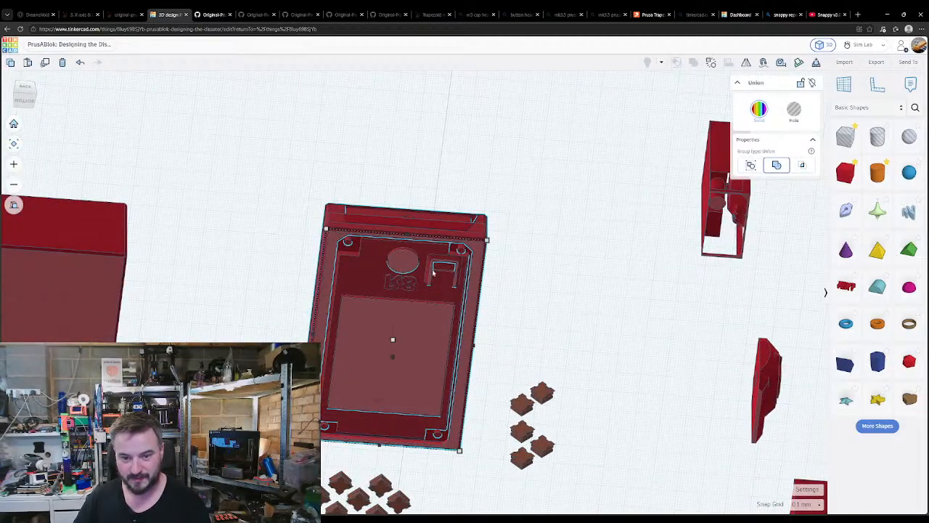
left_click(490, 315)
left_click(454, 292)
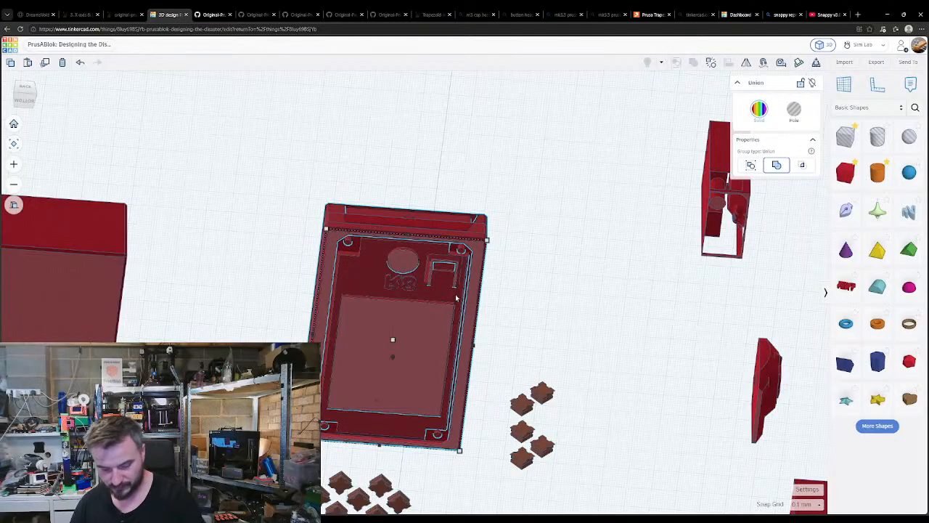
left_click(524, 265)
- Pull the case off the box, make the case solid, and turn the box into a hole
right_click_drag(525, 265, 489, 369)
left_click_drag(446, 355, 521, 378)
left_click(369, 427)
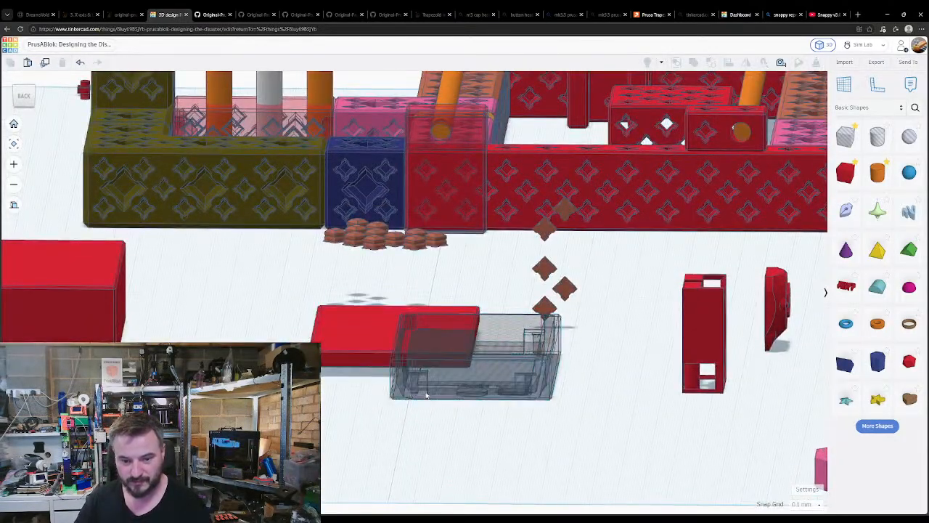
left_click(427, 395)
key("s")
left_click(371, 348)
key("h")
left_click(376, 415)
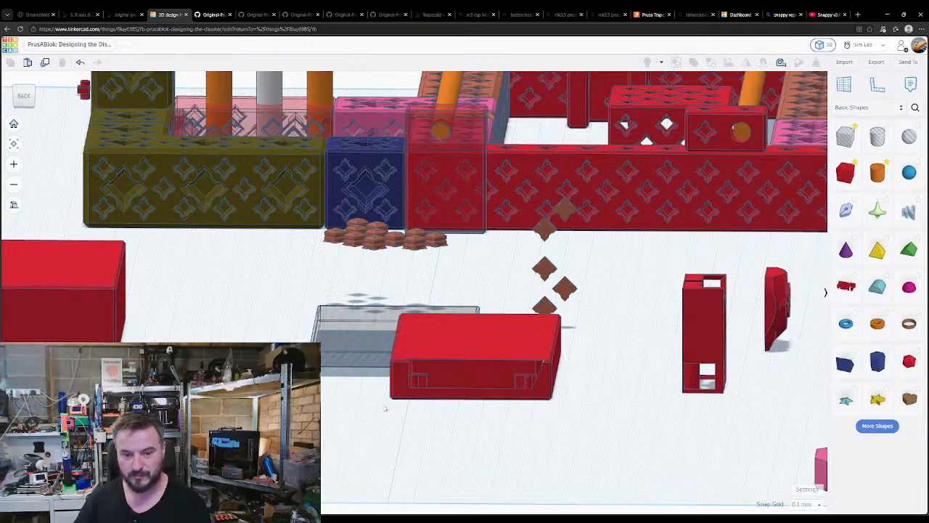
- Move the solid case back over the hole box and centre the two on each other across their width
left_click_drag(447, 377, 370, 339)
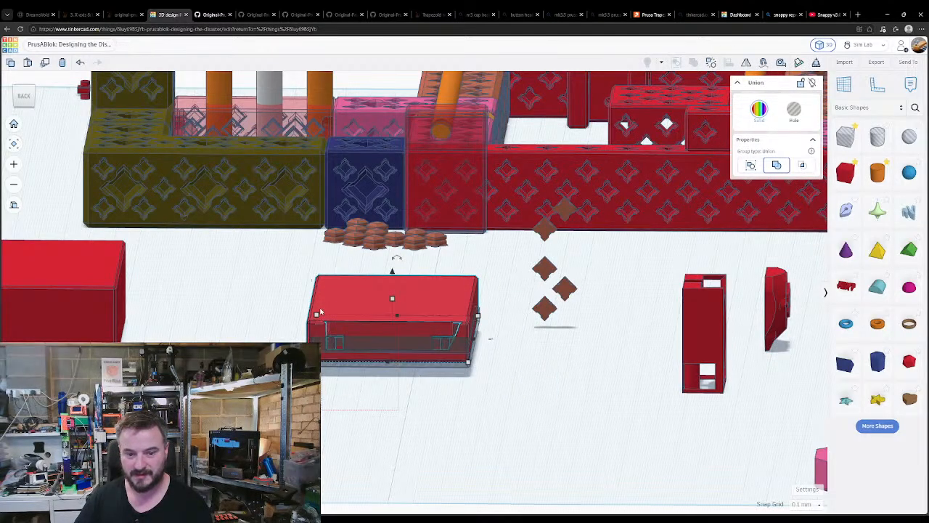
left_click(338, 344, "shift")
key("l")
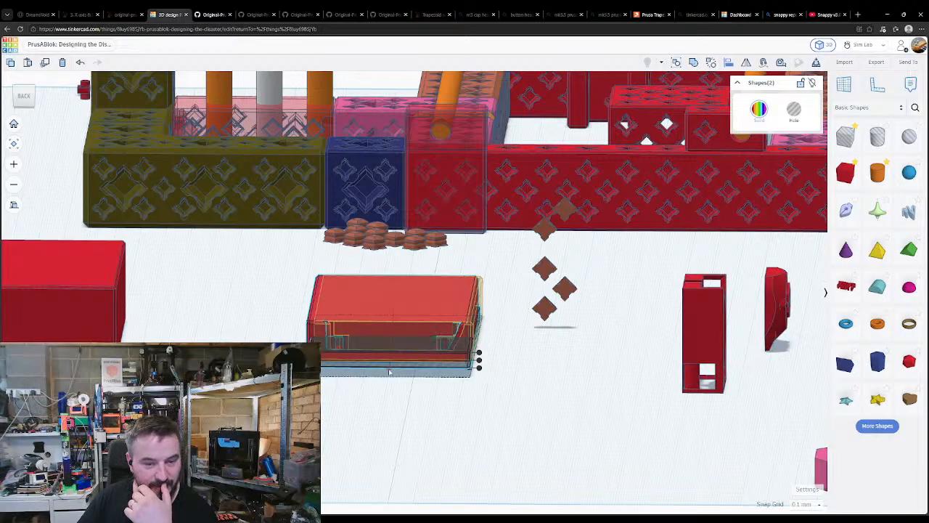
left_click(389, 372)
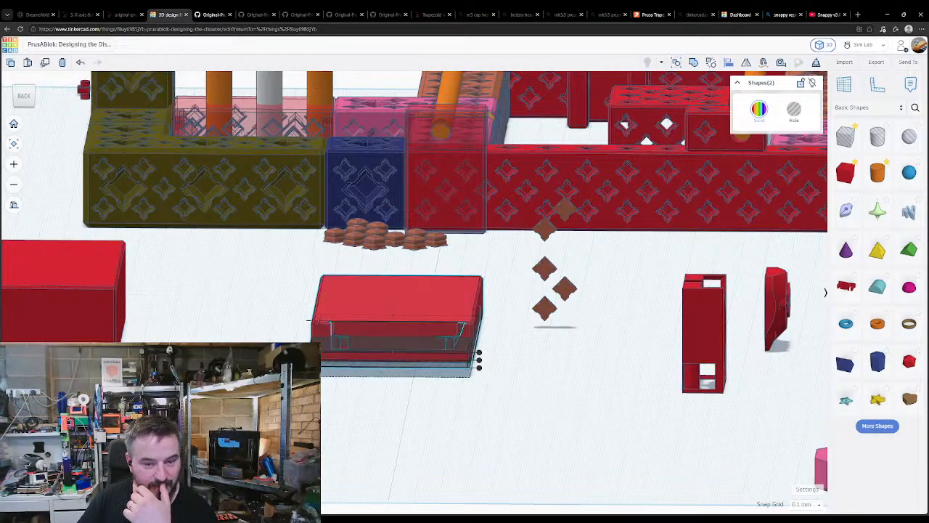
left_click(357, 407)
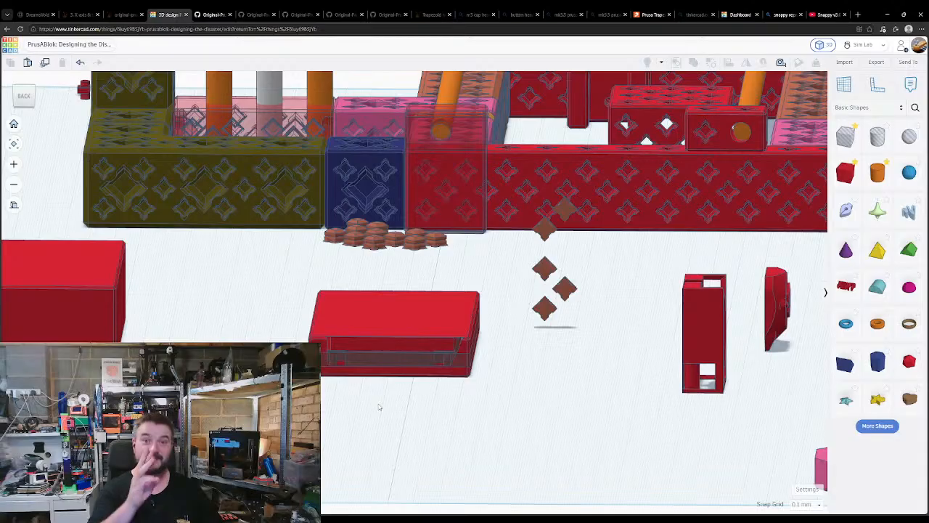
- Group the solid case with the hole box and inspect the cut at the case's end
left_click(363, 324)
key("ctrl+g")
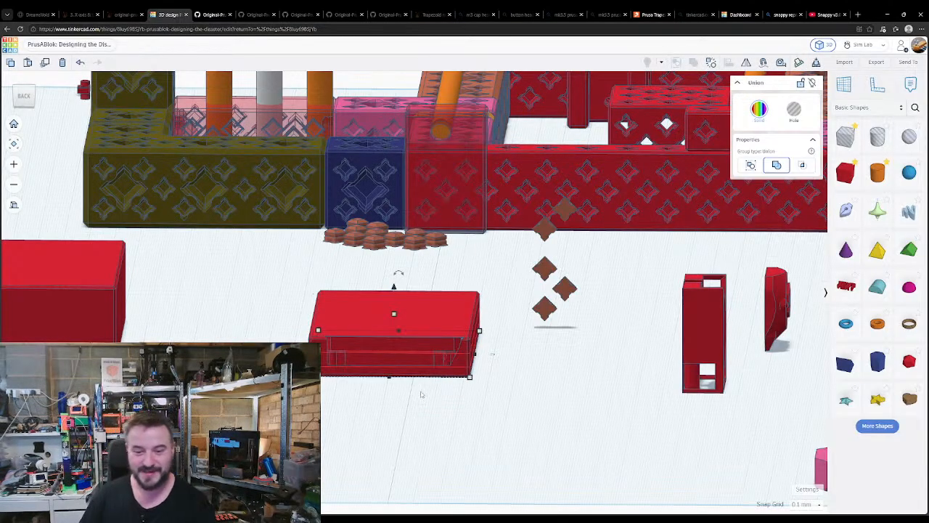
right_click_drag(370, 395, 390, 376)
key("Escape")
left_click(379, 393)
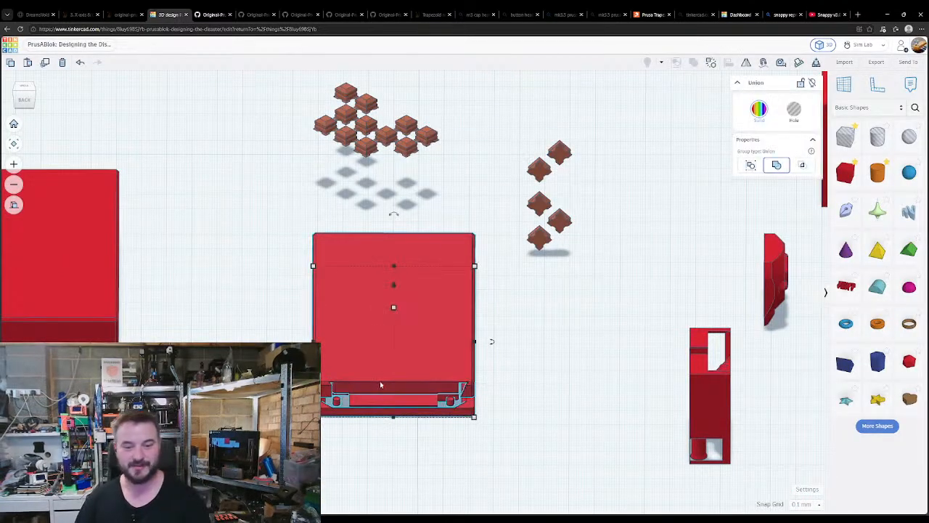
- Raise the hole box to an elevation of 17 mm and group it with the solid case again
double_click(373, 374)
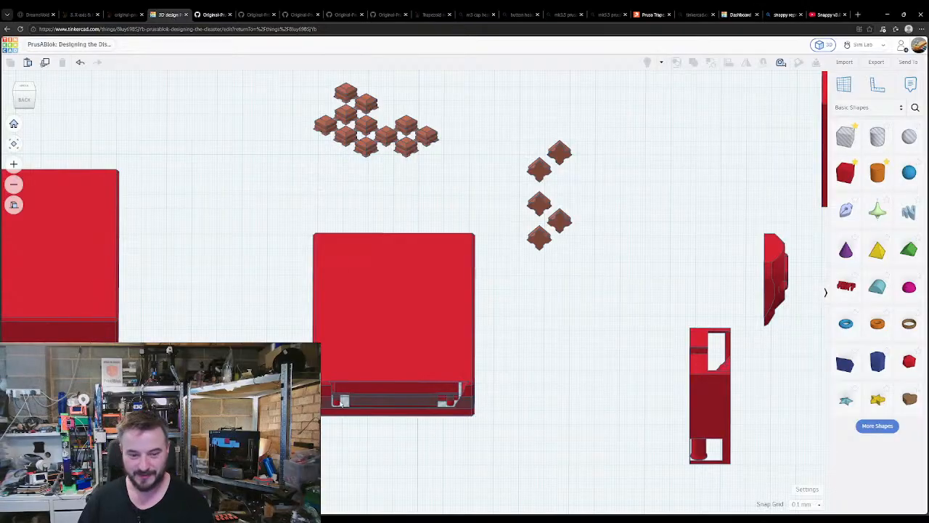
left_click(393, 321)
left_click(430, 328)
key("Return")
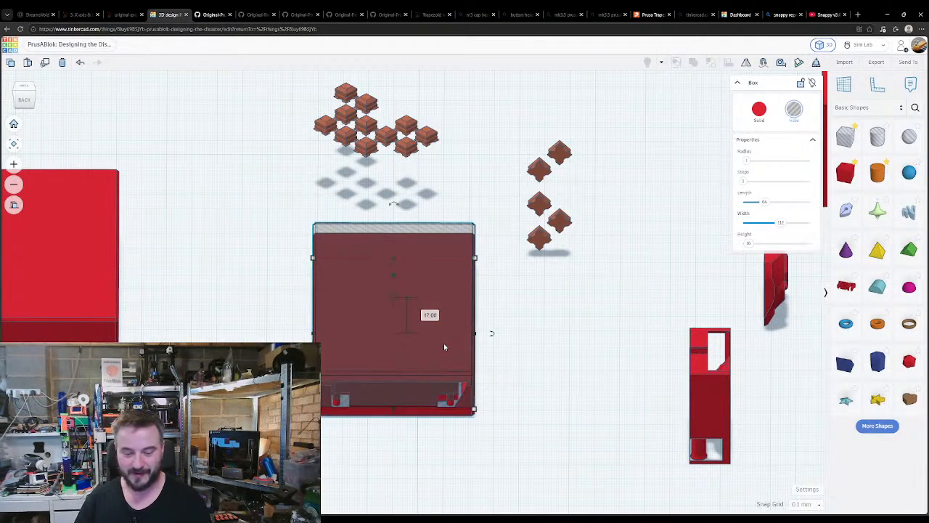
left_click(507, 446)
left_click_drag(508, 446, 286, 292)
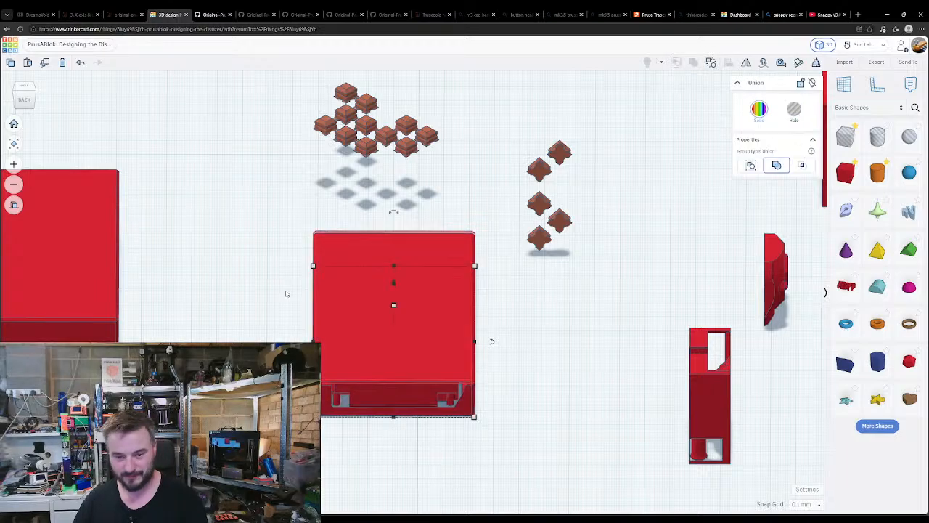
- Check the regrouped case from behind and below, and ungroup the hole box from it
left_click(289, 317)
right_click_drag(289, 317, 277, 338)
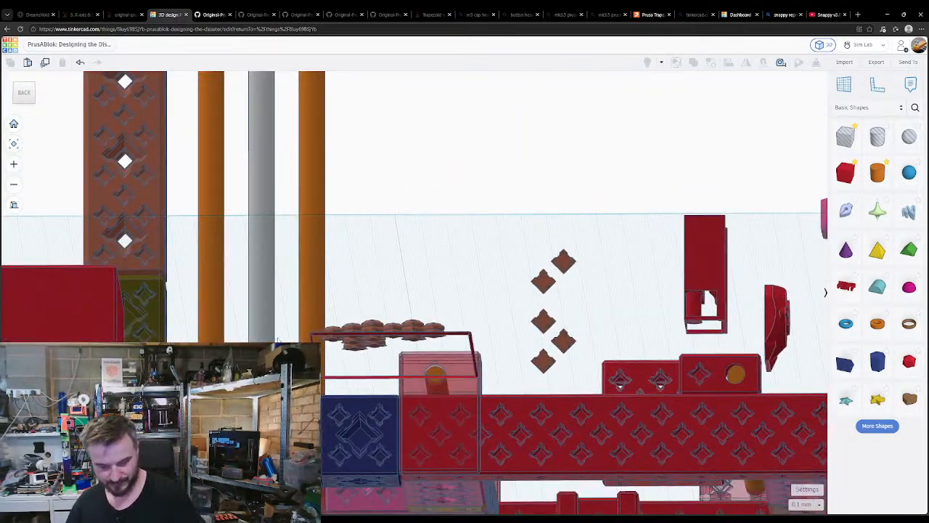
left_click(308, 322)
right_click_drag(415, 262, 423, 374)
left_click(424, 374)
left_click(362, 385)
key("ctrl+shift+g")
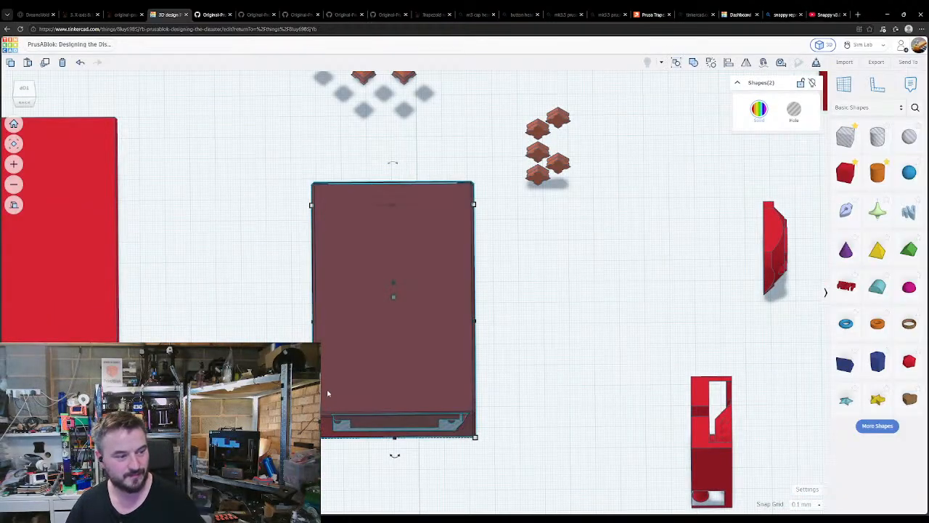
- Adjust the hole box's elevation inside the solid case and group the two again
left_click(299, 389)
left_click(426, 245)
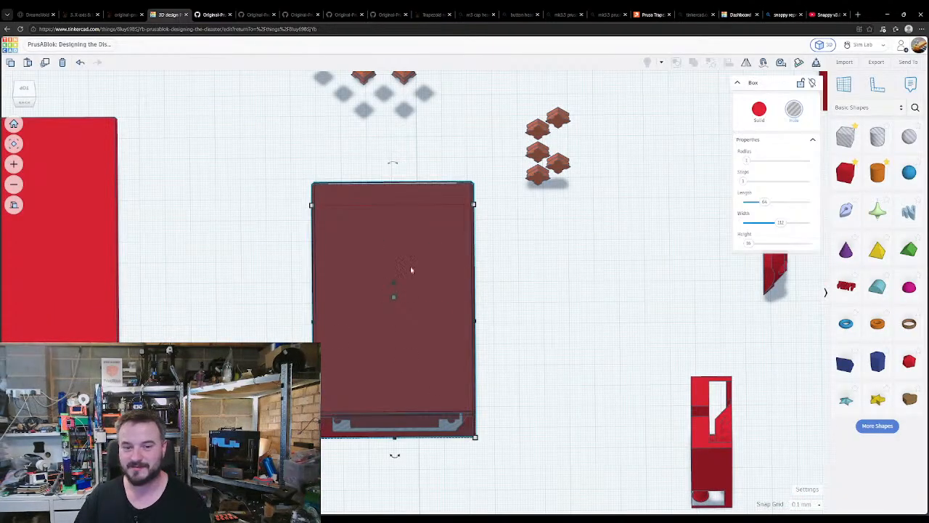
left_click_drag(393, 296, 393, 310)
right_click_drag(491, 432, 492, 351)
left_click(499, 285)
right_click_drag(507, 288, 512, 409)
left_click(383, 345)
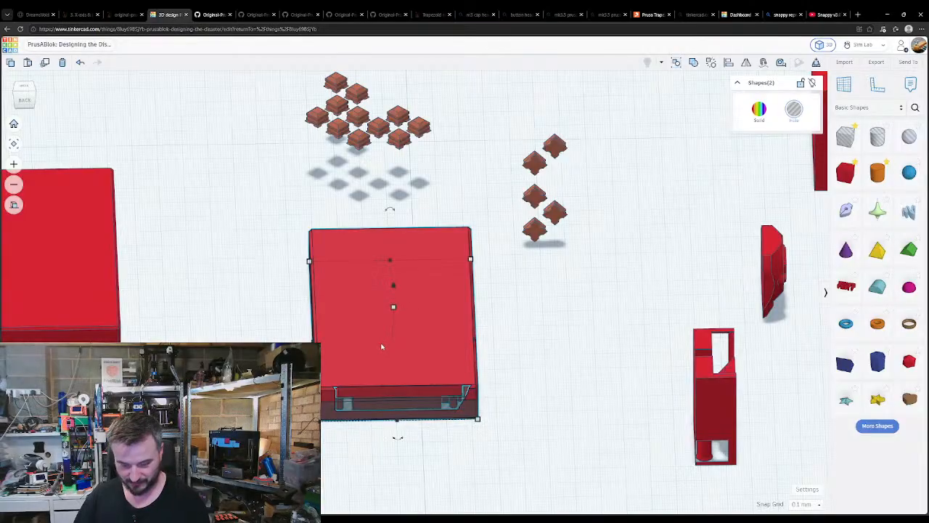
key("ctrl+g")
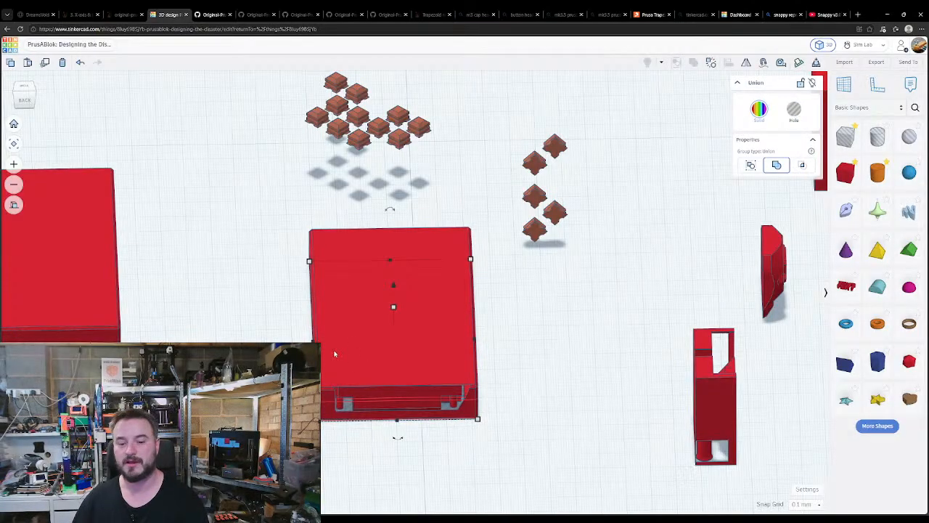
- Inspect the regrouped case from below and ungroup it from the hole box
right_click_drag(336, 354, 329, 305)
right_click_drag(337, 273, 332, 332)
key("ctrl+shift+g")
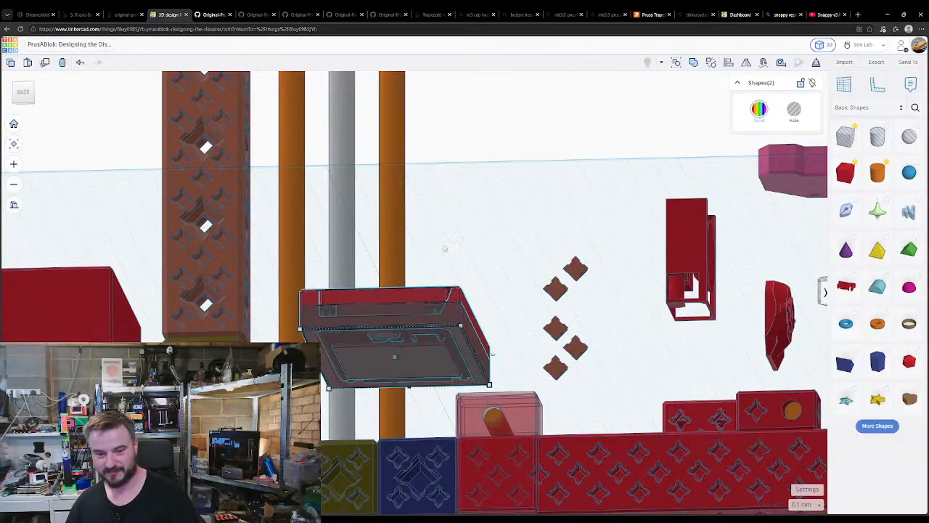
left_click(457, 228)
right_click_drag(456, 228, 471, 287)
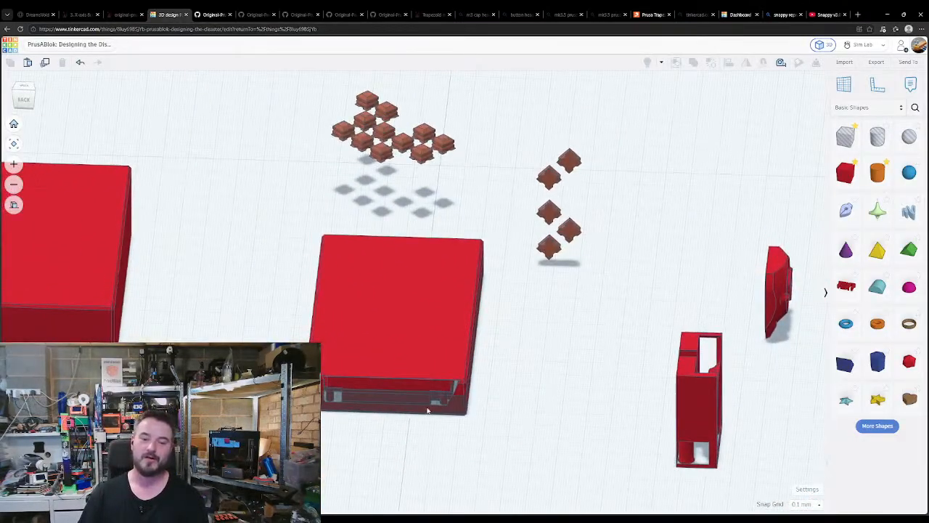
- Move the solid R8 case off the hole box and flip it so its inside faces up
left_click(428, 406)
left_click_drag(428, 380, 264, 335)
right_click_drag(348, 373, 393, 404)
left_click_drag(220, 154, 212, 225)
- Delete the hole box and move the R8 case back into its place
left_click(361, 383)
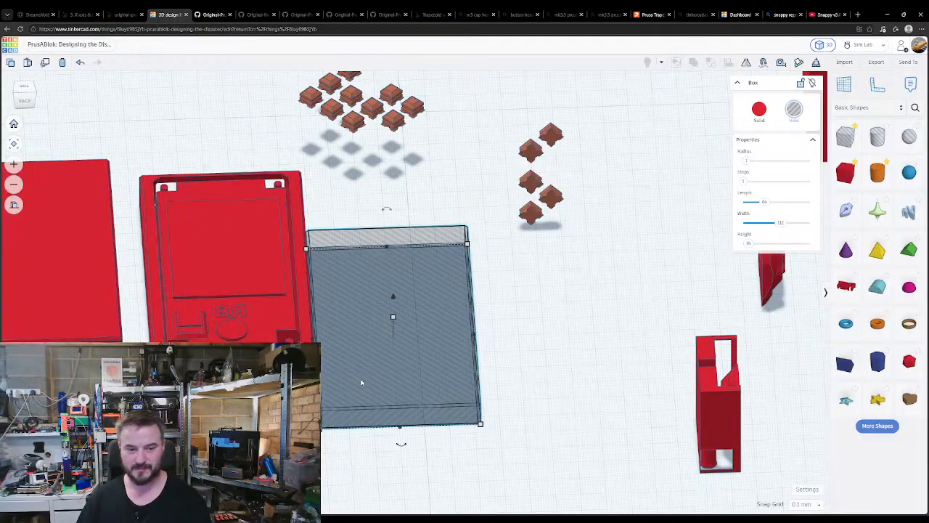
key("Delete")
right_click_drag(336, 353, 253, 314)
left_click_drag(252, 313, 403, 347)
left_click(270, 317)
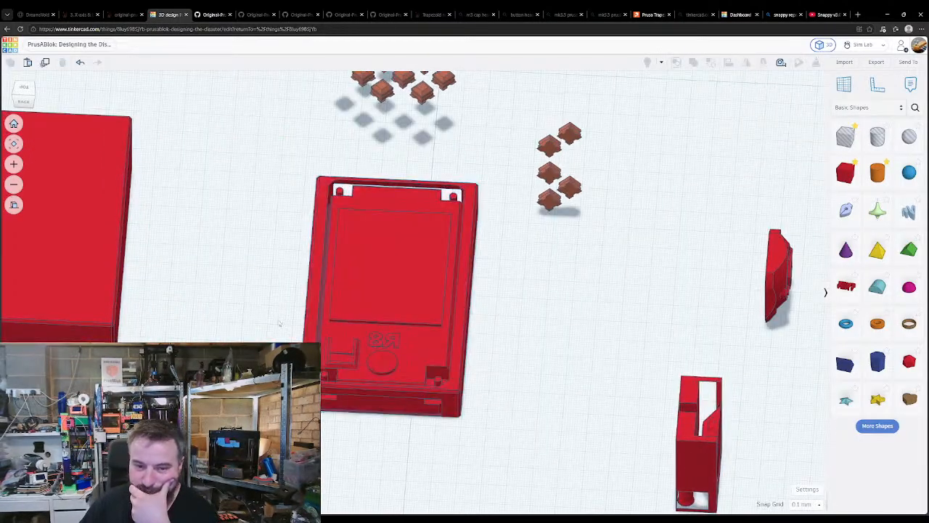
mouse_move(294, 331)
right_mouse_down()
mouse_move(302, 312)
mouse_move(312, 350)
mouse_move(296, 341)
right_mouse_up()
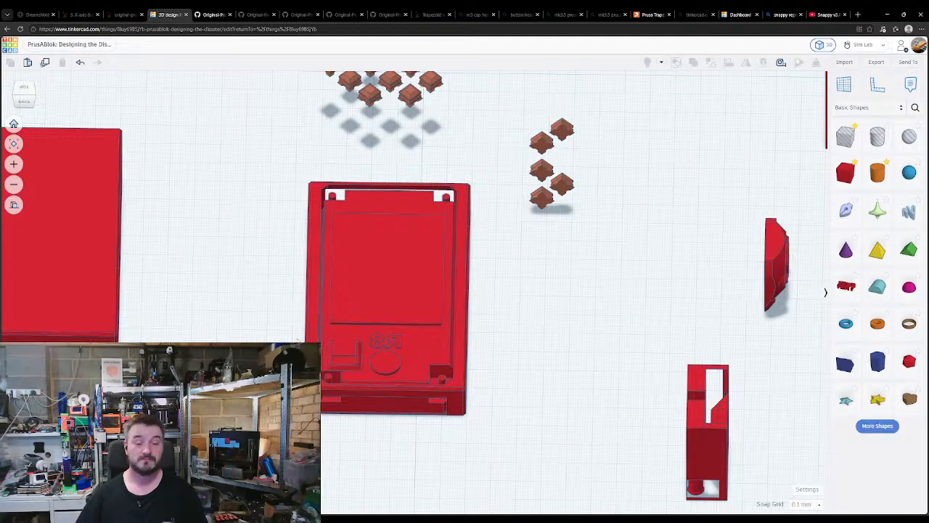
right_click_drag(244, 313, 237, 312)
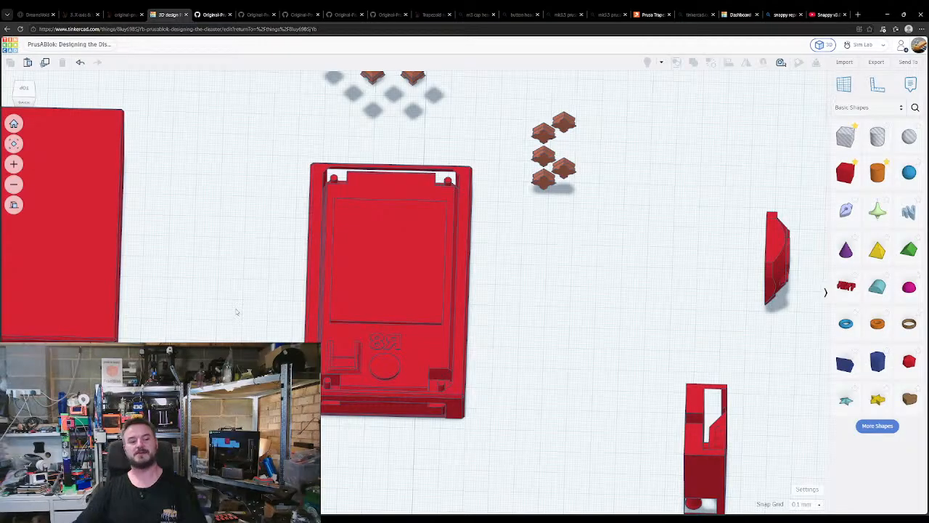
- Place a duplicate of the solid 64 x 112 x 32 mm red box in the gap beside the R8 case
left_click_drag(120, 227, 223, 263, "alt")
left_click_drag(163, 249, 236, 238)
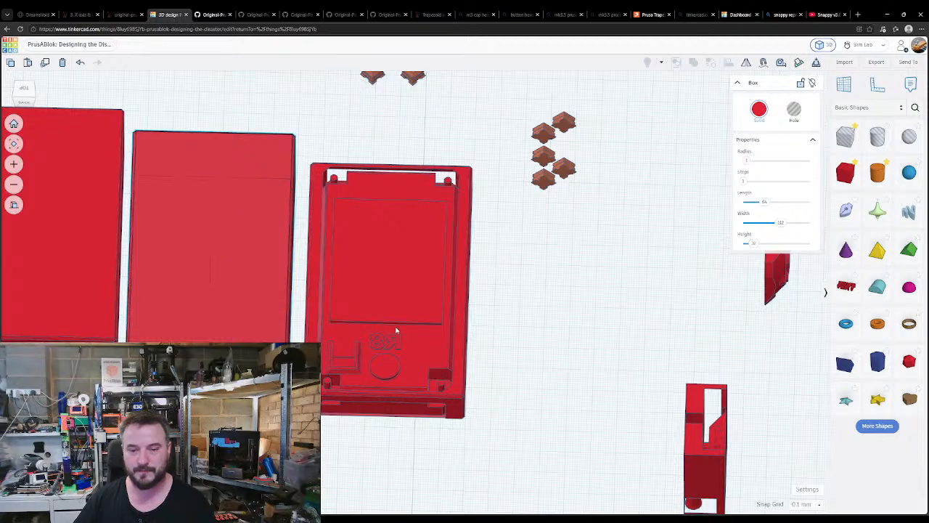
- Select the R8 case and export only that shape as an STL file
left_click(396, 327)
left_click_drag(369, 157, 392, 138)
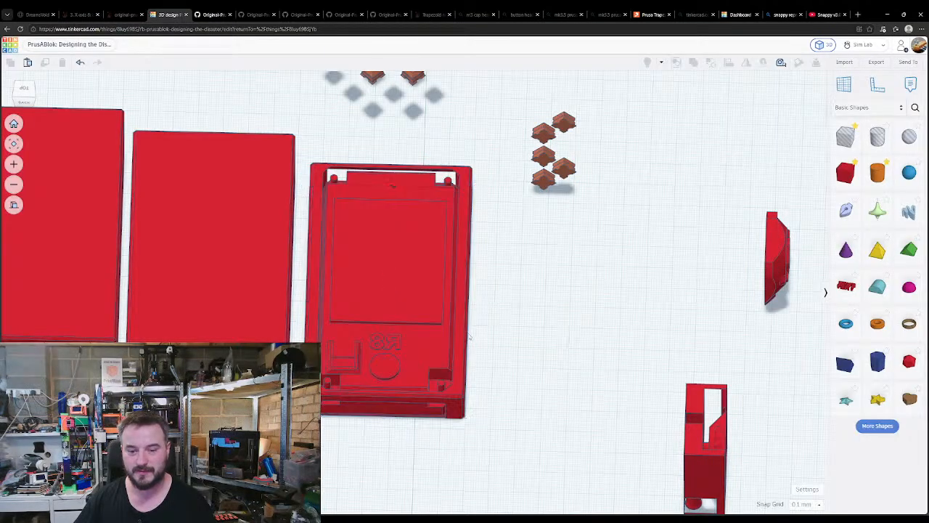
left_click(875, 62)
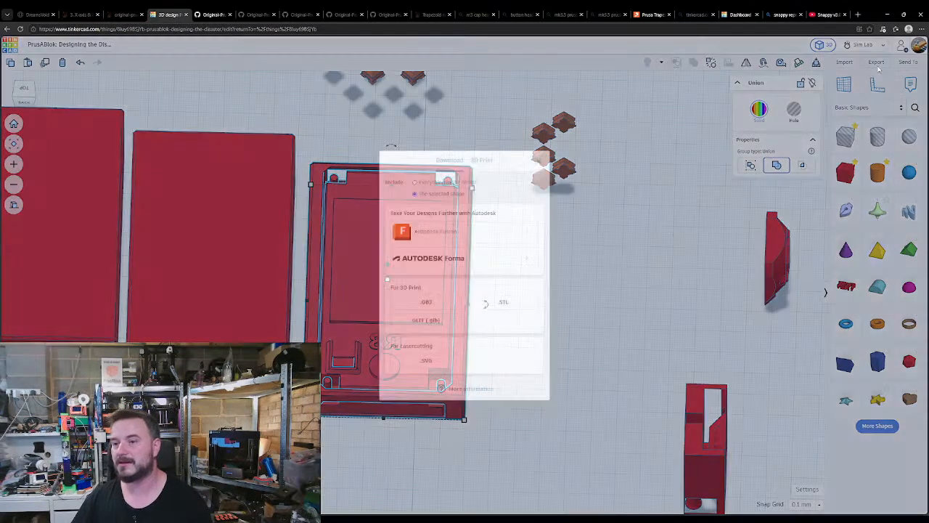
left_click(504, 304)
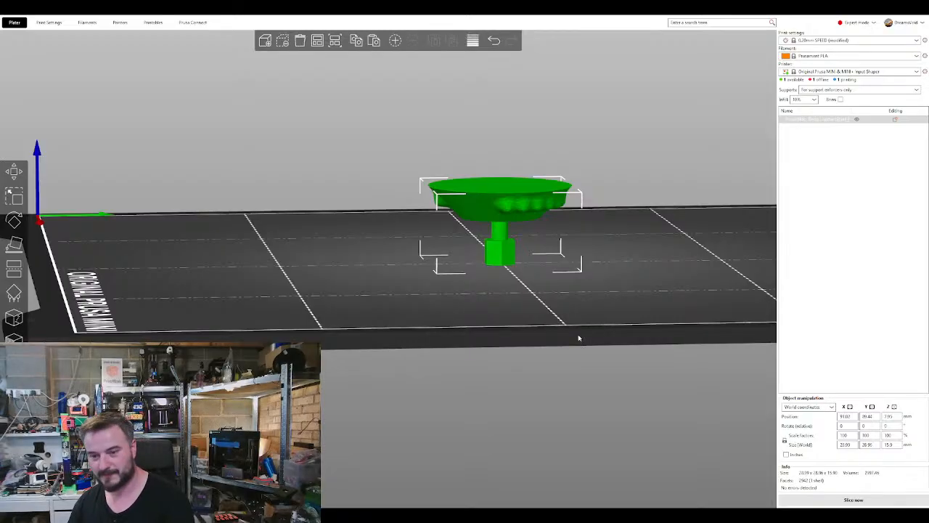
- Switch to PrusaSlicer, delete the existing model from the plate and load the exported R8 case
left_click_drag(532, 280, 530, 279)
left_click(233, 317)
left_click(504, 199)
key("Delete")
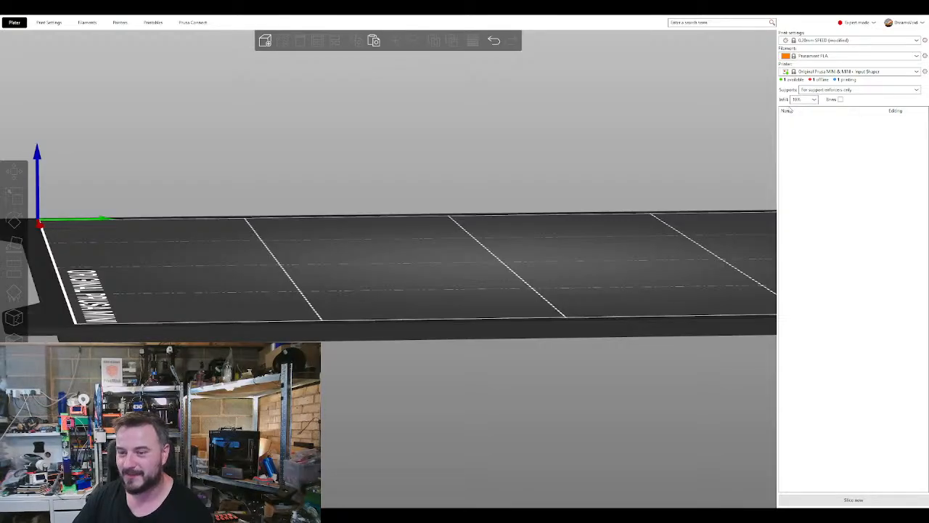
left_click_drag(560, 311, 525, 301)
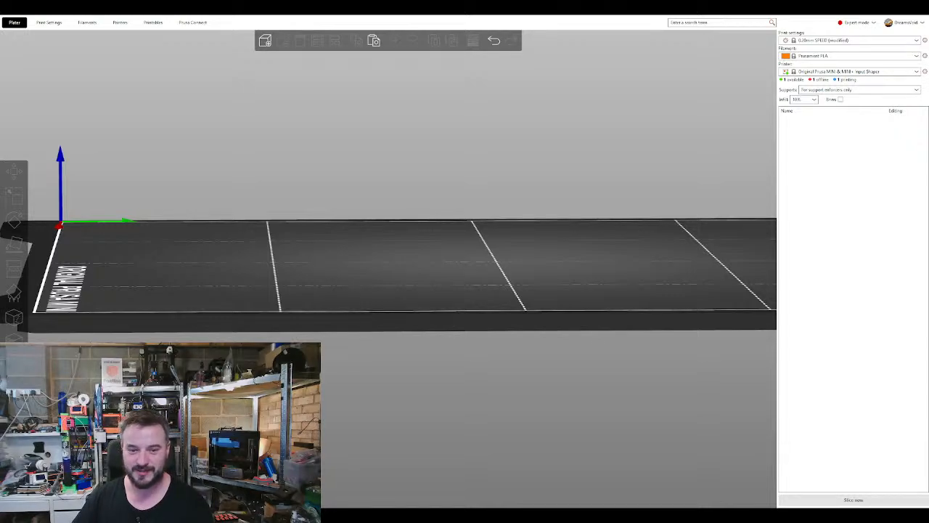
left_click_drag(284, 302, 316, 326)
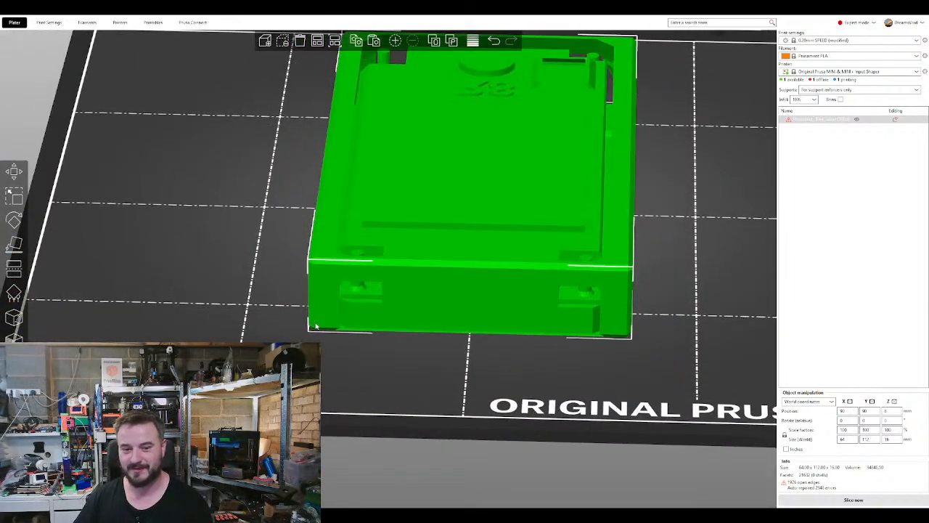
- Cut the case with a planar cut at Z 1 mm, keeping only the upper part
left_click_drag(478, 278, 440, 271)
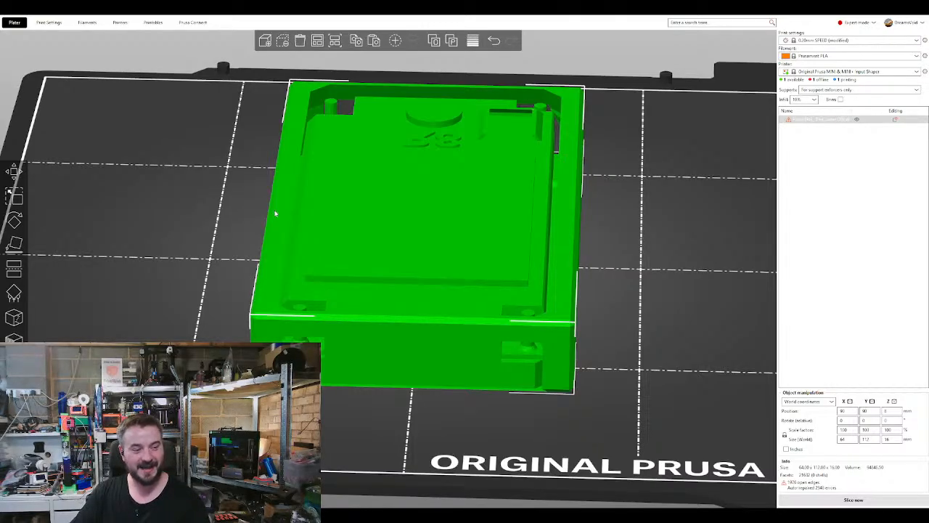
scroll(276, 213, "up", 2)
middle_click_drag(278, 214, 282, 299)
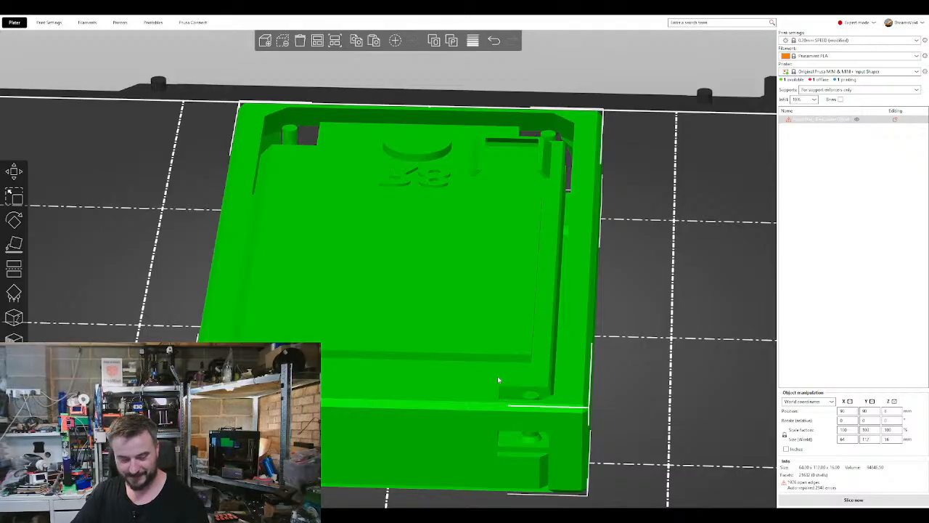
key("c")
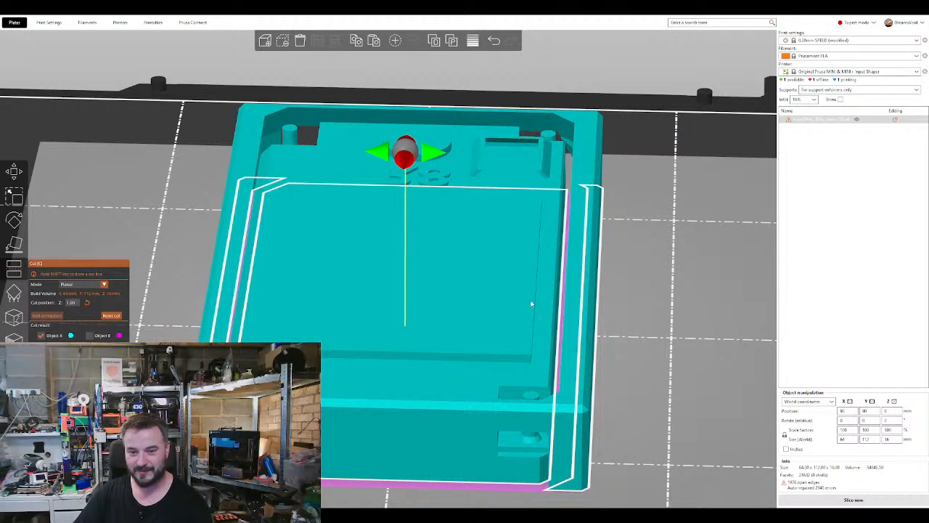
key("Escape")
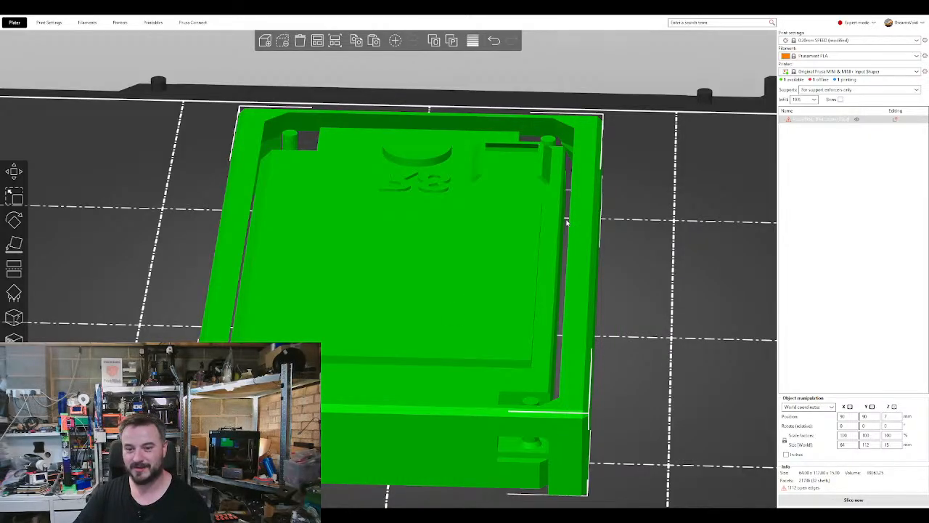
- Split the cut case into separate objects and examine the outer frame and inner body from several sides
key("ctrl+v")
left_click_drag(466, 247, 372, 244)
left_click_drag(660, 294, 465, 429)
left_click_drag(529, 463, 530, 458)
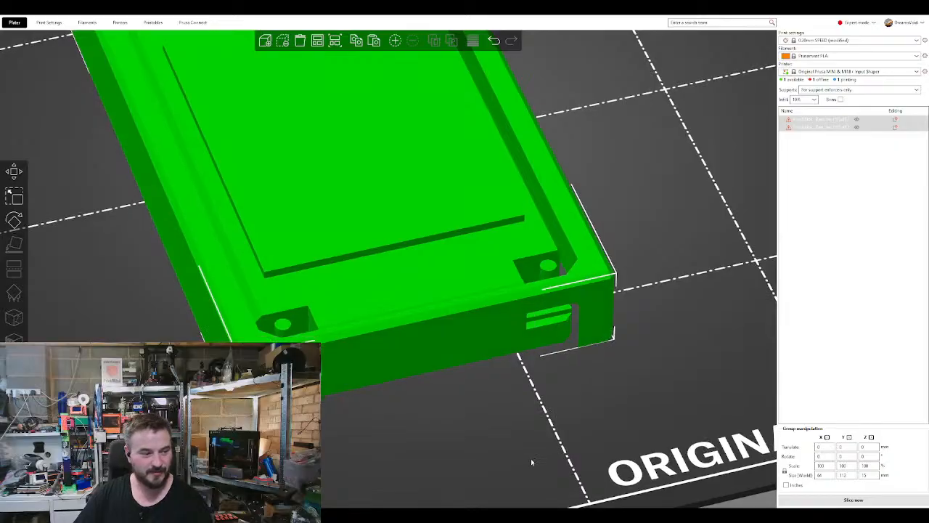
right_click_drag(352, 424, 339, 397)
left_click_drag(339, 396, 439, 426)
left_click_drag(417, 100, 411, 92)
- Delete the outer frame object and keep only the inner body of the R8 case
left_click(411, 92)
left_click(266, 265)
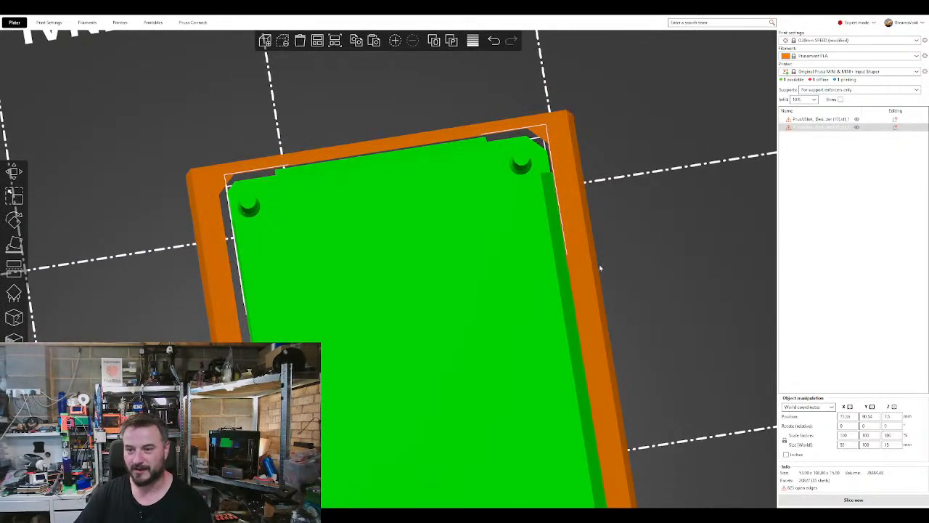
left_click(561, 150)
key("Delete")
right_click_drag(571, 343, 533, 249)
mouse_move(620, 352)
left_mouse_down()
mouse_move(610, 342)
mouse_move(622, 334)
mouse_move(603, 336)
mouse_move(601, 355)
left_mouse_up()
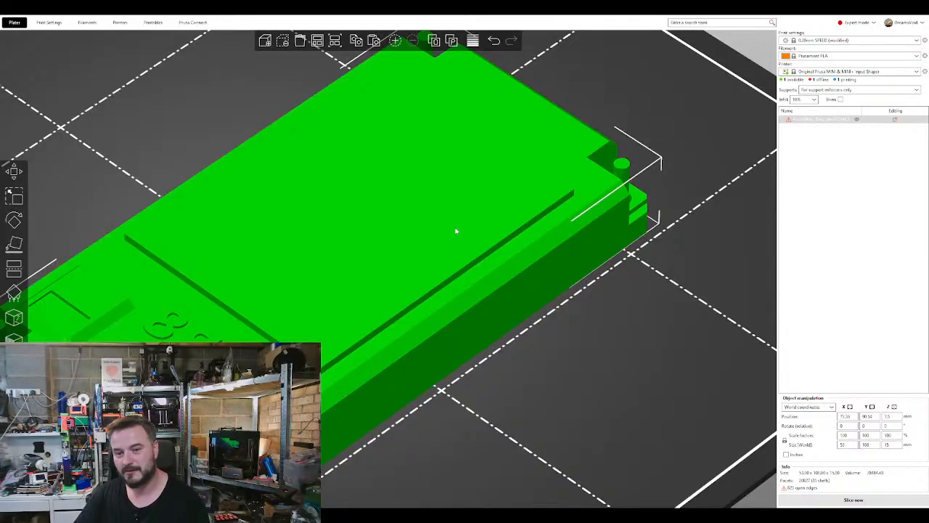
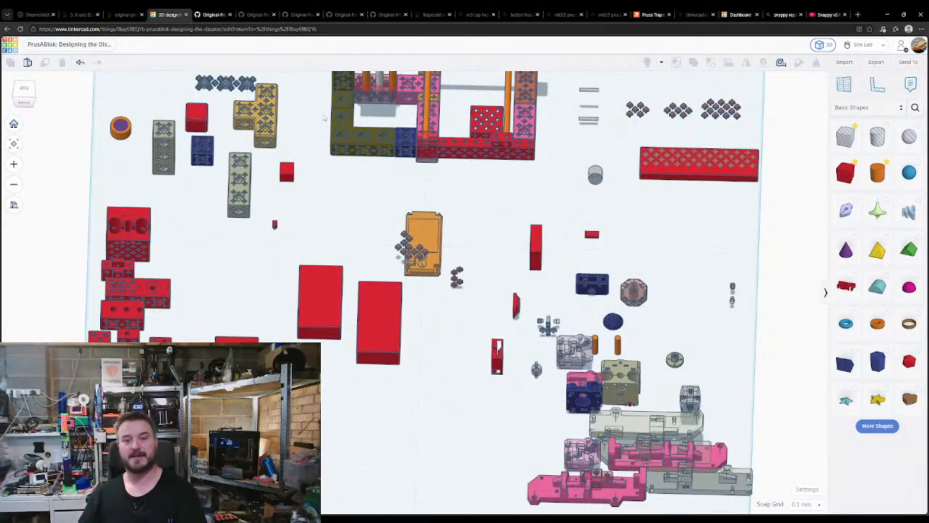
- Switch back to Tinkercad, move the orange R8 inner body beside the red boxes and place a duplicate of it
left_click_drag(427, 225, 451, 357)
key("f")
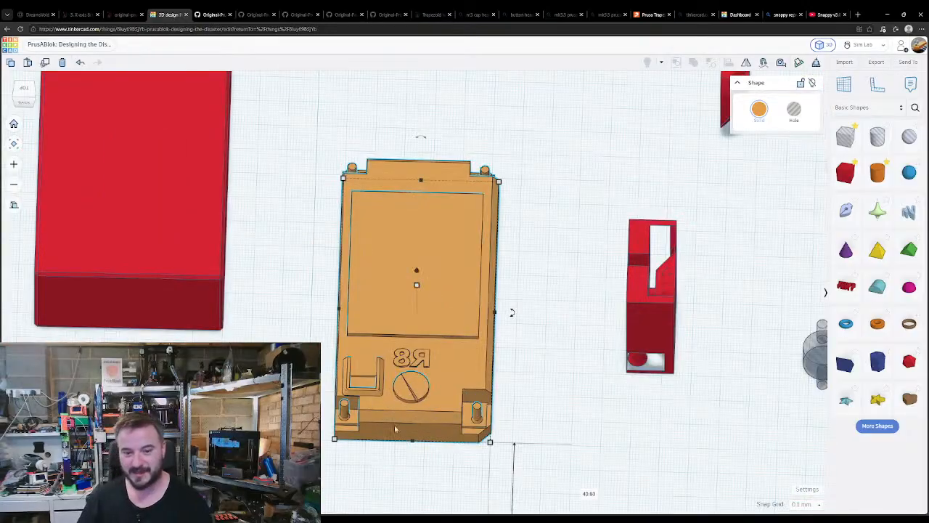
left_click_drag(403, 416, 597, 165, "alt")
mouse_move(547, 345)
right_mouse_down()
mouse_move(558, 283)
mouse_move(564, 318)
mouse_move(551, 334)
right_mouse_up()
- Set the height of the solid red box beside the orange inner body to 15 mm
left_click_drag(129, 192, 188, 266)
mouse_move(160, 212)
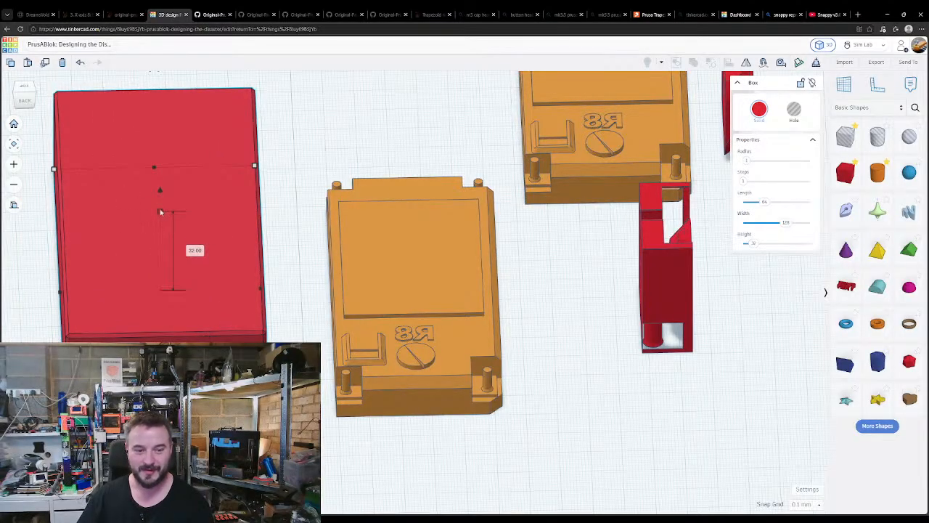
left_click_drag(751, 244, 757, 243)
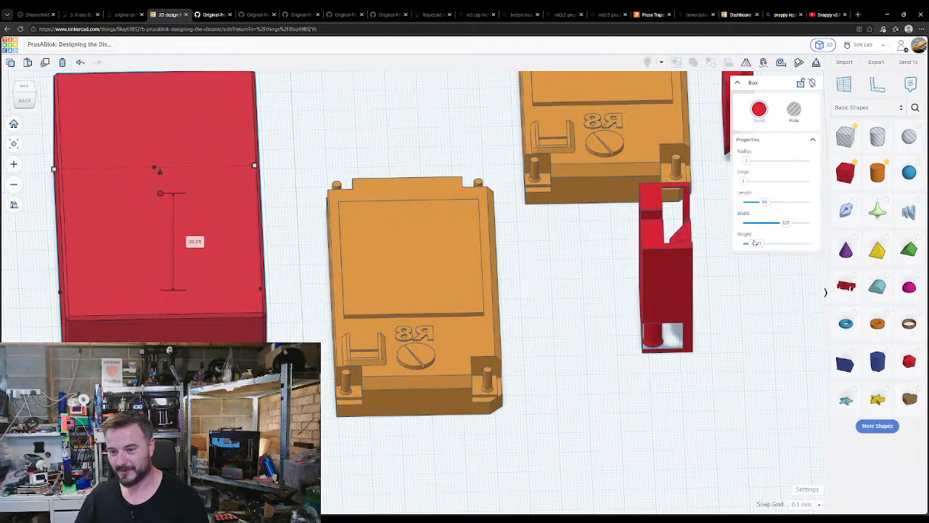
left_click(757, 244)
type("16")
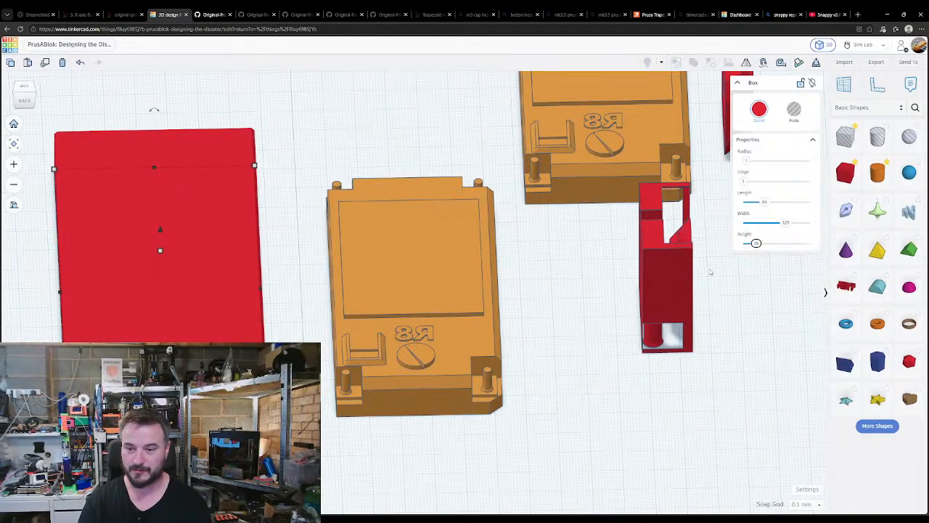
key("BackSpace")
type("5")
key("Return")
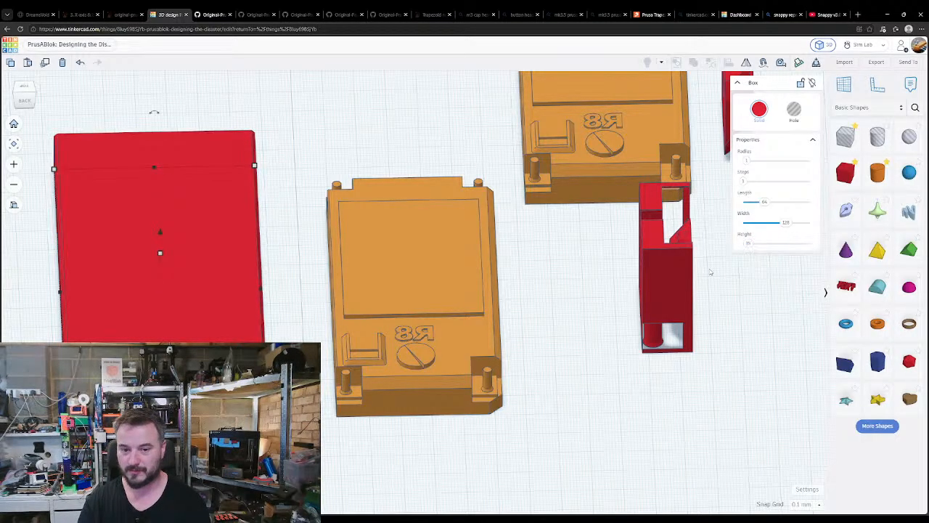
- Flip the orange inner body upside down and align it centrally with the red box
left_click(403, 227)
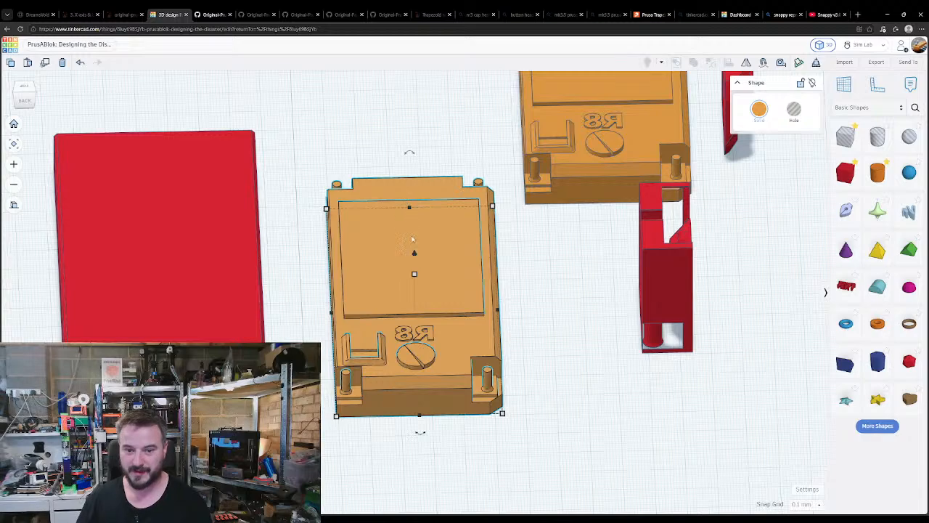
left_click_drag(410, 153, 411, 240)
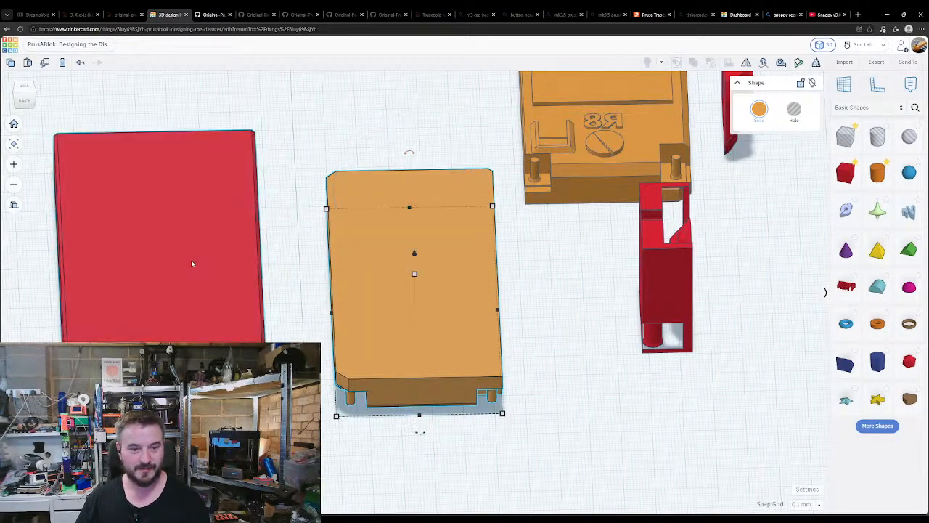
left_click(192, 262, "shift")
key("l")
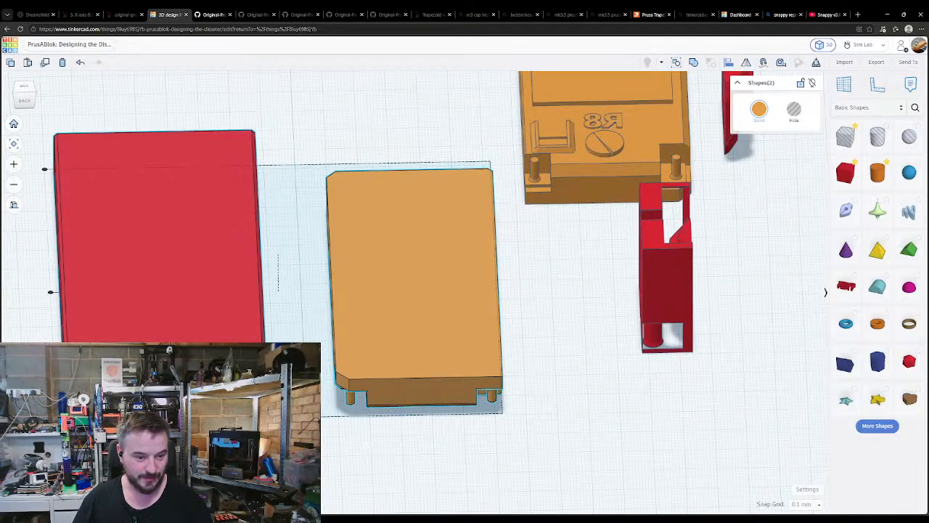
left_click(50, 292)
left_click(50, 293)
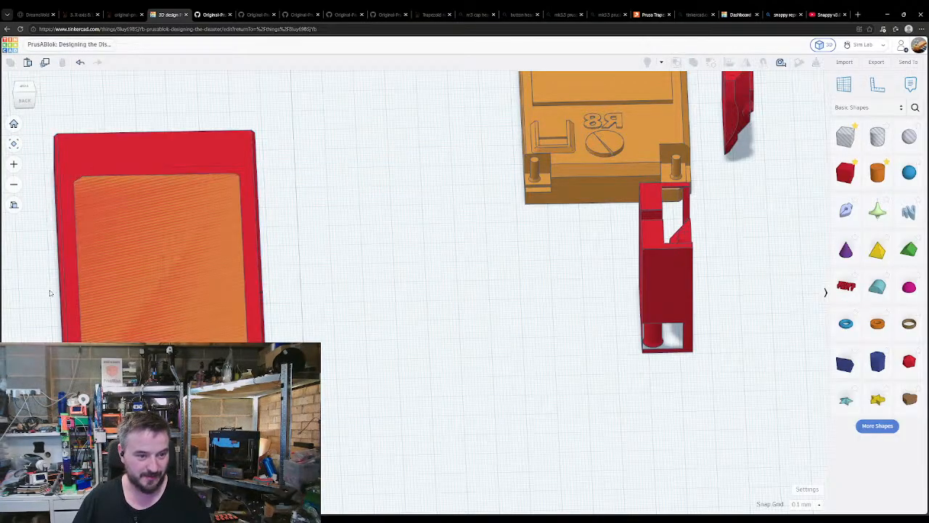
- Turn the orange inner body inside the red box into a hole
left_click(145, 269)
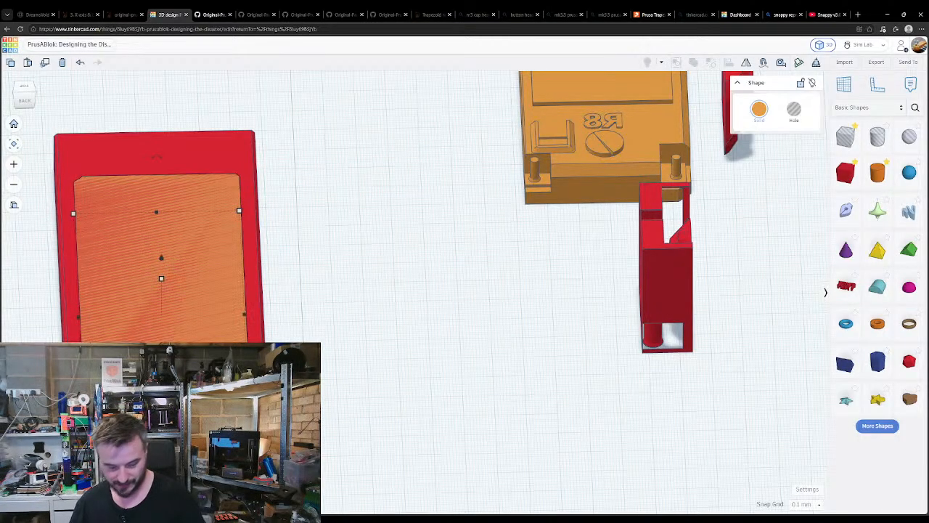
key("h")
left_click(50, 292)
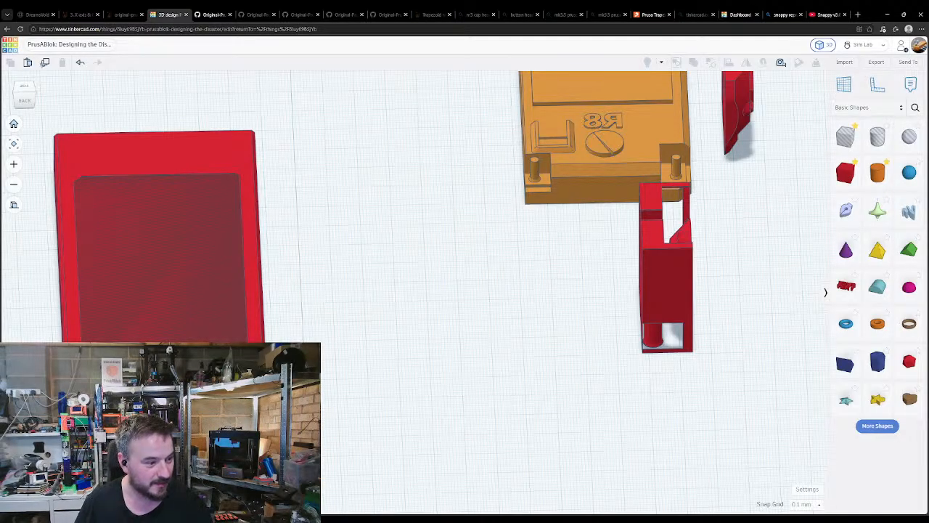
- Align the solid red box with the R8 inner-body hole inside it
left_click(94, 304)
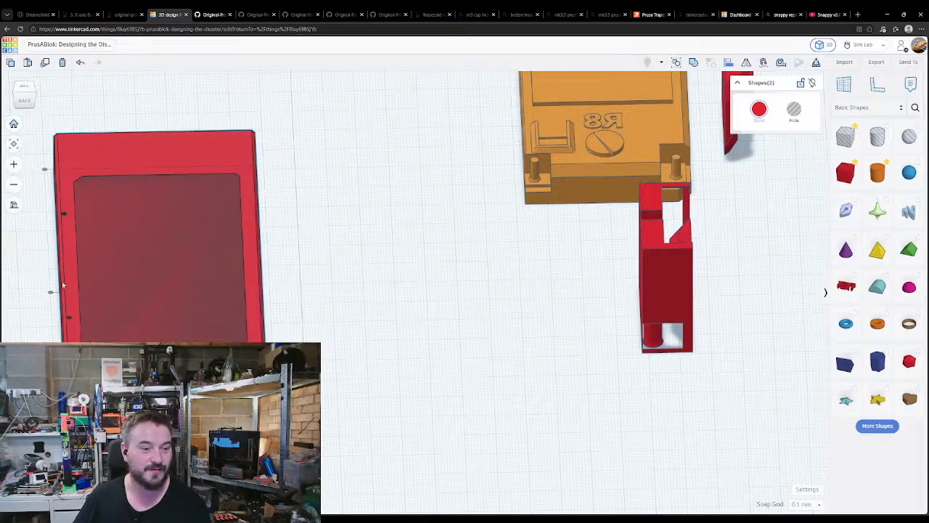
left_click(68, 321)
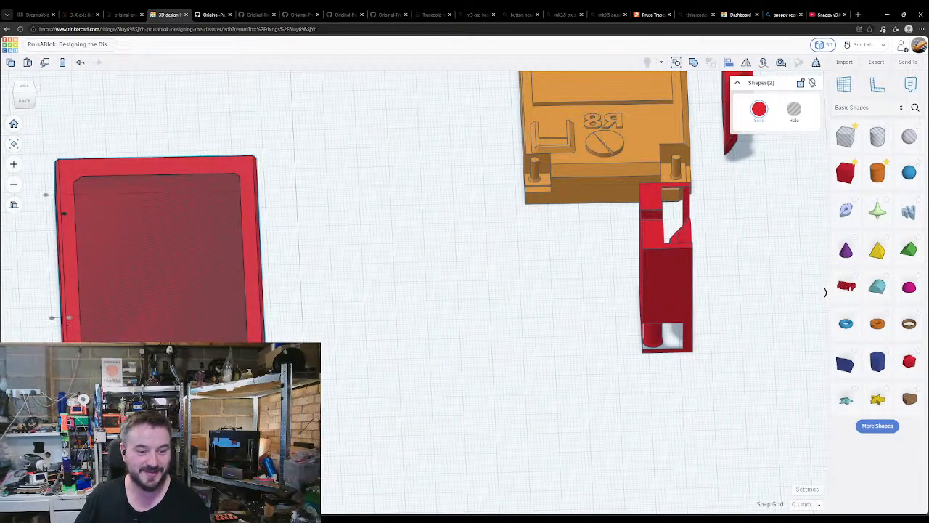
left_click(286, 298)
middle_click_drag(286, 299, 424, 281)
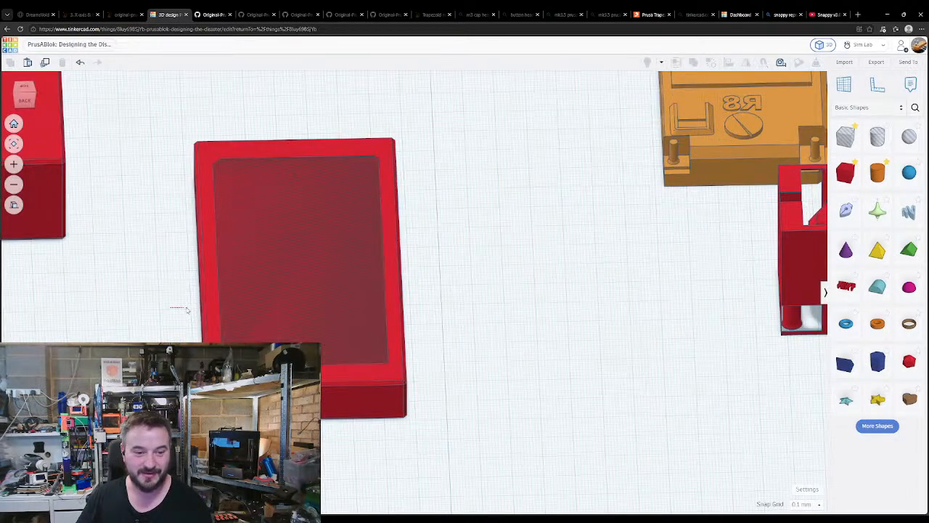
- Try a height of 20 mm on the red box around the hole and settle on 15 mm
left_click_drag(152, 230, 271, 331)
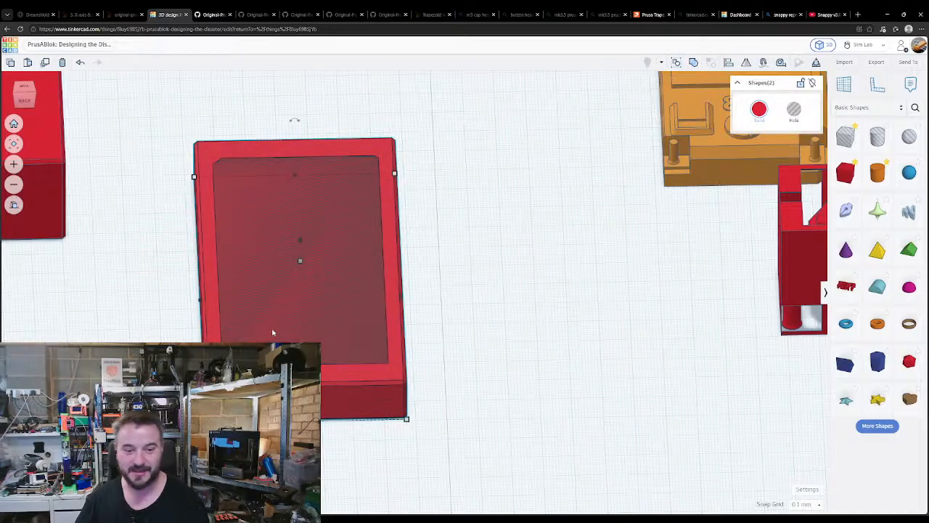
left_click(268, 439)
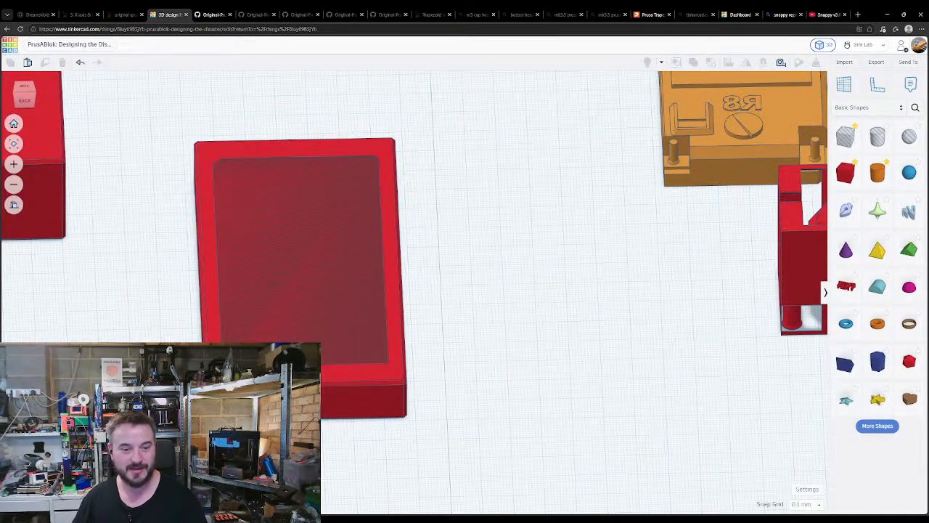
left_click(276, 389)
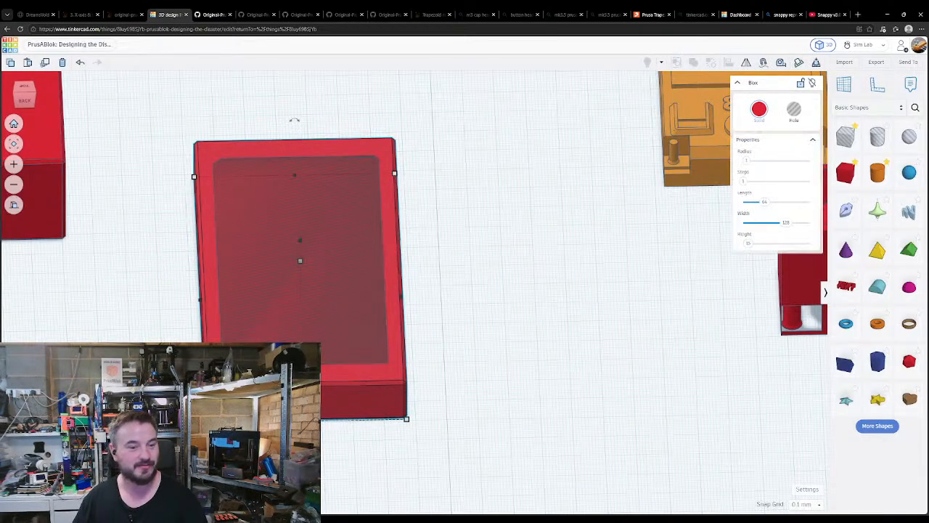
left_click(299, 262)
left_click_drag(299, 263, 306, 261)
left_click(383, 386)
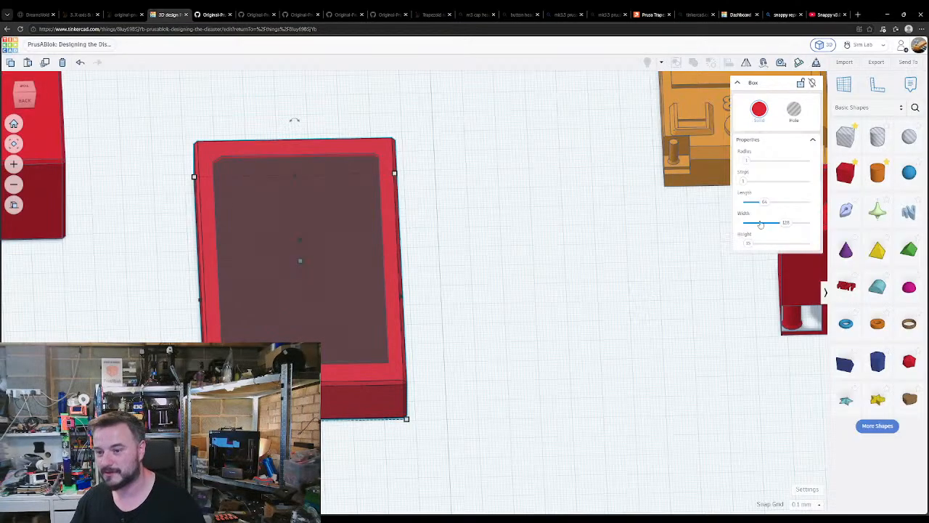
left_click(751, 242)
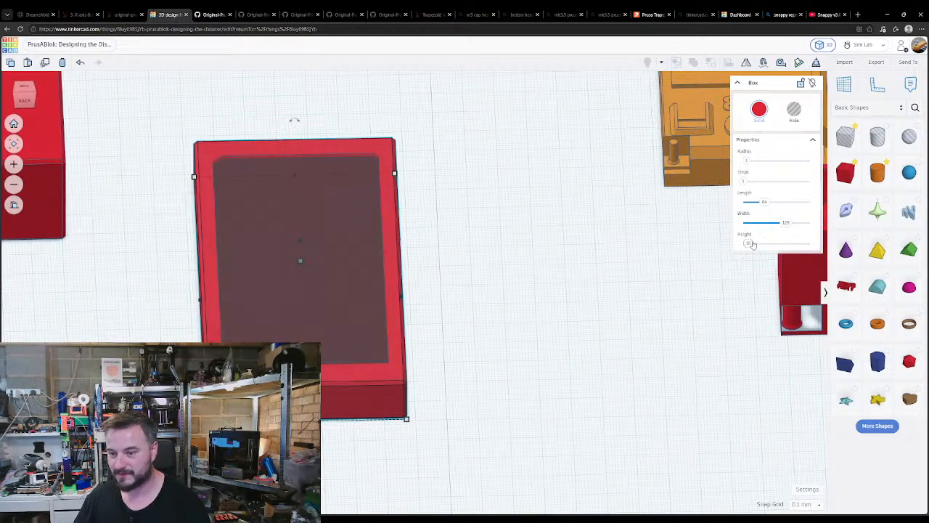
type("20")
key("Return")
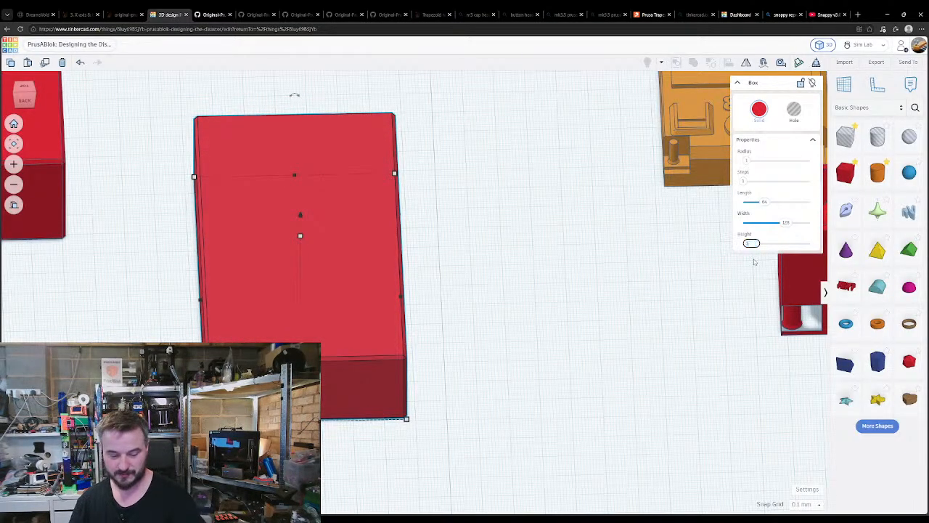
type("15")
key("Return")
left_click(539, 328)
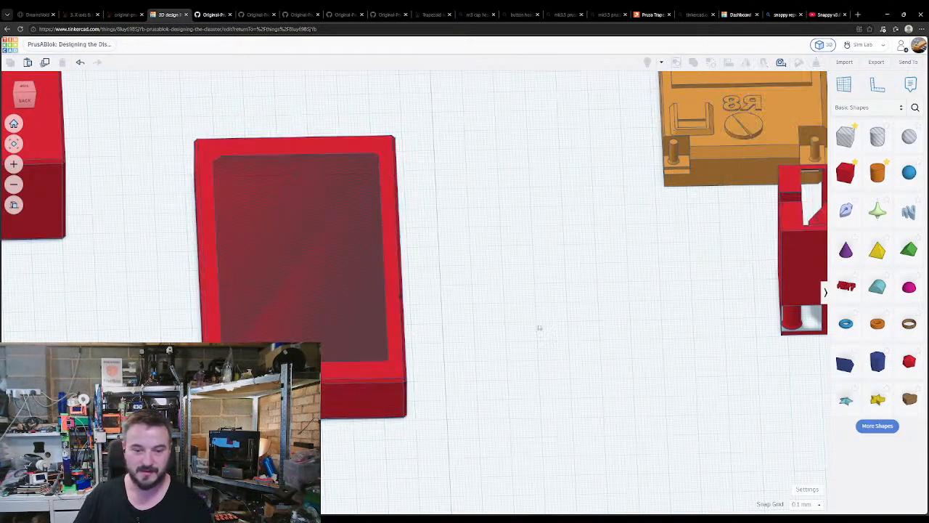
- Combine the red box and the inner-body hole into a union group so the cavity is cut out
left_click(275, 294)
left_click(454, 342)
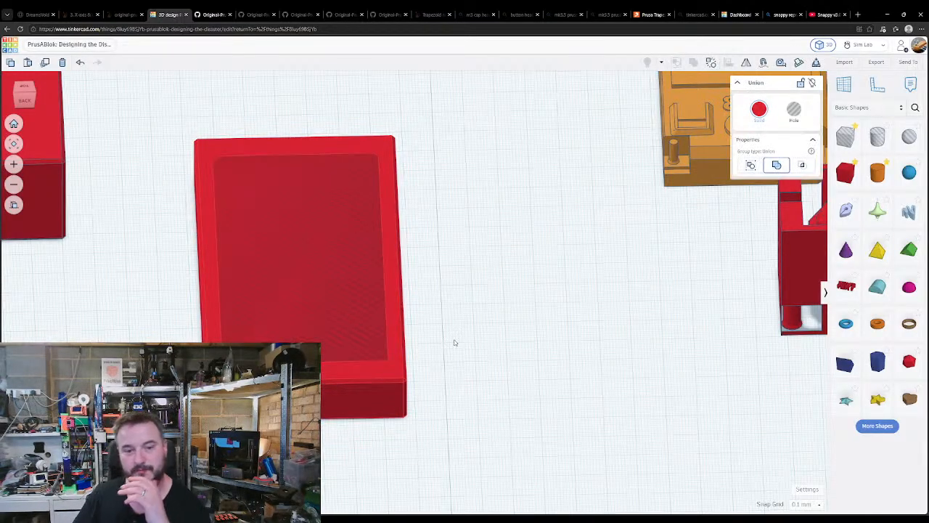
right_click_drag(479, 348, 436, 314)
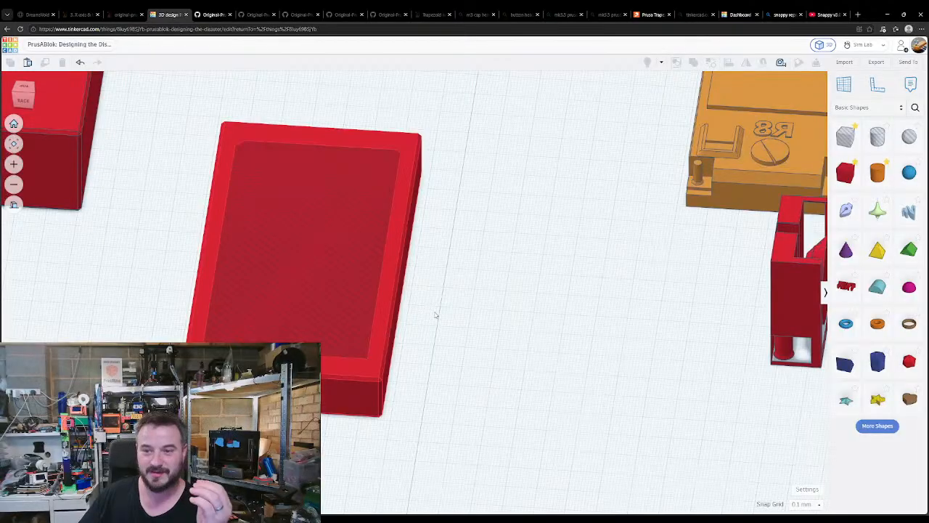
- Move the rounded red part from beside the orange R8 case to the near corner of the hollowed red box
left_click(394, 313)
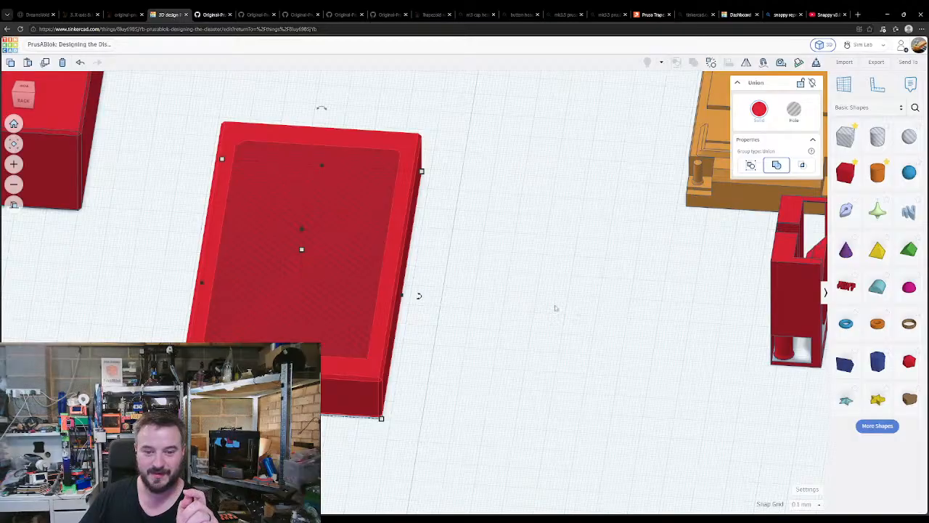
middle_click_drag(544, 311, 446, 326)
scroll(470, 345, "down", 5)
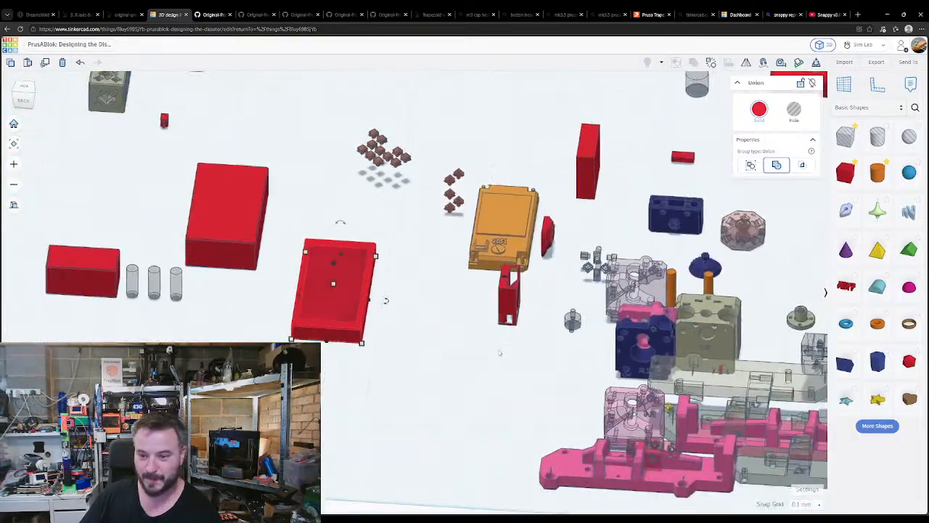
scroll(508, 319, "up", 2)
scroll(540, 289, "down", 2)
left_click_drag(555, 230, 375, 321)
left_click(372, 333)
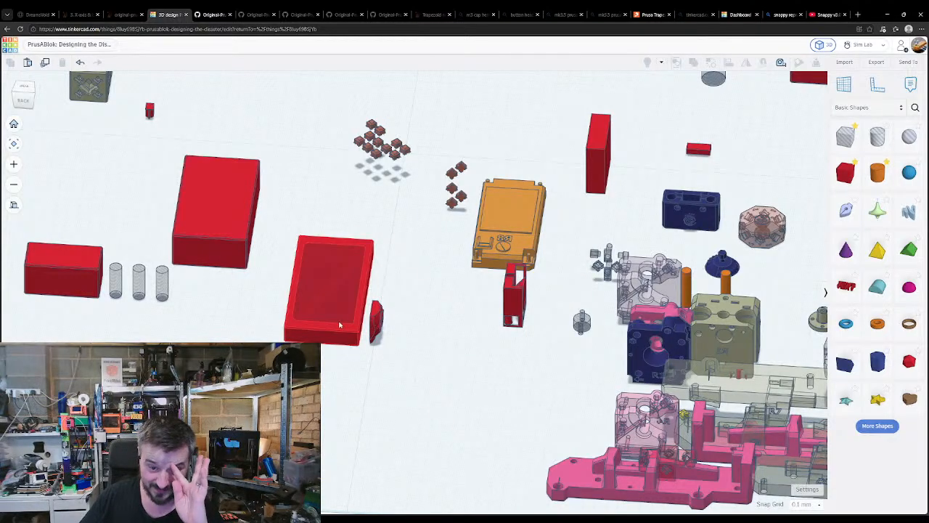
- Nudge the rounded red part sideways in fine steps until it sits flush against the side of the hollowed box
left_click(374, 328)
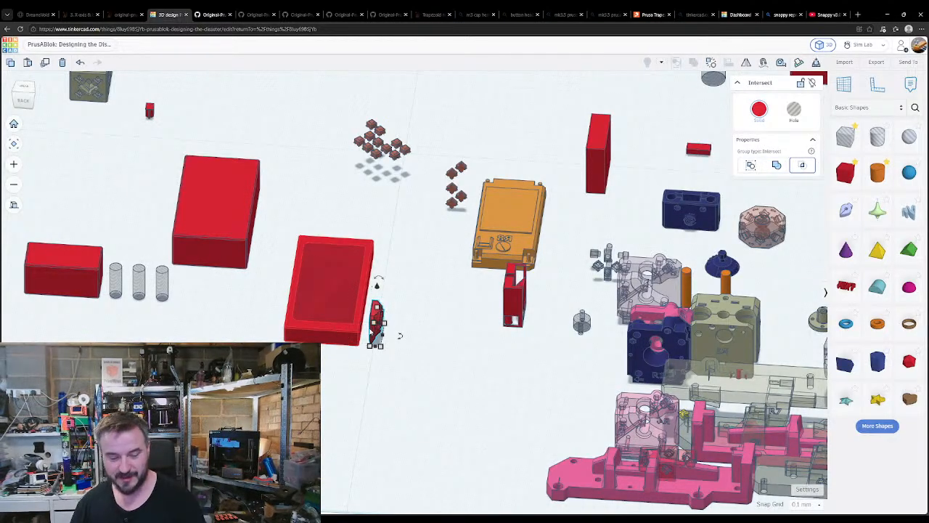
key("f")
right_click_drag(323, 439, 410, 320)
key("Left")
key("Left")
key("Left")
key("Left")
key("Left")
key("Left")
key("Left")
key("Left")
key("Left")
key("Left")
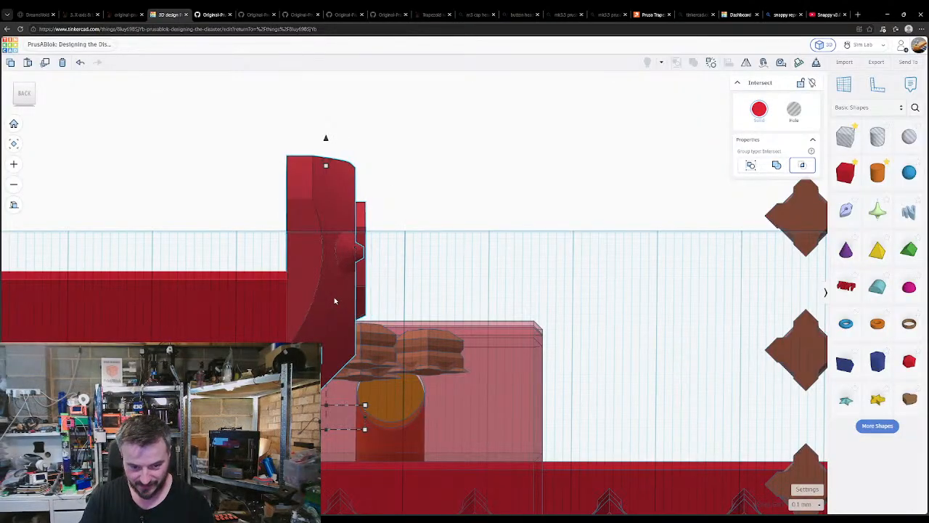
right_click_drag(441, 413, 388, 388)
left_click(389, 388)
left_click(573, 407)
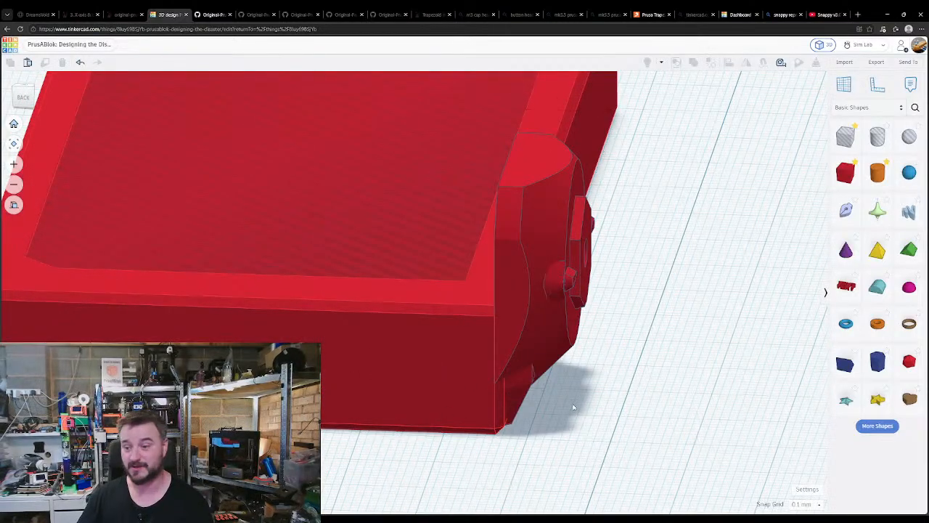
- Examine from several angles how the rounded red part meets the corner of the hollowed box
scroll(562, 211, "down", 5)
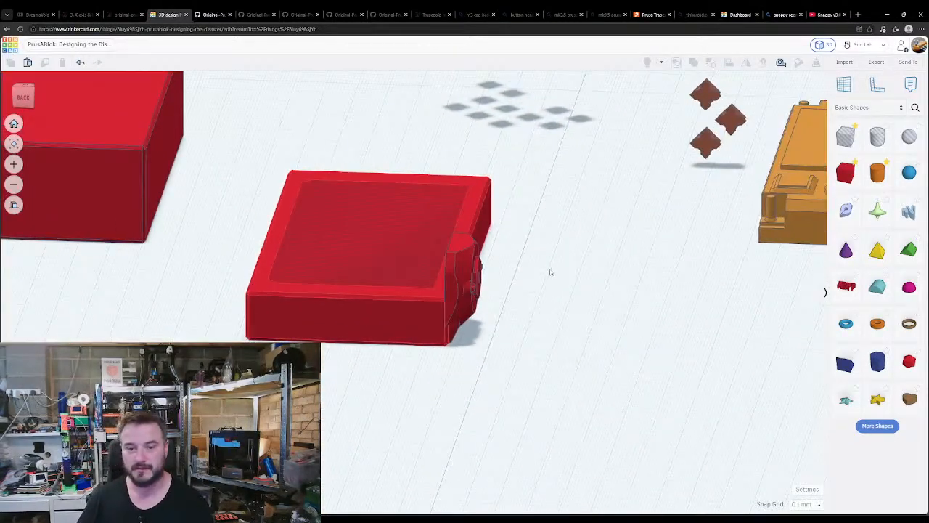
middle_click_drag(549, 270, 572, 293)
scroll(396, 285, "up", 3)
left_click(440, 342)
left_click(647, 333)
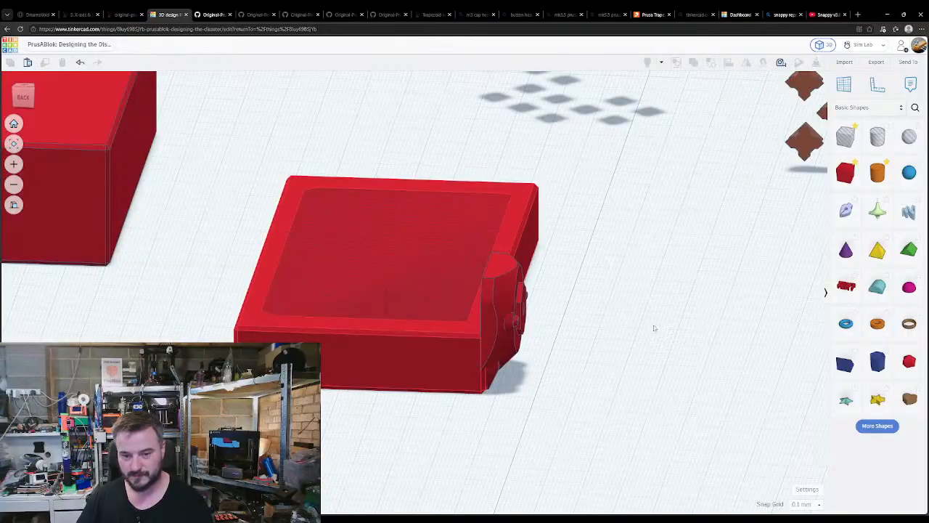
right_click_drag(556, 372, 605, 364)
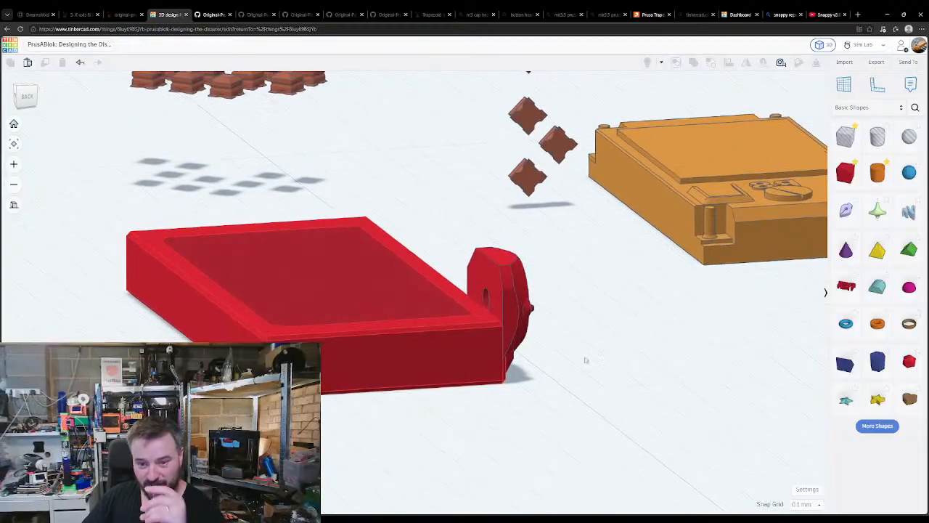
left_click(464, 347)
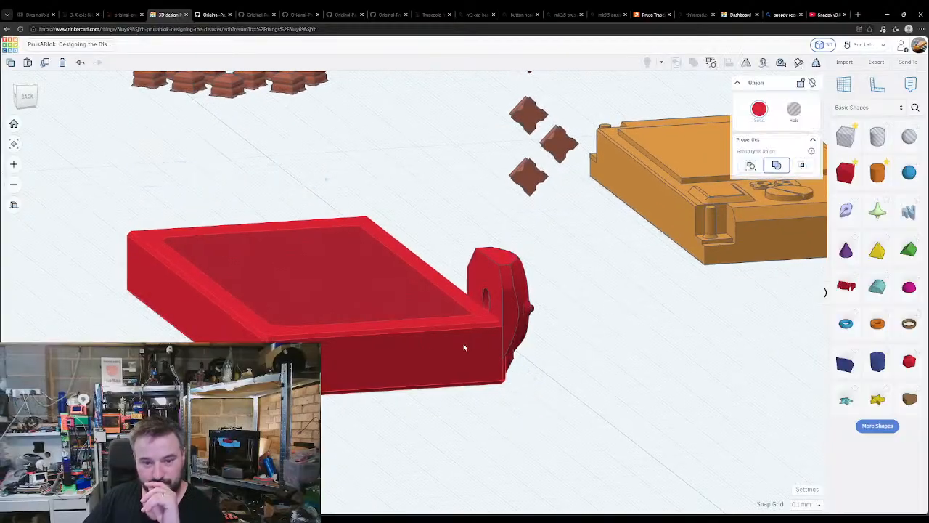
left_click(629, 302)
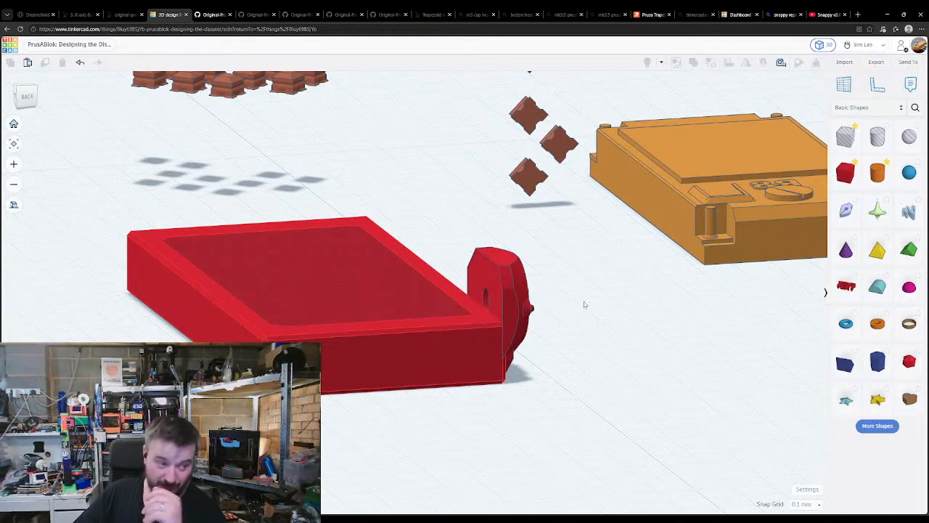
right_click_drag(581, 317, 622, 338)
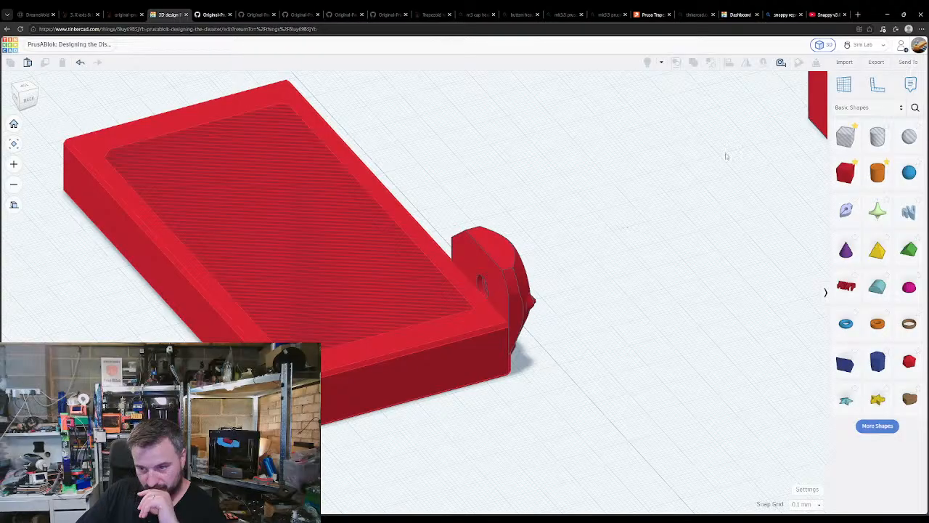
- Take two brown connectors from the loose cluster and place them beside the long side of the hollowed red box
scroll(563, 227, "down", 8)
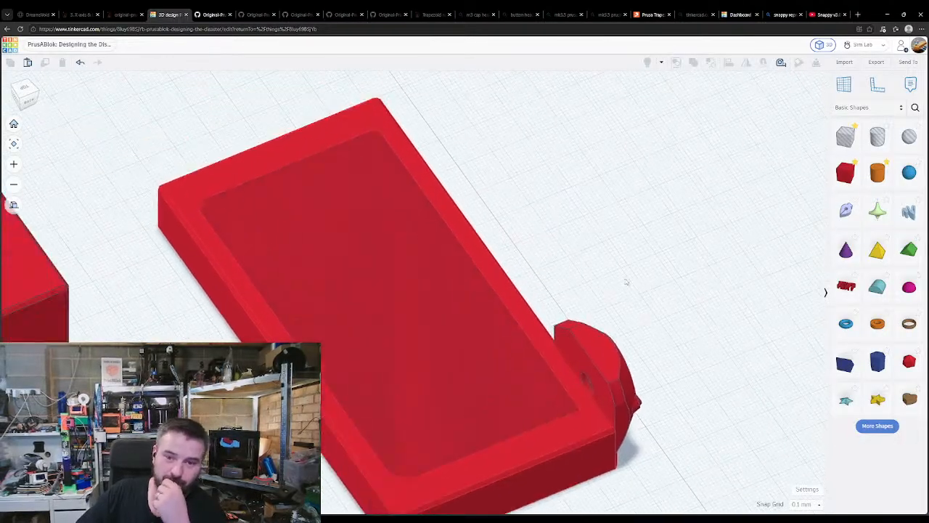
scroll(544, 220, "down", 3)
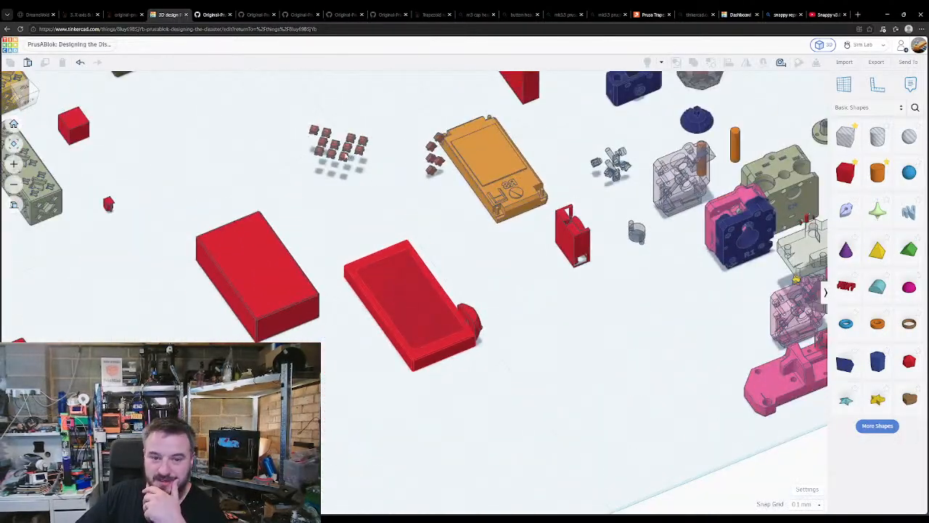
left_click(361, 150)
left_click(363, 170, "shift")
left_click_drag(365, 170, 499, 429)
left_click_drag(472, 380, 443, 464)
right_click_drag(444, 465, 534, 413)
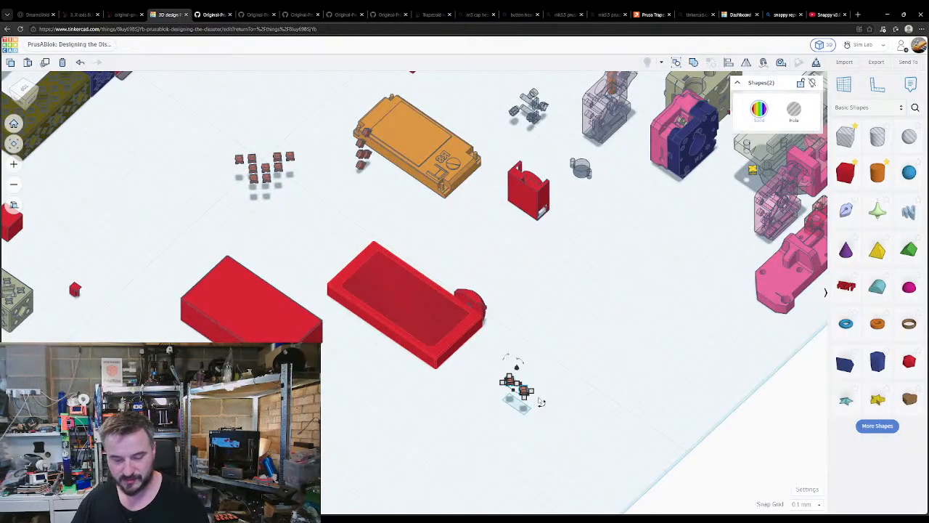
left_click(507, 405)
left_click_drag(513, 403, 418, 374)
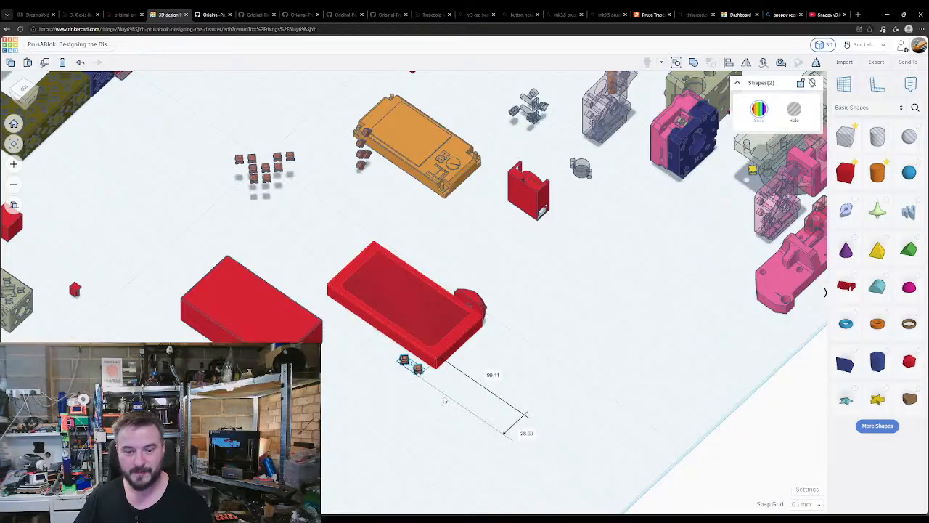
- Set the snap grid to 1.0 mm and duplicate the connector into an evenly spaced row of eight along the box's long side
middle_click_drag(442, 398, 485, 405)
left_click(485, 404)
left_click(493, 373)
key("ctrl+d")
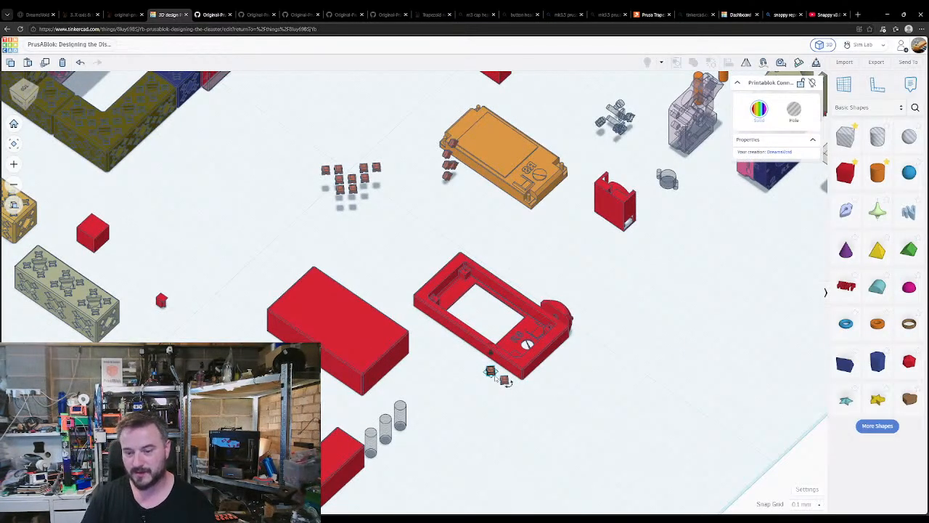
left_click(815, 506)
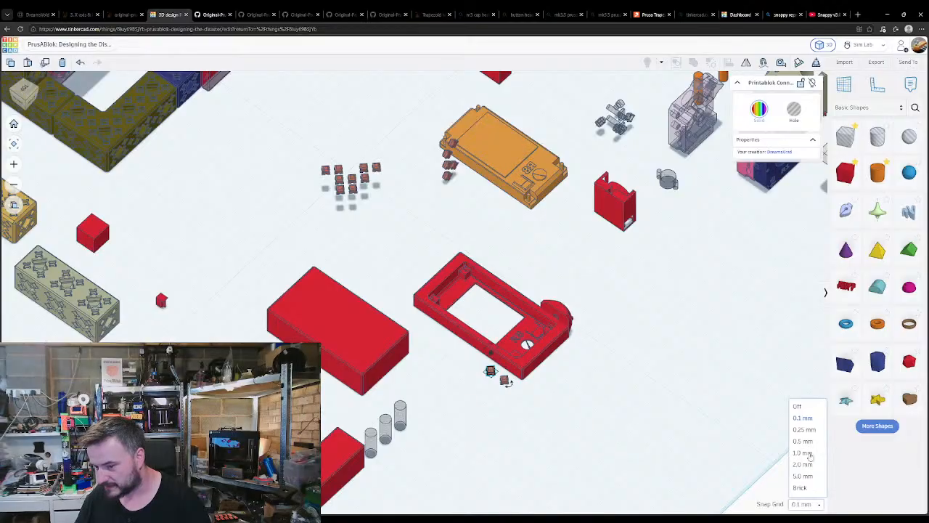
left_click(803, 453)
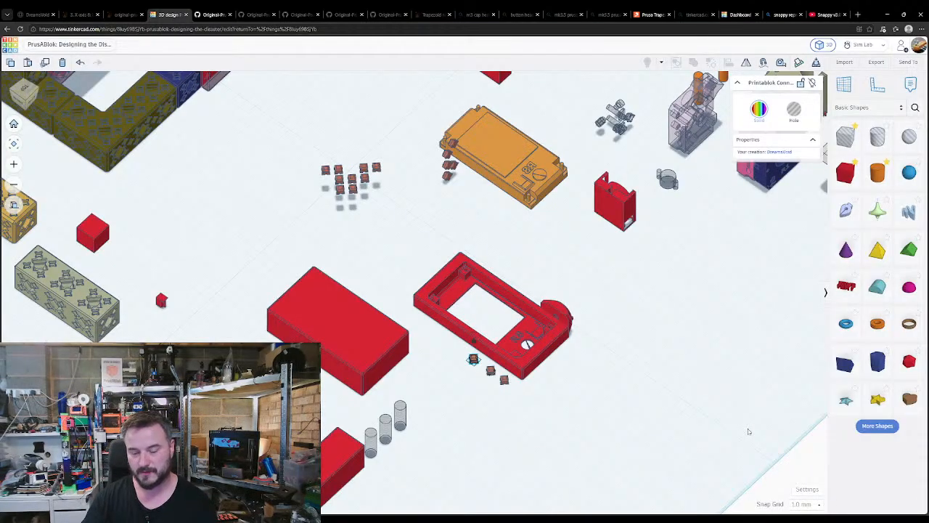
key("Up")
key("Up")
key("Up")
key("Up")
key("Up")
key("Up")
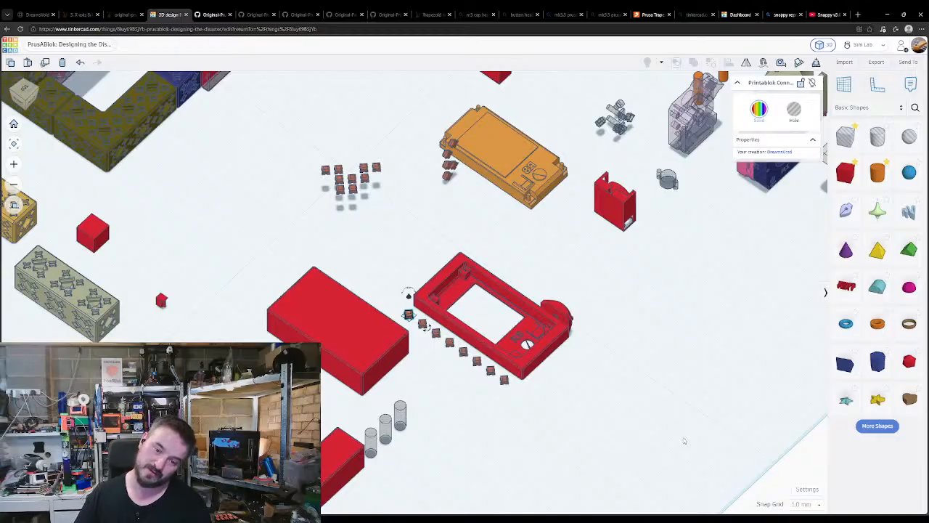
left_click(684, 441)
- Group the eight connectors and centre the row along the length of the hollowed red box
right_click_drag(622, 442, 398, 291)
left_click_drag(417, 442, 418, 444)
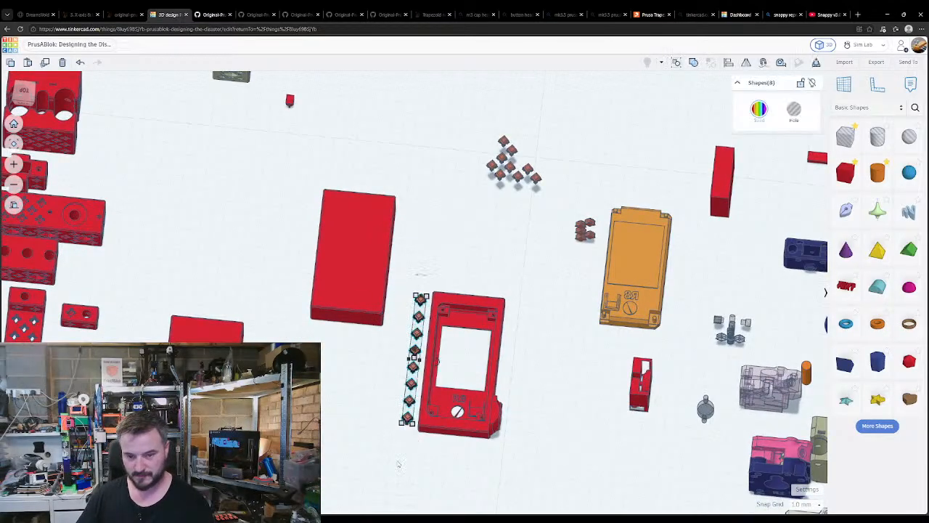
key("ctrl+g")
right_click_drag(399, 465, 439, 439)
left_click(450, 426, "shift")
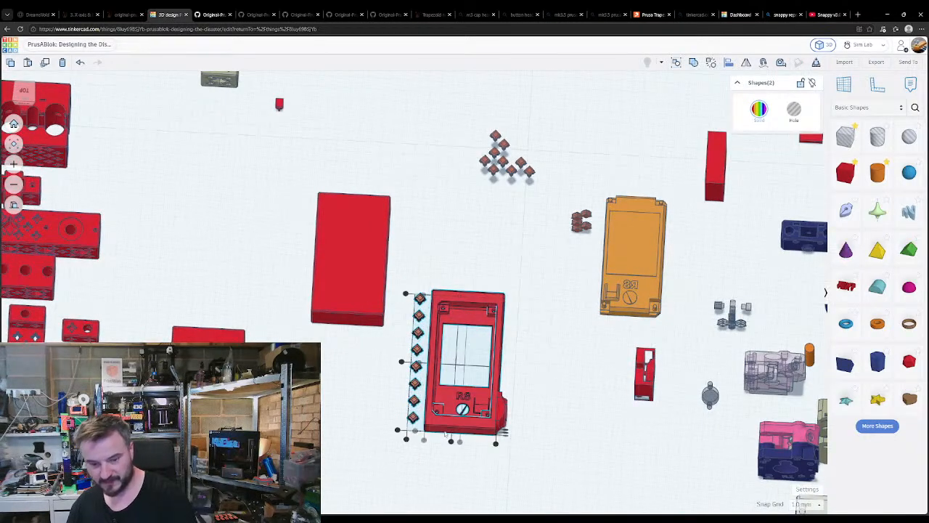
left_click(399, 365)
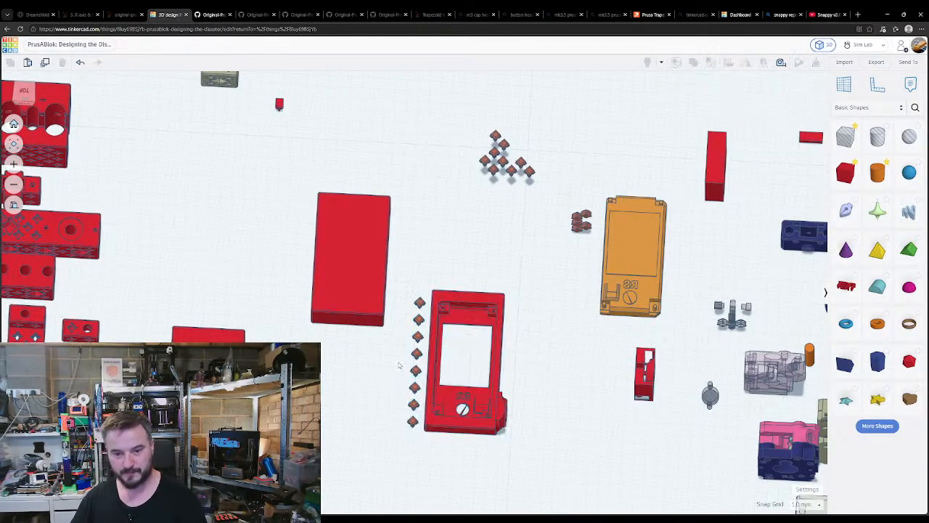
- Duplicate the grouped row of eight connectors and move the copy to the opposite long side of the hollowed box
left_click(418, 441)
key("ctrl+d")
key("Right")
key("Right")
key("Right")
key("Right")
key("Right")
key("Right")
key("Right")
key("Right")
key("Right")
key("Right")
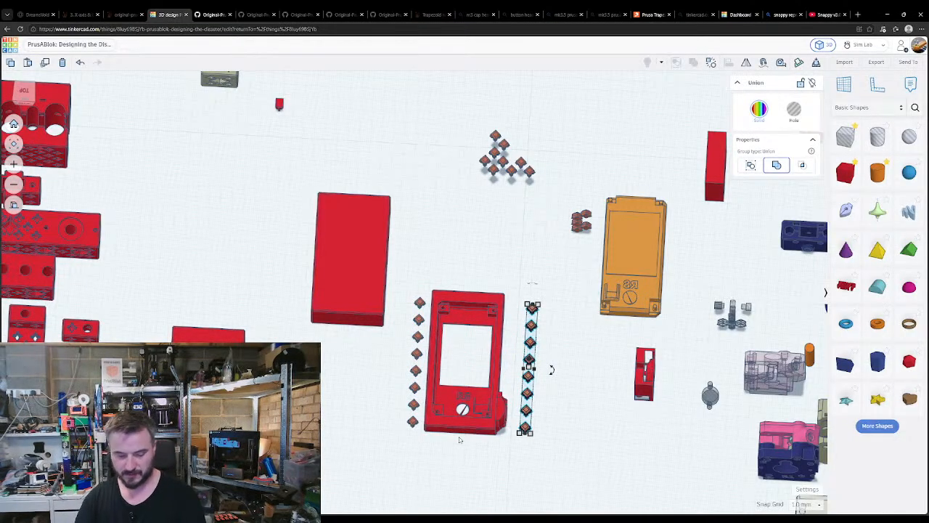
- Ungroup the copied row and delete the three connectors beside the rounded part of the box
key("ctrl+shift+g")
left_click(583, 465)
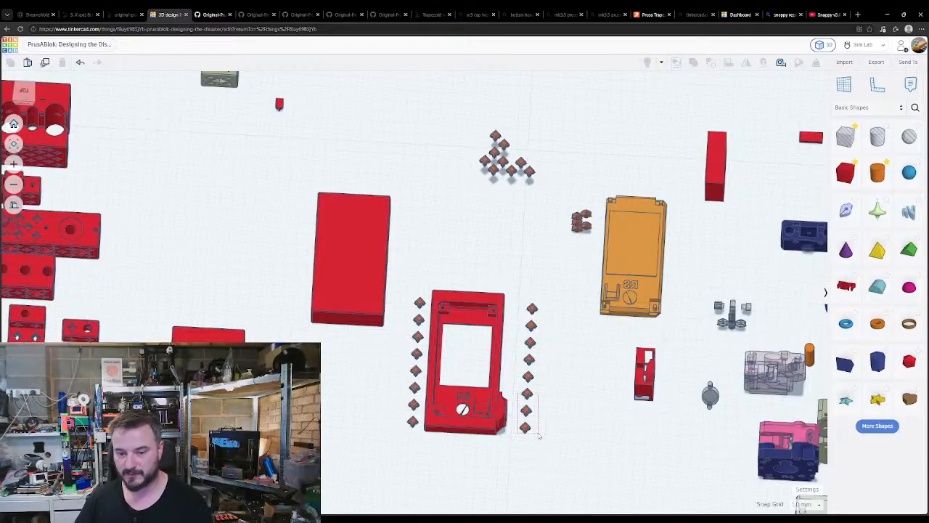
left_click_drag(538, 434, 539, 435)
key("Delete")
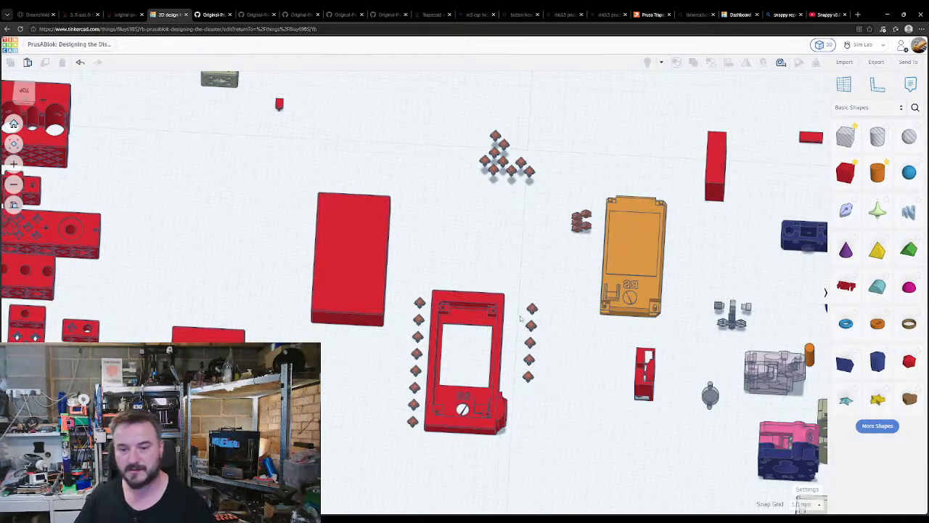
left_click(501, 334)
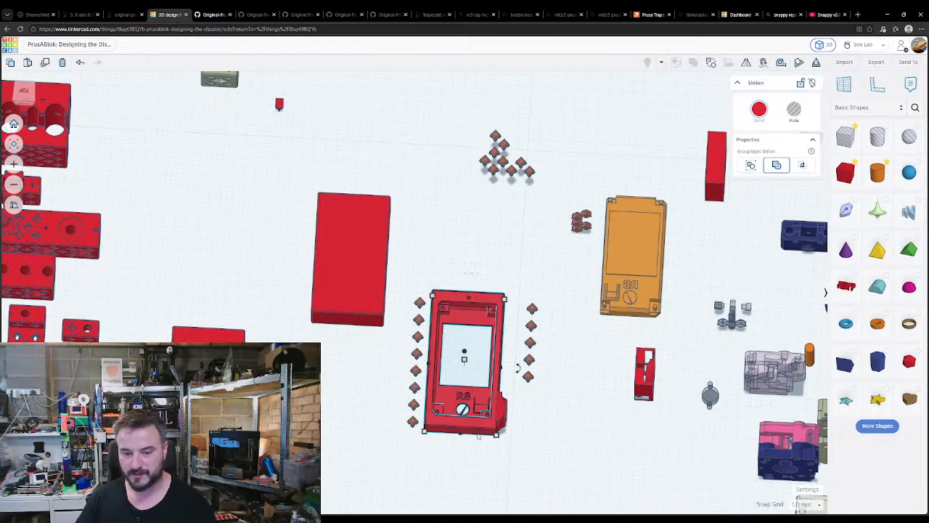
left_click(353, 305)
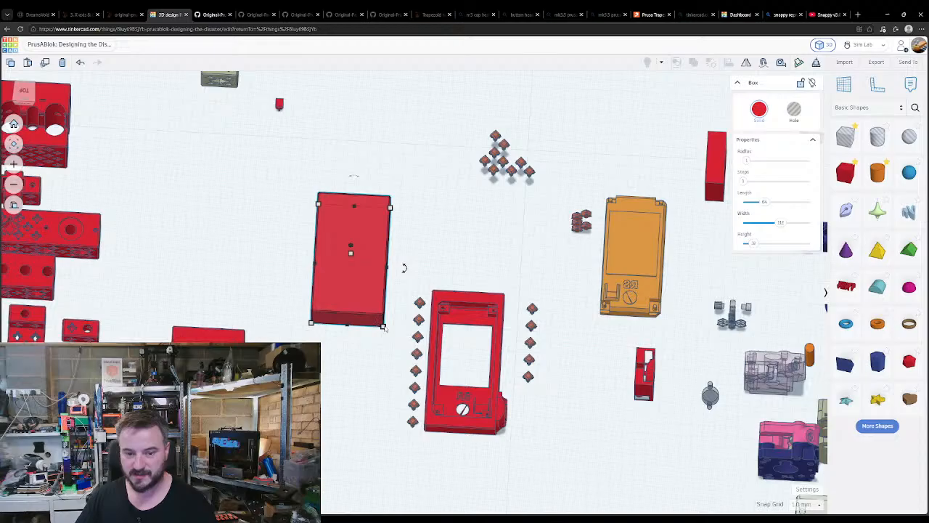
- Duplicate four of the remaining connectors, group the copies and move them beyond the end of the row
left_click(515, 375)
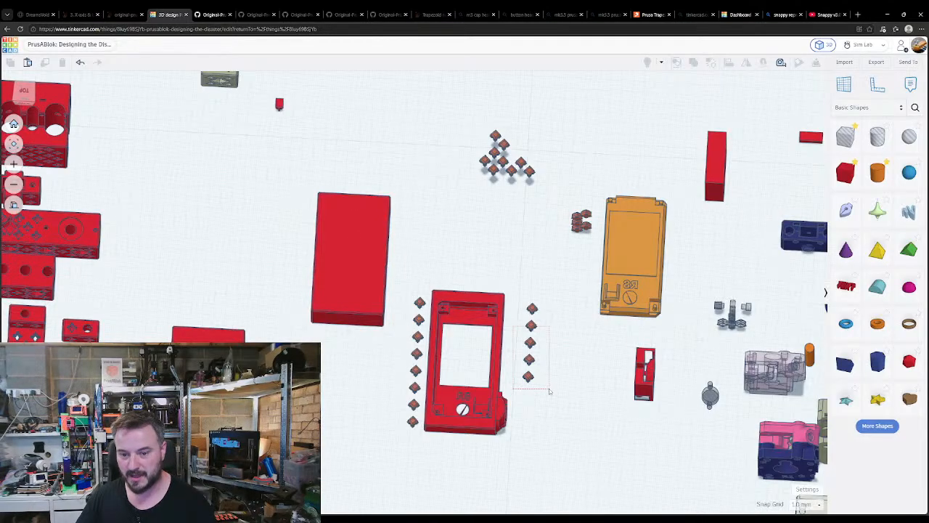
left_click_drag(550, 391, 558, 388)
key("ctrl+d")
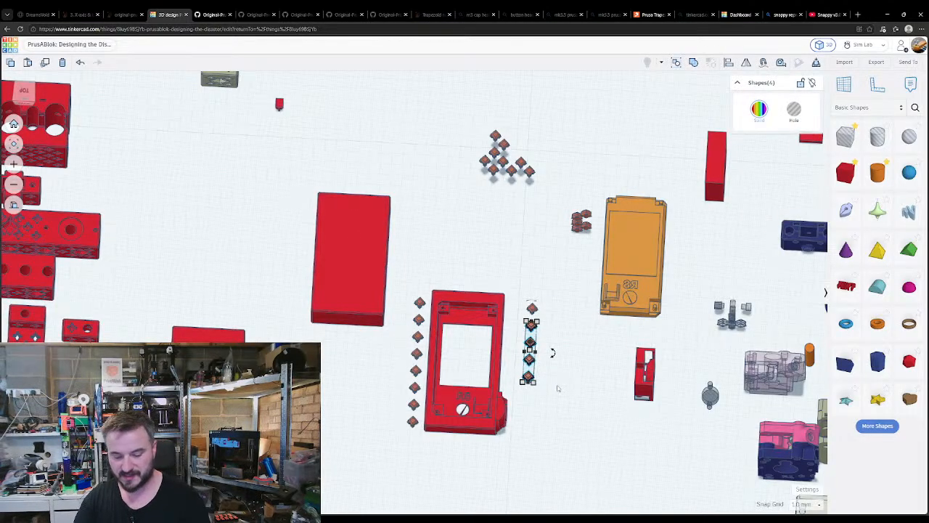
key("ctrl+g")
key("shift+Down")
key("shift+Down")
key("shift+Down")
key("shift+Down")
key("shift+Down")
key("shift+Down")
key("shift+Down")
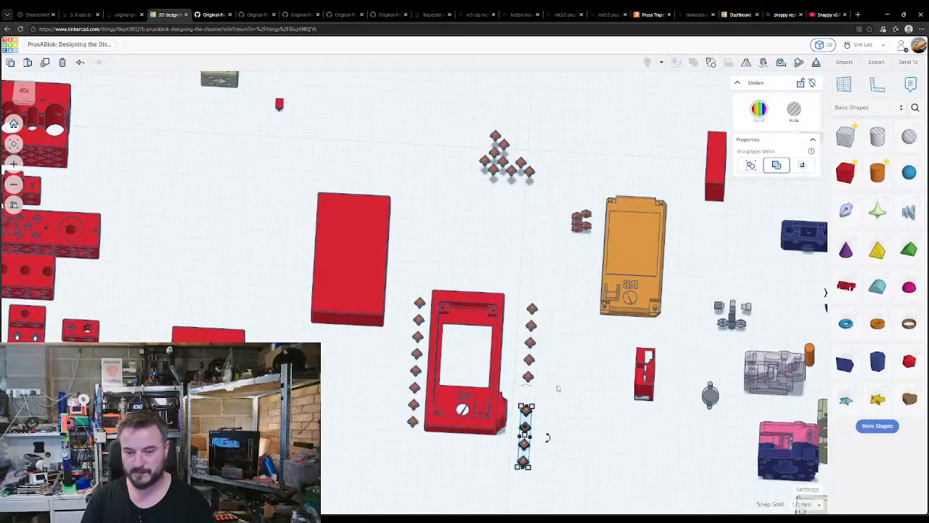
- Rotate the group of four by -90°, place it along the short side near the rounded part and copy it to the opposite short side
left_click_drag(549, 438, 453, 436)
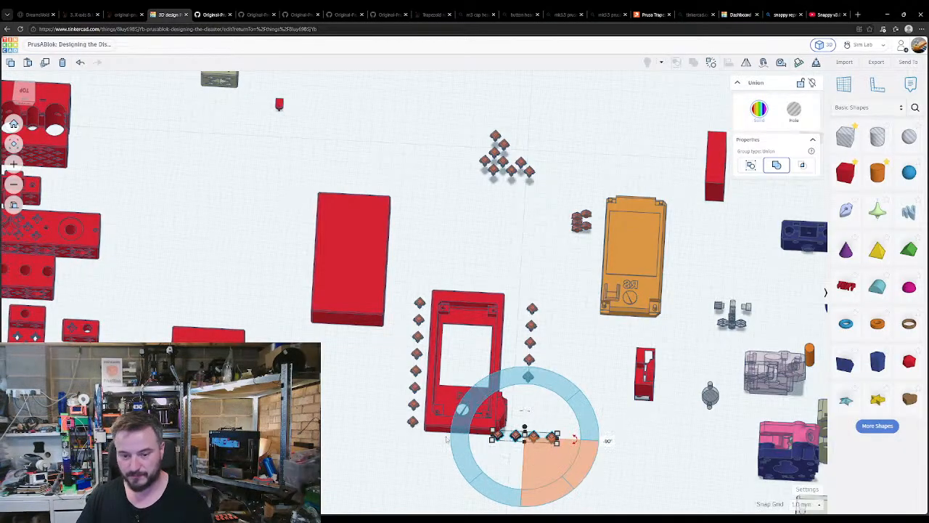
left_click_drag(516, 437, 460, 447)
key("ctrl+d")
left_click_drag(516, 448, 517, 285)
- Duplicate the row of four connectors again and place the copy outside the row at the short end near the rounded part
right_click_drag(518, 285, 609, 439)
key("ctrl+d")
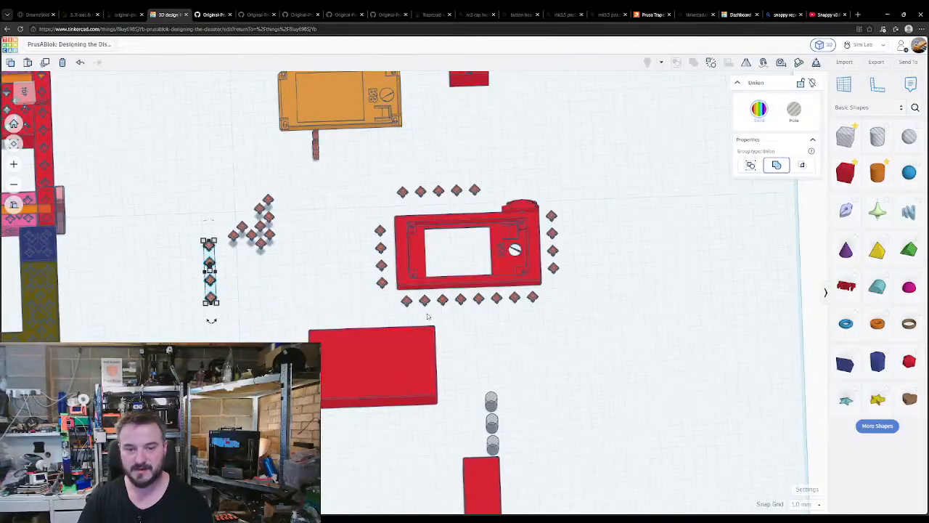
key("shift+Right")
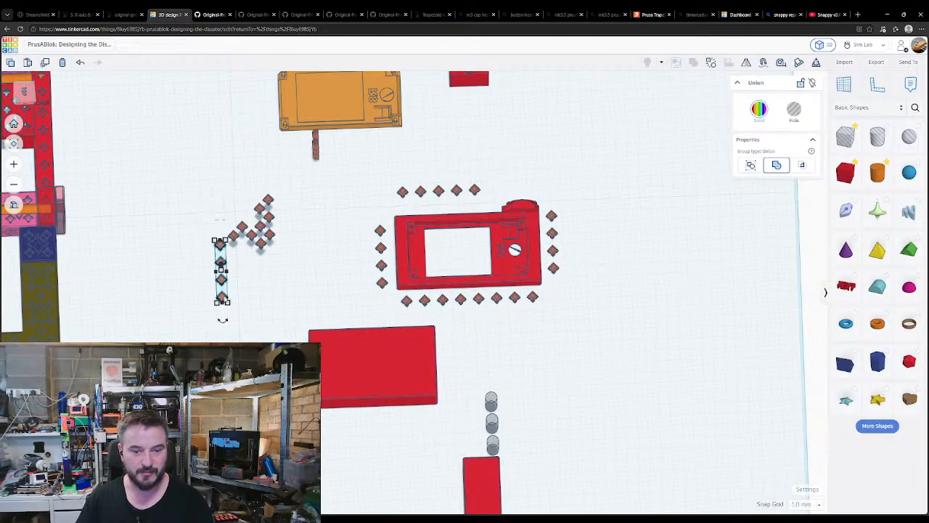
left_click(271, 297)
left_click_drag(223, 296, 569, 294)
- Tip the row of four at the plain short end and the outer row at the other short end upright by 90°
left_click(381, 270)
left_click_drag(383, 305, 514, 246)
left_click(523, 213)
left_click(523, 212)
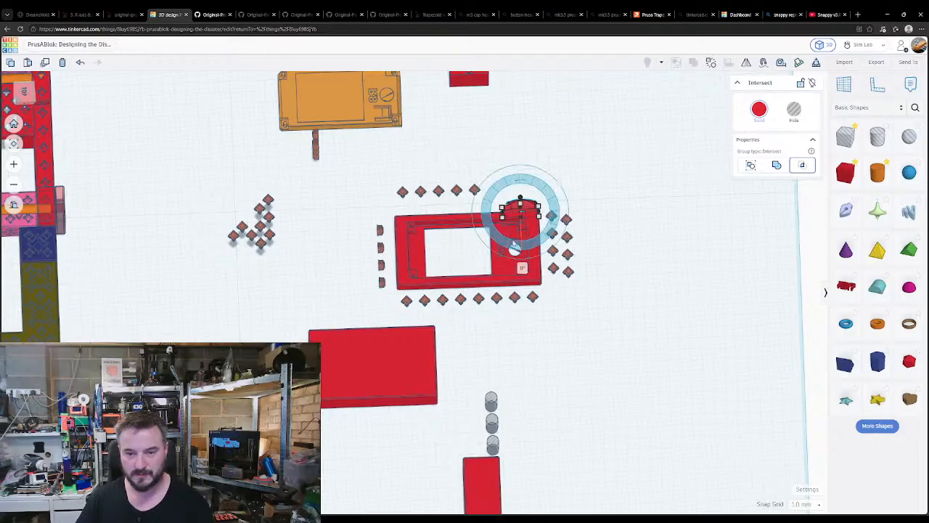
left_click(567, 242)
right_click_drag(567, 242, 567, 216)
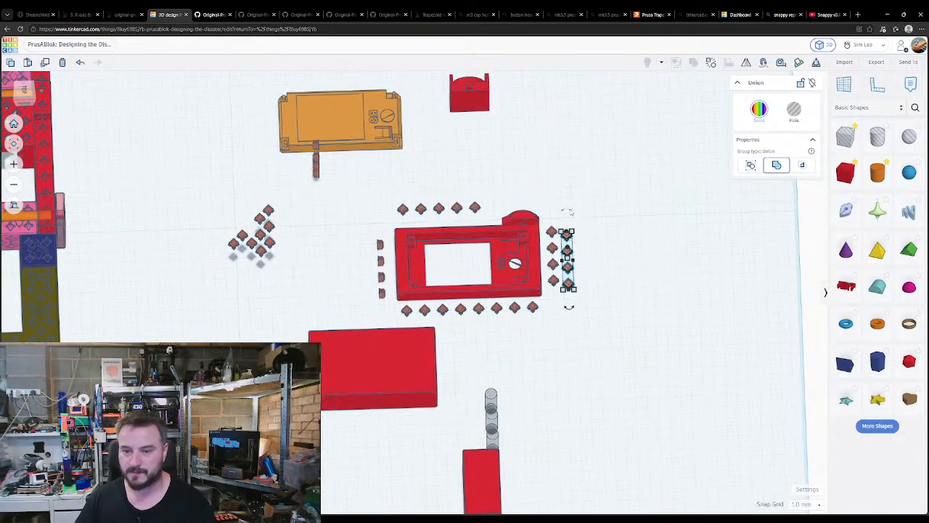
left_click_drag(566, 213, 442, 221)
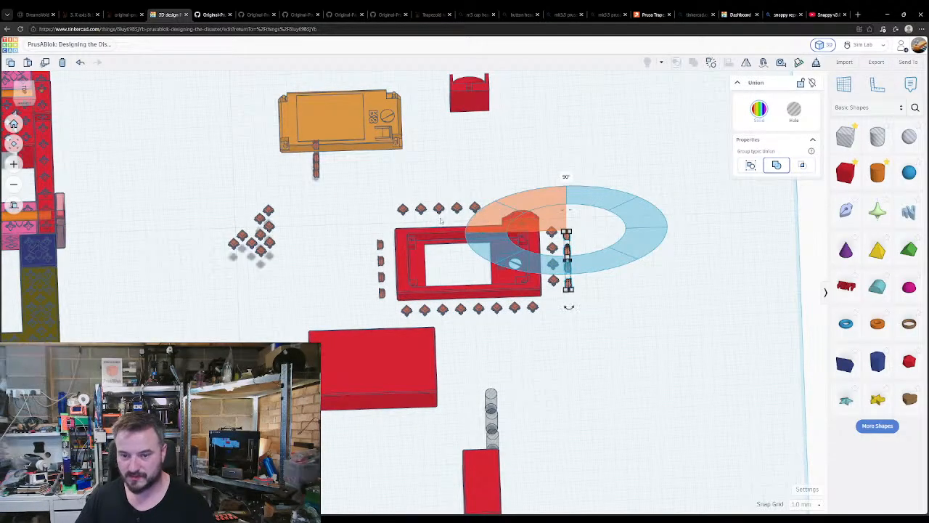
- Select the five connectors along the rounded part's long side and tip them upright by 90°
left_click(440, 210)
right_click_drag(440, 210, 510, 284)
left_click_drag(541, 363, 547, 369, "shift")
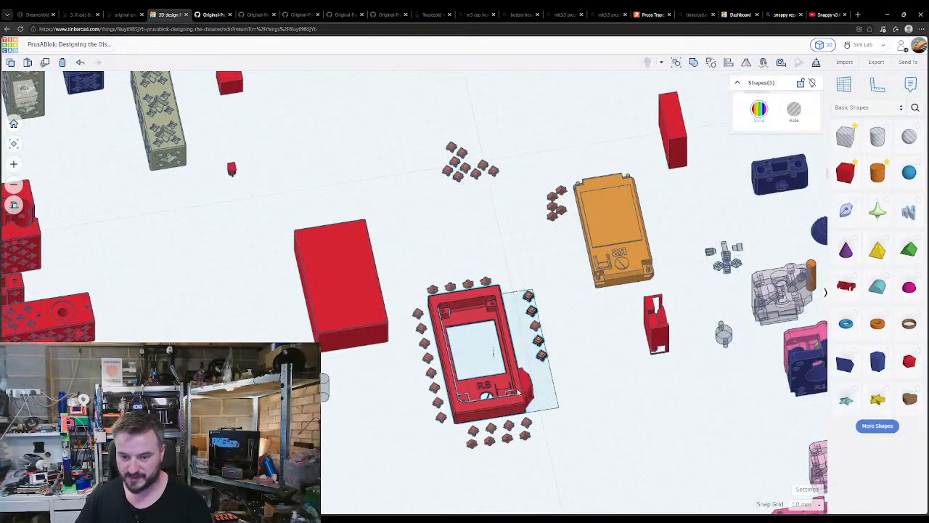
left_click(530, 397, "shift")
right_click_drag(614, 419, 585, 408)
left_click_drag(531, 296, 501, 314)
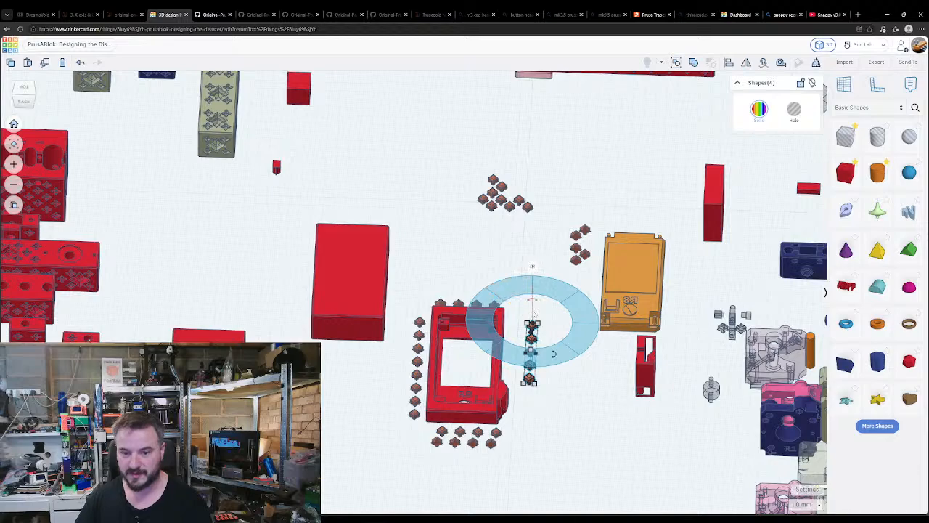
left_click(518, 305)
left_click_drag(545, 386, 546, 386)
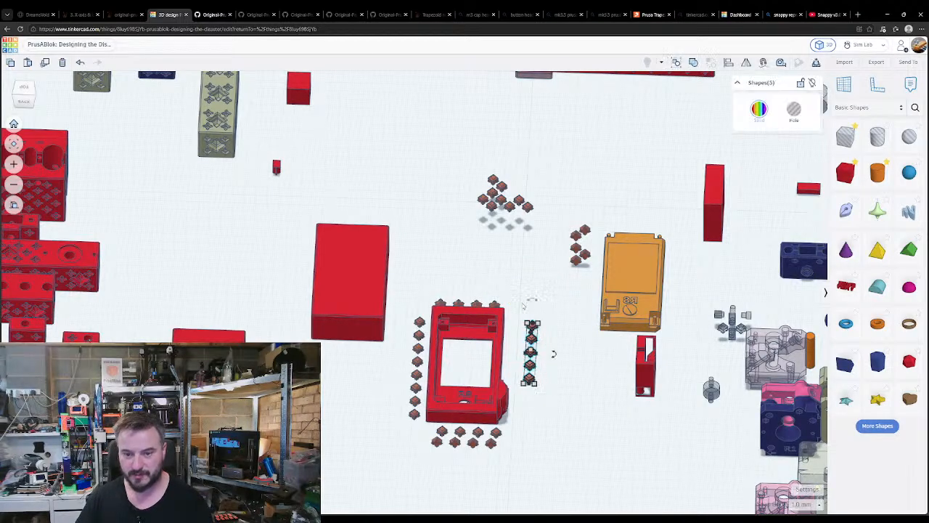
left_click_drag(532, 300, 505, 322)
- Tip the row of eight connectors upright and align it with the hollowed red box
left_click(399, 375)
right_click_drag(392, 355, 419, 350)
left_click_drag(412, 316, 429, 421)
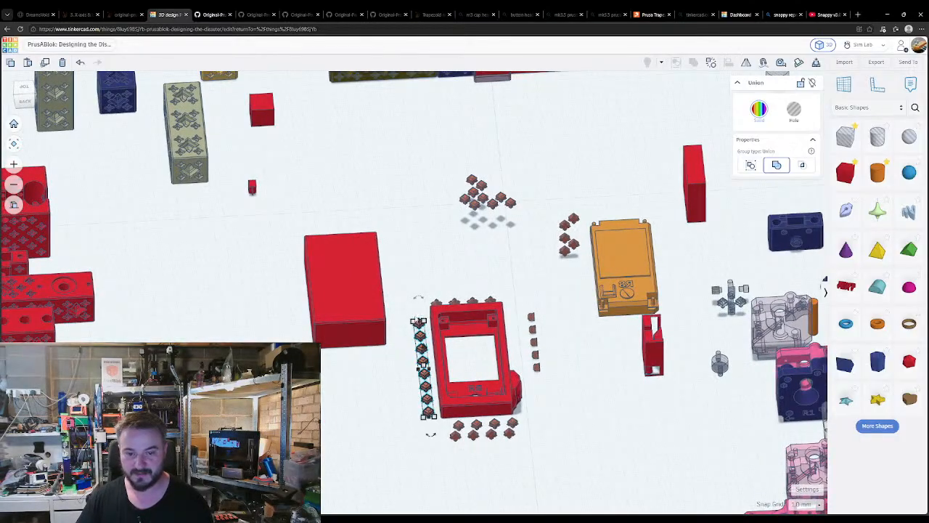
left_click_drag(420, 298, 479, 368)
left_click(460, 409, "shift")
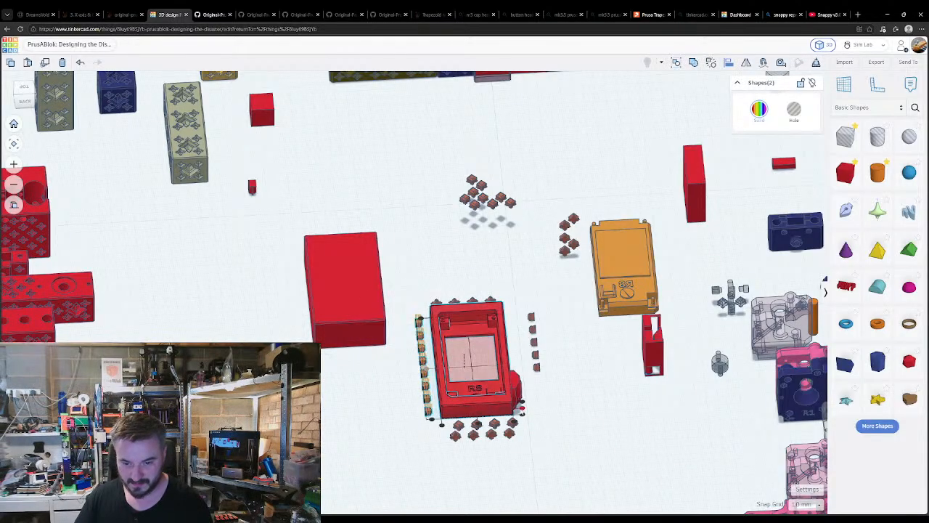
left_click(550, 416)
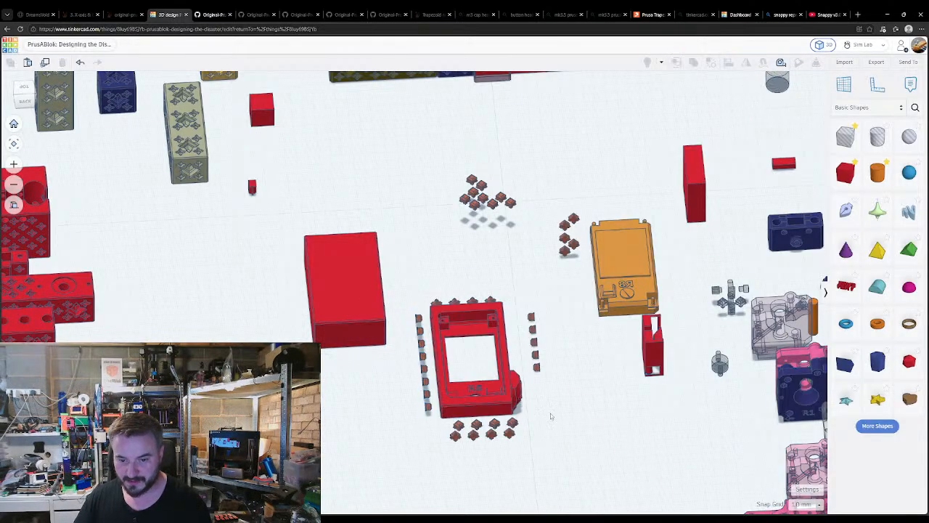
- Group the five connectors on the rounded part's long side and align the row with the hollowed box
left_click(531, 317)
left_click(498, 328, "shift")
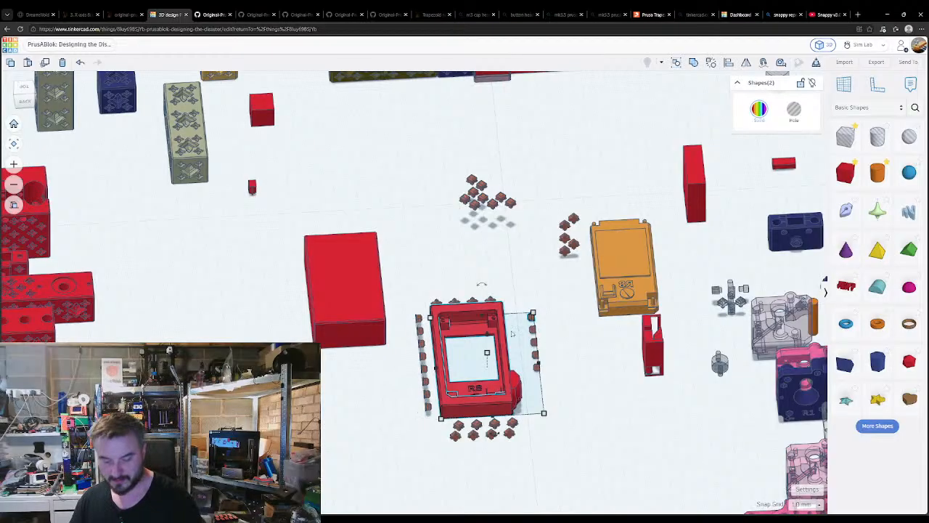
left_click(547, 339)
left_click_drag(546, 368, 546, 369)
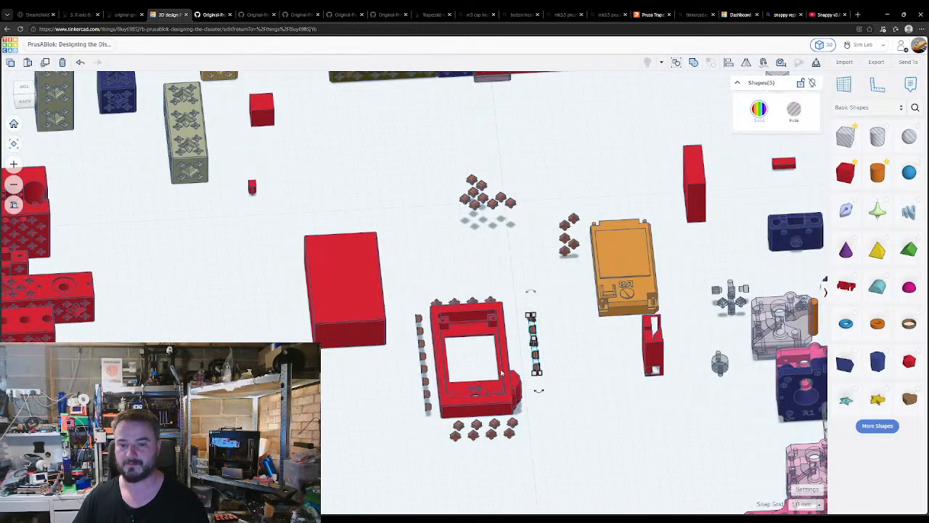
left_click(506, 369, "shift")
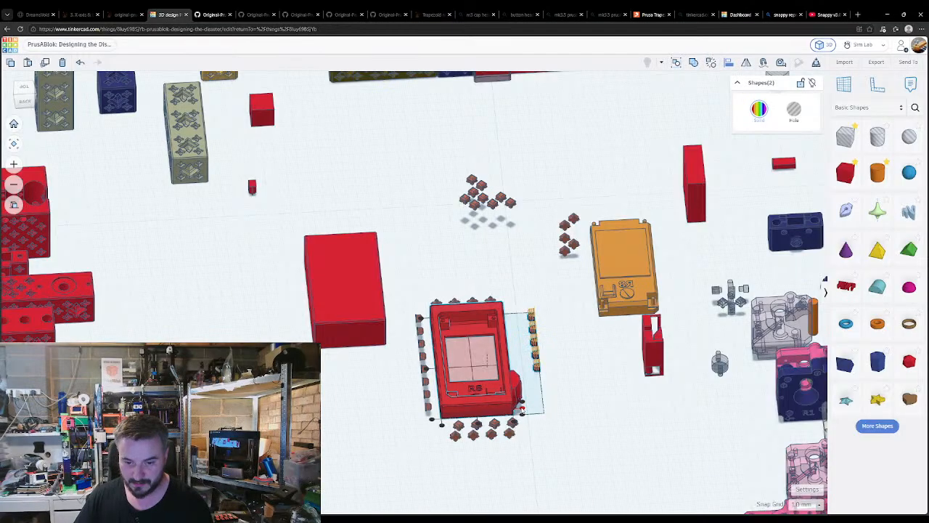
key("ctrl+g")
- Align the outer row of four connectors near the rounded part and the row at the plain short end with the hollowed box
right_click_drag(553, 461, 559, 439)
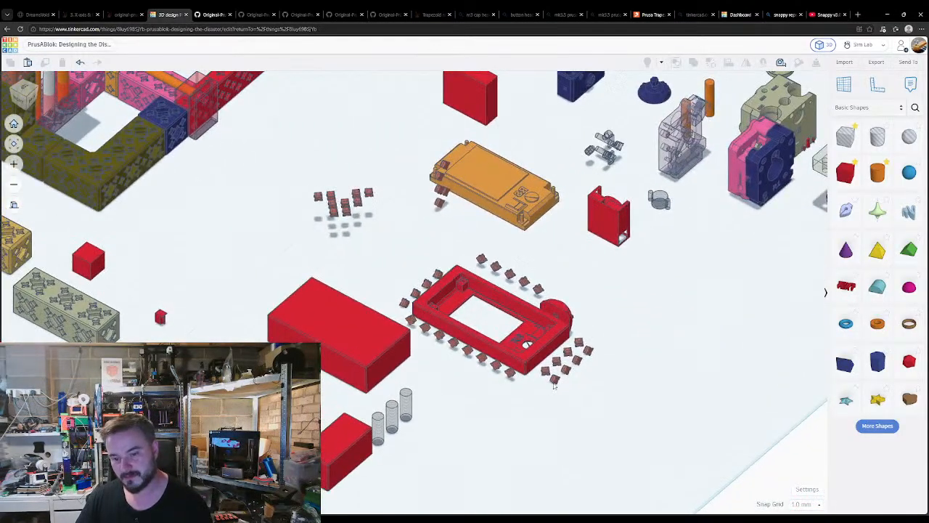
left_click(528, 359, "shift")
key("l")
left_click(528, 359)
right_click_drag(531, 411, 454, 417)
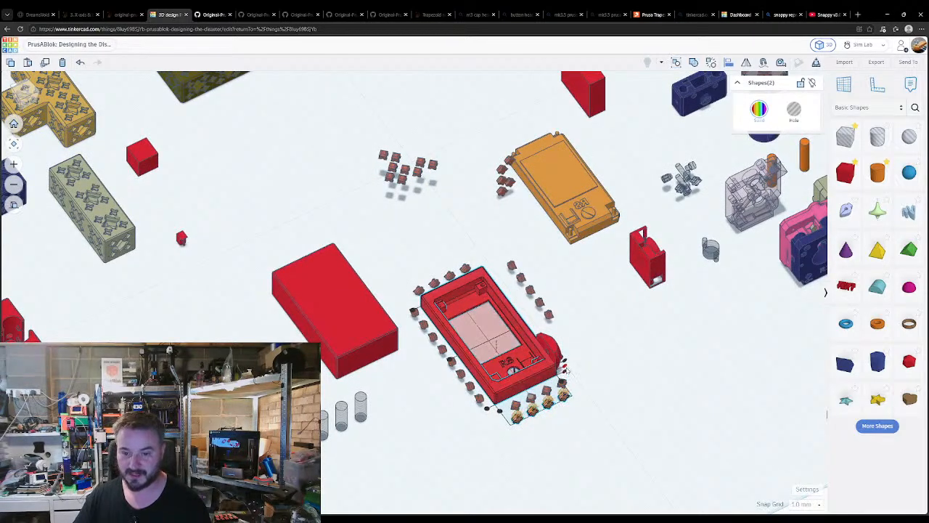
left_click(475, 344)
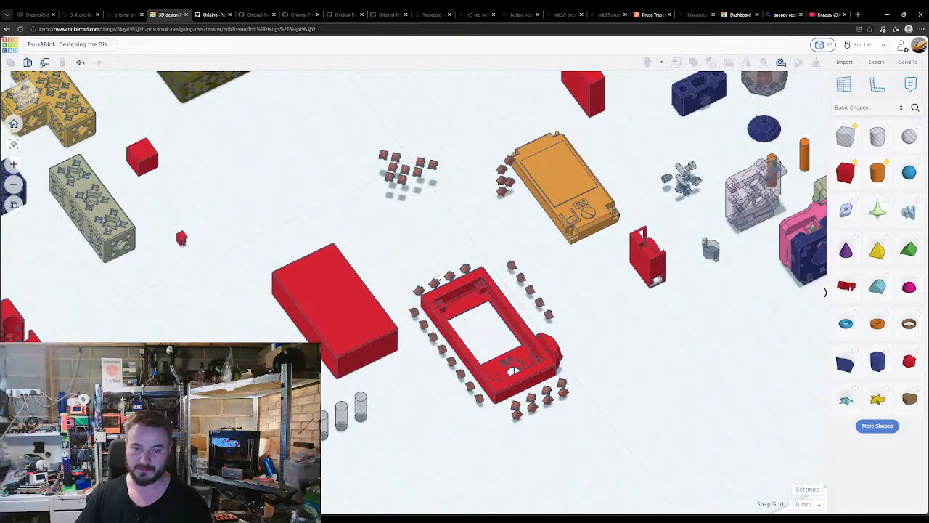
left_click(458, 296)
key("l")
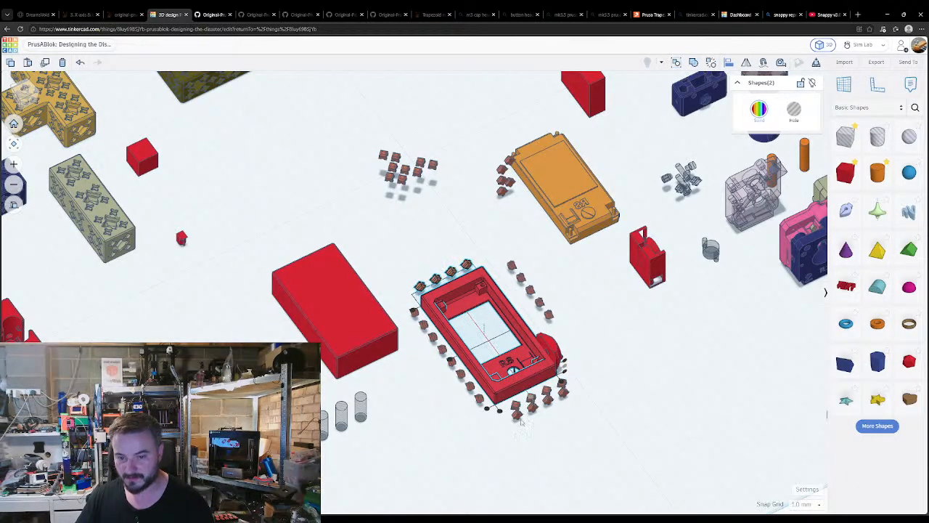
- Set the workplane on the box's end near the rounded part and seat the facing connector row, continuing with the row of eight
key("w")
key("ctrl+g")
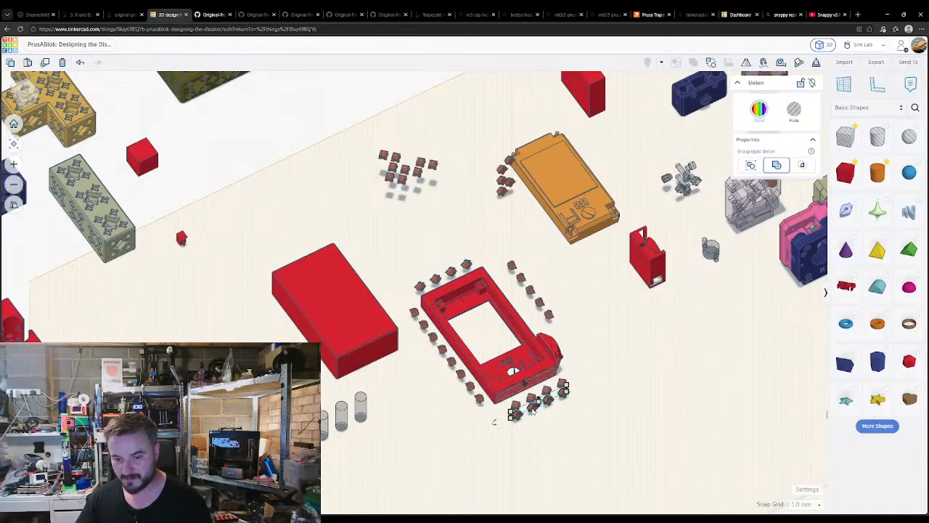
left_click(450, 373)
left_click_drag(461, 374, 470, 368)
- Set the workplane on the box's plain short end and seat its row of four connectors against that face
right_click_drag(254, 279, 387, 265)
left_click(364, 297)
left_click(359, 313)
right_click_drag(333, 324, 312, 327)
key("w")
left_click(310, 331)
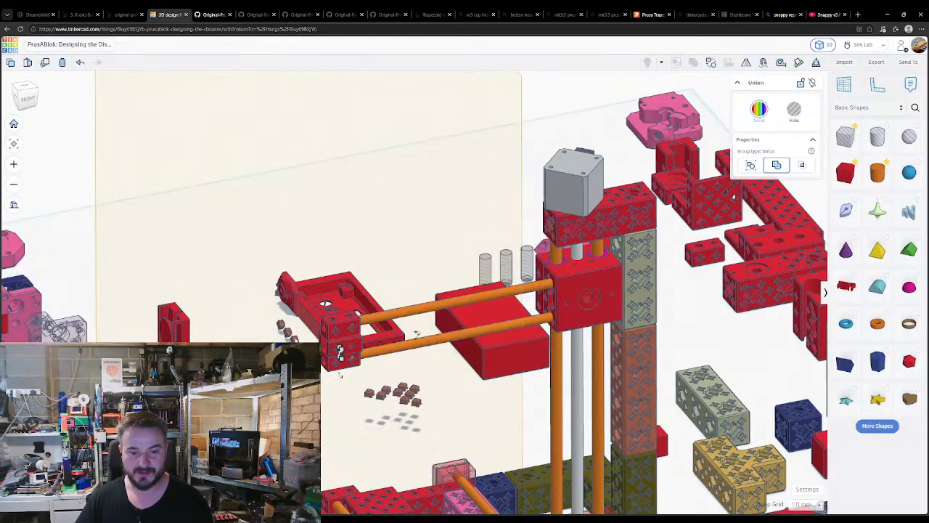
- Delete the single connector beside the rounded part of the hollowed box
left_click(295, 338)
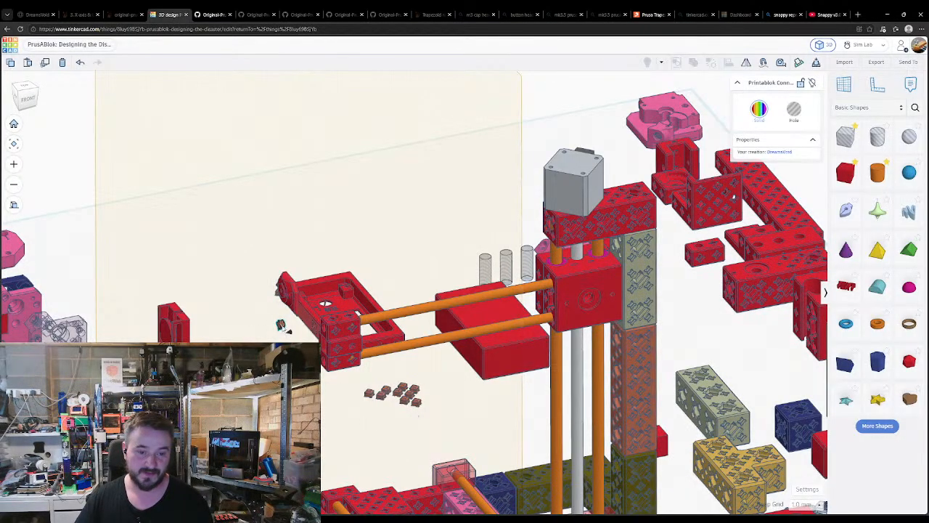
key("Delete")
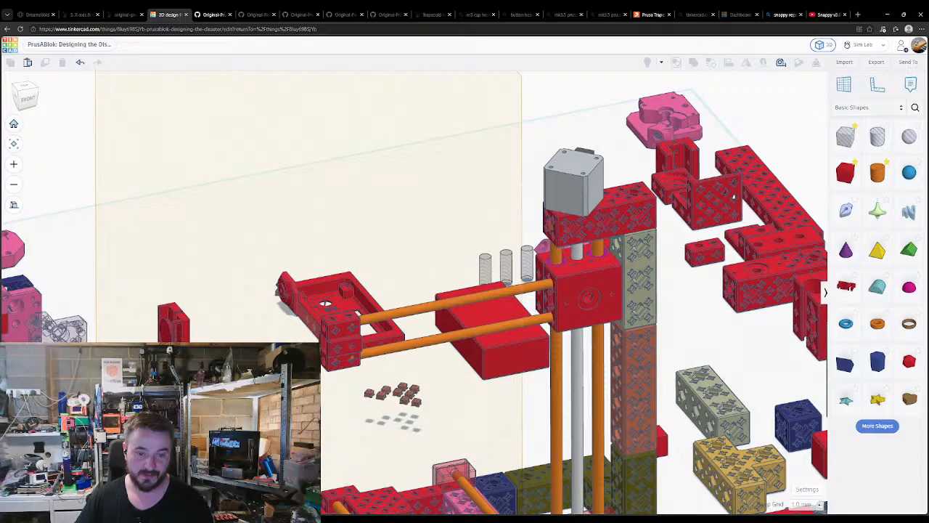
key("ctrl+v")
left_click(317, 337)
right_click_drag(316, 337, 402, 363)
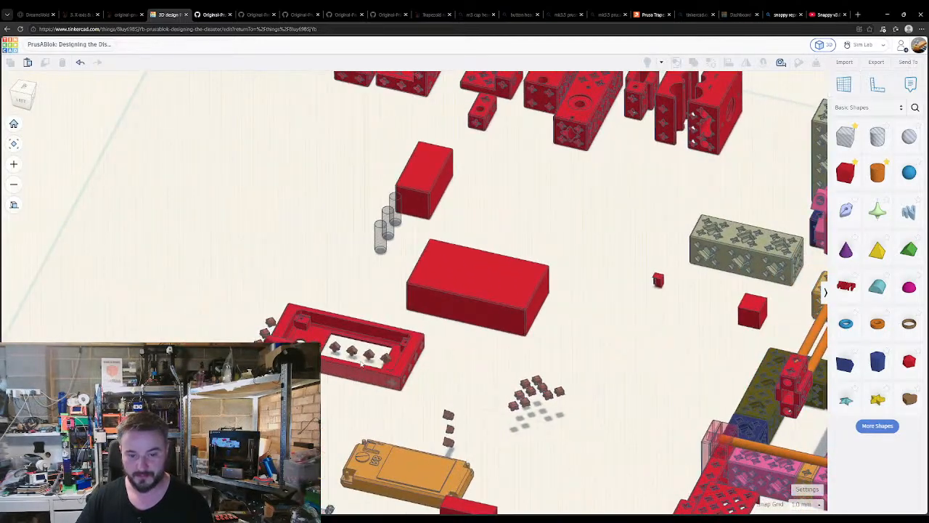
- Set the workplane on the outer face of the box's long side beside the rounded part
left_click(368, 355)
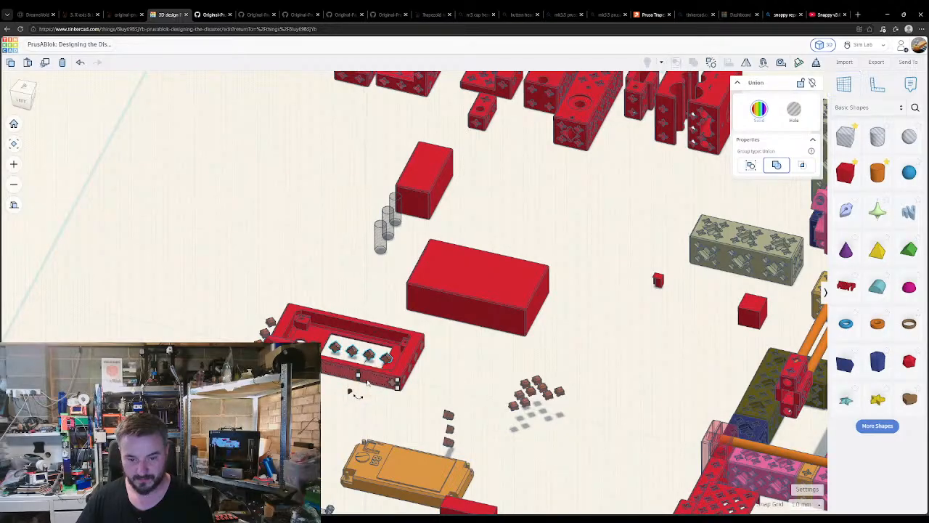
right_click_drag(360, 392, 336, 421)
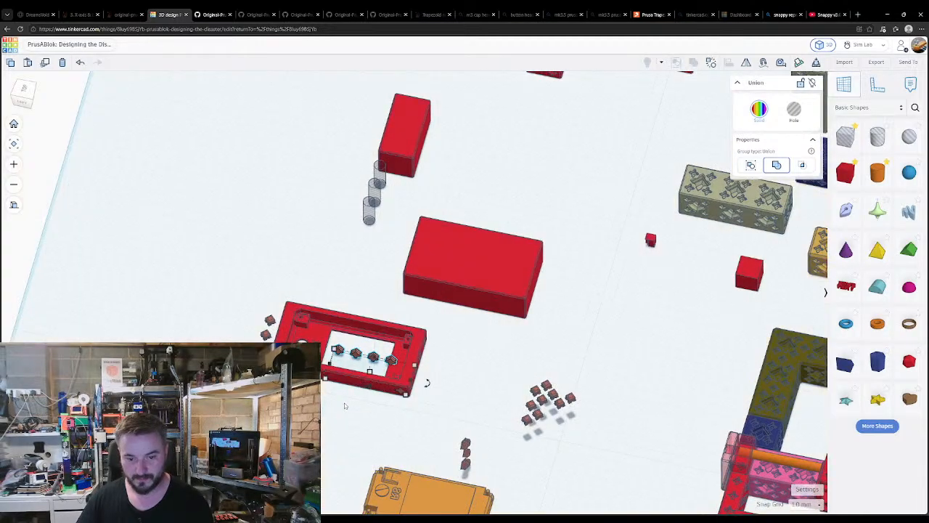
key("w")
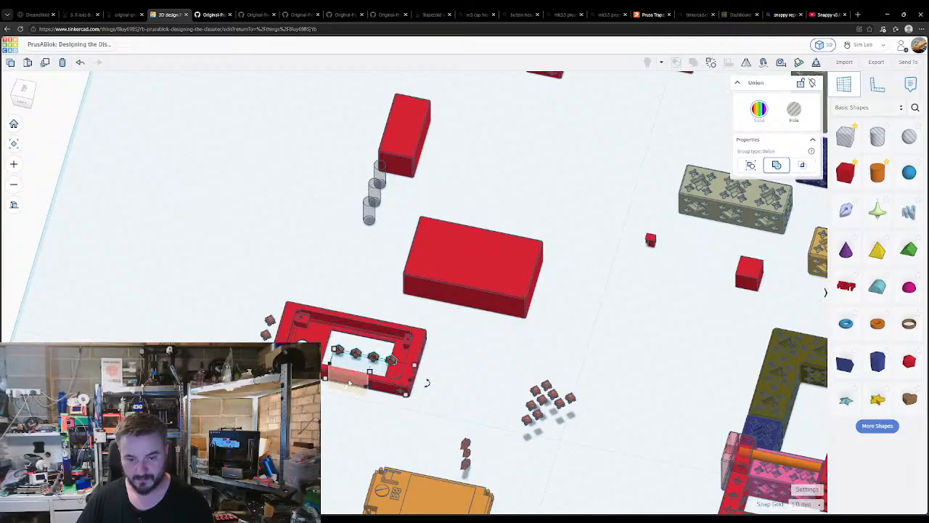
left_click(349, 383)
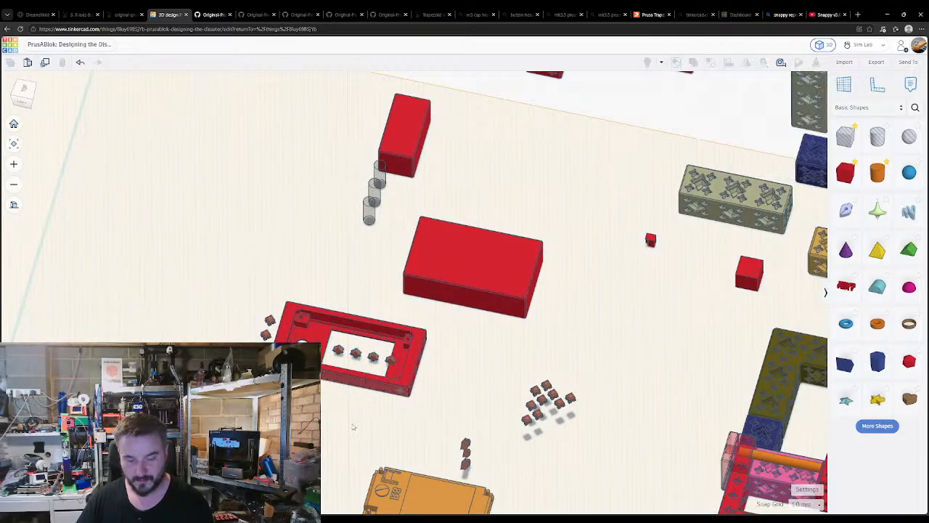
left_click(362, 423)
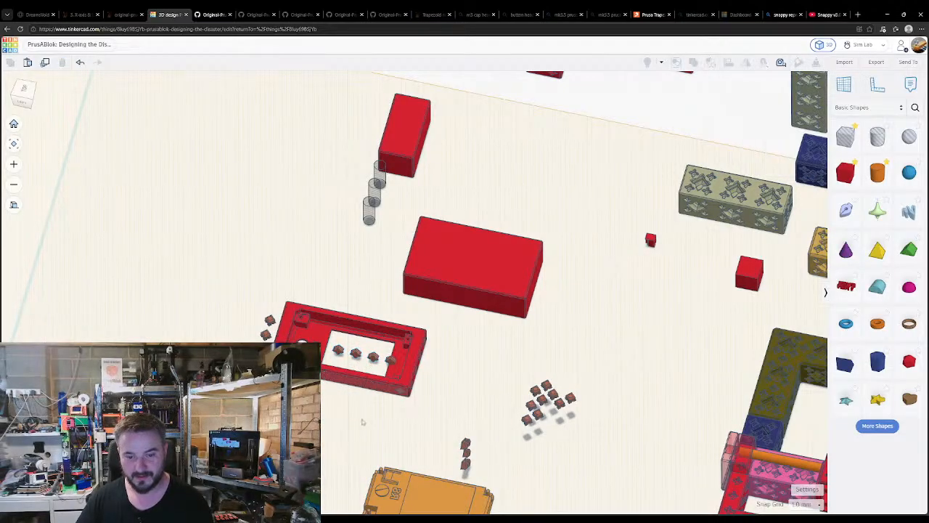
- Ungroup the connector row inside the window opening and seat its connectors against the long side beside the rounded part
left_click(392, 366)
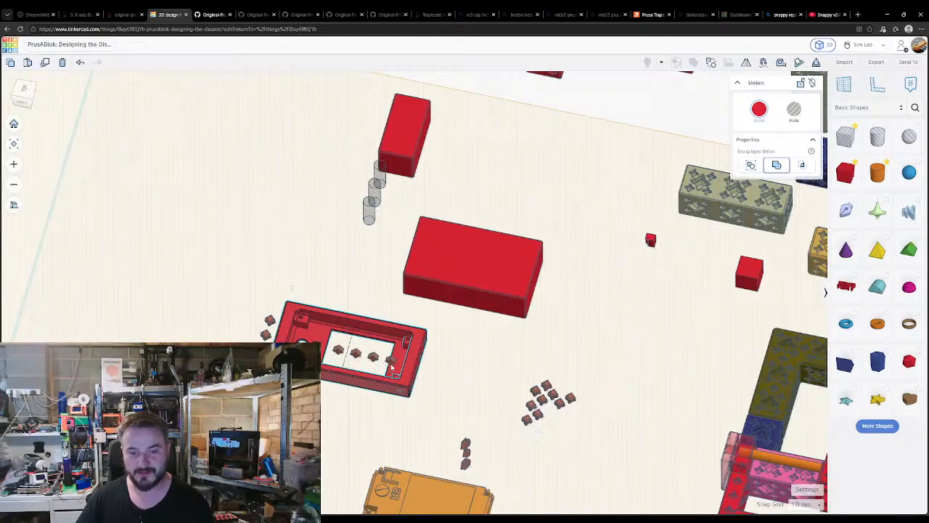
key("ctrl+shift+g")
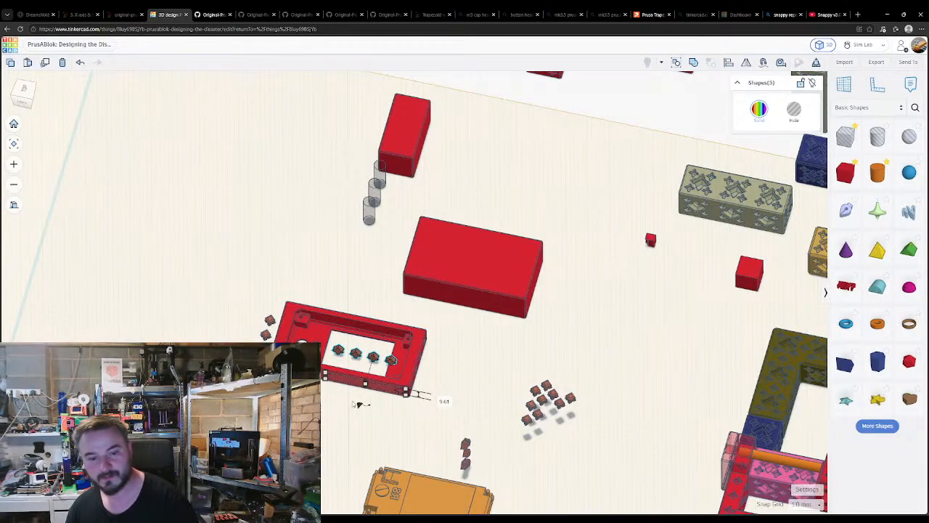
left_click(352, 397)
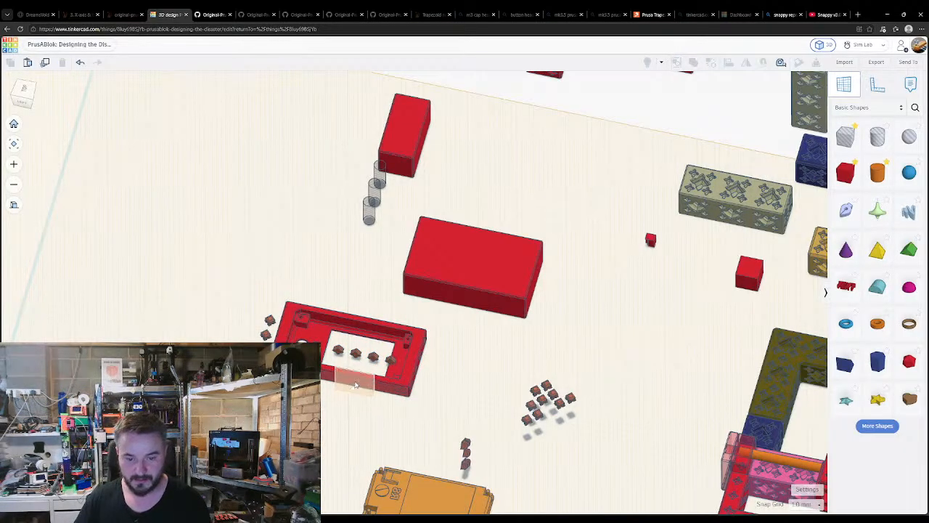
left_click(355, 354)
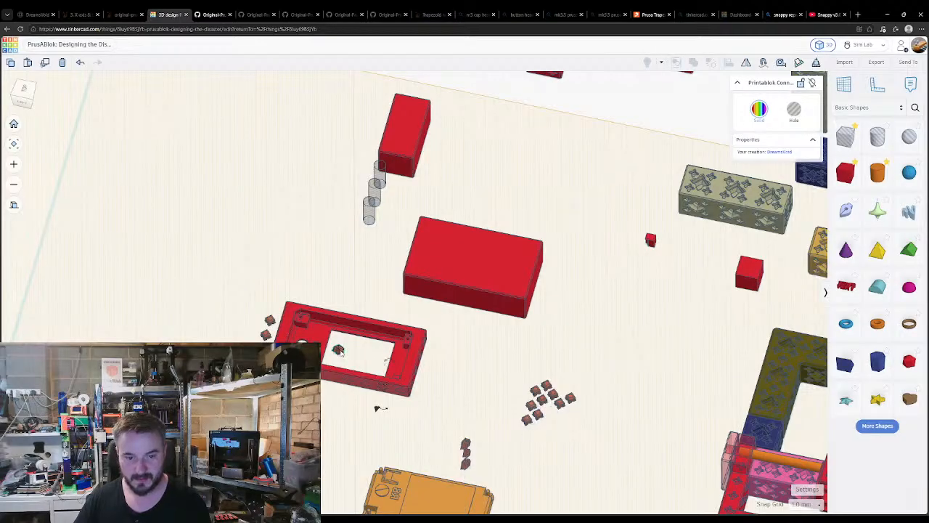
left_click(394, 409)
- Turn the whole box assembly into holes, then set the box and the rounded part back to solid
right_click_drag(394, 409, 504, 394)
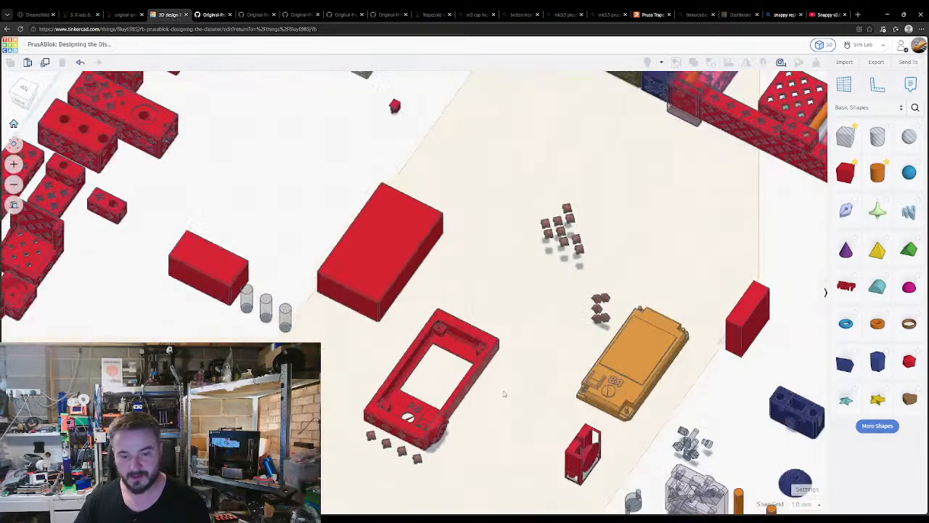
right_click_drag(385, 457, 419, 296)
left_click_drag(521, 421, 522, 421)
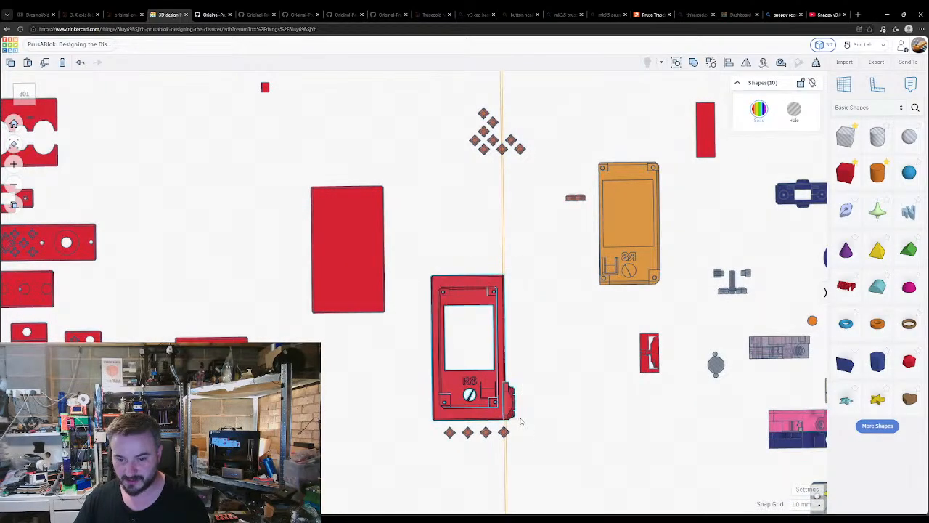
key("h")
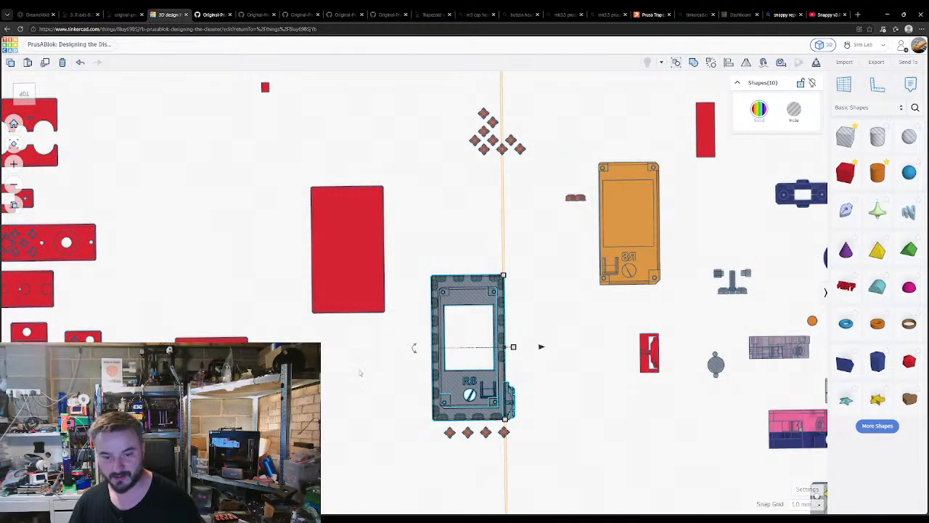
left_click(361, 373)
left_click(509, 401)
left_click(464, 391)
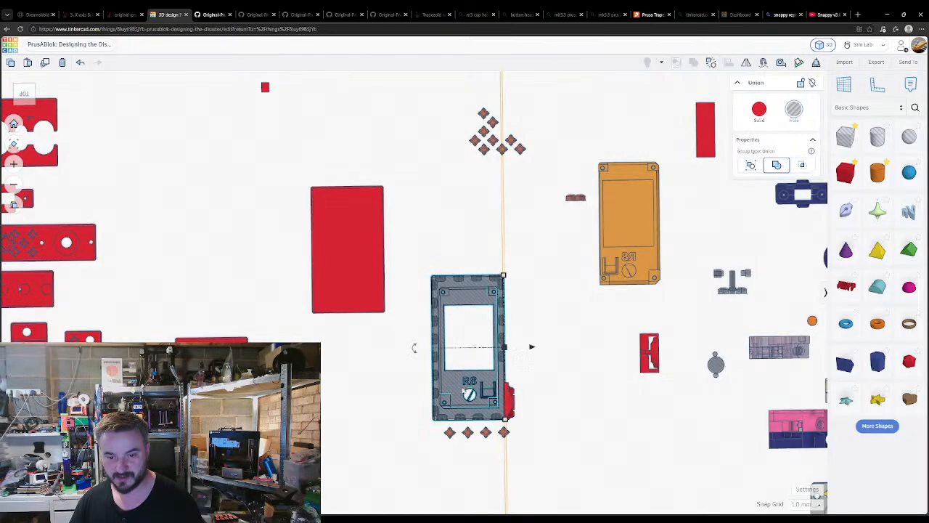
key("s")
left_click(405, 395)
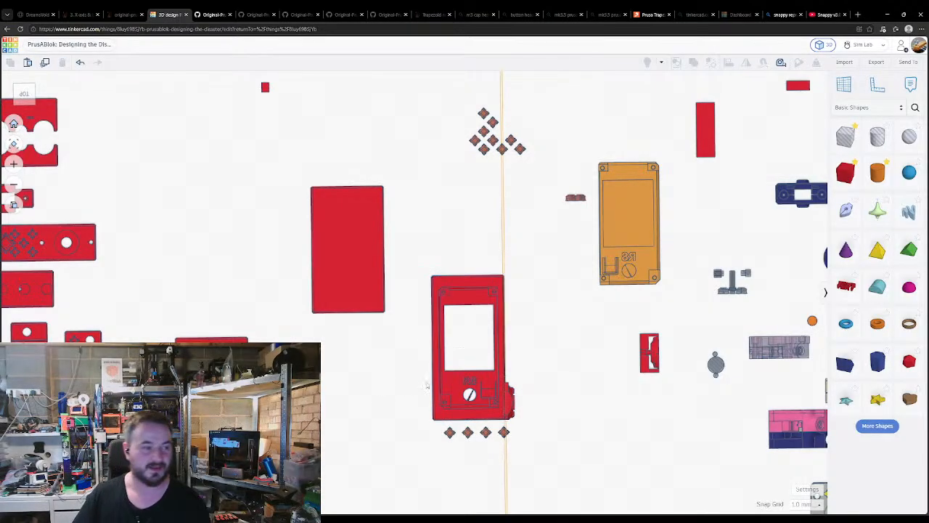
- Group the box, the rounded part and all connector holes into one holder with cut sockets
scroll(455, 339, "up", 3)
middle_click_drag(471, 382, 450, 237)
left_click_drag(572, 352, 573, 359)
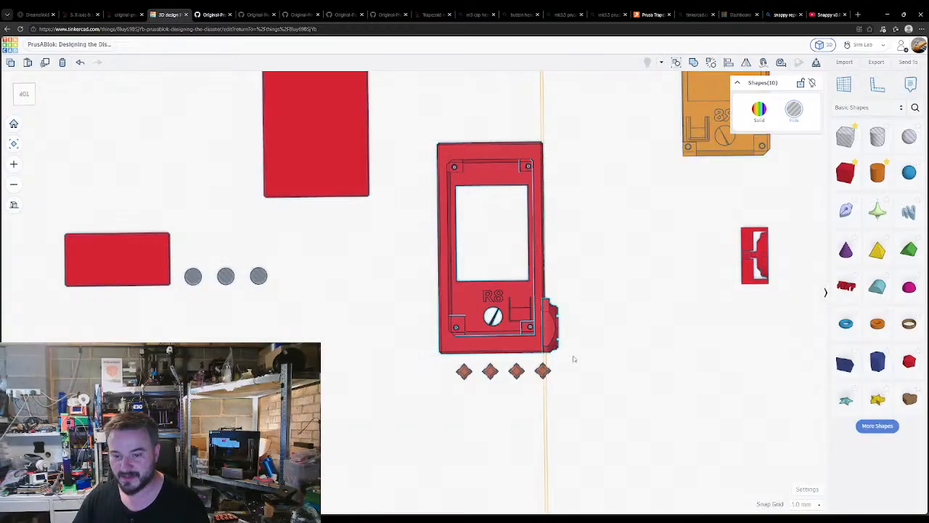
key("ctrl+g")
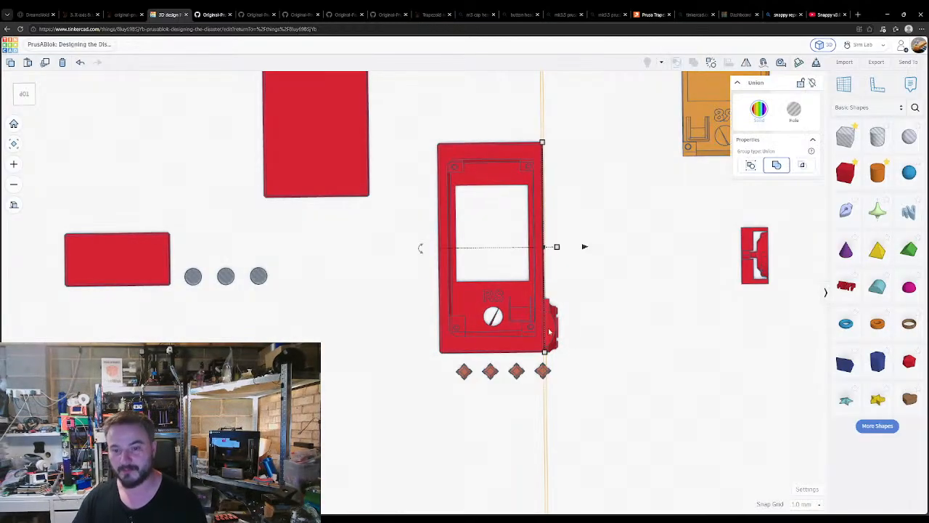
left_click(566, 317)
- Examine the grouped holder from all sides, including the connector sockets, the underside and the inner cavity
right_click_drag(563, 341, 328, 254)
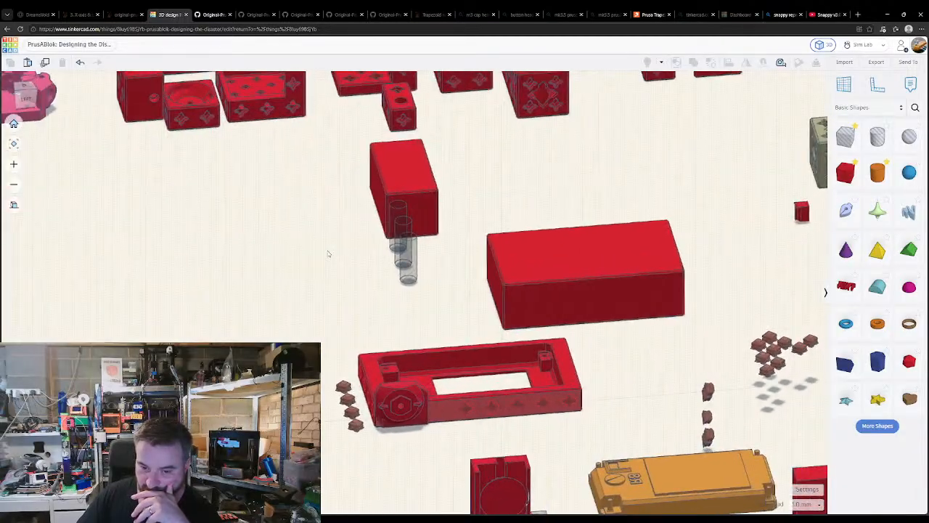
right_click_drag(558, 403, 485, 404)
scroll(449, 244, "up", 2)
scroll(458, 228, "up", 3)
scroll(479, 210, "down", 1)
middle_click_drag(496, 199, 475, 346)
right_click_drag(501, 305, 385, 356)
right_click_drag(477, 286, 619, 375)
right_click_drag(488, 380, 596, 351)
right_click_drag(693, 316, 400, 337)
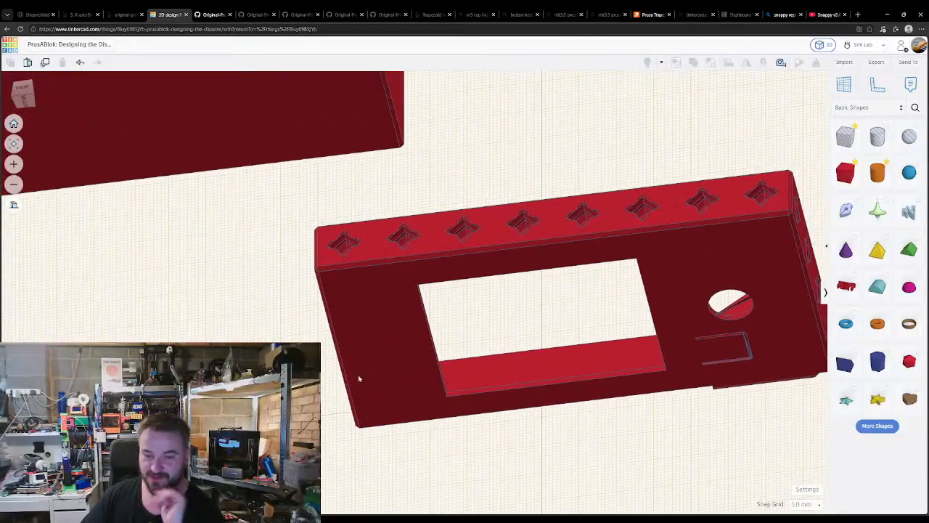
right_click_drag(404, 284, 275, 289)
middle_click_drag(275, 289, 388, 351)
right_click_drag(355, 297, 716, 387)
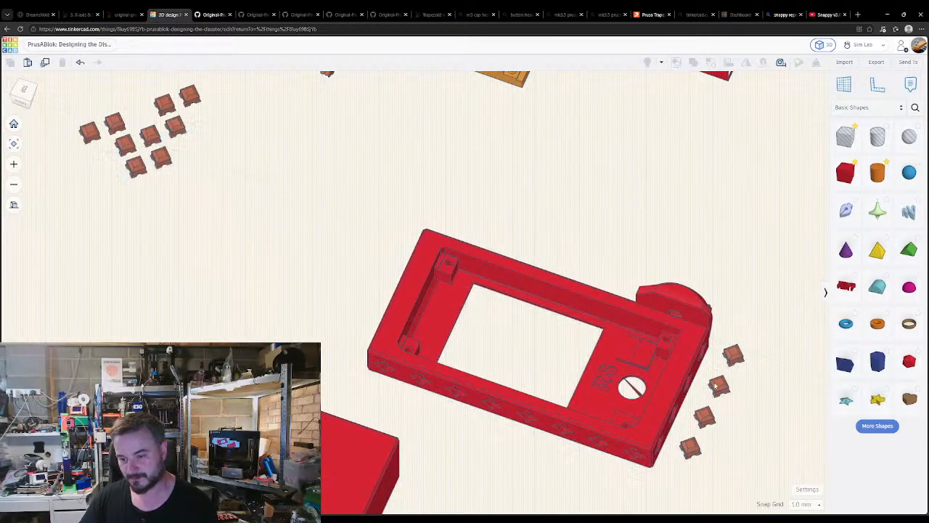
- Move the loose row of four connectors to the holder's plain short end and align it with the holder on the base workplane
left_click(715, 386)
left_click_drag(761, 360, 431, 257)
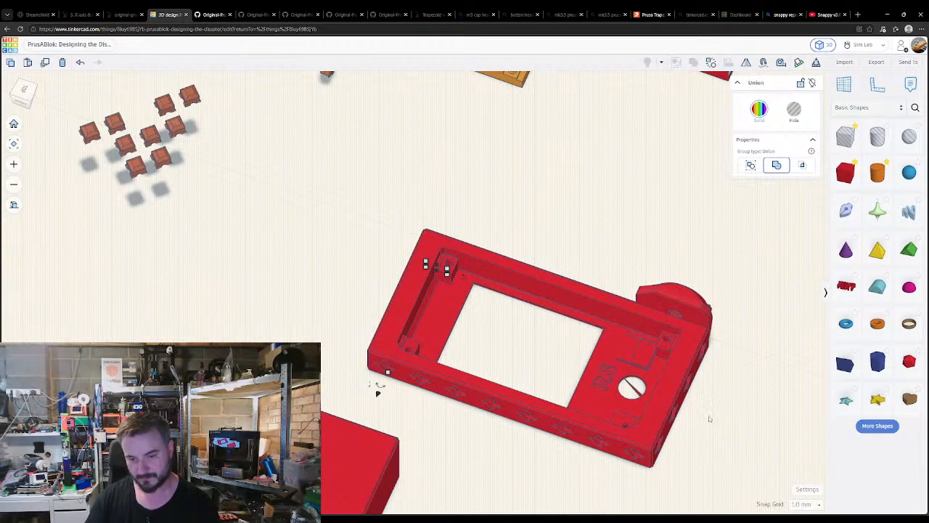
key("w")
left_click(481, 368)
key("w")
right_click_drag(391, 395, 416, 434)
left_click(411, 416)
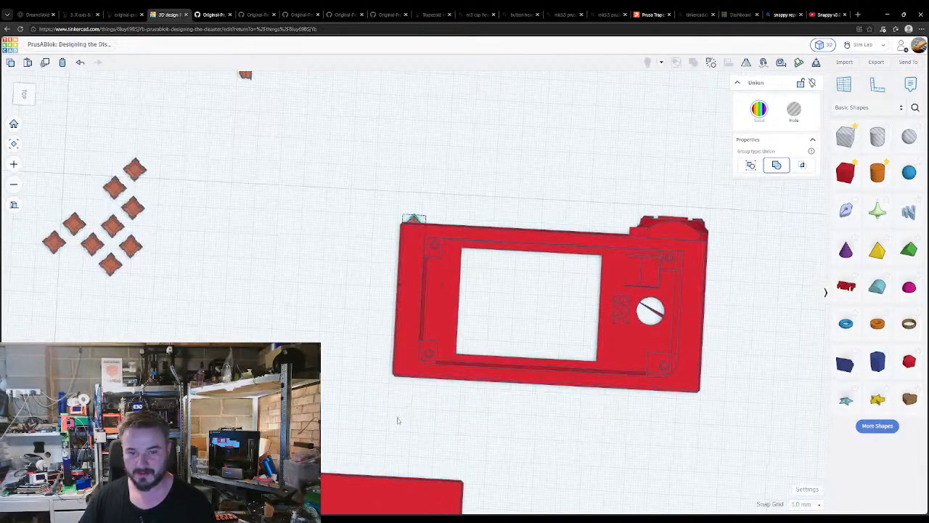
left_click(403, 325, "shift")
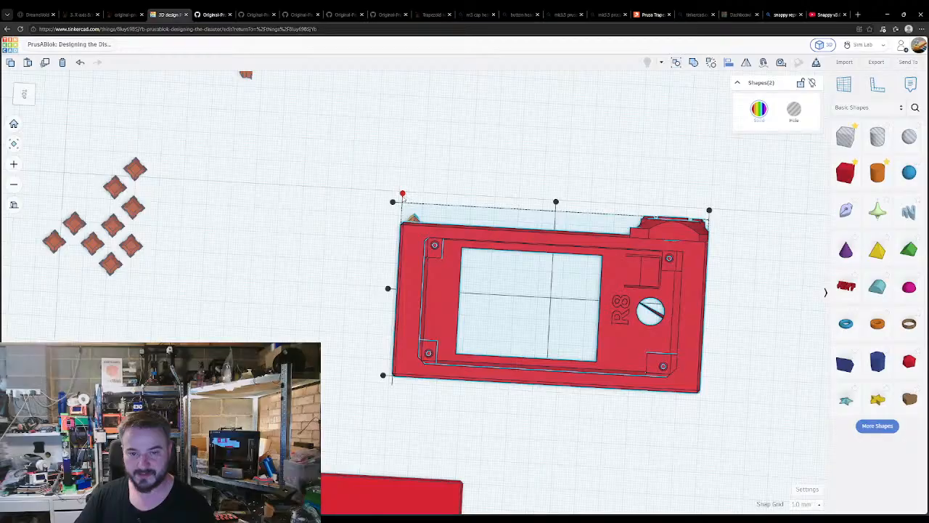
left_click(434, 210)
left_click(414, 219)
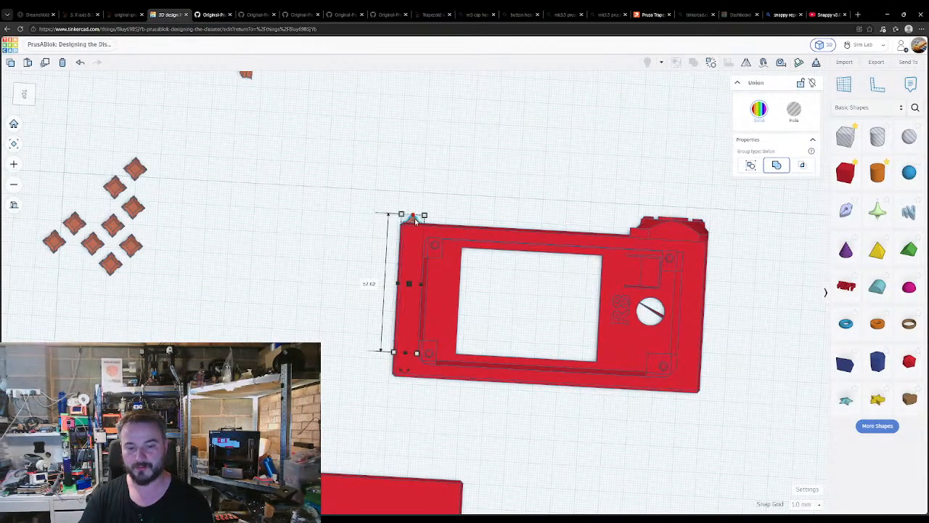
- Examine how the end connector of the row of four lines up with the corner socket in the holder's long side
right_click_drag(369, 269, 404, 301)
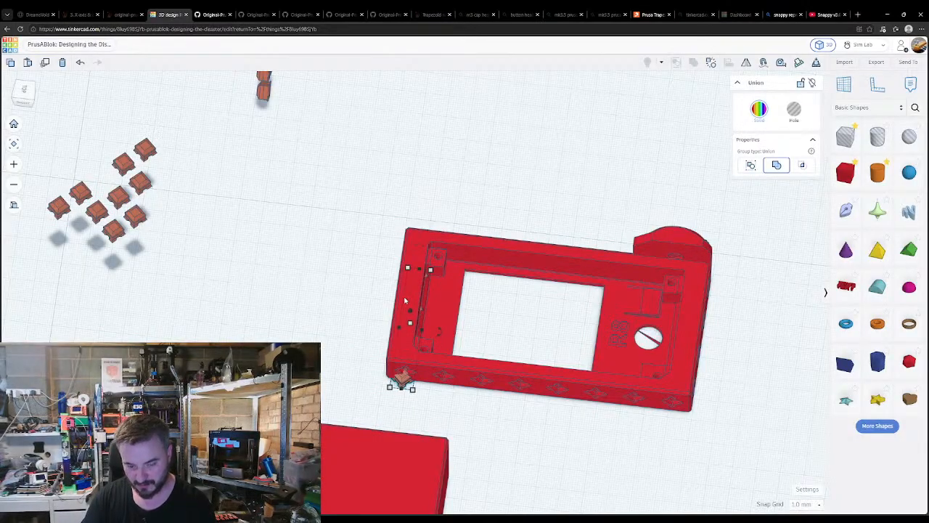
scroll(404, 301, "up", 3)
scroll(424, 340, "up", 2)
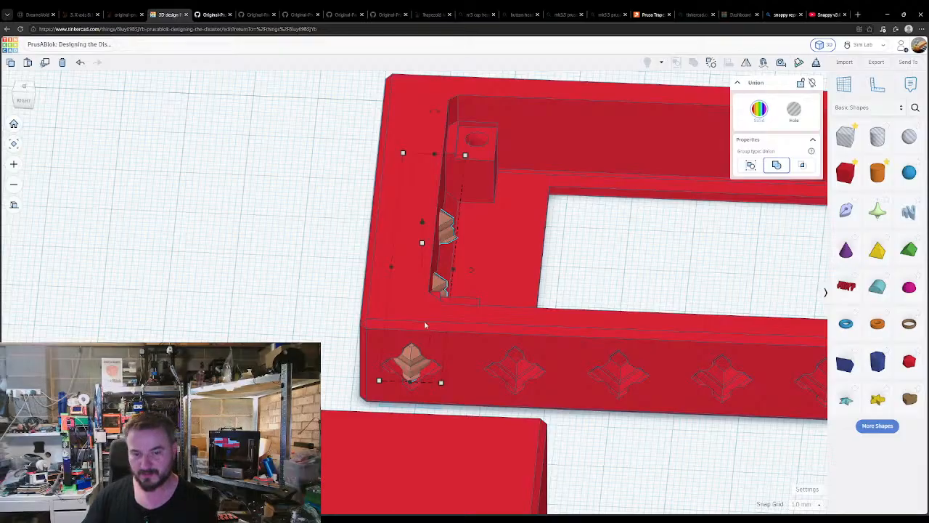
scroll(425, 325, "up", 3)
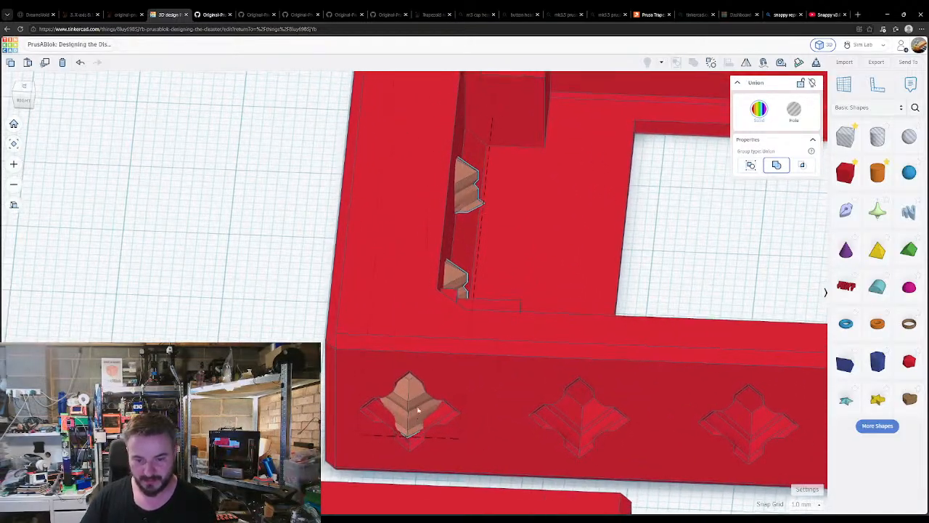
scroll(420, 406, "up", 3)
scroll(420, 417, "down", 3)
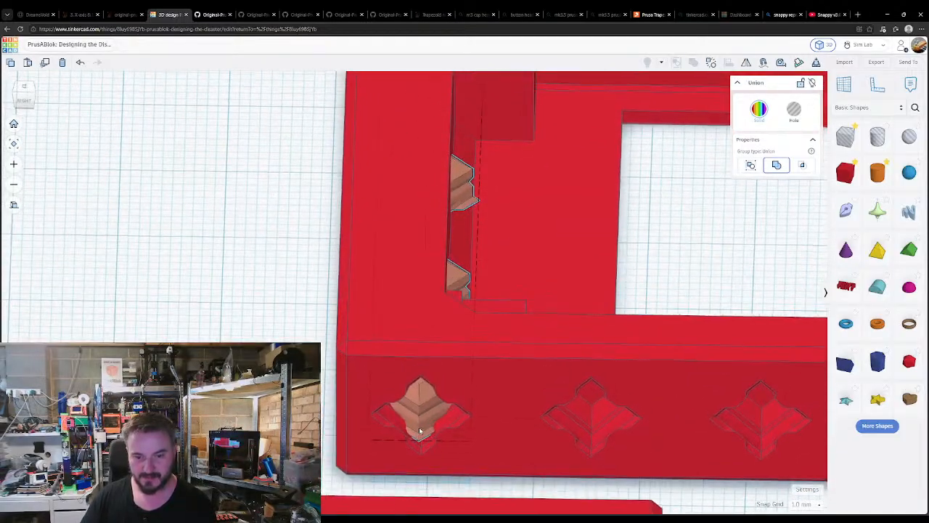
scroll(420, 431, "up", 4)
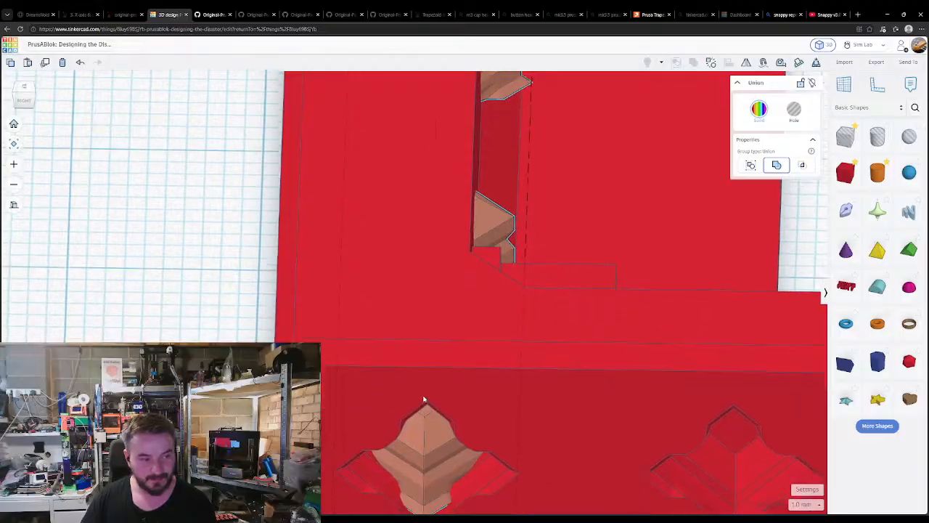
scroll(423, 404, "down", 2)
left_click(431, 340)
scroll(431, 340, "down", 1)
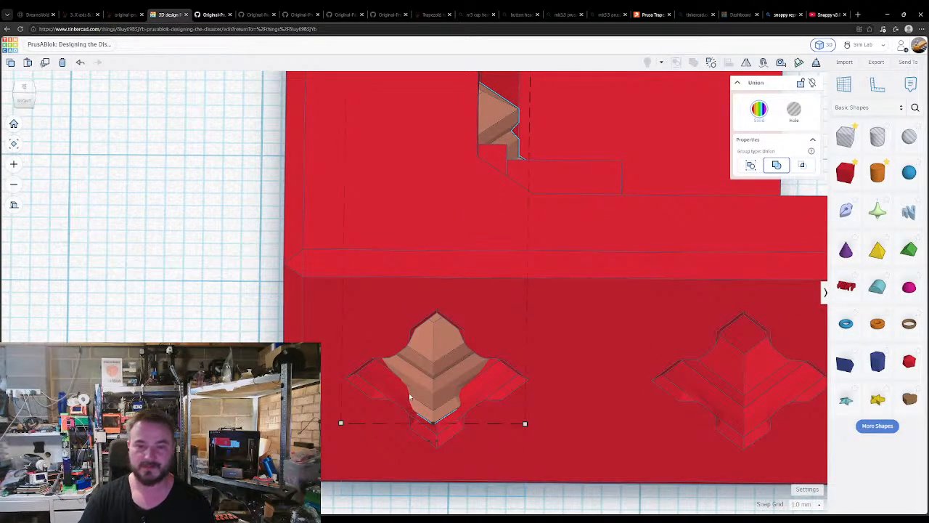
- Shift the row of four connectors out of the holder so it stands clear of the plain short end
key("shift+Left")
key("shift+Left")
key("shift+Left")
key("shift+Right")
right_click_drag(409, 392, 639, 327)
right_click_drag(390, 281, 598, 308)
scroll(594, 334, "down", 7)
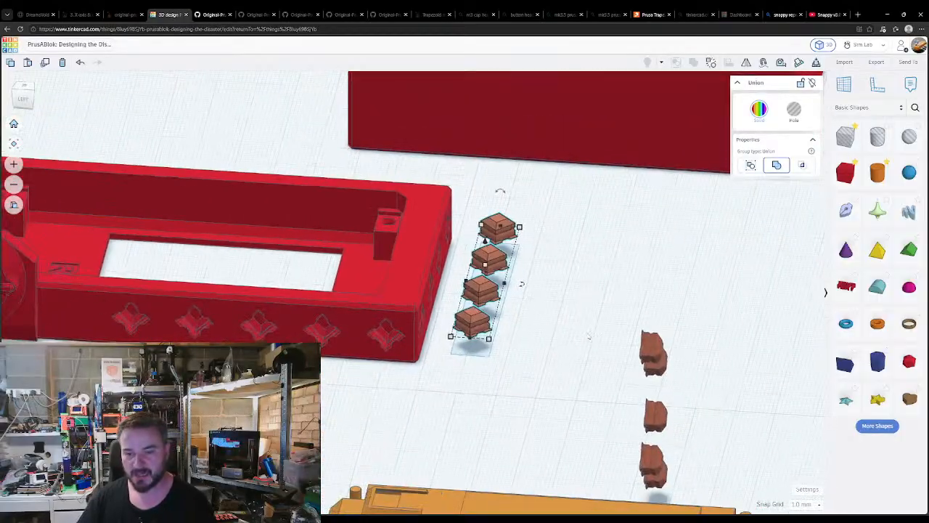
- Move one of the spare sideways connectors next to the row of four
left_click_drag(649, 362, 580, 288)
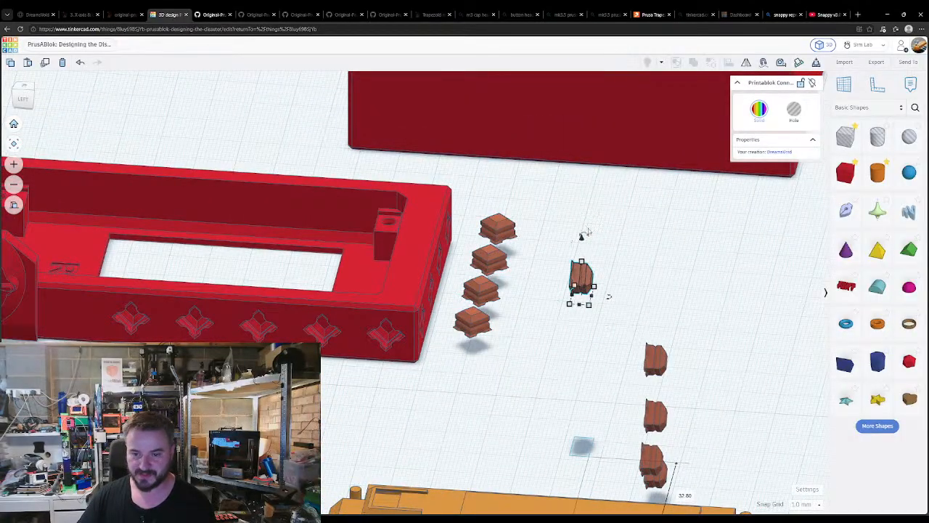
left_click_drag(584, 234, 580, 309)
left_click(555, 352)
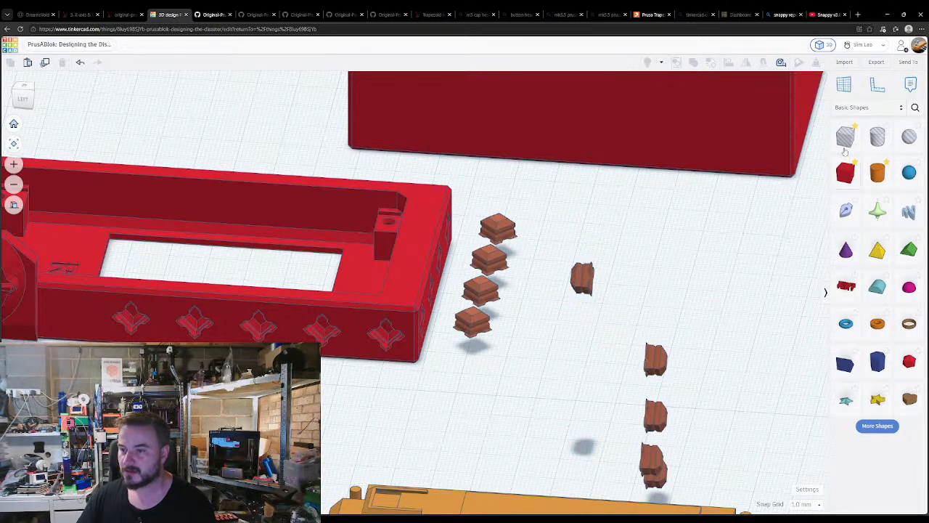
- Add a 16 mm cube beside the holder's short end and align the row of four connectors with it
left_click_drag(847, 181, 529, 352)
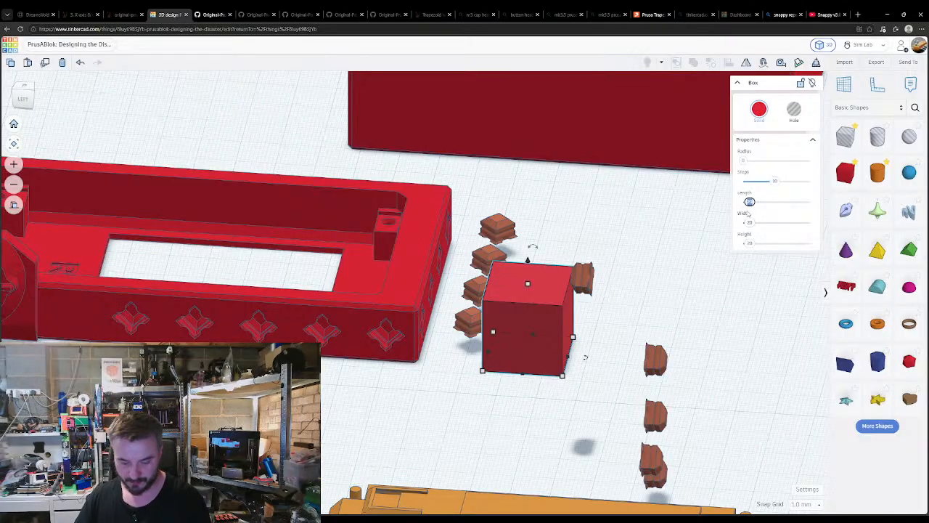
type("16")
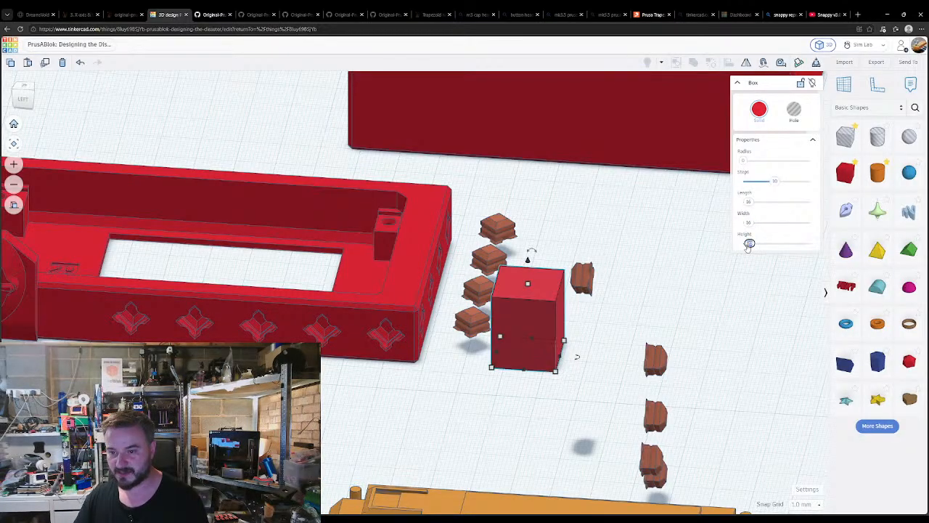
left_click(610, 355)
left_click(479, 328)
left_click(508, 337, "shift")
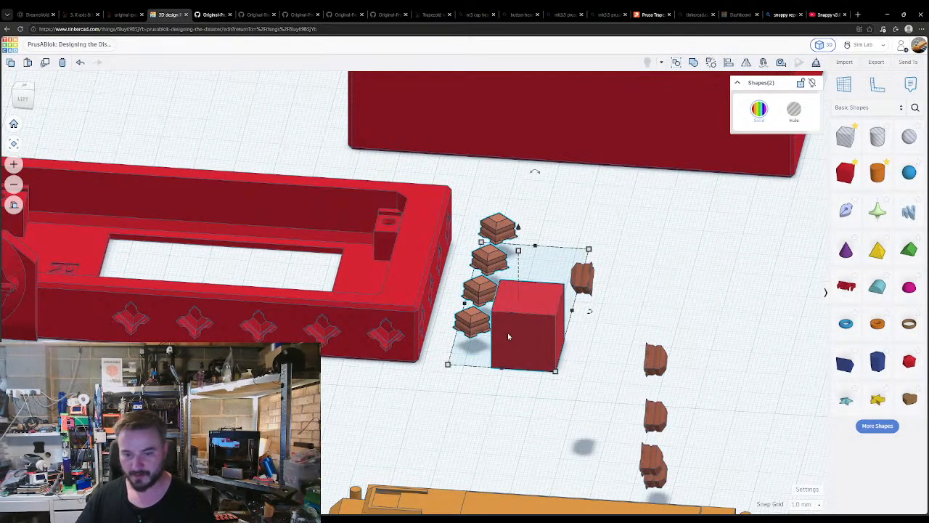
left_click(522, 374)
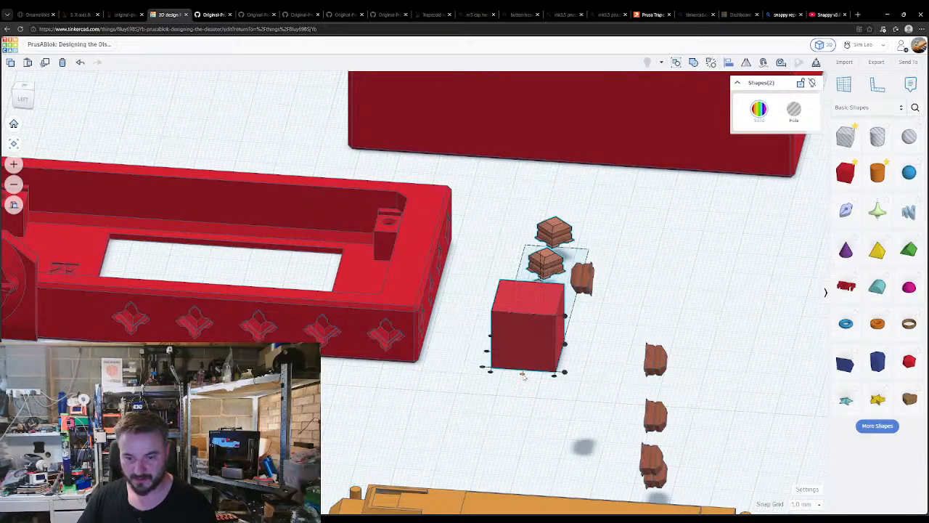
- Set the box's width to 64 mm and align it with the row of four connectors
left_click(527, 338)
left_click(528, 338)
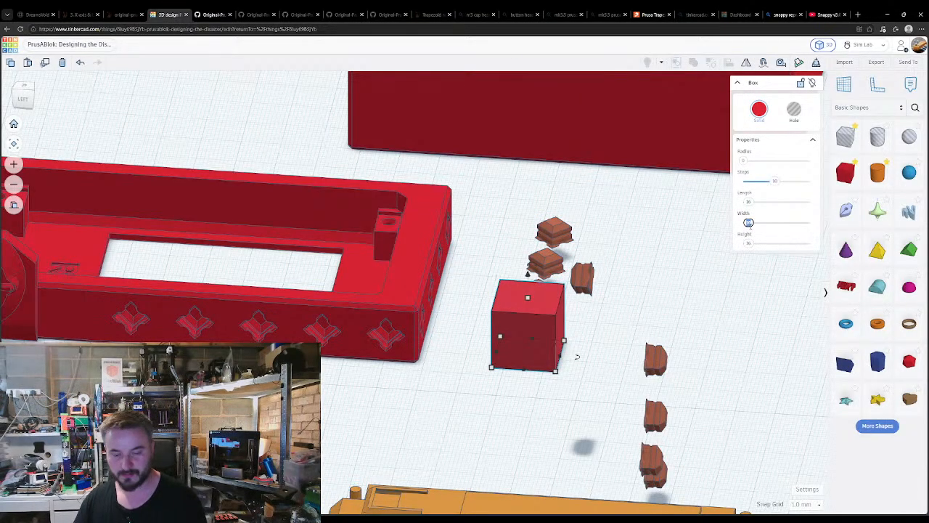
type("64")
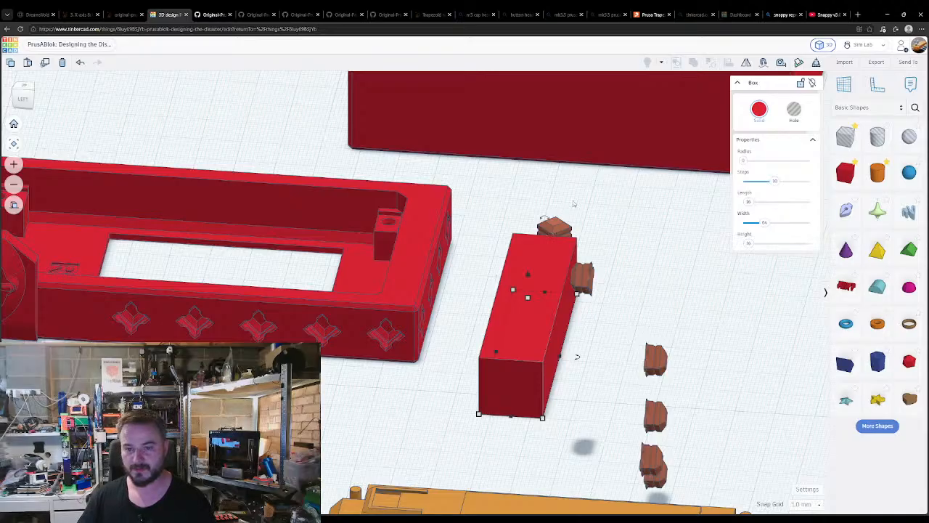
left_click(552, 260, "shift")
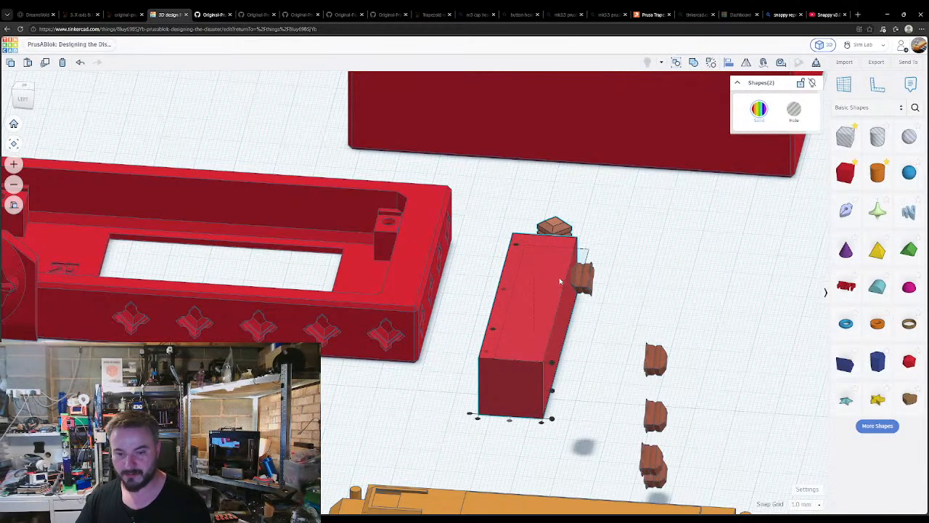
left_click(463, 314)
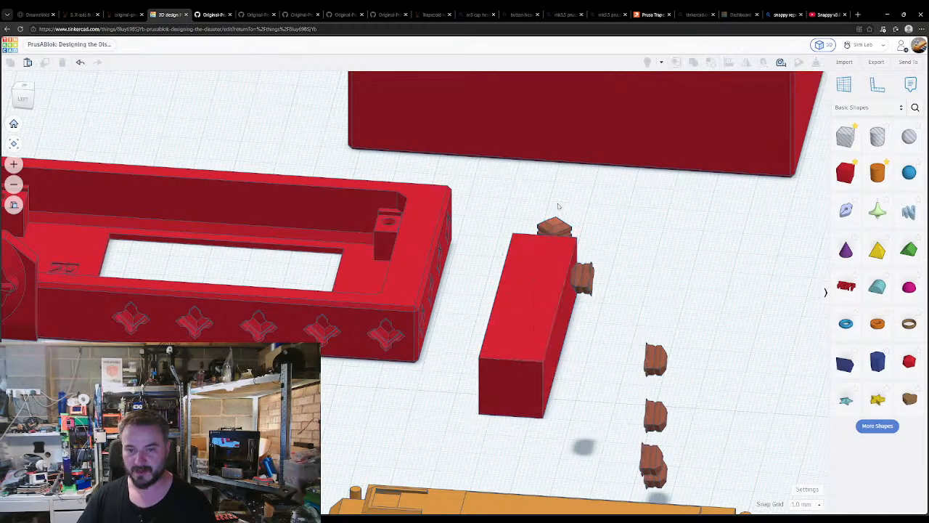
- Try to align the 64 mm box and its row of connectors with the holder
left_click(425, 289, "shift")
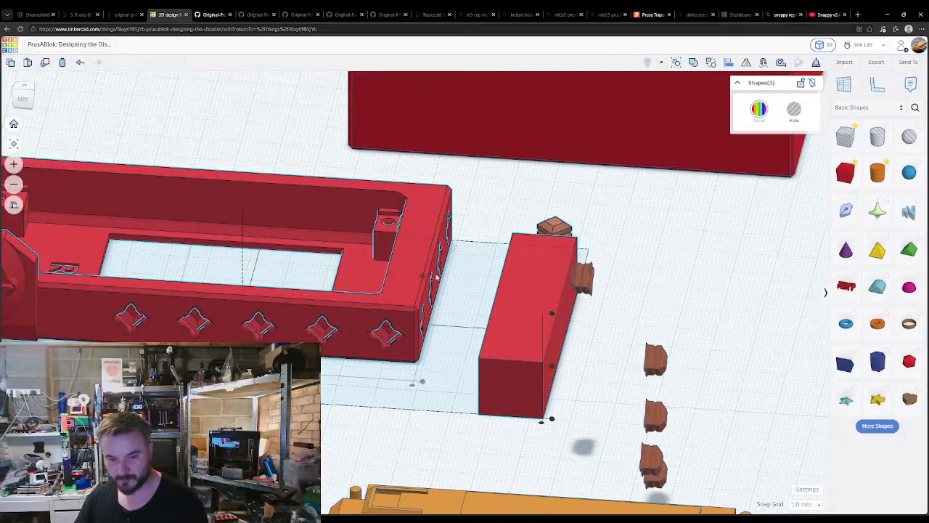
middle_click_drag(211, 305, 300, 332)
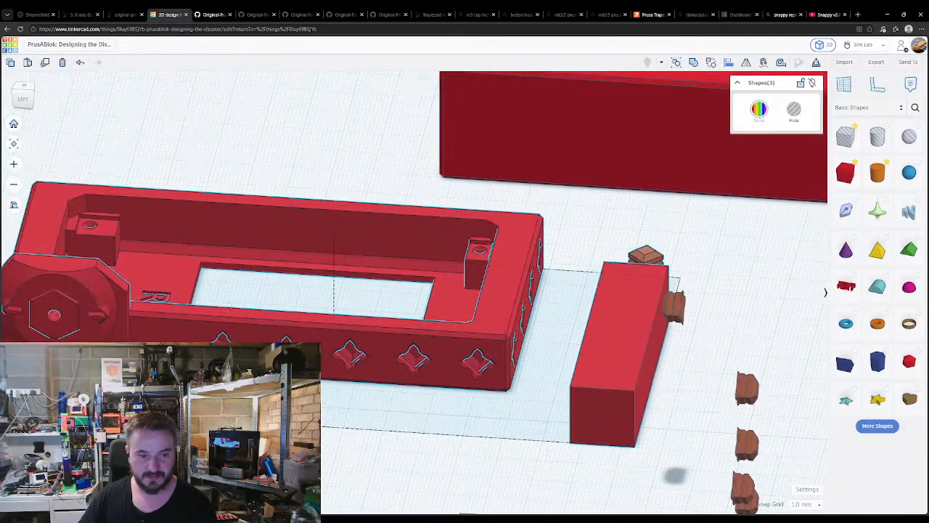
scroll(101, 296, "down", 3)
middle_click_drag(108, 298, 347, 319)
right_click_drag(348, 320, 350, 359)
left_click(333, 325)
left_click(560, 365)
middle_click_drag(756, 393, 659, 372)
left_click(733, 275)
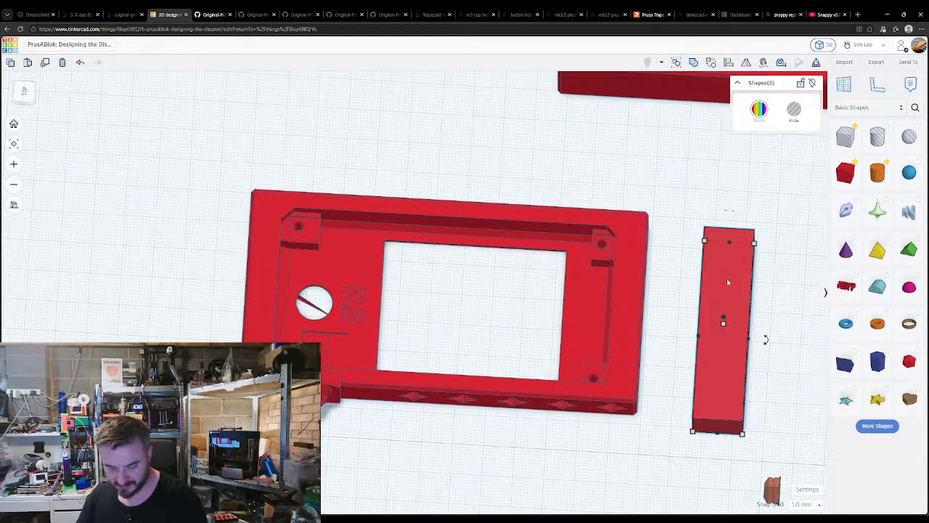
key("l")
- Raise the 64 mm box vertically so it sits clear above the row of four connectors
right_click_drag(723, 427, 713, 263)
left_click(679, 378)
left_click(716, 239)
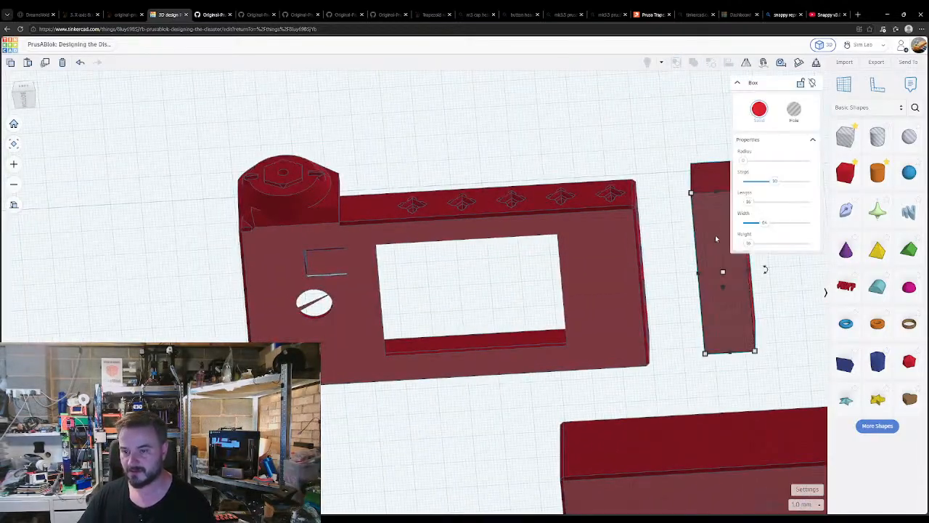
key("ctrl+Up")
key("ctrl+Up")
key("ctrl+Up")
key("ctrl+Up")
key("ctrl+Up")
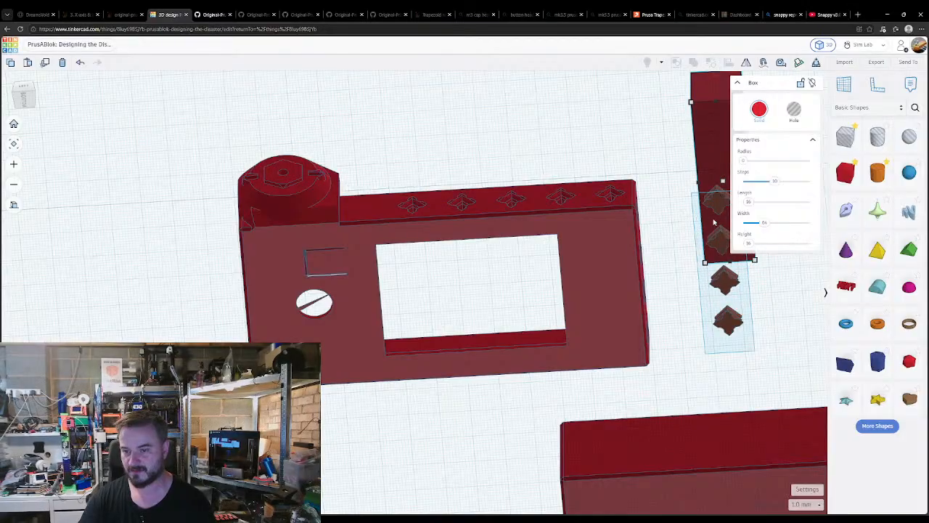
- Group the raised box with the row of four connectors and line the group up with the corner at the holder's short end
right_click_drag(666, 198, 691, 288)
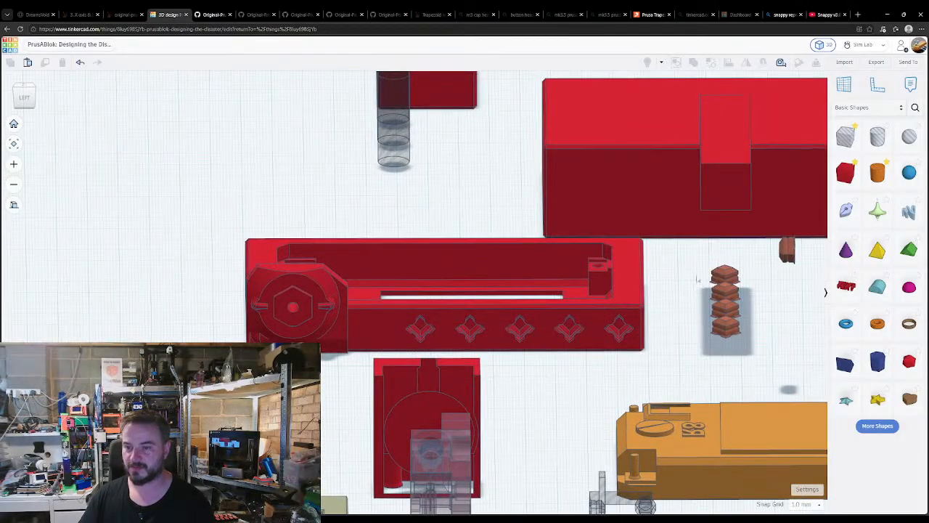
left_click(724, 318, "shift")
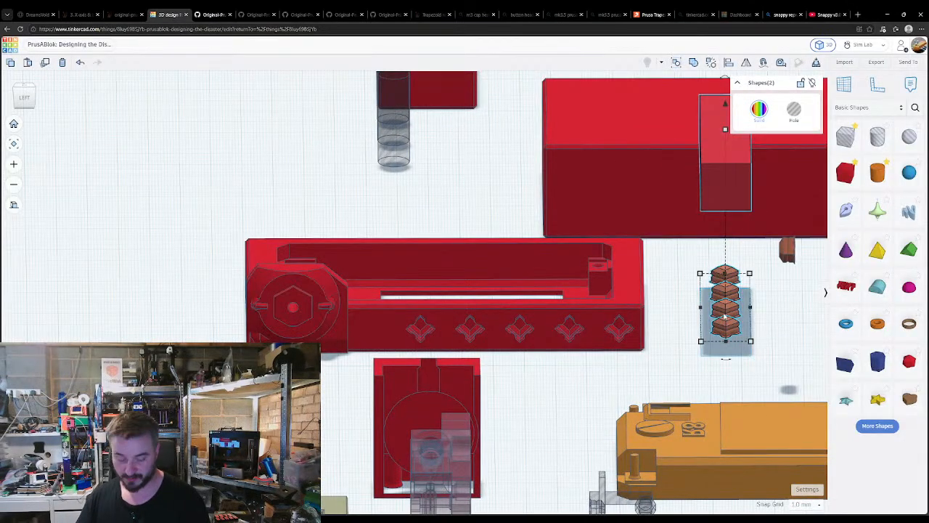
key("ctrl+g")
right_click_drag(725, 317, 573, 280)
left_click(564, 360)
key("w")
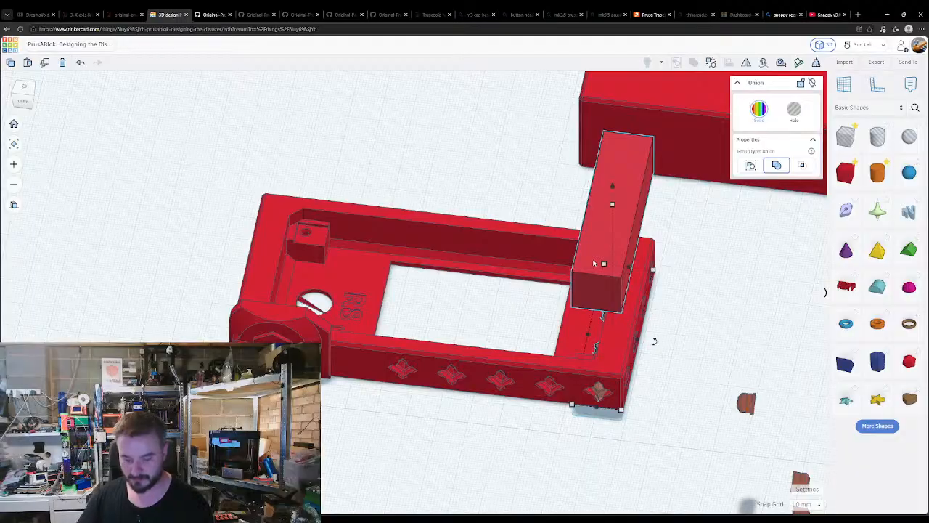
- Turn the group into a hole and ungroup it into the box and the connector row
key("h")
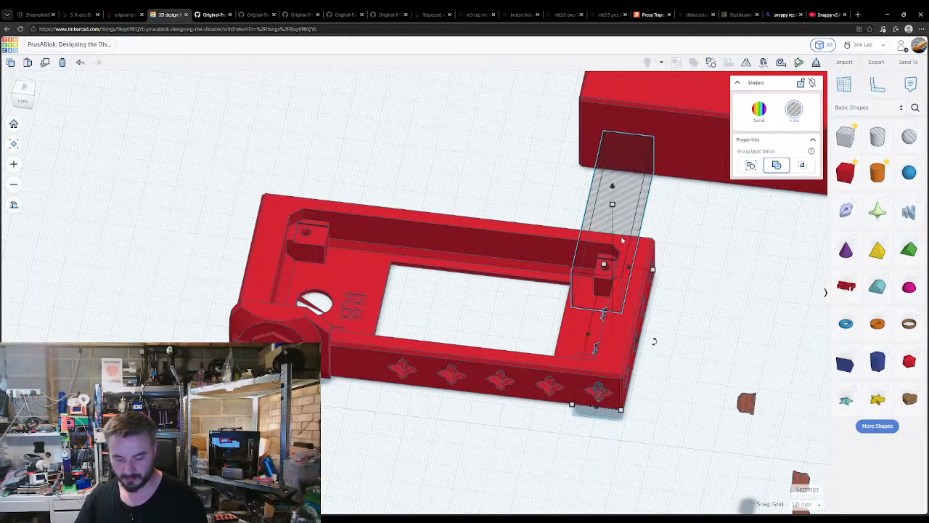
key("ctrl+shift+g")
left_click(687, 279)
- Drop the row of four connectors inside the holder onto the base workplane and turn it into a hole
left_click(607, 395)
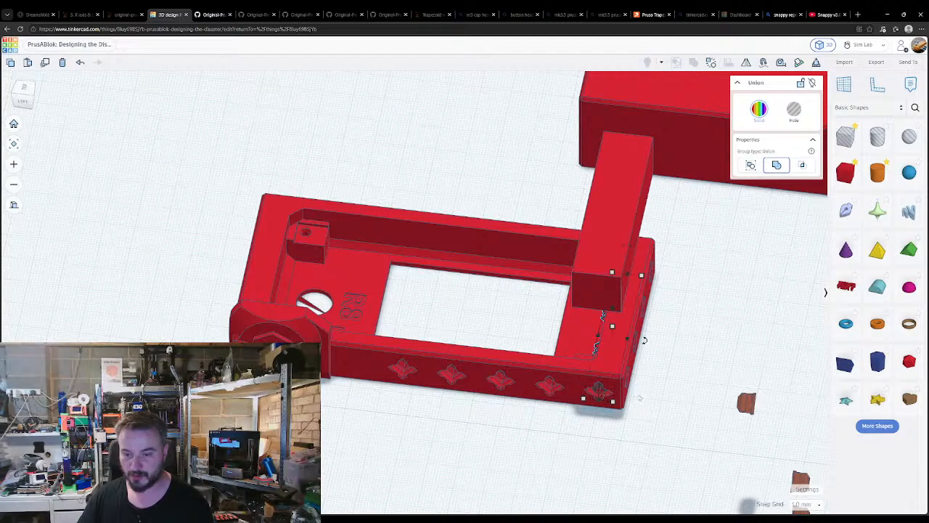
key("w")
left_click(676, 406)
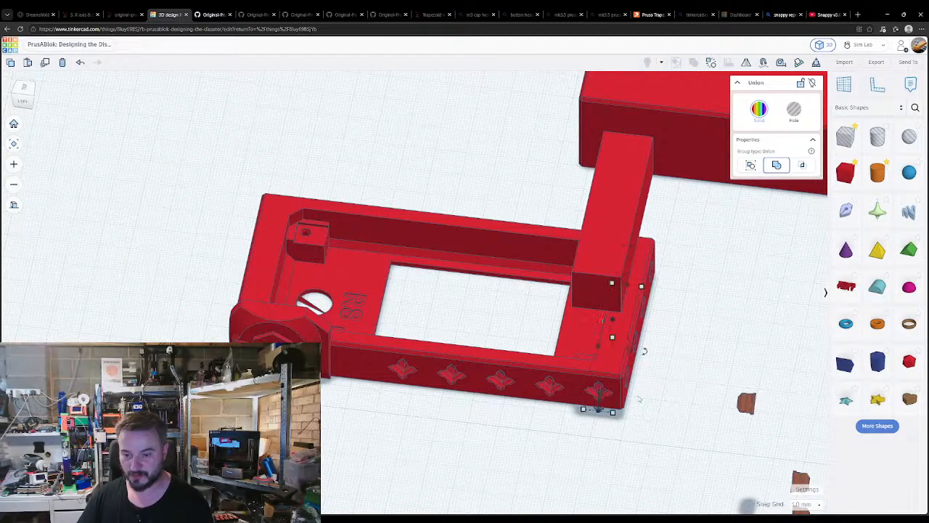
left_click(664, 412)
right_click_drag(643, 403, 427, 501)
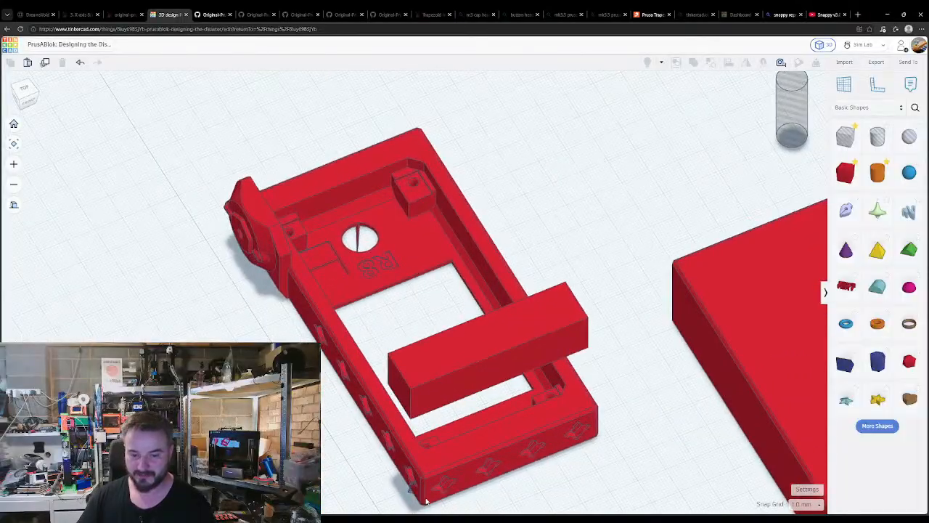
left_click(410, 491)
- Try grouping the raised box with the hole row of connectors, and ungroup the two
left_click(411, 399, "shift")
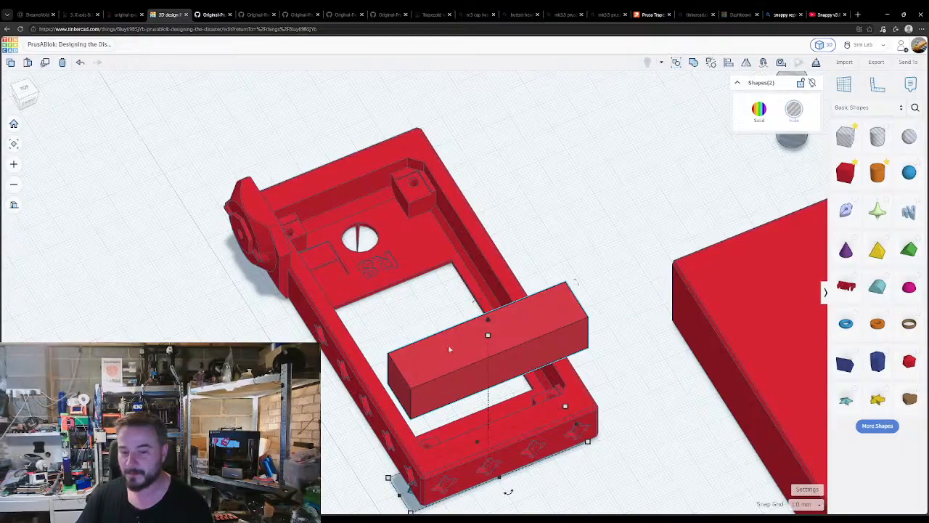
key("ctrl+g")
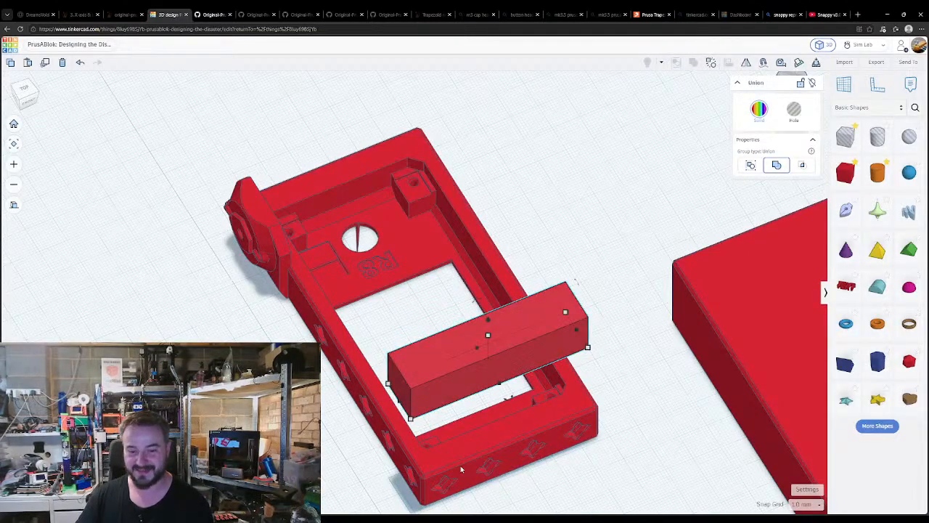
left_click(399, 467, "shift")
key("d")
key("w")
left_click(357, 463)
middle_click_drag(454, 367, 472, 337)
key("ctrl+shift+g")
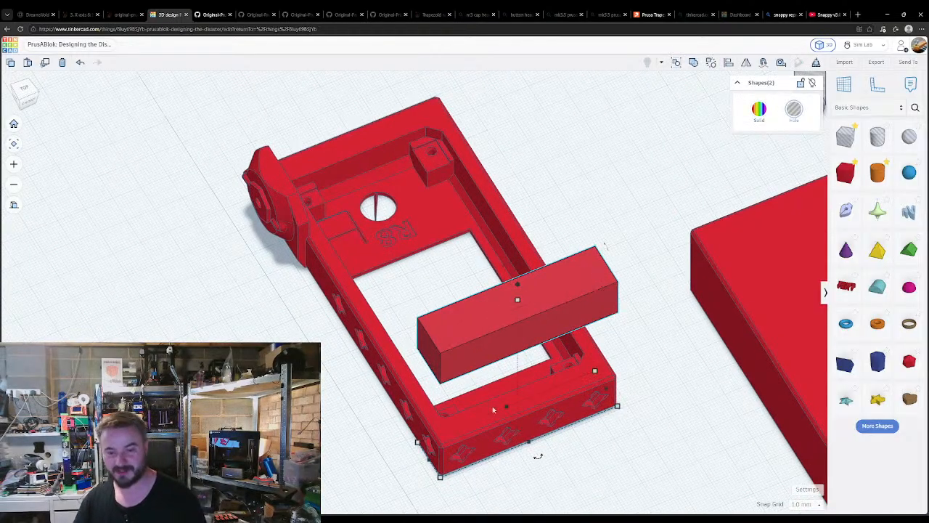
- Delete the raised 64 mm helper box above the holder
left_click(551, 481)
left_click(485, 327)
key("Delete")
right_click_drag(529, 407, 489, 257)
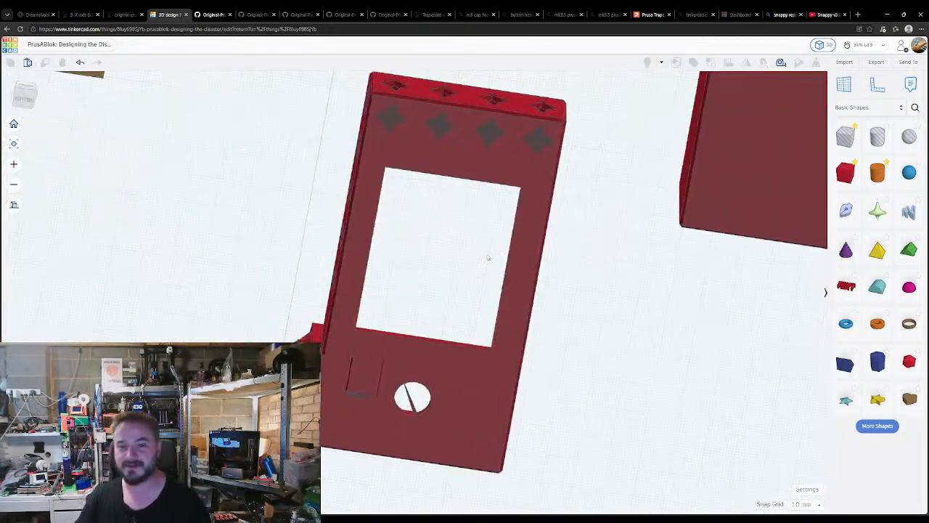
- Duplicate the hole row of connectors on the holder's underside and shift the copy inward from the short end
left_click(445, 124)
left_click(424, 175)
left_click(434, 127)
right_click_drag(447, 227, 633, 270)
left_click(610, 252)
left_click(589, 258)
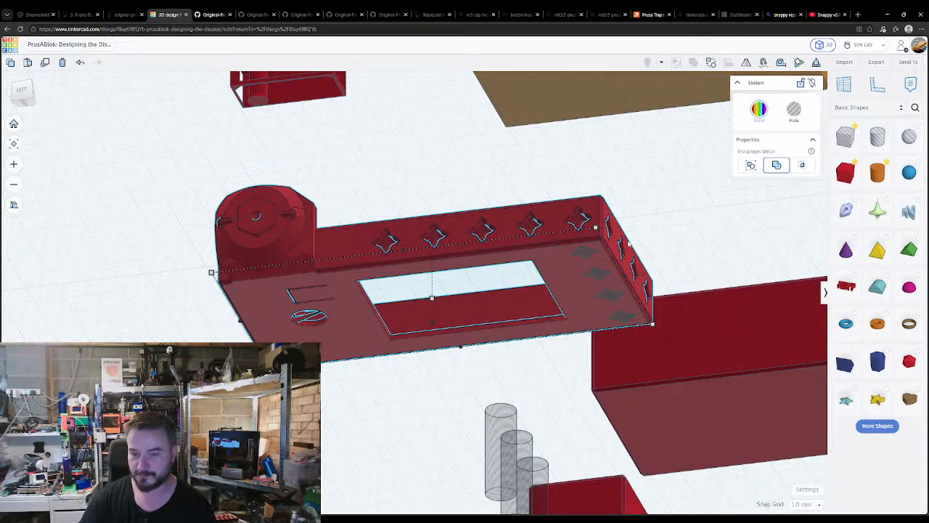
left_click_drag(629, 245, 642, 248)
left_click(601, 279)
right_click_drag(606, 282, 679, 318)
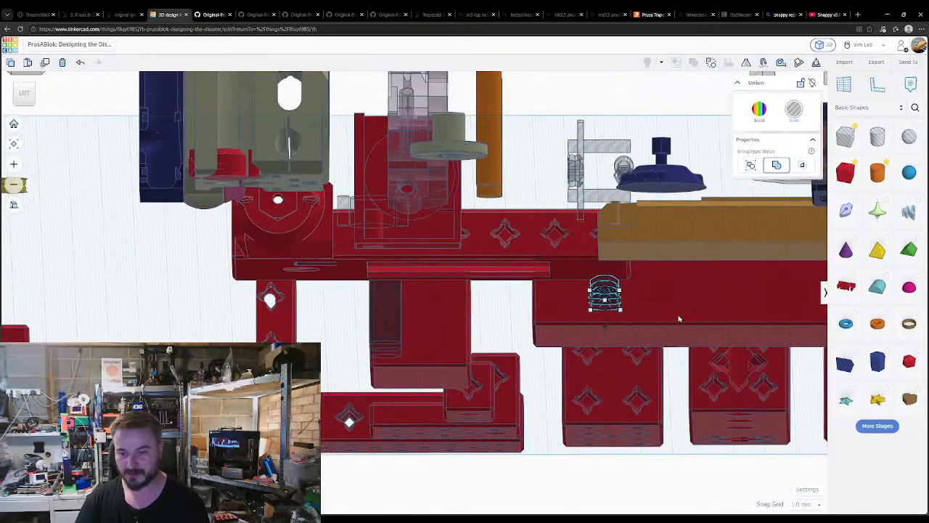
key("shift+Left")
key("shift+Left")
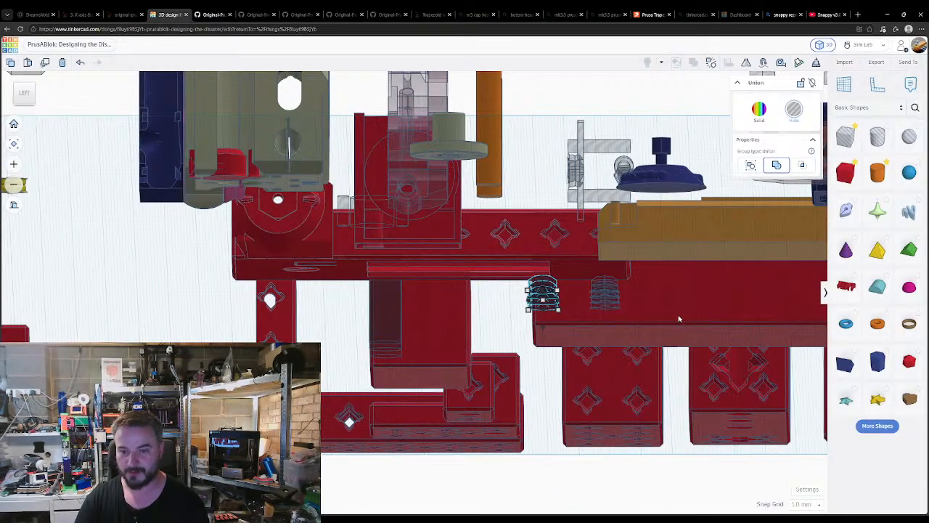
- Shift the copied row back toward the short end and sideways so its connectors are offset from the original row
left_click(554, 261)
right_click_drag(554, 260, 548, 450)
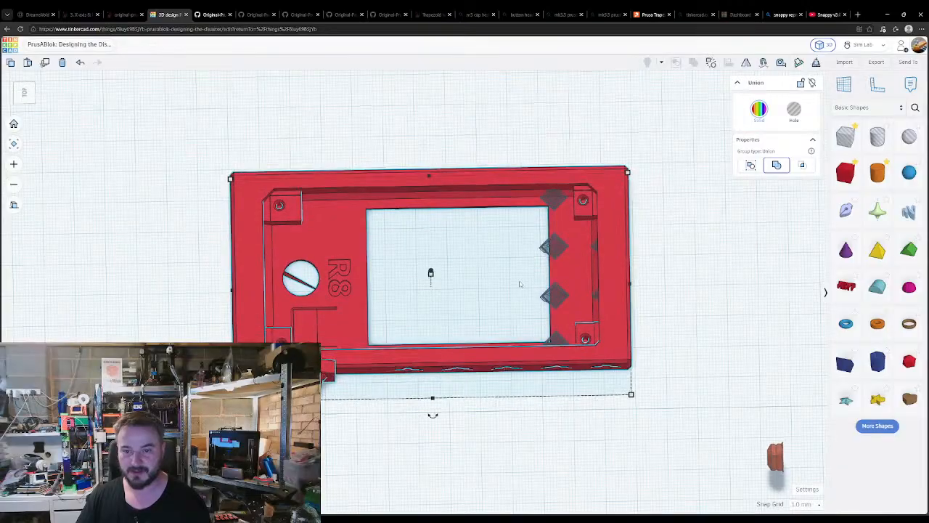
left_click(532, 283)
left_click(548, 215)
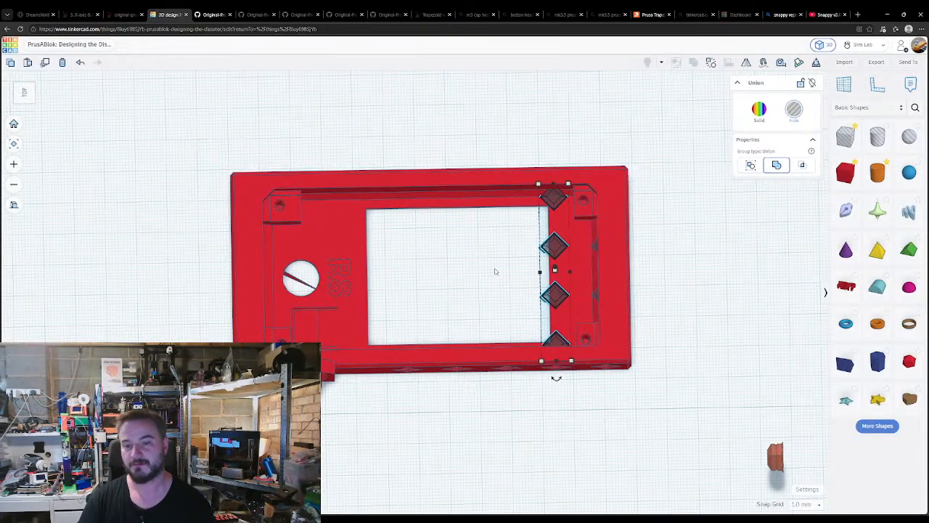
key("shift+Right")
key("Left")
key("Left")
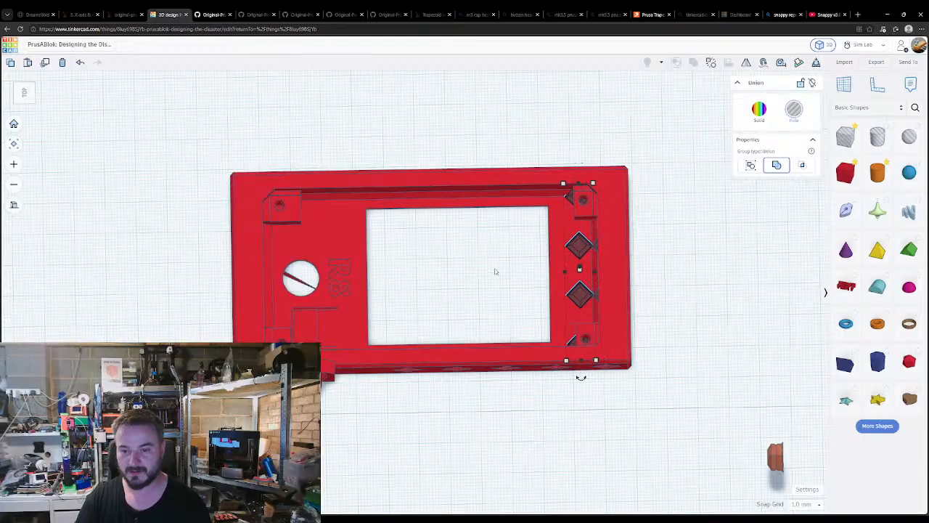
key("shift+Down")
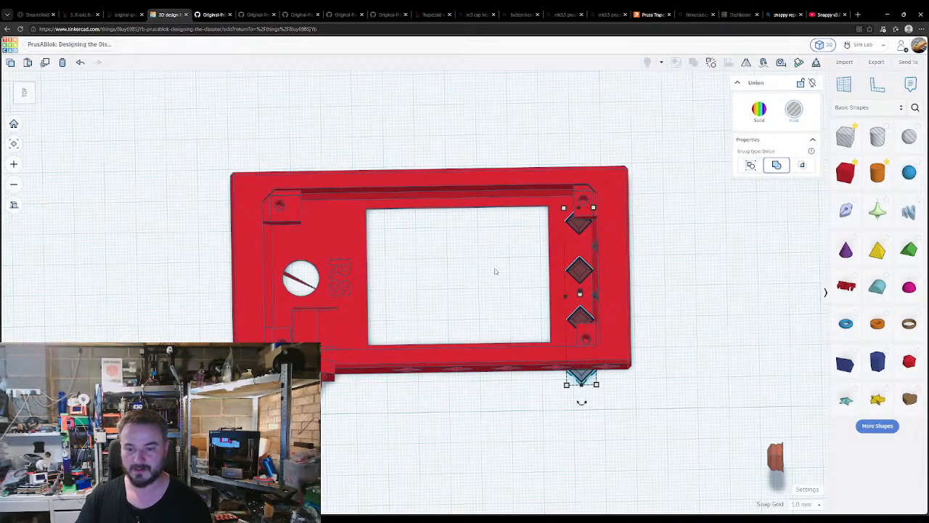
- Ungroup the copied row and delete the connector that sticks out past the holder's long side
key("ctrl+shift+g")
left_click(516, 289)
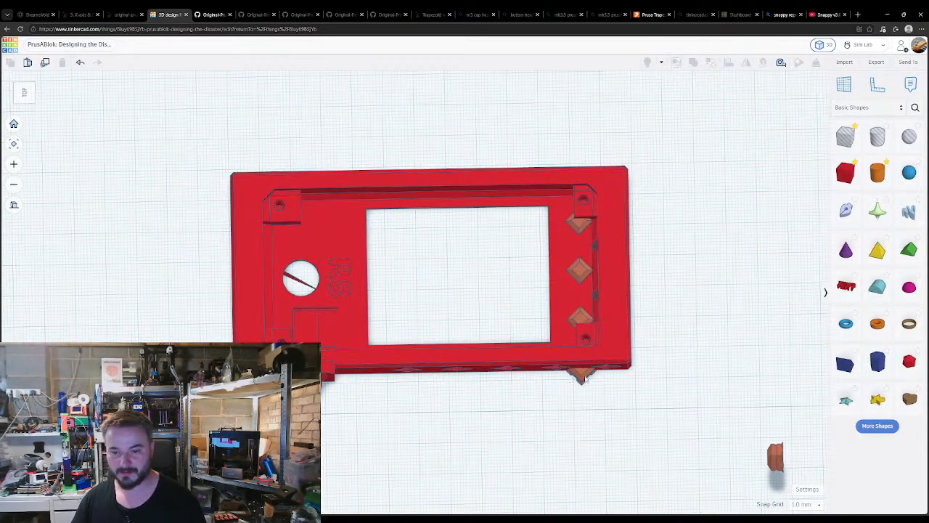
left_click(584, 377)
key("Delete")
- Delete the three remaining copied connectors from the holder's floor
right_click_drag(549, 353, 573, 327)
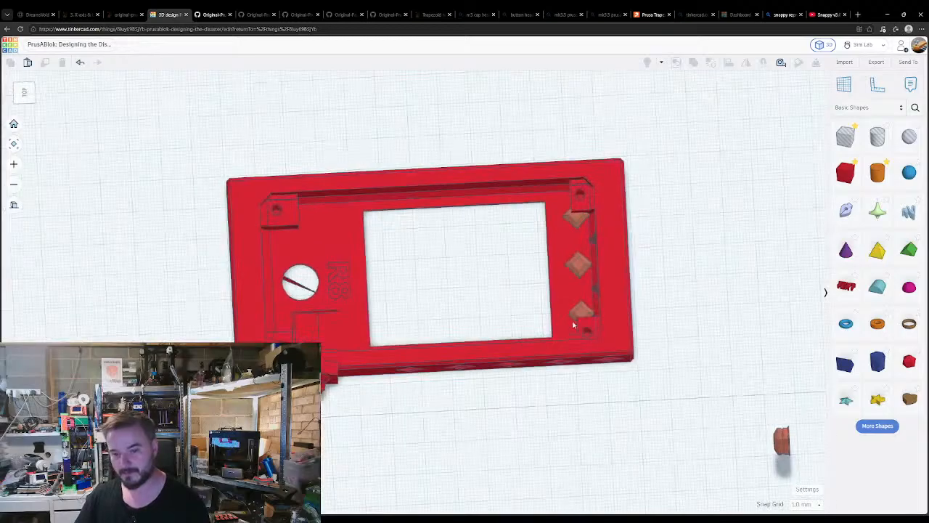
left_click(575, 323)
left_click(578, 263, "shift")
left_click(573, 219, "shift")
right_click_drag(477, 276, 573, 259)
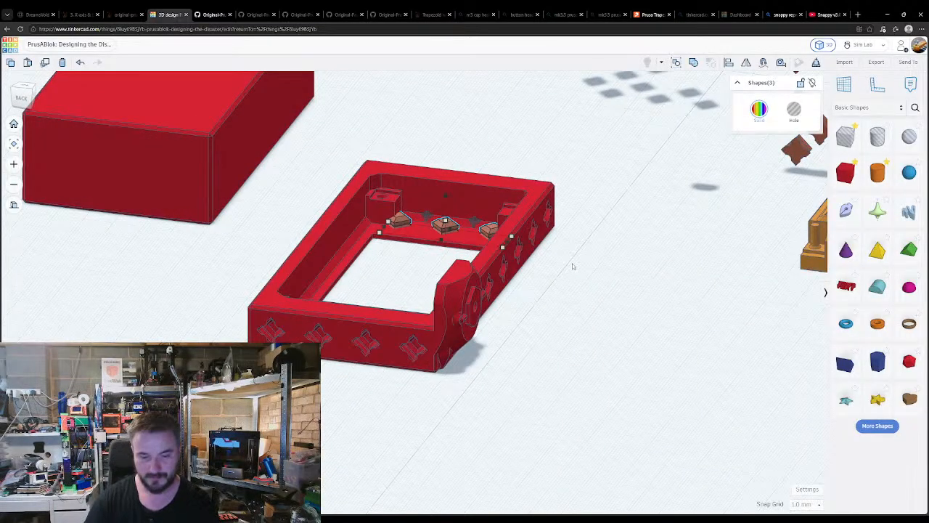
key("Delete")
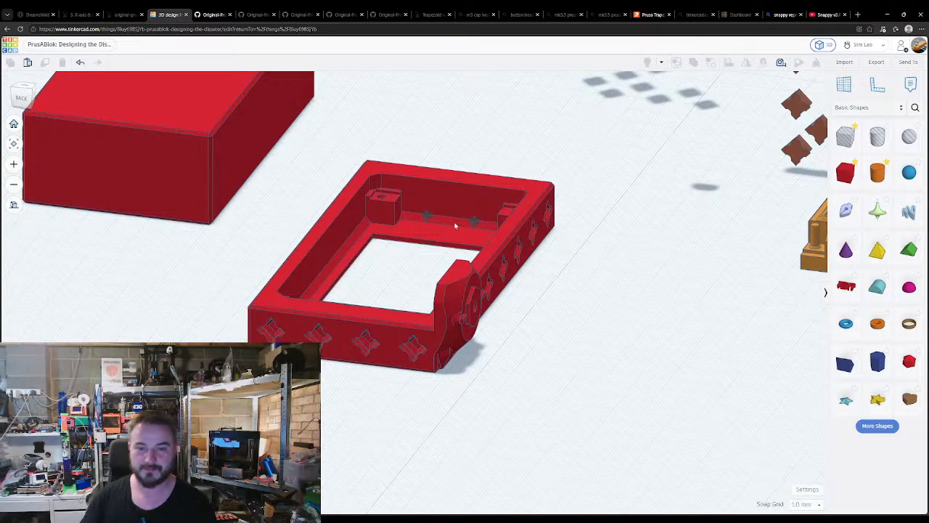
- Group the holder with its hole row of connectors to cut the sockets into its underside
left_click(436, 197)
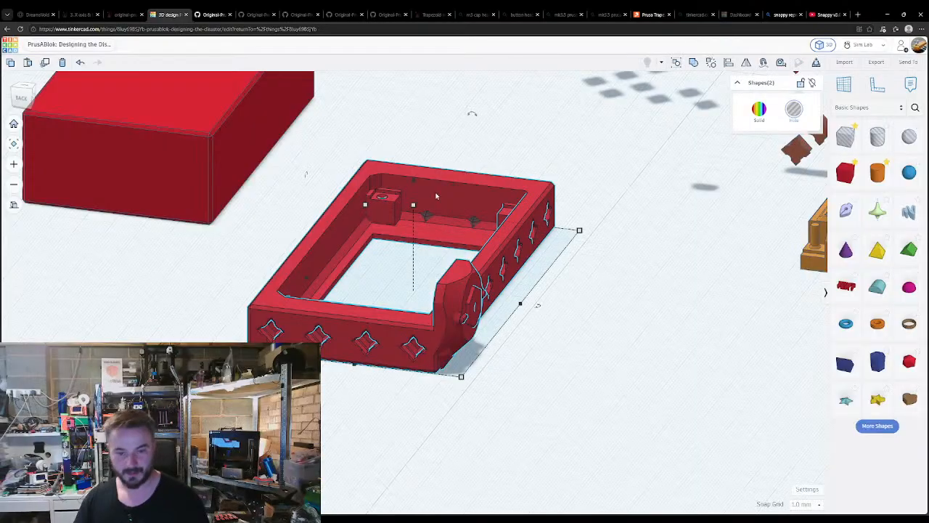
key("ctrl+g")
right_click_drag(466, 370, 218, 501)
right_click_drag(267, 344, 390, 215)
left_click(305, 168)
right_click_drag(381, 176, 555, 346)
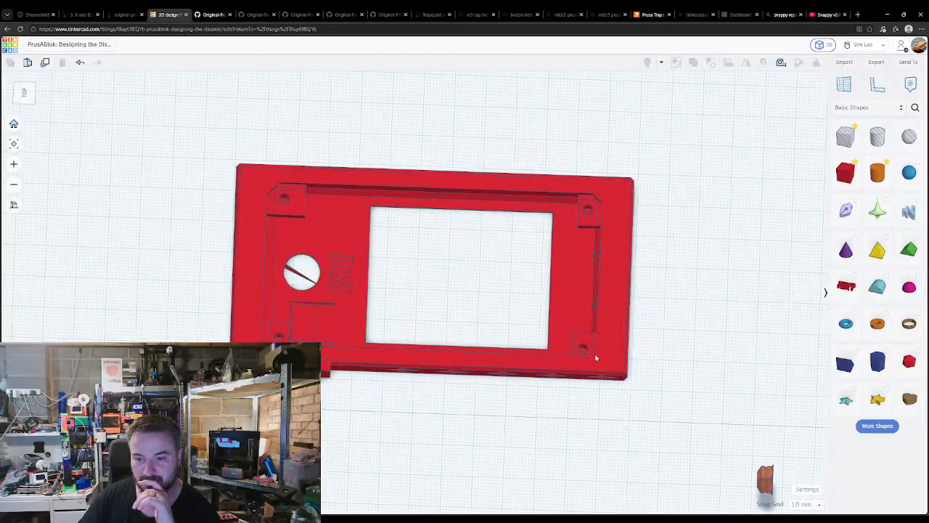
left_click(593, 307)
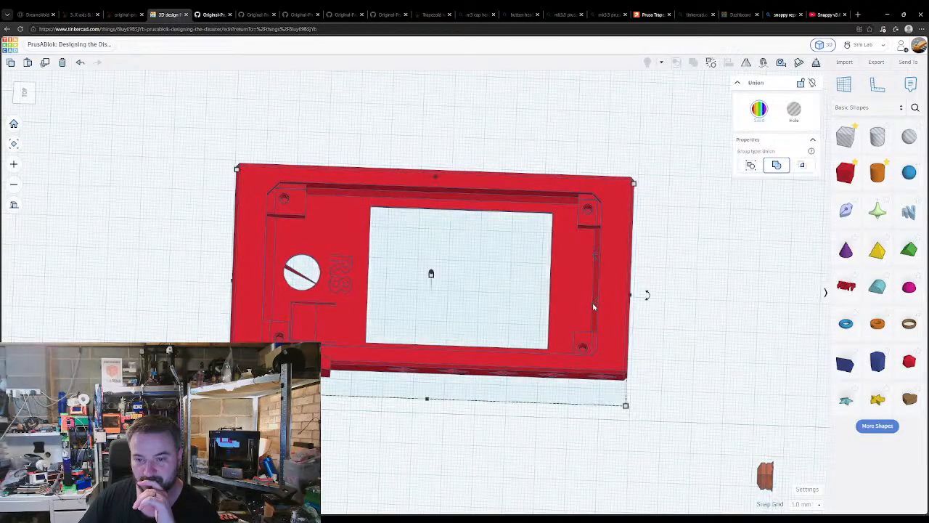
right_click_drag(596, 309, 565, 363)
- Copy a row of three spare connectors to the free area beyond the holder's R8-labelled short end
scroll(527, 309, "down", 5)
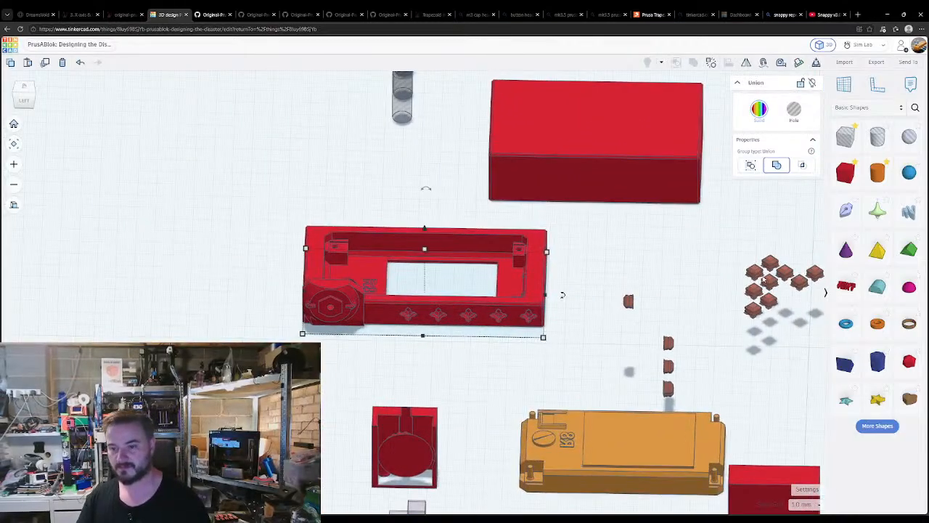
middle_click_drag(765, 282, 738, 300)
left_click(725, 331)
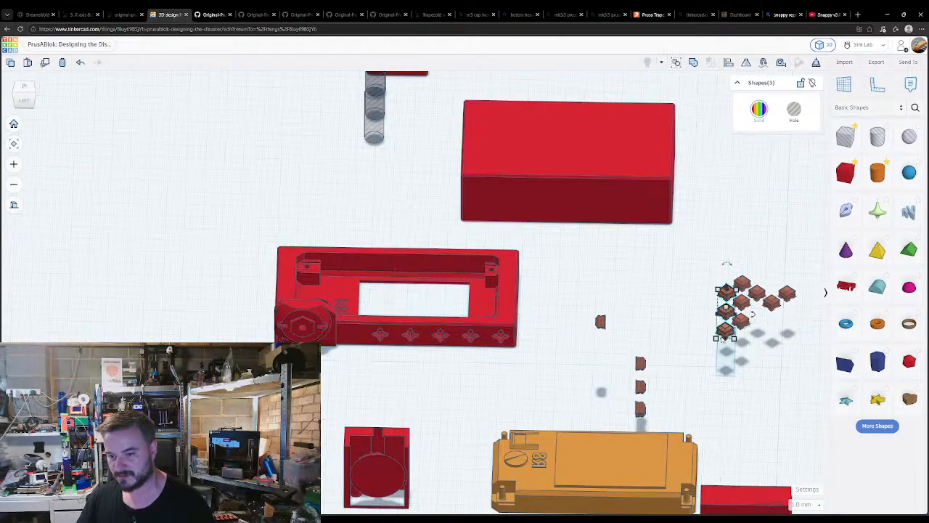
left_click_drag(752, 313, 188, 305)
- Add a box beside the holder's short end, with length 16, width 64 and height 16 mm
left_click_drag(847, 174, 256, 285)
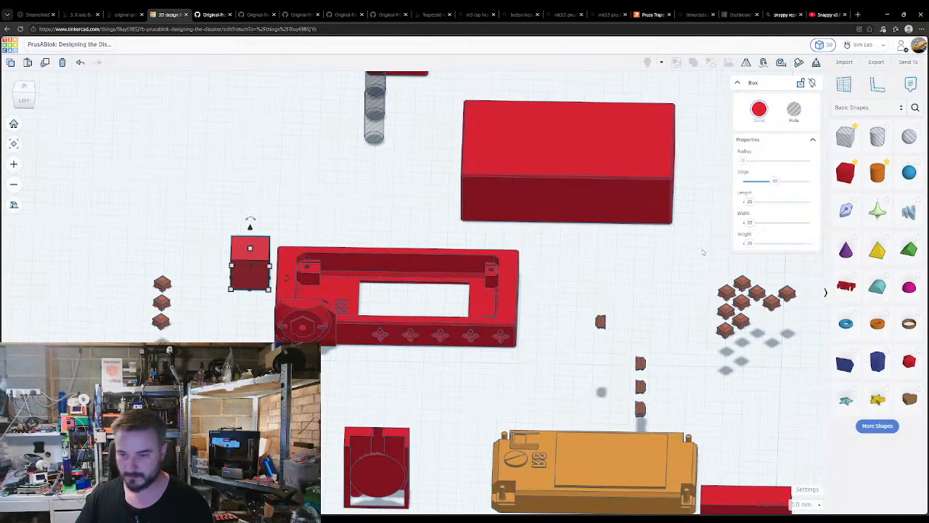
left_click_drag(749, 222, 749, 202)
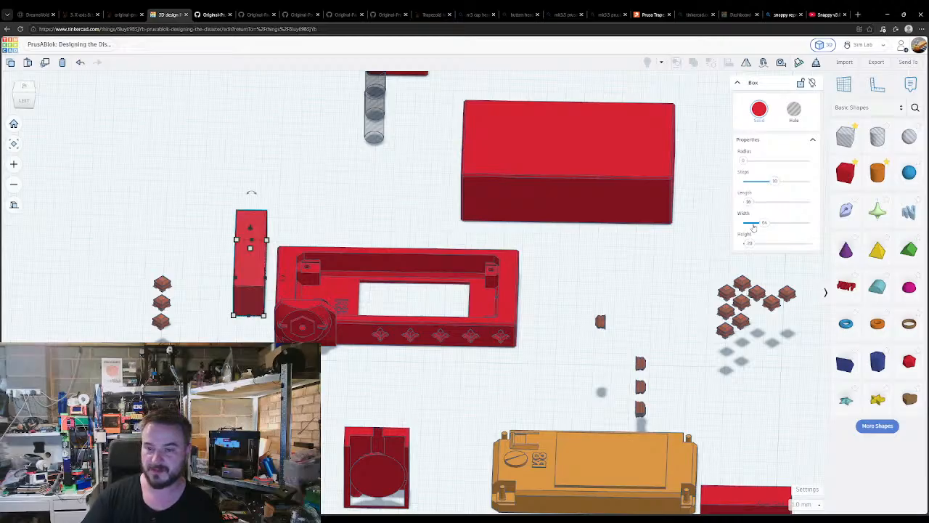
left_click_drag(749, 245, 750, 243)
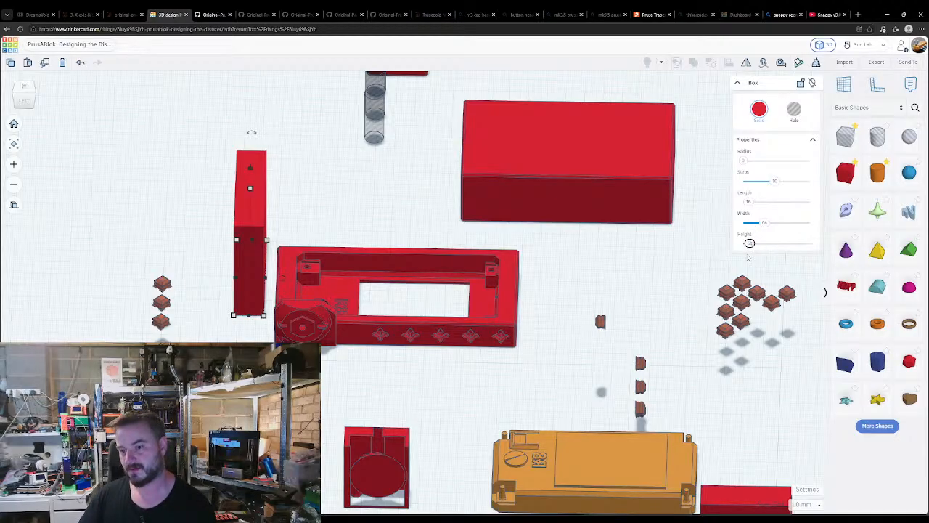
key("BackSpace")
key("BackSpace")
type("16")
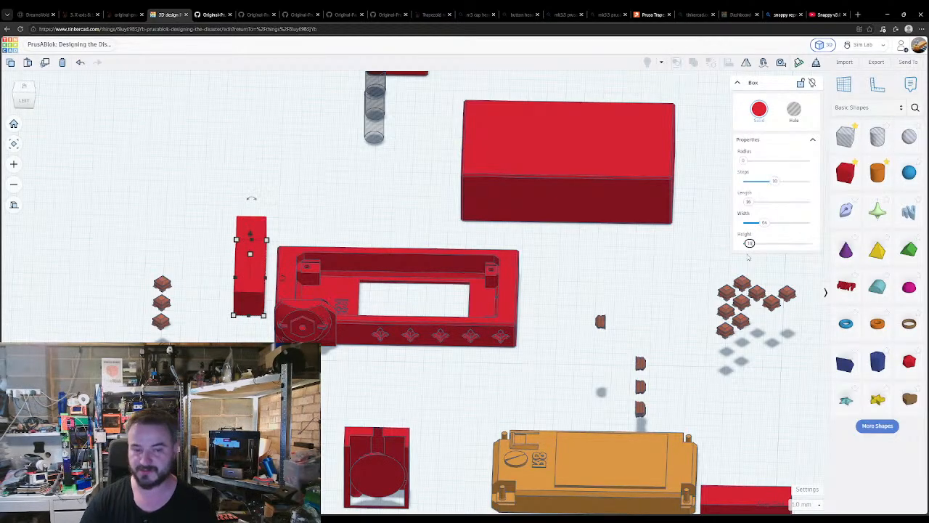
key("Return")
- Duplicate one of the copied connectors to extend the row to four
left_click(162, 290)
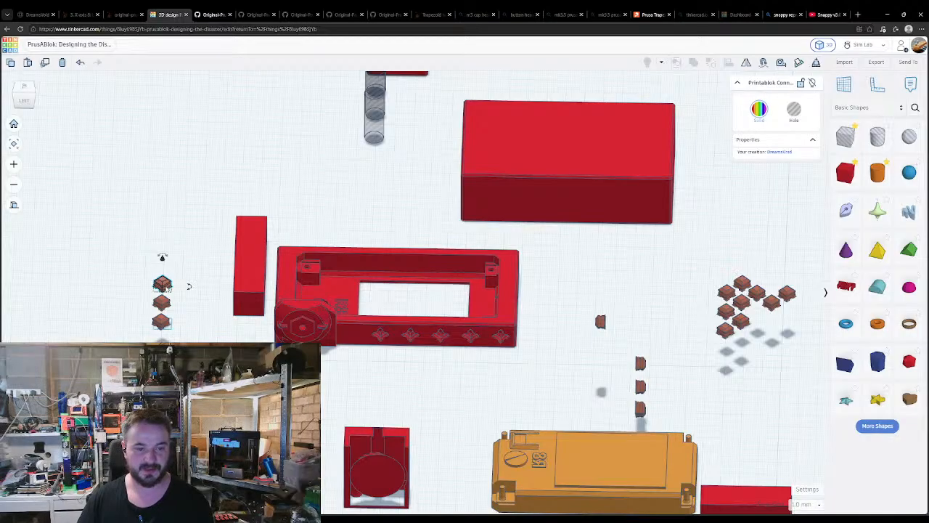
key("ctrl+d")
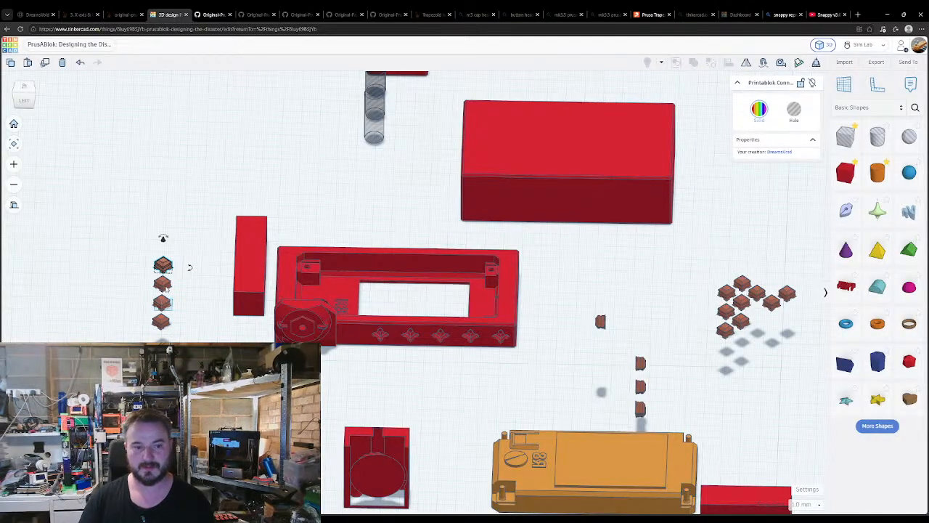
middle_click_drag(141, 261, 404, 270)
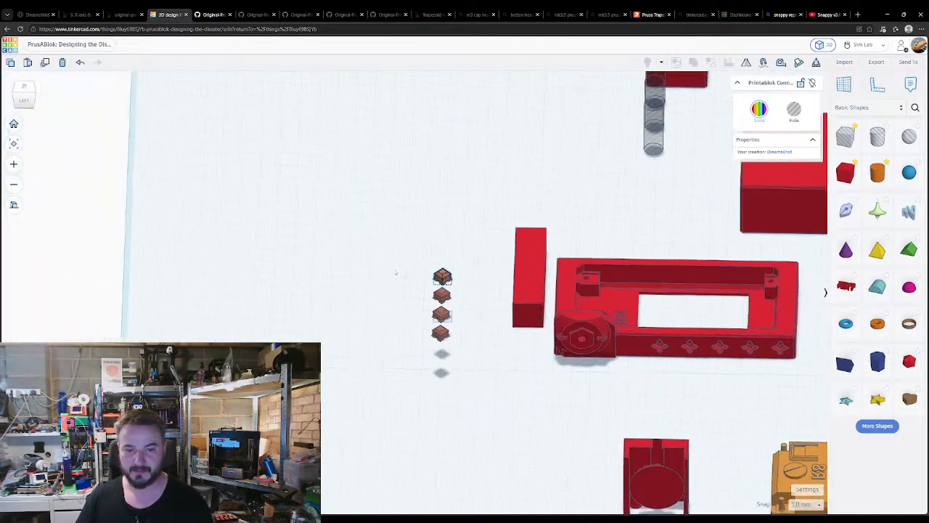
- Drop the four connectors onto the workplane and group them as a hole
left_click(424, 262)
left_click_drag(457, 352, 457, 352)
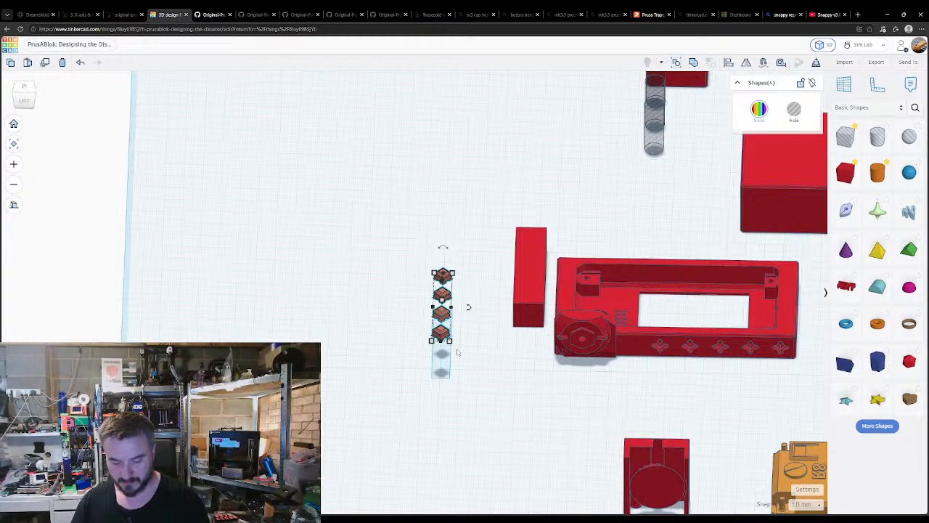
key("d")
key("ctrl+g")
- Align the hole row centrally with the long box in both horizontal directions
left_click(532, 305, "shift")
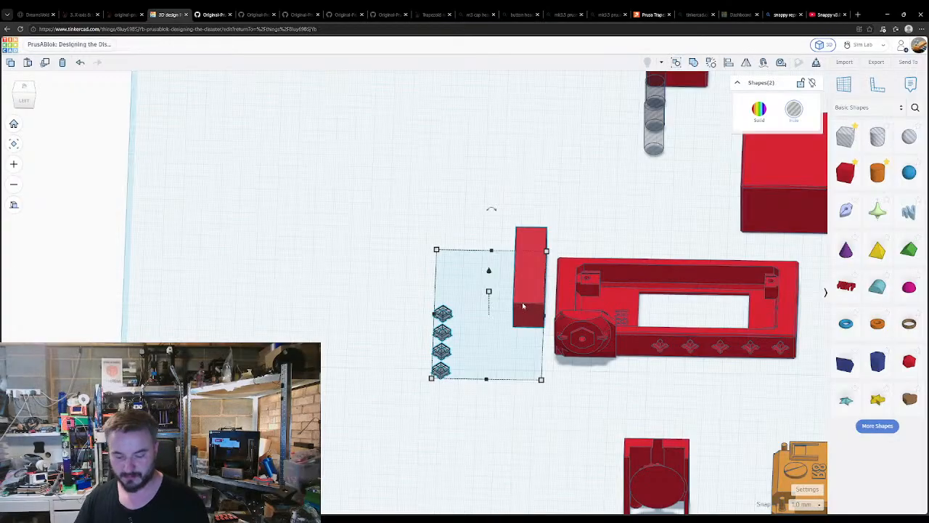
key("l")
left_click(506, 298)
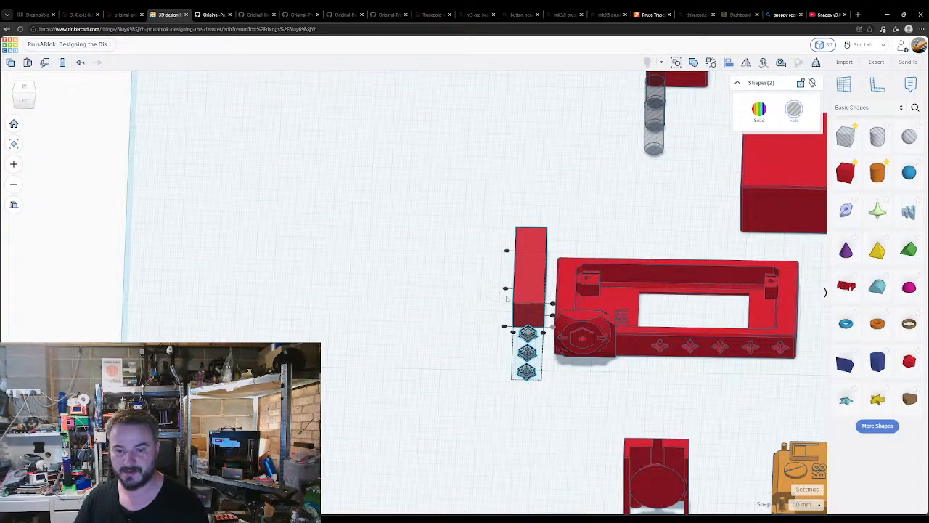
left_click(506, 290)
left_click(487, 297)
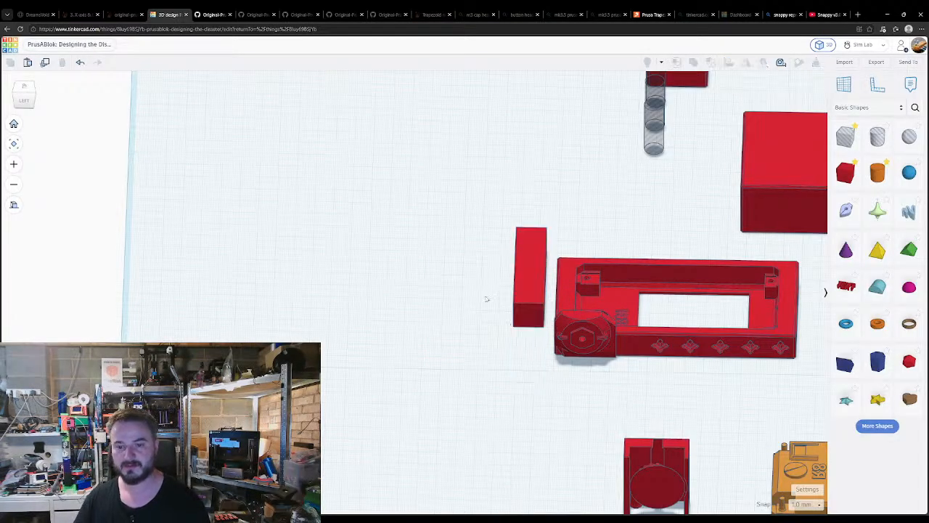
- Raise the box well above the aligned hole row and group the two together
left_click(526, 304)
left_click_drag(526, 304, 525, 201)
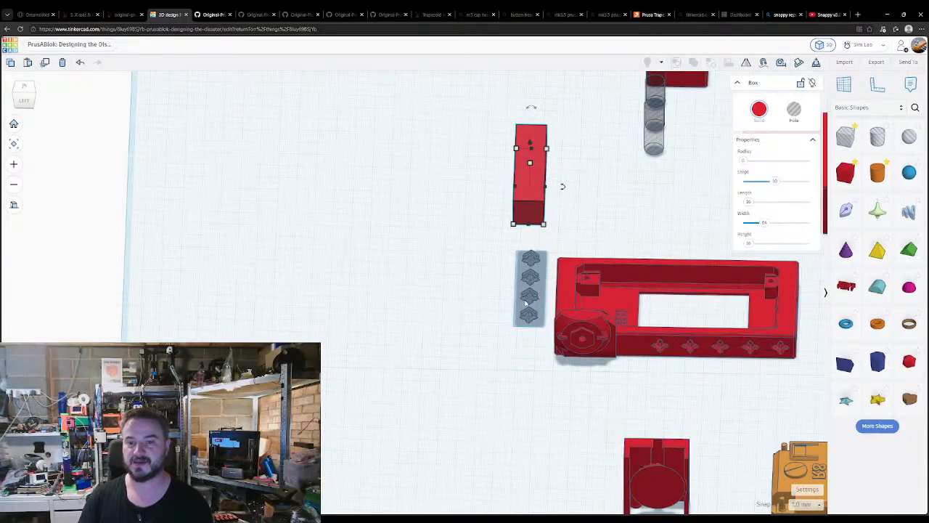
left_click(436, 226)
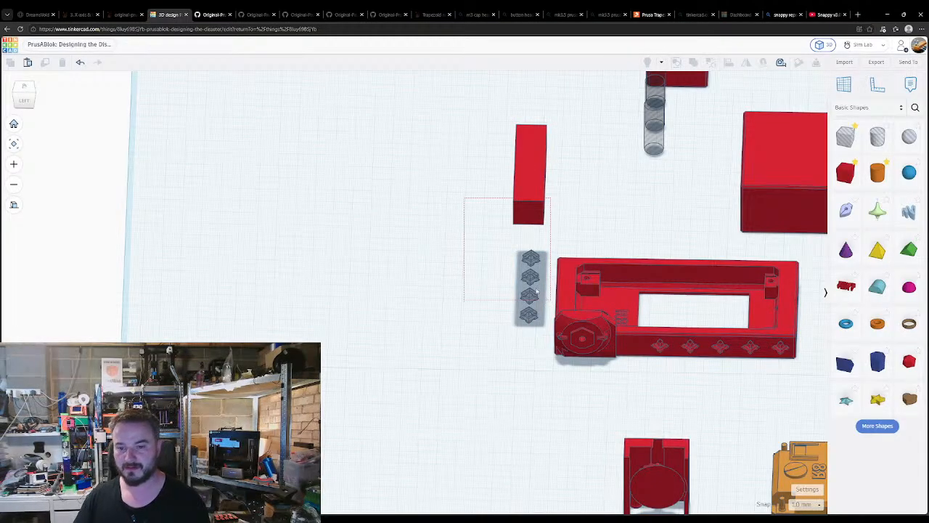
left_click_drag(541, 279, 542, 281)
key("ctrl+g")
- Set the group flush with the holder's short end and long side by dropping it onto workplanes placed on those faces
right_click_drag(425, 347, 733, 308)
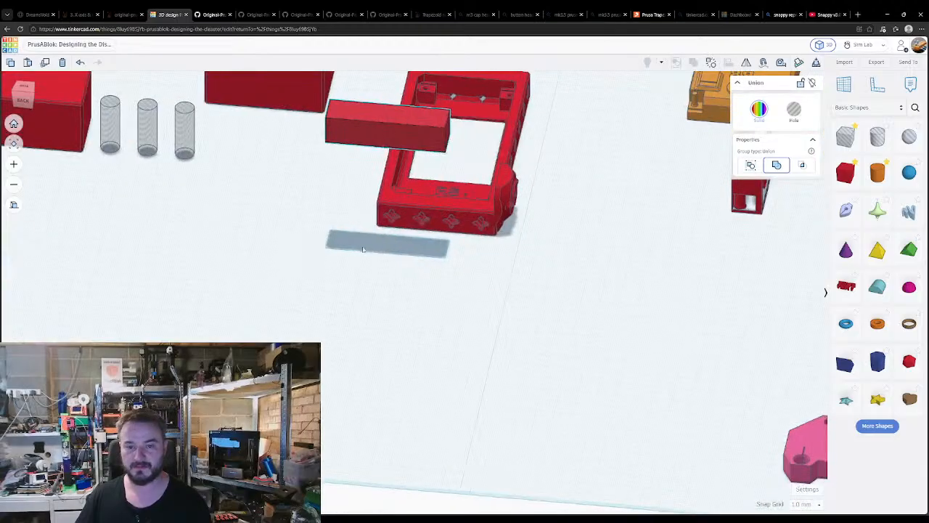
right_click_drag(315, 242, 494, 265)
key("w")
left_click(236, 294)
key("d")
key("w")
left_click(272, 285)
key("d")
middle_click_drag(268, 309, 343, 367)
left_click(343, 366)
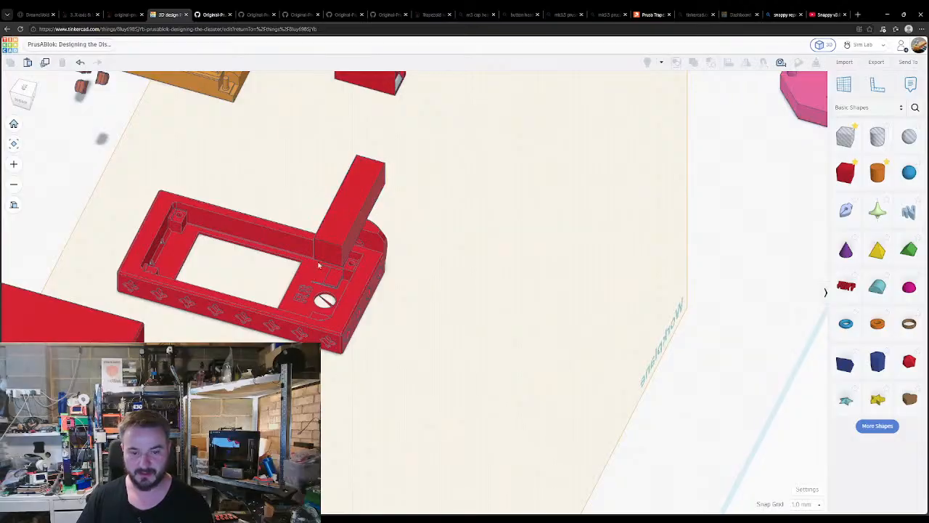
- Ungroup the raised box and the hole row at the holder's R8-labelled end
left_click(338, 247)
left_click(336, 247, "shift")
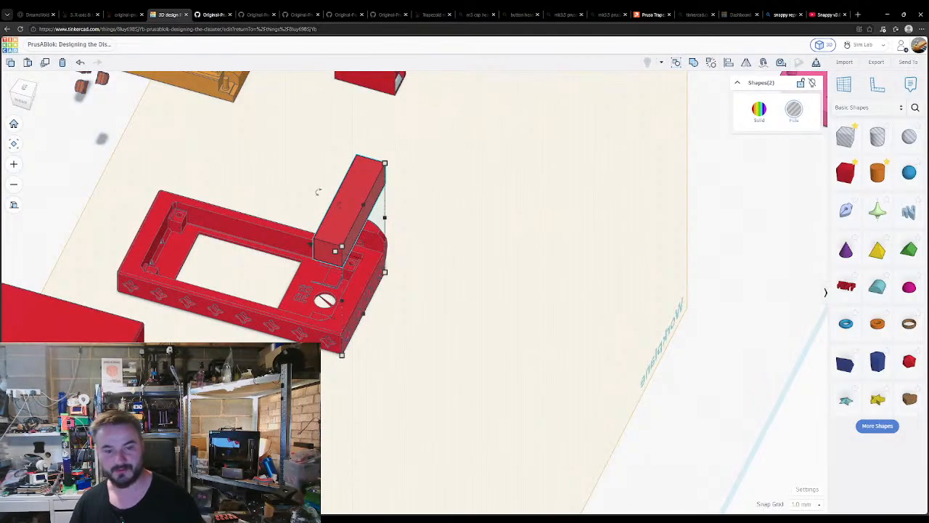
right_click_drag(358, 379, 425, 369)
left_click(424, 369)
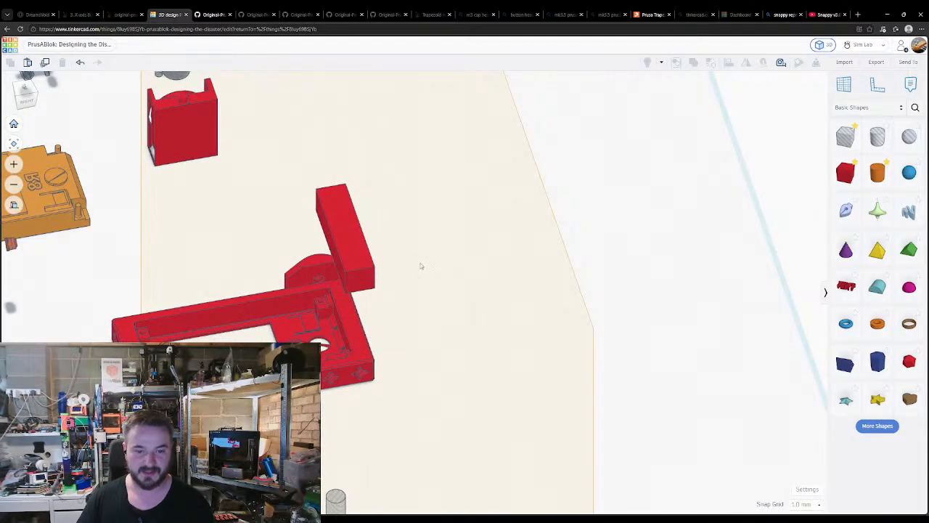
- Restore the default workplane and delete the raised box above the holder's end
left_click(346, 231)
key("w")
right_click_drag(392, 328, 396, 388)
left_click(390, 358)
middle_click_drag(391, 358, 488, 366)
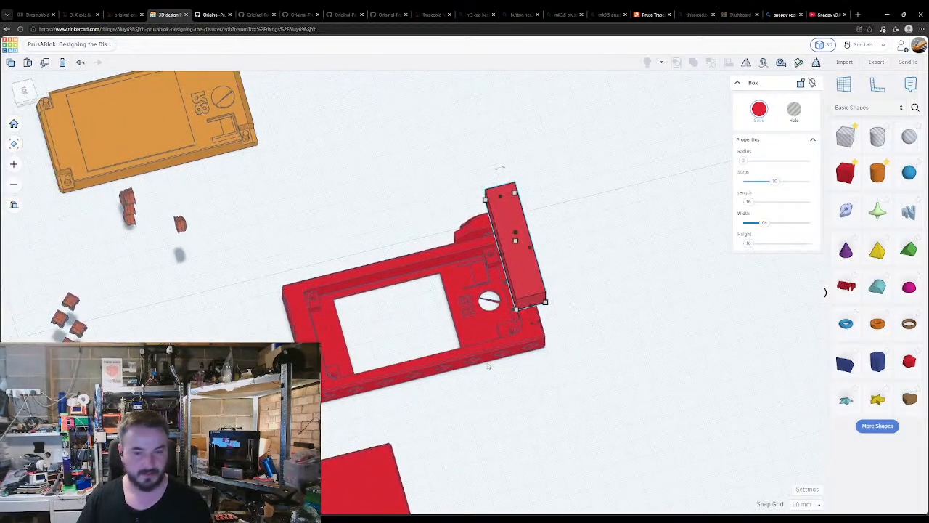
key("Delete")
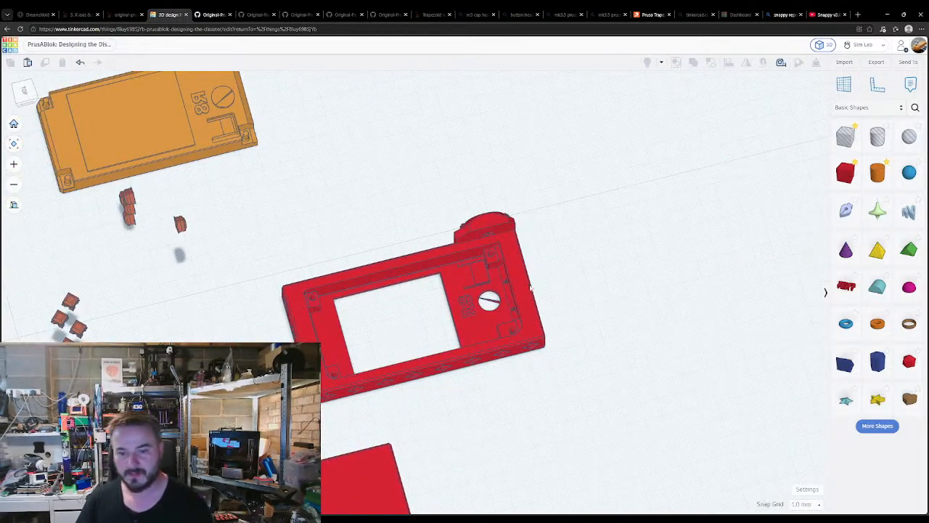
- Group the holder with the second hole row to cut the sockets at its R8-labelled end
left_click(500, 291)
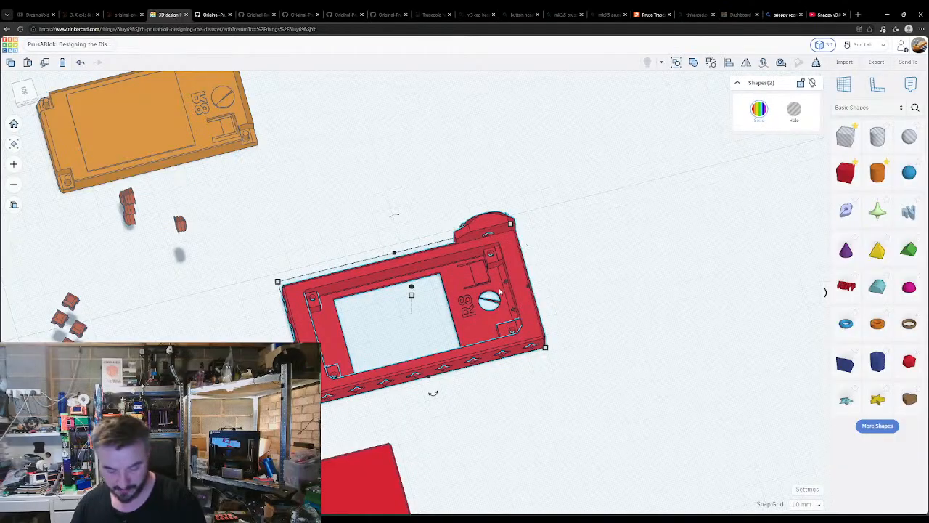
key("ctrl+g")
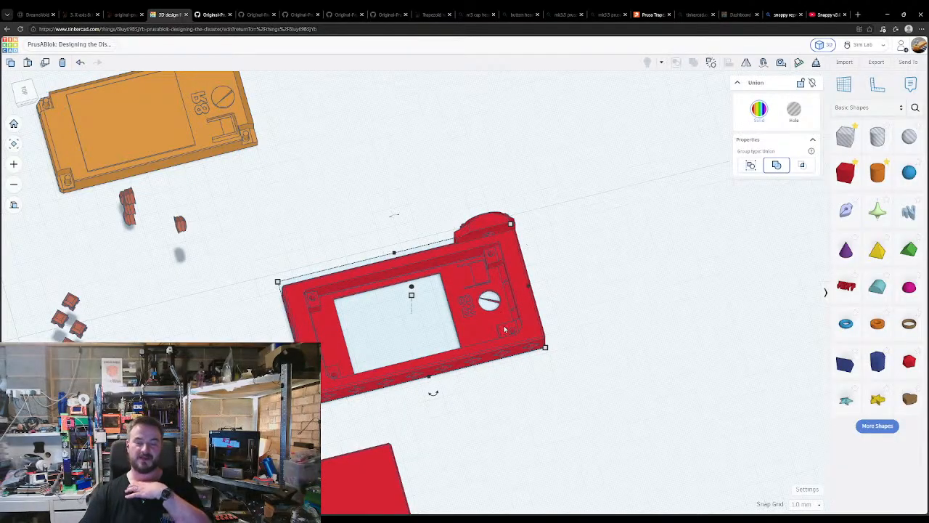
key("f")
- Examine both rows of connector sockets on the holder's underside
right_click_drag(546, 344, 569, 247)
middle_click_drag(441, 376, 441, 449)
middle_click_drag(431, 140, 432, 167)
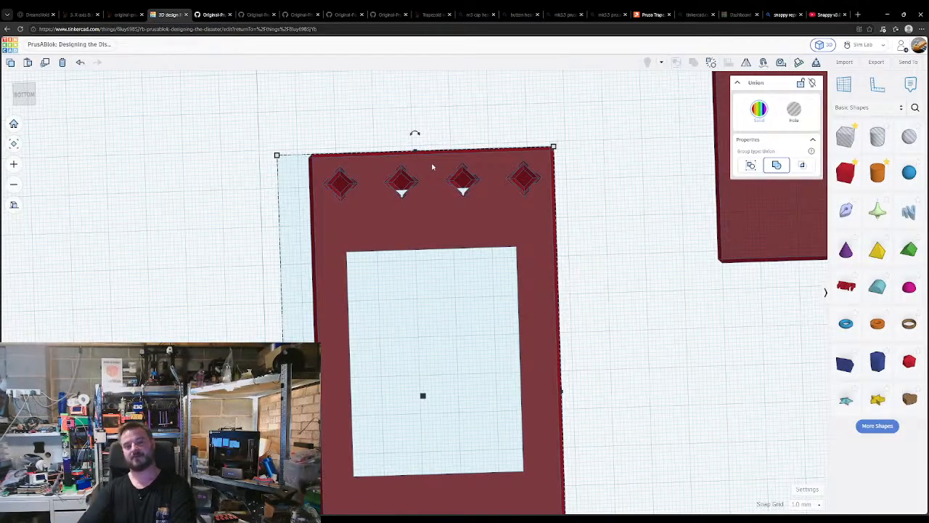
scroll(449, 170, "down", 2)
scroll(444, 355, "down", 2)
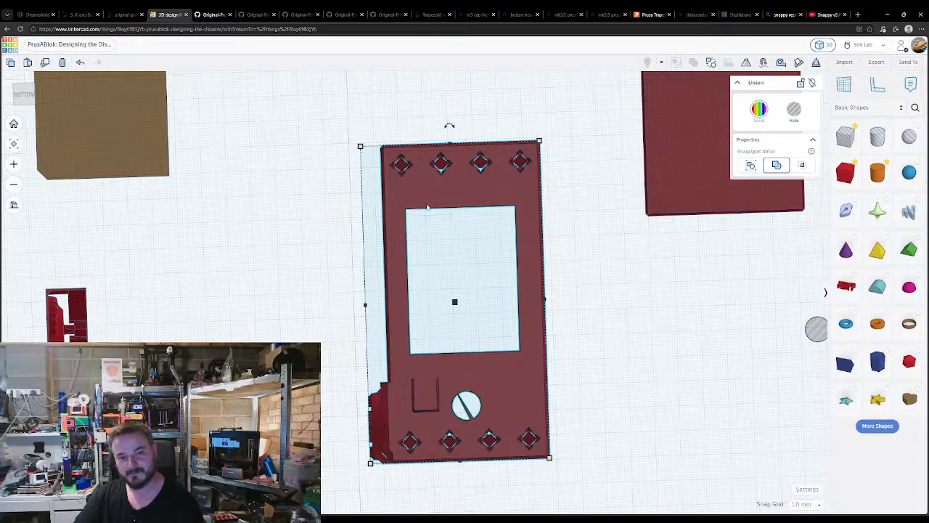
scroll(440, 226, "down", 3)
left_click(445, 239)
right_click_drag(446, 240, 479, 379)
left_click(477, 378)
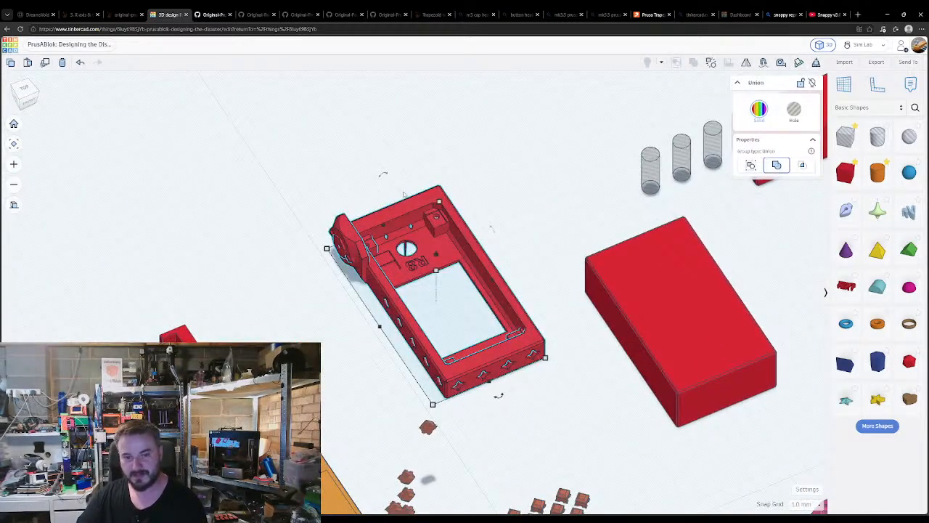
- Flip the holder over so its underside with the connector sockets faces up
left_click_drag(494, 232, 455, 238)
scroll(496, 360, "down", 5)
left_click(479, 405)
left_click(527, 288)
right_click_drag(527, 288, 491, 311)
- Place a copy of the holder among the finished parts and a copy of the small block beside the frame assembly
left_click(518, 241)
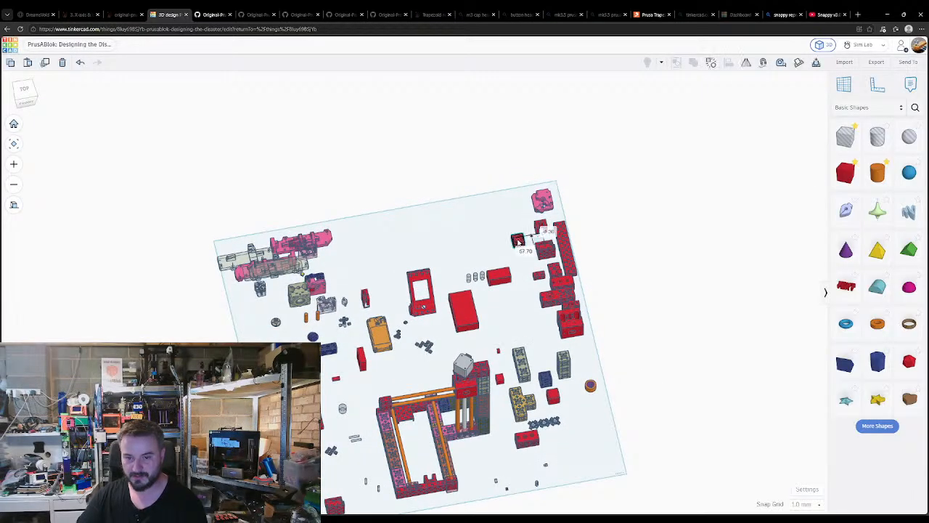
left_click(423, 313)
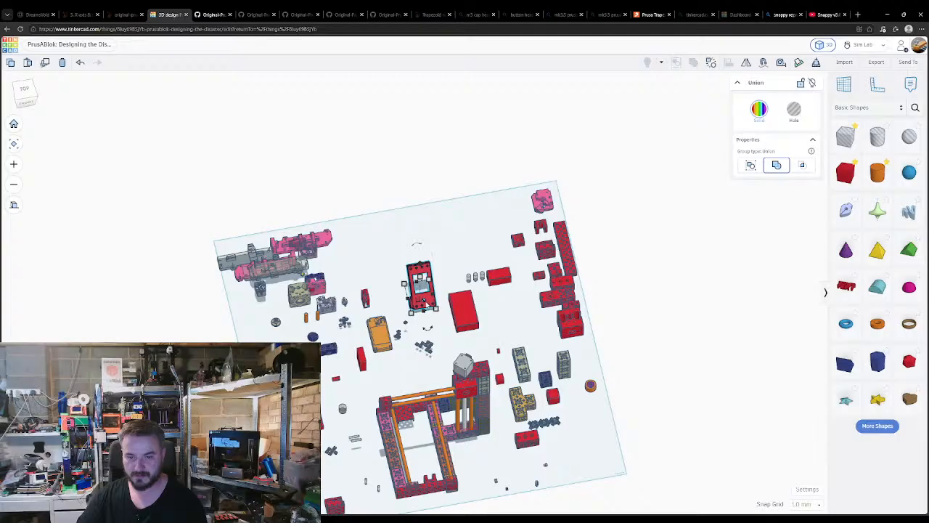
left_click_drag(423, 297, 471, 478)
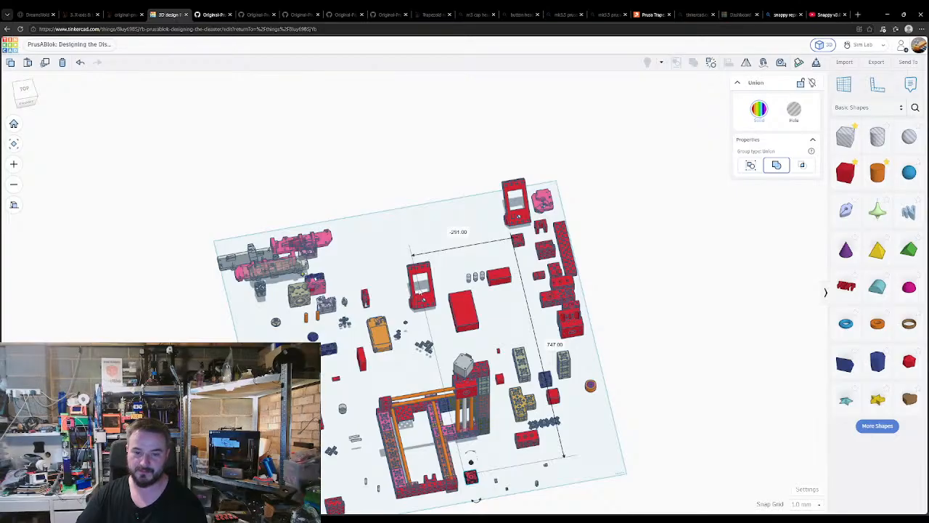
- Move the original holder next to the small block beside the frame assembly
left_click_drag(430, 298, 497, 468)
scroll(497, 467, "up", 6)
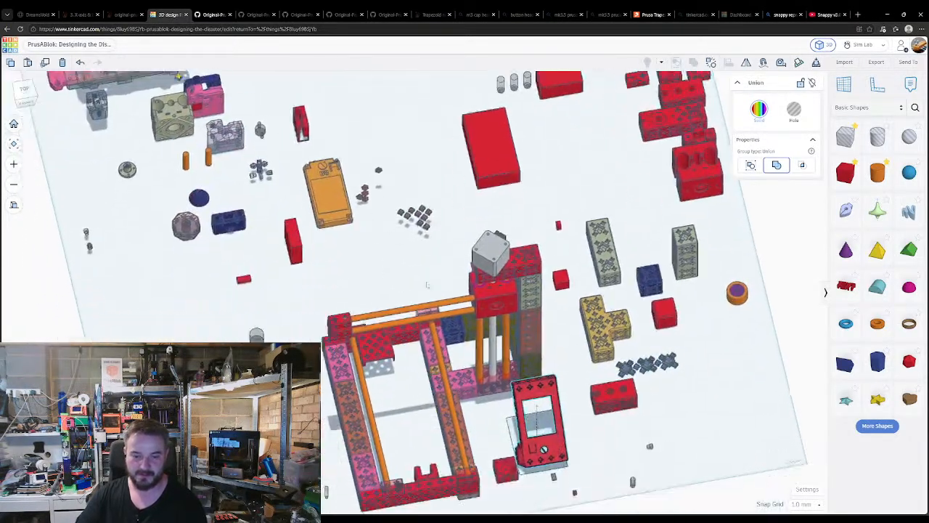
- Rotate the small block with the round pocket by -90° so it stands on its side
middle_click_drag(427, 285, 377, 106)
middle_click_drag(411, 308, 482, 296)
scroll(523, 291, "up", 3)
scroll(523, 291, "up", 4)
middle_click_drag(639, 293, 340, 323)
left_click(596, 301)
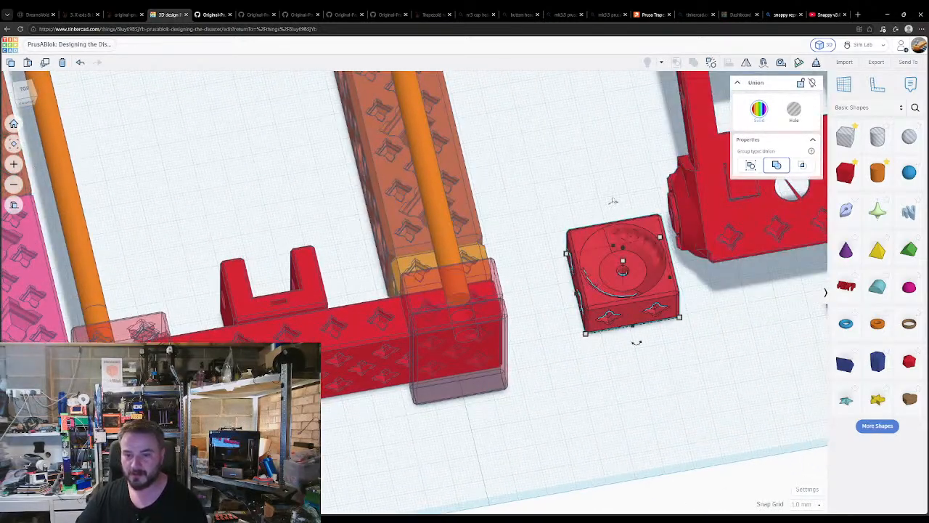
left_click_drag(614, 205, 667, 216)
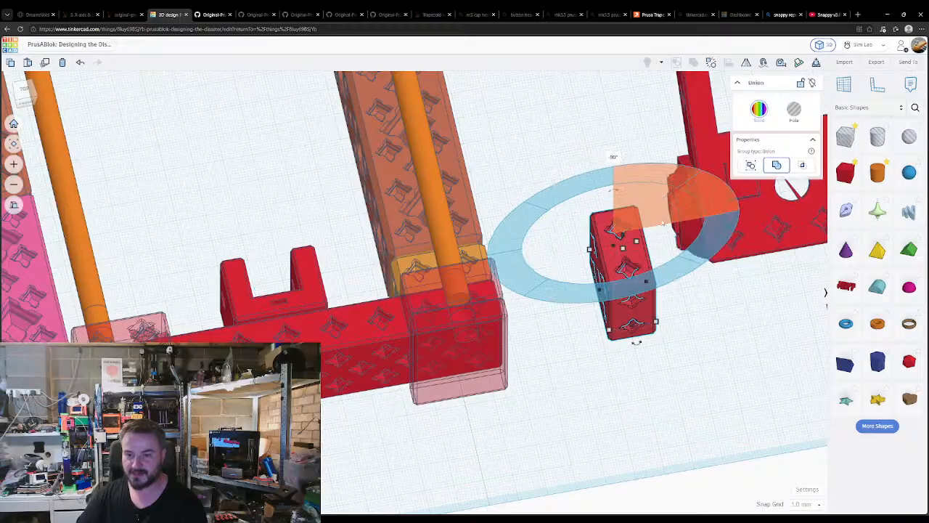
- Move the small block with the round pocket up to the end of the frame's front beam
right_click_drag(537, 348, 444, 317)
middle_click_drag(282, 223, 353, 267)
left_click(350, 269)
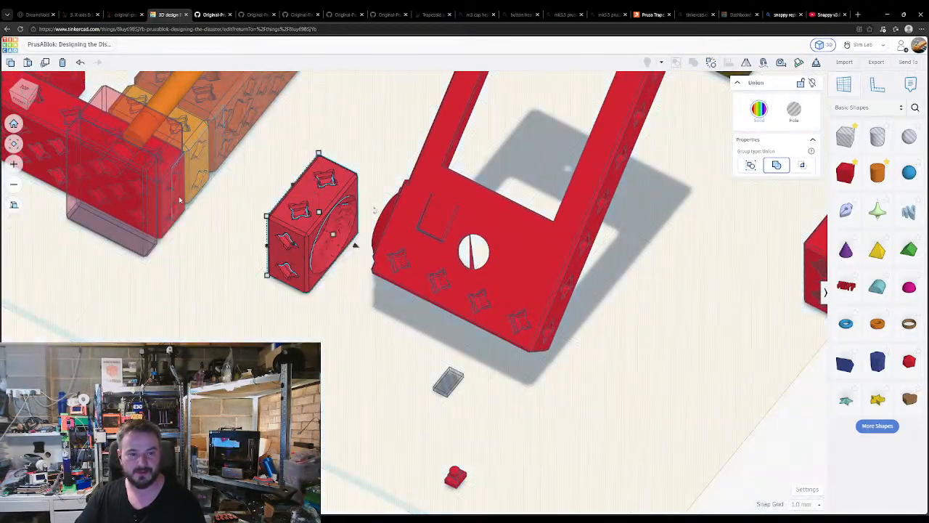
key("shift+Left")
key("shift+Left")
key("shift+Left")
- Align the small block flush with the front beam by dropping it onto a temporary workplane on the beam's front face, flipping the workplane's direction
key("w")
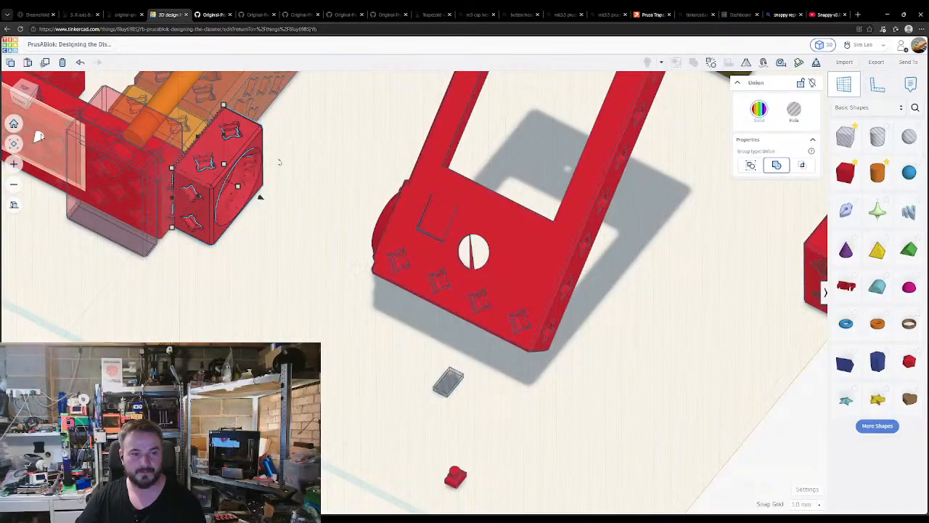
left_click(41, 137)
key("d")
key("w")
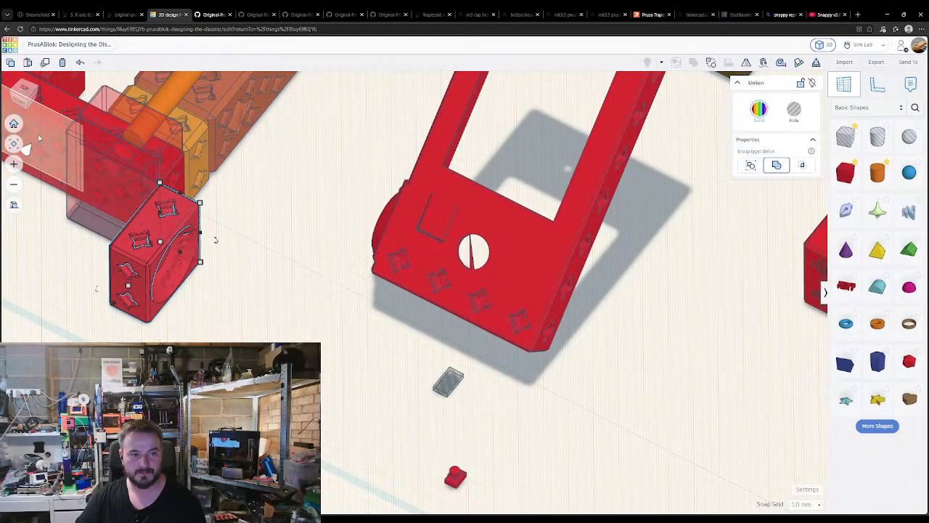
left_click(39, 138, "shift")
key("d")
middle_click_drag(171, 209, 569, 341)
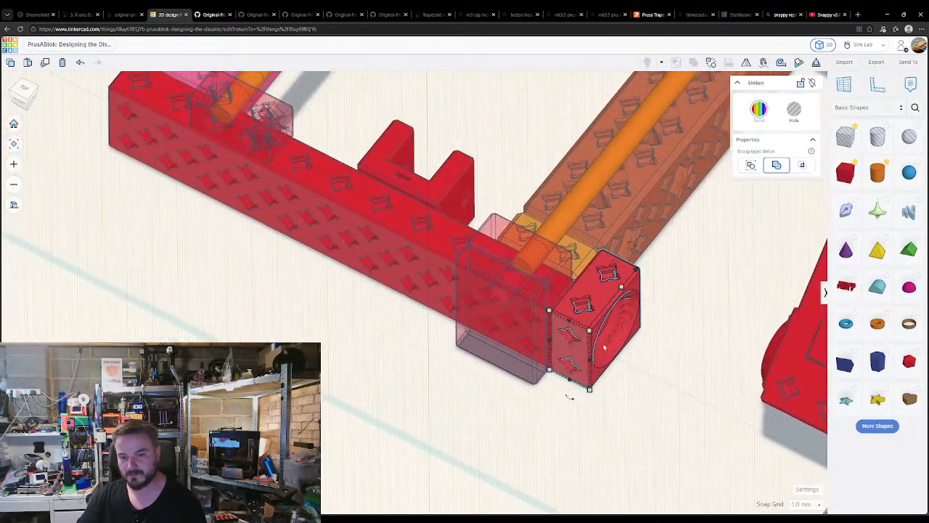
left_click(656, 371)
right_click_drag(645, 403, 612, 347)
left_click(612, 323)
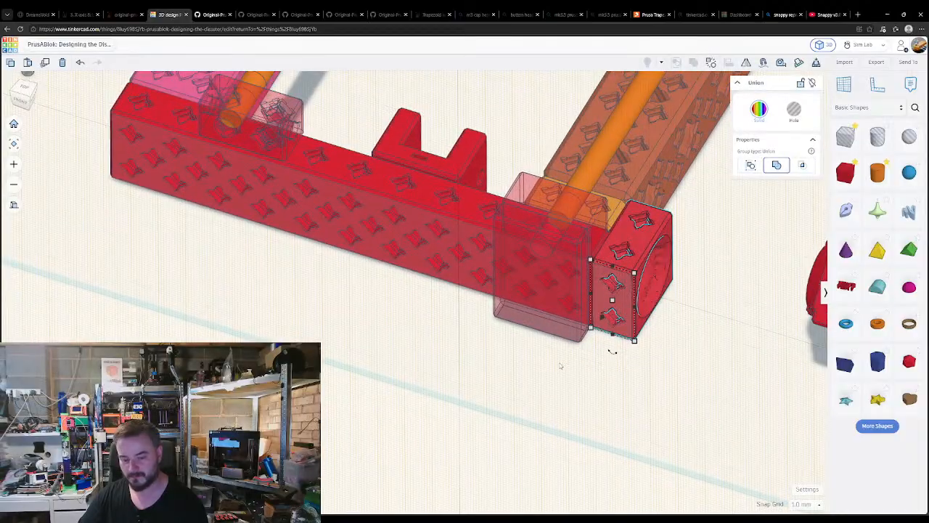
- Bring the R8 holder up beside the small block at the end of the front beam
key("f")
key("w")
left_click(586, 333)
right_click_drag(544, 398, 579, 349)
scroll(580, 340, "down", 5)
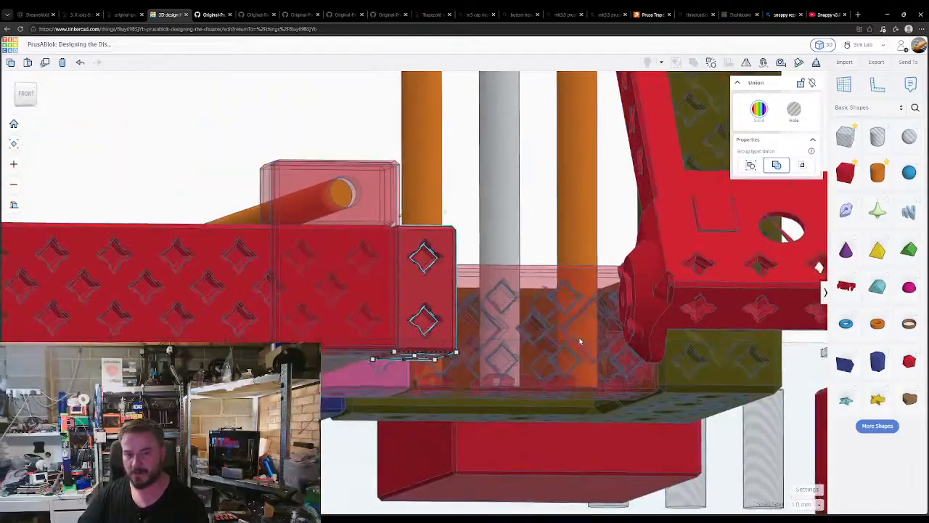
scroll(581, 341, "down", 3)
left_click_drag(616, 292, 461, 286)
scroll(450, 323, "down", 1)
right_click_drag(450, 322, 465, 367)
left_click_drag(474, 292, 472, 332)
left_click(447, 389)
right_click_drag(446, 390, 414, 284)
left_click(421, 285)
left_click_drag(419, 286, 418, 289)
- Nudge the holder sideways until it sits against the outer face of the small block
right_click_drag(350, 290, 581, 312)
right_click_drag(376, 309, 394, 331)
scroll(393, 331, "down", 6)
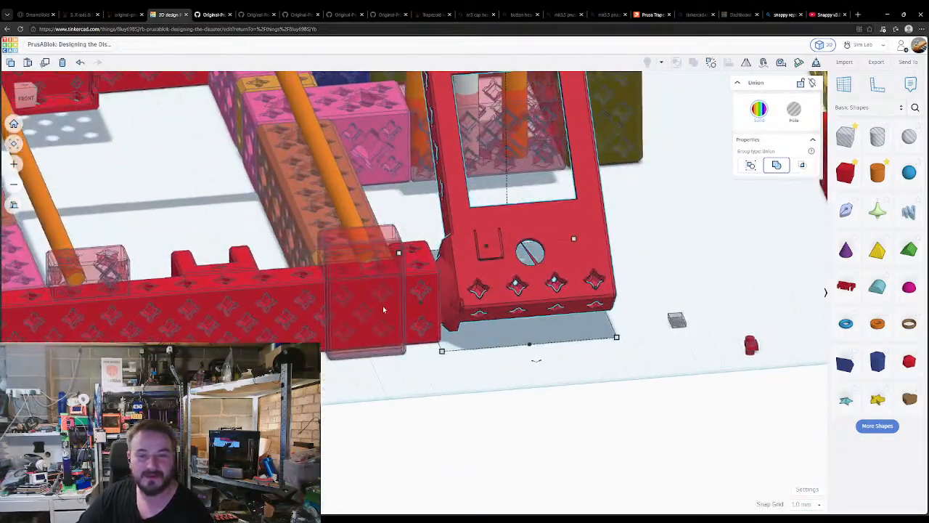
key("Left")
key("Left")
key("Left")
key("Left")
key("Left")
key("Right")
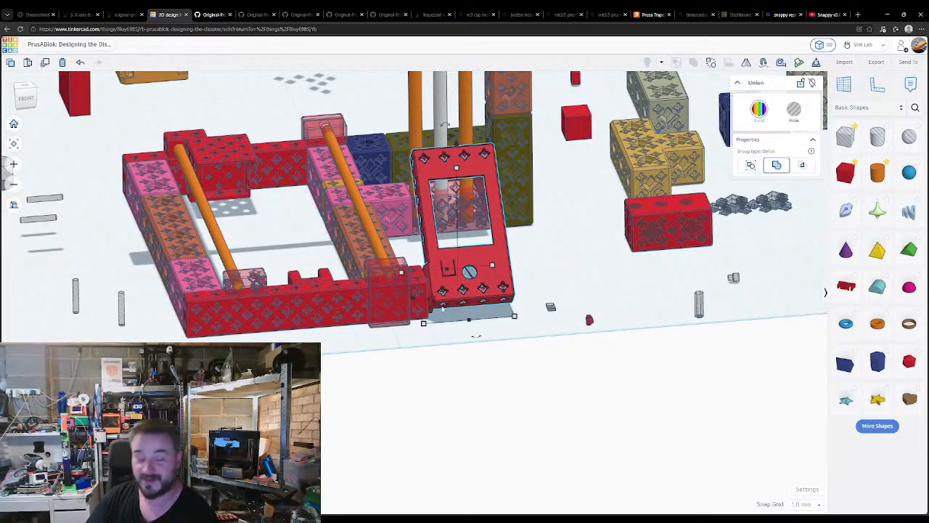
right_click_drag(443, 306, 349, 226)
middle_click_drag(349, 226, 398, 270)
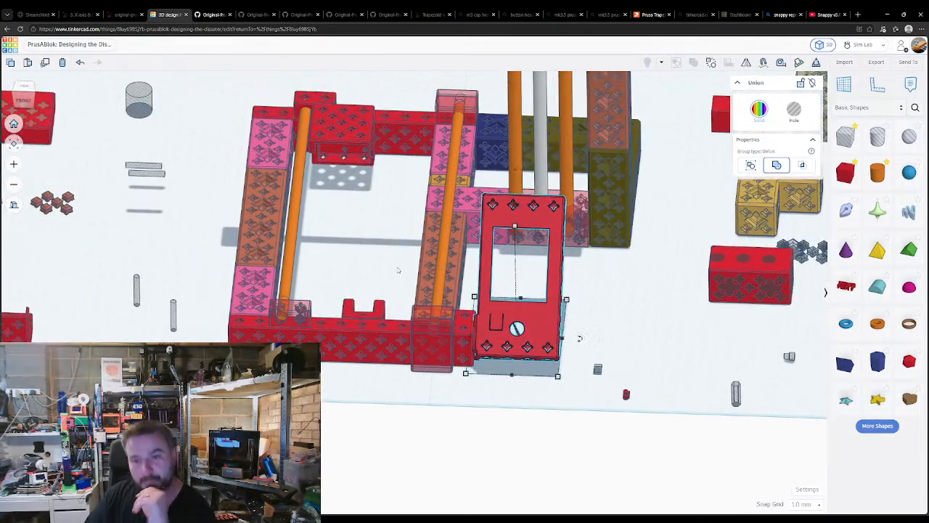
- Examine the whole frame assembly with the attached holder from the front and from above
left_click(370, 225)
right_click_drag(408, 256, 487, 340)
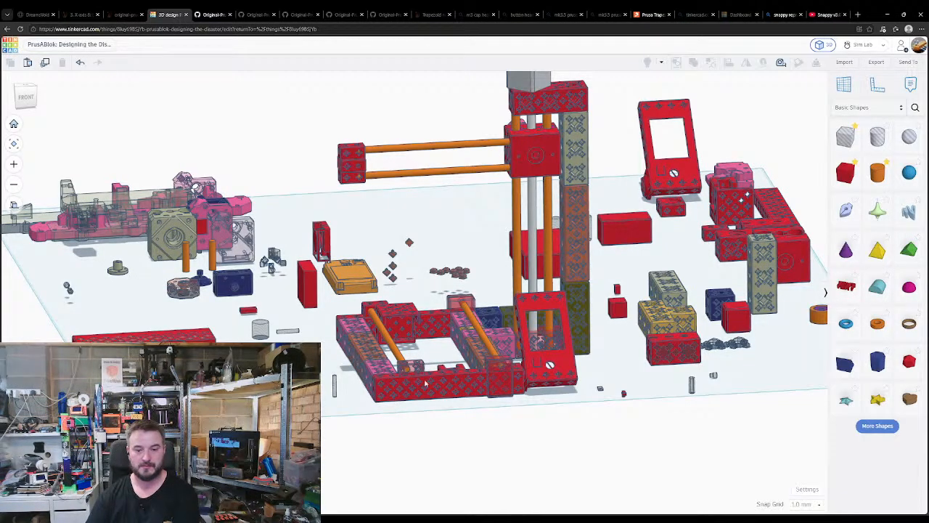
right_click_drag(497, 433, 448, 435)
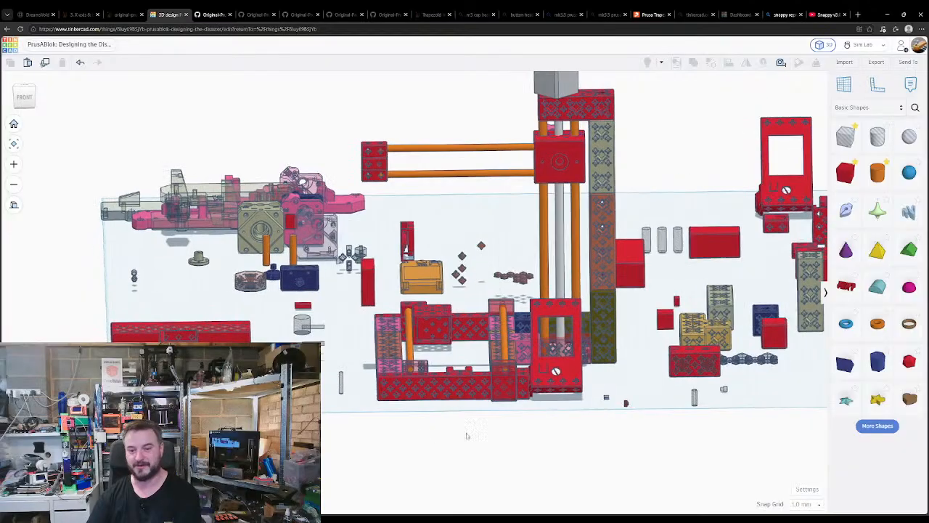
right_click_drag(535, 431, 452, 408)
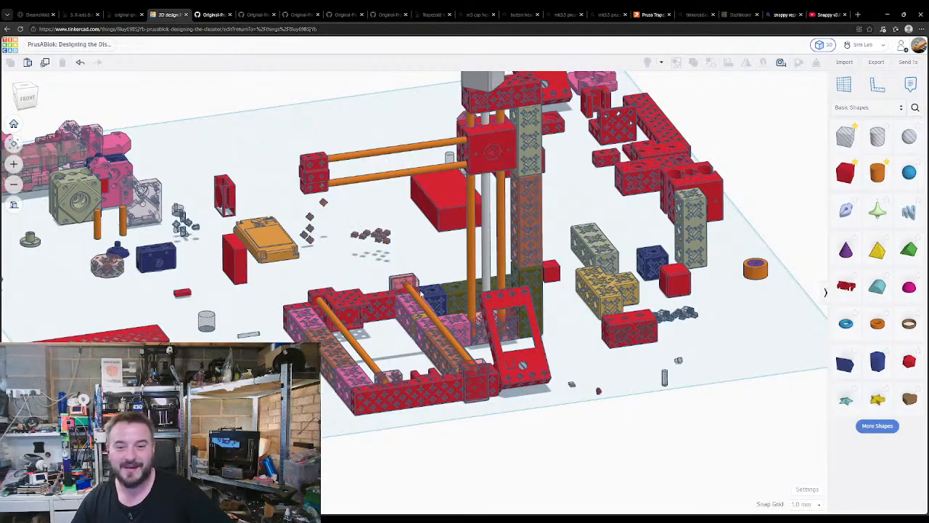
right_click_drag(433, 312, 385, 436)
scroll(409, 271, "down", 4)
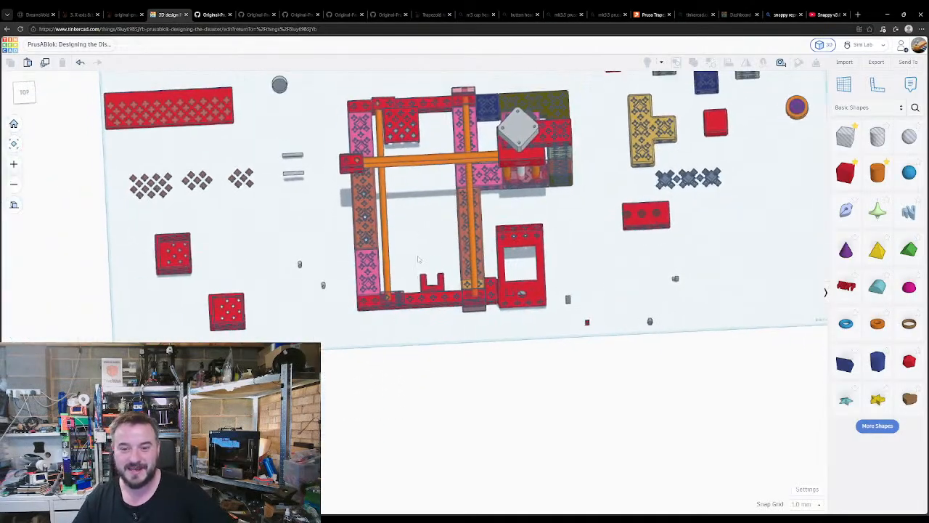
right_click_drag(449, 229, 367, 140)
left_click_drag(433, 211, 539, 305)
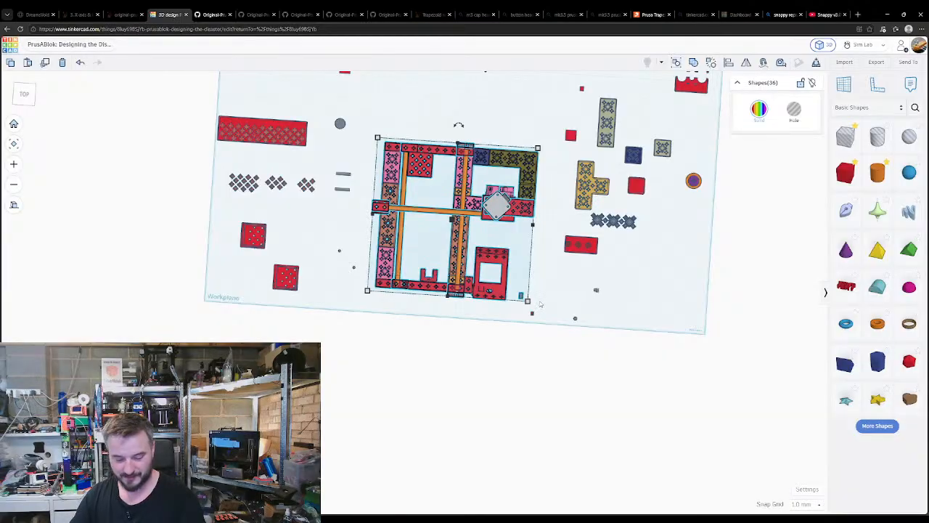
key("f")
right_click_drag(413, 330, 438, 265)
left_click(392, 387)
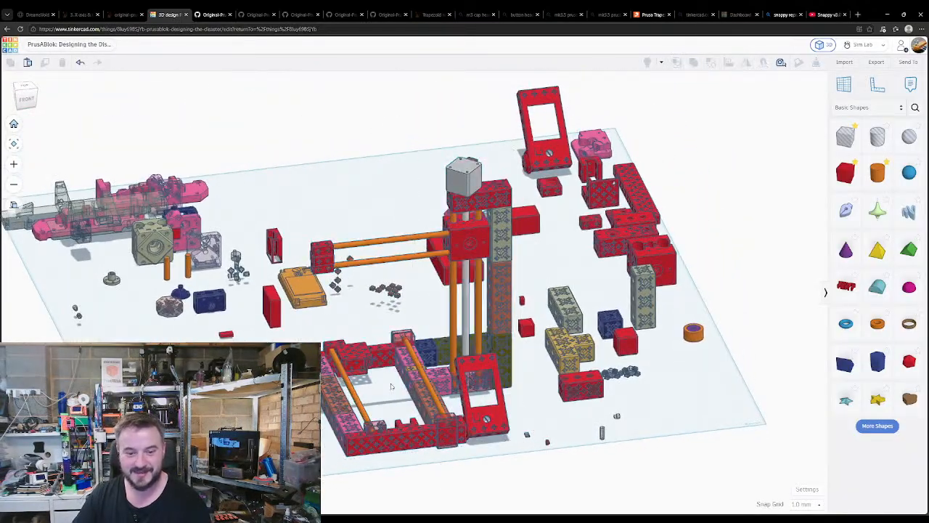
right_click_drag(389, 401, 396, 390)
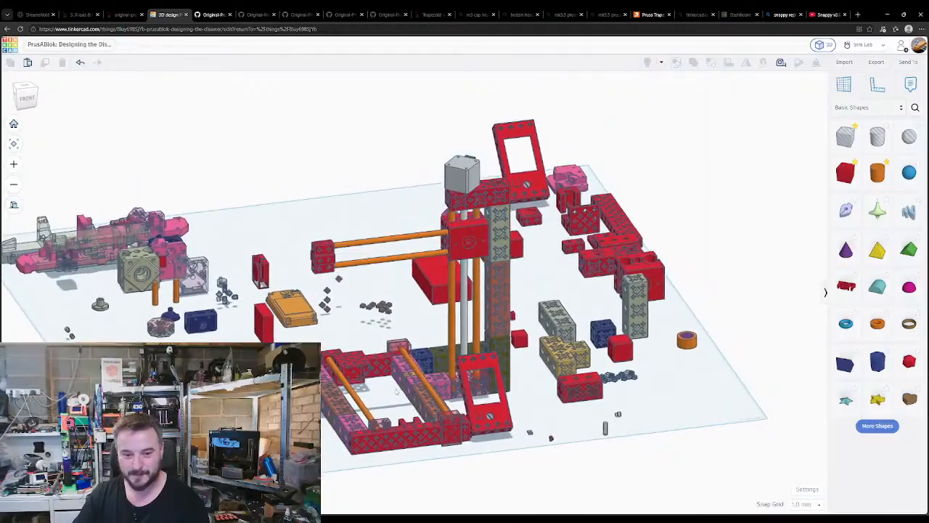
scroll(396, 391, "up", 3)
scroll(396, 390, "down", 2)
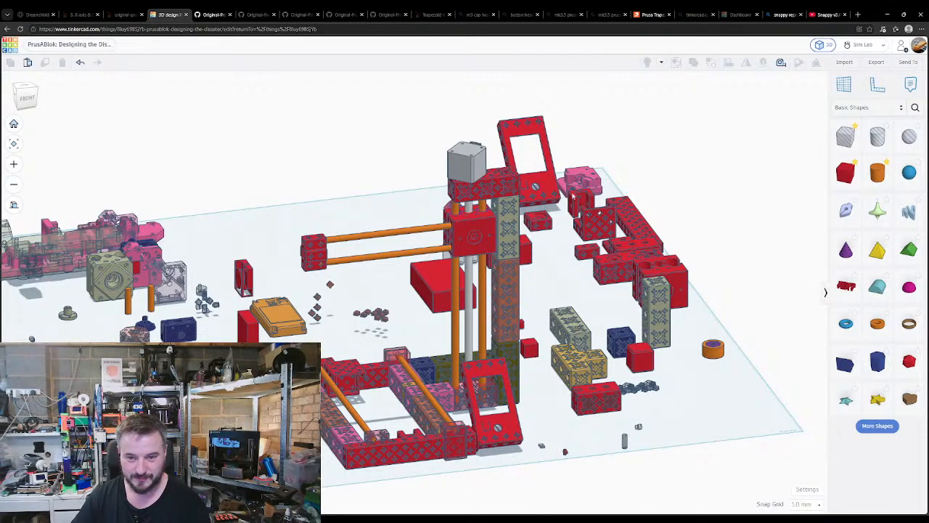
- Move the spare holder copy out to the front corner of the workplane and back among the finished parts
left_click_drag(512, 186, 729, 404)
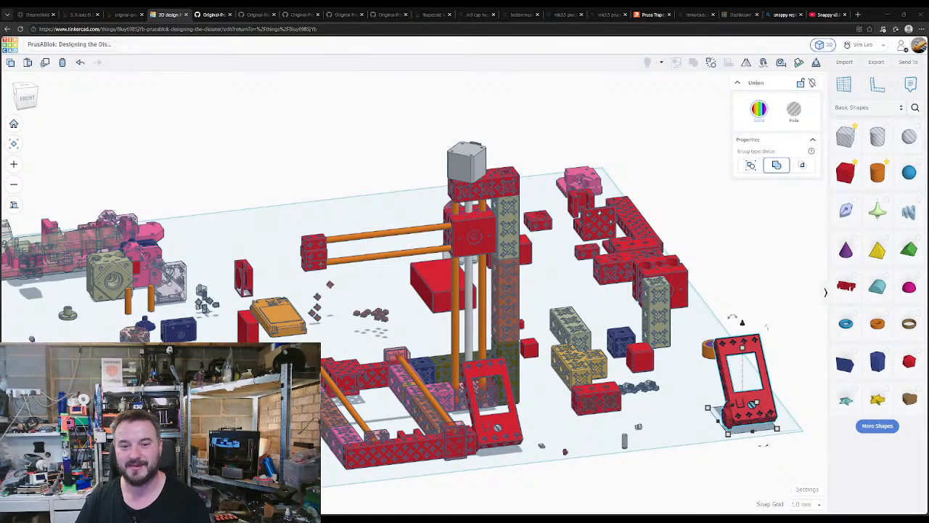
right_click_drag(246, 370, 416, 341)
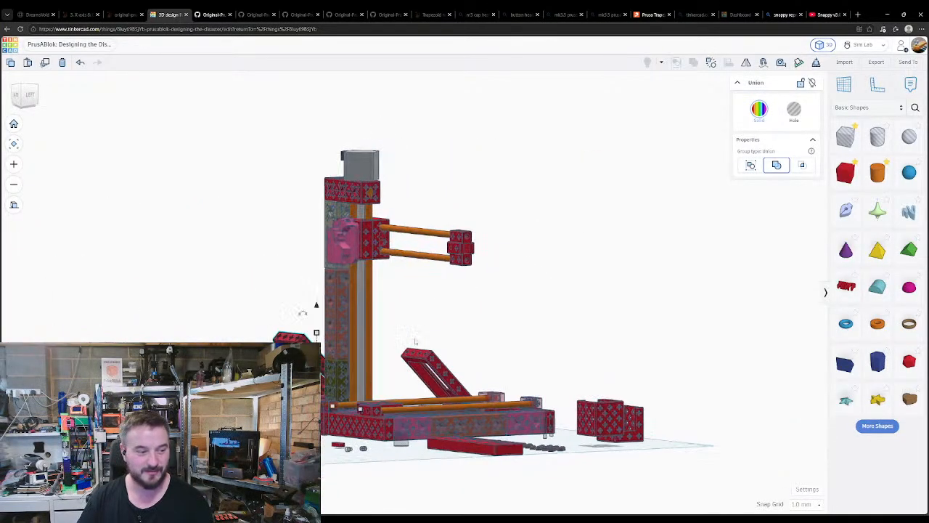
left_click(314, 244)
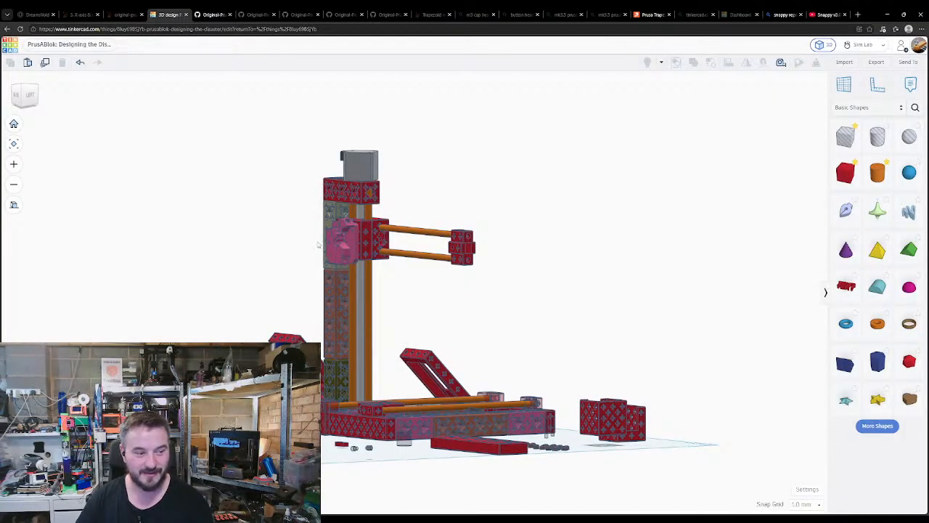
left_click(339, 247)
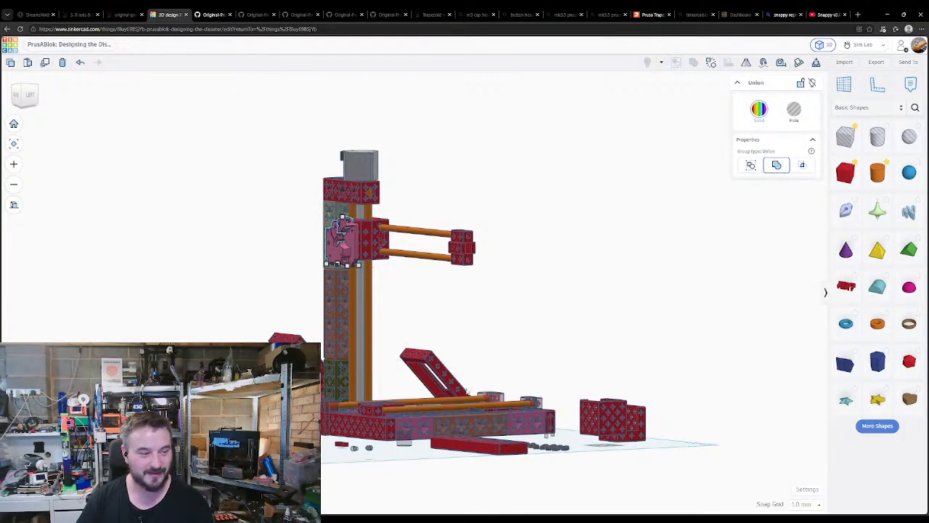
right_click_drag(501, 353, 385, 480)
left_click_drag(735, 440, 629, 89)
right_click_drag(527, 316, 566, 438)
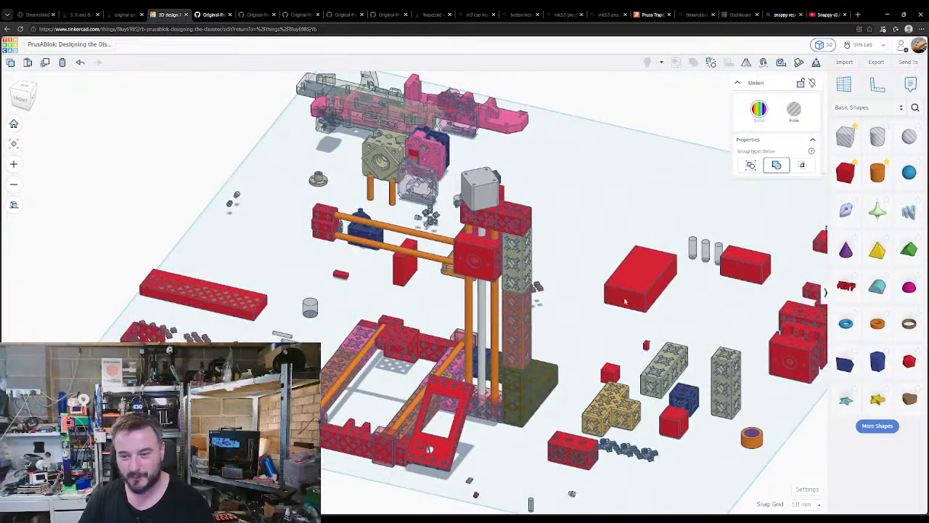
- Pull the assembled holder away from the small block and return it to its place against the block
left_click(430, 452)
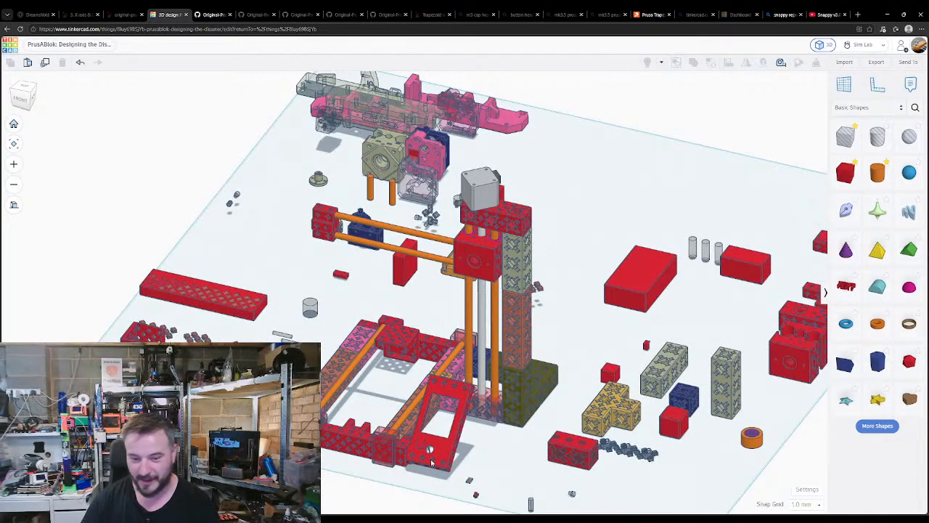
left_click(433, 461)
left_click_drag(433, 457, 472, 466)
key("shift+Left")
key("shift+Left")
key("shift+Left")
key("shift+Left")
key("shift+Left")
key("shift+Left")
key("shift+Left")
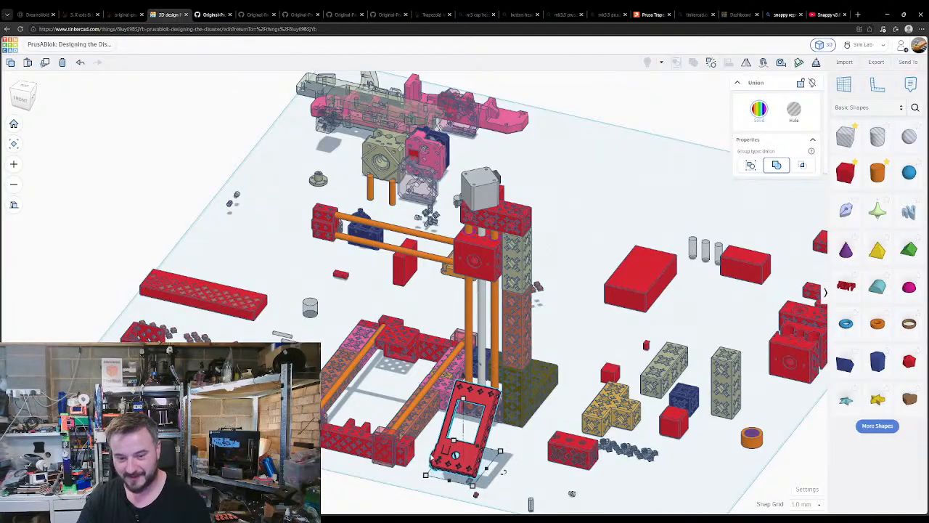
key("shift+Right")
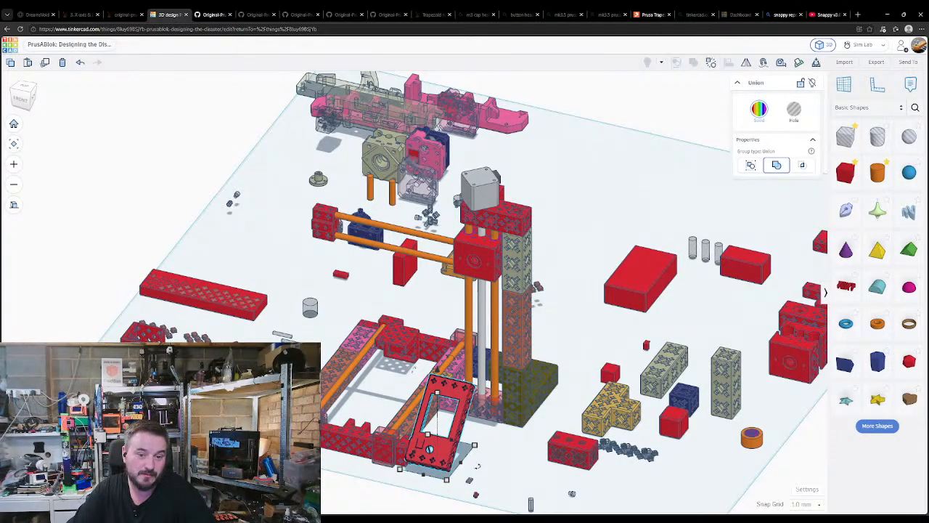
- Examine how the holder sits at the front corner of the frame assembly
scroll(432, 359, "up", 5)
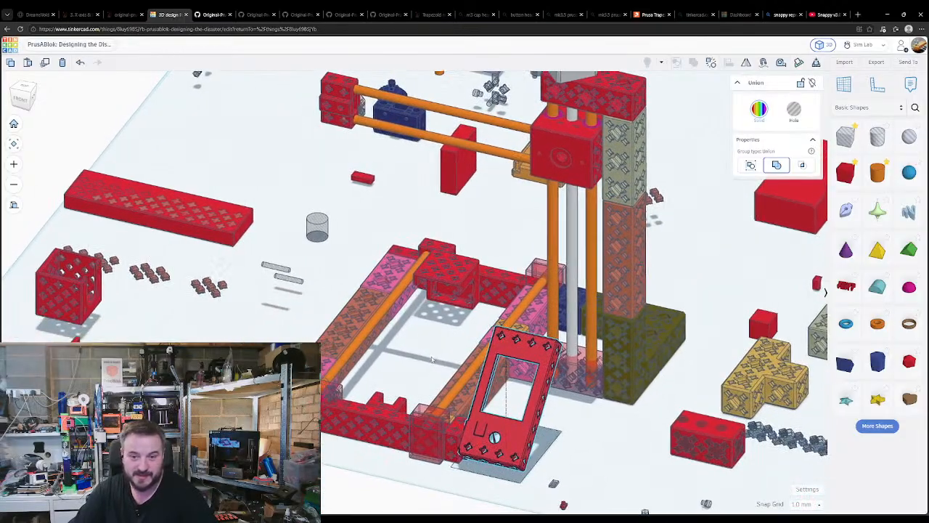
right_click_drag(380, 429, 395, 402)
scroll(396, 401, "up", 3)
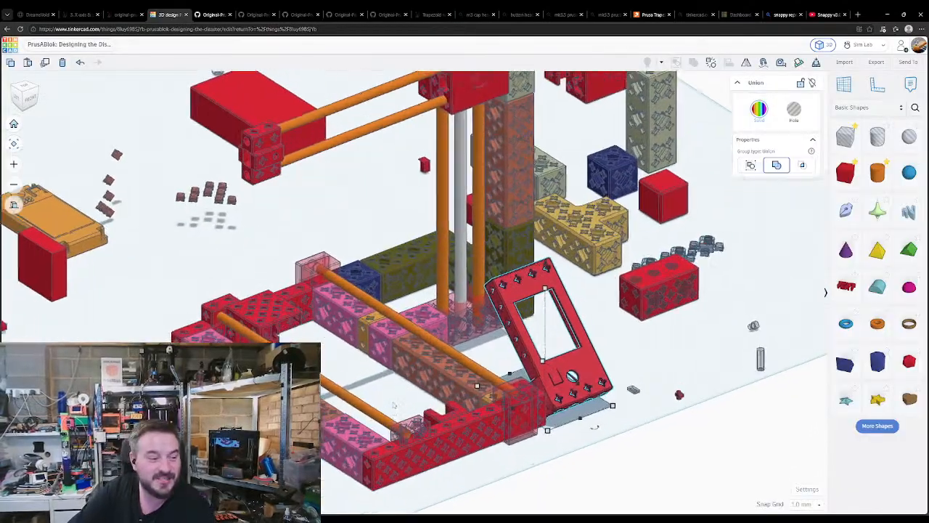
scroll(392, 404, "down", 3)
scroll(391, 405, "down", 1)
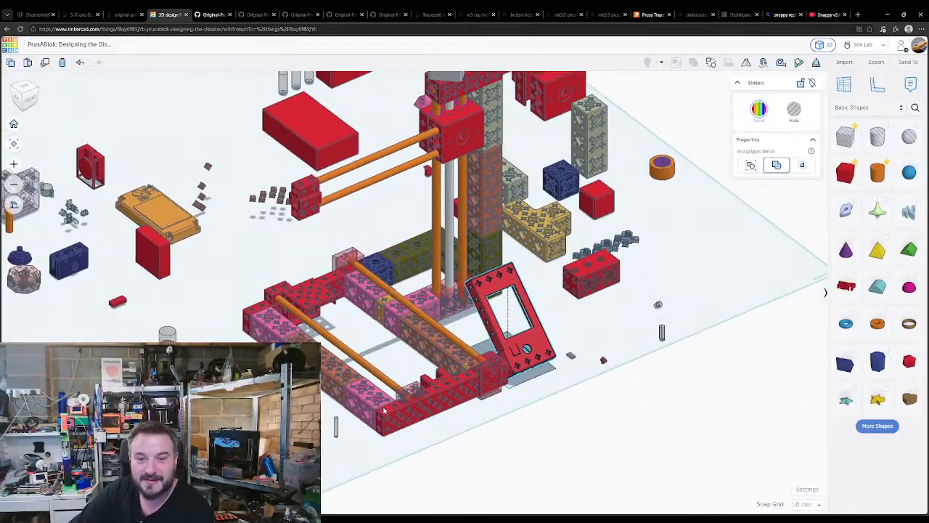
scroll(374, 387, "down", 3)
scroll(428, 358, "up", 4)
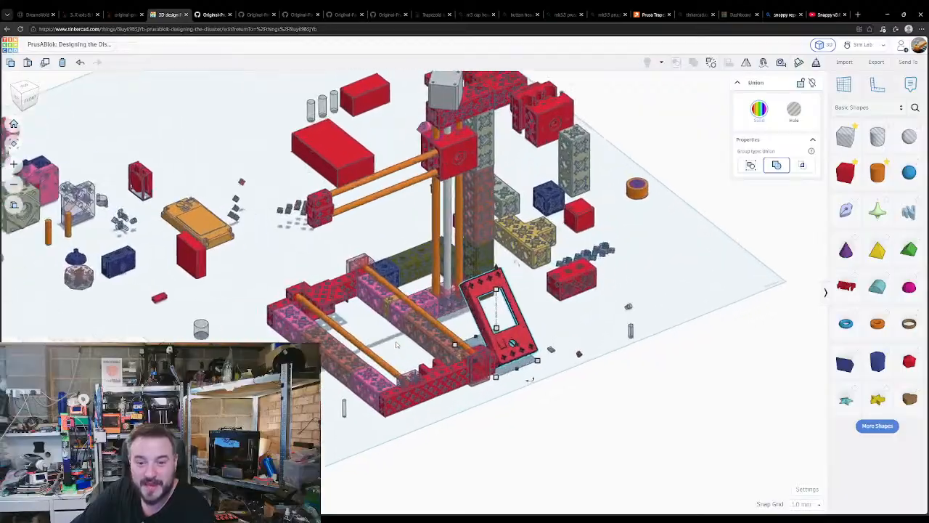
right_click_drag(428, 358, 367, 363)
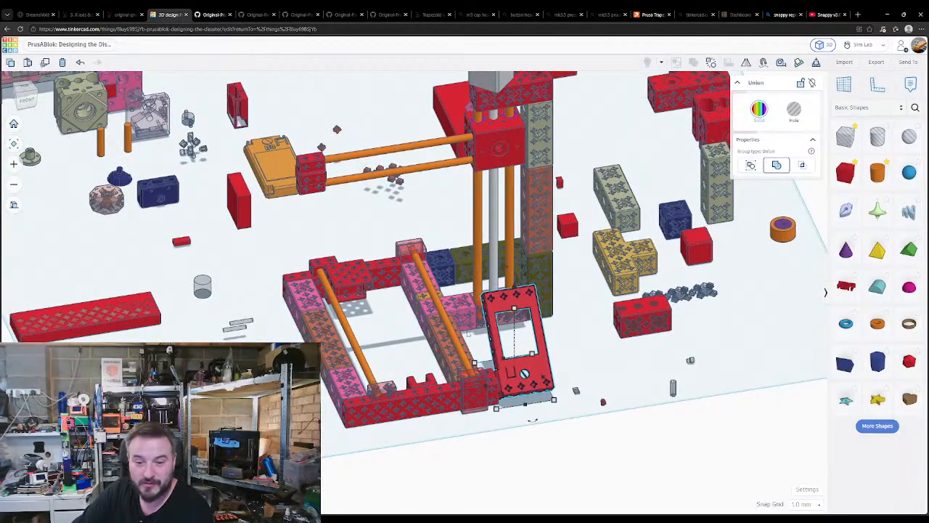
middle_click_drag(426, 347, 446, 367)
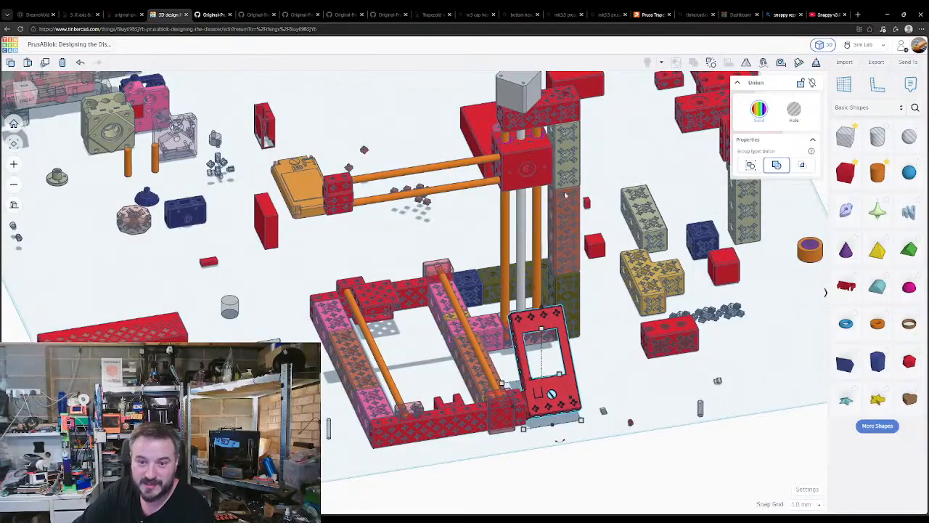
middle_click_drag(431, 371, 442, 363)
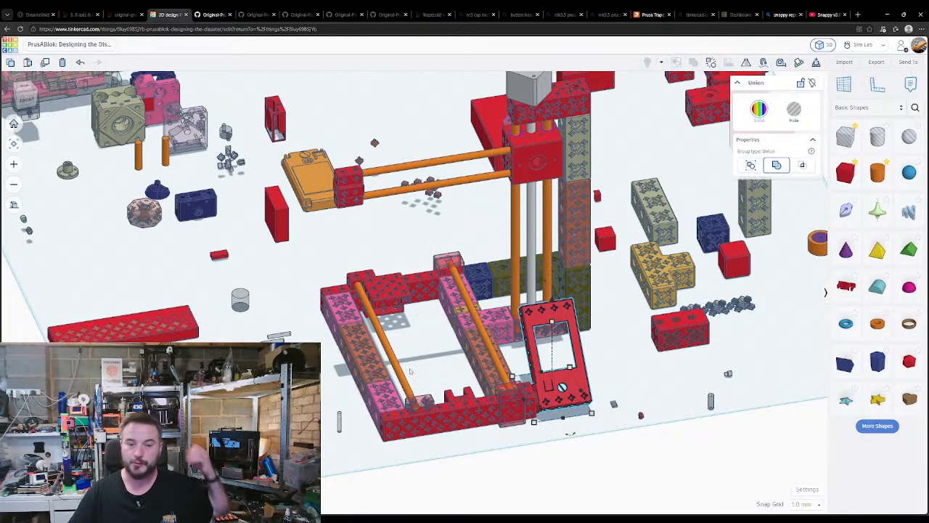
- Deselect the holder and inspect the rods, frame beams and holder of the full assembly from several angles
left_click(465, 344)
left_click(458, 340)
right_click_drag(456, 338, 449, 318)
middle_click_drag(450, 319, 445, 348)
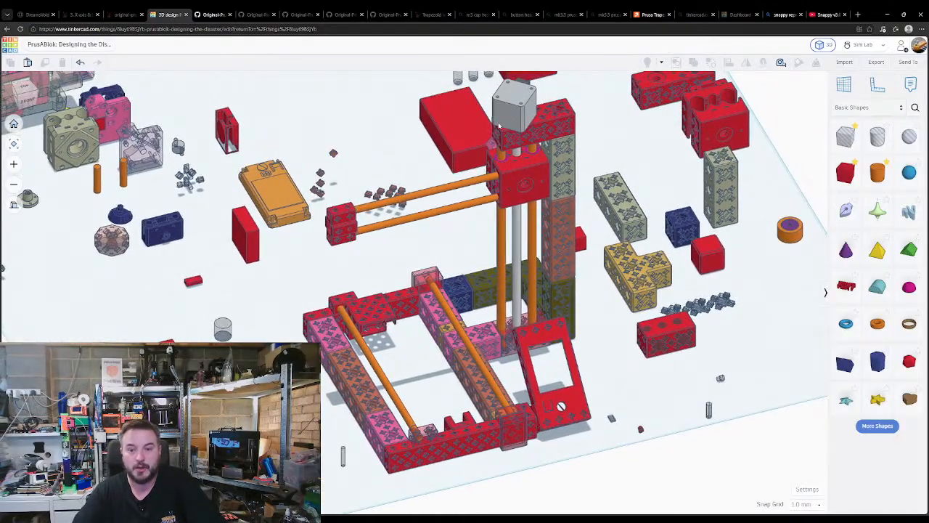
right_click_drag(596, 378, 572, 388)
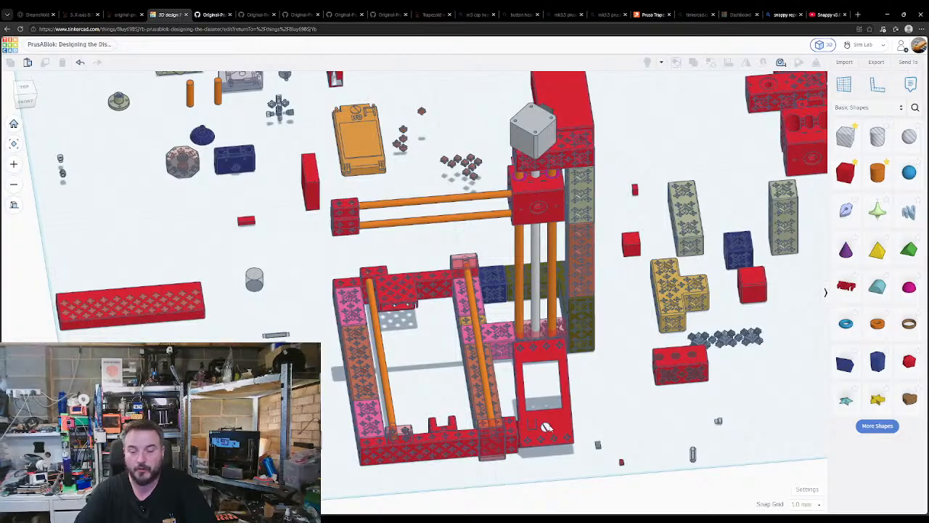
scroll(546, 427, "up", 5)
right_click_drag(556, 440, 433, 334)
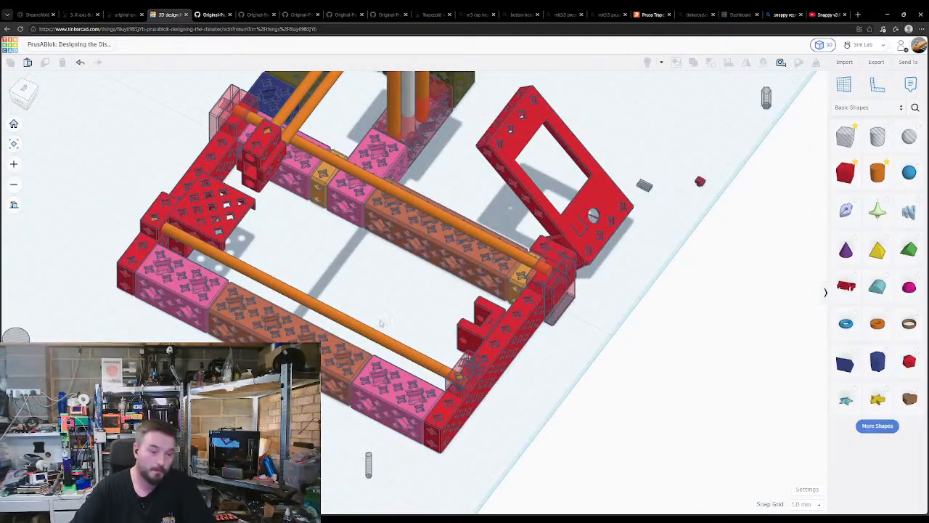
mouse_move(409, 297)
right_mouse_down()
mouse_move(399, 299)
mouse_move(410, 295)
right_mouse_up()
middle_click_drag(416, 288, 413, 331)
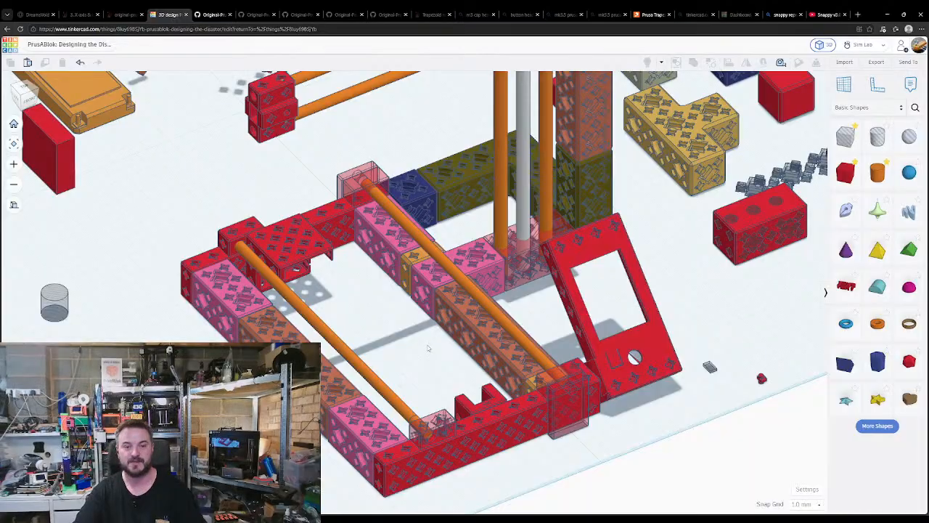
middle_click_drag(432, 340, 472, 339)
scroll(472, 339, "down", 1)
scroll(473, 338, "down", 5)
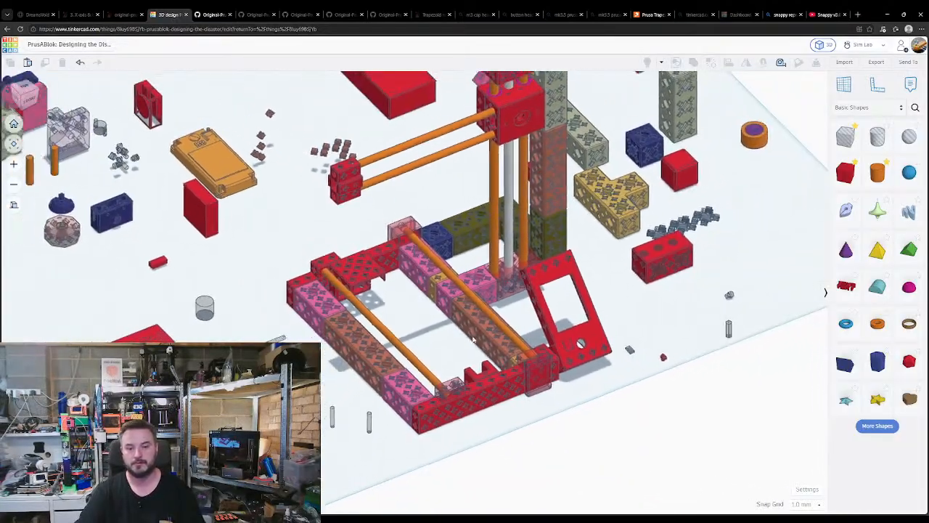
scroll(450, 355, "down", 3)
right_click_drag(450, 355, 397, 379)
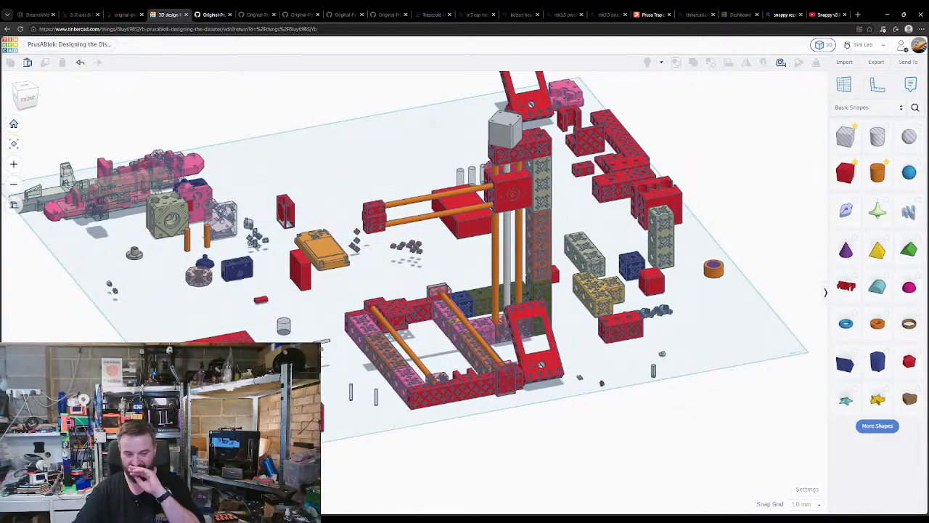